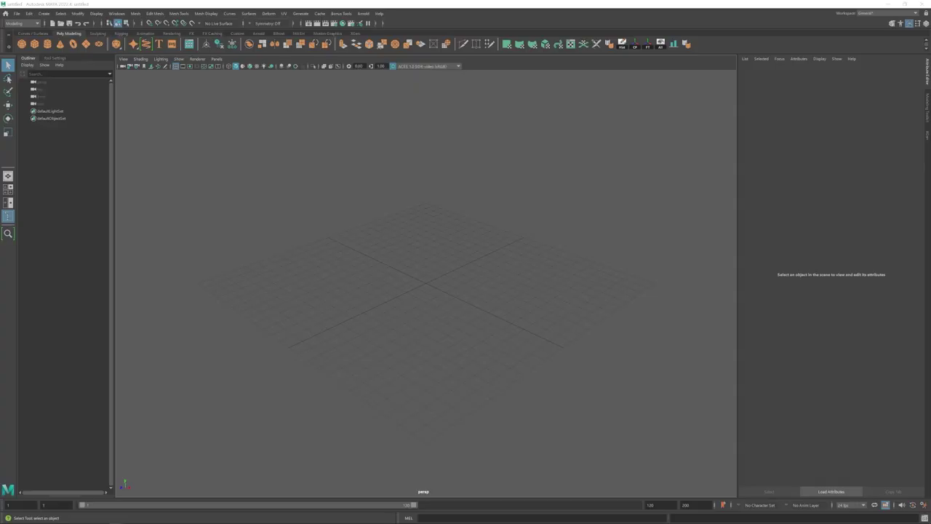
- Create a polygon cube scaled into a wide, flat box with its top face removed
{"action": "left_click", "coordinate": [34, 45]}
{"action": "left_click_drag", "start_coordinate": [365, 280], "coordinate": [361, 276], "text": "alt"}
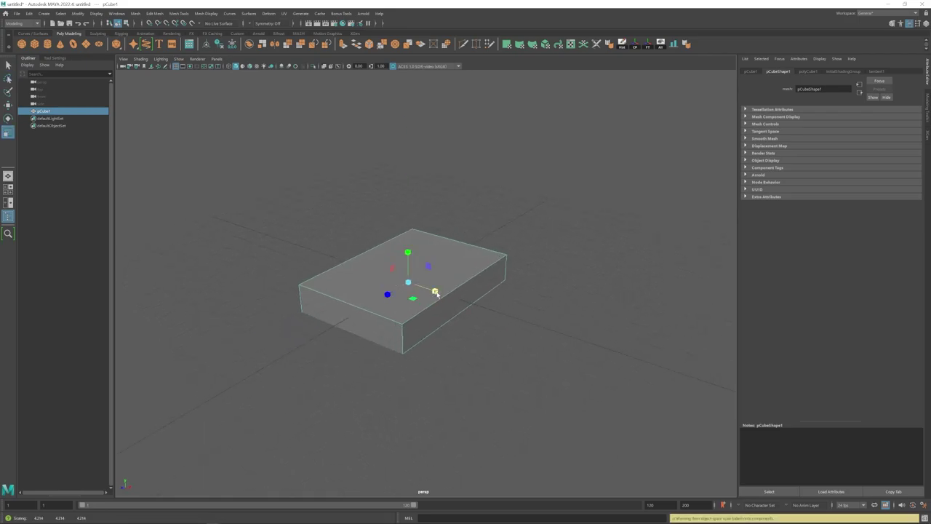
{"action": "left_click_drag", "start_coordinate": [436, 292], "coordinate": [465, 287]}
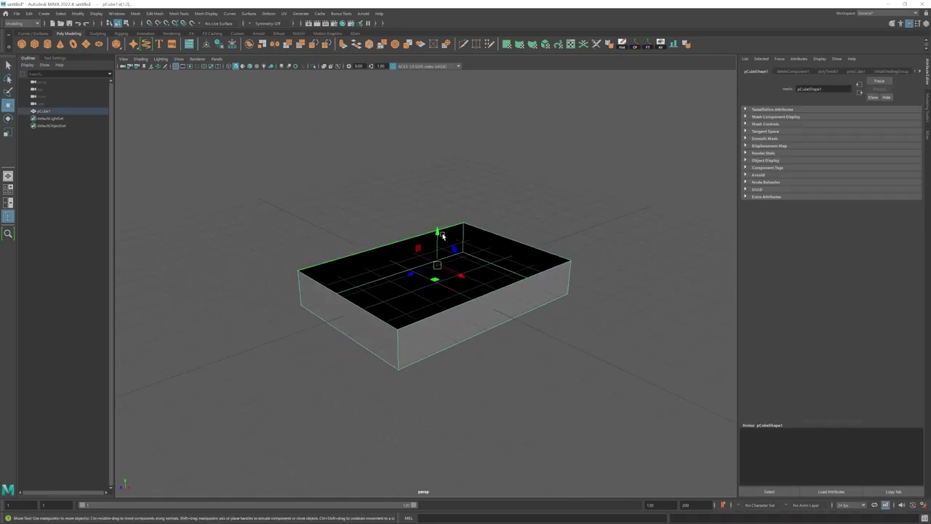
- Raise the upper border edges of the open box to make its walls taller
{"action": "left_click_drag", "start_coordinate": [438, 234], "coordinate": [439, 230]}
{"action": "middle_click_drag", "start_coordinate": [471, 263], "coordinate": [425, 243], "text": "alt"}
{"action": "left_click_drag", "start_coordinate": [387, 226], "coordinate": [387, 218]}
{"action": "middle_click_drag", "start_coordinate": [419, 264], "coordinate": [430, 270], "text": "alt"}
{"action": "scroll", "coordinate": [430, 270], "scroll_direction": "up", "scroll_amount": 3}
{"action": "left_click_drag", "start_coordinate": [392, 216], "coordinate": [391, 209]}
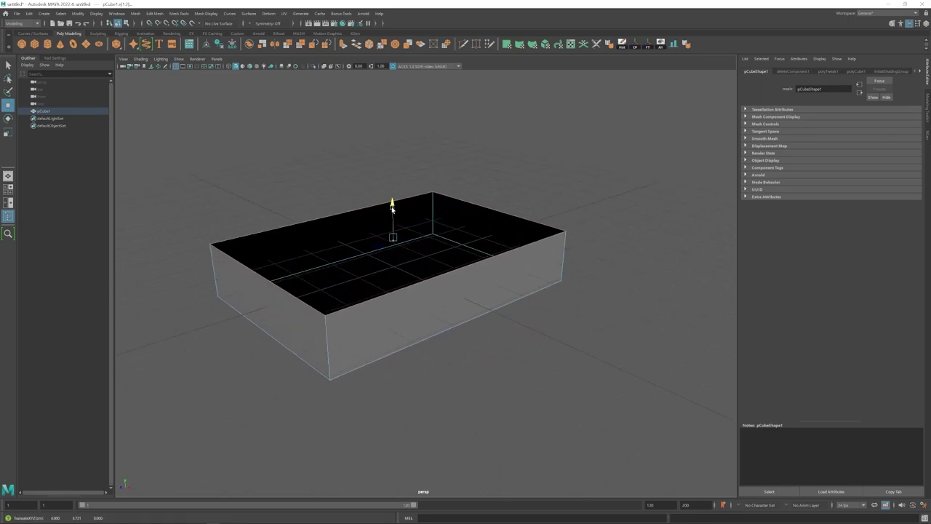
{"action": "left_click_drag", "start_coordinate": [432, 256], "coordinate": [445, 260], "text": "alt"}
{"action": "mouse_move", "coordinate": [357, 279]}
{"action": "left_mouse_down", "text": "alt"}
{"action": "mouse_move", "coordinate": [376, 272]}
{"action": "mouse_move", "coordinate": [363, 264]}
{"action": "left_mouse_up", "text": "alt"}
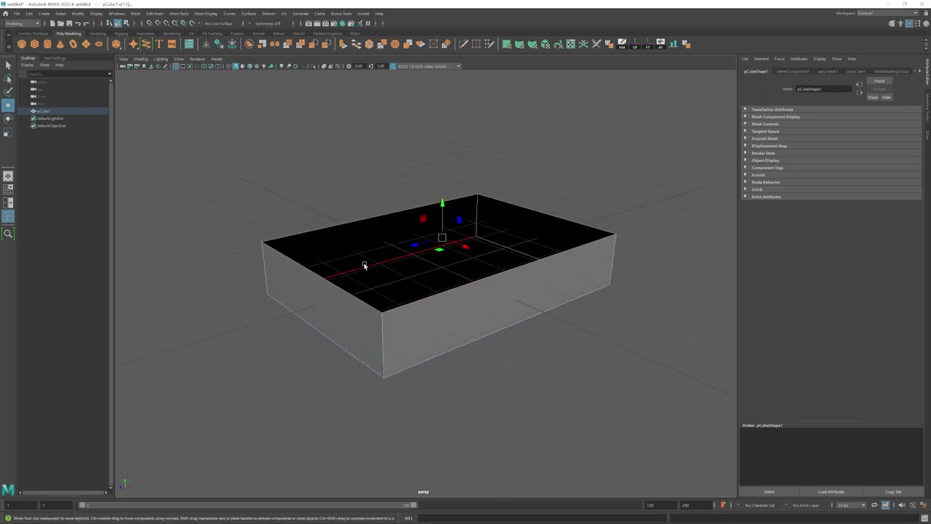
- Duplicate the open box and flip and flatten the copy vertically into a shallow lid on top of the original
{"action": "right_click_drag", "start_coordinate": [364, 265], "coordinate": [382, 259]}
{"action": "left_click_drag", "start_coordinate": [417, 259], "coordinate": [469, 216]}
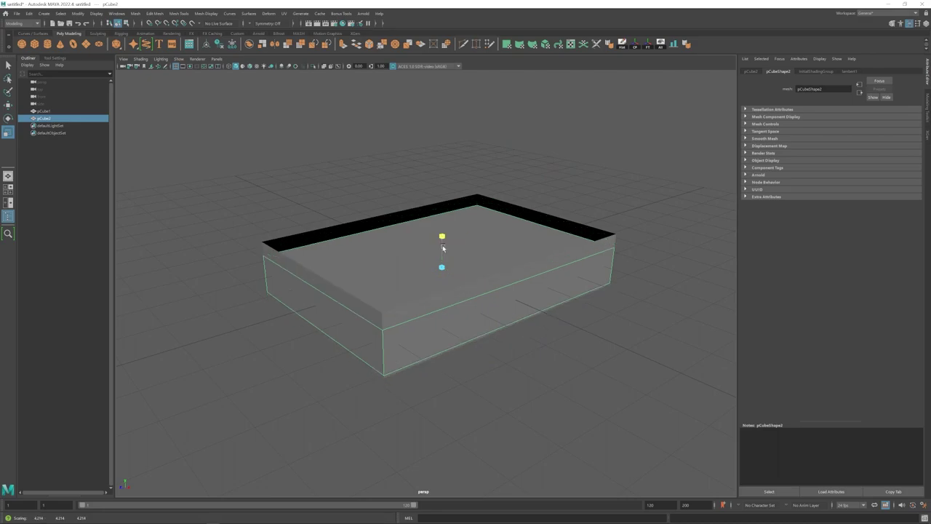
{"action": "left_click_drag", "start_coordinate": [441, 285], "coordinate": [442, 258]}
{"action": "middle_click_drag", "start_coordinate": [480, 278], "coordinate": [439, 256], "text": "alt"}
{"action": "left_click_drag", "start_coordinate": [439, 255], "coordinate": [473, 237], "text": "alt"}
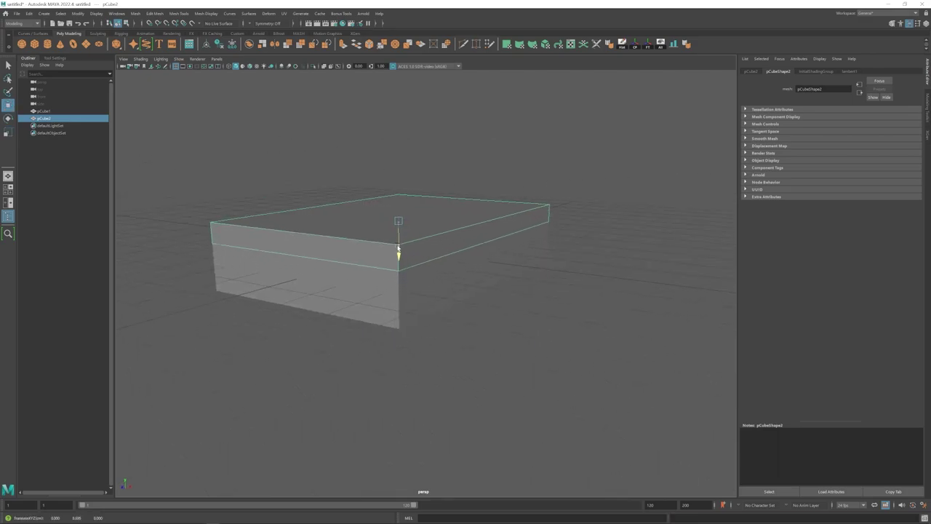
{"action": "left_click_drag", "start_coordinate": [398, 248], "coordinate": [398, 246]}
- Group the box base and the lid together
{"action": "left_click_drag", "start_coordinate": [398, 246], "coordinate": [446, 237], "text": "alt"}
{"action": "key", "text": "r"}
{"action": "key", "text": "ctrl+z"}
{"action": "left_click_drag", "start_coordinate": [395, 209], "coordinate": [363, 255]}
{"action": "scroll", "coordinate": [397, 272], "scroll_direction": "down", "scroll_amount": 4}
{"action": "key", "text": "w"}
{"action": "left_click", "coordinate": [378, 320]}
{"action": "scroll", "coordinate": [391, 276], "scroll_direction": "up", "scroll_amount": 4}
{"action": "left_click_drag", "start_coordinate": [356, 342], "coordinate": [414, 215]}
{"action": "key", "text": "ctrl+g"}
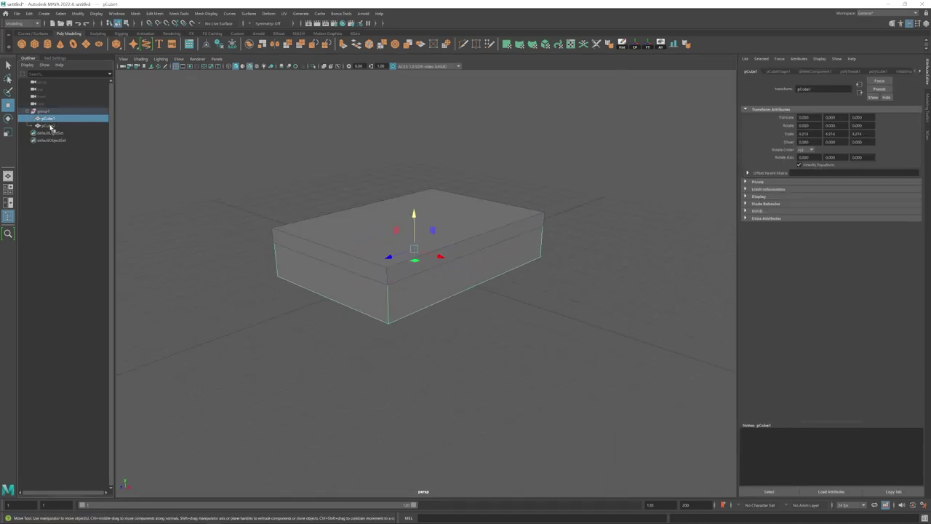
- Raise the upper part of the lid slightly to make the lid thicker
{"action": "right_click_drag", "start_coordinate": [553, 159], "coordinate": [493, 157]}
{"action": "left_click_drag", "start_coordinate": [493, 157], "coordinate": [291, 189], "text": "alt"}
{"action": "left_click_drag", "start_coordinate": [436, 277], "coordinate": [427, 237], "text": "alt"}
{"action": "left_click", "coordinate": [454, 200]}
{"action": "right_click_drag", "start_coordinate": [582, 131], "coordinate": [571, 92]}
{"action": "left_click_drag", "start_coordinate": [198, 164], "coordinate": [647, 242]}
{"action": "mouse_move", "coordinate": [647, 241]}
{"action": "left_mouse_down", "text": "alt"}
{"action": "mouse_move", "coordinate": [610, 238]}
{"action": "mouse_move", "coordinate": [647, 258]}
{"action": "left_mouse_up", "text": "alt"}
{"action": "left_click_drag", "start_coordinate": [426, 175], "coordinate": [426, 164]}
{"action": "mouse_move", "coordinate": [426, 164]}
{"action": "left_mouse_down", "text": "alt"}
{"action": "mouse_move", "coordinate": [428, 212]}
{"action": "mouse_move", "coordinate": [427, 182]}
{"action": "left_mouse_up", "text": "alt"}
{"action": "left_click_drag", "start_coordinate": [414, 198], "coordinate": [422, 211]}
{"action": "scroll", "coordinate": [451, 222], "scroll_direction": "up", "scroll_amount": 2}
{"action": "left_click", "coordinate": [461, 226]}
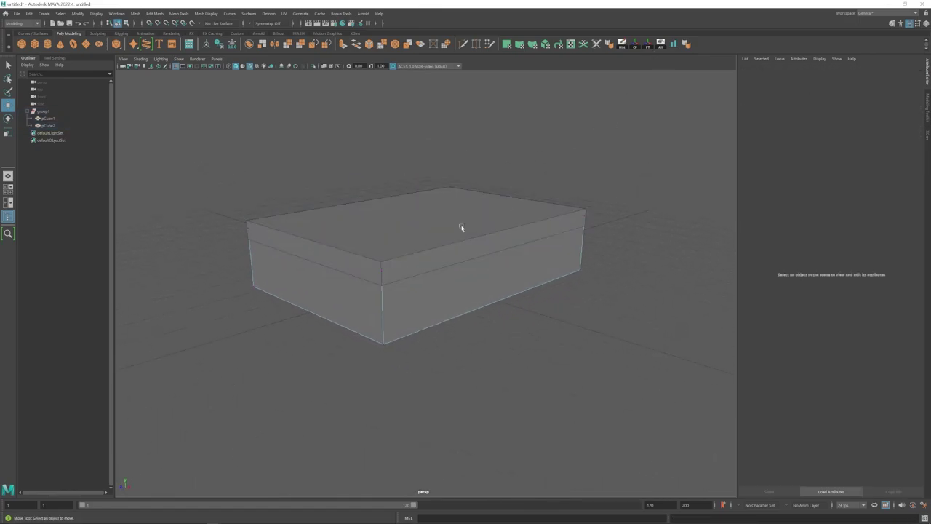
- Bevel all edges of the box base with a fraction of about 0.15
{"action": "right_click_drag", "start_coordinate": [412, 232], "coordinate": [448, 217]}
{"action": "left_click", "coordinate": [480, 287]}
{"action": "right_click_drag", "start_coordinate": [490, 288], "coordinate": [491, 266]}
{"action": "left_click_drag", "start_coordinate": [640, 378], "coordinate": [204, 167]}
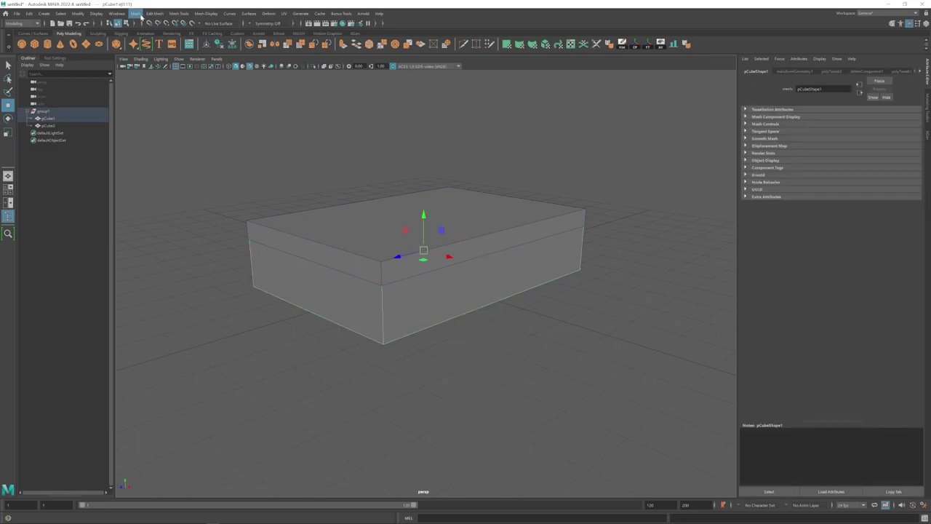
{"action": "left_click", "coordinate": [154, 13]}
{"action": "left_click", "coordinate": [161, 38]}
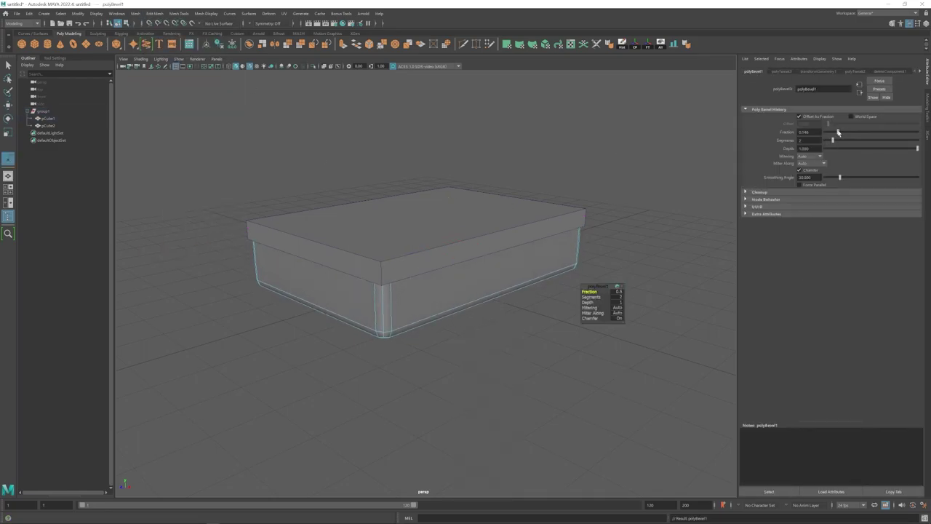
{"action": "right_click_drag", "start_coordinate": [683, 198], "coordinate": [712, 177]}
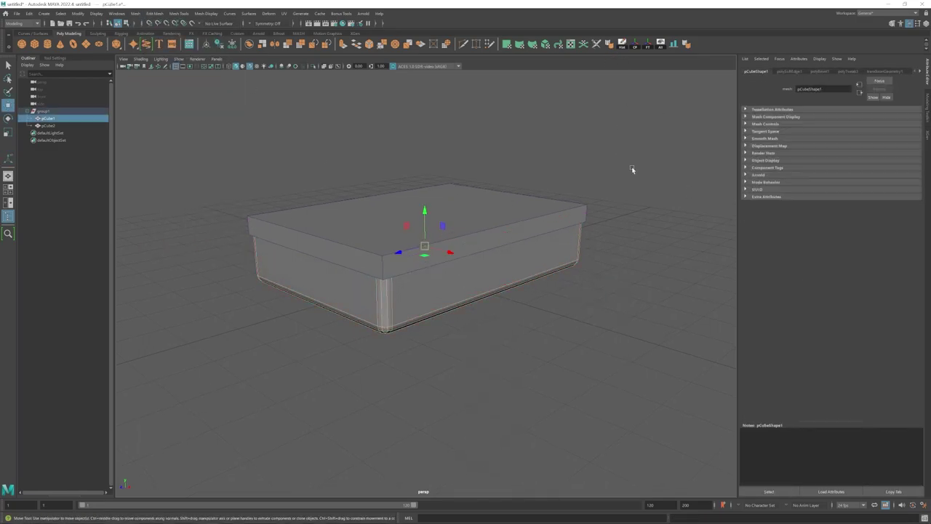
- Hide the wireframe overlay on shaded objects and adjust the base's bevel fraction to about 0.157
{"action": "left_click", "coordinate": [632, 168]}
{"action": "left_click", "coordinate": [249, 67]}
{"action": "scroll", "coordinate": [434, 295], "scroll_direction": "down", "scroll_amount": 4}
{"action": "mouse_move", "coordinate": [378, 285]}
{"action": "left_mouse_down", "text": "alt"}
{"action": "mouse_move", "coordinate": [434, 295]}
{"action": "mouse_move", "coordinate": [386, 300]}
{"action": "left_mouse_up", "text": "alt"}
{"action": "scroll", "coordinate": [429, 298], "scroll_direction": "up", "scroll_amount": 4}
{"action": "left_click", "coordinate": [451, 300]}
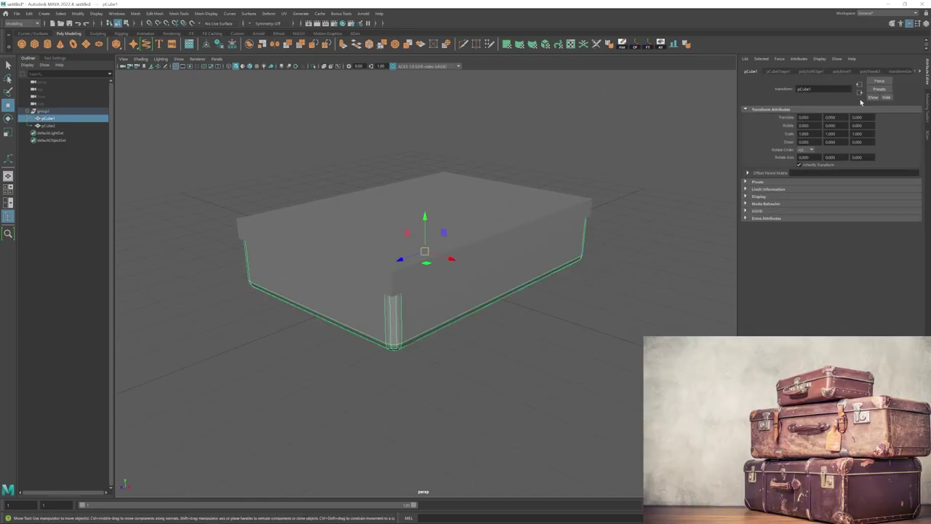
{"action": "left_click_drag", "start_coordinate": [837, 133], "coordinate": [837, 133]}
{"action": "left_click", "coordinate": [589, 290]}
{"action": "scroll", "coordinate": [509, 276], "scroll_direction": "down", "scroll_amount": 2}
{"action": "left_click_drag", "start_coordinate": [494, 284], "coordinate": [510, 304], "text": "alt"}
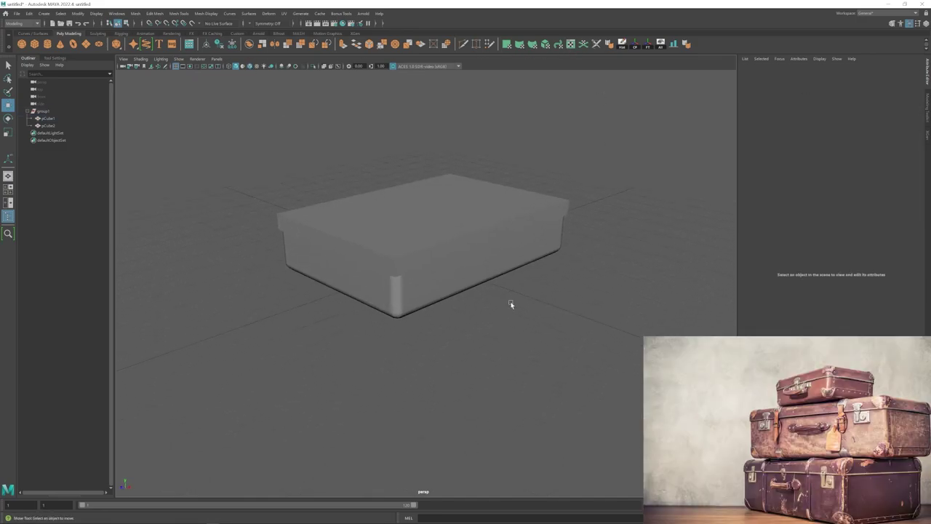
- Adjust the proportions of the base and lid slightly with the Scale tool
{"action": "left_click", "coordinate": [402, 294]}
{"action": "right_click_drag", "start_coordinate": [401, 295], "coordinate": [360, 295]}
{"action": "left_click_drag", "start_coordinate": [360, 298], "coordinate": [465, 306], "text": "alt"}
{"action": "right_click_drag", "start_coordinate": [417, 291], "coordinate": [450, 268]}
{"action": "left_click_drag", "start_coordinate": [444, 284], "coordinate": [397, 282], "text": "alt"}
{"action": "key", "text": "r"}
{"action": "left_click_drag", "start_coordinate": [458, 244], "coordinate": [456, 224]}
{"action": "left_click", "coordinate": [495, 210], "text": "shift"}
{"action": "left_click_drag", "start_coordinate": [436, 269], "coordinate": [345, 283], "text": "alt"}
{"action": "left_click_drag", "start_coordinate": [395, 243], "coordinate": [399, 242]}
{"action": "left_click_drag", "start_coordinate": [407, 283], "coordinate": [500, 266], "text": "alt"}
{"action": "left_click", "coordinate": [510, 285]}
- Bevel all edges of the lid
{"action": "left_click", "coordinate": [437, 232]}
{"action": "right_click_drag", "start_coordinate": [432, 232], "coordinate": [431, 203]}
{"action": "left_click_drag", "start_coordinate": [244, 171], "coordinate": [611, 298]}
{"action": "key", "text": "w"}
{"action": "left_click_drag", "start_coordinate": [425, 291], "coordinate": [384, 193], "text": "alt"}
{"action": "left_click_drag", "start_coordinate": [458, 219], "coordinate": [480, 294], "text": "alt"}
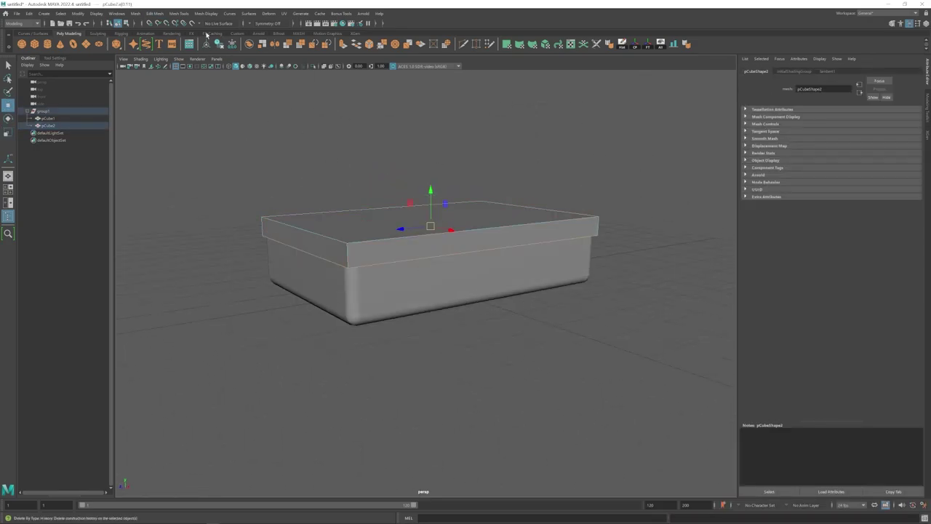
{"action": "left_click", "coordinate": [154, 13]}
{"action": "left_click", "coordinate": [160, 38]}
{"action": "left_click", "coordinate": [431, 280]}
- Set the lid's bevel to 3 segments with a fraction of 0.42 to round its corners
{"action": "left_click", "coordinate": [842, 72]}
{"action": "right_click_drag", "start_coordinate": [422, 227], "coordinate": [518, 202]}
{"action": "left_click", "coordinate": [490, 218]}
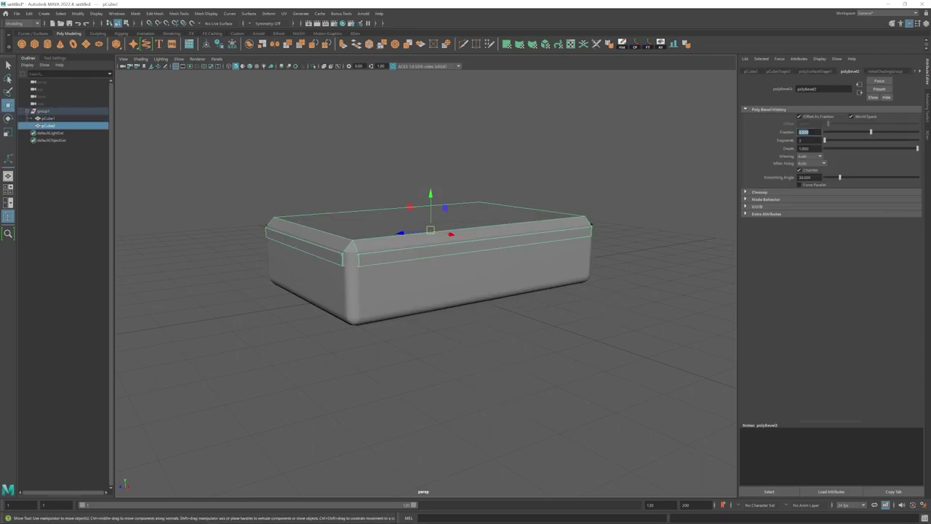
{"action": "type", "text": "3"}
{"action": "key", "text": "Return"}
{"action": "left_click", "coordinate": [626, 156]}
{"action": "left_click_drag", "start_coordinate": [389, 178], "coordinate": [397, 216], "text": "alt"}
{"action": "scroll", "coordinate": [397, 216], "scroll_direction": "up", "scroll_amount": 4}
{"action": "left_click", "coordinate": [495, 211]}
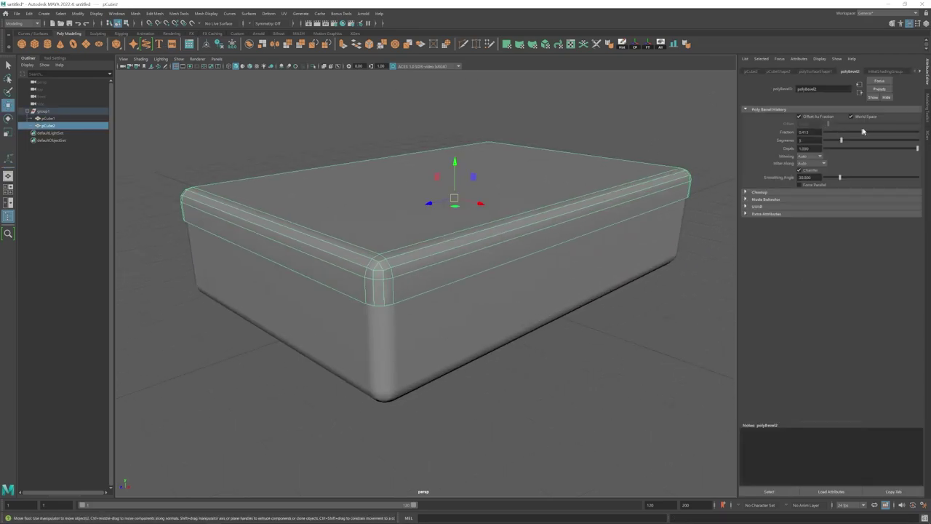
{"action": "left_click_drag", "start_coordinate": [864, 131], "coordinate": [864, 131]}
{"action": "mouse_move", "coordinate": [556, 269]}
{"action": "left_mouse_down", "text": "alt"}
{"action": "mouse_move", "coordinate": [572, 206]}
{"action": "mouse_move", "coordinate": [560, 279]}
{"action": "left_mouse_up", "text": "alt"}
{"action": "left_click", "coordinate": [582, 305]}
- Soften the edges of the beveled lid to smooth its shading
{"action": "scroll", "coordinate": [472, 266], "scroll_direction": "down", "scroll_amount": 5}
{"action": "scroll", "coordinate": [469, 251], "scroll_direction": "up", "scroll_amount": 4}
{"action": "left_click", "coordinate": [467, 243]}
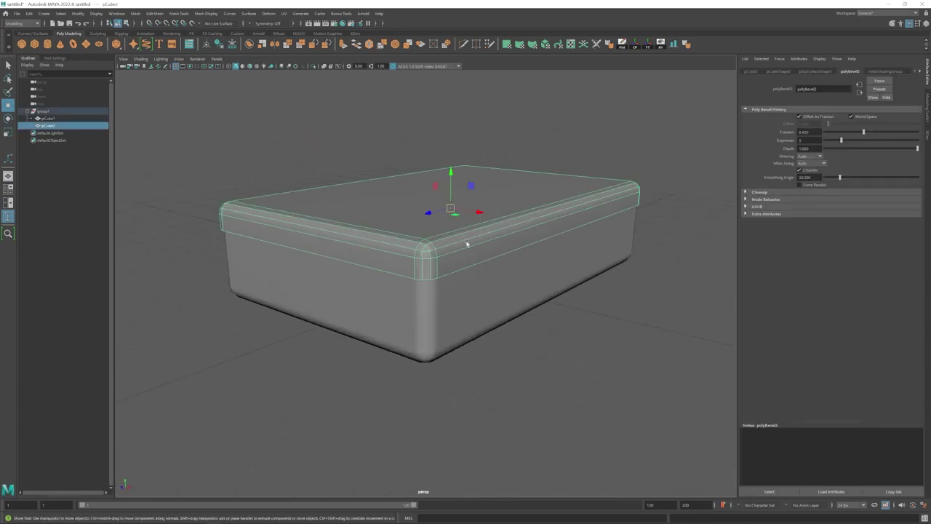
{"action": "left_click_drag", "start_coordinate": [468, 243], "coordinate": [424, 234], "text": "alt"}
{"action": "key", "text": "w"}
{"action": "left_click", "coordinate": [465, 149]}
{"action": "left_click", "coordinate": [445, 237]}
{"action": "left_click", "coordinate": [480, 153]}
{"action": "mouse_move", "coordinate": [445, 265]}
{"action": "left_mouse_down", "text": "alt"}
{"action": "mouse_move", "coordinate": [353, 265]}
{"action": "mouse_move", "coordinate": [447, 265]}
{"action": "left_mouse_up", "text": "alt"}
{"action": "left_click", "coordinate": [437, 245]}
- Extrude the lid's lower border edges and move them down slightly to add a narrow strip of faces
{"action": "scroll", "coordinate": [437, 245], "scroll_direction": "up", "scroll_amount": 1}
{"action": "scroll", "coordinate": [437, 245], "scroll_direction": "up", "scroll_amount": 1}
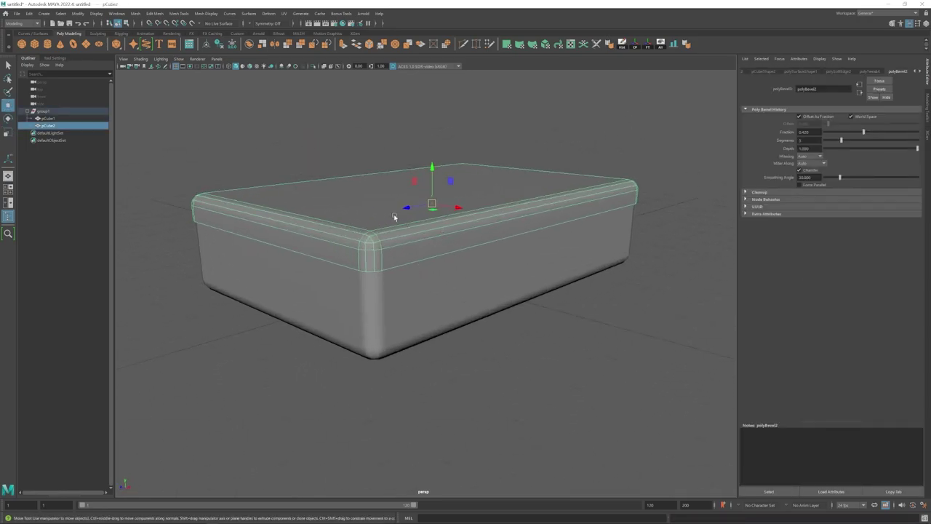
{"action": "scroll", "coordinate": [443, 277], "scroll_direction": "down", "scroll_amount": 1}
{"action": "scroll", "coordinate": [412, 240], "scroll_direction": "up", "scroll_amount": 1}
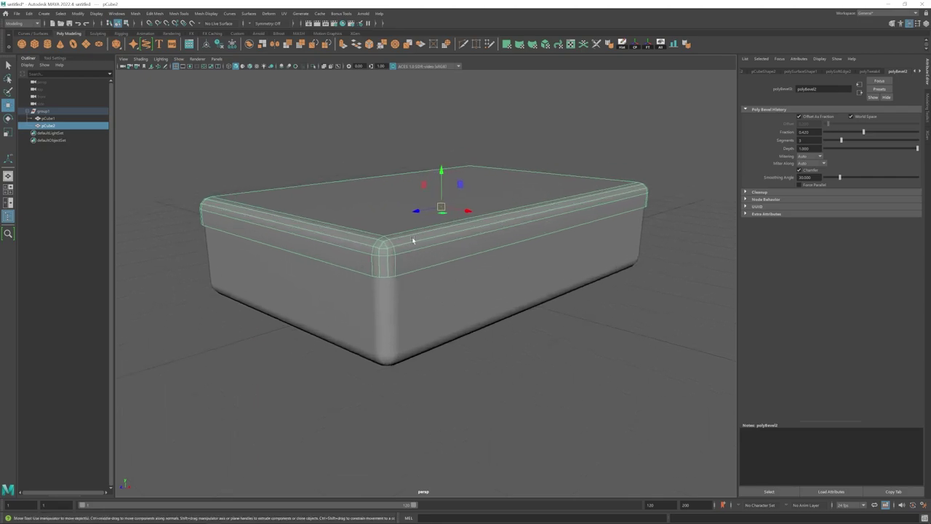
{"action": "key", "text": "F10"}
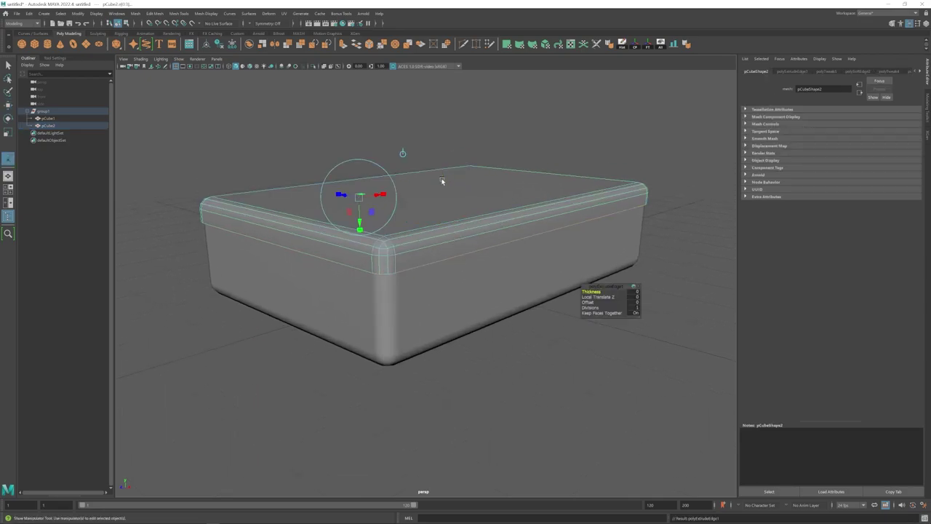
{"action": "key", "text": "w"}
{"action": "left_click_drag", "start_coordinate": [440, 174], "coordinate": [439, 178]}
- Extrude all faces of the lid with a small thickness to give it solid walls
{"action": "double_click", "coordinate": [443, 268]}
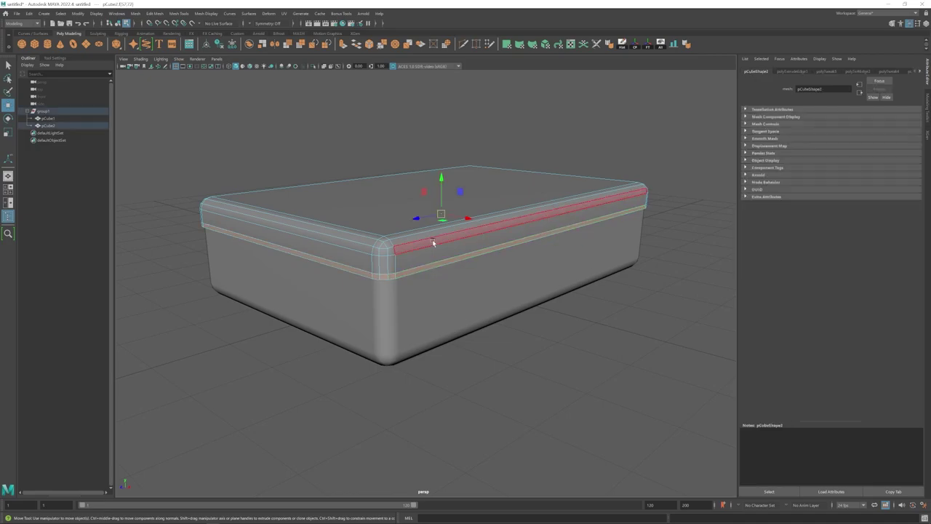
{"action": "scroll", "coordinate": [421, 237], "scroll_direction": "down", "scroll_amount": 1}
{"action": "key", "text": "F8"}
{"action": "key", "text": "F11"}
{"action": "double_click", "coordinate": [419, 262]}
{"action": "key", "text": "ctrl+e"}
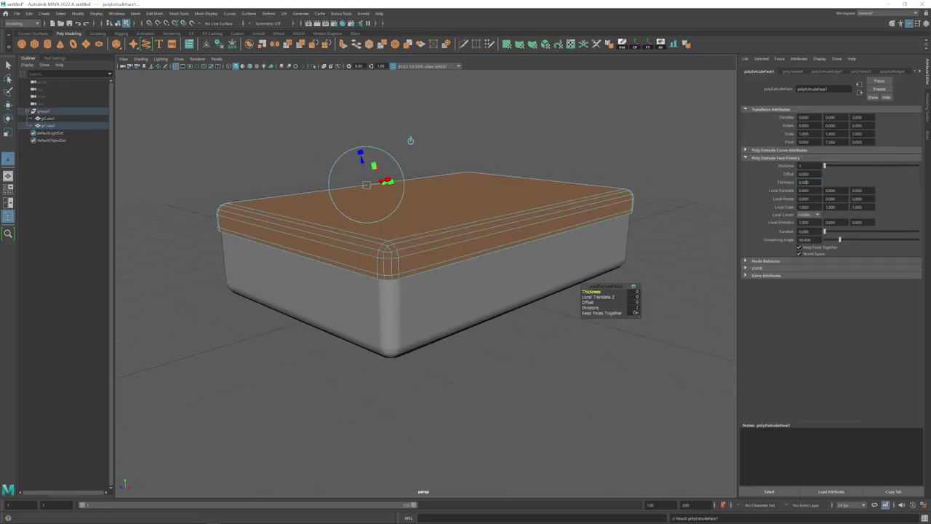
{"action": "left_click_drag", "start_coordinate": [806, 182], "coordinate": [818, 183], "text": "ctrl"}
{"action": "left_click_drag", "start_coordinate": [534, 254], "coordinate": [459, 196], "text": "alt"}
{"action": "scroll", "coordinate": [357, 208], "scroll_direction": "up", "scroll_amount": 4}
{"action": "left_click_drag", "start_coordinate": [356, 205], "coordinate": [361, 223], "text": "alt"}
{"action": "key", "text": "F8"}
- Extrude all faces of the base to give its walls thickness
{"action": "key", "text": "w"}
{"action": "left_click", "coordinate": [546, 155]}
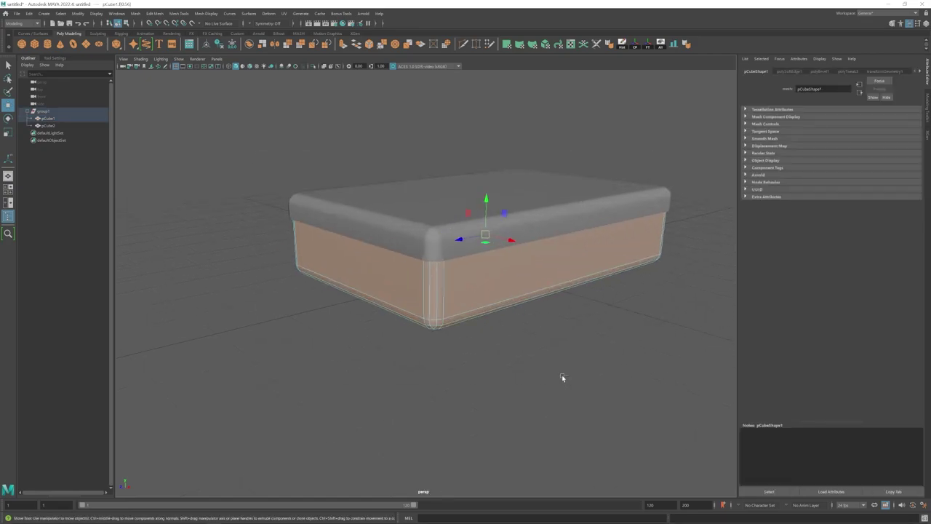
{"action": "right_click_drag", "start_coordinate": [426, 262], "coordinate": [604, 291], "text": "shift"}
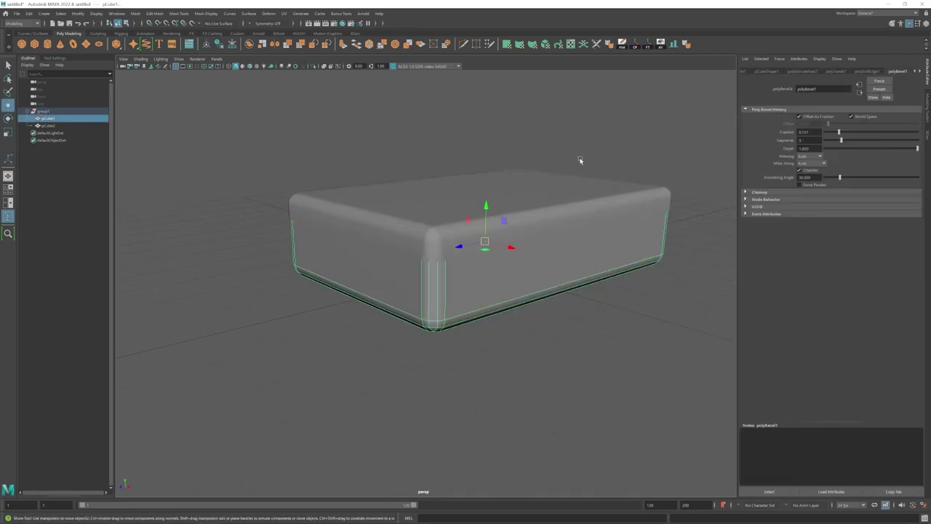
- Extrude the strip of faces around the lid's lower border and scale it outward slightly to form a raised rim
{"action": "left_click", "coordinate": [502, 208]}
{"action": "left_click_drag", "start_coordinate": [444, 291], "coordinate": [374, 267], "text": "alt"}
{"action": "scroll", "coordinate": [374, 266], "scroll_direction": "up", "scroll_amount": 4}
{"action": "left_click_drag", "start_coordinate": [313, 218], "coordinate": [345, 189], "text": "alt"}
{"action": "key", "text": "F11"}
{"action": "left_click", "coordinate": [345, 230]}
{"action": "double_click", "coordinate": [387, 231], "text": "shift"}
{"action": "scroll", "coordinate": [398, 229], "scroll_direction": "down", "scroll_amount": 4}
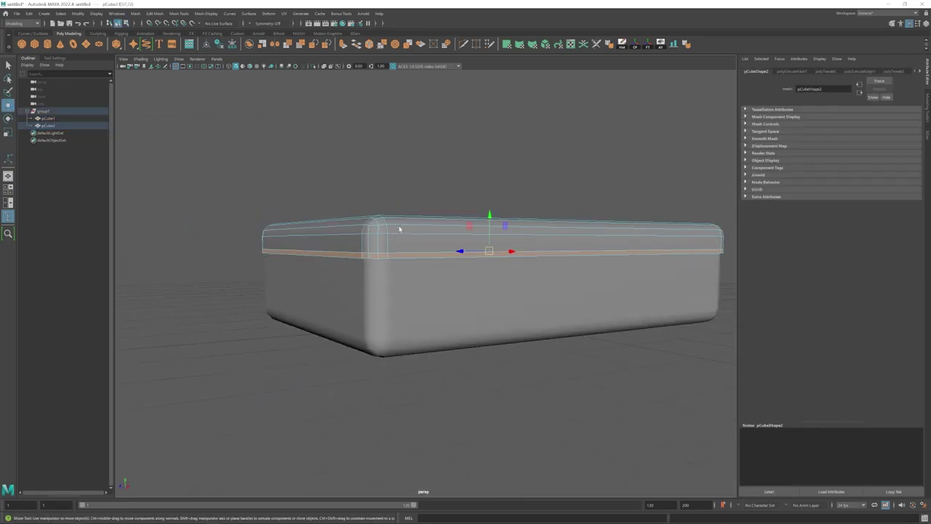
{"action": "scroll", "coordinate": [399, 229], "scroll_direction": "up", "scroll_amount": 3}
{"action": "key", "text": "ctrl+e"}
{"action": "key", "text": "r"}
{"action": "left_click_drag", "start_coordinate": [510, 255], "coordinate": [608, 327], "text": "alt"}
{"action": "left_click_drag", "start_coordinate": [477, 167], "coordinate": [507, 175]}
{"action": "scroll", "coordinate": [480, 286], "scroll_direction": "down", "scroll_amount": 5}
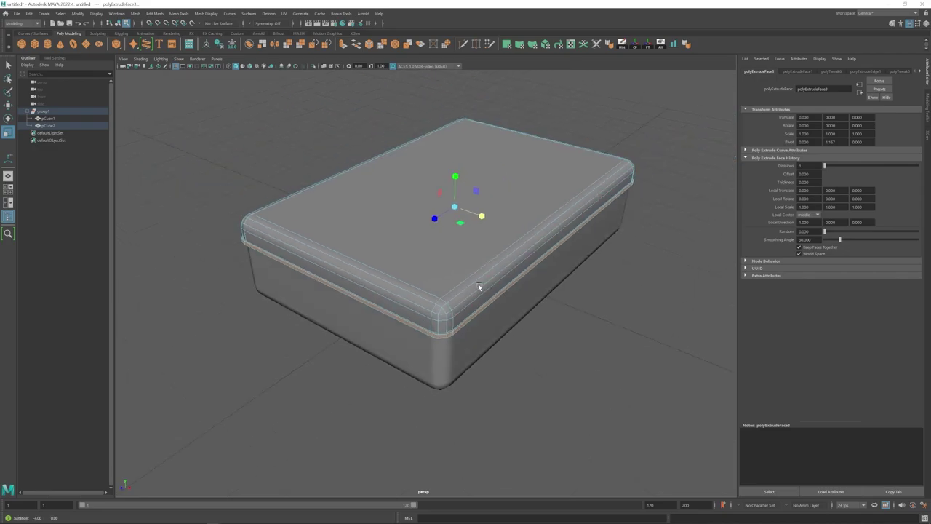
{"action": "left_click_drag", "start_coordinate": [480, 286], "coordinate": [538, 182], "text": "alt"}
{"action": "key", "text": "F8"}
{"action": "key", "text": "w"}
{"action": "left_click", "coordinate": [545, 168]}
- Start the Insert Edge Loop tool on the lid and open its tool settings
{"action": "left_click", "coordinate": [444, 216]}
{"action": "scroll", "coordinate": [436, 218], "scroll_direction": "up", "scroll_amount": 4}
{"action": "left_click", "coordinate": [179, 14]}
{"action": "left_click", "coordinate": [192, 65]}
{"action": "left_click_drag", "start_coordinate": [301, 191], "coordinate": [341, 193], "text": "alt"}
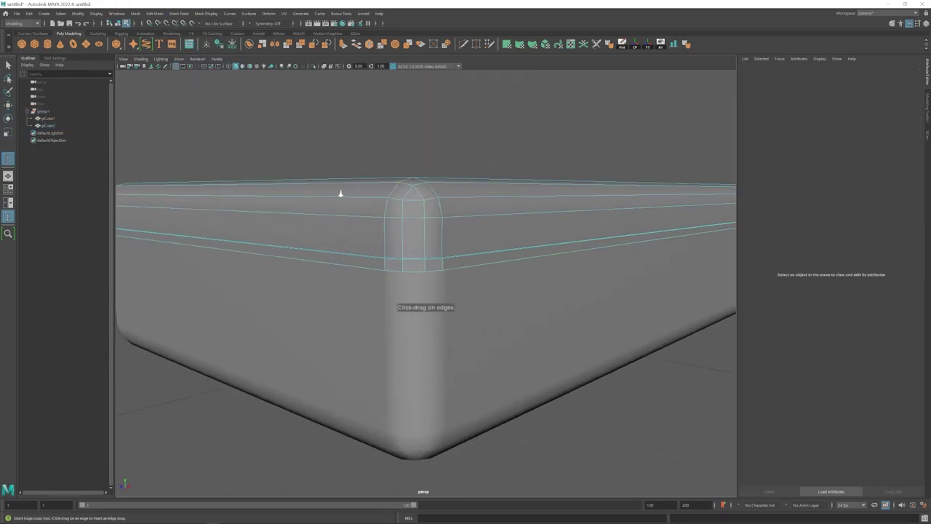
{"action": "scroll", "coordinate": [341, 193], "scroll_direction": "up", "scroll_amount": 4}
{"action": "left_click", "coordinate": [55, 58]}
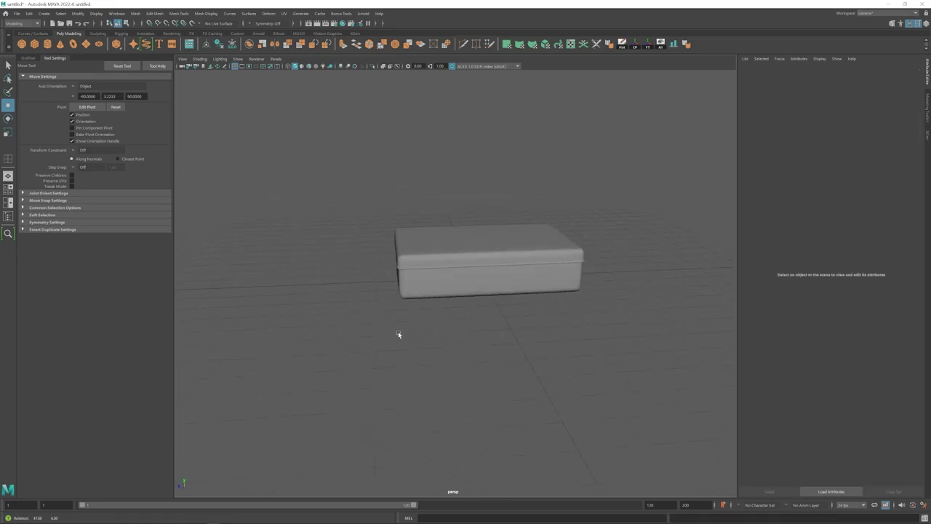
- Select the lower vertices of the lid and move them up slightly
{"action": "left_click_drag", "start_coordinate": [398, 334], "coordinate": [466, 335], "text": "alt"}
{"action": "right_click_drag", "start_coordinate": [465, 335], "coordinate": [545, 353], "text": "alt"}
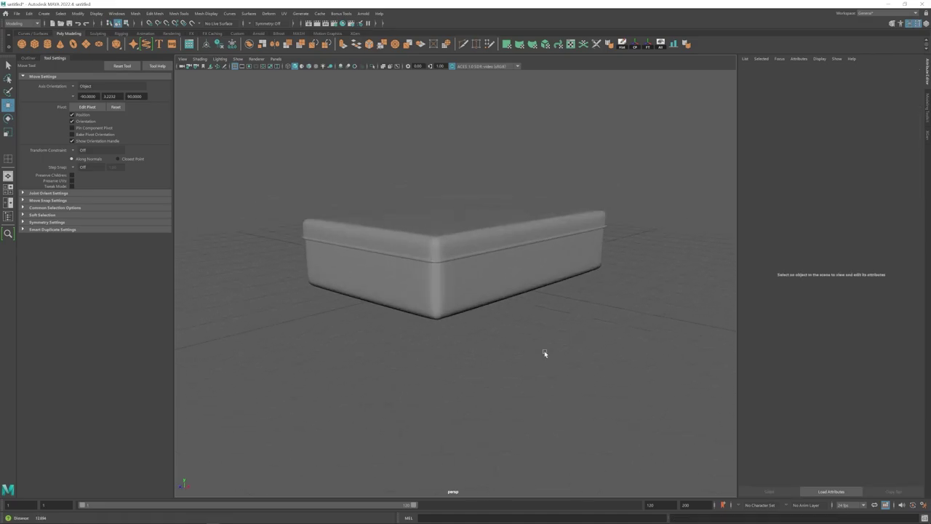
{"action": "left_click", "coordinate": [451, 237]}
{"action": "left_click_drag", "start_coordinate": [451, 236], "coordinate": [441, 256], "text": "alt"}
{"action": "key", "text": "space"}
{"action": "key", "text": "space"}
{"action": "middle_click_drag", "start_coordinate": [619, 366], "coordinate": [632, 398], "text": "alt"}
{"action": "key", "text": "F9"}
{"action": "left_click_drag", "start_coordinate": [200, 364], "coordinate": [739, 257]}
{"action": "scroll", "coordinate": [480, 240], "scroll_direction": "up", "scroll_amount": 3}
{"action": "left_click_drag", "start_coordinate": [475, 211], "coordinate": [474, 207]}
{"action": "middle_click_drag", "start_coordinate": [218, 257], "coordinate": [219, 261], "text": "alt"}
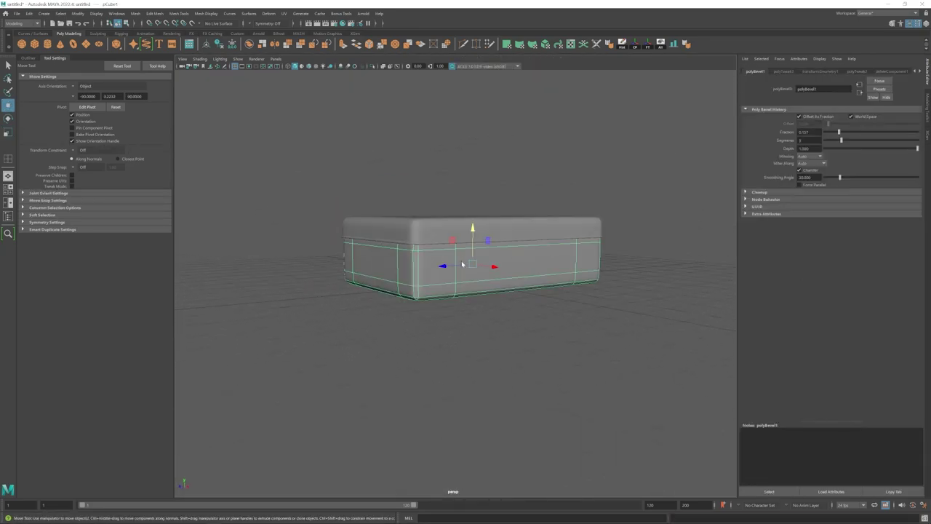
- Insert an edge loop around the isolated base just above its rounded bottom edge
{"action": "left_click_drag", "start_coordinate": [264, 185], "coordinate": [690, 258]}
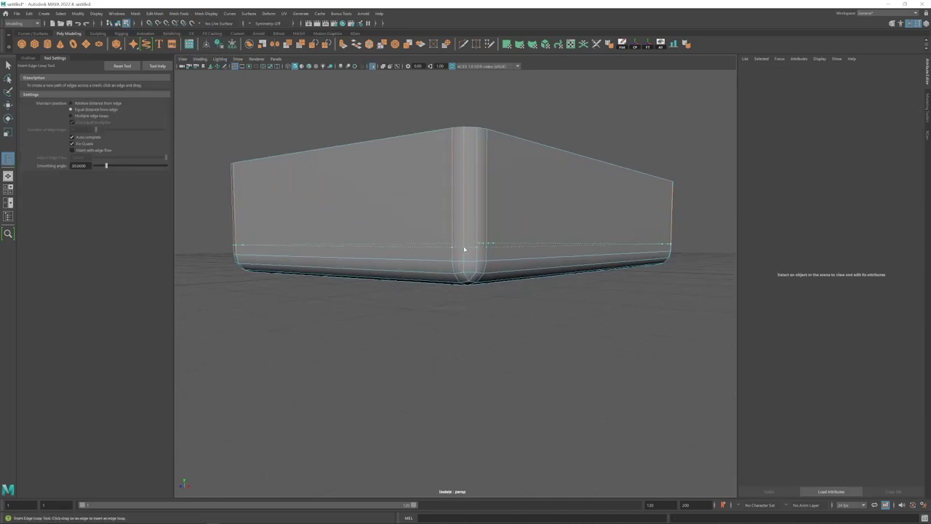
{"action": "left_click", "coordinate": [464, 249]}
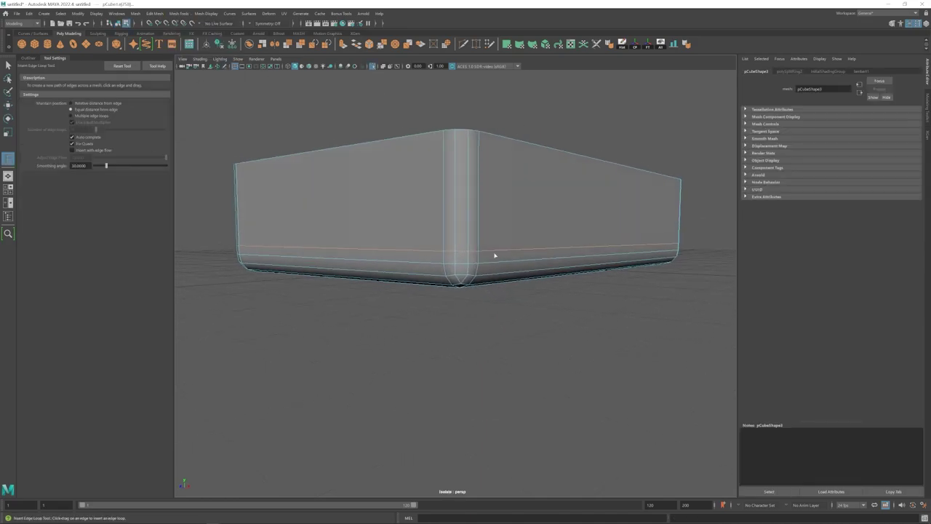
- Insert another edge loop around the side walls of the isolated base, slightly above the existing lower loops
{"action": "left_click", "coordinate": [430, 252]}
{"action": "left_click_drag", "start_coordinate": [443, 298], "coordinate": [467, 242], "text": "alt"}
- Select the rounded faces at one bottom corner of the base and duplicate them as a separate corner patch
{"action": "key", "text": "w"}
{"action": "key", "text": "F11"}
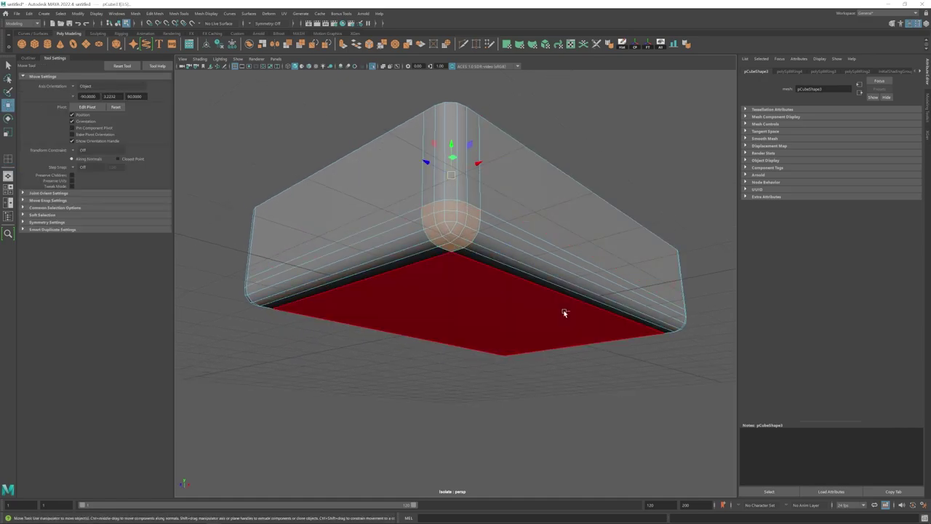
{"action": "left_click_drag", "start_coordinate": [564, 312], "coordinate": [429, 188], "text": "alt"}
{"action": "left_click_drag", "start_coordinate": [472, 226], "coordinate": [430, 237], "text": "alt"}
{"action": "left_click_drag", "start_coordinate": [285, 197], "coordinate": [326, 239]}
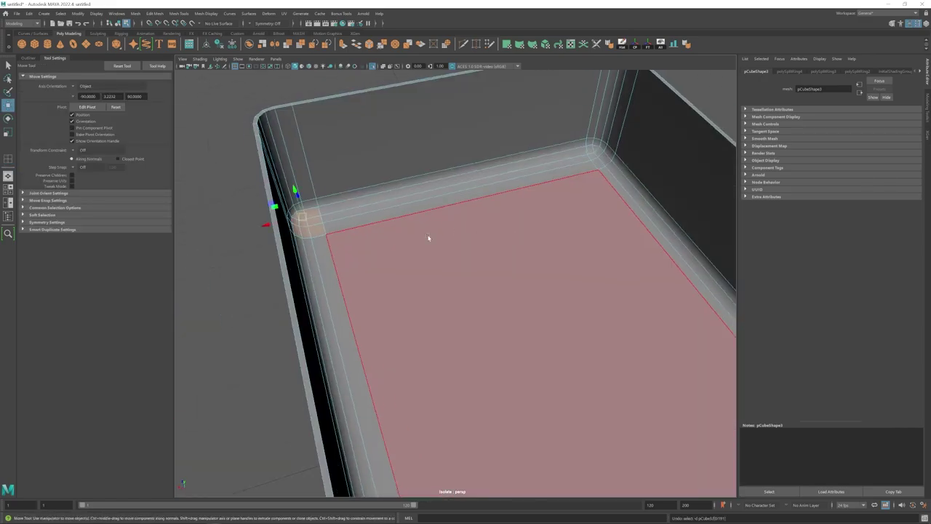
{"action": "left_click_drag", "start_coordinate": [429, 237], "coordinate": [410, 249], "text": "alt"}
{"action": "left_click", "coordinate": [407, 157], "text": "shift"}
{"action": "key", "text": "q"}
{"action": "key", "text": "w"}
{"action": "scroll", "coordinate": [409, 249], "scroll_direction": "up", "scroll_amount": 3}
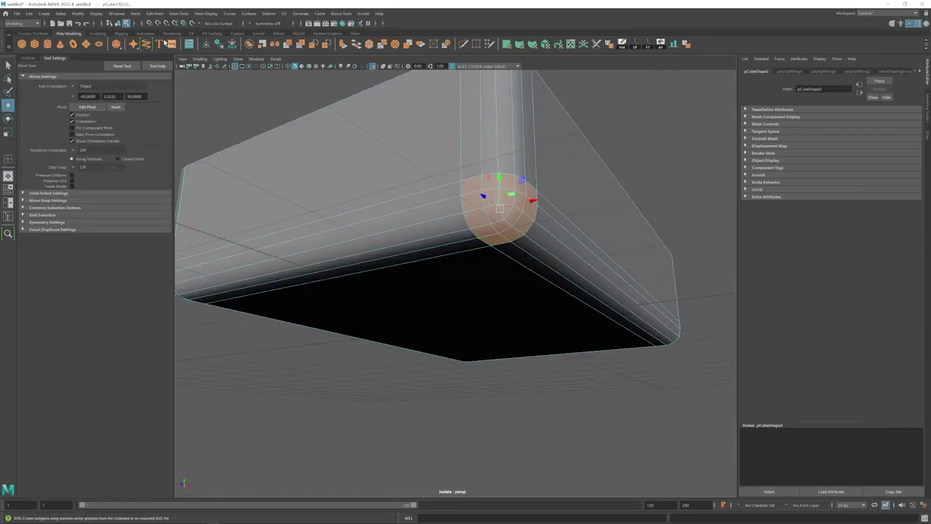
{"action": "left_click", "coordinate": [155, 14]}
{"action": "left_click", "coordinate": [147, 67]}
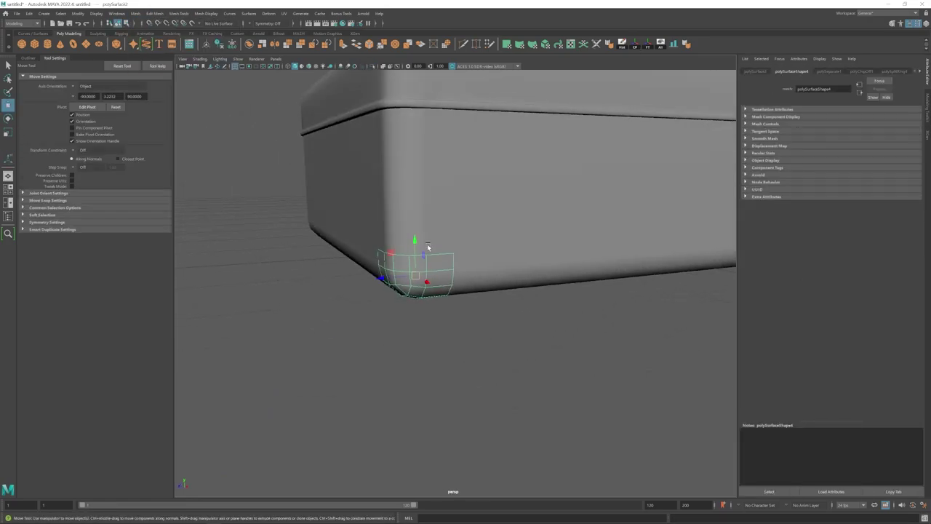
- Pull the upper side corner vertices of the duplicated corner patch inward to start rounding its outline
{"action": "left_click_drag", "start_coordinate": [427, 247], "coordinate": [467, 232], "text": "alt"}
{"action": "middle_click_drag", "start_coordinate": [467, 232], "coordinate": [549, 238], "text": "alt"}
{"action": "right_click_drag", "start_coordinate": [465, 218], "coordinate": [425, 218]}
{"action": "left_click", "coordinate": [481, 182]}
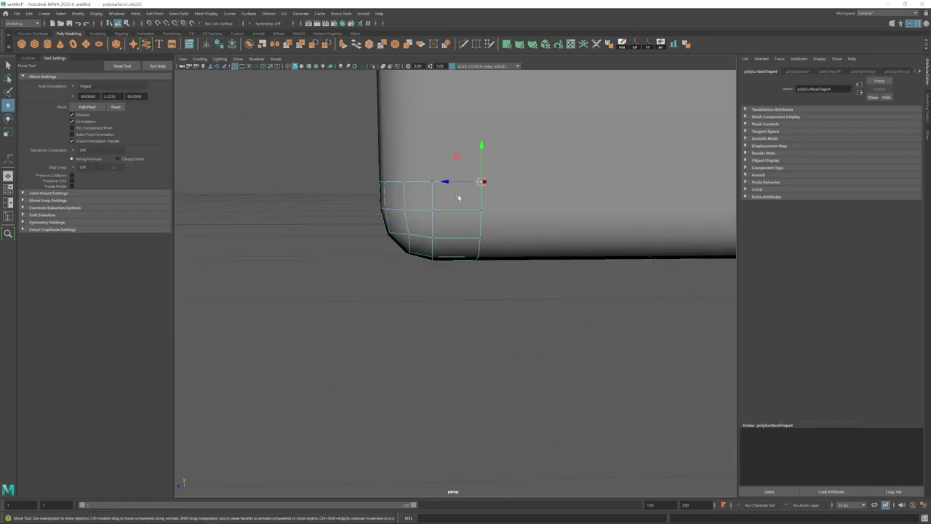
{"action": "left_click_drag", "start_coordinate": [435, 163], "coordinate": [582, 174], "text": "alt"}
{"action": "left_click", "coordinate": [670, 184]}
{"action": "left_click_drag", "start_coordinate": [670, 185], "coordinate": [551, 149], "text": "alt"}
{"action": "left_click_drag", "start_coordinate": [550, 150], "coordinate": [563, 161]}
{"action": "left_click_drag", "start_coordinate": [562, 162], "coordinate": [480, 182], "text": "alt"}
{"action": "left_click", "coordinate": [469, 186]}
- Move the patch's underside corner vertices inward so its outline is rounded on every side
{"action": "left_click_drag", "start_coordinate": [470, 140], "coordinate": [499, 176], "text": "alt"}
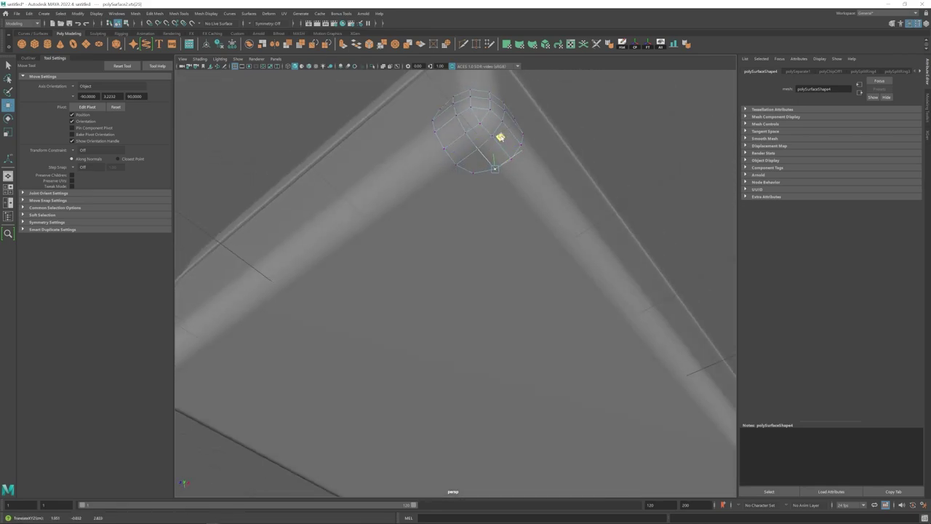
{"action": "left_click_drag", "start_coordinate": [500, 137], "coordinate": [502, 139]}
{"action": "left_click_drag", "start_coordinate": [502, 139], "coordinate": [434, 273], "text": "alt"}
{"action": "left_click_drag", "start_coordinate": [434, 298], "coordinate": [399, 205]}
{"action": "left_click_drag", "start_coordinate": [400, 205], "coordinate": [442, 230], "text": "alt"}
{"action": "left_click_drag", "start_coordinate": [442, 231], "coordinate": [483, 264], "text": "alt"}
{"action": "left_click_drag", "start_coordinate": [439, 220], "coordinate": [531, 254]}
{"action": "left_click_drag", "start_coordinate": [531, 254], "coordinate": [420, 232], "text": "alt"}
{"action": "left_click_drag", "start_coordinate": [420, 232], "coordinate": [425, 192]}
{"action": "left_click_drag", "start_coordinate": [424, 193], "coordinate": [459, 218], "text": "alt"}
{"action": "scroll", "coordinate": [459, 218], "scroll_direction": "down", "scroll_amount": 5}
{"action": "left_click", "coordinate": [463, 302]}
{"action": "left_click", "coordinate": [457, 274]}
{"action": "left_click_drag", "start_coordinate": [457, 274], "coordinate": [488, 300], "text": "alt"}
{"action": "scroll", "coordinate": [488, 304], "scroll_direction": "up", "scroll_amount": 5}
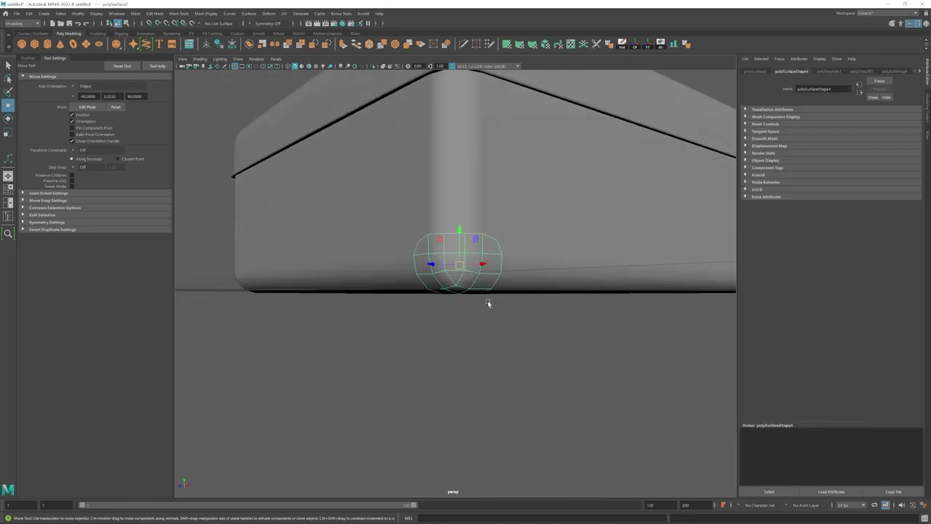
- Refine the remaining border vertices of the corner patch to even out its rounded outline
{"action": "left_click_drag", "start_coordinate": [464, 233], "coordinate": [518, 202], "text": "alt"}
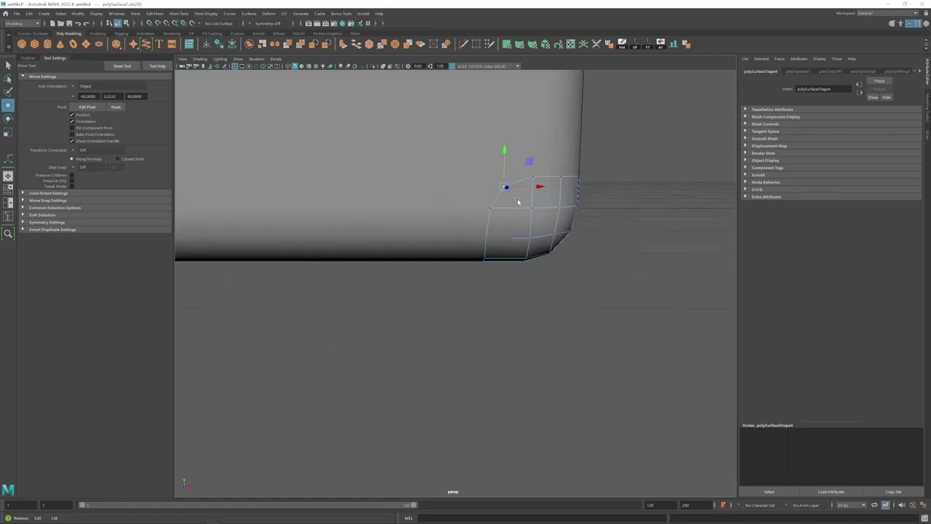
{"action": "left_click_drag", "start_coordinate": [552, 240], "coordinate": [516, 164], "text": "alt"}
{"action": "left_click_drag", "start_coordinate": [467, 206], "coordinate": [500, 303]}
{"action": "scroll", "coordinate": [450, 254], "scroll_direction": "down", "scroll_amount": 5}
{"action": "left_click", "coordinate": [478, 246]}
{"action": "left_click", "coordinate": [464, 266]}
{"action": "scroll", "coordinate": [464, 266], "scroll_direction": "up", "scroll_amount": 5}
- Extrude all faces of the corner patch with a thickness of 0.01
{"action": "key", "text": "ctrl+F11"}
{"action": "key", "text": "ctrl+e"}
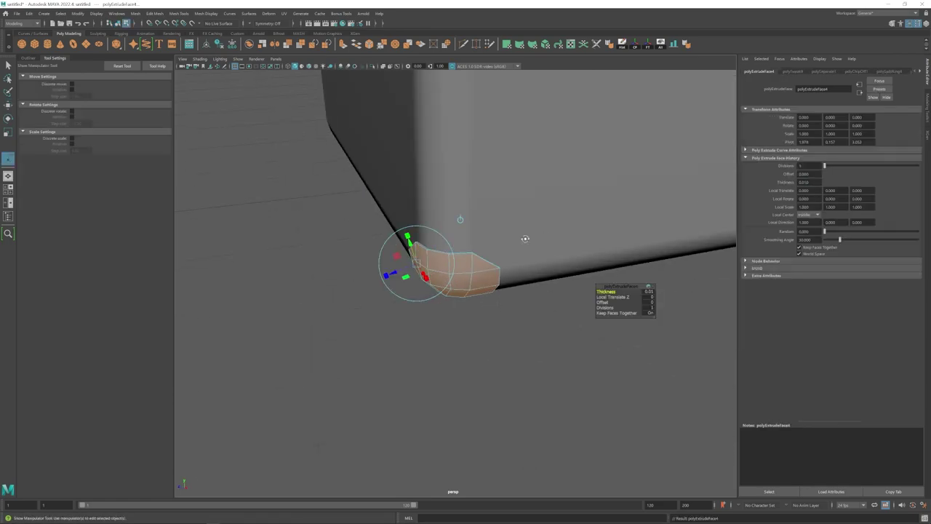
{"action": "left_click_drag", "start_coordinate": [525, 237], "coordinate": [478, 239], "text": "alt"}
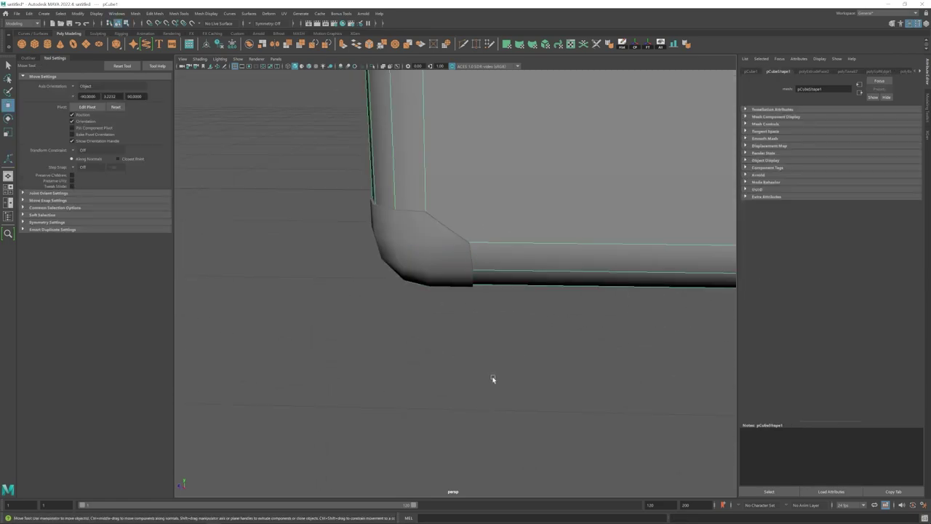
- Insert a supporting edge loop near the thickened border of the corner patch
{"action": "scroll", "coordinate": [492, 376], "scroll_direction": "down", "scroll_amount": 3}
{"action": "scroll", "coordinate": [476, 343], "scroll_direction": "up", "scroll_amount": 4}
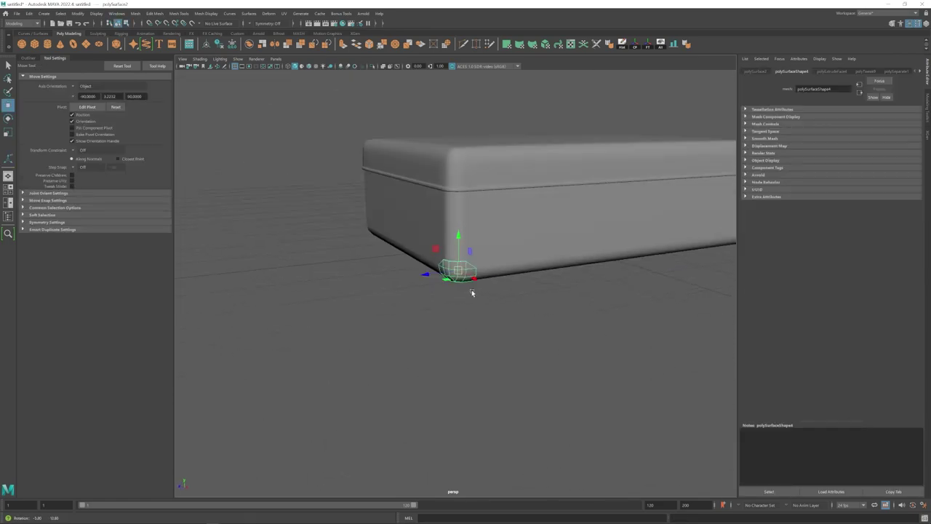
{"action": "scroll", "coordinate": [472, 292], "scroll_direction": "up", "scroll_amount": 3}
{"action": "scroll", "coordinate": [441, 275], "scroll_direction": "up", "scroll_amount": 5}
{"action": "left_click_drag", "start_coordinate": [424, 263], "coordinate": [407, 280], "text": "alt"}
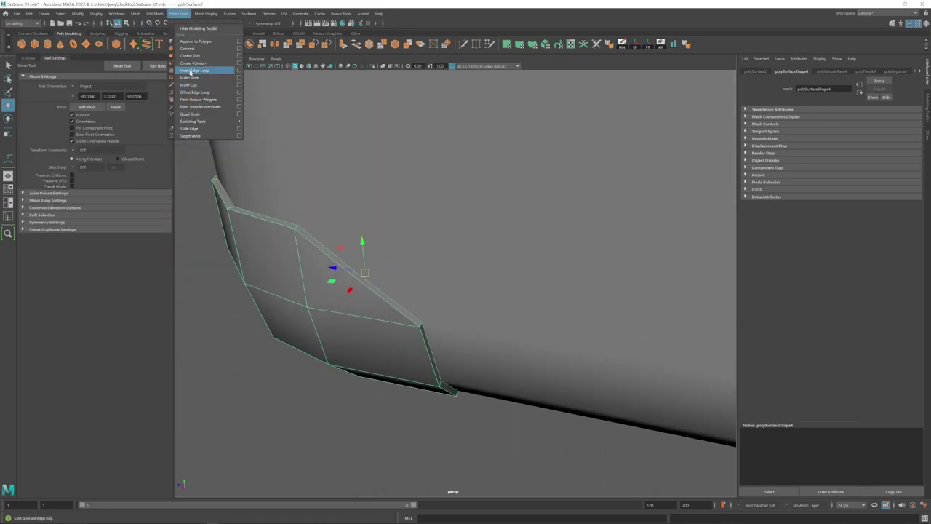
{"action": "left_click", "coordinate": [191, 70]}
{"action": "key", "text": "1"}
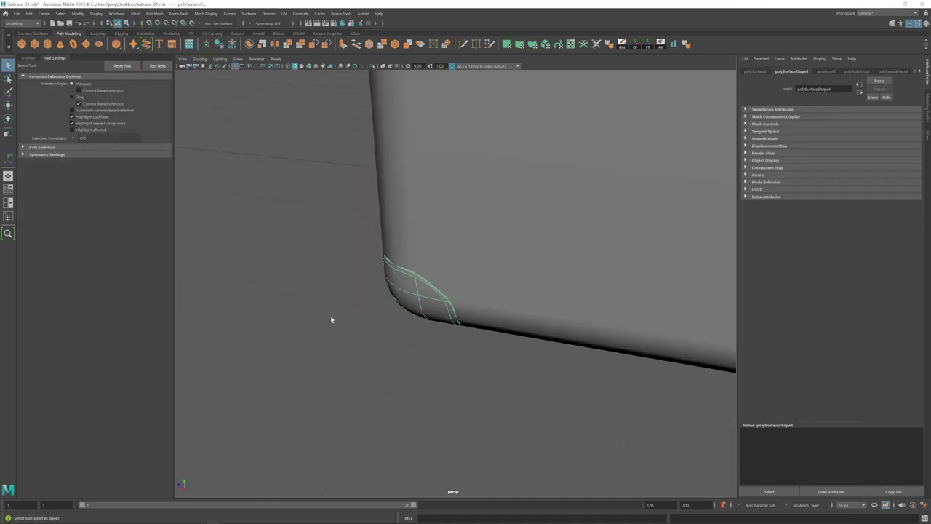
- Create a mirrored instance of the corner patch with Duplicate Special, using a Z scale of -1
{"action": "left_click_drag", "start_coordinate": [332, 318], "coordinate": [464, 330], "text": "alt"}
{"action": "right_click_drag", "start_coordinate": [464, 331], "coordinate": [509, 324], "text": "alt"}
{"action": "left_click", "coordinate": [461, 279]}
{"action": "left_click_drag", "start_coordinate": [531, 317], "coordinate": [455, 307], "text": "alt"}
{"action": "left_click", "coordinate": [484, 315]}
{"action": "right_click_drag", "start_coordinate": [455, 307], "coordinate": [411, 306], "text": "alt"}
{"action": "left_click", "coordinate": [382, 283]}
{"action": "key", "text": "w"}
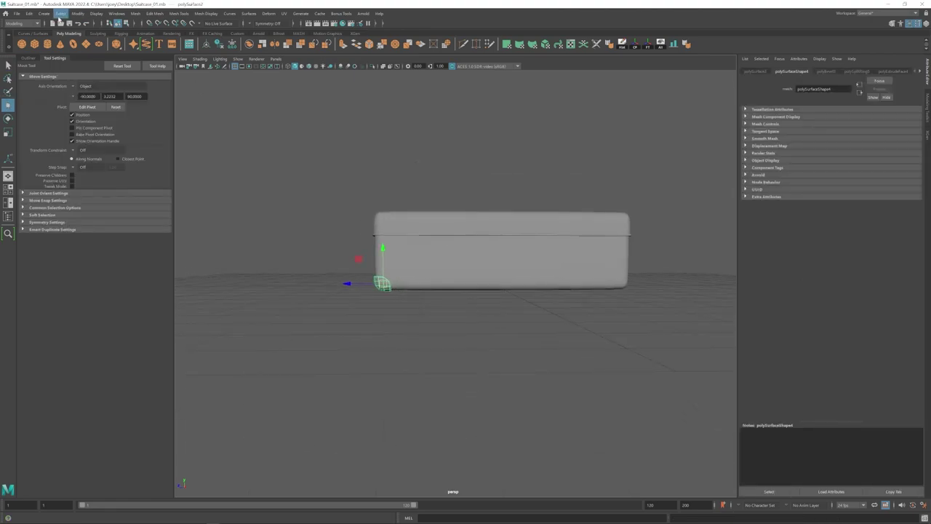
{"action": "left_click", "coordinate": [29, 13]}
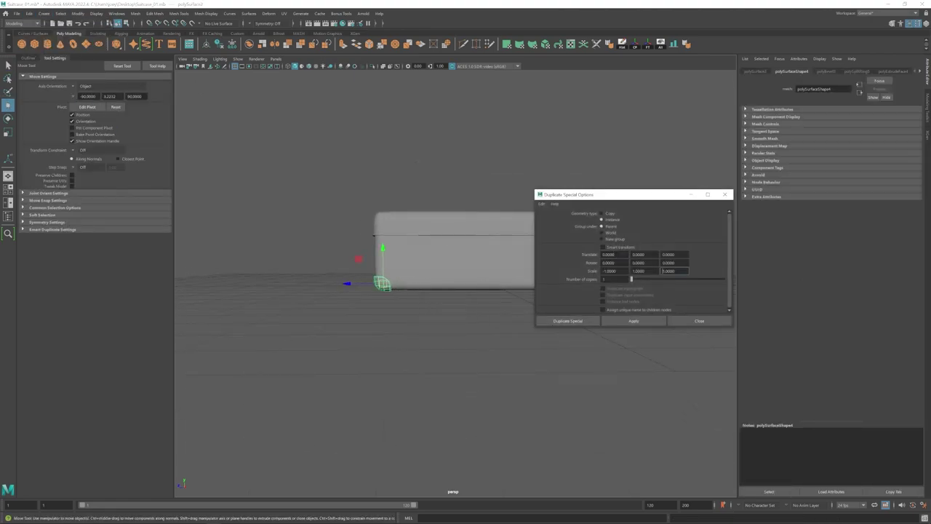
{"action": "left_click", "coordinate": [575, 321]}
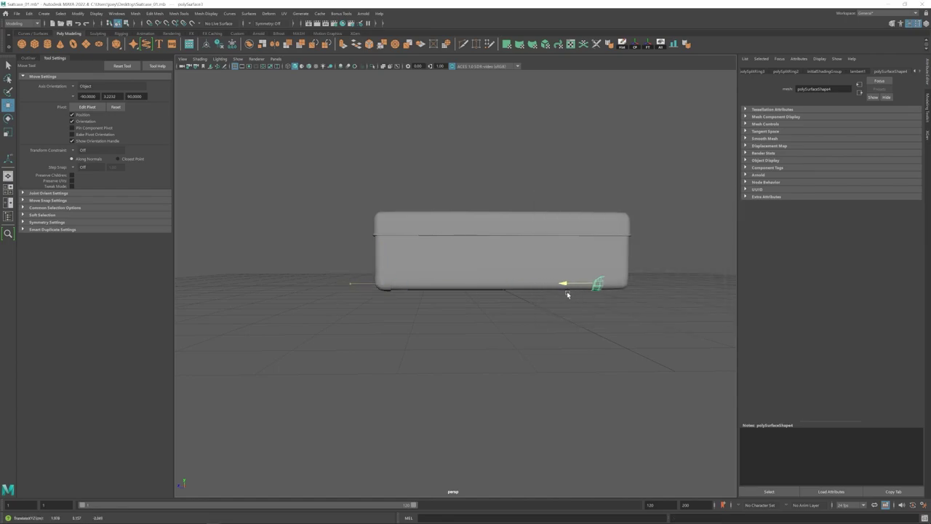
- Place the mirrored instance at the opposite end of the suitcase and check its fit against the base corner
{"action": "key", "text": "f"}
{"action": "right_click_drag", "start_coordinate": [594, 333], "coordinate": [399, 281], "text": "alt"}
{"action": "left_click_drag", "start_coordinate": [473, 284], "coordinate": [305, 279], "text": "alt"}
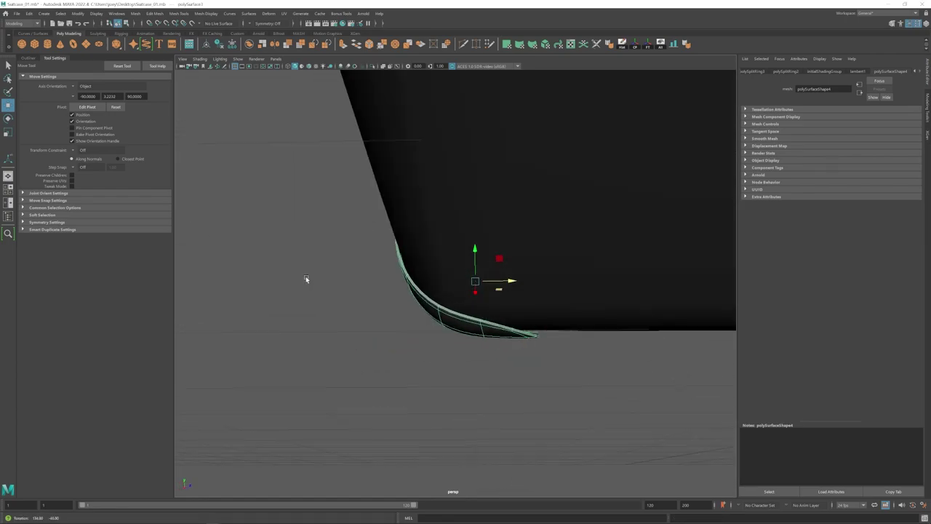
{"action": "right_click_drag", "start_coordinate": [306, 279], "coordinate": [244, 266], "text": "alt"}
{"action": "left_click_drag", "start_coordinate": [244, 265], "coordinate": [172, 251], "text": "alt"}
{"action": "left_click", "coordinate": [317, 288]}
{"action": "key", "text": "f"}
{"action": "left_click_drag", "start_coordinate": [318, 289], "coordinate": [582, 327], "text": "alt"}
{"action": "right_click_drag", "start_coordinate": [581, 328], "coordinate": [422, 284], "text": "alt"}
{"action": "left_click", "coordinate": [422, 284]}
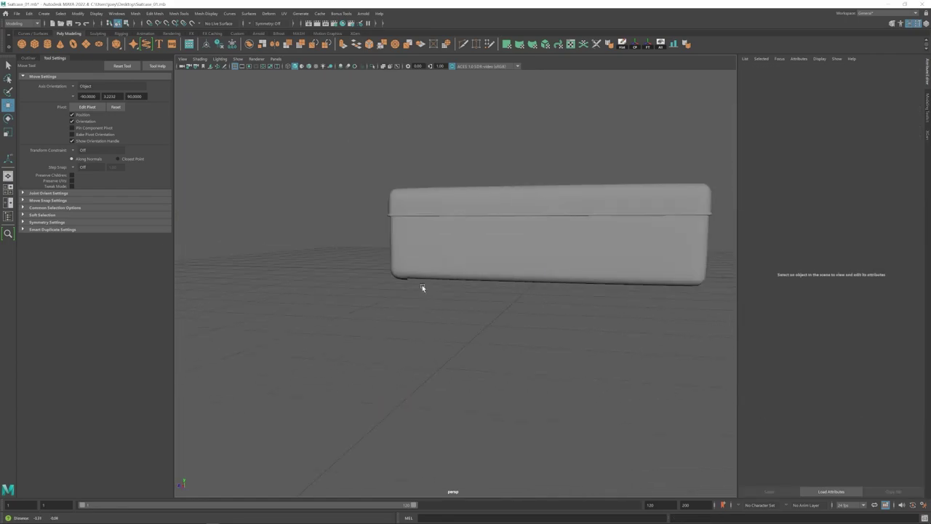
- Adjust the underside border vertices of the original corner patch with soft selection to fit the base
{"action": "left_click", "coordinate": [398, 274]}
{"action": "key", "text": "f"}
{"action": "left_click_drag", "start_coordinate": [398, 274], "coordinate": [432, 297], "text": "alt"}
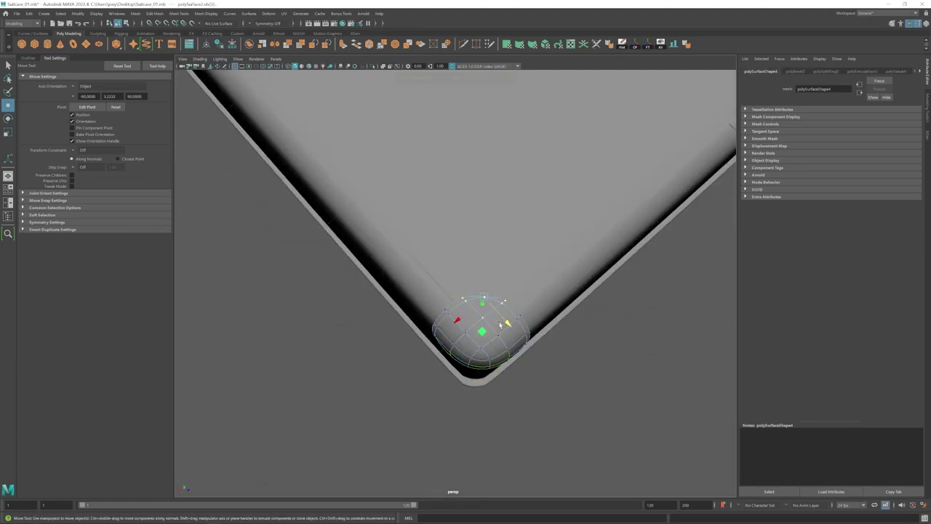
{"action": "right_click_drag", "start_coordinate": [455, 347], "coordinate": [359, 324], "text": "alt"}
{"action": "key", "text": "f"}
{"action": "right_click_drag", "start_coordinate": [538, 327], "coordinate": [476, 322], "text": "alt"}
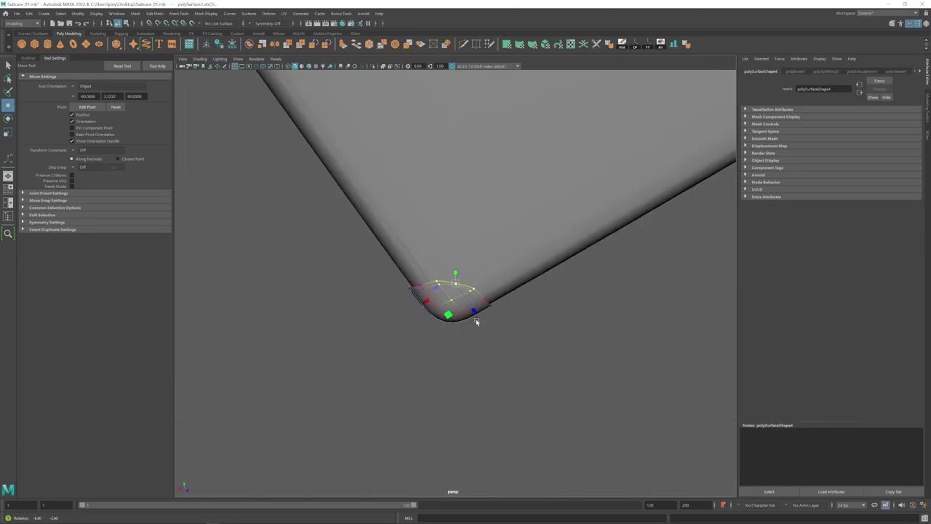
{"action": "left_click_drag", "start_coordinate": [476, 323], "coordinate": [524, 218], "text": "alt"}
{"action": "left_click_drag", "start_coordinate": [470, 210], "coordinate": [492, 230]}
{"action": "key", "text": "b"}
- Shift the side border vertices of the corner patch with soft selection so they follow the base wall
{"action": "mouse_move", "coordinate": [492, 230]}
{"action": "left_mouse_down", "text": "alt"}
{"action": "mouse_move", "coordinate": [480, 240]}
{"action": "mouse_move", "coordinate": [495, 234]}
{"action": "left_mouse_up", "text": "alt"}
{"action": "left_click_drag", "start_coordinate": [495, 234], "coordinate": [590, 191], "text": "alt"}
{"action": "left_click_drag", "start_coordinate": [591, 191], "coordinate": [579, 255], "text": "alt"}
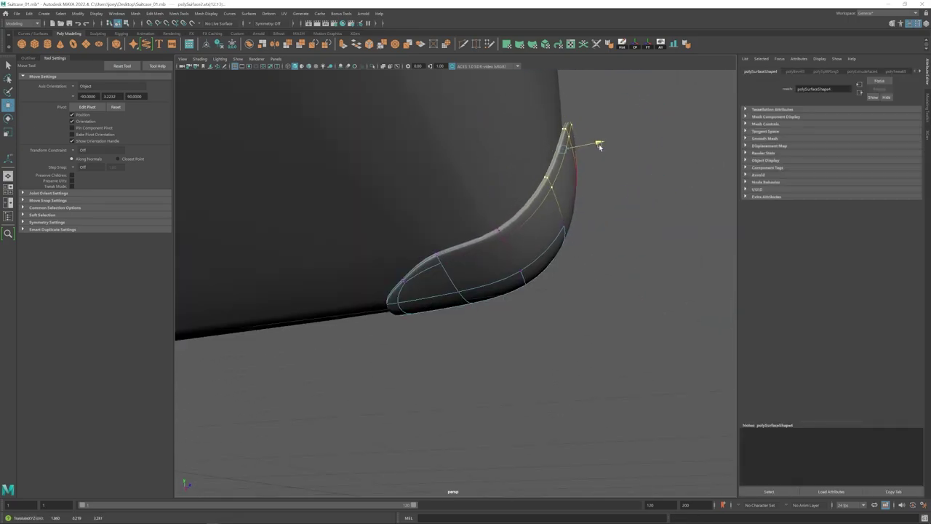
{"action": "left_click_drag", "start_coordinate": [600, 147], "coordinate": [596, 149]}
{"action": "left_click_drag", "start_coordinate": [597, 149], "coordinate": [451, 192], "text": "alt"}
- Reshape the upper border vertices of the corner patch into a smooth curve and return to object mode
{"action": "left_click_drag", "start_coordinate": [397, 201], "coordinate": [440, 225]}
{"action": "left_click_drag", "start_coordinate": [440, 224], "coordinate": [413, 216], "text": "alt"}
{"action": "right_click_drag", "start_coordinate": [413, 216], "coordinate": [441, 215], "text": "alt"}
{"action": "left_click_drag", "start_coordinate": [472, 202], "coordinate": [431, 215]}
{"action": "left_click_drag", "start_coordinate": [431, 215], "coordinate": [436, 234], "text": "alt"}
{"action": "left_click_drag", "start_coordinate": [437, 234], "coordinate": [582, 251], "text": "alt"}
{"action": "key", "text": "F8"}
{"action": "left_click", "coordinate": [606, 254]}
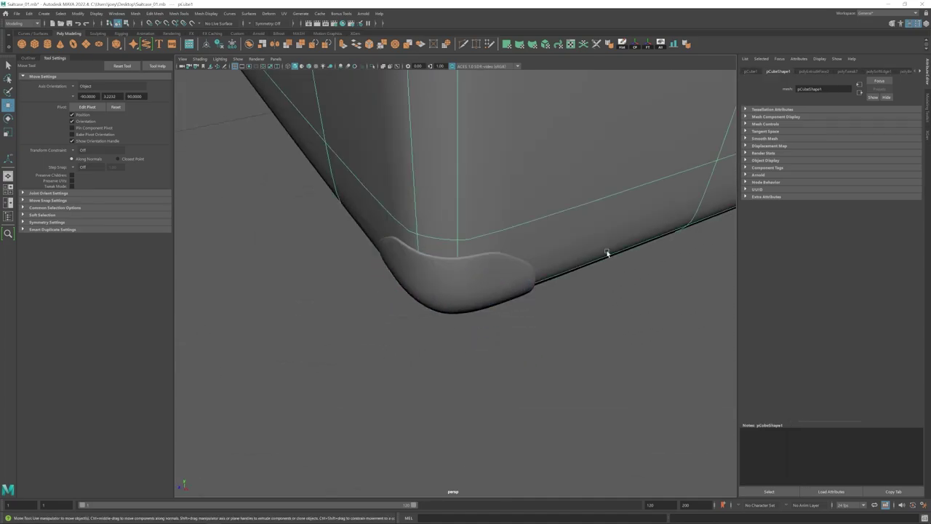
{"action": "left_click", "coordinate": [553, 335]}
{"action": "scroll", "coordinate": [492, 322], "scroll_direction": "down", "scroll_amount": 8}
- Fine-tune the mirrored patch's position along the suitcase's length so it sits on the opposite bottom corner
{"action": "left_click", "coordinate": [453, 297]}
{"action": "left_click_drag", "start_coordinate": [524, 320], "coordinate": [416, 313], "text": "alt"}
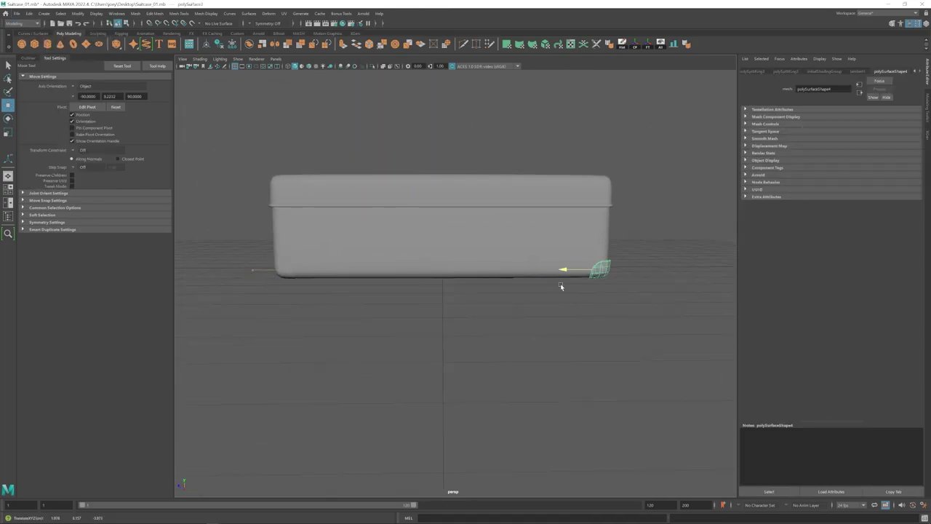
{"action": "left_click_drag", "start_coordinate": [560, 285], "coordinate": [562, 285]}
{"action": "key", "text": "f"}
{"action": "left_click_drag", "start_coordinate": [502, 289], "coordinate": [419, 292], "text": "alt"}
{"action": "mouse_move", "coordinate": [419, 292]}
{"action": "left_mouse_down", "text": "alt"}
{"action": "mouse_move", "coordinate": [470, 288]}
{"action": "mouse_move", "coordinate": [168, 240]}
{"action": "mouse_move", "coordinate": [418, 281]}
{"action": "left_mouse_up", "text": "alt"}
{"action": "scroll", "coordinate": [470, 288], "scroll_direction": "down", "scroll_amount": 8}
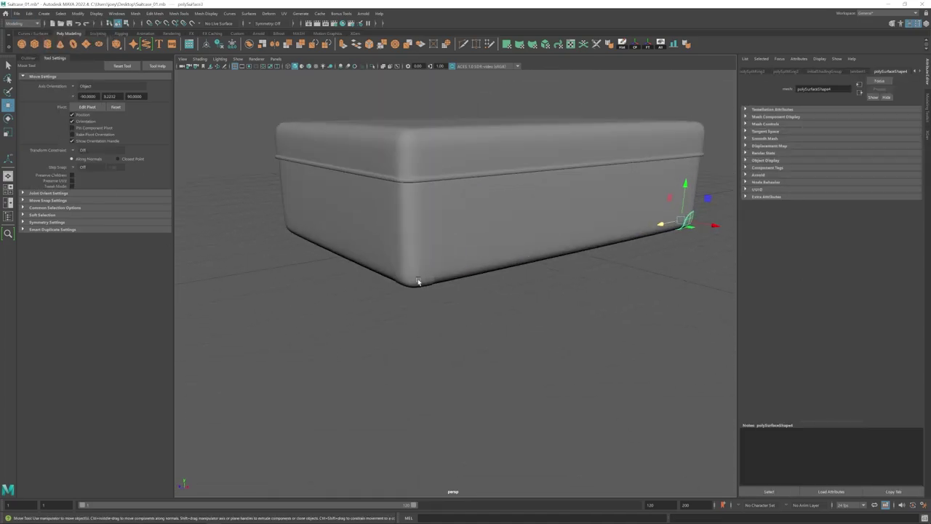
- Group the two corner patches and create a mirrored instance of the group with an X scale of -1
{"action": "left_click", "coordinate": [418, 282], "text": "shift"}
{"action": "key", "text": "ctrl+g"}
{"action": "left_click", "coordinate": [111, 129]}
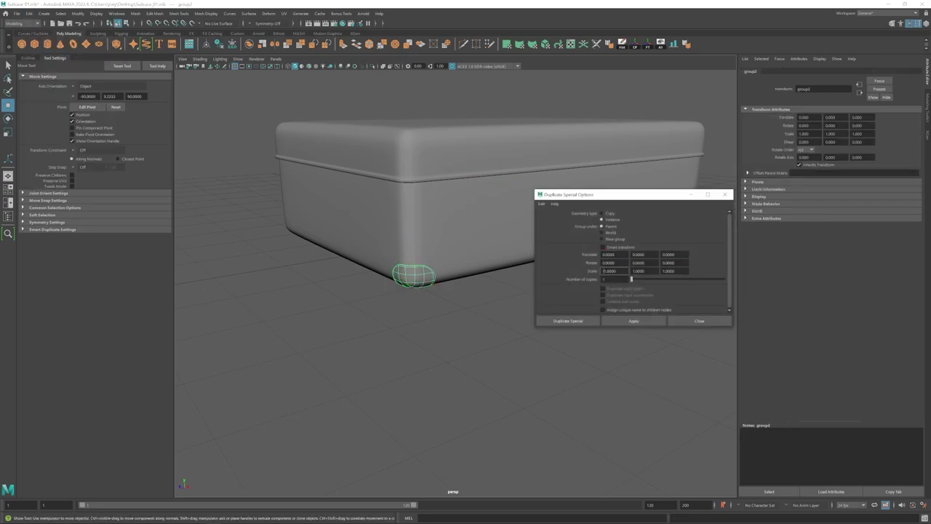
{"action": "left_click", "coordinate": [629, 321]}
{"action": "left_click_drag", "start_coordinate": [437, 320], "coordinate": [567, 309], "text": "alt"}
{"action": "left_click", "coordinate": [724, 195]}
{"action": "left_click_drag", "start_coordinate": [486, 207], "coordinate": [259, 216]}
- Rotate the duplicated set of four corner patches -180 degrees about X and raise it onto the lid's corners
{"action": "scroll", "coordinate": [259, 219], "scroll_direction": "up", "scroll_amount": 8}
{"action": "middle_click_drag", "start_coordinate": [291, 247], "coordinate": [445, 279], "text": "alt"}
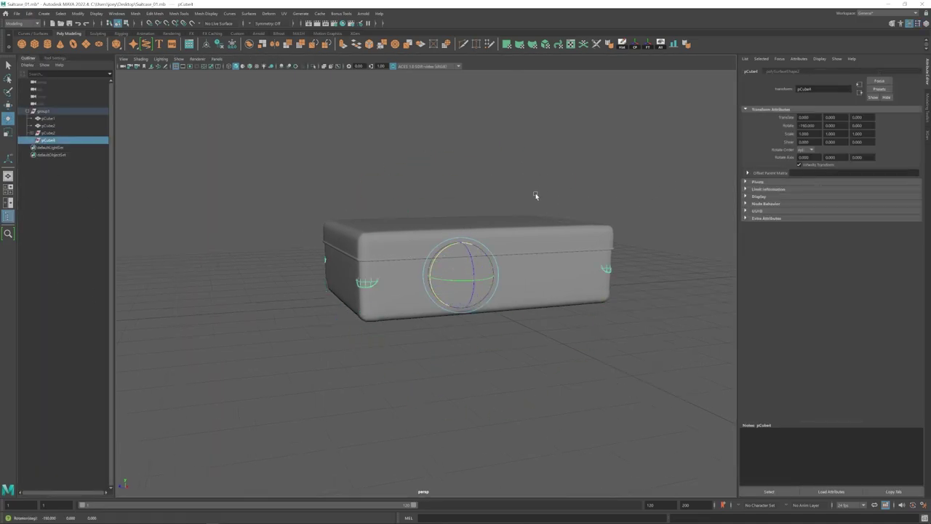
{"action": "left_click_drag", "start_coordinate": [457, 258], "coordinate": [458, 260]}
{"action": "right_click_drag", "start_coordinate": [457, 260], "coordinate": [502, 266], "text": "alt"}
{"action": "left_click_drag", "start_coordinate": [502, 265], "coordinate": [386, 251], "text": "alt"}
- Scale the lid's set of corner patches uniformly to 1.007 so they cover the lid's corners
{"action": "key", "text": "r"}
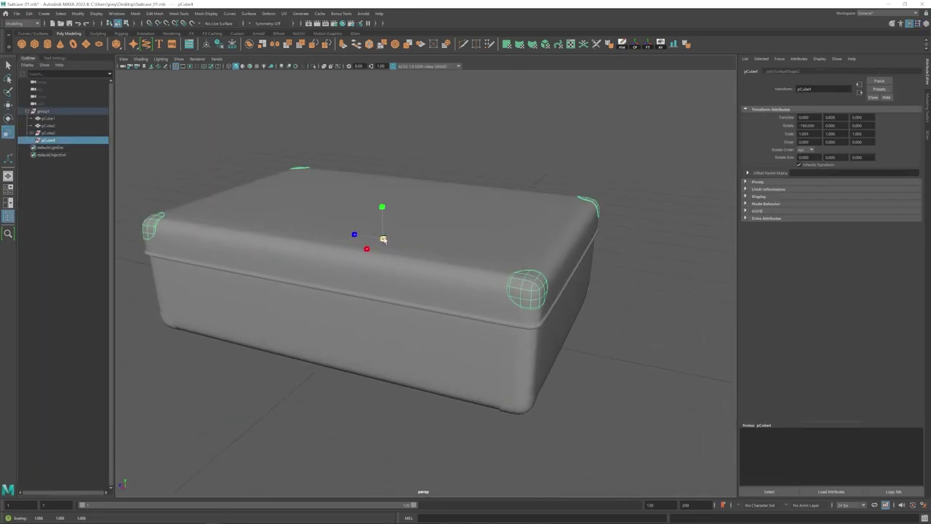
{"action": "left_click_drag", "start_coordinate": [436, 313], "coordinate": [556, 266], "text": "alt"}
{"action": "right_click_drag", "start_coordinate": [345, 247], "coordinate": [415, 255], "text": "alt"}
{"action": "left_click_drag", "start_coordinate": [286, 438], "coordinate": [289, 438]}
{"action": "right_click_drag", "start_coordinate": [444, 309], "coordinate": [382, 313], "text": "alt"}
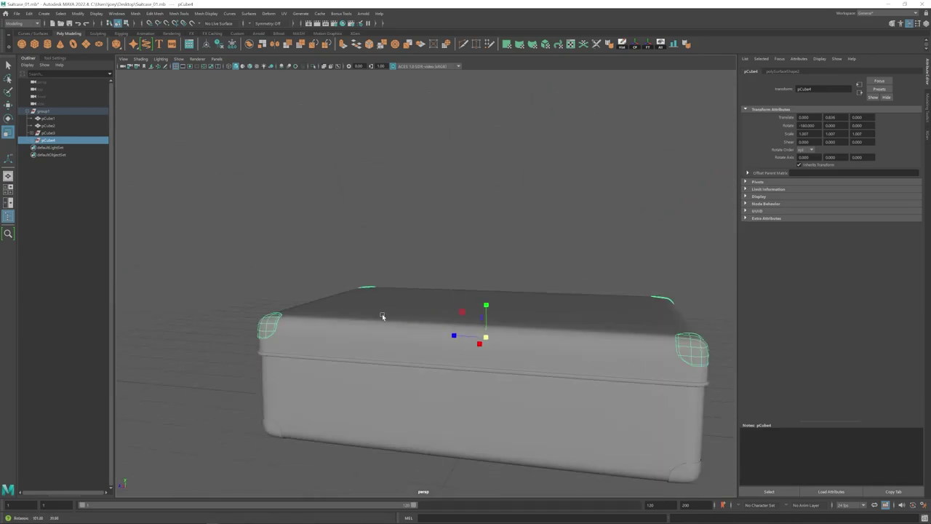
- Deselect everything and examine the fit of the corner patches around the whole suitcase
{"action": "right_click_drag", "start_coordinate": [276, 280], "coordinate": [327, 283], "text": "alt"}
{"action": "left_click", "coordinate": [338, 191]}
{"action": "key", "text": "w"}
{"action": "left_click_drag", "start_coordinate": [331, 218], "coordinate": [384, 260], "text": "alt"}
{"action": "right_click_drag", "start_coordinate": [384, 260], "coordinate": [324, 292], "text": "alt"}
{"action": "left_click_drag", "start_coordinate": [323, 292], "coordinate": [320, 288], "text": "alt"}
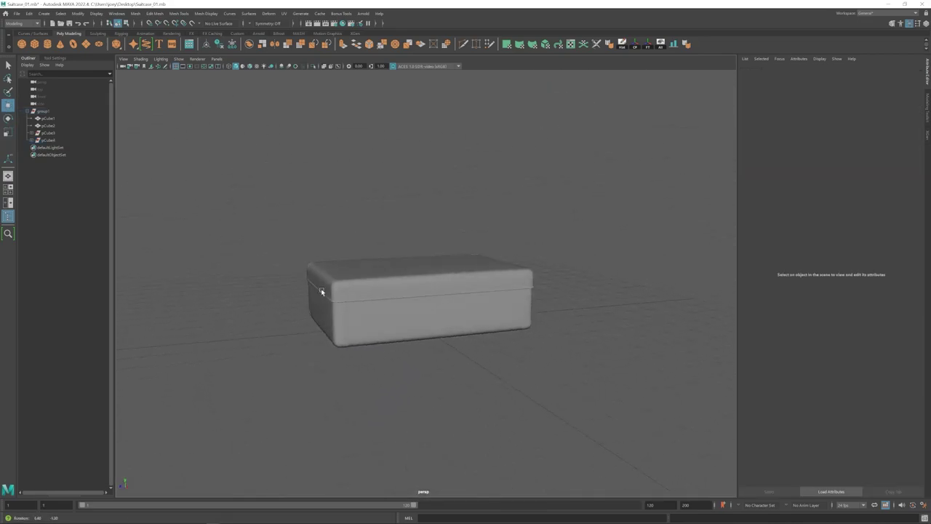
{"action": "right_click_drag", "start_coordinate": [321, 289], "coordinate": [385, 280], "text": "alt"}
{"action": "middle_click_drag", "start_coordinate": [269, 268], "coordinate": [390, 266], "text": "alt"}
{"action": "left_click_drag", "start_coordinate": [390, 251], "coordinate": [356, 252], "text": "alt"}
{"action": "middle_click_drag", "start_coordinate": [416, 370], "coordinate": [419, 316], "text": "alt"}
- Try to move the upper vertices of the base's corner patches vertically in the side view
{"action": "left_click", "coordinate": [358, 320]}
{"action": "left_click_drag", "start_coordinate": [292, 317], "coordinate": [356, 314], "text": "alt"}
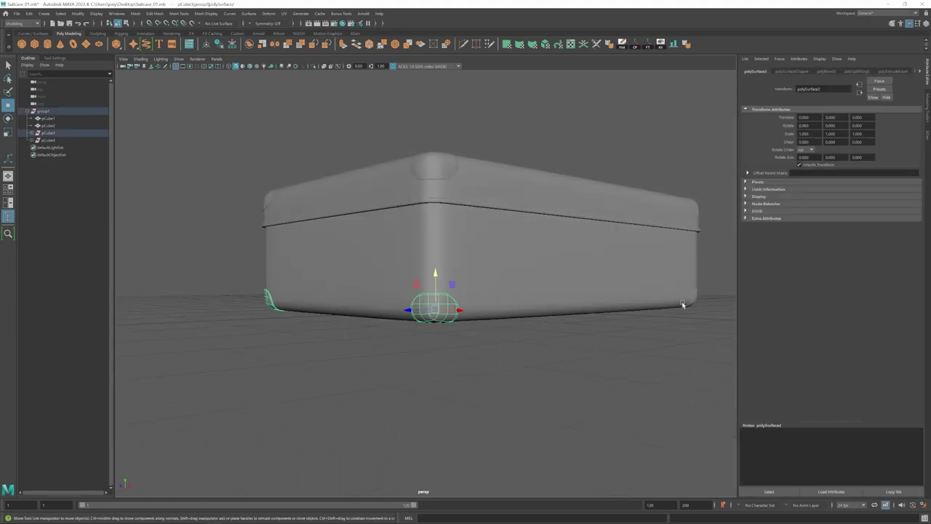
{"action": "left_click", "coordinate": [682, 304], "text": "shift"}
{"action": "left_click_drag", "start_coordinate": [681, 305], "coordinate": [627, 297], "text": "alt"}
{"action": "key", "text": "space"}
{"action": "key", "text": "space"}
{"action": "right_click_drag", "start_coordinate": [505, 333], "coordinate": [570, 327], "text": "alt"}
{"action": "key", "text": "F9"}
{"action": "right_click_drag", "start_coordinate": [339, 266], "coordinate": [356, 263], "text": "alt"}
{"action": "left_click_drag", "start_coordinate": [187, 226], "coordinate": [702, 282]}
{"action": "right_click_drag", "start_coordinate": [426, 277], "coordinate": [437, 274], "text": "alt"}
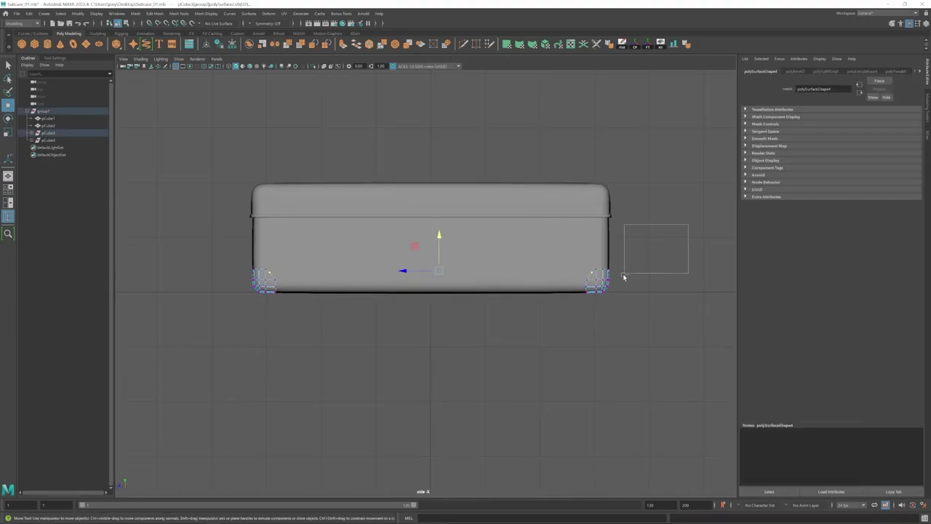
- Undo the vertical vertex move and return to object mode in the perspective view
{"action": "key", "text": "space"}
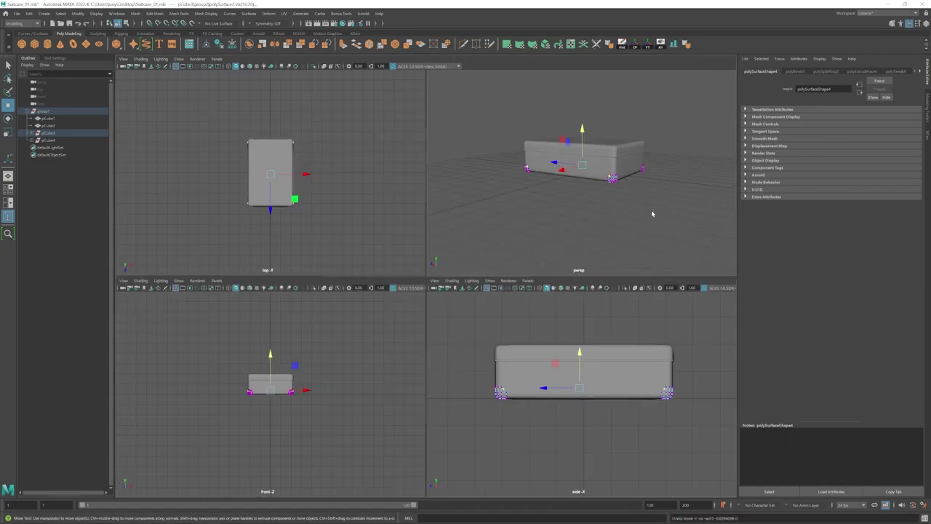
{"action": "key", "text": "space"}
{"action": "right_click_drag", "start_coordinate": [651, 210], "coordinate": [753, 325], "text": "alt"}
{"action": "left_click_drag", "start_coordinate": [444, 242], "coordinate": [490, 277], "text": "alt"}
{"action": "left_click_drag", "start_coordinate": [385, 251], "coordinate": [466, 307], "text": "alt"}
{"action": "key", "text": "F8"}
{"action": "left_click", "coordinate": [620, 193]}
- Select corner patches on the suitcase for adjustment and undo the last two changes
{"action": "left_click_drag", "start_coordinate": [630, 191], "coordinate": [524, 240], "text": "alt"}
{"action": "left_click", "coordinate": [445, 277]}
{"action": "left_click_drag", "start_coordinate": [446, 291], "coordinate": [404, 302], "text": "alt"}
{"action": "left_click", "coordinate": [405, 301]}
{"action": "right_click_drag", "start_coordinate": [404, 302], "coordinate": [484, 314], "text": "alt"}
{"action": "left_click_drag", "start_coordinate": [502, 314], "coordinate": [510, 325], "text": "alt"}
{"action": "key", "text": "ctrl+z"}
{"action": "key", "text": "ctrl+z"}
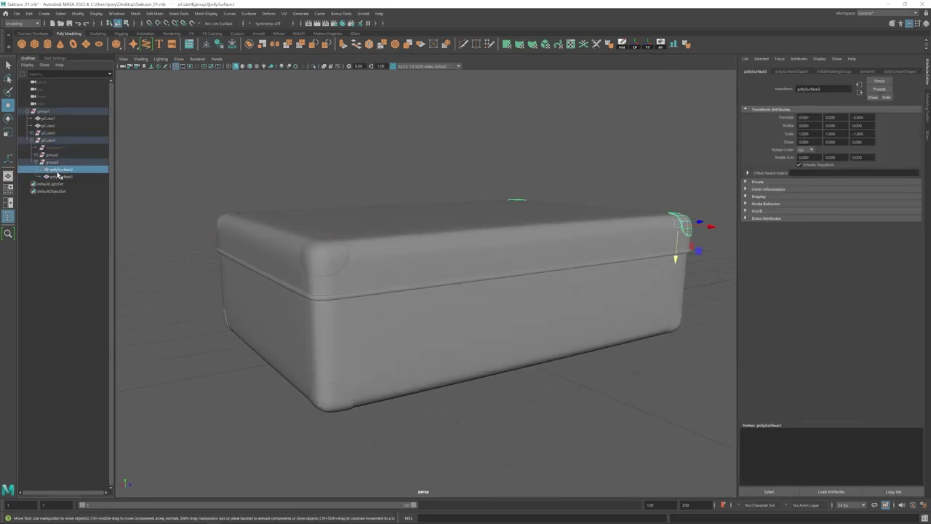
- Undo the last four changes to the corner patches
{"action": "key", "text": "ctrl+z"}
{"action": "key", "text": "ctrl+z"}
{"action": "key", "text": "ctrl+z"}
{"action": "key", "text": "ctrl+z"}
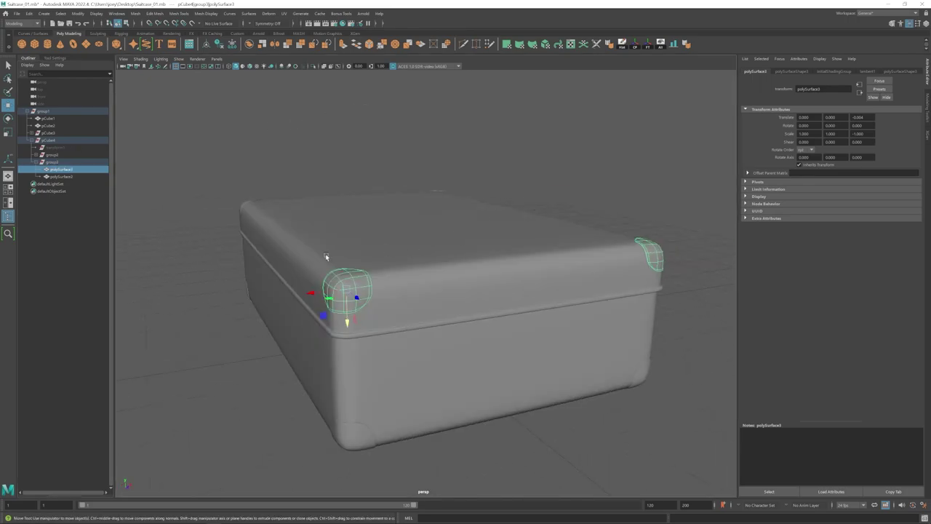
- Move the lower vertices of the lid's mirrored corner patch down toward the rim
{"action": "left_click_drag", "start_coordinate": [336, 252], "coordinate": [415, 243], "text": "alt"}
{"action": "left_click", "coordinate": [51, 161]}
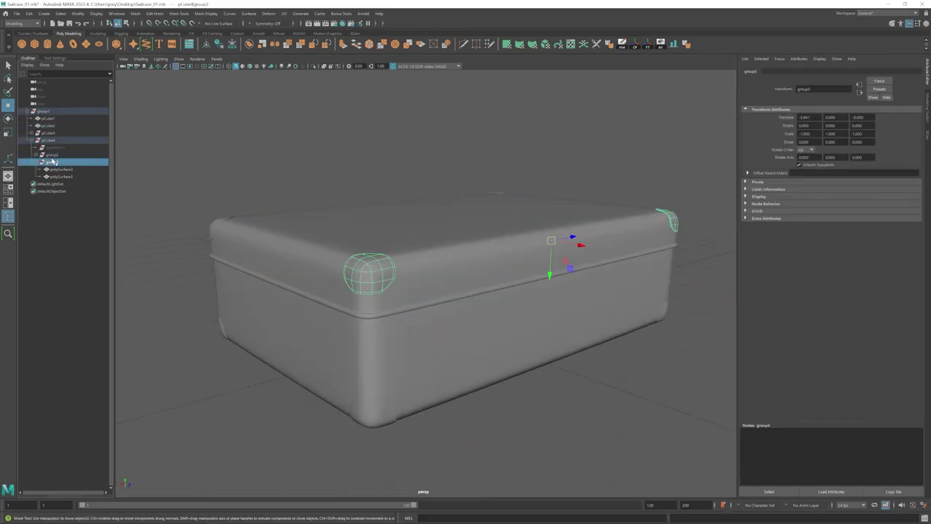
{"action": "left_click_drag", "start_coordinate": [371, 280], "coordinate": [384, 254], "text": "alt"}
{"action": "right_click_drag", "start_coordinate": [384, 255], "coordinate": [346, 255]}
{"action": "left_click_drag", "start_coordinate": [344, 263], "coordinate": [383, 315]}
{"action": "left_click_drag", "start_coordinate": [429, 309], "coordinate": [348, 299], "text": "alt"}
{"action": "left_click_drag", "start_coordinate": [319, 258], "coordinate": [378, 297]}
{"action": "left_click", "coordinate": [339, 299]}
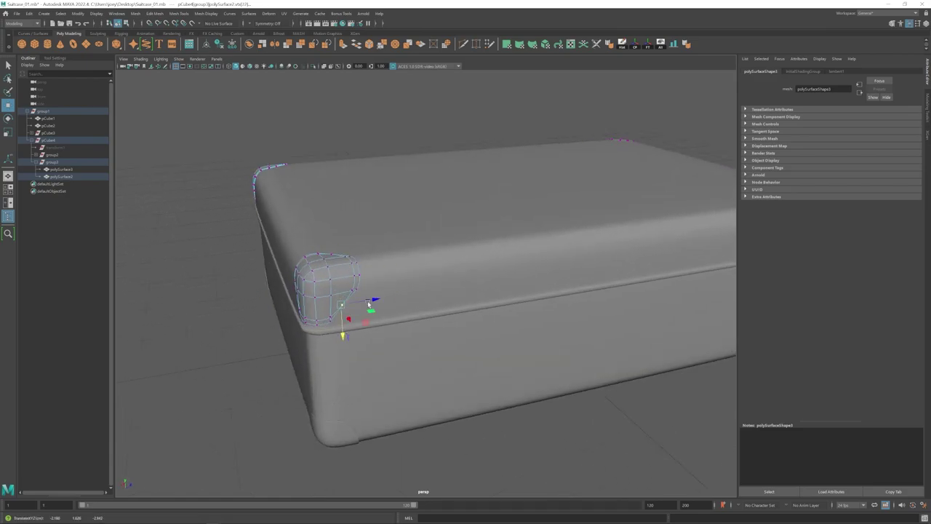
- Adjust the bottom corner vertices of the lid's patch where it meets the rim
{"action": "key", "text": "f"}
{"action": "scroll", "coordinate": [487, 348], "scroll_direction": "down", "scroll_amount": 5}
{"action": "left_click_drag", "start_coordinate": [487, 347], "coordinate": [388, 291], "text": "alt"}
{"action": "left_click_drag", "start_coordinate": [458, 193], "coordinate": [448, 234], "text": "alt"}
{"action": "left_click_drag", "start_coordinate": [465, 226], "coordinate": [436, 240], "text": "alt"}
{"action": "left_click_drag", "start_coordinate": [380, 312], "coordinate": [464, 357]}
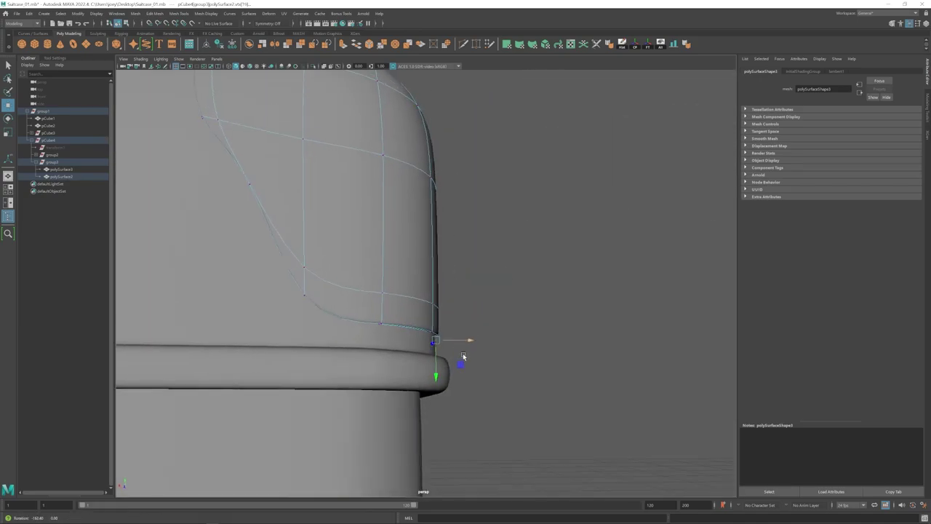
- Reposition the vertices along the slanted outer edge of the lid's corner patch to smooth its outline
{"action": "left_click_drag", "start_coordinate": [250, 209], "coordinate": [280, 239]}
{"action": "left_click_drag", "start_coordinate": [290, 251], "coordinate": [428, 178], "text": "alt"}
{"action": "left_click_drag", "start_coordinate": [302, 201], "coordinate": [311, 205]}
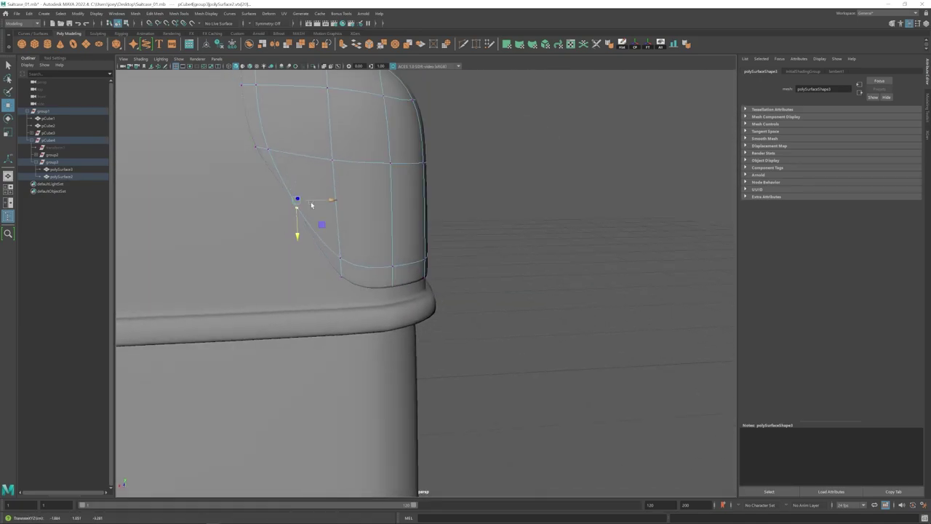
{"action": "scroll", "coordinate": [306, 248], "scroll_direction": "down", "scroll_amount": 5}
{"action": "left_click_drag", "start_coordinate": [307, 248], "coordinate": [406, 262], "text": "alt"}
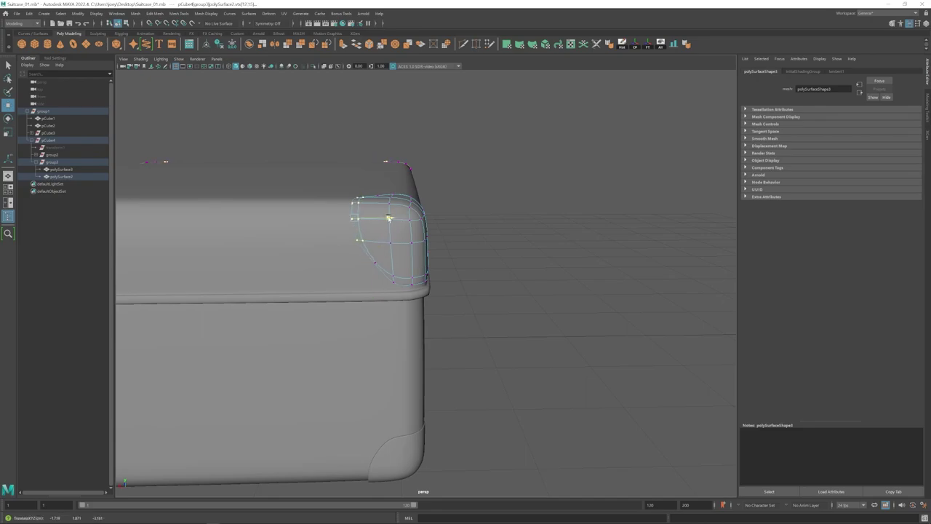
{"action": "left_click_drag", "start_coordinate": [418, 217], "coordinate": [331, 197], "text": "alt"}
{"action": "left_click", "coordinate": [623, 192]}
{"action": "scroll", "coordinate": [466, 311], "scroll_direction": "down", "scroll_amount": 6}
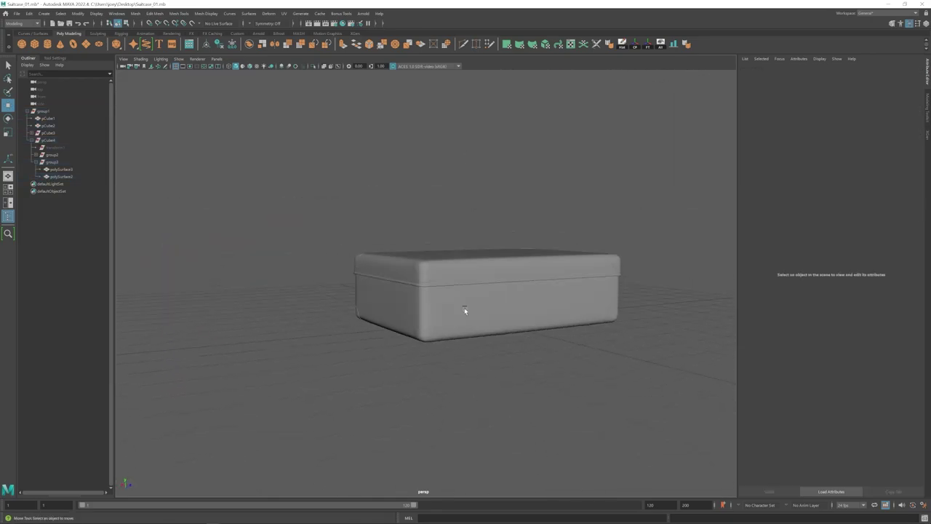
- Scale the base's corner patches up uniformly to about 1.157
{"action": "middle_click_drag", "start_coordinate": [444, 291], "coordinate": [442, 247], "text": "alt"}
{"action": "scroll", "coordinate": [429, 273], "scroll_direction": "up", "scroll_amount": 3}
{"action": "left_click", "coordinate": [402, 286]}
{"action": "key", "text": "r"}
{"action": "scroll", "coordinate": [581, 276], "scroll_direction": "up", "scroll_amount": 4}
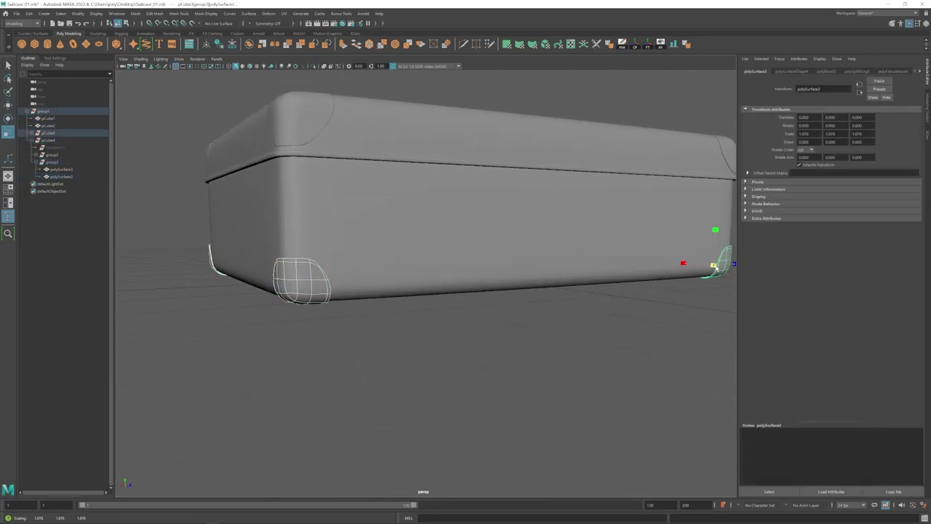
{"action": "left_click_drag", "start_coordinate": [716, 267], "coordinate": [726, 268]}
- Move the enlarged base corner patches so they fit closely around the suitcase's bottom corners
{"action": "key", "text": "w"}
{"action": "left_click_drag", "start_coordinate": [626, 300], "coordinate": [683, 283], "text": "alt"}
{"action": "scroll", "coordinate": [640, 280], "scroll_direction": "up", "scroll_amount": 3}
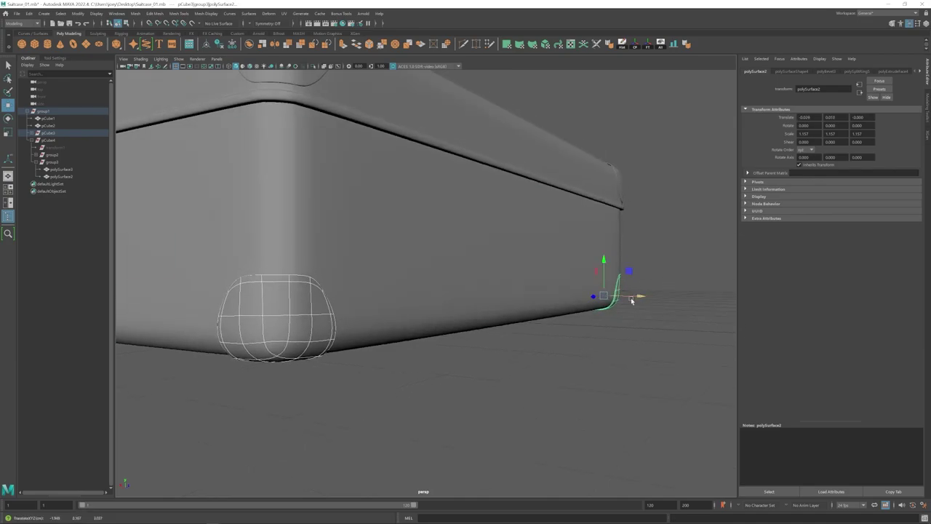
{"action": "scroll", "coordinate": [374, 303], "scroll_direction": "down", "scroll_amount": 5}
{"action": "left_click_drag", "start_coordinate": [631, 299], "coordinate": [331, 299], "text": "alt"}
{"action": "scroll", "coordinate": [331, 299], "scroll_direction": "up", "scroll_amount": 4}
{"action": "left_click_drag", "start_coordinate": [325, 299], "coordinate": [378, 299]}
{"action": "scroll", "coordinate": [308, 314], "scroll_direction": "down", "scroll_amount": 4}
{"action": "scroll", "coordinate": [400, 302], "scroll_direction": "up", "scroll_amount": 5}
{"action": "mouse_move", "coordinate": [378, 299]}
{"action": "left_mouse_down", "text": "alt"}
{"action": "mouse_move", "coordinate": [269, 294]}
{"action": "mouse_move", "coordinate": [391, 298]}
{"action": "left_mouse_up", "text": "alt"}
{"action": "scroll", "coordinate": [291, 302], "scroll_direction": "down", "scroll_amount": 4}
- Deselect the patches and examine how all corner patches sit around the suitcase
{"action": "left_click", "coordinate": [560, 305]}
{"action": "scroll", "coordinate": [564, 306], "scroll_direction": "down", "scroll_amount": 4}
{"action": "left_click_drag", "start_coordinate": [564, 306], "coordinate": [489, 350], "text": "alt"}
{"action": "scroll", "coordinate": [489, 350], "scroll_direction": "down", "scroll_amount": 4}
{"action": "scroll", "coordinate": [488, 349], "scroll_direction": "up", "scroll_amount": 2}
{"action": "middle_click_drag", "start_coordinate": [546, 295], "coordinate": [582, 248], "text": "alt"}
{"action": "left_click_drag", "start_coordinate": [581, 248], "coordinate": [451, 254], "text": "alt"}
{"action": "scroll", "coordinate": [437, 254], "scroll_direction": "up", "scroll_amount": 4}
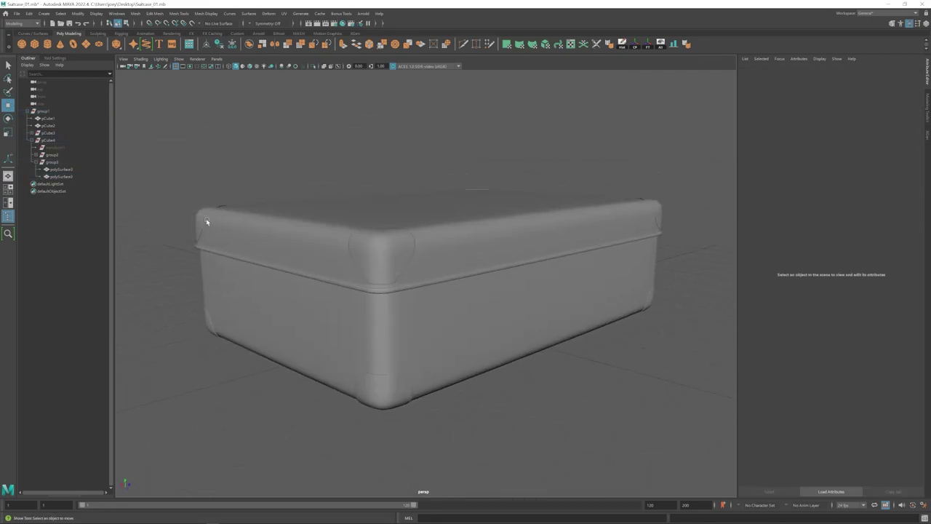
- Try to move the inner vertex of the lid's corner patch on the top face
{"action": "left_click", "coordinate": [206, 221]}
{"action": "scroll", "coordinate": [206, 221], "scroll_direction": "up", "scroll_amount": 5}
{"action": "left_click_drag", "start_coordinate": [320, 287], "coordinate": [339, 215], "text": "alt"}
{"action": "scroll", "coordinate": [339, 216], "scroll_direction": "down", "scroll_amount": 4}
{"action": "scroll", "coordinate": [415, 320], "scroll_direction": "up", "scroll_amount": 5}
{"action": "left_click", "coordinate": [406, 322]}
{"action": "scroll", "coordinate": [425, 334], "scroll_direction": "up", "scroll_amount": 3}
{"action": "left_click_drag", "start_coordinate": [424, 335], "coordinate": [425, 333]}
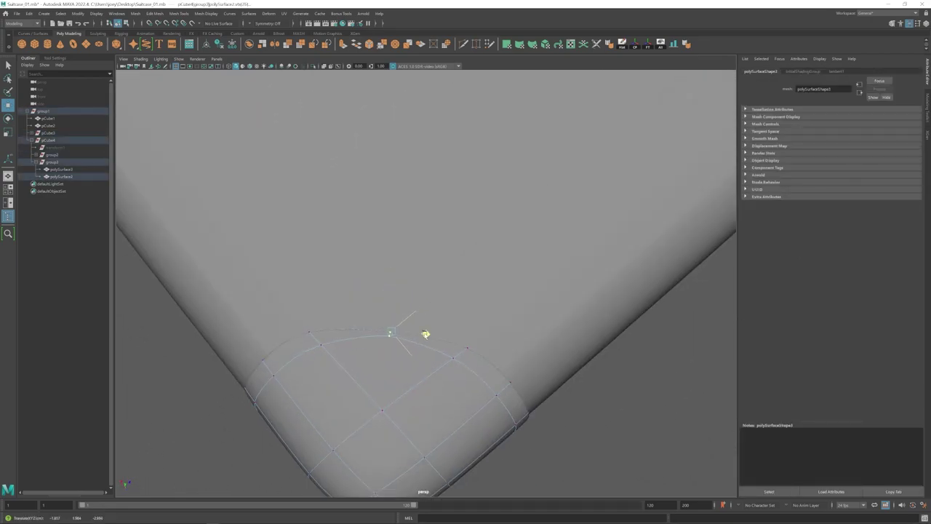
- Undo the last vertex edit on the lid's corner patch
{"action": "key", "text": "ctrl+z"}
{"action": "key", "text": "ctrl+z"}
{"action": "key", "text": "ctrl+z"}
{"action": "key", "text": "ctrl+z"}
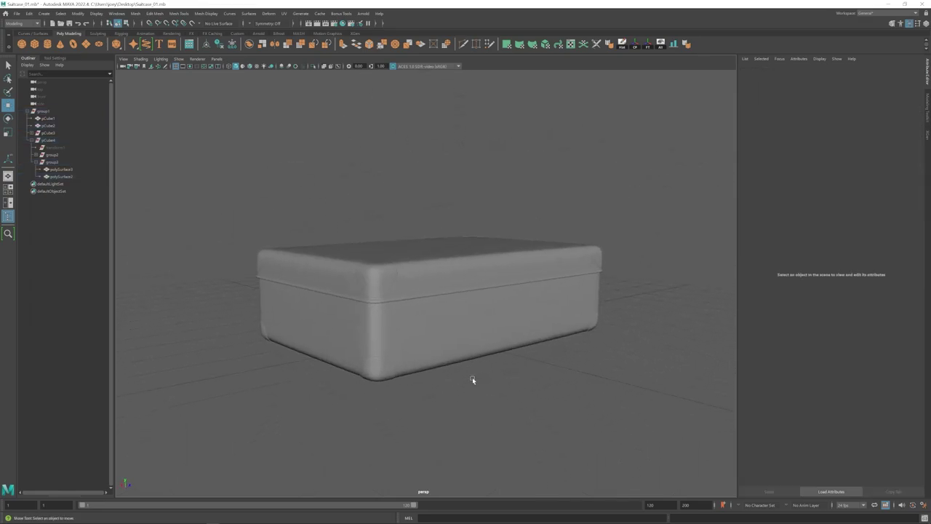
- Create a polygon cube, raise it and move it out to the long front side of the suitcase
{"action": "left_click_drag", "start_coordinate": [472, 378], "coordinate": [295, 351], "text": "alt"}
{"action": "right_click_drag", "start_coordinate": [295, 351], "coordinate": [397, 352], "text": "alt"}
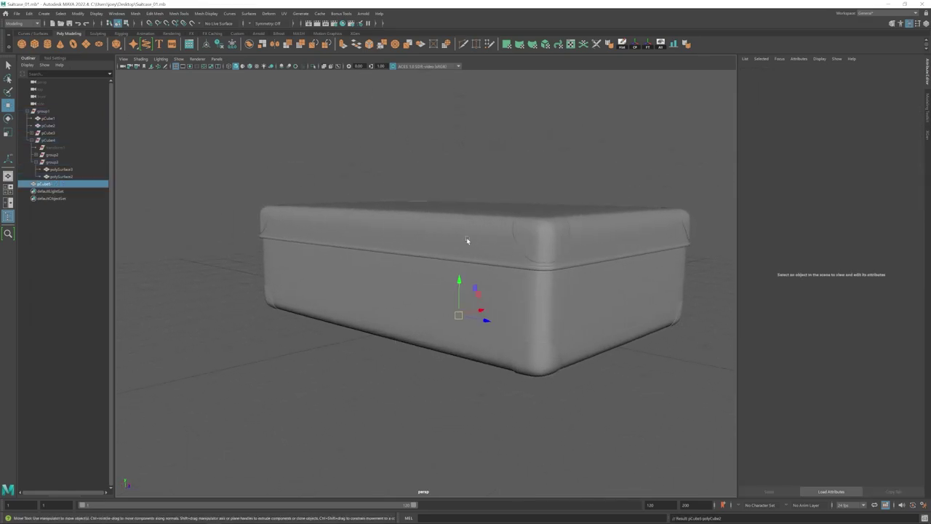
{"action": "left_click_drag", "start_coordinate": [459, 279], "coordinate": [459, 201]}
{"action": "left_click", "coordinate": [433, 228]}
{"action": "left_click_drag", "start_coordinate": [377, 244], "coordinate": [393, 243]}
- Show wireframes on shaded surfaces, scale the cube to 0.165 and place it against the front wall beneath the rim
{"action": "key", "text": "r"}
{"action": "key", "text": "f"}
{"action": "key", "text": "alt+5"}
{"action": "right_click_drag", "start_coordinate": [408, 270], "coordinate": [477, 269], "text": "alt"}
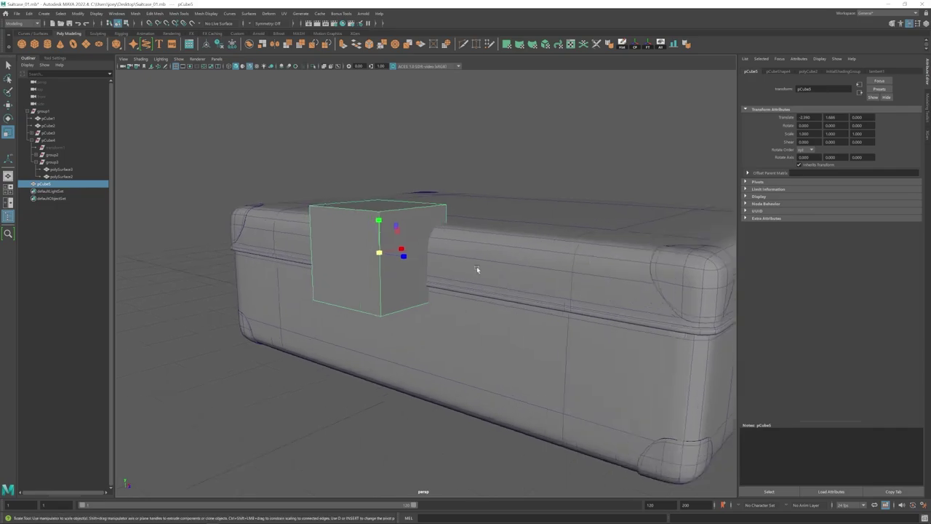
{"action": "left_click_drag", "start_coordinate": [403, 257], "coordinate": [439, 263]}
{"action": "left_click_drag", "start_coordinate": [407, 269], "coordinate": [382, 273], "text": "alt"}
{"action": "left_click_drag", "start_coordinate": [392, 320], "coordinate": [404, 218], "text": "alt"}
{"action": "left_click_drag", "start_coordinate": [382, 231], "coordinate": [305, 306]}
{"action": "left_click_drag", "start_coordinate": [407, 239], "coordinate": [397, 266]}
- Lower the small block slightly to sit just under the lid's rim
{"action": "left_click_drag", "start_coordinate": [407, 291], "coordinate": [371, 225], "text": "alt"}
{"action": "left_click_drag", "start_coordinate": [495, 313], "coordinate": [461, 285], "text": "alt"}
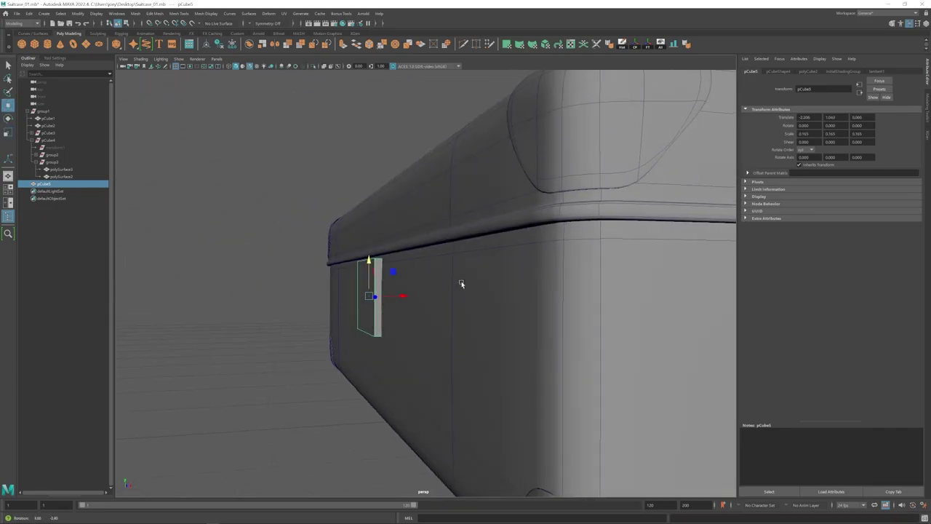
{"action": "left_click_drag", "start_coordinate": [349, 298], "coordinate": [451, 311], "text": "alt"}
{"action": "left_click_drag", "start_coordinate": [339, 267], "coordinate": [339, 270]}
{"action": "scroll", "coordinate": [430, 276], "scroll_direction": "down", "scroll_amount": 8}
{"action": "left_click_drag", "start_coordinate": [432, 278], "coordinate": [452, 272], "text": "alt"}
{"action": "scroll", "coordinate": [452, 273], "scroll_direction": "up", "scroll_amount": 4}
- Reshape the block into a latch plate by moving its vertices, and adjust its position on the front wall
{"action": "right_click_drag", "start_coordinate": [423, 271], "coordinate": [385, 272]}
{"action": "left_click_drag", "start_coordinate": [378, 276], "coordinate": [469, 305]}
{"action": "mouse_move", "coordinate": [423, 252]}
{"action": "left_mouse_down"}
{"action": "mouse_move", "coordinate": [423, 239]}
{"action": "mouse_move", "coordinate": [396, 263]}
{"action": "mouse_move", "coordinate": [430, 262]}
{"action": "left_mouse_up"}
{"action": "scroll", "coordinate": [431, 261], "scroll_direction": "up", "scroll_amount": 2}
{"action": "right_click_drag", "start_coordinate": [432, 263], "coordinate": [458, 251]}
{"action": "left_click_drag", "start_coordinate": [594, 283], "coordinate": [596, 283]}
{"action": "scroll", "coordinate": [509, 280], "scroll_direction": "down", "scroll_amount": 4}
- Insert evenly spaced edge loops across the latch plate with the Insert Edge Loop tool's multiple-loops option
{"action": "left_click_drag", "start_coordinate": [478, 255], "coordinate": [511, 318], "text": "alt"}
{"action": "scroll", "coordinate": [502, 322], "scroll_direction": "up", "scroll_amount": 8}
{"action": "left_click_drag", "start_coordinate": [422, 312], "coordinate": [502, 322], "text": "alt"}
{"action": "left_click", "coordinate": [179, 13]}
{"action": "left_click", "coordinate": [239, 77]}
{"action": "left_click", "coordinate": [91, 116]}
{"action": "left_click", "coordinate": [386, 255]}
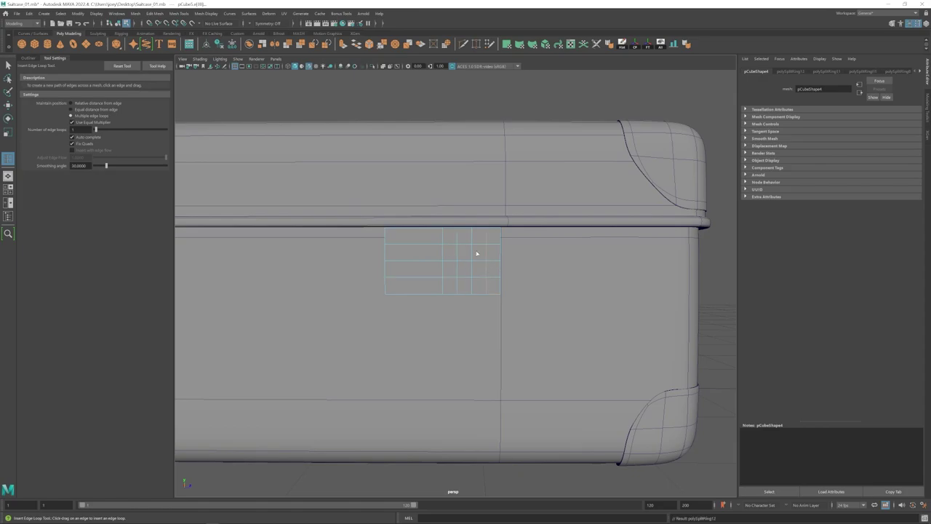
- Try selecting all the front faces of the latch plate and undo the last changes
{"action": "key", "text": "w"}
{"action": "right_click_drag", "start_coordinate": [471, 255], "coordinate": [483, 272]}
{"action": "left_click_drag", "start_coordinate": [482, 272], "coordinate": [389, 280], "text": "alt"}
{"action": "left_click_drag", "start_coordinate": [392, 234], "coordinate": [453, 329]}
{"action": "left_click_drag", "start_coordinate": [385, 285], "coordinate": [458, 289], "text": "alt"}
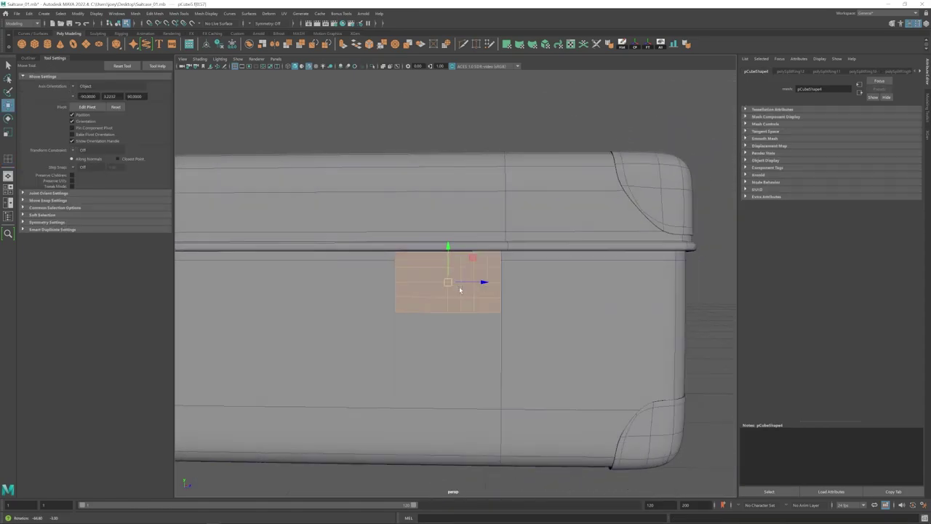
{"action": "key", "text": "ctrl+z"}
{"action": "key", "text": "ctrl+z"}
{"action": "key", "text": "ctrl+z"}
{"action": "key", "text": "ctrl+z"}
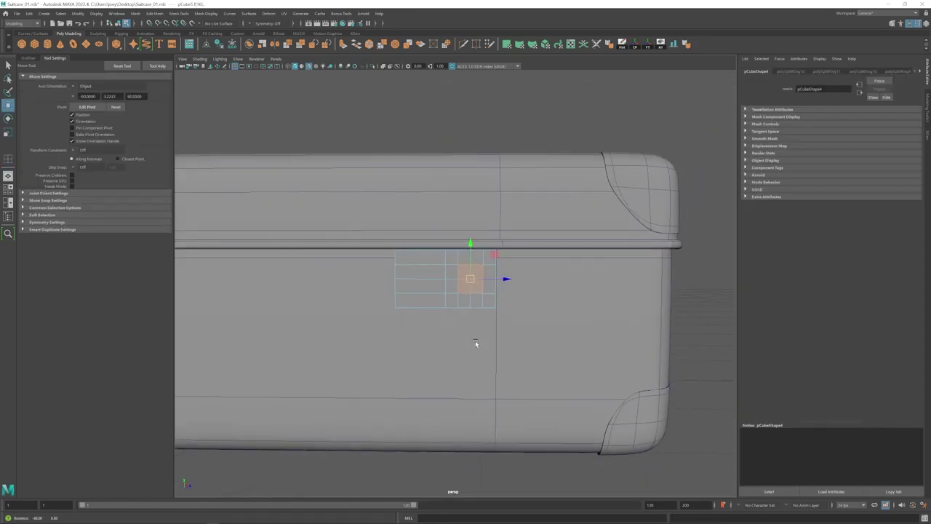
- Circularize the four central faces in the plate's densely divided end and extrude them
{"action": "scroll", "coordinate": [475, 340], "scroll_direction": "up", "scroll_amount": 1}
{"action": "right_click_drag", "start_coordinate": [474, 280], "coordinate": [504, 257], "text": "shift"}
{"action": "key", "text": "w"}
{"action": "left_click_drag", "start_coordinate": [505, 257], "coordinate": [541, 316], "text": "alt"}
{"action": "key", "text": "ctrl+e"}
{"action": "key", "text": "w"}
{"action": "left_click_drag", "start_coordinate": [465, 249], "coordinate": [505, 262]}
{"action": "scroll", "coordinate": [473, 255], "scroll_direction": "up", "scroll_amount": 4}
- Delete the circular faces and extrude the opening's border edge loop to form a raised ring
{"action": "key", "text": "Delete"}
{"action": "right_click_drag", "start_coordinate": [503, 256], "coordinate": [504, 233]}
{"action": "double_click", "coordinate": [503, 230]}
{"action": "key", "text": "ctrl+e"}
{"action": "key", "text": "r"}
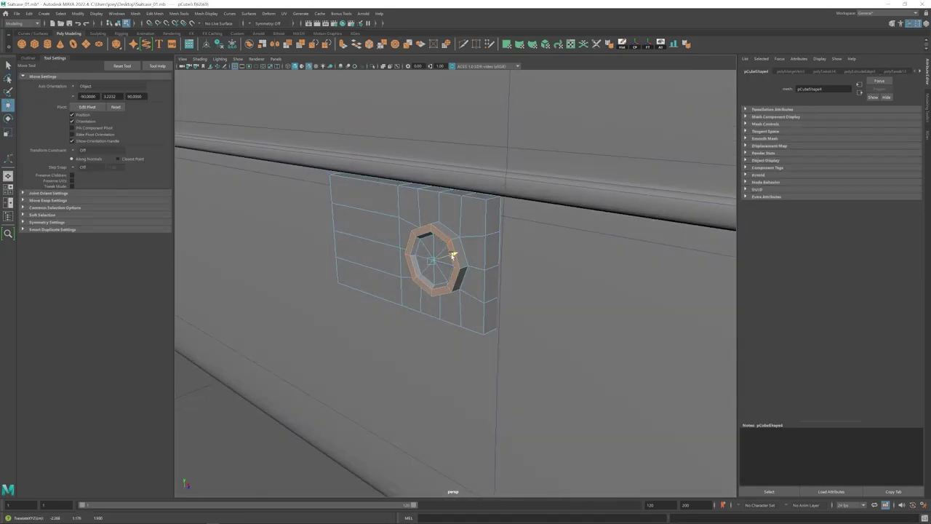
{"action": "left_click_drag", "start_coordinate": [452, 256], "coordinate": [435, 242], "text": "alt"}
{"action": "left_click_drag", "start_coordinate": [424, 274], "coordinate": [454, 272], "text": "alt"}
- Bevel the latch plate's outer edges with 2 segments and a fraction of about 0.269
{"action": "left_click_drag", "start_coordinate": [454, 216], "coordinate": [452, 271], "text": "shift"}
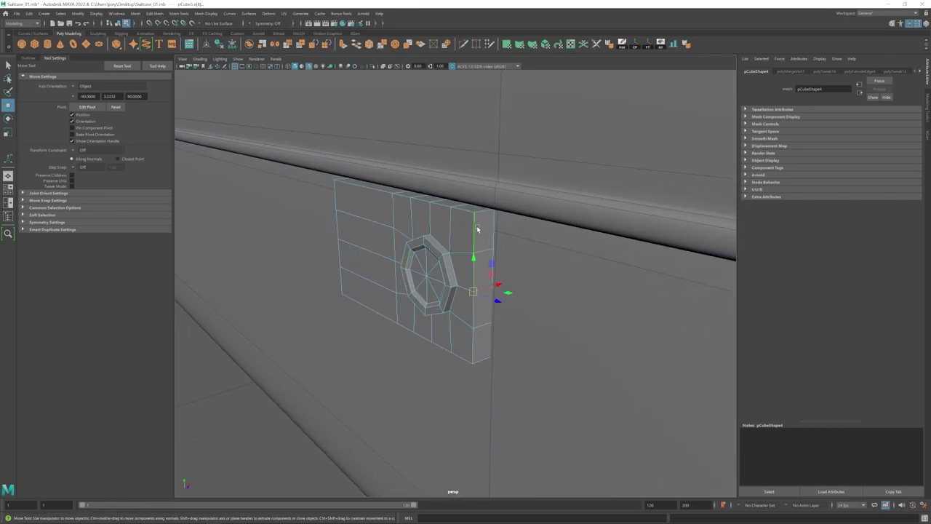
{"action": "left_click", "coordinate": [481, 366], "text": "shift"}
{"action": "left_click_drag", "start_coordinate": [327, 313], "coordinate": [416, 255], "text": "alt"}
{"action": "left_click", "coordinate": [386, 360], "text": "shift"}
{"action": "left_click_drag", "start_coordinate": [418, 189], "coordinate": [408, 211], "text": "alt"}
{"action": "key", "text": "ctrl+b"}
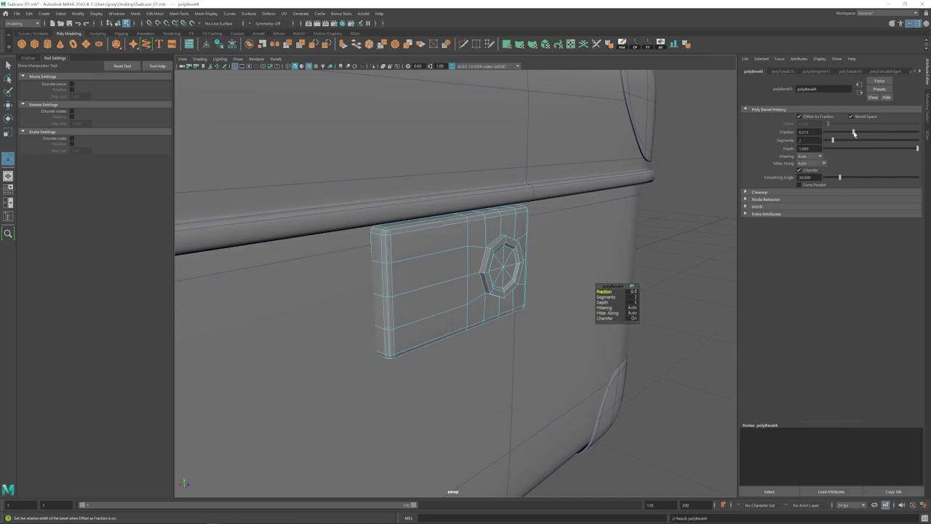
{"action": "left_click_drag", "start_coordinate": [509, 251], "coordinate": [425, 257], "text": "alt"}
- Select and delete the latch plate's hidden back faces facing the suitcase wall
{"action": "key", "text": "w"}
{"action": "right_click_drag", "start_coordinate": [426, 256], "coordinate": [539, 297], "text": "alt"}
{"action": "left_click_drag", "start_coordinate": [540, 298], "coordinate": [458, 291], "text": "alt"}
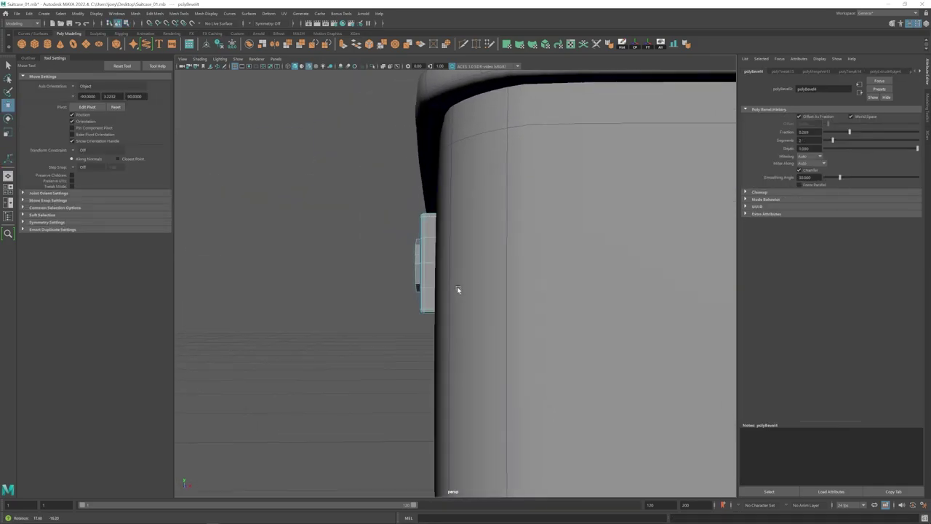
{"action": "key", "text": "F11"}
{"action": "left_click_drag", "start_coordinate": [512, 355], "coordinate": [429, 154]}
{"action": "left_click_drag", "start_coordinate": [386, 378], "coordinate": [420, 181]}
- Move the latch plate inward to about -2.182 on X so it sits flush with the wall
{"action": "key", "text": "F8"}
{"action": "left_click_drag", "start_coordinate": [463, 298], "coordinate": [470, 298]}
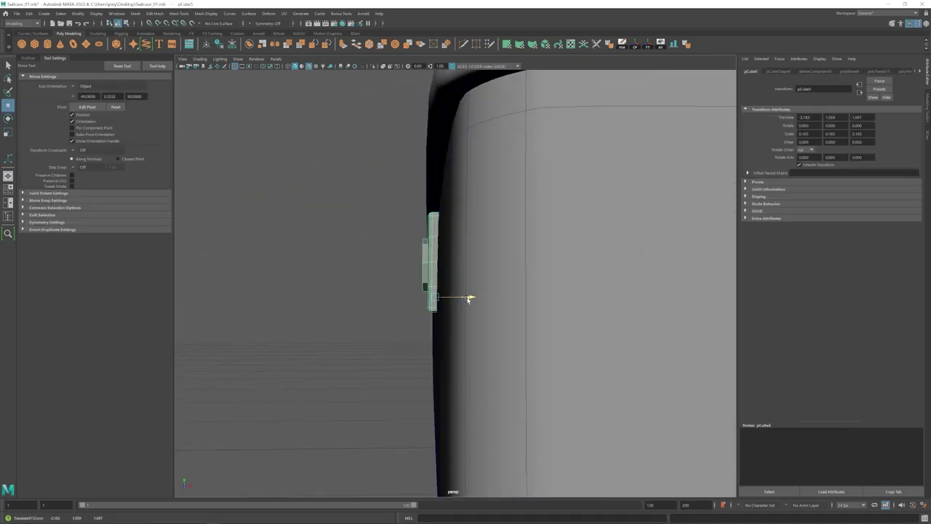
{"action": "left_click_drag", "start_coordinate": [407, 291], "coordinate": [502, 295], "text": "alt"}
{"action": "right_click_drag", "start_coordinate": [466, 298], "coordinate": [502, 291], "text": "alt"}
- Bevel the inner and outer edge loops of the raised ring with 2 segments and a small fraction
{"action": "key", "text": "F10"}
{"action": "left_click", "coordinate": [452, 204]}
{"action": "left_click_drag", "start_coordinate": [465, 240], "coordinate": [502, 241], "text": "alt"}
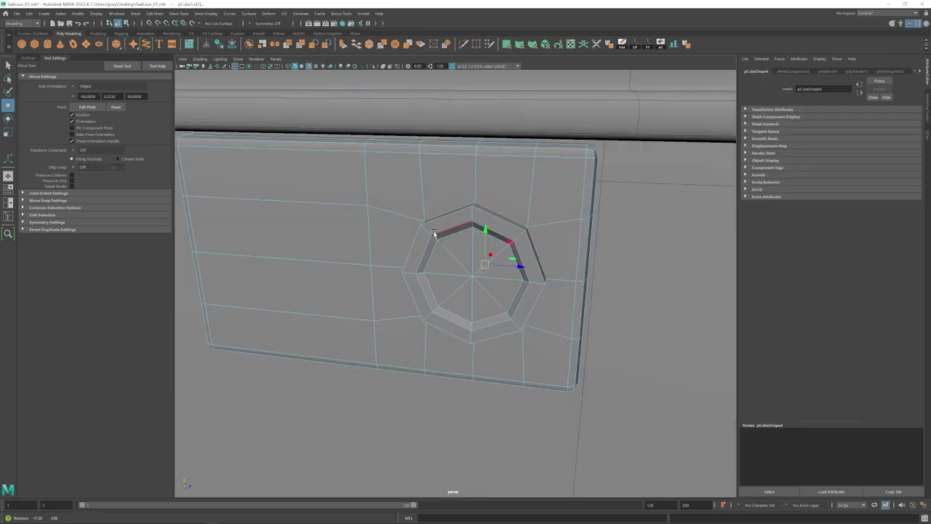
{"action": "left_click", "coordinate": [435, 234]}
{"action": "left_click_drag", "start_coordinate": [437, 232], "coordinate": [531, 225], "text": "alt"}
{"action": "left_click", "coordinate": [447, 260]}
{"action": "left_click", "coordinate": [439, 204], "text": "shift"}
{"action": "left_click", "coordinate": [500, 268], "text": "shift"}
{"action": "left_click", "coordinate": [154, 13]}
{"action": "left_click", "coordinate": [164, 40]}
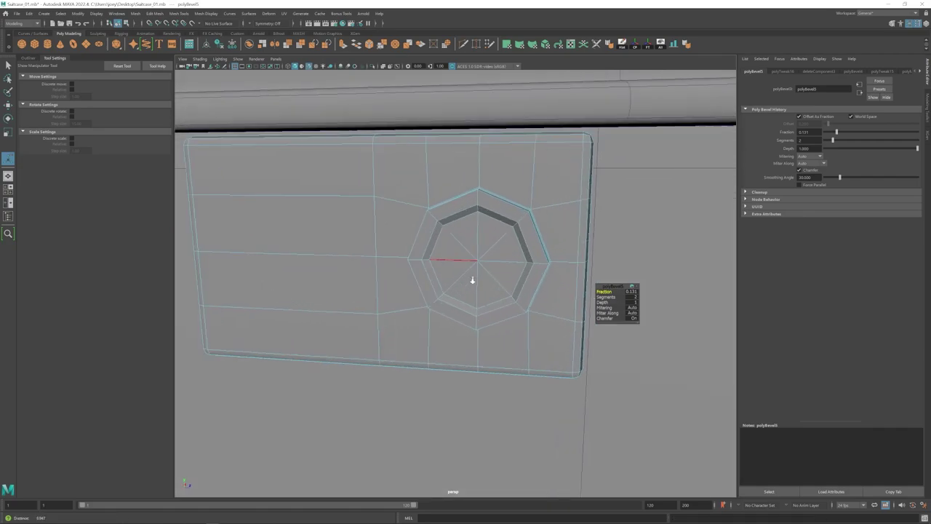
{"action": "left_click_drag", "start_coordinate": [473, 277], "coordinate": [451, 201], "text": "alt"}
{"action": "left_click_drag", "start_coordinate": [836, 132], "coordinate": [840, 132]}
- Return the latch plate to unsmoothed display and scale the ring's edge loop slightly
{"action": "right_click_drag", "start_coordinate": [474, 217], "coordinate": [512, 191]}
{"action": "key", "text": "1"}
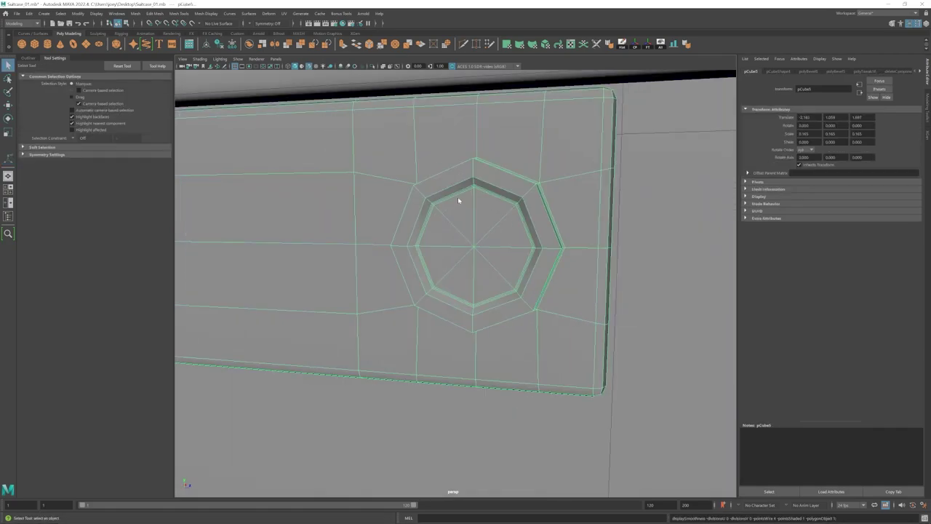
{"action": "right_click_drag", "start_coordinate": [458, 201], "coordinate": [456, 182]}
{"action": "double_click", "coordinate": [454, 197]}
{"action": "key", "text": "r"}
{"action": "left_click_drag", "start_coordinate": [474, 248], "coordinate": [479, 248]}
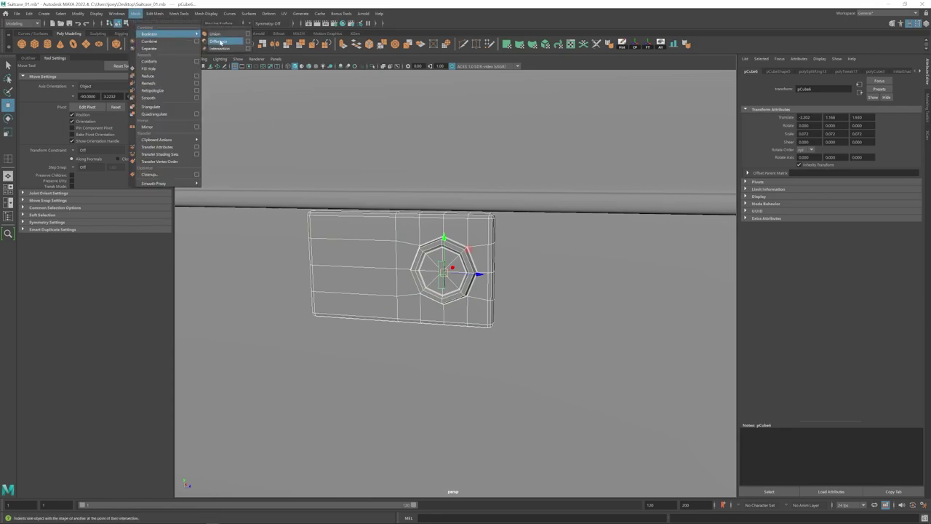
- Cut a keyhole slot in the centre of the round lock with a Boolean Difference using the small block
{"action": "left_click", "coordinate": [220, 42]}
{"action": "mouse_move", "coordinate": [465, 291]}
{"action": "left_mouse_down", "text": "alt"}
{"action": "mouse_move", "coordinate": [421, 291]}
{"action": "mouse_move", "coordinate": [474, 279]}
{"action": "left_mouse_up", "text": "alt"}
{"action": "scroll", "coordinate": [441, 293], "scroll_direction": "up", "scroll_amount": 5}
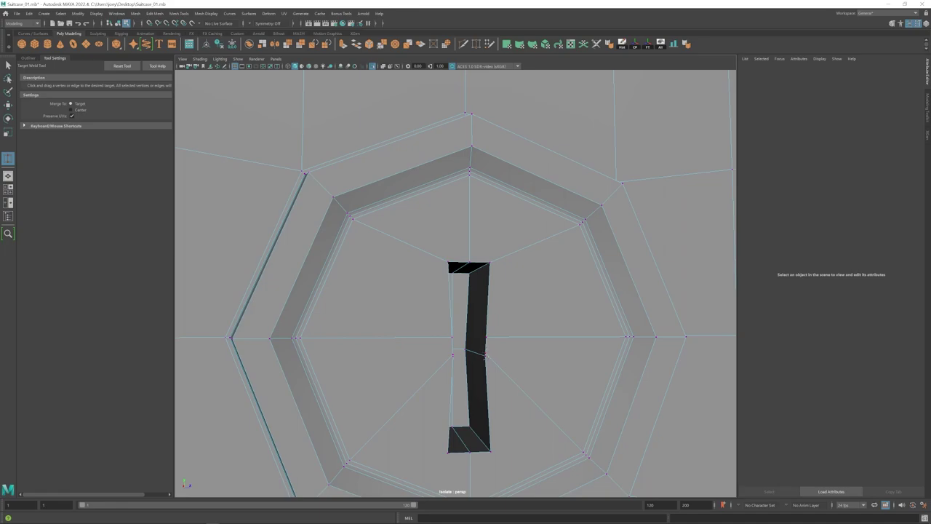
- Weld the stray vertex on the keyhole's side to the slot's lower corner with Target Weld
{"action": "left_click_drag", "start_coordinate": [493, 396], "coordinate": [490, 451]}
{"action": "left_click_drag", "start_coordinate": [490, 450], "coordinate": [385, 450], "text": "alt"}
{"action": "scroll", "coordinate": [393, 444], "scroll_direction": "down", "scroll_amount": 4}
{"action": "left_click_drag", "start_coordinate": [392, 444], "coordinate": [440, 357], "text": "alt"}
{"action": "scroll", "coordinate": [443, 342], "scroll_direction": "up", "scroll_amount": 3}
- Bevel the keyhole's rim edges with 2 segments and a fraction of about 0.201
{"action": "key", "text": "w"}
{"action": "left_click", "coordinate": [428, 262]}
{"action": "left_click", "coordinate": [446, 336], "text": "shift"}
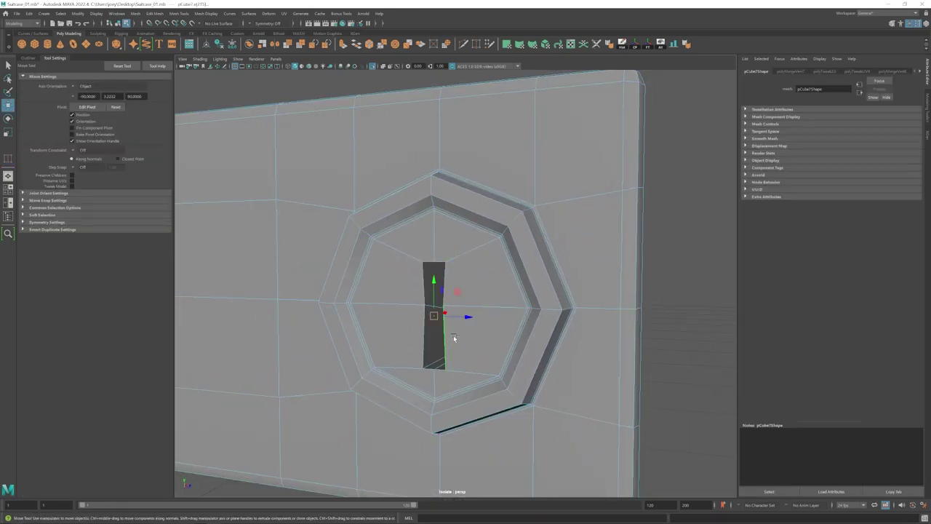
{"action": "left_click", "coordinate": [154, 13]}
{"action": "left_click", "coordinate": [162, 38]}
{"action": "left_click_drag", "start_coordinate": [854, 131], "coordinate": [845, 131]}
{"action": "left_click_drag", "start_coordinate": [542, 149], "coordinate": [542, 211], "text": "alt"}
{"action": "scroll", "coordinate": [509, 211], "scroll_direction": "up", "scroll_amount": 3}
- Insert an edge loop inside the keyhole slot and leave isolation to show the whole suitcase
{"action": "left_click", "coordinate": [179, 13]}
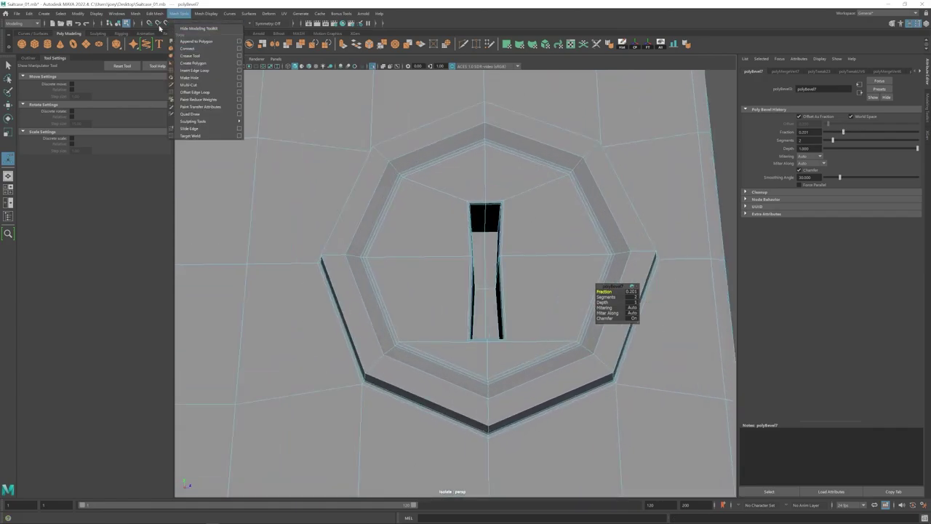
{"action": "left_click", "coordinate": [192, 62]}
{"action": "left_click", "coordinate": [78, 116]}
{"action": "left_click", "coordinate": [486, 234]}
{"action": "scroll", "coordinate": [486, 234], "scroll_direction": "down", "scroll_amount": 6}
{"action": "left_click_drag", "start_coordinate": [486, 234], "coordinate": [523, 323], "text": "alt"}
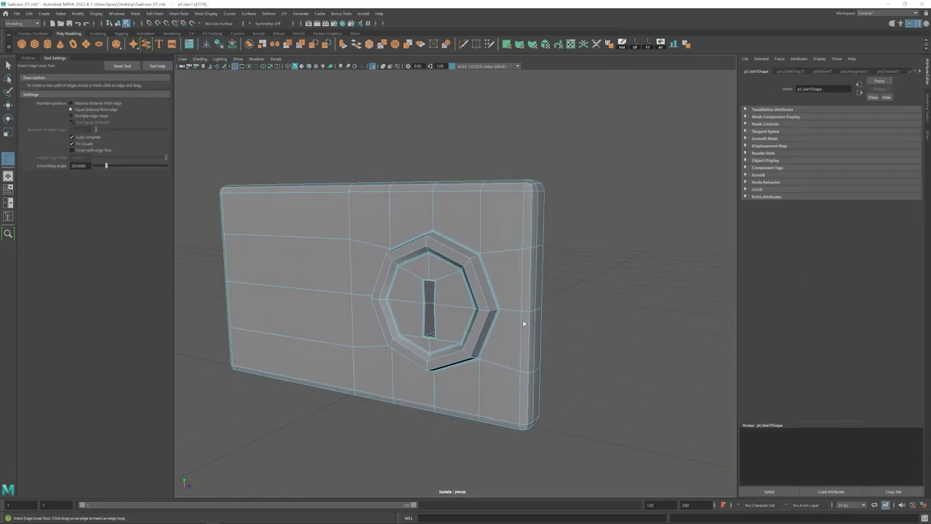
{"action": "scroll", "coordinate": [512, 317], "scroll_direction": "down", "scroll_amount": 10}
{"action": "left_click", "coordinate": [392, 296]}
{"action": "left_click", "coordinate": [373, 66]}
{"action": "left_click_drag", "start_coordinate": [444, 313], "coordinate": [494, 328], "text": "alt"}
{"action": "scroll", "coordinate": [494, 327], "scroll_direction": "up", "scroll_amount": 10}
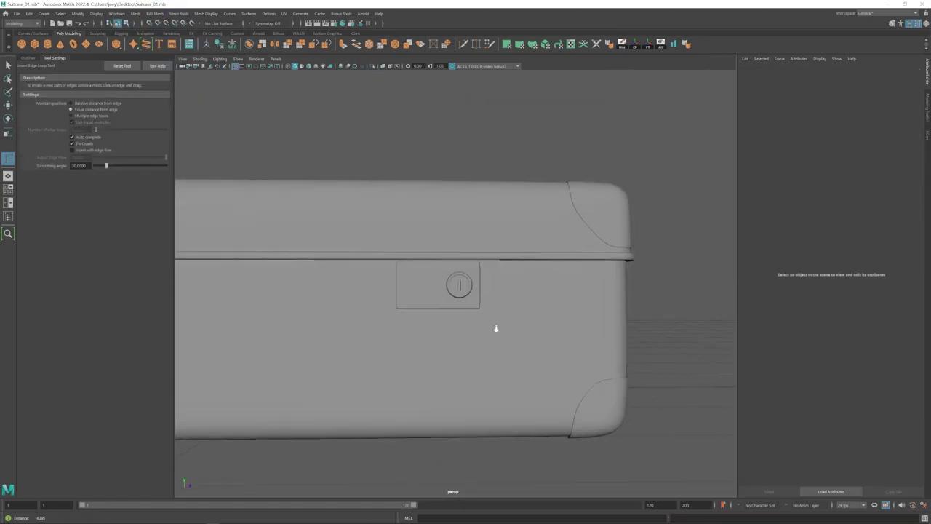
- Scale the keyhole's vertices sideways on the unsmoothed latch plate to adjust the slot's width
{"action": "left_click", "coordinate": [473, 286]}
{"action": "key", "text": "1"}
{"action": "key", "text": "r"}
{"action": "right_click_drag", "start_coordinate": [483, 286], "coordinate": [440, 284]}
{"action": "left_click_drag", "start_coordinate": [452, 279], "coordinate": [486, 301]}
{"action": "mouse_move", "coordinate": [502, 293]}
{"action": "left_mouse_down"}
{"action": "mouse_move", "coordinate": [491, 293]}
{"action": "mouse_move", "coordinate": [470, 267]}
{"action": "mouse_move", "coordinate": [518, 299]}
{"action": "left_mouse_up"}
{"action": "key", "text": "3"}
{"action": "scroll", "coordinate": [470, 268], "scroll_direction": "down", "scroll_amount": 5}
{"action": "key", "text": "r"}
{"action": "scroll", "coordinate": [477, 266], "scroll_direction": "up", "scroll_amount": 3}
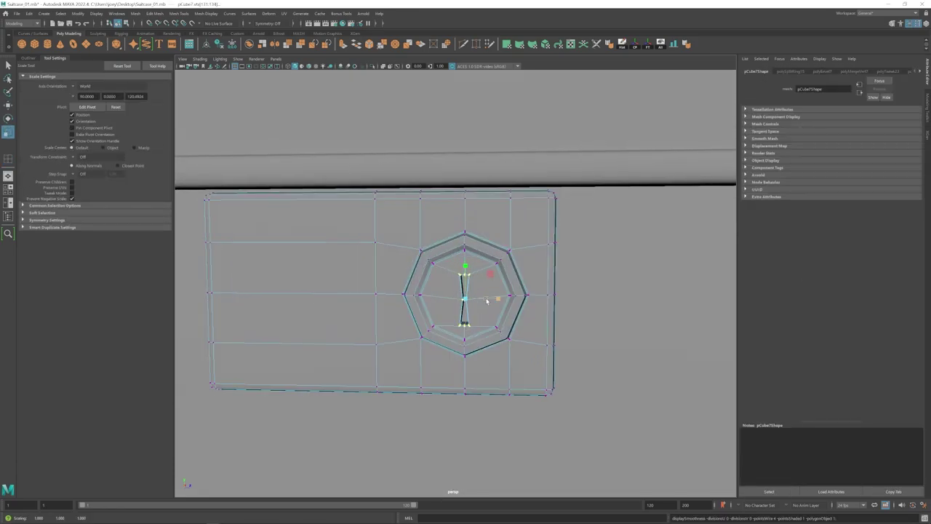
- Return the latch plate to smoothed display and check the keyhole against the whole suitcase
{"action": "right_click_drag", "start_coordinate": [486, 300], "coordinate": [507, 280]}
{"action": "scroll", "coordinate": [486, 291], "scroll_direction": "down", "scroll_amount": 10}
{"action": "left_click", "coordinate": [444, 378]}
{"action": "left_click_drag", "start_coordinate": [454, 345], "coordinate": [484, 313], "text": "alt"}
{"action": "scroll", "coordinate": [477, 284], "scroll_direction": "up", "scroll_amount": 10}
{"action": "left_click", "coordinate": [471, 269]}
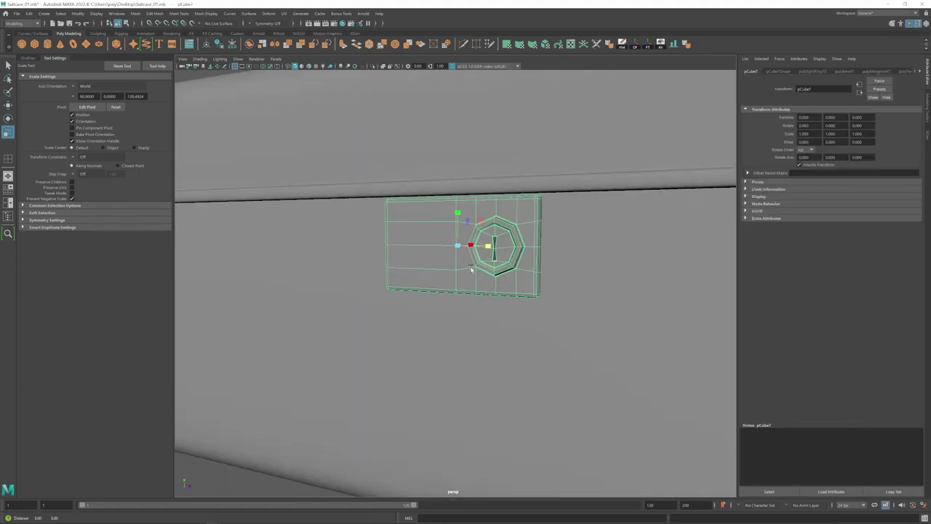
{"action": "scroll", "coordinate": [494, 247], "scroll_direction": "up", "scroll_amount": 10}
{"action": "right_click_drag", "start_coordinate": [473, 268], "coordinate": [513, 224]}
{"action": "scroll", "coordinate": [500, 240], "scroll_direction": "down", "scroll_amount": 5}
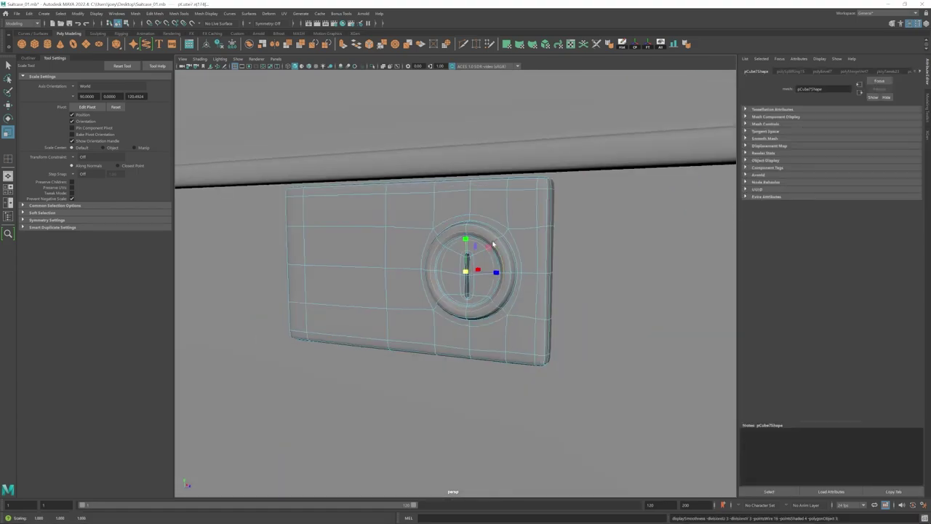
{"action": "scroll", "coordinate": [499, 291], "scroll_direction": "down", "scroll_amount": 10}
{"action": "left_click", "coordinate": [499, 342]}
{"action": "left_click_drag", "start_coordinate": [499, 342], "coordinate": [372, 303], "text": "alt"}
{"action": "scroll", "coordinate": [392, 280], "scroll_direction": "up", "scroll_amount": 3}
{"action": "left_click_drag", "start_coordinate": [409, 259], "coordinate": [418, 266], "text": "alt"}
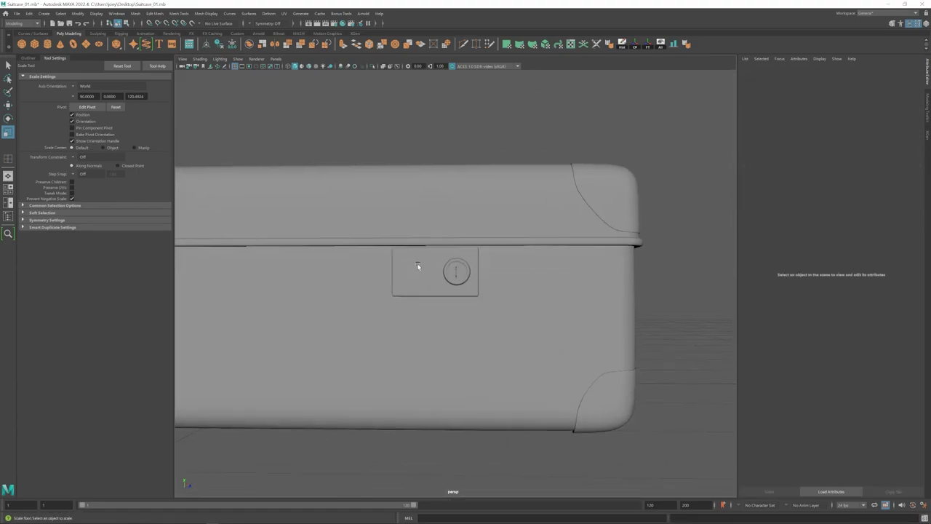
- Create a small cube on the front of the latch plate next to the round lock
{"action": "key", "text": "w"}
{"action": "right_click_drag", "start_coordinate": [419, 266], "coordinate": [392, 266]}
{"action": "scroll", "coordinate": [437, 266], "scroll_direction": "up", "scroll_amount": 3}
{"action": "left_click_drag", "start_coordinate": [536, 202], "coordinate": [479, 341]}
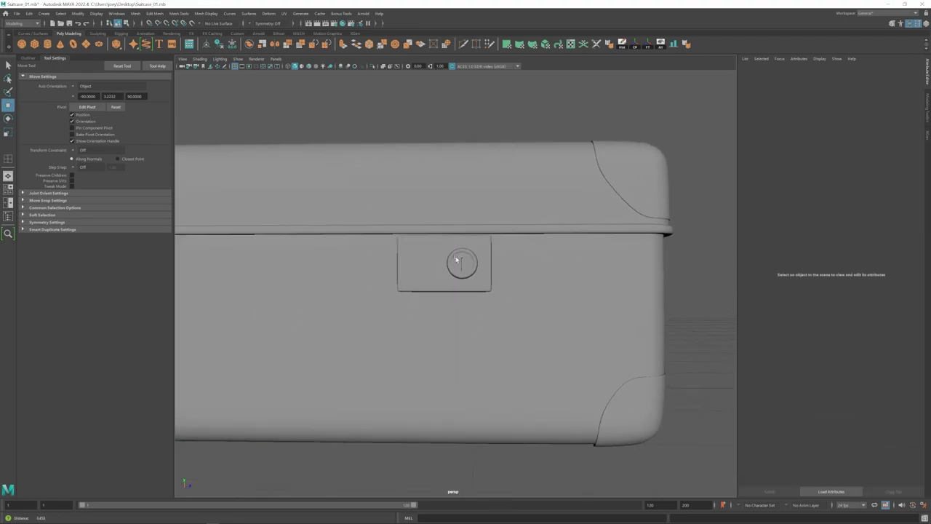
{"action": "left_click", "coordinate": [34, 44]}
{"action": "left_click", "coordinate": [429, 265], "text": "shift"}
{"action": "left_click", "coordinate": [661, 45]}
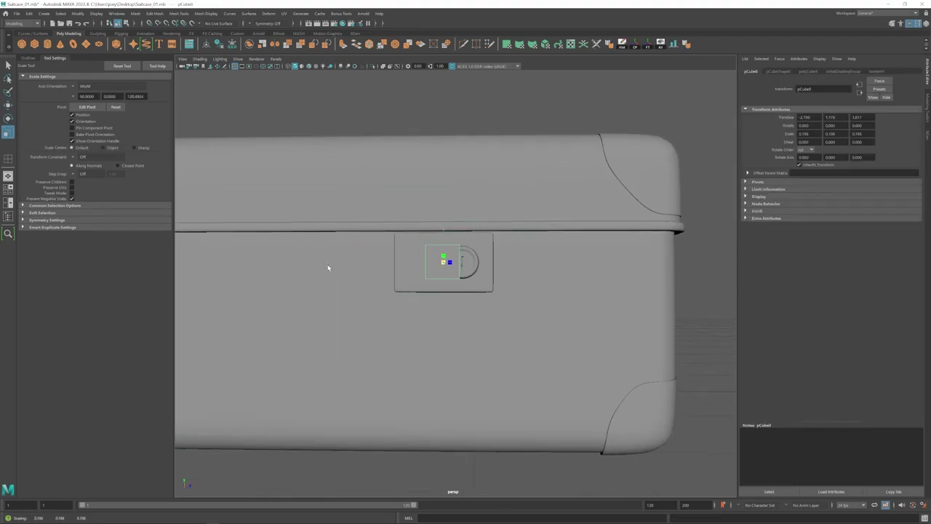
- Shape the cube into a tall, narrow block and move it to about -2.227 on X, beside the round lock
{"action": "right_click_drag", "start_coordinate": [460, 261], "coordinate": [433, 261]}
{"action": "left_click_drag", "start_coordinate": [414, 282], "coordinate": [471, 307]}
{"action": "key", "text": "w"}
{"action": "left_click_drag", "start_coordinate": [442, 261], "coordinate": [441, 258]}
{"action": "right_click_drag", "start_coordinate": [441, 258], "coordinate": [466, 240]}
{"action": "key", "text": "r"}
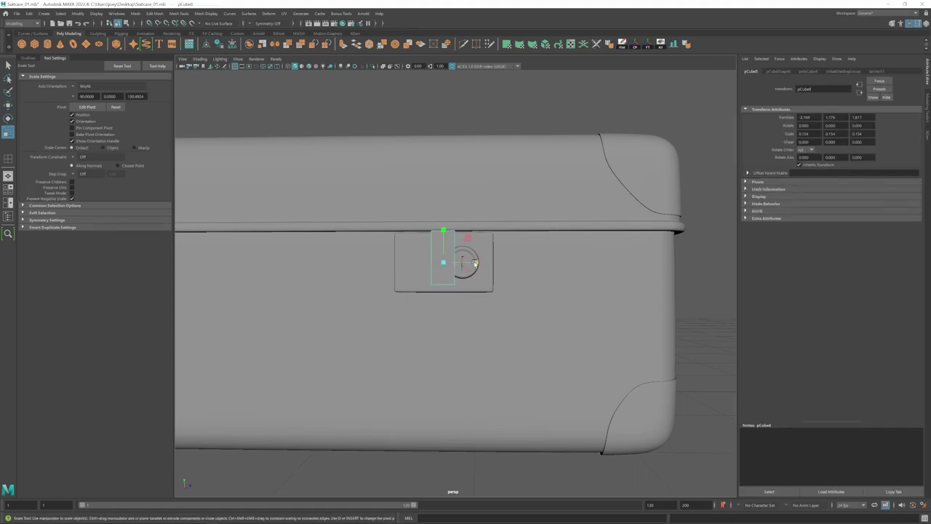
{"action": "left_click_drag", "start_coordinate": [517, 247], "coordinate": [444, 264], "text": "alt"}
{"action": "left_click_drag", "start_coordinate": [460, 258], "coordinate": [540, 241]}
{"action": "left_click_drag", "start_coordinate": [499, 263], "coordinate": [469, 262]}
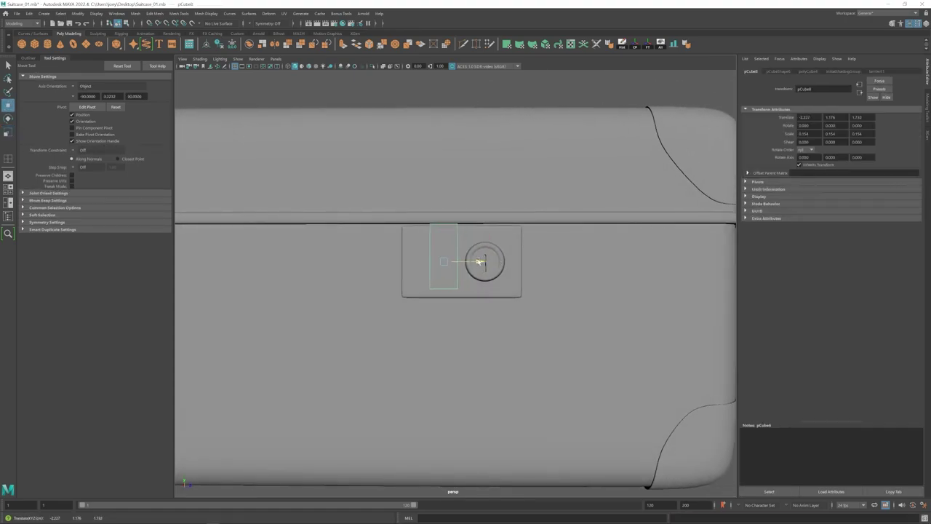
- Shorten the latch plate by moving the vertices of its end opposite the lock, and shift the block to about 1.718 on Z
{"action": "scroll", "coordinate": [465, 267], "scroll_direction": "down", "scroll_amount": 1}
{"action": "right_click_drag", "start_coordinate": [407, 265], "coordinate": [378, 265]}
{"action": "left_click_drag", "start_coordinate": [358, 205], "coordinate": [413, 318]}
{"action": "right_click_drag", "start_coordinate": [501, 272], "coordinate": [524, 253]}
{"action": "scroll", "coordinate": [436, 269], "scroll_direction": "down", "scroll_amount": 4}
{"action": "left_click", "coordinate": [380, 240]}
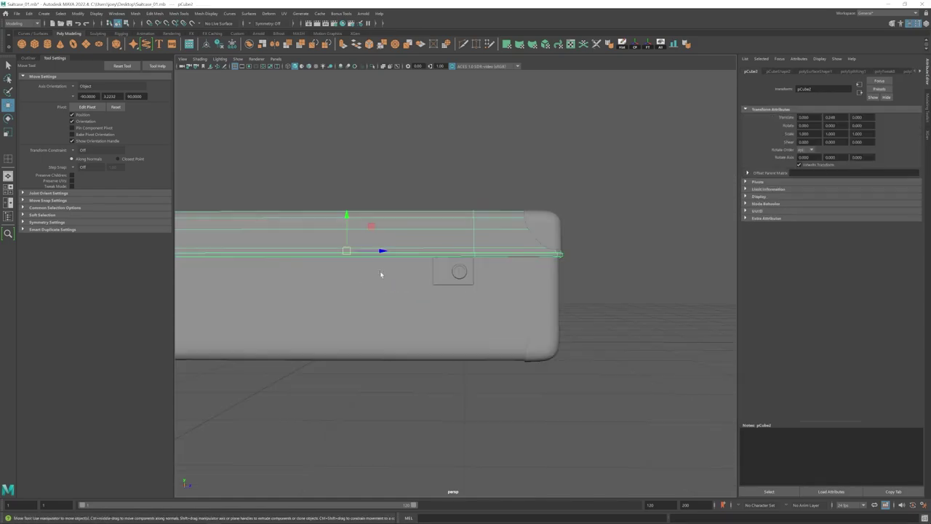
{"action": "scroll", "coordinate": [465, 283], "scroll_direction": "up", "scroll_amount": 5}
{"action": "right_click_drag", "start_coordinate": [483, 283], "coordinate": [454, 283]}
{"action": "left_click_drag", "start_coordinate": [327, 157], "coordinate": [386, 313]}
{"action": "left_click_drag", "start_coordinate": [400, 235], "coordinate": [395, 235]}
{"action": "left_click", "coordinate": [408, 231]}
{"action": "middle_click_drag", "start_coordinate": [412, 231], "coordinate": [429, 264], "text": "alt"}
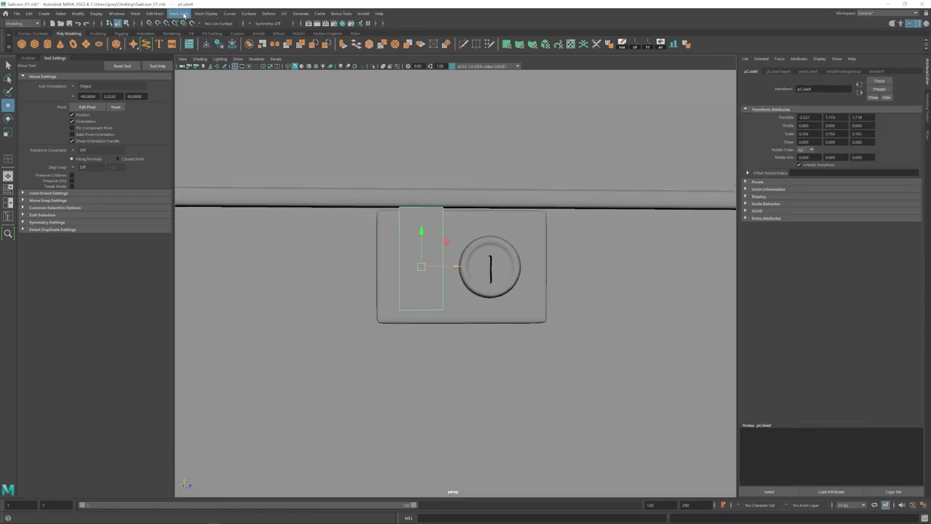
- Insert edge loops near the block's upper end and make that section wider than the tongue below to form a T-shaped clasp
{"action": "left_click", "coordinate": [181, 13]}
{"action": "left_click", "coordinate": [191, 67]}
{"action": "left_click", "coordinate": [443, 223]}
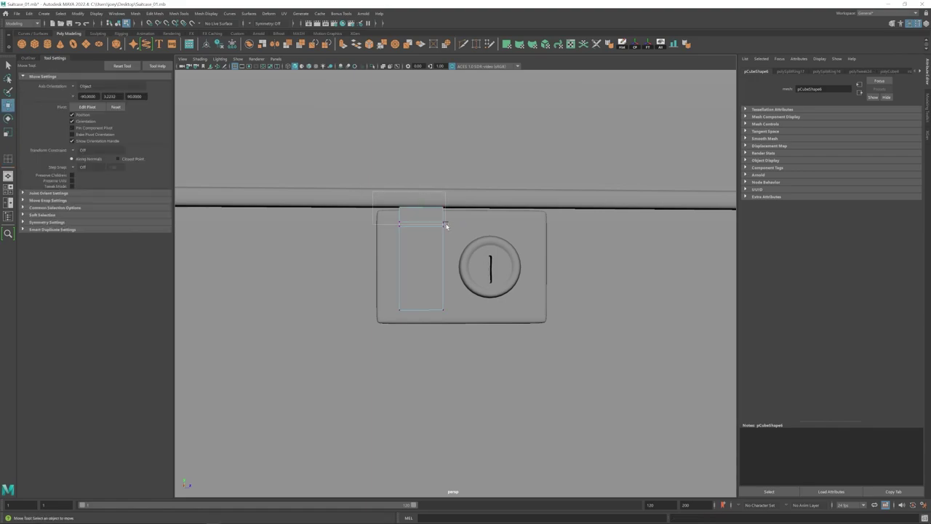
{"action": "key", "text": "w"}
{"action": "left_click_drag", "start_coordinate": [470, 218], "coordinate": [484, 280], "text": "alt"}
- Bevel the two lower corner edges of the clasp with 2 segments to round its end
{"action": "left_click", "coordinate": [413, 275]}
{"action": "left_click", "coordinate": [453, 273], "text": "shift"}
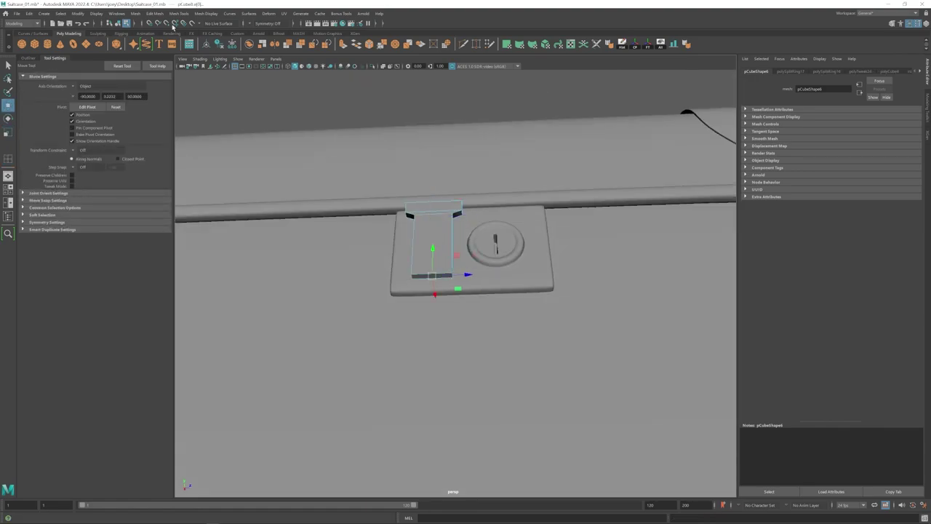
{"action": "key", "text": "ctrl+b"}
{"action": "left_click_drag", "start_coordinate": [825, 141], "coordinate": [832, 140]}
{"action": "left_click_drag", "start_coordinate": [473, 320], "coordinate": [462, 273], "text": "alt"}
{"action": "right_click_drag", "start_coordinate": [495, 274], "coordinate": [442, 260], "text": "alt"}
{"action": "key", "text": "w"}
{"action": "left_click_drag", "start_coordinate": [442, 260], "coordinate": [455, 254], "text": "alt"}
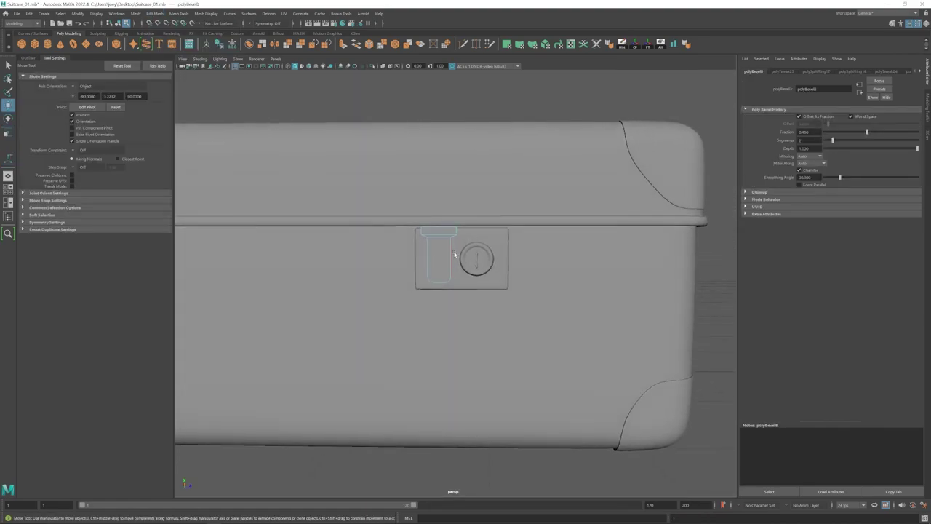
{"action": "right_click_drag", "start_coordinate": [451, 255], "coordinate": [425, 255]}
{"action": "left_click_drag", "start_coordinate": [463, 293], "coordinate": [419, 266]}
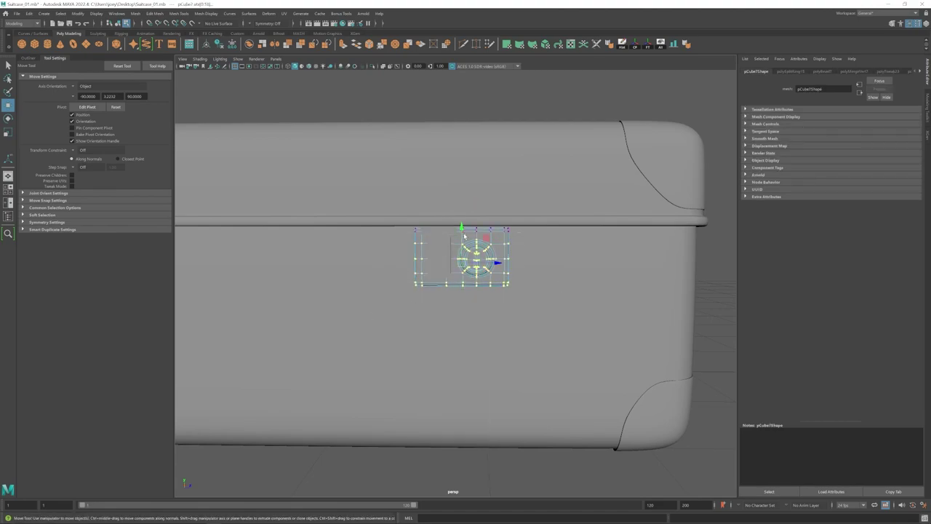
{"action": "key", "text": "ctrl+z"}
- Bevel the clasp's front outline and corner edges with 2 segments and a fraction of 0.5
{"action": "left_click_drag", "start_coordinate": [455, 291], "coordinate": [527, 254], "text": "alt"}
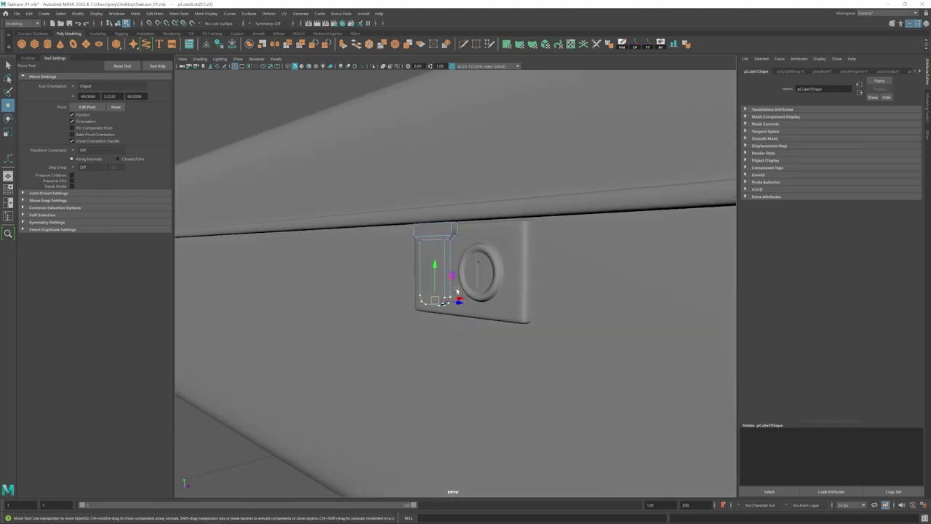
{"action": "left_click_drag", "start_coordinate": [400, 222], "coordinate": [469, 319]}
{"action": "right_click_drag", "start_coordinate": [436, 269], "coordinate": [480, 269], "text": "alt"}
{"action": "left_click_drag", "start_coordinate": [480, 266], "coordinate": [447, 231], "text": "alt"}
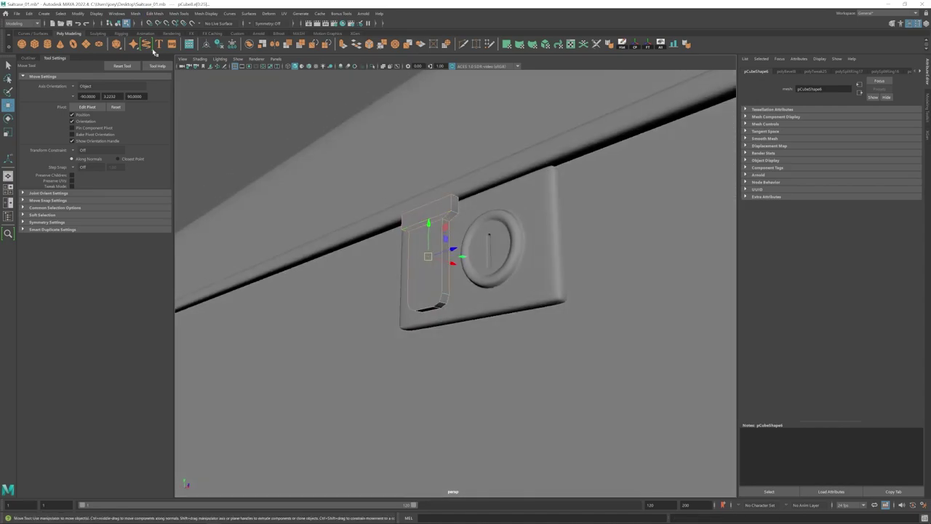
{"action": "key", "text": "ctrl+b"}
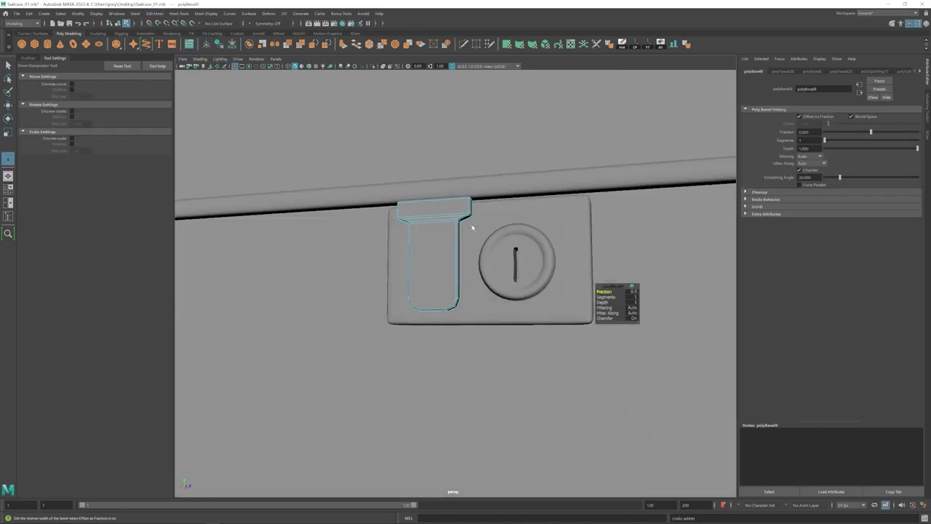
{"action": "key", "text": "ctrl+z"}
{"action": "left_click_drag", "start_coordinate": [471, 209], "coordinate": [458, 250], "text": "alt"}
{"action": "key", "text": "ctrl+b"}
{"action": "scroll", "coordinate": [458, 251], "scroll_direction": "up", "scroll_amount": 5}
{"action": "key", "text": "w"}
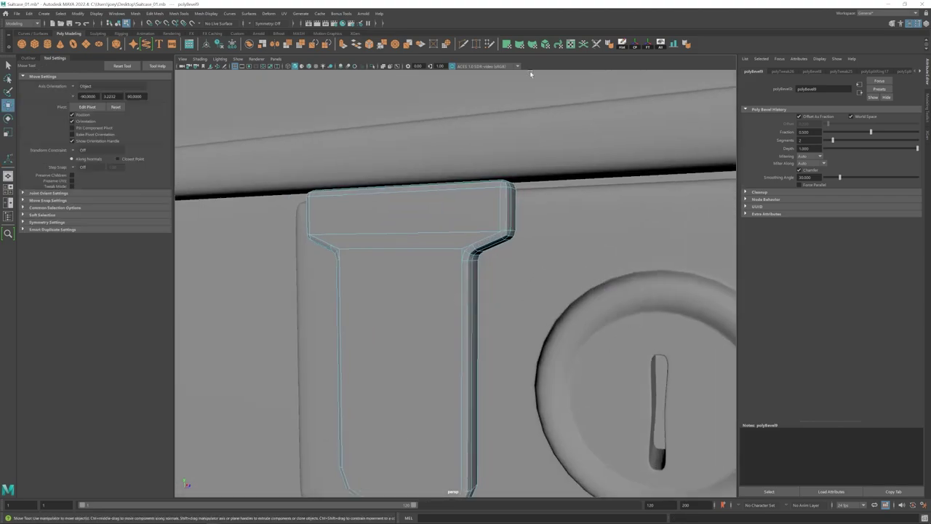
- Cut a vertical centre edge down the clasp's front face from top to bottom with Multi-Cut
{"action": "left_click", "coordinate": [476, 44]}
{"action": "scroll", "coordinate": [406, 267], "scroll_direction": "down", "scroll_amount": 4}
{"action": "left_click_drag", "start_coordinate": [407, 267], "coordinate": [434, 274], "text": "alt"}
{"action": "middle_click_drag", "start_coordinate": [436, 293], "coordinate": [438, 269], "text": "alt"}
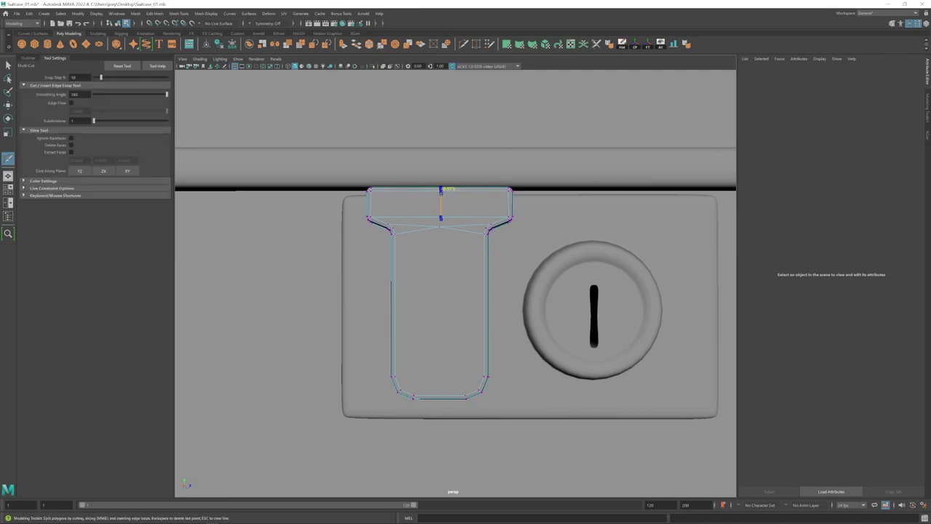
{"action": "left_click", "coordinate": [439, 226]}
{"action": "key", "text": "w"}
{"action": "key", "text": "g"}
{"action": "left_click", "coordinate": [439, 227]}
{"action": "left_click", "coordinate": [440, 396]}
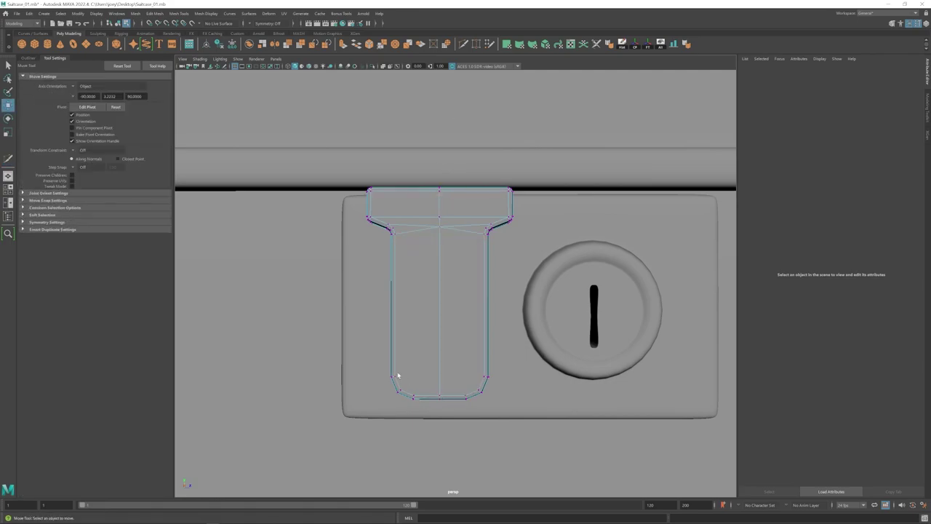
- Cut edges across the clasp's rounded lower end, joining its corner vertices to the centre edge
{"action": "left_click", "coordinate": [394, 376]}
{"action": "left_click", "coordinate": [486, 376]}
{"action": "left_click", "coordinate": [399, 390]}
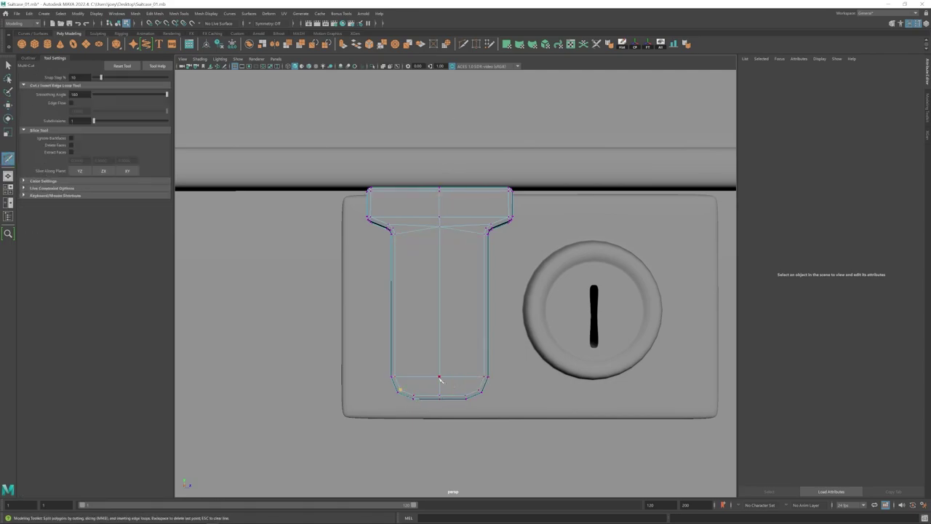
{"action": "left_click", "coordinate": [479, 391]}
{"action": "key", "text": "w"}
- Replace the slanted edges at the clasp's neck with a straight cut across and align the centre vertex with it
{"action": "left_click_drag", "start_coordinate": [449, 344], "coordinate": [437, 277], "text": "alt"}
{"action": "scroll", "coordinate": [426, 294], "scroll_direction": "down", "scroll_amount": 1}
{"action": "left_click", "coordinate": [423, 246]}
{"action": "key", "text": "ctrl+Delete"}
{"action": "key", "text": "g"}
{"action": "left_click", "coordinate": [400, 245]}
{"action": "left_click", "coordinate": [482, 246]}
{"action": "key", "text": "w"}
{"action": "right_click_drag", "start_coordinate": [463, 246], "coordinate": [435, 246]}
{"action": "left_click", "coordinate": [440, 241]}
{"action": "left_click_drag", "start_coordinate": [440, 227], "coordinate": [440, 223]}
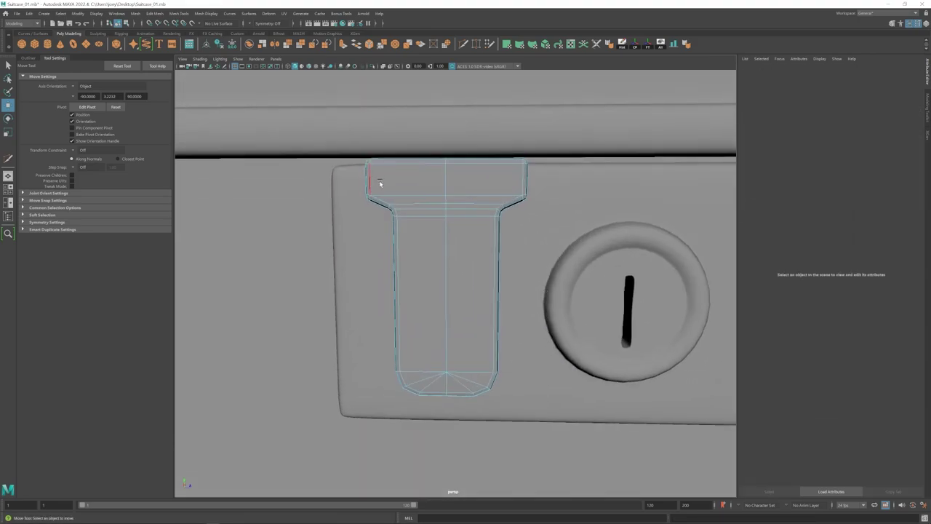
{"action": "left_click", "coordinate": [510, 201]}
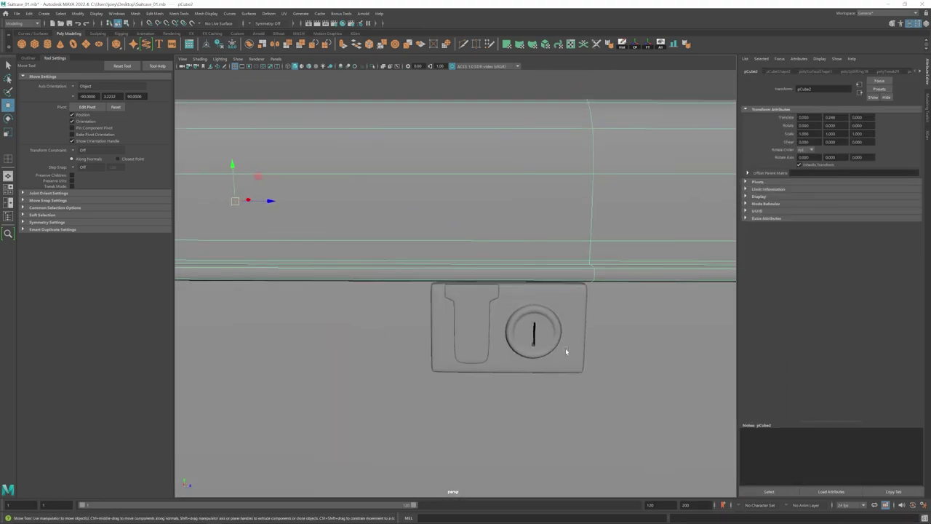
- Add a block on the lid above the clasp with edge loops across it, and widen its upper section
{"action": "left_click_drag", "start_coordinate": [561, 351], "coordinate": [559, 361], "text": "alt"}
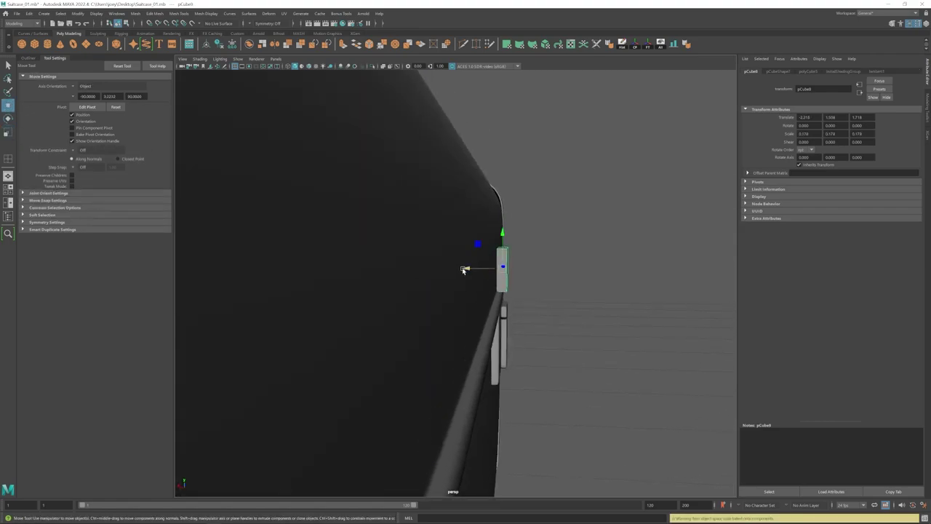
{"action": "left_click", "coordinate": [179, 13]}
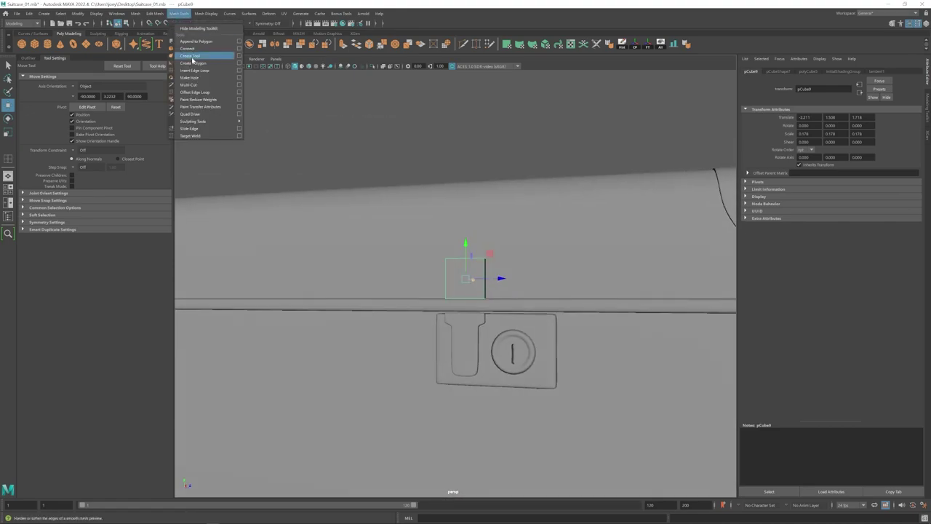
{"action": "left_click_drag", "start_coordinate": [378, 241], "coordinate": [547, 277]}
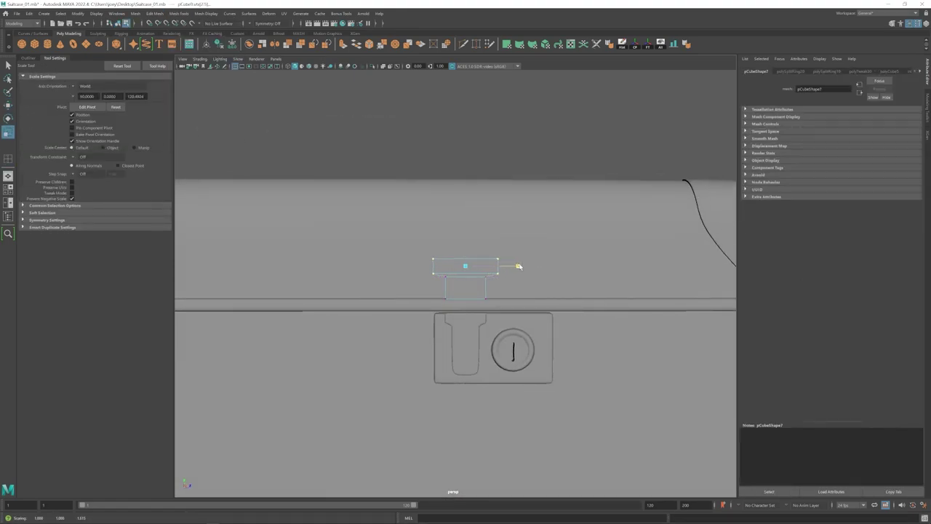
{"action": "key", "text": "w"}
- Raise the upper vertices of the lid block to make its head taller with a peaked centre
{"action": "scroll", "coordinate": [455, 264], "scroll_direction": "down", "scroll_amount": 5}
{"action": "left_click_drag", "start_coordinate": [455, 264], "coordinate": [480, 280], "text": "alt"}
{"action": "left_click_drag", "start_coordinate": [409, 255], "coordinate": [496, 275]}
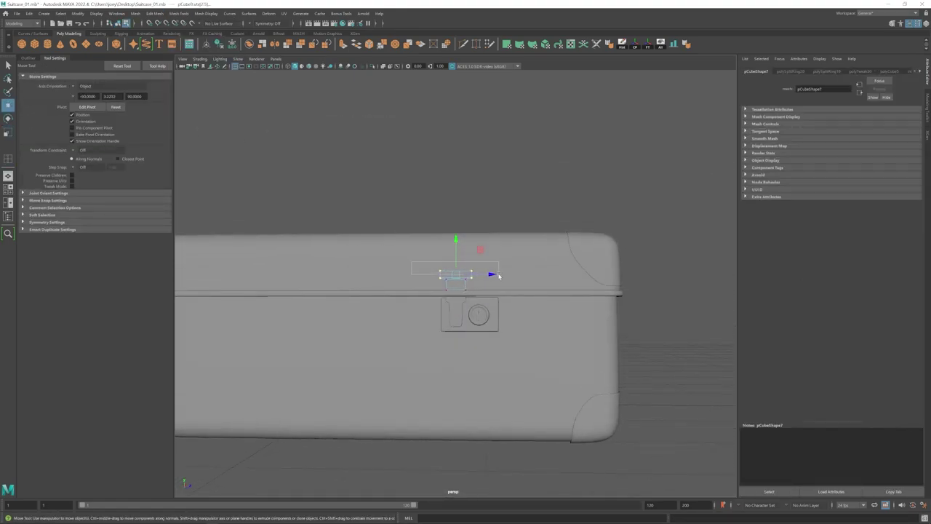
{"action": "left_click_drag", "start_coordinate": [456, 239], "coordinate": [455, 233]}
{"action": "scroll", "coordinate": [499, 283], "scroll_direction": "up", "scroll_amount": 3}
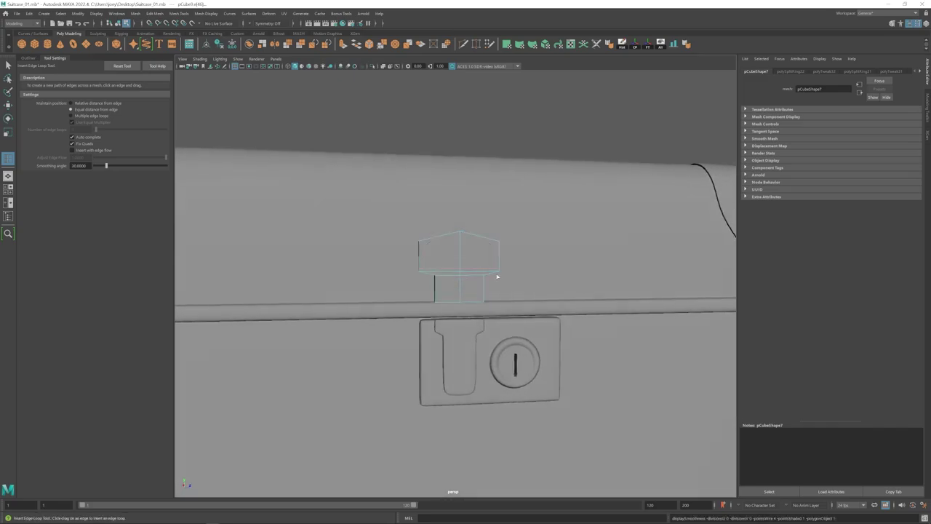
- Insert edge loops across the lid catch's head, including one following the peaked upper edge, while comparing the smoothed shape
{"action": "key", "text": "3"}
{"action": "left_click_drag", "start_coordinate": [499, 249], "coordinate": [436, 243], "text": "alt"}
{"action": "scroll", "coordinate": [436, 244], "scroll_direction": "up", "scroll_amount": 4}
{"action": "key", "text": "1"}
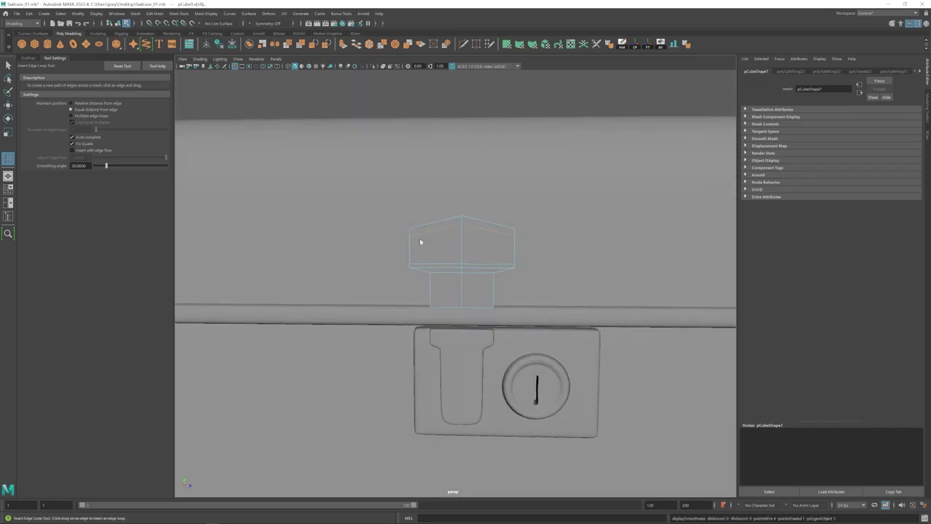
{"action": "left_click_drag", "start_coordinate": [457, 214], "coordinate": [484, 267], "text": "alt"}
{"action": "scroll", "coordinate": [484, 266], "scroll_direction": "up", "scroll_amount": 3}
{"action": "key", "text": "1"}
{"action": "left_click", "coordinate": [179, 13]}
{"action": "left_click", "coordinate": [195, 71]}
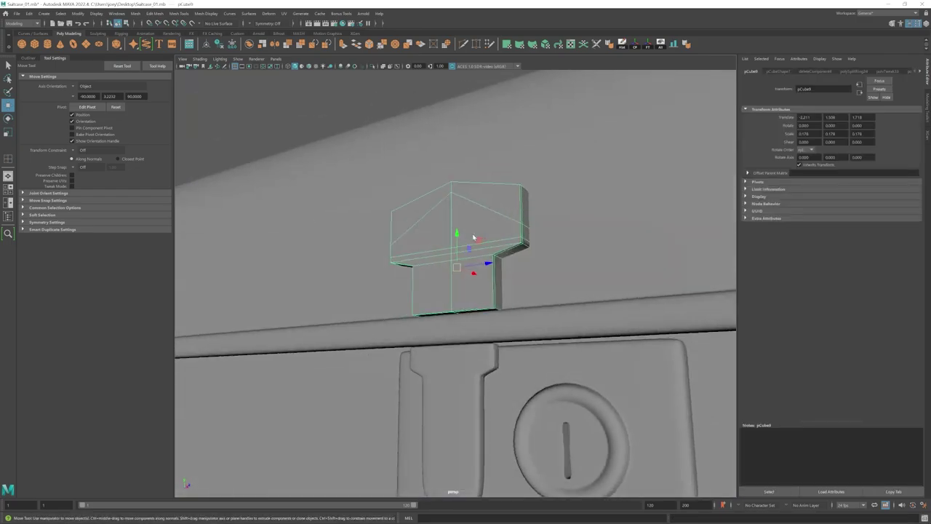
- Bevel the lid catch's vertical centre edge into two parallel edges
{"action": "key", "text": "r"}
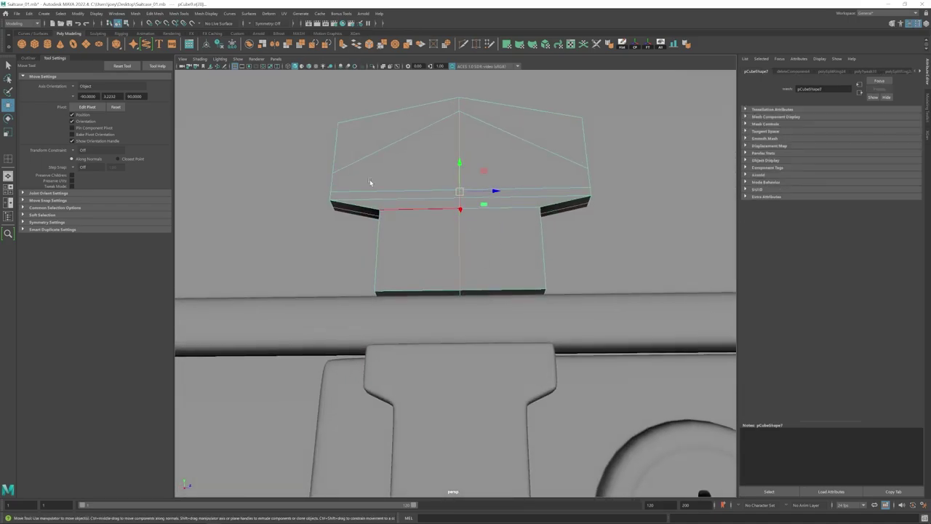
{"action": "left_click", "coordinate": [154, 13]}
{"action": "left_click", "coordinate": [168, 35]}
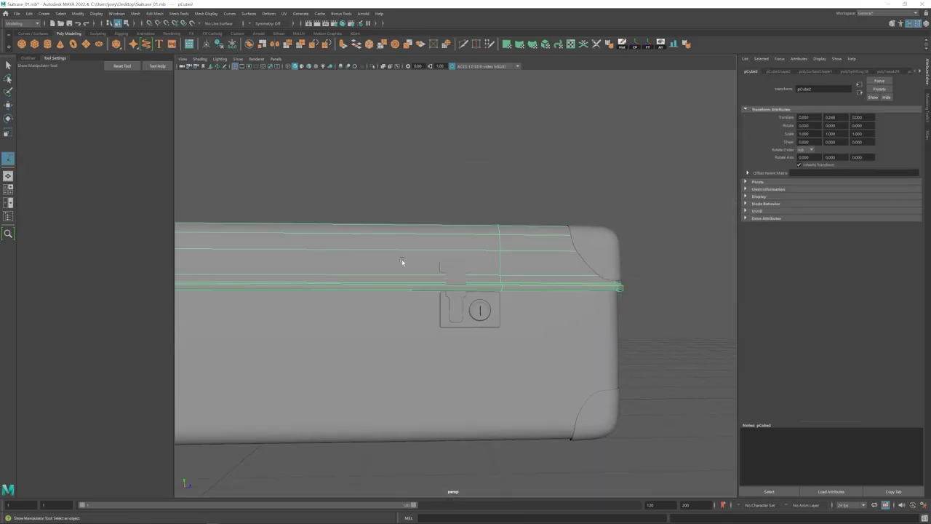
- Shift the lid catch and clasp in depth so they line up against the suitcase's front
{"action": "key", "text": "space"}
{"action": "key", "text": "space"}
{"action": "left_click_drag", "start_coordinate": [208, 357], "coordinate": [732, 223]}
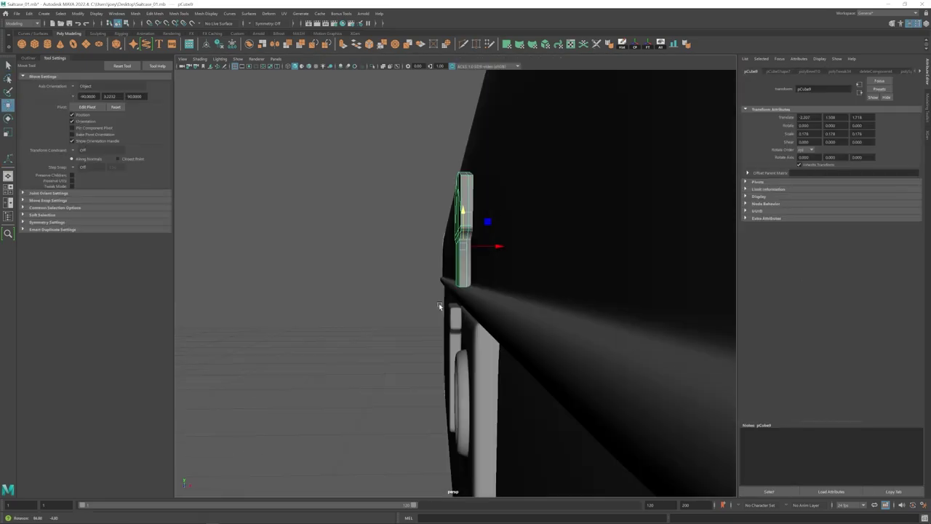
{"action": "left_click", "coordinate": [455, 318]}
{"action": "left_click_drag", "start_coordinate": [488, 384], "coordinate": [492, 382]}
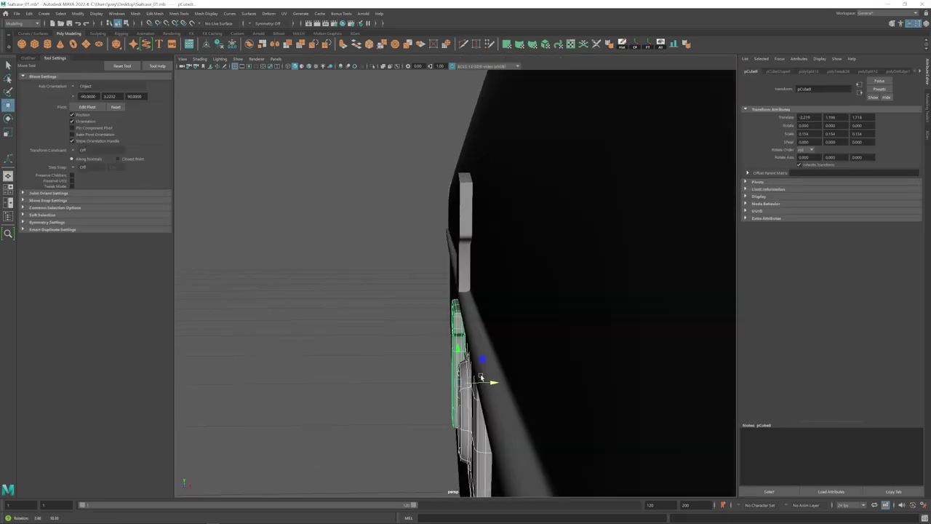
{"action": "left_click", "coordinate": [465, 207]}
{"action": "left_click_drag", "start_coordinate": [497, 247], "coordinate": [496, 247]}
- Extrude the two outer bottom faces of the lid catch downward into prongs that reach the clasp
{"action": "left_click_drag", "start_coordinate": [408, 266], "coordinate": [463, 291], "text": "alt"}
{"action": "scroll", "coordinate": [434, 334], "scroll_direction": "down", "scroll_amount": 5}
{"action": "scroll", "coordinate": [434, 334], "scroll_direction": "up", "scroll_amount": 8}
{"action": "right_click_drag", "start_coordinate": [463, 290], "coordinate": [463, 324]}
{"action": "left_click", "coordinate": [410, 290]}
{"action": "left_click", "coordinate": [512, 292], "text": "shift"}
{"action": "mouse_move", "coordinate": [512, 292]}
{"action": "left_mouse_down", "text": "alt"}
{"action": "mouse_move", "coordinate": [471, 327]}
{"action": "mouse_move", "coordinate": [495, 295]}
{"action": "left_mouse_up", "text": "alt"}
{"action": "key", "text": "ctrl+e"}
{"action": "left_click_drag", "start_coordinate": [445, 237], "coordinate": [444, 265]}
{"action": "scroll", "coordinate": [445, 265], "scroll_direction": "down", "scroll_amount": 7}
{"action": "left_click_drag", "start_coordinate": [356, 295], "coordinate": [377, 293], "text": "alt"}
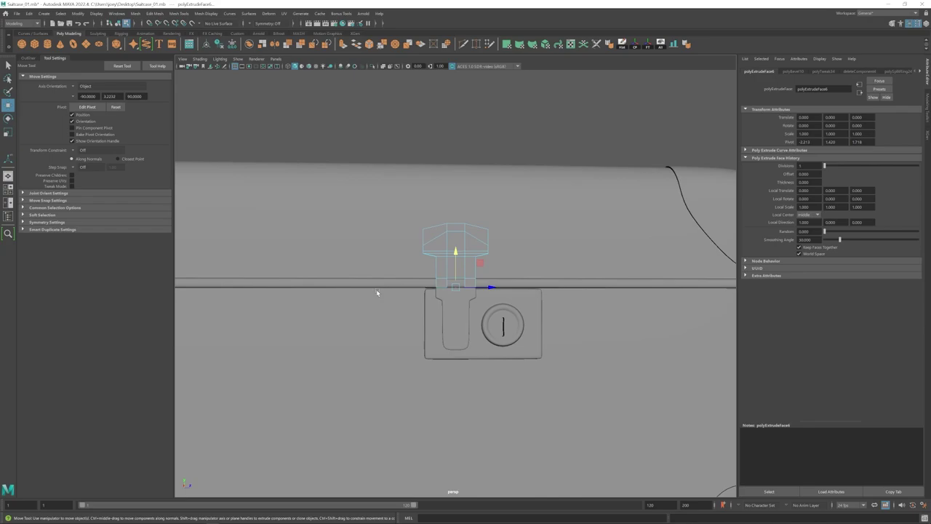
- Bevel the clasp's vertical centre edge into two parallel edges
{"action": "scroll", "coordinate": [377, 292], "scroll_direction": "up", "scroll_amount": 6}
{"action": "left_click", "coordinate": [458, 320]}
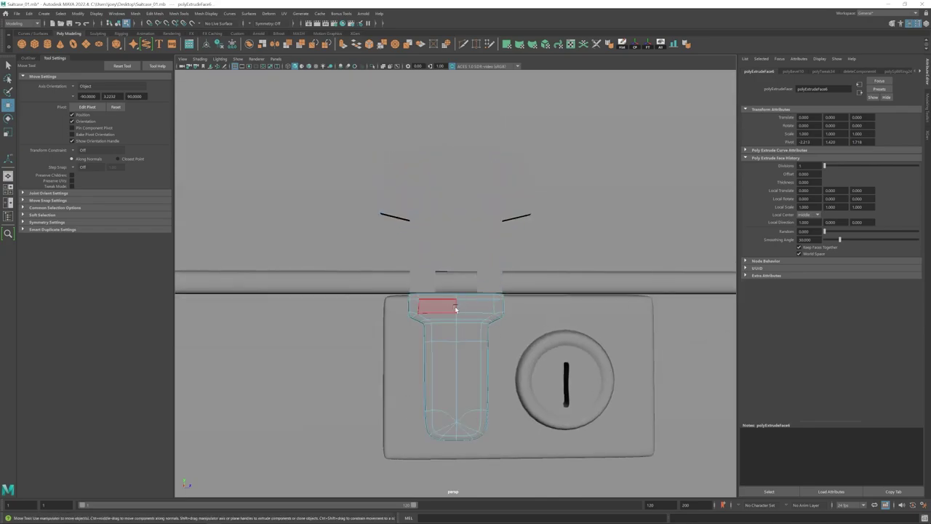
{"action": "scroll", "coordinate": [442, 297], "scroll_direction": "up", "scroll_amount": 3}
{"action": "mouse_move", "coordinate": [456, 309]}
{"action": "left_mouse_down", "text": "alt"}
{"action": "mouse_move", "coordinate": [442, 296]}
{"action": "mouse_move", "coordinate": [453, 310]}
{"action": "left_mouse_up", "text": "alt"}
{"action": "double_click", "coordinate": [463, 297]}
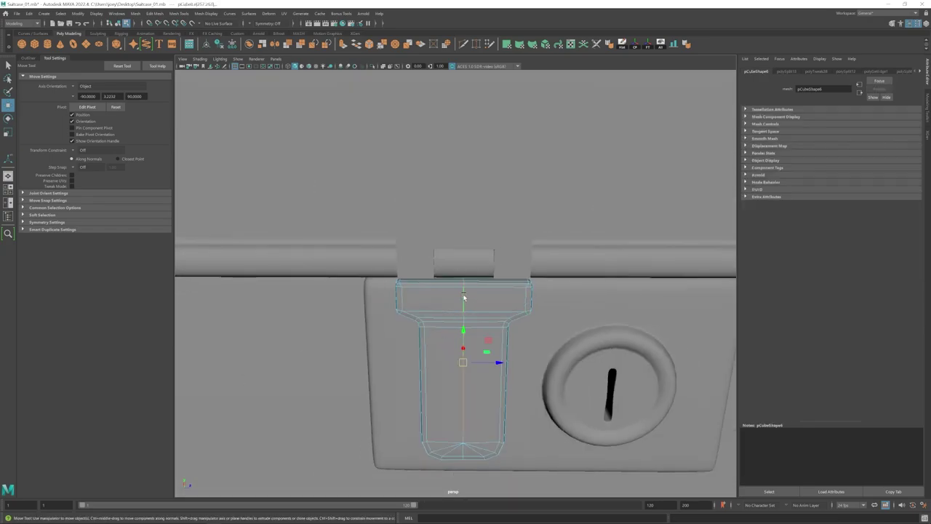
{"action": "left_click", "coordinate": [155, 13]}
{"action": "left_click", "coordinate": [163, 39]}
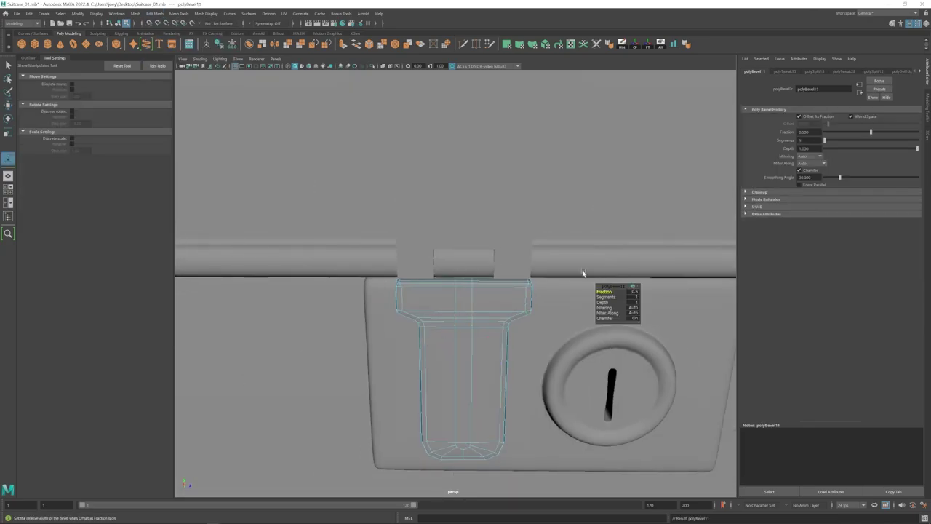
- Spread the upper vertices of the clasp's two centre edges to match the gap between the lid catch's prongs
{"action": "left_click_drag", "start_coordinate": [456, 298], "coordinate": [490, 295]}
{"action": "key", "text": "r"}
{"action": "left_click_drag", "start_coordinate": [498, 281], "coordinate": [497, 333]}
{"action": "key", "text": "w"}
- Extrude the clasp's top centre face upward into a tab filling the gap between the prongs
{"action": "scroll", "coordinate": [480, 291], "scroll_direction": "up", "scroll_amount": 7}
{"action": "right_click_drag", "start_coordinate": [497, 333], "coordinate": [497, 356]}
{"action": "left_click", "coordinate": [465, 294]}
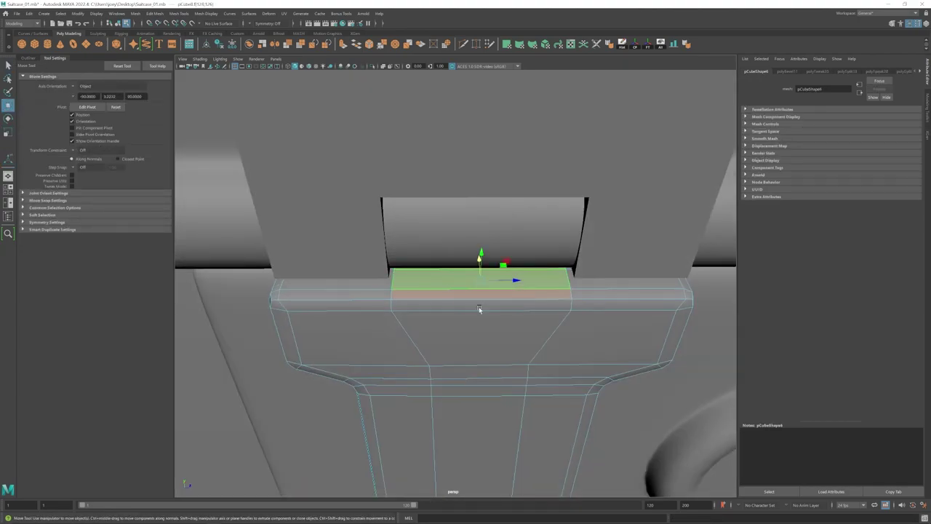
{"action": "left_click_drag", "start_coordinate": [478, 309], "coordinate": [471, 285], "text": "alt"}
{"action": "scroll", "coordinate": [471, 285], "scroll_direction": "down", "scroll_amount": 6}
{"action": "left_click_drag", "start_coordinate": [469, 247], "coordinate": [468, 198], "text": "shift"}
- Insert supporting edge loops on the clasp's new tab so it keeps its shape when smoothed
{"action": "scroll", "coordinate": [466, 276], "scroll_direction": "down", "scroll_amount": 10}
{"action": "left_click_drag", "start_coordinate": [469, 291], "coordinate": [501, 302], "text": "alt"}
{"action": "scroll", "coordinate": [468, 320], "scroll_direction": "up", "scroll_amount": 4}
{"action": "scroll", "coordinate": [502, 301], "scroll_direction": "up", "scroll_amount": 5}
{"action": "right_click_drag", "start_coordinate": [502, 302], "coordinate": [528, 281]}
{"action": "left_click_drag", "start_coordinate": [473, 306], "coordinate": [511, 321], "text": "alt"}
{"action": "scroll", "coordinate": [511, 321], "scroll_direction": "up", "scroll_amount": 6}
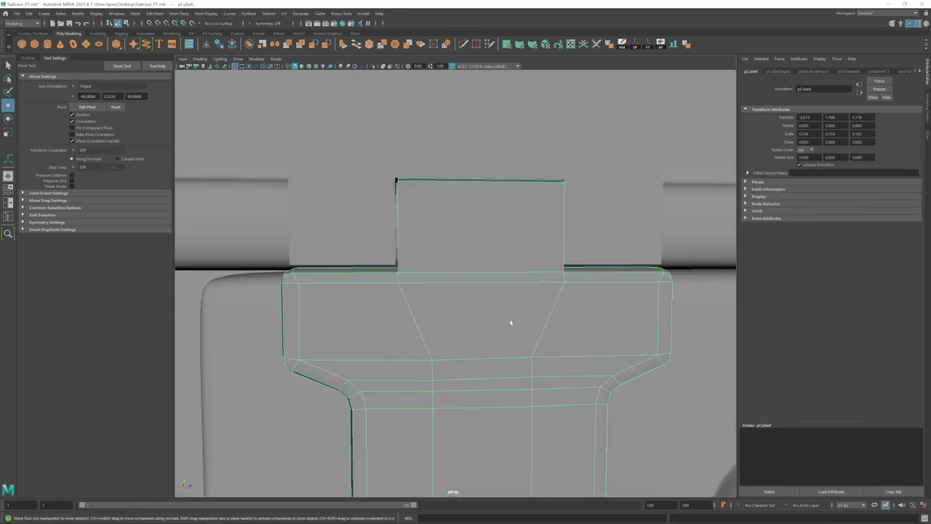
{"action": "right_click_drag", "start_coordinate": [511, 321], "coordinate": [480, 298], "text": "shift"}
{"action": "left_click", "coordinate": [397, 189]}
{"action": "key", "text": "r"}
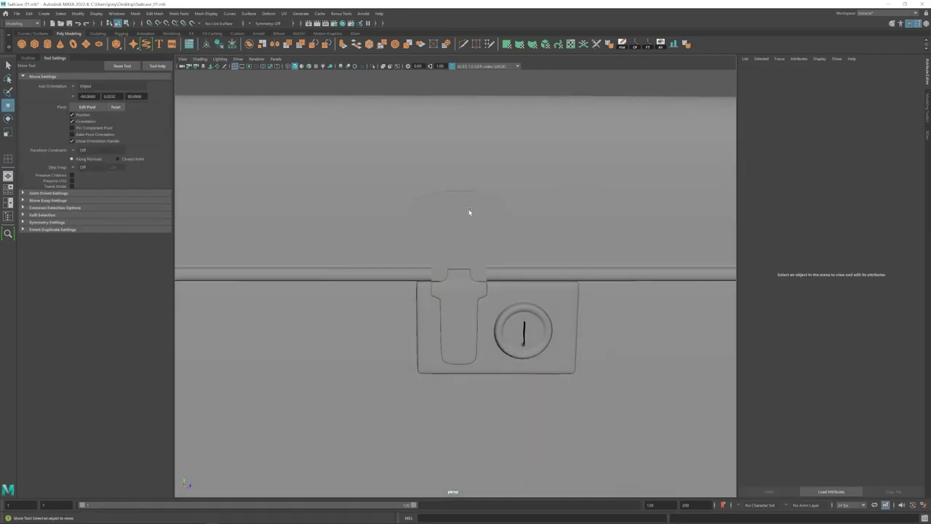
- Insert supporting edge loops around the notch and prongs of the lid catch
{"action": "left_click", "coordinate": [179, 13]}
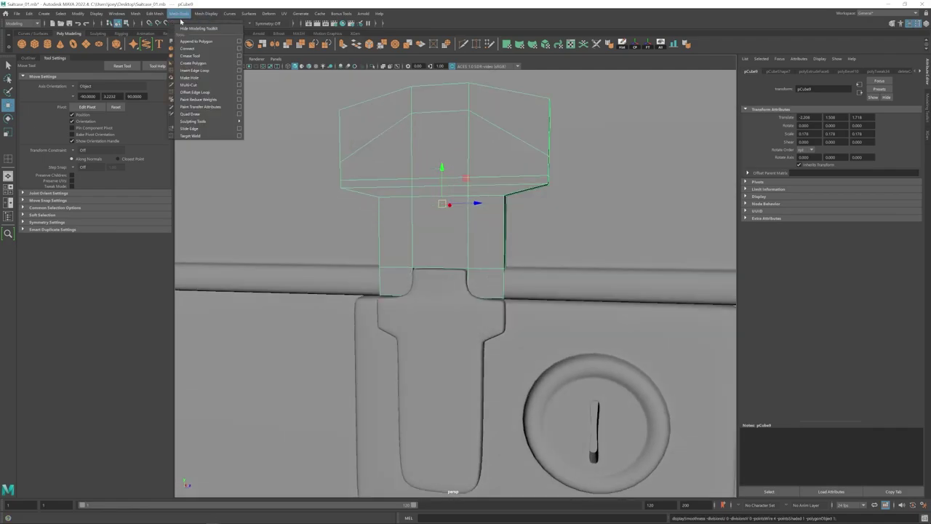
{"action": "left_click", "coordinate": [196, 69]}
{"action": "scroll", "coordinate": [429, 240], "scroll_direction": "up", "scroll_amount": 3}
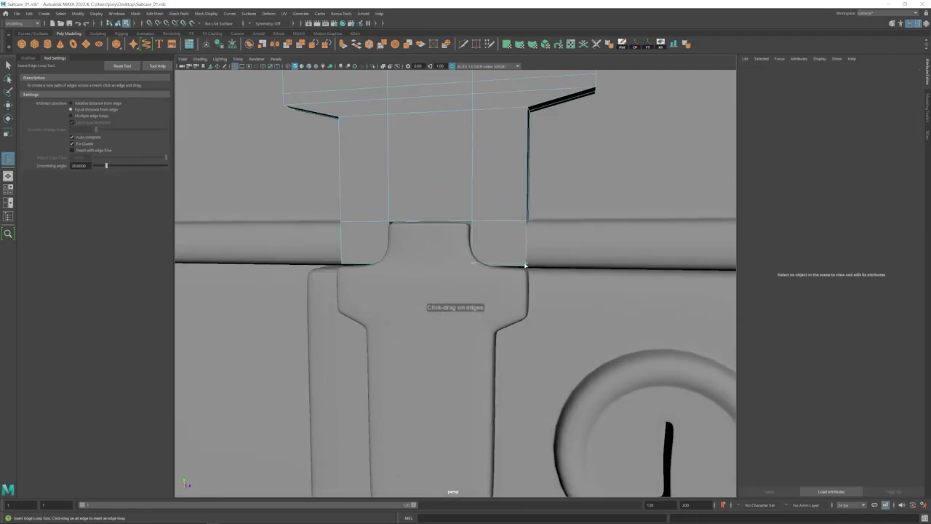
{"action": "key", "text": "1"}
{"action": "left_click_drag", "start_coordinate": [526, 219], "coordinate": [480, 232], "text": "alt"}
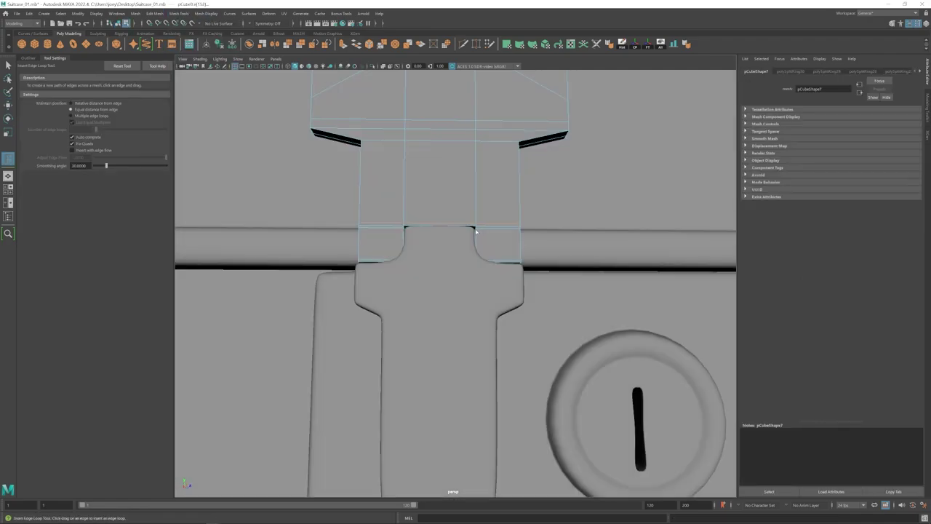
{"action": "key", "text": "ctrl+z"}
{"action": "key", "text": "ctrl+z"}
{"action": "scroll", "coordinate": [438, 237], "scroll_direction": "down", "scroll_amount": 5}
{"action": "scroll", "coordinate": [429, 234], "scroll_direction": "up", "scroll_amount": 5}
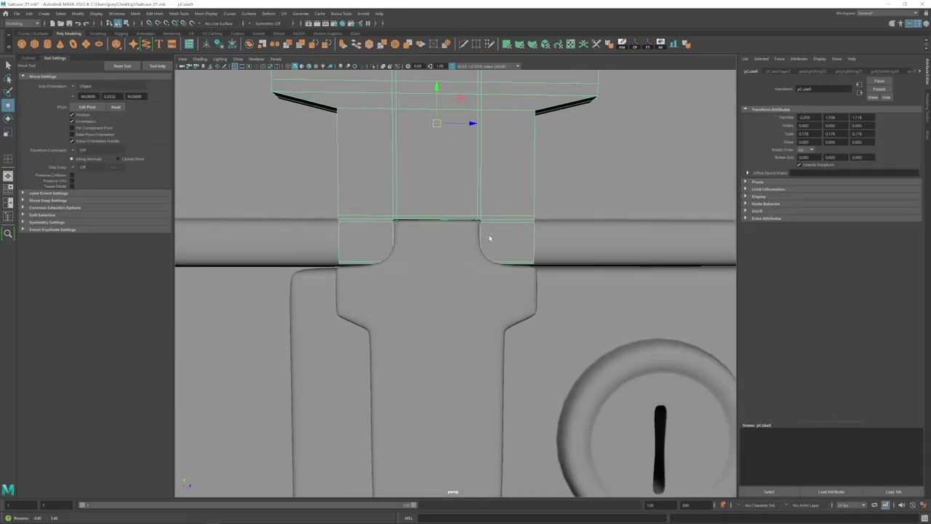
- Reposition the vertices across the lid catch's prongs in depth so they curve over the lid rim
{"action": "left_click", "coordinate": [375, 224]}
{"action": "left_click_drag", "start_coordinate": [549, 251], "coordinate": [618, 271], "text": "alt"}
{"action": "scroll", "coordinate": [363, 261], "scroll_direction": "down", "scroll_amount": 5}
{"action": "left_click_drag", "start_coordinate": [520, 270], "coordinate": [545, 293], "text": "alt"}
{"action": "scroll", "coordinate": [490, 293], "scroll_direction": "up", "scroll_amount": 5}
{"action": "left_click_drag", "start_coordinate": [393, 265], "coordinate": [371, 283]}
{"action": "scroll", "coordinate": [389, 267], "scroll_direction": "down", "scroll_amount": 5}
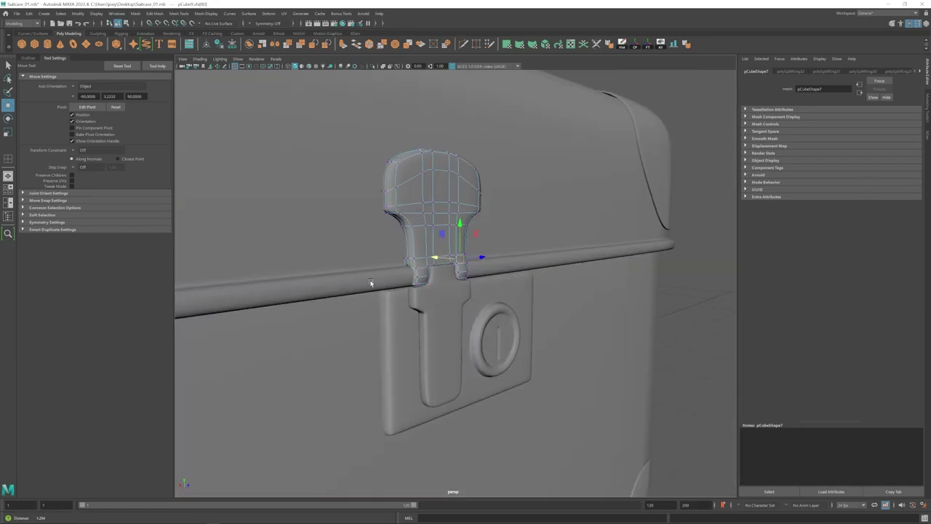
{"action": "scroll", "coordinate": [372, 283], "scroll_direction": "up", "scroll_amount": 2}
{"action": "key", "text": "F8"}
- Insert further edge loops to sharpen the lid catch's notch where it meets the clasp's tab
{"action": "scroll", "coordinate": [416, 141], "scroll_direction": "down", "scroll_amount": 5}
{"action": "left_click", "coordinate": [416, 140]}
{"action": "right_click_drag", "start_coordinate": [468, 280], "coordinate": [553, 309], "text": "alt"}
{"action": "left_click", "coordinate": [497, 311]}
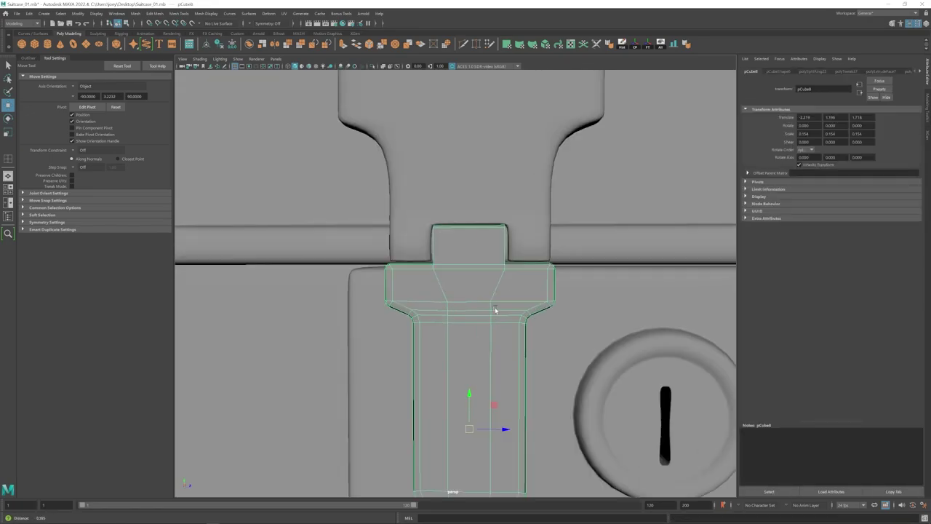
{"action": "right_click_drag", "start_coordinate": [497, 311], "coordinate": [437, 332], "text": "alt"}
{"action": "middle_click_drag", "start_coordinate": [437, 333], "coordinate": [449, 308], "text": "alt"}
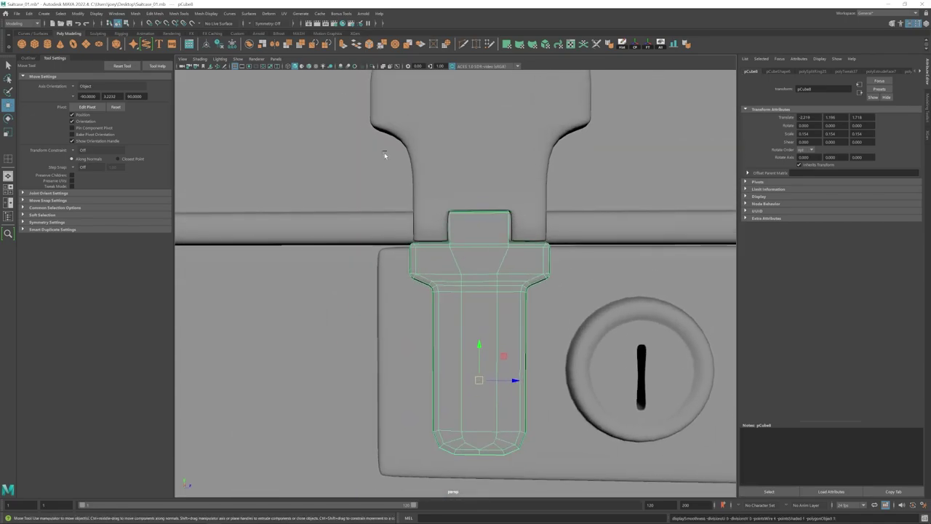
{"action": "left_click", "coordinate": [178, 13]}
{"action": "left_click", "coordinate": [198, 63]}
{"action": "left_click", "coordinate": [452, 241]}
{"action": "key", "text": "3"}
{"action": "right_click_drag", "start_coordinate": [592, 278], "coordinate": [513, 312], "text": "alt"}
{"action": "left_click", "coordinate": [503, 236]}
{"action": "key", "text": "1"}
{"action": "left_click", "coordinate": [499, 249]}
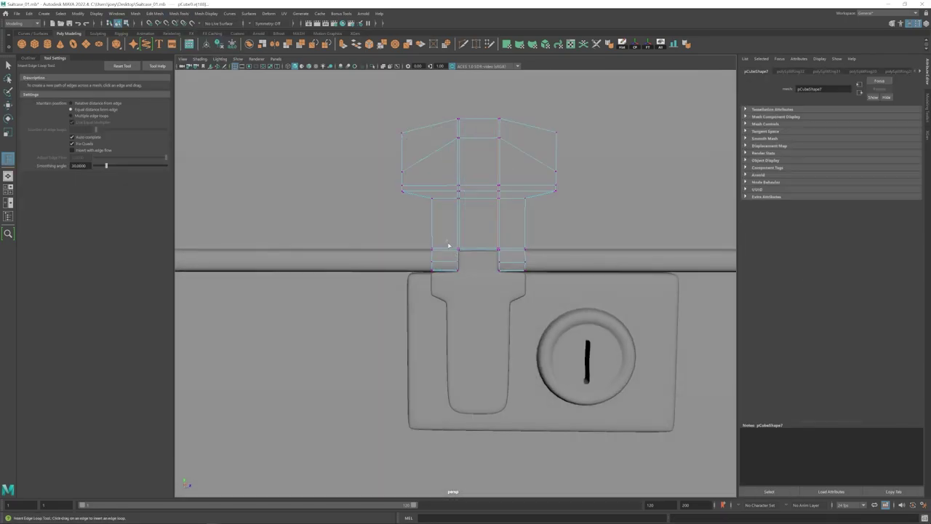
{"action": "left_click", "coordinate": [449, 245]}
- Scale the vertices around the lid catch's notch horizontally to fit the opening around the clasp's tab
{"action": "right_click_drag", "start_coordinate": [449, 245], "coordinate": [513, 283], "text": "alt"}
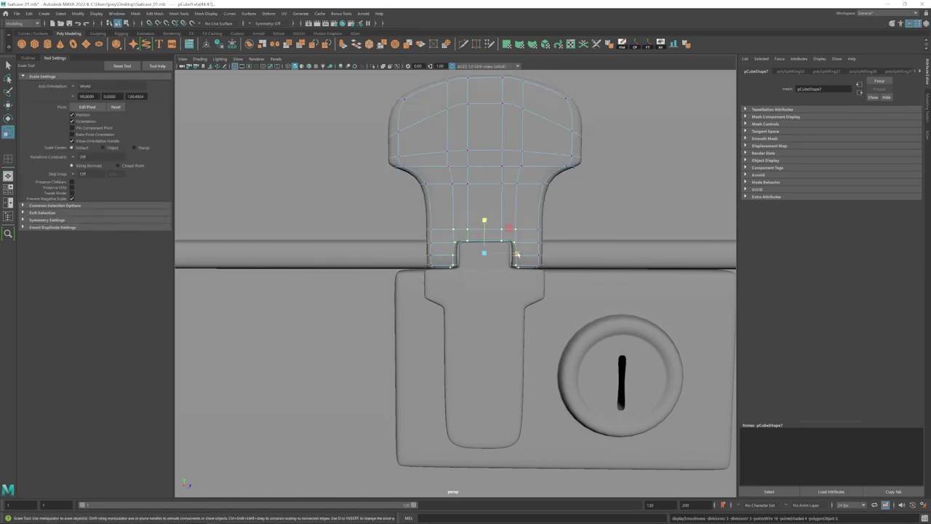
{"action": "key", "text": "w"}
{"action": "right_click_drag", "start_coordinate": [495, 253], "coordinate": [466, 269], "text": "alt"}
{"action": "left_click", "coordinate": [558, 277]}
{"action": "right_click_drag", "start_coordinate": [559, 277], "coordinate": [466, 291], "text": "alt"}
{"action": "left_click", "coordinate": [553, 218]}
{"action": "left_click_drag", "start_coordinate": [465, 291], "coordinate": [429, 313], "text": "alt"}
{"action": "right_click_drag", "start_coordinate": [429, 313], "coordinate": [498, 339], "text": "alt"}
{"action": "left_click", "coordinate": [465, 270]}
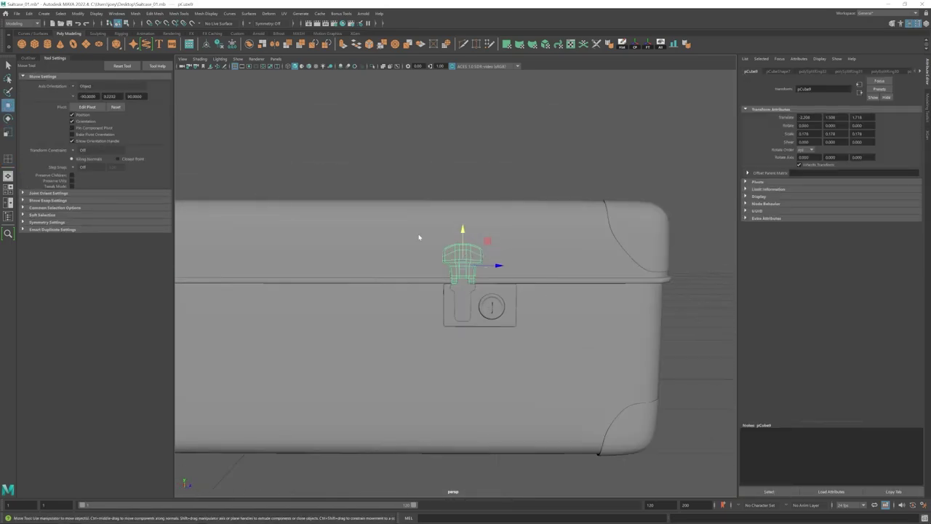
- Widen the lid catch's head and reshape its upper vertices into a rounded top
{"action": "right_click_drag", "start_coordinate": [417, 237], "coordinate": [465, 247], "text": "alt"}
{"action": "right_click_drag", "start_coordinate": [465, 247], "coordinate": [429, 247]}
{"action": "left_click_drag", "start_coordinate": [429, 222], "coordinate": [502, 243]}
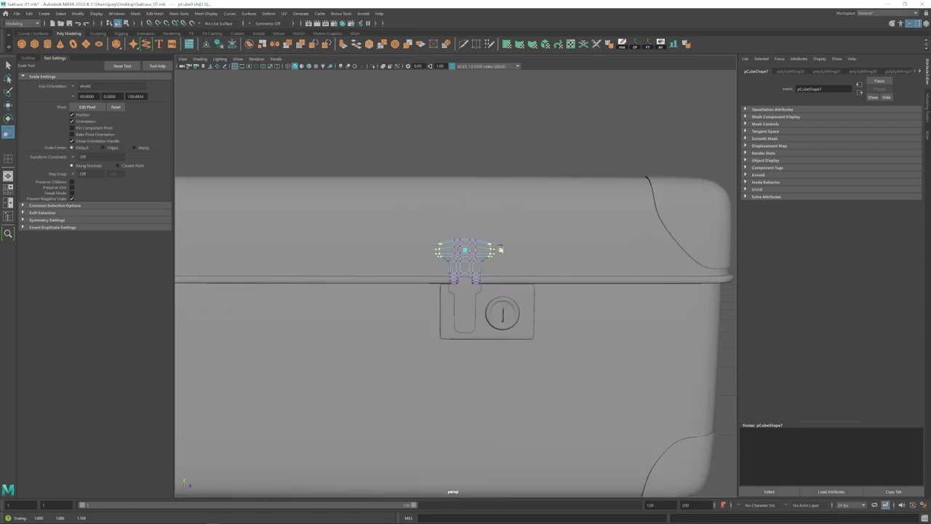
{"action": "scroll", "coordinate": [461, 229], "scroll_direction": "up", "scroll_amount": 3}
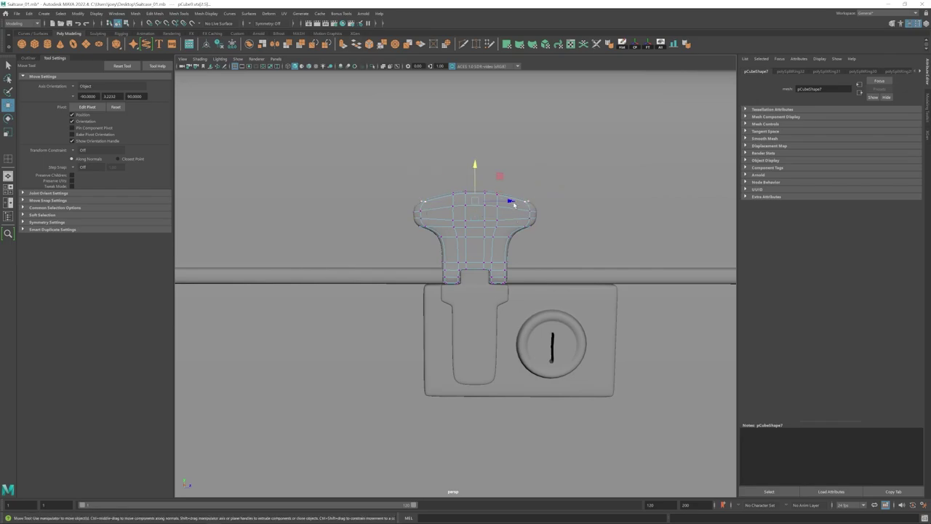
{"action": "left_click_drag", "start_coordinate": [500, 200], "coordinate": [499, 200]}
{"action": "middle_click_drag", "start_coordinate": [499, 200], "coordinate": [494, 215], "text": "alt"}
{"action": "left_click_drag", "start_coordinate": [460, 199], "coordinate": [489, 214]}
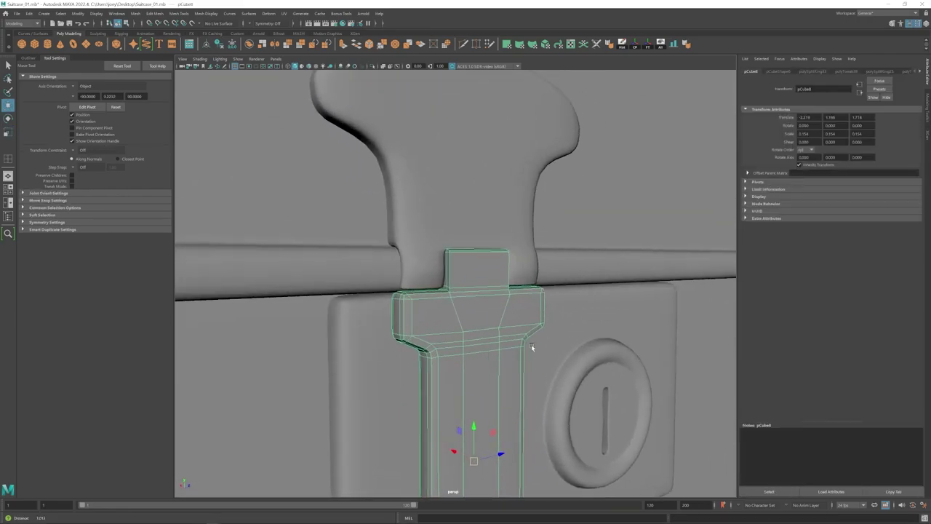
- Insert an edge loop on the clasp's tab and display the clasp smoothed
{"action": "left_click", "coordinate": [179, 13]}
{"action": "left_click", "coordinate": [193, 67]}
{"action": "left_click", "coordinate": [449, 268]}
{"action": "key", "text": "r"}
{"action": "left_click_drag", "start_coordinate": [478, 280], "coordinate": [544, 297], "text": "alt"}
{"action": "key", "text": "3"}
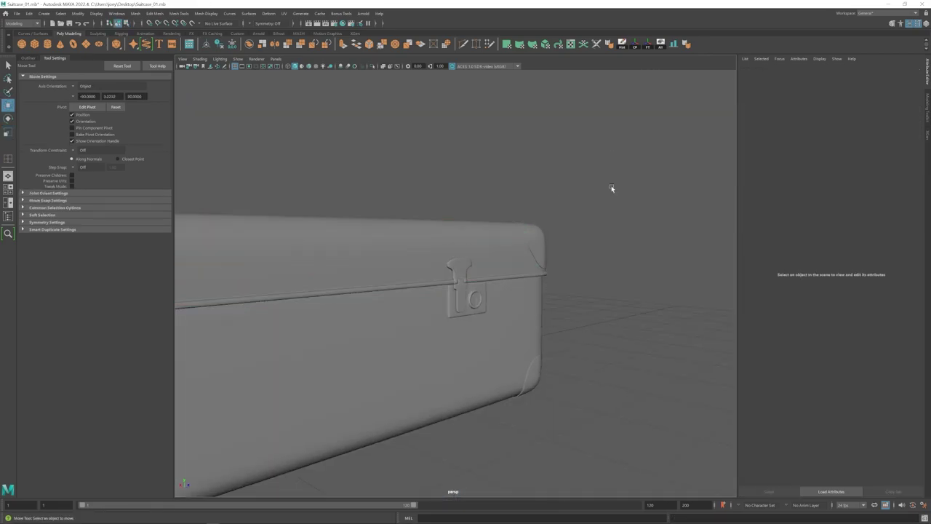
- Scale the grouped latch parts up uniformly to 1.445 and lower the group slightly on the suitcase's front
{"action": "left_click_drag", "start_coordinate": [608, 186], "coordinate": [391, 255], "text": "alt"}
{"action": "scroll", "coordinate": [390, 254], "scroll_direction": "up", "scroll_amount": 5}
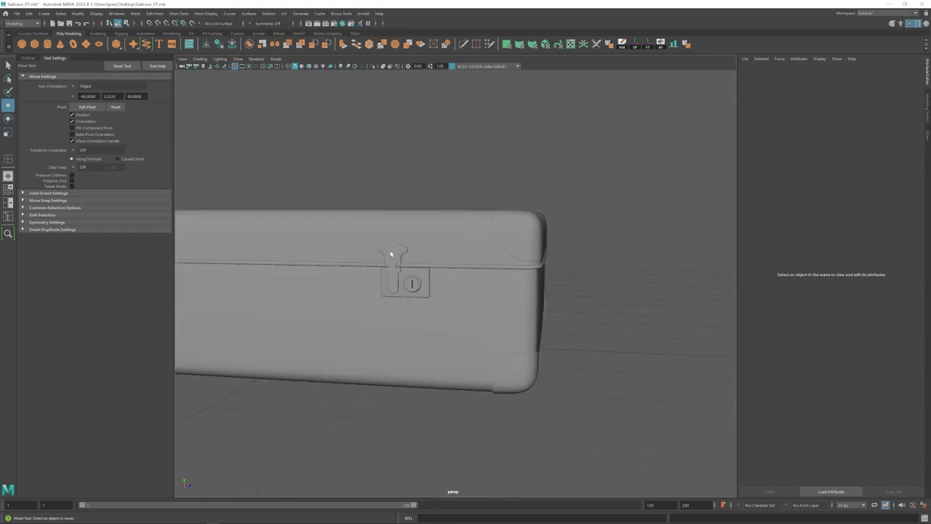
{"action": "left_click", "coordinate": [390, 254]}
{"action": "middle_click_drag", "start_coordinate": [391, 254], "coordinate": [441, 277], "text": "alt"}
{"action": "scroll", "coordinate": [440, 277], "scroll_direction": "up", "scroll_amount": 5}
{"action": "left_click_drag", "start_coordinate": [461, 268], "coordinate": [488, 270]}
{"action": "key", "text": "w"}
{"action": "right_click_drag", "start_coordinate": [489, 269], "coordinate": [469, 266], "text": "alt"}
{"action": "left_click_drag", "start_coordinate": [461, 225], "coordinate": [461, 232]}
{"action": "right_click_drag", "start_coordinate": [461, 233], "coordinate": [379, 276], "text": "alt"}
{"action": "mouse_move", "coordinate": [534, 284]}
{"action": "left_mouse_down", "text": "alt"}
{"action": "mouse_move", "coordinate": [496, 292]}
{"action": "mouse_move", "coordinate": [549, 281]}
{"action": "left_mouse_up", "text": "alt"}
{"action": "key", "text": "r"}
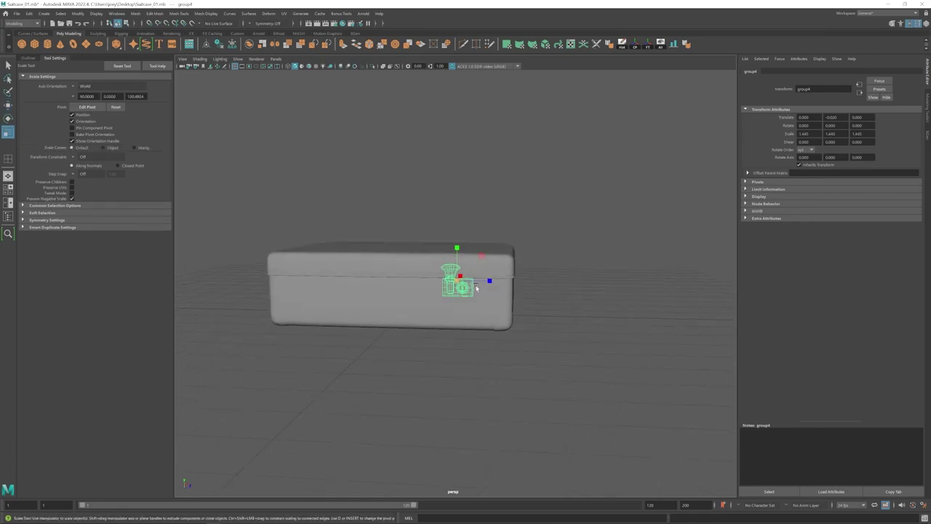
- Reduce the keyhole plate's height slightly by adjusting its upper and lower vertices
{"action": "right_click_drag", "start_coordinate": [437, 291], "coordinate": [523, 298], "text": "alt"}
{"action": "right_click_drag", "start_coordinate": [484, 296], "coordinate": [437, 297]}
{"action": "left_click_drag", "start_coordinate": [384, 339], "coordinate": [532, 313]}
{"action": "left_click_drag", "start_coordinate": [385, 255], "coordinate": [527, 274], "text": "shift"}
{"action": "right_click_drag", "start_coordinate": [502, 284], "coordinate": [527, 280], "text": "alt"}
{"action": "right_click_drag", "start_coordinate": [463, 280], "coordinate": [509, 285], "text": "alt"}
{"action": "right_click_drag", "start_coordinate": [473, 298], "coordinate": [494, 280]}
{"action": "key", "text": "w"}
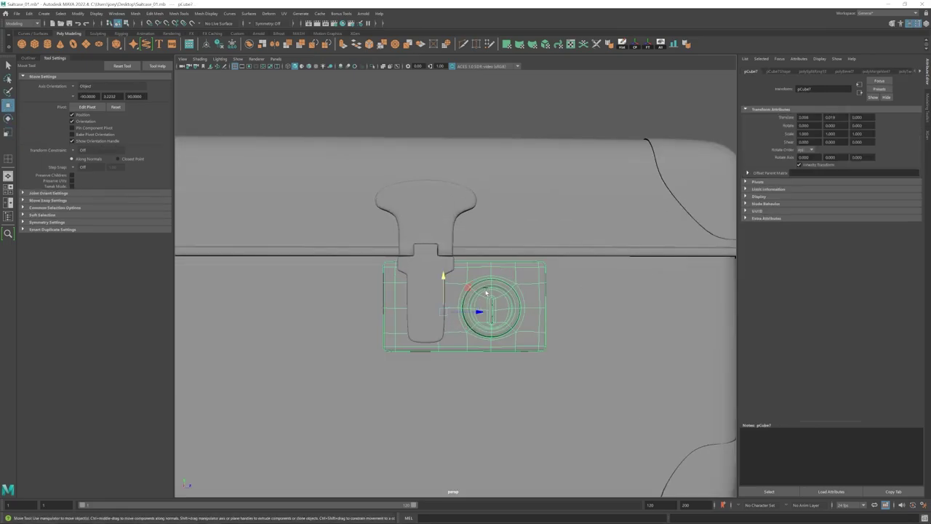
- Shorten the clasp by raising the vertices of its rounded lower end
{"action": "right_click_drag", "start_coordinate": [428, 298], "coordinate": [396, 299]}
{"action": "left_click_drag", "start_coordinate": [396, 319], "coordinate": [457, 350]}
{"action": "left_click_drag", "start_coordinate": [426, 309], "coordinate": [426, 303]}
{"action": "right_click_drag", "start_coordinate": [502, 232], "coordinate": [527, 214]}
{"action": "right_click_drag", "start_coordinate": [611, 287], "coordinate": [494, 318], "text": "alt"}
{"action": "left_click", "coordinate": [374, 331]}
{"action": "left_click_drag", "start_coordinate": [494, 318], "coordinate": [476, 309], "text": "alt"}
{"action": "right_click_drag", "start_coordinate": [430, 298], "coordinate": [396, 298]}
{"action": "left_click_drag", "start_coordinate": [392, 316], "coordinate": [460, 350]}
{"action": "left_click_drag", "start_coordinate": [426, 305], "coordinate": [426, 301]}
{"action": "right_click_drag", "start_coordinate": [436, 291], "coordinate": [465, 269]}
- Narrow the clasp's lower stem by scaling its vertices horizontally
{"action": "right_click_drag", "start_coordinate": [495, 287], "coordinate": [390, 283], "text": "alt"}
{"action": "left_click_drag", "start_coordinate": [391, 318], "coordinate": [457, 352]}
{"action": "left_click_drag", "start_coordinate": [457, 353], "coordinate": [429, 363], "text": "alt"}
{"action": "right_click_drag", "start_coordinate": [393, 374], "coordinate": [427, 384], "text": "alt"}
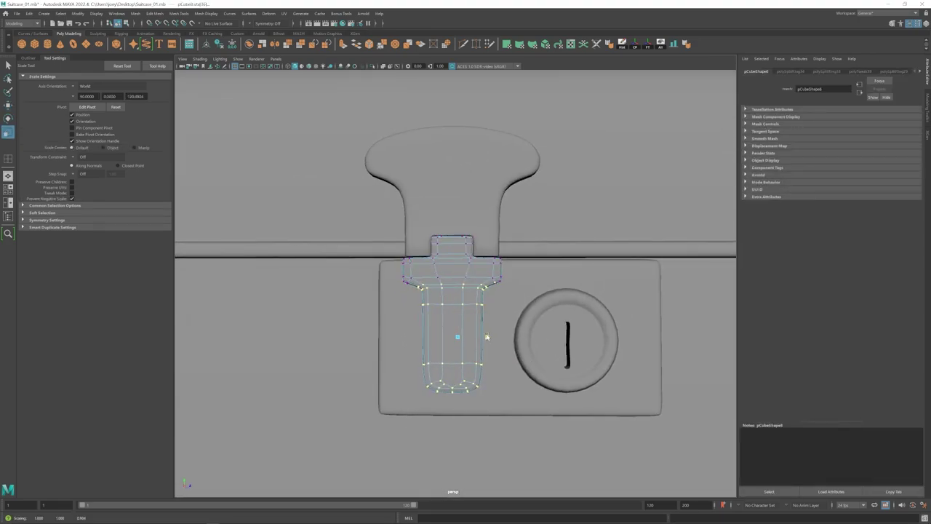
{"action": "left_click", "coordinate": [502, 378]}
{"action": "key", "text": "w"}
{"action": "right_click_drag", "start_coordinate": [502, 356], "coordinate": [326, 353], "text": "alt"}
{"action": "left_click", "coordinate": [327, 305]}
{"action": "left_click_drag", "start_coordinate": [379, 306], "coordinate": [344, 283], "text": "alt"}
{"action": "right_click_drag", "start_coordinate": [344, 283], "coordinate": [465, 291], "text": "alt"}
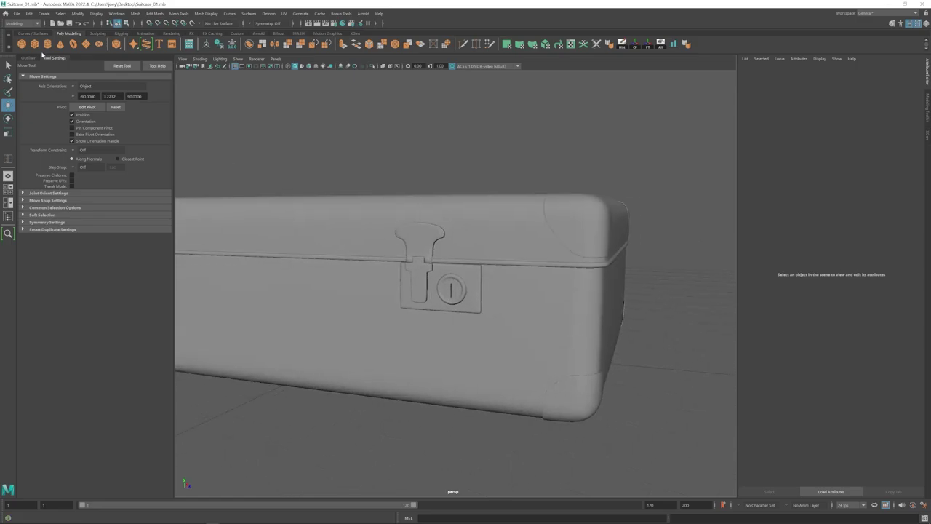
- Create a polygon sphere at the suitcase's front, rotated 90 degrees about Z, with fewer subdivisions
{"action": "left_click", "coordinate": [22, 45]}
{"action": "left_click", "coordinate": [462, 301], "text": "shift"}
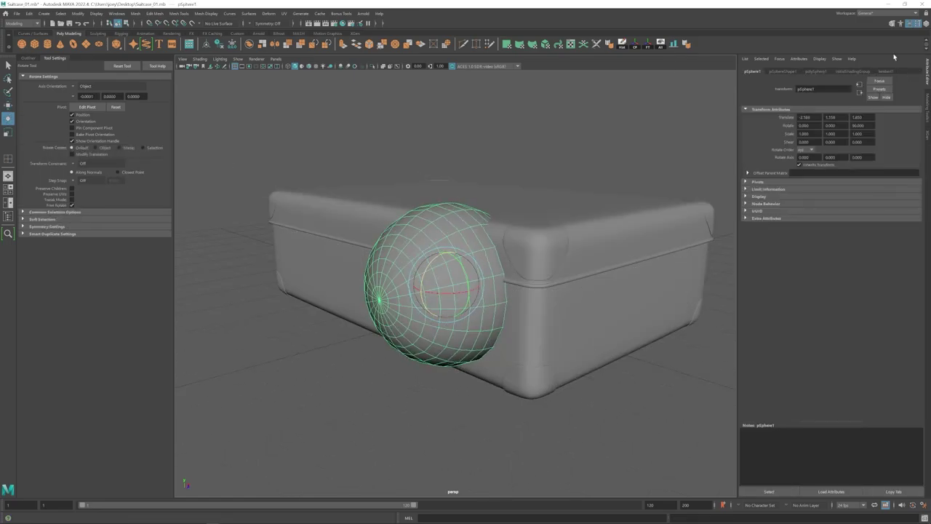
{"action": "key", "text": "Return"}
{"action": "left_click_drag", "start_coordinate": [538, 283], "coordinate": [434, 252], "text": "alt"}
- Delete the faces of the sphere's half that faces the suitcase, keeping the outer dome
{"action": "right_click_drag", "start_coordinate": [434, 252], "coordinate": [434, 290]}
{"action": "left_click_drag", "start_coordinate": [553, 189], "coordinate": [466, 413]}
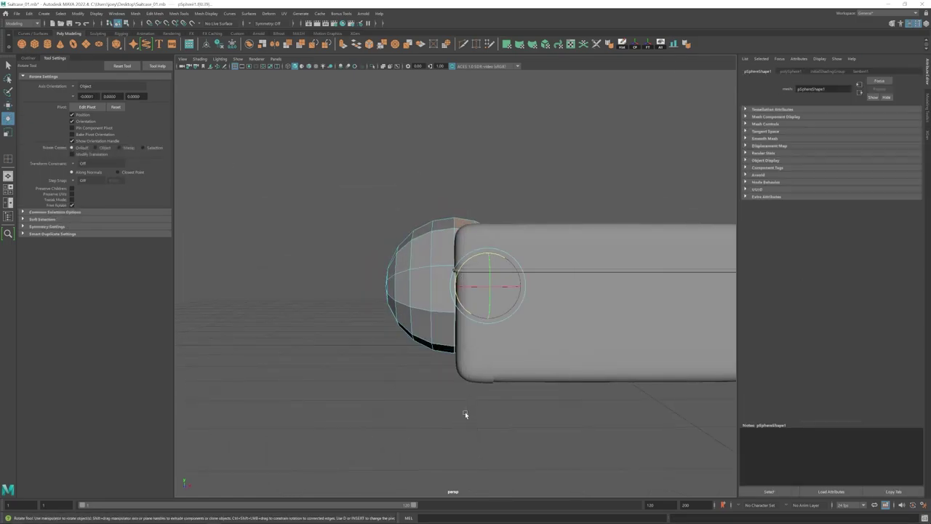
{"action": "key", "text": "Delete"}
- Scale the half-sphere down to rivet size and flatten it in depth
{"action": "key", "text": "r"}
{"action": "left_click_drag", "start_coordinate": [492, 285], "coordinate": [582, 298]}
{"action": "left_click", "coordinate": [609, 44]}
{"action": "left_click_drag", "start_coordinate": [407, 291], "coordinate": [443, 287], "text": "alt"}
{"action": "left_click_drag", "start_coordinate": [440, 286], "coordinate": [382, 286]}
{"action": "right_click_drag", "start_coordinate": [382, 286], "coordinate": [490, 278], "text": "alt"}
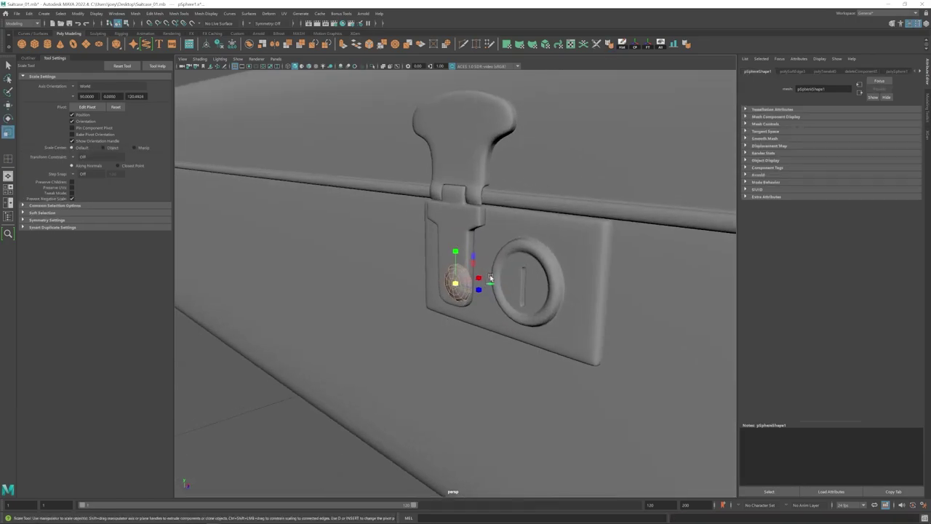
- Move the dome rivet sideways and in depth until it sits against the keyhole plate's surface
{"action": "key", "text": "w"}
{"action": "left_click_drag", "start_coordinate": [478, 277], "coordinate": [495, 287]}
{"action": "mouse_move", "coordinate": [472, 263]}
{"action": "left_mouse_down"}
{"action": "mouse_move", "coordinate": [558, 238]}
{"action": "mouse_move", "coordinate": [465, 254]}
{"action": "mouse_move", "coordinate": [482, 260]}
{"action": "left_mouse_up"}
{"action": "key", "text": "f"}
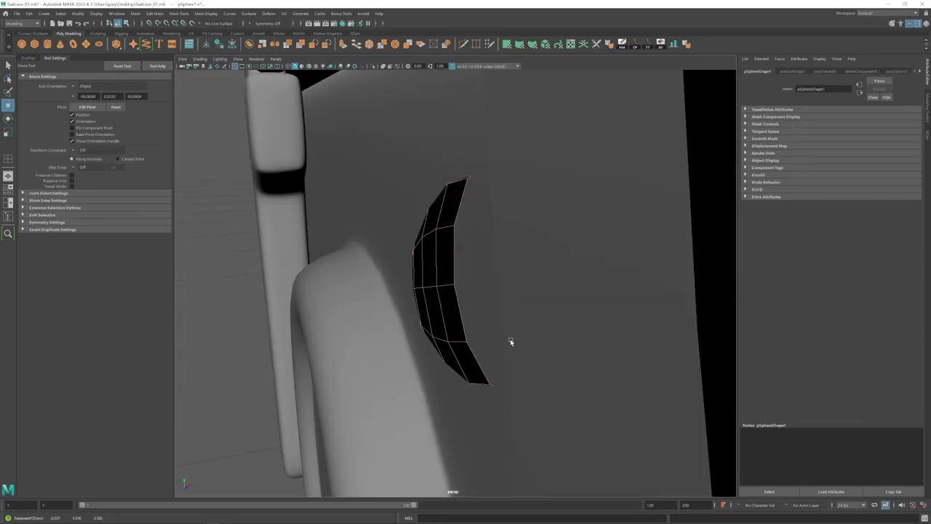
{"action": "left_click_drag", "start_coordinate": [509, 342], "coordinate": [618, 320], "text": "alt"}
{"action": "right_click_drag", "start_coordinate": [618, 320], "coordinate": [480, 280], "text": "alt"}
{"action": "left_click_drag", "start_coordinate": [481, 259], "coordinate": [502, 256]}
{"action": "right_click_drag", "start_coordinate": [501, 256], "coordinate": [437, 273], "text": "alt"}
{"action": "left_click_drag", "start_coordinate": [473, 265], "coordinate": [460, 269], "text": "alt"}
{"action": "left_click_drag", "start_coordinate": [418, 284], "coordinate": [411, 285]}
- Raise the rivet to an upper corner of the keyhole plate and fine-tune its scale
{"action": "left_click_drag", "start_coordinate": [437, 282], "coordinate": [503, 259], "text": "alt"}
{"action": "left_click_drag", "start_coordinate": [503, 258], "coordinate": [460, 276], "text": "alt"}
{"action": "right_click_drag", "start_coordinate": [460, 276], "coordinate": [501, 280], "text": "alt"}
{"action": "left_click_drag", "start_coordinate": [419, 301], "coordinate": [418, 254]}
{"action": "key", "text": "r"}
{"action": "left_click_drag", "start_coordinate": [488, 211], "coordinate": [492, 212]}
{"action": "left_click_drag", "start_coordinate": [426, 214], "coordinate": [494, 207], "text": "alt"}
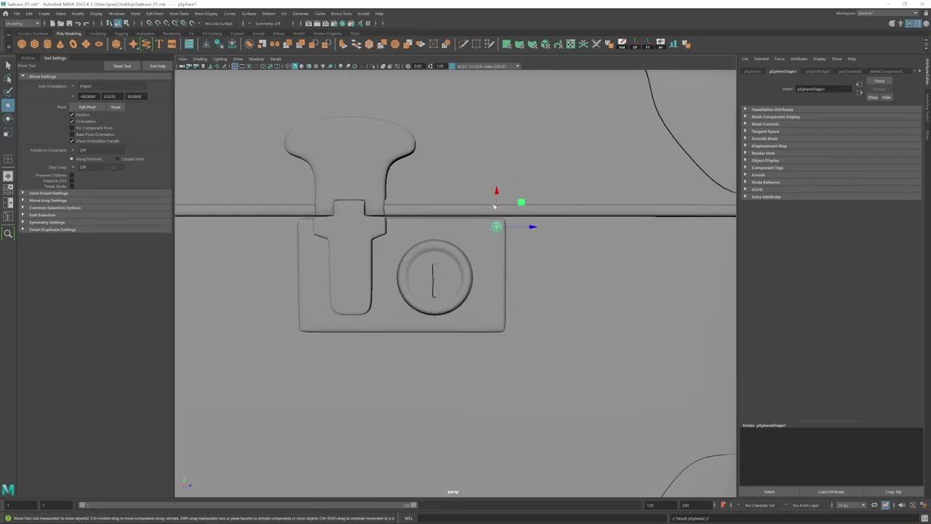
- Duplicate the rivet onto the remaining corners of the keyhole plate
{"action": "left_click_drag", "start_coordinate": [489, 299], "coordinate": [497, 294], "text": "alt"}
{"action": "right_click_drag", "start_coordinate": [497, 293], "coordinate": [483, 285], "text": "alt"}
{"action": "left_click", "coordinate": [494, 233], "text": "shift"}
{"action": "middle_click_drag", "start_coordinate": [356, 251], "coordinate": [444, 295], "text": "alt"}
{"action": "right_click_drag", "start_coordinate": [444, 294], "coordinate": [503, 317], "text": "alt"}
- Duplicate a plate rivet and move the copy up onto the left lobe of the lid catch
{"action": "left_click", "coordinate": [368, 262]}
{"action": "middle_click_drag", "start_coordinate": [368, 263], "coordinate": [373, 298], "text": "alt"}
{"action": "key", "text": "ctrl+d"}
{"action": "left_click_drag", "start_coordinate": [378, 261], "coordinate": [378, 150]}
{"action": "left_click_drag", "start_coordinate": [396, 197], "coordinate": [409, 231], "text": "alt"}
- Select all five rivets on the plate and lid catch and scale them together uniformly
{"action": "left_click", "coordinate": [401, 199]}
{"action": "key", "text": "r"}
{"action": "right_click_drag", "start_coordinate": [404, 211], "coordinate": [389, 241], "text": "alt"}
{"action": "left_click_drag", "start_coordinate": [433, 260], "coordinate": [413, 264], "text": "alt"}
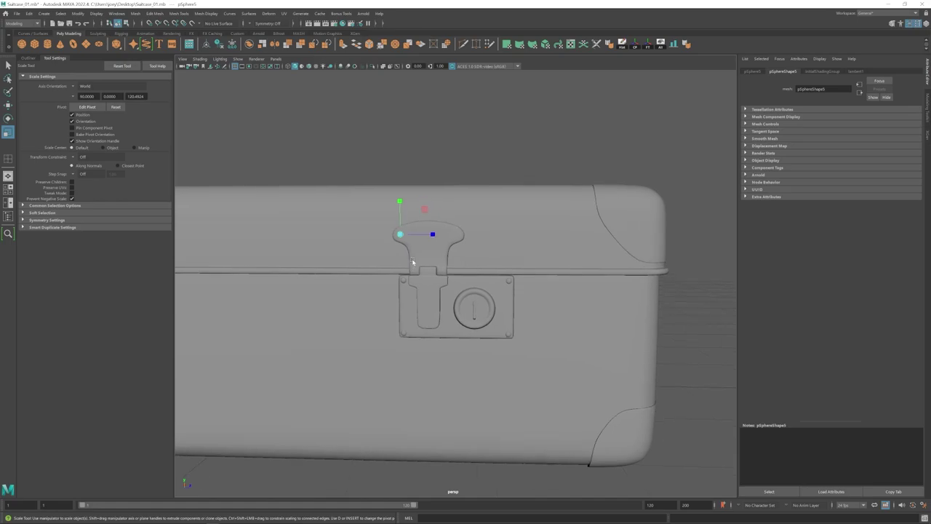
{"action": "right_click_drag", "start_coordinate": [413, 264], "coordinate": [427, 267], "text": "alt"}
{"action": "left_click", "coordinate": [30, 59]}
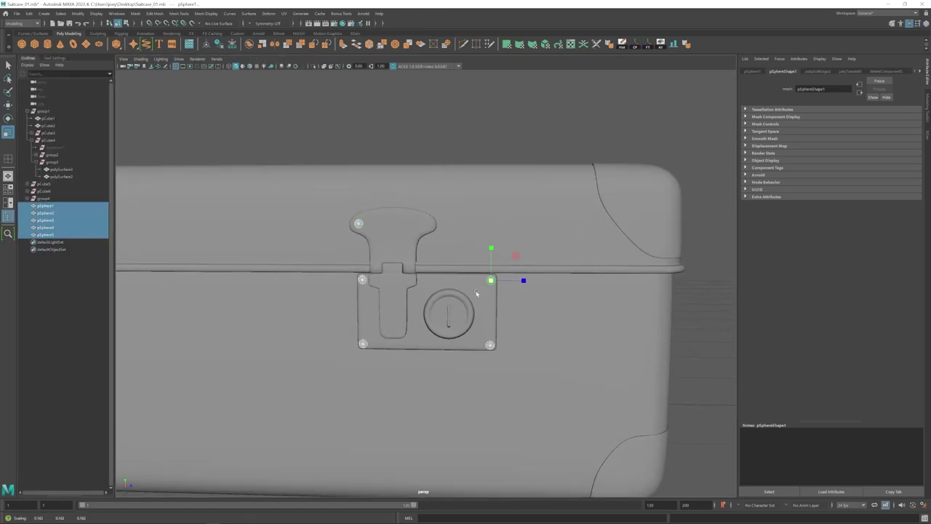
- Duplicate the lid catch's rivet onto its opposite lobe
{"action": "left_click", "coordinate": [359, 223]}
{"action": "key", "text": "w"}
{"action": "right_click_drag", "start_coordinate": [362, 224], "coordinate": [400, 226], "text": "alt"}
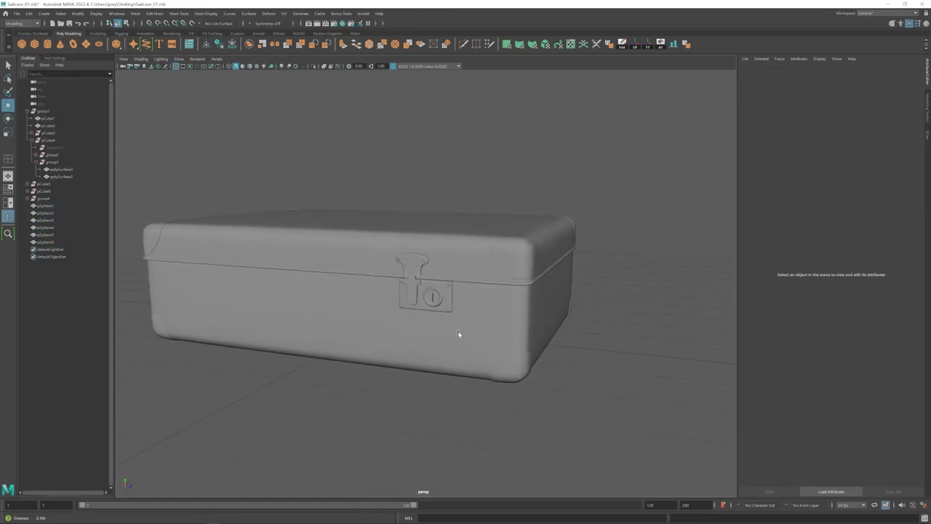
{"action": "left_click_drag", "start_coordinate": [457, 332], "coordinate": [410, 321], "text": "alt"}
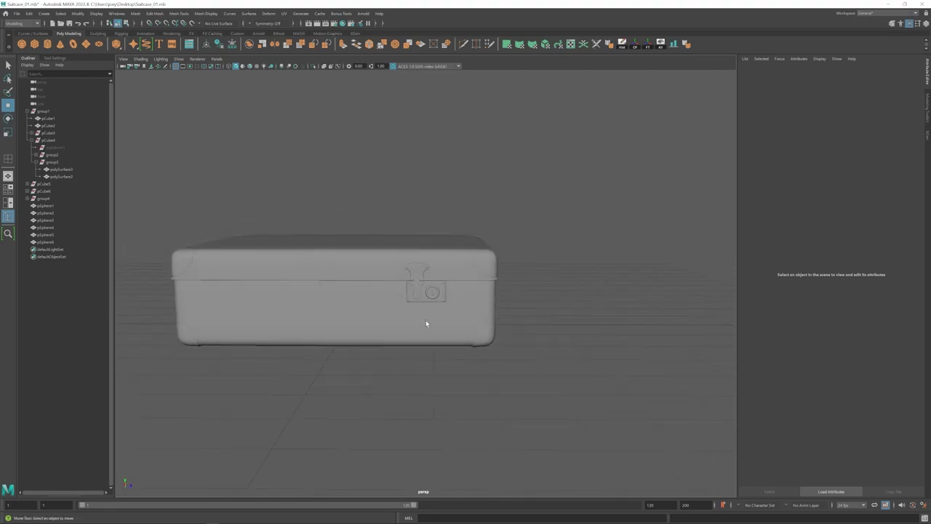
- Create a small polygon cylinder facing the suitcase's short side, with 10 axis subdivisions
{"action": "right_click_drag", "start_coordinate": [426, 323], "coordinate": [516, 346], "text": "alt"}
{"action": "left_click", "coordinate": [389, 286]}
{"action": "left_click_drag", "start_coordinate": [430, 301], "coordinate": [349, 305], "text": "alt"}
{"action": "middle_click_drag", "start_coordinate": [495, 359], "coordinate": [423, 313], "text": "alt"}
{"action": "right_click_drag", "start_coordinate": [208, 145], "coordinate": [256, 159], "text": "alt"}
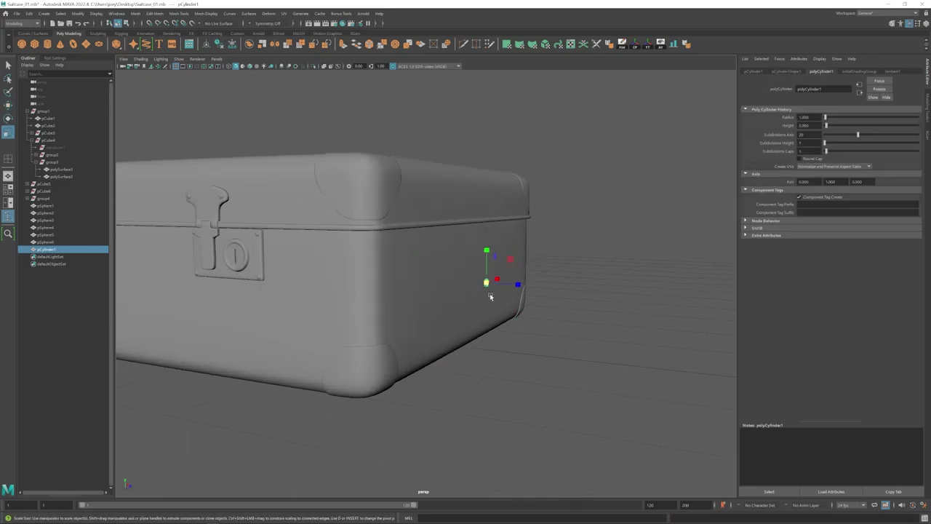
{"action": "scroll", "coordinate": [455, 277], "scroll_direction": "up", "scroll_amount": 5}
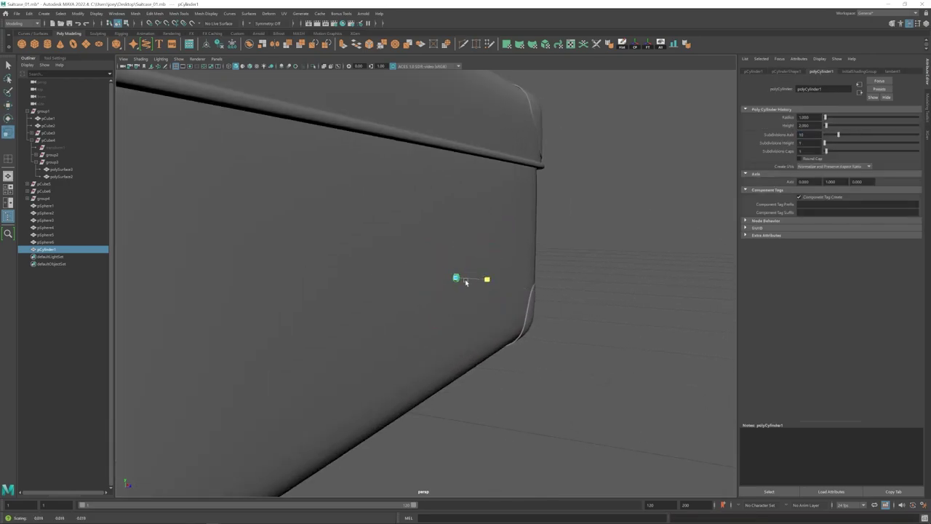
- Position the cylinder against the short side near the front corner below the lid rim, scaled uniformly to about 0.024
{"action": "left_click_drag", "start_coordinate": [523, 331], "coordinate": [463, 345], "text": "alt"}
{"action": "right_click_drag", "start_coordinate": [463, 345], "coordinate": [407, 342], "text": "alt"}
{"action": "left_click_drag", "start_coordinate": [509, 331], "coordinate": [466, 320]}
{"action": "key", "text": "f"}
{"action": "left_click_drag", "start_coordinate": [457, 285], "coordinate": [448, 285]}
{"action": "left_click_drag", "start_coordinate": [495, 313], "coordinate": [378, 309], "text": "alt"}
{"action": "right_click_drag", "start_coordinate": [466, 320], "coordinate": [407, 320], "text": "alt"}
{"action": "left_click_drag", "start_coordinate": [442, 274], "coordinate": [436, 274]}
{"action": "left_click_drag", "start_coordinate": [407, 305], "coordinate": [502, 302], "text": "alt"}
{"action": "key", "text": "r"}
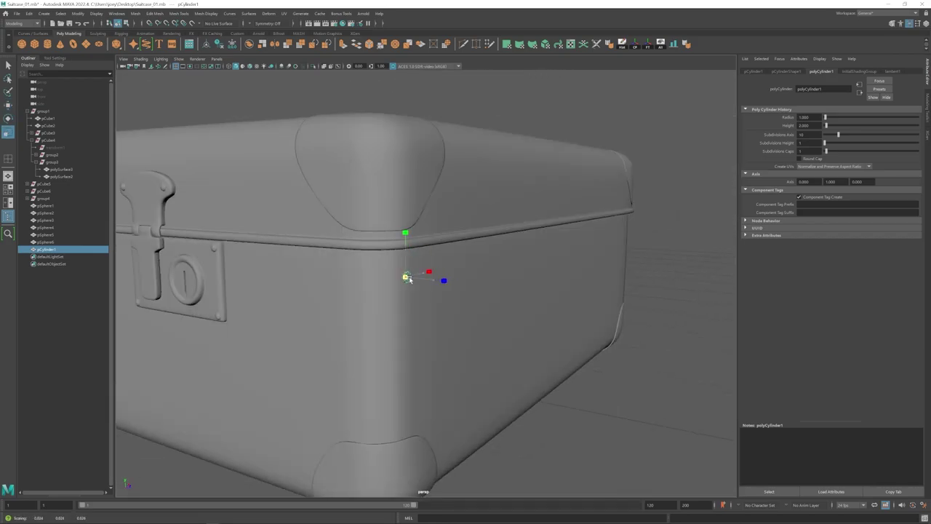
{"action": "left_click_drag", "start_coordinate": [407, 277], "coordinate": [416, 277]}
- Bevel the outer rim of the small cylinder with a reduced fraction and 2 segments
{"action": "key", "text": "w"}
{"action": "key", "text": "f"}
{"action": "double_click", "coordinate": [449, 317]}
{"action": "left_click", "coordinate": [135, 13]}
{"action": "left_click", "coordinate": [161, 41]}
{"action": "left_click_drag", "start_coordinate": [869, 133], "coordinate": [834, 133]}
{"action": "key", "text": "w"}
{"action": "left_click_drag", "start_coordinate": [568, 280], "coordinate": [473, 274], "text": "alt"}
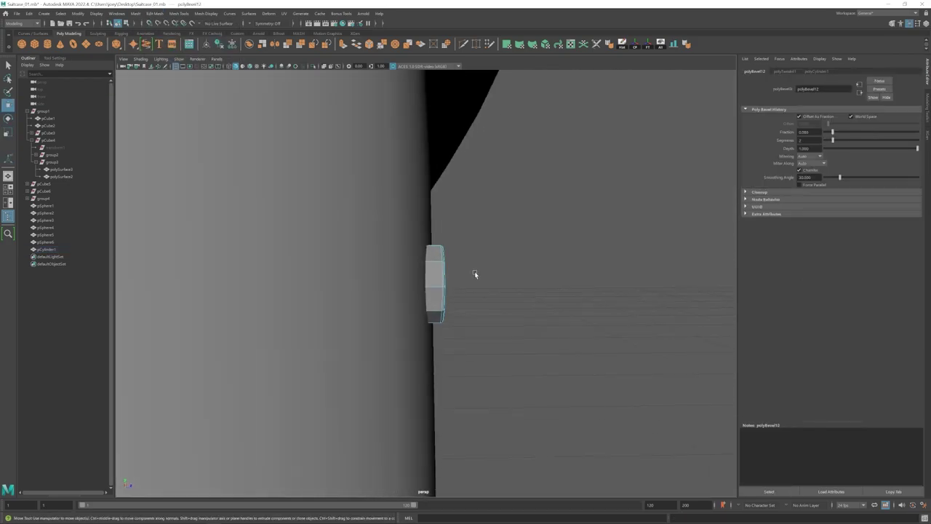
- Delete the cylinder's hidden faces on the side touching the suitcase
{"action": "left_click_drag", "start_coordinate": [320, 376], "coordinate": [480, 211]}
{"action": "left_click_drag", "start_coordinate": [493, 191], "coordinate": [432, 360], "text": "ctrl"}
{"action": "key", "text": "Delete"}
{"action": "left_click_drag", "start_coordinate": [436, 320], "coordinate": [537, 311], "text": "alt"}
{"action": "right_click_drag", "start_coordinate": [536, 310], "coordinate": [538, 349], "text": "alt"}
- Rotate the cylinder stud slightly to follow the curved surface of the suitcase's side
{"action": "left_click", "coordinate": [411, 289]}
{"action": "key", "text": "e"}
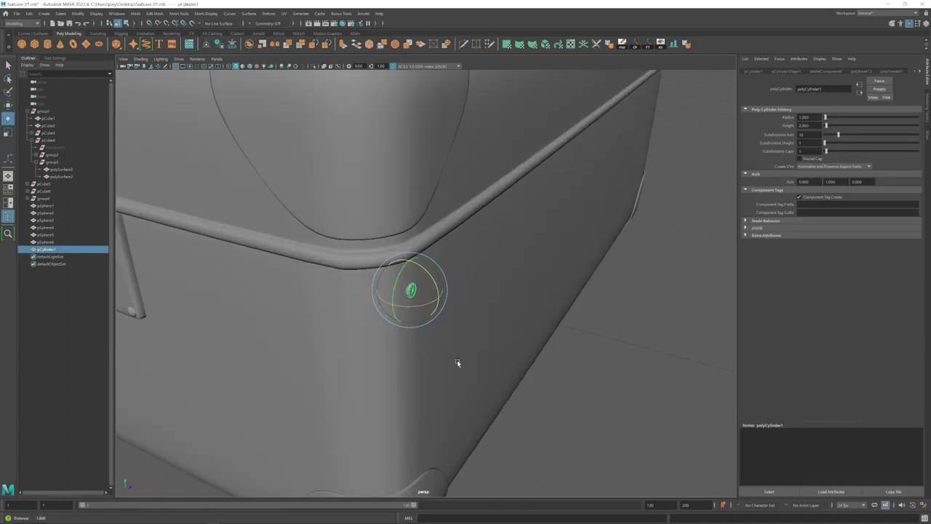
{"action": "key", "text": "w"}
- Duplicate the stud repeatedly downward to form a column along the suitcase's vertical corner
{"action": "right_click_drag", "start_coordinate": [456, 360], "coordinate": [298, 382], "text": "alt"}
{"action": "left_click_drag", "start_coordinate": [349, 371], "coordinate": [371, 327], "text": "alt"}
{"action": "key", "text": "ctrl+d"}
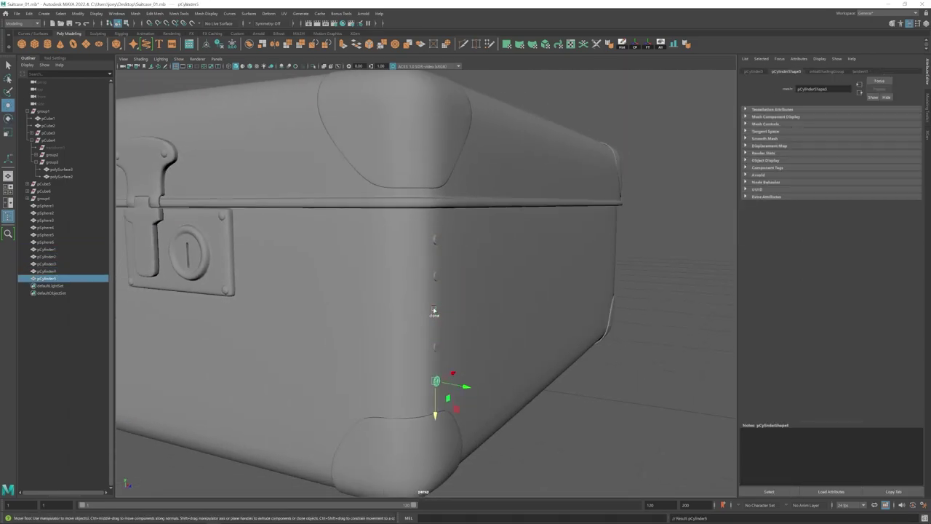
{"action": "left_click", "coordinate": [574, 407]}
{"action": "right_click_drag", "start_coordinate": [574, 407], "coordinate": [457, 382], "text": "alt"}
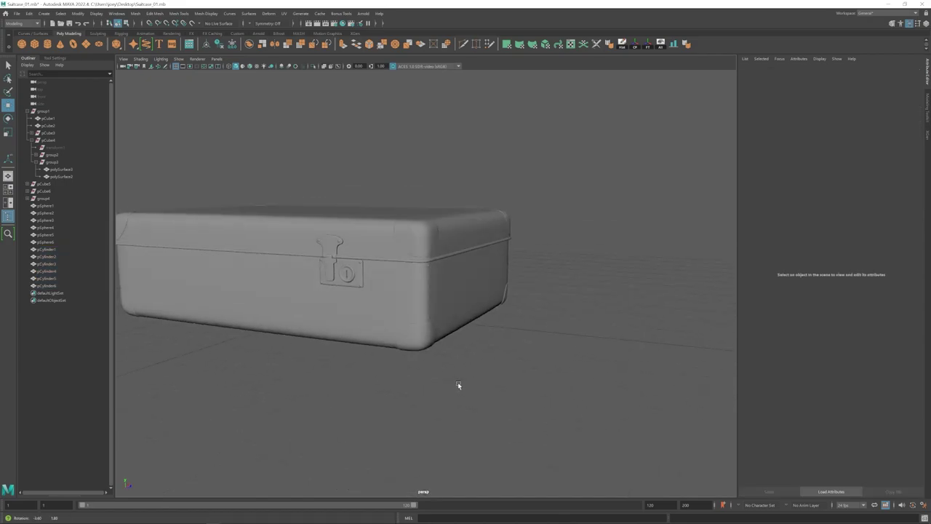
{"action": "left_click_drag", "start_coordinate": [457, 382], "coordinate": [424, 330], "text": "alt"}
{"action": "right_click_drag", "start_coordinate": [424, 331], "coordinate": [430, 359], "text": "alt"}
- Delete the duplicated studs in the lower part of the column
{"action": "left_click", "coordinate": [431, 360]}
{"action": "left_click", "coordinate": [431, 359]}
{"action": "key", "text": "Delete"}
{"action": "left_click", "coordinate": [432, 337]}
{"action": "key", "text": "Delete"}
{"action": "left_click", "coordinate": [431, 314]}
{"action": "key", "text": "Delete"}
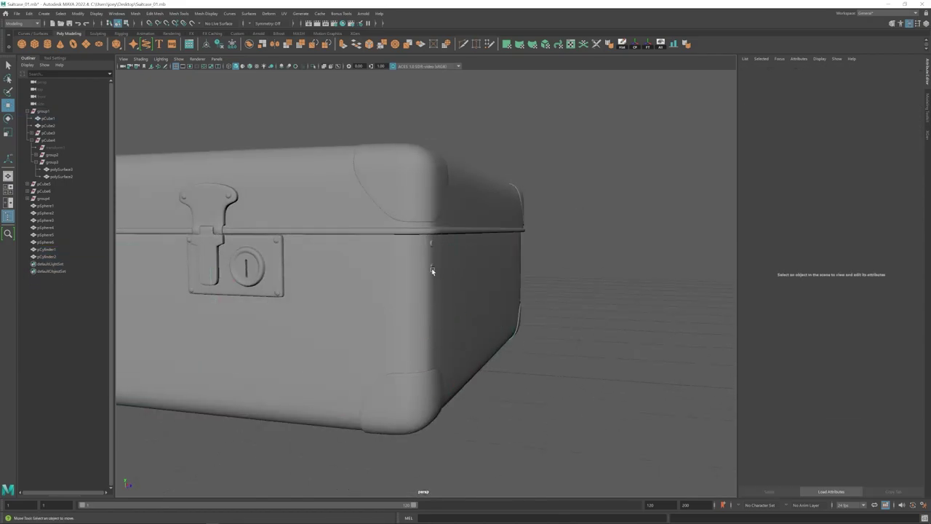
- Duplicate the top stud downward with wider spacing to make an evenly spaced column of five
{"action": "left_click", "coordinate": [432, 244]}
{"action": "key", "text": "ctrl+d"}
{"action": "left_click_drag", "start_coordinate": [431, 279], "coordinate": [431, 309]}
{"action": "left_click", "coordinate": [548, 386]}
{"action": "right_click_drag", "start_coordinate": [548, 386], "coordinate": [440, 403], "text": "alt"}
{"action": "left_click_drag", "start_coordinate": [334, 356], "coordinate": [374, 353], "text": "alt"}
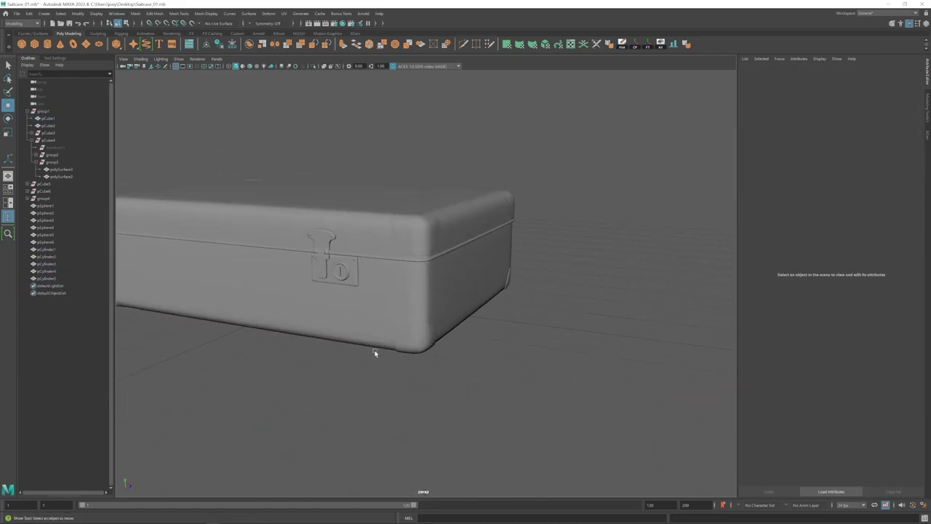
- Select the five cylinder studs and group them
{"action": "right_click_drag", "start_coordinate": [398, 354], "coordinate": [524, 397], "text": "alt"}
{"action": "left_click_drag", "start_coordinate": [491, 417], "coordinate": [368, 281], "text": "alt"}
{"action": "left_click", "coordinate": [52, 278], "text": "shift"}
{"action": "key", "text": "ctrl+g"}
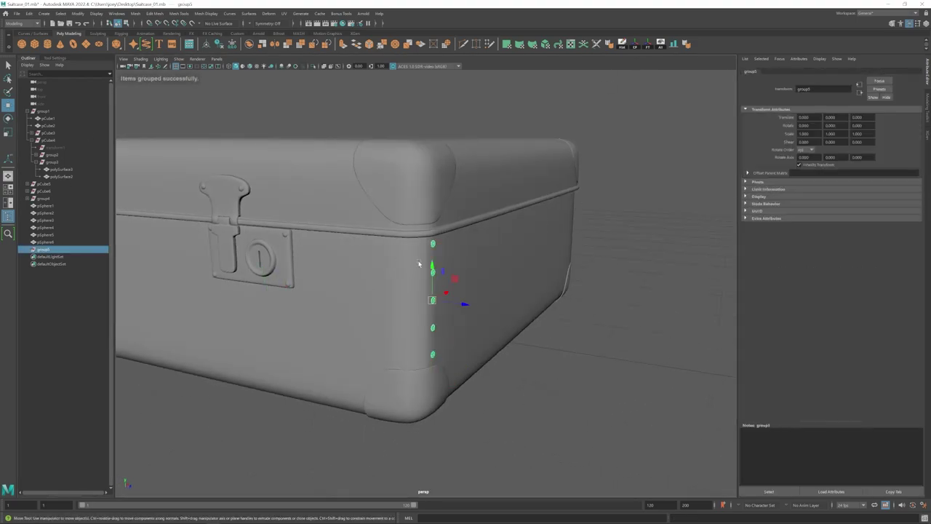
- Nudge the stud group sideways along the suitcase's short side
{"action": "right_click_drag", "start_coordinate": [420, 264], "coordinate": [466, 291], "text": "alt"}
{"action": "left_click_drag", "start_coordinate": [467, 301], "coordinate": [469, 302]}
{"action": "left_click_drag", "start_coordinate": [465, 324], "coordinate": [562, 363], "text": "alt"}
{"action": "right_click_drag", "start_coordinate": [562, 362], "coordinate": [504, 326], "text": "alt"}
{"action": "left_click", "coordinate": [504, 326]}
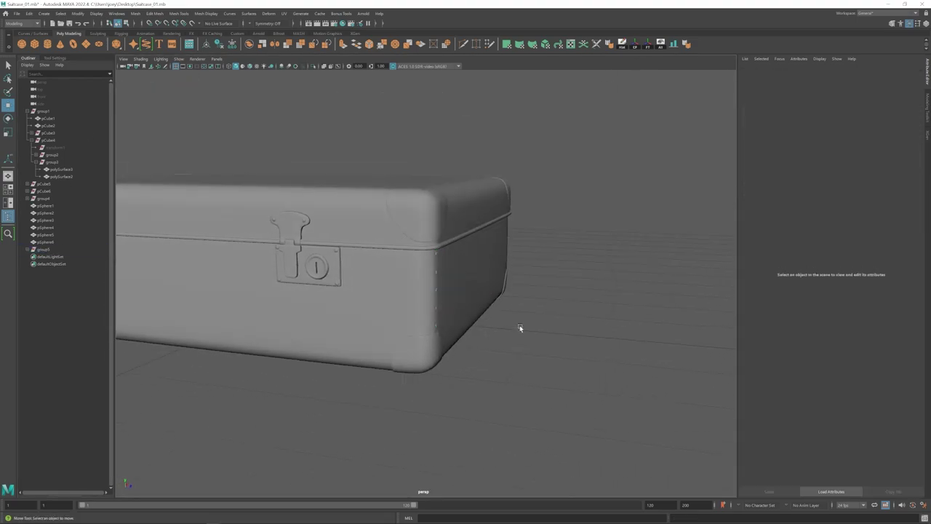
{"action": "left_click_drag", "start_coordinate": [519, 328], "coordinate": [356, 321], "text": "alt"}
- Duplicate the stud group and move the copy across the short side toward the opposite vertical corner
{"action": "left_click", "coordinate": [57, 164]}
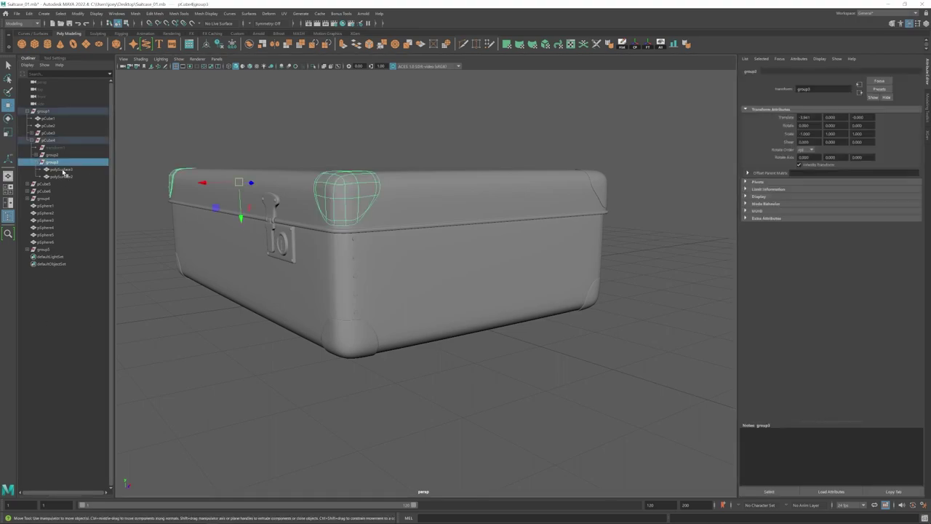
{"action": "left_click", "coordinate": [48, 251]}
{"action": "left_click_drag", "start_coordinate": [385, 266], "coordinate": [273, 320], "text": "alt"}
{"action": "key", "text": "ctrl+d"}
{"action": "left_click_drag", "start_coordinate": [282, 274], "coordinate": [658, 289]}
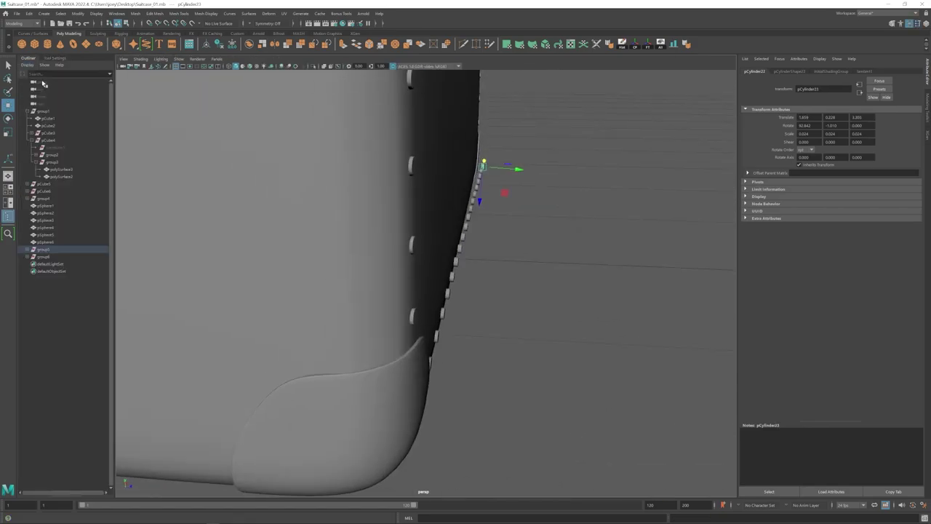
{"action": "left_click", "coordinate": [95, 97]}
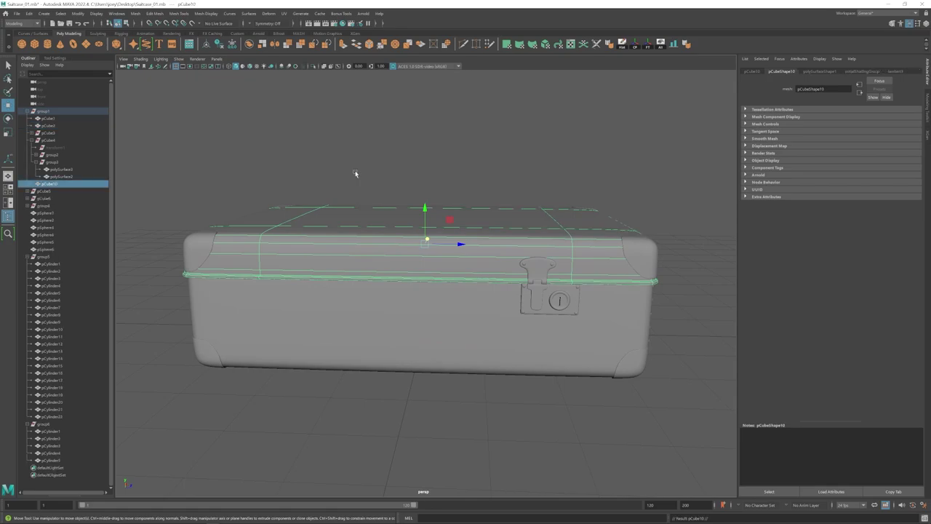
- Isolate the duplicated lid and insert two edge loops across it to frame a narrow central strip
{"action": "left_click", "coordinate": [314, 67]}
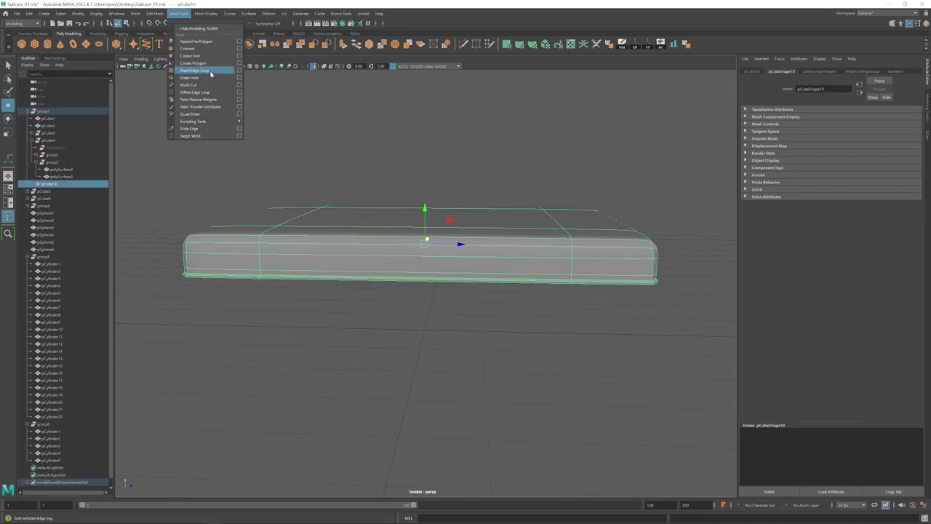
{"action": "left_click", "coordinate": [210, 71]}
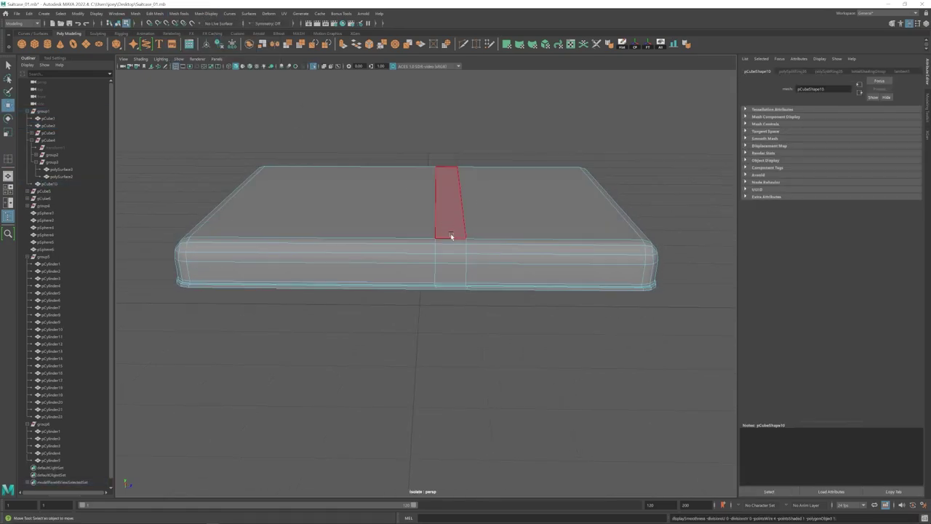
- Extract the front part of the central strip from the lid copy as a separate strap patch
{"action": "left_click", "coordinate": [180, 13]}
{"action": "left_click", "coordinate": [192, 226]}
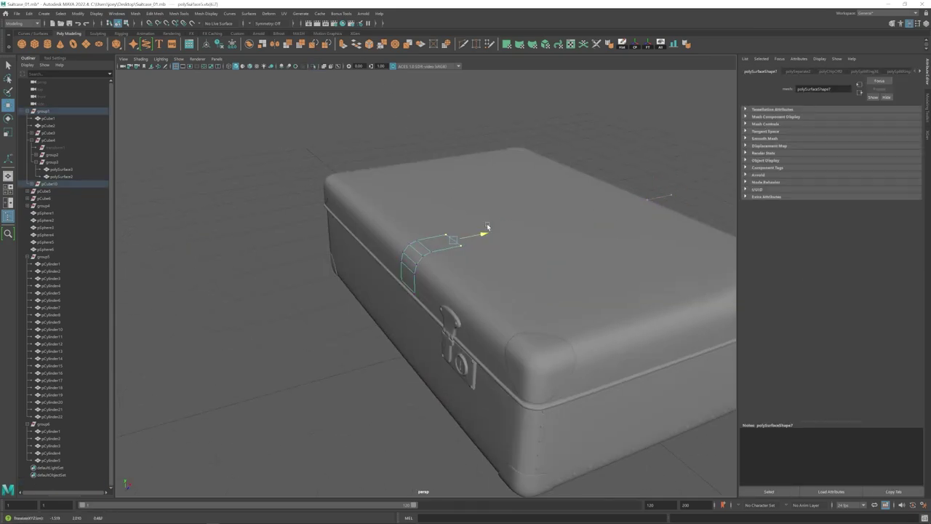
{"action": "left_click_drag", "start_coordinate": [487, 223], "coordinate": [464, 253], "text": "alt"}
- Extrude the pointed strap patch into a thin plate and adjust its thickness
{"action": "scroll", "coordinate": [463, 253], "scroll_direction": "up", "scroll_amount": 5}
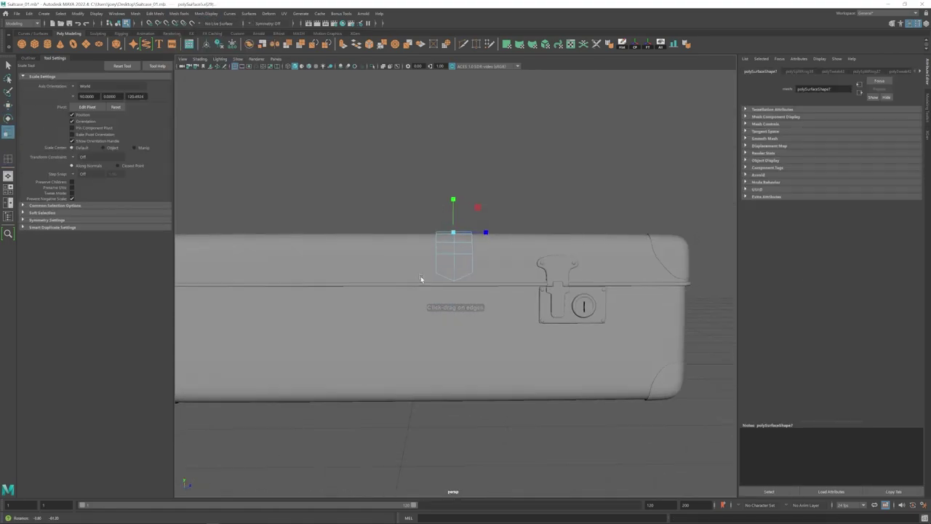
{"action": "left_click_drag", "start_coordinate": [420, 276], "coordinate": [476, 259], "text": "alt"}
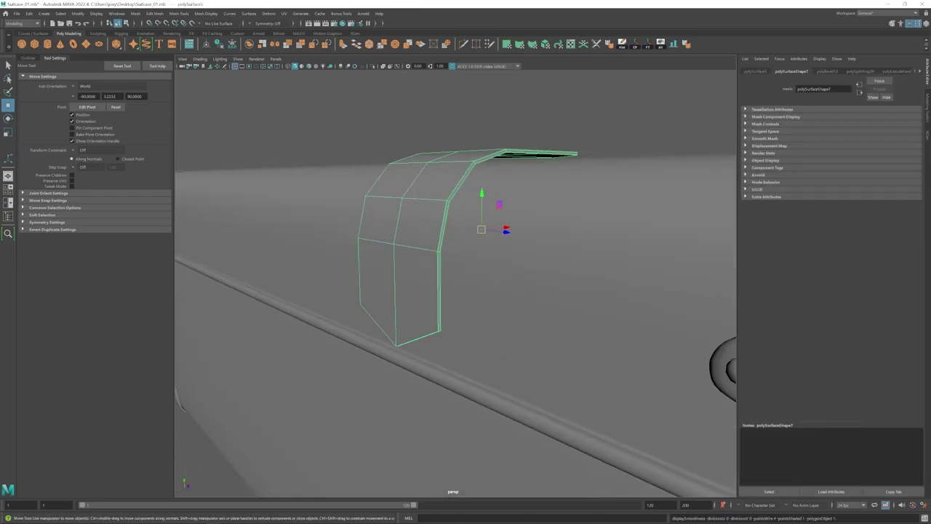
{"action": "left_click", "coordinate": [826, 157]}
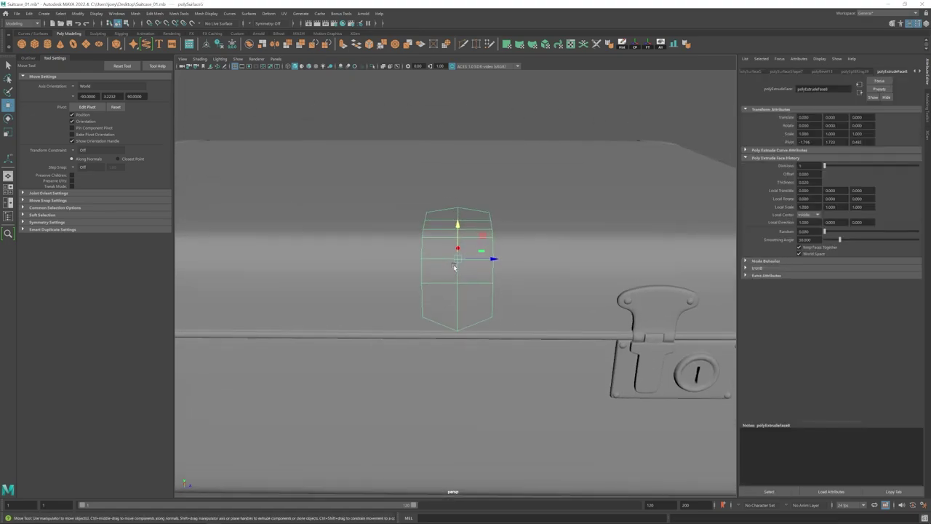
- Cut an opening in the strap patch by deleting its middle faces, and extrude the opening's border edges inward
{"action": "key", "text": "F11"}
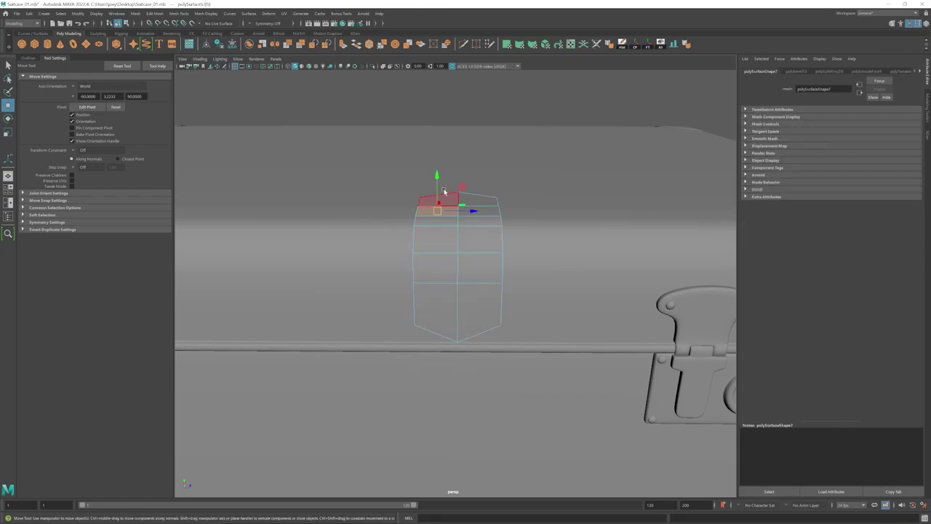
{"action": "left_click_drag", "start_coordinate": [446, 227], "coordinate": [479, 272], "text": "shift"}
{"action": "scroll", "coordinate": [482, 257], "scroll_direction": "up", "scroll_amount": 3}
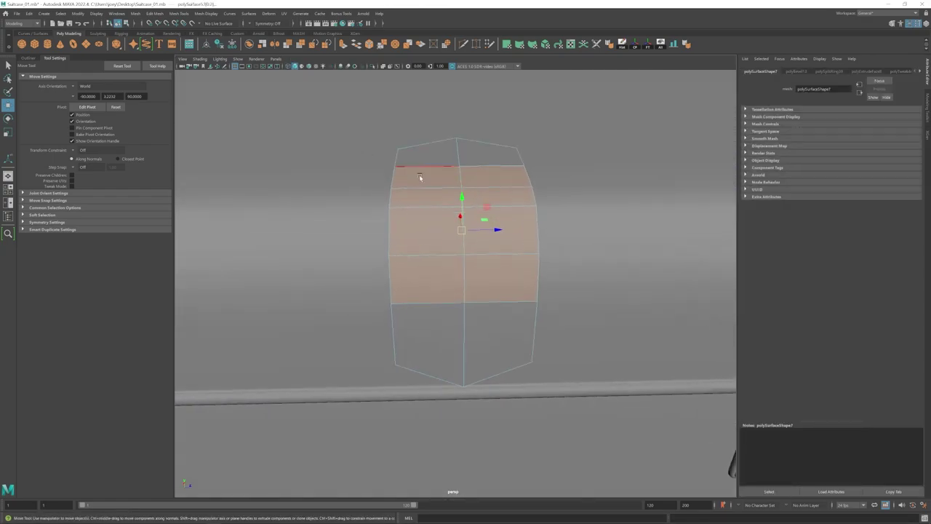
{"action": "key", "text": "ctrl+e"}
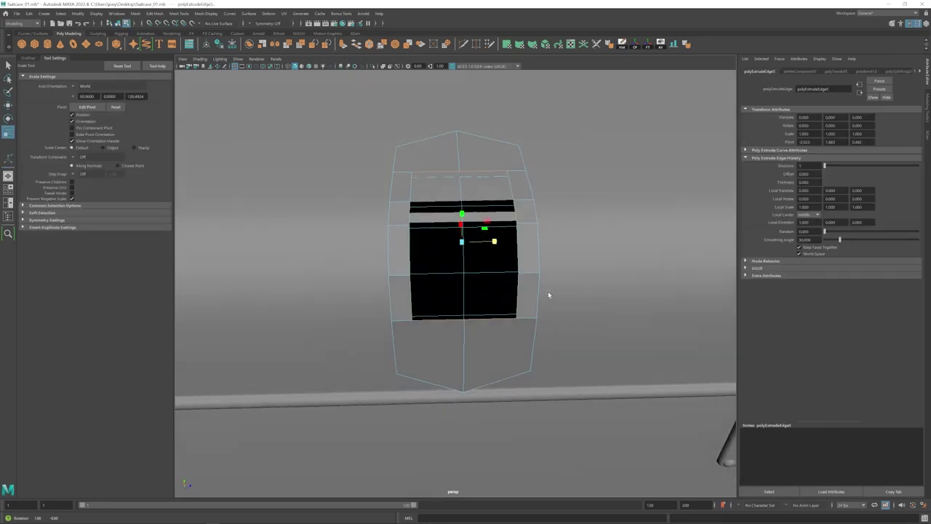
- Move the opening's lower border edges inward to form an even frame around it
{"action": "left_click_drag", "start_coordinate": [549, 294], "coordinate": [436, 320], "text": "alt"}
{"action": "left_click_drag", "start_coordinate": [318, 262], "coordinate": [478, 344]}
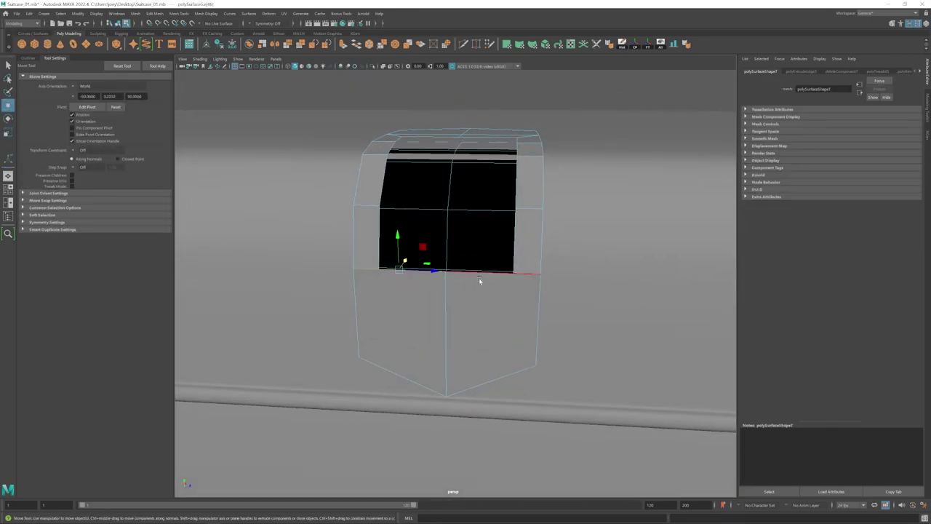
{"action": "left_click", "coordinate": [447, 296]}
{"action": "left_click_drag", "start_coordinate": [537, 320], "coordinate": [354, 252], "text": "alt"}
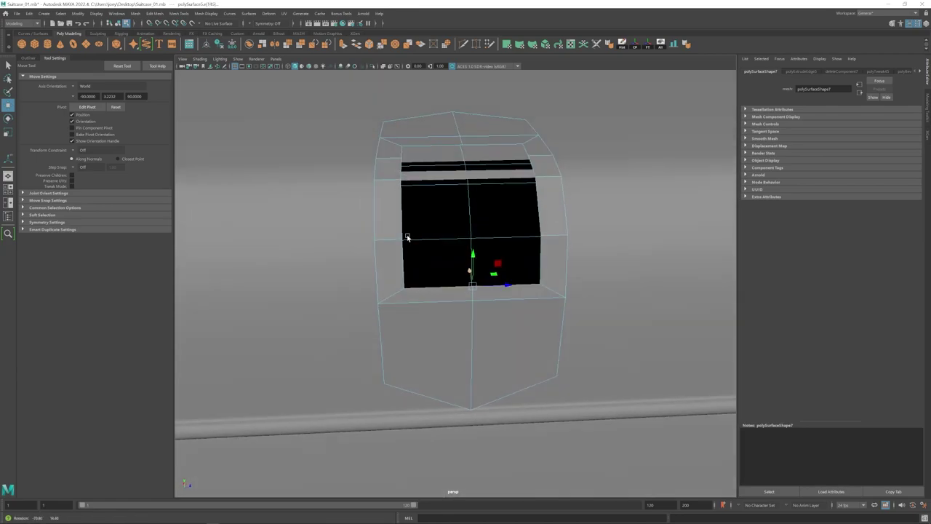
{"action": "scroll", "coordinate": [443, 272], "scroll_direction": "down", "scroll_amount": 2}
- Bridge the opposite border edges of the strap patch's opening into a raised central band and insert supporting edge loops along it
{"action": "key", "text": "r"}
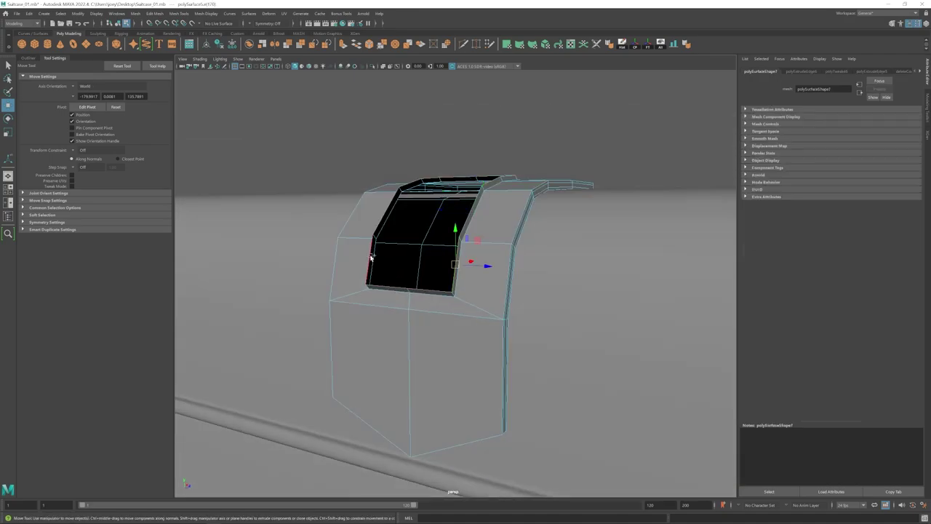
{"action": "left_click", "coordinate": [179, 13]}
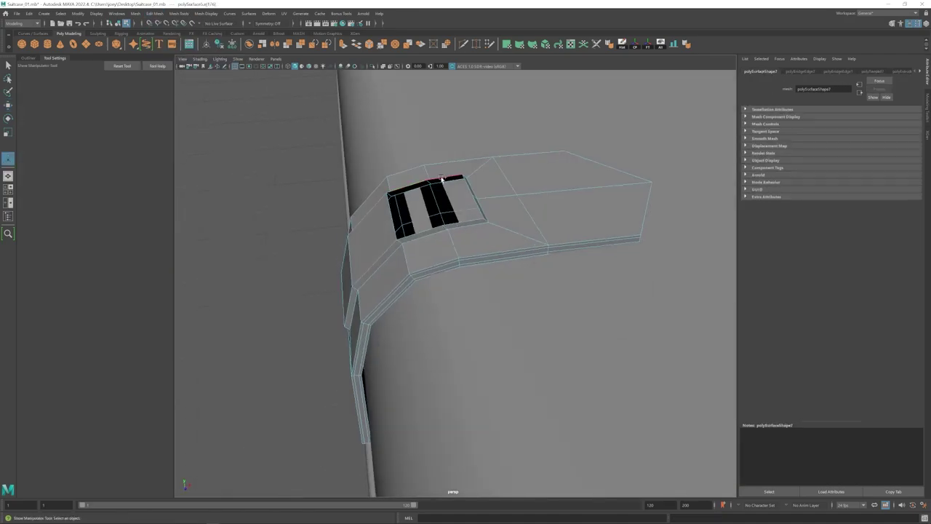
{"action": "left_click", "coordinate": [356, 44]}
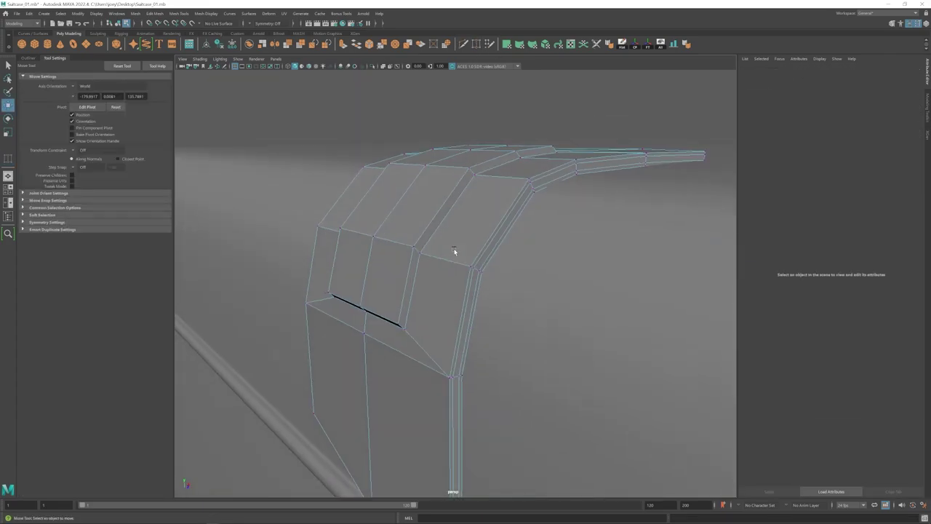
{"action": "left_click", "coordinate": [179, 13]}
{"action": "left_click", "coordinate": [196, 62]}
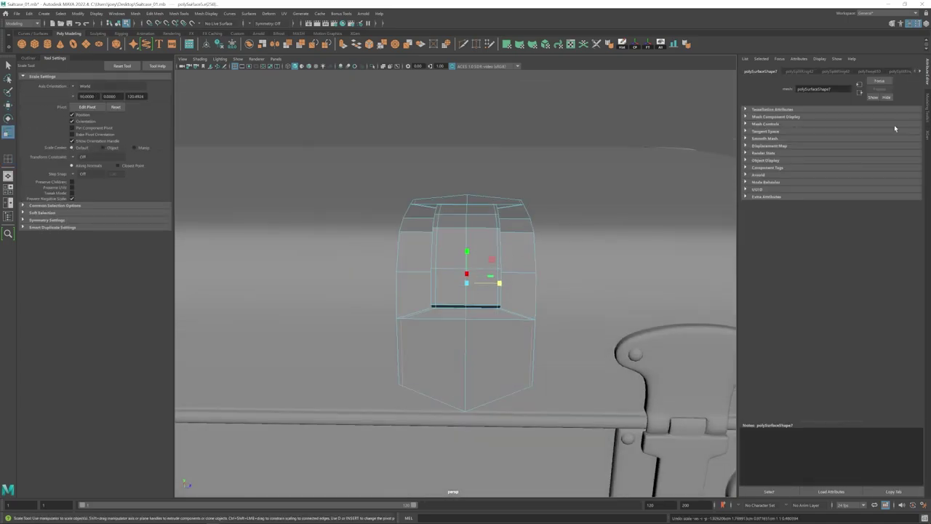
{"action": "left_click", "coordinate": [809, 178]}
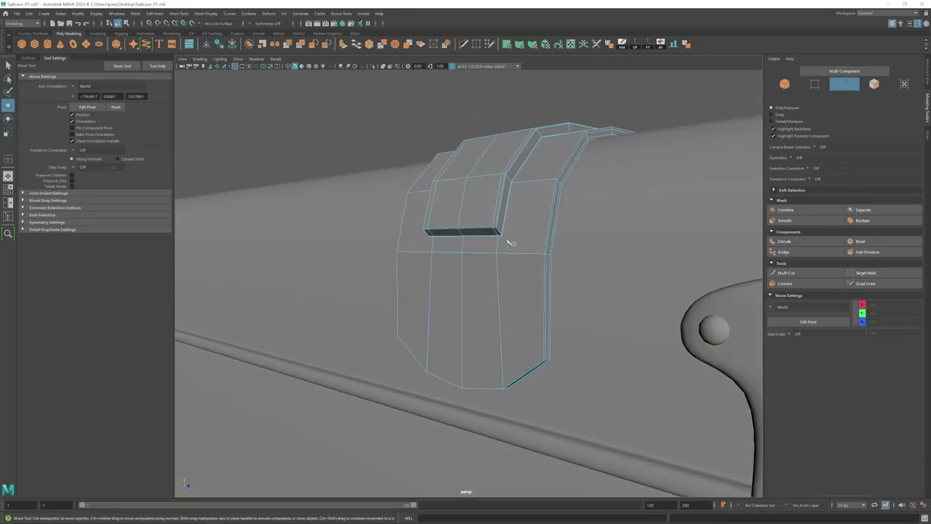
- Cut additional edges beside the raised band of the strap patch with Multi-Cut and display the patch smoothed
{"action": "right_click_drag", "start_coordinate": [505, 239], "coordinate": [554, 212], "text": "shift"}
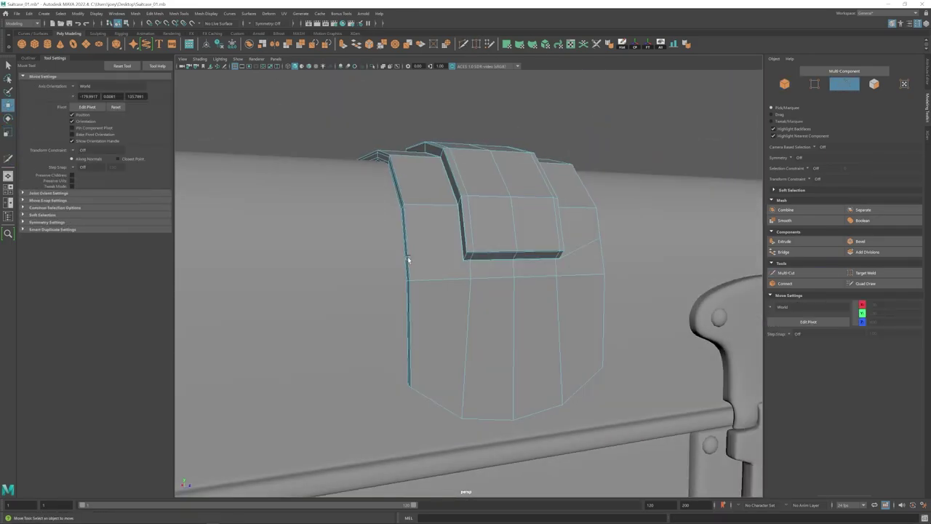
{"action": "key", "text": "3"}
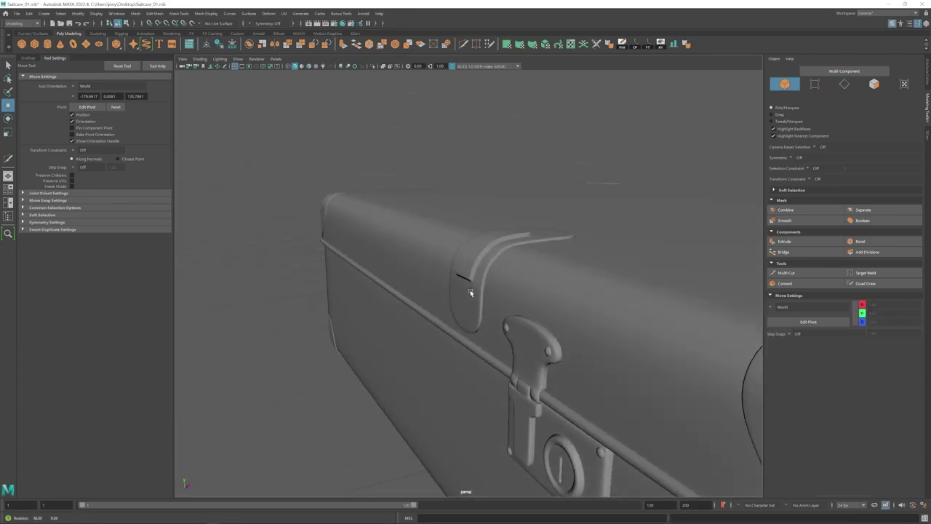
{"action": "left_click_drag", "start_coordinate": [454, 280], "coordinate": [472, 290], "text": "alt"}
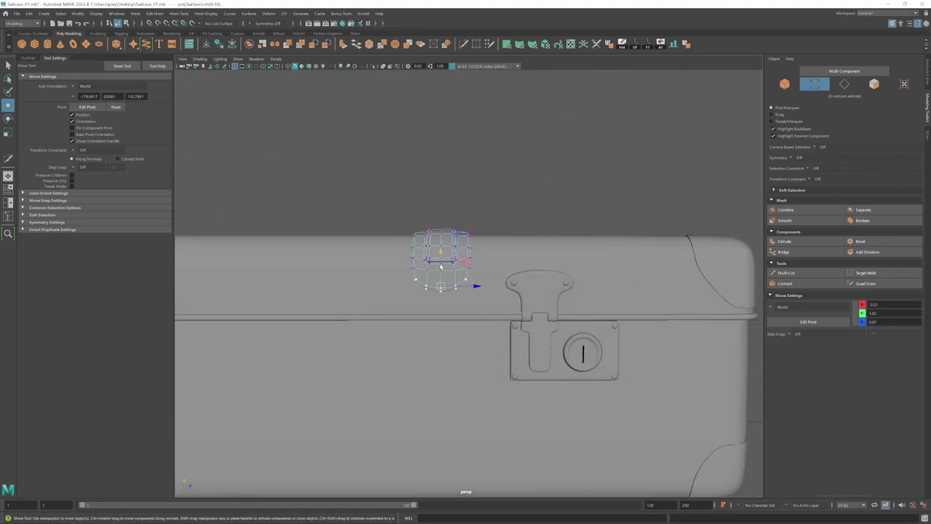
- Move the strap patch's lower tip vertices slightly down to lengthen its rounded end
{"action": "left_click_drag", "start_coordinate": [440, 267], "coordinate": [440, 270]}
{"action": "left_click_drag", "start_coordinate": [440, 270], "coordinate": [357, 272], "text": "alt"}
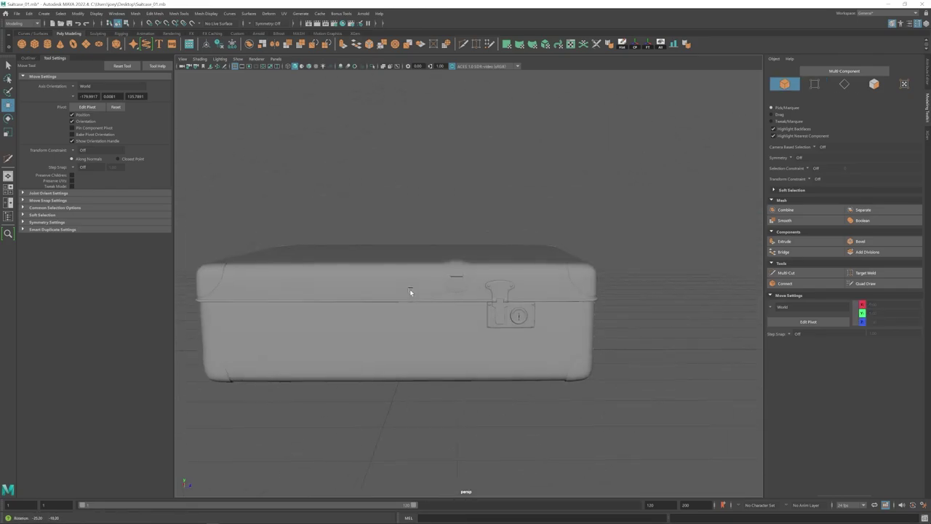
{"action": "left_click_drag", "start_coordinate": [528, 228], "coordinate": [487, 337]}
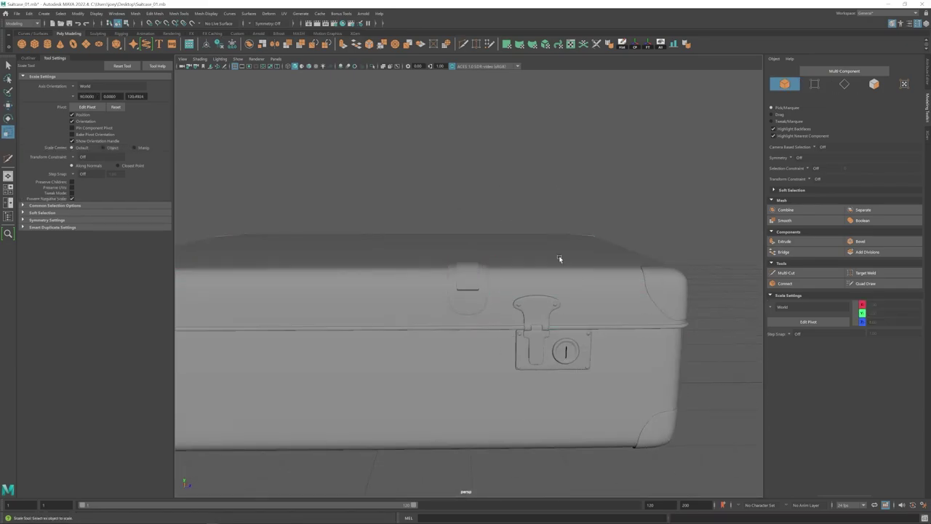
{"action": "right_click_drag", "start_coordinate": [558, 257], "coordinate": [500, 338], "text": "alt"}
{"action": "middle_click_drag", "start_coordinate": [499, 338], "coordinate": [493, 293], "text": "alt"}
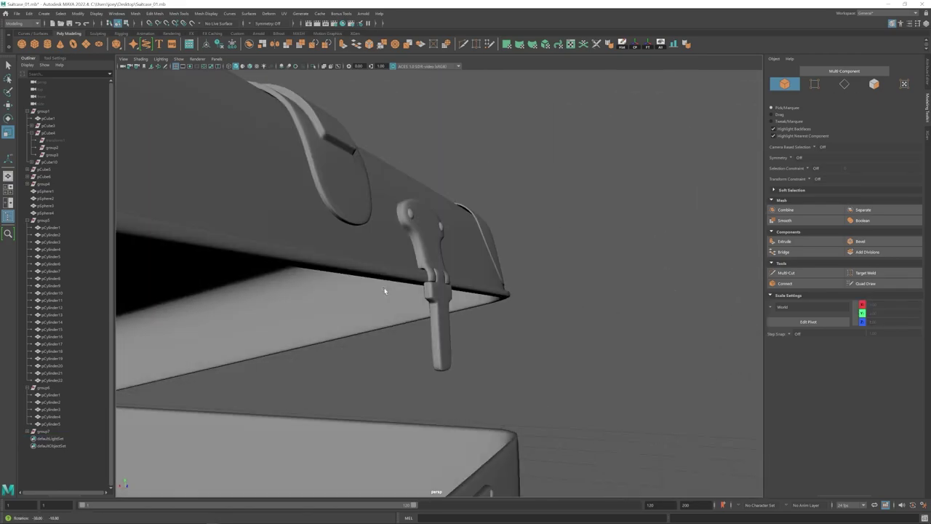
- Adjust the vertices of the latch's hinge end and lower arm so the two parts meet, and display the hinge smoothed
{"action": "left_click_drag", "start_coordinate": [295, 233], "coordinate": [488, 245]}
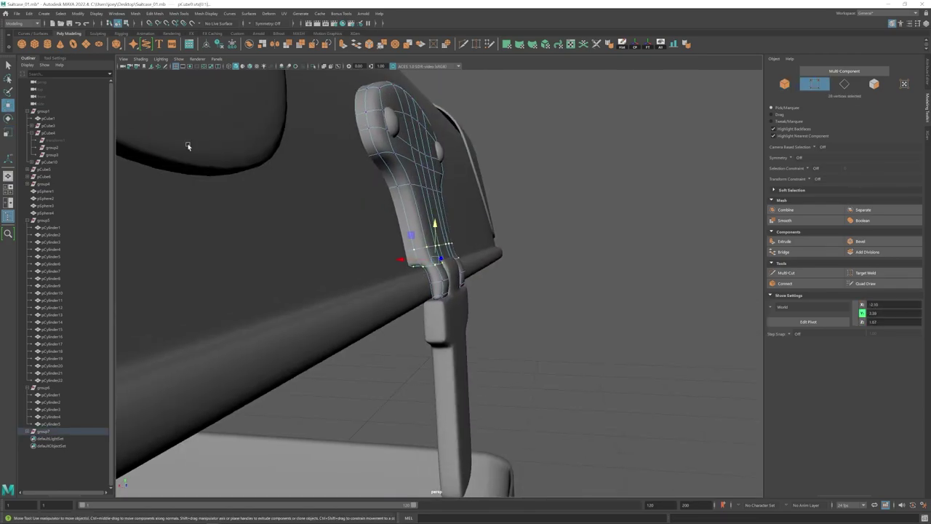
{"action": "key", "text": "w"}
{"action": "left_click", "coordinate": [466, 294]}
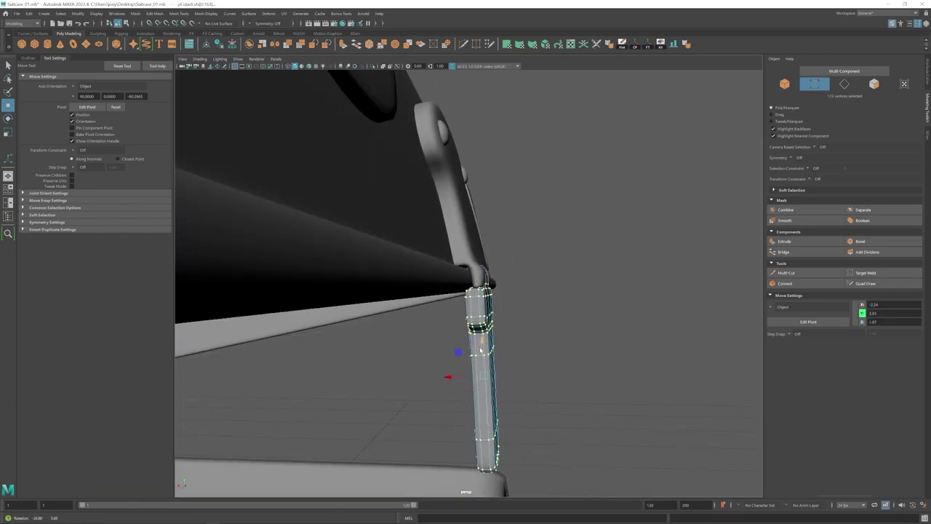
{"action": "key", "text": "F8"}
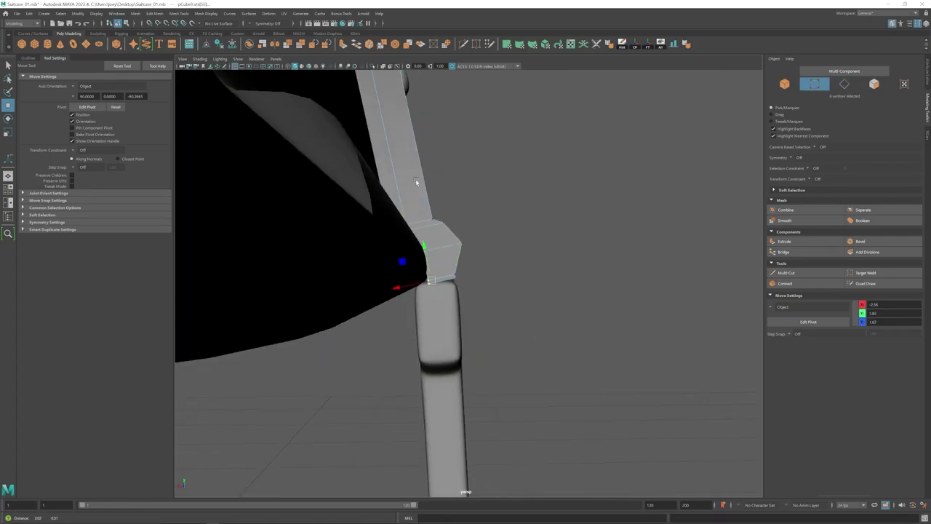
{"action": "key", "text": "3"}
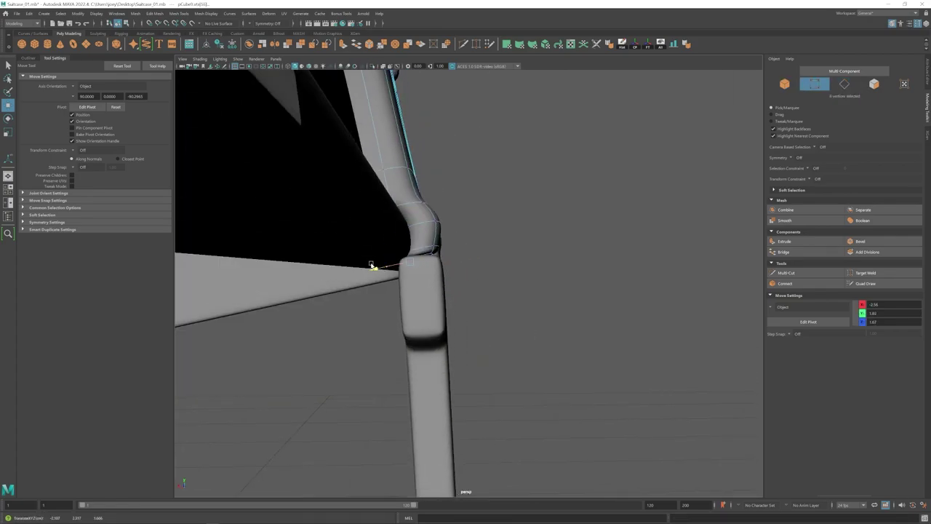
{"action": "left_click_drag", "start_coordinate": [371, 264], "coordinate": [451, 287], "text": "alt"}
- Add a cube at the front of the base beside the lock plate and flatten it into a thin upright plate
{"action": "right_click_drag", "start_coordinate": [648, 333], "coordinate": [360, 320], "text": "alt"}
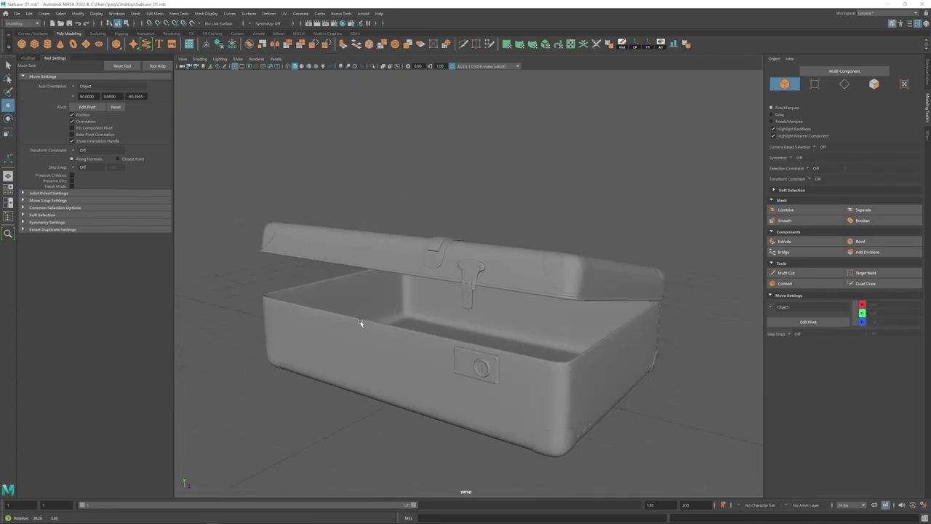
{"action": "left_click_drag", "start_coordinate": [360, 320], "coordinate": [447, 288], "text": "alt"}
{"action": "right_click_drag", "start_coordinate": [530, 303], "coordinate": [349, 271], "text": "alt"}
{"action": "left_click_drag", "start_coordinate": [349, 271], "coordinate": [412, 289], "text": "alt"}
{"action": "right_click_drag", "start_coordinate": [411, 288], "coordinate": [408, 324], "text": "alt"}
{"action": "middle_click_drag", "start_coordinate": [408, 324], "coordinate": [429, 272], "text": "alt"}
{"action": "left_click_drag", "start_coordinate": [429, 271], "coordinate": [342, 251], "text": "alt"}
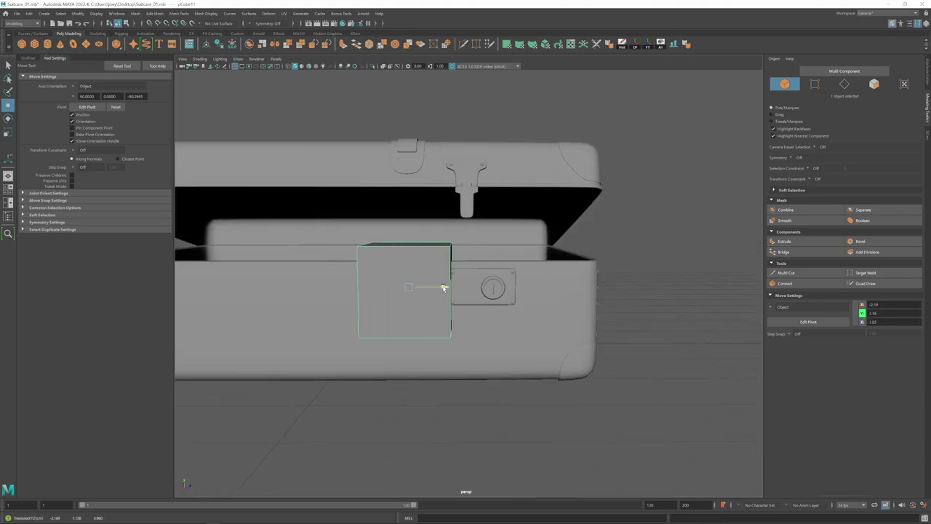
{"action": "key", "text": "r"}
{"action": "key", "text": "w"}
{"action": "mouse_move", "coordinate": [443, 286]}
{"action": "left_mouse_down"}
{"action": "mouse_move", "coordinate": [422, 287]}
{"action": "mouse_move", "coordinate": [538, 274]}
{"action": "mouse_move", "coordinate": [461, 281]}
{"action": "left_mouse_up"}
{"action": "key", "text": "r"}
{"action": "left_click_drag", "start_coordinate": [461, 281], "coordinate": [496, 292], "text": "alt"}
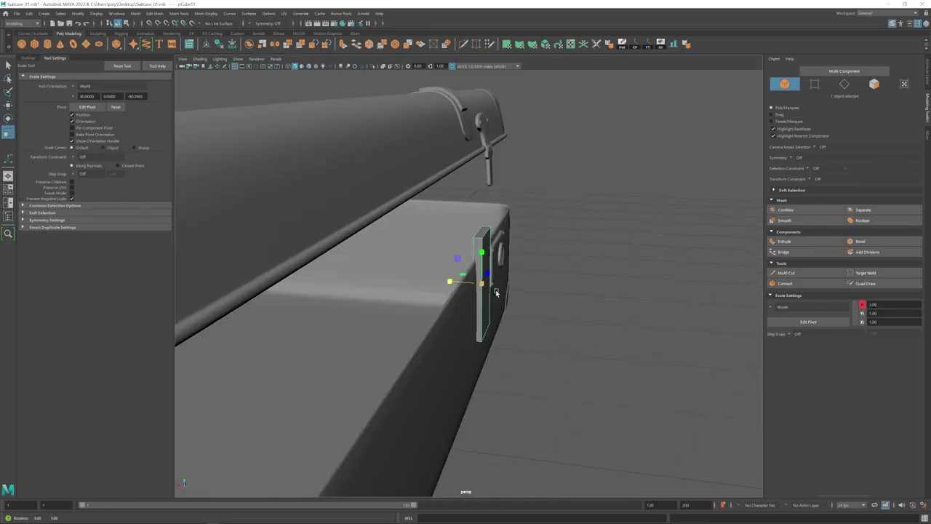
- Select all interior faces of the suitcase base, including the floor and corners, and scale them inward to thicken the walls
{"action": "left_click", "coordinate": [429, 305]}
{"action": "key", "text": "1"}
{"action": "left_click_drag", "start_coordinate": [411, 291], "coordinate": [459, 255], "text": "alt"}
{"action": "right_click_drag", "start_coordinate": [459, 255], "coordinate": [463, 291]}
{"action": "left_click", "coordinate": [499, 262]}
{"action": "double_click", "coordinate": [477, 277], "text": "shift"}
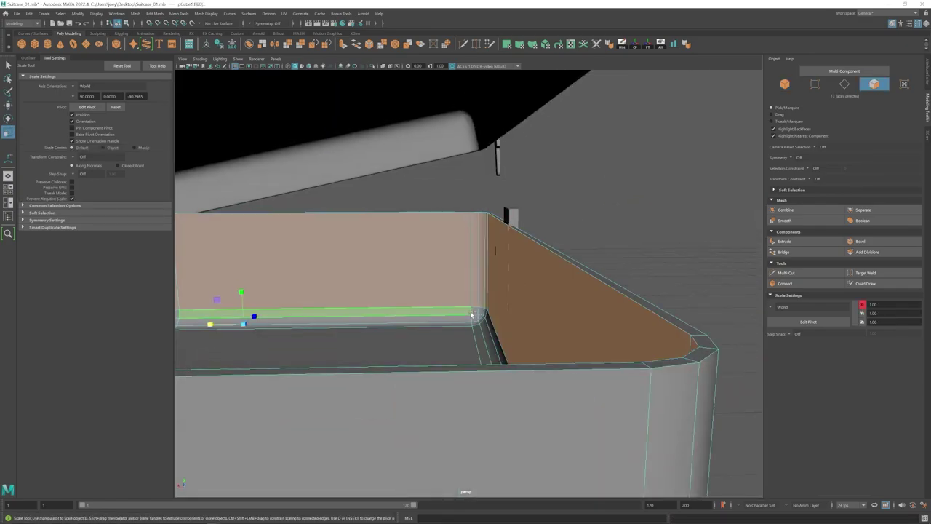
{"action": "left_click_drag", "start_coordinate": [455, 327], "coordinate": [363, 280], "text": "alt"}
{"action": "double_click", "coordinate": [381, 195], "text": "shift"}
{"action": "left_click_drag", "start_coordinate": [380, 196], "coordinate": [466, 192], "text": "alt"}
{"action": "left_click", "coordinate": [565, 212], "text": "shift"}
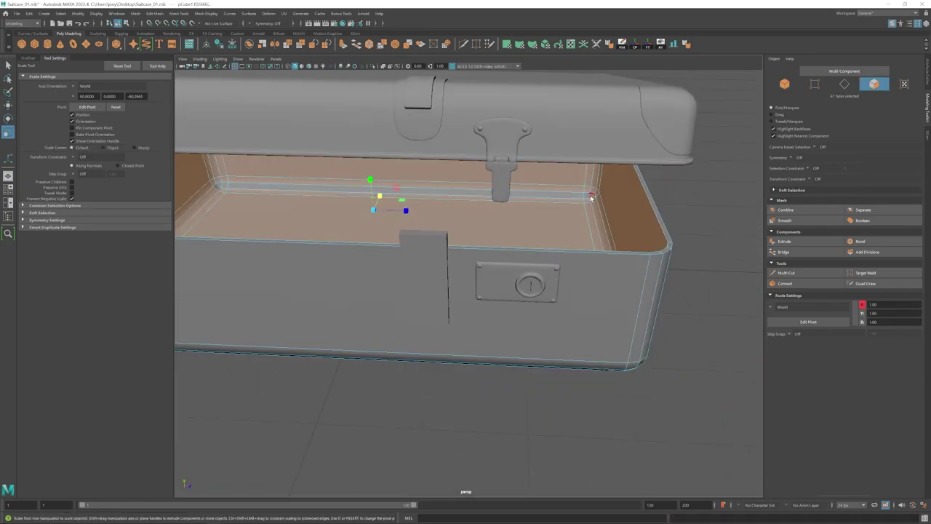
{"action": "left_click", "coordinate": [224, 188], "text": "shift"}
{"action": "left_click_drag", "start_coordinate": [553, 222], "coordinate": [451, 213], "text": "alt"}
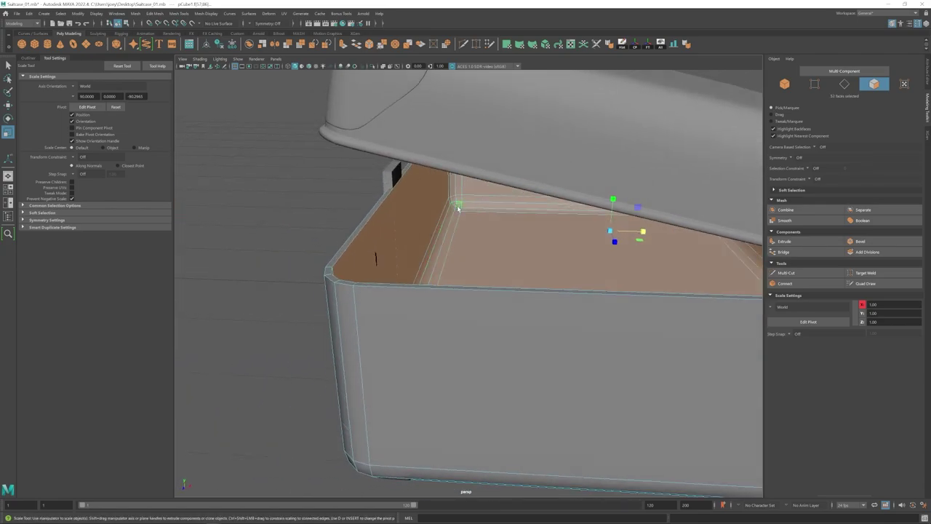
{"action": "left_click", "coordinate": [458, 208], "text": "shift"}
{"action": "left_click_drag", "start_coordinate": [291, 211], "coordinate": [520, 218], "text": "alt"}
{"action": "left_click", "coordinate": [511, 262], "text": "shift"}
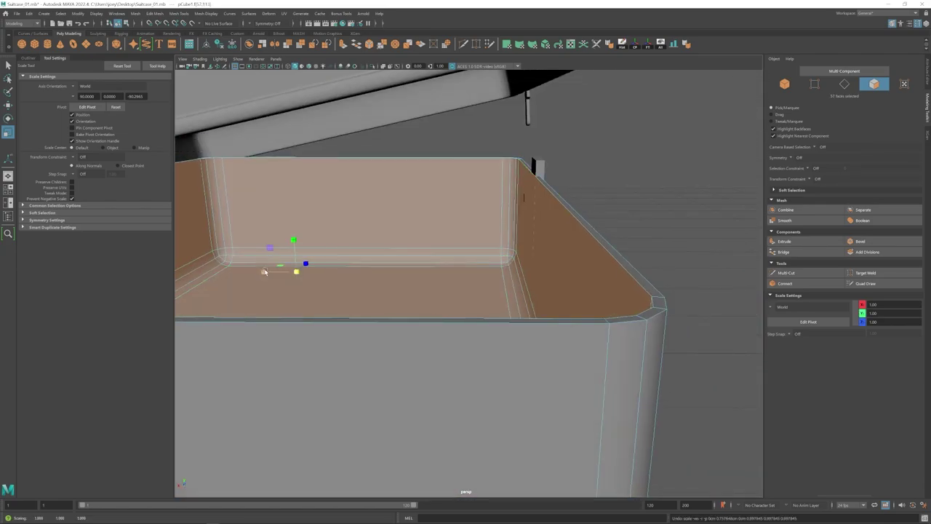
{"action": "left_click_drag", "start_coordinate": [264, 271], "coordinate": [267, 271]}
{"action": "left_click_drag", "start_coordinate": [374, 263], "coordinate": [273, 258], "text": "alt"}
{"action": "left_click_drag", "start_coordinate": [447, 208], "coordinate": [446, 208]}
{"action": "left_click_drag", "start_coordinate": [393, 229], "coordinate": [498, 223], "text": "alt"}
- Insert an edge loop around the base's rim and extrude the inner rim faces upward into a raised lip
{"action": "left_click", "coordinate": [179, 13]}
{"action": "left_click", "coordinate": [192, 68]}
{"action": "left_click", "coordinate": [520, 203]}
{"action": "key", "text": "w"}
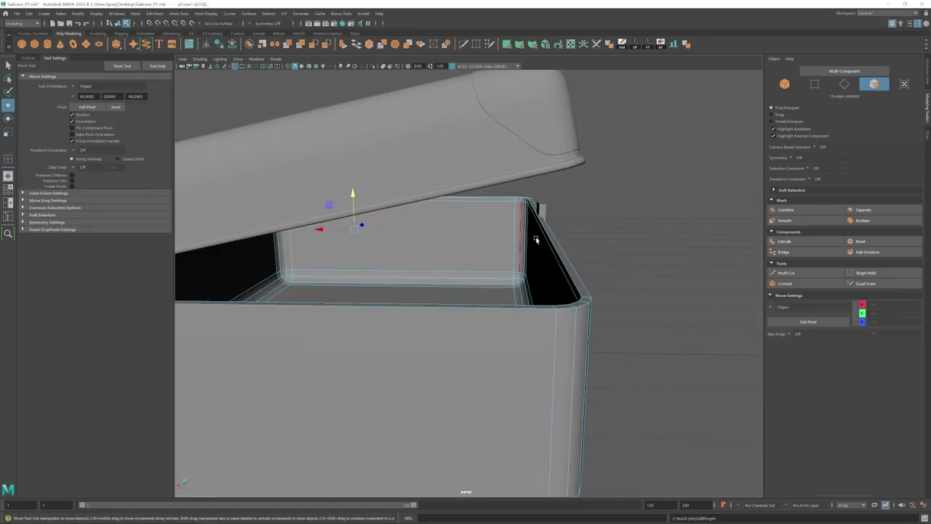
{"action": "key", "text": "ctrl+e"}
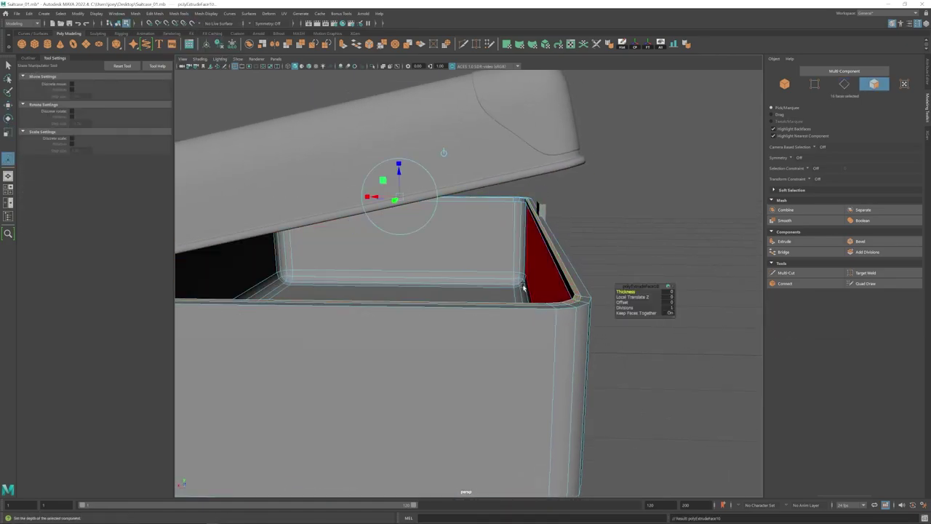
{"action": "key", "text": "w"}
{"action": "left_click_drag", "start_coordinate": [351, 192], "coordinate": [350, 186]}
{"action": "left_click_drag", "start_coordinate": [560, 261], "coordinate": [484, 302], "text": "alt"}
{"action": "key", "text": "F8"}
{"action": "left_click", "coordinate": [553, 386]}
- Select the base's upper rim vertices across its full length in the wireframe side view
{"action": "right_click_drag", "start_coordinate": [485, 303], "coordinate": [420, 311], "text": "alt"}
{"action": "left_click_drag", "start_coordinate": [420, 312], "coordinate": [361, 290], "text": "alt"}
{"action": "left_click", "coordinate": [434, 312]}
{"action": "key", "text": "space"}
{"action": "middle_click_drag", "start_coordinate": [360, 290], "coordinate": [371, 311], "text": "alt"}
{"action": "key", "text": "4"}
{"action": "key", "text": "F9"}
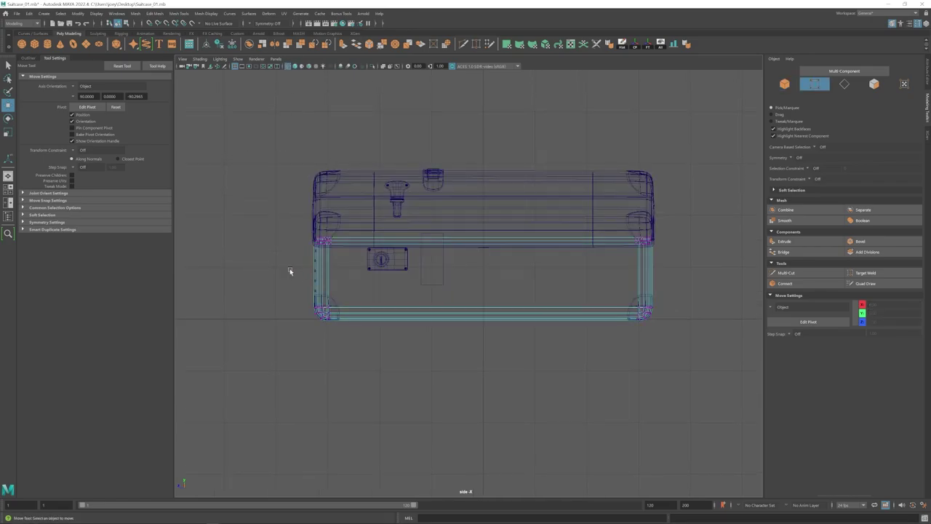
{"action": "left_click_drag", "start_coordinate": [289, 270], "coordinate": [707, 238]}
{"action": "key", "text": "space"}
{"action": "key", "text": "space"}
{"action": "left_click_drag", "start_coordinate": [509, 182], "coordinate": [589, 196], "text": "alt"}
{"action": "left_click", "coordinate": [451, 257]}
{"action": "scroll", "coordinate": [466, 255], "scroll_direction": "down", "scroll_amount": 4}
{"action": "key", "text": "F8"}
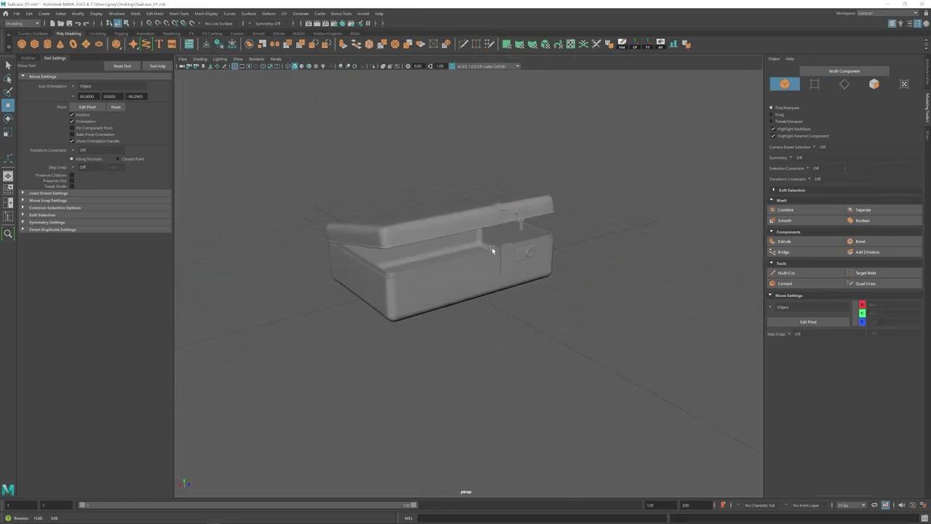
- Insert supporting edge loops around the foot of the base's lip
{"action": "scroll", "coordinate": [493, 251], "scroll_direction": "up", "scroll_amount": 3}
{"action": "left_click_drag", "start_coordinate": [492, 251], "coordinate": [463, 303], "text": "alt"}
{"action": "left_click", "coordinate": [410, 310]}
{"action": "key", "text": "3"}
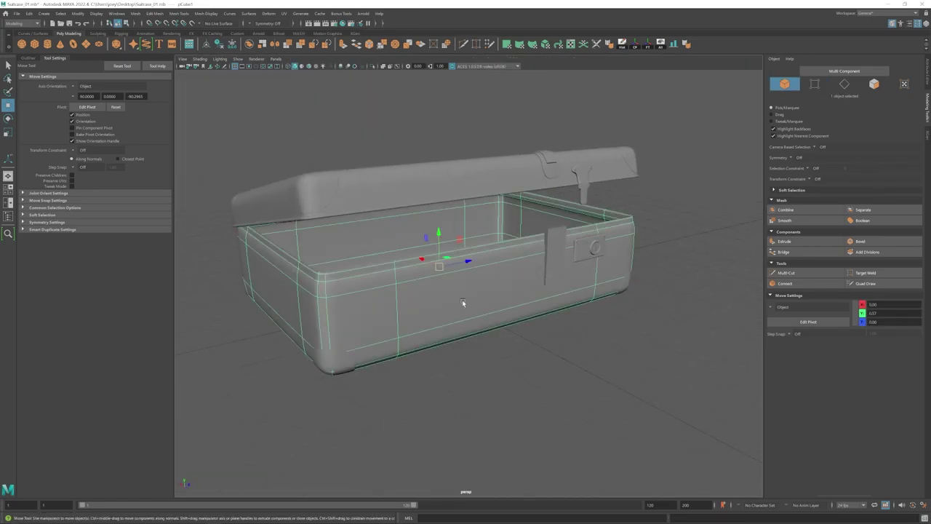
{"action": "key", "text": "1"}
{"action": "scroll", "coordinate": [463, 303], "scroll_direction": "up", "scroll_amount": 4}
{"action": "left_click", "coordinate": [179, 13]}
{"action": "left_click", "coordinate": [204, 71]}
{"action": "left_click", "coordinate": [252, 272]}
{"action": "left_click_drag", "start_coordinate": [252, 272], "coordinate": [331, 277], "text": "alt"}
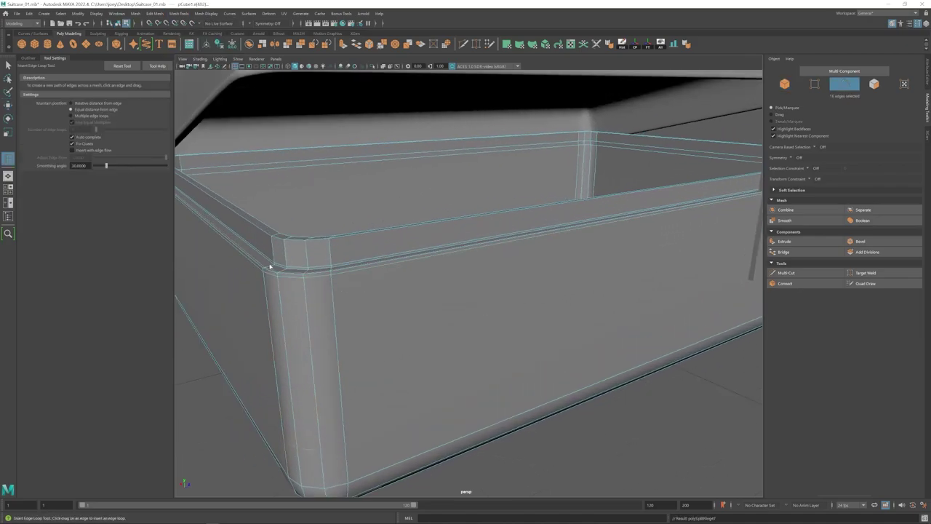
- Insert supporting edge loops along the upper edge of the base's lip and check the smoothed base
{"action": "left_click_drag", "start_coordinate": [280, 236], "coordinate": [337, 167], "text": "alt"}
{"action": "left_click", "coordinate": [280, 141]}
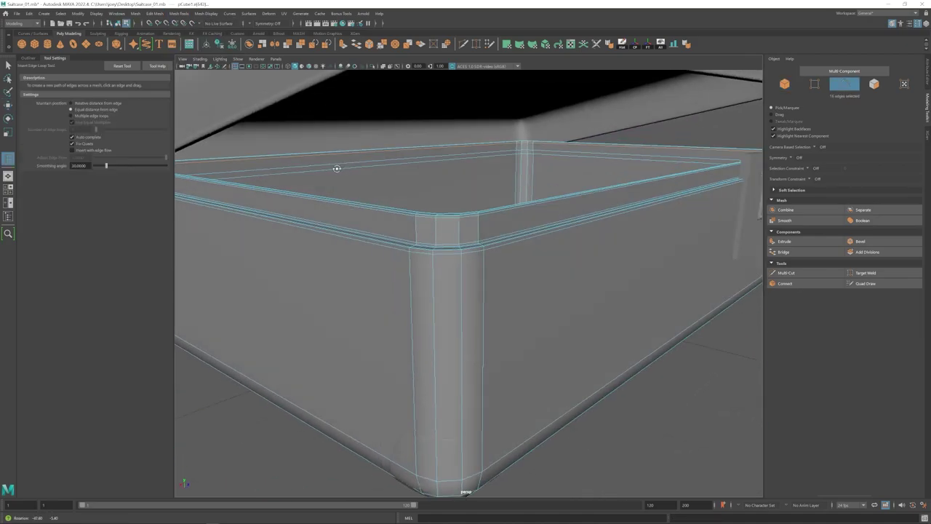
{"action": "scroll", "coordinate": [540, 248], "scroll_direction": "down", "scroll_amount": 5}
{"action": "key", "text": "F8"}
{"action": "left_click", "coordinate": [540, 315]}
{"action": "left_click_drag", "start_coordinate": [541, 247], "coordinate": [487, 297], "text": "alt"}
{"action": "key", "text": "w"}
{"action": "scroll", "coordinate": [487, 296], "scroll_direction": "up", "scroll_amount": 5}
{"action": "left_click", "coordinate": [486, 297]}
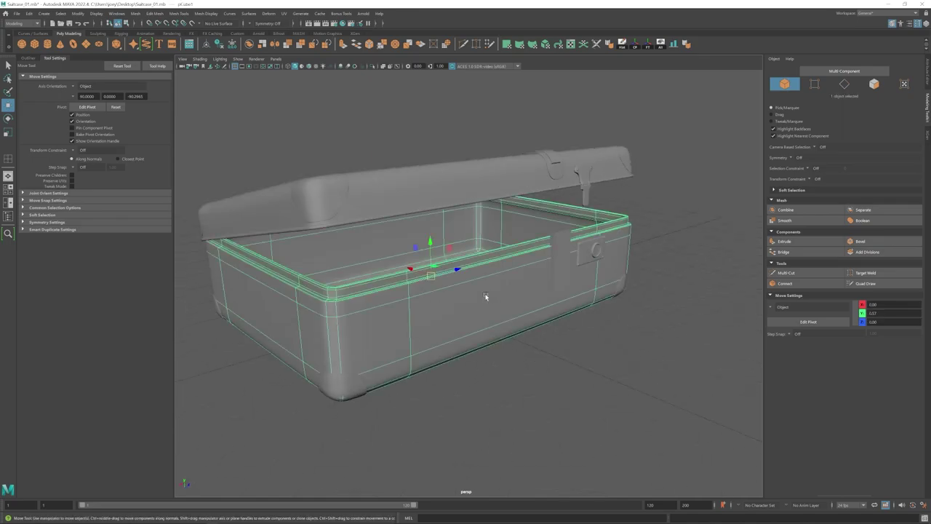
{"action": "scroll", "coordinate": [502, 309], "scroll_direction": "down", "scroll_amount": 5}
{"action": "left_click", "coordinate": [517, 327]}
- Lower the front plate's upper vertices so that it ends just below the base's rim
{"action": "left_click_drag", "start_coordinate": [517, 327], "coordinate": [452, 291], "text": "alt"}
{"action": "left_click", "coordinate": [448, 278]}
{"action": "scroll", "coordinate": [480, 293], "scroll_direction": "up", "scroll_amount": 5}
{"action": "key", "text": "F9"}
{"action": "left_click_drag", "start_coordinate": [404, 211], "coordinate": [522, 258]}
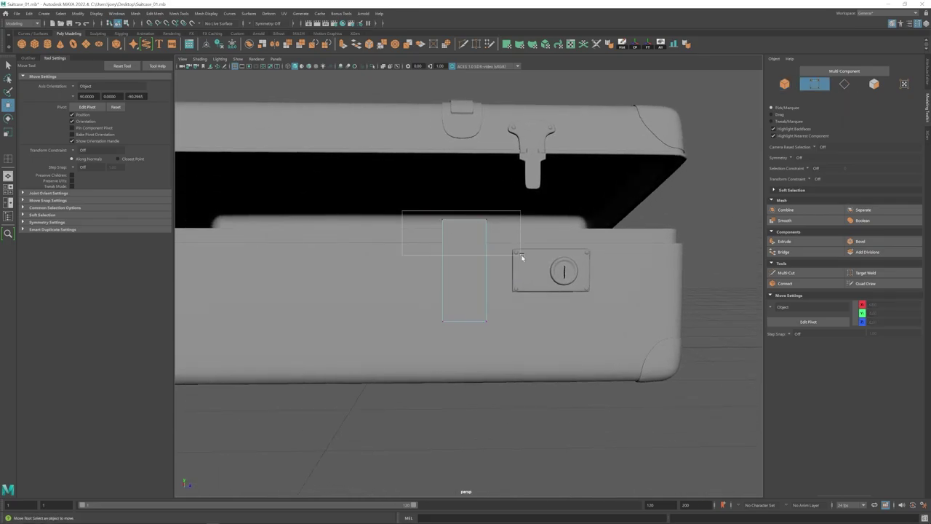
{"action": "left_click_drag", "start_coordinate": [465, 195], "coordinate": [465, 220]}
{"action": "left_click_drag", "start_coordinate": [465, 220], "coordinate": [370, 272], "text": "alt"}
{"action": "scroll", "coordinate": [477, 270], "scroll_direction": "down", "scroll_amount": 4}
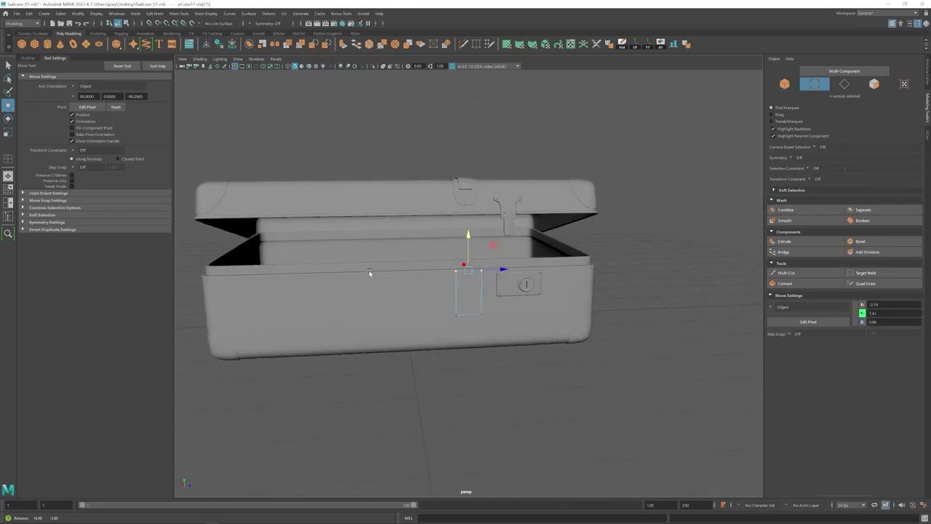
- Insert a horizontal edge loop across the middle of the front plate and scale it wider to give a hexagonal outline
{"action": "scroll", "coordinate": [496, 300], "scroll_direction": "up", "scroll_amount": 4}
{"action": "left_click_drag", "start_coordinate": [480, 295], "coordinate": [415, 281], "text": "alt"}
{"action": "scroll", "coordinate": [459, 272], "scroll_direction": "up", "scroll_amount": 2}
{"action": "left_click", "coordinate": [182, 15]}
{"action": "left_click", "coordinate": [195, 70]}
{"action": "key", "text": "r"}
{"action": "key", "text": "w"}
{"action": "right_click_drag", "start_coordinate": [414, 280], "coordinate": [468, 251]}
{"action": "left_click", "coordinate": [507, 283]}
- Add a small cube, scale it down to a narrow block and position it on the hexagonal plate
{"action": "left_click_drag", "start_coordinate": [507, 285], "coordinate": [504, 304], "text": "alt"}
{"action": "scroll", "coordinate": [504, 304], "scroll_direction": "up", "scroll_amount": 1}
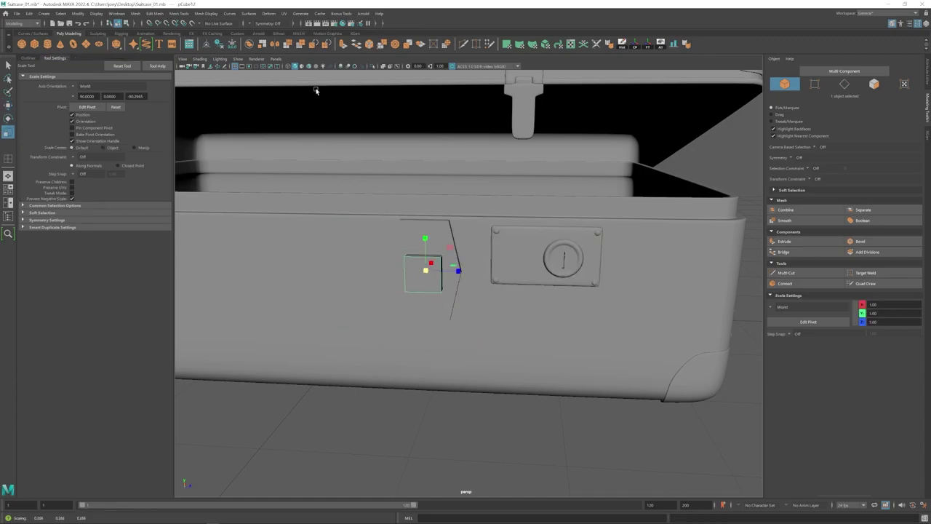
{"action": "left_click", "coordinate": [308, 67]}
{"action": "left_click_drag", "start_coordinate": [458, 270], "coordinate": [450, 271]}
{"action": "key", "text": "w"}
{"action": "mouse_move", "coordinate": [452, 275]}
{"action": "left_mouse_down", "text": "alt"}
{"action": "mouse_move", "coordinate": [490, 298]}
{"action": "mouse_move", "coordinate": [480, 309]}
{"action": "left_mouse_up", "text": "alt"}
{"action": "left_click_drag", "start_coordinate": [450, 274], "coordinate": [457, 283]}
- Move the small block's upper vertices upward to make it taller than wide
{"action": "right_click_drag", "start_coordinate": [461, 284], "coordinate": [420, 284]}
{"action": "left_click_drag", "start_coordinate": [433, 249], "coordinate": [504, 274]}
{"action": "left_click_drag", "start_coordinate": [469, 248], "coordinate": [523, 268], "text": "alt"}
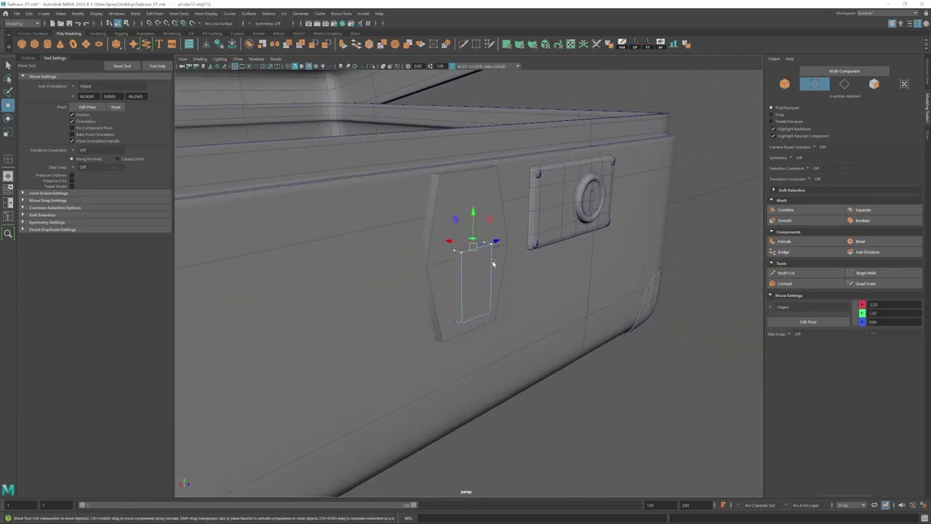
- Scale the small block thinner and insert an edge loop into it
{"action": "right_click_drag", "start_coordinate": [495, 263], "coordinate": [535, 237]}
{"action": "left_click_drag", "start_coordinate": [480, 263], "coordinate": [502, 275], "text": "alt"}
{"action": "key", "text": "r"}
{"action": "mouse_move", "coordinate": [453, 283]}
{"action": "left_mouse_down"}
{"action": "mouse_move", "coordinate": [479, 290]}
{"action": "mouse_move", "coordinate": [457, 278]}
{"action": "left_mouse_up"}
{"action": "key", "text": "w"}
{"action": "left_click", "coordinate": [197, 70]}
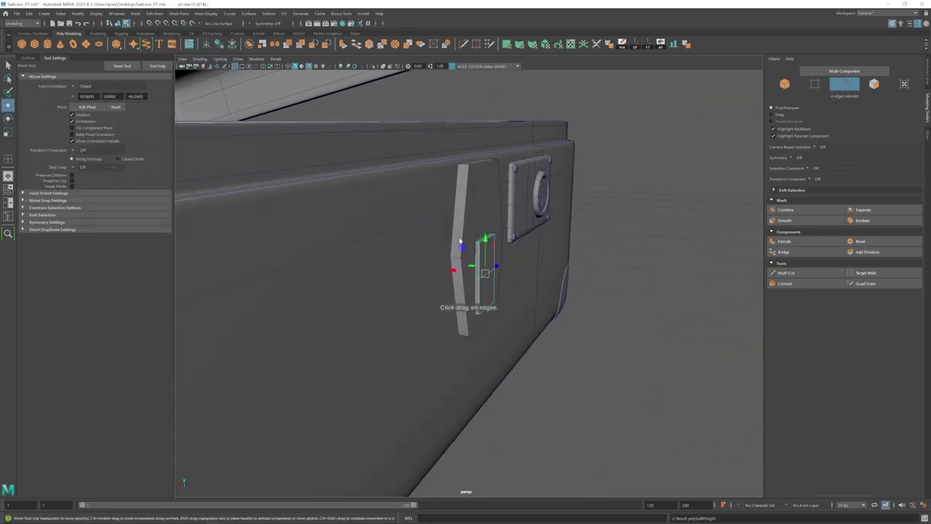
- Add a small cylinder over the hexagonal plate, scale it down and place a perpendicular copy beside it
{"action": "left_click_drag", "start_coordinate": [470, 240], "coordinate": [429, 246], "text": "alt"}
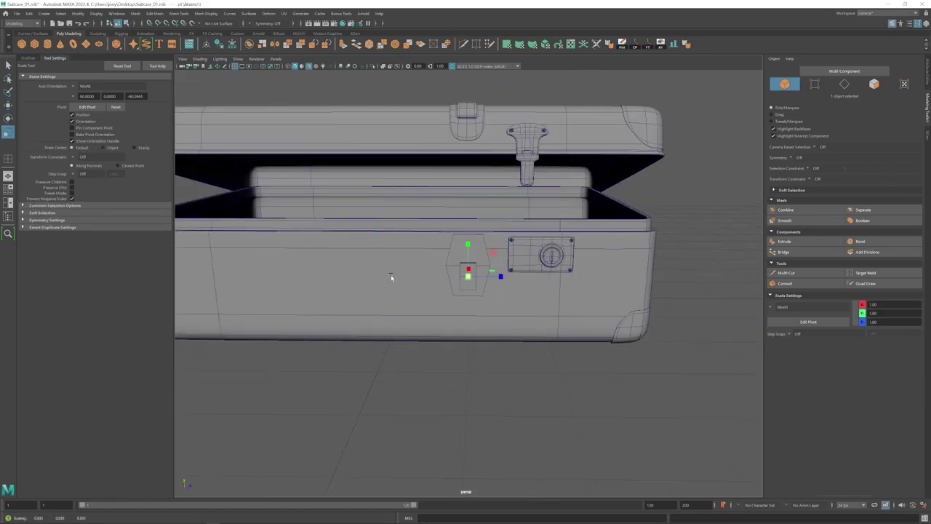
{"action": "left_click_drag", "start_coordinate": [391, 274], "coordinate": [467, 243], "text": "alt"}
{"action": "key", "text": "e"}
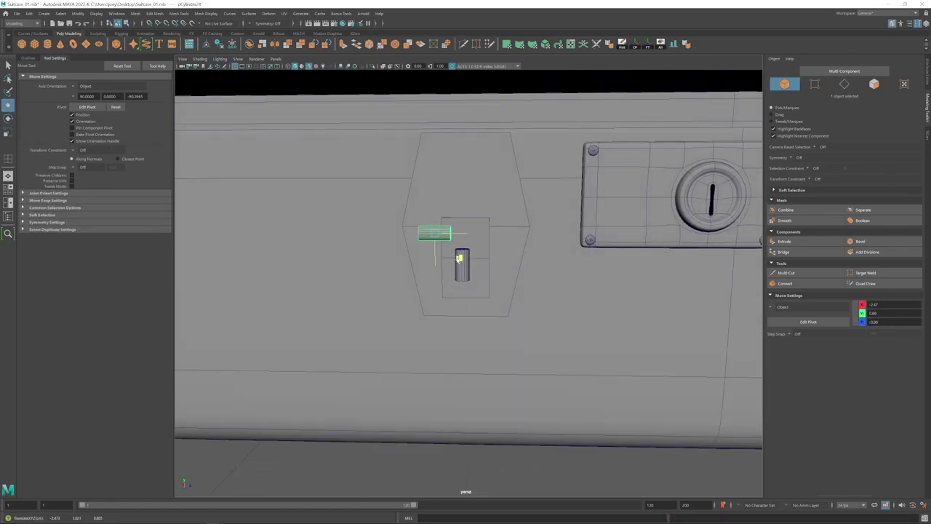
{"action": "key", "text": "r"}
- Remove the adjoining end caps of the two cylinders and bridge the openings with a curved Blend corner
{"action": "right_click_drag", "start_coordinate": [263, 320], "coordinate": [262, 434]}
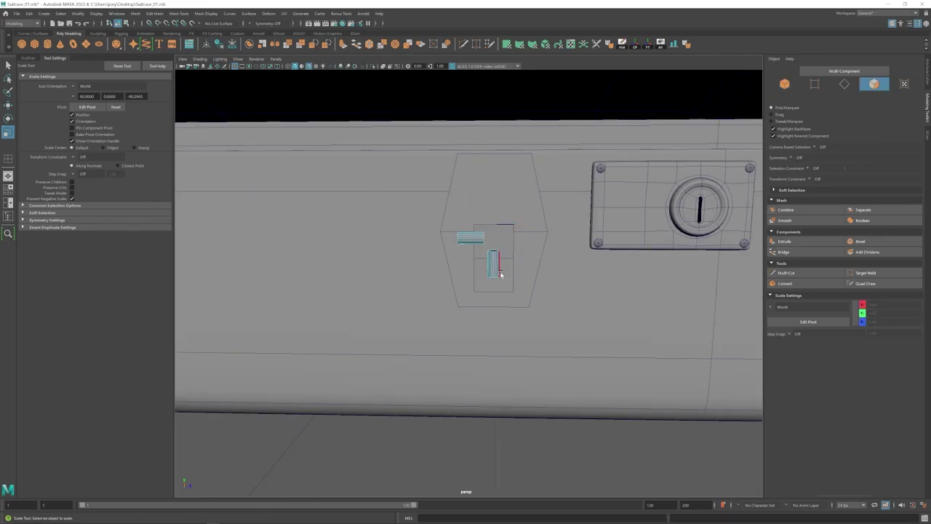
{"action": "key", "text": "ctrl+z"}
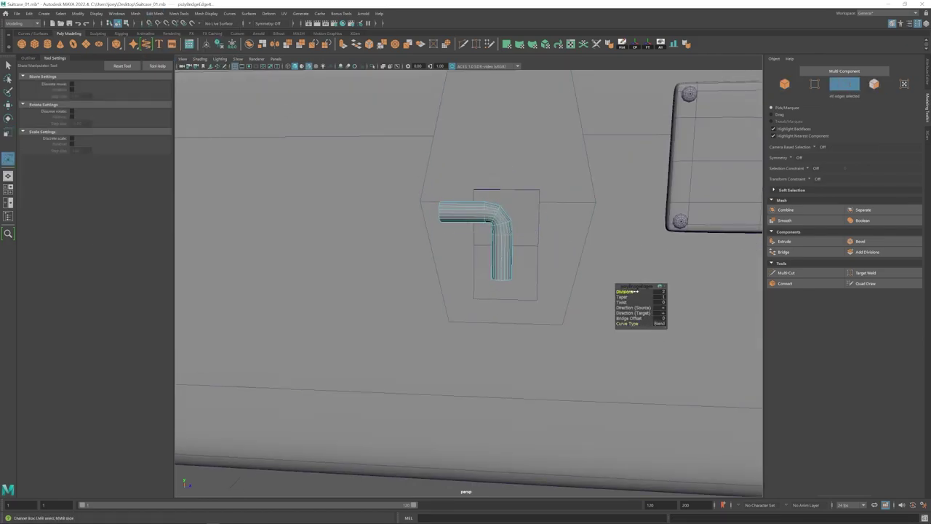
{"action": "key", "text": "w"}
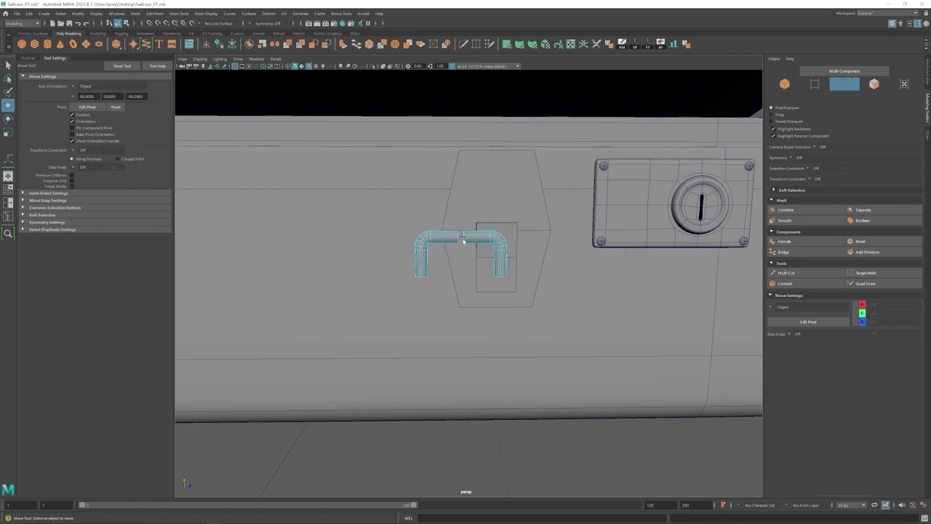
- Join the bent tube to its mirrored half to form one U-shaped tube and delete the leftover edges at the seam
{"action": "scroll", "coordinate": [459, 238], "scroll_direction": "up", "scroll_amount": 5}
{"action": "left_click", "coordinate": [154, 13]}
{"action": "left_click", "coordinate": [169, 162]}
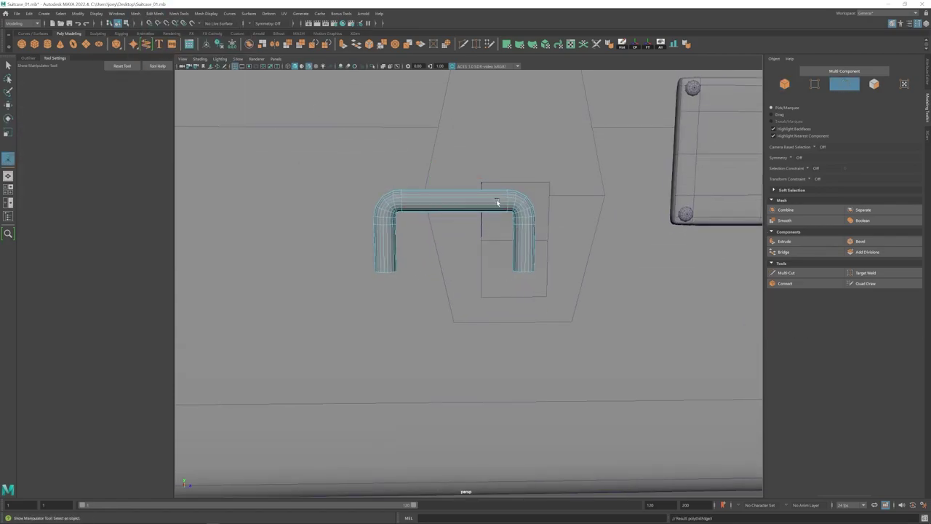
- Narrow the U-shaped tube by moving one side's vertices inward, and place a flipped copy below it
{"action": "right_click_drag", "start_coordinate": [496, 202], "coordinate": [447, 202]}
{"action": "scroll", "coordinate": [466, 218], "scroll_direction": "down", "scroll_amount": 3}
{"action": "left_click_drag", "start_coordinate": [384, 203], "coordinate": [437, 291]}
{"action": "key", "text": "w"}
{"action": "left_click_drag", "start_coordinate": [438, 250], "coordinate": [466, 261]}
{"action": "scroll", "coordinate": [479, 241], "scroll_direction": "up", "scroll_amount": 5}
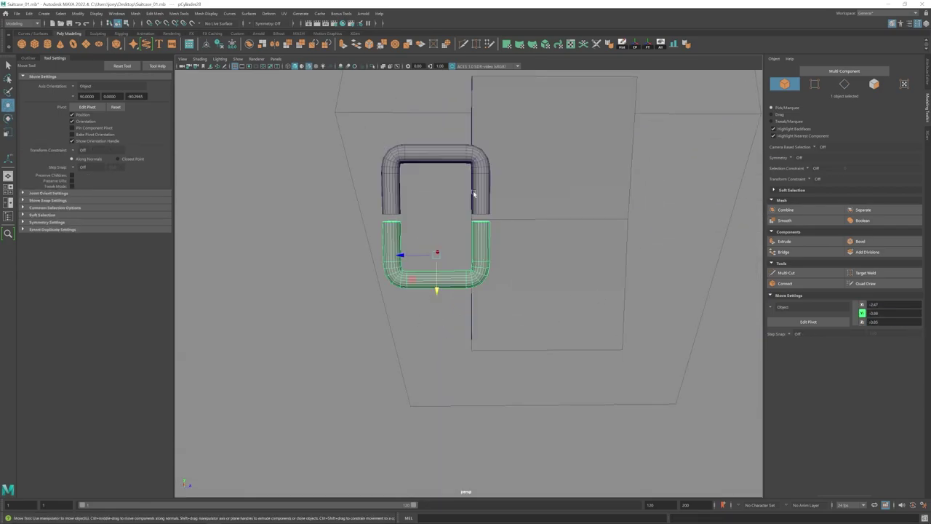
- Combine the two U-shaped tubes and bridge their open ends into a closed rounded rectangular ring
{"action": "left_click_drag", "start_coordinate": [473, 194], "coordinate": [488, 158], "text": "alt"}
{"action": "left_click", "coordinate": [488, 158], "text": "shift"}
{"action": "left_click", "coordinate": [136, 14]}
{"action": "left_click", "coordinate": [149, 41]}
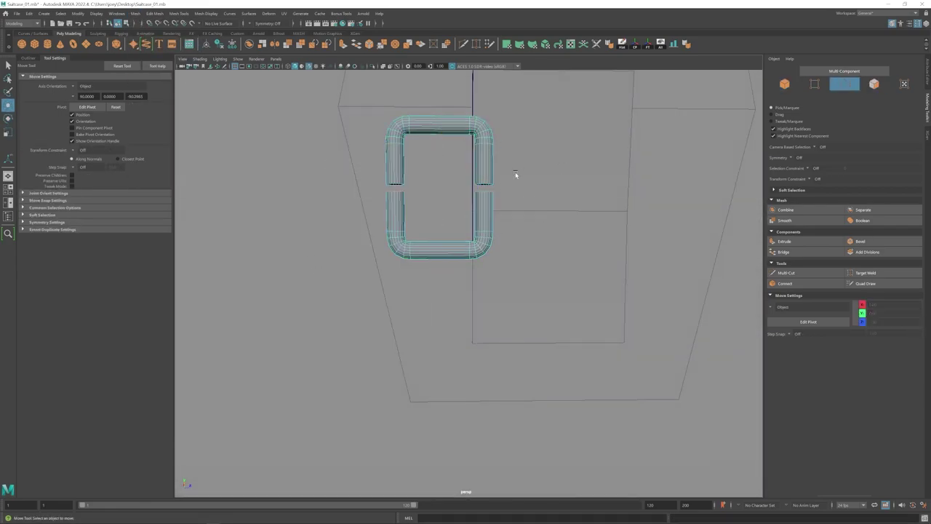
{"action": "left_click", "coordinate": [155, 14]}
{"action": "left_click", "coordinate": [160, 48]}
{"action": "scroll", "coordinate": [375, 190], "scroll_direction": "up", "scroll_amount": 2}
{"action": "middle_click_drag", "start_coordinate": [342, 202], "coordinate": [355, 235], "text": "alt"}
{"action": "key", "text": "ctrl+z"}
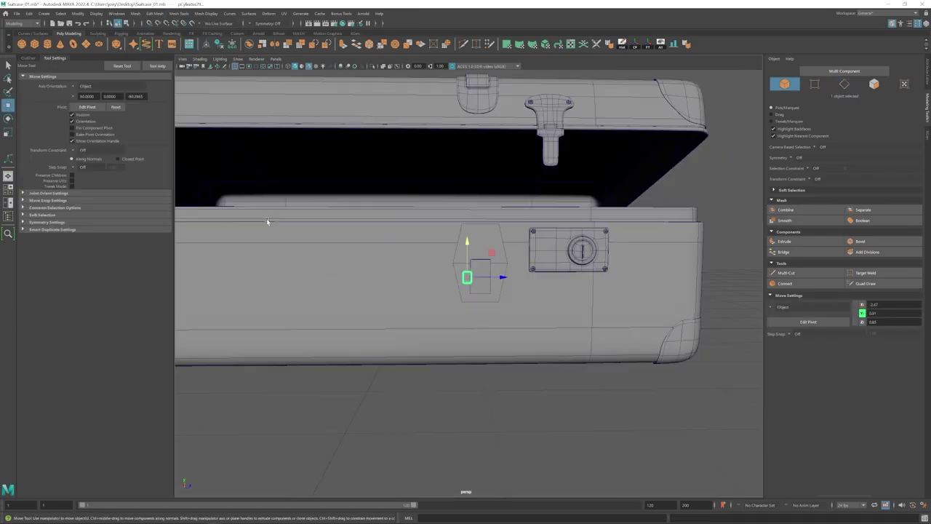
- Move the ring in front of the hexagonal plate above the narrow block and scale it to fit
{"action": "scroll", "coordinate": [266, 220], "scroll_direction": "up", "scroll_amount": 3}
{"action": "left_click_drag", "start_coordinate": [466, 291], "coordinate": [429, 313], "text": "alt"}
{"action": "left_click_drag", "start_coordinate": [499, 272], "coordinate": [528, 287]}
{"action": "left_click_drag", "start_coordinate": [489, 288], "coordinate": [511, 292]}
{"action": "left_click_drag", "start_coordinate": [477, 257], "coordinate": [477, 215]}
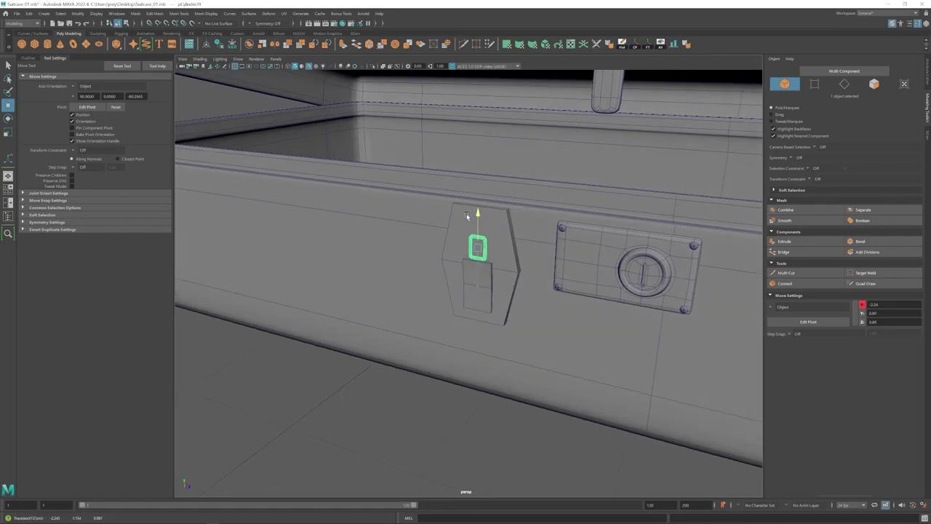
{"action": "scroll", "coordinate": [474, 295], "scroll_direction": "down", "scroll_amount": 6}
{"action": "key", "text": "r"}
{"action": "left_click_drag", "start_coordinate": [464, 270], "coordinate": [470, 274]}
{"action": "scroll", "coordinate": [465, 271], "scroll_direction": "up", "scroll_amount": 5}
- Raise the ring's upper vertices to make it taller
{"action": "key", "text": "w"}
{"action": "left_click_drag", "start_coordinate": [451, 222], "coordinate": [451, 213]}
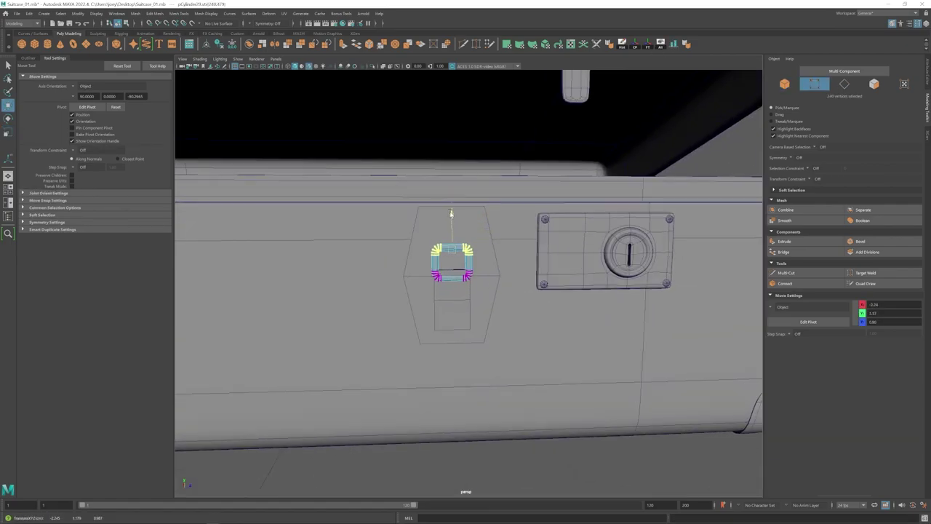
{"action": "scroll", "coordinate": [451, 270], "scroll_direction": "down", "scroll_amount": 8}
{"action": "left_click_drag", "start_coordinate": [452, 320], "coordinate": [407, 327], "text": "alt"}
{"action": "left_click", "coordinate": [394, 363]}
- Thin the ring's tube by offsetting its vertices with the Transform component command
{"action": "scroll", "coordinate": [451, 291], "scroll_direction": "up", "scroll_amount": 8}
{"action": "left_click_drag", "start_coordinate": [458, 298], "coordinate": [433, 310], "text": "alt"}
{"action": "left_click", "coordinate": [458, 256]}
{"action": "left_click", "coordinate": [154, 13]}
{"action": "left_click", "coordinate": [163, 101]}
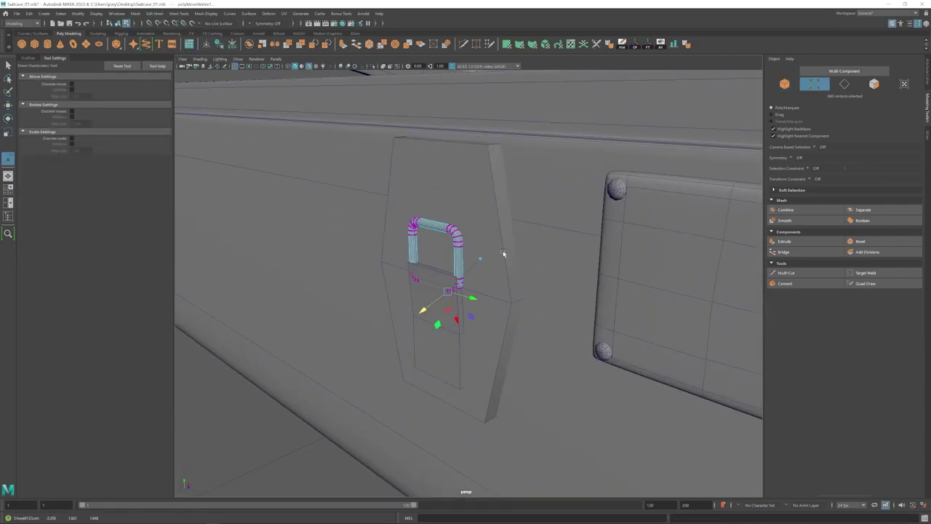
{"action": "key", "text": "w"}
{"action": "scroll", "coordinate": [443, 327], "scroll_direction": "down", "scroll_amount": 8}
{"action": "scroll", "coordinate": [458, 305], "scroll_direction": "up", "scroll_amount": 6}
{"action": "scroll", "coordinate": [468, 322], "scroll_direction": "up", "scroll_amount": 5}
{"action": "left_click", "coordinate": [332, 282]}
- Scale the narrow block on the hexagonal plate so that it fits within the ring's width
{"action": "left_click_drag", "start_coordinate": [480, 291], "coordinate": [444, 305], "text": "alt"}
{"action": "left_click", "coordinate": [461, 313]}
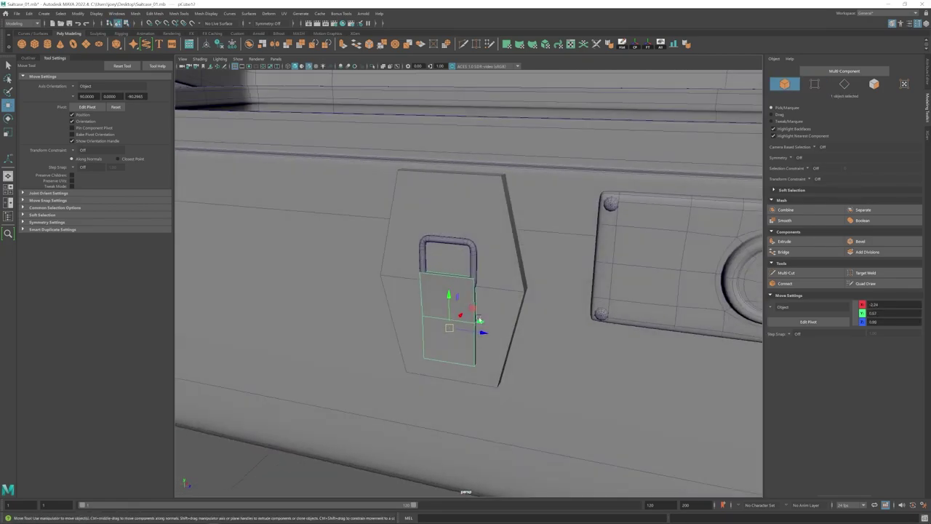
{"action": "key", "text": "r"}
{"action": "left_click_drag", "start_coordinate": [483, 331], "coordinate": [408, 291]}
- Tilt the ring outward from the plate and lower it onto the block's upper end
{"action": "left_click", "coordinate": [461, 216]}
{"action": "left_click_drag", "start_coordinate": [327, 157], "coordinate": [274, 141], "text": "alt"}
{"action": "key", "text": "e"}
{"action": "key", "text": "w"}
{"action": "left_click_drag", "start_coordinate": [407, 211], "coordinate": [441, 203], "text": "alt"}
{"action": "left_click_drag", "start_coordinate": [463, 165], "coordinate": [462, 191]}
- Pull the block's upper vertices outward so its upper half leans away from the plate
{"action": "right_click_drag", "start_coordinate": [458, 291], "coordinate": [419, 291]}
{"action": "left_click_drag", "start_coordinate": [420, 216], "coordinate": [456, 241]}
{"action": "left_click_drag", "start_coordinate": [470, 229], "coordinate": [484, 210]}
{"action": "key", "text": "e"}
{"action": "key", "text": "w"}
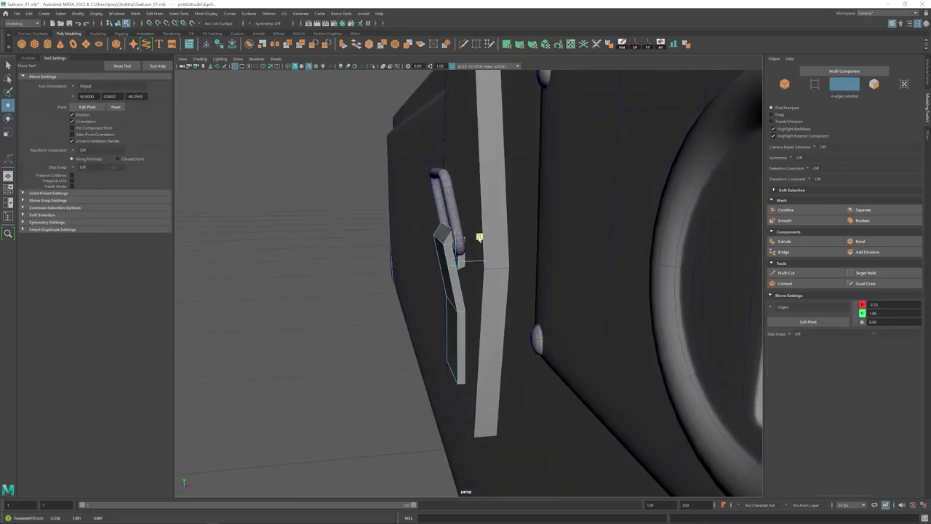
{"action": "middle_click_drag", "start_coordinate": [491, 304], "coordinate": [497, 272], "text": "alt"}
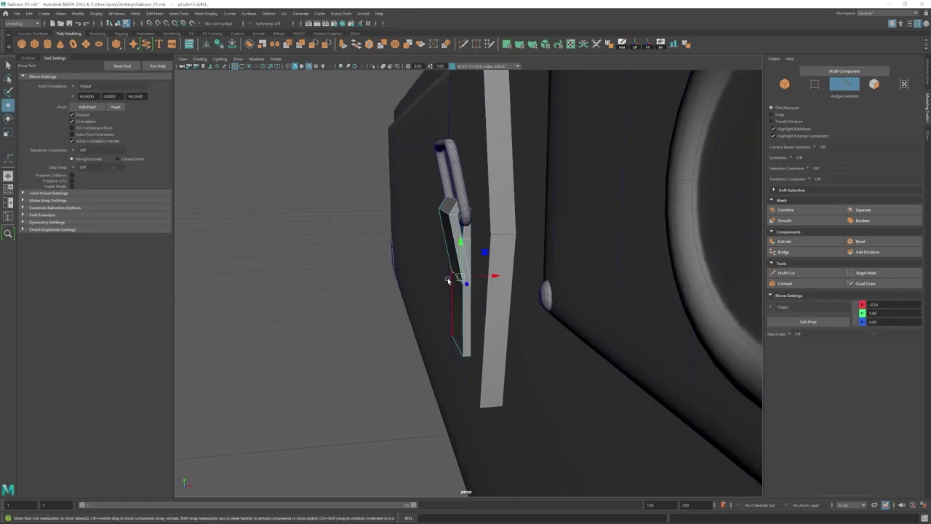
- Pull the block's middle edges outward and insert another edge loop beside them to form a stepped bend
{"action": "left_click", "coordinate": [447, 250], "text": "shift"}
{"action": "right_click_drag", "start_coordinate": [448, 255], "coordinate": [466, 299], "text": "alt"}
{"action": "left_click_drag", "start_coordinate": [479, 272], "coordinate": [481, 273]}
{"action": "left_click_drag", "start_coordinate": [482, 273], "coordinate": [480, 291], "text": "alt"}
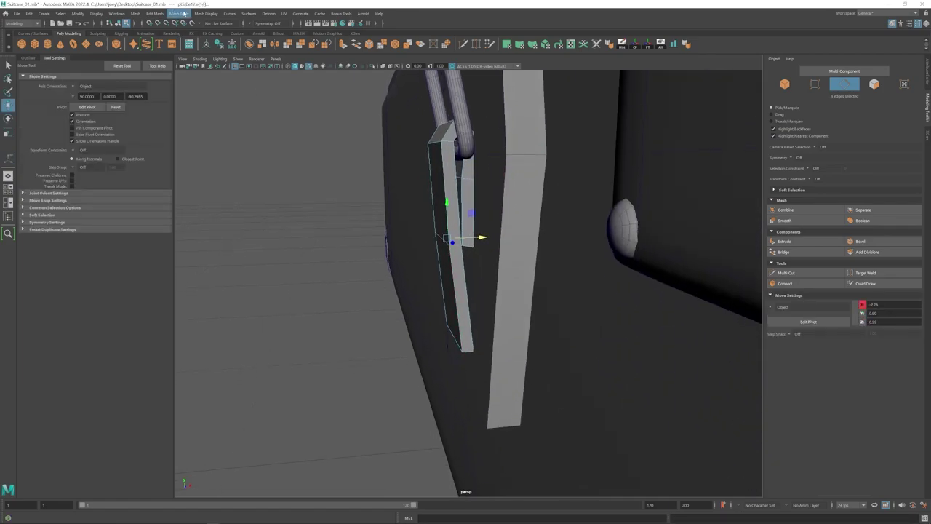
{"action": "left_click", "coordinate": [179, 13]}
{"action": "left_click", "coordinate": [198, 71]}
{"action": "left_click", "coordinate": [453, 264]}
{"action": "key", "text": "w"}
{"action": "left_click_drag", "start_coordinate": [453, 211], "coordinate": [453, 216]}
- Adjust the depth position of the clasp parts in front of the hexagonal plate
{"action": "left_click_drag", "start_coordinate": [486, 252], "coordinate": [455, 258], "text": "alt"}
{"action": "right_click_drag", "start_coordinate": [455, 258], "coordinate": [441, 255], "text": "alt"}
{"action": "right_click_drag", "start_coordinate": [445, 251], "coordinate": [386, 290]}
{"action": "left_click", "coordinate": [385, 384]}
{"action": "left_click_drag", "start_coordinate": [385, 384], "coordinate": [320, 309], "text": "alt"}
{"action": "right_click_drag", "start_coordinate": [320, 309], "coordinate": [463, 273], "text": "alt"}
{"action": "left_click_drag", "start_coordinate": [483, 258], "coordinate": [476, 260]}
{"action": "right_click_drag", "start_coordinate": [476, 260], "coordinate": [371, 269], "text": "alt"}
{"action": "left_click_drag", "start_coordinate": [371, 269], "coordinate": [421, 265], "text": "alt"}
{"action": "key", "text": "w"}
{"action": "right_click_drag", "start_coordinate": [421, 266], "coordinate": [504, 236], "text": "alt"}
{"action": "right_click_drag", "start_coordinate": [407, 254], "coordinate": [480, 251], "text": "alt"}
- Isolate the hexagonal plate, insert a supporting edge loop and check the shape in smooth preview
{"action": "left_click_drag", "start_coordinate": [430, 220], "coordinate": [292, 104], "text": "alt"}
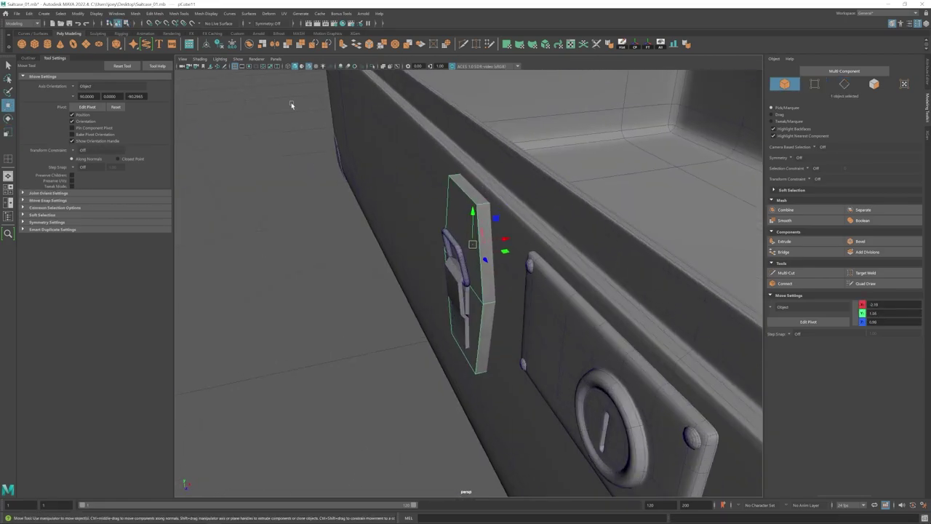
{"action": "left_click_drag", "start_coordinate": [494, 269], "coordinate": [473, 236], "text": "alt"}
{"action": "left_click", "coordinate": [372, 66]}
{"action": "right_click_drag", "start_coordinate": [491, 247], "coordinate": [492, 287]}
{"action": "left_click", "coordinate": [495, 243]}
{"action": "left_click", "coordinate": [179, 13]}
{"action": "left_click", "coordinate": [191, 68]}
{"action": "left_click_drag", "start_coordinate": [320, 134], "coordinate": [267, 174], "text": "alt"}
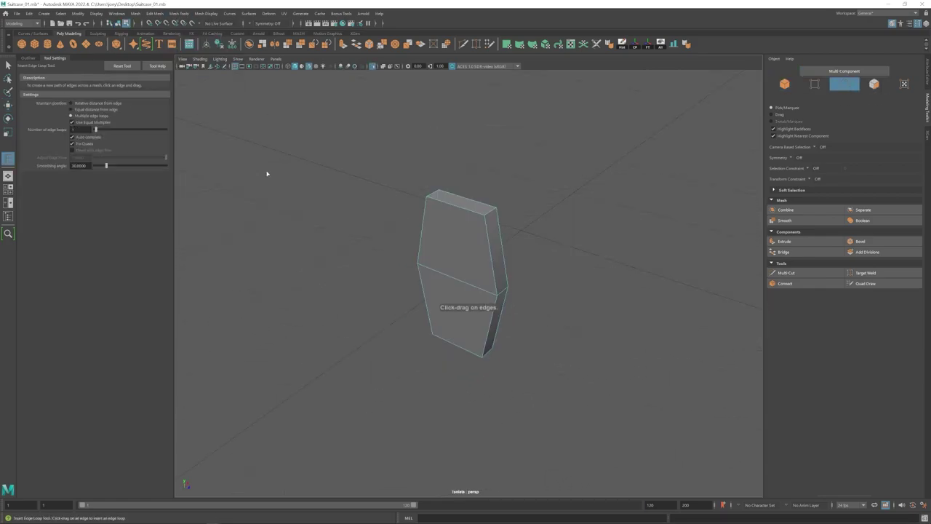
{"action": "key", "text": "w"}
{"action": "right_click_drag", "start_coordinate": [466, 218], "coordinate": [489, 195]}
{"action": "key", "text": "3"}
{"action": "key", "text": "1"}
{"action": "left_click", "coordinate": [373, 66]}
{"action": "left_click_drag", "start_coordinate": [408, 226], "coordinate": [467, 251], "text": "alt"}
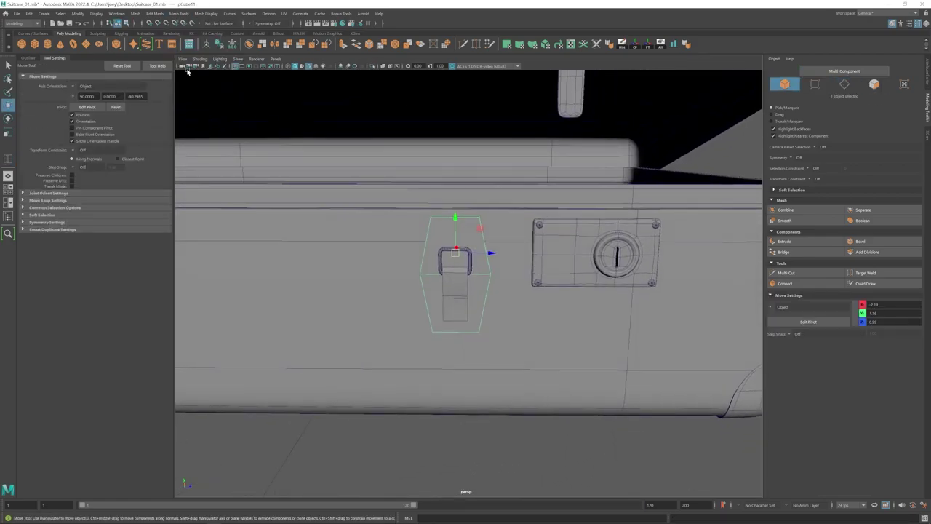
- Insert a supporting edge loop close to the hexagonal plate's side border and preview the plate smoothed
{"action": "left_click", "coordinate": [179, 14]}
{"action": "left_click", "coordinate": [190, 68]}
{"action": "left_click_drag", "start_coordinate": [438, 218], "coordinate": [434, 217]}
{"action": "key", "text": "w"}
{"action": "right_click_drag", "start_coordinate": [488, 212], "coordinate": [514, 189]}
{"action": "key", "text": "3"}
{"action": "mouse_move", "coordinate": [552, 320]}
{"action": "right_mouse_down", "text": "alt"}
{"action": "mouse_move", "coordinate": [495, 335]}
{"action": "mouse_move", "coordinate": [553, 312]}
{"action": "right_mouse_up", "text": "alt"}
{"action": "left_click", "coordinate": [467, 212]}
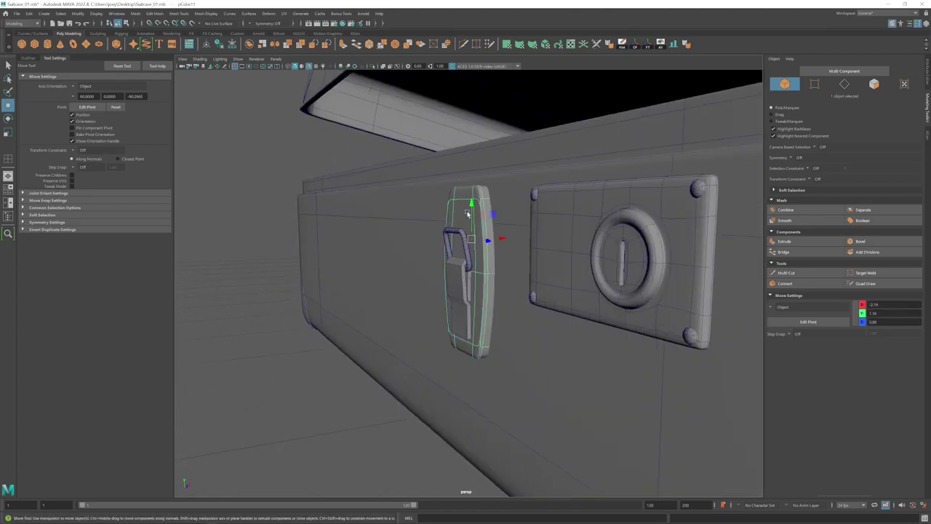
- Shift the hexagonal plate's rim edge loop along its thickness and preview the plate smoothed
{"action": "left_click_drag", "start_coordinate": [524, 218], "coordinate": [473, 227], "text": "alt"}
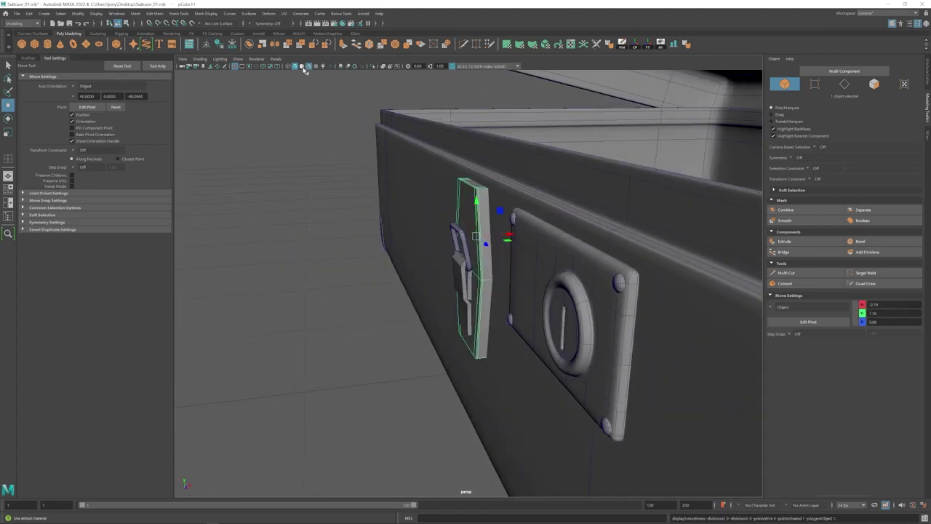
{"action": "left_click", "coordinate": [373, 66]}
{"action": "key", "text": "w"}
{"action": "key", "text": "ctrl+1"}
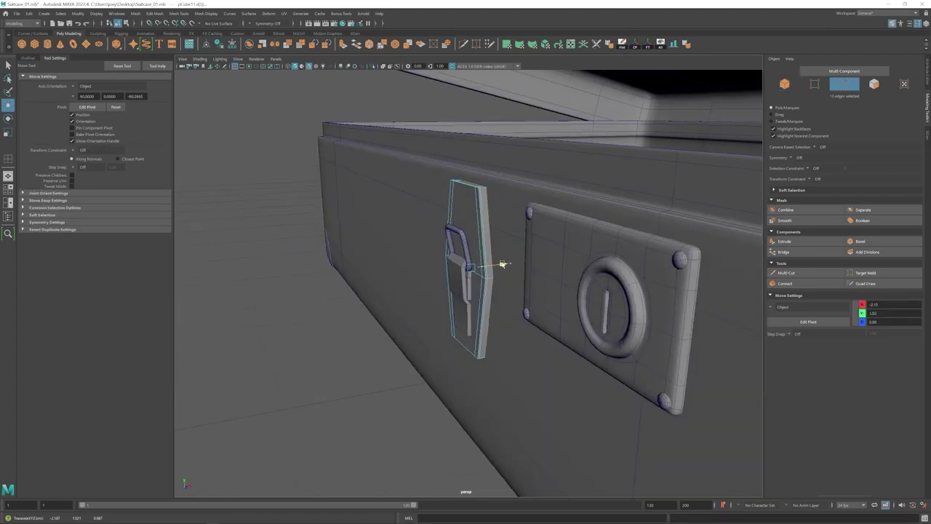
{"action": "key", "text": "3"}
- Rotate the vertices at the hexagonal plate's upper end to adjust its slant
{"action": "left_click_drag", "start_coordinate": [477, 275], "coordinate": [436, 207], "text": "alt"}
{"action": "key", "text": "e"}
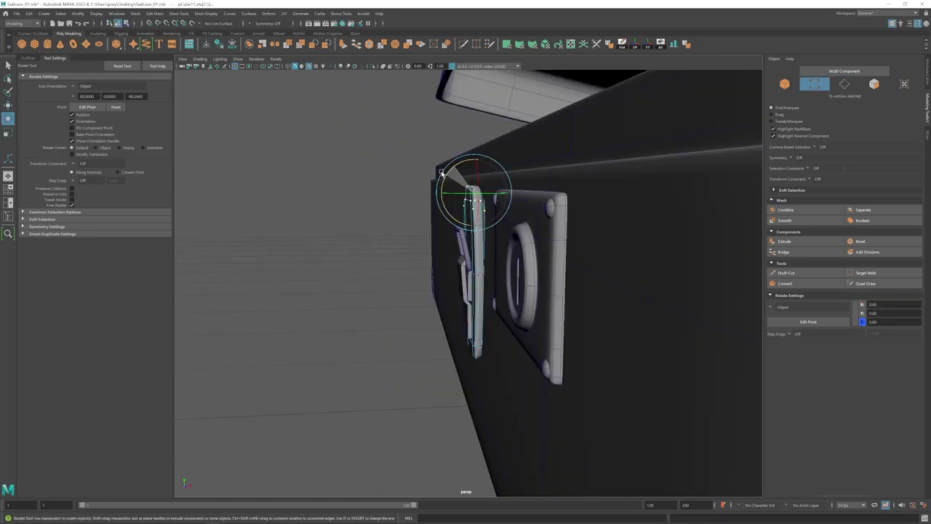
{"action": "key", "text": "w"}
{"action": "right_click_drag", "start_coordinate": [473, 233], "coordinate": [497, 209]}
{"action": "left_click_drag", "start_coordinate": [392, 218], "coordinate": [499, 226], "text": "alt"}
{"action": "right_click_drag", "start_coordinate": [498, 226], "coordinate": [469, 225]}
{"action": "left_click_drag", "start_coordinate": [393, 171], "coordinate": [509, 207]}
{"action": "mouse_move", "coordinate": [509, 218]}
{"action": "left_mouse_down", "text": "alt"}
{"action": "mouse_move", "coordinate": [408, 211]}
{"action": "mouse_move", "coordinate": [502, 218]}
{"action": "left_mouse_up", "text": "alt"}
- Insert a horizontal edge loop across the hexagonal plate's upper part and show the plate smoothed
{"action": "left_click", "coordinate": [179, 13]}
{"action": "left_click", "coordinate": [208, 71]}
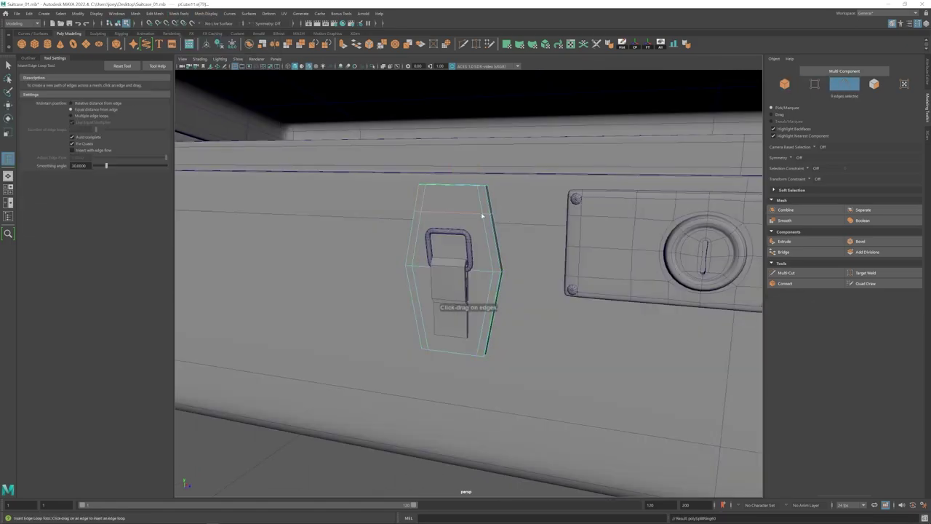
{"action": "left_click", "coordinate": [483, 214]}
{"action": "key", "text": "3"}
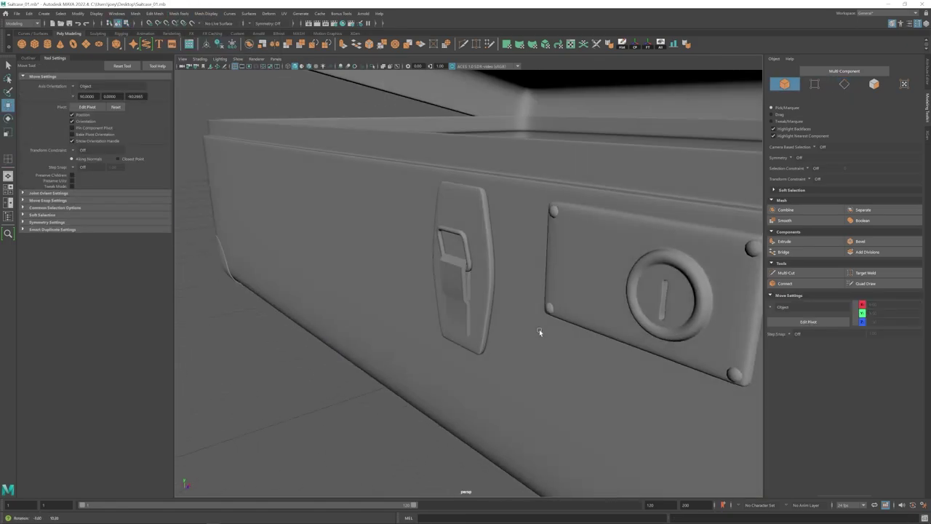
- Divide the narrow block lengthwise with two edge loops and remove the middle faces at its upper end for a notch
{"action": "left_click_drag", "start_coordinate": [539, 329], "coordinate": [459, 280], "text": "alt"}
{"action": "left_click", "coordinate": [459, 281]}
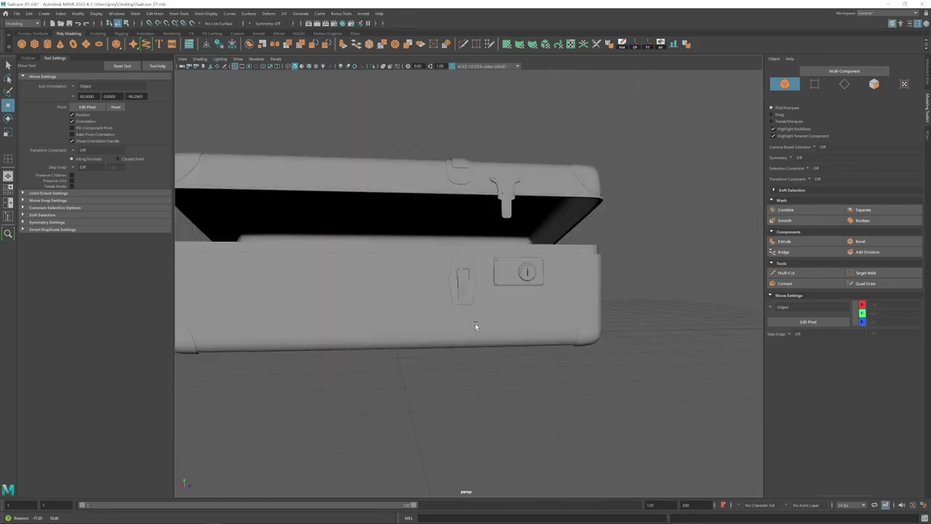
{"action": "left_click_drag", "start_coordinate": [475, 322], "coordinate": [456, 308], "text": "alt"}
{"action": "scroll", "coordinate": [694, 365], "scroll_direction": "up", "scroll_amount": 6}
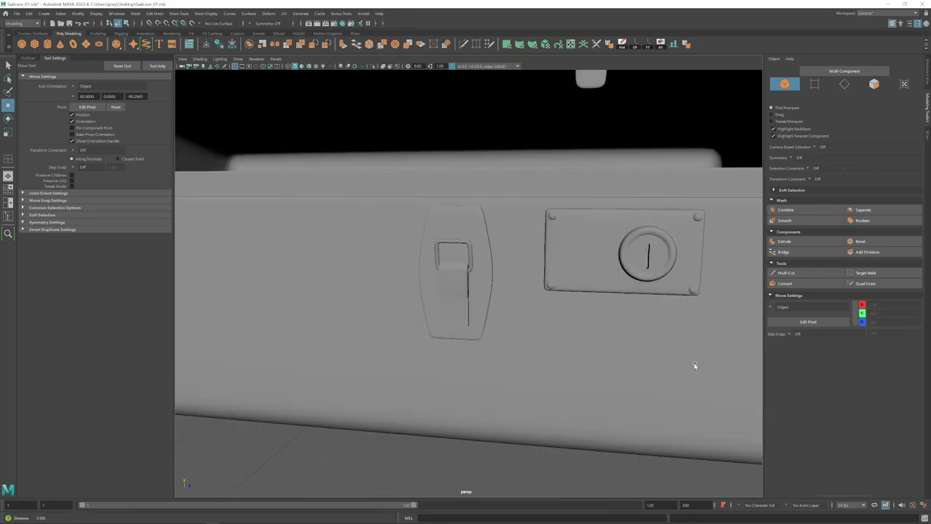
{"action": "left_click", "coordinate": [178, 13]}
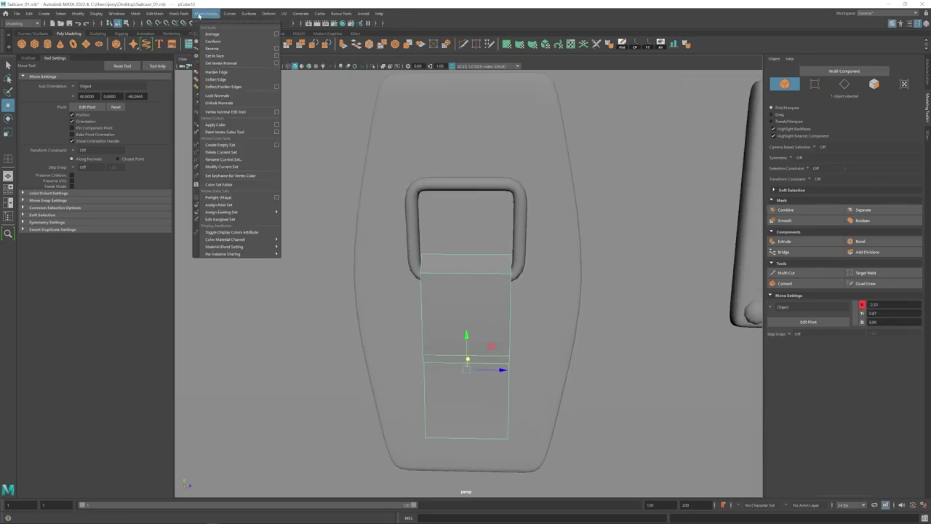
{"action": "left_click", "coordinate": [218, 57]}
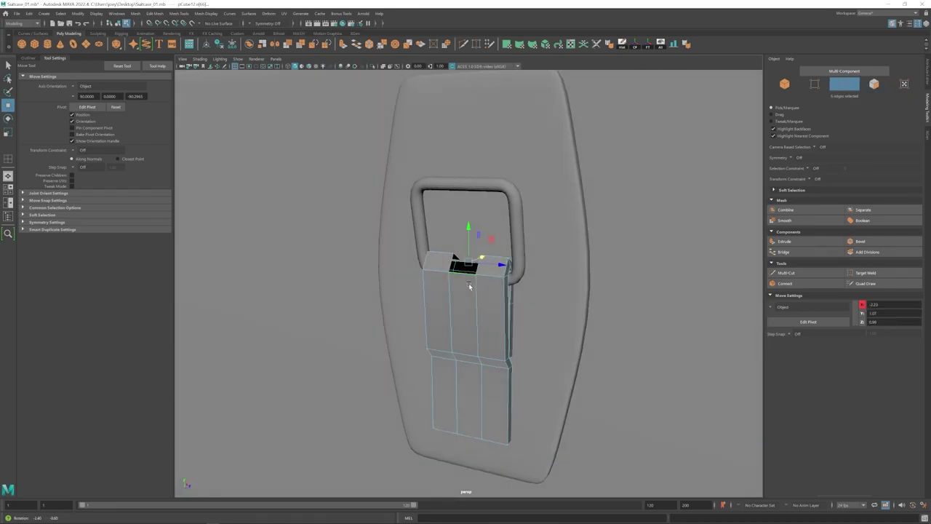
- Extrude the notch's border edges inward, flatten them by scaling and adjust the corner vertices
{"action": "key", "text": "r"}
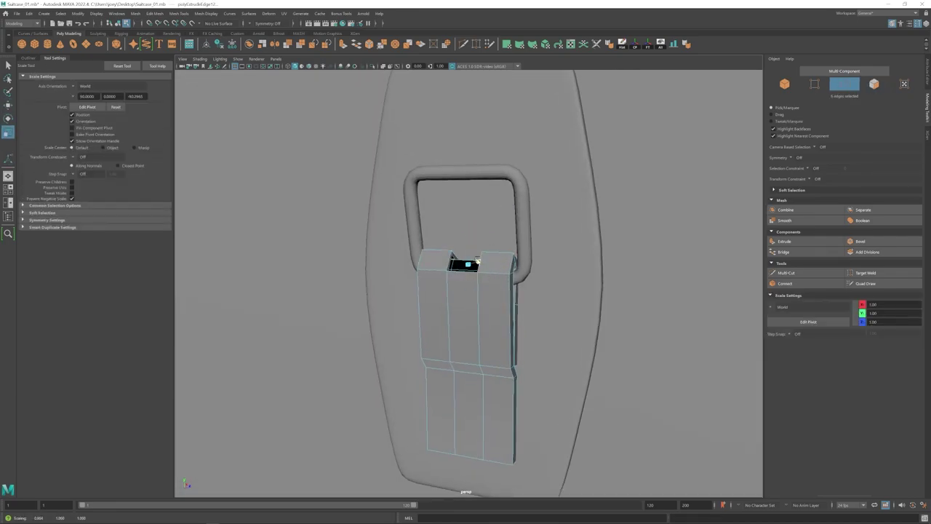
{"action": "mouse_move", "coordinate": [477, 260]}
{"action": "left_mouse_down", "text": "alt"}
{"action": "mouse_move", "coordinate": [474, 248]}
{"action": "mouse_move", "coordinate": [467, 263]}
{"action": "left_mouse_up", "text": "alt"}
{"action": "left_click_drag", "start_coordinate": [468, 263], "coordinate": [465, 217], "text": "alt"}
{"action": "scroll", "coordinate": [449, 247], "scroll_direction": "up", "scroll_amount": 10}
{"action": "right_click_drag", "start_coordinate": [466, 217], "coordinate": [427, 216]}
{"action": "key", "text": "w"}
{"action": "scroll", "coordinate": [427, 217], "scroll_direction": "up", "scroll_amount": 3}
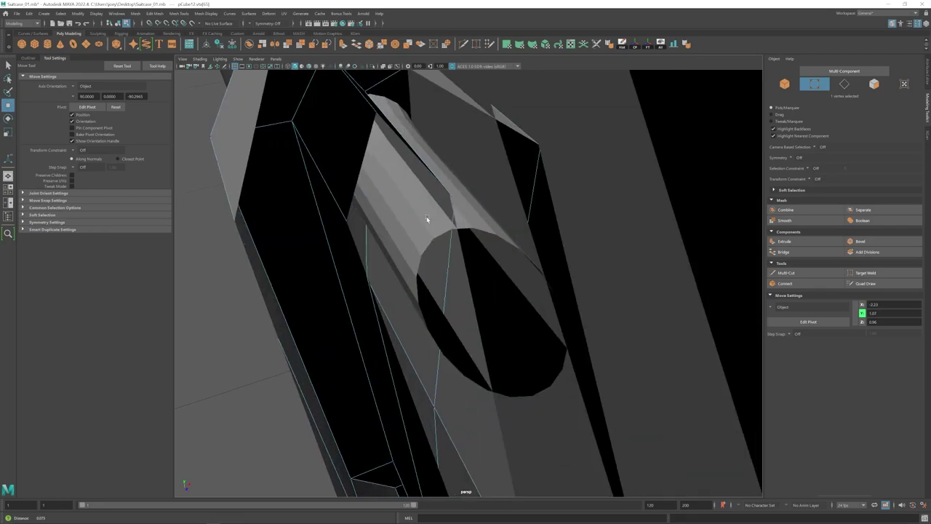
{"action": "scroll", "coordinate": [427, 216], "scroll_direction": "down", "scroll_amount": 2}
- Bridge the notch's opposite border edges to close its open faces
{"action": "left_click", "coordinate": [373, 258]}
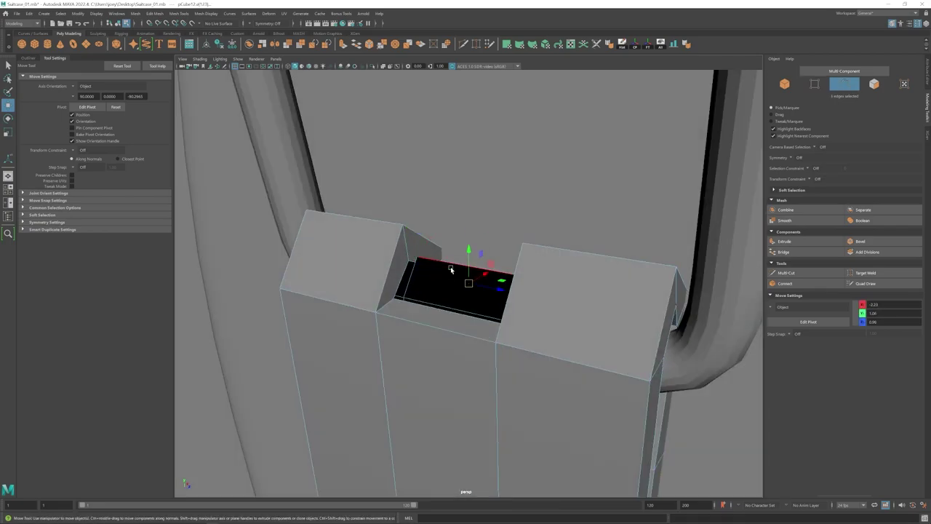
{"action": "left_click_drag", "start_coordinate": [450, 266], "coordinate": [407, 258], "text": "alt"}
{"action": "left_click", "coordinate": [154, 13]}
{"action": "left_click", "coordinate": [170, 45]}
{"action": "left_click", "coordinate": [149, 48]}
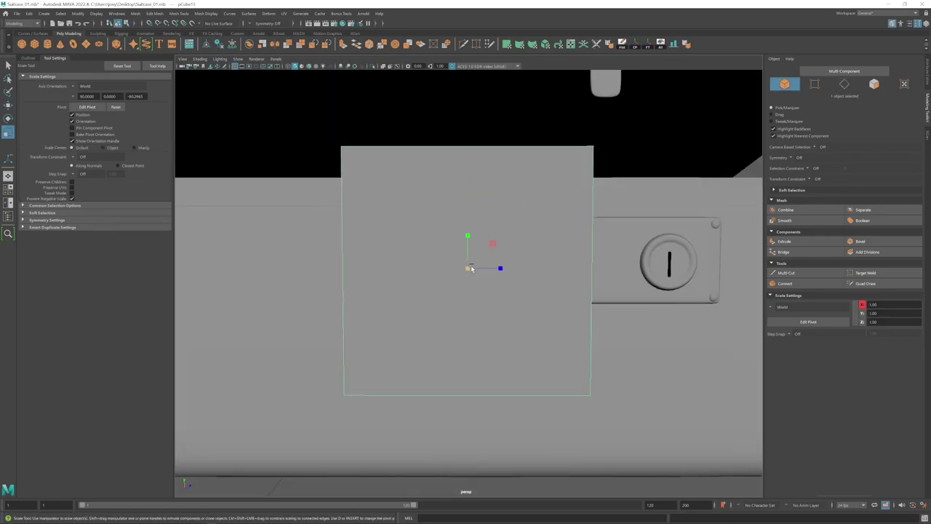
- Shape the new cube into a narrow upright prong and position it in the clasp tab's notch
{"action": "left_click_drag", "start_coordinate": [476, 262], "coordinate": [465, 275], "text": "alt"}
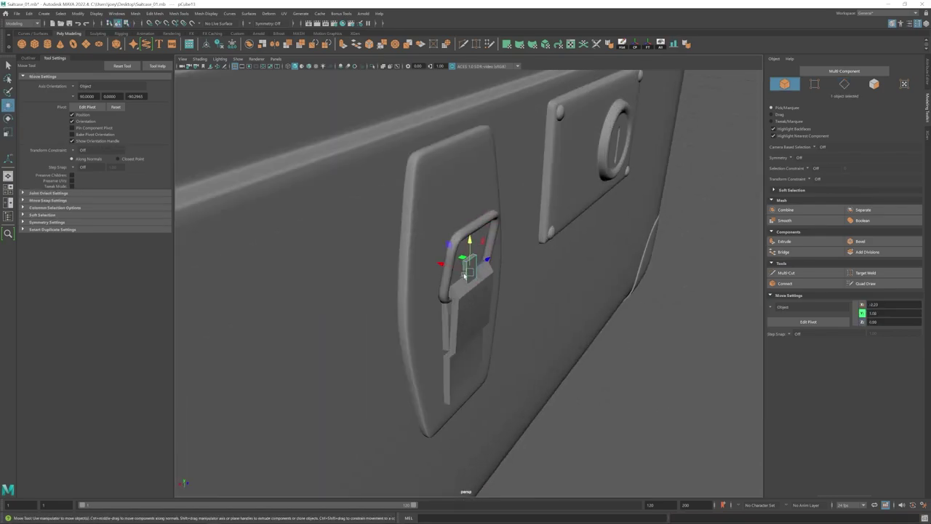
{"action": "key", "text": "r"}
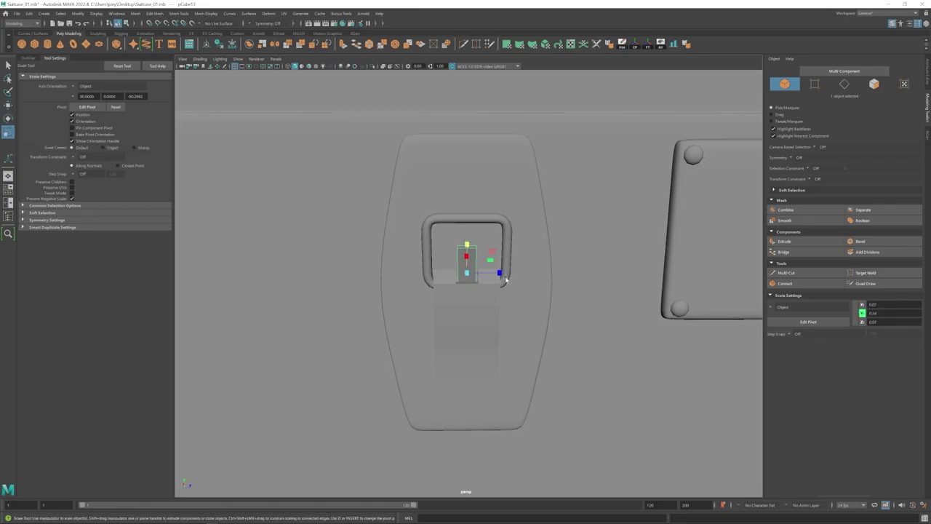
{"action": "left_click_drag", "start_coordinate": [496, 274], "coordinate": [488, 245], "text": "alt"}
- Insert two edge loops through the prong and preview it smoothed
{"action": "scroll", "coordinate": [465, 270], "scroll_direction": "up", "scroll_amount": 5}
{"action": "left_click", "coordinate": [155, 13]}
{"action": "mouse_move", "coordinate": [178, 13]}
{"action": "left_click", "coordinate": [187, 63]}
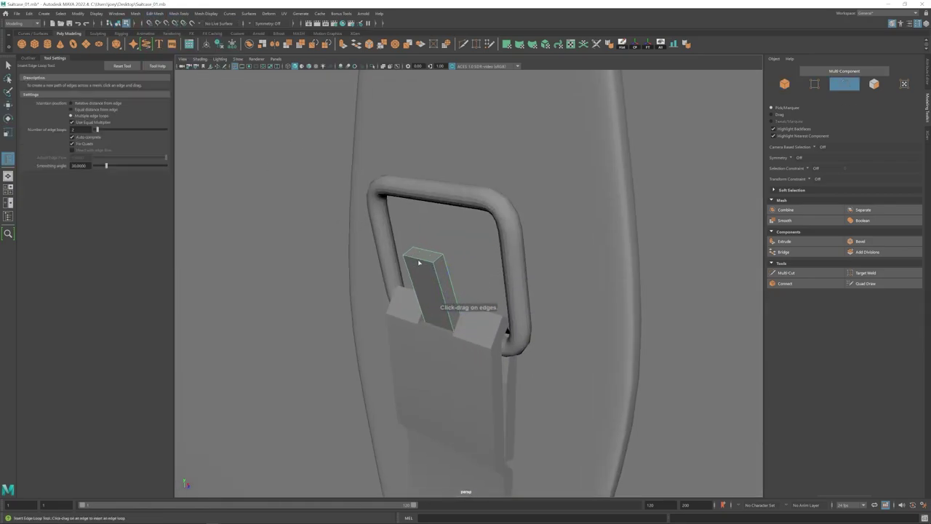
{"action": "left_click", "coordinate": [418, 270]}
{"action": "key", "text": "3"}
{"action": "key", "text": "r"}
- Insert another pair of edge loops in the prong and scale the edges to control its smoothed rounding
{"action": "key", "text": "1"}
{"action": "key", "text": "g"}
{"action": "left_click", "coordinate": [434, 272]}
{"action": "key", "text": "r"}
{"action": "left_click_drag", "start_coordinate": [431, 281], "coordinate": [417, 242]}
{"action": "key", "text": "3"}
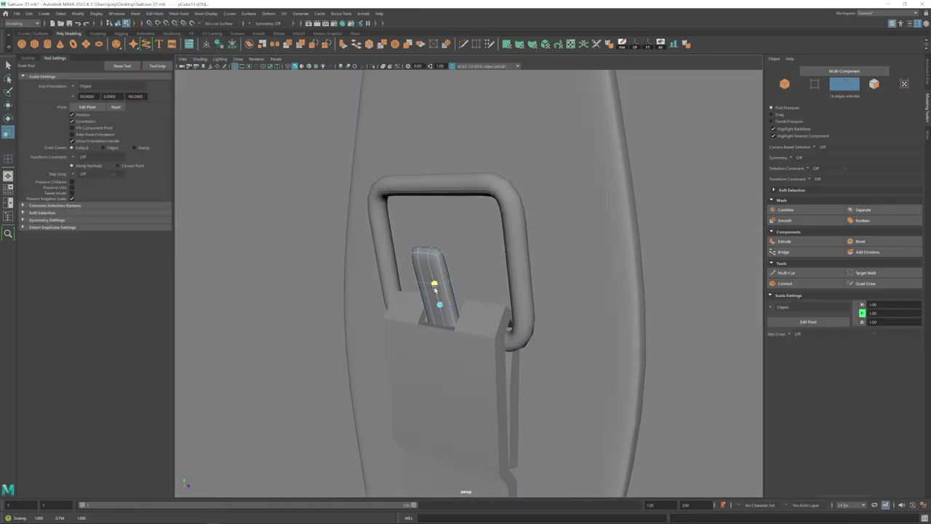
{"action": "key", "text": "1"}
{"action": "middle_click_drag", "start_coordinate": [433, 285], "coordinate": [429, 275], "text": "alt"}
{"action": "key", "text": "ctrl+e"}
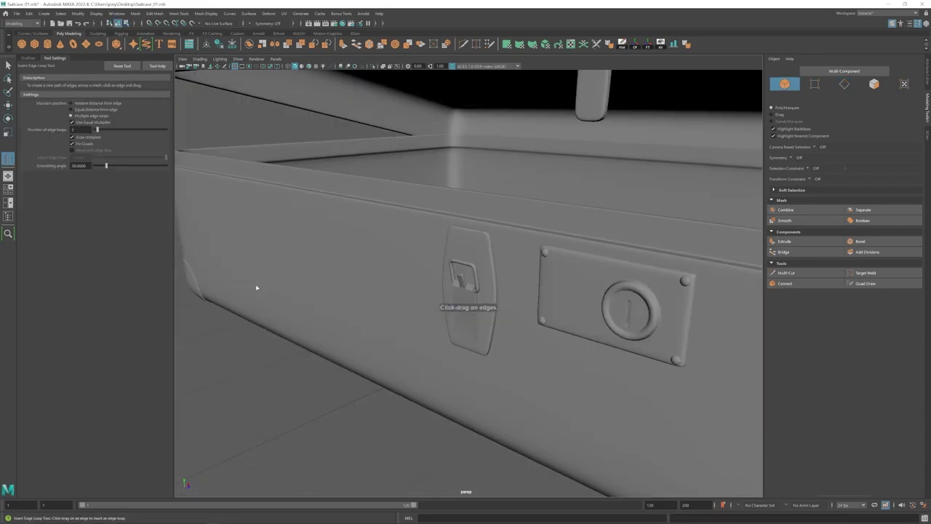
- Select the prong's upper-end vertices and move them so the prong leans outward from the plate
{"action": "left_click_drag", "start_coordinate": [256, 286], "coordinate": [407, 280], "text": "alt"}
{"action": "scroll", "coordinate": [473, 311], "scroll_direction": "up", "scroll_amount": 3}
{"action": "left_click", "coordinate": [466, 279]}
{"action": "scroll", "coordinate": [467, 306], "scroll_direction": "up", "scroll_amount": 3}
{"action": "left_click", "coordinate": [466, 309]}
{"action": "key", "text": "r"}
{"action": "left_click", "coordinate": [503, 288]}
{"action": "left_click", "coordinate": [463, 261]}
{"action": "key", "text": "w"}
{"action": "scroll", "coordinate": [473, 291], "scroll_direction": "down", "scroll_amount": 3}
{"action": "scroll", "coordinate": [458, 255], "scroll_direction": "up", "scroll_amount": 5}
{"action": "key", "text": "F9"}
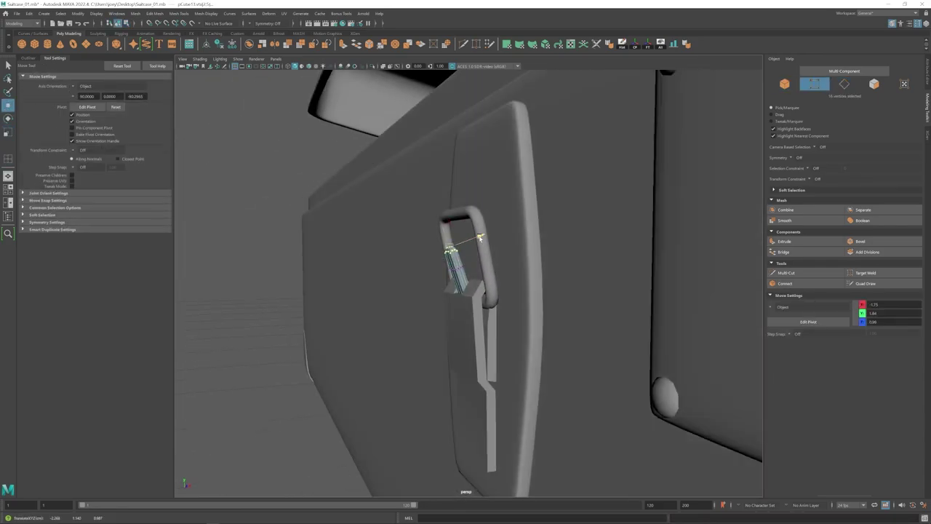
{"action": "scroll", "coordinate": [427, 389], "scroll_direction": "down", "scroll_amount": 6}
{"action": "left_click", "coordinate": [427, 389]}
- Select the vertices of the clasp ring's upper bar and adjust them
{"action": "scroll", "coordinate": [450, 312], "scroll_direction": "down", "scroll_amount": 5}
{"action": "left_click_drag", "start_coordinate": [451, 312], "coordinate": [536, 304], "text": "alt"}
{"action": "scroll", "coordinate": [536, 303], "scroll_direction": "up", "scroll_amount": 6}
{"action": "scroll", "coordinate": [502, 276], "scroll_direction": "up", "scroll_amount": 3}
{"action": "left_click", "coordinate": [472, 237]}
{"action": "right_click_drag", "start_coordinate": [455, 211], "coordinate": [383, 210]}
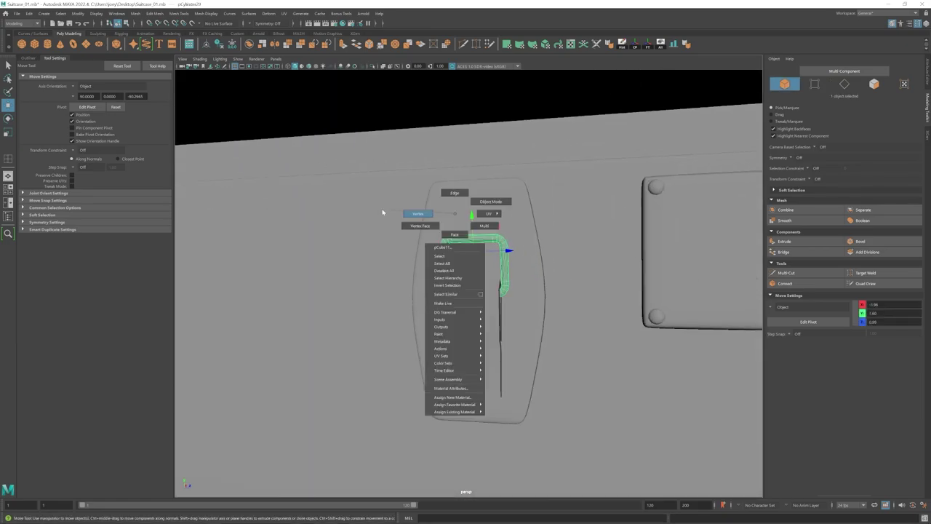
{"action": "left_click_drag", "start_coordinate": [393, 207], "coordinate": [538, 267]}
{"action": "left_click", "coordinate": [161, 16]}
{"action": "left_click", "coordinate": [165, 104]}
{"action": "key", "text": "w"}
{"action": "left_click", "coordinate": [419, 211]}
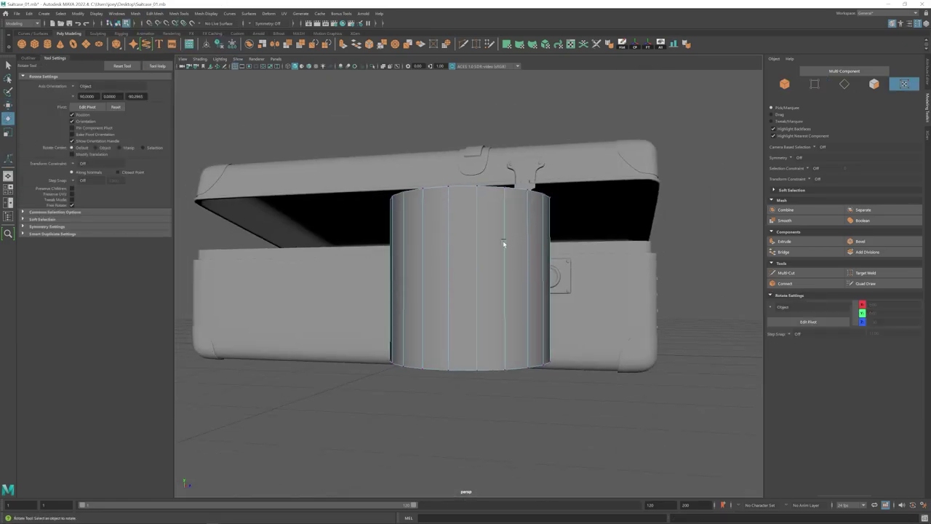
- Try to scale down a cylinder and match its orientation to the clasp ring
{"action": "left_click_drag", "start_coordinate": [504, 243], "coordinate": [505, 266]}
{"action": "scroll", "coordinate": [504, 266], "scroll_direction": "down", "scroll_amount": 5}
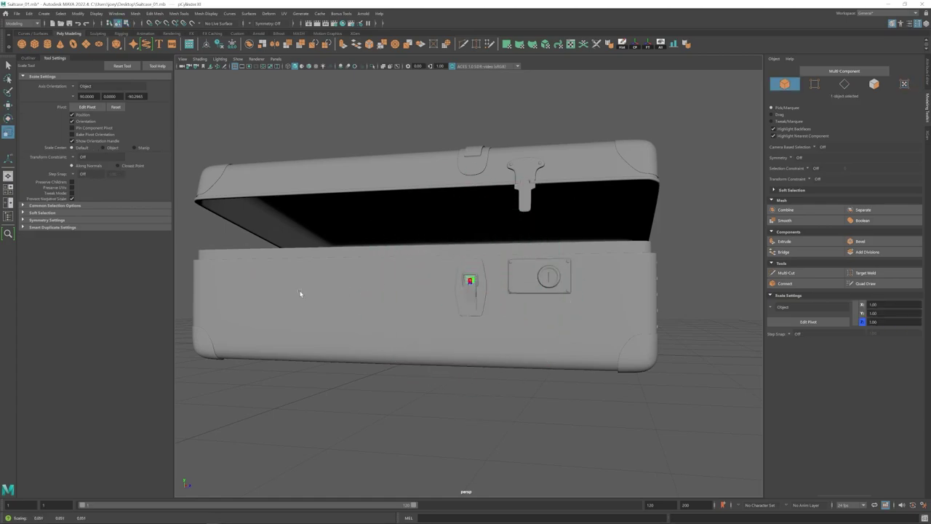
{"action": "scroll", "coordinate": [484, 300], "scroll_direction": "up", "scroll_amount": 5}
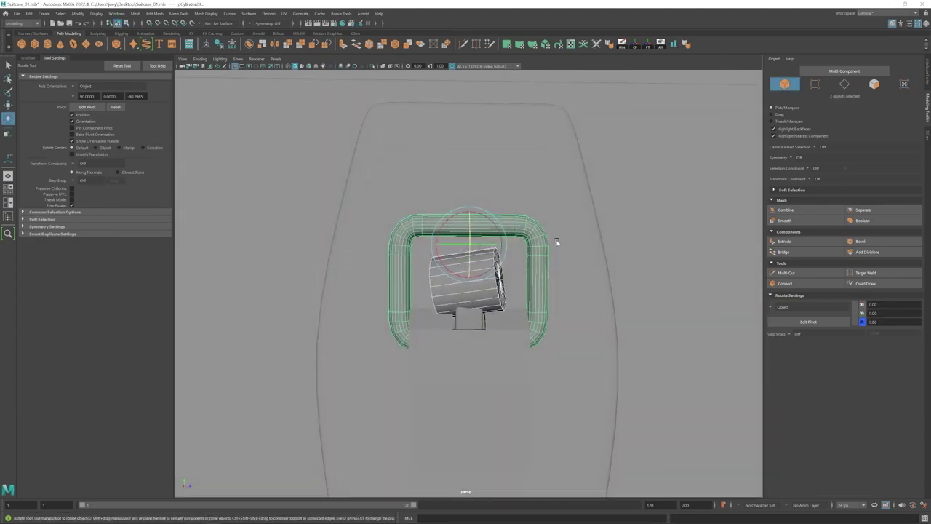
{"action": "key", "text": "f"}
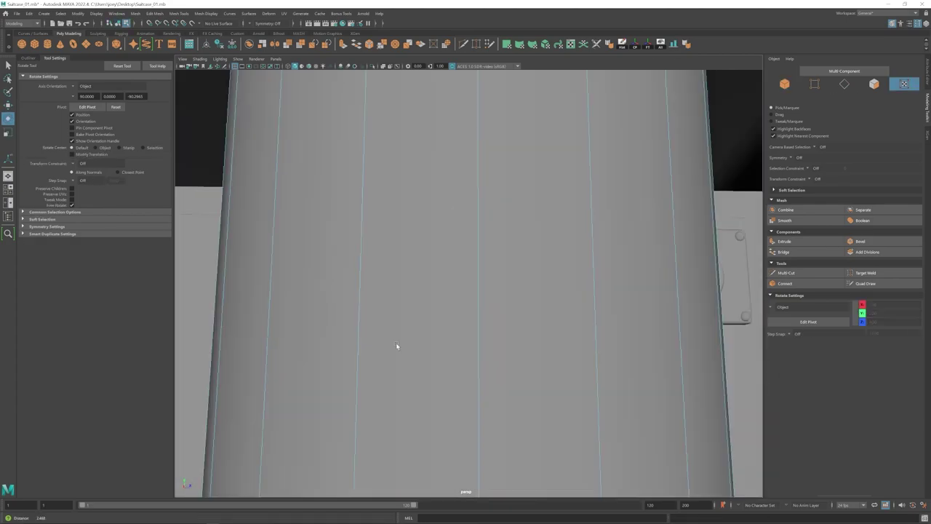
- Scale a cylinder down to clasp size at the ring and rotate it toward the ring's upper bar
{"action": "scroll", "coordinate": [395, 343], "scroll_direction": "down", "scroll_amount": 3}
{"action": "key", "text": "r"}
{"action": "left_click_drag", "start_coordinate": [461, 284], "coordinate": [407, 288], "text": "alt"}
{"action": "left_click", "coordinate": [77, 87]}
{"action": "left_click", "coordinate": [85, 99]}
{"action": "key", "text": "e"}
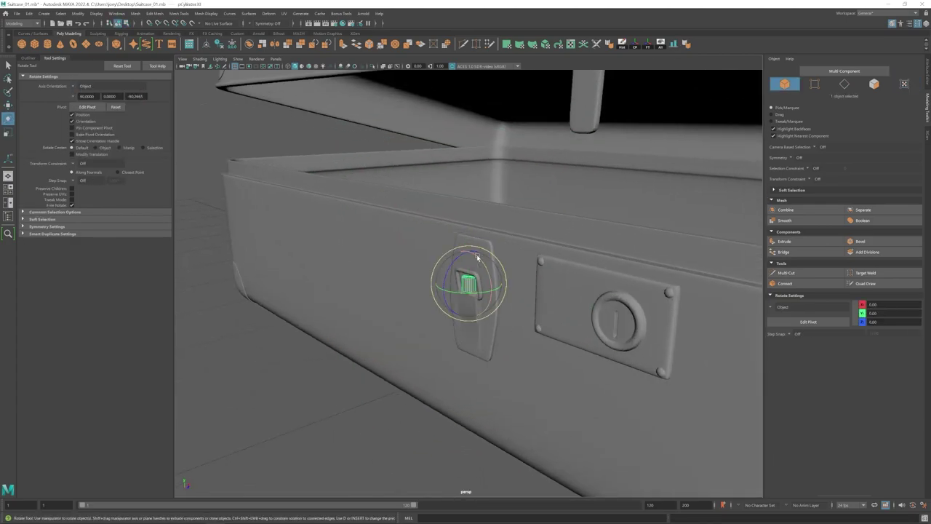
{"action": "scroll", "coordinate": [468, 285], "scroll_direction": "up", "scroll_amount": 5}
{"action": "left_click_drag", "start_coordinate": [478, 255], "coordinate": [465, 210]}
- Scale and move the cylinder so it sleeves the clasp ring's upper bar as a roller
{"action": "key", "text": "r"}
{"action": "key", "text": "w"}
{"action": "left_click_drag", "start_coordinate": [414, 285], "coordinate": [519, 283], "text": "alt"}
{"action": "key", "text": "r"}
{"action": "mouse_move", "coordinate": [501, 245]}
{"action": "left_mouse_down"}
{"action": "mouse_move", "coordinate": [546, 253]}
{"action": "mouse_move", "coordinate": [490, 251]}
{"action": "left_mouse_up"}
{"action": "mouse_move", "coordinate": [490, 250]}
{"action": "left_mouse_down", "text": "alt"}
{"action": "mouse_move", "coordinate": [432, 247]}
{"action": "mouse_move", "coordinate": [451, 240]}
{"action": "mouse_move", "coordinate": [486, 248]}
{"action": "left_mouse_up", "text": "alt"}
{"action": "scroll", "coordinate": [451, 240], "scroll_direction": "up", "scroll_amount": 3}
{"action": "key", "text": "w"}
- Bevel the edge loops at both ends of the roller cylinder and show the Attribute Editor
{"action": "right_click_drag", "start_coordinate": [480, 251], "coordinate": [480, 227]}
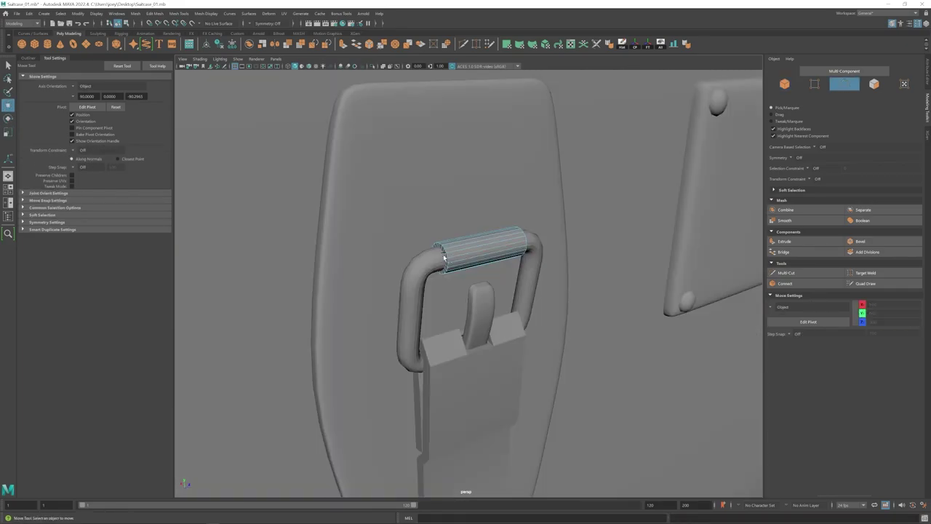
{"action": "double_click", "coordinate": [526, 244], "text": "shift"}
{"action": "left_click", "coordinate": [155, 14]}
{"action": "left_click", "coordinate": [173, 40]}
{"action": "key", "text": "ctrl+a"}
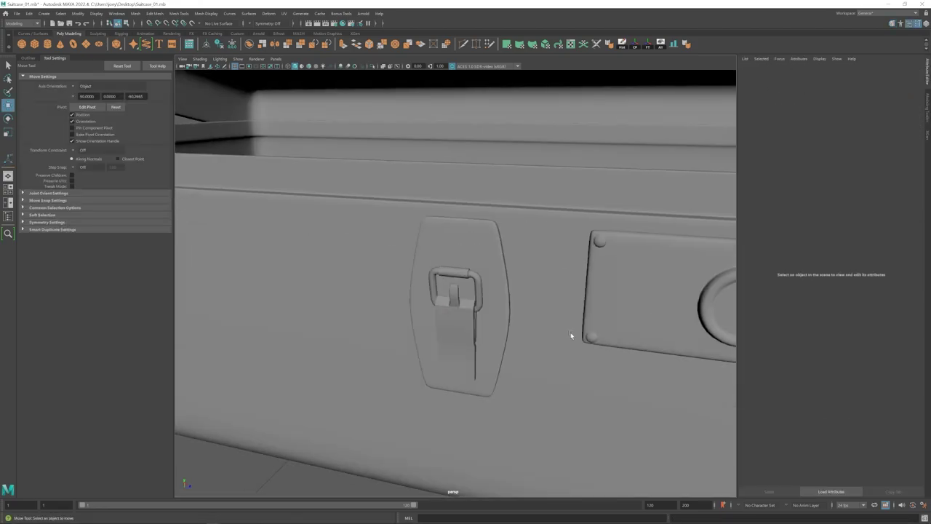
{"action": "left_click", "coordinate": [480, 270]}
- Place a small sphere rivet at the hexagonal plate's lower corner and add rivets at the other corners
{"action": "scroll", "coordinate": [447, 342], "scroll_direction": "down", "scroll_amount": 5}
{"action": "left_click_drag", "start_coordinate": [446, 343], "coordinate": [439, 317], "text": "alt"}
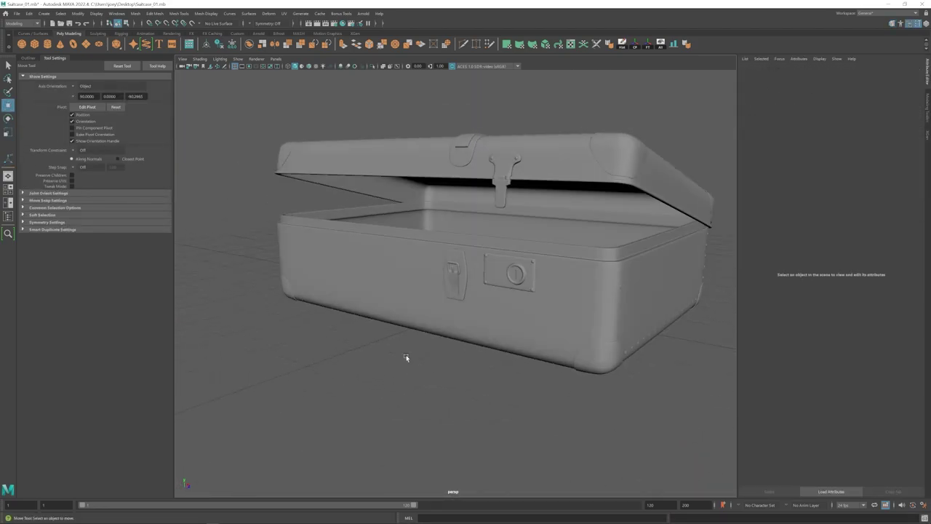
{"action": "left_click_drag", "start_coordinate": [405, 357], "coordinate": [436, 327], "text": "alt"}
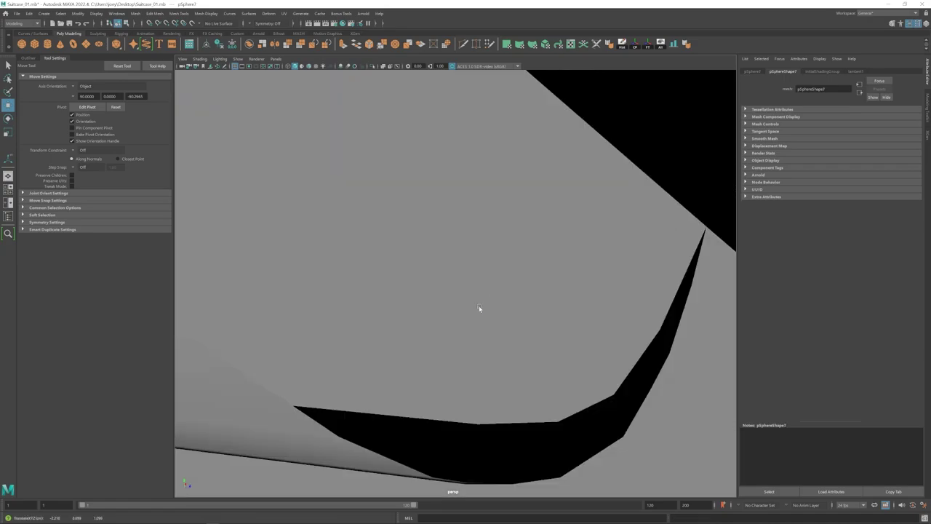
{"action": "scroll", "coordinate": [478, 308], "scroll_direction": "down", "scroll_amount": 5}
{"action": "mouse_move", "coordinate": [479, 308]}
{"action": "left_mouse_down", "text": "alt"}
{"action": "mouse_move", "coordinate": [393, 302]}
{"action": "mouse_move", "coordinate": [480, 305]}
{"action": "left_mouse_up", "text": "alt"}
{"action": "left_click_drag", "start_coordinate": [479, 261], "coordinate": [482, 264]}
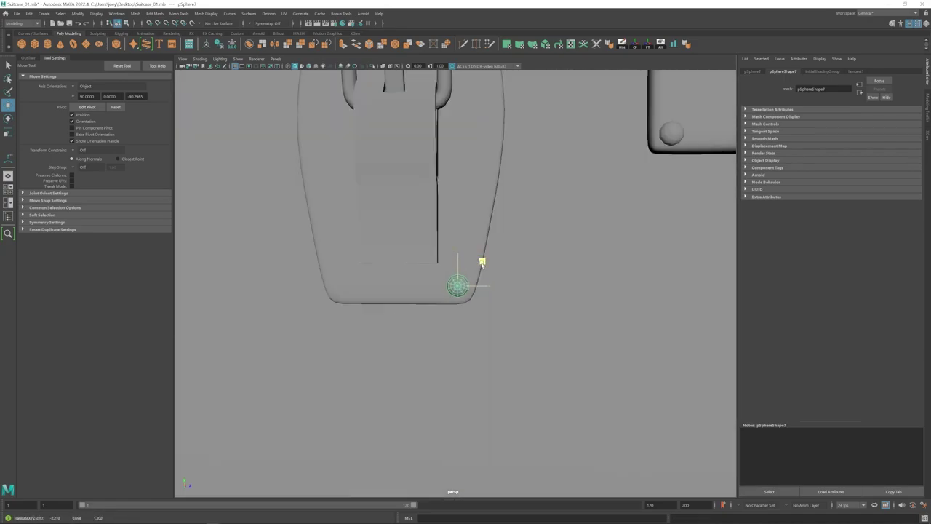
{"action": "left_click", "coordinate": [457, 286], "text": "shift"}
{"action": "scroll", "coordinate": [453, 287], "scroll_direction": "down", "scroll_amount": 5}
{"action": "scroll", "coordinate": [453, 287], "scroll_direction": "down", "scroll_amount": 6}
{"action": "left_click", "coordinate": [365, 424]}
- Create an upright plane in front of the lid's strap loop with width and height subdivisions of 1
{"action": "left_click_drag", "start_coordinate": [365, 424], "coordinate": [437, 305], "text": "alt"}
{"action": "scroll", "coordinate": [436, 306], "scroll_direction": "up", "scroll_amount": 5}
{"action": "left_click", "coordinate": [446, 202]}
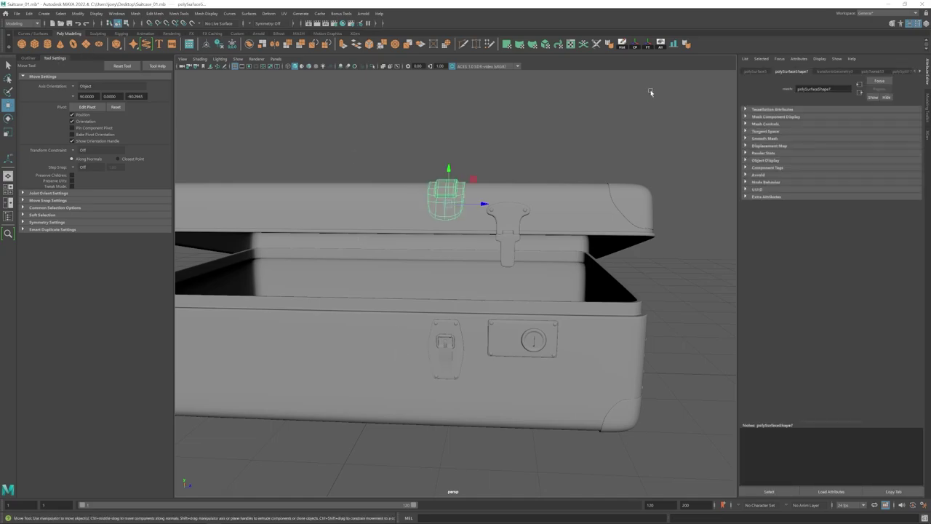
{"action": "left_click_drag", "start_coordinate": [447, 200], "coordinate": [447, 233]}
{"action": "left_click_drag", "start_coordinate": [349, 240], "coordinate": [425, 201], "text": "alt"}
{"action": "key", "text": "w"}
{"action": "left_click_drag", "start_coordinate": [451, 232], "coordinate": [349, 240], "text": "alt"}
{"action": "left_click", "coordinate": [809, 71]}
{"action": "left_click_drag", "start_coordinate": [807, 135], "coordinate": [763, 138]}
{"action": "type", "text": "1"}
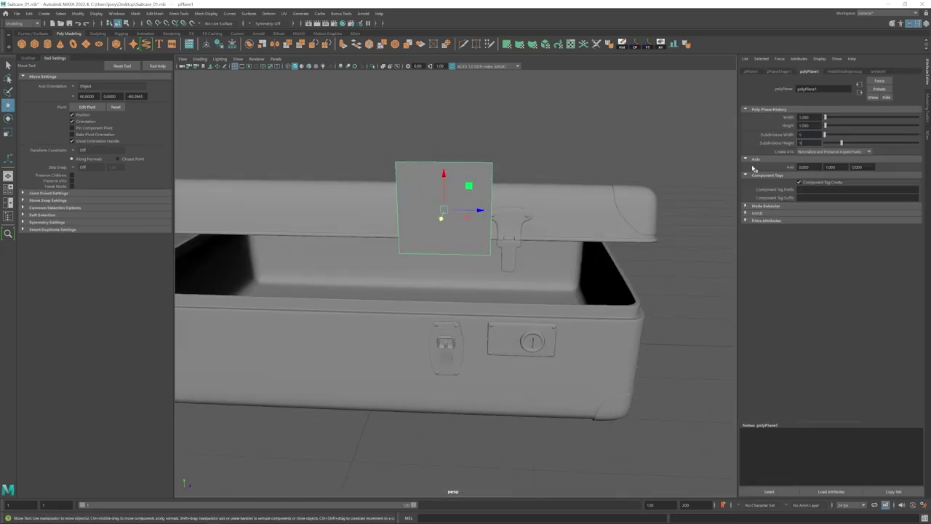
- Rotate the strap plane to follow the slope of the lid's front
{"action": "left_click_drag", "start_coordinate": [390, 212], "coordinate": [291, 215], "text": "alt"}
{"action": "scroll", "coordinate": [364, 211], "scroll_direction": "up", "scroll_amount": 5}
{"action": "key", "text": "e"}
{"action": "left_click_drag", "start_coordinate": [385, 159], "coordinate": [389, 153]}
- Extrude the plane's lower edge downward in successive segments to lengthen it into a hanging strap
{"action": "left_click_drag", "start_coordinate": [334, 171], "coordinate": [414, 193], "text": "alt"}
{"action": "right_click_drag", "start_coordinate": [449, 196], "coordinate": [449, 164]}
{"action": "left_click", "coordinate": [448, 218]}
{"action": "left_click_drag", "start_coordinate": [449, 216], "coordinate": [443, 263], "text": "shift"}
{"action": "left_click_drag", "start_coordinate": [495, 255], "coordinate": [439, 266], "text": "alt"}
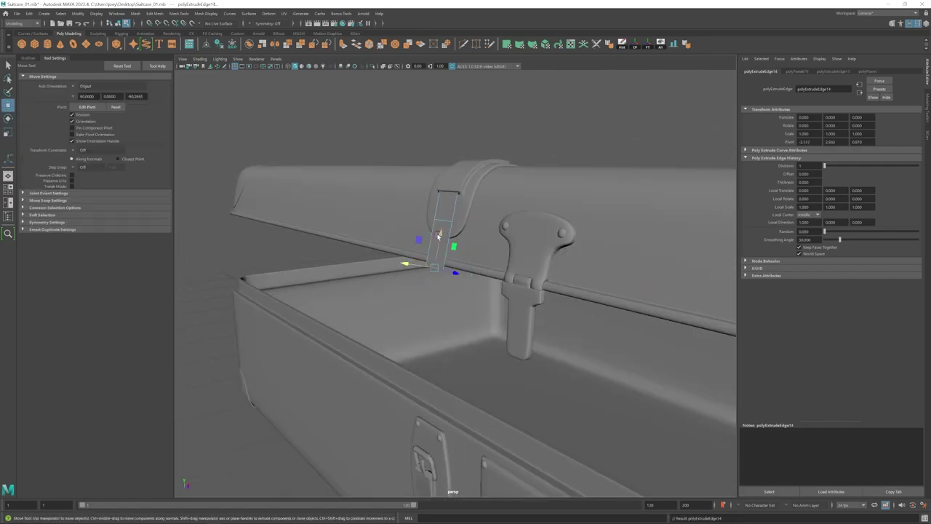
{"action": "left_click_drag", "start_coordinate": [442, 234], "coordinate": [441, 269], "text": "shift"}
{"action": "mouse_move", "coordinate": [465, 283]}
{"action": "left_mouse_down", "text": "alt"}
{"action": "mouse_move", "coordinate": [393, 291]}
{"action": "mouse_move", "coordinate": [450, 280]}
{"action": "left_mouse_up", "text": "alt"}
{"action": "left_click", "coordinate": [441, 267]}
- Scale the strap's bottom edge narrower to taper its tip and adjust how the strap hangs
{"action": "left_click_drag", "start_coordinate": [364, 273], "coordinate": [461, 320], "text": "alt"}
{"action": "left_click", "coordinate": [463, 307]}
{"action": "key", "text": "r"}
{"action": "left_click_drag", "start_coordinate": [493, 320], "coordinate": [463, 320]}
{"action": "key", "text": "w"}
{"action": "left_click", "coordinate": [458, 307]}
{"action": "left_click_drag", "start_coordinate": [553, 302], "coordinate": [433, 275], "text": "alt"}
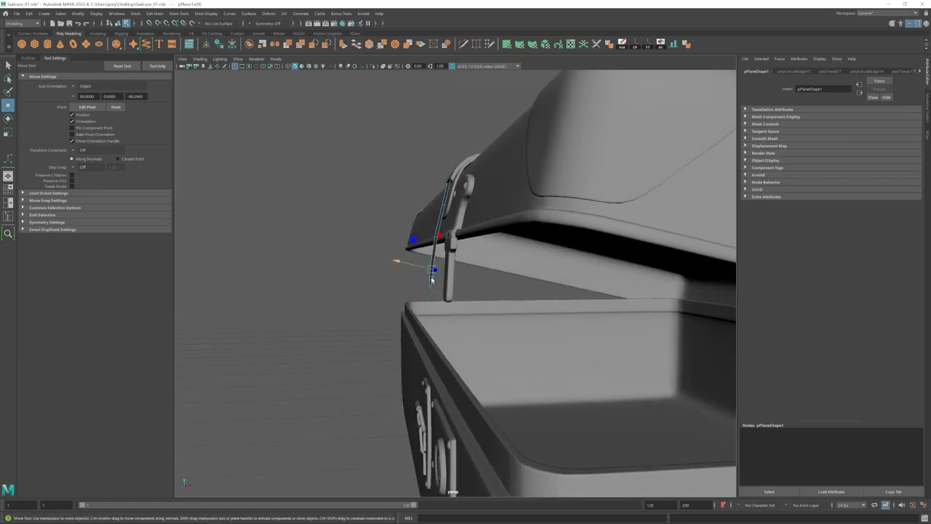
{"action": "right_click_drag", "start_coordinate": [502, 275], "coordinate": [504, 252]}
{"action": "left_click_drag", "start_coordinate": [505, 252], "coordinate": [466, 266], "text": "alt"}
{"action": "right_click_drag", "start_coordinate": [466, 266], "coordinate": [530, 329], "text": "alt"}
{"action": "left_click_drag", "start_coordinate": [529, 329], "coordinate": [462, 297], "text": "alt"}
{"action": "left_click", "coordinate": [458, 292]}
- Insert one lengthwise edge loop along the strap's centre and shape the tip to a point
{"action": "right_click_drag", "start_coordinate": [442, 298], "coordinate": [466, 292], "text": "alt"}
{"action": "left_click_drag", "start_coordinate": [398, 249], "coordinate": [432, 256], "text": "alt"}
{"action": "left_click", "coordinate": [179, 13]}
{"action": "left_click", "coordinate": [193, 77]}
{"action": "left_click_drag", "start_coordinate": [86, 129], "coordinate": [56, 136]}
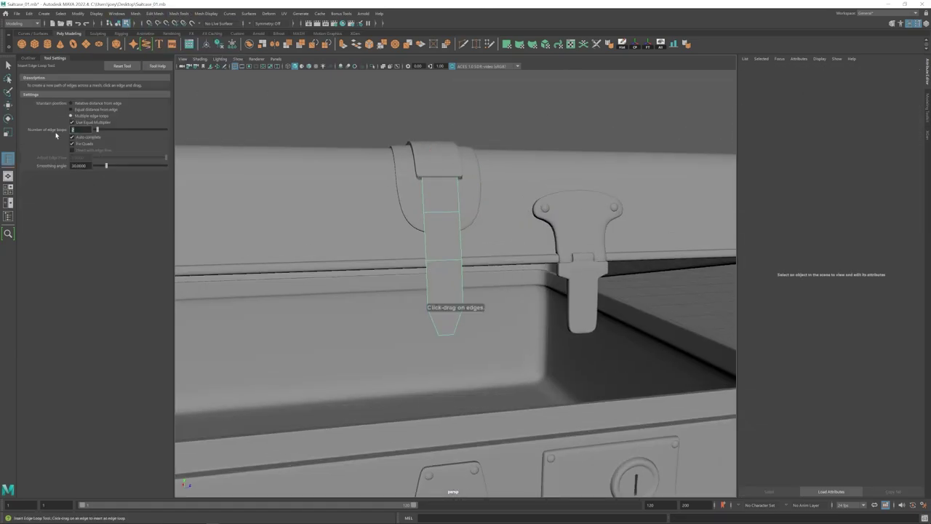
{"action": "type", "text": "1"}
{"action": "left_click", "coordinate": [446, 309]}
{"action": "key", "text": "w"}
{"action": "left_click_drag", "start_coordinate": [447, 308], "coordinate": [450, 313], "text": "alt"}
- Select all the strap's faces and extrude them with a thickness of 0.010
{"action": "right_click_drag", "start_coordinate": [446, 279], "coordinate": [455, 240], "text": "alt"}
{"action": "right_click_drag", "start_coordinate": [456, 213], "coordinate": [456, 233]}
{"action": "double_click", "coordinate": [452, 247]}
{"action": "key", "text": "ctrl+e"}
{"action": "key", "text": "w"}
{"action": "key", "text": "1"}
{"action": "left_click_drag", "start_coordinate": [415, 229], "coordinate": [469, 222], "text": "alt"}
{"action": "right_click_drag", "start_coordinate": [468, 217], "coordinate": [487, 198]}
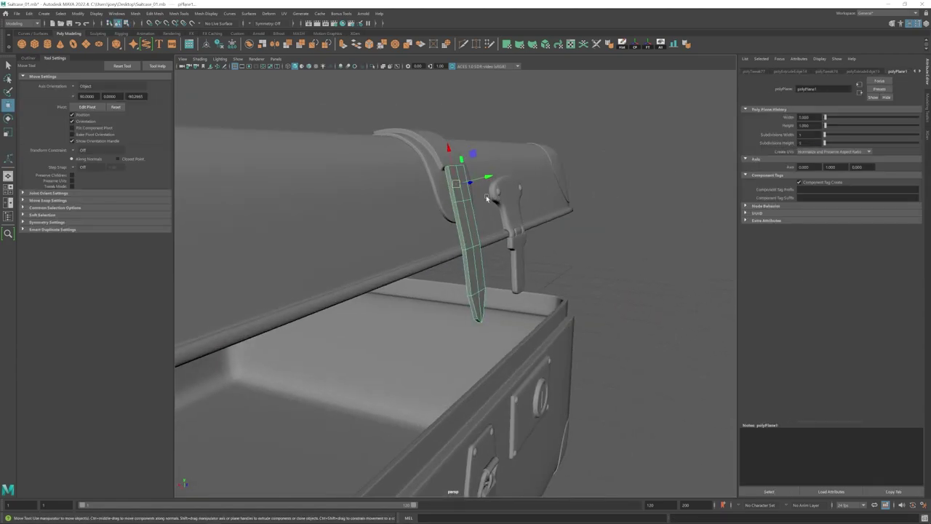
{"action": "left_click", "coordinate": [871, 72]}
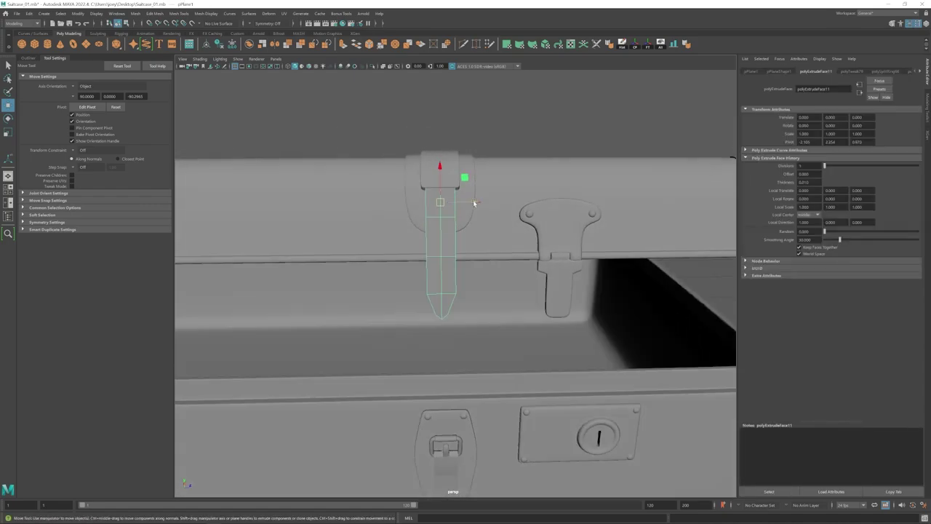
- Refine the strap's edges with a bevel and an added edge loop
{"action": "left_click_drag", "start_coordinate": [363, 291], "coordinate": [416, 301], "text": "alt"}
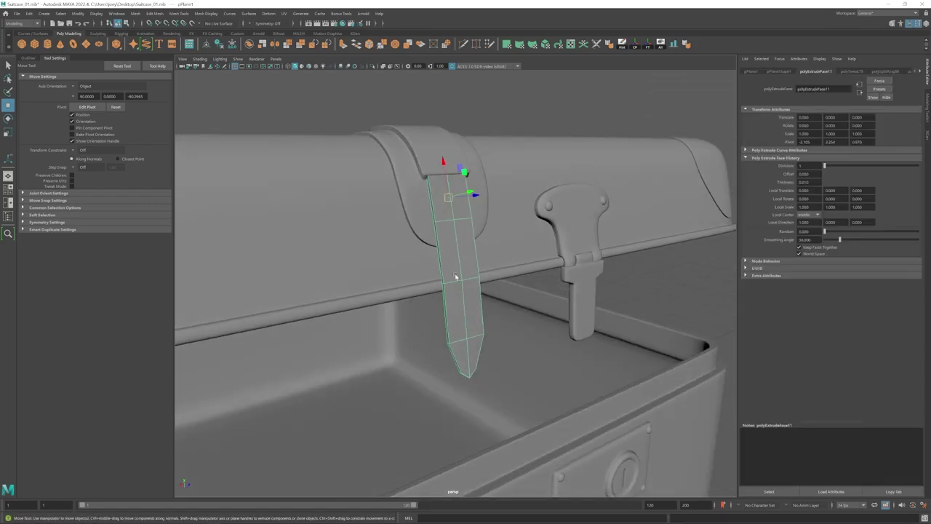
{"action": "left_click_drag", "start_coordinate": [387, 191], "coordinate": [505, 189]}
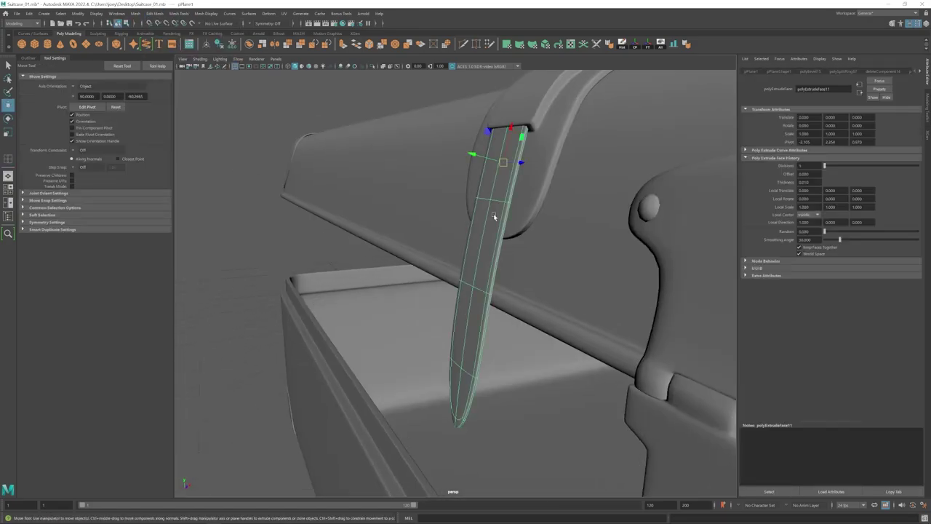
{"action": "left_click", "coordinate": [72, 87]}
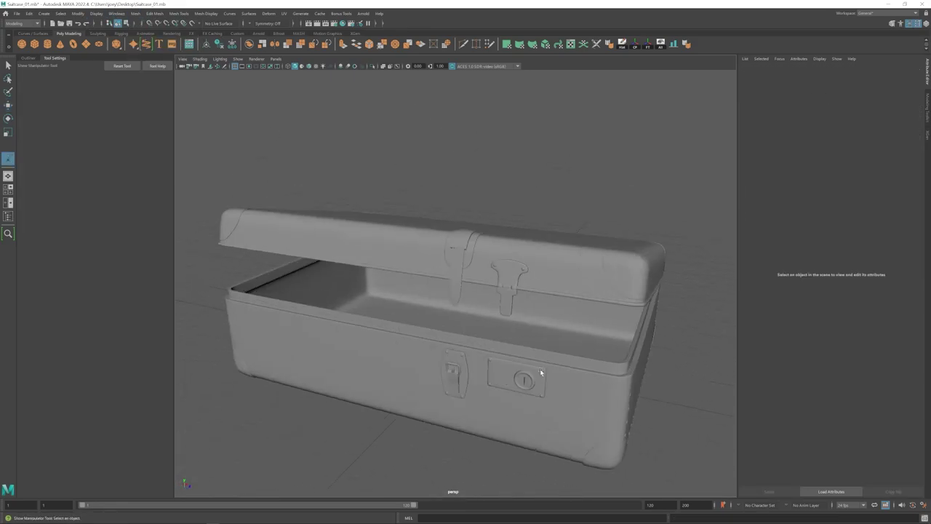
- Create an upright single-face plane, 1 wide and 1 high, on the front of the suitcase base beside the clasp
{"action": "left_click_drag", "start_coordinate": [538, 371], "coordinate": [490, 315], "text": "alt"}
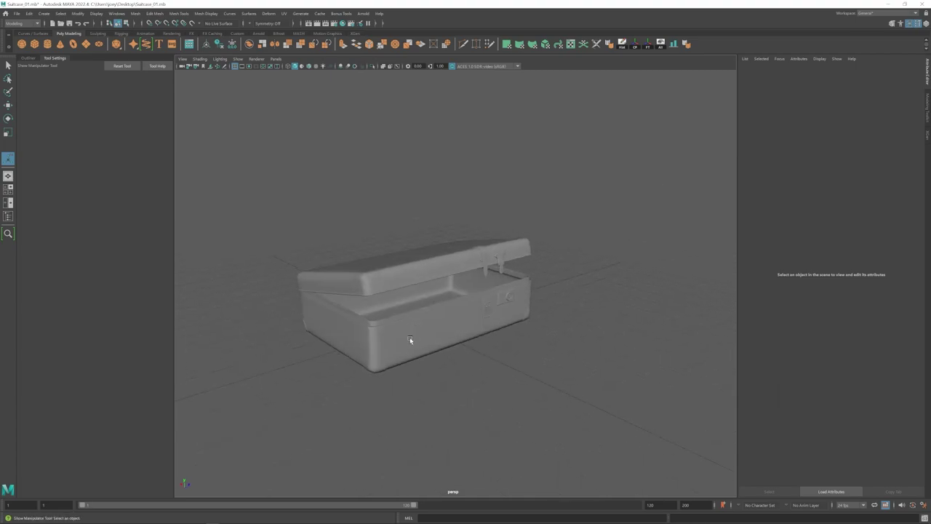
{"action": "middle_click_drag", "start_coordinate": [410, 339], "coordinate": [427, 329], "text": "alt"}
{"action": "right_click_drag", "start_coordinate": [427, 329], "coordinate": [466, 359], "text": "alt"}
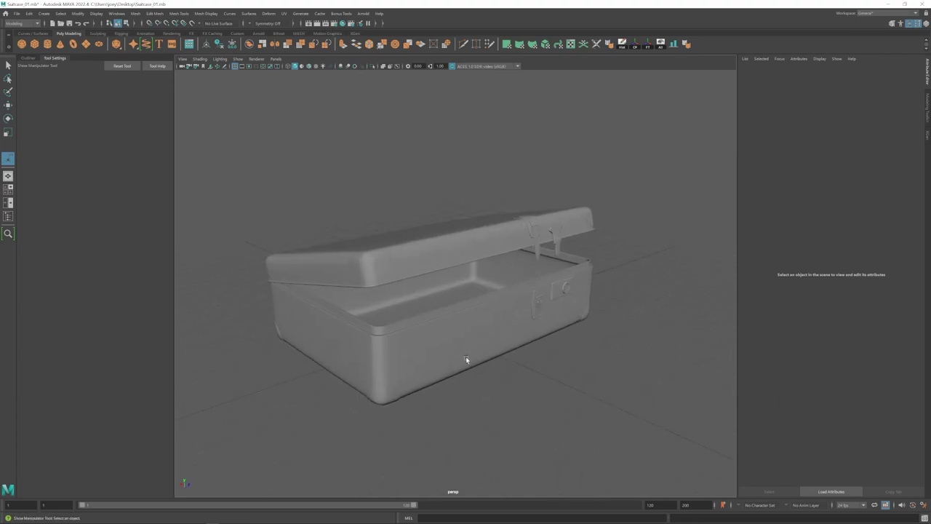
{"action": "middle_click_drag", "start_coordinate": [456, 357], "coordinate": [420, 345], "text": "alt"}
{"action": "left_click_drag", "start_coordinate": [424, 349], "coordinate": [440, 339], "text": "alt"}
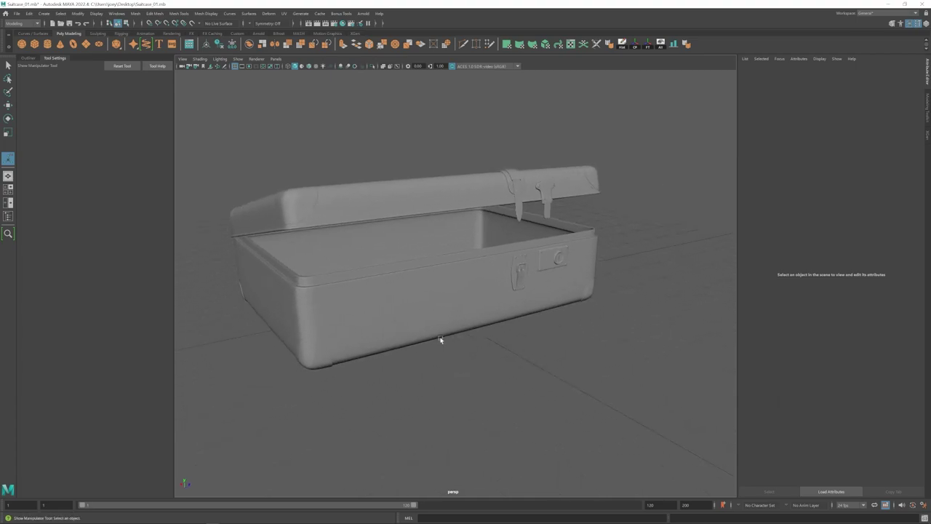
{"action": "left_click", "coordinate": [465, 301]}
{"action": "left_click_drag", "start_coordinate": [379, 256], "coordinate": [460, 308]}
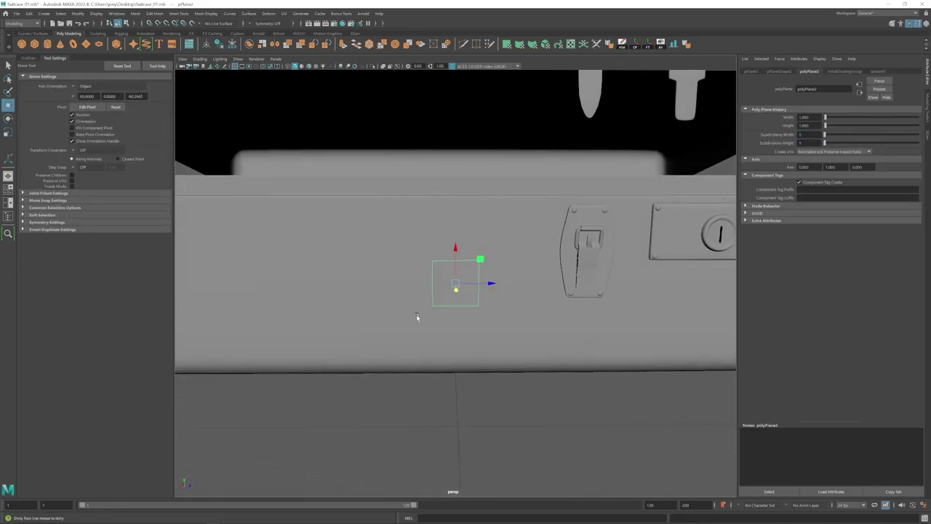
{"action": "middle_click_drag", "start_coordinate": [416, 314], "coordinate": [416, 292], "text": "alt"}
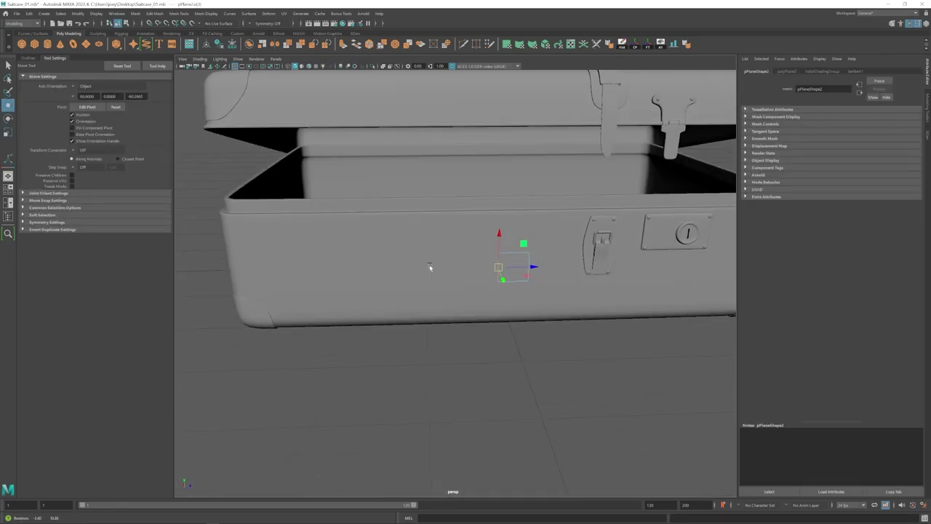
{"action": "left_click_drag", "start_coordinate": [430, 264], "coordinate": [488, 263], "text": "alt"}
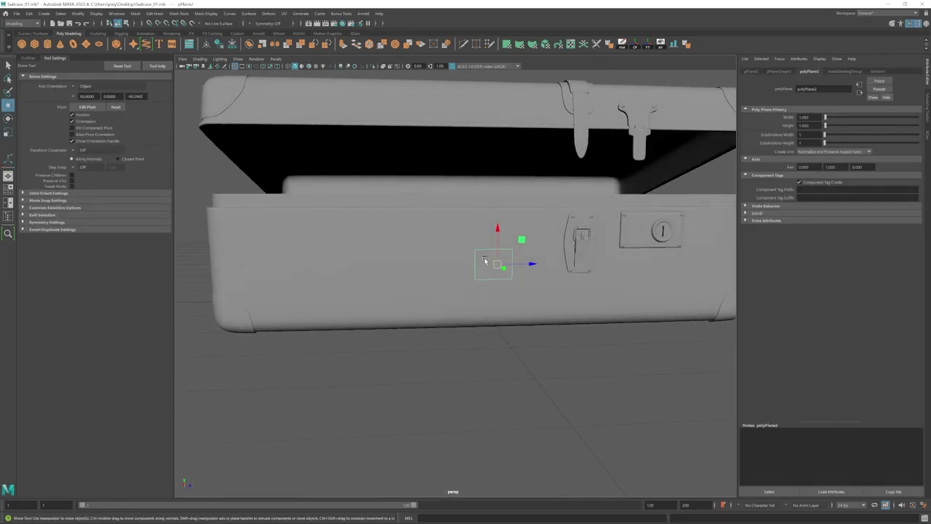
- Extrude the small front plane's end edge and fold it back to form a second layer behind the plane
{"action": "right_click_drag", "start_coordinate": [486, 262], "coordinate": [514, 275], "text": "alt"}
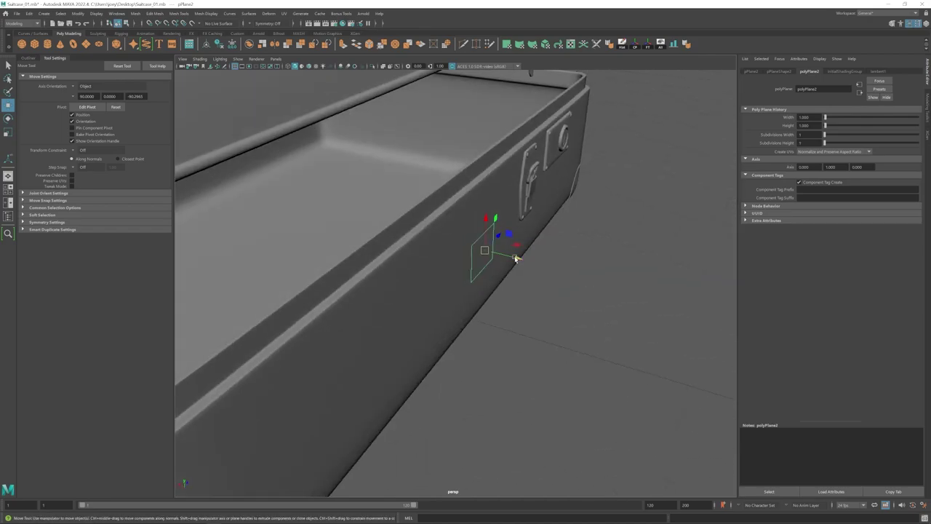
{"action": "left_click", "coordinate": [463, 270]}
{"action": "left_click_drag", "start_coordinate": [499, 275], "coordinate": [496, 274], "text": "shift"}
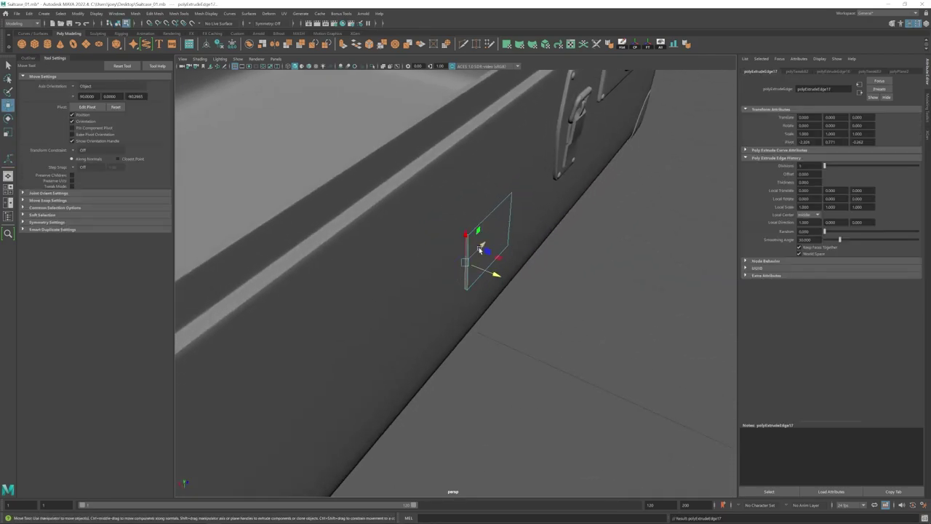
- Insert an edge loop across the folded tab near the fold and shift the end so it flares outward
{"action": "left_click", "coordinate": [194, 69]}
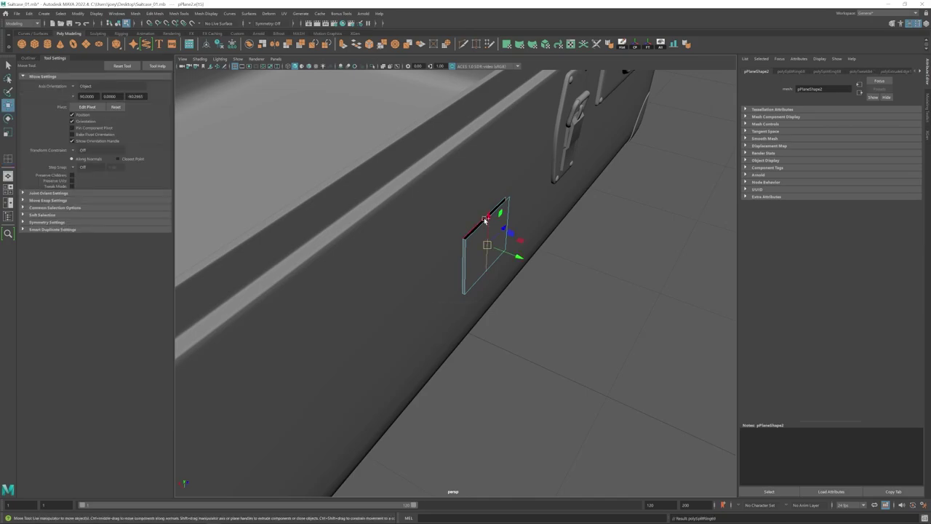
{"action": "right_click_drag", "start_coordinate": [485, 220], "coordinate": [465, 195], "text": "alt"}
{"action": "left_click_drag", "start_coordinate": [465, 249], "coordinate": [471, 231], "text": "alt"}
{"action": "left_click_drag", "start_coordinate": [466, 293], "coordinate": [465, 293]}
{"action": "mouse_move", "coordinate": [465, 292]}
{"action": "left_mouse_down", "text": "alt"}
{"action": "mouse_move", "coordinate": [442, 271]}
{"action": "mouse_move", "coordinate": [459, 284]}
{"action": "left_mouse_up", "text": "alt"}
- Select all the folded tab's faces and extrude them to give the tab thickness
{"action": "left_click_drag", "start_coordinate": [422, 191], "coordinate": [549, 351]}
{"action": "left_click", "coordinate": [156, 16]}
{"action": "left_click", "coordinate": [163, 78]}
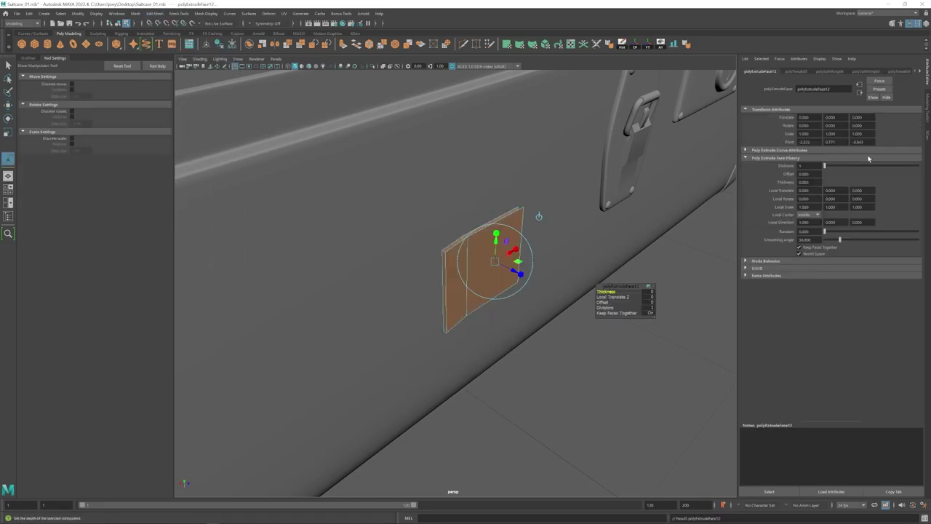
{"action": "right_click_drag", "start_coordinate": [643, 269], "coordinate": [679, 343], "text": "alt"}
{"action": "middle_click_drag", "start_coordinate": [679, 342], "coordinate": [652, 390], "text": "alt"}
{"action": "key", "text": "w"}
{"action": "right_click_drag", "start_coordinate": [523, 248], "coordinate": [522, 272]}
{"action": "left_click", "coordinate": [522, 273]}
{"action": "left_click_drag", "start_coordinate": [698, 313], "coordinate": [509, 291], "text": "alt"}
{"action": "left_click_drag", "start_coordinate": [431, 365], "coordinate": [509, 269], "text": "alt"}
- Scale the tab's bend vertices and insert supporting edge loops around the bend, undoing the surplus last one
{"action": "right_click_drag", "start_coordinate": [509, 251], "coordinate": [469, 251]}
{"action": "left_click_drag", "start_coordinate": [461, 246], "coordinate": [507, 340]}
{"action": "key", "text": "r"}
{"action": "left_click_drag", "start_coordinate": [507, 339], "coordinate": [492, 309], "text": "alt"}
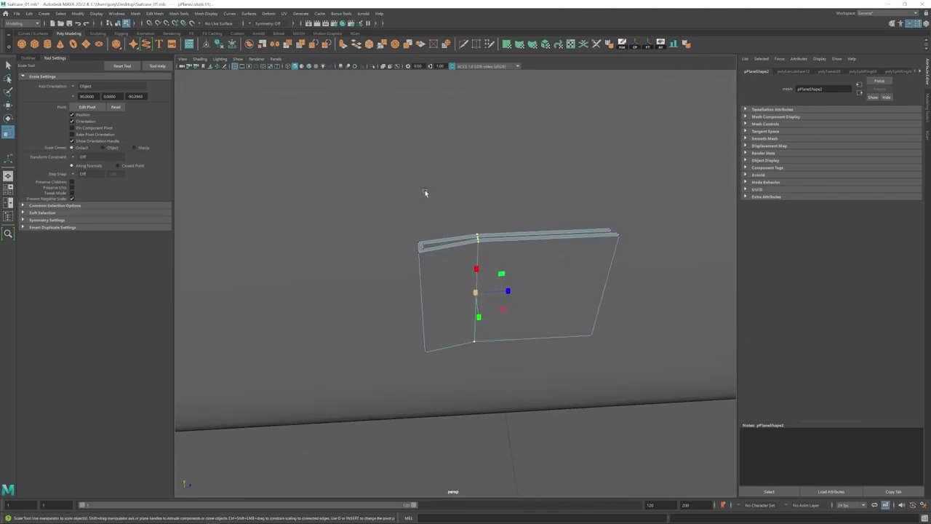
{"action": "left_click", "coordinate": [179, 13]}
{"action": "left_click", "coordinate": [191, 71]}
{"action": "left_click", "coordinate": [485, 240]}
{"action": "key", "text": "ctrl+z"}
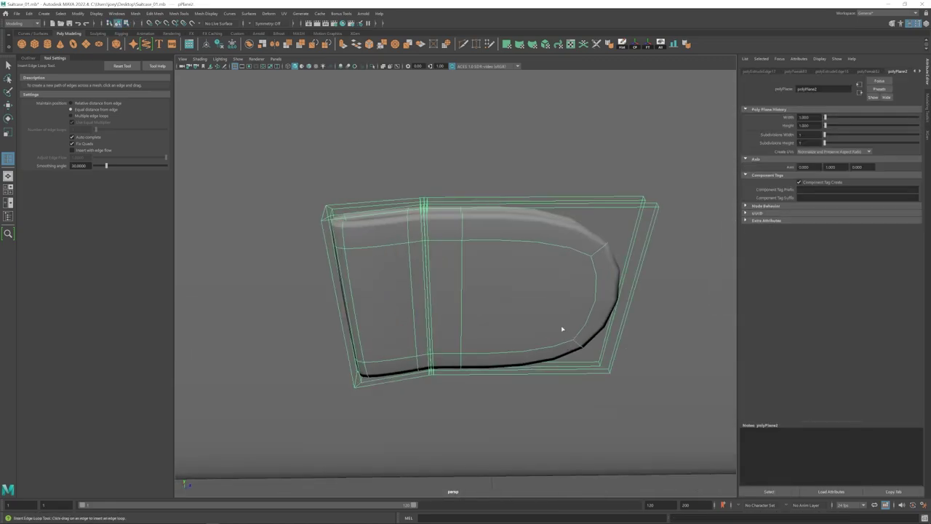
{"action": "key", "text": "w"}
{"action": "key", "text": "1"}
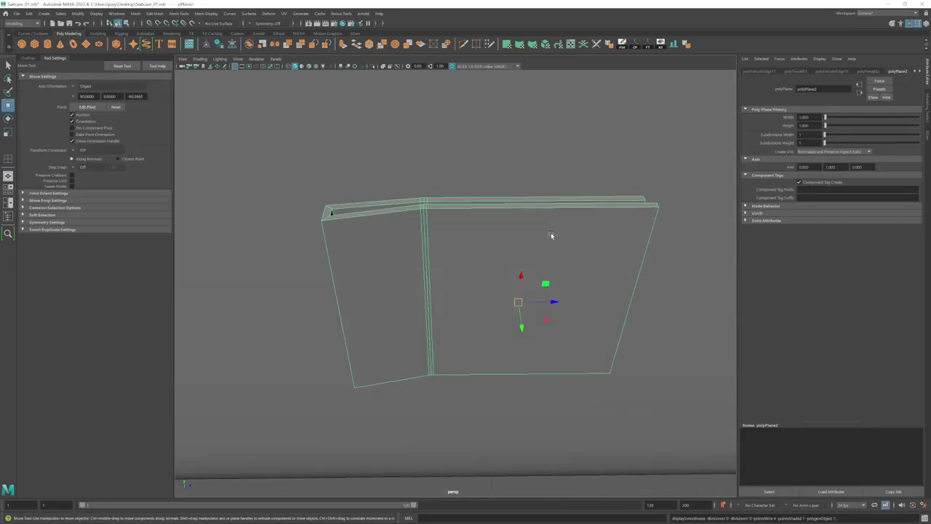
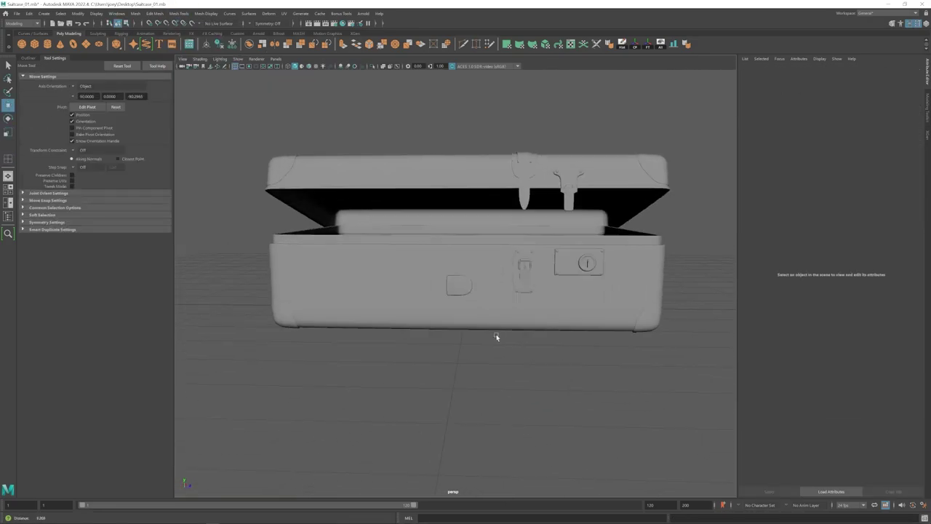
- Insert a lengthwise edge loop along the tab's centre, pull the tip out to a point and bevel the centre edges
{"action": "scroll", "coordinate": [495, 327], "scroll_direction": "up", "scroll_amount": 3}
{"action": "left_click", "coordinate": [494, 311]}
{"action": "left_click", "coordinate": [178, 13]}
{"action": "left_click", "coordinate": [198, 64]}
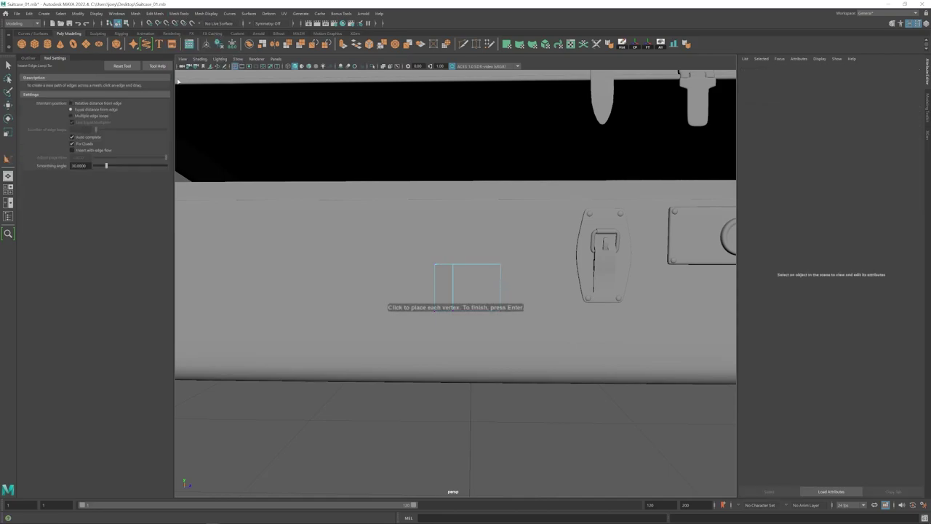
{"action": "left_click", "coordinate": [453, 288]}
{"action": "key", "text": "w"}
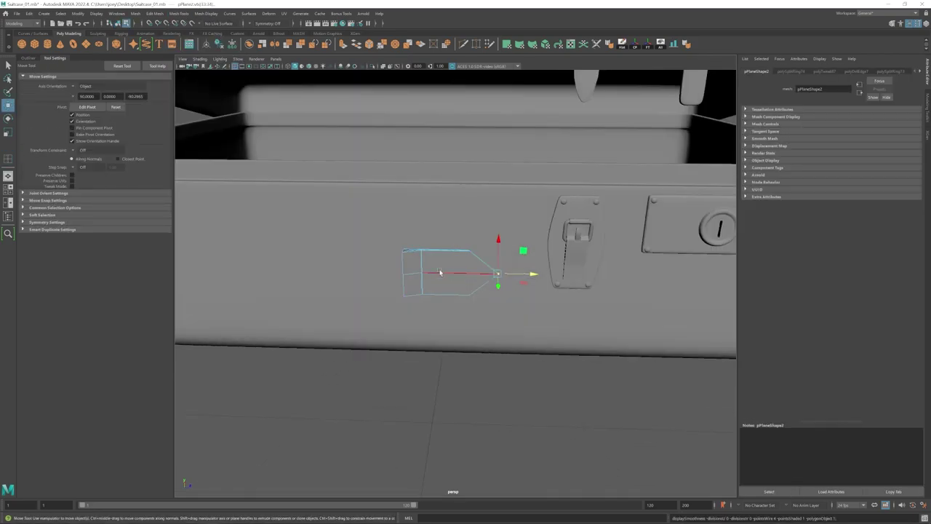
{"action": "key", "text": "ctrl+b"}
- Insert one centred vertical edge loop around the suitcase base
{"action": "left_click_drag", "start_coordinate": [553, 240], "coordinate": [475, 291], "text": "alt"}
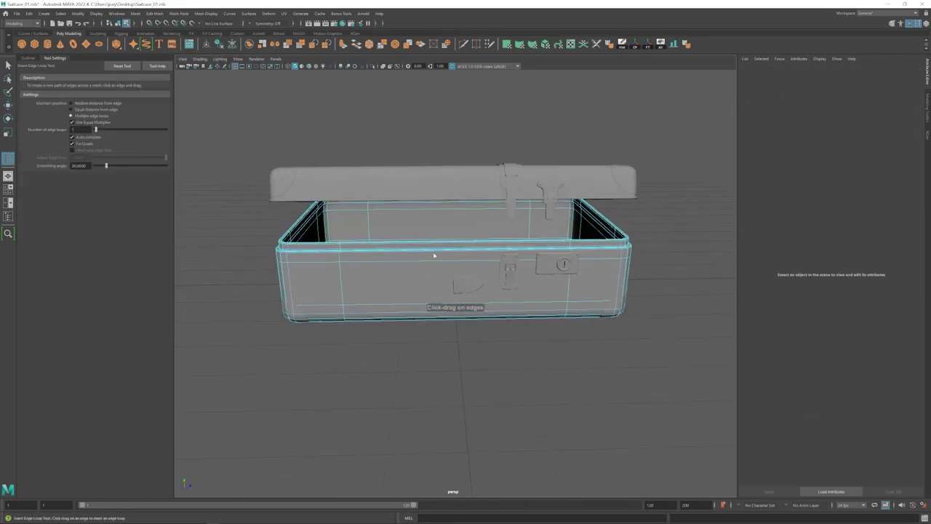
{"action": "left_click", "coordinate": [471, 261]}
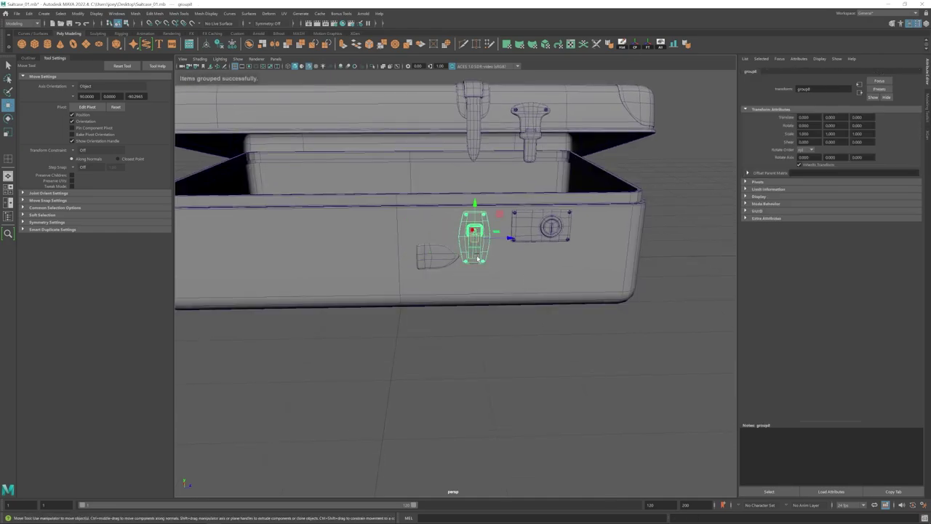
- Group the riveted buckle clasp's parts and move the group closer to the lock plate
{"action": "left_click_drag", "start_coordinate": [509, 237], "coordinate": [519, 238]}
{"action": "left_click_drag", "start_coordinate": [519, 255], "coordinate": [390, 264], "text": "alt"}
{"action": "scroll", "coordinate": [466, 274], "scroll_direction": "down", "scroll_amount": 4}
{"action": "scroll", "coordinate": [450, 312], "scroll_direction": "up", "scroll_amount": 8}
{"action": "scroll", "coordinate": [450, 314], "scroll_direction": "down", "scroll_amount": 4}
{"action": "left_click", "coordinate": [440, 356]}
{"action": "left_click_drag", "start_coordinate": [440, 341], "coordinate": [388, 291], "text": "alt"}
{"action": "scroll", "coordinate": [386, 290], "scroll_direction": "down", "scroll_amount": 5}
- Pull the pointed tab's tip vertices slightly inward and scale the whole tab down
{"action": "left_click", "coordinate": [472, 279]}
{"action": "scroll", "coordinate": [502, 279], "scroll_direction": "up", "scroll_amount": 6}
{"action": "right_click_drag", "start_coordinate": [445, 261], "coordinate": [407, 262]}
{"action": "left_click_drag", "start_coordinate": [480, 287], "coordinate": [439, 237]}
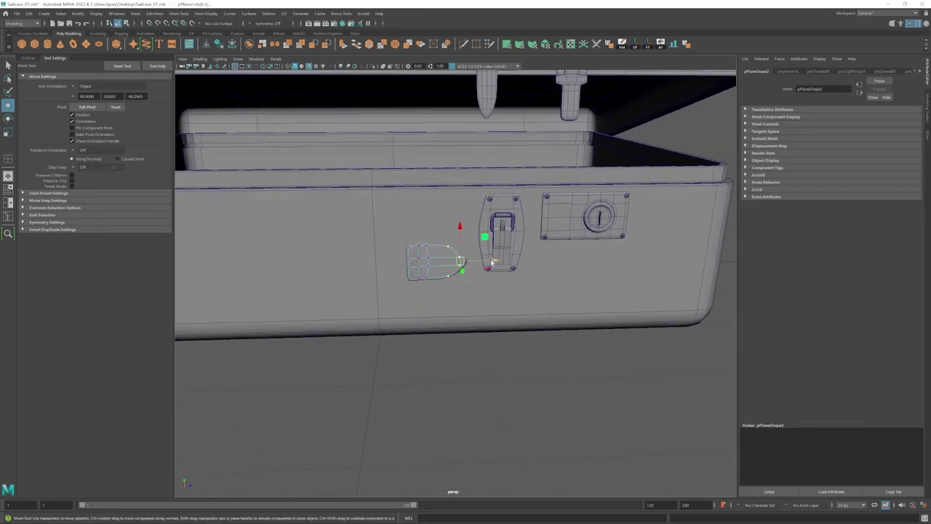
{"action": "left_click_drag", "start_coordinate": [492, 262], "coordinate": [484, 262]}
{"action": "left_click_drag", "start_coordinate": [484, 262], "coordinate": [460, 239], "text": "alt"}
{"action": "right_click_drag", "start_coordinate": [439, 261], "coordinate": [459, 239]}
{"action": "key", "text": "r"}
{"action": "left_click_drag", "start_coordinate": [436, 232], "coordinate": [435, 234]}
{"action": "left_click_drag", "start_coordinate": [469, 262], "coordinate": [465, 263]}
{"action": "scroll", "coordinate": [451, 264], "scroll_direction": "down", "scroll_amount": 4}
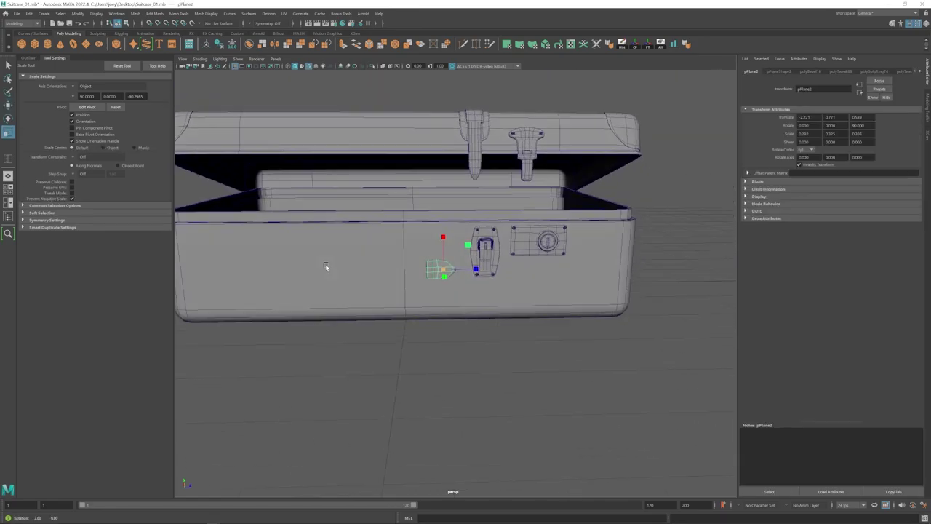
- Duplicate the clasp's wire ring and position the copy at the tab's folded end
{"action": "key", "text": "w"}
{"action": "scroll", "coordinate": [553, 328], "scroll_direction": "up", "scroll_amount": 8}
{"action": "left_click_drag", "start_coordinate": [626, 349], "coordinate": [652, 429], "text": "alt"}
{"action": "left_click", "coordinate": [621, 205]}
{"action": "left_click_drag", "start_coordinate": [621, 210], "coordinate": [614, 268], "text": "alt"}
{"action": "key", "text": "ctrl+d"}
{"action": "left_click", "coordinate": [476, 266], "text": "shift"}
{"action": "scroll", "coordinate": [476, 264], "scroll_direction": "up", "scroll_amount": 3}
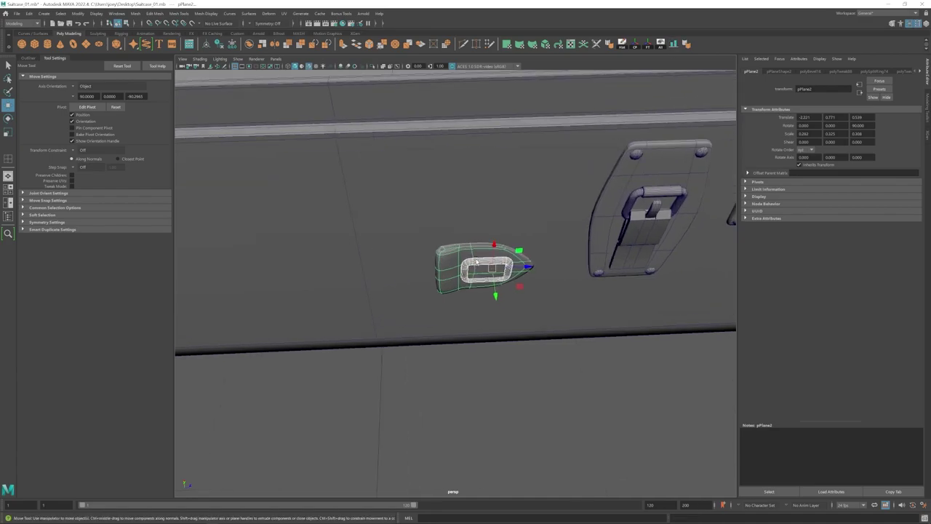
{"action": "left_click_drag", "start_coordinate": [466, 267], "coordinate": [393, 269]}
{"action": "left_click_drag", "start_coordinate": [393, 269], "coordinate": [497, 253], "text": "alt"}
{"action": "left_click_drag", "start_coordinate": [527, 246], "coordinate": [502, 291], "text": "alt"}
- Insert an edge loop at the tab's folded end and bevel it, widening the bevel fraction
{"action": "scroll", "coordinate": [476, 270], "scroll_direction": "up", "scroll_amount": 4}
{"action": "key", "text": "1"}
{"action": "left_click", "coordinate": [180, 13]}
{"action": "left_click", "coordinate": [195, 67]}
{"action": "scroll", "coordinate": [418, 263], "scroll_direction": "up", "scroll_amount": 2}
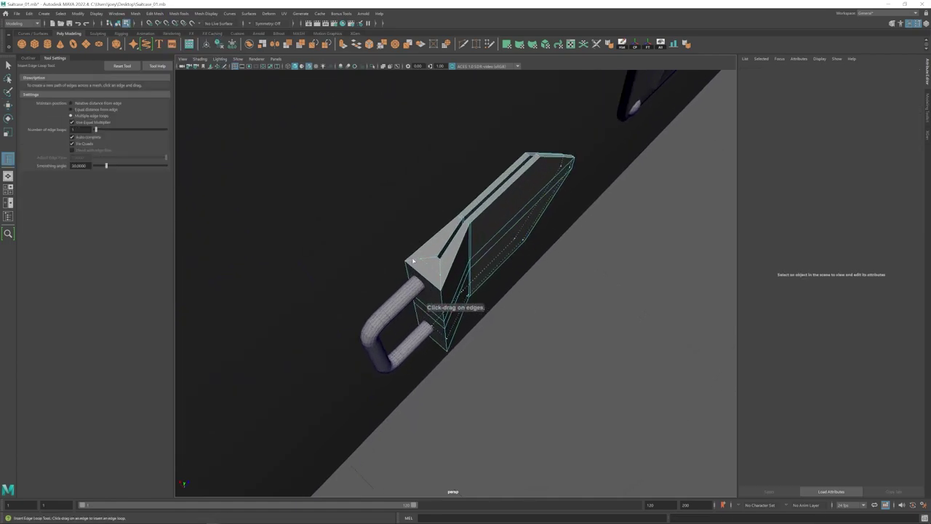
{"action": "left_click", "coordinate": [415, 260]}
{"action": "key", "text": "w"}
{"action": "left_click", "coordinate": [155, 14]}
{"action": "left_click", "coordinate": [174, 43]}
{"action": "left_click_drag", "start_coordinate": [870, 134], "coordinate": [881, 136]}
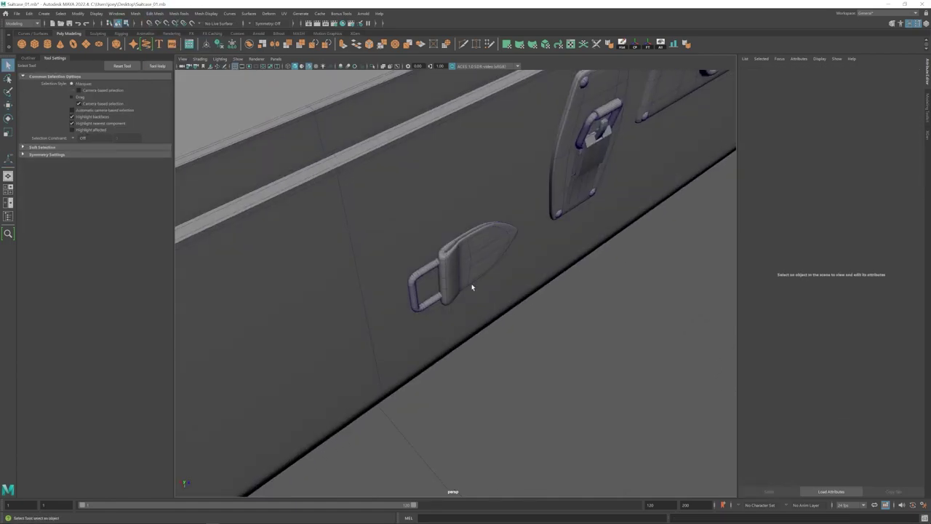
- Tilt the tab slightly and shift its inner fold geometry to make room for the ring
{"action": "key", "text": "w"}
{"action": "scroll", "coordinate": [473, 287], "scroll_direction": "up", "scroll_amount": 3}
{"action": "left_click_drag", "start_coordinate": [349, 206], "coordinate": [473, 339]}
{"action": "key", "text": "F8"}
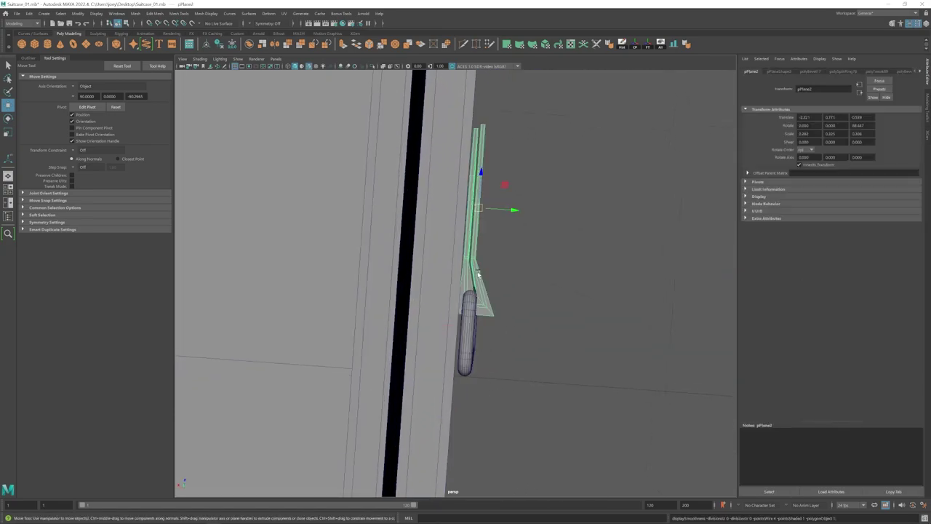
{"action": "scroll", "coordinate": [478, 274], "scroll_direction": "up", "scroll_amount": 3}
{"action": "right_click_drag", "start_coordinate": [478, 274], "coordinate": [471, 256]}
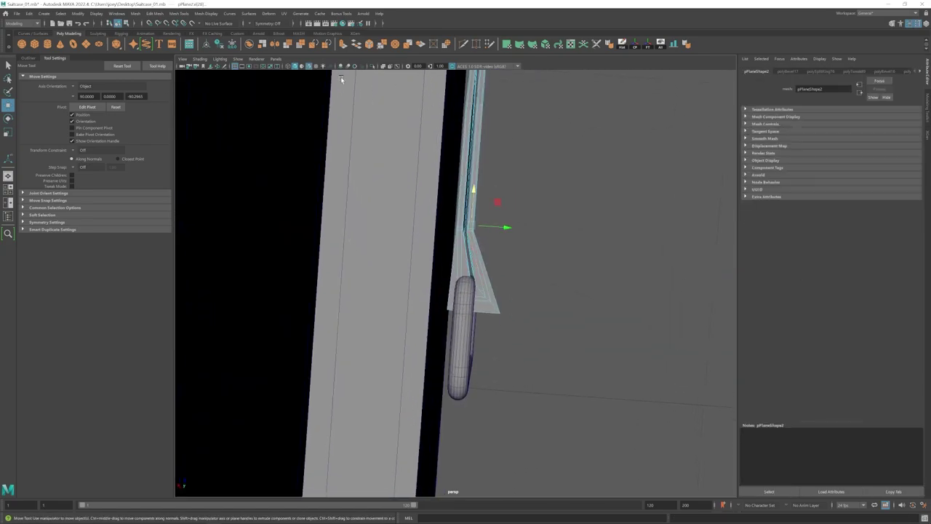
{"action": "key", "text": "4"}
{"action": "scroll", "coordinate": [509, 305], "scroll_direction": "up", "scroll_amount": 3}
{"action": "left_click_drag", "start_coordinate": [507, 283], "coordinate": [503, 283]}
{"action": "key", "text": "5"}
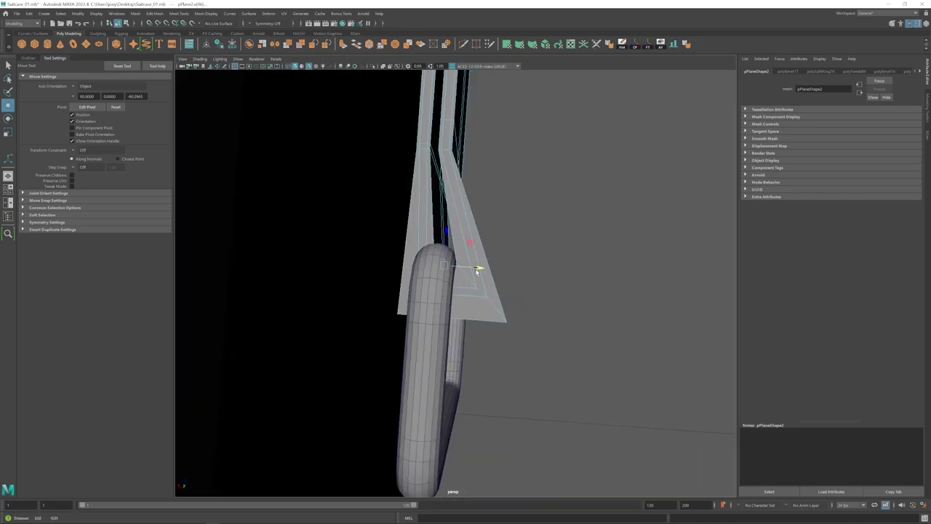
- Show the tab smoothed and nudge the ring into place inside the fold
{"action": "key", "text": "3"}
{"action": "left_click", "coordinate": [523, 283]}
{"action": "left_click", "coordinate": [439, 290]}
{"action": "mouse_move", "coordinate": [439, 289]}
{"action": "left_mouse_down", "text": "alt"}
{"action": "mouse_move", "coordinate": [509, 305]}
{"action": "mouse_move", "coordinate": [465, 349]}
{"action": "left_mouse_up", "text": "alt"}
{"action": "left_click_drag", "start_coordinate": [419, 251], "coordinate": [416, 251]}
{"action": "left_click_drag", "start_coordinate": [465, 313], "coordinate": [443, 247], "text": "alt"}
- Scale the tab's folded-end vertices to fit the ring's opening
{"action": "right_click_drag", "start_coordinate": [495, 251], "coordinate": [495, 222]}
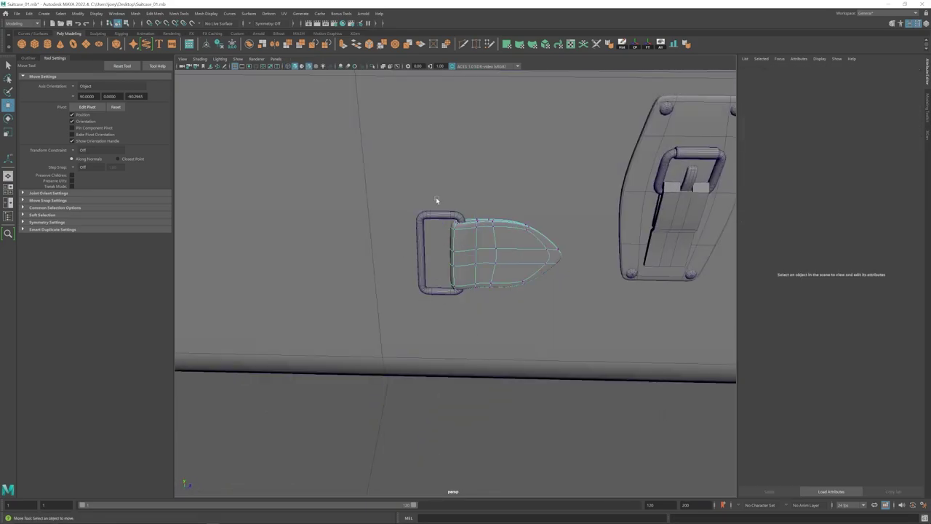
{"action": "left_click_drag", "start_coordinate": [435, 197], "coordinate": [464, 304]}
{"action": "key", "text": "r"}
{"action": "left_click_drag", "start_coordinate": [461, 256], "coordinate": [462, 258]}
{"action": "left_click_drag", "start_coordinate": [466, 393], "coordinate": [458, 357], "text": "alt"}
{"action": "left_click", "coordinate": [422, 251]}
{"action": "left_click_drag", "start_coordinate": [441, 213], "coordinate": [445, 339]}
{"action": "scroll", "coordinate": [422, 334], "scroll_direction": "down", "scroll_amount": 5}
{"action": "left_click", "coordinate": [417, 342]}
{"action": "scroll", "coordinate": [445, 339], "scroll_direction": "up", "scroll_amount": 5}
- Narrow the ring by moving its outer vertices toward the tab and adjust its end vertices around the tab
{"action": "left_click", "coordinate": [451, 249]}
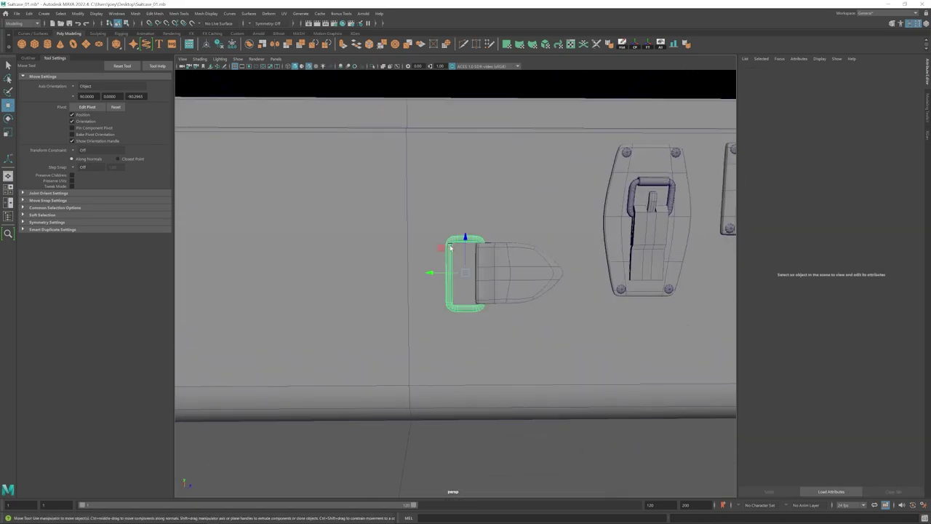
{"action": "right_click_drag", "start_coordinate": [451, 249], "coordinate": [419, 248]}
{"action": "left_click_drag", "start_coordinate": [430, 219], "coordinate": [465, 324]}
{"action": "left_click_drag", "start_coordinate": [415, 274], "coordinate": [426, 274]}
{"action": "scroll", "coordinate": [429, 274], "scroll_direction": "up", "scroll_amount": 3}
{"action": "right_click_drag", "start_coordinate": [443, 247], "coordinate": [411, 248]}
{"action": "left_click_drag", "start_coordinate": [418, 200], "coordinate": [494, 251]}
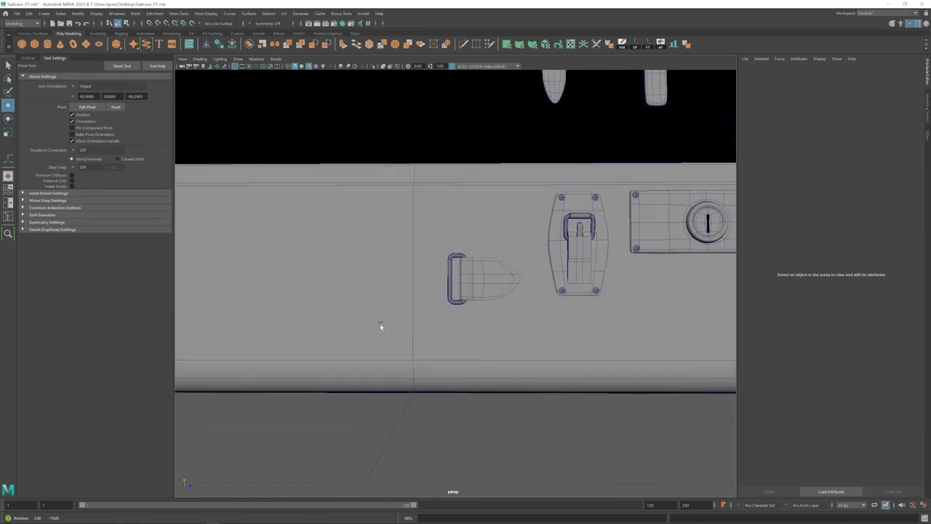
- Adjust the tab's folded-end vertices so the end sits neatly around the narrowed ring
{"action": "scroll", "coordinate": [424, 339], "scroll_direction": "down", "scroll_amount": 3}
{"action": "scroll", "coordinate": [483, 347], "scroll_direction": "up", "scroll_amount": 1}
{"action": "left_click_drag", "start_coordinate": [482, 347], "coordinate": [446, 283], "text": "alt"}
{"action": "left_click", "coordinate": [447, 282]}
{"action": "key", "text": "e"}
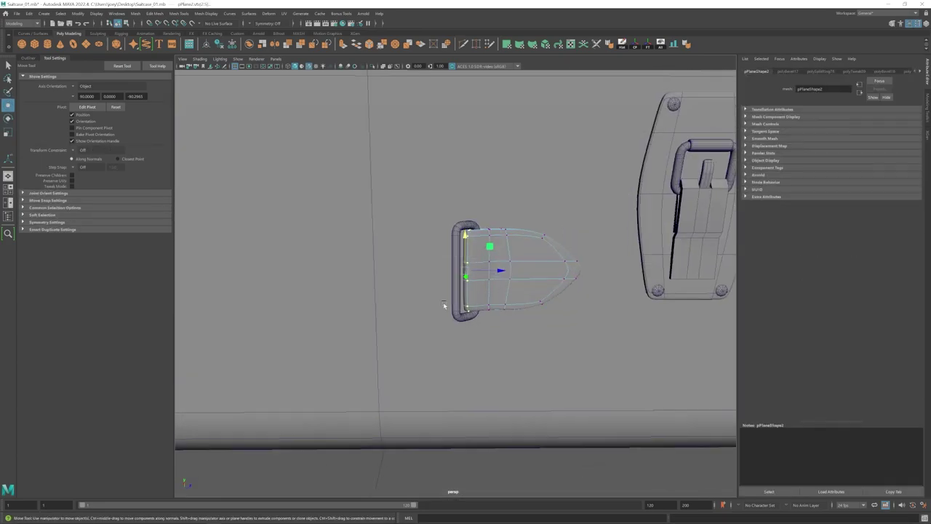
{"action": "left_click_drag", "start_coordinate": [408, 339], "coordinate": [487, 232]}
{"action": "scroll", "coordinate": [502, 276], "scroll_direction": "down", "scroll_amount": 5}
{"action": "left_click", "coordinate": [455, 359]}
{"action": "scroll", "coordinate": [456, 359], "scroll_direction": "down", "scroll_amount": 4}
{"action": "left_click_drag", "start_coordinate": [455, 359], "coordinate": [480, 363], "text": "alt"}
{"action": "scroll", "coordinate": [464, 335], "scroll_direction": "up", "scroll_amount": 4}
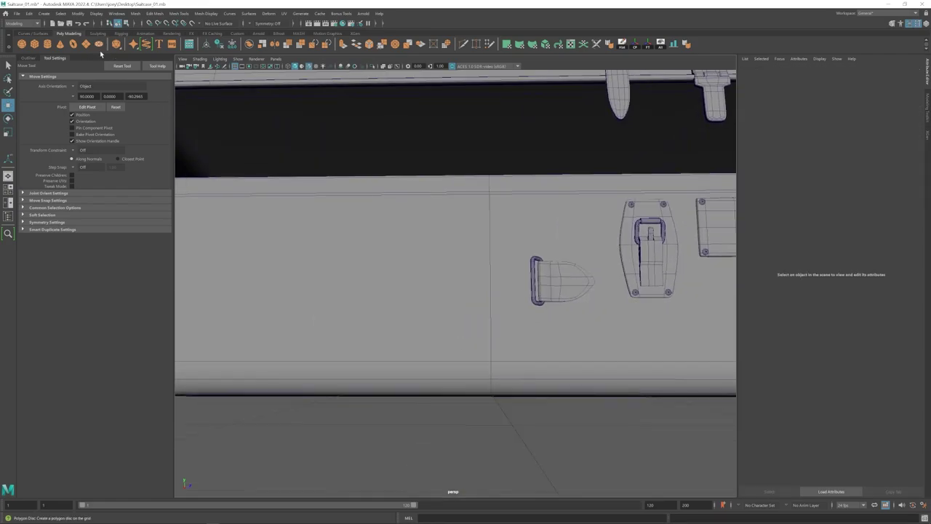
- Create an upright single-face plane and scale it into a strip beside the ring, opposite the tab
{"action": "left_click", "coordinate": [99, 44]}
{"action": "key", "text": "ctrl+z"}
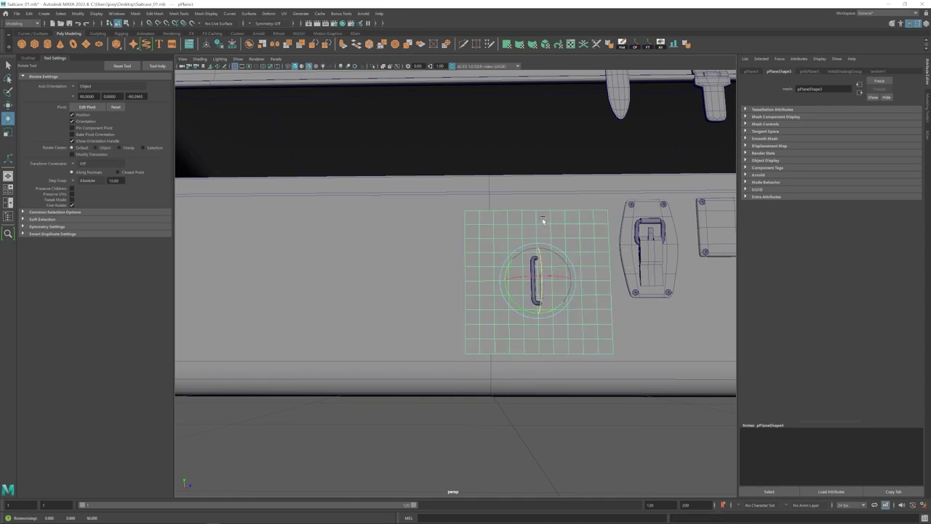
{"action": "key", "text": "r"}
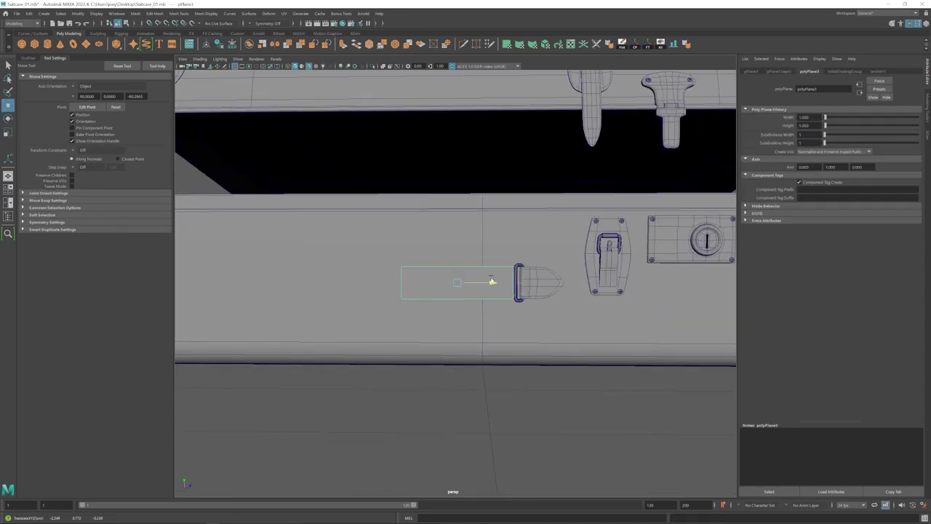
- Extrude the strip's end edge through the ring and fold it back to form a second layer
{"action": "left_click_drag", "start_coordinate": [492, 280], "coordinate": [491, 303], "text": "alt"}
{"action": "left_click_drag", "start_coordinate": [492, 303], "coordinate": [470, 289], "text": "alt"}
{"action": "right_click_drag", "start_coordinate": [470, 289], "coordinate": [487, 291], "text": "alt"}
{"action": "left_click_drag", "start_coordinate": [487, 291], "coordinate": [489, 308], "text": "alt"}
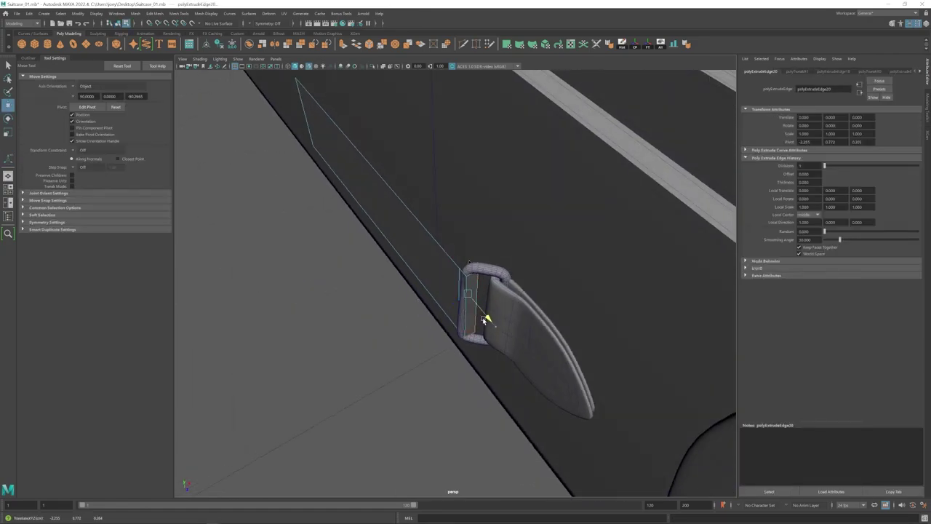
{"action": "key", "text": "ctrl+e"}
{"action": "key", "text": "w"}
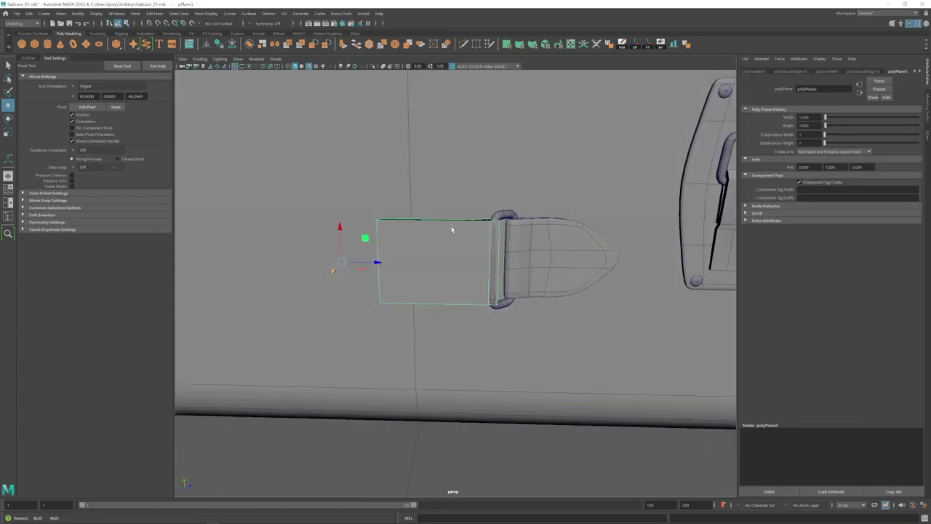
- Select all the folded strip's faces and extrude them to give the strip thickness
{"action": "key", "text": "r"}
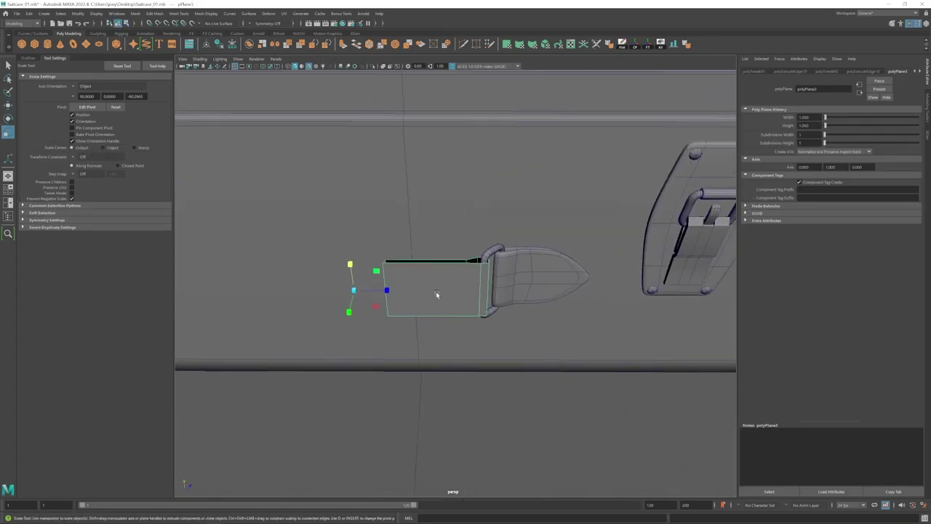
{"action": "left_click", "coordinate": [436, 291]}
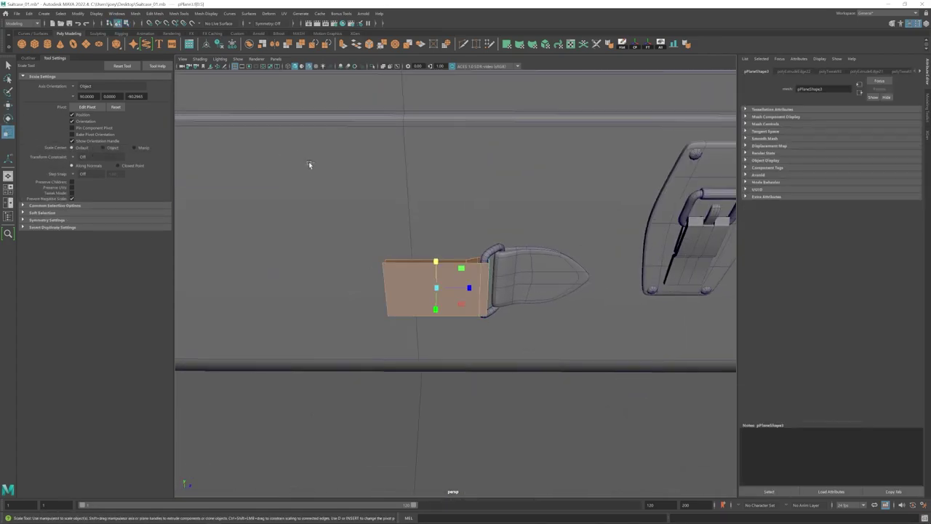
{"action": "key", "text": "ctrl+e"}
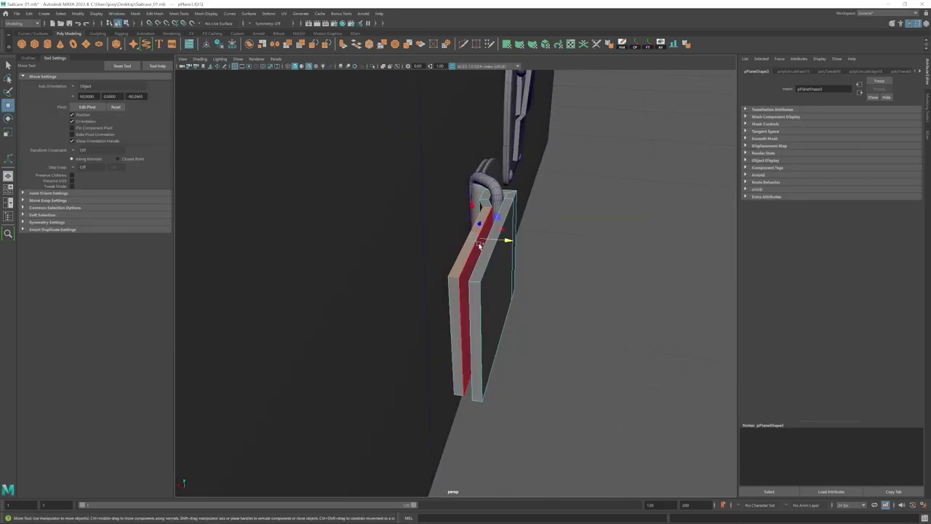
- Insert an edge loop along the thick strip's edge and bevel it with a fraction of 0.757
{"action": "left_click", "coordinate": [155, 14]}
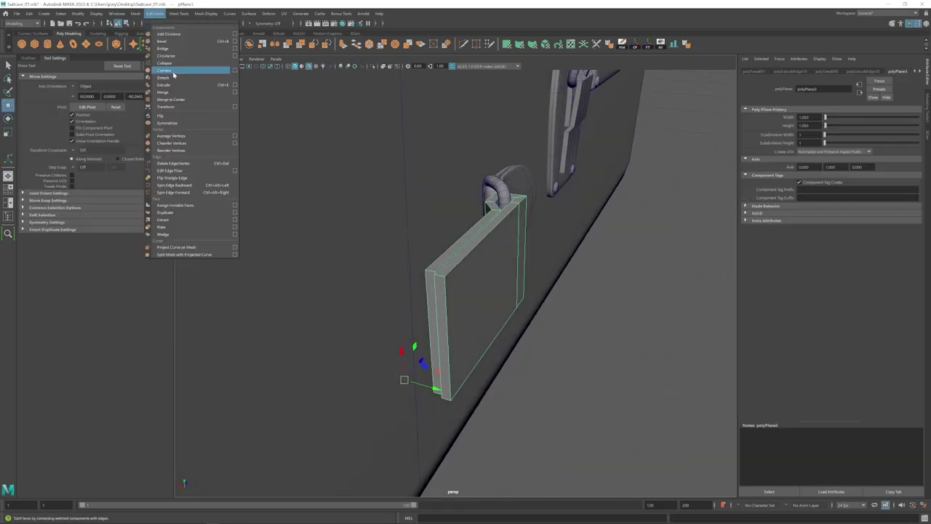
{"action": "left_click", "coordinate": [186, 68]}
{"action": "left_click", "coordinate": [431, 272]}
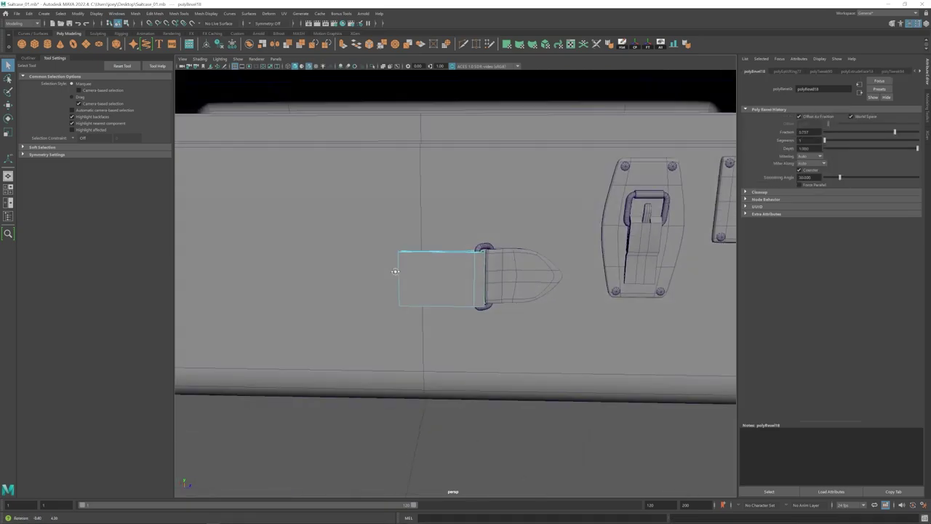
- Delete the geometry at the strip's free end near the base's centre
{"action": "middle_click_drag", "start_coordinate": [474, 266], "coordinate": [518, 267], "text": "alt"}
{"action": "scroll", "coordinate": [486, 282], "scroll_direction": "down", "scroll_amount": 3}
{"action": "key", "text": "ctrl+d"}
{"action": "key", "text": "w"}
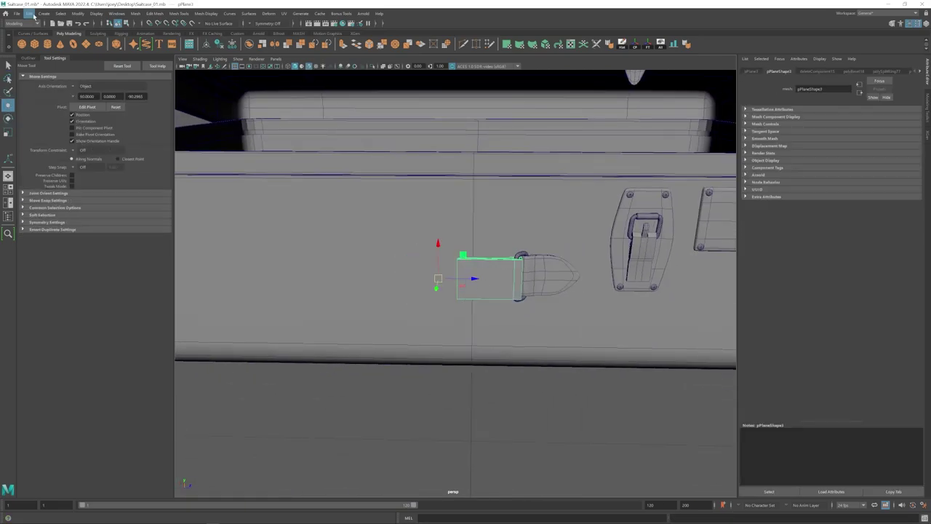
- Create a mirrored duplicate of the handle strip across the base's centre with a scale of -1.0000
{"action": "left_click", "coordinate": [46, 128]}
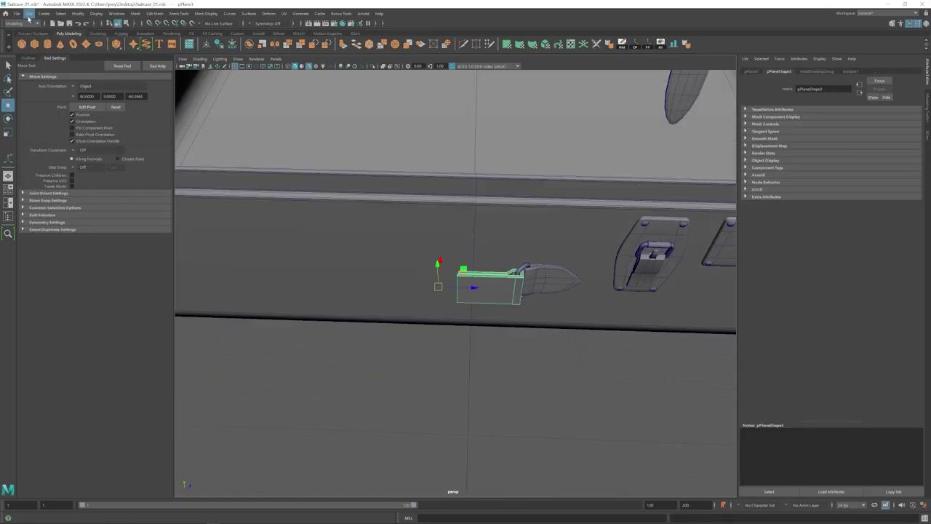
{"action": "left_click", "coordinate": [110, 129]}
{"action": "type", "text": "-1.0000"}
{"action": "left_click", "coordinate": [568, 321]}
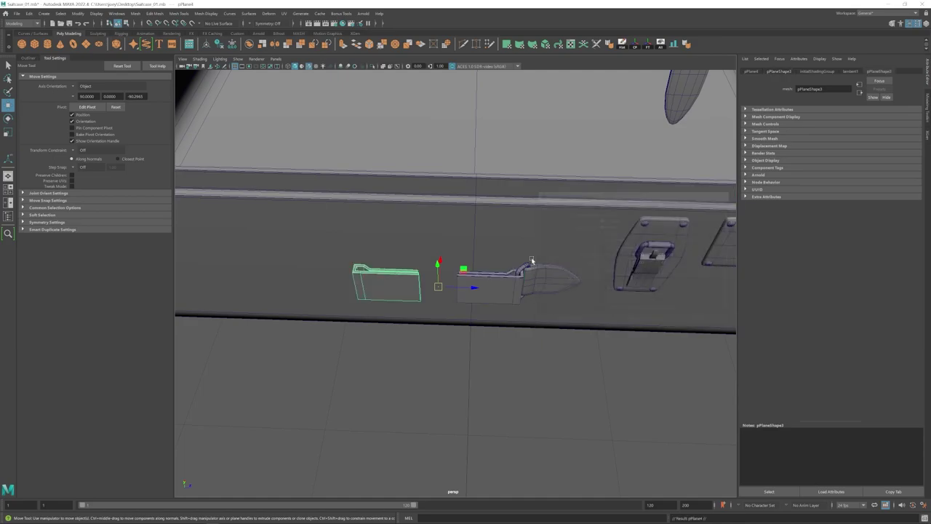
- Combine the two strip halves into one mesh and bridge their open ends into a continuous grip
{"action": "left_click_drag", "start_coordinate": [532, 262], "coordinate": [457, 313], "text": "alt"}
{"action": "scroll", "coordinate": [458, 309], "scroll_direction": "up", "scroll_amount": 4}
{"action": "left_click", "coordinate": [517, 291], "text": "shift"}
{"action": "left_click", "coordinate": [135, 13]}
{"action": "left_click", "coordinate": [147, 39]}
{"action": "right_click_drag", "start_coordinate": [290, 320], "coordinate": [293, 376]}
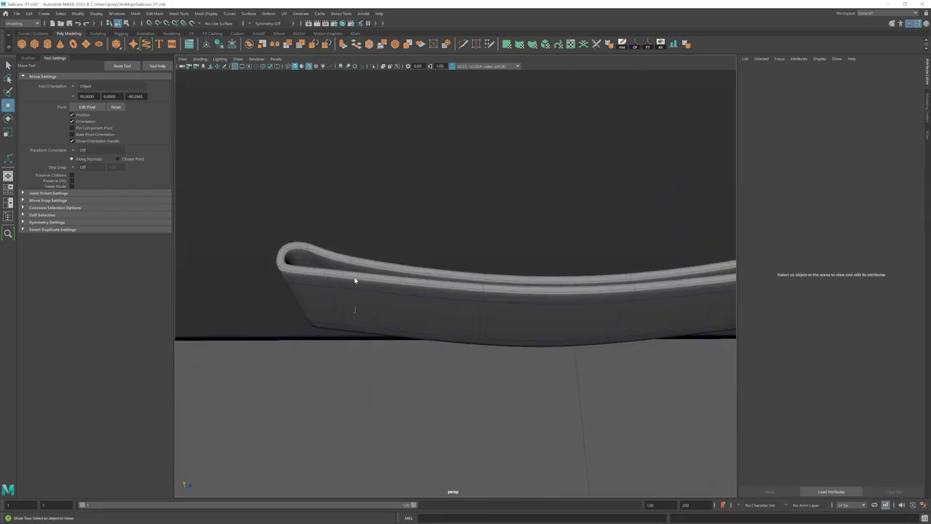
- Select the grip's middle edge and adjust its position along the grip's length
{"action": "left_click", "coordinate": [345, 278]}
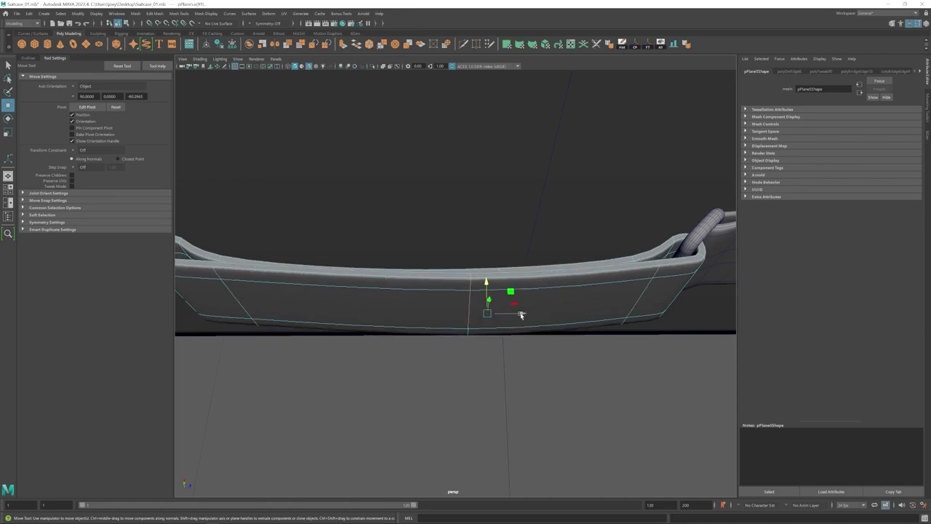
{"action": "left_click_drag", "start_coordinate": [520, 314], "coordinate": [455, 314]}
{"action": "left_click_drag", "start_coordinate": [454, 314], "coordinate": [513, 329], "text": "alt"}
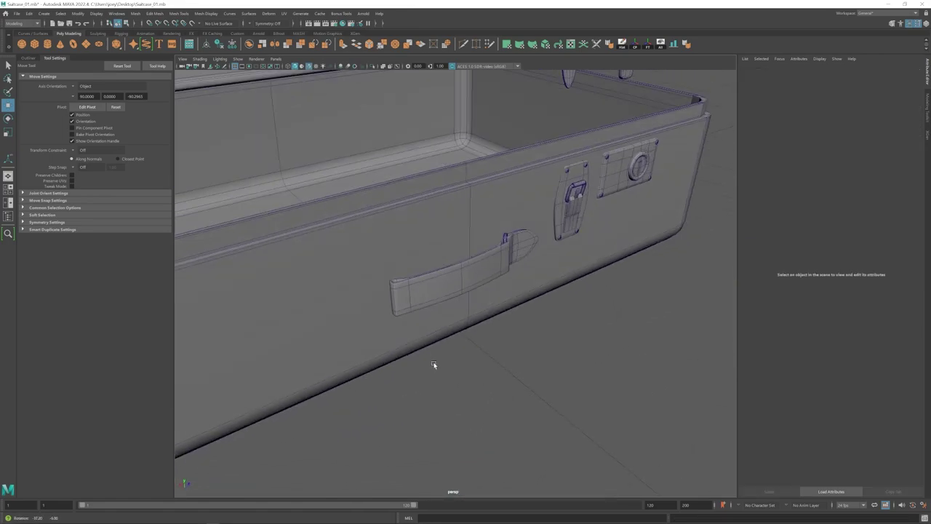
- Group the handle's tab with its ring and place a copy mirrored with Z scale -1 at the grip's other end
{"action": "scroll", "coordinate": [432, 366], "scroll_direction": "up", "scroll_amount": 3}
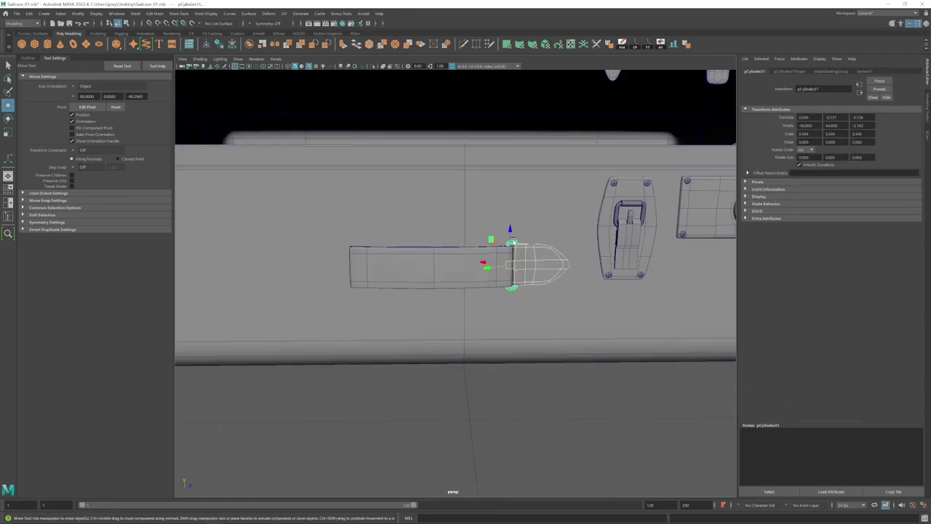
{"action": "key", "text": "ctrl+g"}
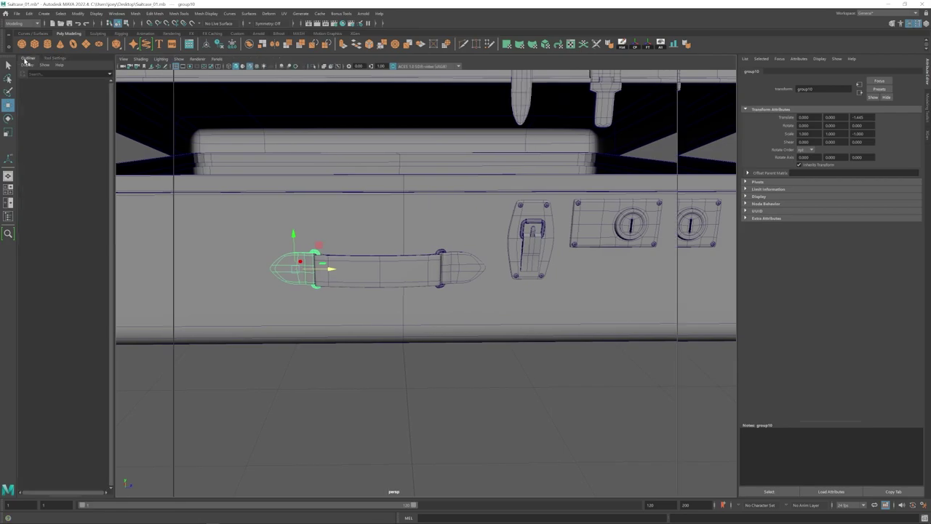
{"action": "left_click", "coordinate": [45, 457]}
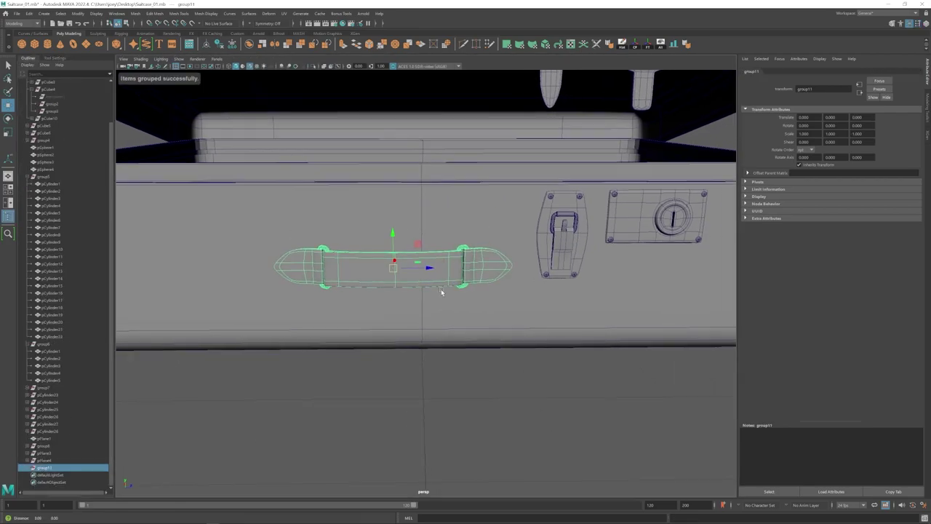
- Group all the handle parts and reposition the handle sideways and slightly higher on the base's front
{"action": "left_click_drag", "start_coordinate": [430, 268], "coordinate": [458, 268]}
{"action": "right_click_drag", "start_coordinate": [465, 291], "coordinate": [420, 317], "text": "alt"}
{"action": "left_click_drag", "start_coordinate": [420, 318], "coordinate": [454, 309], "text": "alt"}
{"action": "left_click", "coordinate": [459, 351]}
{"action": "key", "text": "ctrl+z"}
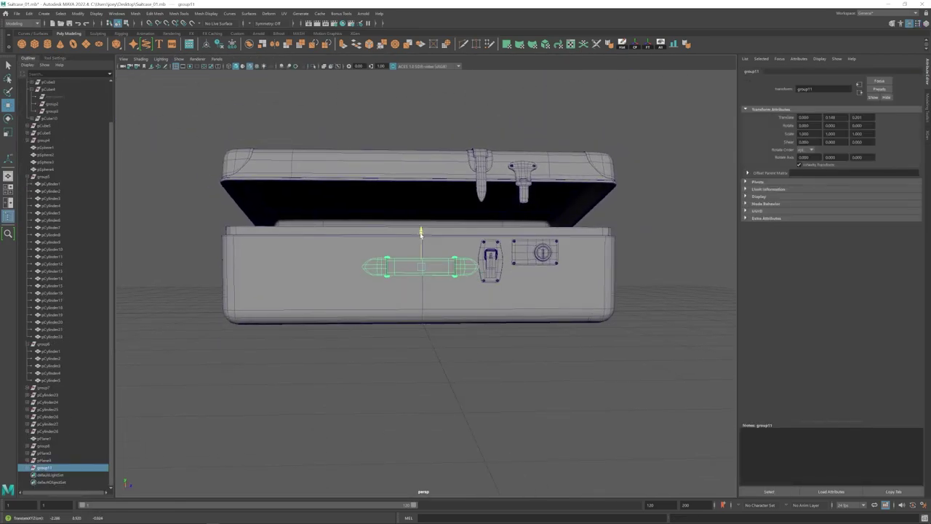
{"action": "right_click_drag", "start_coordinate": [407, 320], "coordinate": [451, 320], "text": "alt"}
{"action": "left_click_drag", "start_coordinate": [451, 320], "coordinate": [429, 269], "text": "alt"}
- Select the base's riveted clasp group, scale it down to 0.965 and shift it between the handle and lock plate
{"action": "left_click", "coordinate": [424, 285]}
{"action": "key", "text": "Up"}
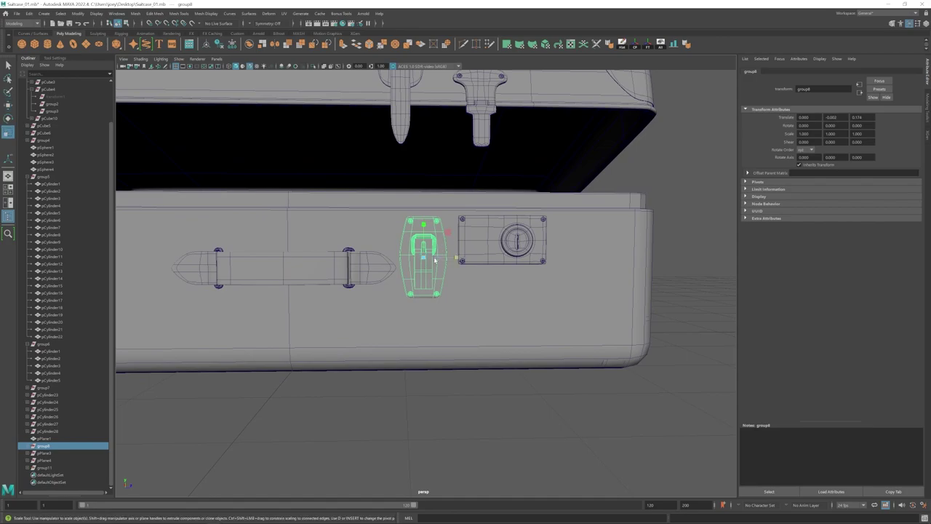
{"action": "middle_click_drag", "start_coordinate": [429, 249], "coordinate": [409, 250], "text": "alt"}
{"action": "left_click_drag", "start_coordinate": [437, 253], "coordinate": [440, 253]}
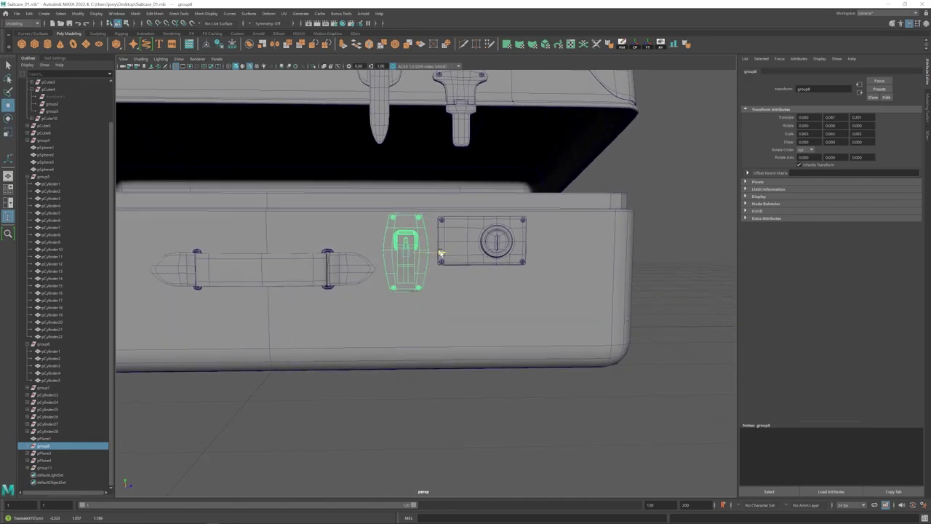
{"action": "right_click_drag", "start_coordinate": [477, 262], "coordinate": [469, 248], "text": "alt"}
{"action": "middle_click_drag", "start_coordinate": [469, 248], "coordinate": [417, 247], "text": "alt"}
{"action": "left_click", "coordinate": [417, 247]}
{"action": "key", "text": "Up"}
{"action": "left_click_drag", "start_coordinate": [408, 109], "coordinate": [360, 189], "text": "alt"}
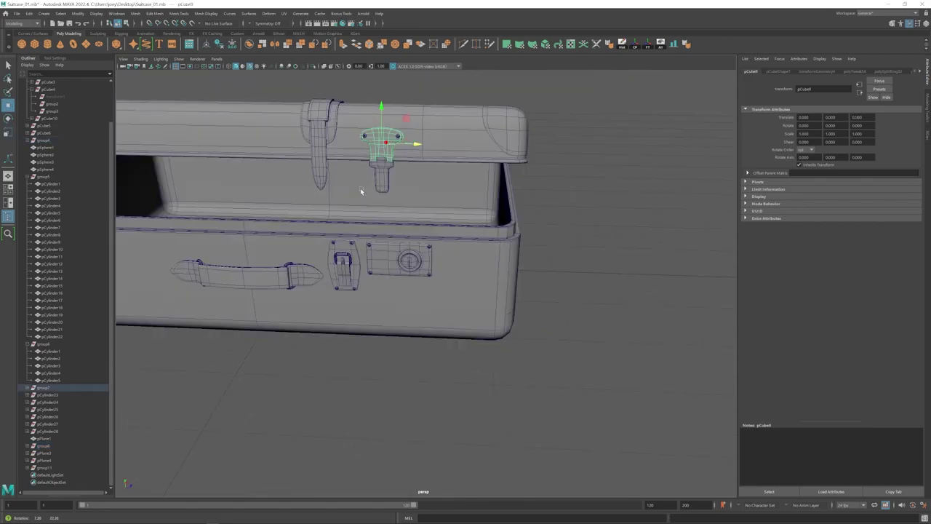
- Clear the selection and hide the wireframe overlay on the shaded suitcase
{"action": "left_click", "coordinate": [302, 313]}
{"action": "mouse_move", "coordinate": [360, 188]}
{"action": "right_mouse_down", "text": "alt"}
{"action": "mouse_move", "coordinate": [302, 313]}
{"action": "mouse_move", "coordinate": [427, 374]}
{"action": "mouse_move", "coordinate": [303, 325]}
{"action": "right_mouse_up", "text": "alt"}
{"action": "key", "text": "alt+5"}
{"action": "left_click_drag", "start_coordinate": [303, 325], "coordinate": [449, 318], "text": "alt"}
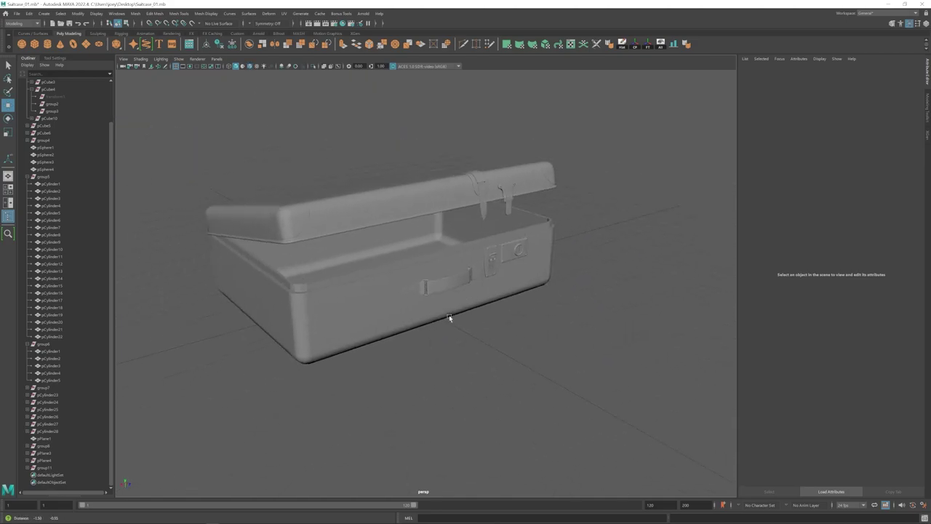
- Insert edge loops across the grip near both ends, using the Equal distance from edge setting
{"action": "left_click", "coordinate": [446, 283]}
{"action": "right_click_drag", "start_coordinate": [446, 284], "coordinate": [509, 309], "text": "alt"}
{"action": "left_click_drag", "start_coordinate": [509, 309], "coordinate": [409, 278], "text": "alt"}
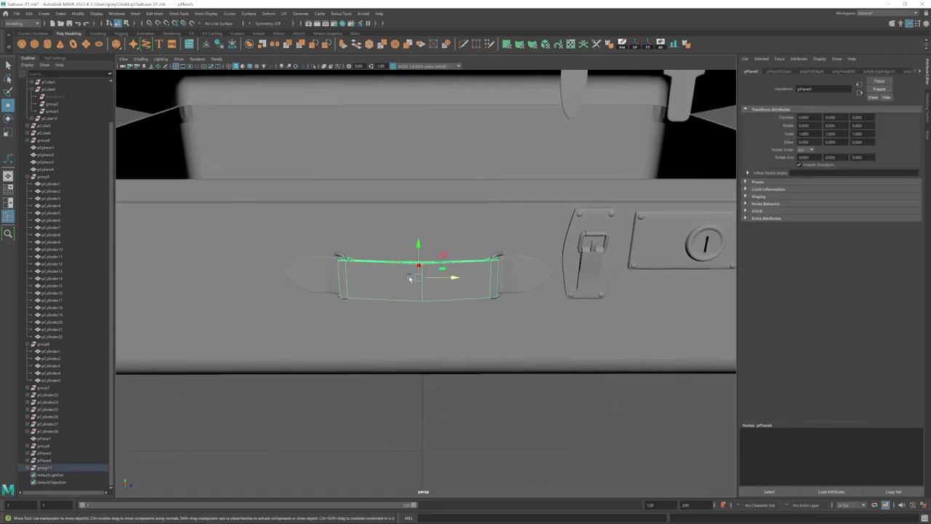
{"action": "left_click", "coordinate": [154, 13]}
{"action": "mouse_move", "coordinate": [179, 14]}
{"action": "left_click", "coordinate": [193, 69]}
{"action": "left_click", "coordinate": [55, 58]}
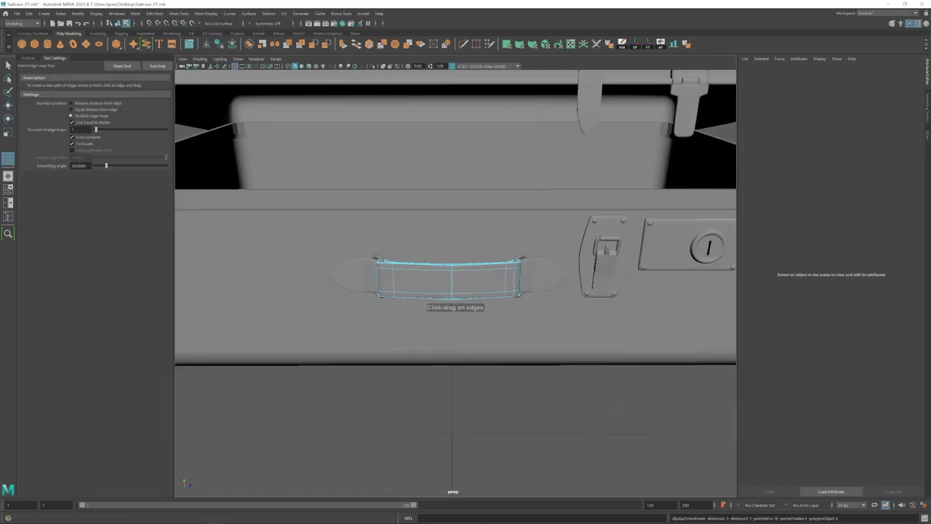
{"action": "left_click", "coordinate": [401, 277]}
{"action": "key", "text": "ctrl+z"}
{"action": "right_click_drag", "start_coordinate": [402, 280], "coordinate": [466, 300], "text": "alt"}
{"action": "key", "text": "1"}
{"action": "left_click", "coordinate": [369, 262]}
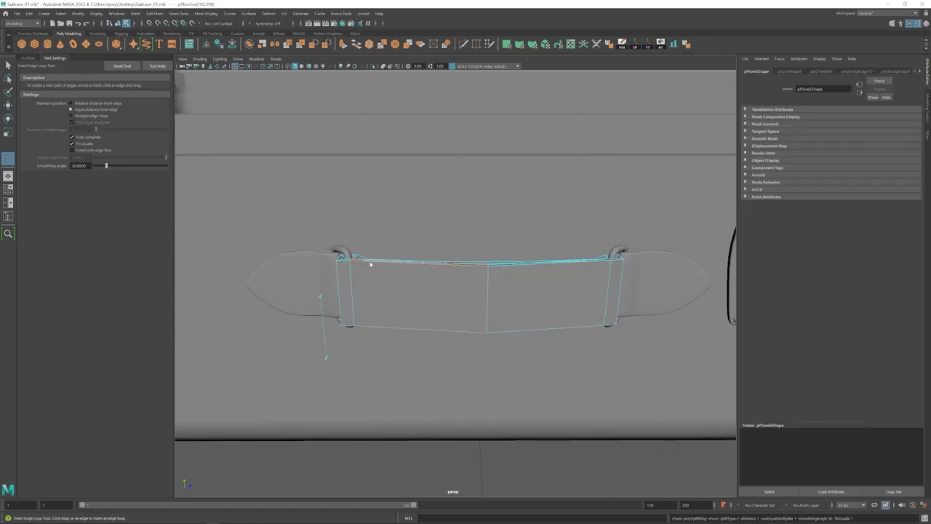
{"action": "scroll", "coordinate": [370, 264], "scroll_direction": "up", "scroll_amount": 3}
{"action": "middle_click_drag", "start_coordinate": [370, 264], "coordinate": [218, 264], "text": "alt"}
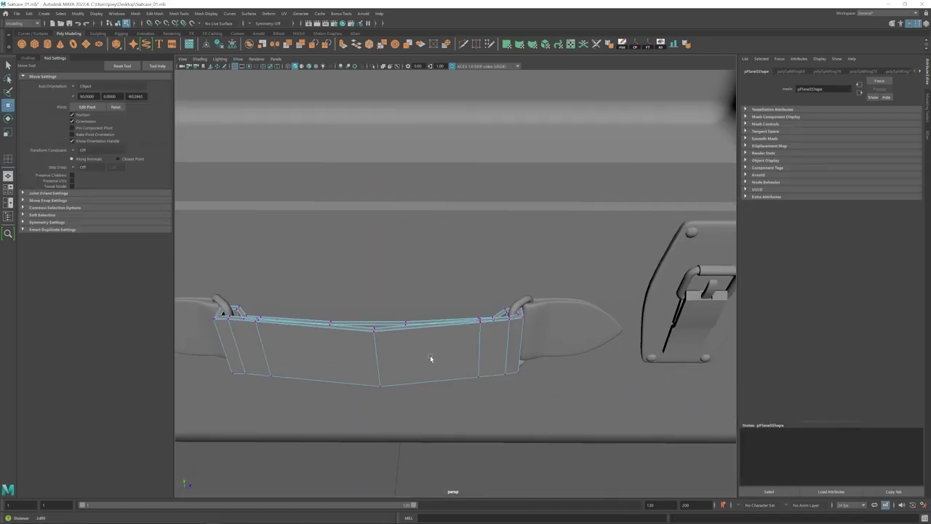
- Scale the grip's middle vertices vertically to make the grip wider at its centre
{"action": "left_click_drag", "start_coordinate": [430, 357], "coordinate": [437, 218], "text": "alt"}
{"action": "key", "text": "r"}
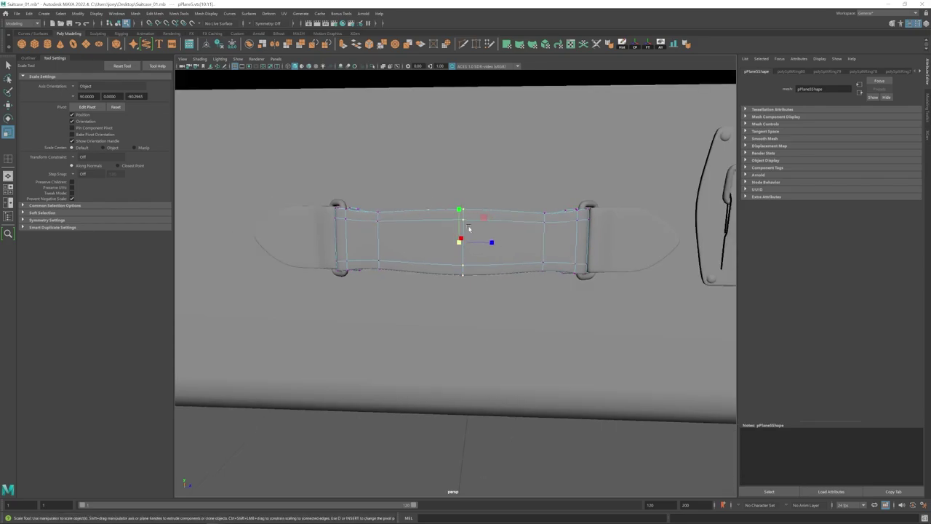
{"action": "left_click_drag", "start_coordinate": [468, 229], "coordinate": [531, 276], "text": "alt"}
{"action": "scroll", "coordinate": [531, 276], "scroll_direction": "down", "scroll_amount": 3}
{"action": "key", "text": "F8"}
{"action": "left_click", "coordinate": [585, 403]}
- Move the middle edge of the grip's outer layer to refine the bowed curve
{"action": "scroll", "coordinate": [585, 403], "scroll_direction": "down", "scroll_amount": 5}
{"action": "left_click_drag", "start_coordinate": [584, 402], "coordinate": [463, 354], "text": "alt"}
{"action": "scroll", "coordinate": [463, 354], "scroll_direction": "up", "scroll_amount": 8}
{"action": "left_click_drag", "start_coordinate": [407, 312], "coordinate": [467, 354], "text": "alt"}
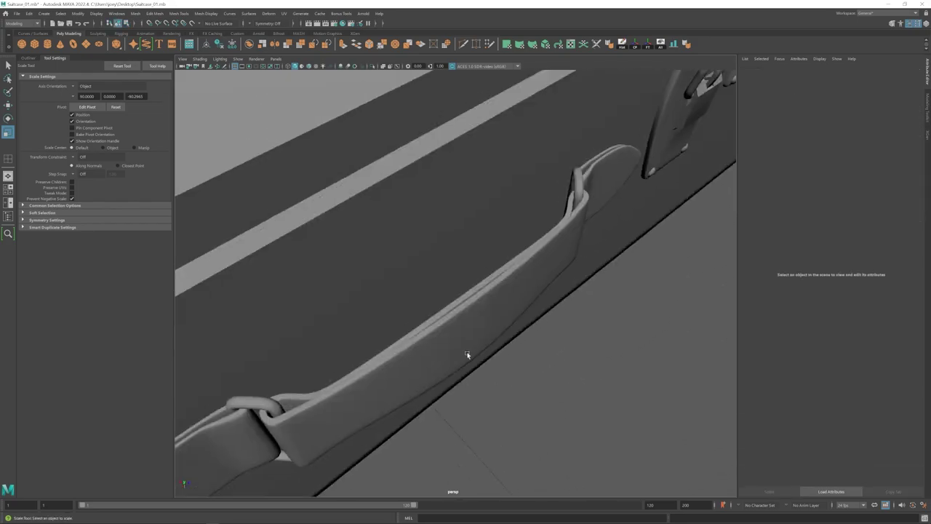
{"action": "left_click", "coordinate": [494, 275]}
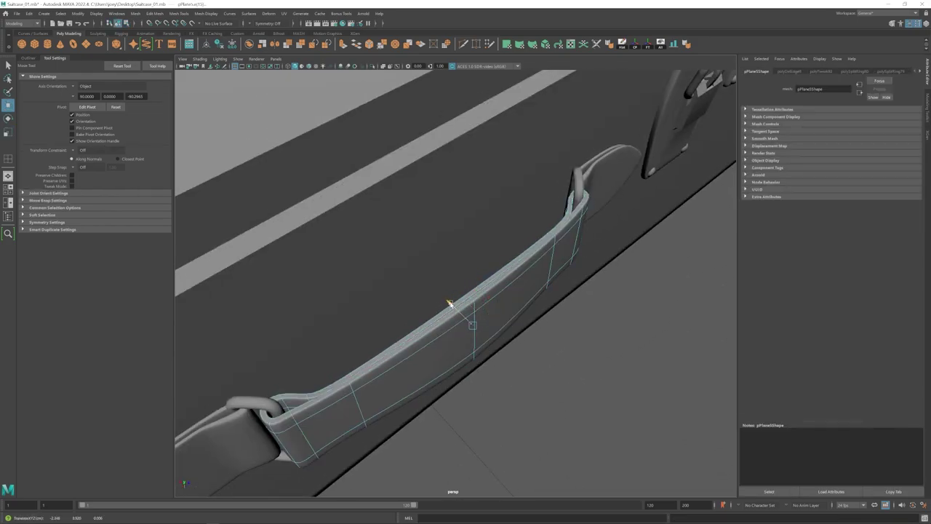
{"action": "left_click_drag", "start_coordinate": [449, 303], "coordinate": [538, 342], "text": "alt"}
{"action": "right_click_drag", "start_coordinate": [538, 342], "coordinate": [642, 377], "text": "alt"}
- Move the edges near both ends of the grip to smooth how it bends toward the rings
{"action": "double_click", "coordinate": [504, 325]}
{"action": "left_click_drag", "start_coordinate": [499, 295], "coordinate": [504, 298]}
{"action": "left_click_drag", "start_coordinate": [466, 305], "coordinate": [359, 335], "text": "alt"}
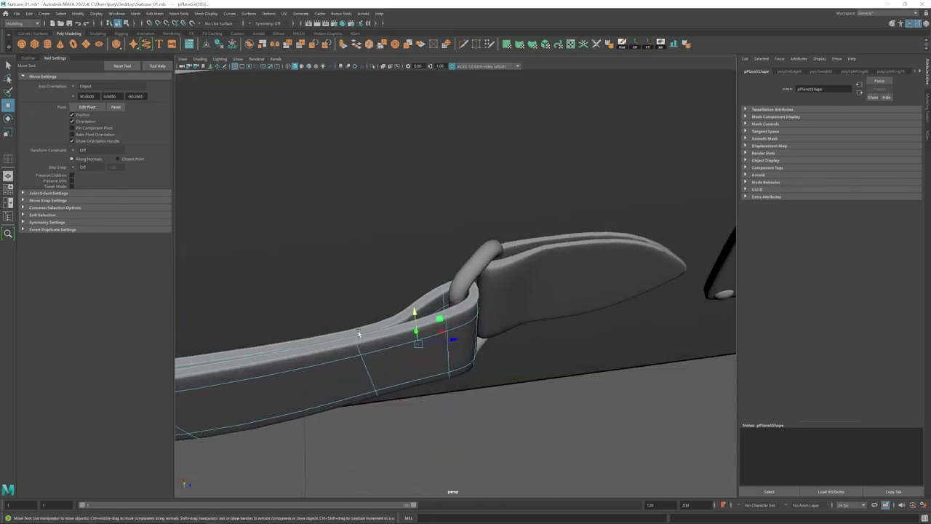
{"action": "middle_click_drag", "start_coordinate": [359, 335], "coordinate": [575, 357], "text": "alt"}
{"action": "double_click", "coordinate": [383, 367]}
{"action": "left_click_drag", "start_coordinate": [376, 347], "coordinate": [349, 327], "text": "alt"}
{"action": "left_click_drag", "start_coordinate": [342, 314], "coordinate": [341, 303]}
{"action": "left_click_drag", "start_coordinate": [392, 298], "coordinate": [329, 290], "text": "alt"}
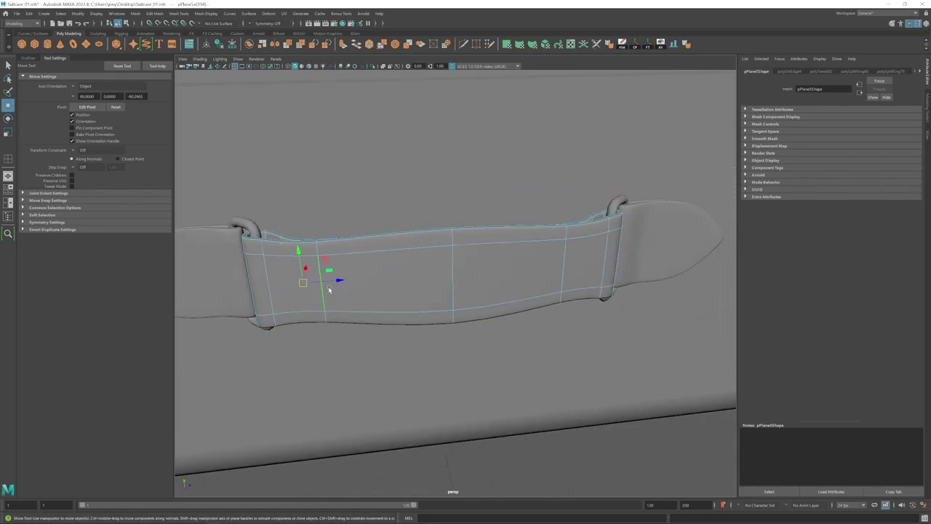
{"action": "left_click_drag", "start_coordinate": [579, 234], "coordinate": [607, 291], "text": "alt"}
{"action": "key", "text": "w"}
{"action": "left_click", "coordinate": [538, 407]}
- Scale the handle's rings down vertically to fit closely around the grip and tabs
{"action": "right_click_drag", "start_coordinate": [538, 408], "coordinate": [451, 366], "text": "alt"}
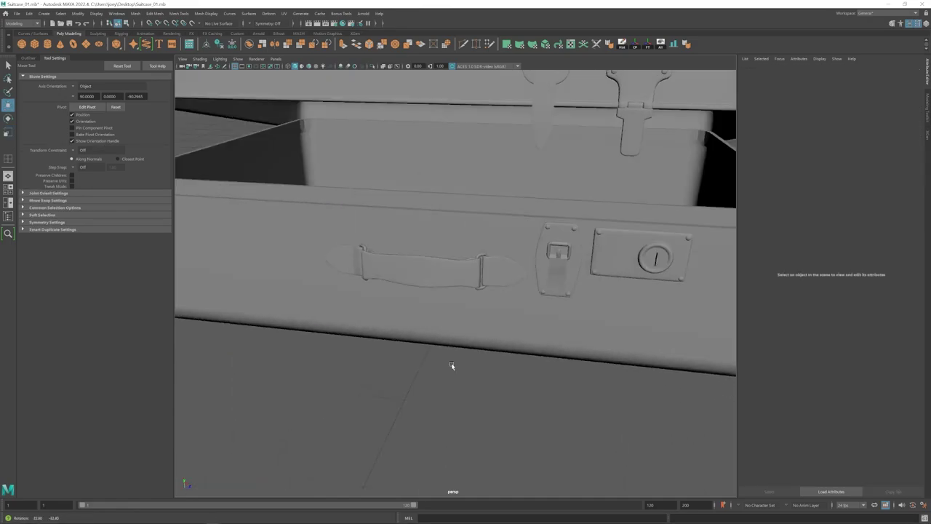
{"action": "left_click_drag", "start_coordinate": [451, 366], "coordinate": [455, 360], "text": "alt"}
{"action": "right_click_drag", "start_coordinate": [456, 361], "coordinate": [448, 347], "text": "alt"}
{"action": "left_click_drag", "start_coordinate": [447, 347], "coordinate": [425, 339], "text": "alt"}
{"action": "right_click_drag", "start_coordinate": [425, 339], "coordinate": [727, 281], "text": "alt"}
{"action": "middle_click_drag", "start_coordinate": [728, 281], "coordinate": [684, 268], "text": "alt"}
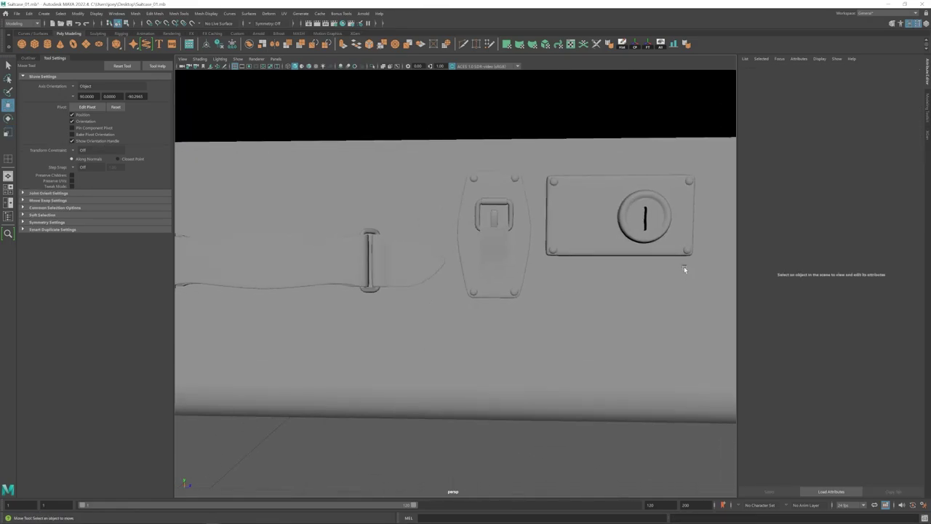
{"action": "left_click", "coordinate": [395, 254]}
{"action": "middle_click_drag", "start_coordinate": [395, 253], "coordinate": [461, 257], "text": "alt"}
{"action": "left_click_drag", "start_coordinate": [457, 230], "coordinate": [466, 247], "text": "alt"}
{"action": "left_click", "coordinate": [355, 249]}
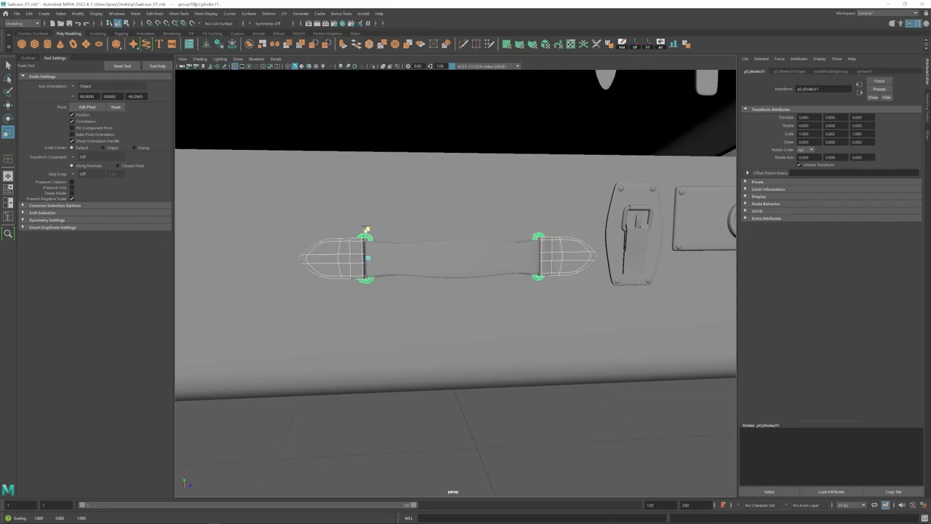
{"action": "left_click_drag", "start_coordinate": [366, 230], "coordinate": [365, 229]}
{"action": "left_click_drag", "start_coordinate": [386, 250], "coordinate": [391, 247], "text": "alt"}
- Select part of the front handle and nudge it slightly downward
{"action": "scroll", "coordinate": [466, 331], "scroll_direction": "down", "scroll_amount": 10}
{"action": "left_click", "coordinate": [473, 333]}
{"action": "left_click_drag", "start_coordinate": [472, 333], "coordinate": [419, 339], "text": "alt"}
{"action": "scroll", "coordinate": [413, 351], "scroll_direction": "up", "scroll_amount": 10}
{"action": "left_click_drag", "start_coordinate": [369, 316], "coordinate": [517, 359]}
{"action": "key", "text": "w"}
{"action": "left_click_drag", "start_coordinate": [434, 295], "coordinate": [434, 300]}
{"action": "left_click_drag", "start_coordinate": [407, 342], "coordinate": [432, 339], "text": "alt"}
{"action": "scroll", "coordinate": [436, 339], "scroll_direction": "down", "scroll_amount": 10}
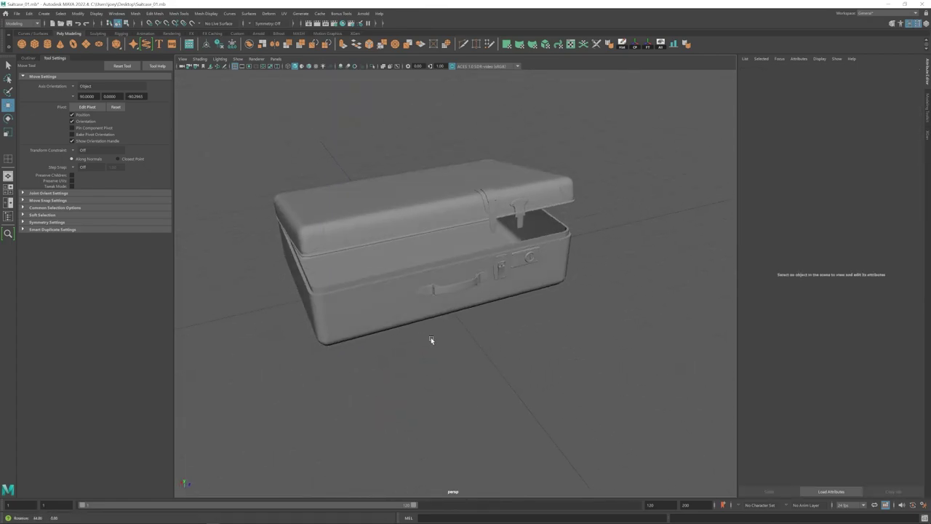
- Select a set of the handle's vertices and scale them to fine-tune its shape
{"action": "scroll", "coordinate": [431, 340], "scroll_direction": "up", "scroll_amount": 10}
{"action": "left_click", "coordinate": [460, 312]}
{"action": "right_click_drag", "start_coordinate": [459, 312], "coordinate": [422, 312]}
{"action": "key", "text": "r"}
{"action": "left_click_drag", "start_coordinate": [435, 285], "coordinate": [408, 386]}
{"action": "left_click_drag", "start_coordinate": [413, 282], "coordinate": [425, 276]}
{"action": "scroll", "coordinate": [429, 284], "scroll_direction": "up", "scroll_amount": 5}
{"action": "right_click_drag", "start_coordinate": [435, 294], "coordinate": [435, 269]}
{"action": "left_click", "coordinate": [434, 294]}
{"action": "key", "text": "w"}
{"action": "left_click", "coordinate": [457, 357]}
- Examine the whole suitcase from several angles to check the handle and front hardware
{"action": "scroll", "coordinate": [457, 357], "scroll_direction": "down", "scroll_amount": 10}
{"action": "mouse_move", "coordinate": [457, 357]}
{"action": "left_mouse_down", "text": "alt"}
{"action": "mouse_move", "coordinate": [487, 326]}
{"action": "mouse_move", "coordinate": [482, 355]}
{"action": "mouse_move", "coordinate": [455, 354]}
{"action": "left_mouse_up", "text": "alt"}
{"action": "left_click", "coordinate": [501, 322]}
{"action": "left_click", "coordinate": [493, 385]}
{"action": "scroll", "coordinate": [493, 385], "scroll_direction": "down", "scroll_amount": 2}
{"action": "left_click_drag", "start_coordinate": [490, 386], "coordinate": [509, 383], "text": "alt"}
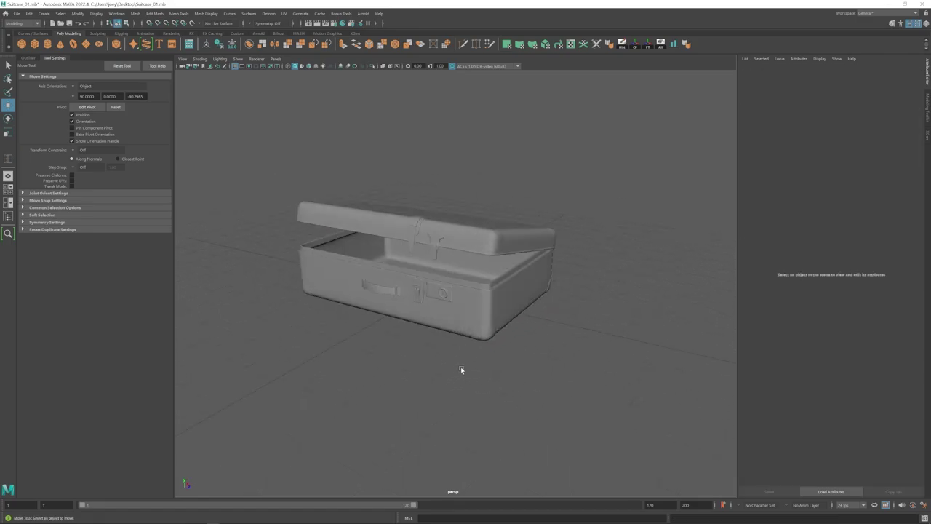
{"action": "scroll", "coordinate": [490, 343], "scroll_direction": "up", "scroll_amount": 3}
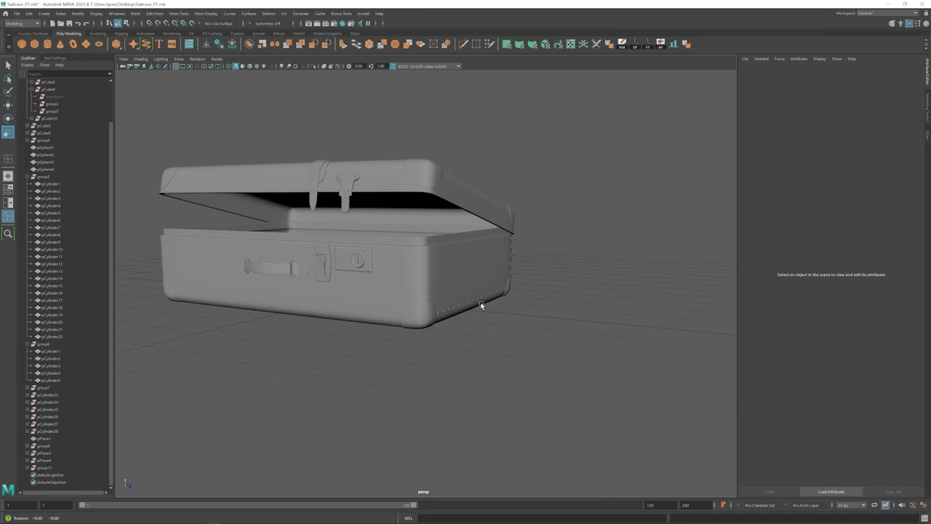
{"action": "scroll", "coordinate": [442, 341], "scroll_direction": "up", "scroll_amount": 3}
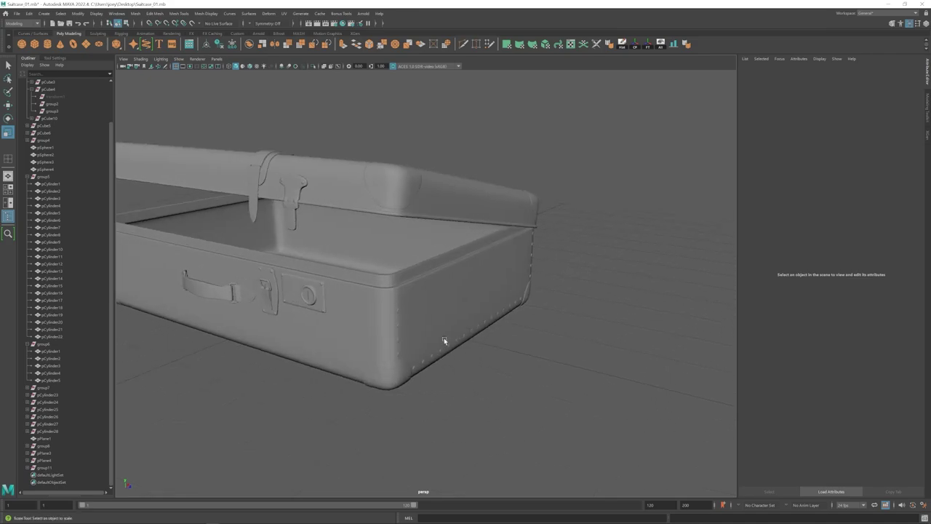
{"action": "left_click_drag", "start_coordinate": [444, 337], "coordinate": [382, 318], "text": "alt"}
{"action": "right_click_drag", "start_coordinate": [383, 318], "coordinate": [346, 316], "text": "alt"}
{"action": "left_click_drag", "start_coordinate": [347, 316], "coordinate": [396, 320], "text": "alt"}
{"action": "right_click_drag", "start_coordinate": [396, 320], "coordinate": [448, 332], "text": "alt"}
{"action": "middle_click_drag", "start_coordinate": [448, 332], "coordinate": [431, 325], "text": "alt"}
- Select the upper and lower parts of the lid's latch and group them
{"action": "left_click", "coordinate": [396, 224]}
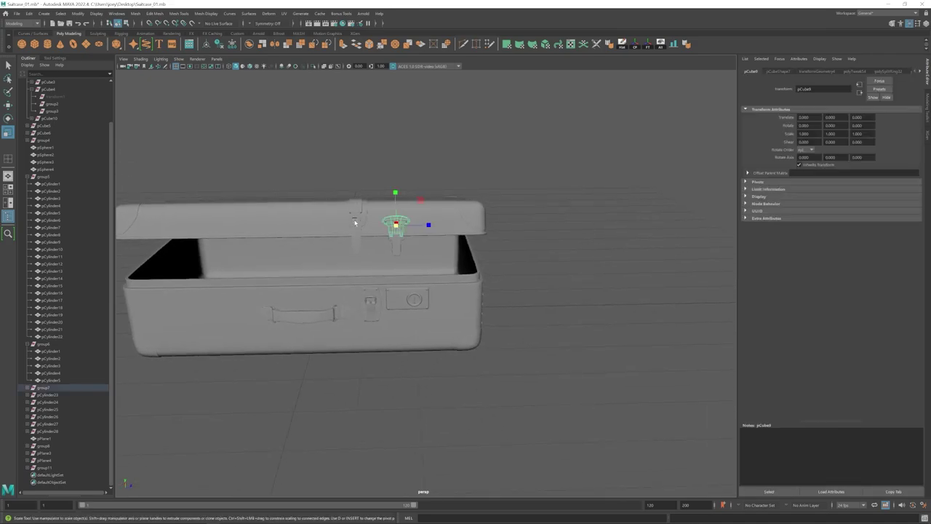
{"action": "left_click", "coordinate": [395, 246]}
{"action": "key", "text": "w"}
{"action": "key", "text": "ctrl+g"}
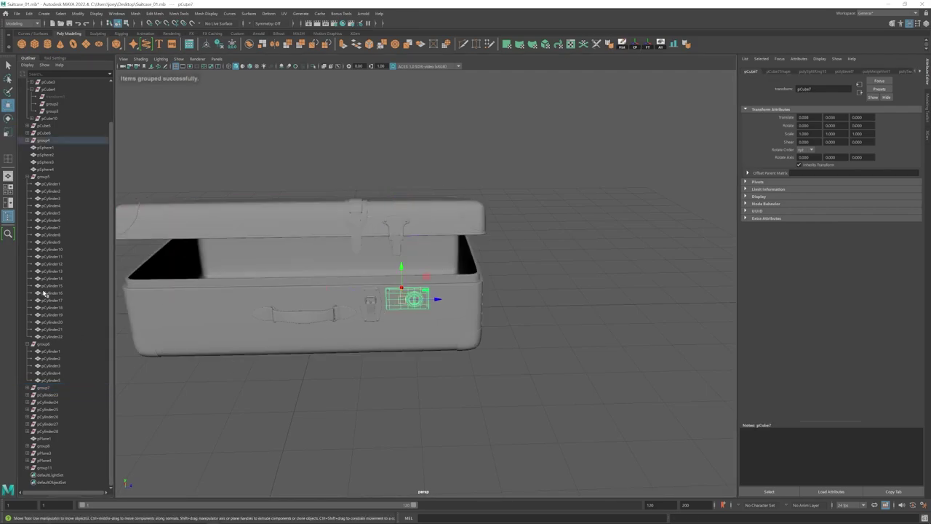
- Select the lid latch group with the lock plate and its rivets, and shift them together toward the suitcase's corner
{"action": "left_click", "coordinate": [44, 387], "text": "ctrl"}
{"action": "key", "text": "ctrl+z"}
{"action": "key", "text": "ctrl+z"}
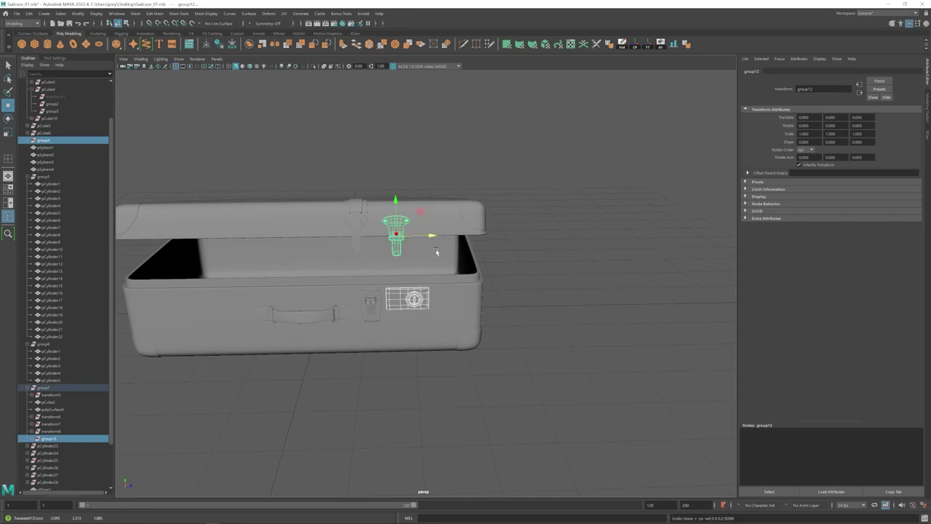
{"action": "right_click_drag", "start_coordinate": [436, 252], "coordinate": [494, 273], "text": "alt"}
{"action": "left_click", "coordinate": [428, 297], "text": "shift"}
{"action": "left_click_drag", "start_coordinate": [463, 337], "coordinate": [497, 337]}
{"action": "right_click_drag", "start_coordinate": [492, 337], "coordinate": [412, 324], "text": "alt"}
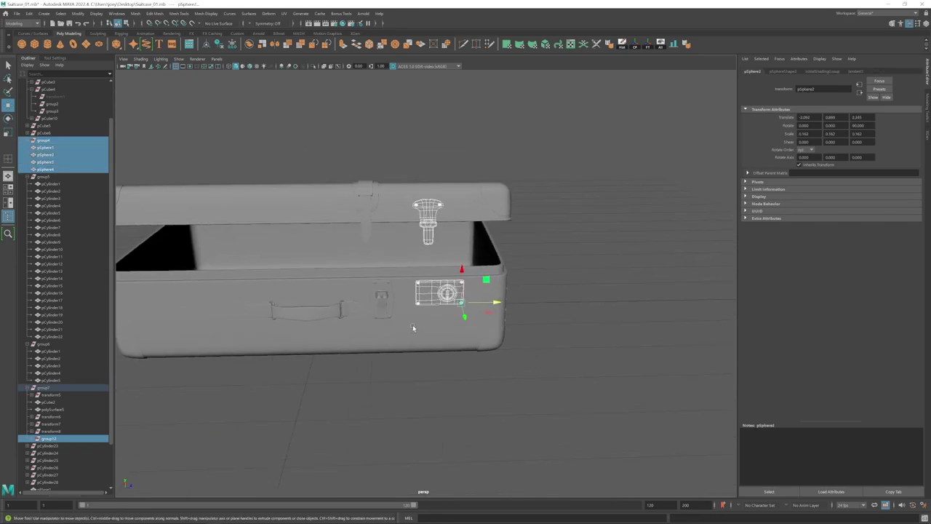
{"action": "left_click", "coordinate": [419, 383]}
- Select the lid's strap with its backing patch and move both sideways into line with the base's clasp
{"action": "left_click_drag", "start_coordinate": [418, 378], "coordinate": [420, 283], "text": "alt"}
{"action": "left_click", "coordinate": [376, 197]}
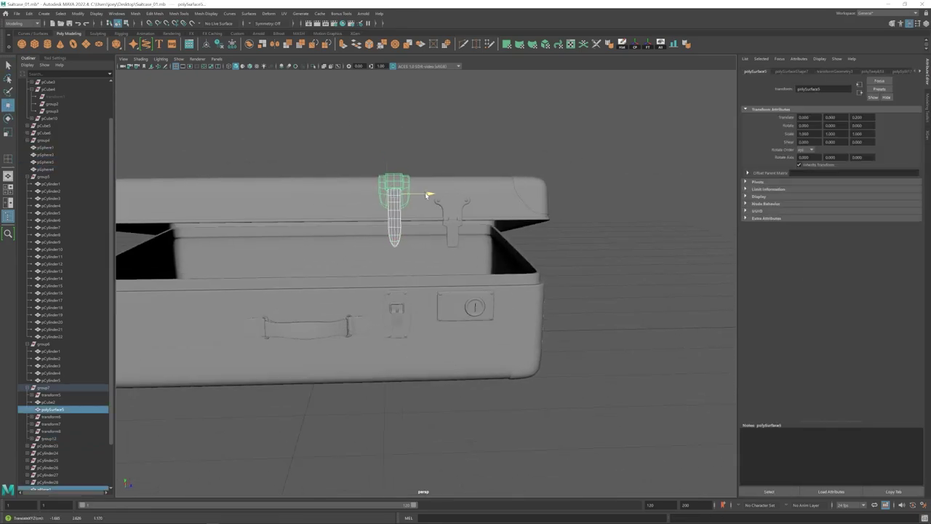
{"action": "right_click_drag", "start_coordinate": [427, 195], "coordinate": [349, 200], "text": "alt"}
{"action": "left_click", "coordinate": [378, 192]}
{"action": "left_click_drag", "start_coordinate": [397, 277], "coordinate": [368, 302], "text": "alt"}
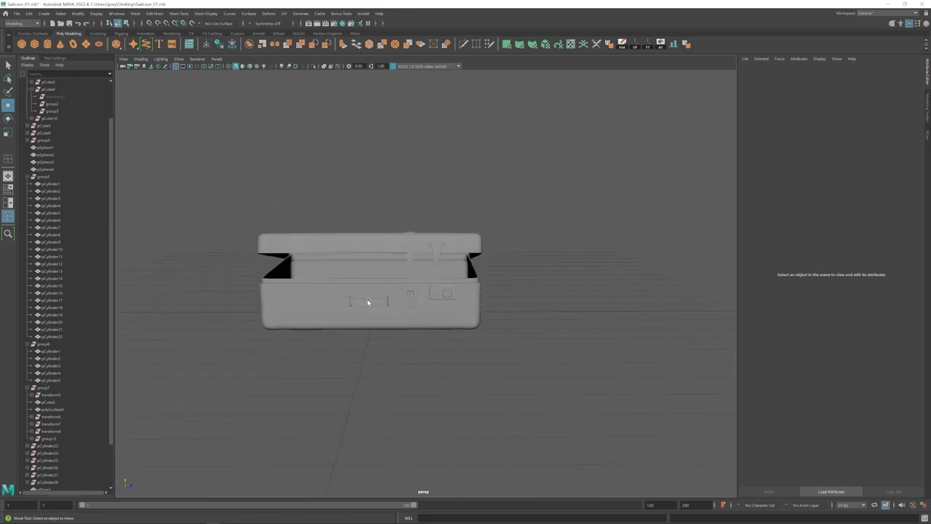
{"action": "right_click_drag", "start_coordinate": [262, 313], "coordinate": [311, 312], "text": "alt"}
{"action": "middle_click_drag", "start_coordinate": [311, 312], "coordinate": [340, 284], "text": "alt"}
{"action": "left_click", "coordinate": [339, 284]}
{"action": "right_click_drag", "start_coordinate": [351, 340], "coordinate": [273, 344], "text": "alt"}
{"action": "left_click", "coordinate": [272, 345]}
{"action": "left_click_drag", "start_coordinate": [386, 337], "coordinate": [187, 166], "text": "alt"}
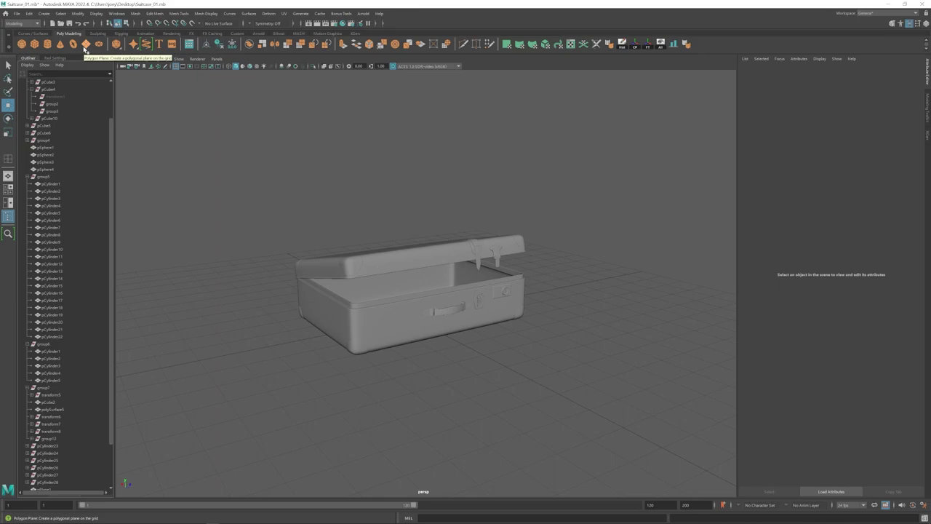
- Create a polygon cube, flatten it into a thin plate and raise it into the opening between base and lid
{"action": "left_click", "coordinate": [35, 46]}
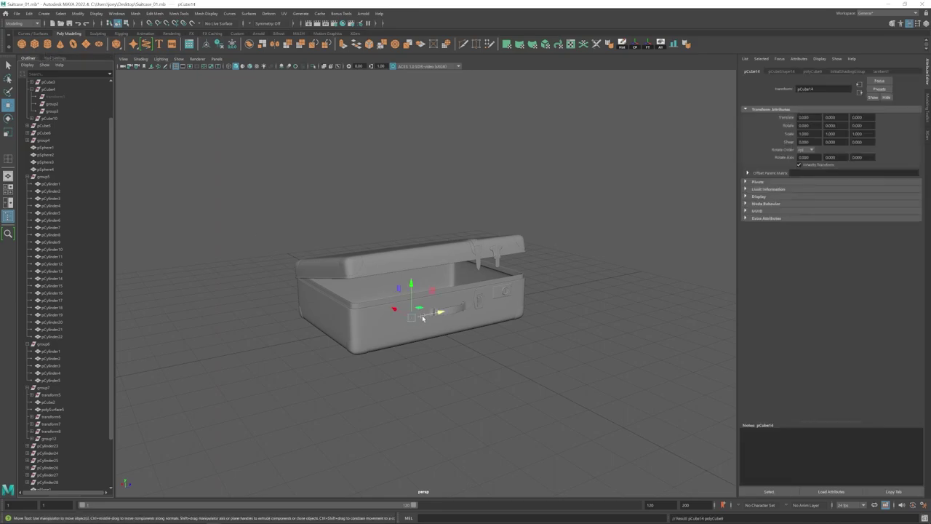
{"action": "left_click_drag", "start_coordinate": [414, 283], "coordinate": [414, 287]}
{"action": "right_click_drag", "start_coordinate": [414, 287], "coordinate": [474, 292], "text": "alt"}
{"action": "left_click_drag", "start_coordinate": [363, 282], "coordinate": [458, 284], "text": "alt"}
- Select the thin plate's end face and extrude it
{"action": "right_click_drag", "start_coordinate": [409, 279], "coordinate": [410, 312]}
{"action": "left_click", "coordinate": [426, 279]}
{"action": "key", "text": "w"}
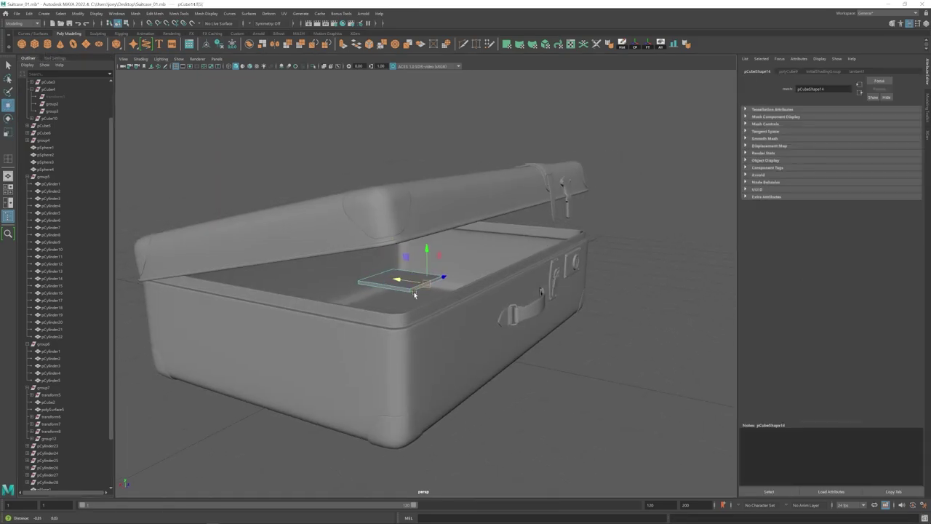
{"action": "left_click_drag", "start_coordinate": [414, 296], "coordinate": [431, 299], "text": "alt"}
{"action": "key", "text": "ctrl+e"}
{"action": "key", "text": "e"}
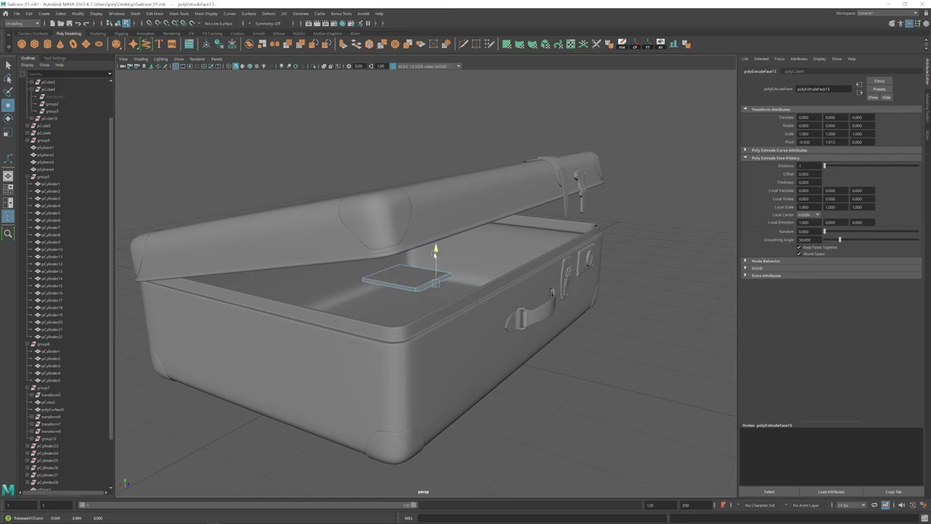
- Extrude and scale the flat slab's faces to form two stacked layers separated by a narrow groove along the front
{"action": "left_click_drag", "start_coordinate": [450, 302], "coordinate": [502, 298], "text": "alt"}
{"action": "right_click_drag", "start_coordinate": [407, 291], "coordinate": [465, 294], "text": "alt"}
{"action": "left_click_drag", "start_coordinate": [407, 262], "coordinate": [425, 299]}
{"action": "right_click_drag", "start_coordinate": [425, 300], "coordinate": [409, 281], "text": "alt"}
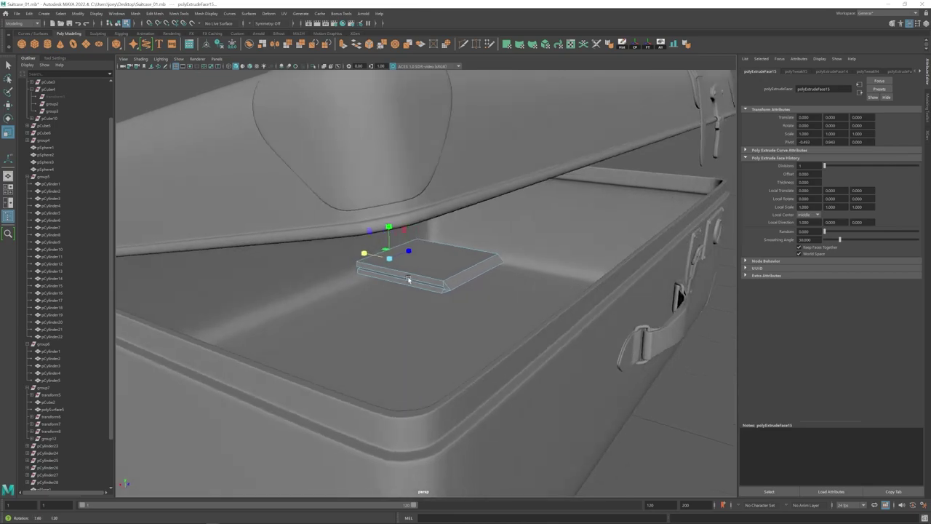
- Insert an edge loop near the slab's corner at equal distance from the edge to hold its shape
{"action": "left_click_drag", "start_coordinate": [410, 281], "coordinate": [436, 285], "text": "alt"}
{"action": "left_click", "coordinate": [178, 13]}
{"action": "left_click", "coordinate": [193, 74]}
{"action": "left_click_drag", "start_coordinate": [262, 240], "coordinate": [244, 220], "text": "alt"}
{"action": "left_click", "coordinate": [54, 58]}
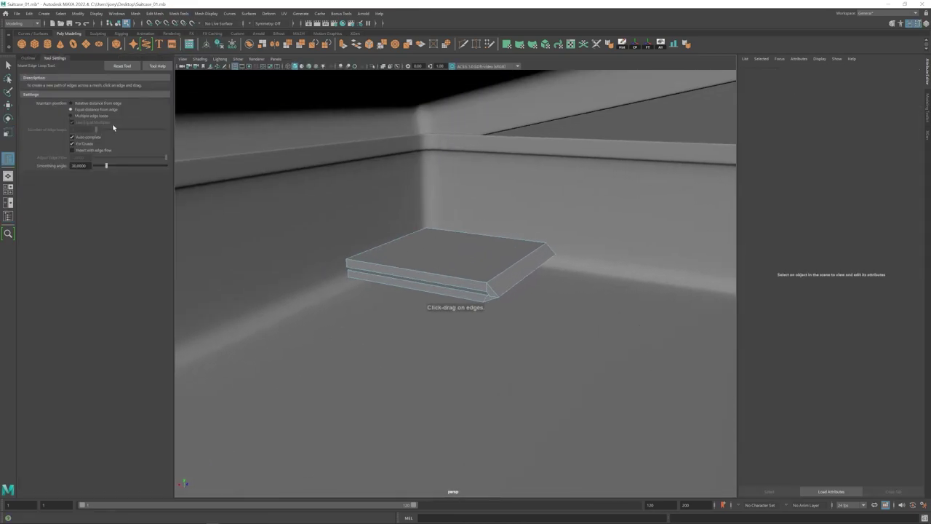
{"action": "left_click", "coordinate": [485, 284]}
- Adjust the slab's overall height by scaling, checking it in smooth preview
{"action": "key", "text": "w"}
{"action": "left_click", "coordinate": [455, 293]}
{"action": "mouse_move", "coordinate": [455, 293]}
{"action": "left_mouse_down", "text": "alt"}
{"action": "mouse_move", "coordinate": [471, 289]}
{"action": "mouse_move", "coordinate": [443, 289]}
{"action": "left_mouse_up", "text": "alt"}
{"action": "scroll", "coordinate": [453, 280], "scroll_direction": "down", "scroll_amount": 5}
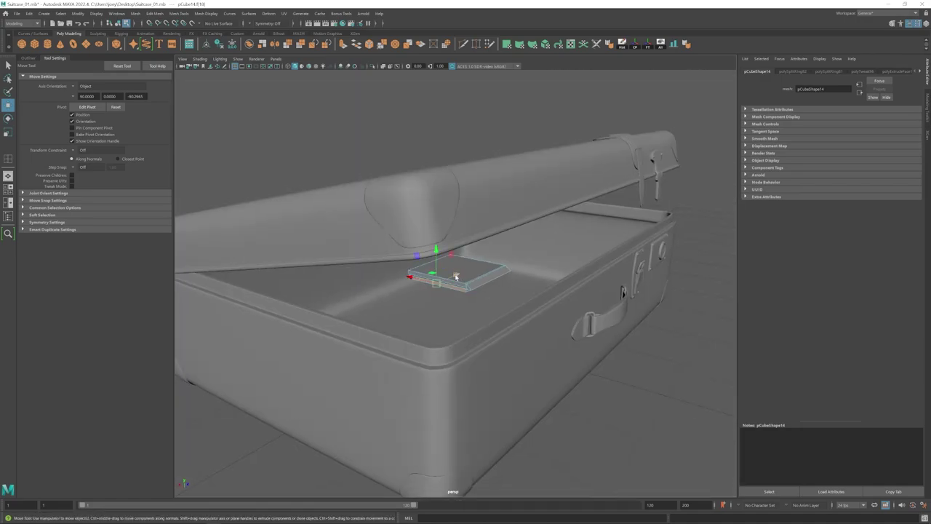
{"action": "key", "text": "F8"}
{"action": "key", "text": "r"}
{"action": "left_click_drag", "start_coordinate": [458, 234], "coordinate": [458, 226]}
{"action": "key", "text": "3"}
{"action": "left_click", "coordinate": [650, 415]}
{"action": "right_click_drag", "start_coordinate": [650, 415], "coordinate": [698, 365], "text": "alt"}
{"action": "left_click", "coordinate": [480, 273]}
{"action": "key", "text": "1"}
{"action": "left_click_drag", "start_coordinate": [425, 243], "coordinate": [418, 243]}
- Extrude the lower layer's front face outward to form a protruding lip
{"action": "left_click_drag", "start_coordinate": [439, 285], "coordinate": [417, 260], "text": "alt"}
{"action": "key", "text": "F11"}
{"action": "left_click", "coordinate": [417, 270]}
{"action": "key", "text": "ctrl+e"}
{"action": "key", "text": "w"}
{"action": "key", "text": "e"}
{"action": "key", "text": "r"}
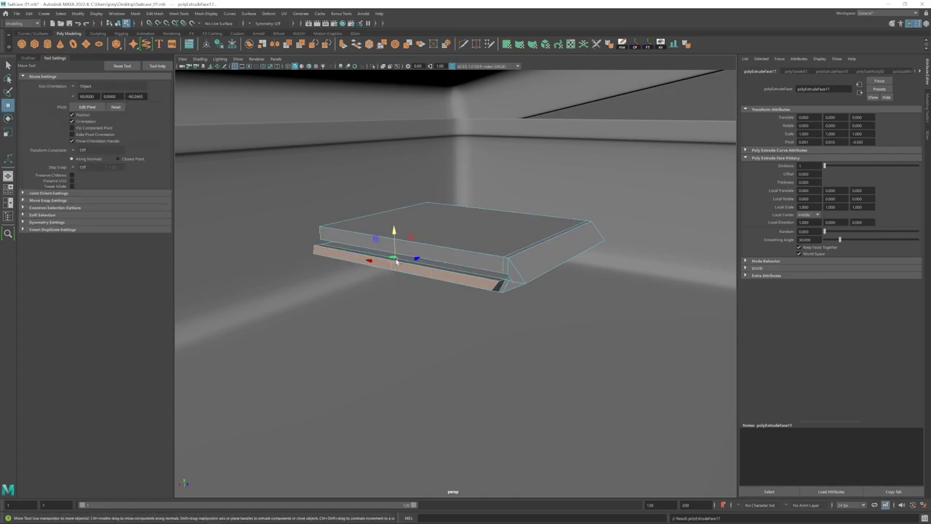
- Try to scale the front face of the extruded lower lip
{"action": "key", "text": "e"}
{"action": "key", "text": "r"}
{"action": "left_click_drag", "start_coordinate": [401, 249], "coordinate": [401, 251]}
{"action": "key", "text": "f"}
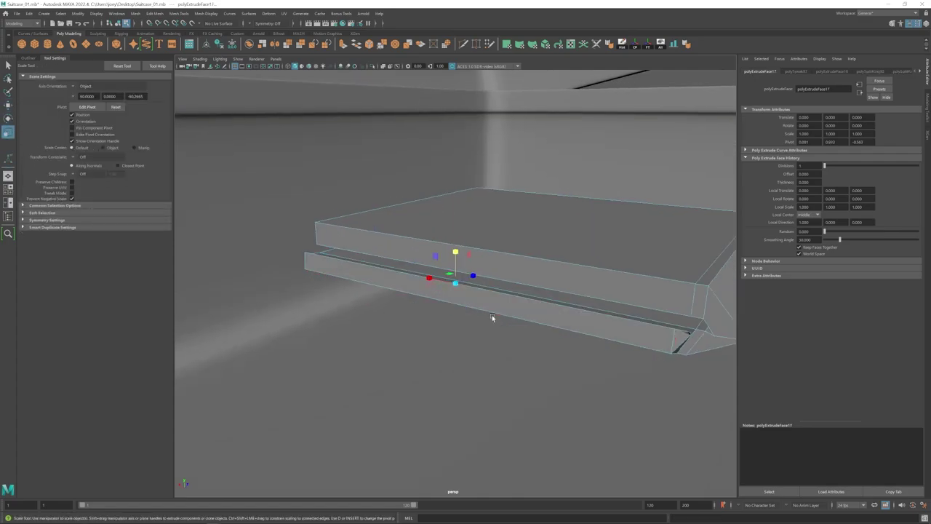
{"action": "key", "text": "w"}
{"action": "left_click_drag", "start_coordinate": [492, 318], "coordinate": [459, 258], "text": "alt"}
{"action": "left_click_drag", "start_coordinate": [460, 258], "coordinate": [434, 269], "text": "alt"}
{"action": "key", "text": "ctrl+z"}
{"action": "key", "text": "ctrl+z"}
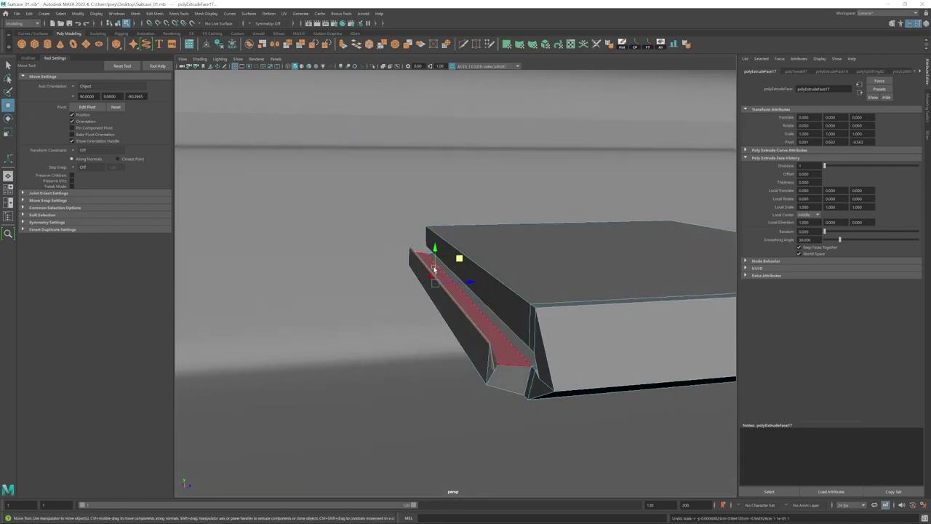
- Rotate and move the lip's front face so the lower layer follows the fold
{"action": "key", "text": "e"}
{"action": "left_click_drag", "start_coordinate": [415, 310], "coordinate": [418, 284]}
{"action": "key", "text": "r"}
{"action": "key", "text": "w"}
{"action": "left_click_drag", "start_coordinate": [452, 265], "coordinate": [453, 227]}
{"action": "key", "text": "r"}
- Move the vertices at both ends of the lower lip to line it up with the upper layer
{"action": "left_click", "coordinate": [408, 266]}
{"action": "left_click_drag", "start_coordinate": [412, 268], "coordinate": [398, 288], "text": "alt"}
{"action": "key", "text": "w"}
{"action": "left_click_drag", "start_coordinate": [434, 242], "coordinate": [432, 244]}
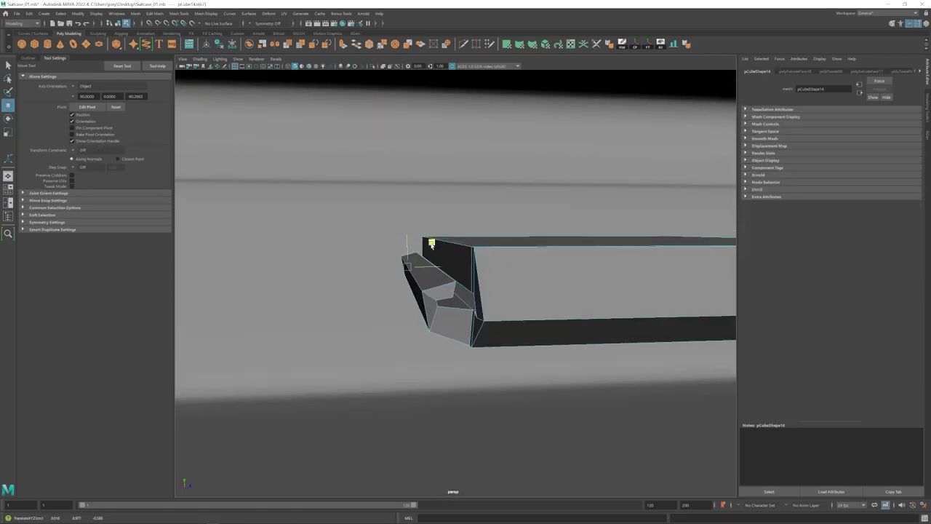
{"action": "left_click_drag", "start_coordinate": [444, 292], "coordinate": [474, 264], "text": "alt"}
{"action": "left_click", "coordinate": [380, 278]}
{"action": "left_click_drag", "start_coordinate": [474, 263], "coordinate": [459, 282]}
{"action": "left_click", "coordinate": [469, 315]}
{"action": "left_click_drag", "start_coordinate": [459, 282], "coordinate": [483, 280], "text": "alt"}
- Cut new edge loops around the fold's end and along the front side of the upper layer
{"action": "left_click", "coordinate": [178, 14]}
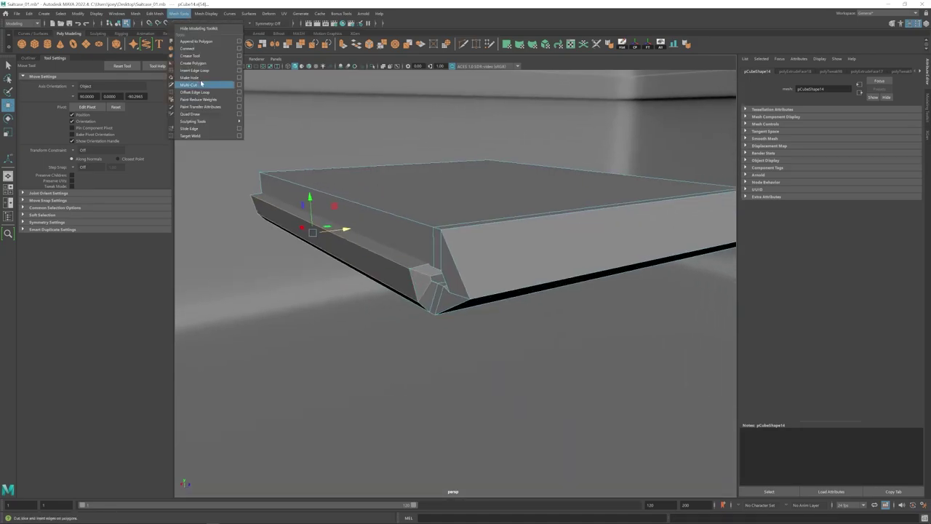
{"action": "left_click", "coordinate": [201, 85]}
{"action": "left_click", "coordinate": [441, 253]}
{"action": "left_click", "coordinate": [416, 244]}
{"action": "key", "text": "w"}
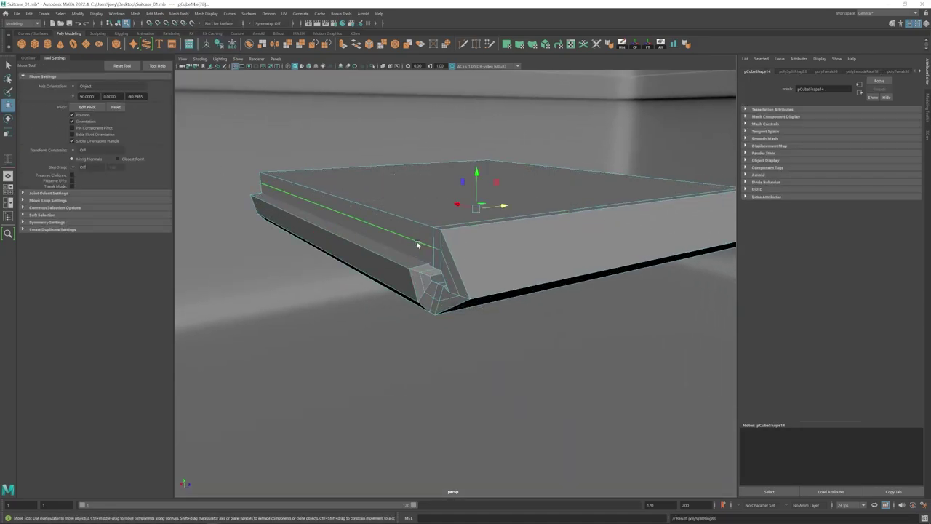
- Thicken the folded slab to a Y scale of 0.107 and return it to unsmoothed display
{"action": "right_click", "coordinate": [598, 283]}
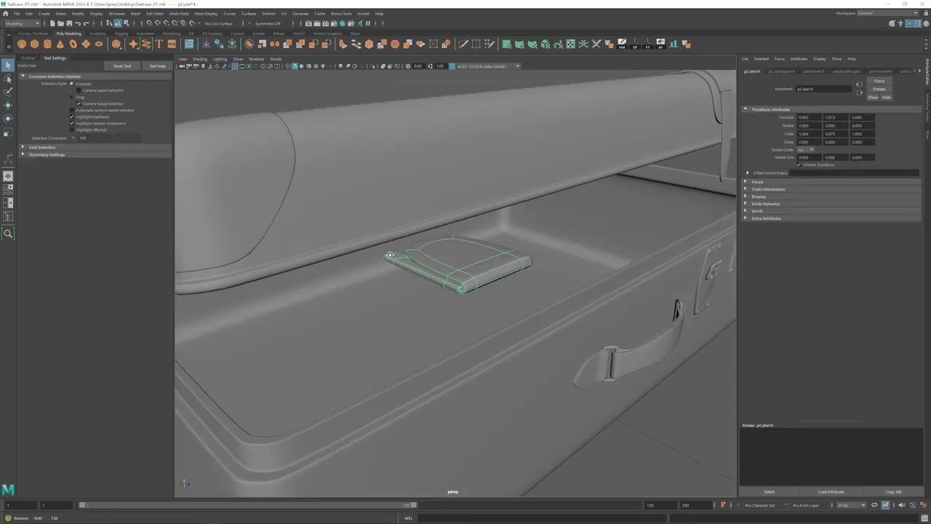
{"action": "scroll", "coordinate": [353, 257], "scroll_direction": "down", "scroll_amount": 5}
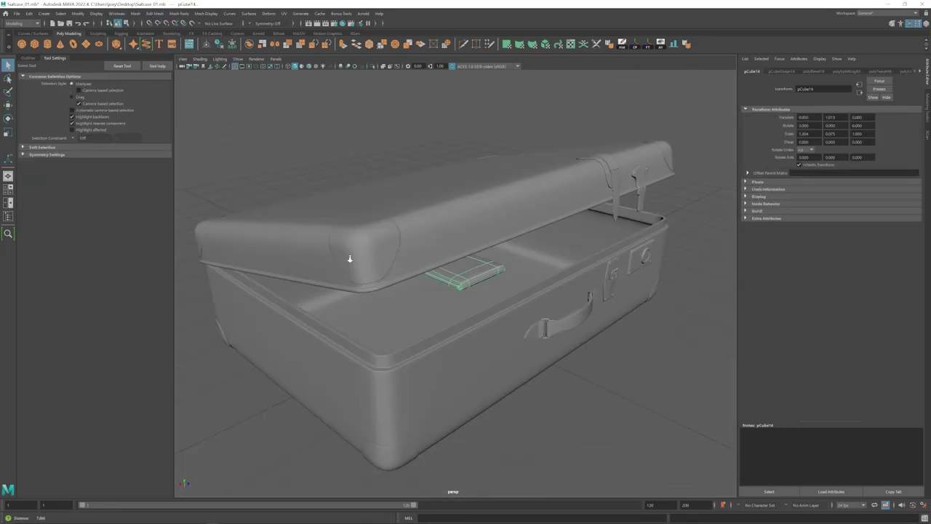
{"action": "key", "text": "f"}
{"action": "scroll", "coordinate": [452, 205], "scroll_direction": "up", "scroll_amount": 6}
{"action": "key", "text": "1"}
{"action": "mouse_move", "coordinate": [472, 288]}
{"action": "left_mouse_down", "text": "alt"}
{"action": "mouse_move", "coordinate": [474, 272]}
{"action": "mouse_move", "coordinate": [477, 280]}
{"action": "left_mouse_up", "text": "alt"}
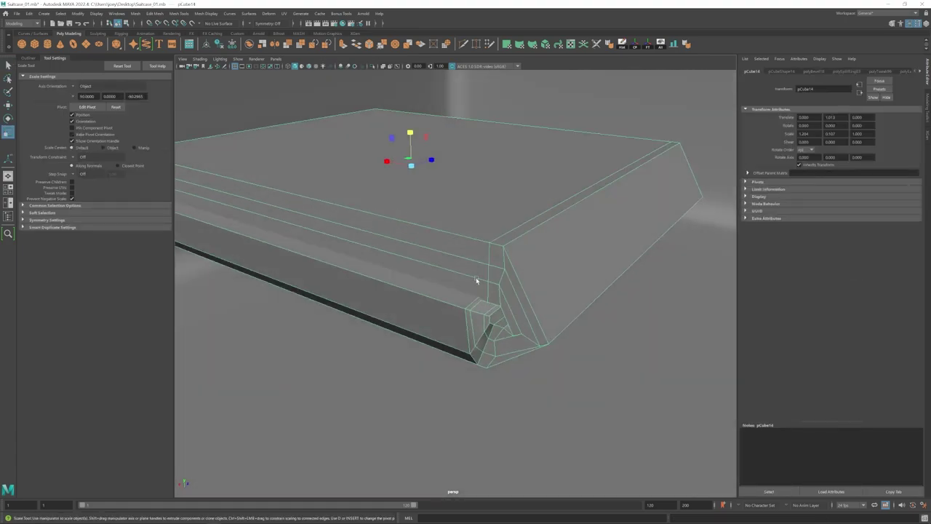
- Insert sets of 4 evenly spaced edge loops across the slab's length and width
{"action": "scroll", "coordinate": [473, 276], "scroll_direction": "down", "scroll_amount": 5}
{"action": "left_click", "coordinate": [179, 14]}
{"action": "left_click", "coordinate": [199, 72]}
{"action": "double_click", "coordinate": [79, 129]}
{"action": "type", "text": "4"}
{"action": "left_click", "coordinate": [397, 287]}
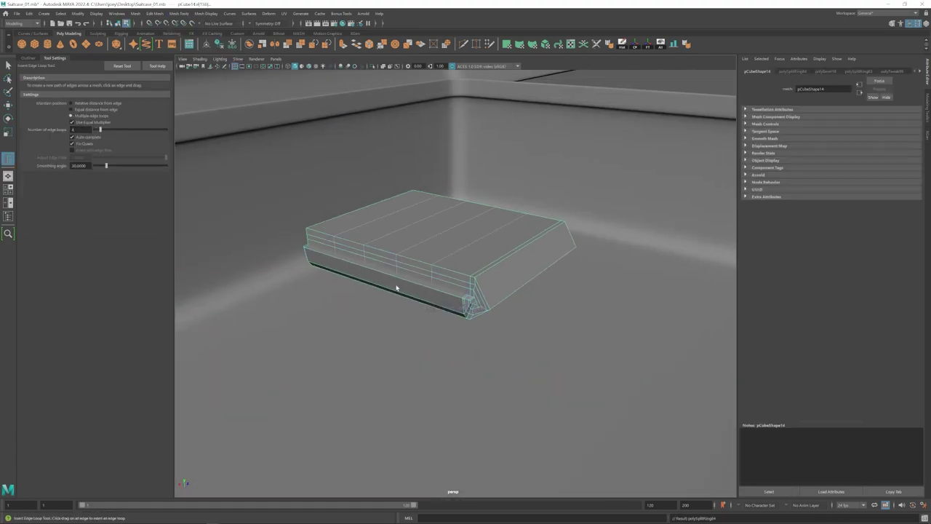
{"action": "right_click_drag", "start_coordinate": [483, 281], "coordinate": [447, 258]}
{"action": "left_click", "coordinate": [505, 261]}
- Move front vertices with soft selection, adjusting the falloff, to start a wavy cloth shape in smooth preview
{"action": "key", "text": "w"}
{"action": "left_click", "coordinate": [397, 253]}
{"action": "left_click_drag", "start_coordinate": [423, 244], "coordinate": [430, 241]}
{"action": "mouse_move", "coordinate": [444, 248]}
{"action": "left_mouse_down", "text": "alt"}
{"action": "mouse_move", "coordinate": [422, 244]}
{"action": "mouse_move", "coordinate": [430, 240]}
{"action": "left_mouse_up", "text": "alt"}
{"action": "key", "text": "b"}
{"action": "left_click_drag", "start_coordinate": [376, 187], "coordinate": [377, 191]}
{"action": "key", "text": "3"}
- Reposition vertices on the top and folded end with soft selection to make the cloth uneven
{"action": "left_click", "coordinate": [500, 234]}
{"action": "mouse_move", "coordinate": [518, 269]}
{"action": "left_mouse_down", "text": "alt"}
{"action": "mouse_move", "coordinate": [541, 270]}
{"action": "mouse_move", "coordinate": [513, 280]}
{"action": "left_mouse_up", "text": "alt"}
{"action": "left_click", "coordinate": [574, 251]}
{"action": "left_click_drag", "start_coordinate": [578, 258], "coordinate": [543, 255], "text": "alt"}
{"action": "left_click", "coordinate": [446, 234]}
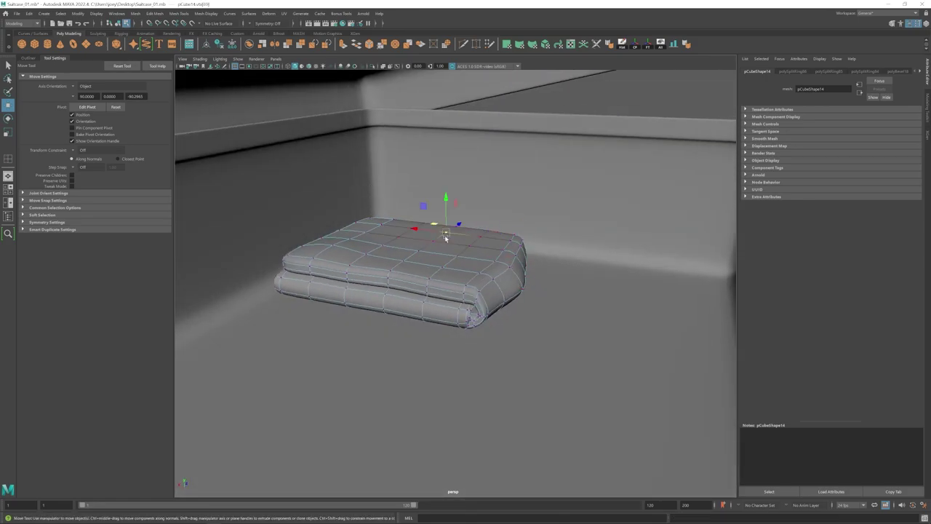
{"action": "left_click_drag", "start_coordinate": [446, 202], "coordinate": [446, 190]}
{"action": "left_click_drag", "start_coordinate": [420, 306], "coordinate": [405, 318], "text": "alt"}
{"action": "key", "text": "ctrl+z"}
- Adjust the vertices at the near end of the fold to tidy the inner corner, checking it smoothed
{"action": "scroll", "coordinate": [451, 320], "scroll_direction": "up", "scroll_amount": 4}
{"action": "left_click_drag", "start_coordinate": [513, 338], "coordinate": [415, 310], "text": "alt"}
{"action": "key", "text": "1"}
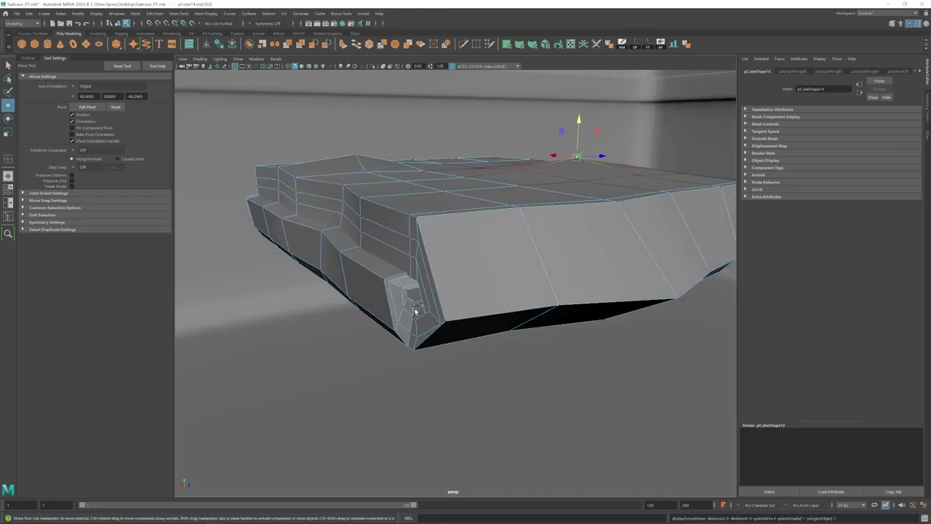
{"action": "left_click", "coordinate": [415, 310]}
{"action": "key", "text": "f"}
{"action": "left_click_drag", "start_coordinate": [692, 370], "coordinate": [499, 295], "text": "alt"}
{"action": "mouse_move", "coordinate": [426, 245]}
{"action": "left_mouse_down", "text": "alt"}
{"action": "mouse_move", "coordinate": [401, 228]}
{"action": "mouse_move", "coordinate": [494, 288]}
{"action": "mouse_move", "coordinate": [429, 260]}
{"action": "left_mouse_up", "text": "alt"}
{"action": "left_click", "coordinate": [400, 228]}
{"action": "key", "text": "3"}
- Move the inner corner vertex at the far end of the fold and restore the smooth preview
{"action": "left_click_drag", "start_coordinate": [429, 260], "coordinate": [515, 326], "text": "alt"}
{"action": "key", "text": "1"}
{"action": "left_click", "coordinate": [462, 275]}
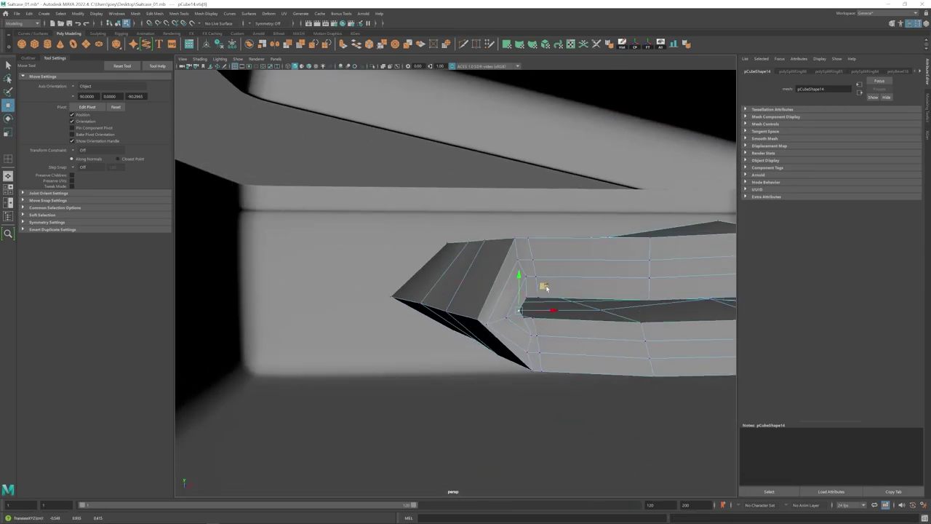
{"action": "key", "text": "3"}
{"action": "scroll", "coordinate": [546, 289], "scroll_direction": "down", "scroll_amount": 5}
{"action": "left_click_drag", "start_coordinate": [546, 289], "coordinate": [566, 307], "text": "alt"}
- Pull vertices on the front, top and folded end with soft selection to give the cloth gentle waves
{"action": "left_click", "coordinate": [417, 304]}
{"action": "key", "text": "b"}
{"action": "left_click_drag", "start_coordinate": [421, 305], "coordinate": [422, 270], "text": "alt"}
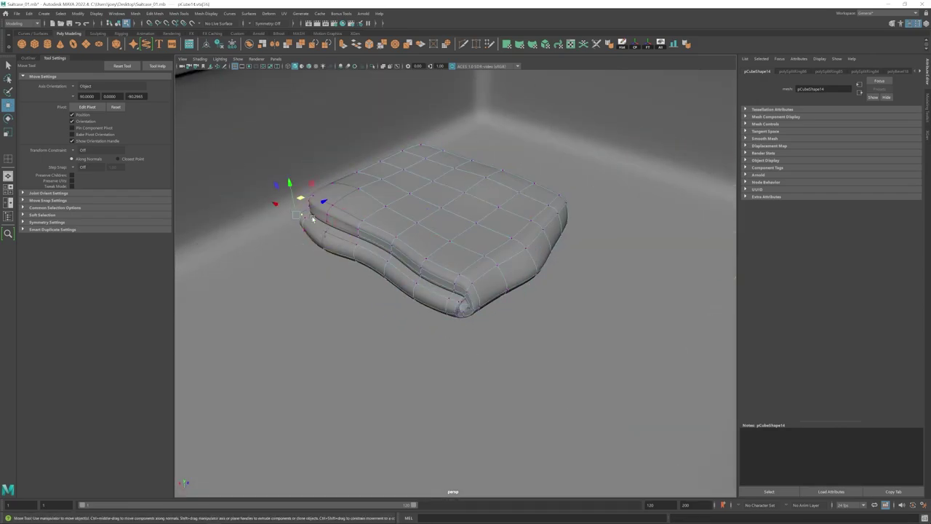
{"action": "left_click_drag", "start_coordinate": [317, 197], "coordinate": [396, 221], "text": "alt"}
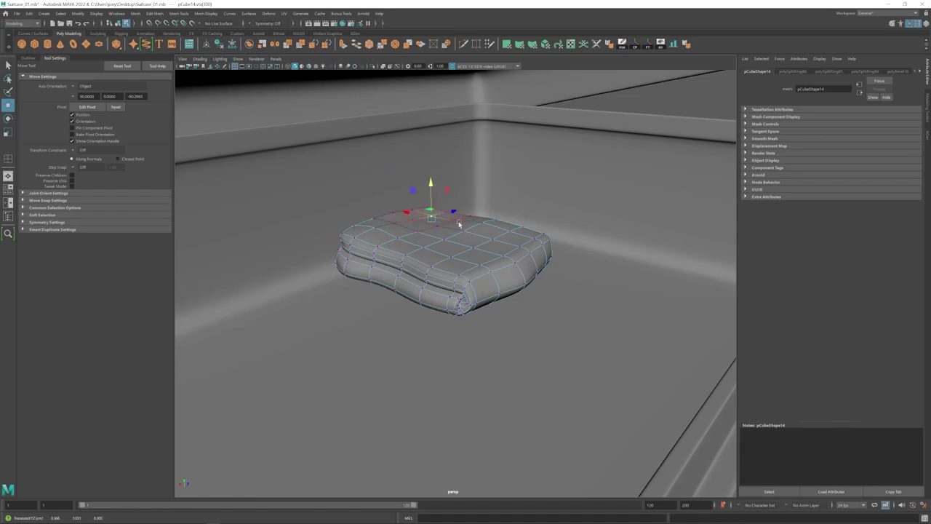
{"action": "scroll", "coordinate": [508, 291], "scroll_direction": "down", "scroll_amount": 4}
{"action": "left_click_drag", "start_coordinate": [508, 291], "coordinate": [468, 289], "text": "alt"}
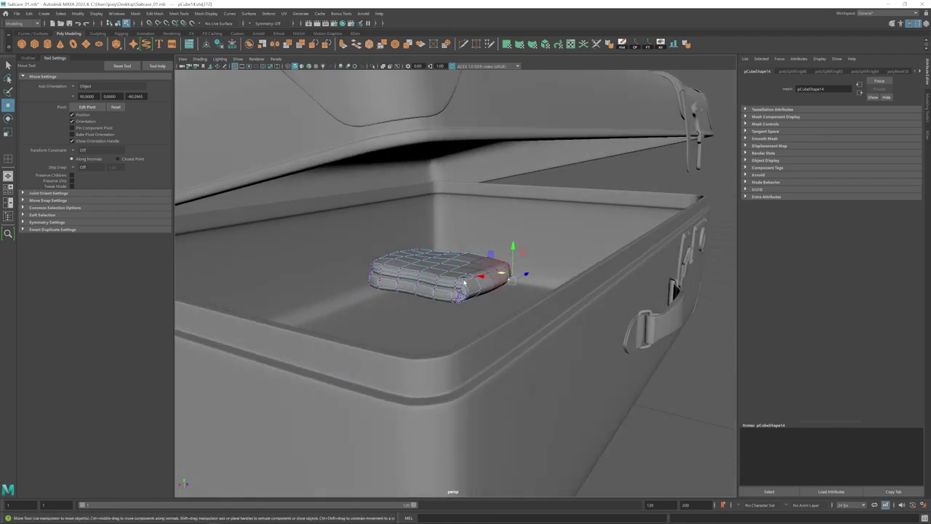
- Adjust the edge loops along the folded end and the front gap to round the layers of the cloth
{"action": "scroll", "coordinate": [469, 287], "scroll_direction": "up", "scroll_amount": 5}
{"action": "left_click_drag", "start_coordinate": [479, 291], "coordinate": [499, 265], "text": "alt"}
{"action": "double_click", "coordinate": [514, 276]}
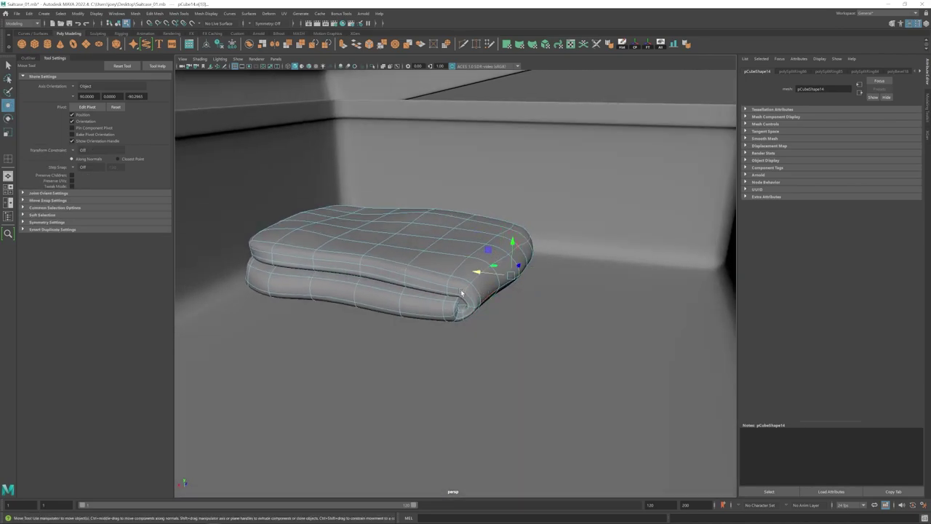
{"action": "left_click_drag", "start_coordinate": [457, 316], "coordinate": [396, 318], "text": "alt"}
{"action": "double_click", "coordinate": [383, 264]}
{"action": "left_click_drag", "start_coordinate": [426, 209], "coordinate": [426, 204]}
{"action": "left_click_drag", "start_coordinate": [380, 247], "coordinate": [454, 218], "text": "alt"}
{"action": "left_click", "coordinate": [214, 272]}
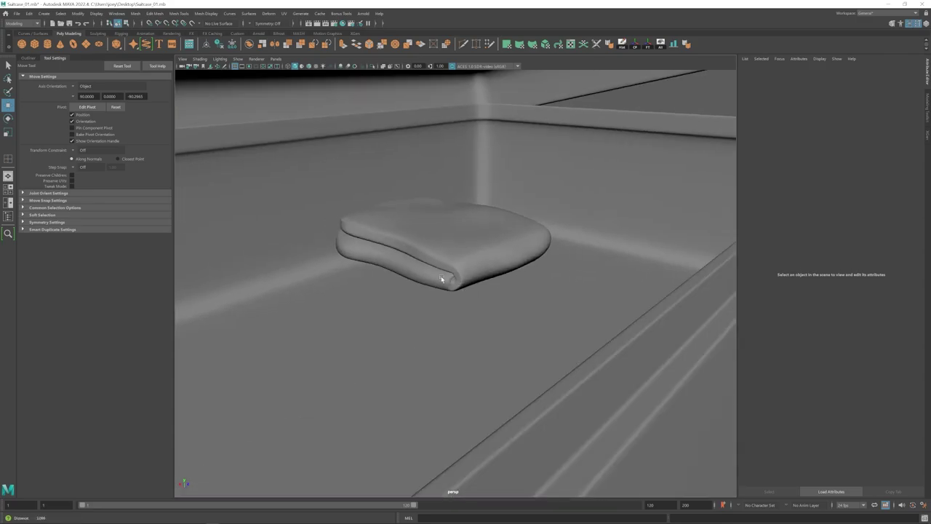
{"action": "left_click", "coordinate": [391, 243]}
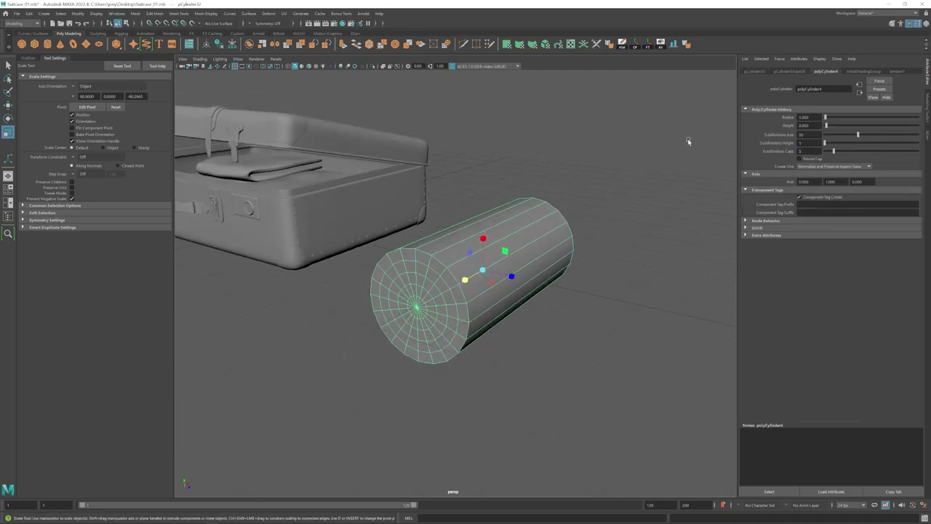
- Extrude alternating rings of faces on the cylinder's cap inward to form concentric grooves
{"action": "left_click", "coordinate": [434, 273]}
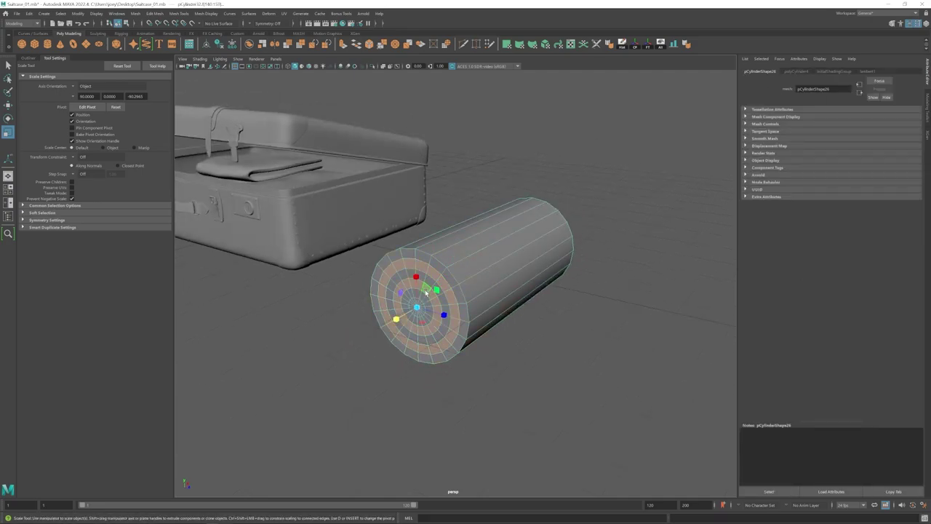
{"action": "key", "text": "w"}
{"action": "left_click_drag", "start_coordinate": [396, 319], "coordinate": [405, 314], "text": "shift"}
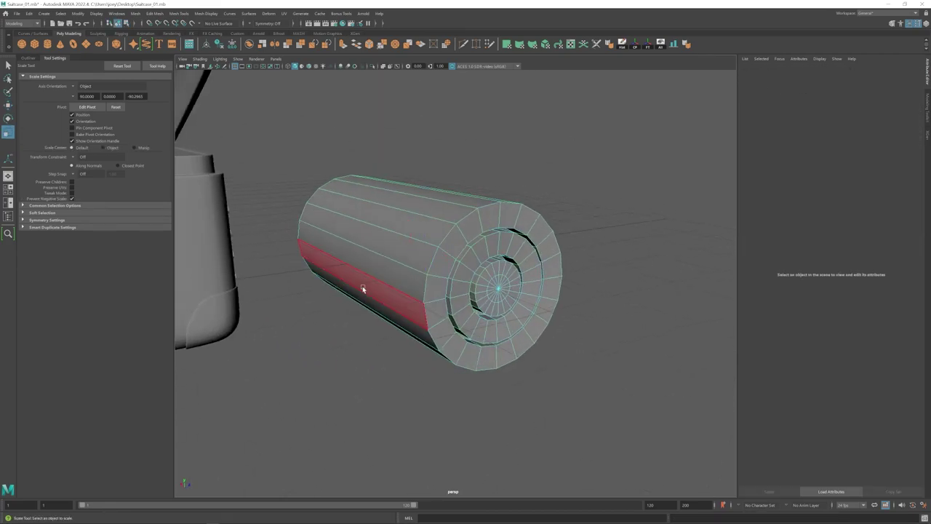
- Extrude a flap from an opening along the cylinder's side and fill its open hole
{"action": "left_click", "coordinate": [363, 289]}
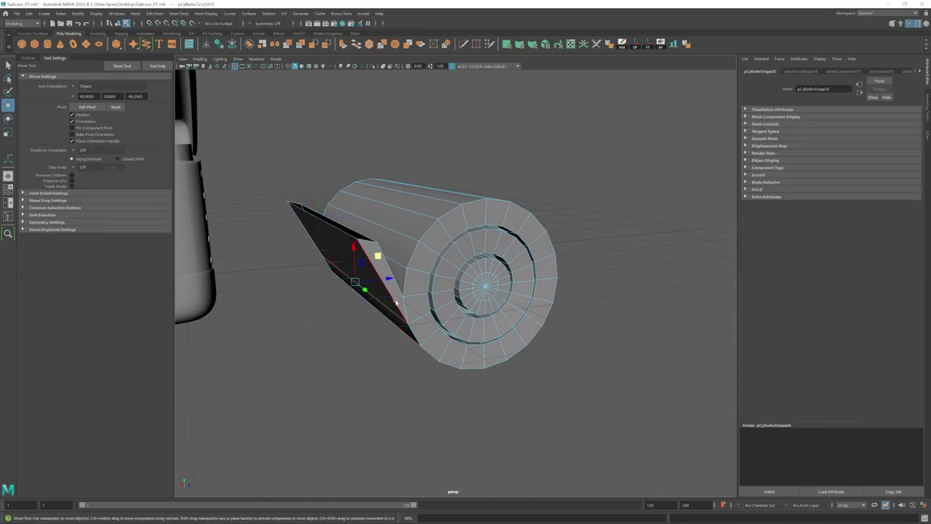
{"action": "left_click", "coordinate": [135, 13]}
{"action": "left_click", "coordinate": [154, 66]}
{"action": "key", "text": "r"}
{"action": "key", "text": "w"}
- Move the flap's new end face to shape the loose cloth edge, checking it in smooth preview
{"action": "left_click", "coordinate": [333, 225]}
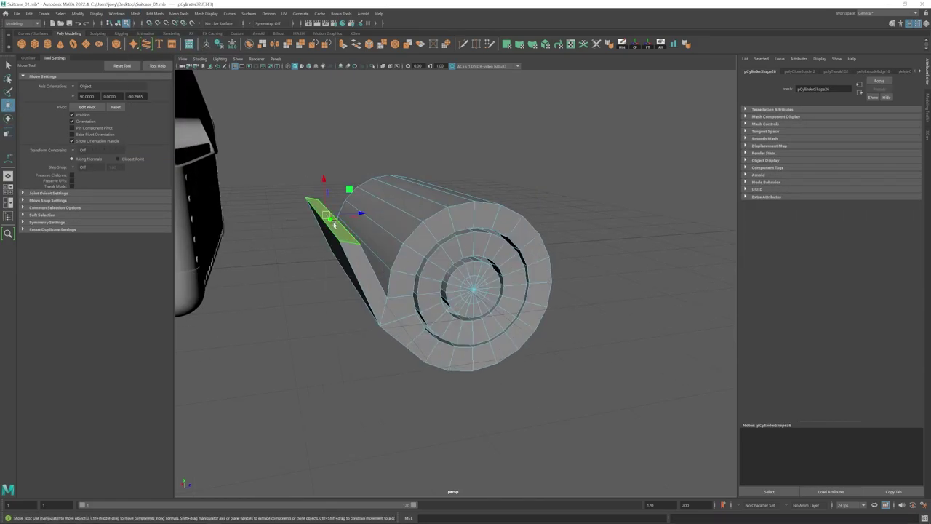
{"action": "left_click_drag", "start_coordinate": [349, 177], "coordinate": [349, 192]}
{"action": "key", "text": "3"}
{"action": "key", "text": "1"}
{"action": "left_click_drag", "start_coordinate": [403, 260], "coordinate": [364, 254], "text": "alt"}
- Insert supporting edge loops around the flap and rim using the Equal distance from edge setting
{"action": "left_click", "coordinate": [179, 14]}
{"action": "left_click", "coordinate": [198, 66]}
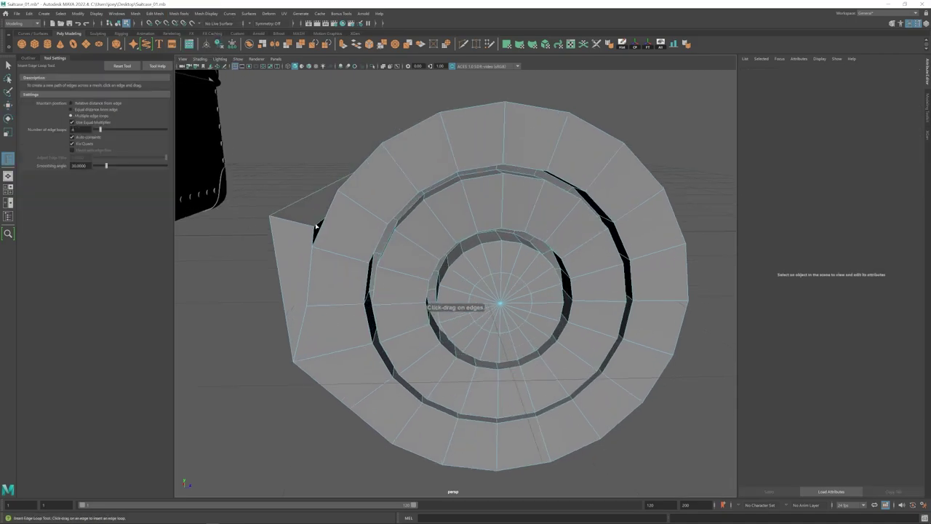
{"action": "key", "text": "ctrl+z"}
{"action": "left_click", "coordinate": [71, 109]}
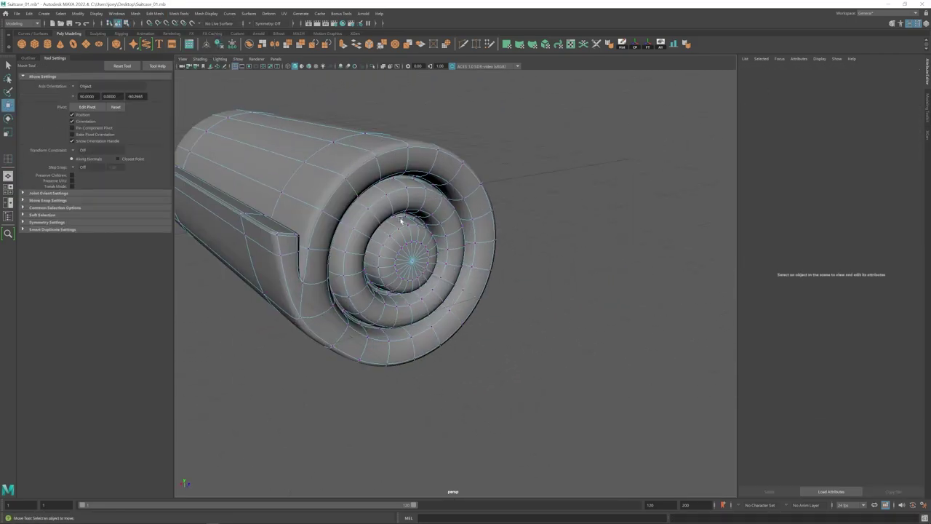
- Scale the inner groove's edge loop and adjust a vertex on the outer rim to soften the roll's end
{"action": "right_click_drag", "start_coordinate": [401, 220], "coordinate": [400, 193]}
{"action": "double_click", "coordinate": [436, 234]}
{"action": "key", "text": "1"}
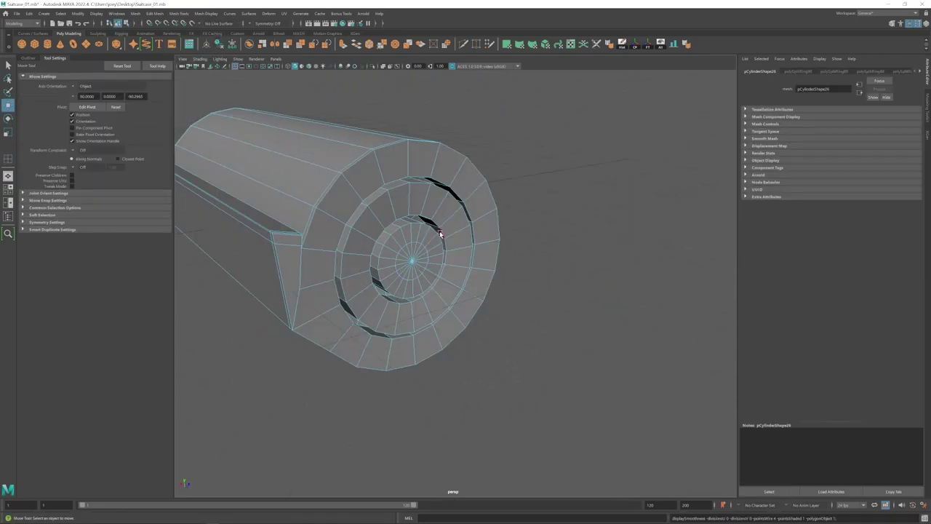
{"action": "key", "text": "r"}
{"action": "key", "text": "3"}
{"action": "left_click_drag", "start_coordinate": [410, 260], "coordinate": [396, 260]}
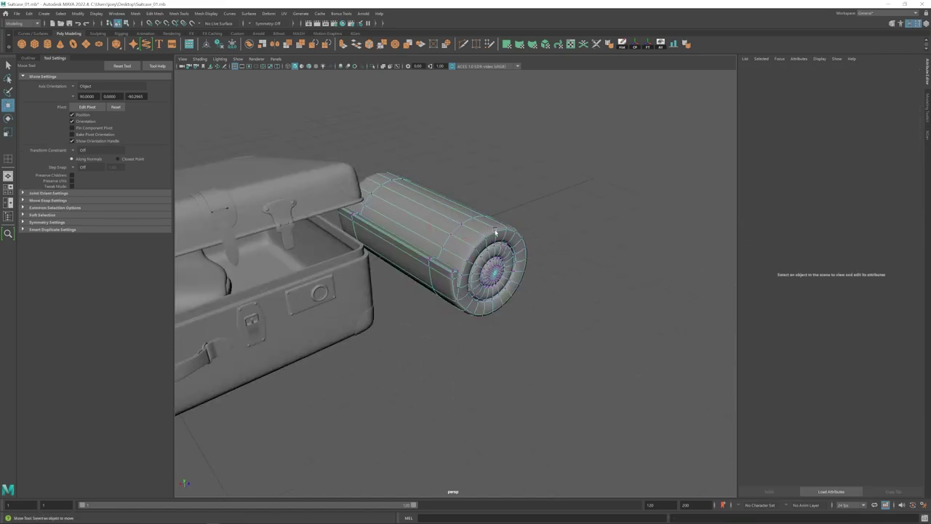
{"action": "left_click", "coordinate": [497, 234]}
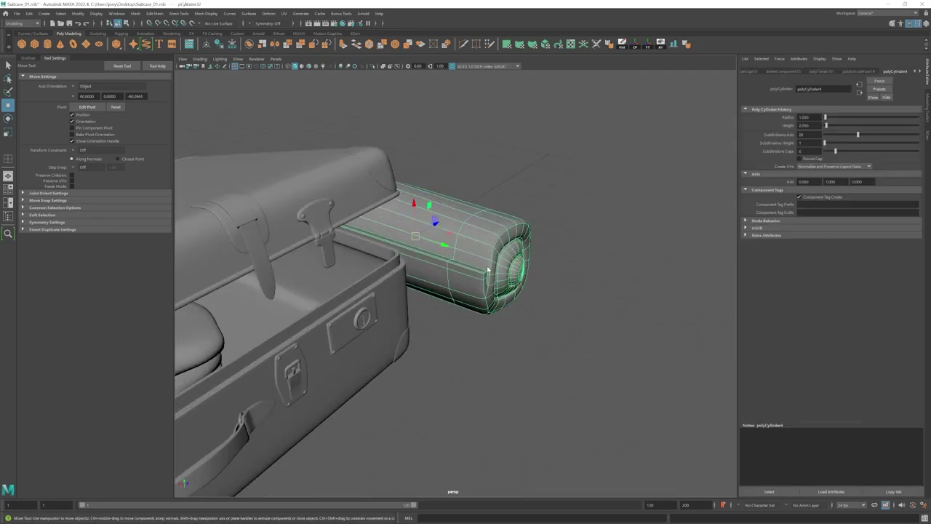
- Shrink the cloth roll and move it into the open suitcase beside the folded clothes
{"action": "left_click", "coordinate": [515, 271]}
{"action": "scroll", "coordinate": [473, 265], "scroll_direction": "down", "scroll_amount": 5}
{"action": "left_click_drag", "start_coordinate": [472, 265], "coordinate": [407, 269], "text": "alt"}
{"action": "left_click", "coordinate": [349, 258], "text": "shift"}
{"action": "key", "text": "ctrl+z"}
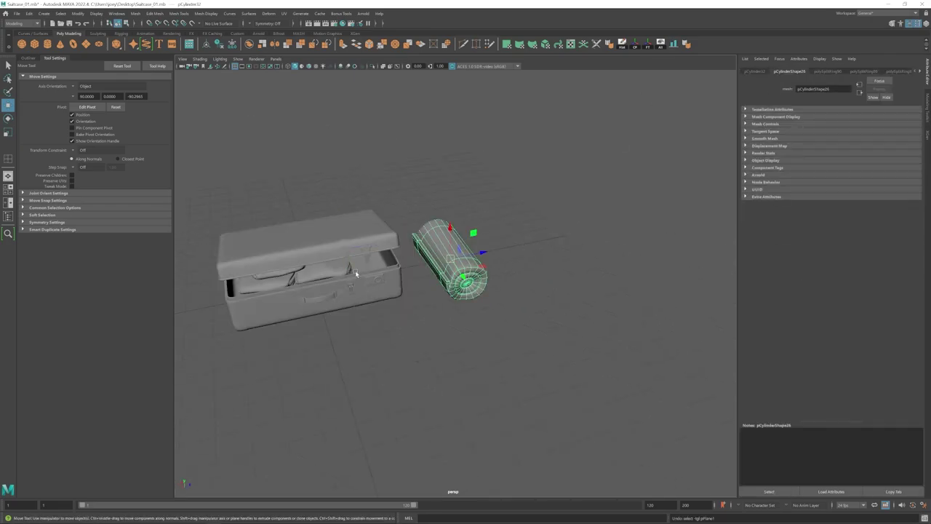
{"action": "left_click", "coordinate": [325, 270], "text": "shift"}
{"action": "scroll", "coordinate": [317, 259], "scroll_direction": "up", "scroll_amount": 3}
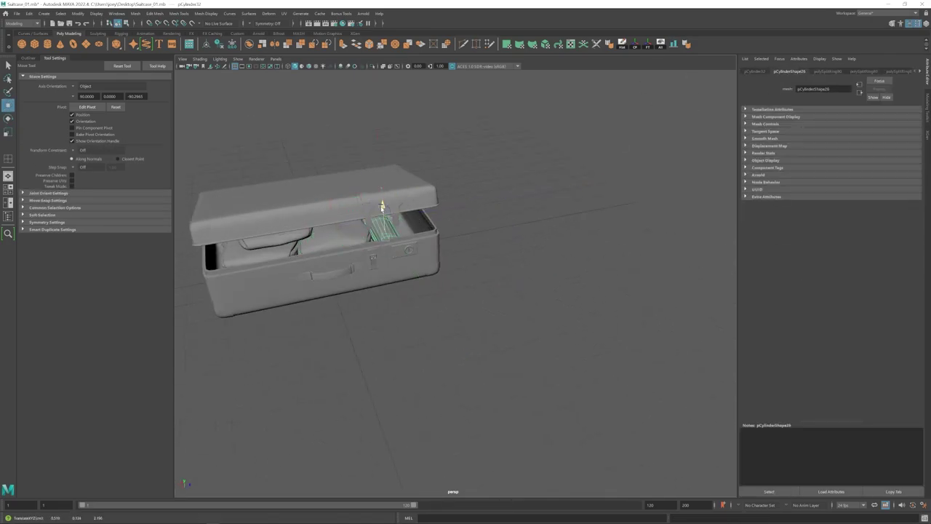
- Rotate the cloth roll inside the suitcase so it lies against the stack of folded clothes
{"action": "left_click_drag", "start_coordinate": [382, 209], "coordinate": [407, 218], "text": "alt"}
{"action": "scroll", "coordinate": [393, 278], "scroll_direction": "up", "scroll_amount": 8}
{"action": "key", "text": "e"}
{"action": "left_click_drag", "start_coordinate": [392, 278], "coordinate": [396, 195], "text": "alt"}
{"action": "key", "text": "w"}
{"action": "scroll", "coordinate": [405, 204], "scroll_direction": "down", "scroll_amount": 3}
{"action": "left_click_drag", "start_coordinate": [466, 211], "coordinate": [378, 211], "text": "alt"}
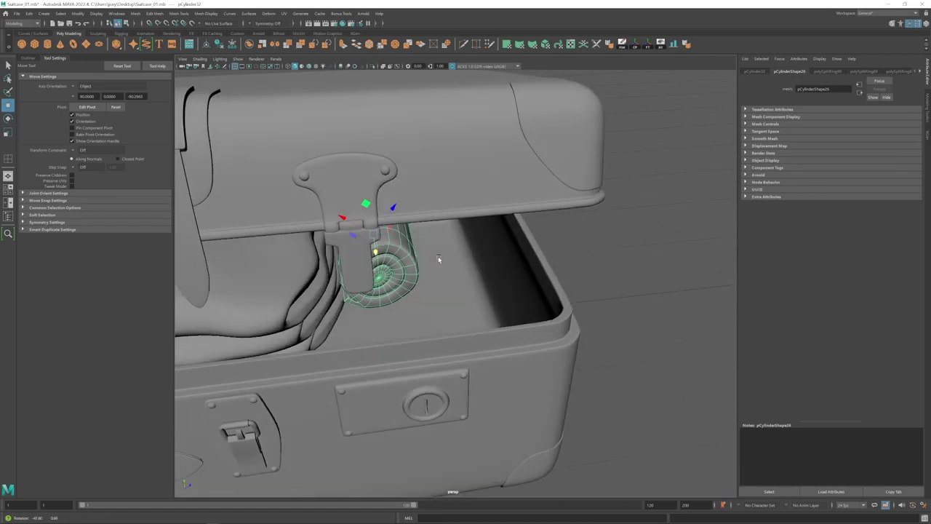
- Set the move axis orientation to World and adjust the cloth roll's position and rotation inside the suitcase
{"action": "left_click", "coordinate": [85, 86]}
{"action": "left_click_drag", "start_coordinate": [464, 204], "coordinate": [468, 205]}
{"action": "key", "text": "e"}
{"action": "left_click_drag", "start_coordinate": [454, 251], "coordinate": [470, 234]}
{"action": "key", "text": "w"}
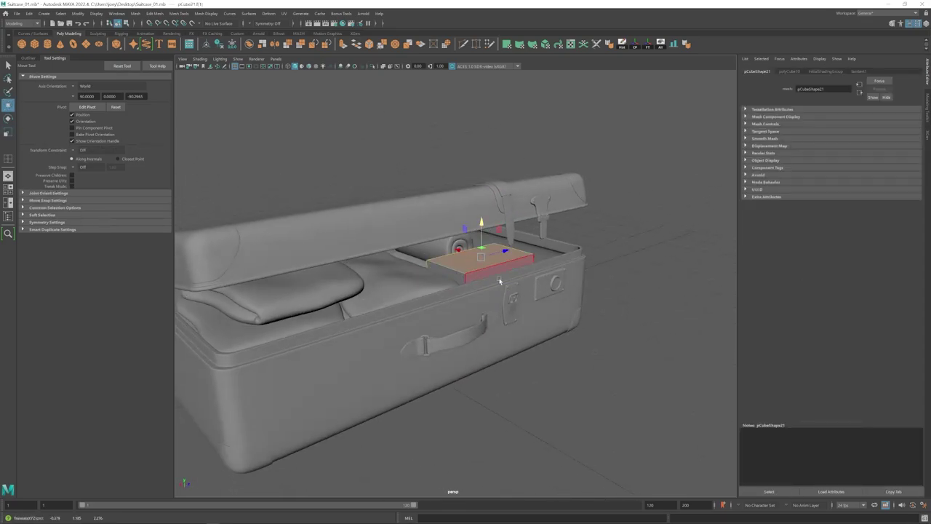
- Insert a pair of lengthwise edge loops around the new box and scale them close together
{"action": "mouse_move", "coordinate": [500, 281]}
{"action": "right_mouse_down", "text": "alt"}
{"action": "mouse_move", "coordinate": [437, 328]}
{"action": "mouse_move", "coordinate": [507, 284]}
{"action": "right_mouse_up", "text": "alt"}
{"action": "left_click", "coordinate": [179, 14]}
{"action": "left_click", "coordinate": [190, 69]}
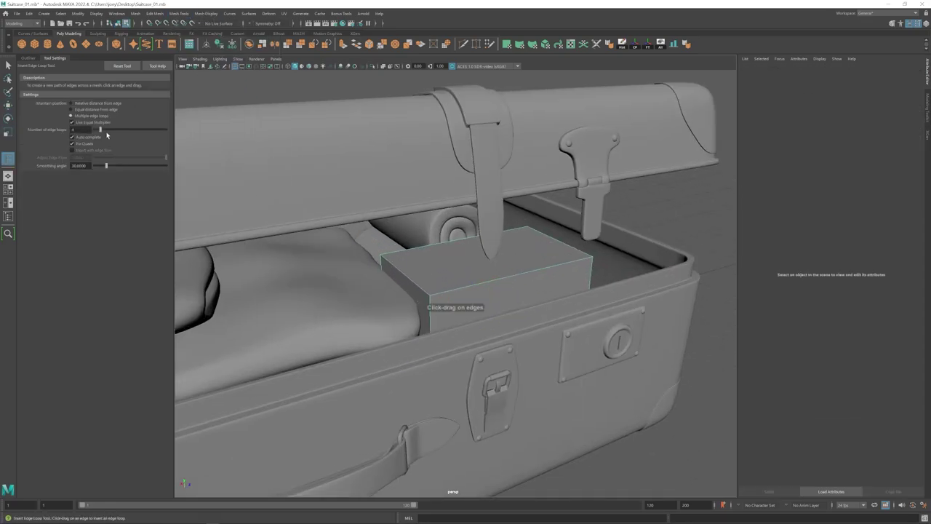
{"action": "left_click", "coordinate": [409, 279]}
{"action": "key", "text": "r"}
{"action": "left_click_drag", "start_coordinate": [468, 293], "coordinate": [484, 306]}
{"action": "key", "text": "3"}
{"action": "key", "text": "1"}
- Insert 1 edge loop across the middle of the box and bevel it
{"action": "left_click", "coordinate": [179, 14]}
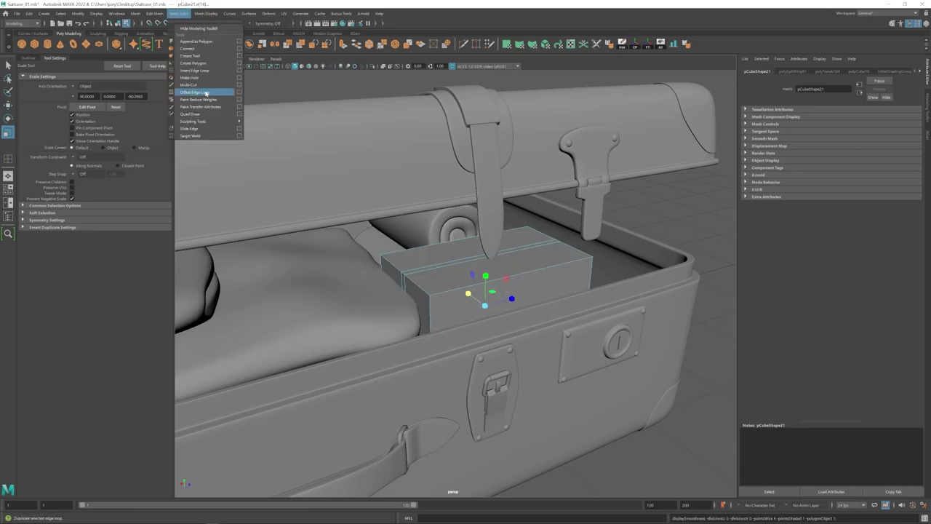
{"action": "left_click", "coordinate": [197, 69]}
{"action": "type", "text": "1"}
{"action": "left_click", "coordinate": [480, 282]}
{"action": "key", "text": "r"}
{"action": "left_click", "coordinate": [154, 13]}
{"action": "left_click", "coordinate": [161, 37]}
- Adjust the size and position of the smoothed box so it sits between the folded clothes and the cloth roll
{"action": "key", "text": "q"}
{"action": "key", "text": "3"}
{"action": "mouse_move", "coordinate": [501, 301]}
{"action": "left_mouse_down", "text": "alt"}
{"action": "mouse_move", "coordinate": [556, 316]}
{"action": "mouse_move", "coordinate": [497, 304]}
{"action": "mouse_move", "coordinate": [494, 317]}
{"action": "left_mouse_up", "text": "alt"}
{"action": "key", "text": "w"}
{"action": "key", "text": "r"}
{"action": "key", "text": "w"}
{"action": "left_click_drag", "start_coordinate": [438, 326], "coordinate": [472, 317], "text": "alt"}
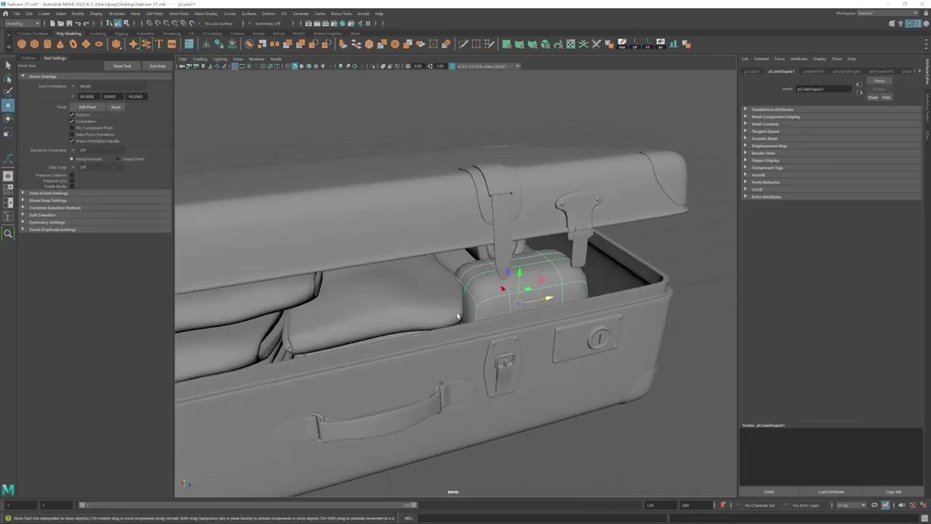
{"action": "left_click", "coordinate": [459, 301]}
{"action": "right_click_drag", "start_coordinate": [457, 315], "coordinate": [416, 356]}
{"action": "scroll", "coordinate": [460, 301], "scroll_direction": "down", "scroll_amount": 8}
{"action": "left_click", "coordinate": [465, 296]}
{"action": "left_click", "coordinate": [383, 385]}
{"action": "scroll", "coordinate": [417, 322], "scroll_direction": "up", "scroll_amount": 15}
{"action": "left_click", "coordinate": [416, 322]}
- Insert a horizontal edge loop around the sides of the unsmoothed box
{"action": "key", "text": "1"}
{"action": "left_click", "coordinate": [420, 290]}
{"action": "left_click_drag", "start_coordinate": [434, 341], "coordinate": [433, 318], "text": "alt"}
{"action": "left_click", "coordinate": [178, 14]}
{"action": "left_click", "coordinate": [192, 68]}
{"action": "left_click_drag", "start_coordinate": [418, 380], "coordinate": [418, 407]}
- Select the narrow strip of faces over the top and upper ends of the box, then extrude and scale it
{"action": "key", "text": "w"}
{"action": "left_click", "coordinate": [494, 316]}
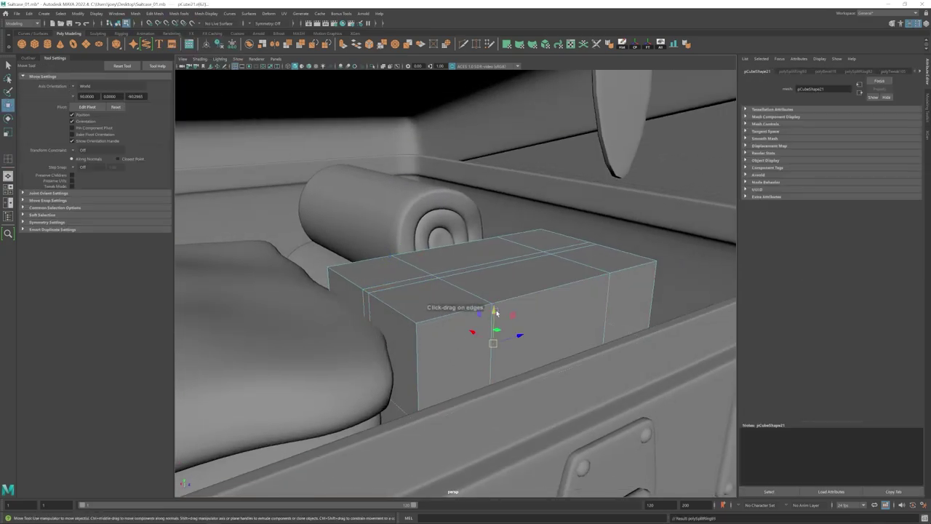
{"action": "left_click", "coordinate": [366, 302]}
{"action": "left_click_drag", "start_coordinate": [466, 306], "coordinate": [393, 309], "text": "alt"}
{"action": "double_click", "coordinate": [563, 289], "text": "shift"}
{"action": "left_click", "coordinate": [288, 66]}
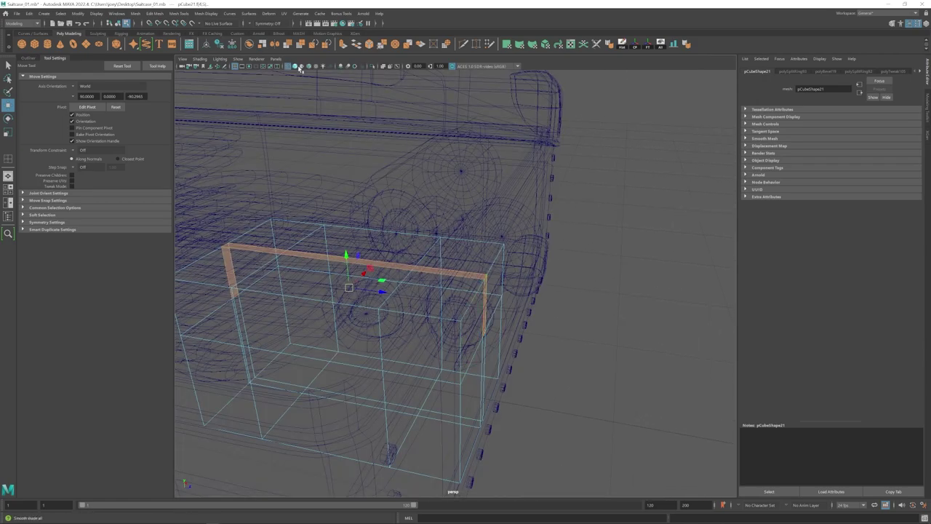
{"action": "left_click", "coordinate": [295, 66]}
{"action": "left_click_drag", "start_coordinate": [378, 276], "coordinate": [443, 271], "text": "alt"}
{"action": "key", "text": "ctrl+e"}
{"action": "key", "text": "r"}
{"action": "key", "text": "3"}
{"action": "key", "text": "1"}
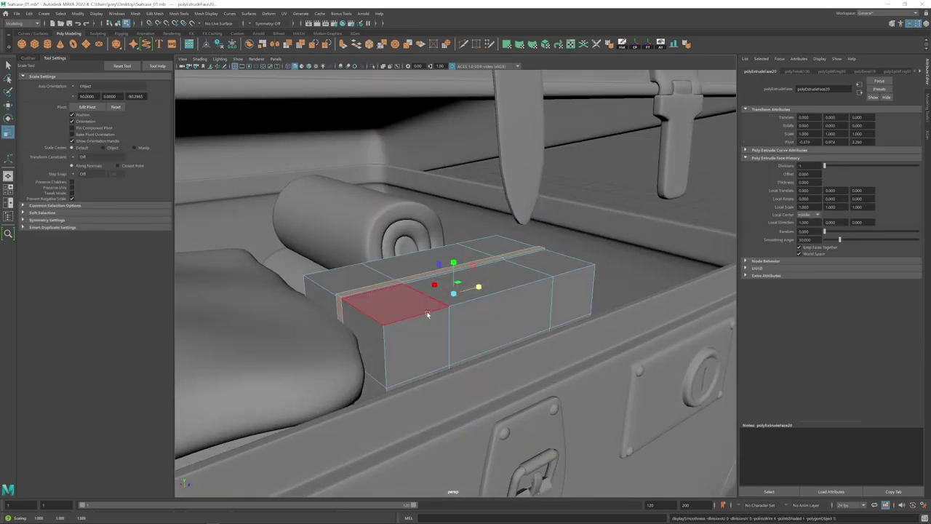
- Insert a supporting edge loop along the extruded strip and preview the smoothed shape
{"action": "scroll", "coordinate": [428, 315], "scroll_direction": "up", "scroll_amount": 6}
{"action": "left_click", "coordinate": [179, 14]}
{"action": "left_click", "coordinate": [194, 64]}
{"action": "scroll", "coordinate": [486, 214], "scroll_direction": "up", "scroll_amount": 5}
{"action": "left_click", "coordinate": [487, 214]}
{"action": "key", "text": "3"}
{"action": "key", "text": "1"}
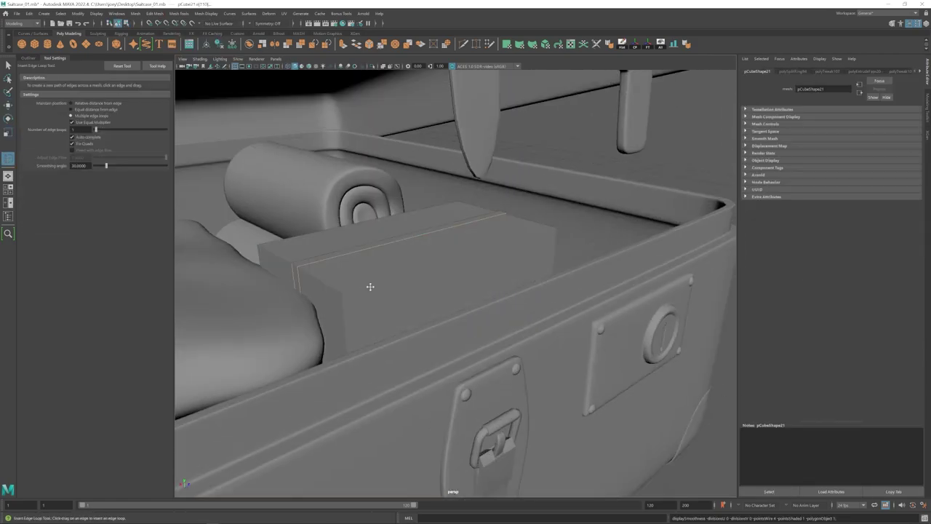
- Insert another edge loop next to the raised strip and move its edges to shape a fabric fold
{"action": "scroll", "coordinate": [410, 308], "scroll_direction": "up", "scroll_amount": 5}
{"action": "key", "text": "3"}
{"action": "key", "text": "1"}
{"action": "key", "text": "w"}
{"action": "left_click", "coordinate": [179, 14]}
{"action": "left_click", "coordinate": [193, 64]}
{"action": "left_click", "coordinate": [427, 279]}
{"action": "key", "text": "w"}
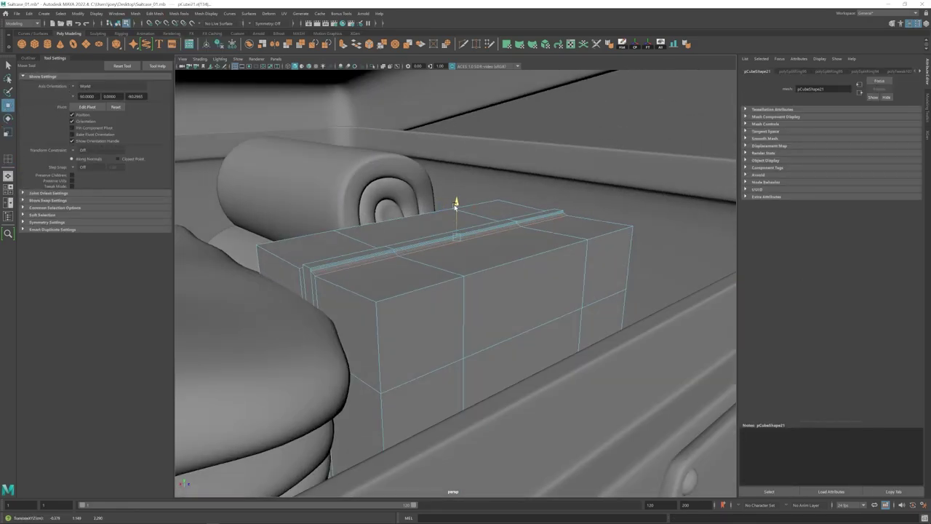
{"action": "key", "text": "3"}
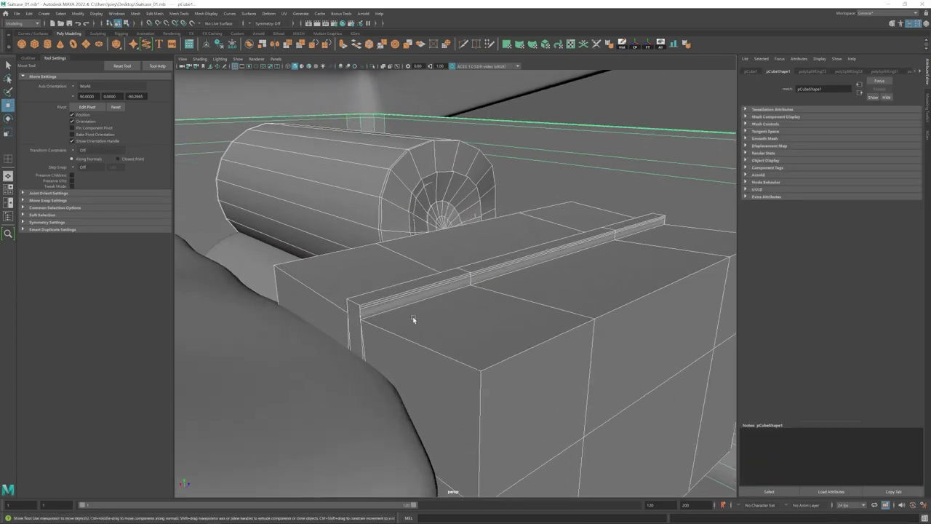
{"action": "left_click", "coordinate": [378, 320]}
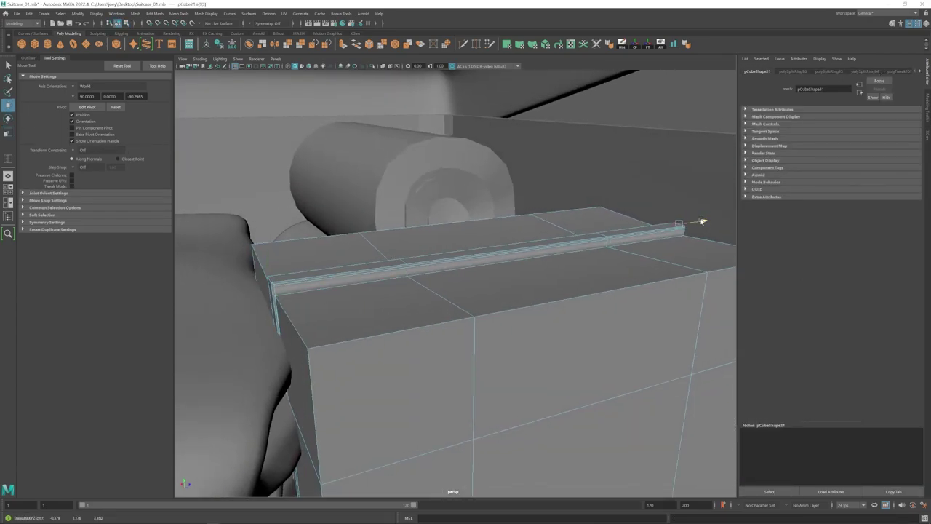
{"action": "left_click", "coordinate": [683, 227]}
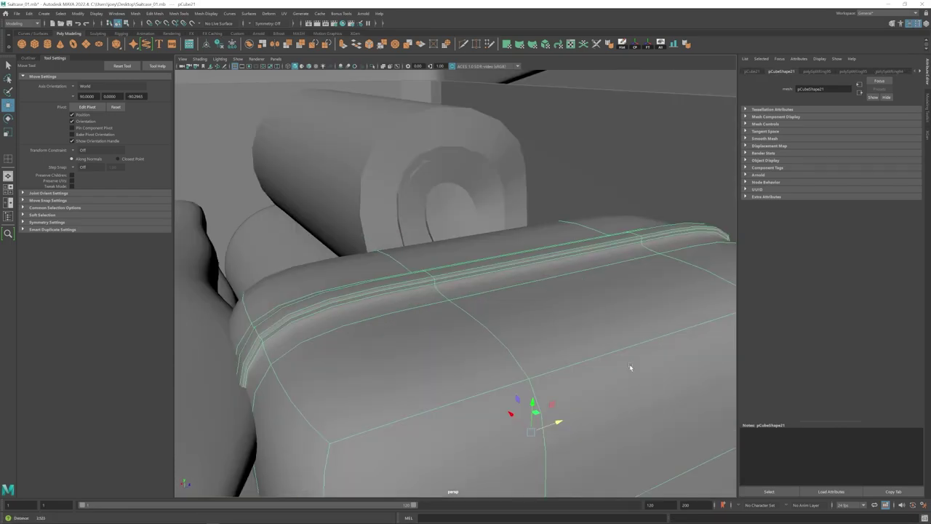
- Insert more edge loops at the strip's base and on the box's end using the Equal distance from edge setting
{"action": "left_click", "coordinate": [180, 13]}
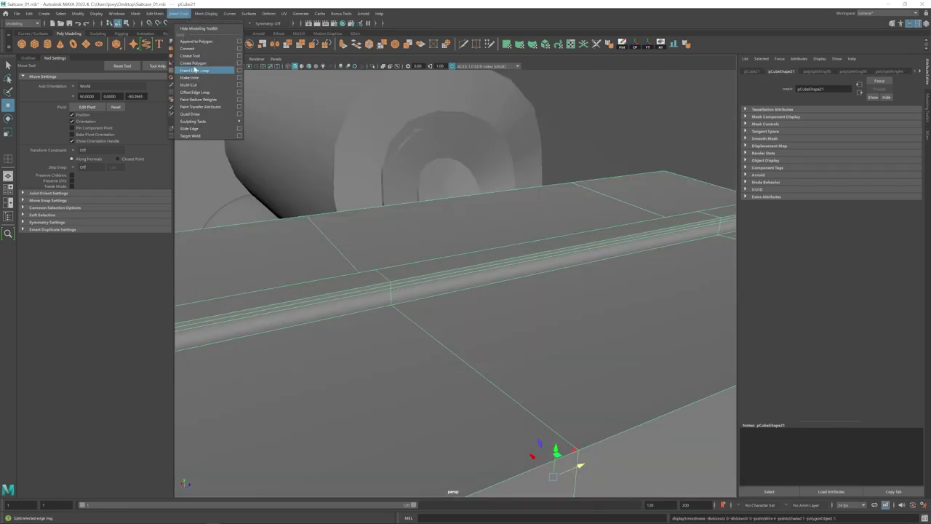
{"action": "left_click", "coordinate": [194, 60]}
{"action": "left_click", "coordinate": [391, 306]}
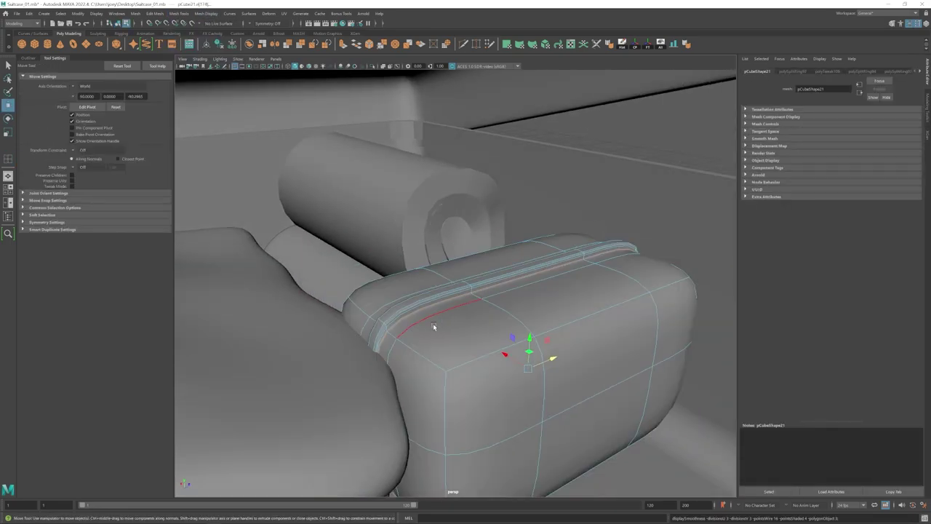
{"action": "left_click", "coordinate": [154, 13]}
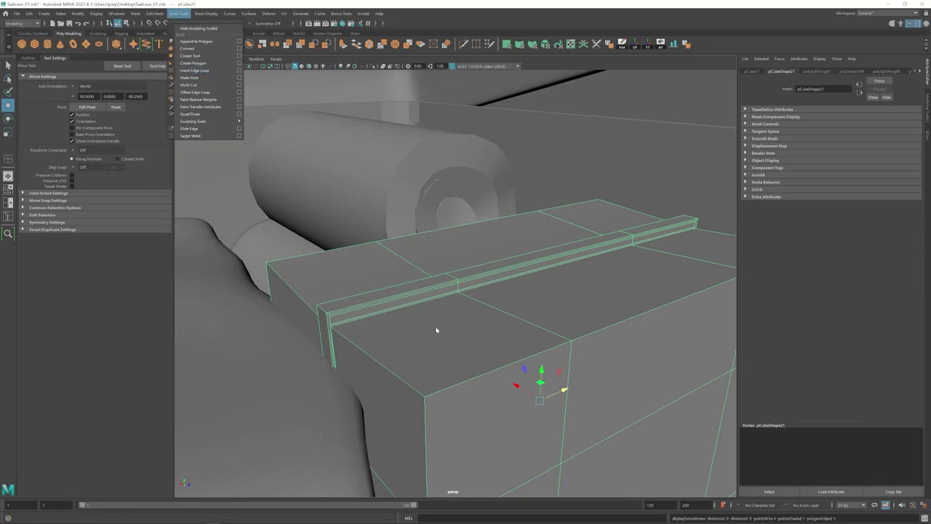
{"action": "left_click", "coordinate": [164, 98]}
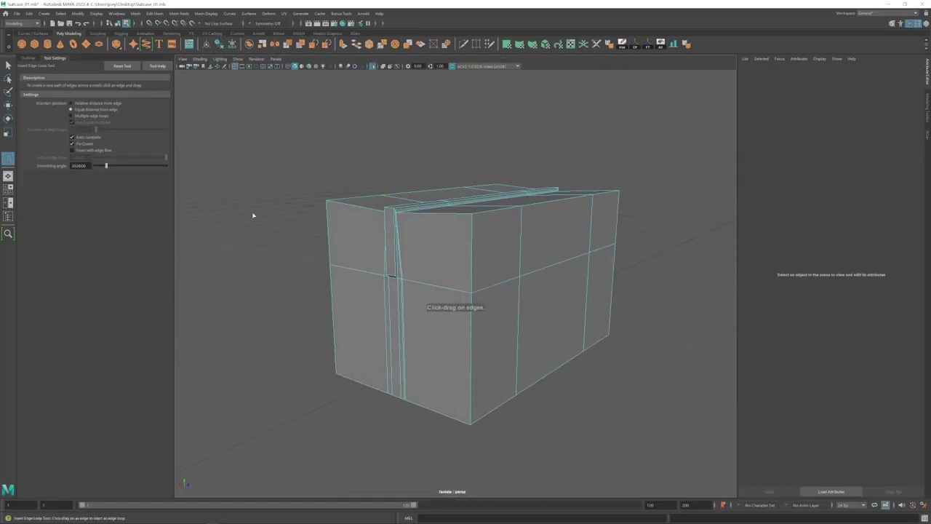
{"action": "left_click", "coordinate": [436, 287]}
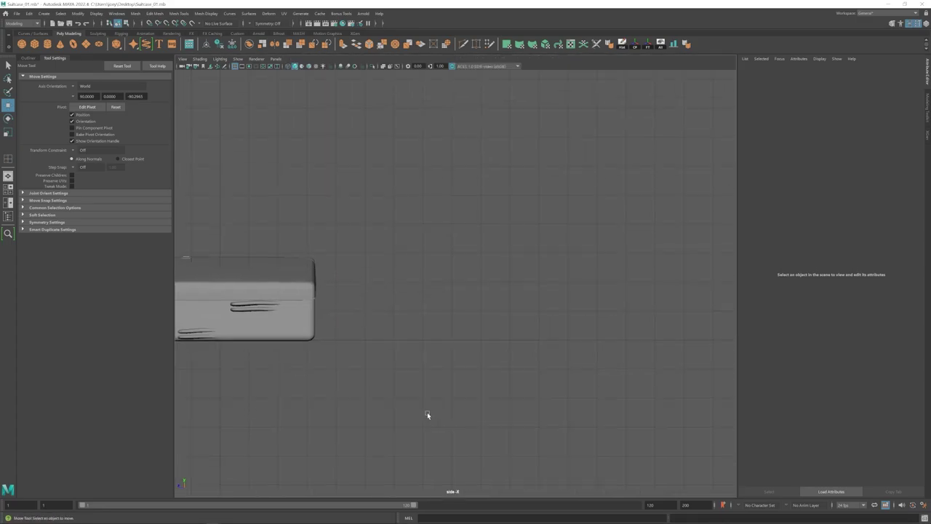
- Import the postcard sheet as an image plane in the side view, then shrink it and place it beside the suitcase
{"action": "left_click", "coordinate": [181, 59]}
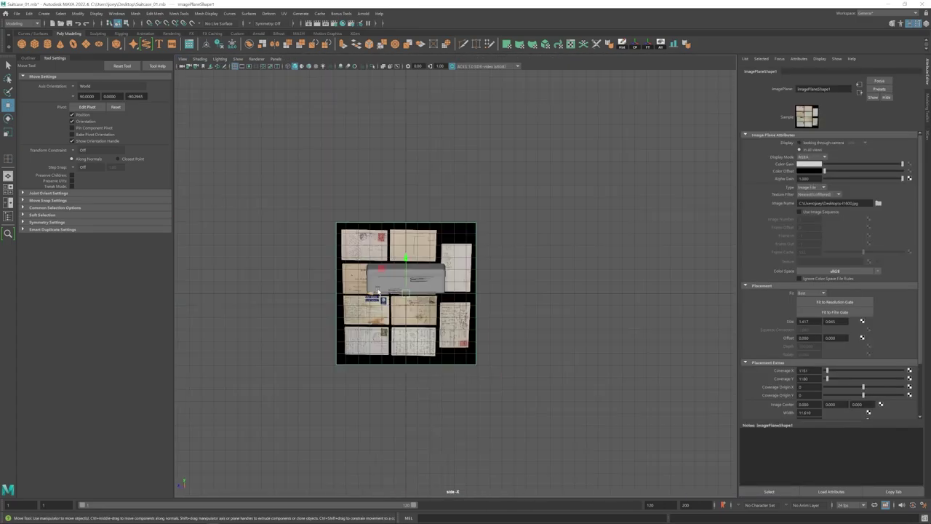
{"action": "scroll", "coordinate": [479, 277], "scroll_direction": "down", "scroll_amount": 5}
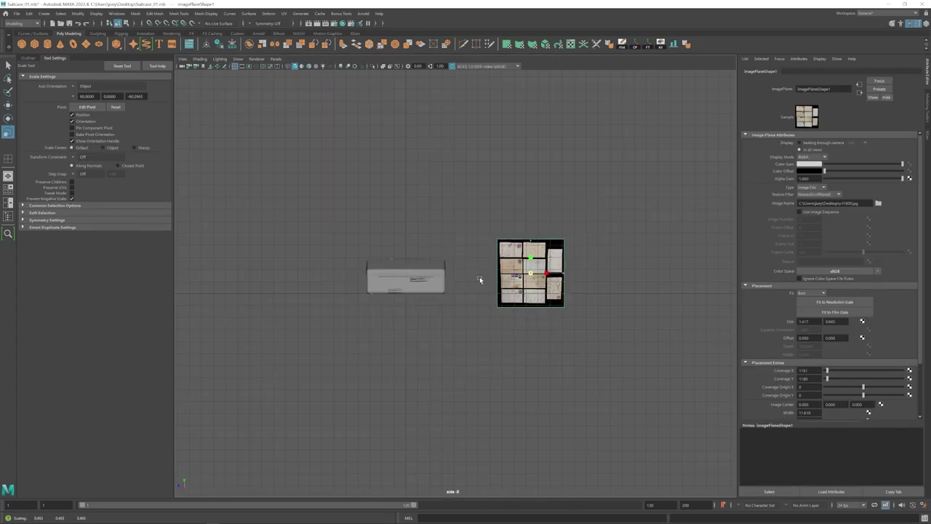
{"action": "scroll", "coordinate": [440, 290], "scroll_direction": "up", "scroll_amount": 6}
{"action": "scroll", "coordinate": [439, 290], "scroll_direction": "up", "scroll_amount": 1}
- Create a polygon plane, rotate it to face the side view and scale it over the first postcard in the first column
{"action": "left_click", "coordinate": [86, 45]}
{"action": "key", "text": "w"}
{"action": "left_click_drag", "start_coordinate": [188, 294], "coordinate": [432, 254]}
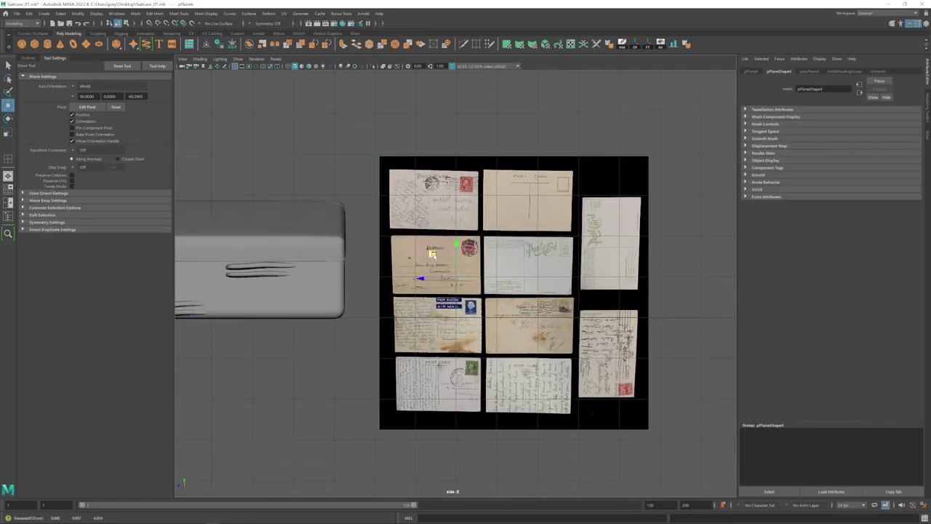
{"action": "key", "text": "e"}
{"action": "left_click_drag", "start_coordinate": [457, 289], "coordinate": [461, 253]}
{"action": "left_click", "coordinate": [810, 72]}
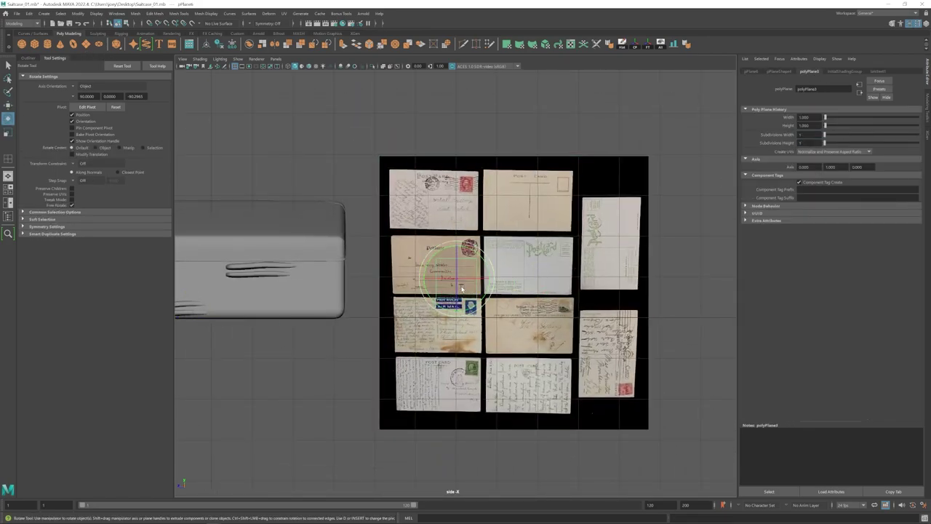
{"action": "key", "text": "r"}
{"action": "scroll", "coordinate": [461, 289], "scroll_direction": "up", "scroll_amount": 2}
{"action": "scroll", "coordinate": [429, 251], "scroll_direction": "up", "scroll_amount": 2}
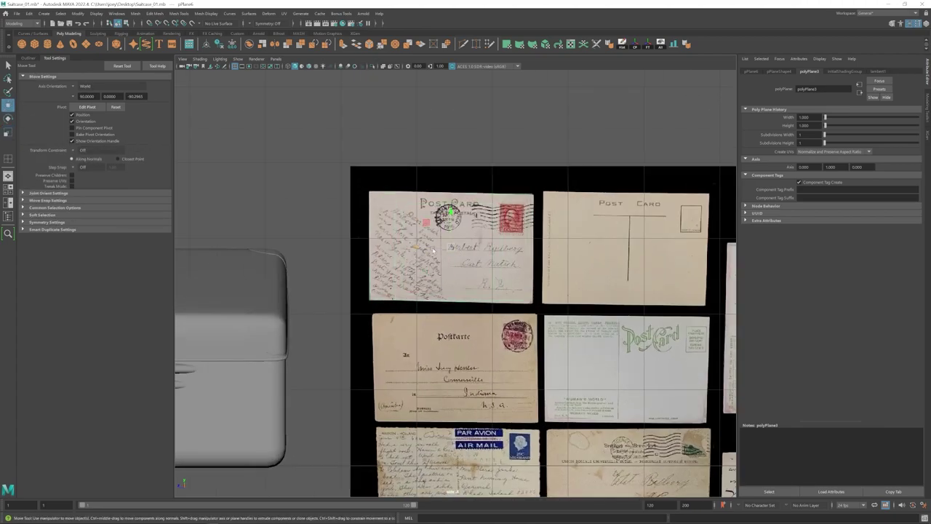
- Duplicate the plane twice down the first column and fit the copies to the second and third postcards
{"action": "scroll", "coordinate": [433, 250], "scroll_direction": "down", "scroll_amount": 2}
{"action": "middle_click_drag", "start_coordinate": [433, 250], "coordinate": [430, 224], "text": "alt"}
{"action": "key", "text": "ctrl+d"}
{"action": "left_click_drag", "start_coordinate": [445, 187], "coordinate": [447, 286]}
{"action": "middle_click_drag", "start_coordinate": [415, 322], "coordinate": [406, 297], "text": "alt"}
{"action": "scroll", "coordinate": [405, 297], "scroll_direction": "up", "scroll_amount": 2}
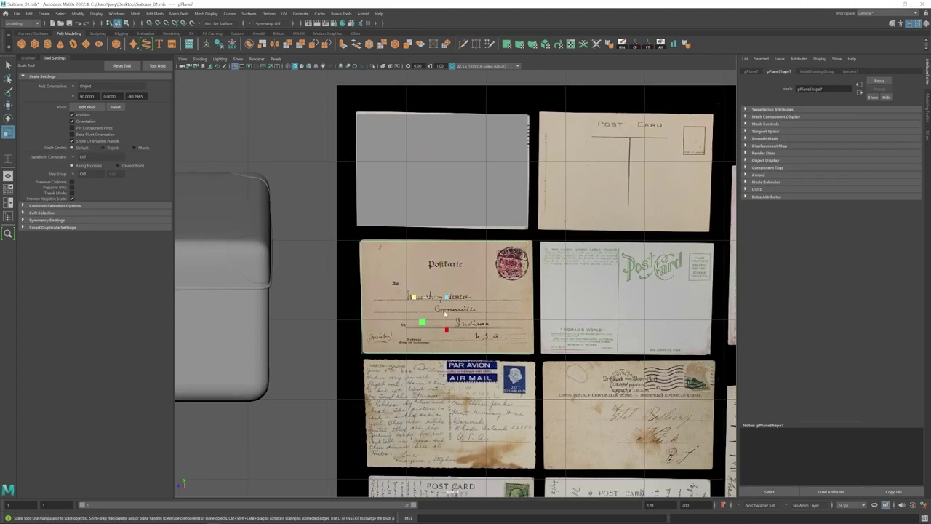
{"action": "key", "text": "w"}
{"action": "key", "text": "ctrl+d"}
{"action": "left_click_drag", "start_coordinate": [447, 298], "coordinate": [447, 416]}
{"action": "key", "text": "r"}
- Duplicate the plane once more and fit it to the last postcard in the first column
{"action": "middle_click_drag", "start_coordinate": [447, 416], "coordinate": [444, 309], "text": "alt"}
{"action": "scroll", "coordinate": [445, 310], "scroll_direction": "down", "scroll_amount": 1}
{"action": "key", "text": "w"}
{"action": "key", "text": "ctrl+d"}
{"action": "left_click_drag", "start_coordinate": [443, 309], "coordinate": [443, 420]}
{"action": "key", "text": "r"}
{"action": "middle_click_drag", "start_coordinate": [443, 418], "coordinate": [440, 396], "text": "alt"}
{"action": "left_click_drag", "start_coordinate": [442, 374], "coordinate": [440, 375]}
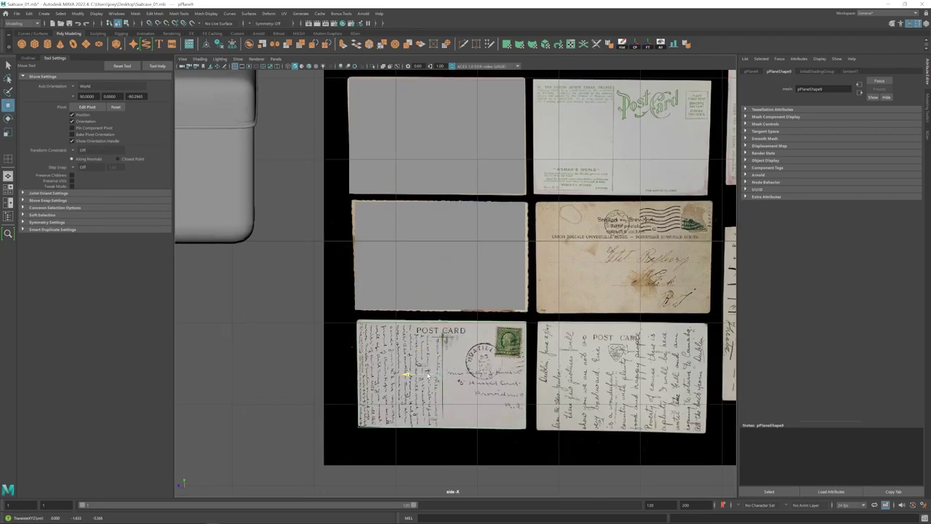
{"action": "left_click", "coordinate": [445, 375]}
- Place duplicated planes over the four postcards of the middle column, scaling each to its card
{"action": "middle_click_drag", "start_coordinate": [585, 373], "coordinate": [562, 315], "text": "alt"}
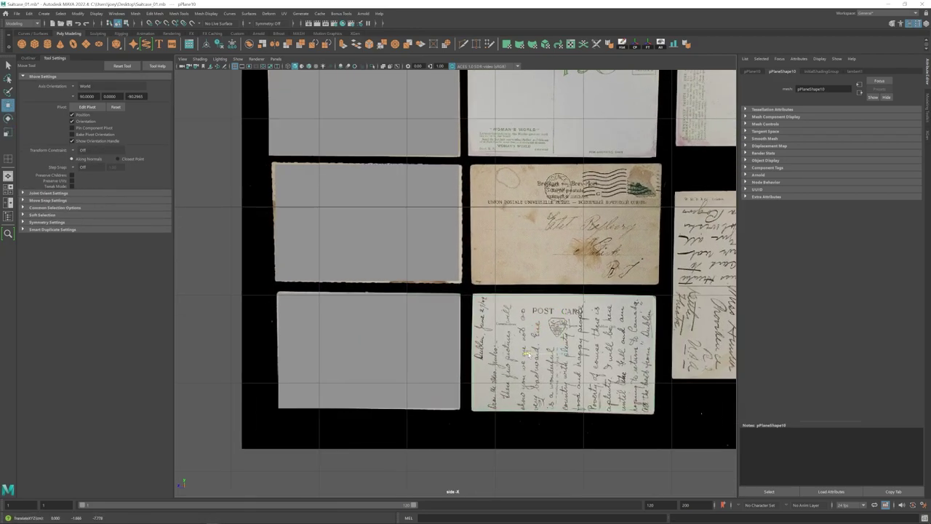
{"action": "left_click", "coordinate": [527, 354]}
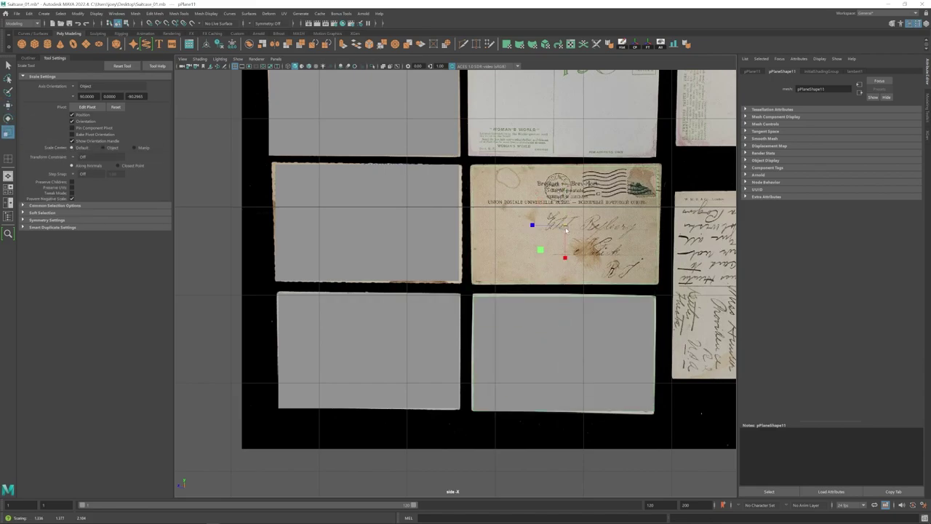
{"action": "key", "text": "w"}
{"action": "scroll", "coordinate": [566, 231], "scroll_direction": "down", "scroll_amount": 8}
{"action": "scroll", "coordinate": [429, 291], "scroll_direction": "up", "scroll_amount": 8}
{"action": "key", "text": "ctrl+d"}
{"action": "left_click_drag", "start_coordinate": [411, 363], "coordinate": [407, 248]}
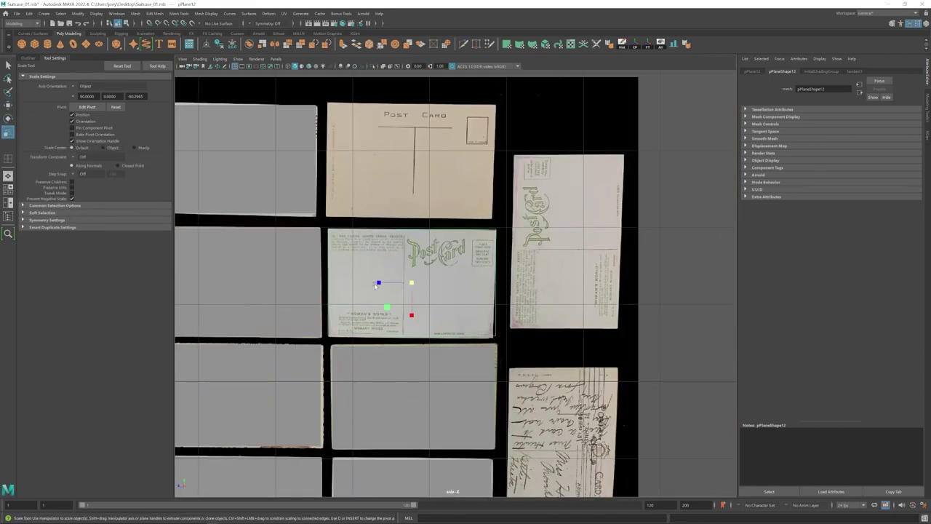
{"action": "key", "text": "w"}
{"action": "left_click", "coordinate": [411, 250]}
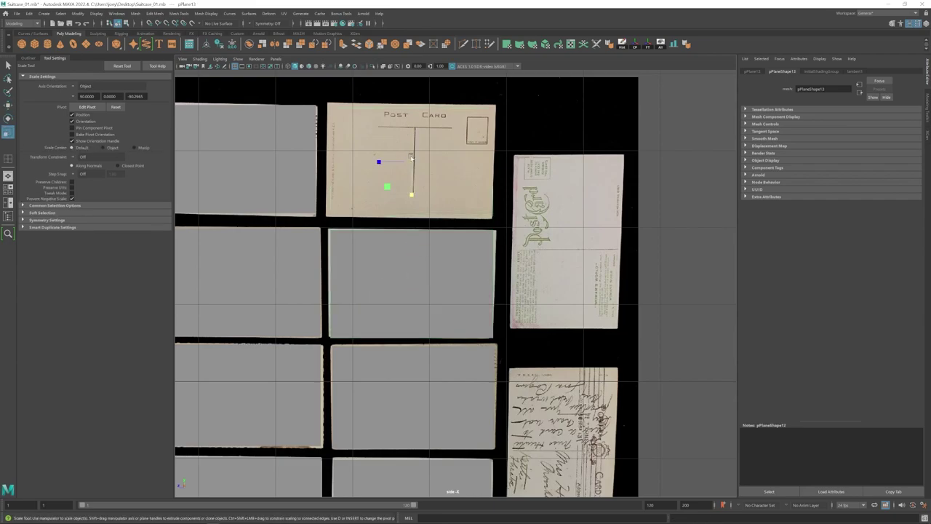
- Duplicate a plane, turn it upright and fit it to the upper vertical postcard in the last column
{"action": "key", "text": "ctrl+d"}
{"action": "key", "text": "e"}
{"action": "scroll", "coordinate": [474, 189], "scroll_direction": "down", "scroll_amount": 5}
{"action": "key", "text": "w"}
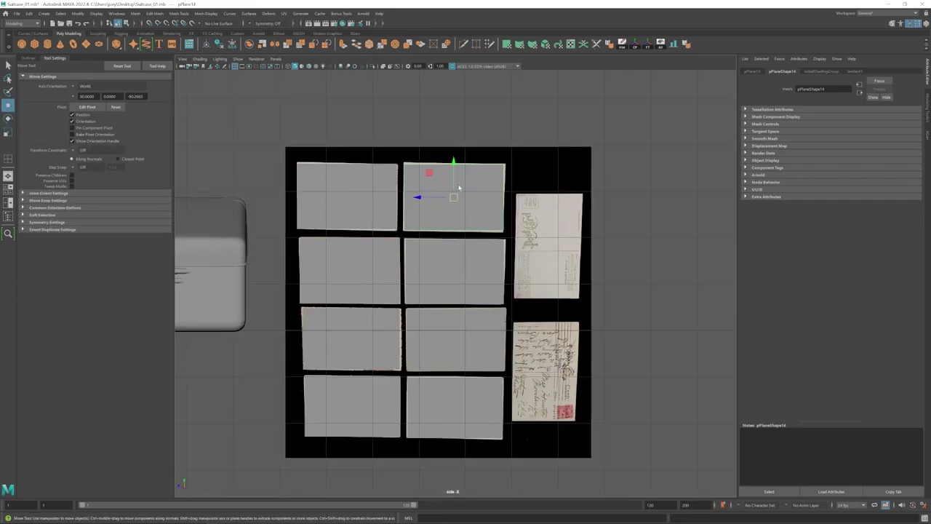
{"action": "key", "text": "e"}
{"action": "left_click_drag", "start_coordinate": [455, 194], "coordinate": [595, 297]}
{"action": "middle_click_drag", "start_coordinate": [598, 299], "coordinate": [558, 307], "text": "alt"}
{"action": "scroll", "coordinate": [557, 307], "scroll_direction": "up", "scroll_amount": 5}
{"action": "key", "text": "w"}
{"action": "left_click_drag", "start_coordinate": [529, 248], "coordinate": [532, 243]}
{"action": "key", "text": "r"}
{"action": "left_click_drag", "start_coordinate": [532, 243], "coordinate": [528, 245]}
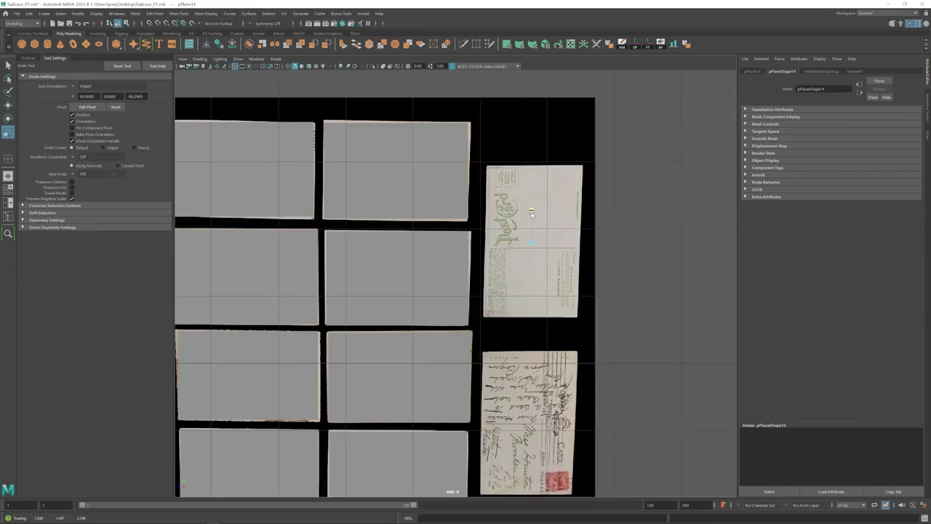
- Duplicate the upright plane and fit the copy to the lower vertical postcard
{"action": "key", "text": "w"}
{"action": "key", "text": "ctrl+d"}
{"action": "left_click_drag", "start_coordinate": [532, 208], "coordinate": [534, 330]}
{"action": "middle_click_drag", "start_coordinate": [533, 330], "coordinate": [508, 199], "text": "alt"}
{"action": "left_click_drag", "start_coordinate": [507, 198], "coordinate": [501, 258]}
- Select all the postcard planes, move them clear of the reference image and return to the perspective view
{"action": "key", "text": "w"}
{"action": "scroll", "coordinate": [500, 258], "scroll_direction": "down", "scroll_amount": 7}
{"action": "left_click_drag", "start_coordinate": [372, 184], "coordinate": [496, 322]}
{"action": "left_click_drag", "start_coordinate": [442, 296], "coordinate": [575, 308]}
{"action": "key", "text": "space"}
{"action": "key", "text": "space"}
- Select the faces of all the postcard planes and extrude them slightly to give the cards thickness
{"action": "scroll", "coordinate": [531, 272], "scroll_direction": "down", "scroll_amount": 5}
{"action": "left_click", "coordinate": [333, 139]}
{"action": "right_click_drag", "start_coordinate": [332, 139], "coordinate": [332, 149]}
{"action": "left_click_drag", "start_coordinate": [320, 170], "coordinate": [593, 404]}
{"action": "left_click_drag", "start_coordinate": [581, 400], "coordinate": [633, 389], "text": "alt"}
{"action": "scroll", "coordinate": [477, 291], "scroll_direction": "up", "scroll_amount": 5}
{"action": "key", "text": "ctrl+e"}
{"action": "left_click_drag", "start_coordinate": [476, 291], "coordinate": [459, 301], "text": "alt"}
{"action": "left_click_drag", "start_coordinate": [431, 272], "coordinate": [427, 270]}
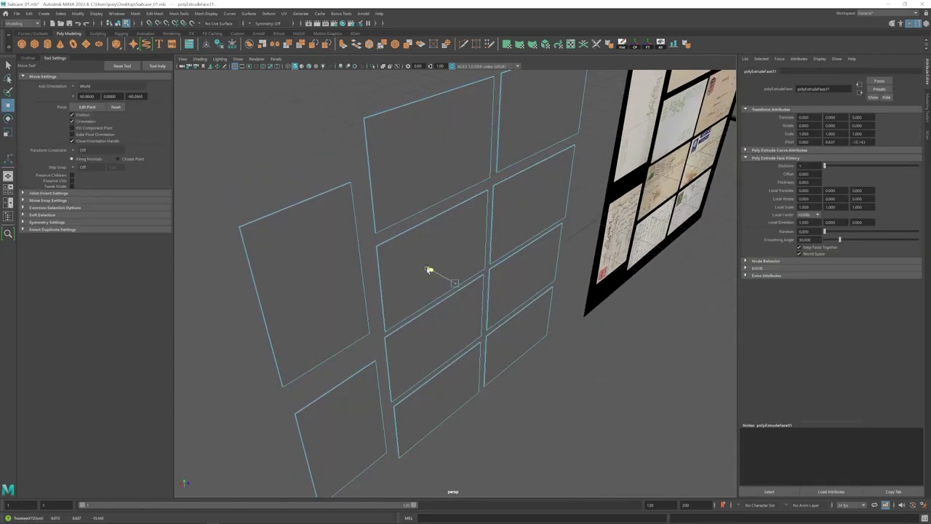
{"action": "right_click_drag", "start_coordinate": [511, 226], "coordinate": [537, 203]}
{"action": "left_click", "coordinate": [536, 204]}
- Select all the postcard meshes in the Outliner and group them
{"action": "scroll", "coordinate": [502, 290], "scroll_direction": "down", "scroll_amount": 5}
{"action": "left_click_drag", "start_coordinate": [502, 291], "coordinate": [453, 307], "text": "alt"}
{"action": "left_click", "coordinate": [435, 222]}
{"action": "left_click", "coordinate": [28, 58]}
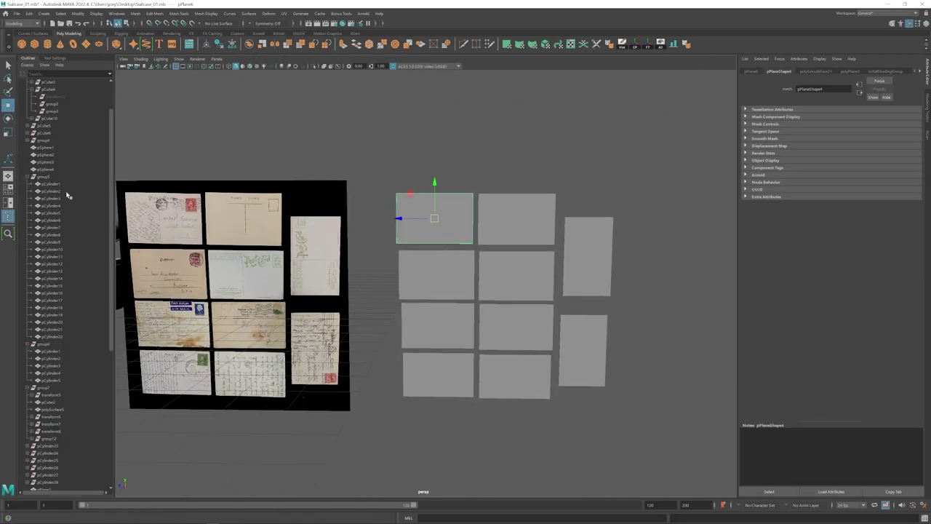
{"action": "scroll", "coordinate": [67, 195], "scroll_direction": "down", "scroll_amount": 10}
{"action": "left_click", "coordinate": [73, 466], "text": "shift"}
{"action": "key", "text": "ctrl+g"}
{"action": "scroll", "coordinate": [268, 339], "scroll_direction": "down", "scroll_amount": 3}
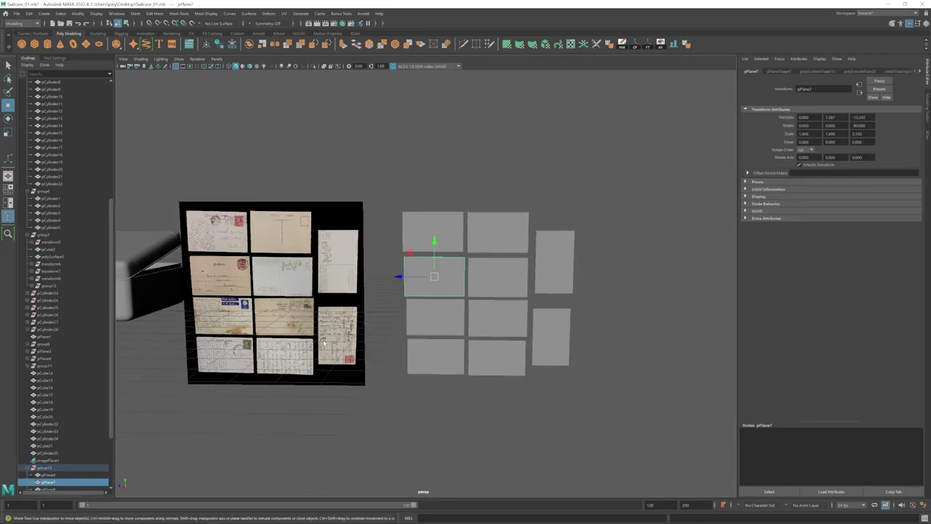
- Select all the postcard meshes and freeze their transformations
{"action": "left_click", "coordinate": [474, 255]}
{"action": "left_click_drag", "start_coordinate": [474, 255], "coordinate": [470, 283], "text": "alt"}
{"action": "scroll", "coordinate": [470, 284], "scroll_direction": "up", "scroll_amount": 5}
{"action": "left_click", "coordinate": [451, 337]}
{"action": "mouse_move", "coordinate": [393, 305]}
{"action": "left_mouse_down", "text": "alt"}
{"action": "mouse_move", "coordinate": [451, 337]}
{"action": "mouse_move", "coordinate": [393, 312]}
{"action": "left_mouse_up", "text": "alt"}
{"action": "left_click_drag", "start_coordinate": [677, 473], "coordinate": [371, 182]}
{"action": "double_click", "coordinate": [647, 44]}
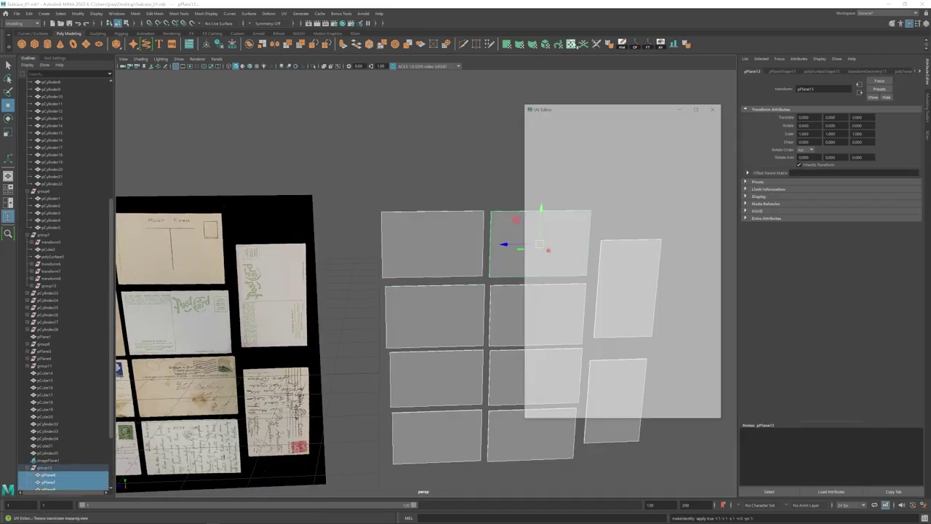
{"action": "left_click", "coordinate": [502, 160]}
{"action": "left_click", "coordinate": [716, 108]}
- Move the postcards one behind another into a close stack, rotating an upright card 90 degrees about X to line it up
{"action": "left_click_drag", "start_coordinate": [550, 289], "coordinate": [618, 313], "text": "alt"}
{"action": "scroll", "coordinate": [451, 312], "scroll_direction": "up", "scroll_amount": 3}
{"action": "left_click", "coordinate": [430, 312]}
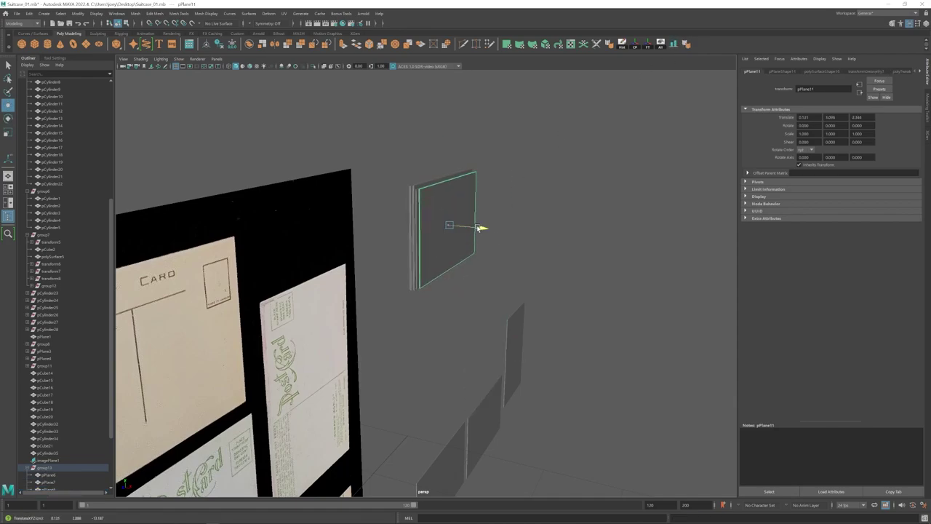
{"action": "left_click_drag", "start_coordinate": [480, 230], "coordinate": [474, 298], "text": "alt"}
{"action": "left_click", "coordinate": [442, 325]}
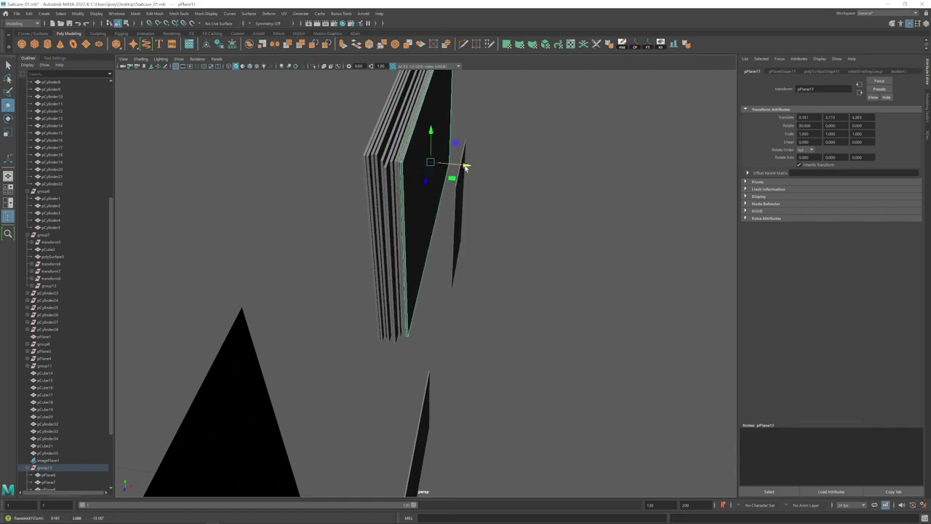
{"action": "left_click_drag", "start_coordinate": [464, 176], "coordinate": [469, 178]}
- Move the remaining loose postcards onto the stack and adjust the spacing between the cards
{"action": "left_click_drag", "start_coordinate": [450, 309], "coordinate": [407, 219], "text": "alt"}
{"action": "scroll", "coordinate": [465, 291], "scroll_direction": "down", "scroll_amount": 5}
{"action": "left_click", "coordinate": [454, 332]}
{"action": "scroll", "coordinate": [451, 320], "scroll_direction": "up", "scroll_amount": 4}
{"action": "left_click_drag", "start_coordinate": [454, 332], "coordinate": [451, 285], "text": "alt"}
{"action": "left_click_drag", "start_coordinate": [374, 229], "coordinate": [391, 258]}
{"action": "left_click_drag", "start_coordinate": [459, 262], "coordinate": [456, 263]}
{"action": "left_click", "coordinate": [494, 296]}
{"action": "left_click_drag", "start_coordinate": [495, 296], "coordinate": [431, 296], "text": "alt"}
- Hide the postcard reference image plane
{"action": "scroll", "coordinate": [432, 296], "scroll_direction": "down", "scroll_amount": 8}
{"action": "left_click", "coordinate": [363, 348]}
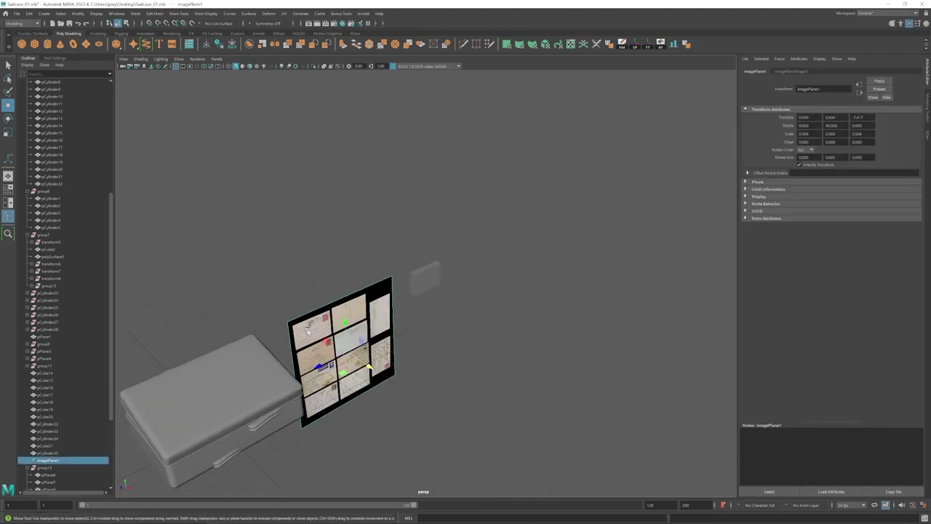
{"action": "key", "text": "ctrl+h"}
- Soft-select end vertices on the two meshes protruding from the suitcase's side and adjust them
{"action": "scroll", "coordinate": [371, 367], "scroll_direction": "up", "scroll_amount": 6}
{"action": "left_click", "coordinate": [453, 232]}
{"action": "left_click", "coordinate": [424, 324], "text": "shift"}
{"action": "key", "text": "F9"}
{"action": "left_click_drag", "start_coordinate": [531, 280], "coordinate": [549, 327], "text": "alt"}
{"action": "left_click", "coordinate": [464, 353]}
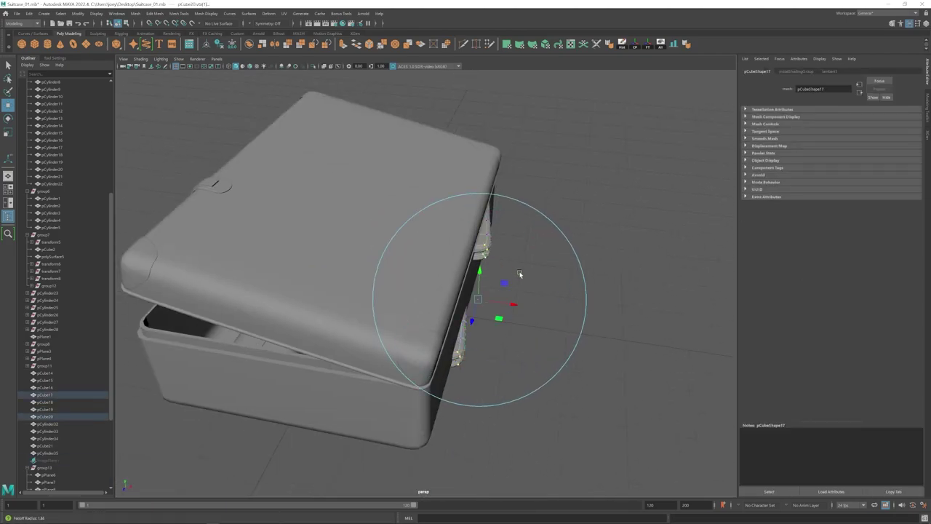
{"action": "left_click_drag", "start_coordinate": [519, 274], "coordinate": [387, 315], "text": "alt"}
{"action": "key", "text": "F8"}
- Create a polygon plane with one subdivision each way, centre it on the front postcard and narrow it to a thin upright strip
{"action": "left_click", "coordinate": [436, 290]}
{"action": "scroll", "coordinate": [482, 264], "scroll_direction": "down", "scroll_amount": 6}
{"action": "scroll", "coordinate": [482, 247], "scroll_direction": "up", "scroll_amount": 6}
{"action": "left_click", "coordinate": [475, 218]}
{"action": "left_click", "coordinate": [345, 314]}
{"action": "scroll", "coordinate": [387, 315], "scroll_direction": "down", "scroll_amount": 5}
{"action": "middle_click_drag", "start_coordinate": [366, 310], "coordinate": [440, 326], "text": "alt"}
{"action": "scroll", "coordinate": [440, 326], "scroll_direction": "up", "scroll_amount": 4}
{"action": "left_click_drag", "start_coordinate": [440, 325], "coordinate": [437, 302], "text": "alt"}
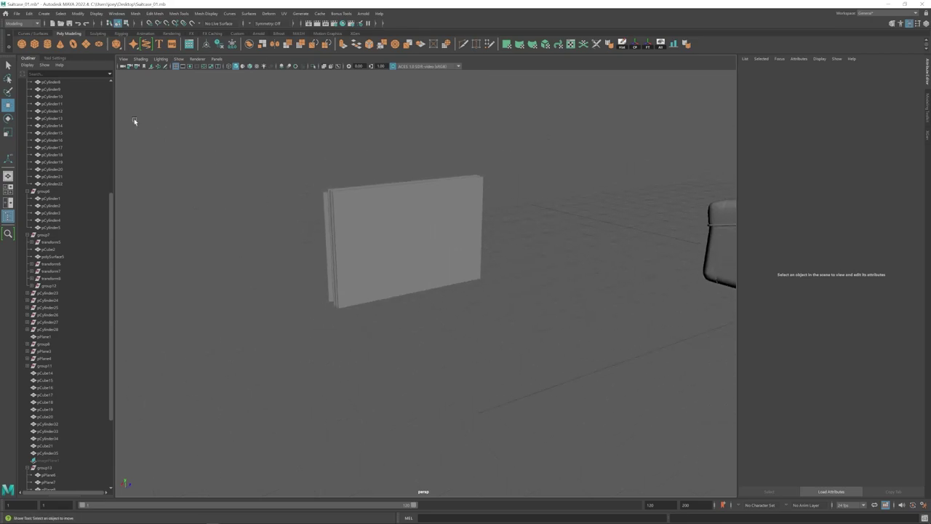
{"action": "left_click", "coordinate": [86, 44]}
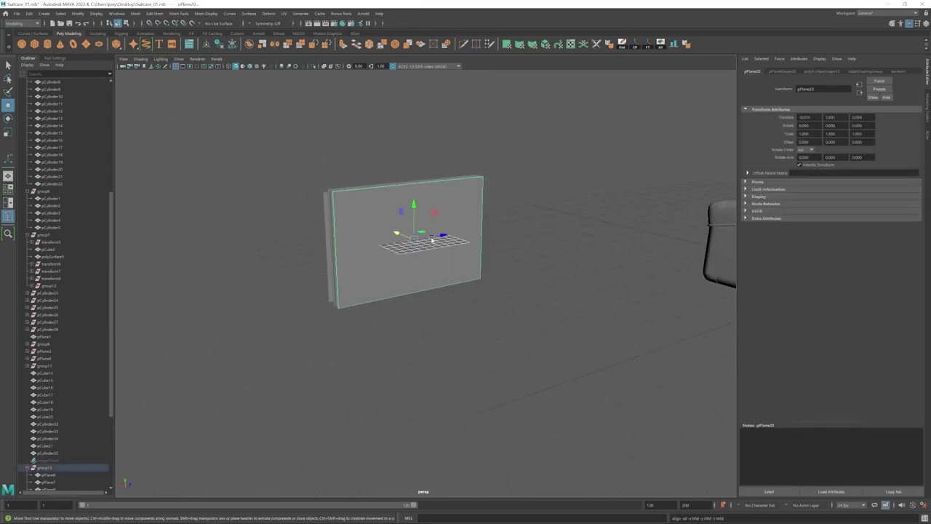
{"action": "left_click", "coordinate": [814, 72]}
{"action": "left_click_drag", "start_coordinate": [400, 236], "coordinate": [463, 272]}
{"action": "key", "text": "f"}
- Raise the strip's upper edge just above the cards and extrude it across the stack and down the opposite face
{"action": "right_click_drag", "start_coordinate": [429, 248], "coordinate": [428, 208]}
{"action": "left_click_drag", "start_coordinate": [428, 208], "coordinate": [389, 200], "text": "alt"}
{"action": "left_click", "coordinate": [424, 188]}
{"action": "key", "text": "w"}
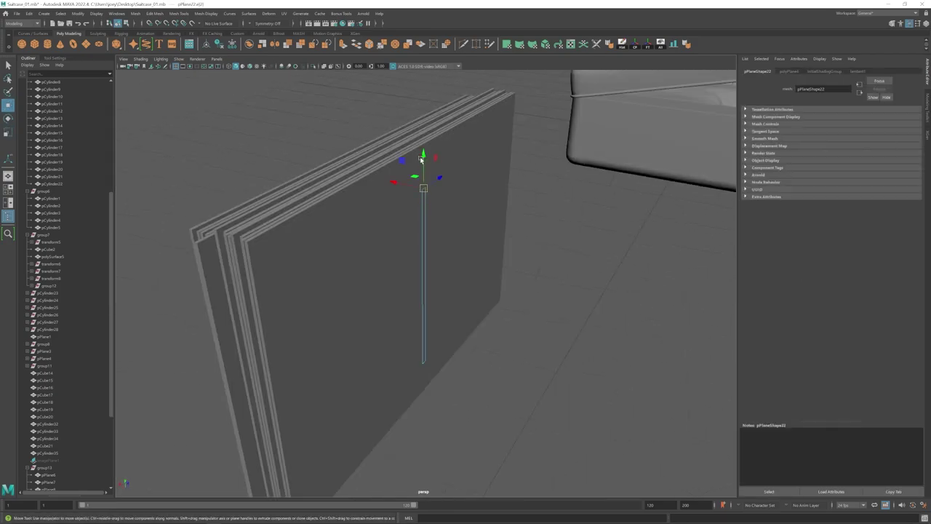
{"action": "left_click_drag", "start_coordinate": [423, 158], "coordinate": [424, 148]}
{"action": "left_click_drag", "start_coordinate": [424, 148], "coordinate": [407, 196], "text": "alt"}
{"action": "left_click_drag", "start_coordinate": [411, 147], "coordinate": [410, 180], "text": "shift"}
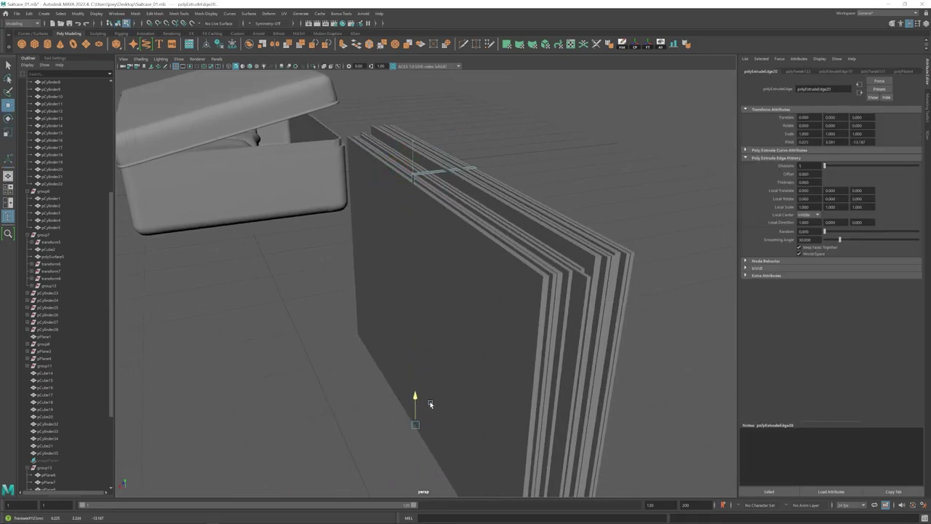
- Extrude the strip's end edge beneath the stack and back up so the string wraps around the postcards
{"action": "left_click_drag", "start_coordinate": [430, 405], "coordinate": [387, 79], "text": "alt"}
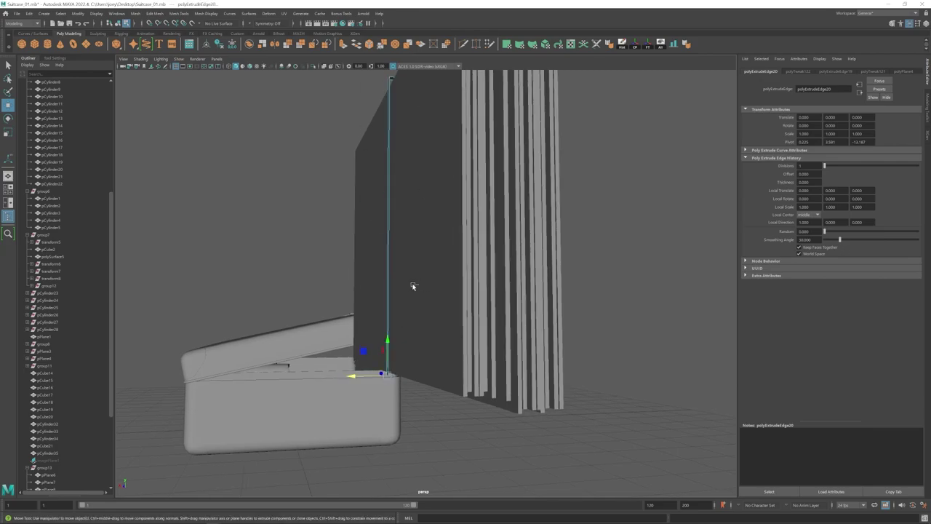
{"action": "left_click_drag", "start_coordinate": [412, 285], "coordinate": [385, 265], "text": "alt"}
{"action": "left_click_drag", "start_coordinate": [301, 264], "coordinate": [327, 288], "text": "shift"}
{"action": "left_click_drag", "start_coordinate": [325, 289], "coordinate": [509, 240], "text": "shift"}
{"action": "left_click", "coordinate": [388, 206]}
{"action": "left_click", "coordinate": [389, 213]}
- Insert an edge loop in the strip and lift its edges over the stack so they clear the cards
{"action": "left_click", "coordinate": [155, 13]}
{"action": "mouse_move", "coordinate": [179, 13]}
{"action": "left_click", "coordinate": [190, 65]}
{"action": "left_click_drag", "start_coordinate": [305, 185], "coordinate": [295, 190], "text": "alt"}
{"action": "left_click", "coordinate": [376, 179]}
{"action": "key", "text": "w"}
{"action": "left_click_drag", "start_coordinate": [374, 154], "coordinate": [374, 149]}
{"action": "left_click_drag", "start_coordinate": [373, 149], "coordinate": [429, 139], "text": "alt"}
{"action": "left_click", "coordinate": [350, 191]}
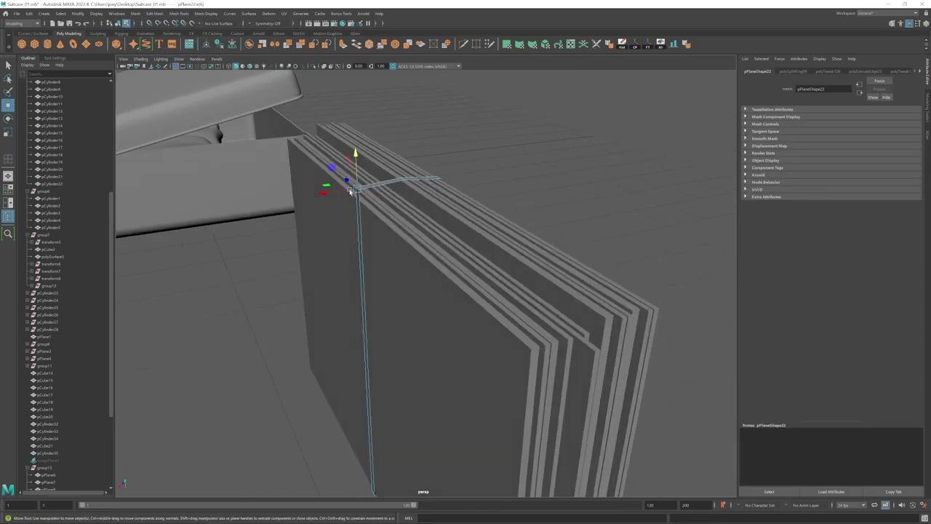
{"action": "left_click_drag", "start_coordinate": [350, 191], "coordinate": [325, 207], "text": "alt"}
{"action": "left_click_drag", "start_coordinate": [337, 132], "coordinate": [338, 129]}
{"action": "left_click_drag", "start_coordinate": [337, 130], "coordinate": [409, 126], "text": "alt"}
- Select the wrapped strip's faces and extrude them to give the string thickness
{"action": "left_click_drag", "start_coordinate": [409, 127], "coordinate": [427, 312]}
{"action": "key", "text": "F8"}
{"action": "key", "text": "ctrl+e"}
{"action": "key", "text": "ctrl+e"}
{"action": "key", "text": "F8"}
{"action": "key", "text": "r"}
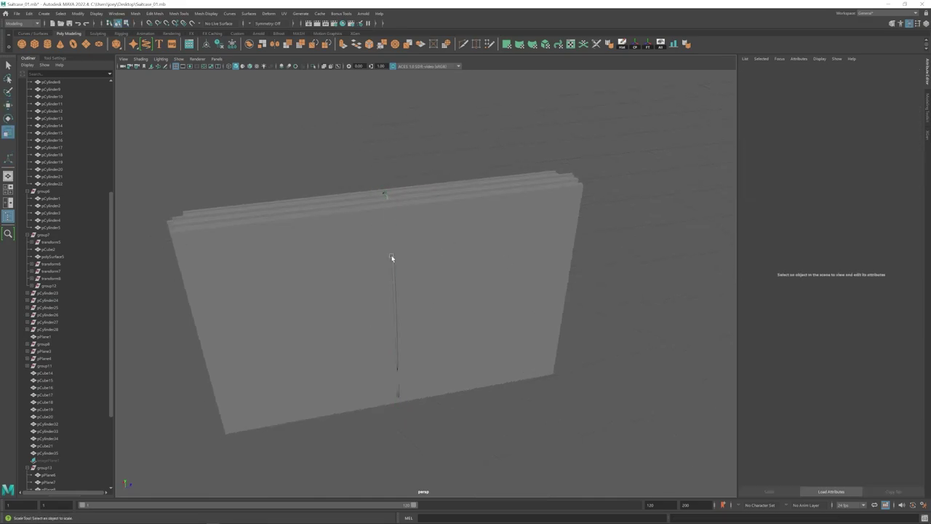
- Select the string's edges, bevel them and return to whole-object selection
{"action": "left_click", "coordinate": [390, 258]}
{"action": "key", "text": "w"}
{"action": "left_click_drag", "start_coordinate": [391, 258], "coordinate": [509, 189], "text": "alt"}
{"action": "left_click", "coordinate": [522, 170]}
{"action": "left_click_drag", "start_coordinate": [463, 306], "coordinate": [446, 334], "text": "alt"}
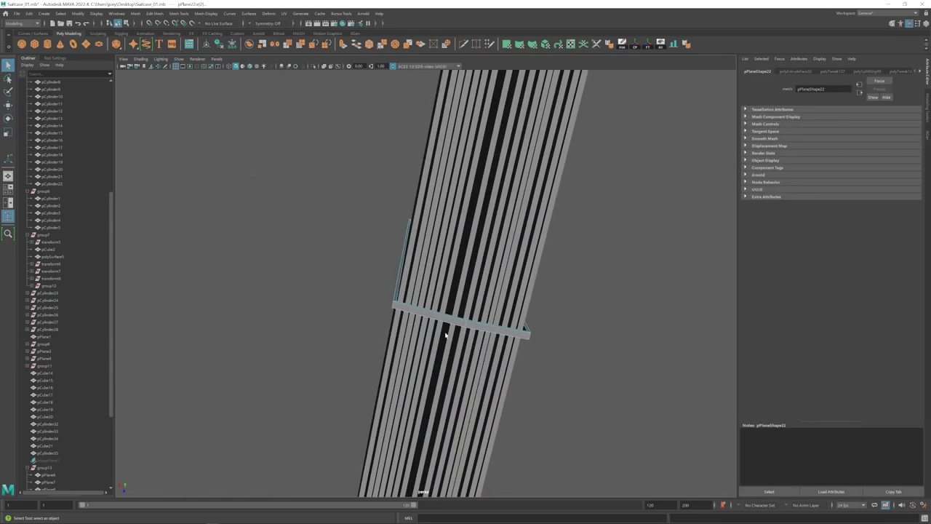
{"action": "key", "text": "ctrl+b"}
{"action": "left_click_drag", "start_coordinate": [509, 218], "coordinate": [458, 253], "text": "alt"}
{"action": "key", "text": "F8"}
{"action": "key", "text": "w"}
{"action": "right_click_drag", "start_coordinate": [457, 254], "coordinate": [457, 288]}
{"action": "left_click_drag", "start_coordinate": [429, 411], "coordinate": [509, 333]}
{"action": "right_click_drag", "start_coordinate": [509, 332], "coordinate": [524, 314]}
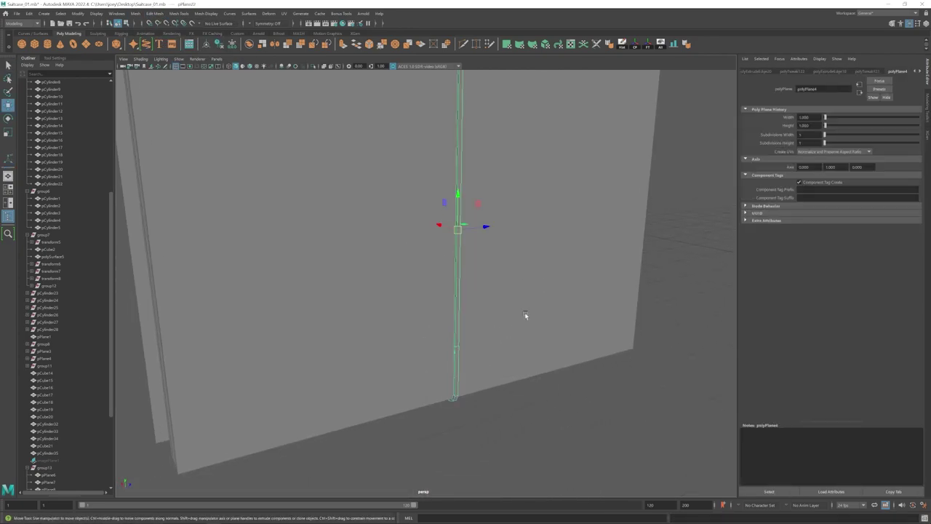
- Duplicate the string and angle the copies slightly so several strands wrap around the postcard stack
{"action": "left_click", "coordinate": [538, 407]}
{"action": "scroll", "coordinate": [539, 407], "scroll_direction": "down", "scroll_amount": 5}
{"action": "mouse_move", "coordinate": [538, 407]}
{"action": "left_mouse_down", "text": "alt"}
{"action": "mouse_move", "coordinate": [411, 320]}
{"action": "mouse_move", "coordinate": [415, 276]}
{"action": "left_mouse_up", "text": "alt"}
{"action": "scroll", "coordinate": [420, 275], "scroll_direction": "up", "scroll_amount": 5}
{"action": "left_click", "coordinate": [421, 275]}
{"action": "left_click_drag", "start_coordinate": [451, 325], "coordinate": [475, 281], "text": "shift"}
{"action": "left_click", "coordinate": [555, 381]}
- Create a torus at the strands on the front of the stack and set its radius to about 4.7
{"action": "scroll", "coordinate": [554, 381], "scroll_direction": "down", "scroll_amount": 5}
{"action": "left_click_drag", "start_coordinate": [555, 381], "coordinate": [431, 336], "text": "alt"}
{"action": "scroll", "coordinate": [414, 360], "scroll_direction": "up", "scroll_amount": 2}
{"action": "key", "text": "w"}
{"action": "left_click_drag", "start_coordinate": [440, 296], "coordinate": [401, 289]}
{"action": "left_click", "coordinate": [401, 288]}
{"action": "right_click_drag", "start_coordinate": [401, 289], "coordinate": [450, 357], "text": "alt"}
{"action": "key", "text": "e"}
{"action": "left_click_drag", "start_coordinate": [410, 318], "coordinate": [487, 271]}
{"action": "key", "text": "ctrl+z"}
{"action": "left_click", "coordinate": [809, 71]}
{"action": "left_click_drag", "start_coordinate": [824, 117], "coordinate": [828, 117]}
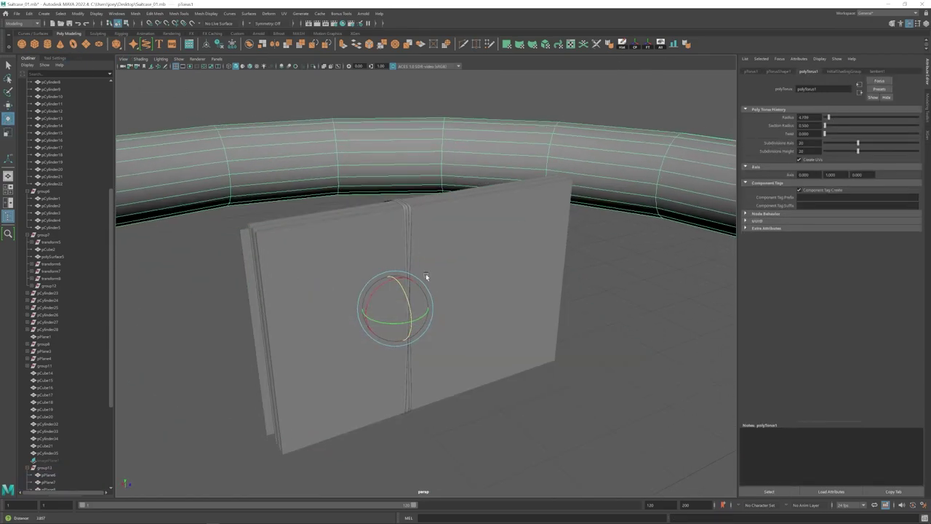
- Scale the torus down to a small ring sized to the string strands
{"action": "scroll", "coordinate": [425, 278], "scroll_direction": "down", "scroll_amount": 5}
{"action": "key", "text": "r"}
{"action": "left_click_drag", "start_coordinate": [412, 300], "coordinate": [387, 297]}
{"action": "scroll", "coordinate": [401, 280], "scroll_direction": "up", "scroll_amount": 5}
{"action": "key", "text": "w"}
{"action": "key", "text": "f"}
{"action": "left_click_drag", "start_coordinate": [445, 319], "coordinate": [464, 331], "text": "alt"}
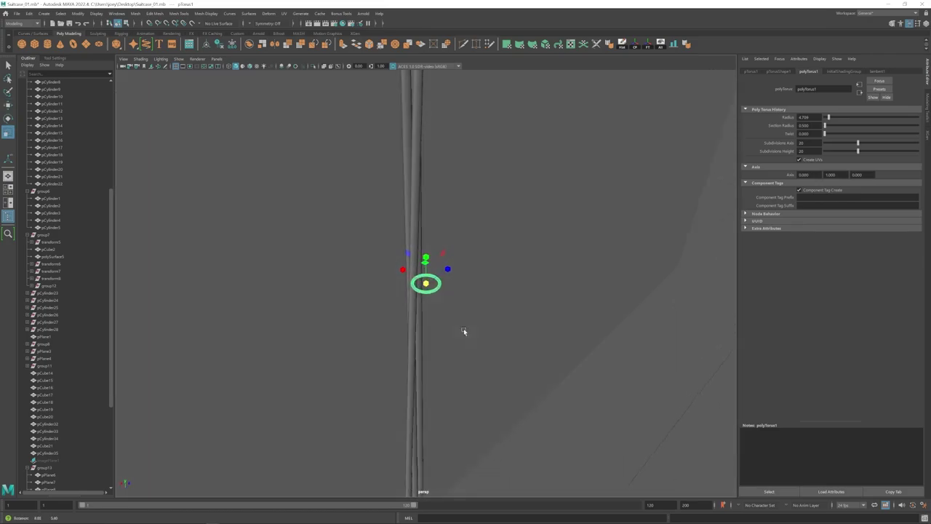
- Reduce the ring's radius to about 2.36 and move it into place around the strands
{"action": "key", "text": "w"}
{"action": "left_click_drag", "start_coordinate": [417, 280], "coordinate": [447, 261], "text": "alt"}
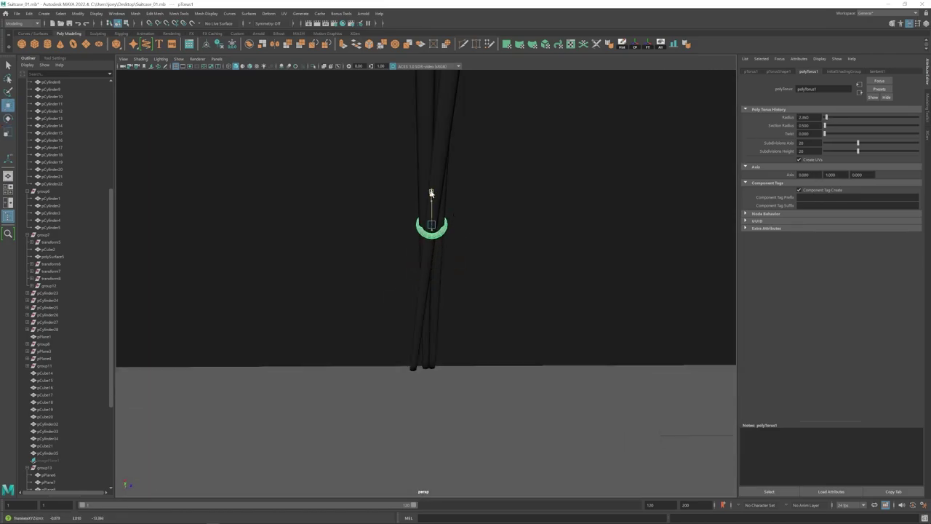
{"action": "left_click_drag", "start_coordinate": [431, 193], "coordinate": [482, 333], "text": "alt"}
- Duplicate the ring, then rotate, move and scale the copy to form a knot on the strands
{"action": "key", "text": "ctrl+d"}
{"action": "key", "text": "e"}
{"action": "key", "text": "r"}
{"action": "key", "text": "w"}
{"action": "key", "text": "r"}
{"action": "left_click", "coordinate": [482, 333]}
{"action": "scroll", "coordinate": [409, 324], "scroll_direction": "down", "scroll_amount": 10}
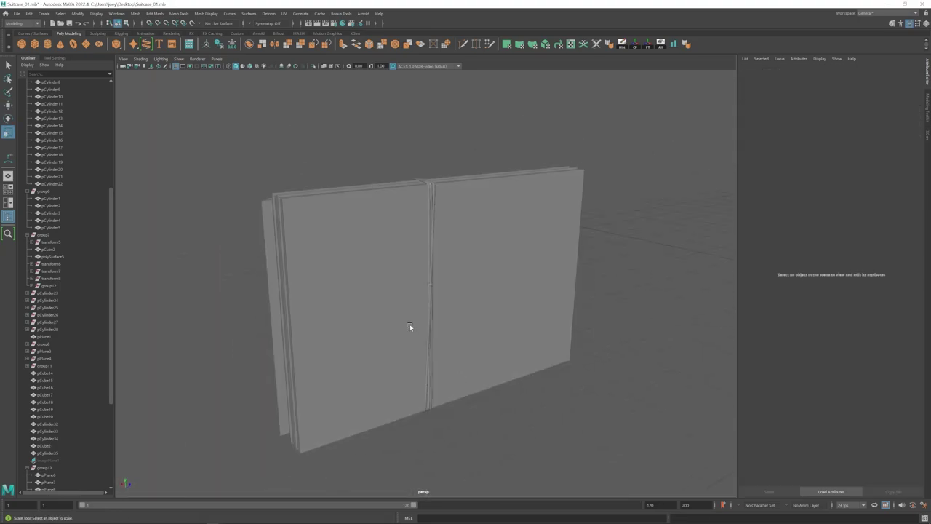
- Select the original ring at the knot and rescale it to fit the strands
{"action": "scroll", "coordinate": [429, 291], "scroll_direction": "up", "scroll_amount": 10}
{"action": "left_click", "coordinate": [440, 286]}
{"action": "left_click_drag", "start_coordinate": [440, 288], "coordinate": [454, 292]}
{"action": "scroll", "coordinate": [453, 293], "scroll_direction": "down", "scroll_amount": 10}
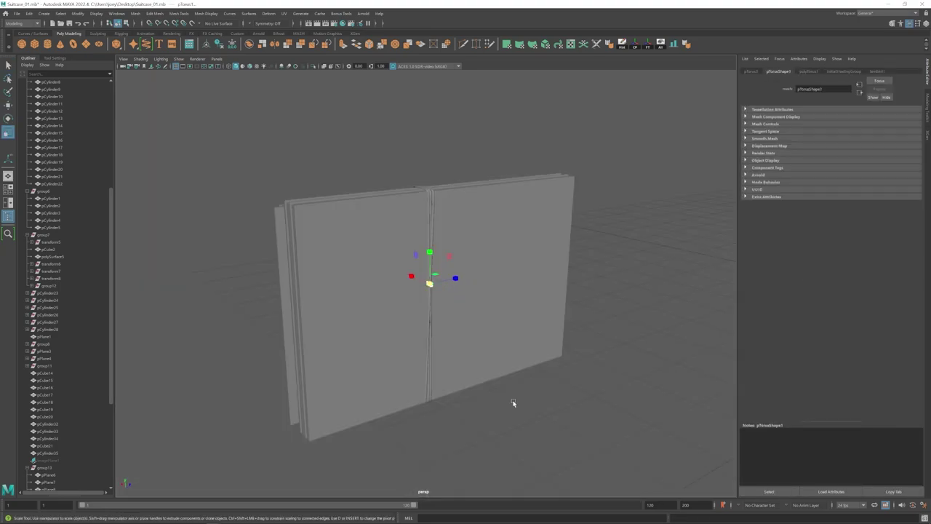
- Duplicate the knot ring and pull the vertices on one side outward to stretch it into a long loop
{"action": "left_click", "coordinate": [513, 402]}
{"action": "left_click_drag", "start_coordinate": [514, 403], "coordinate": [470, 378], "text": "alt"}
{"action": "scroll", "coordinate": [468, 377], "scroll_direction": "up", "scroll_amount": 5}
{"action": "left_click", "coordinate": [408, 320]}
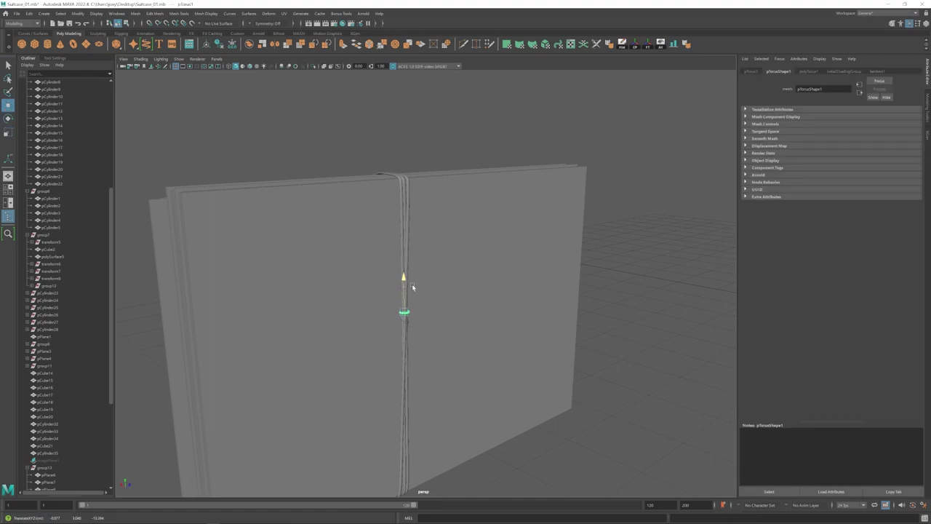
{"action": "key", "text": "ctrl+z"}
{"action": "scroll", "coordinate": [404, 306], "scroll_direction": "up", "scroll_amount": 5}
{"action": "key", "text": "ctrl+d"}
{"action": "right_click_drag", "start_coordinate": [704, 298], "coordinate": [669, 298]}
{"action": "left_click_drag", "start_coordinate": [426, 343], "coordinate": [508, 325]}
{"action": "key", "text": "w"}
- Rotate the stretched loop so it rises almost upright from the knot
{"action": "scroll", "coordinate": [502, 324], "scroll_direction": "down", "scroll_amount": 5}
{"action": "left_click_drag", "start_coordinate": [408, 306], "coordinate": [285, 288], "text": "alt"}
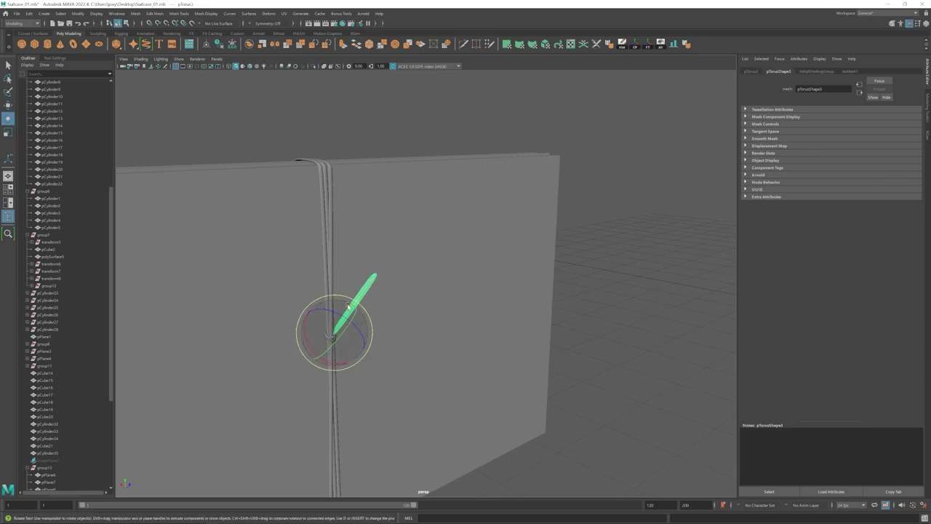
{"action": "left_click_drag", "start_coordinate": [325, 310], "coordinate": [327, 306]}
{"action": "scroll", "coordinate": [334, 313], "scroll_direction": "up", "scroll_amount": 4}
{"action": "left_click_drag", "start_coordinate": [502, 348], "coordinate": [393, 349], "text": "alt"}
- Reshape the loop with soft-selected vertices into a narrow bow loop joined to the knot, then return to whole-object selection
{"action": "right_click_drag", "start_coordinate": [396, 320], "coordinate": [360, 320]}
{"action": "left_click_drag", "start_coordinate": [352, 363], "coordinate": [422, 302]}
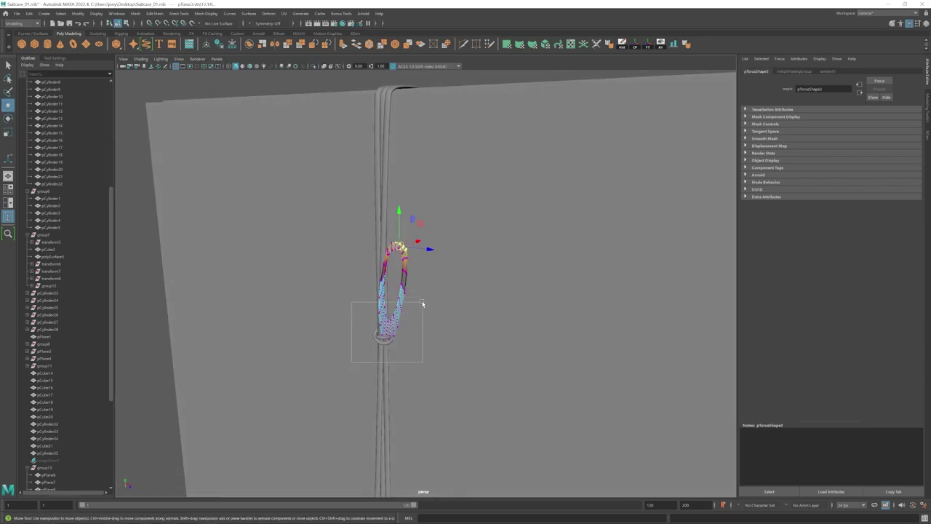
{"action": "scroll", "coordinate": [419, 324], "scroll_direction": "up", "scroll_amount": 7}
{"action": "left_click_drag", "start_coordinate": [379, 348], "coordinate": [407, 351], "text": "alt"}
{"action": "key", "text": "w"}
{"action": "left_click_drag", "start_coordinate": [466, 349], "coordinate": [407, 342], "text": "alt"}
{"action": "scroll", "coordinate": [407, 335], "scroll_direction": "down", "scroll_amount": 5}
{"action": "right_click_drag", "start_coordinate": [400, 317], "coordinate": [419, 303]}
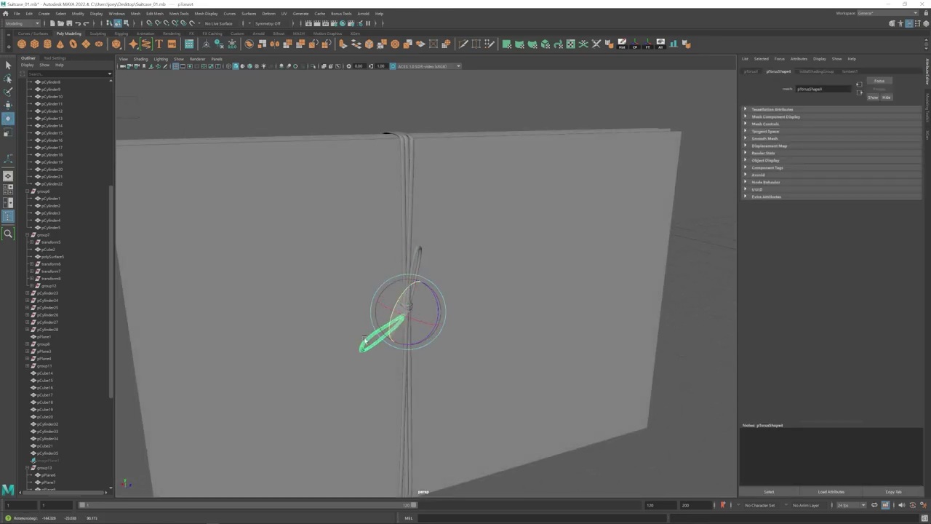
- Group the complete postcard stack with its string and bow, and centre the group's pivot
{"action": "scroll", "coordinate": [397, 321], "scroll_direction": "up", "scroll_amount": 3}
{"action": "key", "text": "w"}
{"action": "left_click_drag", "start_coordinate": [365, 341], "coordinate": [397, 290], "text": "alt"}
{"action": "scroll", "coordinate": [318, 331], "scroll_direction": "down", "scroll_amount": 4}
{"action": "mouse_move", "coordinate": [391, 328]}
{"action": "left_mouse_down", "text": "alt"}
{"action": "mouse_move", "coordinate": [318, 331]}
{"action": "mouse_move", "coordinate": [380, 316]}
{"action": "left_mouse_up", "text": "alt"}
{"action": "scroll", "coordinate": [376, 316], "scroll_direction": "up", "scroll_amount": 4}
{"action": "scroll", "coordinate": [404, 364], "scroll_direction": "down", "scroll_amount": 6}
{"action": "left_click", "coordinate": [400, 451]}
{"action": "left_click_drag", "start_coordinate": [404, 364], "coordinate": [349, 349], "text": "alt"}
{"action": "left_click_drag", "start_coordinate": [315, 77], "coordinate": [534, 397]}
{"action": "key", "text": "ctrl+g"}
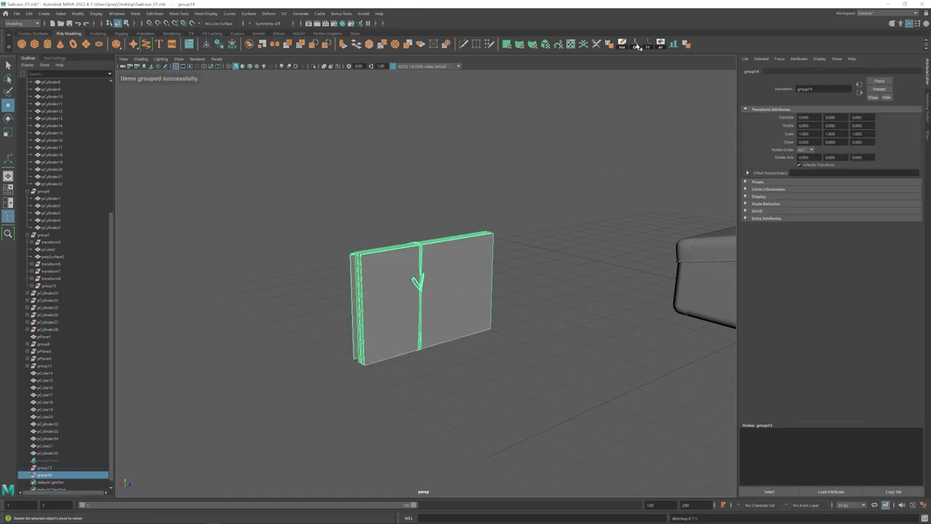
{"action": "left_click", "coordinate": [635, 45]}
- Move the postcard group into the open suitcase and tilt it to lean at the front beside the folded clothes
{"action": "scroll", "coordinate": [434, 284], "scroll_direction": "down", "scroll_amount": 5}
{"action": "left_click_drag", "start_coordinate": [434, 285], "coordinate": [291, 291], "text": "alt"}
{"action": "key", "text": "f"}
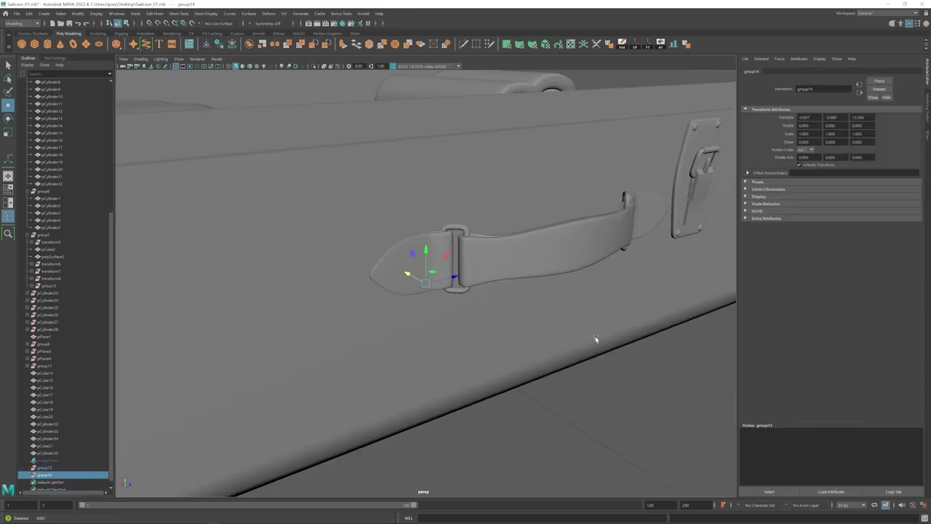
{"action": "left_click_drag", "start_coordinate": [594, 339], "coordinate": [684, 335], "text": "alt"}
{"action": "left_click_drag", "start_coordinate": [432, 232], "coordinate": [433, 214]}
{"action": "left_click_drag", "start_coordinate": [424, 252], "coordinate": [469, 252], "text": "alt"}
{"action": "key", "text": "e"}
{"action": "left_click_drag", "start_coordinate": [472, 260], "coordinate": [423, 278]}
{"action": "key", "text": "w"}
{"action": "left_click_drag", "start_coordinate": [393, 276], "coordinate": [399, 231], "text": "alt"}
{"action": "left_click_drag", "start_coordinate": [399, 231], "coordinate": [459, 220], "text": "alt"}
{"action": "left_click_drag", "start_coordinate": [427, 254], "coordinate": [424, 255]}
{"action": "left_click_drag", "start_coordinate": [424, 254], "coordinate": [380, 281], "text": "alt"}
- Slide the rearmost postcard lengthwise so its edge no longer lines up with the stack
{"action": "left_click", "coordinate": [436, 371]}
{"action": "left_click_drag", "start_coordinate": [538, 298], "coordinate": [473, 309], "text": "alt"}
{"action": "scroll", "coordinate": [473, 310], "scroll_direction": "up", "scroll_amount": 4}
{"action": "left_click_drag", "start_coordinate": [400, 320], "coordinate": [378, 320], "text": "alt"}
{"action": "scroll", "coordinate": [378, 320], "scroll_direction": "up", "scroll_amount": 5}
{"action": "left_click", "coordinate": [353, 305]}
{"action": "left_click_drag", "start_coordinate": [534, 313], "coordinate": [436, 291]}
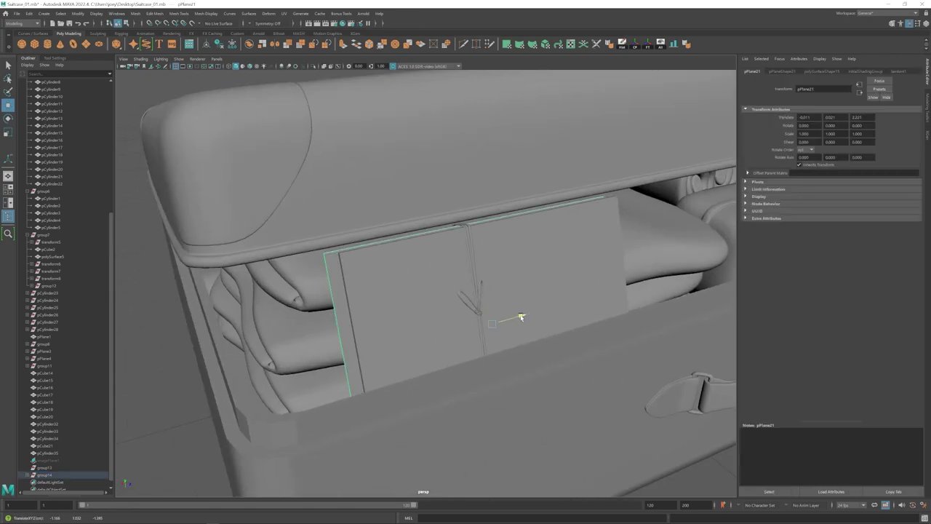
- Offset further individual postcards slightly within the stack for an uneven, natural look
{"action": "scroll", "coordinate": [451, 276], "scroll_direction": "up", "scroll_amount": 4}
{"action": "left_click", "coordinate": [470, 248]}
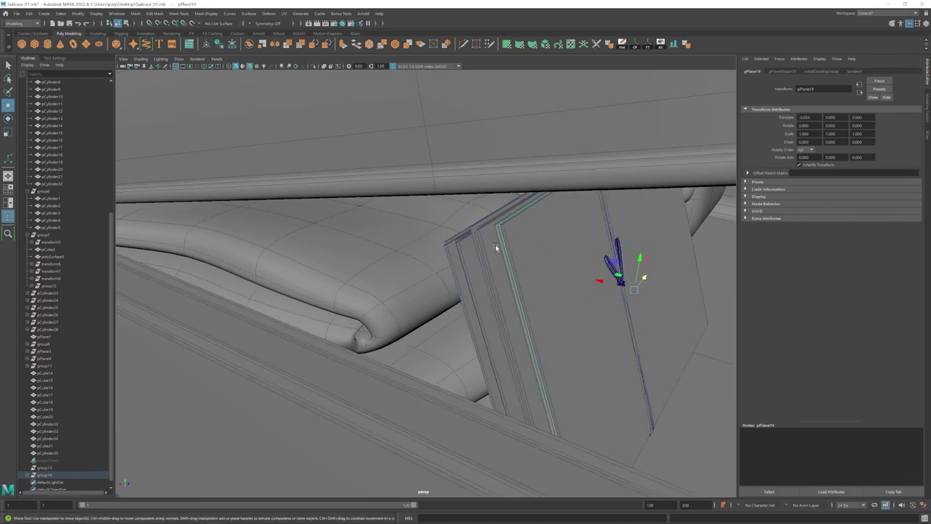
{"action": "left_click_drag", "start_coordinate": [496, 246], "coordinate": [331, 269], "text": "alt"}
{"action": "scroll", "coordinate": [412, 291], "scroll_direction": "down", "scroll_amount": 6}
{"action": "left_click", "coordinate": [331, 270]}
{"action": "scroll", "coordinate": [331, 270], "scroll_direction": "up", "scroll_amount": 3}
{"action": "left_click_drag", "start_coordinate": [449, 306], "coordinate": [446, 308]}
{"action": "left_click", "coordinate": [380, 371]}
- Select the bow loops and knot on the front postcard and group them
{"action": "right_click_drag", "start_coordinate": [445, 308], "coordinate": [640, 379], "text": "alt"}
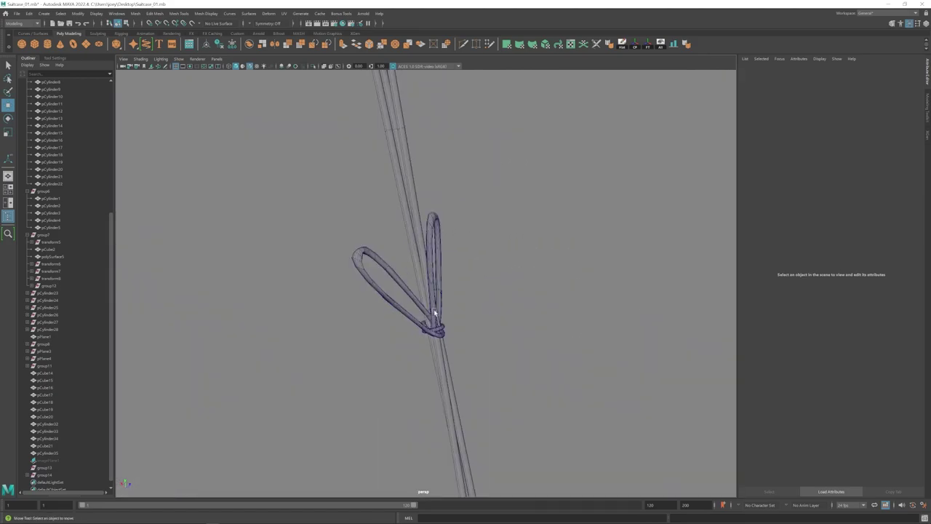
{"action": "left_click", "coordinate": [435, 313]}
{"action": "left_click", "coordinate": [420, 324], "text": "shift"}
{"action": "right_click_drag", "start_coordinate": [496, 363], "coordinate": [363, 356], "text": "alt"}
{"action": "left_click_drag", "start_coordinate": [363, 356], "coordinate": [436, 320], "text": "alt"}
{"action": "right_click_drag", "start_coordinate": [437, 320], "coordinate": [539, 320], "text": "alt"}
{"action": "key", "text": "ctrl+g"}
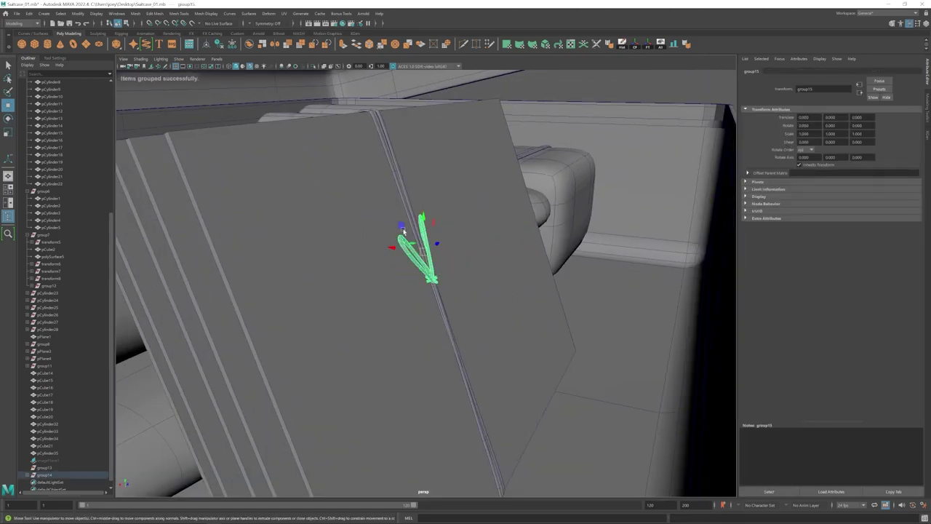
- Slide the bow group down along the string on the front postcard
{"action": "right_click_drag", "start_coordinate": [448, 323], "coordinate": [495, 324], "text": "alt"}
{"action": "left_click_drag", "start_coordinate": [448, 323], "coordinate": [386, 312], "text": "alt"}
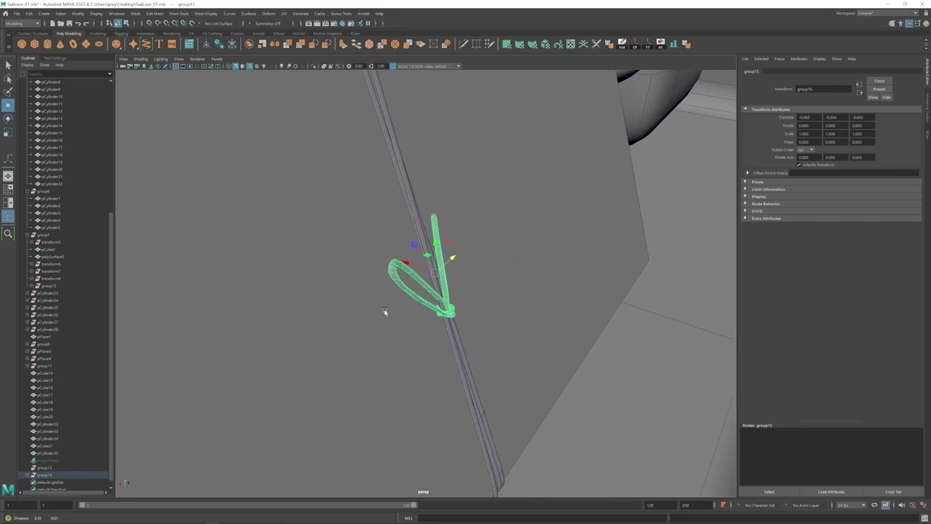
{"action": "key", "text": "r"}
{"action": "right_click_drag", "start_coordinate": [386, 312], "coordinate": [291, 309], "text": "alt"}
{"action": "left_click", "coordinate": [634, 361]}
- Add a cube inside the suitcase, behind the front latch beside the rolled clothes
{"action": "right_click_drag", "start_coordinate": [633, 361], "coordinate": [422, 332], "text": "alt"}
{"action": "left_click_drag", "start_coordinate": [422, 332], "coordinate": [364, 336], "text": "alt"}
{"action": "right_click_drag", "start_coordinate": [364, 336], "coordinate": [522, 357], "text": "alt"}
{"action": "left_click_drag", "start_coordinate": [521, 357], "coordinate": [513, 353], "text": "alt"}
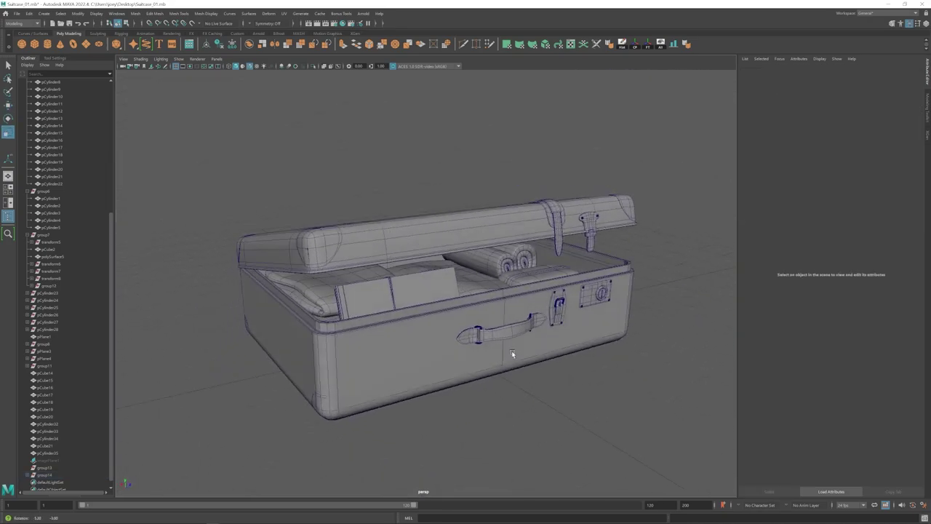
{"action": "middle_click_drag", "start_coordinate": [499, 348], "coordinate": [431, 367], "text": "alt"}
{"action": "left_click", "coordinate": [509, 293]}
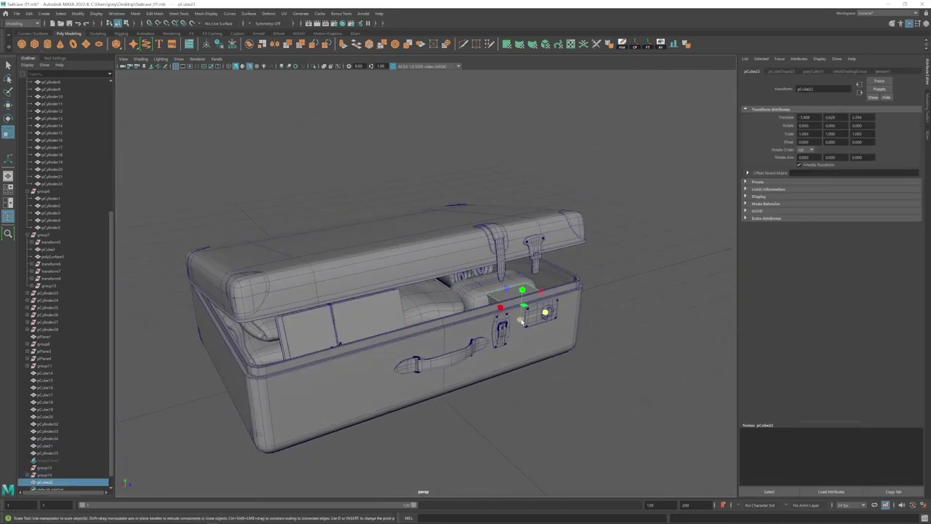
- Resize and position the cube as a box among the packed items near the latch
{"action": "left_click_drag", "start_coordinate": [535, 320], "coordinate": [640, 311], "text": "alt"}
{"action": "left_click_drag", "start_coordinate": [404, 327], "coordinate": [412, 325]}
{"action": "left_click_drag", "start_coordinate": [538, 320], "coordinate": [516, 317], "text": "alt"}
{"action": "key", "text": "r"}
{"action": "left_click_drag", "start_coordinate": [461, 299], "coordinate": [461, 290]}
{"action": "key", "text": "w"}
{"action": "left_click_drag", "start_coordinate": [538, 255], "coordinate": [486, 281], "text": "alt"}
{"action": "right_click_drag", "start_coordinate": [486, 281], "coordinate": [426, 290], "text": "alt"}
{"action": "left_click_drag", "start_coordinate": [425, 291], "coordinate": [366, 302], "text": "alt"}
{"action": "left_click", "coordinate": [507, 358]}
- Turn off the wireframe overlay and examine the packed suitcase in plain shading
{"action": "mouse_move", "coordinate": [507, 357]}
{"action": "left_mouse_down", "text": "alt"}
{"action": "mouse_move", "coordinate": [459, 360]}
{"action": "mouse_move", "coordinate": [502, 363]}
{"action": "left_mouse_up", "text": "alt"}
{"action": "mouse_move", "coordinate": [429, 363]}
{"action": "right_mouse_down", "text": "alt"}
{"action": "mouse_move", "coordinate": [471, 367]}
{"action": "mouse_move", "coordinate": [415, 355]}
{"action": "right_mouse_up", "text": "alt"}
{"action": "left_click_drag", "start_coordinate": [415, 355], "coordinate": [427, 351], "text": "alt"}
{"action": "right_click_drag", "start_coordinate": [427, 351], "coordinate": [428, 374], "text": "alt"}
{"action": "left_click_drag", "start_coordinate": [428, 373], "coordinate": [412, 343], "text": "alt"}
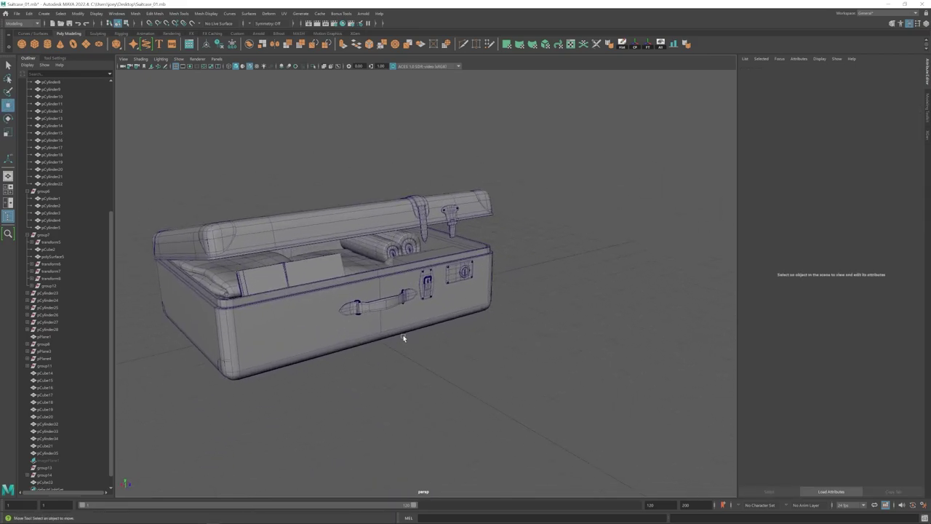
{"action": "mouse_move", "coordinate": [399, 334]}
{"action": "right_mouse_down", "text": "alt"}
{"action": "mouse_move", "coordinate": [499, 312]}
{"action": "mouse_move", "coordinate": [356, 309]}
{"action": "right_mouse_up", "text": "alt"}
{"action": "left_click", "coordinate": [249, 67]}
{"action": "left_click_drag", "start_coordinate": [411, 254], "coordinate": [428, 270], "text": "alt"}
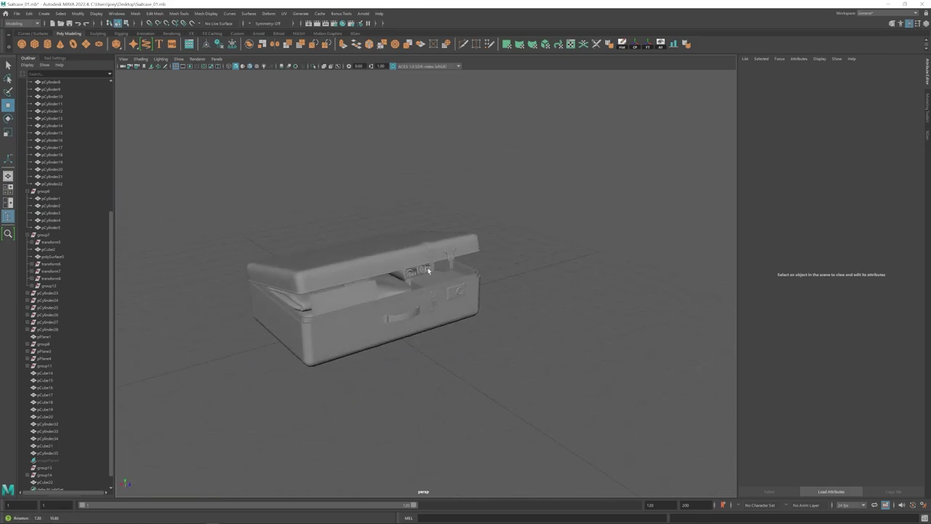
{"action": "mouse_move", "coordinate": [389, 299]}
{"action": "left_mouse_down", "text": "alt"}
{"action": "mouse_move", "coordinate": [332, 299]}
{"action": "mouse_move", "coordinate": [395, 302]}
{"action": "left_mouse_up", "text": "alt"}
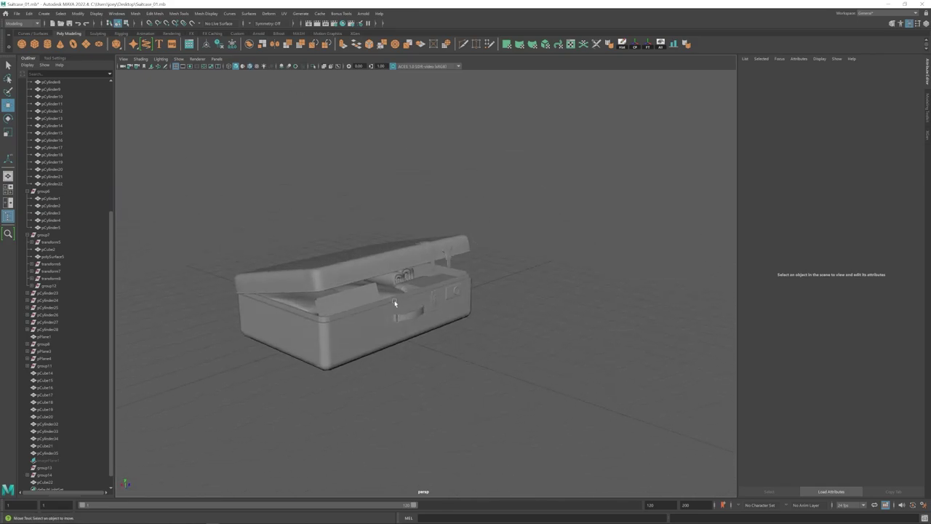
- Duplicate the tied postcard group and place the copy at the front of the suitcase next to the original
{"action": "right_click_drag", "start_coordinate": [395, 303], "coordinate": [423, 311], "text": "alt"}
{"action": "left_click", "coordinate": [402, 312]}
{"action": "left_click_drag", "start_coordinate": [401, 343], "coordinate": [368, 333], "text": "alt"}
{"action": "right_click_drag", "start_coordinate": [368, 333], "coordinate": [380, 341], "text": "alt"}
{"action": "left_click_drag", "start_coordinate": [380, 340], "coordinate": [401, 353], "text": "alt"}
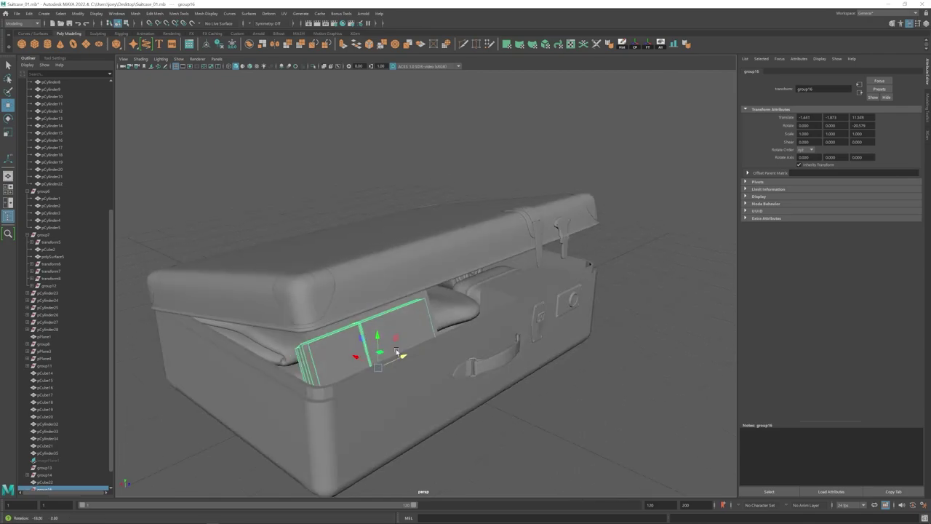
{"action": "right_click_drag", "start_coordinate": [400, 354], "coordinate": [371, 349], "text": "alt"}
{"action": "left_click", "coordinate": [462, 371]}
{"action": "left_click_drag", "start_coordinate": [429, 371], "coordinate": [486, 370], "text": "alt"}
- Select the whole duplicated postcard group and rotate it to lean at its own angle
{"action": "left_click", "coordinate": [406, 326]}
{"action": "key", "text": "e"}
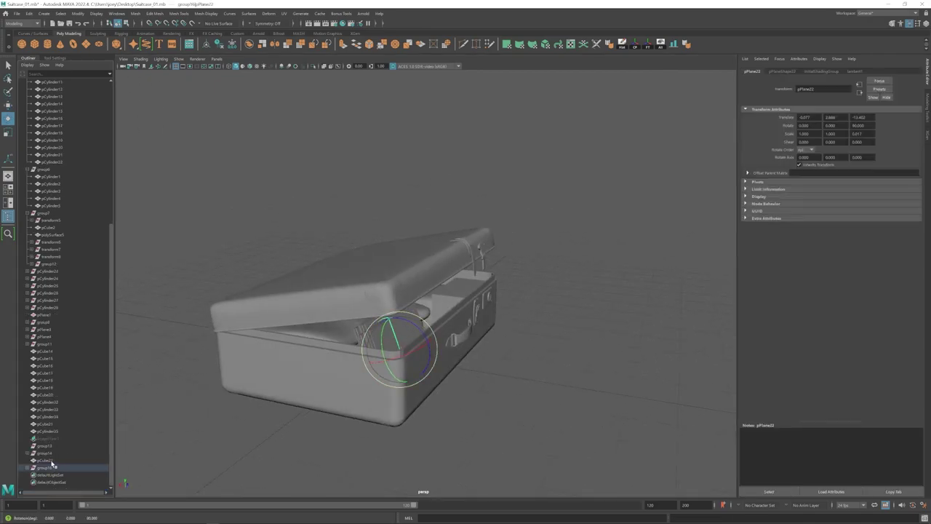
{"action": "left_click", "coordinate": [48, 467]}
{"action": "left_click_drag", "start_coordinate": [371, 327], "coordinate": [412, 331], "text": "alt"}
{"action": "right_click_drag", "start_coordinate": [411, 331], "coordinate": [430, 335], "text": "alt"}
{"action": "left_click_drag", "start_coordinate": [427, 329], "coordinate": [371, 349]}
{"action": "left_click", "coordinate": [414, 378]}
- Select the box behind the front wall of the suitcase and move it into a better-fitting position
{"action": "mouse_move", "coordinate": [436, 371]}
{"action": "right_mouse_down", "text": "alt"}
{"action": "mouse_move", "coordinate": [413, 376]}
{"action": "mouse_move", "coordinate": [444, 365]}
{"action": "right_mouse_up", "text": "alt"}
{"action": "left_click_drag", "start_coordinate": [444, 366], "coordinate": [443, 370], "text": "alt"}
{"action": "left_click", "coordinate": [398, 306]}
{"action": "key", "text": "f"}
{"action": "left_click_drag", "start_coordinate": [320, 331], "coordinate": [404, 306], "text": "alt"}
{"action": "key", "text": "w"}
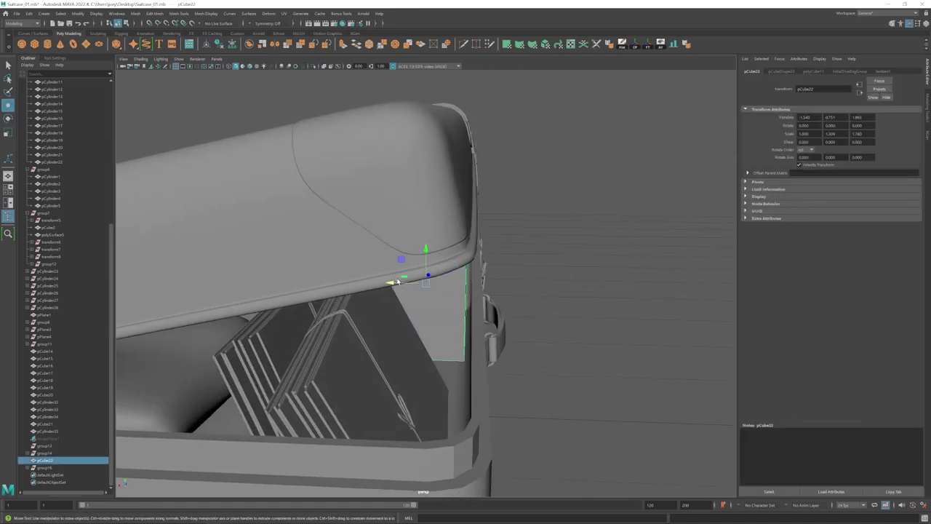
{"action": "left_click", "coordinate": [523, 291]}
- Select the rounded zip bag and isolate it in the view
{"action": "left_click_drag", "start_coordinate": [509, 294], "coordinate": [407, 304], "text": "alt"}
{"action": "right_click_drag", "start_coordinate": [408, 304], "coordinate": [380, 272], "text": "alt"}
{"action": "left_click", "coordinate": [380, 272]}
{"action": "left_click", "coordinate": [312, 67]}
{"action": "left_click", "coordinate": [320, 102]}
{"action": "left_click", "coordinate": [378, 280]}
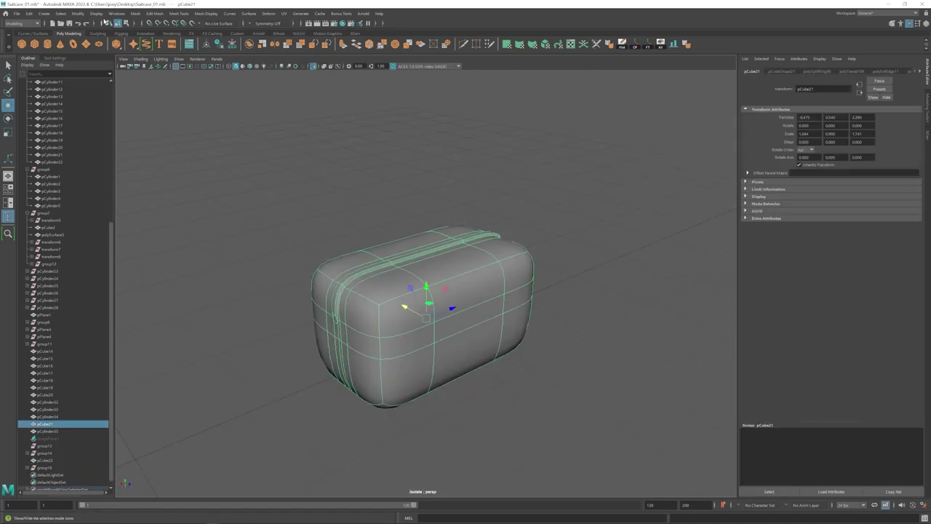
- Smooth the zip bag's mesh and show the whole scene again
{"action": "left_click", "coordinate": [136, 13]}
{"action": "left_click", "coordinate": [145, 107]}
{"action": "left_click", "coordinate": [269, 211]}
{"action": "left_click_drag", "start_coordinate": [366, 312], "coordinate": [389, 313], "text": "alt"}
{"action": "left_click", "coordinate": [389, 313]}
{"action": "left_click", "coordinate": [538, 210]}
{"action": "right_click_drag", "start_coordinate": [451, 236], "coordinate": [345, 242], "text": "alt"}
{"action": "left_click_drag", "start_coordinate": [345, 242], "coordinate": [296, 246], "text": "alt"}
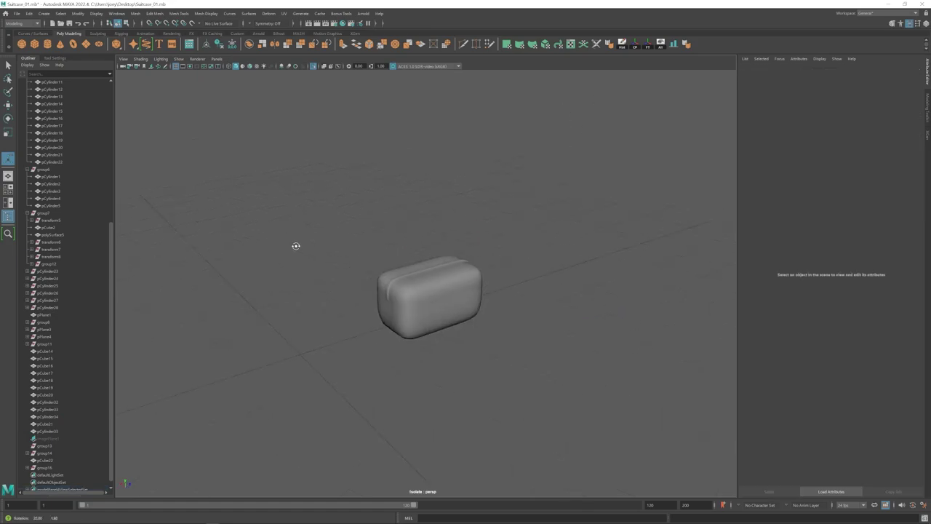
{"action": "left_click", "coordinate": [313, 66]}
- Create a polygon plane with 1 width and 1 height subdivision, scale it down and stand it upright at the handle
{"action": "right_click_drag", "start_coordinate": [361, 293], "coordinate": [396, 285], "text": "alt"}
{"action": "left_click_drag", "start_coordinate": [396, 285], "coordinate": [375, 280], "text": "alt"}
{"action": "right_click_drag", "start_coordinate": [375, 280], "coordinate": [461, 297], "text": "alt"}
{"action": "left_click", "coordinate": [86, 45]}
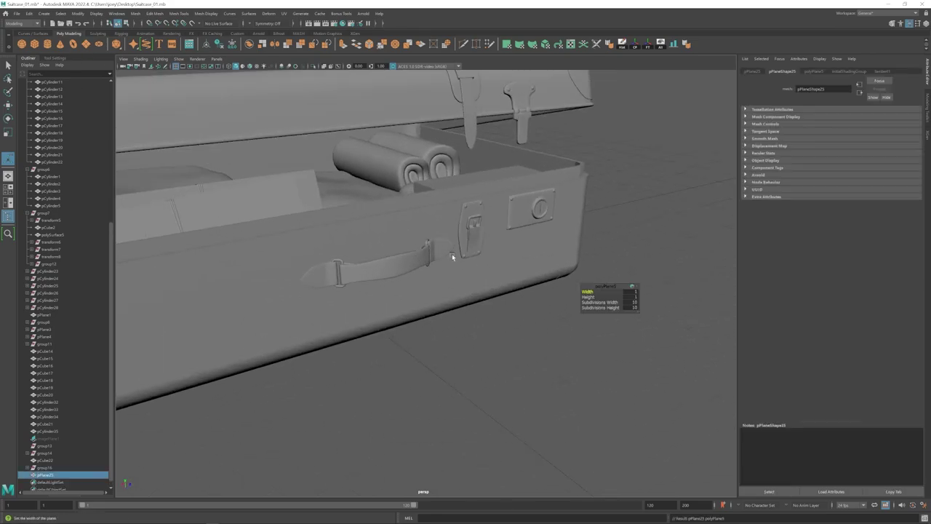
{"action": "type", "text": "1"}
{"action": "key", "text": "Tab"}
{"action": "type", "text": "1r45"}
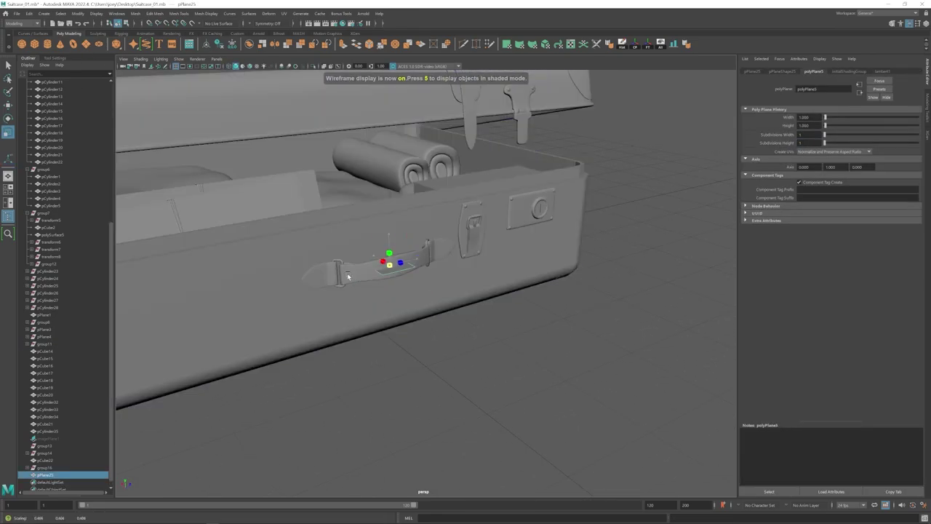
{"action": "type", "text": "fe"}
{"action": "left_click_drag", "start_coordinate": [417, 290], "coordinate": [370, 287], "text": "alt"}
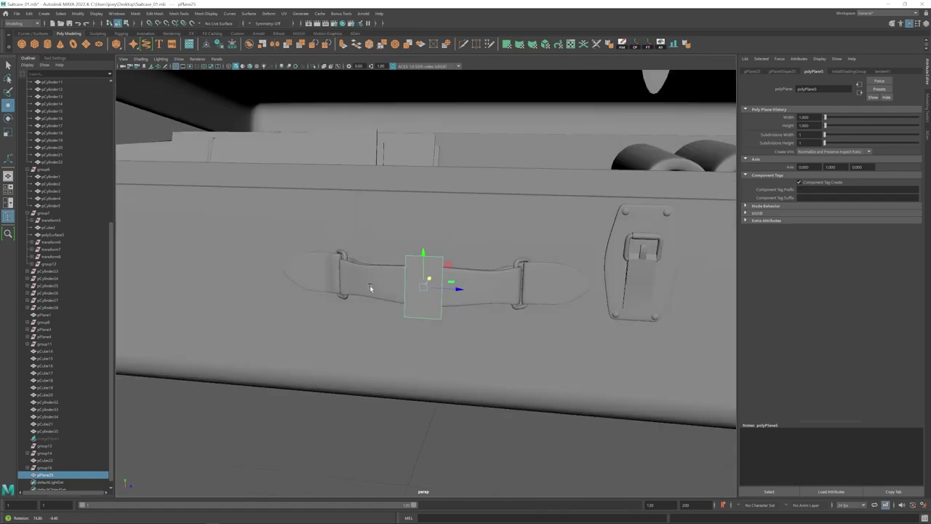
- Move the plane to the handle's end near the latch and fit it as a thin vertical strip beside the strap
{"action": "left_click_drag", "start_coordinate": [459, 289], "coordinate": [545, 292]}
{"action": "mouse_move", "coordinate": [429, 286]}
{"action": "left_mouse_down", "text": "alt"}
{"action": "mouse_move", "coordinate": [481, 289]}
{"action": "mouse_move", "coordinate": [486, 299]}
{"action": "mouse_move", "coordinate": [469, 315]}
{"action": "mouse_move", "coordinate": [431, 296]}
{"action": "left_mouse_up", "text": "alt"}
{"action": "left_click", "coordinate": [487, 299]}
{"action": "right_click_drag", "start_coordinate": [431, 297], "coordinate": [448, 295], "text": "alt"}
{"action": "left_click", "coordinate": [448, 296]}
{"action": "key", "text": "e"}
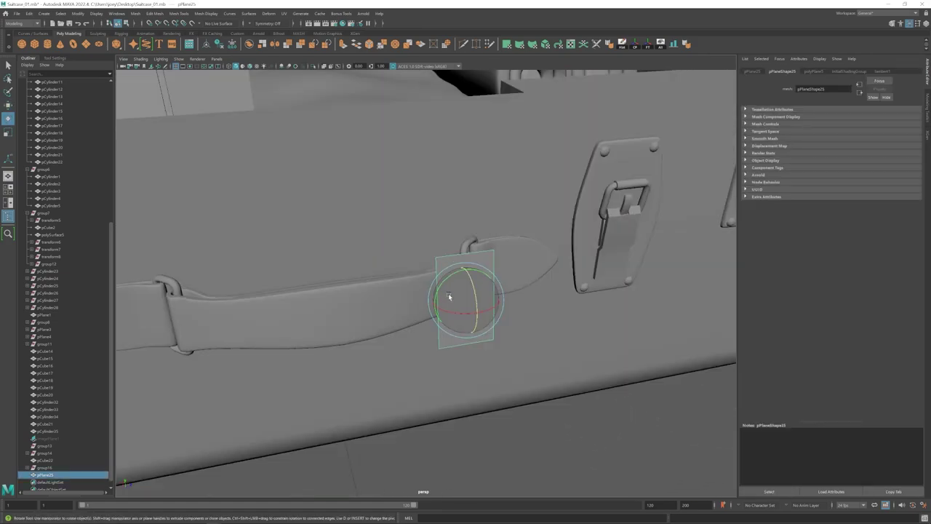
{"action": "left_click_drag", "start_coordinate": [416, 291], "coordinate": [445, 287], "text": "alt"}
{"action": "right_click_drag", "start_coordinate": [444, 287], "coordinate": [496, 226], "text": "alt"}
{"action": "key", "text": "w"}
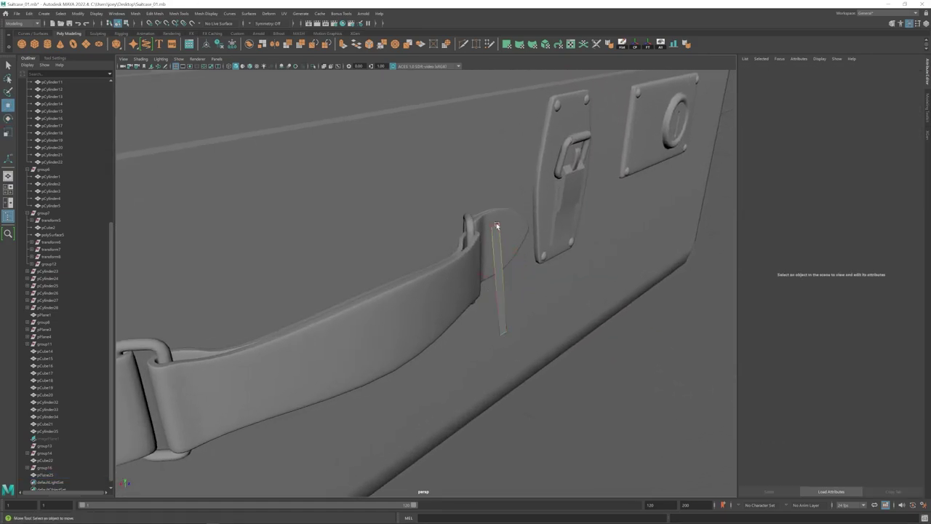
- Extrude the strip's edges around the handle strap and bridge the open ends into a closed band
{"action": "left_click", "coordinate": [496, 226]}
{"action": "left_click_drag", "start_coordinate": [497, 197], "coordinate": [497, 190], "text": "shift"}
{"action": "left_click", "coordinate": [154, 13]}
{"action": "left_click", "coordinate": [163, 45]}
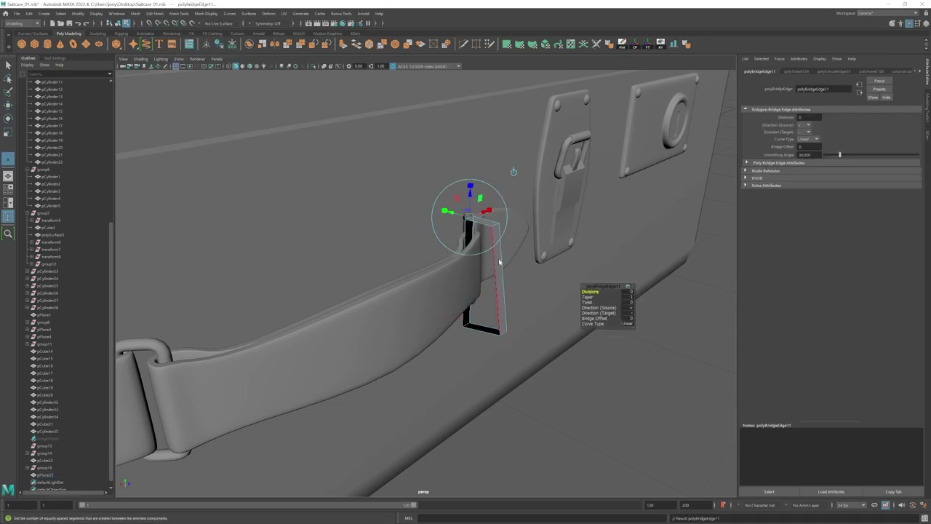
- Rotate and move the band around the strap end and adjust its vertices to fit
{"action": "right_click_drag", "start_coordinate": [498, 261], "coordinate": [525, 238]}
{"action": "left_click_drag", "start_coordinate": [447, 270], "coordinate": [420, 285], "text": "alt"}
{"action": "key", "text": "e"}
{"action": "left_click_drag", "start_coordinate": [477, 312], "coordinate": [521, 307], "text": "alt"}
{"action": "key", "text": "w"}
{"action": "left_click_drag", "start_coordinate": [462, 249], "coordinate": [463, 272]}
{"action": "mouse_move", "coordinate": [463, 271]}
{"action": "left_mouse_down", "text": "alt"}
{"action": "mouse_move", "coordinate": [422, 295]}
{"action": "mouse_move", "coordinate": [461, 280]}
{"action": "left_mouse_up", "text": "alt"}
{"action": "left_click", "coordinate": [428, 334]}
{"action": "left_click_drag", "start_coordinate": [418, 314], "coordinate": [480, 345]}
{"action": "left_click_drag", "start_coordinate": [447, 297], "coordinate": [438, 320]}
{"action": "left_click_drag", "start_coordinate": [420, 332], "coordinate": [412, 279], "text": "alt"}
- Set the Move tool's axis orientation to Object, adjust the band's vertices and preview it smoothed
{"action": "left_click", "coordinate": [54, 58]}
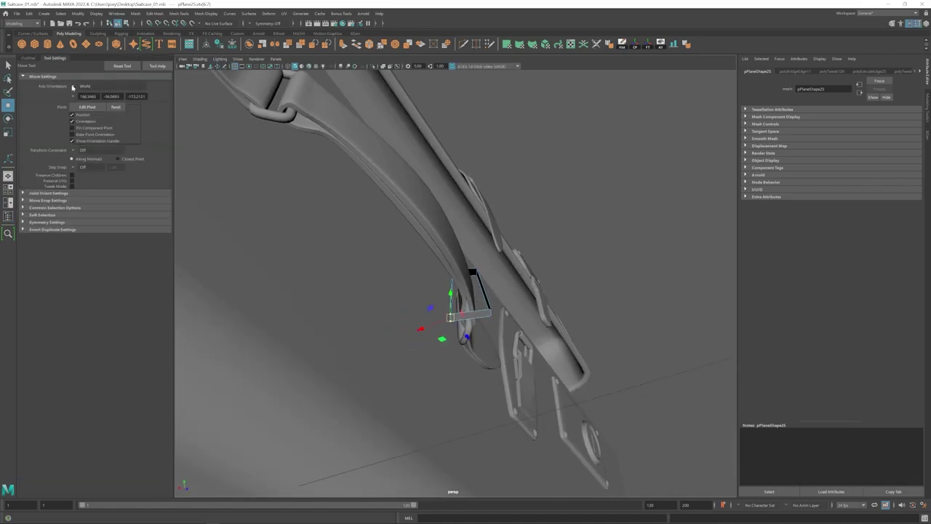
{"action": "left_click_drag", "start_coordinate": [491, 313], "coordinate": [506, 297], "text": "alt"}
{"action": "left_click_drag", "start_coordinate": [506, 296], "coordinate": [515, 316]}
{"action": "key", "text": "3"}
{"action": "scroll", "coordinate": [515, 316], "scroll_direction": "up", "scroll_amount": 4}
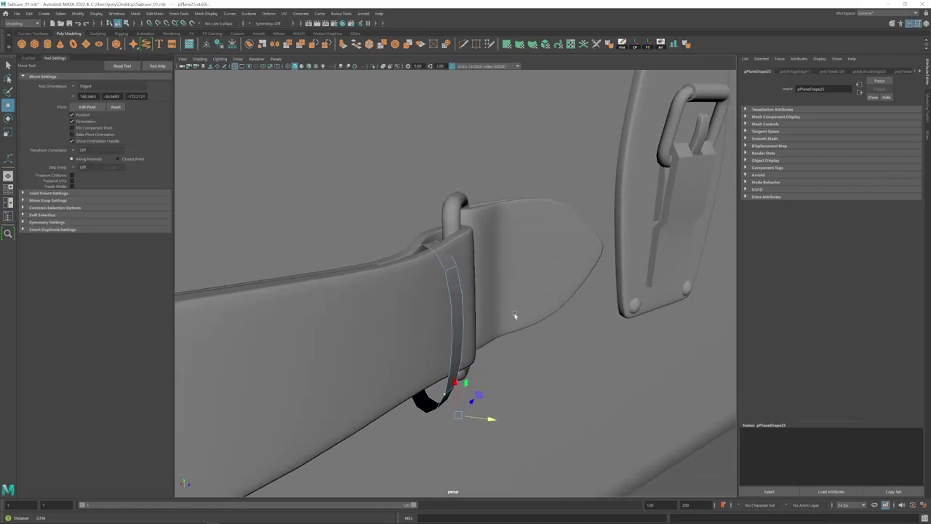
{"action": "scroll", "coordinate": [502, 302], "scroll_direction": "down", "scroll_amount": 3}
- Return the band to unsmoothed display, extrude its faces for thickness and go back to object selection
{"action": "key", "text": "1"}
{"action": "key", "text": "ctrl+e"}
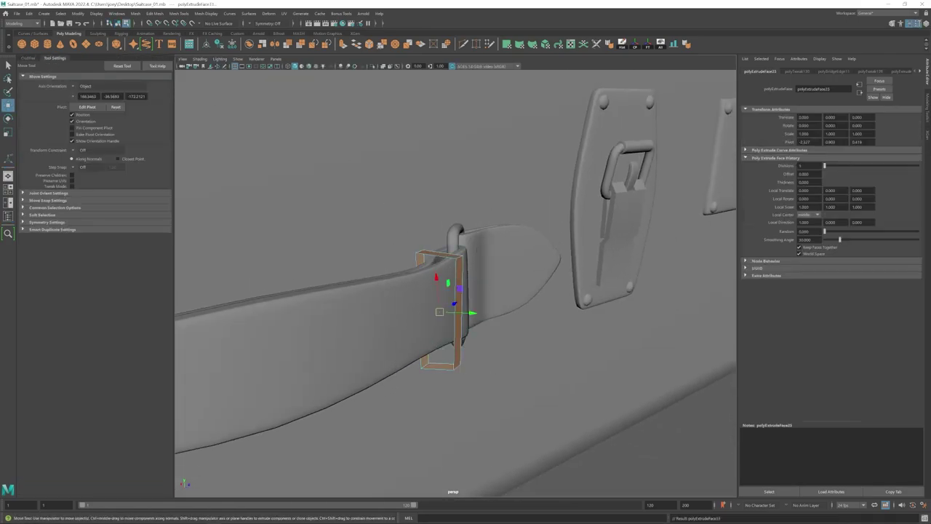
{"action": "scroll", "coordinate": [501, 291], "scroll_direction": "up", "scroll_amount": 4}
{"action": "key", "text": "F8"}
- Insert an edge loop in the strap keeper band and bevel its edges with a reduced fraction
{"action": "left_click", "coordinate": [154, 13]}
{"action": "left_click", "coordinate": [189, 74]}
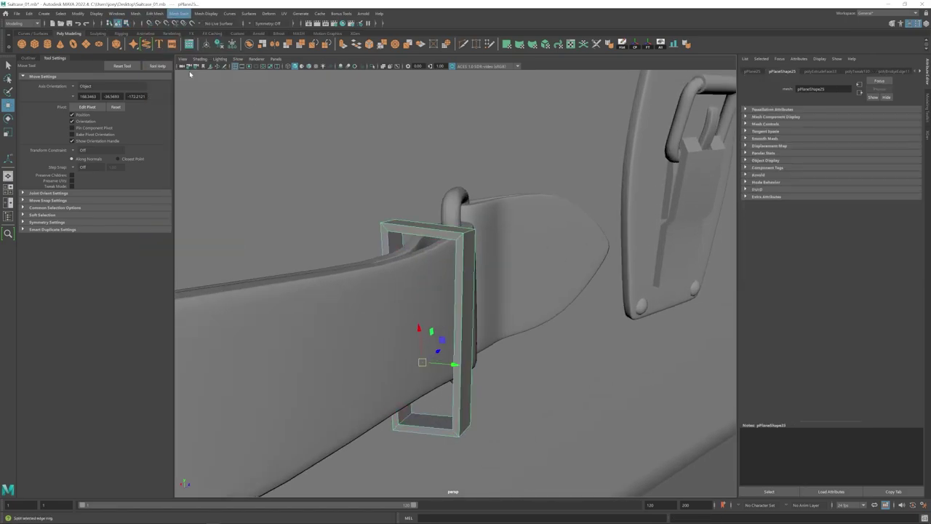
{"action": "left_click", "coordinate": [461, 238]}
{"action": "left_click_drag", "start_coordinate": [465, 248], "coordinate": [501, 250], "text": "alt"}
{"action": "key", "text": "w"}
{"action": "left_click", "coordinate": [155, 13]}
{"action": "left_click", "coordinate": [165, 42]}
{"action": "left_click_drag", "start_coordinate": [871, 132], "coordinate": [827, 133]}
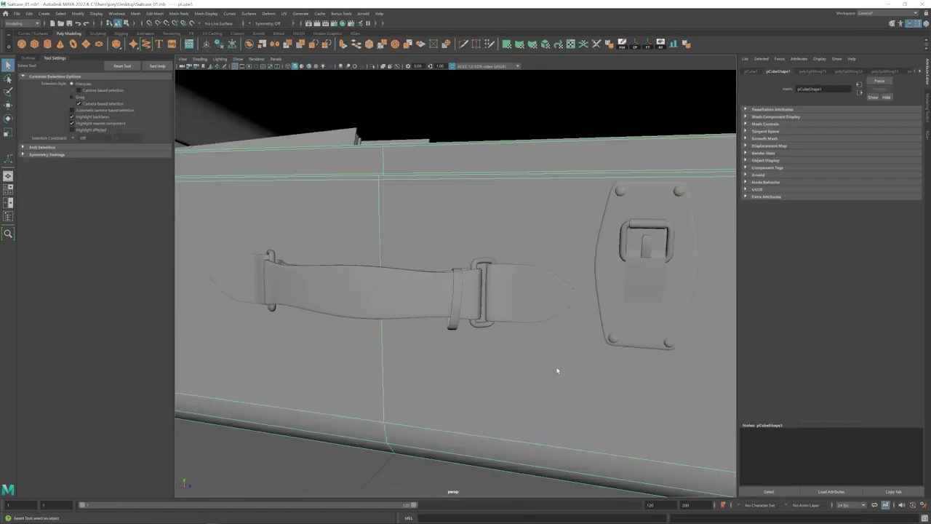
- Rotate and move the strap keeper band so it wraps around the handle strap beside the ring
{"action": "left_click_drag", "start_coordinate": [557, 370], "coordinate": [452, 329], "text": "alt"}
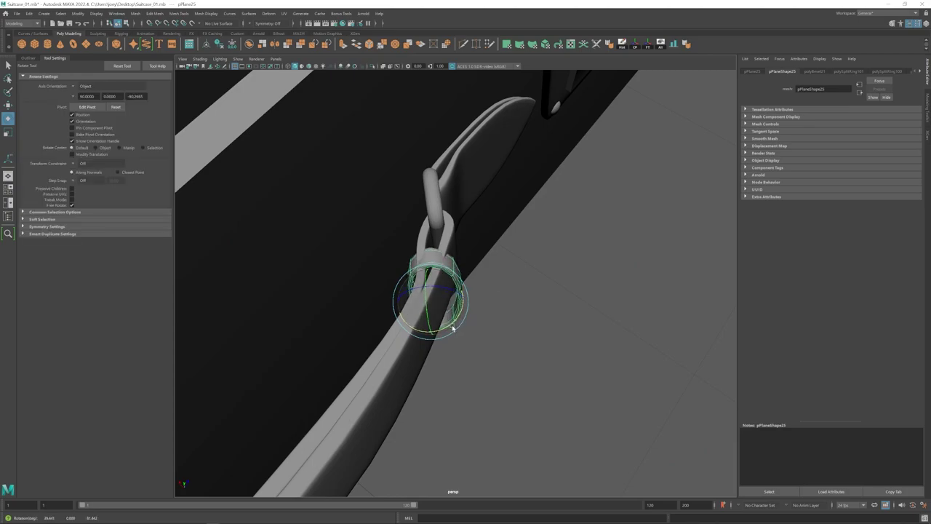
{"action": "left_click", "coordinate": [637, 49]}
{"action": "key", "text": "w"}
{"action": "left_click_drag", "start_coordinate": [494, 305], "coordinate": [456, 268], "text": "alt"}
{"action": "left_click_drag", "start_coordinate": [465, 291], "coordinate": [436, 269], "text": "alt"}
{"action": "key", "text": "e"}
{"action": "left_click_drag", "start_coordinate": [436, 269], "coordinate": [442, 360]}
{"action": "left_click", "coordinate": [467, 408]}
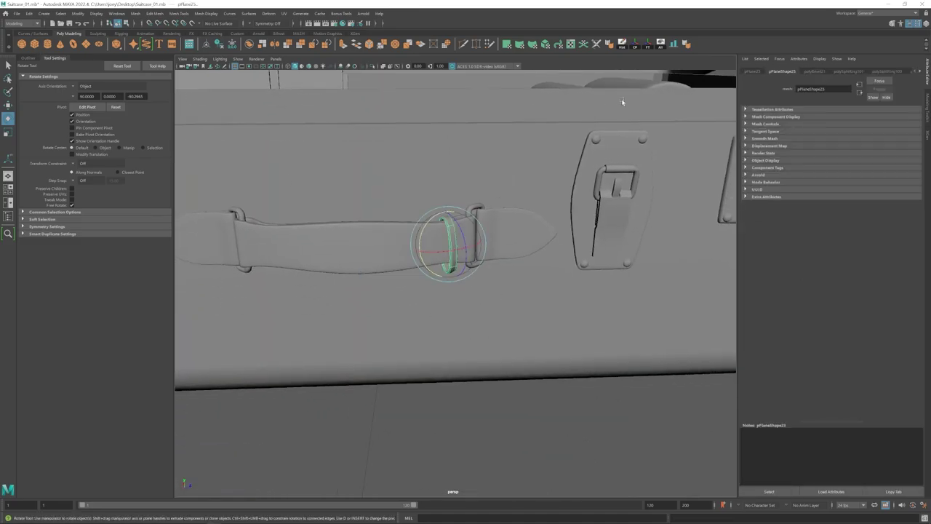
- Create a cube, flatten it into a thin upright tag and place it below the strap keeper band
{"action": "left_click", "coordinate": [35, 43]}
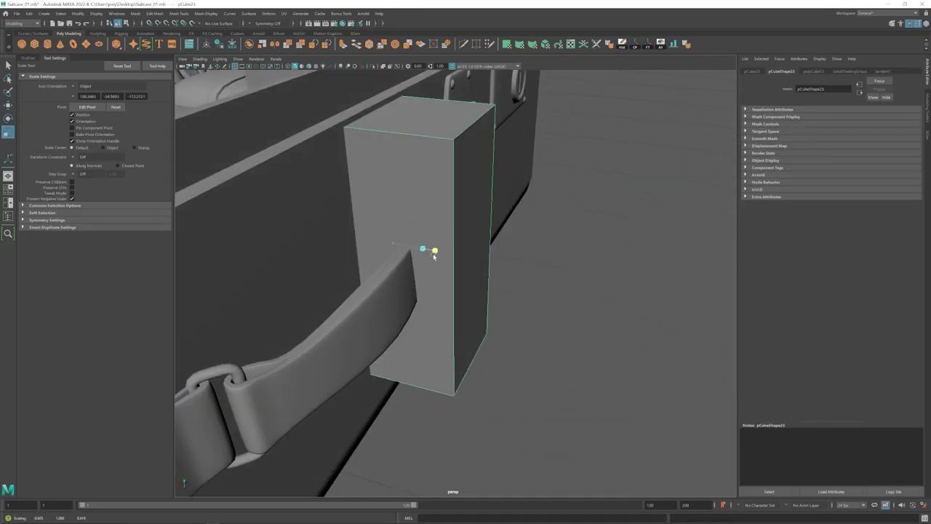
{"action": "left_click_drag", "start_coordinate": [432, 253], "coordinate": [489, 294]}
{"action": "left_click_drag", "start_coordinate": [488, 294], "coordinate": [422, 314]}
{"action": "key", "text": "r"}
{"action": "left_click_drag", "start_coordinate": [422, 314], "coordinate": [477, 328], "text": "alt"}
{"action": "key", "text": "e"}
{"action": "key", "text": "w"}
{"action": "scroll", "coordinate": [478, 328], "scroll_direction": "down", "scroll_amount": 10}
{"action": "right_click_drag", "start_coordinate": [376, 291], "coordinate": [450, 294], "text": "alt"}
{"action": "key", "text": "r"}
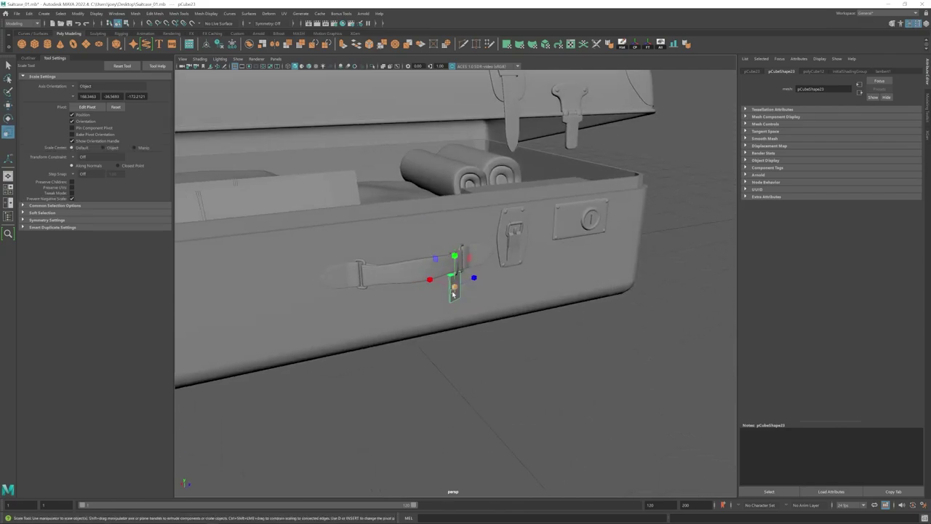
- Select the strap keeper band's face loops and scale them to refine the band's fit around the strap
{"action": "left_click_drag", "start_coordinate": [457, 276], "coordinate": [429, 272], "text": "alt"}
{"action": "right_click_drag", "start_coordinate": [429, 272], "coordinate": [457, 223], "text": "alt"}
{"action": "left_click", "coordinate": [456, 218]}
{"action": "left_click_drag", "start_coordinate": [456, 218], "coordinate": [429, 226], "text": "alt"}
{"action": "right_click_drag", "start_coordinate": [363, 218], "coordinate": [403, 199], "text": "alt"}
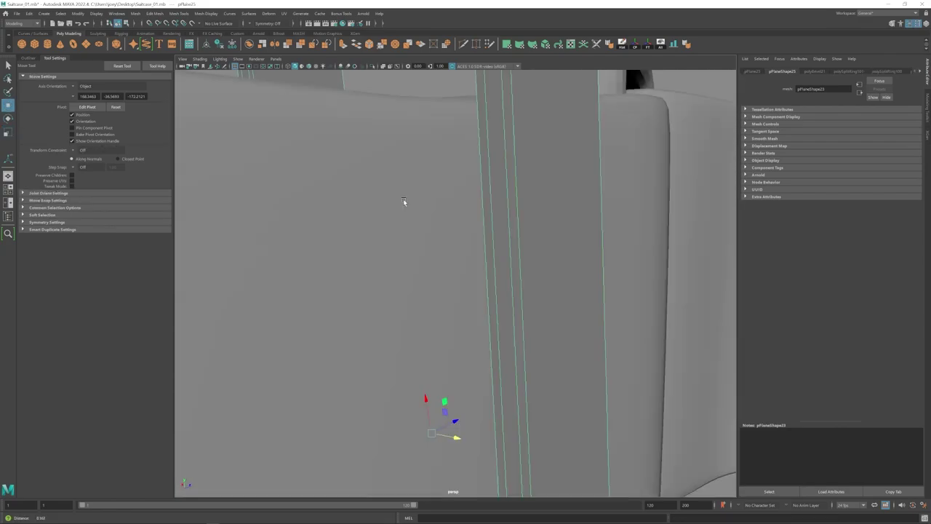
{"action": "left_click_drag", "start_coordinate": [403, 198], "coordinate": [396, 185], "text": "alt"}
{"action": "key", "text": "F11"}
{"action": "left_click", "coordinate": [387, 188]}
{"action": "double_click", "coordinate": [401, 178], "text": "shift"}
{"action": "left_click_drag", "start_coordinate": [501, 200], "coordinate": [425, 219], "text": "alt"}
{"action": "key", "text": "r"}
{"action": "left_click_drag", "start_coordinate": [457, 329], "coordinate": [429, 358], "text": "alt"}
{"action": "right_click_drag", "start_coordinate": [465, 342], "coordinate": [407, 338], "text": "alt"}
{"action": "left_click_drag", "start_coordinate": [407, 338], "coordinate": [435, 333], "text": "alt"}
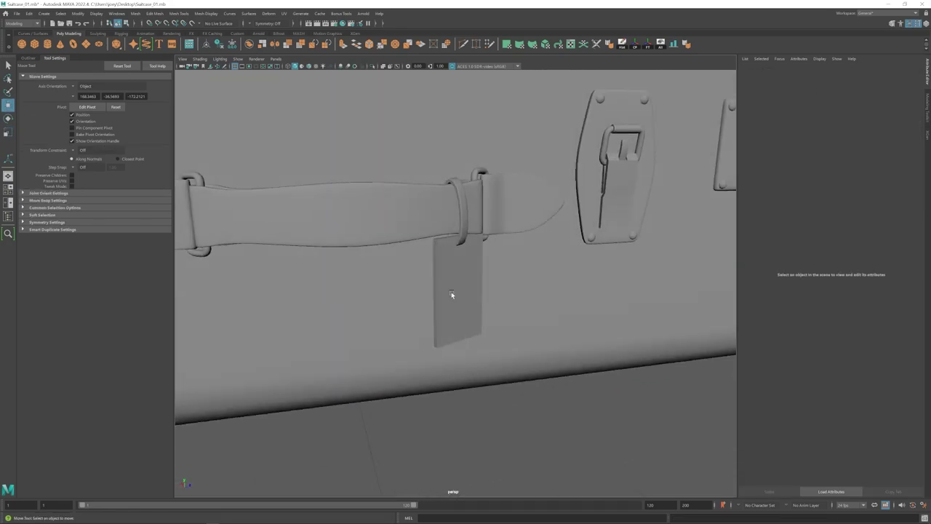
- Remove the tag's front face and extrude the open border edges inward to form a frame
{"action": "left_click", "coordinate": [437, 284]}
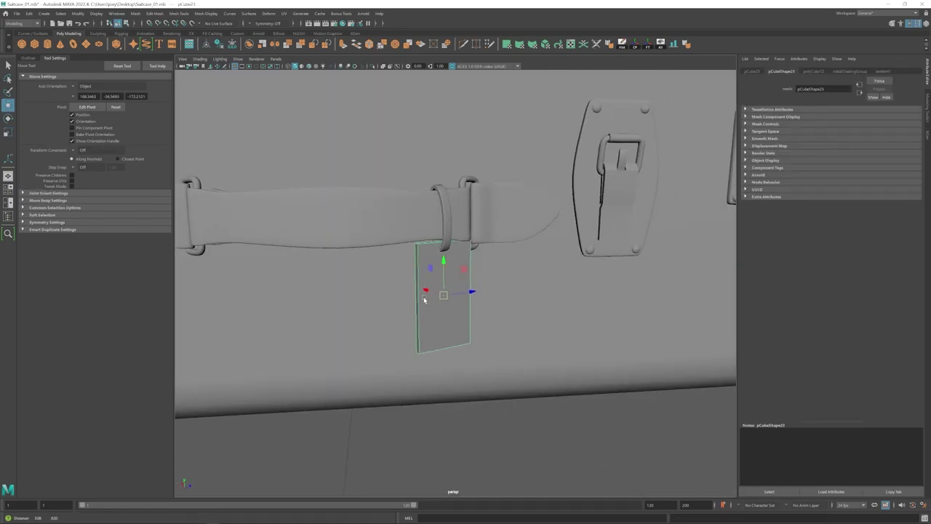
{"action": "left_click", "coordinate": [437, 283]}
{"action": "left_click_drag", "start_coordinate": [437, 283], "coordinate": [413, 278], "text": "alt"}
{"action": "key", "text": "ctrl+e"}
{"action": "key", "text": "r"}
{"action": "key", "text": "F8"}
{"action": "key", "text": "w"}
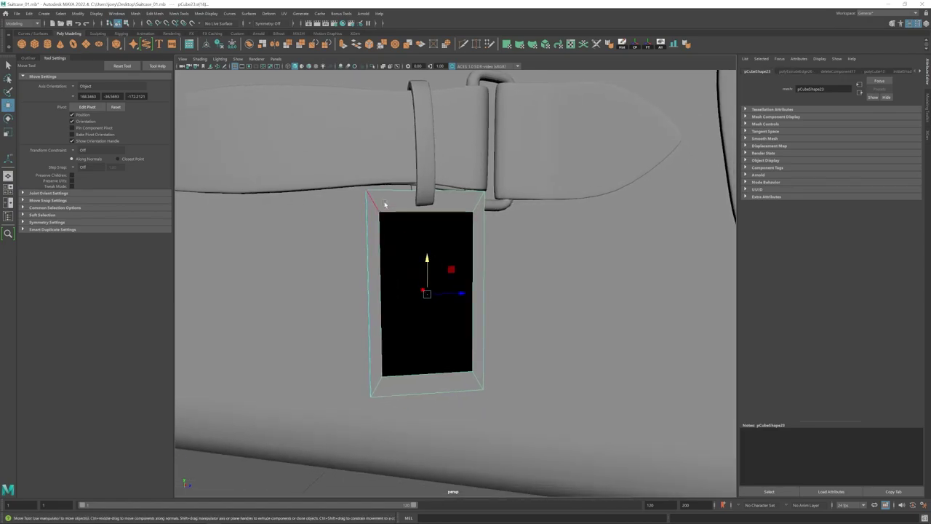
- Bevel the corner edges of the tag's frame with a reduced fraction
{"action": "left_click", "coordinate": [385, 204]}
{"action": "left_click_drag", "start_coordinate": [385, 204], "coordinate": [436, 229], "text": "alt"}
{"action": "left_click", "coordinate": [154, 13]}
{"action": "left_click", "coordinate": [162, 41]}
{"action": "left_click_drag", "start_coordinate": [871, 131], "coordinate": [836, 131]}
- Extrude the frame's inner border for a recess and merge its vertices to the centre to close the opening
{"action": "double_click", "coordinate": [472, 268]}
{"action": "key", "text": "ctrl+e"}
{"action": "key", "text": "w"}
{"action": "left_click_drag", "start_coordinate": [413, 313], "coordinate": [417, 315]}
{"action": "left_click", "coordinate": [395, 43]}
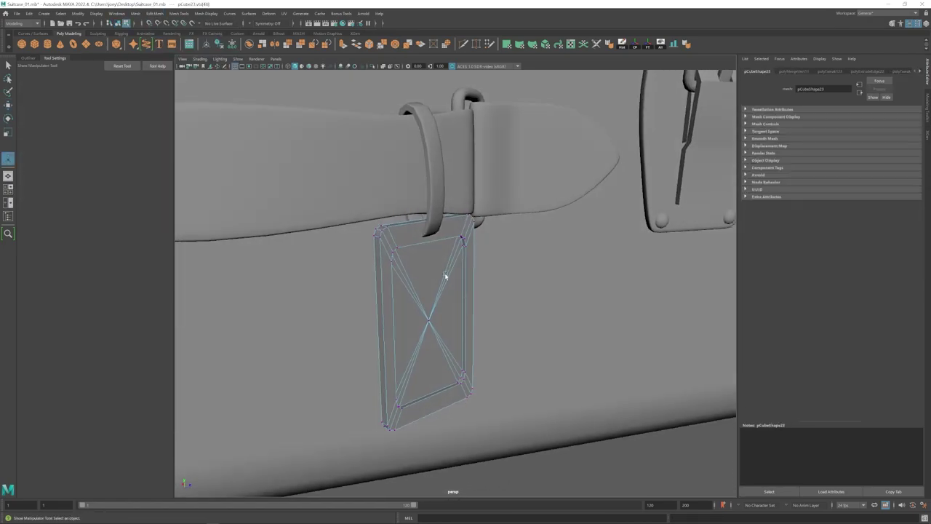
- Bevel the tag's recess and frame edges and return to object selection
{"action": "left_click", "coordinate": [154, 14]}
{"action": "left_click", "coordinate": [162, 41]}
{"action": "key", "text": "q"}
{"action": "scroll", "coordinate": [367, 316], "scroll_direction": "down", "scroll_amount": 5}
{"action": "left_click", "coordinate": [367, 316]}
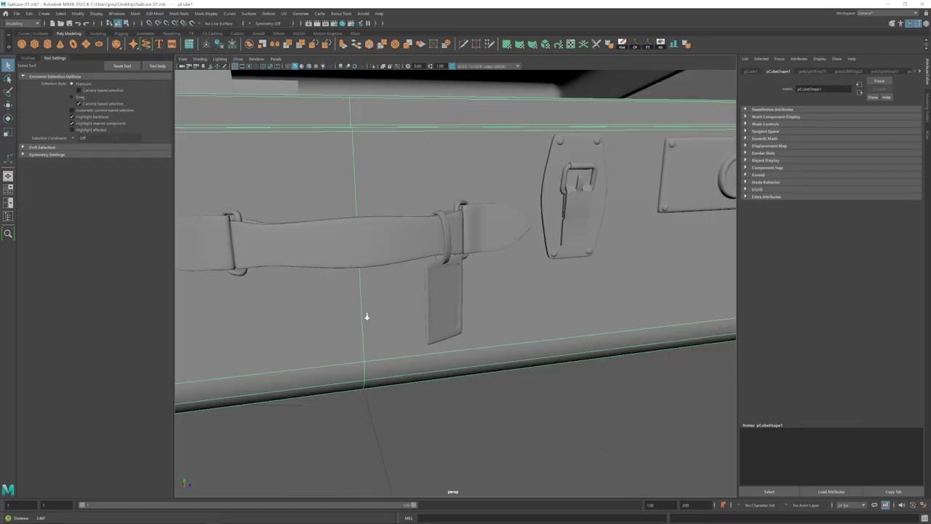
- Select the tag's outer side edges, bevel them and check the rounded tag from the front
{"action": "scroll", "coordinate": [434, 295], "scroll_direction": "up", "scroll_amount": 5}
{"action": "left_click_drag", "start_coordinate": [434, 294], "coordinate": [472, 287], "text": "alt"}
{"action": "left_click", "coordinate": [399, 237]}
{"action": "left_click_drag", "start_coordinate": [382, 274], "coordinate": [423, 264], "text": "alt"}
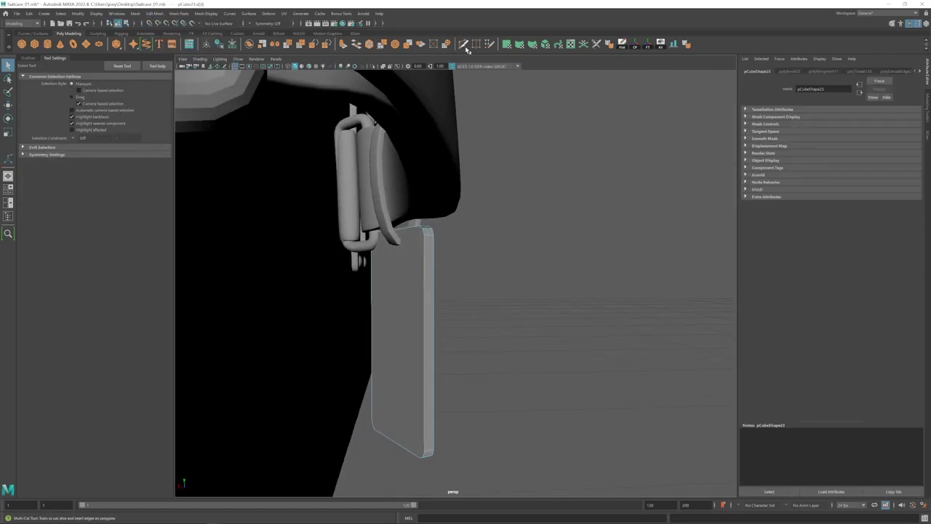
{"action": "double_click", "coordinate": [432, 264], "text": "shift"}
{"action": "left_click", "coordinate": [154, 13]}
{"action": "left_click", "coordinate": [162, 41]}
{"action": "key", "text": "q"}
{"action": "left_click", "coordinate": [490, 293]}
{"action": "left_click_drag", "start_coordinate": [490, 293], "coordinate": [295, 287], "text": "alt"}
{"action": "scroll", "coordinate": [296, 286], "scroll_direction": "down", "scroll_amount": 10}
{"action": "scroll", "coordinate": [473, 307], "scroll_direction": "up", "scroll_amount": 10}
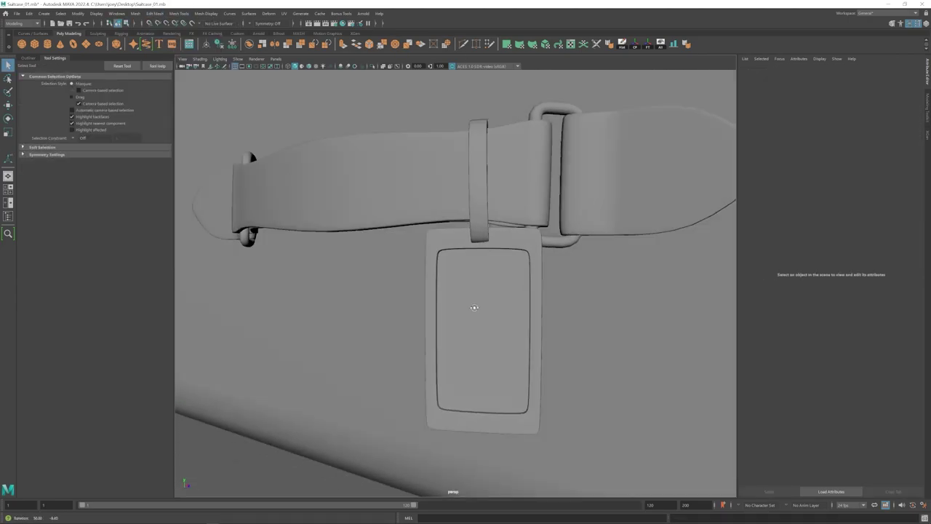
- Select the tag and move it slightly to line up under the strap keeper band
{"action": "scroll", "coordinate": [437, 316], "scroll_direction": "down", "scroll_amount": 8}
{"action": "left_click_drag", "start_coordinate": [437, 315], "coordinate": [442, 291], "text": "alt"}
{"action": "left_click", "coordinate": [442, 290]}
{"action": "left_click", "coordinate": [530, 348]}
{"action": "left_click_drag", "start_coordinate": [531, 347], "coordinate": [441, 272], "text": "alt"}
{"action": "scroll", "coordinate": [441, 272], "scroll_direction": "up", "scroll_amount": 4}
{"action": "left_click", "coordinate": [441, 272]}
{"action": "key", "text": "w"}
{"action": "scroll", "coordinate": [445, 247], "scroll_direction": "up", "scroll_amount": 6}
{"action": "left_click_drag", "start_coordinate": [446, 234], "coordinate": [446, 242]}
{"action": "left_click_drag", "start_coordinate": [465, 251], "coordinate": [487, 250], "text": "alt"}
{"action": "left_click", "coordinate": [393, 316]}
- Examine the whole suitcase and the handle tag from several distances and angles
{"action": "scroll", "coordinate": [392, 316], "scroll_direction": "down", "scroll_amount": 10}
{"action": "left_click_drag", "start_coordinate": [371, 316], "coordinate": [423, 339], "text": "alt"}
{"action": "scroll", "coordinate": [449, 345], "scroll_direction": "down", "scroll_amount": 6}
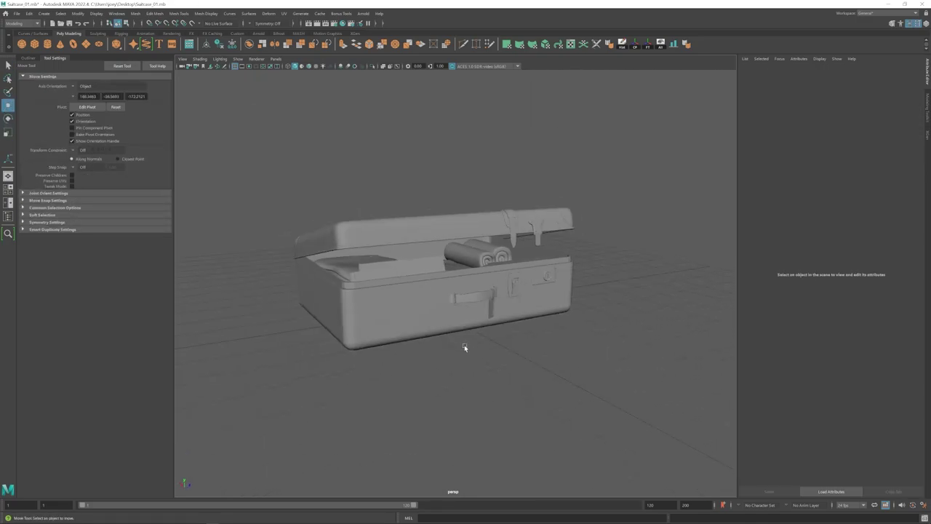
{"action": "scroll", "coordinate": [478, 342], "scroll_direction": "up", "scroll_amount": 8}
{"action": "left_click_drag", "start_coordinate": [526, 333], "coordinate": [473, 327], "text": "alt"}
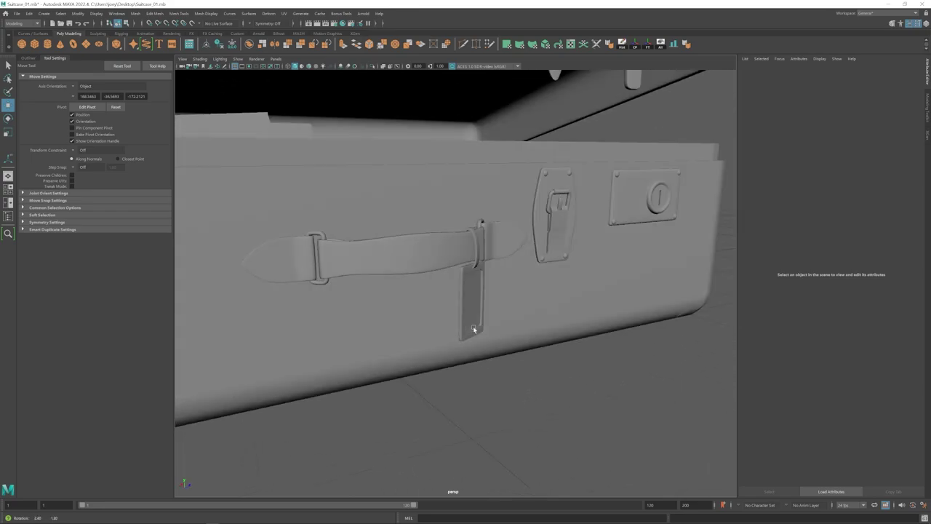
{"action": "scroll", "coordinate": [473, 326], "scroll_direction": "down", "scroll_amount": 8}
{"action": "scroll", "coordinate": [337, 299], "scroll_direction": "down", "scroll_amount": 4}
{"action": "left_click_drag", "start_coordinate": [393, 306], "coordinate": [369, 314], "text": "alt"}
{"action": "scroll", "coordinate": [471, 322], "scroll_direction": "up", "scroll_amount": 8}
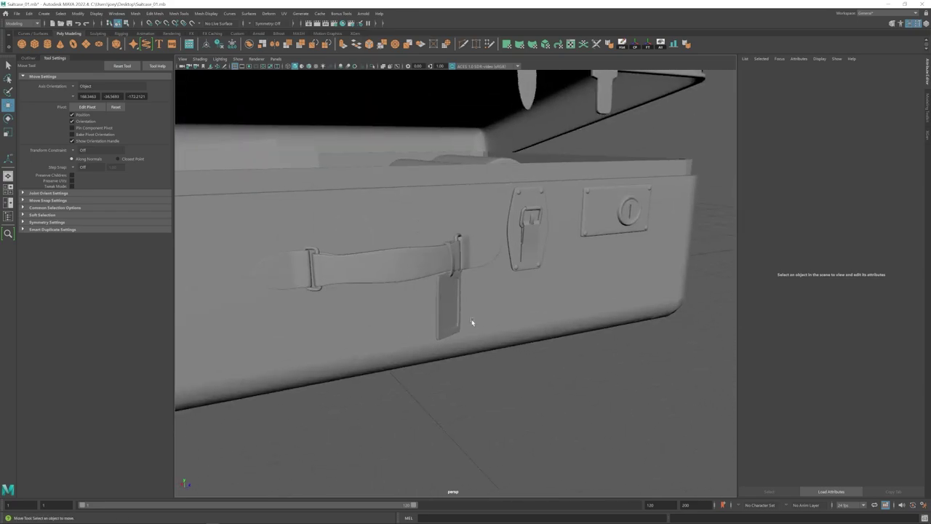
- Group the handle tag and nudge its position against the strap keeper band
{"action": "left_click", "coordinate": [448, 308]}
{"action": "key", "text": "ctrl+g"}
{"action": "left_click_drag", "start_coordinate": [448, 264], "coordinate": [449, 266]}
{"action": "left_click_drag", "start_coordinate": [449, 271], "coordinate": [429, 305], "text": "alt"}
{"action": "scroll", "coordinate": [418, 320], "scroll_direction": "down", "scroll_amount": 8}
{"action": "left_click", "coordinate": [400, 337]}
{"action": "scroll", "coordinate": [450, 346], "scroll_direction": "up", "scroll_amount": 3}
{"action": "left_click_drag", "start_coordinate": [400, 337], "coordinate": [466, 347], "text": "alt"}
- Create a polygon plane with 2 by 2 subdivisions, move it in front of the suitcase and stretch it into a rectangle
{"action": "left_click", "coordinate": [86, 44]}
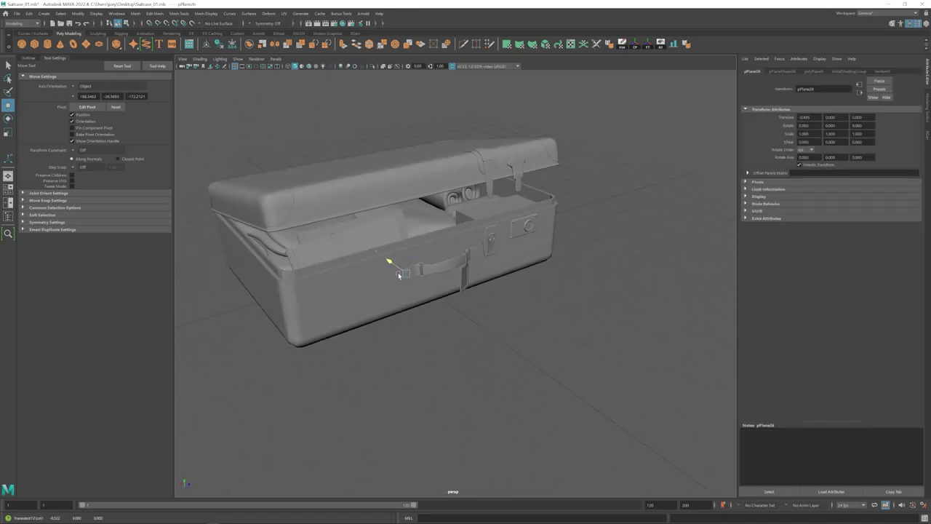
{"action": "left_click_drag", "start_coordinate": [396, 269], "coordinate": [473, 324]}
{"action": "scroll", "coordinate": [473, 325], "scroll_direction": "up", "scroll_amount": 3}
{"action": "left_click", "coordinate": [813, 72]}
{"action": "left_click_drag", "start_coordinate": [522, 240], "coordinate": [517, 291], "text": "alt"}
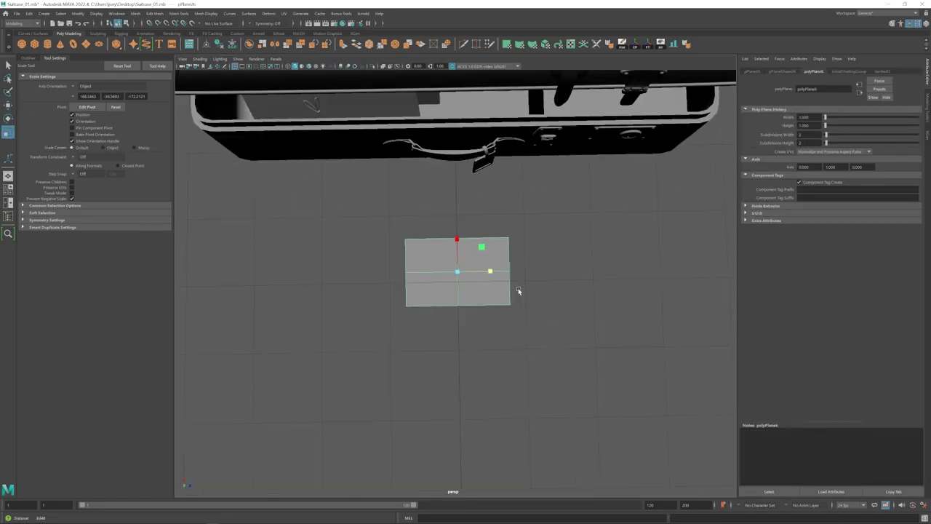
{"action": "scroll", "coordinate": [502, 283], "scroll_direction": "up", "scroll_amount": 4}
{"action": "left_click_drag", "start_coordinate": [459, 249], "coordinate": [459, 245]}
{"action": "scroll", "coordinate": [462, 284], "scroll_direction": "down", "scroll_amount": 3}
{"action": "left_click_drag", "start_coordinate": [466, 331], "coordinate": [474, 263], "text": "alt"}
{"action": "scroll", "coordinate": [474, 263], "scroll_direction": "up", "scroll_amount": 3}
- Insert edge loops in the plane, raise them into two waves and bevel them with fraction 0.5 and 2 segments
{"action": "left_click", "coordinate": [179, 14]}
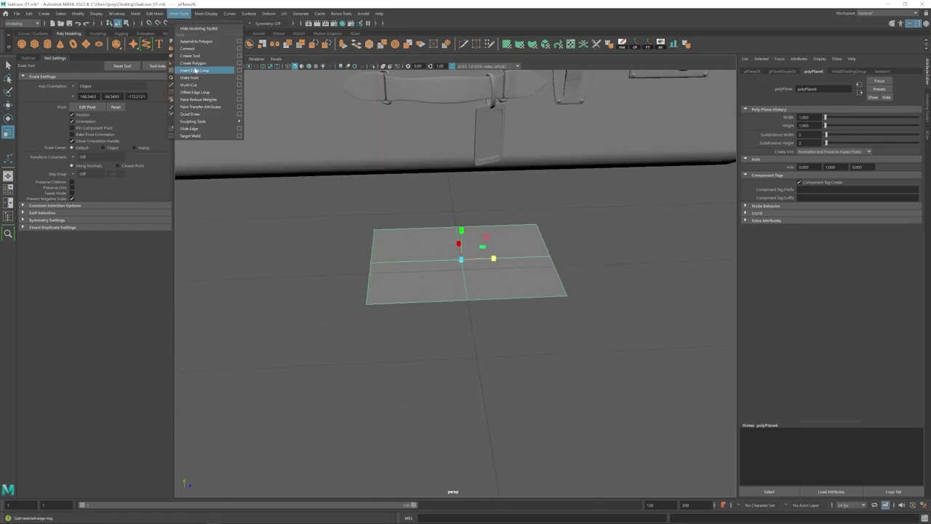
{"action": "left_click", "coordinate": [196, 70]}
{"action": "left_click", "coordinate": [418, 260]}
{"action": "left_click_drag", "start_coordinate": [464, 231], "coordinate": [464, 221]}
{"action": "left_click_drag", "start_coordinate": [469, 265], "coordinate": [462, 273], "text": "alt"}
{"action": "left_click", "coordinate": [155, 14]}
{"action": "left_click", "coordinate": [161, 36]}
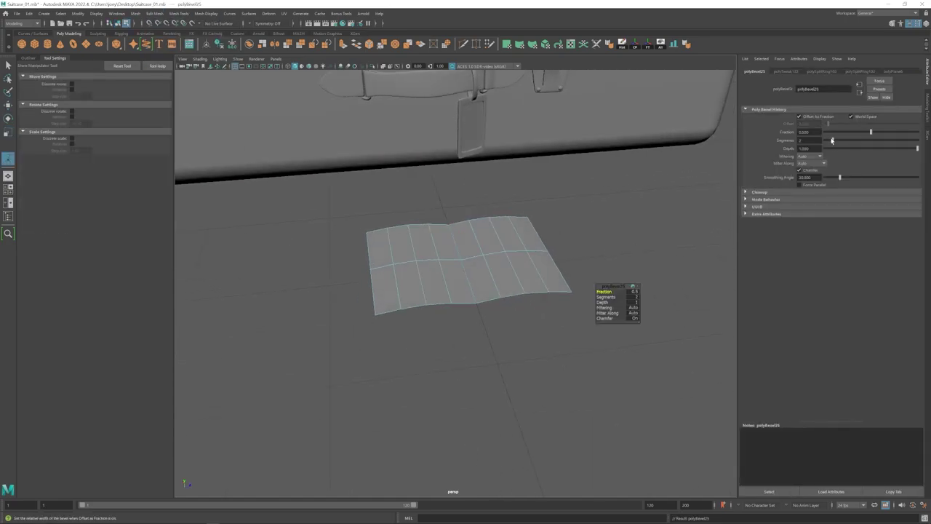
- Scale the wavy sheet's components to refine its shape and duplicate the sheet upward into a thin stack
{"action": "key", "text": "w"}
{"action": "right_click_drag", "start_coordinate": [477, 274], "coordinate": [497, 255]}
{"action": "key", "text": "r"}
{"action": "left_click_drag", "start_coordinate": [480, 270], "coordinate": [611, 272], "text": "alt"}
{"action": "left_click_drag", "start_coordinate": [445, 257], "coordinate": [439, 257]}
{"action": "left_click_drag", "start_coordinate": [544, 268], "coordinate": [469, 272], "text": "alt"}
{"action": "key", "text": "w"}
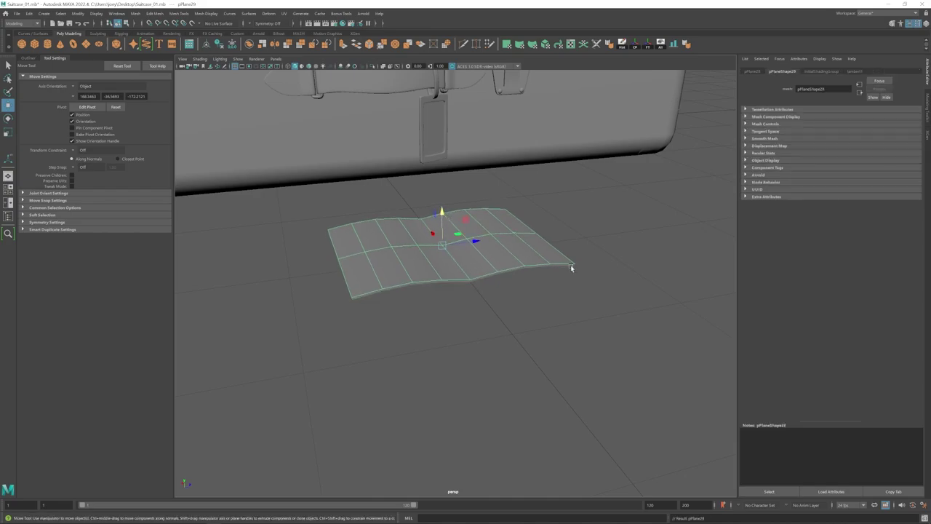
- Scale the stacked sheets' vertices vertically to pinch the layers together along the middle fold
{"action": "left_click", "coordinate": [613, 238]}
{"action": "left_click_drag", "start_coordinate": [613, 239], "coordinate": [447, 261], "text": "alt"}
{"action": "key", "text": "r"}
{"action": "left_click", "coordinate": [447, 233]}
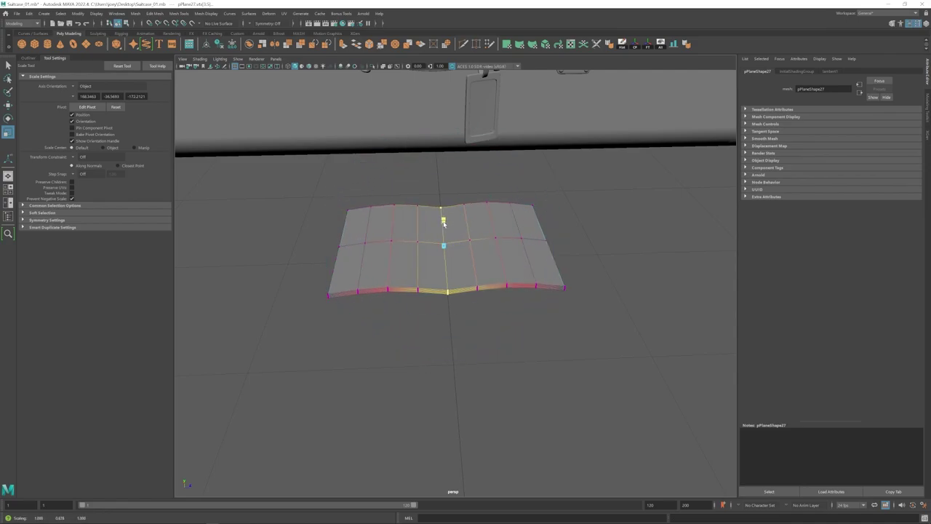
{"action": "key", "text": "w"}
{"action": "left_click", "coordinate": [443, 338]}
- Select all faces of the stacked sheets, extrude them and go back to object selection
{"action": "left_click_drag", "start_coordinate": [444, 291], "coordinate": [496, 305], "text": "alt"}
{"action": "scroll", "coordinate": [554, 302], "scroll_direction": "up", "scroll_amount": 5}
{"action": "left_click_drag", "start_coordinate": [582, 298], "coordinate": [546, 298], "text": "alt"}
{"action": "left_click", "coordinate": [558, 283]}
{"action": "key", "text": "F11"}
{"action": "left_click_drag", "start_coordinate": [630, 183], "coordinate": [244, 323]}
{"action": "scroll", "coordinate": [411, 359], "scroll_direction": "up", "scroll_amount": 3}
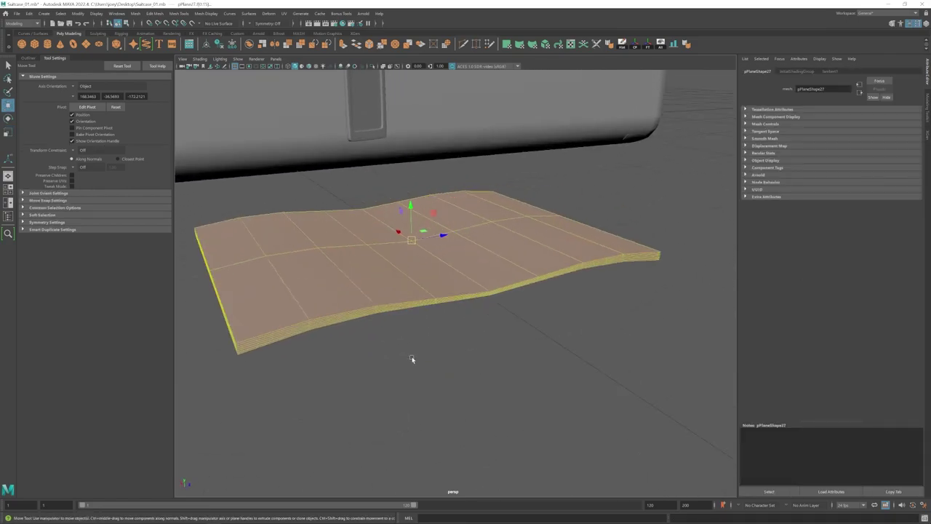
{"action": "key", "text": "ctrl+e"}
{"action": "key", "text": "q"}
{"action": "key", "text": "F8"}
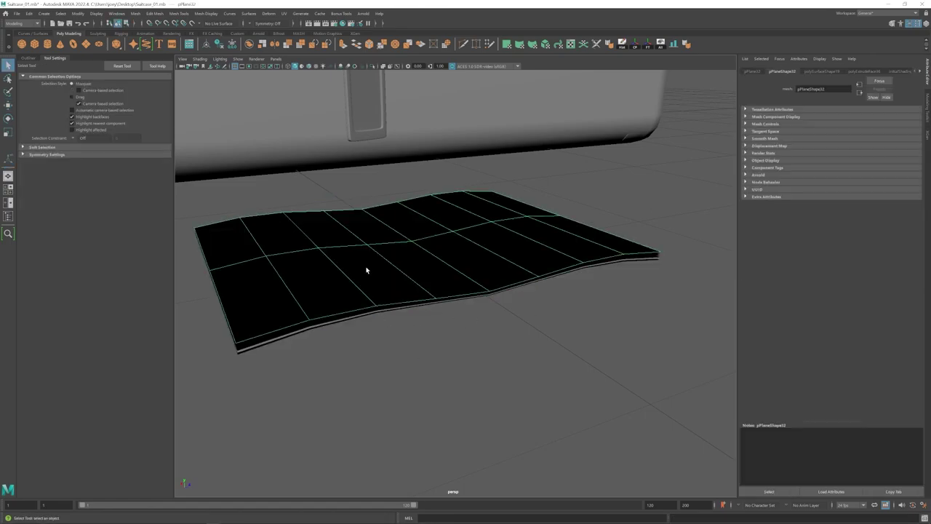
- Adjust the thickness of the stacked sheets' face extrusion so each page becomes a very thin solid
{"action": "left_click", "coordinate": [863, 71]}
{"action": "left_click", "coordinate": [800, 183]}
{"action": "type", "text": "-"}
{"action": "key", "text": "Return"}
{"action": "left_click", "coordinate": [342, 356]}
{"action": "left_click_drag", "start_coordinate": [267, 346], "coordinate": [305, 277], "text": "alt"}
{"action": "scroll", "coordinate": [305, 277], "scroll_direction": "up", "scroll_amount": 3}
{"action": "left_click", "coordinate": [305, 277]}
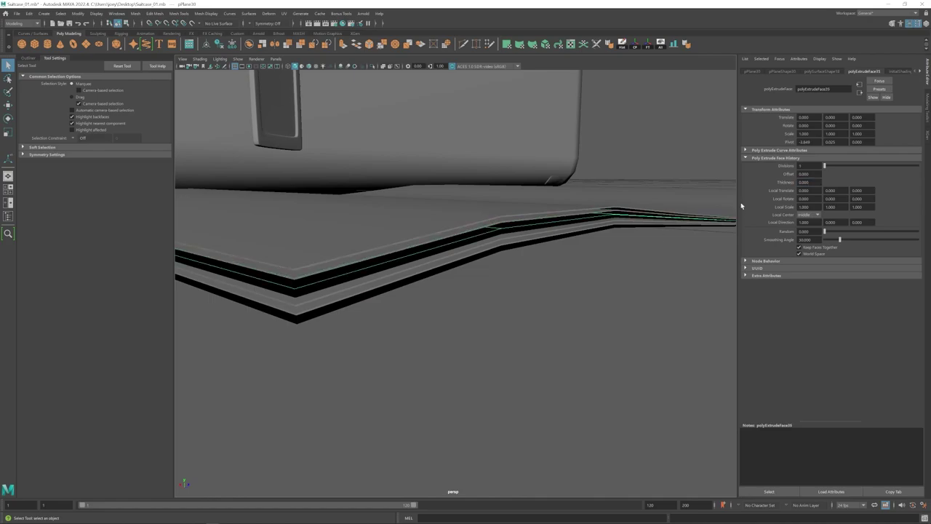
{"action": "left_click", "coordinate": [654, 270]}
- Bevel the edge loop along the middle fold of the thickened sheet
{"action": "scroll", "coordinate": [420, 333], "scroll_direction": "down", "scroll_amount": 8}
{"action": "left_click_drag", "start_coordinate": [420, 332], "coordinate": [414, 318], "text": "alt"}
{"action": "scroll", "coordinate": [413, 318], "scroll_direction": "up", "scroll_amount": 8}
{"action": "left_click", "coordinate": [393, 295]}
{"action": "double_click", "coordinate": [421, 293]}
{"action": "key", "text": "w"}
{"action": "left_click", "coordinate": [136, 14]}
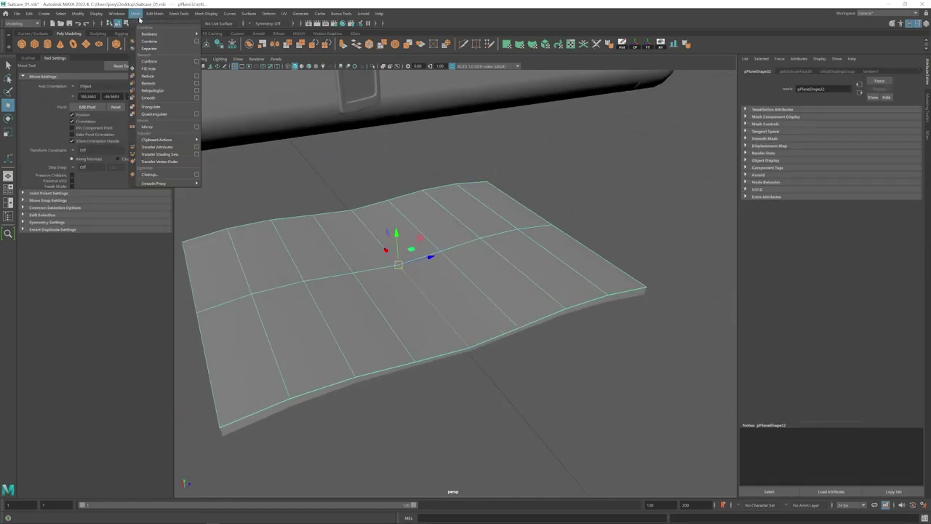
{"action": "mouse_move", "coordinate": [154, 14]}
{"action": "left_click", "coordinate": [166, 41]}
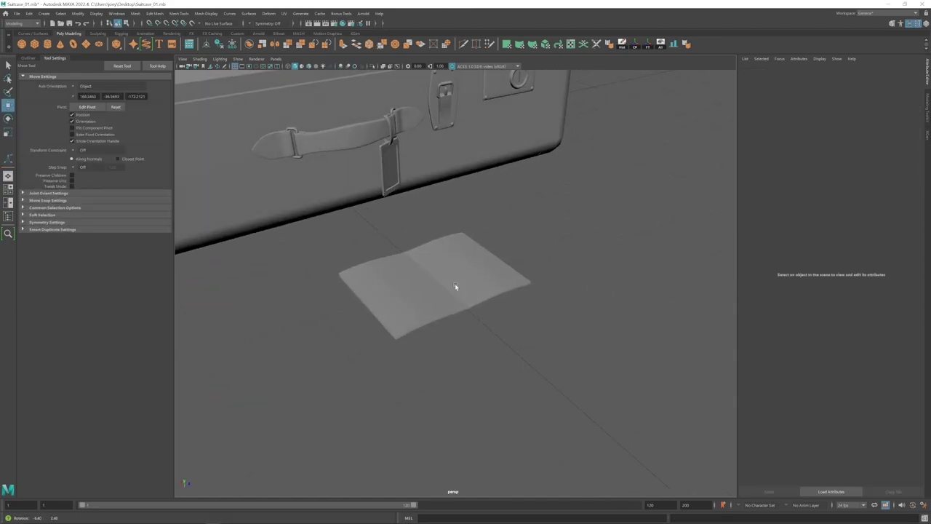
{"action": "left_click", "coordinate": [424, 276]}
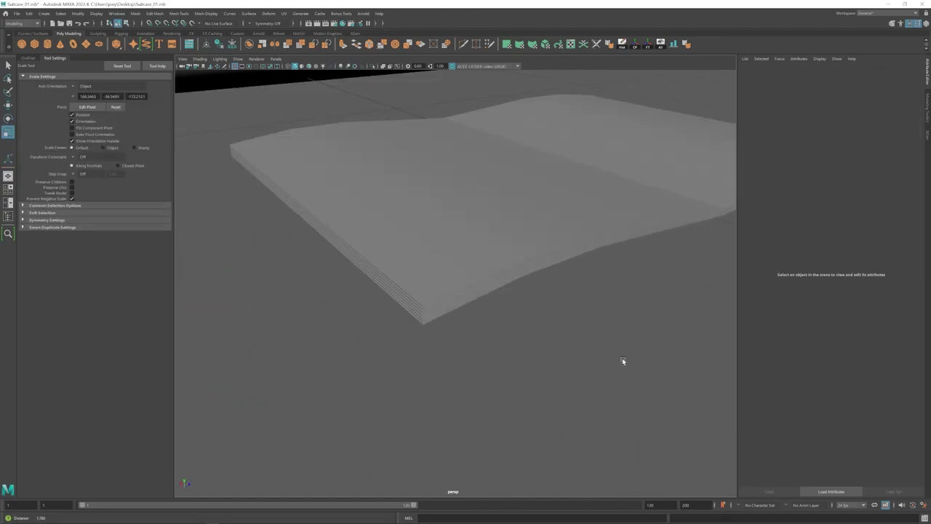
- Bevel the sheet's corner edges with 3 segments to round the page corners
{"action": "left_click_drag", "start_coordinate": [622, 361], "coordinate": [618, 374], "text": "alt"}
{"action": "left_click", "coordinate": [354, 281]}
{"action": "key", "text": "w"}
{"action": "scroll", "coordinate": [391, 237], "scroll_direction": "up", "scroll_amount": 5}
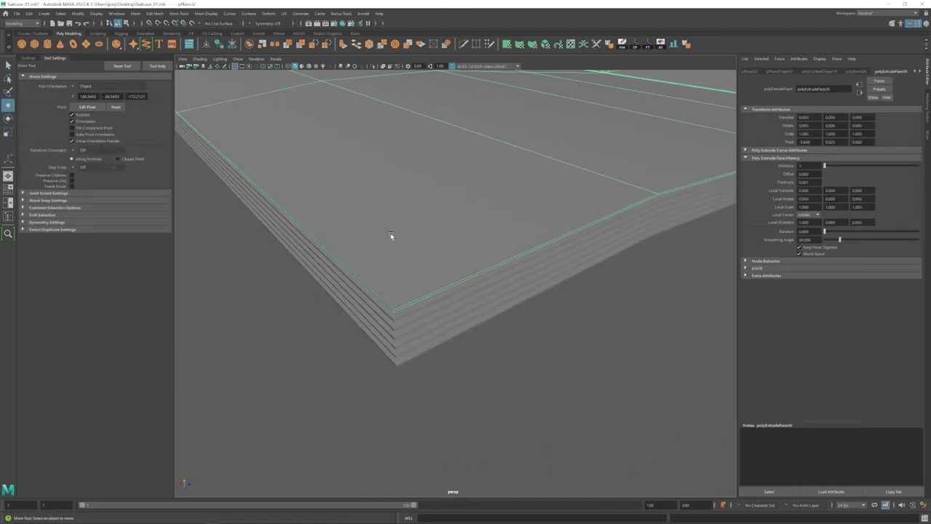
{"action": "double_click", "coordinate": [396, 306]}
{"action": "left_click_drag", "start_coordinate": [397, 306], "coordinate": [399, 308], "text": "alt"}
{"action": "scroll", "coordinate": [455, 295], "scroll_direction": "up", "scroll_amount": 5}
{"action": "left_click_drag", "start_coordinate": [454, 293], "coordinate": [391, 269], "text": "alt"}
{"action": "middle_click_drag", "start_coordinate": [391, 269], "coordinate": [391, 272], "text": "alt"}
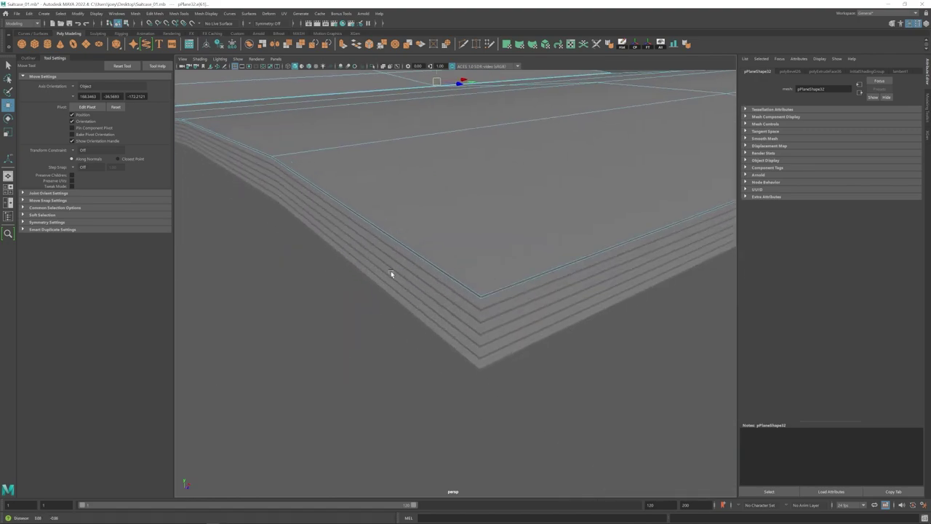
{"action": "left_click", "coordinate": [152, 16]}
{"action": "left_click", "coordinate": [159, 39]}
{"action": "left_click_drag", "start_coordinate": [832, 132], "coordinate": [832, 132]}
{"action": "left_click_drag", "start_coordinate": [833, 140], "coordinate": [841, 141]}
- Refine the bevel fraction on the sheet's rounded corners and return to the whole object
{"action": "scroll", "coordinate": [332, 315], "scroll_direction": "down", "scroll_amount": 10}
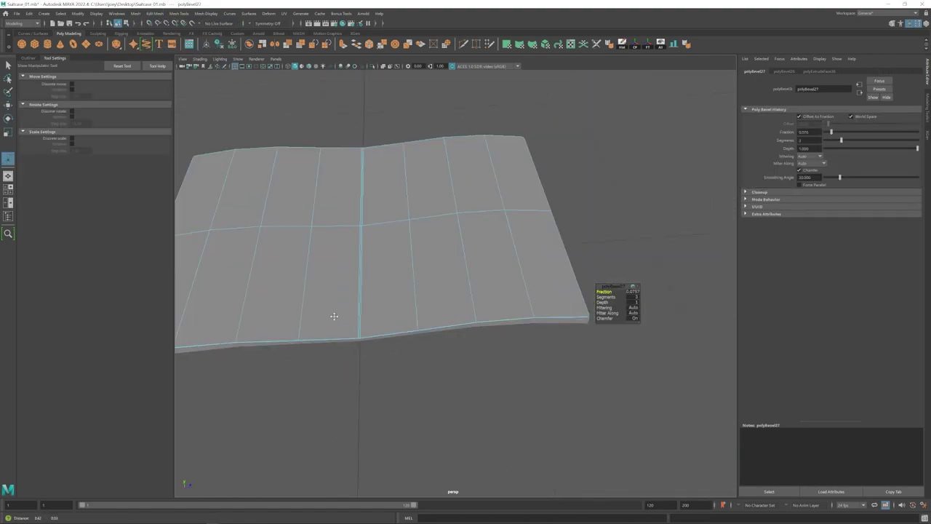
{"action": "left_click_drag", "start_coordinate": [332, 316], "coordinate": [302, 314], "text": "alt"}
{"action": "left_click_drag", "start_coordinate": [831, 132], "coordinate": [833, 134]}
{"action": "left_click_drag", "start_coordinate": [474, 254], "coordinate": [347, 333], "text": "alt"}
{"action": "key", "text": "ctrl+z"}
{"action": "key", "text": "ctrl+z"}
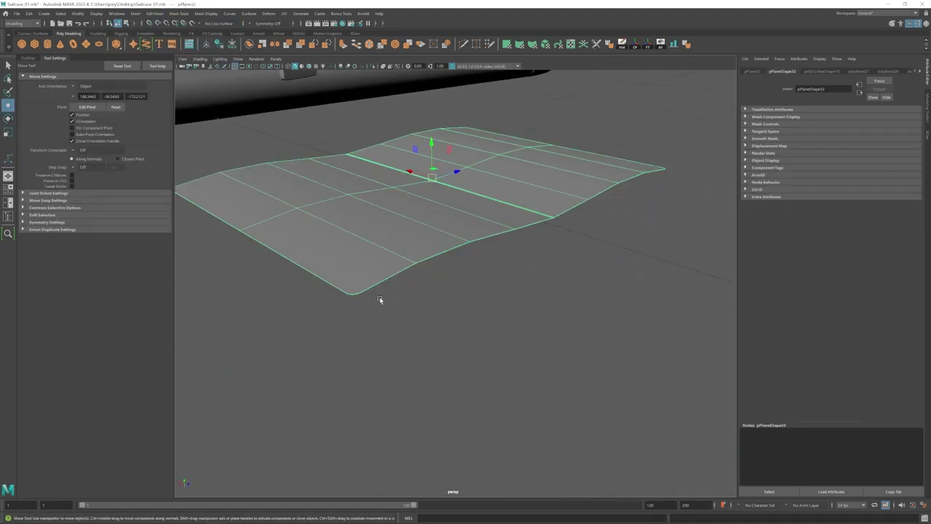
- Stack copies of the rounded sheet and select their vertices along the middle fold for scaling the layers together
{"action": "left_click_drag", "start_coordinate": [381, 299], "coordinate": [333, 279], "text": "alt"}
{"action": "left_click", "coordinate": [513, 282]}
{"action": "left_click_drag", "start_coordinate": [514, 283], "coordinate": [415, 349], "text": "alt"}
{"action": "left_click_drag", "start_coordinate": [444, 356], "coordinate": [385, 280]}
{"action": "left_click_drag", "start_coordinate": [422, 337], "coordinate": [360, 263], "text": "alt"}
{"action": "scroll", "coordinate": [380, 260], "scroll_direction": "up", "scroll_amount": 4}
{"action": "right_click_drag", "start_coordinate": [442, 288], "coordinate": [407, 289]}
{"action": "left_click_drag", "start_coordinate": [371, 331], "coordinate": [444, 211], "text": "alt"}
{"action": "key", "text": "r"}
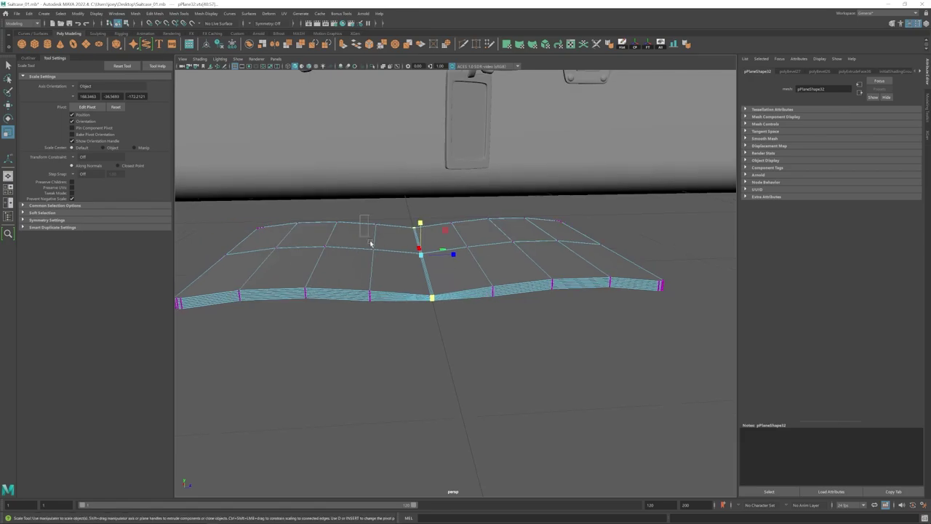
- Scale matching vertex columns on both sides of the fold vertically to shape the thickness of the page stack
{"action": "left_click_drag", "start_coordinate": [436, 320], "coordinate": [392, 320], "text": "alt"}
{"action": "left_click_drag", "start_coordinate": [513, 313], "coordinate": [549, 211]}
{"action": "left_click_drag", "start_coordinate": [389, 310], "coordinate": [465, 313], "text": "alt"}
{"action": "left_click_drag", "start_coordinate": [460, 313], "coordinate": [424, 211], "text": "shift"}
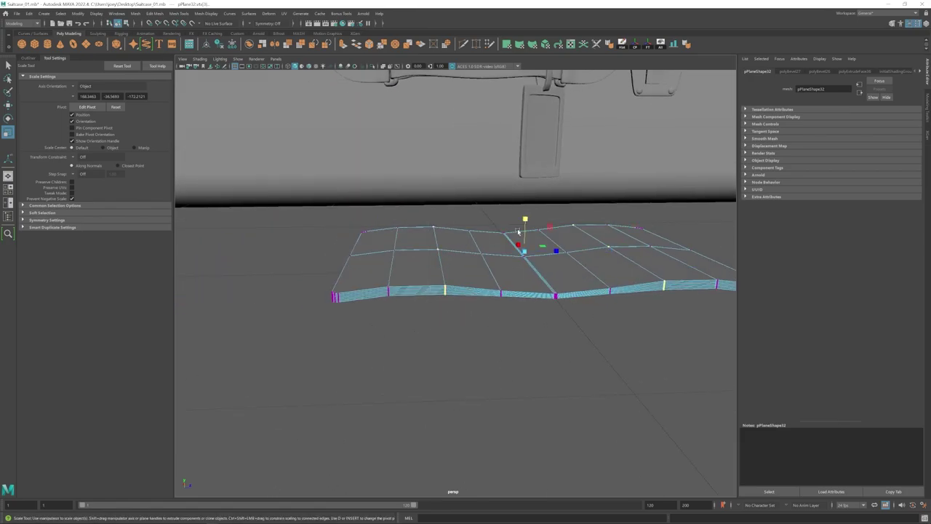
{"action": "left_click_drag", "start_coordinate": [377, 314], "coordinate": [321, 318]}
{"action": "middle_click_drag", "start_coordinate": [582, 313], "coordinate": [320, 324], "text": "alt"}
{"action": "left_click_drag", "start_coordinate": [356, 325], "coordinate": [440, 222], "text": "shift"}
- Move the grouped book pages up from the floor into the open suitcase
{"action": "left_click", "coordinate": [519, 321]}
{"action": "scroll", "coordinate": [519, 321], "scroll_direction": "down", "scroll_amount": 5}
{"action": "left_click_drag", "start_coordinate": [519, 322], "coordinate": [434, 230], "text": "alt"}
{"action": "scroll", "coordinate": [391, 276], "scroll_direction": "up", "scroll_amount": 5}
{"action": "scroll", "coordinate": [434, 229], "scroll_direction": "up", "scroll_amount": 5}
{"action": "left_click", "coordinate": [373, 176]}
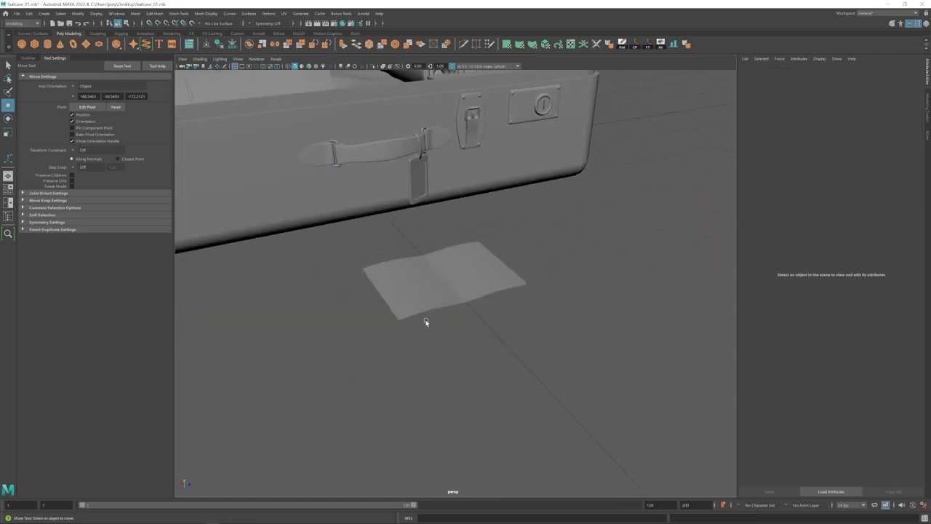
{"action": "left_click", "coordinate": [421, 287]}
{"action": "left_click_drag", "start_coordinate": [422, 287], "coordinate": [432, 192], "text": "alt"}
{"action": "left_click", "coordinate": [469, 238]}
{"action": "left_click_drag", "start_coordinate": [470, 238], "coordinate": [488, 246], "text": "alt"}
{"action": "left_click_drag", "start_coordinate": [399, 200], "coordinate": [399, 194]}
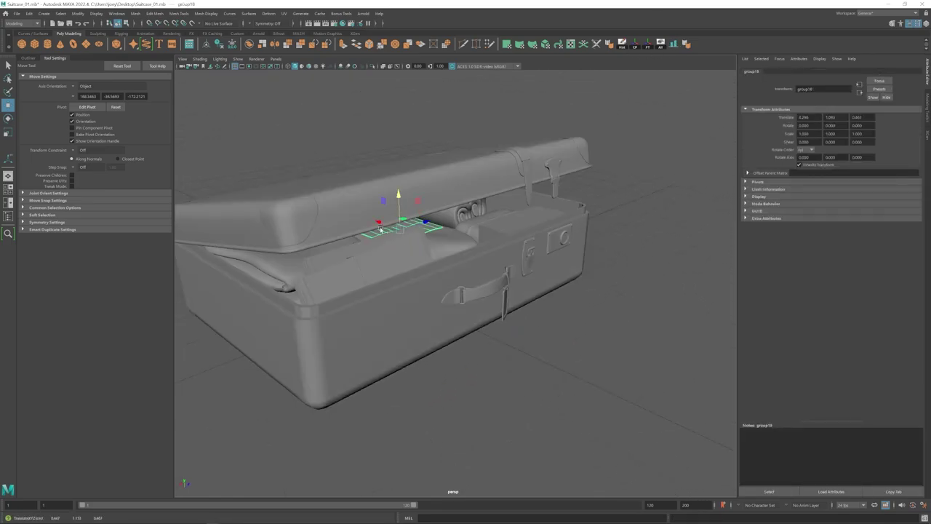
- Rotate the book pages and reposition them so they rest on the packed clothes inside the suitcase
{"action": "key", "text": "e"}
{"action": "left_click_drag", "start_coordinate": [436, 226], "coordinate": [460, 248], "text": "alt"}
{"action": "key", "text": "w"}
{"action": "left_click_drag", "start_coordinate": [460, 255], "coordinate": [444, 237], "text": "alt"}
{"action": "scroll", "coordinate": [454, 281], "scroll_direction": "up", "scroll_amount": 5}
{"action": "left_click_drag", "start_coordinate": [453, 282], "coordinate": [449, 273], "text": "alt"}
{"action": "left_click_drag", "start_coordinate": [418, 230], "coordinate": [418, 224]}
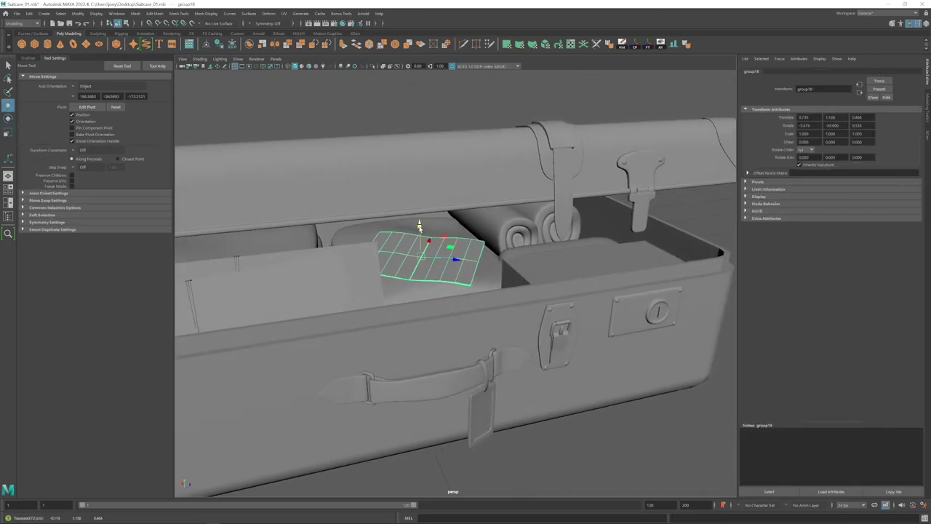
{"action": "left_click_drag", "start_coordinate": [451, 251], "coordinate": [422, 232], "text": "alt"}
{"action": "left_click_drag", "start_coordinate": [494, 219], "coordinate": [538, 255]}
{"action": "scroll", "coordinate": [504, 251], "scroll_direction": "down", "scroll_amount": 4}
{"action": "scroll", "coordinate": [514, 395], "scroll_direction": "down", "scroll_amount": 5}
{"action": "left_click", "coordinate": [514, 395]}
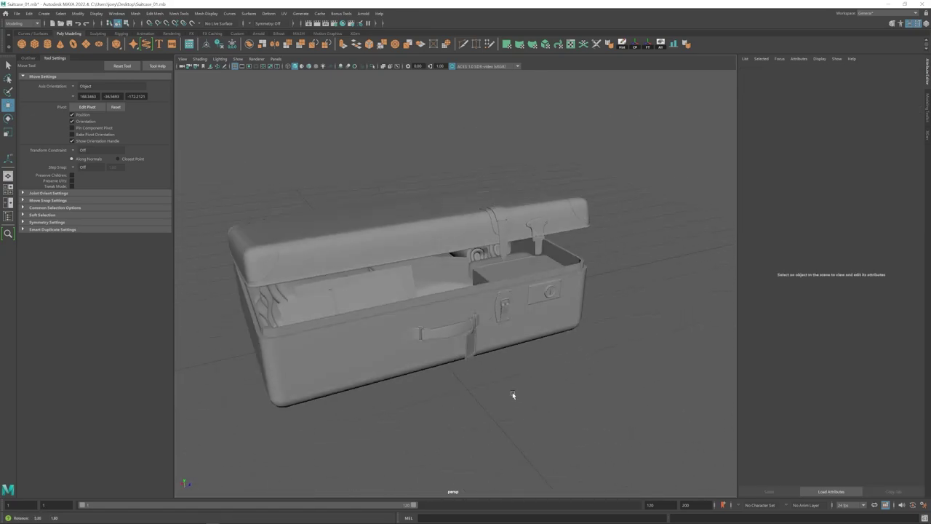
- Examine the open suitcase and its packed contents from the front, sides and back
{"action": "left_click_drag", "start_coordinate": [513, 395], "coordinate": [469, 349], "text": "alt"}
{"action": "scroll", "coordinate": [470, 349], "scroll_direction": "up", "scroll_amount": 3}
{"action": "key", "text": "ctrl+z"}
{"action": "left_click", "coordinate": [624, 444]}
{"action": "scroll", "coordinate": [624, 445], "scroll_direction": "down", "scroll_amount": 5}
{"action": "left_click_drag", "start_coordinate": [502, 386], "coordinate": [457, 375], "text": "alt"}
{"action": "scroll", "coordinate": [312, 266], "scroll_direction": "up", "scroll_amount": 6}
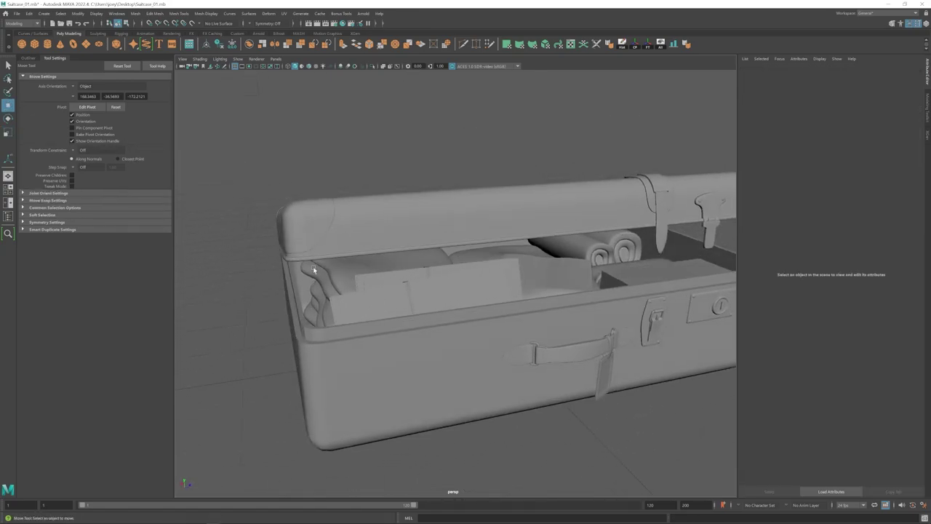
{"action": "left_click", "coordinate": [320, 281]}
{"action": "scroll", "coordinate": [412, 354], "scroll_direction": "down", "scroll_amount": 6}
{"action": "left_click", "coordinate": [412, 354]}
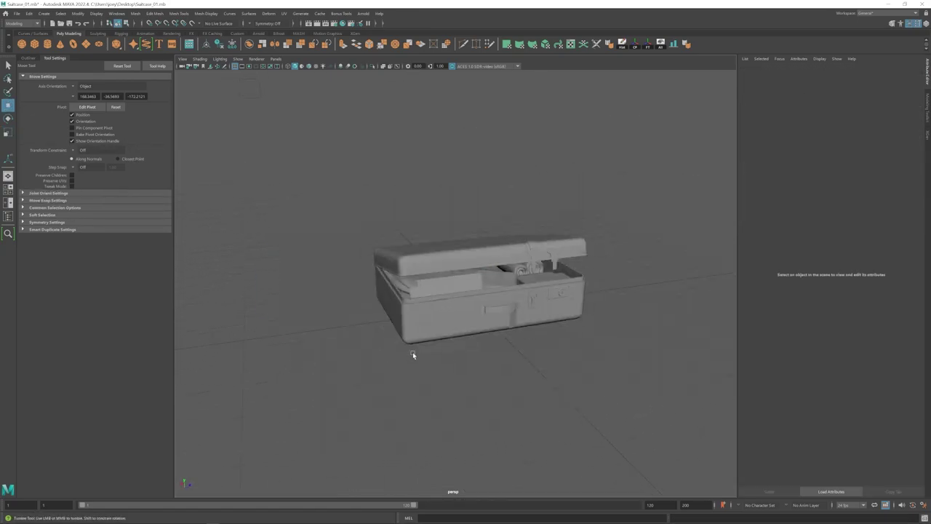
{"action": "left_click_drag", "start_coordinate": [518, 358], "coordinate": [523, 380], "text": "alt"}
{"action": "left_click_drag", "start_coordinate": [450, 308], "coordinate": [499, 315], "text": "alt"}
{"action": "right_click_drag", "start_coordinate": [498, 315], "coordinate": [499, 345]}
{"action": "left_click", "coordinate": [502, 269]}
{"action": "left_click", "coordinate": [564, 273]}
{"action": "left_click_drag", "start_coordinate": [555, 272], "coordinate": [502, 320], "text": "alt"}
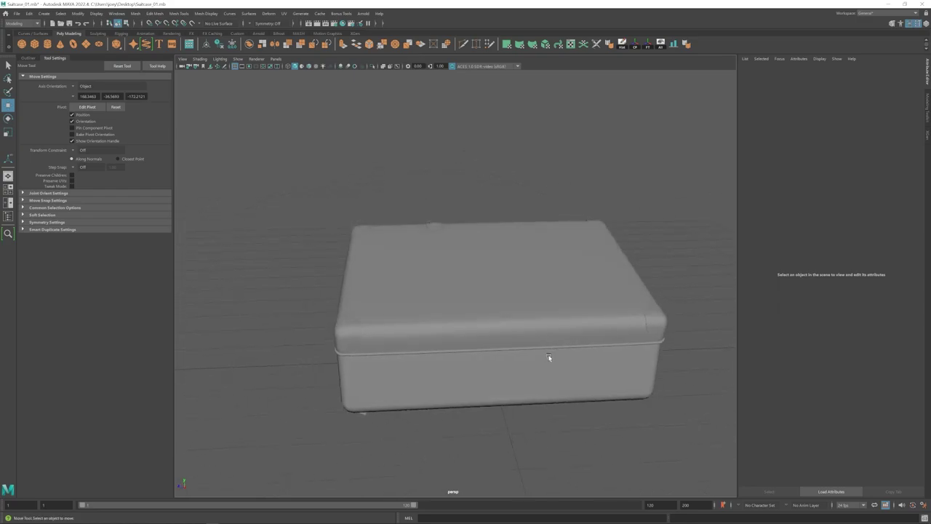
{"action": "left_click_drag", "start_coordinate": [549, 357], "coordinate": [368, 274], "text": "alt"}
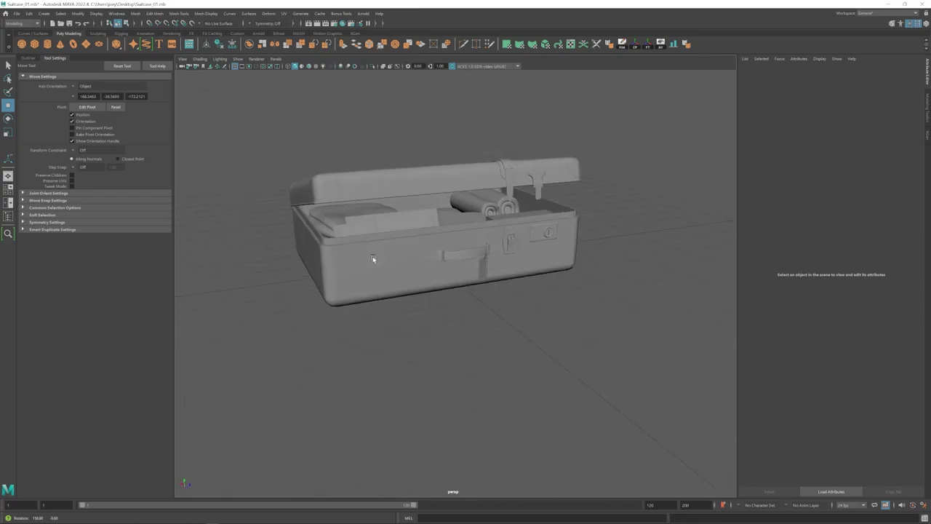
- Show wireframe on the shaded model and shift the mirrored lock and clasp sideways along the suitcase front
{"action": "left_click", "coordinate": [534, 173]}
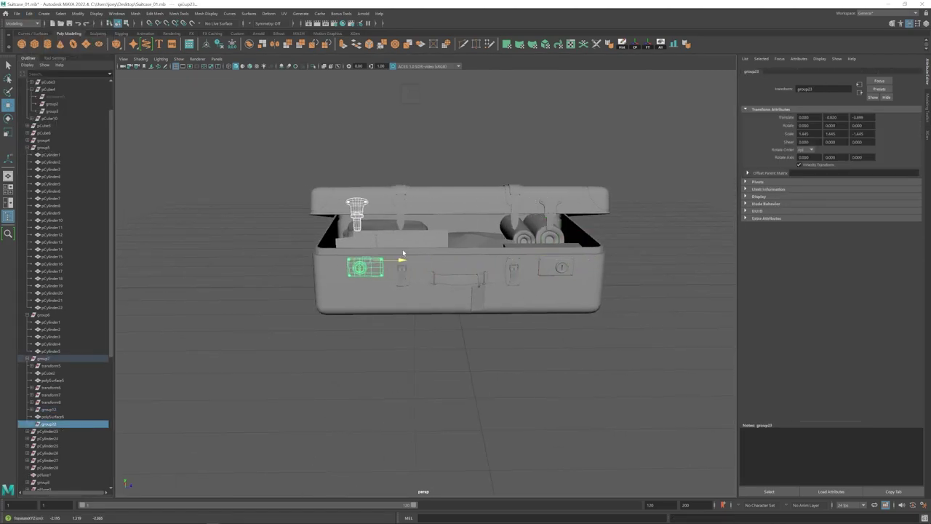
{"action": "left_click", "coordinate": [250, 66]}
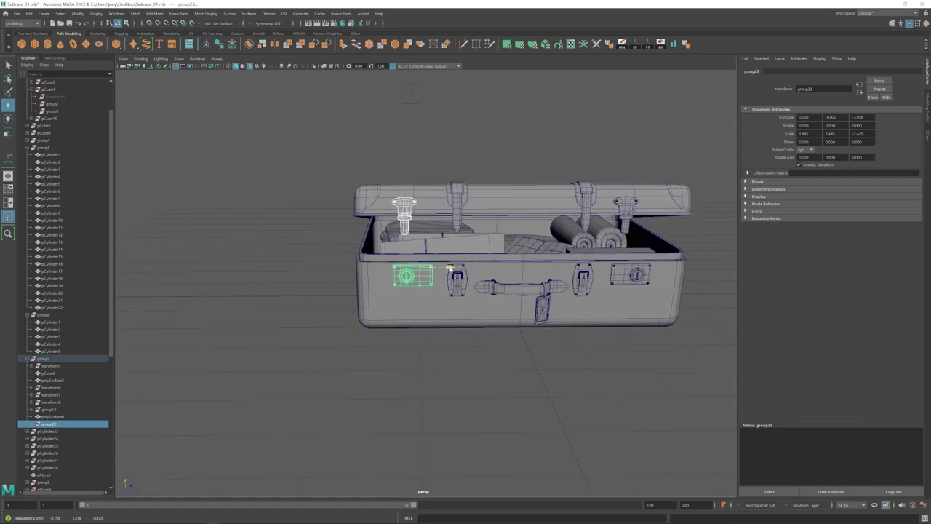
{"action": "left_click_drag", "start_coordinate": [449, 268], "coordinate": [448, 268]}
{"action": "mouse_move", "coordinate": [448, 268]}
{"action": "middle_mouse_down", "text": "alt"}
{"action": "mouse_move", "coordinate": [366, 267]}
{"action": "mouse_move", "coordinate": [448, 271]}
{"action": "middle_mouse_up", "text": "alt"}
{"action": "right_click_drag", "start_coordinate": [448, 271], "coordinate": [461, 293], "text": "alt"}
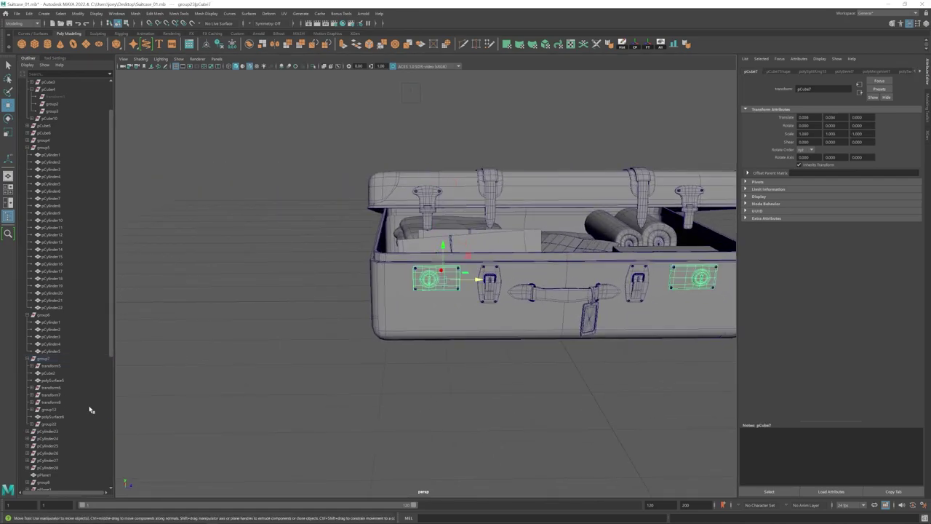
{"action": "mouse_move", "coordinate": [561, 311]}
{"action": "middle_mouse_down", "text": "alt"}
{"action": "mouse_move", "coordinate": [298, 305]}
{"action": "mouse_move", "coordinate": [557, 304]}
{"action": "middle_mouse_up", "text": "alt"}
- Fine-tune the sideways placement of the mirrored lock and clasp to match the opposite side of the suitcase
{"action": "left_click_drag", "start_coordinate": [452, 261], "coordinate": [461, 261]}
{"action": "middle_click_drag", "start_coordinate": [669, 317], "coordinate": [687, 312], "text": "alt"}
{"action": "right_click_drag", "start_coordinate": [469, 284], "coordinate": [492, 293], "text": "alt"}
{"action": "middle_click_drag", "start_coordinate": [492, 293], "coordinate": [457, 298], "text": "alt"}
{"action": "left_click_drag", "start_coordinate": [456, 261], "coordinate": [438, 263]}
{"action": "right_click_drag", "start_coordinate": [438, 262], "coordinate": [416, 269], "text": "alt"}
{"action": "mouse_move", "coordinate": [551, 302]}
{"action": "middle_mouse_down", "text": "alt"}
{"action": "mouse_move", "coordinate": [397, 302]}
{"action": "mouse_move", "coordinate": [535, 303]}
{"action": "middle_mouse_up", "text": "alt"}
{"action": "right_click_drag", "start_coordinate": [390, 302], "coordinate": [418, 299], "text": "alt"}
{"action": "middle_click_drag", "start_coordinate": [502, 237], "coordinate": [405, 235], "text": "alt"}
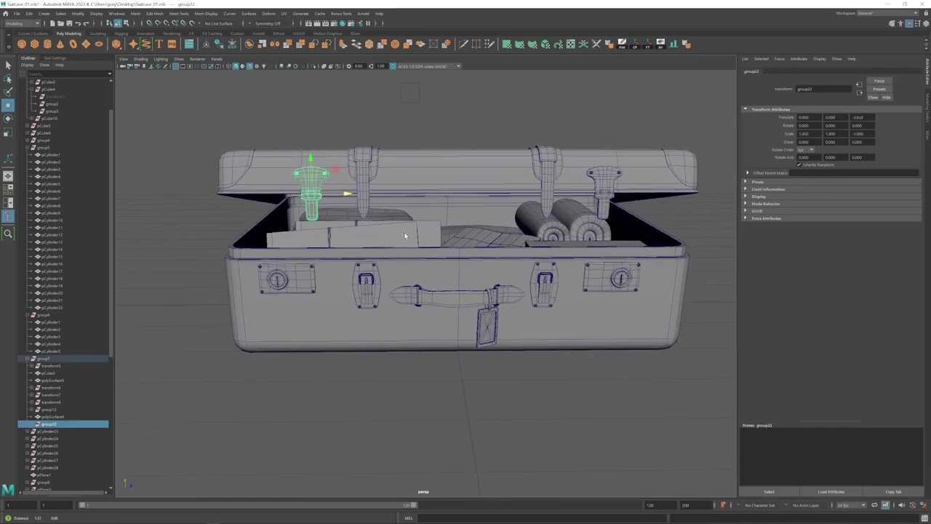
- Examine the suitcase's front hardware, lid corners and side rivets from several angles
{"action": "right_click_drag", "start_coordinate": [405, 235], "coordinate": [370, 231], "text": "alt"}
{"action": "left_click_drag", "start_coordinate": [369, 231], "coordinate": [346, 224], "text": "alt"}
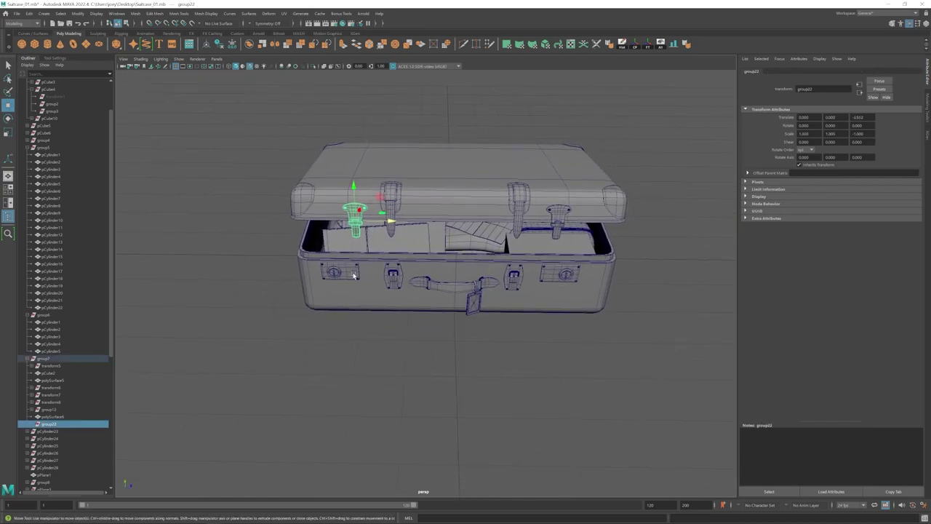
{"action": "left_click_drag", "start_coordinate": [375, 268], "coordinate": [378, 256], "text": "alt"}
{"action": "left_click", "coordinate": [441, 337]}
{"action": "right_click_drag", "start_coordinate": [466, 336], "coordinate": [438, 326], "text": "alt"}
{"action": "left_click_drag", "start_coordinate": [438, 327], "coordinate": [433, 355], "text": "alt"}
{"action": "right_click_drag", "start_coordinate": [432, 355], "coordinate": [505, 361], "text": "alt"}
{"action": "middle_click_drag", "start_coordinate": [505, 361], "coordinate": [445, 349], "text": "alt"}
{"action": "mouse_move", "coordinate": [445, 350]}
{"action": "right_mouse_down", "text": "alt"}
{"action": "mouse_move", "coordinate": [476, 345]}
{"action": "mouse_move", "coordinate": [405, 354]}
{"action": "mouse_move", "coordinate": [456, 344]}
{"action": "right_mouse_up", "text": "alt"}
{"action": "left_click", "coordinate": [475, 345]}
{"action": "key", "text": "Delete"}
{"action": "left_click", "coordinate": [397, 312]}
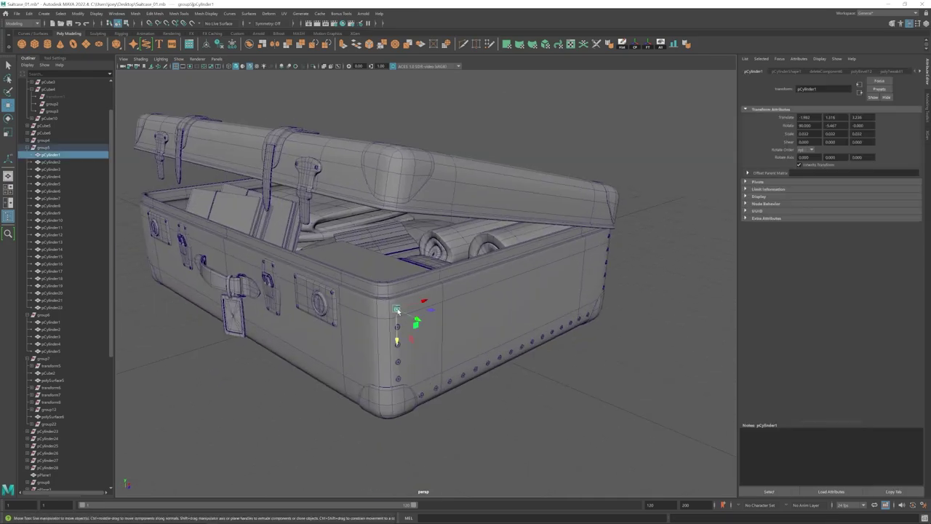
{"action": "right_click_drag", "start_coordinate": [371, 294], "coordinate": [397, 289], "text": "alt"}
{"action": "left_click", "coordinate": [309, 153]}
{"action": "mouse_move", "coordinate": [349, 224]}
{"action": "left_mouse_down", "text": "alt"}
{"action": "mouse_move", "coordinate": [363, 226]}
{"action": "mouse_move", "coordinate": [356, 230]}
{"action": "left_mouse_up", "text": "alt"}
{"action": "left_click", "coordinate": [136, 14]}
{"action": "right_click_drag", "start_coordinate": [167, 364], "coordinate": [117, 385], "text": "alt"}
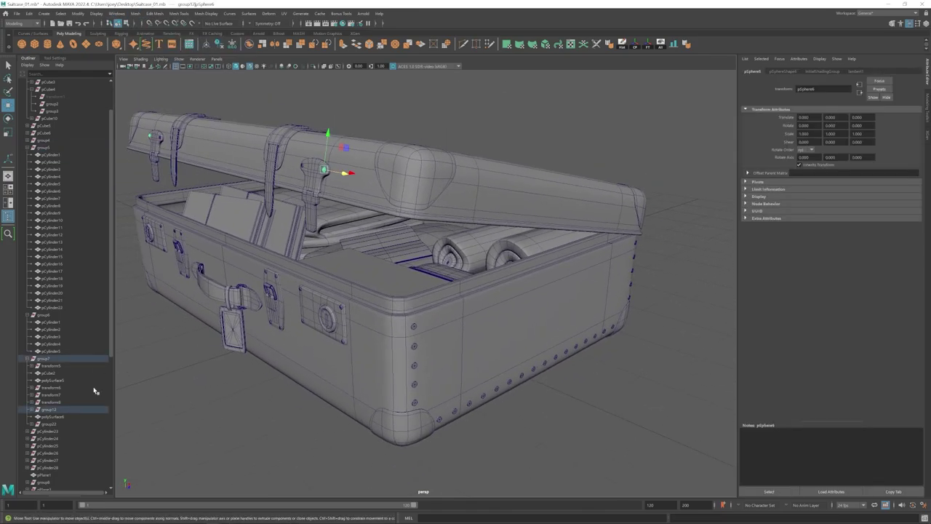
{"action": "left_click", "coordinate": [136, 13]}
{"action": "left_click", "coordinate": [153, 54]}
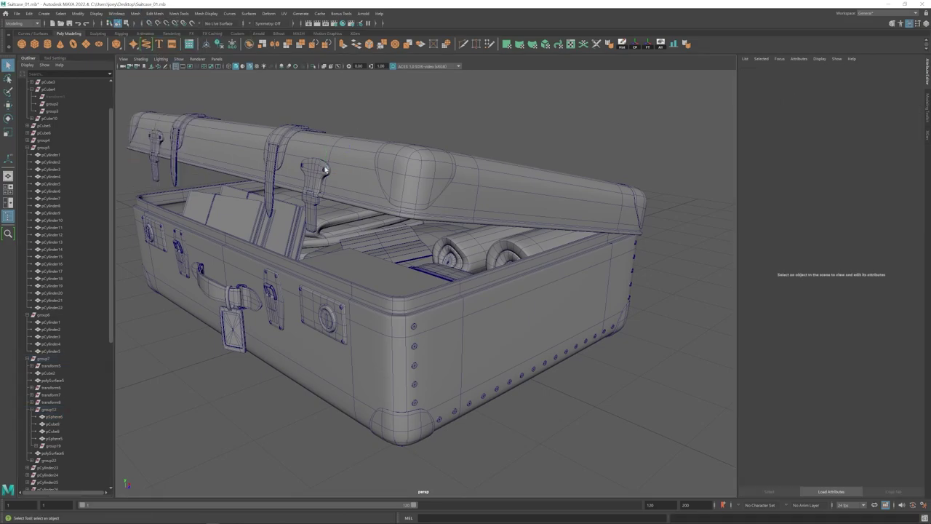
{"action": "key", "text": "ctrl+z"}
{"action": "key", "text": "ctrl+z"}
{"action": "left_click", "coordinate": [332, 166]}
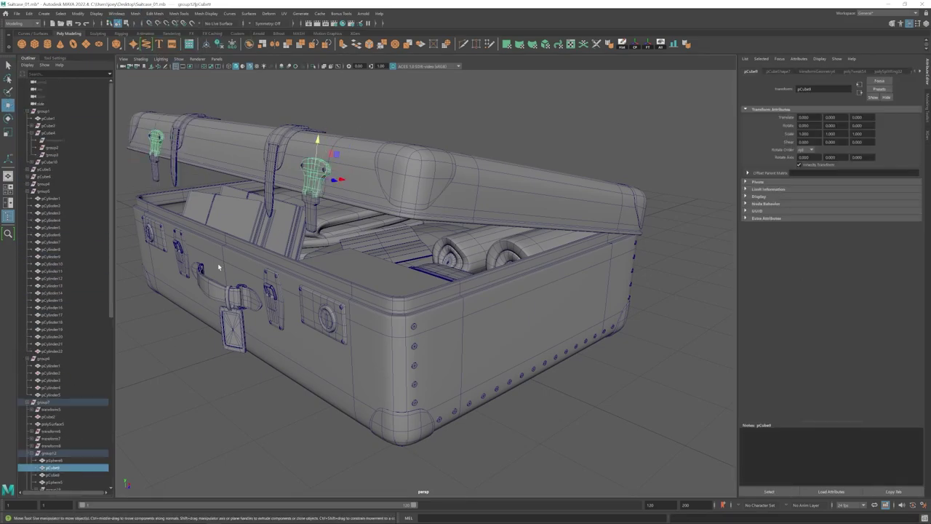
{"action": "scroll", "coordinate": [218, 267], "scroll_direction": "down", "scroll_amount": 3}
{"action": "left_click", "coordinate": [218, 356]}
- Duplicate the round rivet of the front buckle plate and move the copy to the lid's front corner
{"action": "left_click", "coordinate": [314, 278]}
{"action": "scroll", "coordinate": [296, 313], "scroll_direction": "up", "scroll_amount": 5}
{"action": "key", "text": "ctrl+f"}
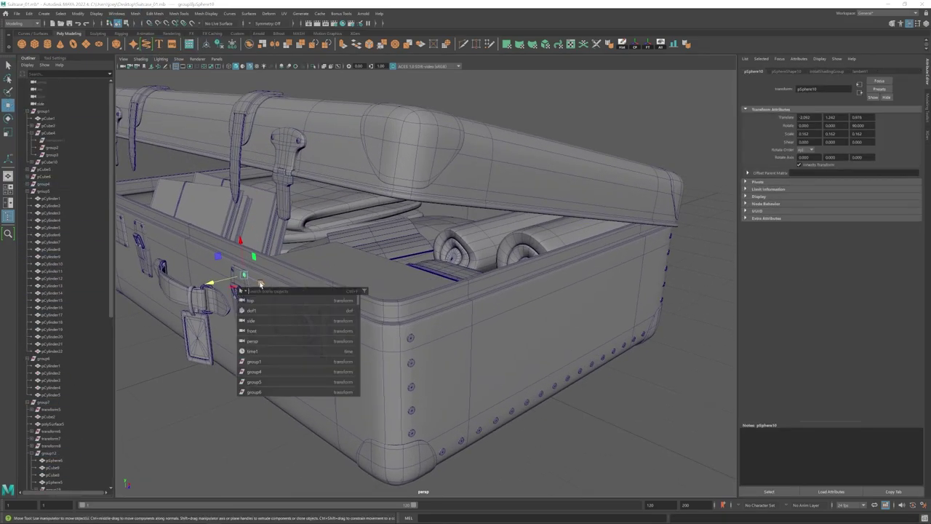
{"action": "key", "text": "Escape"}
{"action": "scroll", "coordinate": [261, 284], "scroll_direction": "down", "scroll_amount": 1}
{"action": "key", "text": "ctrl+d"}
{"action": "left_click_drag", "start_coordinate": [273, 285], "coordinate": [275, 286]}
{"action": "left_click_drag", "start_coordinate": [396, 308], "coordinate": [397, 134]}
- Fit the copied rivet against the lid's corner guard and tilt it to about 75 degrees around Z
{"action": "left_click", "coordinate": [576, 172]}
{"action": "left_click_drag", "start_coordinate": [437, 291], "coordinate": [407, 291], "text": "alt"}
{"action": "key", "text": "ctrl+z"}
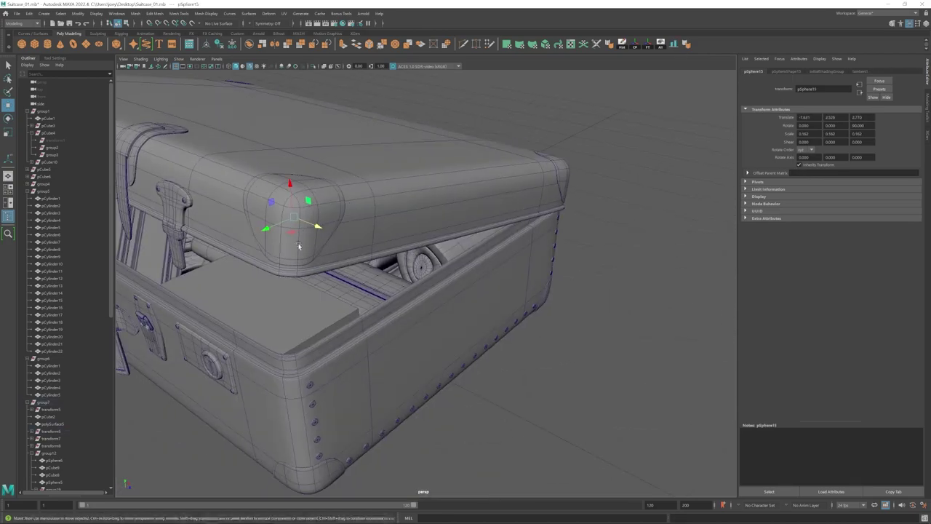
{"action": "left_click_drag", "start_coordinate": [320, 252], "coordinate": [314, 255]}
{"action": "key", "text": "f"}
{"action": "left_click_drag", "start_coordinate": [495, 306], "coordinate": [416, 240], "text": "alt"}
{"action": "key", "text": "e"}
{"action": "scroll", "coordinate": [416, 239], "scroll_direction": "down", "scroll_amount": 5}
{"action": "left_click_drag", "start_coordinate": [416, 239], "coordinate": [513, 276], "text": "alt"}
- Place a second rivet near the upper curved edge of the lid's corner guard and deselect it
{"action": "key", "text": "w"}
{"action": "left_click_drag", "start_coordinate": [445, 266], "coordinate": [442, 263]}
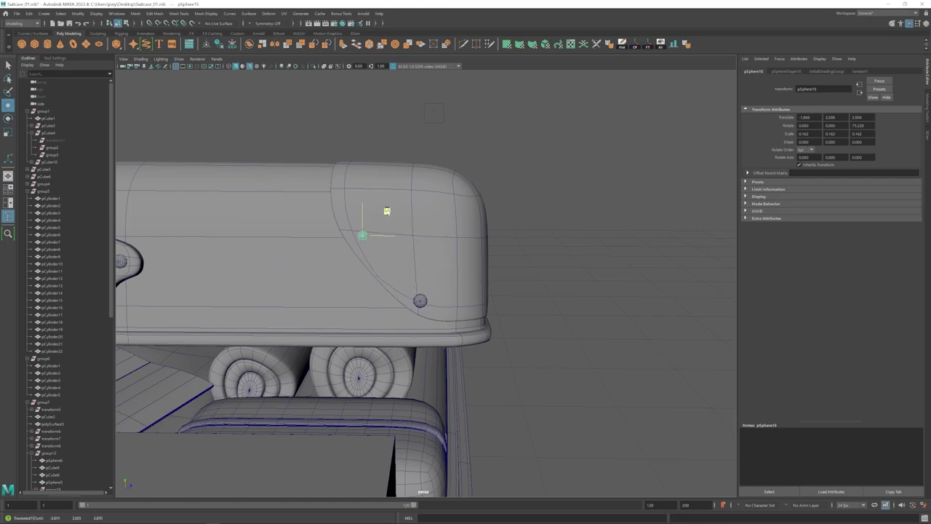
{"action": "key", "text": "ctrl+z"}
{"action": "left_click_drag", "start_coordinate": [384, 235], "coordinate": [427, 243], "text": "alt"}
{"action": "scroll", "coordinate": [427, 243], "scroll_direction": "down", "scroll_amount": 5}
{"action": "left_click", "coordinate": [538, 211]}
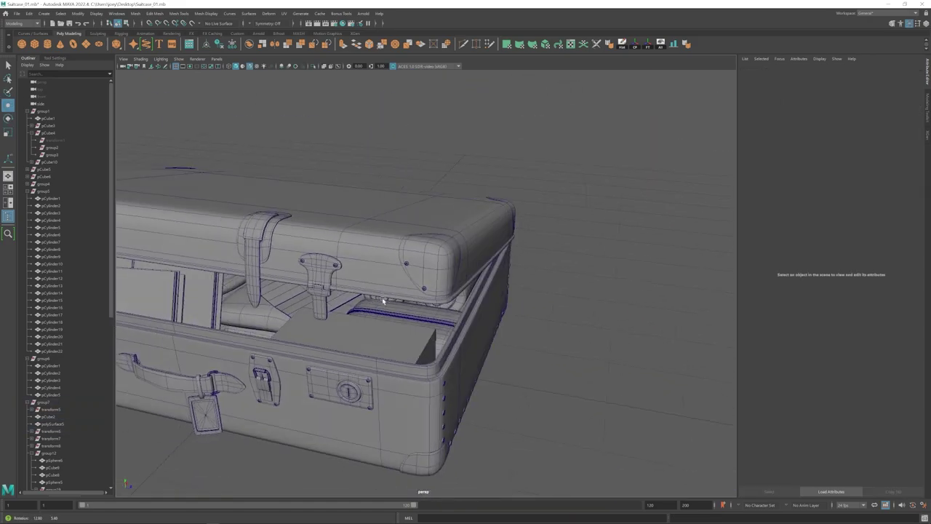
- Duplicate the lower rivet of the lid's corner guard and move the copy around to the lid's side face
{"action": "scroll", "coordinate": [382, 301], "scroll_direction": "up", "scroll_amount": 5}
{"action": "left_click_drag", "start_coordinate": [448, 299], "coordinate": [433, 273], "text": "alt"}
{"action": "left_click", "coordinate": [338, 297]}
{"action": "key", "text": "ctrl+d"}
{"action": "key", "text": "w"}
{"action": "left_click_drag", "start_coordinate": [437, 313], "coordinate": [429, 278], "text": "alt"}
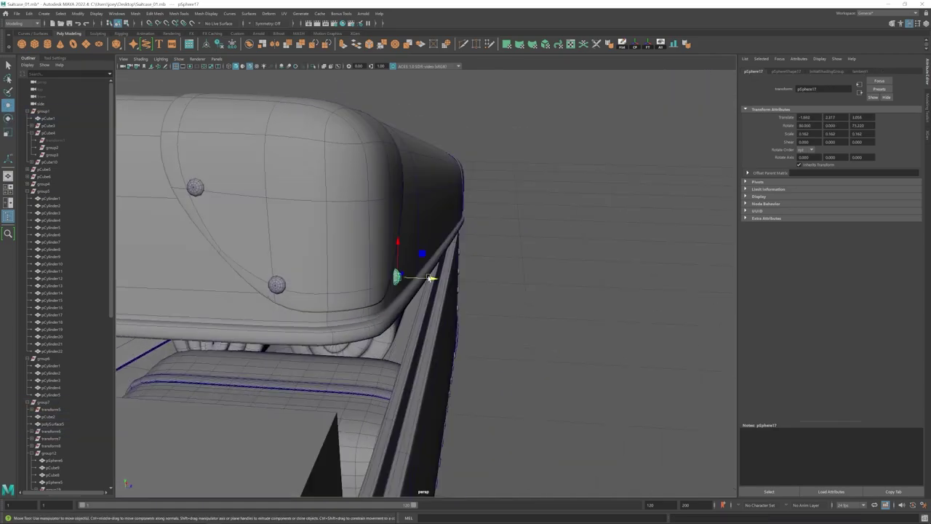
- Fit the copied rivet against the side face of the corner guard, close to the guard's lower curved edge
{"action": "key", "text": "f"}
{"action": "scroll", "coordinate": [451, 301], "scroll_direction": "down", "scroll_amount": 8}
{"action": "left_click_drag", "start_coordinate": [502, 298], "coordinate": [451, 289], "text": "alt"}
{"action": "mouse_move", "coordinate": [389, 281]}
{"action": "left_mouse_down", "text": "alt"}
{"action": "mouse_move", "coordinate": [421, 283]}
{"action": "mouse_move", "coordinate": [385, 288]}
{"action": "left_mouse_up", "text": "alt"}
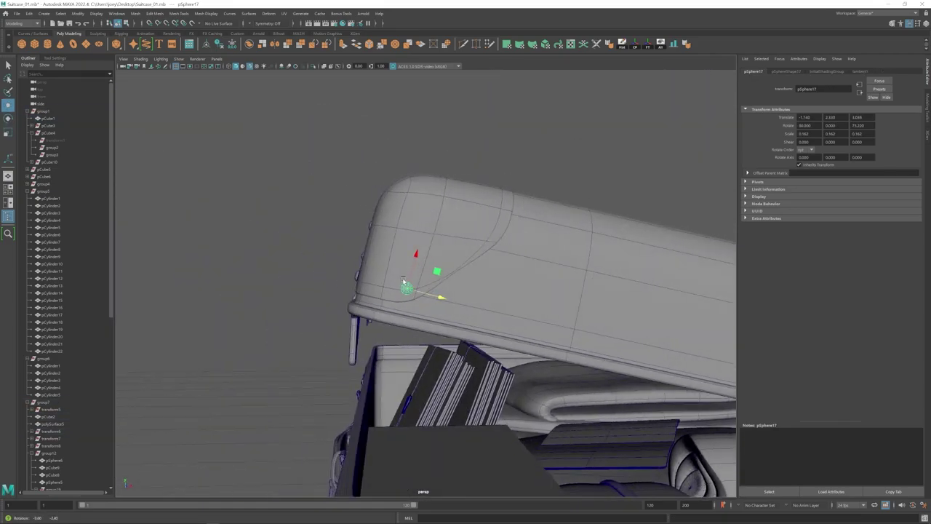
{"action": "left_click_drag", "start_coordinate": [440, 295], "coordinate": [444, 297]}
{"action": "left_click_drag", "start_coordinate": [429, 291], "coordinate": [489, 280], "text": "alt"}
{"action": "left_click_drag", "start_coordinate": [423, 258], "coordinate": [423, 254]}
{"action": "mouse_move", "coordinate": [458, 273]}
{"action": "left_mouse_down", "text": "alt"}
{"action": "mouse_move", "coordinate": [430, 284]}
{"action": "mouse_move", "coordinate": [449, 265]}
{"action": "left_mouse_up", "text": "alt"}
- Duplicate the side rivet, place the copy near the guard's upper curved edge, and turn off the wireframe overlay
{"action": "key", "text": "ctrl+d"}
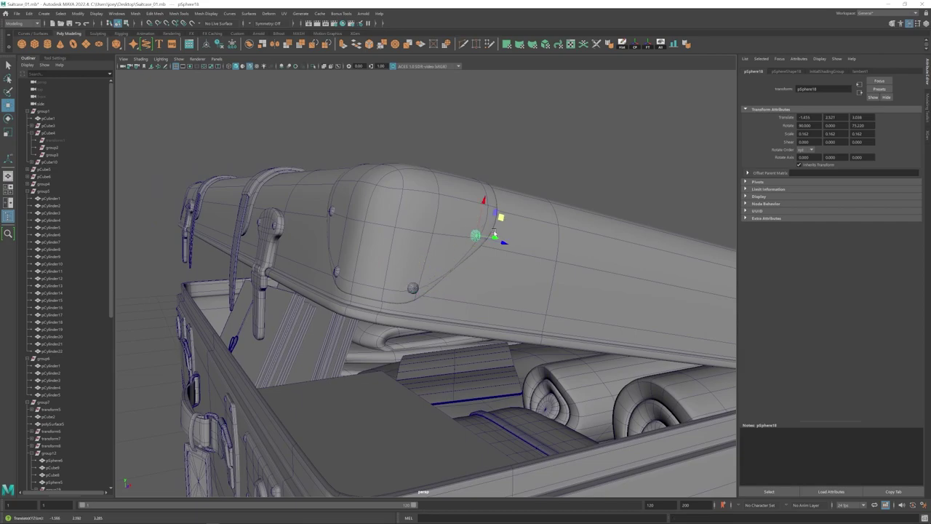
{"action": "left_click_drag", "start_coordinate": [494, 235], "coordinate": [471, 212], "text": "alt"}
{"action": "left_click", "coordinate": [556, 200]}
{"action": "scroll", "coordinate": [409, 270], "scroll_direction": "down", "scroll_amount": 8}
{"action": "key", "text": "alt+5"}
{"action": "left_click_drag", "start_coordinate": [409, 270], "coordinate": [370, 291], "text": "alt"}
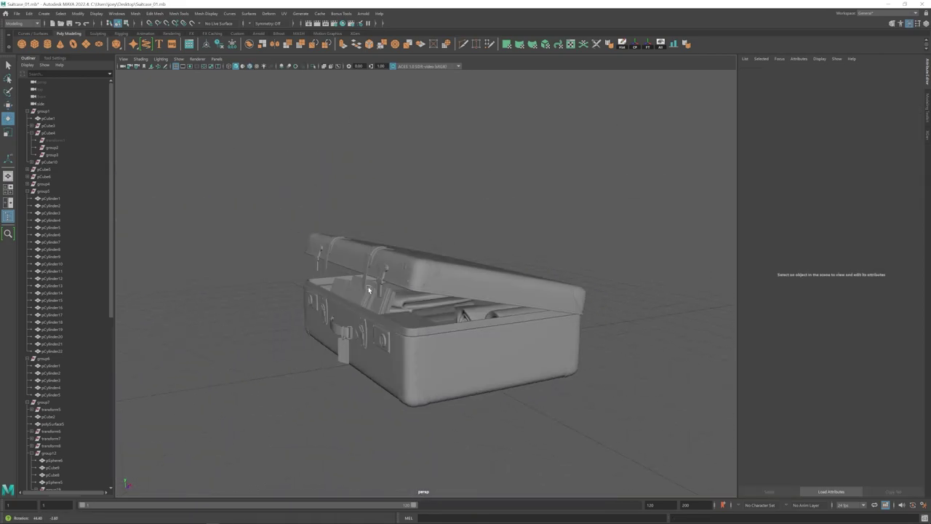
- Duplicate the upper side rivet and move the copy onto the top face of the lid's corner guard
{"action": "scroll", "coordinate": [437, 262], "scroll_direction": "up", "scroll_amount": 8}
{"action": "left_click", "coordinate": [455, 248]}
{"action": "left_click_drag", "start_coordinate": [455, 249], "coordinate": [432, 229], "text": "alt"}
{"action": "key", "text": "w"}
{"action": "key", "text": "ctrl+d"}
{"action": "left_click_drag", "start_coordinate": [461, 270], "coordinate": [438, 246]}
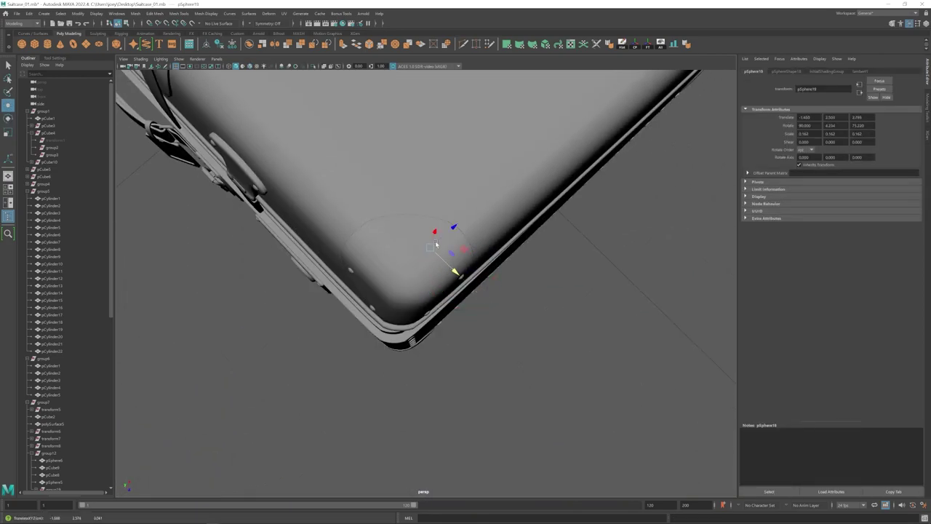
- Rotate the copied rivet to sit flat on the lid's top and duplicate it for a second top rivet
{"action": "key", "text": "f"}
{"action": "scroll", "coordinate": [436, 269], "scroll_direction": "down", "scroll_amount": 6}
{"action": "key", "text": "e"}
{"action": "left_click_drag", "start_coordinate": [445, 288], "coordinate": [409, 258]}
{"action": "key", "text": "w"}
{"action": "left_click_drag", "start_coordinate": [409, 265], "coordinate": [429, 246], "text": "alt"}
{"action": "left_click_drag", "start_coordinate": [429, 255], "coordinate": [440, 324], "text": "alt"}
{"action": "scroll", "coordinate": [436, 291], "scroll_direction": "down", "scroll_amount": 5}
{"action": "key", "text": "ctrl+d"}
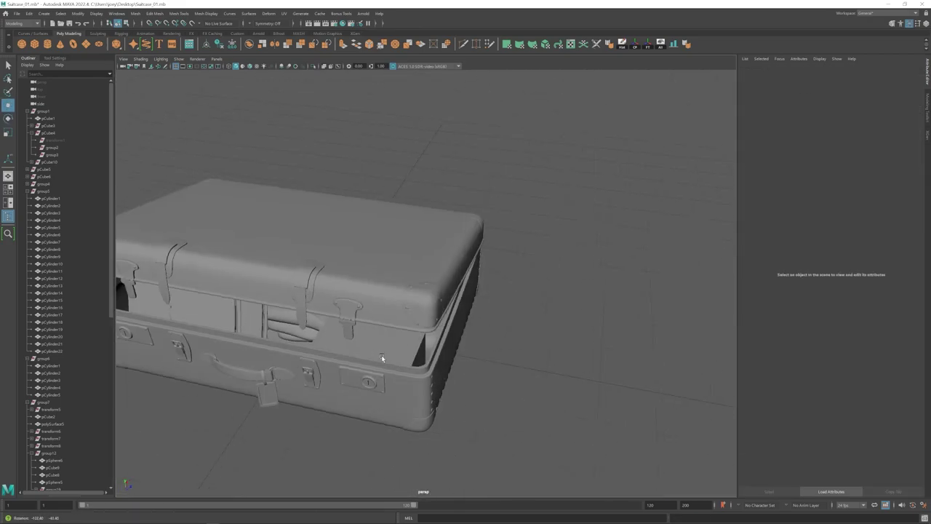
- Enlarge the rivet copy on the lid's side face and position it just behind the corner guard
{"action": "left_click_drag", "start_coordinate": [381, 355], "coordinate": [328, 323], "text": "alt"}
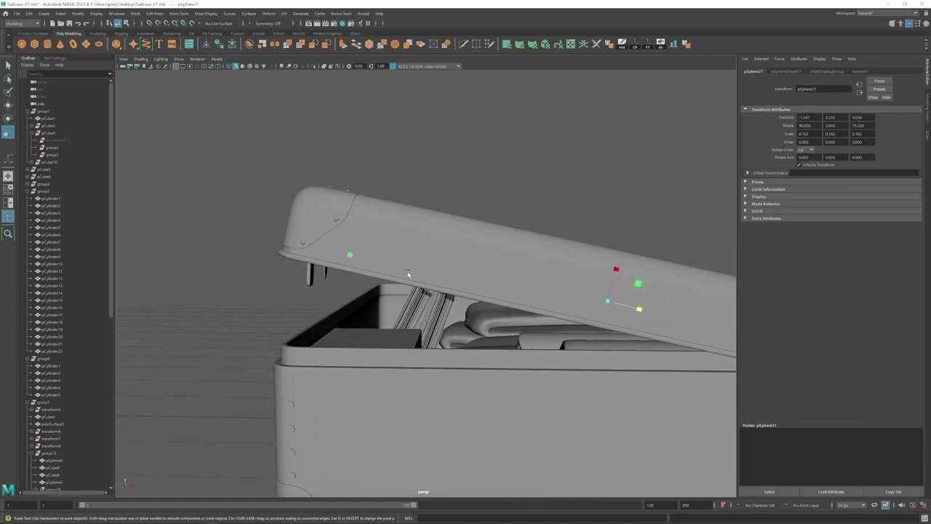
{"action": "left_click_drag", "start_coordinate": [408, 274], "coordinate": [451, 288], "text": "alt"}
{"action": "key", "text": "w"}
{"action": "key", "text": "r"}
{"action": "key", "text": "w"}
{"action": "left_click_drag", "start_coordinate": [456, 289], "coordinate": [335, 284]}
{"action": "scroll", "coordinate": [428, 282], "scroll_direction": "down", "scroll_amount": 4}
{"action": "key", "text": "e"}
{"action": "key", "text": "w"}
{"action": "left_click_drag", "start_coordinate": [440, 243], "coordinate": [439, 233]}
- Duplicate the enlarged rivet and shift the copy along the lid's slanted side using a custom move axis orientation
{"action": "mouse_move", "coordinate": [349, 254]}
{"action": "left_mouse_down", "text": "alt"}
{"action": "mouse_move", "coordinate": [421, 261]}
{"action": "mouse_move", "coordinate": [349, 263]}
{"action": "left_mouse_up", "text": "alt"}
{"action": "key", "text": "d"}
{"action": "key", "text": "ctrl+d"}
{"action": "left_click", "coordinate": [59, 60]}
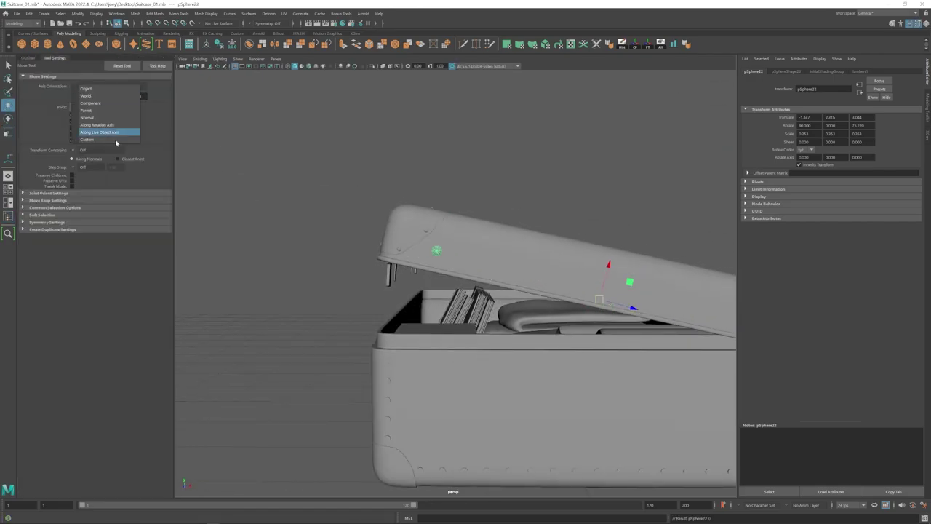
{"action": "left_click", "coordinate": [115, 141]}
{"action": "middle_click_drag", "start_coordinate": [509, 306], "coordinate": [442, 285], "text": "alt"}
{"action": "left_click_drag", "start_coordinate": [553, 287], "coordinate": [563, 288]}
{"action": "left_click", "coordinate": [28, 58]}
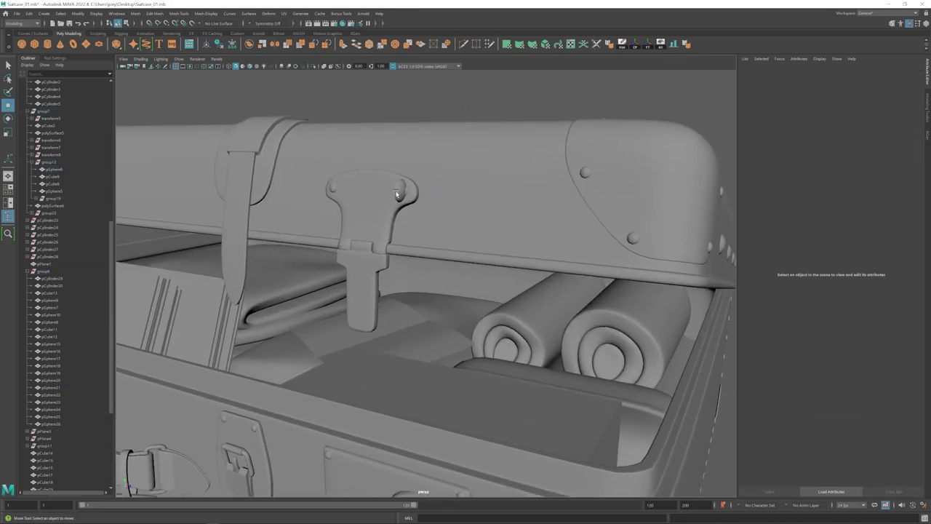
- Duplicate a rivet for the lid's front and place it between the clasp plate and the corner guard
{"action": "left_click", "coordinate": [424, 191]}
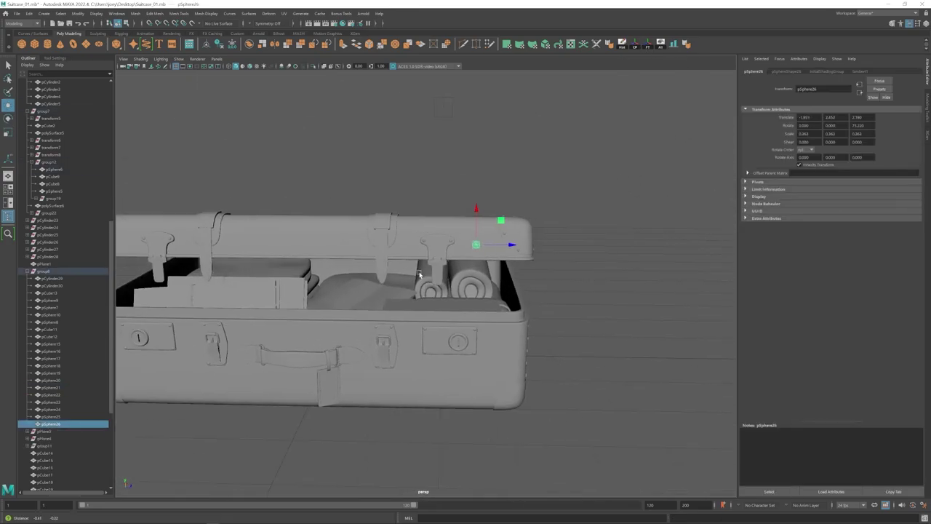
{"action": "left_click_drag", "start_coordinate": [419, 274], "coordinate": [364, 256], "text": "alt"}
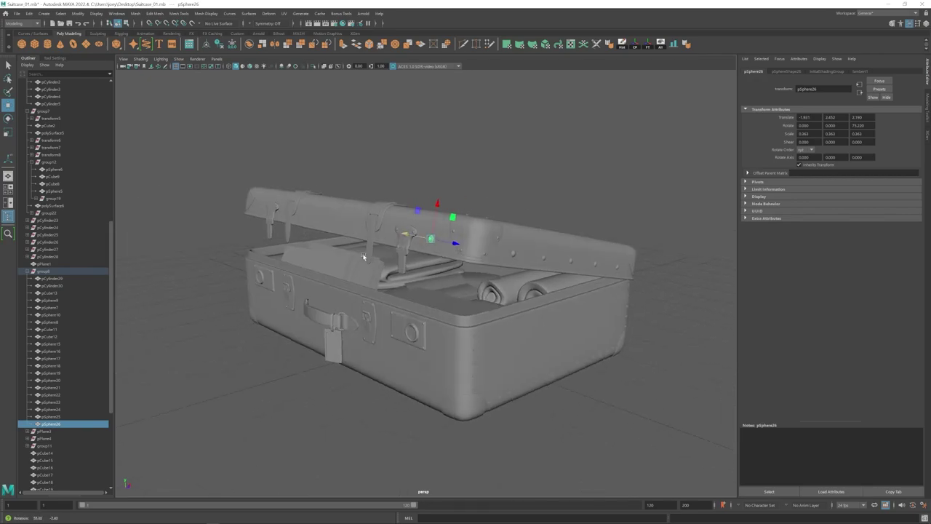
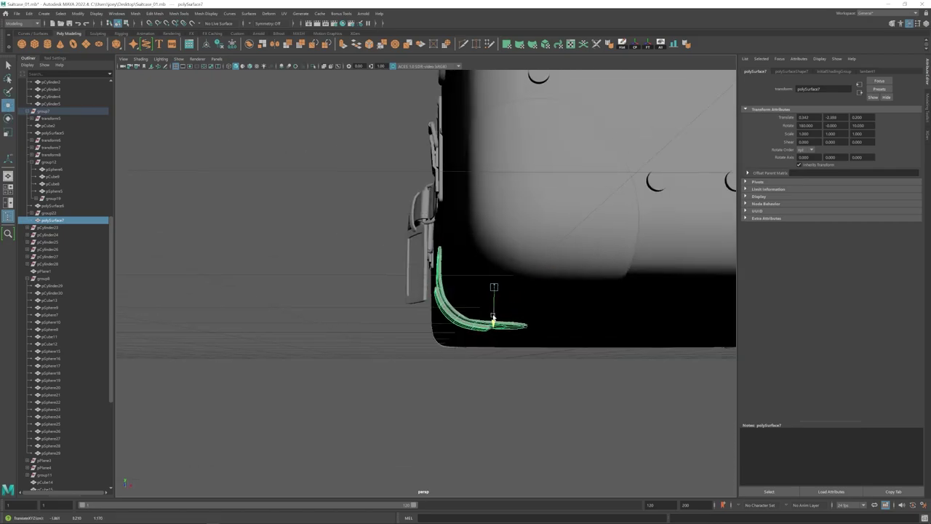
- Fit the curved guard to the base's lower front edge and place a copy below the other clasp
{"action": "left_click_drag", "start_coordinate": [517, 289], "coordinate": [528, 289]}
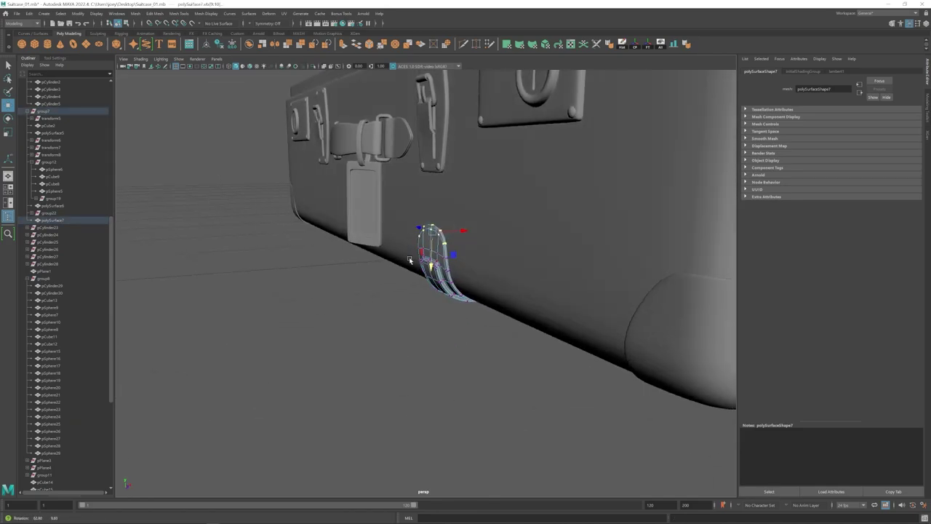
{"action": "left_click", "coordinate": [339, 321]}
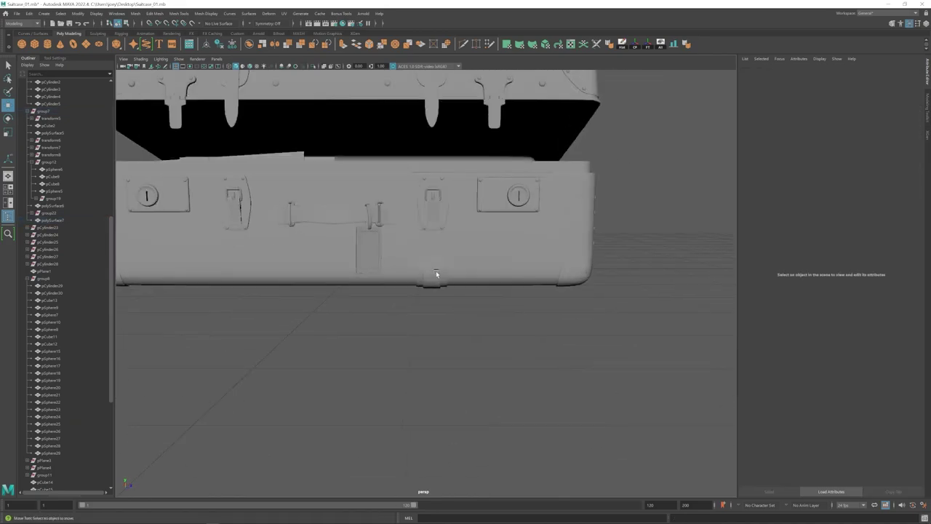
{"action": "left_click", "coordinate": [435, 272]}
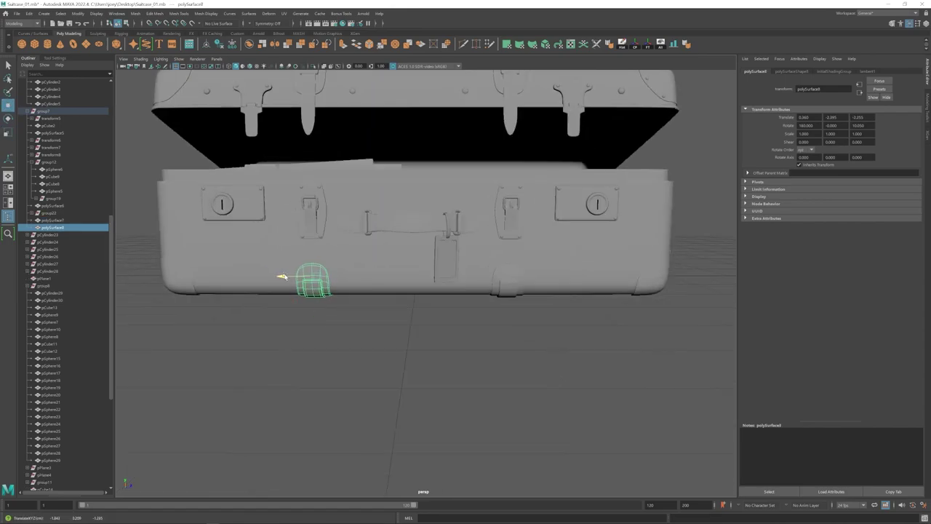
- Place pairs of small round rivets between each front clasp and the curved guard below it
{"action": "left_click", "coordinate": [457, 260]}
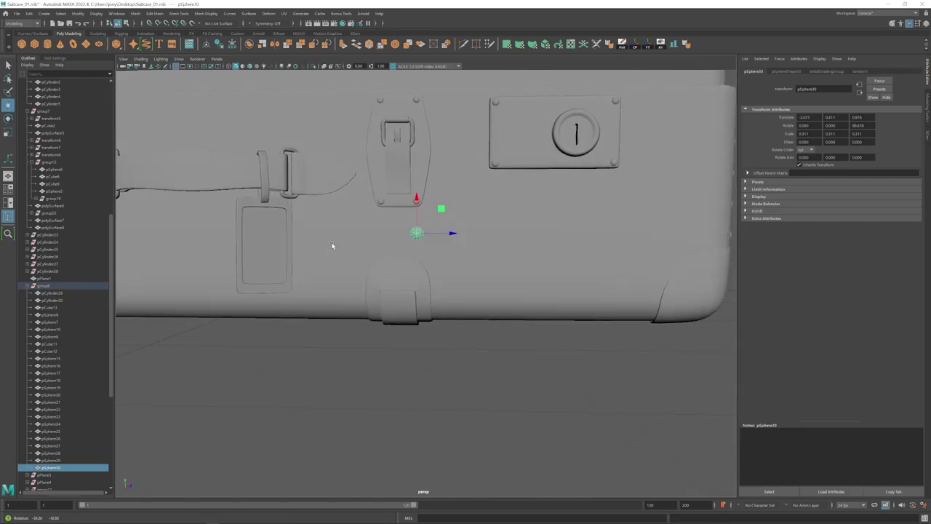
{"action": "left_click_drag", "start_coordinate": [466, 246], "coordinate": [474, 246]}
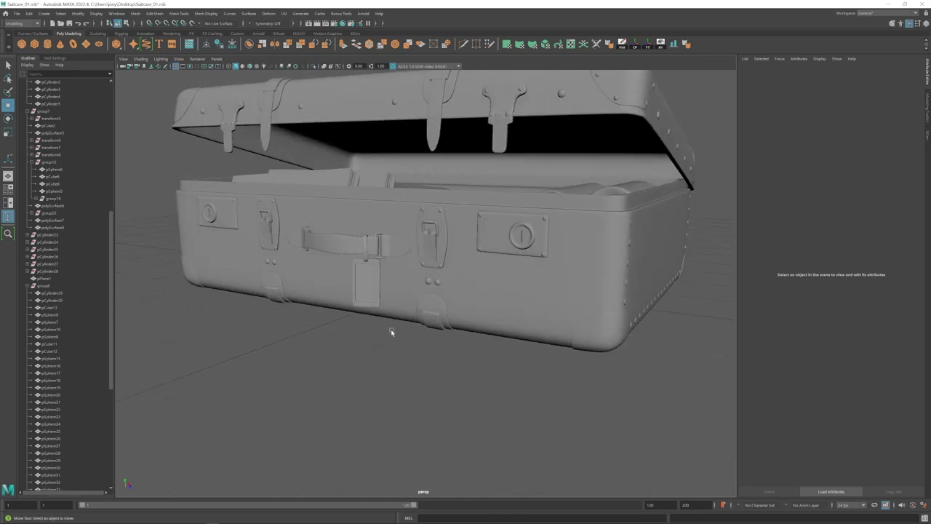
{"action": "left_click", "coordinate": [50, 426]}
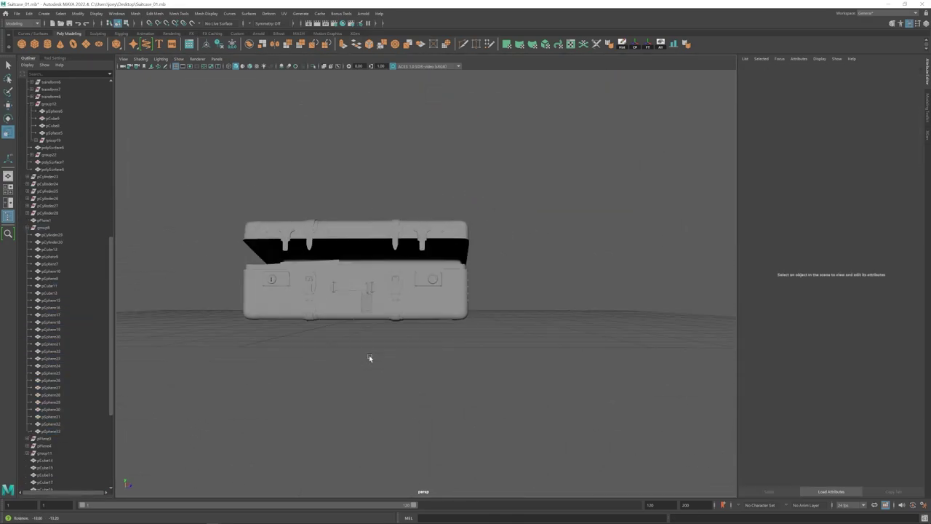
- Isolate a rolled towel from the suitcase and smooth its mesh
{"action": "middle_click_drag", "start_coordinate": [370, 357], "coordinate": [422, 343], "text": "alt"}
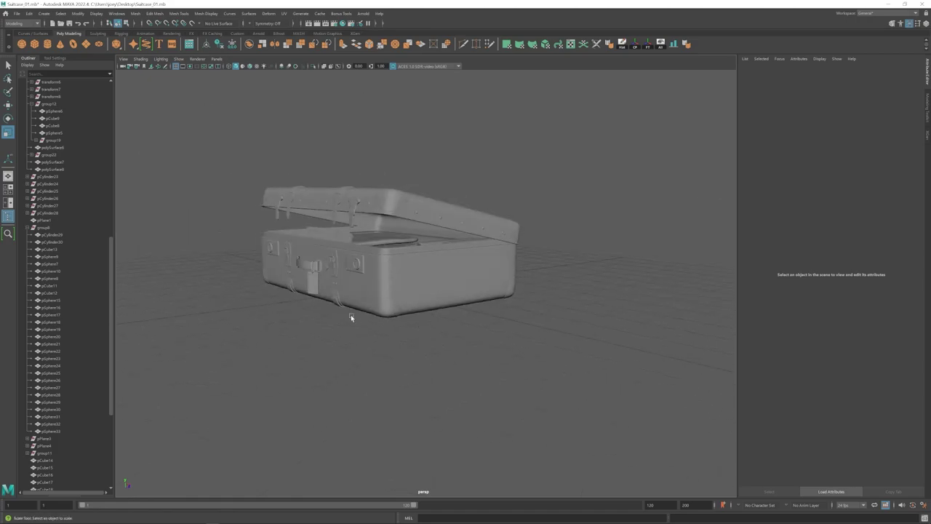
{"action": "left_click_drag", "start_coordinate": [349, 316], "coordinate": [361, 319], "text": "alt"}
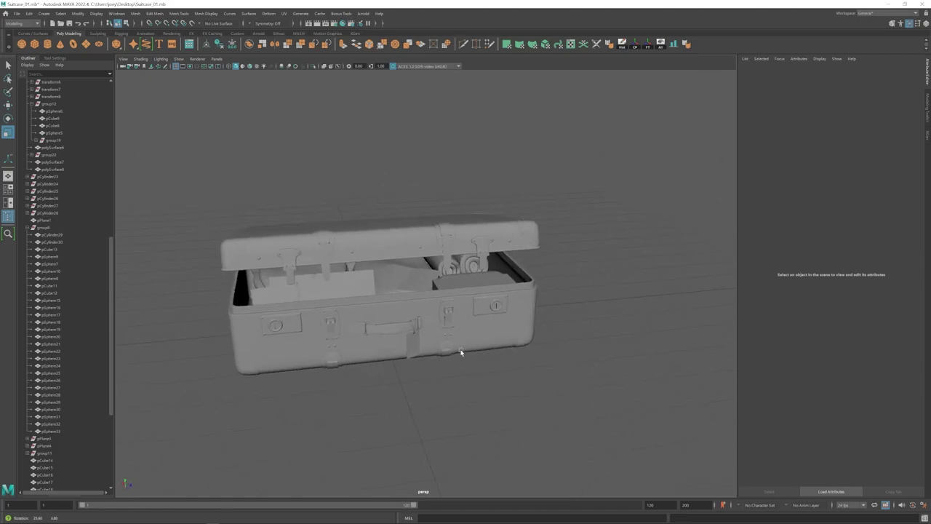
{"action": "left_click_drag", "start_coordinate": [459, 353], "coordinate": [368, 349], "text": "alt"}
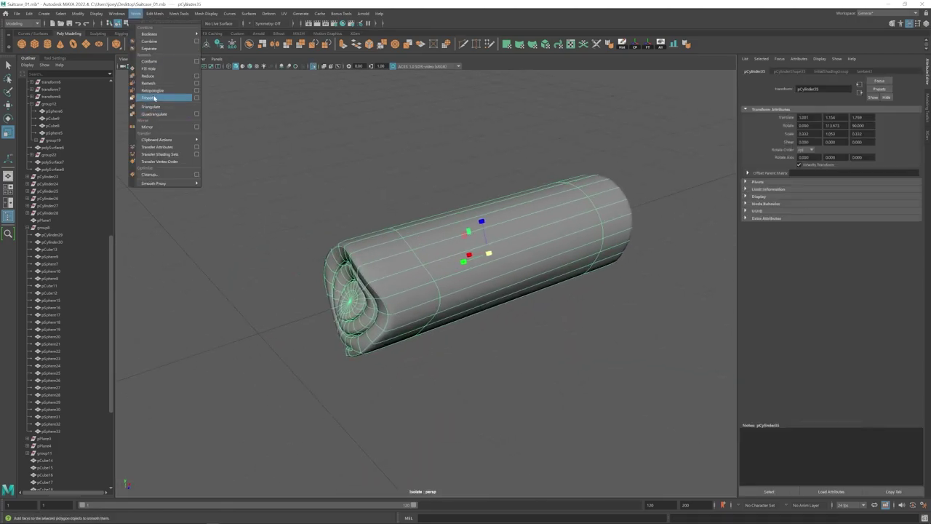
{"action": "left_click", "coordinate": [344, 286]}
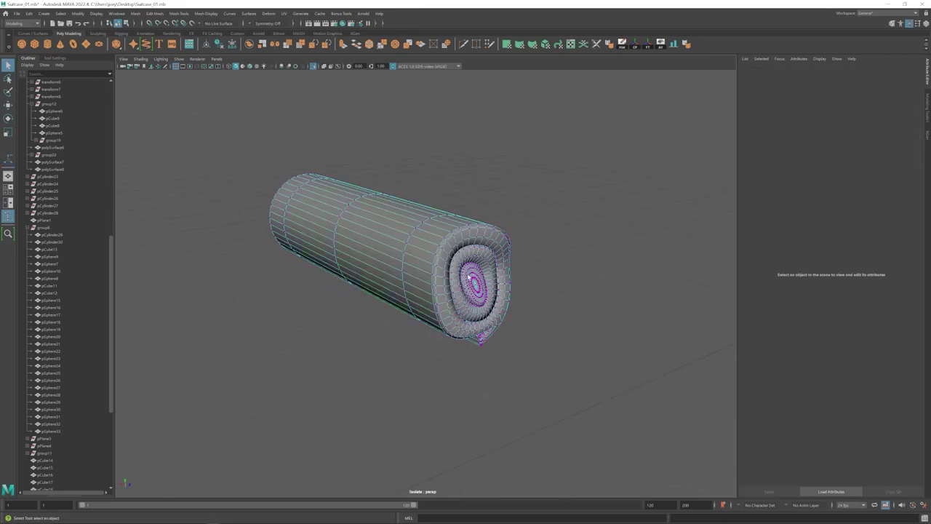
- Move vertices at the towel's rolled end to push out the spiral center and reshape the outer rim, ending isolation
{"action": "left_click", "coordinate": [471, 278]}
{"action": "left_click_drag", "start_coordinate": [468, 269], "coordinate": [355, 278]}
{"action": "left_click", "coordinate": [520, 293]}
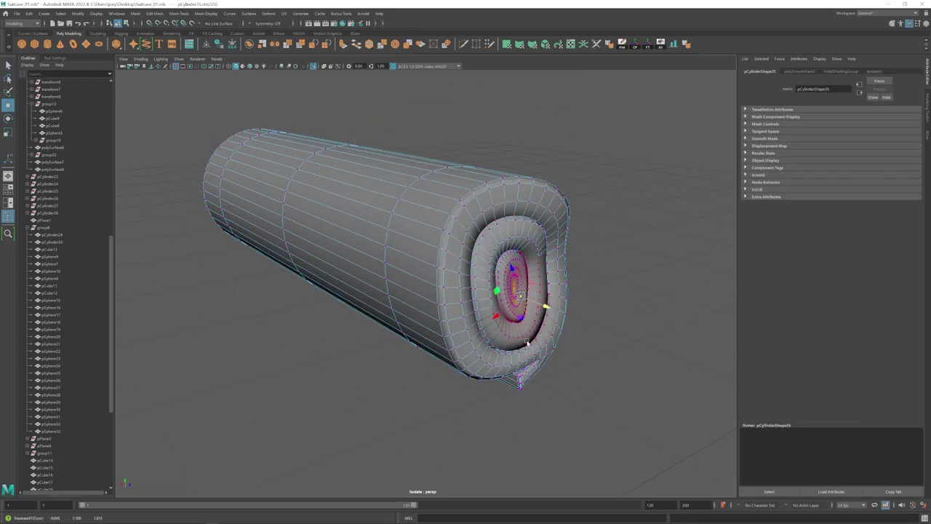
{"action": "left_click_drag", "start_coordinate": [528, 342], "coordinate": [485, 300], "text": "alt"}
{"action": "left_click_drag", "start_coordinate": [427, 256], "coordinate": [392, 255], "text": "alt"}
{"action": "left_click", "coordinate": [462, 194]}
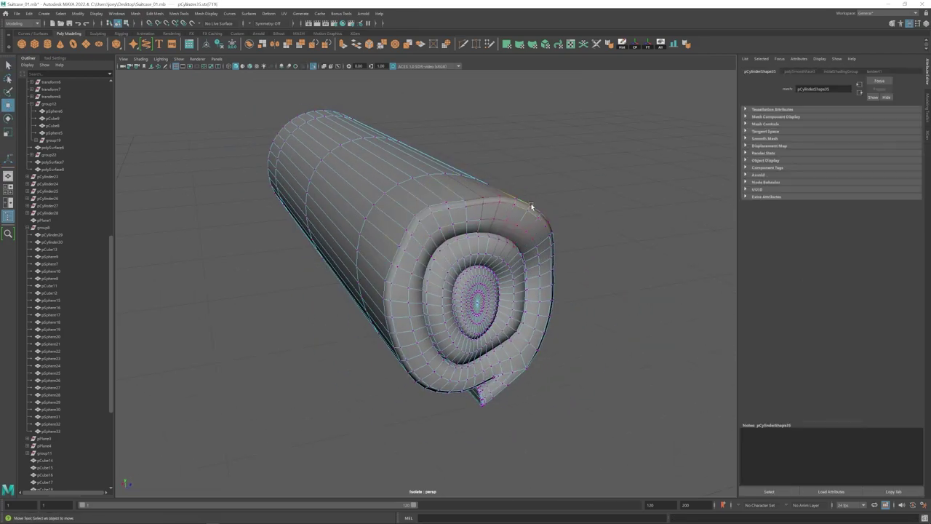
{"action": "left_click", "coordinate": [514, 200]}
{"action": "scroll", "coordinate": [496, 209], "scroll_direction": "down", "scroll_amount": 8}
{"action": "left_click", "coordinate": [312, 67]}
- Create a polygon cylinder with 6 axis subdivisions
{"action": "mouse_move", "coordinate": [440, 311]}
{"action": "left_mouse_down", "text": "alt"}
{"action": "mouse_move", "coordinate": [383, 326]}
{"action": "mouse_move", "coordinate": [448, 324]}
{"action": "left_mouse_up", "text": "alt"}
{"action": "right_click_drag", "start_coordinate": [448, 323], "coordinate": [496, 352], "text": "alt"}
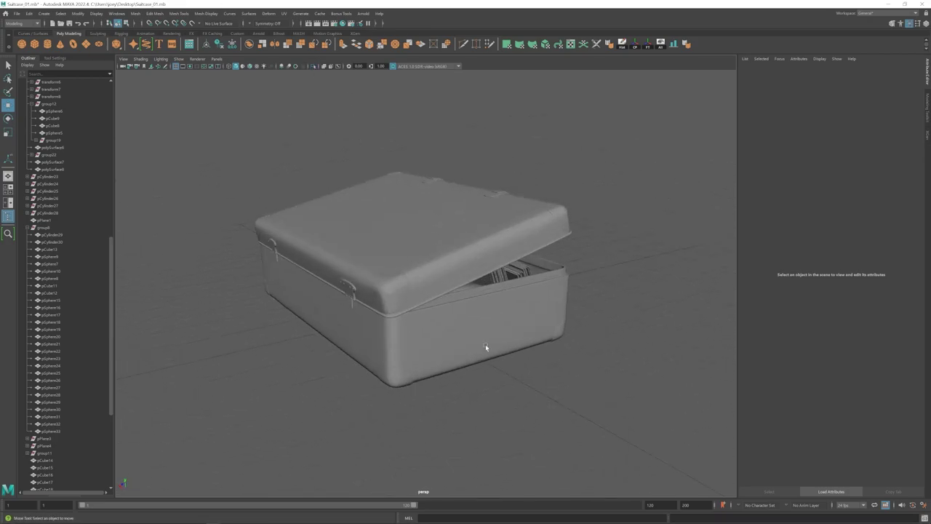
{"action": "left_click_drag", "start_coordinate": [485, 346], "coordinate": [410, 334], "text": "alt"}
{"action": "right_click_drag", "start_coordinate": [411, 335], "coordinate": [444, 338], "text": "alt"}
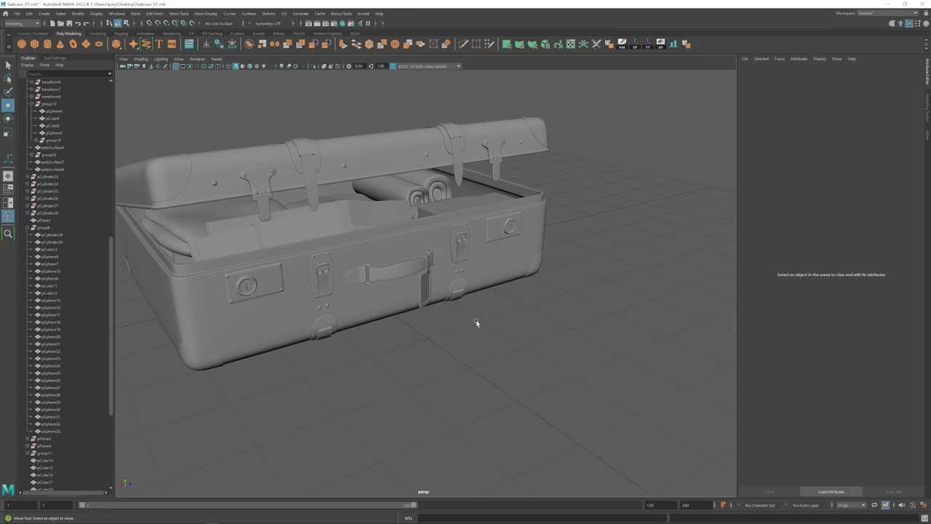
{"action": "left_click_drag", "start_coordinate": [476, 323], "coordinate": [441, 304], "text": "alt"}
{"action": "right_click_drag", "start_coordinate": [441, 304], "coordinate": [480, 312], "text": "alt"}
{"action": "left_click", "coordinate": [48, 44]}
{"action": "middle_click_drag", "start_coordinate": [466, 290], "coordinate": [502, 315], "text": "alt"}
{"action": "left_click", "coordinate": [826, 71]}
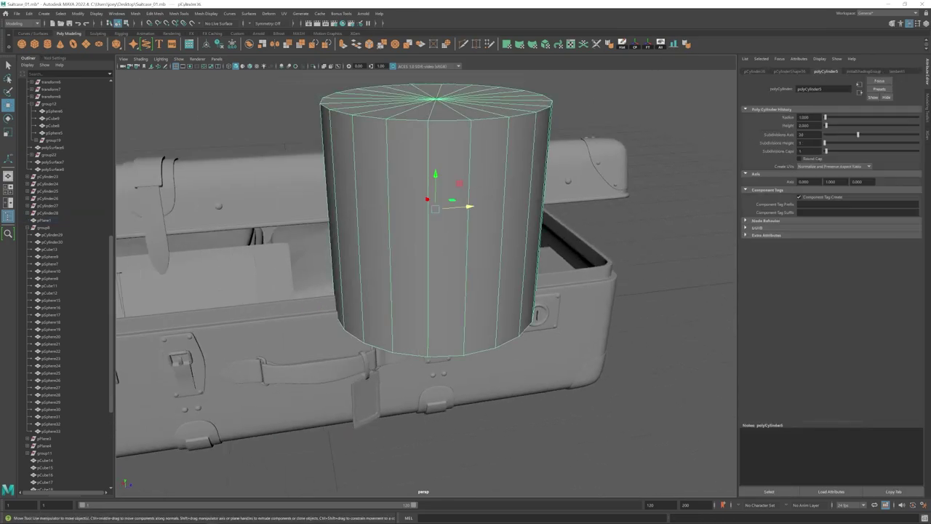
{"action": "left_click_drag", "start_coordinate": [809, 134], "coordinate": [771, 137]}
{"action": "type", "text": "6"}
{"action": "key", "text": "Return"}
- Rotate the six-sided cylinder onto its side and scale it down to a small, thin peg
{"action": "key", "text": "e"}
{"action": "left_click_drag", "start_coordinate": [443, 195], "coordinate": [288, 198]}
{"action": "key", "text": "r"}
{"action": "left_click_drag", "start_coordinate": [557, 186], "coordinate": [590, 203]}
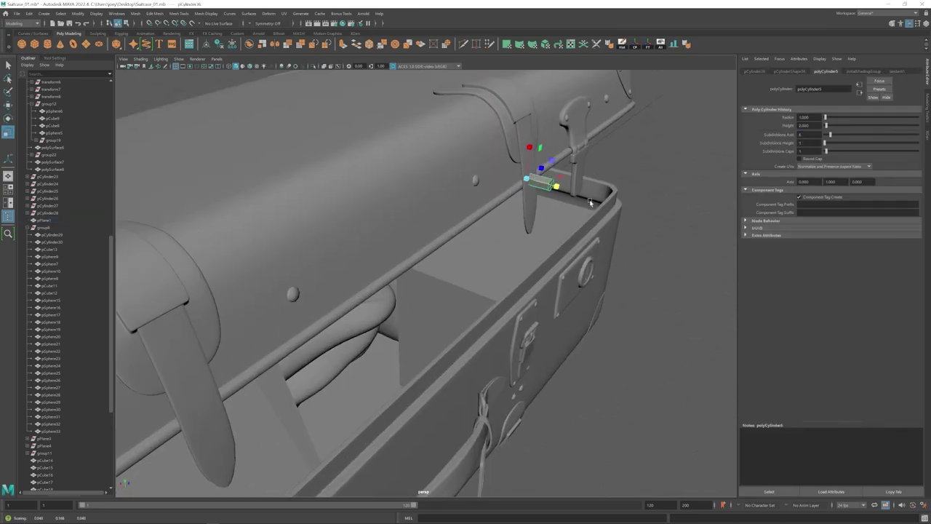
{"action": "left_click_drag", "start_coordinate": [526, 178], "coordinate": [511, 176]}
{"action": "left_click_drag", "start_coordinate": [512, 176], "coordinate": [489, 174], "text": "alt"}
- Move the small cylinder through the lower part of the strap hanging from the lid
{"action": "key", "text": "w"}
{"action": "left_click_drag", "start_coordinate": [474, 219], "coordinate": [432, 216], "text": "alt"}
{"action": "right_click_drag", "start_coordinate": [432, 217], "coordinate": [480, 225], "text": "alt"}
{"action": "left_click_drag", "start_coordinate": [313, 102], "coordinate": [313, 143]}
{"action": "right_click_drag", "start_coordinate": [451, 218], "coordinate": [393, 208], "text": "alt"}
{"action": "left_click_drag", "start_coordinate": [393, 208], "coordinate": [436, 243], "text": "alt"}
{"action": "right_click_drag", "start_coordinate": [437, 244], "coordinate": [484, 273], "text": "alt"}
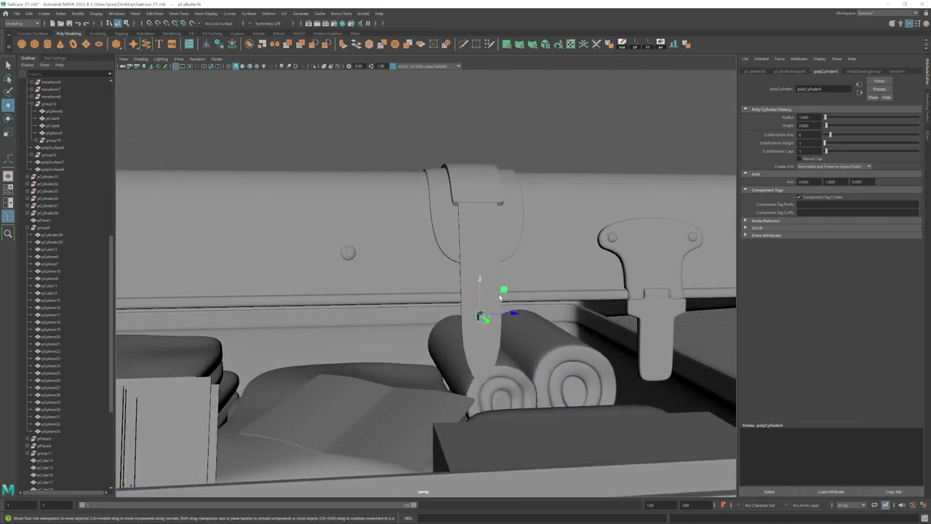
- Duplicate the cylinder upward along the hanging strap to form a row of four and adjust their spacing
{"action": "key", "text": "ctrl+d"}
{"action": "left_click_drag", "start_coordinate": [479, 281], "coordinate": [469, 254]}
{"action": "left_click", "coordinate": [471, 247], "text": "shift"}
{"action": "key", "text": "ctrl+z"}
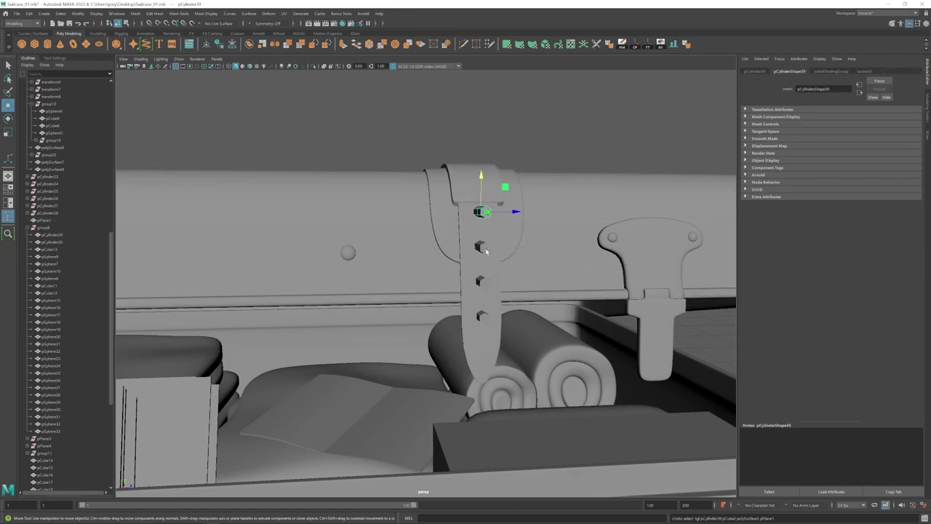
{"action": "left_click_drag", "start_coordinate": [480, 292], "coordinate": [480, 298]}
{"action": "right_click_drag", "start_coordinate": [480, 298], "coordinate": [488, 339], "text": "alt"}
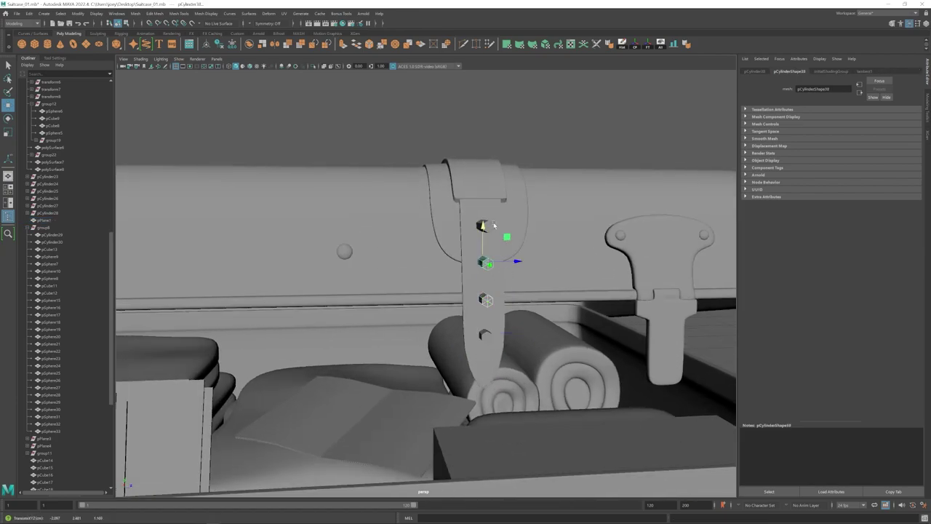
- Undo the spacing adjustments and delete the three upper cylinders on the strap
{"action": "key", "text": "ctrl+z"}
{"action": "key", "text": "ctrl+z"}
{"action": "key", "text": "ctrl+z"}
{"action": "key", "text": "ctrl+z"}
{"action": "key", "text": "ctrl+z"}
{"action": "right_click_drag", "start_coordinate": [538, 304], "coordinate": [437, 291], "text": "alt"}
{"action": "left_click", "coordinate": [478, 233]}
{"action": "left_click", "coordinate": [478, 288], "text": "shift"}
{"action": "left_click", "coordinate": [478, 262], "text": "shift"}
{"action": "key", "text": "Delete"}
- Scale down the lowest cylinder and repeat it up the strap as an evenly spaced row of four
{"action": "left_click", "coordinate": [478, 317]}
{"action": "key", "text": "r"}
{"action": "left_click", "coordinate": [408, 218]}
{"action": "left_click_drag", "start_coordinate": [404, 320], "coordinate": [392, 328], "text": "alt"}
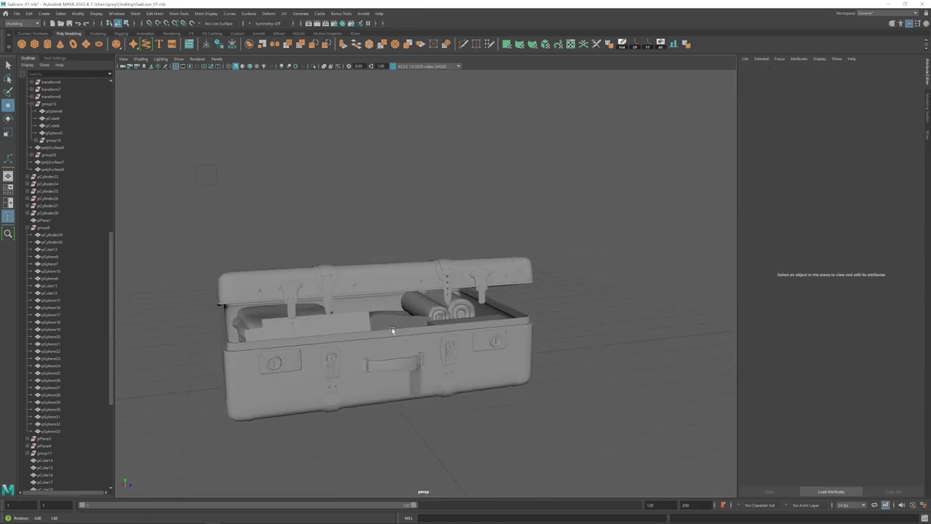
- Cut the four cylinders as holes through the hanging strap with a Boolean difference and isolate the strap
{"action": "right_click_drag", "start_coordinate": [392, 327], "coordinate": [544, 353], "text": "alt"}
{"action": "middle_click_drag", "start_coordinate": [544, 353], "coordinate": [436, 303], "text": "alt"}
{"action": "left_click", "coordinate": [435, 301]}
{"action": "right_click_drag", "start_coordinate": [421, 335], "coordinate": [439, 292], "text": "alt"}
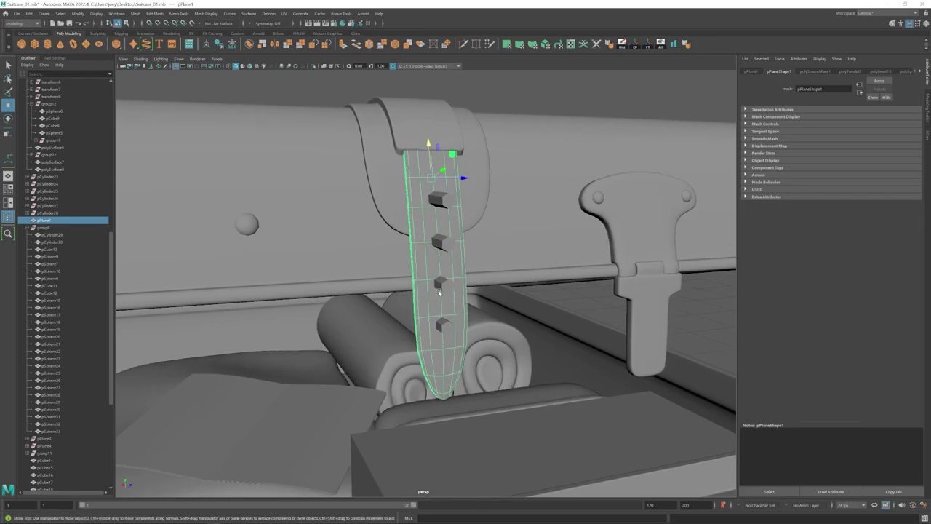
{"action": "left_click", "coordinate": [135, 13]}
{"action": "left_click", "coordinate": [146, 41]}
{"action": "left_click", "coordinate": [418, 209]}
{"action": "left_click", "coordinate": [440, 243], "text": "shift"}
{"action": "left_click", "coordinate": [135, 13]}
{"action": "left_click", "coordinate": [219, 42]}
{"action": "key", "text": "ctrl+1"}
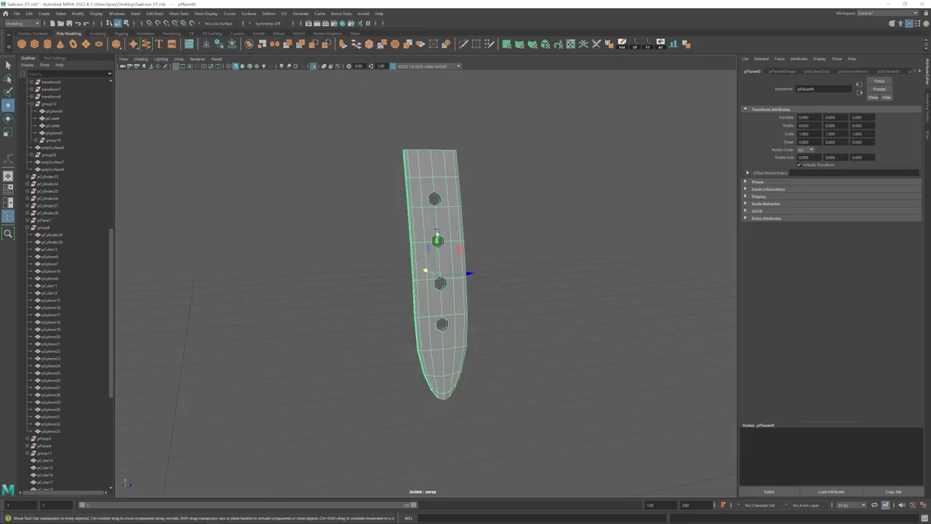
- Slide the edge loop beneath the strap's top hole down between the first two holes, using the Edge transform constraint
{"action": "right_click_drag", "start_coordinate": [466, 247], "coordinate": [618, 192], "text": "alt"}
{"action": "middle_click_drag", "start_coordinate": [200, 149], "coordinate": [320, 239], "text": "alt"}
{"action": "right_click_drag", "start_coordinate": [320, 239], "coordinate": [364, 253], "text": "alt"}
{"action": "scroll", "coordinate": [404, 261], "scroll_direction": "down", "scroll_amount": 3}
{"action": "right_click_drag", "start_coordinate": [404, 261], "coordinate": [414, 231]}
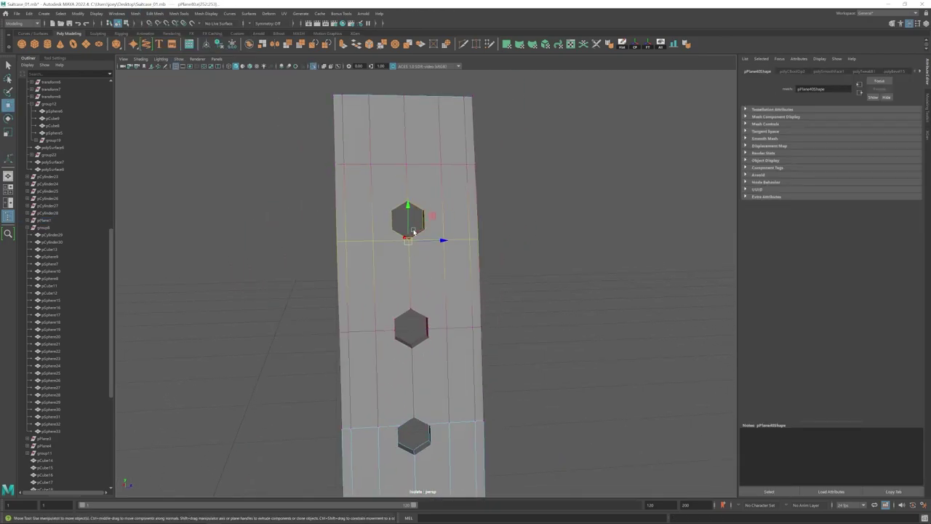
{"action": "key", "text": "ctrl+z"}
{"action": "left_click", "coordinate": [927, 109]}
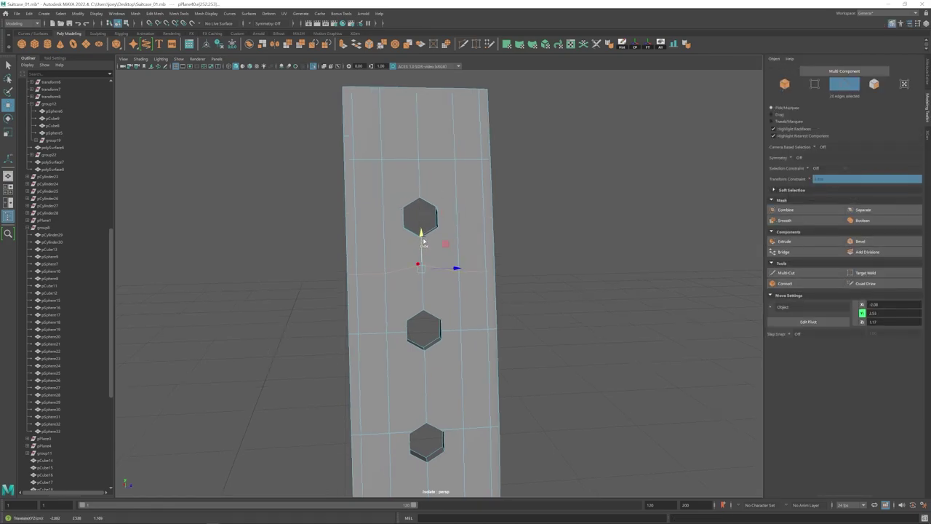
{"action": "key", "text": "r"}
- Target-weld the stray loop vertices beside the third hole onto its upper corners
{"action": "left_click_drag", "start_coordinate": [423, 242], "coordinate": [430, 247], "text": "alt"}
{"action": "right_click_drag", "start_coordinate": [429, 247], "coordinate": [454, 251], "text": "alt"}
{"action": "middle_click_drag", "start_coordinate": [401, 335], "coordinate": [405, 203], "text": "alt"}
{"action": "middle_click_drag", "start_coordinate": [470, 394], "coordinate": [463, 300], "text": "alt"}
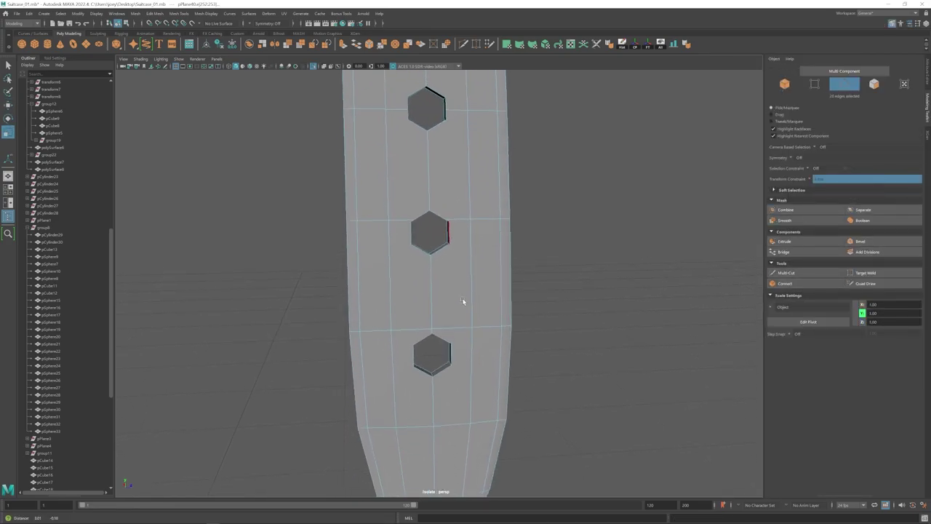
{"action": "left_click_drag", "start_coordinate": [463, 301], "coordinate": [452, 289], "text": "alt"}
{"action": "left_click", "coordinate": [464, 45]}
{"action": "left_click_drag", "start_coordinate": [420, 246], "coordinate": [432, 251], "text": "alt"}
{"action": "left_click", "coordinate": [477, 44]}
{"action": "right_click_drag", "start_coordinate": [320, 276], "coordinate": [376, 289], "text": "alt"}
{"action": "key", "text": "w"}
{"action": "left_click", "coordinate": [413, 283]}
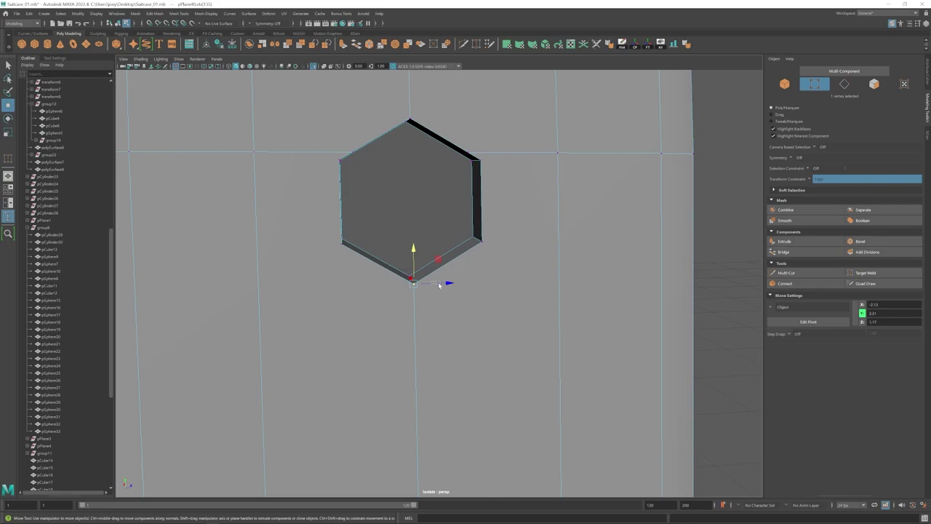
{"action": "left_click", "coordinate": [477, 44]}
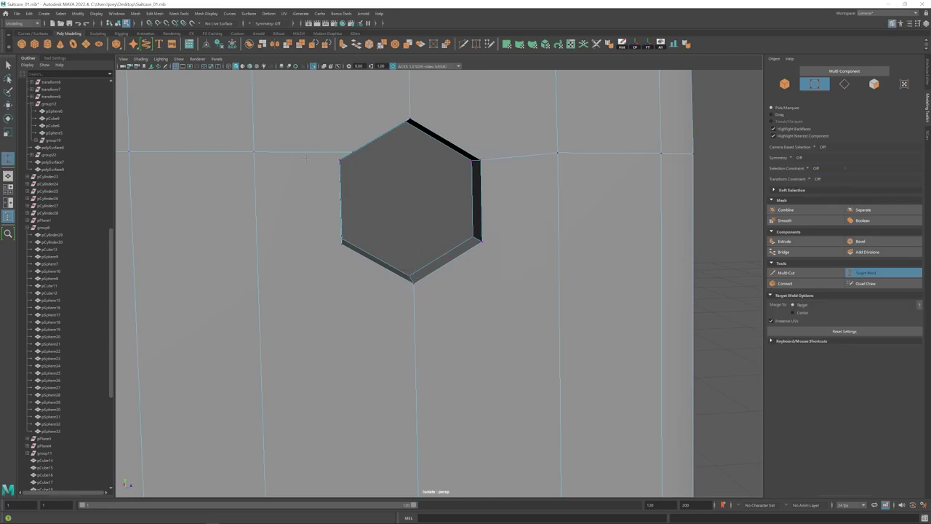
{"action": "left_click_drag", "start_coordinate": [353, 152], "coordinate": [340, 160]}
- Clean up the lowest hole's top corner by target-welding the stray centre-line vertex
{"action": "scroll", "coordinate": [349, 157], "scroll_direction": "down", "scroll_amount": 2}
{"action": "left_click_drag", "start_coordinate": [422, 137], "coordinate": [376, 226], "text": "alt"}
{"action": "right_click_drag", "start_coordinate": [376, 226], "coordinate": [447, 378], "text": "alt"}
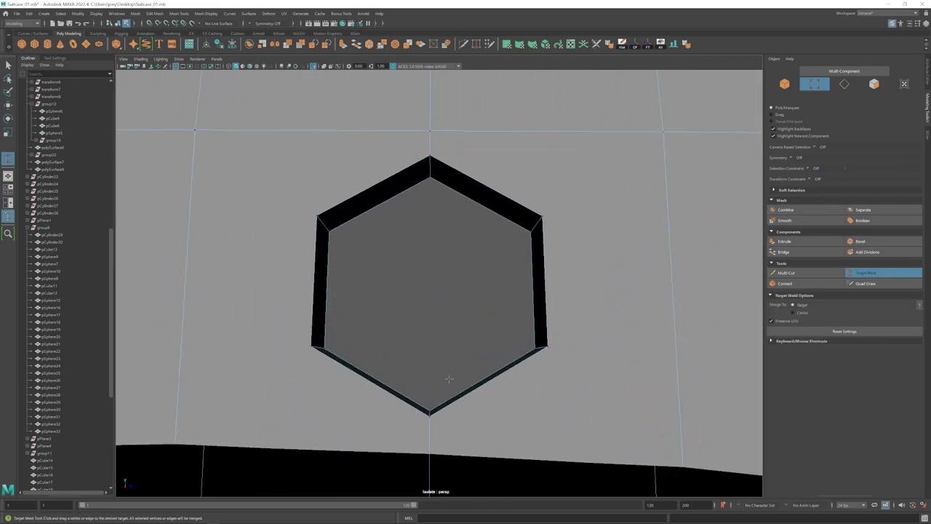
{"action": "key", "text": "w"}
{"action": "left_click", "coordinate": [429, 416]}
{"action": "left_click", "coordinate": [477, 44]}
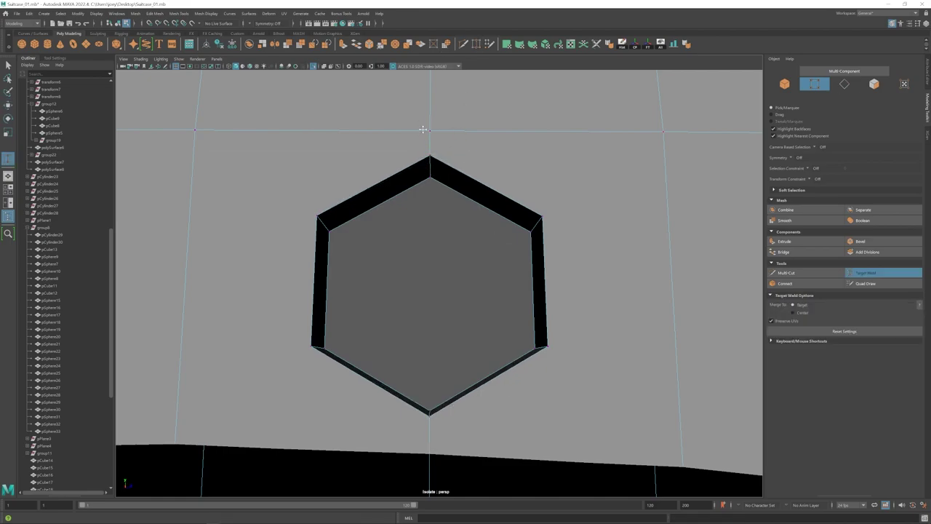
{"action": "left_click_drag", "start_coordinate": [429, 131], "coordinate": [431, 154]}
- Align the top and bottom vertices of the third and second holes with the centre line and weld the stray points
{"action": "middle_click_drag", "start_coordinate": [432, 154], "coordinate": [429, 306], "text": "alt"}
{"action": "key", "text": "w"}
{"action": "left_click", "coordinate": [429, 181]}
{"action": "left_click", "coordinate": [431, 379], "text": "shift"}
{"action": "left_click", "coordinate": [476, 44]}
{"action": "middle_click_drag", "start_coordinate": [432, 182], "coordinate": [441, 213], "text": "alt"}
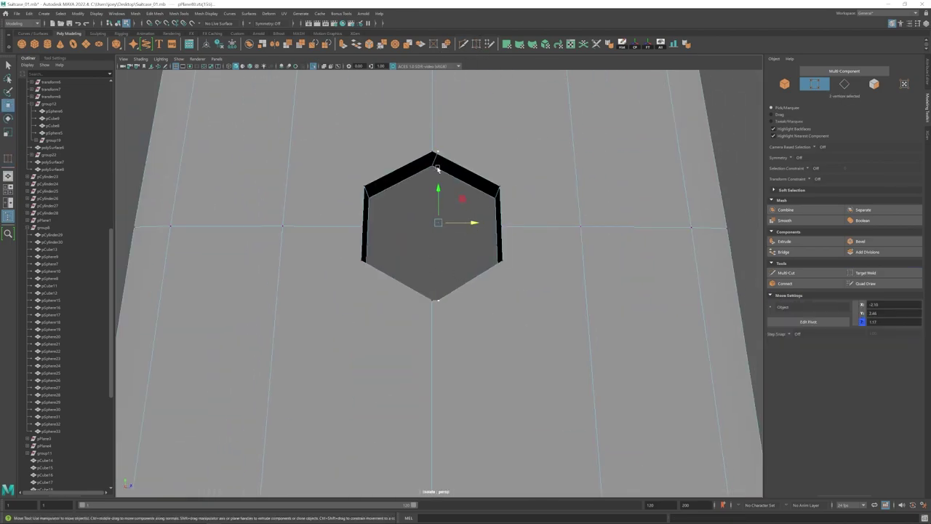
{"action": "left_click", "coordinate": [476, 45]}
{"action": "left_click_drag", "start_coordinate": [437, 151], "coordinate": [432, 152]}
{"action": "left_click_drag", "start_coordinate": [439, 300], "coordinate": [433, 298]}
- Shift the top hole's upper and lower vertices onto the centre line and weld the leftover vertex at its top
{"action": "right_click_drag", "start_coordinate": [358, 264], "coordinate": [320, 247], "text": "alt"}
{"action": "middle_click_drag", "start_coordinate": [437, 109], "coordinate": [473, 210], "text": "alt"}
{"action": "key", "text": "w"}
{"action": "left_click", "coordinate": [432, 99]}
{"action": "left_click", "coordinate": [430, 207], "text": "shift"}
{"action": "left_click_drag", "start_coordinate": [462, 151], "coordinate": [465, 151]}
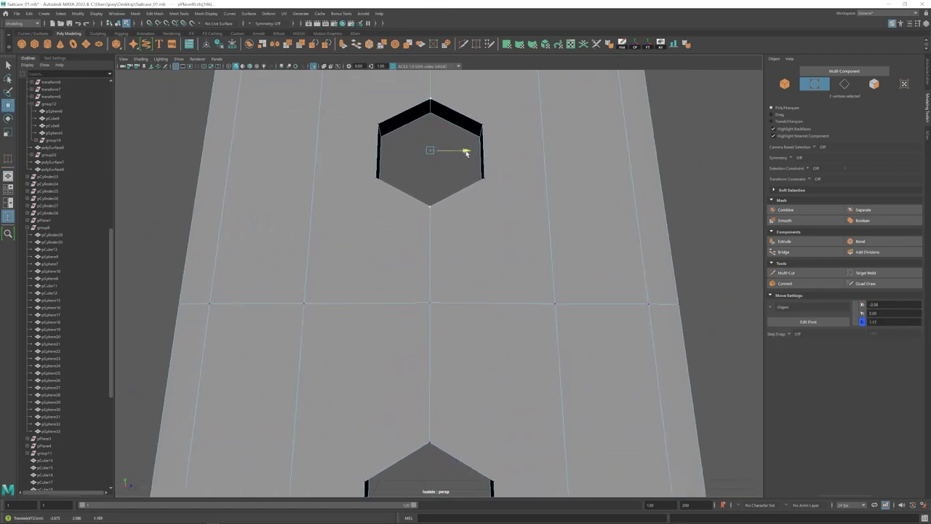
{"action": "left_click", "coordinate": [476, 44]}
{"action": "left_click_drag", "start_coordinate": [436, 99], "coordinate": [433, 98]}
{"action": "middle_click_drag", "start_coordinate": [429, 205], "coordinate": [408, 282], "text": "alt"}
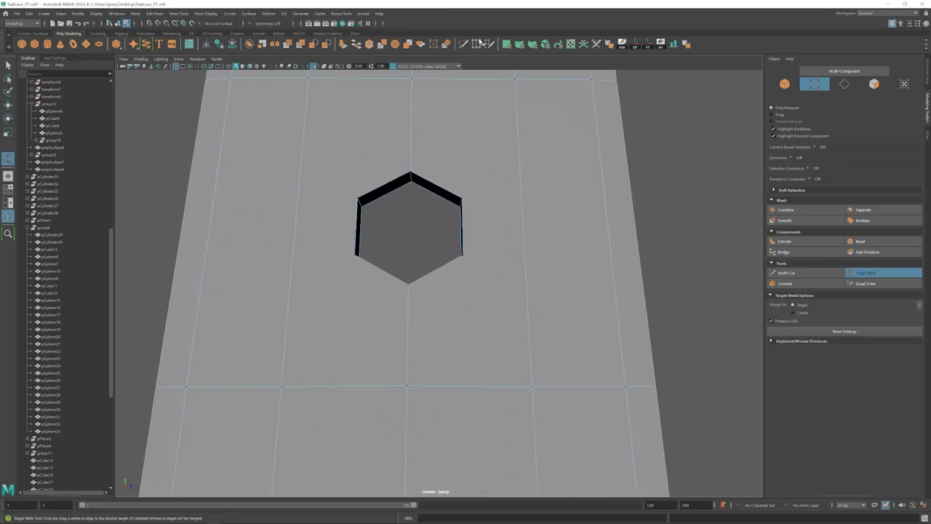
- Multi-Cut diagonal edges from the top hole's four side corners to the surrounding loop vertices
{"action": "left_click", "coordinate": [463, 44]}
{"action": "left_click", "coordinate": [462, 200]}
{"action": "left_click", "coordinate": [515, 79]}
{"action": "key", "text": "w"}
{"action": "left_click", "coordinate": [463, 44]}
{"action": "left_click", "coordinate": [463, 255]}
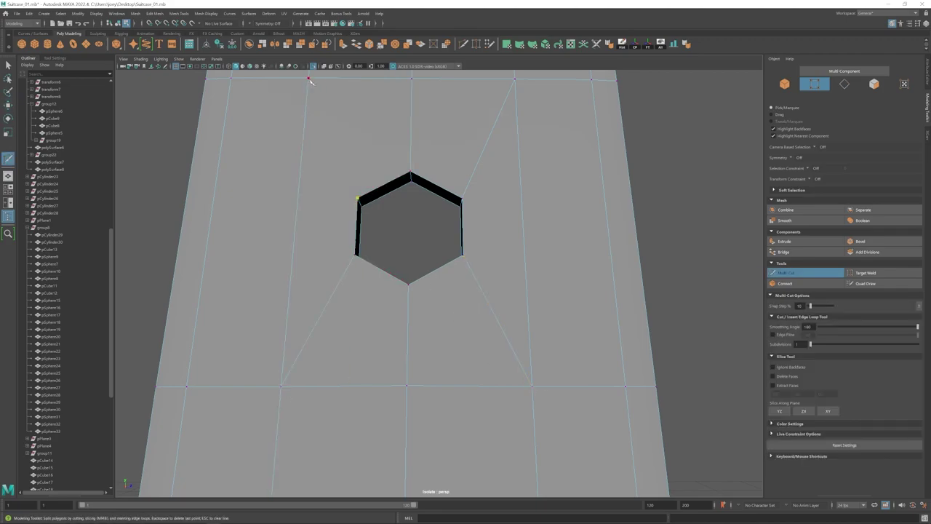
{"action": "left_click", "coordinate": [309, 78]}
{"action": "key", "text": "w"}
- Connect the second hole's side corners to the adjacent loop vertices with Multi-Cut and delete the misplaced diagonal above it
{"action": "right_click_drag", "start_coordinate": [407, 182], "coordinate": [363, 168], "text": "alt"}
{"action": "middle_click_drag", "start_coordinate": [397, 94], "coordinate": [400, 251], "text": "alt"}
{"action": "middle_click_drag", "start_coordinate": [399, 364], "coordinate": [414, 109], "text": "alt"}
{"action": "left_click", "coordinate": [464, 45]}
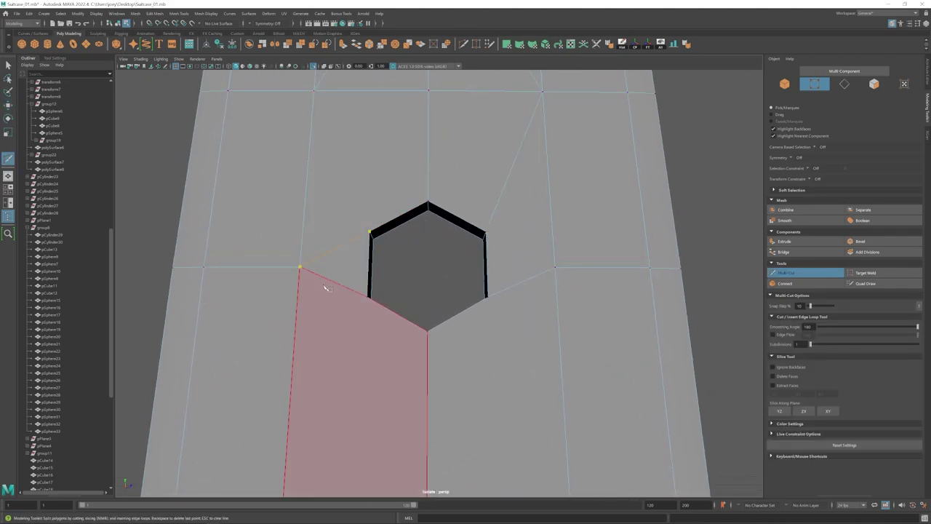
{"action": "key", "text": "w"}
{"action": "left_click", "coordinate": [514, 161]}
{"action": "key", "text": "Delete"}
{"action": "left_click", "coordinate": [555, 268]}
{"action": "left_click", "coordinate": [486, 233]}
{"action": "key", "text": "w"}
- Cut two lengthwise edges joining the second hole's lower corners to the third hole's upper corners
{"action": "middle_click_drag", "start_coordinate": [486, 393], "coordinate": [484, 288], "text": "alt"}
{"action": "left_click", "coordinate": [466, 184]}
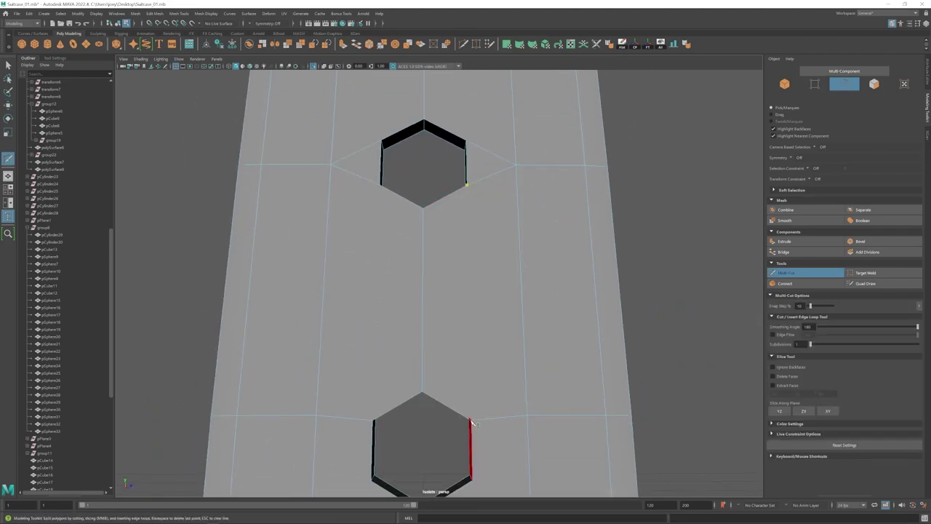
{"action": "left_click", "coordinate": [383, 186]}
{"action": "left_click", "coordinate": [374, 420]}
{"action": "key", "text": "w"}
- Cut short diagonals from the third hole's lower corners to the loop vertices beside it
{"action": "middle_click_drag", "start_coordinate": [410, 205], "coordinate": [409, 308], "text": "alt"}
{"action": "right_click_drag", "start_coordinate": [410, 308], "coordinate": [364, 306], "text": "alt"}
{"action": "middle_click_drag", "start_coordinate": [407, 422], "coordinate": [422, 233], "text": "alt"}
{"action": "left_click", "coordinate": [463, 44]}
{"action": "left_click", "coordinate": [410, 219]}
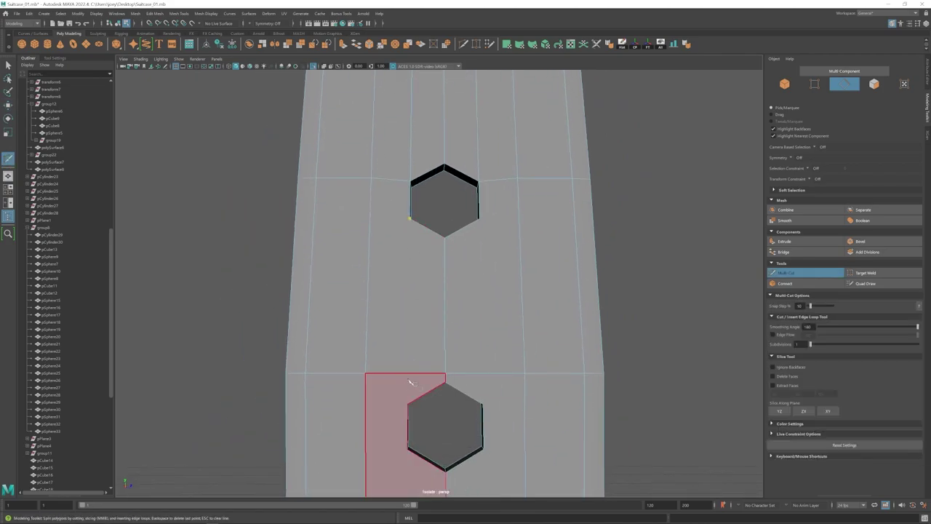
{"action": "left_click", "coordinate": [371, 178]}
{"action": "key", "text": "w"}
{"action": "key", "text": "g"}
{"action": "left_click", "coordinate": [517, 179]}
{"action": "left_click", "coordinate": [479, 218]}
{"action": "key", "text": "w"}
- Cut edges from the third hole's lower corners to the loop below and remove the short side diagonals
{"action": "key", "text": "g"}
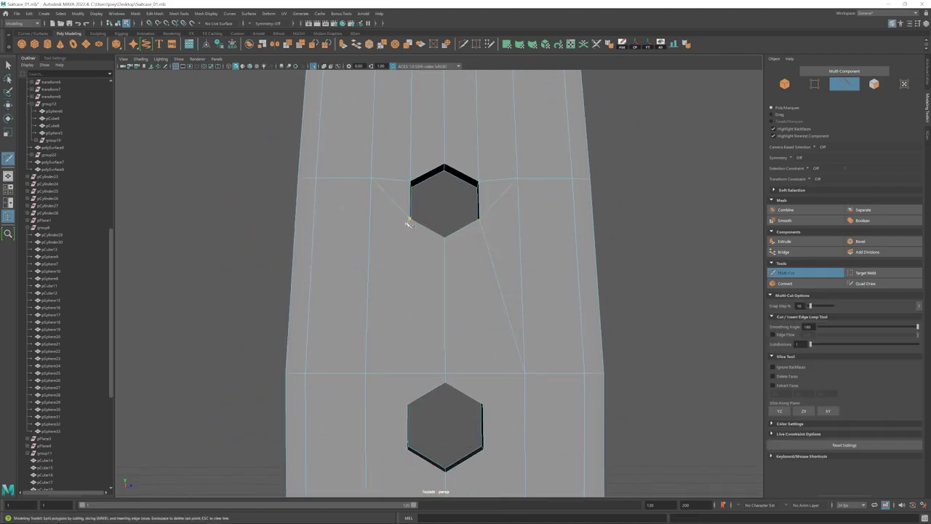
{"action": "left_click", "coordinate": [410, 219]}
{"action": "left_click", "coordinate": [366, 373]}
{"action": "key", "text": "w"}
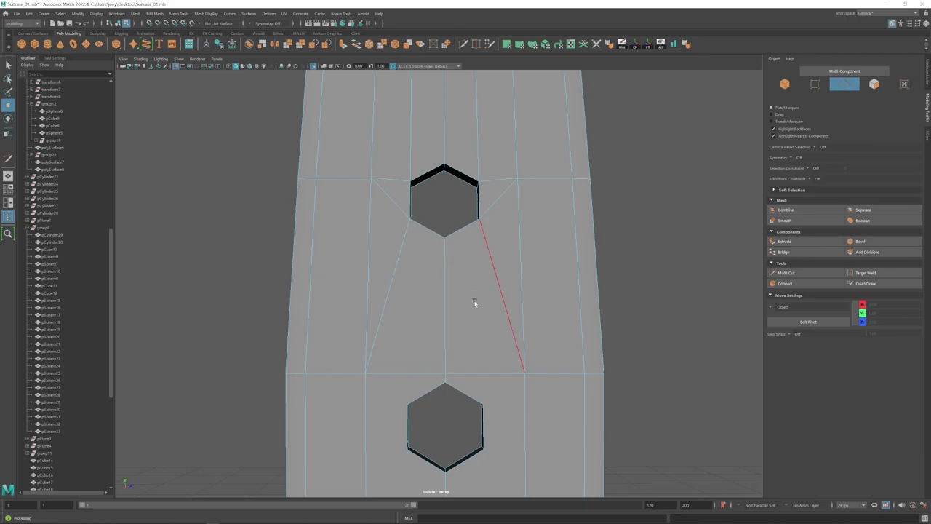
{"action": "left_click", "coordinate": [497, 200]}
- Multi-Cut diagonal edges from the lowest hole's four side corners to the loop vertices above and below it
{"action": "middle_click_drag", "start_coordinate": [486, 322], "coordinate": [469, 131], "text": "alt"}
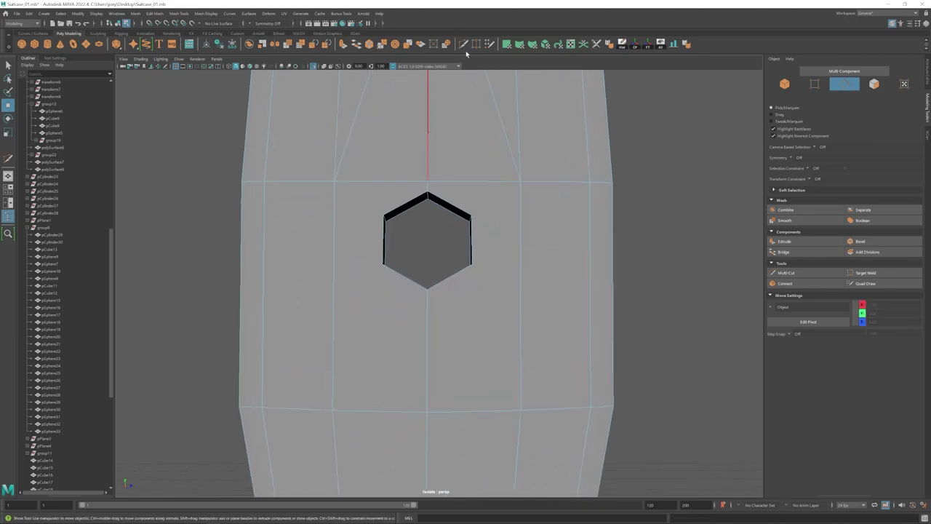
{"action": "left_click", "coordinate": [465, 47]}
{"action": "left_click", "coordinate": [470, 216]}
{"action": "left_click", "coordinate": [521, 182]}
{"action": "key", "text": "w"}
{"action": "key", "text": "g"}
{"action": "left_click", "coordinate": [384, 216]}
{"action": "left_click", "coordinate": [333, 182]}
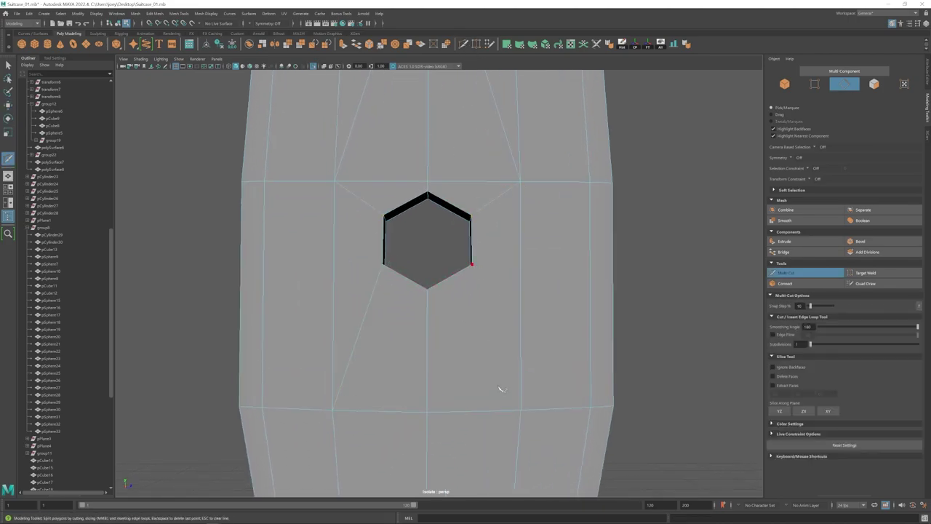
{"action": "left_click", "coordinate": [521, 408]}
{"action": "key", "text": "w"}
- Select the front rim edges of all four strap holes and bevel them with a 0.5 fraction
{"action": "scroll", "coordinate": [519, 364], "scroll_direction": "down", "scroll_amount": 8}
{"action": "left_click_drag", "start_coordinate": [502, 342], "coordinate": [519, 327], "text": "alt"}
{"action": "middle_click_drag", "start_coordinate": [519, 327], "coordinate": [385, 407], "text": "alt"}
{"action": "right_click_drag", "start_coordinate": [382, 246], "coordinate": [405, 222]}
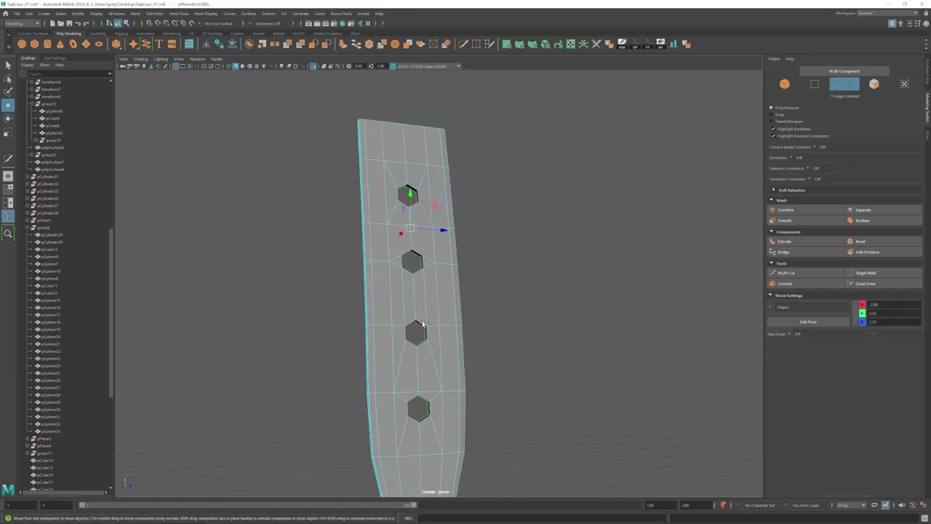
{"action": "left_click", "coordinate": [155, 14]}
{"action": "left_click", "coordinate": [164, 40]}
{"action": "scroll", "coordinate": [429, 242], "scroll_direction": "up", "scroll_amount": 4}
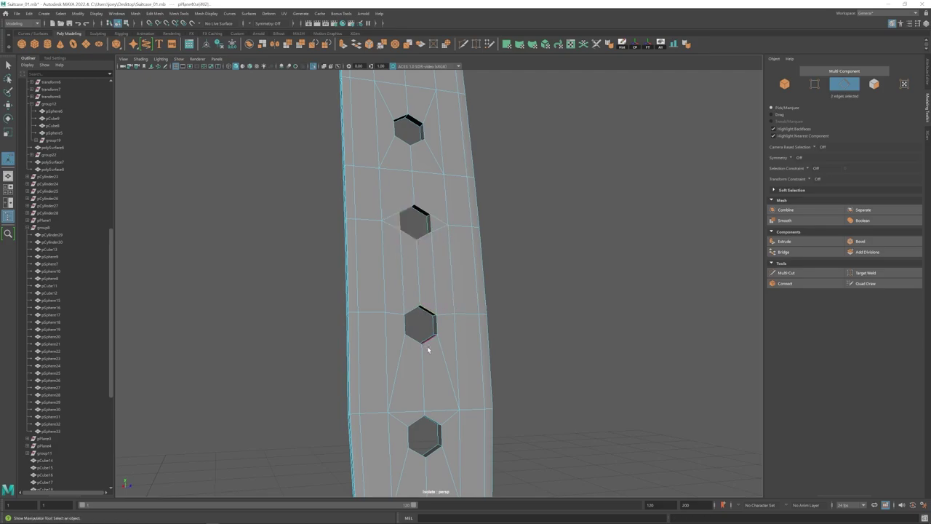
{"action": "key", "text": "ctrl+z"}
{"action": "middle_click_drag", "start_coordinate": [464, 408], "coordinate": [468, 327], "text": "alt"}
{"action": "scroll", "coordinate": [468, 327], "scroll_direction": "up", "scroll_amount": 1}
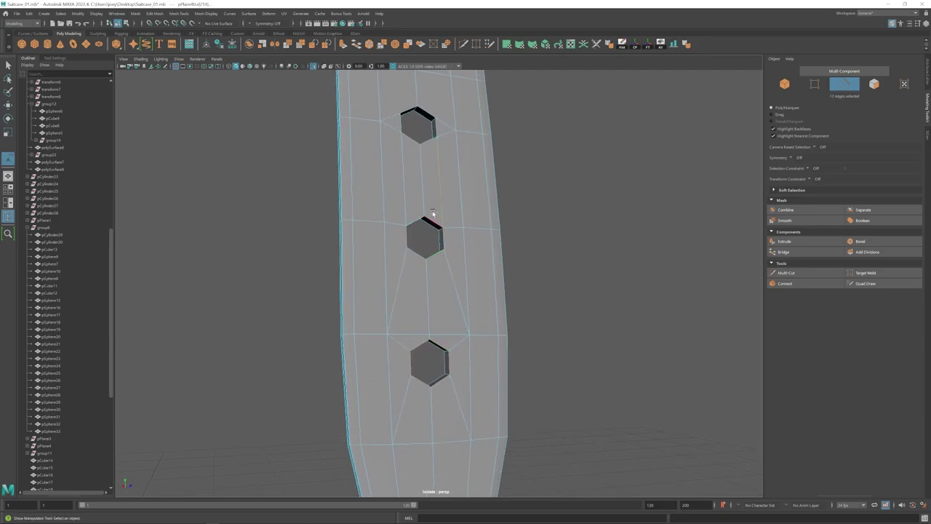
{"action": "double_click", "coordinate": [426, 144], "text": "shift"}
{"action": "middle_click_drag", "start_coordinate": [426, 144], "coordinate": [422, 290], "text": "alt"}
{"action": "scroll", "coordinate": [488, 306], "scroll_direction": "up", "scroll_amount": 10}
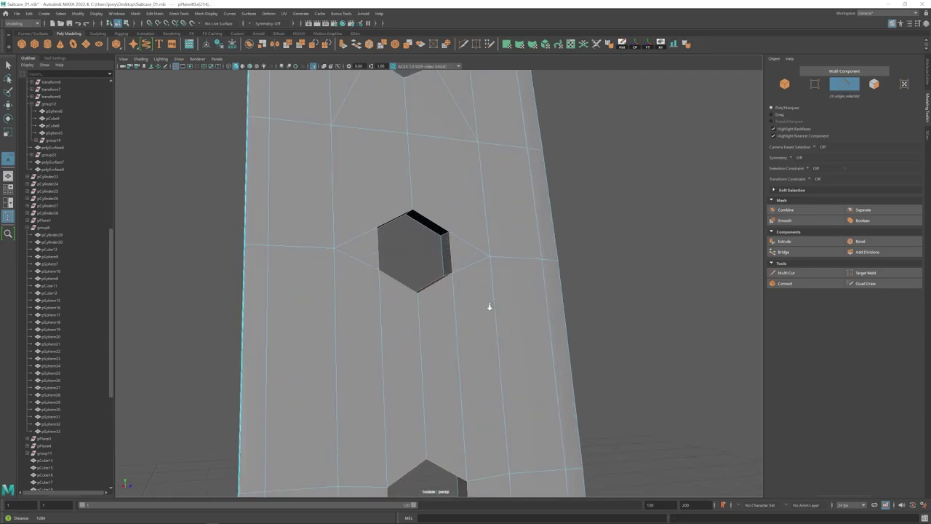
{"action": "double_click", "coordinate": [266, 199]}
{"action": "scroll", "coordinate": [396, 319], "scroll_direction": "down", "scroll_amount": 6}
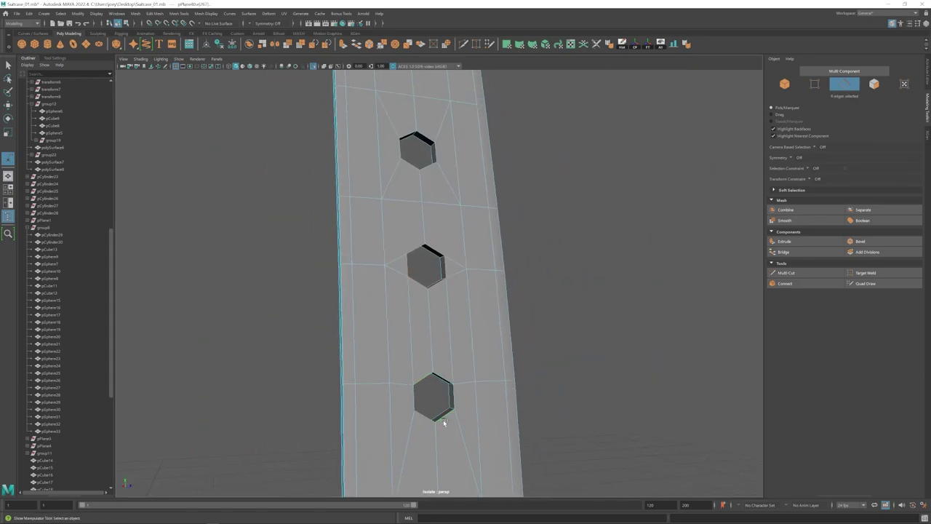
{"action": "middle_click_drag", "start_coordinate": [419, 381], "coordinate": [434, 232], "text": "alt"}
{"action": "left_click", "coordinate": [860, 240]}
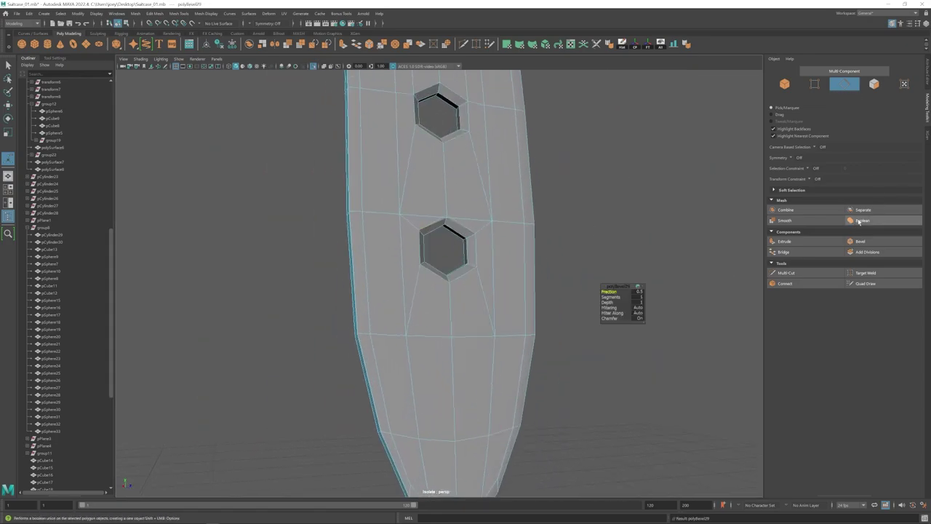
- On the strap's back side, shift the top hole's upper and lower vertices sideways onto the centre line
{"action": "left_click", "coordinate": [927, 72]}
{"action": "key", "text": "F8"}
{"action": "key", "text": "w"}
{"action": "scroll", "coordinate": [519, 293], "scroll_direction": "down", "scroll_amount": 5}
{"action": "left_click_drag", "start_coordinate": [519, 293], "coordinate": [451, 283], "text": "alt"}
{"action": "scroll", "coordinate": [440, 276], "scroll_direction": "down", "scroll_amount": 4}
{"action": "scroll", "coordinate": [723, 364], "scroll_direction": "up", "scroll_amount": 10}
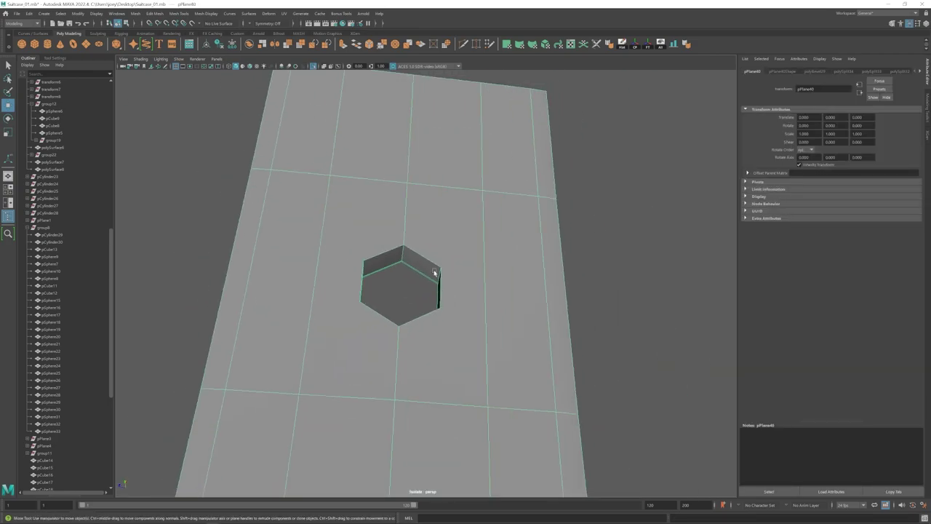
{"action": "left_click", "coordinate": [405, 243]}
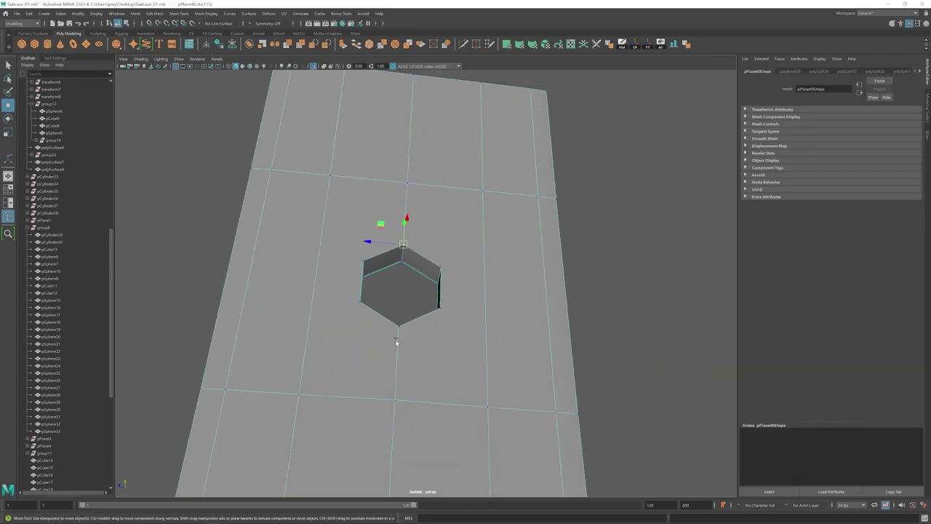
{"action": "left_click", "coordinate": [400, 327], "text": "shift"}
{"action": "left_click_drag", "start_coordinate": [366, 284], "coordinate": [359, 284]}
- Centre the upper and lower vertices of the next two holes on the strap's back side
{"action": "middle_click_drag", "start_coordinate": [399, 466], "coordinate": [413, 285], "text": "alt"}
{"action": "left_click", "coordinate": [415, 218]}
{"action": "left_click", "coordinate": [411, 318], "text": "shift"}
{"action": "left_click_drag", "start_coordinate": [379, 264], "coordinate": [372, 264]}
{"action": "scroll", "coordinate": [408, 277], "scroll_direction": "down", "scroll_amount": 5}
{"action": "left_click", "coordinate": [421, 293]}
{"action": "left_click", "coordinate": [419, 344], "text": "shift"}
{"action": "middle_click_drag", "start_coordinate": [412, 480], "coordinate": [424, 310], "text": "alt"}
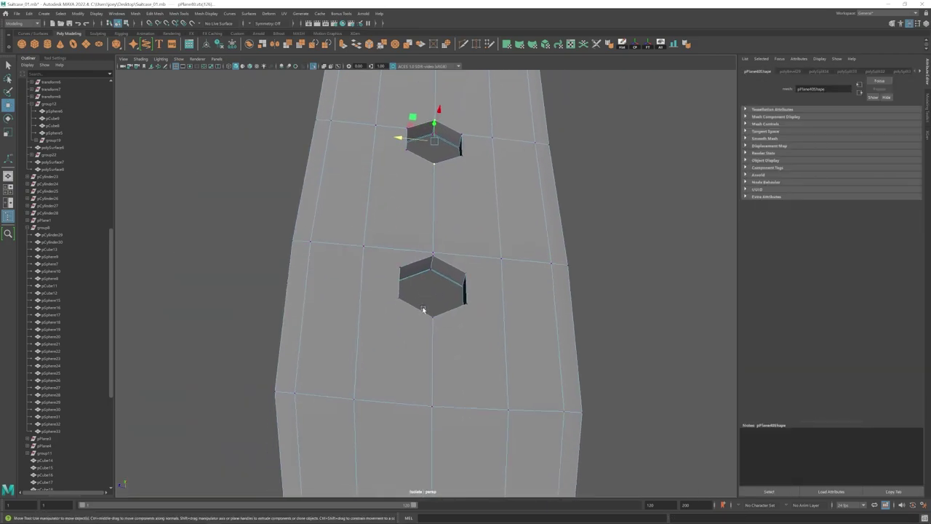
- Slide the back-side loop vertices above the lowest hole upward along their edges, away from the hole
{"action": "scroll", "coordinate": [424, 310], "scroll_direction": "up", "scroll_amount": 5}
{"action": "left_click", "coordinate": [439, 224]}
{"action": "left_click", "coordinate": [927, 107]}
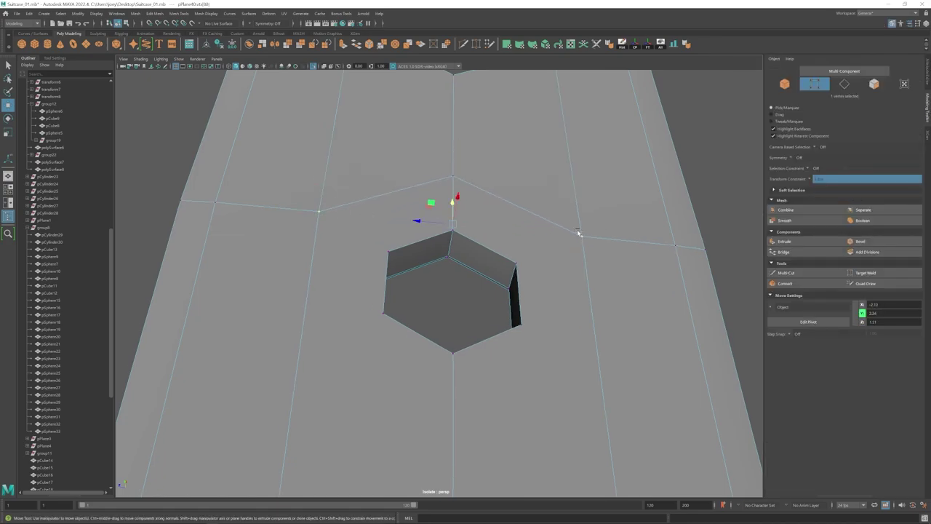
{"action": "scroll", "coordinate": [498, 268], "scroll_direction": "down", "scroll_amount": 6}
- Multi-Cut diagonals from the lowest hole's side corners to the surrounding loop vertices on the strap's back side
{"action": "key", "text": "ctrl+shift+x"}
{"action": "left_click", "coordinate": [467, 288]}
{"action": "left_click", "coordinate": [499, 366]}
{"action": "key", "text": "w"}
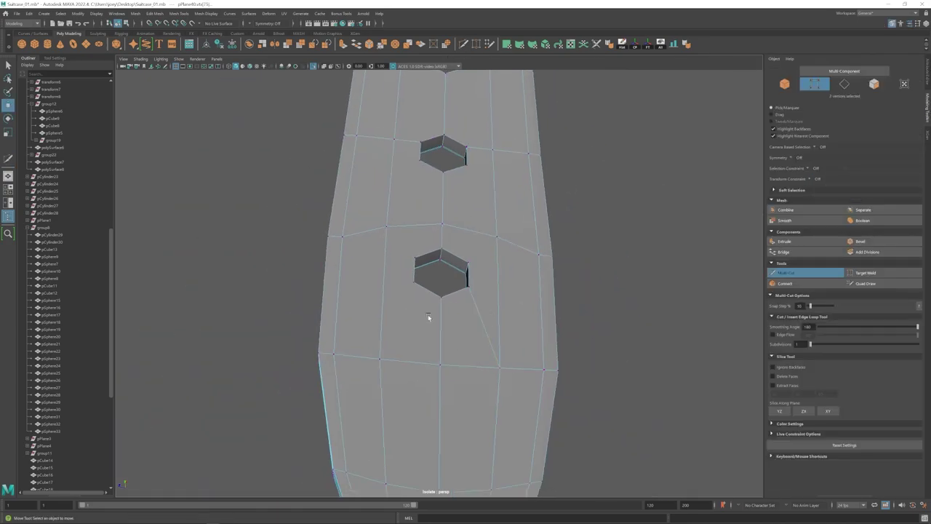
{"action": "left_click", "coordinate": [414, 284]}
{"action": "left_click", "coordinate": [380, 359]}
{"action": "left_click", "coordinate": [415, 258]}
{"action": "left_click", "coordinate": [469, 263]}
{"action": "left_click", "coordinate": [497, 236]}
{"action": "key", "text": "w"}
- Connect the third hole's lower corners to the loop vertices below it on the strap's back side
{"action": "key", "text": "ctrl+shift+x"}
{"action": "scroll", "coordinate": [380, 270], "scroll_direction": "down", "scroll_amount": 10}
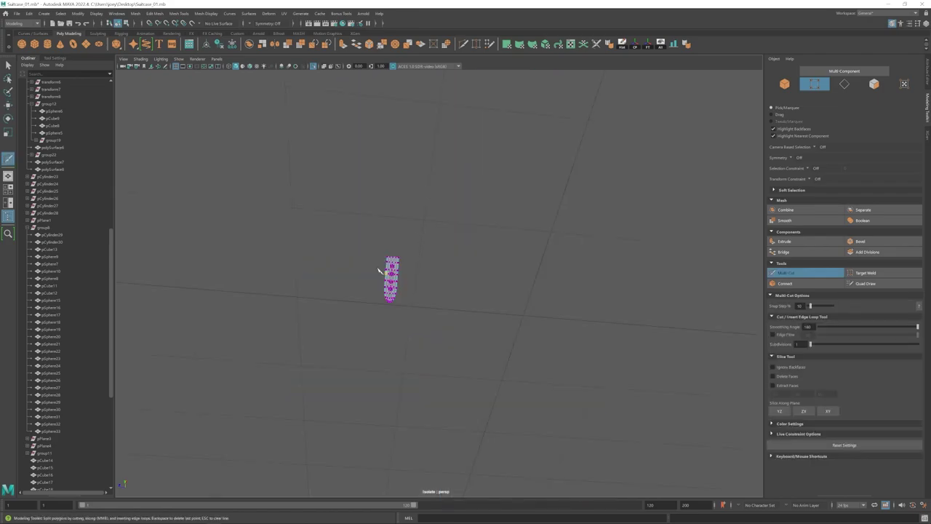
{"action": "scroll", "coordinate": [386, 277], "scroll_direction": "up", "scroll_amount": 10}
{"action": "middle_click_drag", "start_coordinate": [398, 293], "coordinate": [445, 284], "text": "alt"}
{"action": "left_click", "coordinate": [416, 260]}
{"action": "middle_click_drag", "start_coordinate": [519, 375], "coordinate": [474, 299], "text": "alt"}
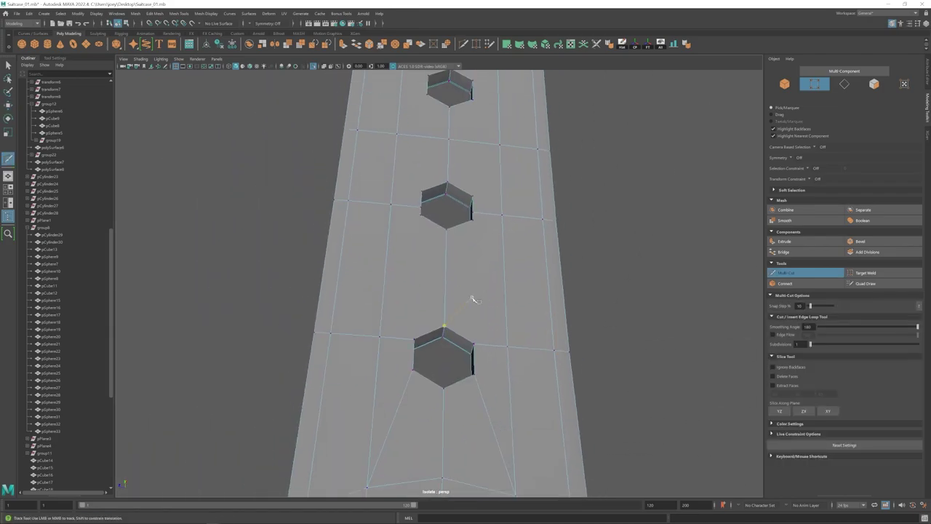
- Multi-Cut an edge linking the facing right-hand corners of two neighbouring holes on the strap's back side
{"action": "left_click", "coordinate": [473, 220]}
{"action": "key", "text": "w"}
{"action": "key", "text": "ctrl+shift+x"}
{"action": "left_click", "coordinate": [474, 344]}
{"action": "left_click", "coordinate": [473, 220]}
{"action": "key", "text": "w"}
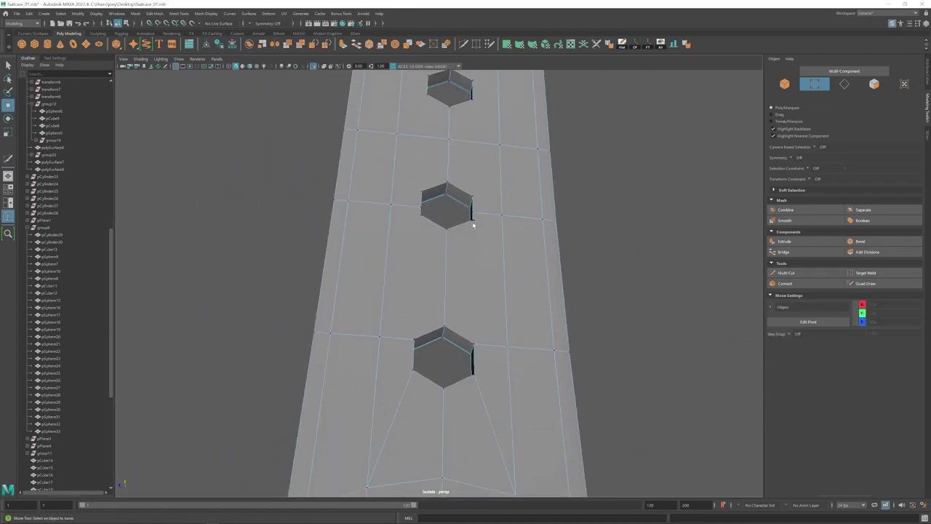
{"action": "left_click_drag", "start_coordinate": [474, 223], "coordinate": [479, 111], "text": "alt"}
{"action": "left_click", "coordinate": [477, 44]}
{"action": "left_click_drag", "start_coordinate": [509, 205], "coordinate": [472, 195], "text": "alt"}
{"action": "left_click_drag", "start_coordinate": [409, 181], "coordinate": [407, 191]}
{"action": "scroll", "coordinate": [429, 219], "scroll_direction": "down", "scroll_amount": 3}
{"action": "left_click_drag", "start_coordinate": [429, 218], "coordinate": [440, 237], "text": "alt"}
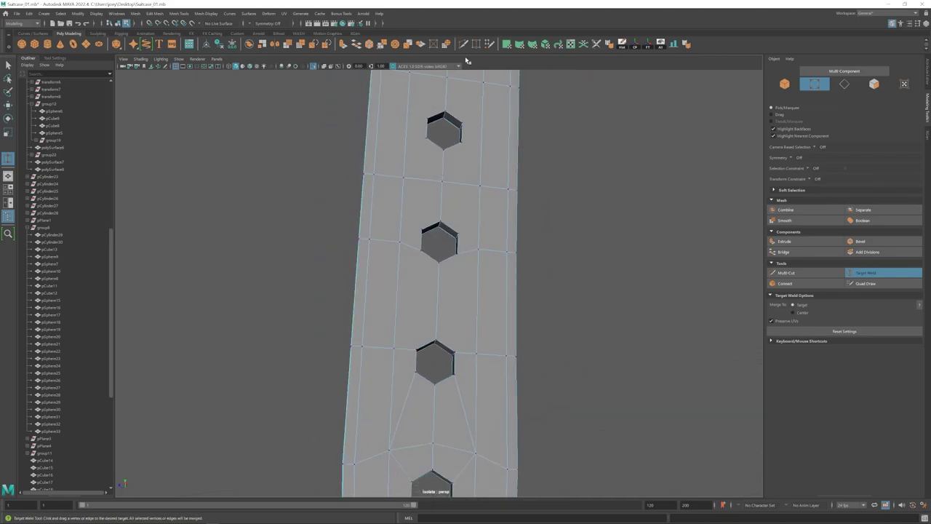
- Multi-Cut an edge linking the facing left-hand corners of the same two holes on the strap's back side
{"action": "left_click", "coordinate": [464, 44]}
{"action": "scroll", "coordinate": [461, 364], "scroll_direction": "up", "scroll_amount": 3}
{"action": "left_click", "coordinate": [415, 241]}
{"action": "left_click", "coordinate": [408, 375]}
{"action": "key", "text": "w"}
{"action": "key", "text": "ctrl+shift+x"}
{"action": "middle_click_drag", "start_coordinate": [429, 220], "coordinate": [427, 295], "text": "alt"}
- Multi-Cut diagonals from the upper holes' side corners to the adjacent loop vertices on the strap's back side
{"action": "left_click", "coordinate": [415, 288]}
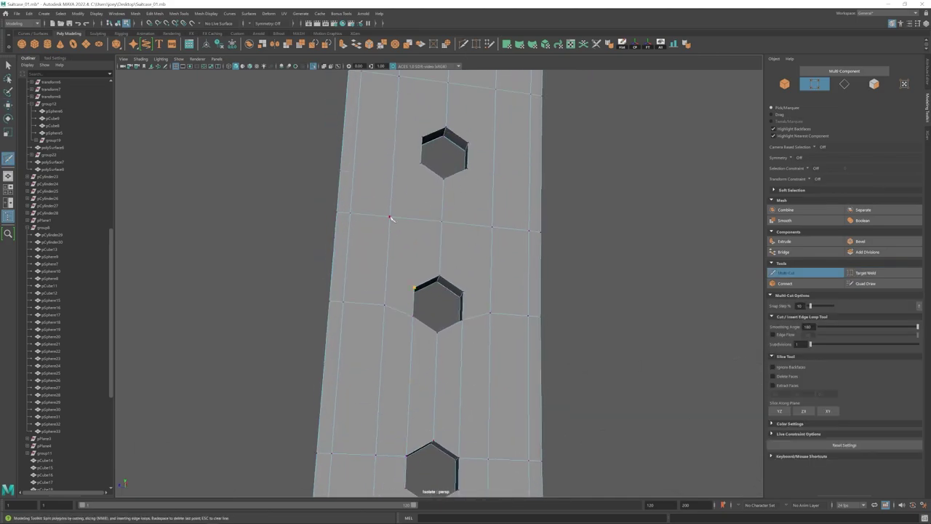
{"action": "left_click", "coordinate": [422, 163]}
{"action": "left_click", "coordinate": [391, 217]}
{"action": "key", "text": "w"}
{"action": "key", "text": "ctrl+shift+x"}
{"action": "middle_click_drag", "start_coordinate": [429, 218], "coordinate": [433, 288], "text": "alt"}
{"action": "left_click", "coordinate": [426, 208]}
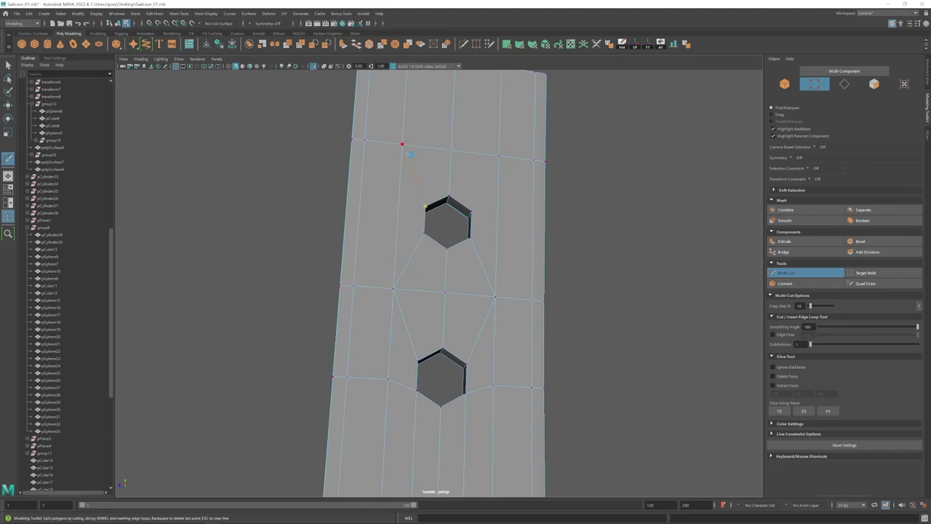
{"action": "scroll", "coordinate": [493, 251], "scroll_direction": "down", "scroll_amount": 1}
- Select the rim edge loops of all four holes on the strap's back side and bevel them
{"action": "right_click_drag", "start_coordinate": [493, 251], "coordinate": [493, 219]}
{"action": "double_click", "coordinate": [444, 309]}
{"action": "middle_click_drag", "start_coordinate": [443, 404], "coordinate": [457, 203], "text": "alt"}
{"action": "double_click", "coordinate": [457, 203], "text": "shift"}
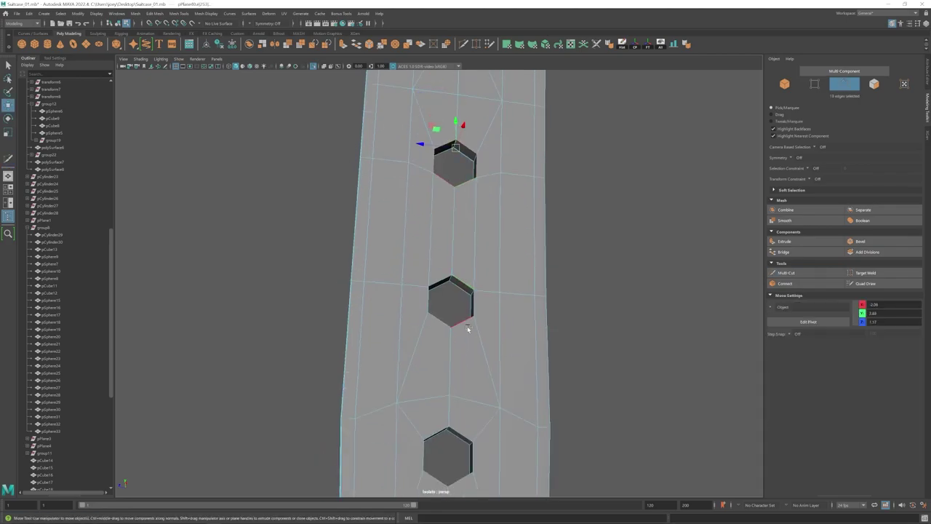
{"action": "double_click", "coordinate": [466, 182], "text": "shift"}
{"action": "middle_click_drag", "start_coordinate": [470, 120], "coordinate": [449, 258], "text": "alt"}
{"action": "double_click", "coordinate": [452, 184], "text": "shift"}
{"action": "left_click", "coordinate": [151, 13]}
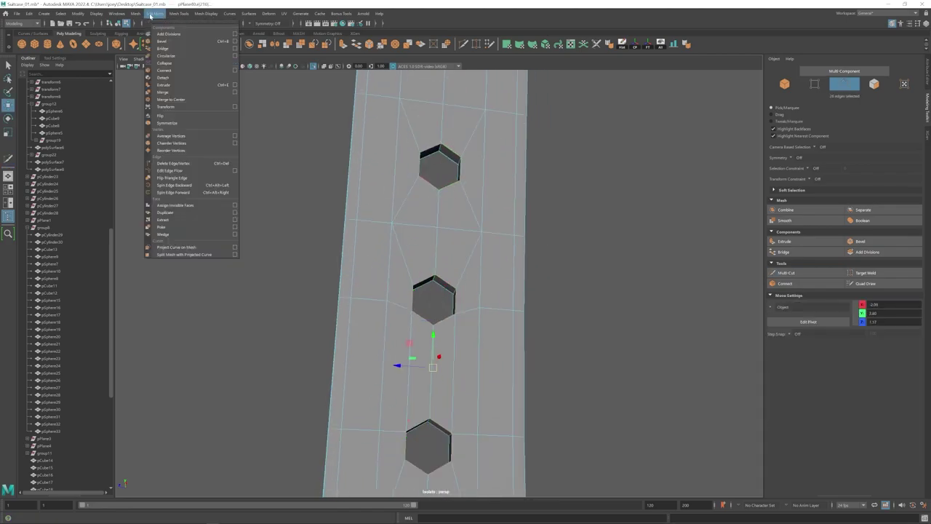
{"action": "left_click", "coordinate": [162, 42]}
- Examine the smoothed strap and its bevelled holes up close and in place on the suitcase
{"action": "left_click", "coordinate": [927, 73]}
{"action": "key", "text": "w"}
{"action": "right_click_drag", "start_coordinate": [509, 290], "coordinate": [536, 265]}
{"action": "scroll", "coordinate": [536, 265], "scroll_direction": "down", "scroll_amount": 4}
{"action": "left_click", "coordinate": [535, 264]}
{"action": "left_click_drag", "start_coordinate": [483, 336], "coordinate": [511, 400], "text": "alt"}
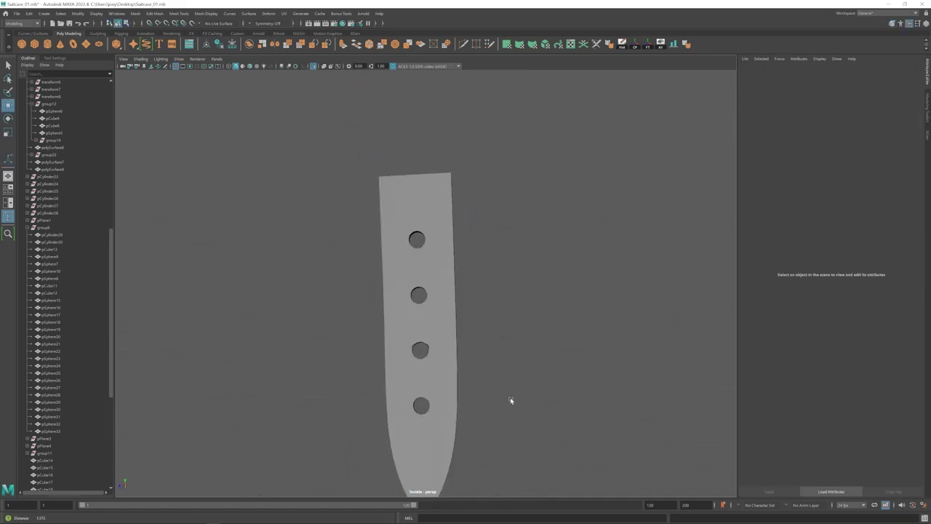
{"action": "left_click", "coordinate": [349, 251]}
{"action": "scroll", "coordinate": [349, 251], "scroll_direction": "up", "scroll_amount": 8}
{"action": "middle_click_drag", "start_coordinate": [218, 274], "coordinate": [333, 332], "text": "alt"}
{"action": "scroll", "coordinate": [333, 320], "scroll_direction": "up", "scroll_amount": 6}
{"action": "key", "text": "y"}
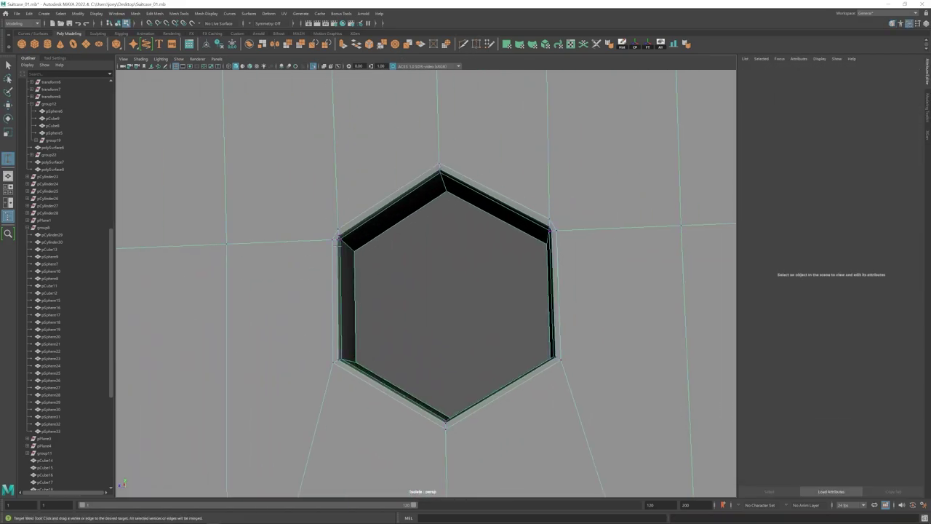
{"action": "left_click_drag", "start_coordinate": [551, 218], "coordinate": [568, 241], "text": "alt"}
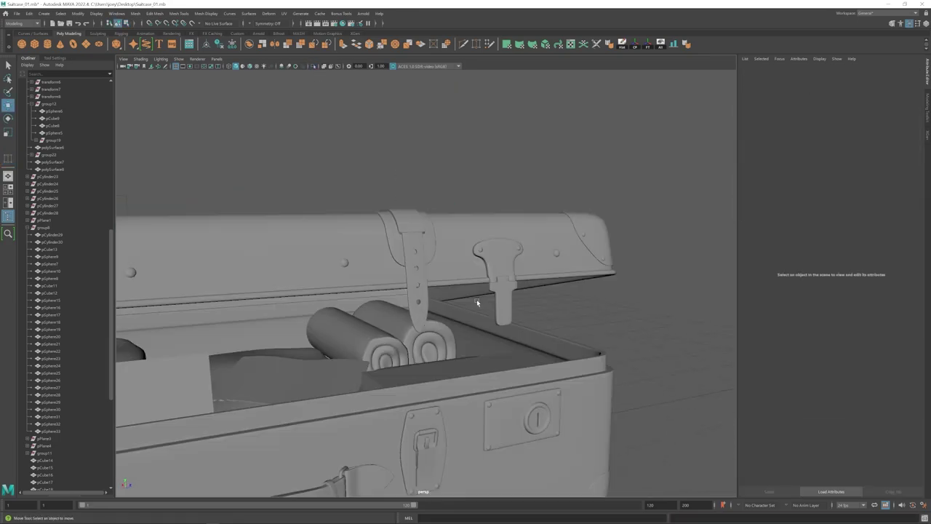
{"action": "left_click_drag", "start_coordinate": [476, 299], "coordinate": [615, 380], "text": "alt"}
{"action": "right_click_drag", "start_coordinate": [615, 381], "coordinate": [824, 440], "text": "alt"}
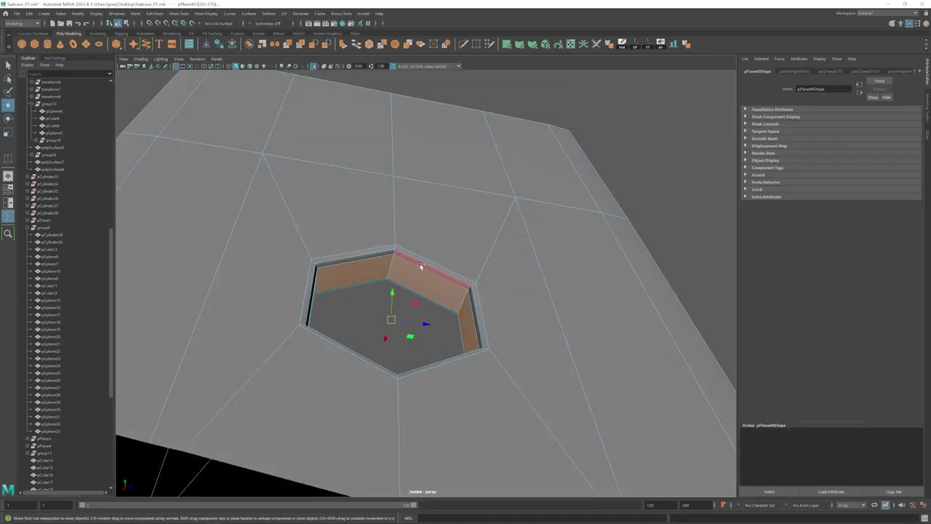
- Select the inner wall faces of the strap's holes and set the Scale tool's axis orientation to Component
{"action": "double_click", "coordinate": [420, 265], "text": "shift"}
{"action": "double_click", "coordinate": [387, 250], "text": "shift"}
{"action": "key", "text": "ctrl+z"}
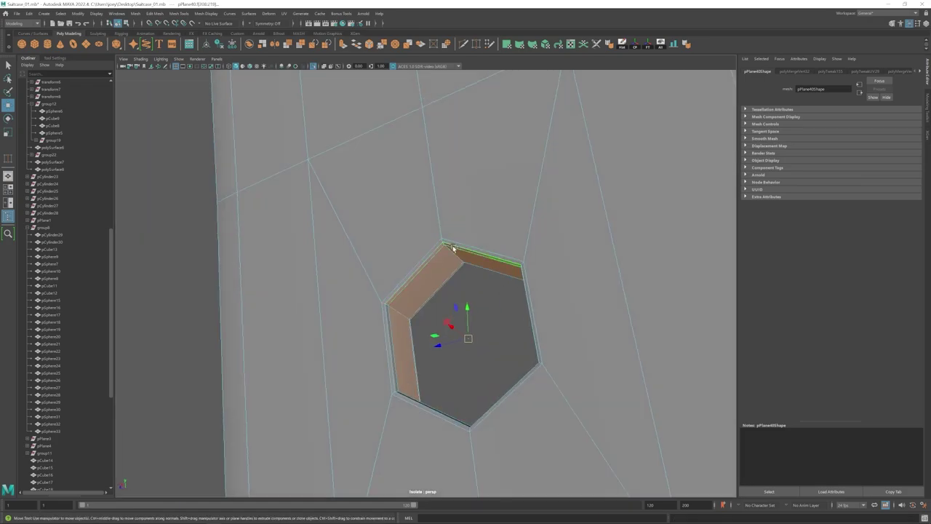
{"action": "left_click", "coordinate": [94, 102]}
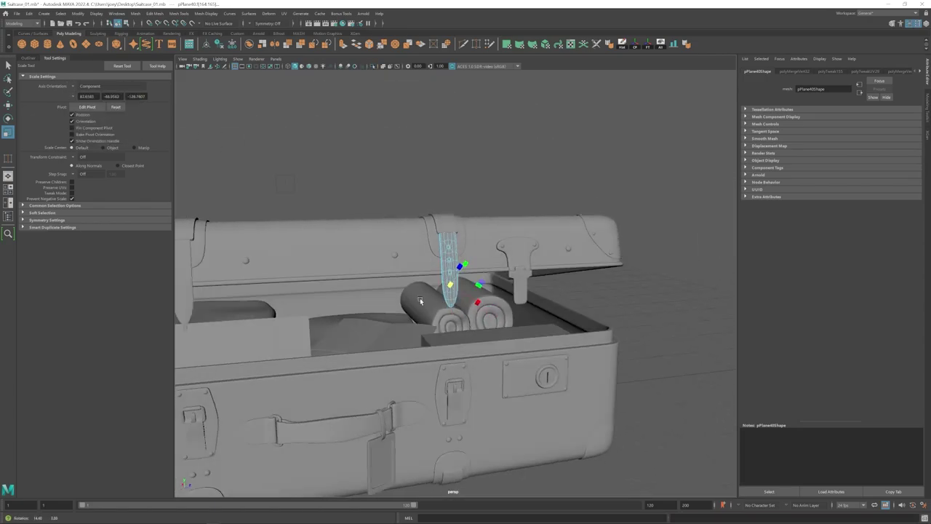
- Examine the whole open suitcase and its contents from the front and sides
{"action": "left_click_drag", "start_coordinate": [480, 306], "coordinate": [436, 277], "text": "alt"}
{"action": "scroll", "coordinate": [407, 284], "scroll_direction": "up", "scroll_amount": 5}
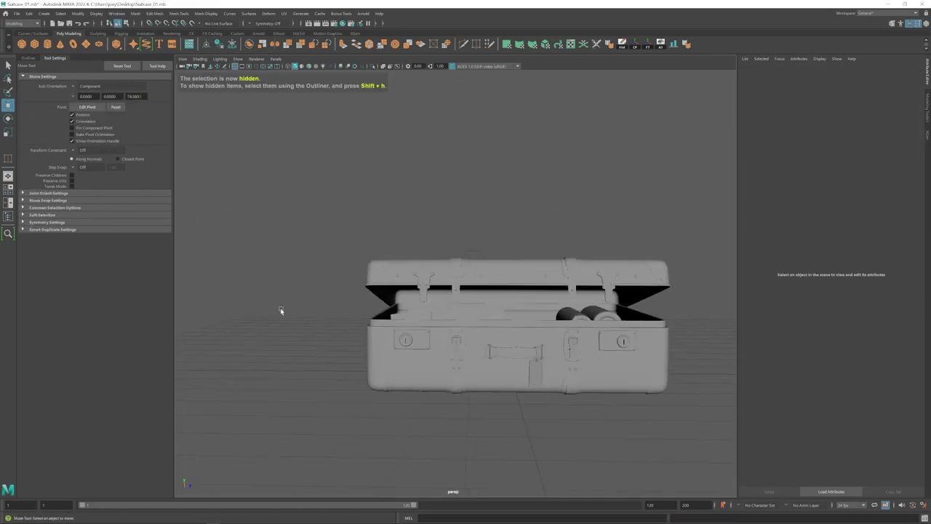
{"action": "left_click_drag", "start_coordinate": [281, 312], "coordinate": [429, 314], "text": "alt"}
{"action": "right_click_drag", "start_coordinate": [429, 314], "coordinate": [503, 325], "text": "alt"}
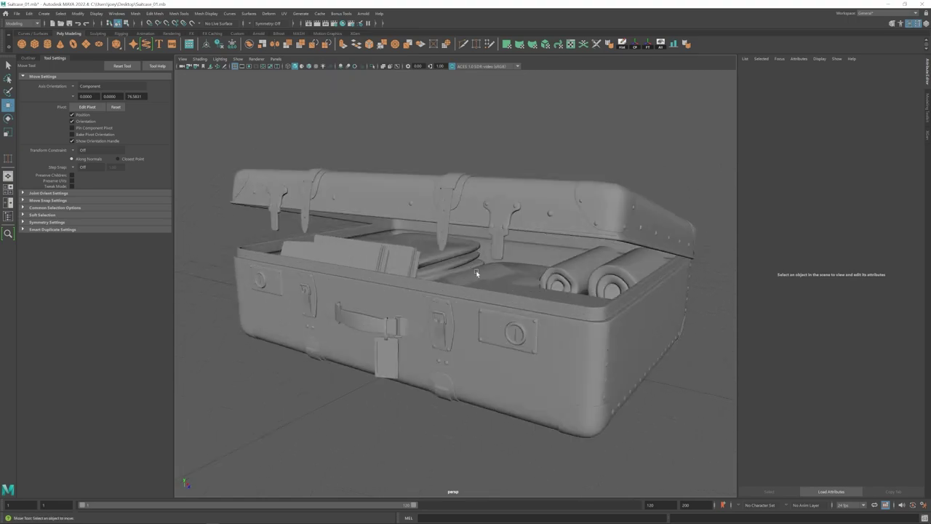
{"action": "right_click_drag", "start_coordinate": [478, 274], "coordinate": [403, 288], "text": "alt"}
{"action": "left_click_drag", "start_coordinate": [488, 309], "coordinate": [364, 320], "text": "alt"}
{"action": "right_click_drag", "start_coordinate": [466, 291], "coordinate": [561, 261], "text": "alt"}
{"action": "middle_click_drag", "start_coordinate": [561, 260], "coordinate": [429, 291], "text": "alt"}
- Select the hinge plate on the suitcase's back and check it in isolation
{"action": "left_click", "coordinate": [477, 190]}
{"action": "right_click_drag", "start_coordinate": [429, 291], "coordinate": [327, 251], "text": "alt"}
{"action": "middle_click_drag", "start_coordinate": [327, 251], "coordinate": [469, 252], "text": "alt"}
{"action": "left_click", "coordinate": [591, 242]}
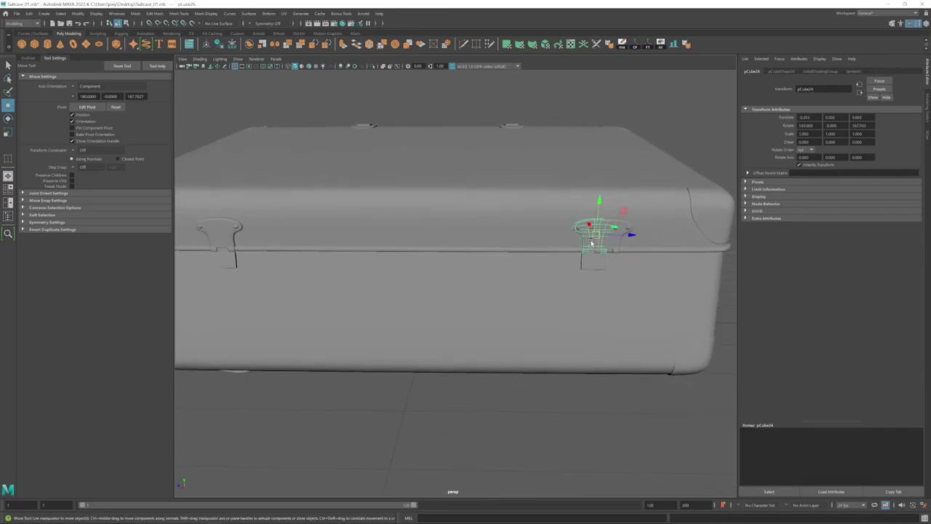
{"action": "left_click", "coordinate": [373, 67]}
{"action": "left_click", "coordinate": [373, 67]}
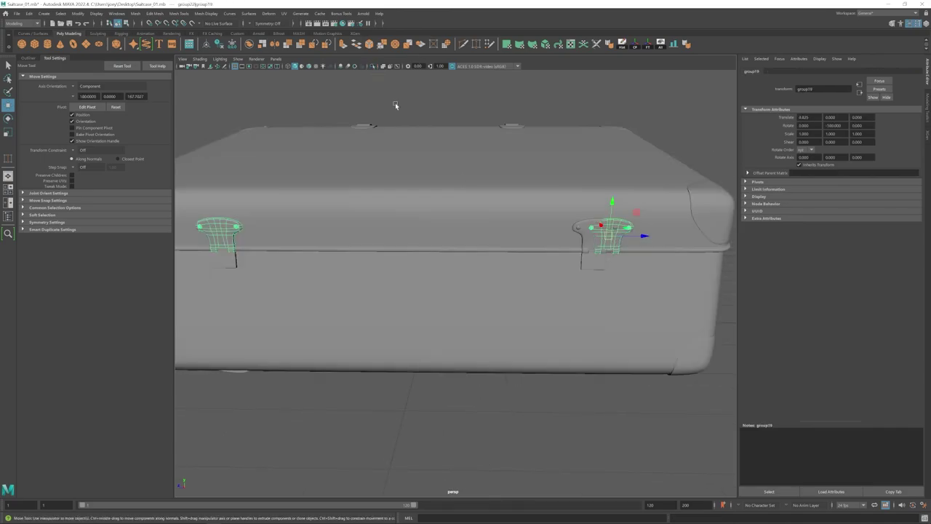
- Try to combine the overlapping hinge plates on the suitcase's back
{"action": "right_click_drag", "start_coordinate": [604, 247], "coordinate": [551, 262], "text": "alt"}
{"action": "key", "text": "ctrl+z"}
{"action": "left_click", "coordinate": [135, 13]}
{"action": "left_click", "coordinate": [150, 41]}
{"action": "left_click", "coordinate": [580, 245]}
{"action": "key", "text": "w"}
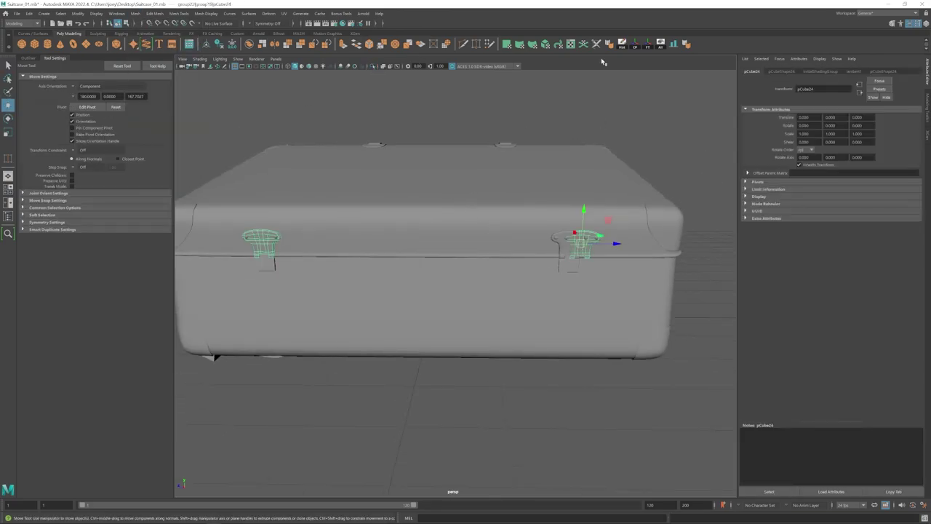
- Check the lid's front clasp plates in isolation and within the full scene
{"action": "left_click_drag", "start_coordinate": [561, 240], "coordinate": [318, 216], "text": "alt"}
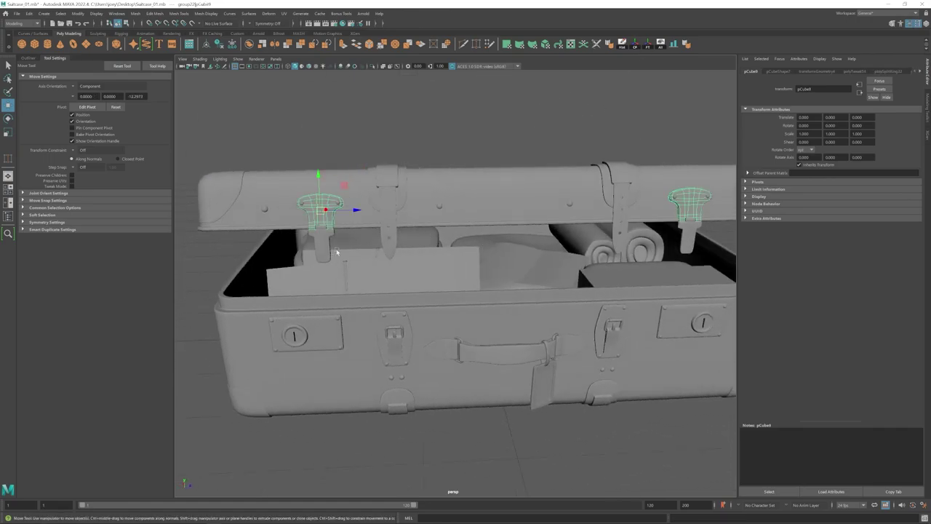
{"action": "left_click", "coordinate": [375, 68]}
{"action": "left_click", "coordinate": [374, 67]}
{"action": "left_click", "coordinate": [407, 149]}
{"action": "right_click_drag", "start_coordinate": [473, 211], "coordinate": [437, 229], "text": "alt"}
{"action": "left_click_drag", "start_coordinate": [436, 230], "coordinate": [466, 334], "text": "alt"}
- Adjust the corner vertices of the folded clothes at the suitcase's end
{"action": "left_click", "coordinate": [319, 309]}
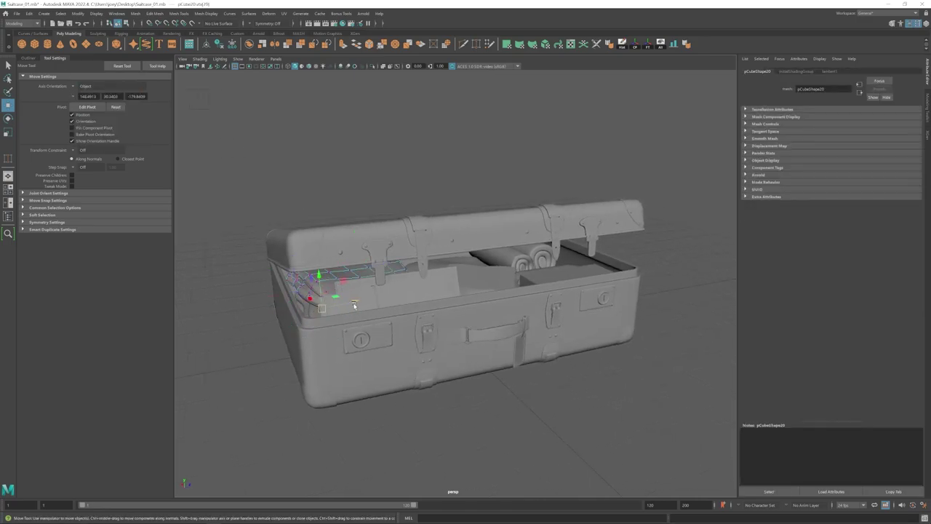
{"action": "left_click_drag", "start_coordinate": [354, 305], "coordinate": [335, 284], "text": "alt"}
{"action": "mouse_move", "coordinate": [333, 246]}
{"action": "left_mouse_down", "text": "alt"}
{"action": "mouse_move", "coordinate": [375, 288]}
{"action": "mouse_move", "coordinate": [327, 256]}
{"action": "left_mouse_up", "text": "alt"}
{"action": "left_click", "coordinate": [515, 320]}
{"action": "scroll", "coordinate": [515, 320], "scroll_direction": "down", "scroll_amount": 2}
{"action": "left_click", "coordinate": [328, 292]}
{"action": "left_click", "coordinate": [327, 290]}
{"action": "left_click", "coordinate": [398, 286]}
{"action": "left_click_drag", "start_coordinate": [418, 288], "coordinate": [426, 295], "text": "alt"}
{"action": "left_click", "coordinate": [466, 364]}
{"action": "scroll", "coordinate": [476, 316], "scroll_direction": "down", "scroll_amount": 5}
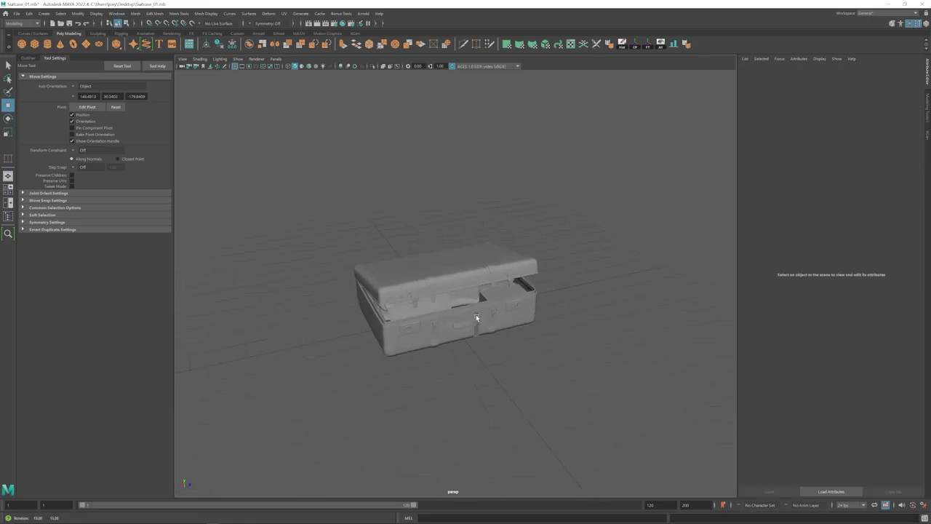
- Isolate the plain box among the suitcase's contents and frame it in the view
{"action": "scroll", "coordinate": [486, 336], "scroll_direction": "up", "scroll_amount": 5}
{"action": "left_click_drag", "start_coordinate": [476, 315], "coordinate": [418, 342], "text": "alt"}
{"action": "left_click", "coordinate": [497, 300]}
{"action": "left_click", "coordinate": [373, 66]}
{"action": "key", "text": "f"}
{"action": "scroll", "coordinate": [449, 322], "scroll_direction": "down", "scroll_amount": 3}
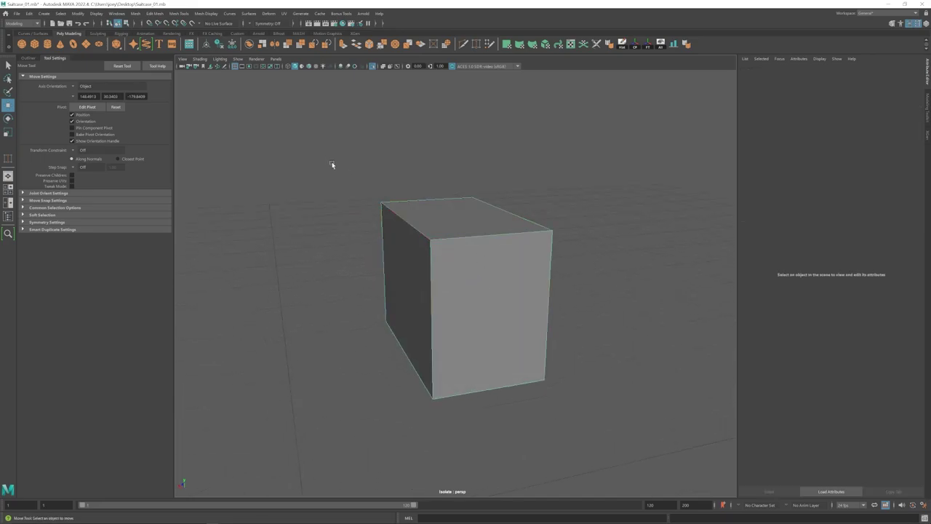
- Bevel all edges of the isolated box and adjust the bevel's size
{"action": "left_click", "coordinate": [461, 251]}
{"action": "right_click_drag", "start_coordinate": [465, 269], "coordinate": [466, 240]}
{"action": "left_click_drag", "start_coordinate": [333, 165], "coordinate": [582, 422]}
{"action": "left_click", "coordinate": [154, 14]}
{"action": "left_click", "coordinate": [163, 41]}
{"action": "left_click_drag", "start_coordinate": [872, 132], "coordinate": [845, 131]}
- Lower the top of the bevelled box and add a flattened copy above it as a lid
{"action": "right_click_drag", "start_coordinate": [451, 291], "coordinate": [436, 277]}
{"action": "left_click_drag", "start_coordinate": [342, 167], "coordinate": [581, 291]}
{"action": "key", "text": "w"}
{"action": "left_click_drag", "start_coordinate": [456, 185], "coordinate": [455, 208]}
{"action": "right_click_drag", "start_coordinate": [444, 265], "coordinate": [457, 249]}
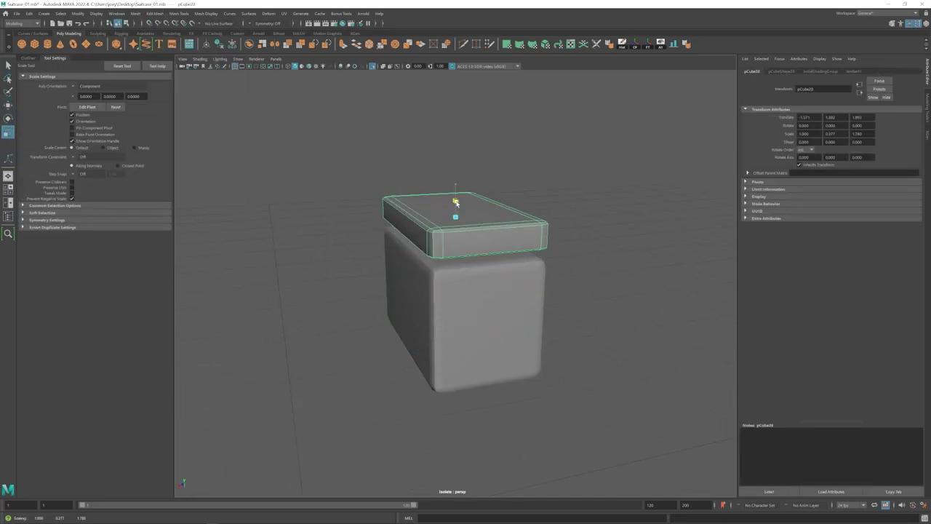
{"action": "left_click", "coordinate": [557, 168]}
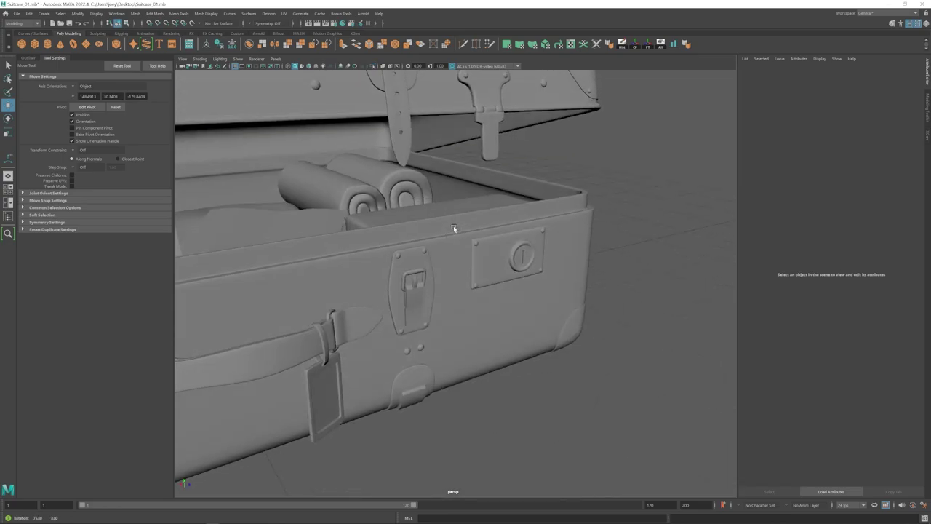
- Examine the lidded box in the suitcase and the hinge plates on the back
{"action": "left_click_drag", "start_coordinate": [453, 229], "coordinate": [529, 364], "text": "alt"}
{"action": "left_click", "coordinate": [439, 257]}
{"action": "scroll", "coordinate": [529, 363], "scroll_direction": "down", "scroll_amount": 4}
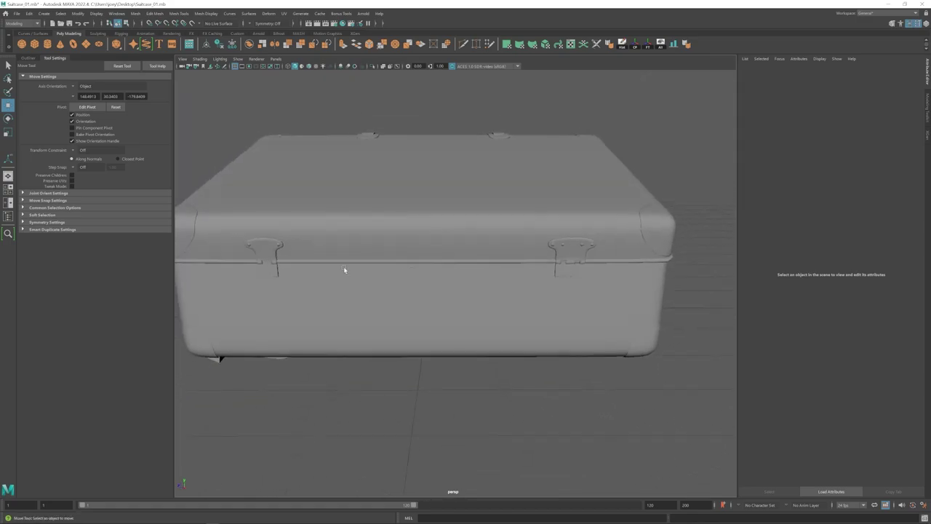
{"action": "left_click", "coordinate": [567, 255]}
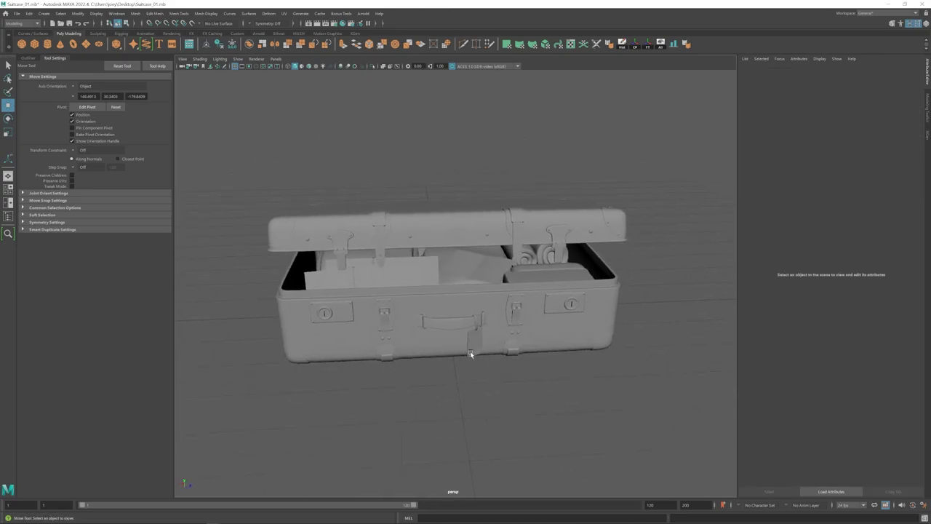
- Place an open-ended cylinder in front of the suitcase and try extruding its end border edges
{"action": "left_click", "coordinate": [477, 262]}
{"action": "key", "text": "r"}
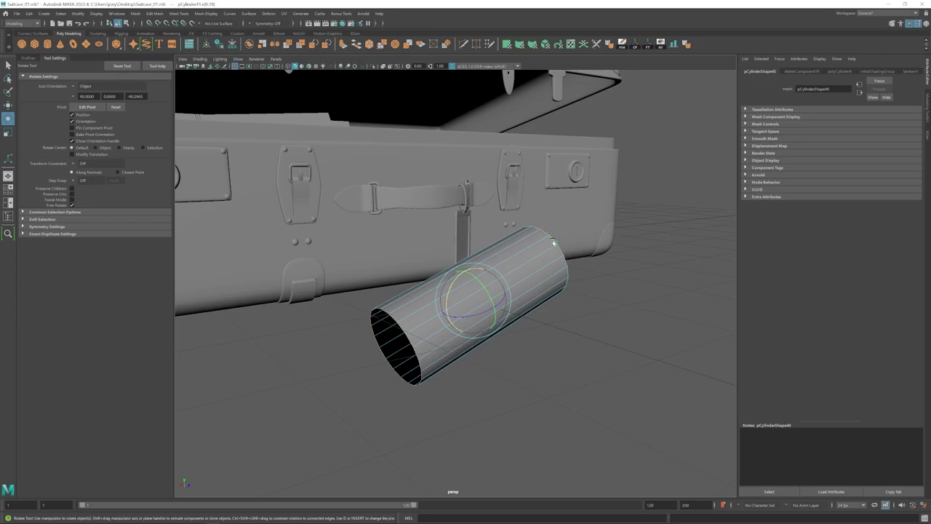
{"action": "key", "text": "ctrl+e"}
{"action": "key", "text": "r"}
{"action": "left_click_drag", "start_coordinate": [392, 350], "coordinate": [394, 352]}
{"action": "key", "text": "ctrl+e"}
{"action": "key", "text": "r"}
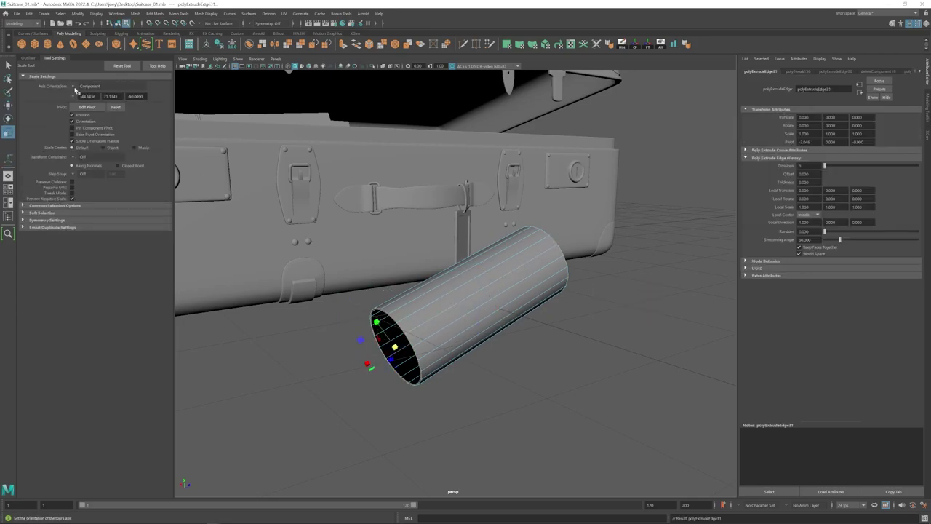
- Delete the open cylinder's history and freeze its transformations
{"action": "key", "text": "F8"}
{"action": "key", "text": "w"}
{"action": "scroll", "coordinate": [481, 295], "scroll_direction": "down", "scroll_amount": 3}
{"action": "left_click_drag", "start_coordinate": [495, 288], "coordinate": [525, 317]}
{"action": "scroll", "coordinate": [525, 317], "scroll_direction": "up", "scroll_amount": 2}
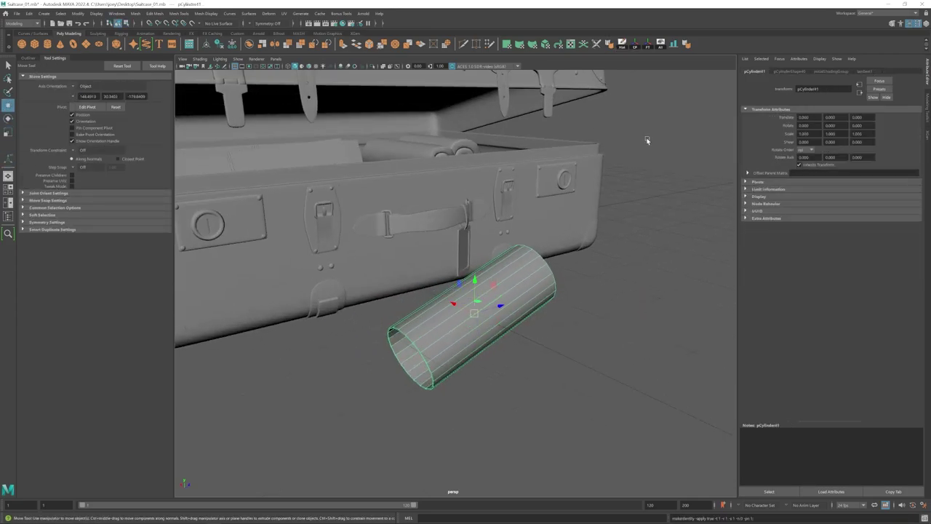
- Move a lengthwise edge of the open cylinder with soft selection
{"action": "scroll", "coordinate": [596, 154], "scroll_direction": "down", "scroll_amount": 3}
{"action": "key", "text": "F10"}
{"action": "left_click", "coordinate": [470, 277]}
{"action": "key", "text": "ctrl+z"}
{"action": "scroll", "coordinate": [458, 281], "scroll_direction": "up", "scroll_amount": 3}
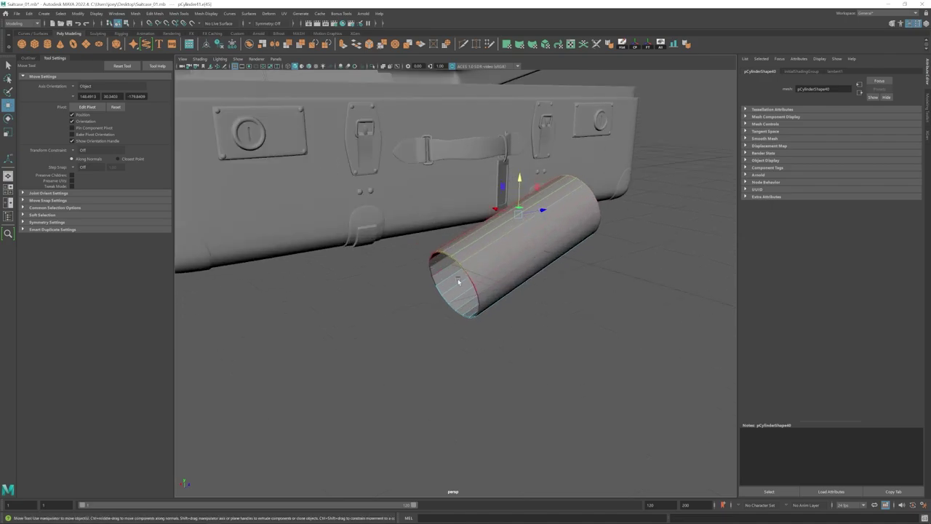
{"action": "left_click_drag", "start_coordinate": [450, 275], "coordinate": [532, 298], "text": "alt"}
{"action": "left_click", "coordinate": [470, 266]}
{"action": "left_click_drag", "start_coordinate": [531, 298], "coordinate": [514, 295]}
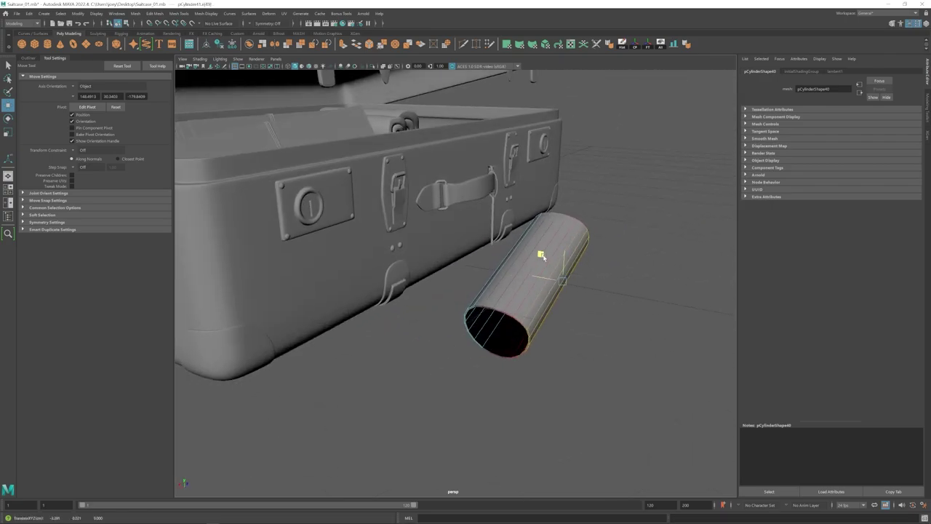
- Try to scale the whole cylinder and edit its pivot
{"action": "key", "text": "F8"}
{"action": "key", "text": "r"}
{"action": "left_click_drag", "start_coordinate": [506, 237], "coordinate": [498, 299], "text": "alt"}
{"action": "key", "text": "w"}
{"action": "key", "text": "r"}
{"action": "key", "text": "d"}
{"action": "left_click", "coordinate": [469, 300]}
{"action": "key", "text": "ctrl+z"}
{"action": "key", "text": "ctrl+z"}
{"action": "key", "text": "ctrl+z"}
{"action": "key", "text": "ctrl+z"}
- Fold the open cylinder inward by moving its lengthwise edges with soft selection
{"action": "scroll", "coordinate": [499, 298], "scroll_direction": "up", "scroll_amount": 5}
{"action": "scroll", "coordinate": [498, 299], "scroll_direction": "down", "scroll_amount": 5}
{"action": "right_click_drag", "start_coordinate": [498, 299], "coordinate": [498, 269]}
{"action": "left_click", "coordinate": [480, 264]}
{"action": "key", "text": "w"}
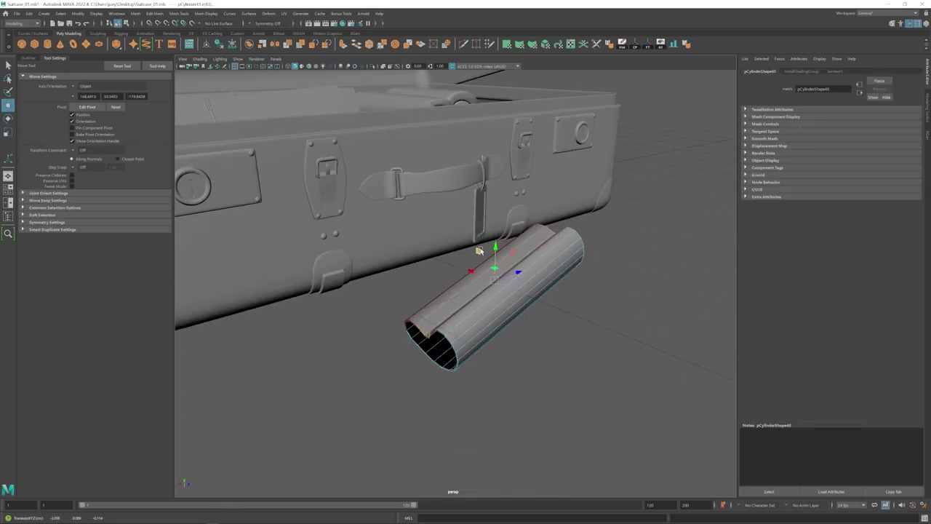
{"action": "left_click_drag", "start_coordinate": [479, 250], "coordinate": [452, 297], "text": "alt"}
{"action": "left_click_drag", "start_coordinate": [483, 250], "coordinate": [559, 251], "text": "alt"}
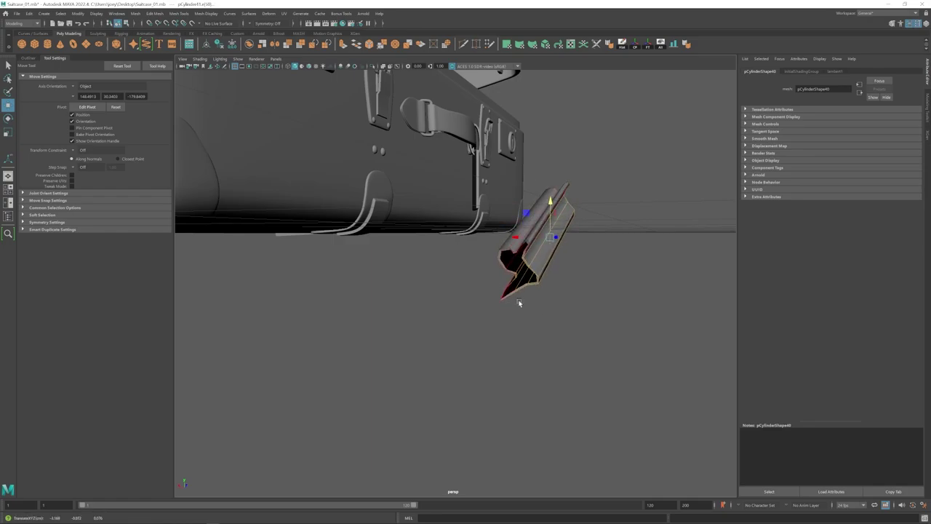
{"action": "left_click_drag", "start_coordinate": [518, 303], "coordinate": [491, 287], "text": "alt"}
{"action": "mouse_move", "coordinate": [469, 257]}
{"action": "left_mouse_down", "text": "alt"}
{"action": "mouse_move", "coordinate": [480, 285]}
{"action": "mouse_move", "coordinate": [451, 326]}
{"action": "mouse_move", "coordinate": [430, 233]}
{"action": "mouse_move", "coordinate": [444, 260]}
{"action": "mouse_move", "coordinate": [426, 256]}
{"action": "mouse_move", "coordinate": [452, 257]}
{"action": "left_mouse_up", "text": "alt"}
- Resize the folded cylinder and place it inside the suitcase, leaning beside the box below the two rolls
{"action": "left_click", "coordinate": [538, 342]}
{"action": "left_click", "coordinate": [450, 320]}
{"action": "key", "text": "r"}
{"action": "key", "text": "w"}
{"action": "key", "text": "r"}
{"action": "key", "text": "w"}
{"action": "left_click_drag", "start_coordinate": [452, 257], "coordinate": [425, 313], "text": "alt"}
{"action": "left_click_drag", "start_coordinate": [425, 315], "coordinate": [467, 299]}
{"action": "mouse_move", "coordinate": [467, 299]}
{"action": "left_mouse_down", "text": "alt"}
{"action": "mouse_move", "coordinate": [439, 301]}
{"action": "mouse_move", "coordinate": [468, 299]}
{"action": "mouse_move", "coordinate": [484, 316]}
{"action": "mouse_move", "coordinate": [405, 306]}
{"action": "mouse_move", "coordinate": [460, 289]}
{"action": "left_mouse_up", "text": "alt"}
{"action": "key", "text": "e"}
{"action": "key", "text": "w"}
{"action": "left_click_drag", "start_coordinate": [460, 289], "coordinate": [378, 313], "text": "alt"}
{"action": "left_click_drag", "start_coordinate": [441, 307], "coordinate": [520, 290]}
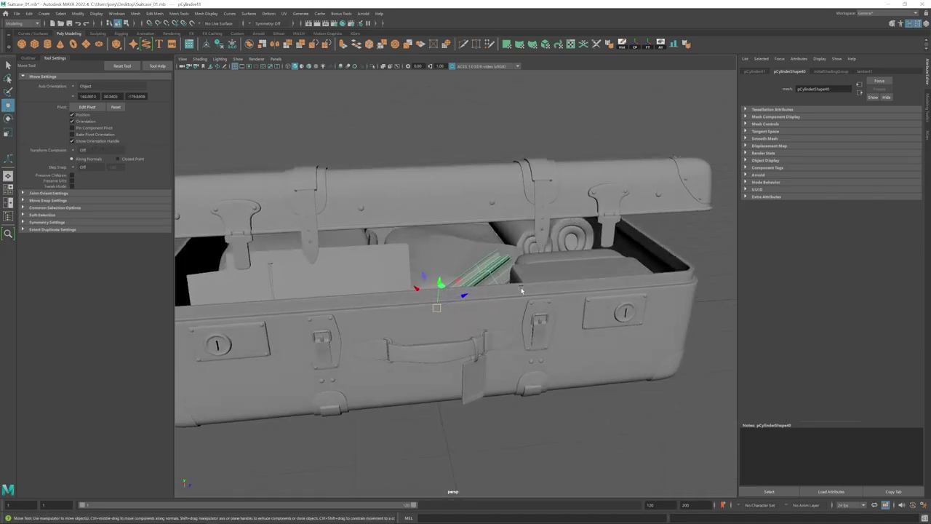
- Smooth the folded cloth mesh, reshape its lengthwise edges with soft selection and adjust its position beside the box
{"action": "left_click", "coordinate": [134, 13]}
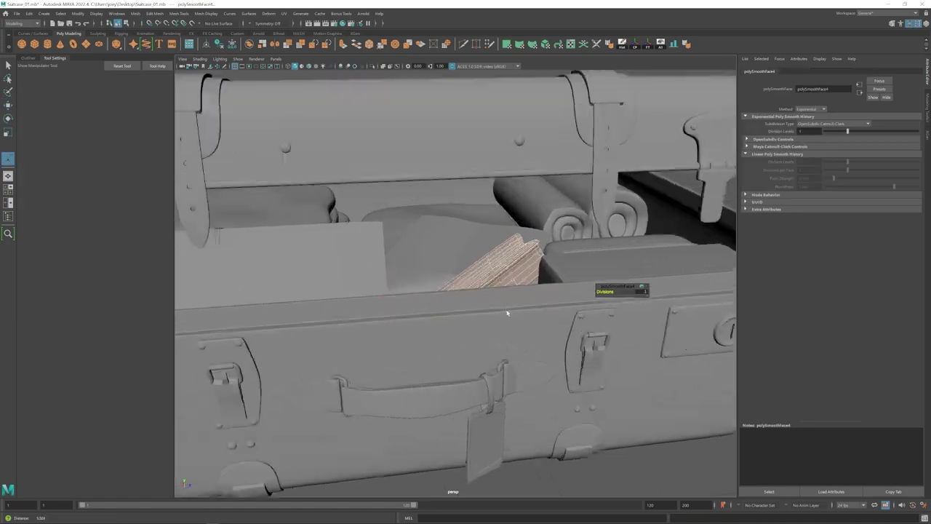
{"action": "left_click_drag", "start_coordinate": [507, 311], "coordinate": [512, 234], "text": "alt"}
{"action": "left_click_drag", "start_coordinate": [512, 234], "coordinate": [527, 255], "text": "alt"}
{"action": "scroll", "coordinate": [502, 305], "scroll_direction": "down", "scroll_amount": 10}
{"action": "left_click", "coordinate": [482, 346]}
{"action": "scroll", "coordinate": [481, 347], "scroll_direction": "up", "scroll_amount": 10}
{"action": "left_click_drag", "start_coordinate": [481, 347], "coordinate": [479, 207], "text": "alt"}
{"action": "left_click", "coordinate": [497, 301]}
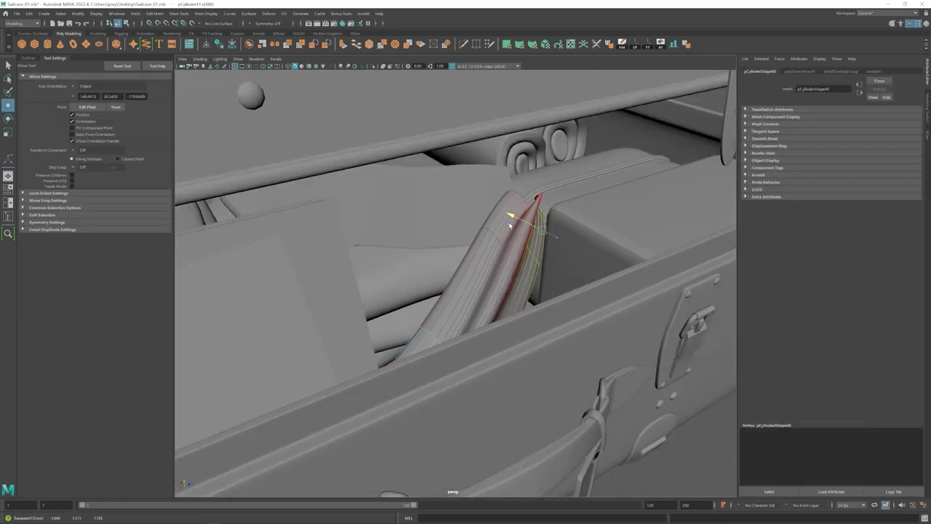
{"action": "key", "text": "a"}
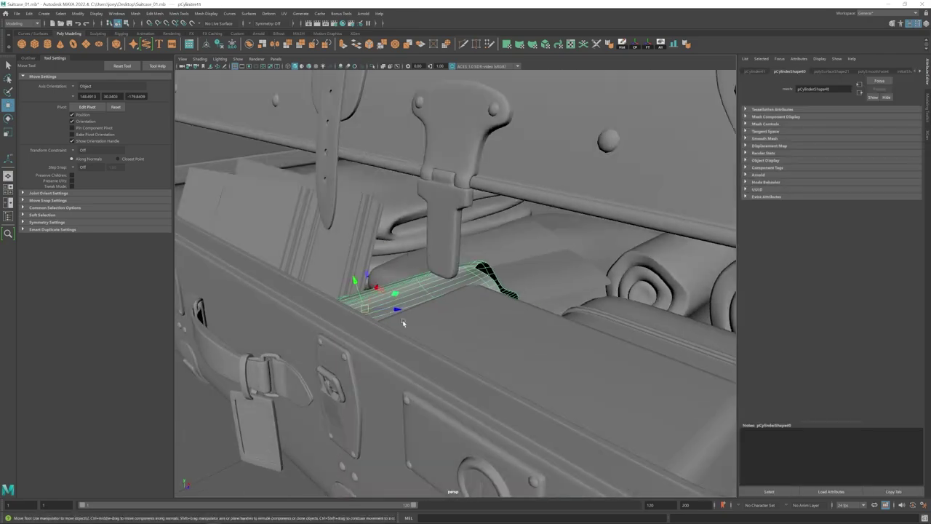
{"action": "left_click_drag", "start_coordinate": [435, 316], "coordinate": [453, 314], "text": "alt"}
{"action": "left_click_drag", "start_coordinate": [335, 329], "coordinate": [378, 324], "text": "alt"}
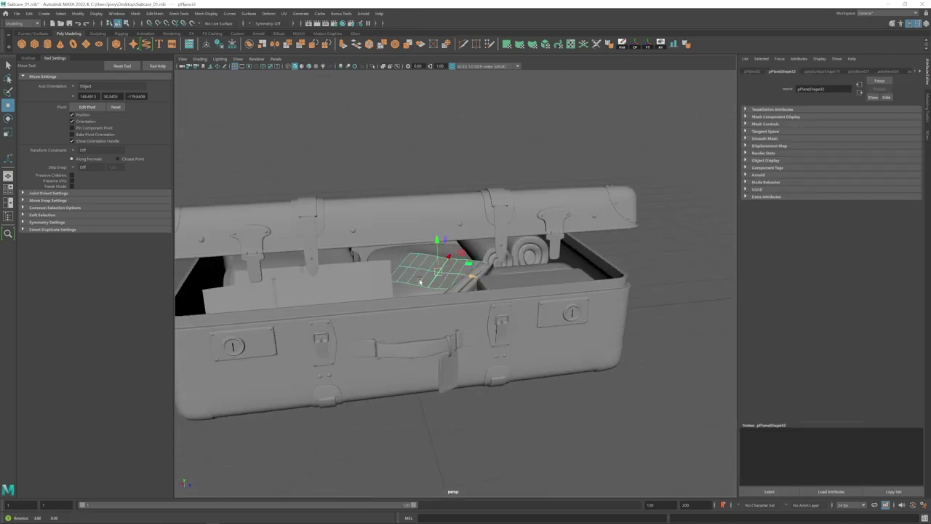
- Move and rotate the flat sheet lying on the clothes next to the folded cloth
{"action": "right_click_drag", "start_coordinate": [419, 281], "coordinate": [498, 309], "text": "alt"}
{"action": "key", "text": "Up"}
{"action": "left_click_drag", "start_coordinate": [463, 259], "coordinate": [436, 265]}
{"action": "left_click_drag", "start_coordinate": [436, 265], "coordinate": [429, 276], "text": "alt"}
{"action": "key", "text": "e"}
{"action": "left_click_drag", "start_coordinate": [409, 278], "coordinate": [449, 275]}
{"action": "right_click_drag", "start_coordinate": [449, 277], "coordinate": [426, 285], "text": "alt"}
{"action": "left_click_drag", "start_coordinate": [426, 285], "coordinate": [420, 285], "text": "alt"}
{"action": "left_click", "coordinate": [538, 441]}
{"action": "right_click_drag", "start_coordinate": [538, 437], "coordinate": [494, 378], "text": "alt"}
{"action": "left_click_drag", "start_coordinate": [494, 378], "coordinate": [507, 374], "text": "alt"}
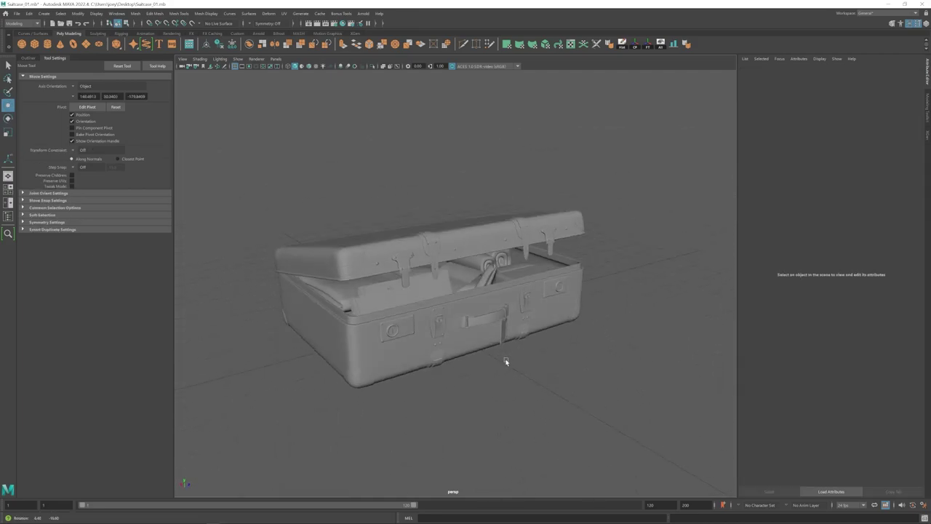
- Bend the folded cloth between the box and the suitcase's front rim by moving its vertices with soft selection
{"action": "right_click_drag", "start_coordinate": [506, 361], "coordinate": [557, 365], "text": "alt"}
{"action": "left_click_drag", "start_coordinate": [557, 365], "coordinate": [574, 378], "text": "alt"}
{"action": "right_click_drag", "start_coordinate": [447, 346], "coordinate": [436, 371]}
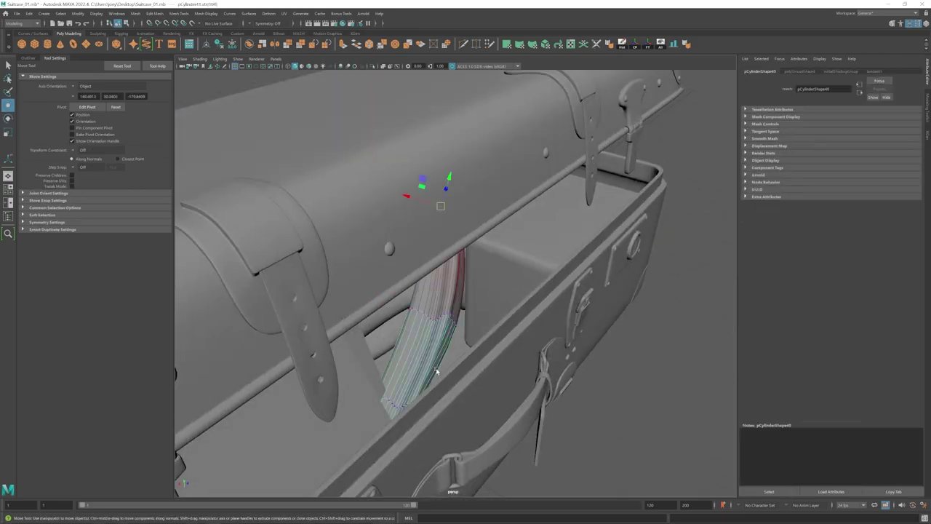
{"action": "left_click_drag", "start_coordinate": [469, 387], "coordinate": [458, 332], "text": "alt"}
{"action": "left_click", "coordinate": [460, 332]}
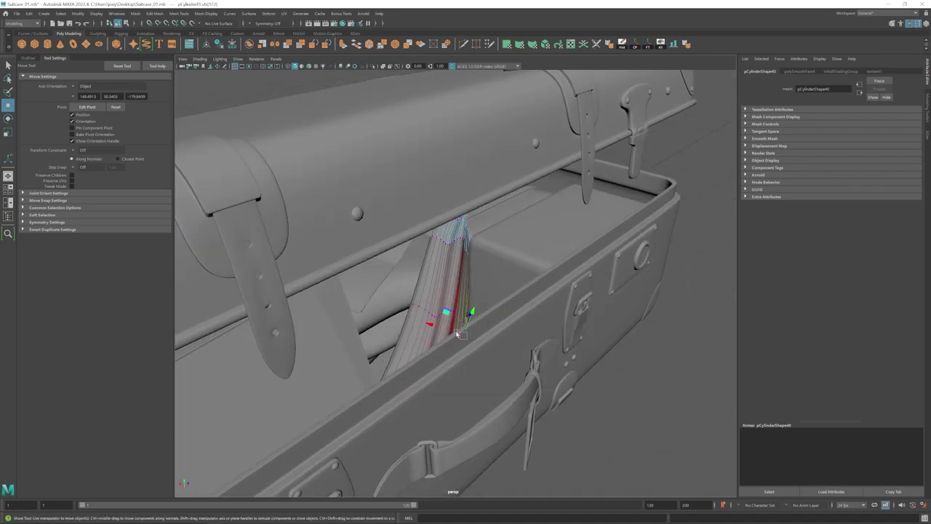
{"action": "right_click_drag", "start_coordinate": [458, 333], "coordinate": [436, 327], "text": "alt"}
{"action": "left_click_drag", "start_coordinate": [436, 327], "coordinate": [422, 309], "text": "alt"}
{"action": "left_click_drag", "start_coordinate": [422, 309], "coordinate": [416, 306]}
{"action": "right_click_drag", "start_coordinate": [436, 291], "coordinate": [465, 269]}
{"action": "left_click", "coordinate": [509, 429]}
{"action": "right_click_drag", "start_coordinate": [509, 349], "coordinate": [468, 291], "text": "alt"}
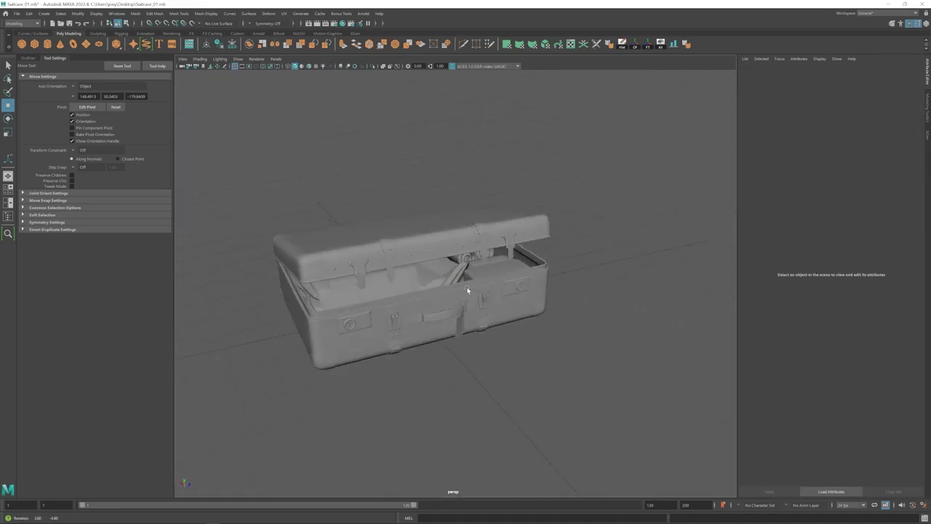
- Move the vertices at the cloth's upper end with soft selection so it curves toward the box
{"action": "right_click_drag", "start_coordinate": [364, 335], "coordinate": [397, 342], "text": "alt"}
{"action": "left_click_drag", "start_coordinate": [398, 342], "coordinate": [429, 336], "text": "alt"}
{"action": "right_click_drag", "start_coordinate": [475, 256], "coordinate": [455, 251]}
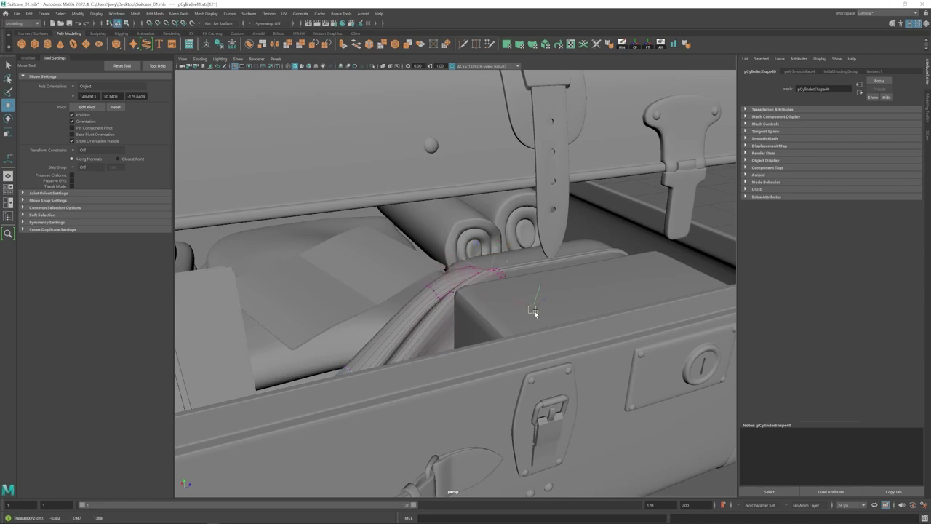
{"action": "left_click_drag", "start_coordinate": [514, 270], "coordinate": [465, 305], "text": "alt"}
{"action": "left_click_drag", "start_coordinate": [465, 305], "coordinate": [518, 291]}
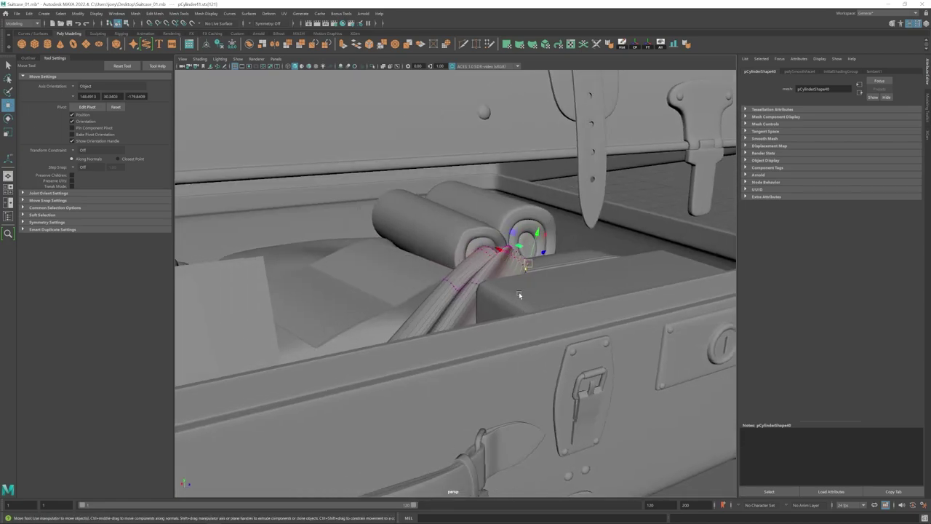
{"action": "right_click_drag", "start_coordinate": [494, 277], "coordinate": [523, 255]}
{"action": "left_click", "coordinate": [509, 408]}
{"action": "right_click_drag", "start_coordinate": [509, 350], "coordinate": [390, 357], "text": "alt"}
{"action": "mouse_move", "coordinate": [390, 356]}
{"action": "left_mouse_down", "text": "alt"}
{"action": "mouse_move", "coordinate": [400, 343]}
{"action": "mouse_move", "coordinate": [378, 344]}
{"action": "left_mouse_up", "text": "alt"}
{"action": "left_click", "coordinate": [492, 324]}
{"action": "right_click_drag", "start_coordinate": [379, 345], "coordinate": [502, 309], "text": "alt"}
- Shape the cloth's folds by moving a lengthwise edge loop with soft selection
{"action": "double_click", "coordinate": [508, 311]}
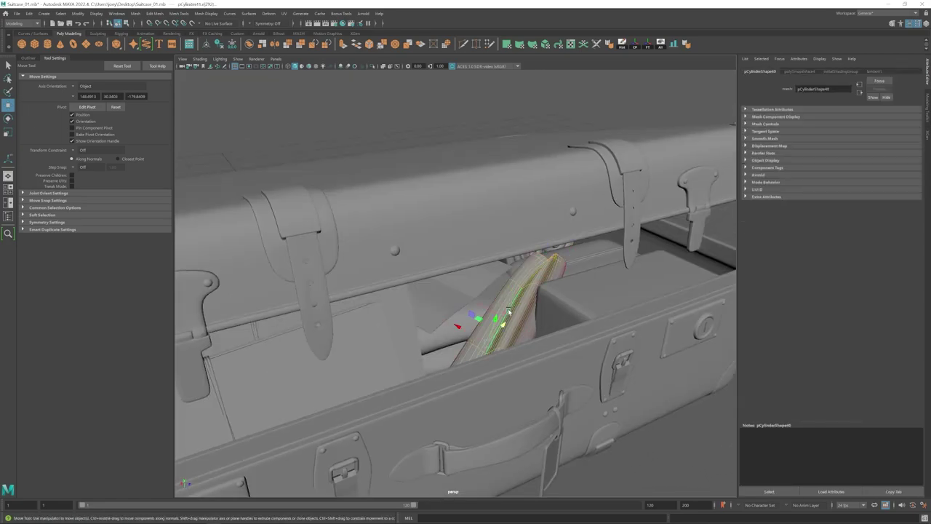
{"action": "left_click_drag", "start_coordinate": [482, 322], "coordinate": [475, 311], "text": "alt"}
{"action": "left_click_drag", "start_coordinate": [476, 311], "coordinate": [574, 311]}
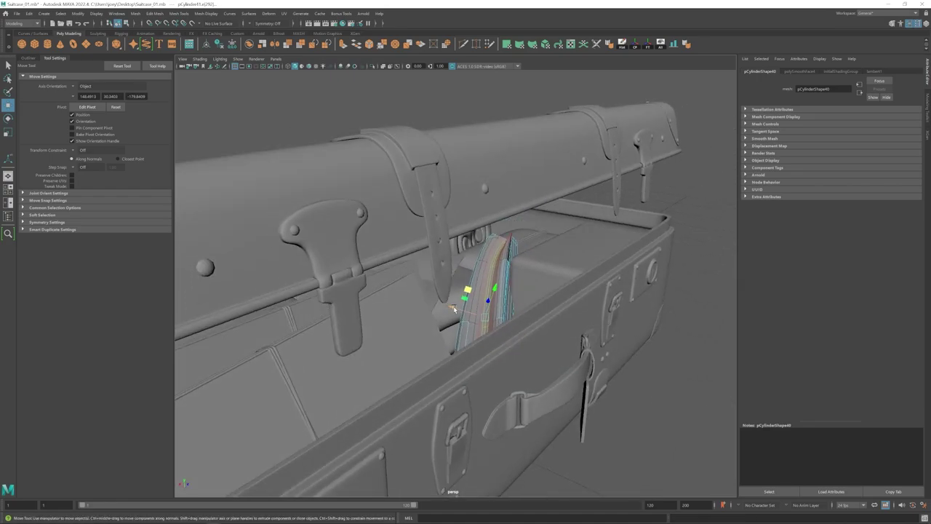
{"action": "left_click", "coordinate": [575, 311]}
{"action": "right_click_drag", "start_coordinate": [575, 311], "coordinate": [619, 297], "text": "alt"}
{"action": "left_click", "coordinate": [491, 305]}
{"action": "right_click_drag", "start_coordinate": [495, 309], "coordinate": [496, 287]}
{"action": "left_click", "coordinate": [505, 320]}
{"action": "left_click_drag", "start_coordinate": [504, 317], "coordinate": [484, 312], "text": "alt"}
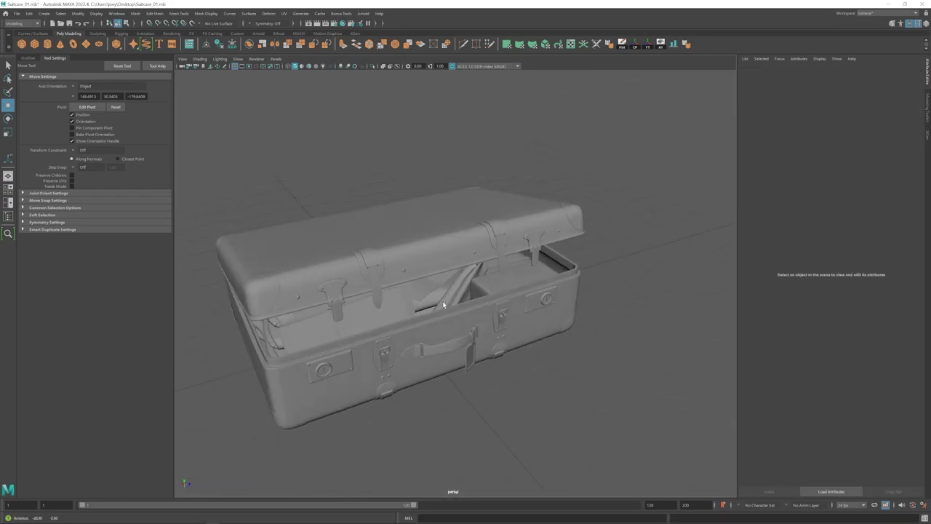
{"action": "left_click_drag", "start_coordinate": [502, 324], "coordinate": [519, 329], "text": "alt"}
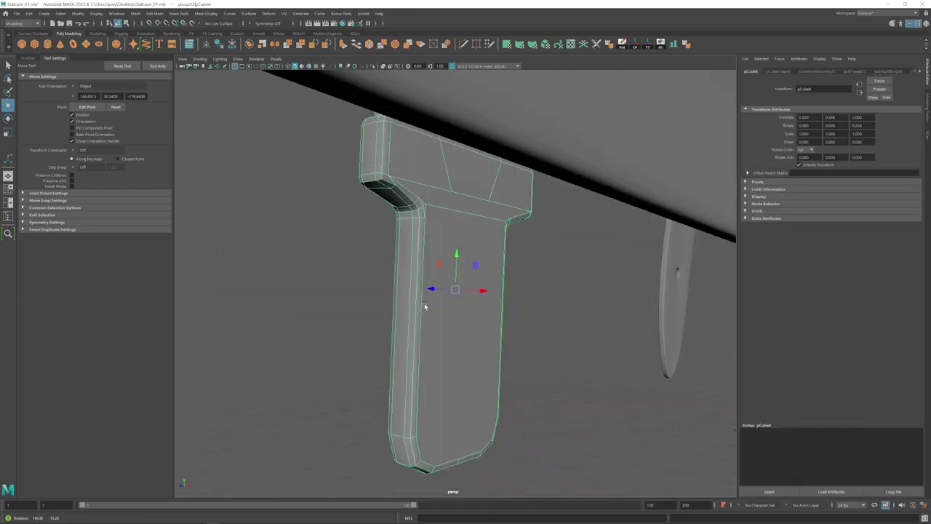
- Adjust the shoulder edges on the back of the lid's hasp and cut lengthwise edges down to its lower end
{"action": "left_click_drag", "start_coordinate": [424, 303], "coordinate": [444, 205], "text": "alt"}
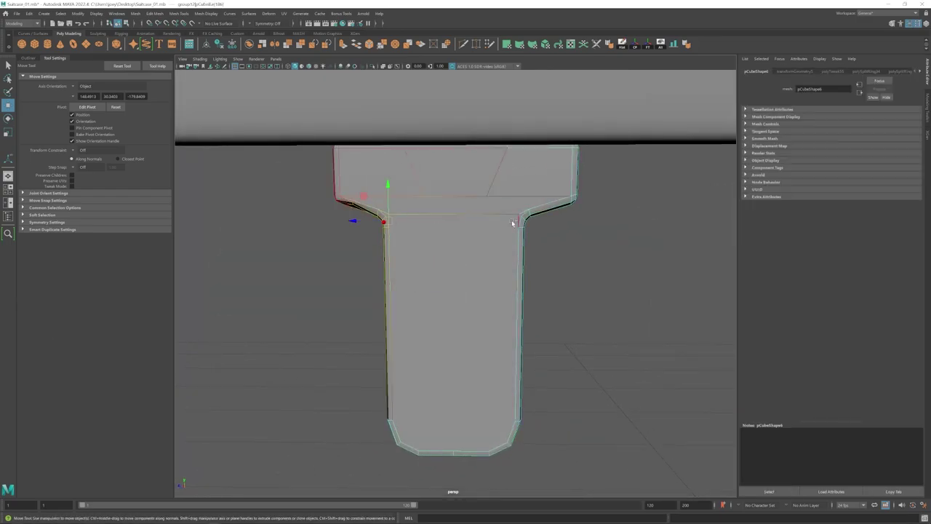
{"action": "left_click_drag", "start_coordinate": [523, 217], "coordinate": [417, 210], "text": "alt"}
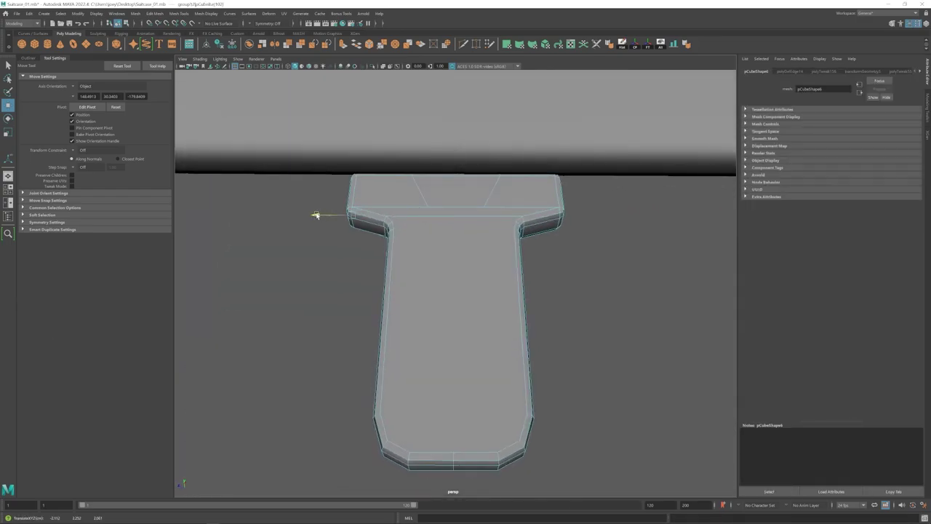
{"action": "left_click_drag", "start_coordinate": [329, 218], "coordinate": [342, 263], "text": "alt"}
{"action": "right_click", "coordinate": [518, 234]}
{"action": "left_click", "coordinate": [416, 460]}
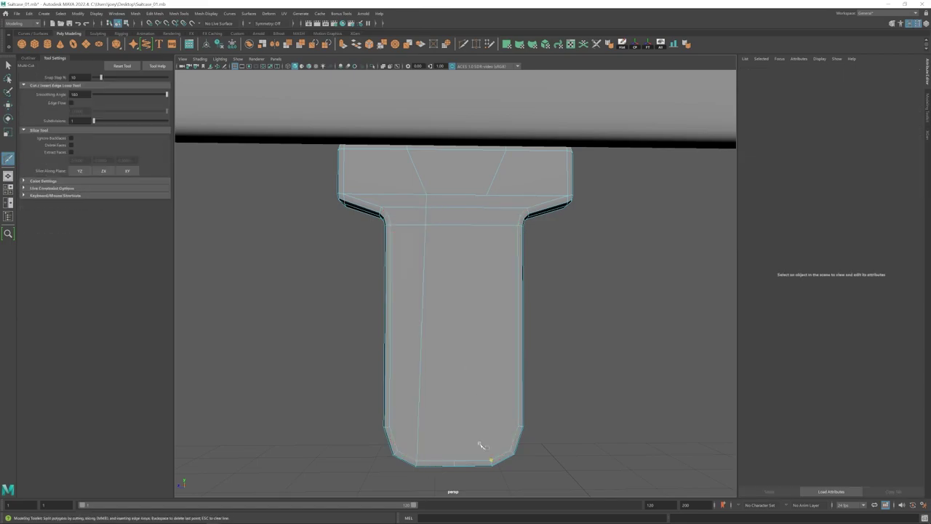
{"action": "mouse_move", "coordinate": [461, 440]}
{"action": "left_mouse_down", "text": "alt"}
{"action": "mouse_move", "coordinate": [557, 422]}
{"action": "mouse_move", "coordinate": [457, 442]}
{"action": "left_mouse_up", "text": "alt"}
- Reroute the edges at the hasp's lower end with Multi-Cut and delete the surplus diagonal edges
{"action": "key", "text": "w"}
{"action": "left_click_drag", "start_coordinate": [469, 388], "coordinate": [472, 396], "text": "alt"}
{"action": "scroll", "coordinate": [473, 397], "scroll_direction": "up", "scroll_amount": 2}
{"action": "left_click", "coordinate": [423, 444]}
{"action": "left_click", "coordinate": [490, 444], "text": "shift"}
{"action": "key", "text": "ctrl+Delete"}
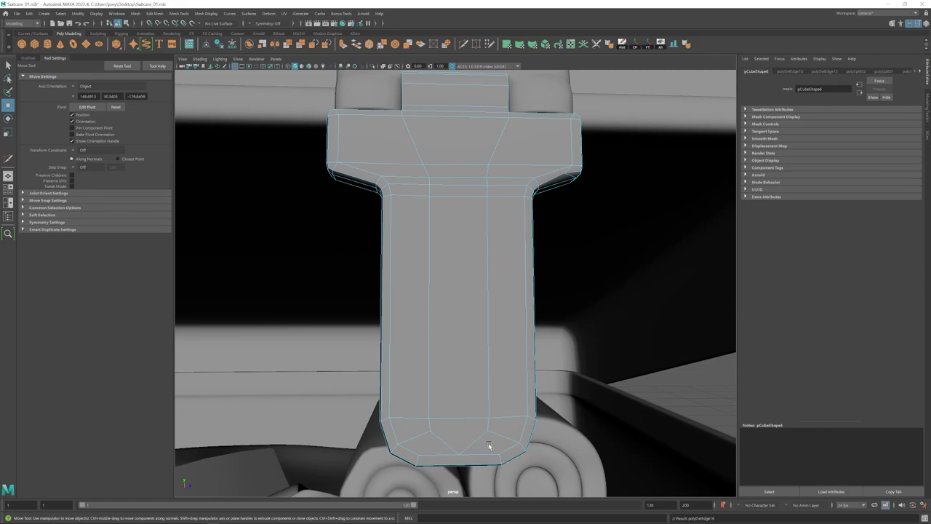
{"action": "left_click_drag", "start_coordinate": [448, 445], "coordinate": [447, 437], "text": "alt"}
{"action": "key", "text": "ctrl+shift+x"}
{"action": "left_click", "coordinate": [411, 417]}
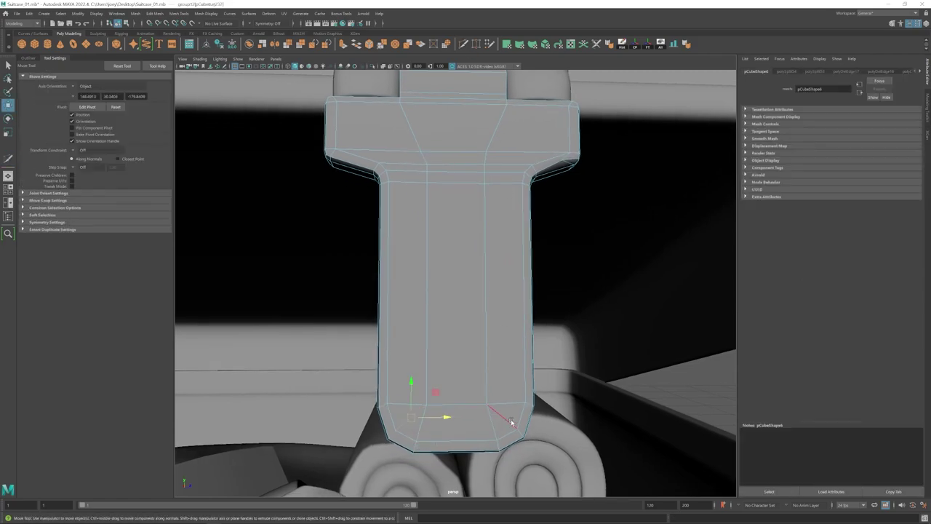
{"action": "left_click", "coordinate": [510, 420], "text": "shift"}
{"action": "key", "text": "ctrl+Delete"}
- Cut a crosswise edge loop into the hasp and extrude the central back face outward into a small block
{"action": "scroll", "coordinate": [502, 397], "scroll_direction": "down", "scroll_amount": 4}
{"action": "left_click_drag", "start_coordinate": [502, 396], "coordinate": [546, 290], "text": "alt"}
{"action": "key", "text": "3"}
{"action": "key", "text": "1"}
{"action": "left_click", "coordinate": [466, 44]}
{"action": "left_click", "coordinate": [472, 299], "text": "ctrl"}
{"action": "key", "text": "w"}
{"action": "left_click", "coordinate": [457, 322]}
{"action": "left_click_drag", "start_coordinate": [486, 324], "coordinate": [503, 326], "text": "shift"}
{"action": "key", "text": "F8"}
- Insert support edge loops on the extruded block at the back of the hasp, two at a time
{"action": "left_click_drag", "start_coordinate": [509, 276], "coordinate": [453, 318], "text": "alt"}
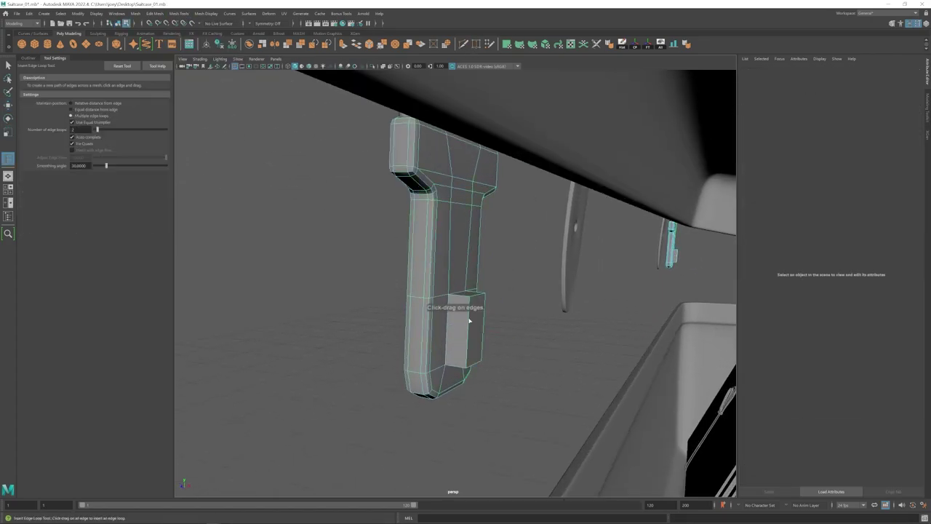
{"action": "left_click", "coordinate": [453, 326]}
{"action": "scroll", "coordinate": [416, 334], "scroll_direction": "up", "scroll_amount": 5}
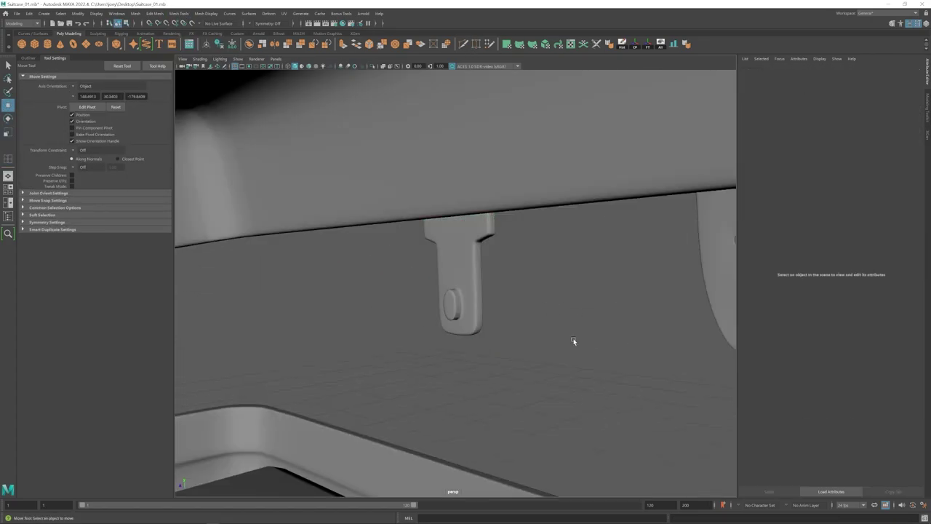
- Move the whole group of flat book-like items sideways inside the suitcase
{"action": "scroll", "coordinate": [573, 341], "scroll_direction": "down", "scroll_amount": 8}
{"action": "left_click_drag", "start_coordinate": [553, 327], "coordinate": [404, 320], "text": "alt"}
{"action": "left_click", "coordinate": [404, 284]}
{"action": "key", "text": "Up"}
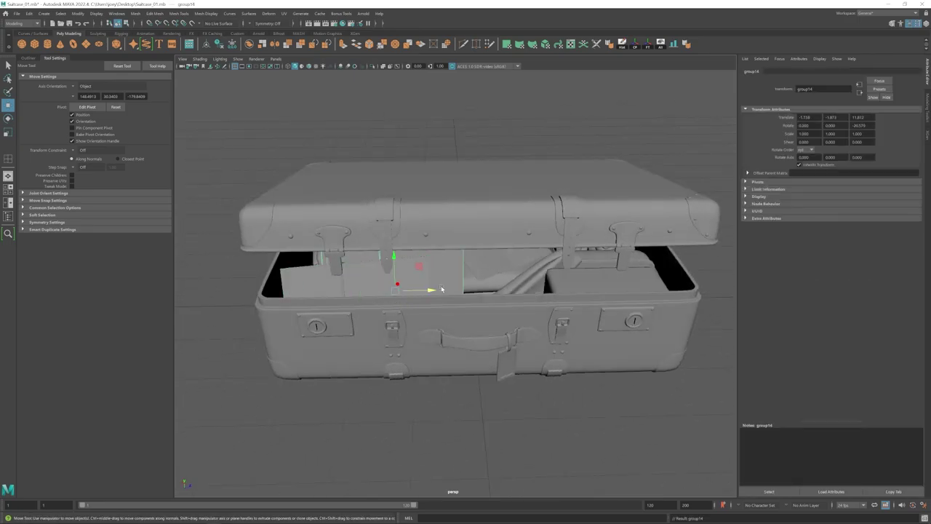
{"action": "left_click_drag", "start_coordinate": [441, 289], "coordinate": [502, 291], "text": "alt"}
{"action": "left_click", "coordinate": [399, 167]}
- Insert crosswise edge loops in the folded cloth and move its middle vertices to refine the bend
{"action": "scroll", "coordinate": [399, 218], "scroll_direction": "down", "scroll_amount": 3}
{"action": "left_click_drag", "start_coordinate": [371, 291], "coordinate": [436, 339], "text": "alt"}
{"action": "scroll", "coordinate": [462, 290], "scroll_direction": "up", "scroll_amount": 6}
{"action": "left_click", "coordinate": [443, 310]}
{"action": "key", "text": "1"}
{"action": "left_click", "coordinate": [179, 14]}
{"action": "left_click", "coordinate": [188, 51]}
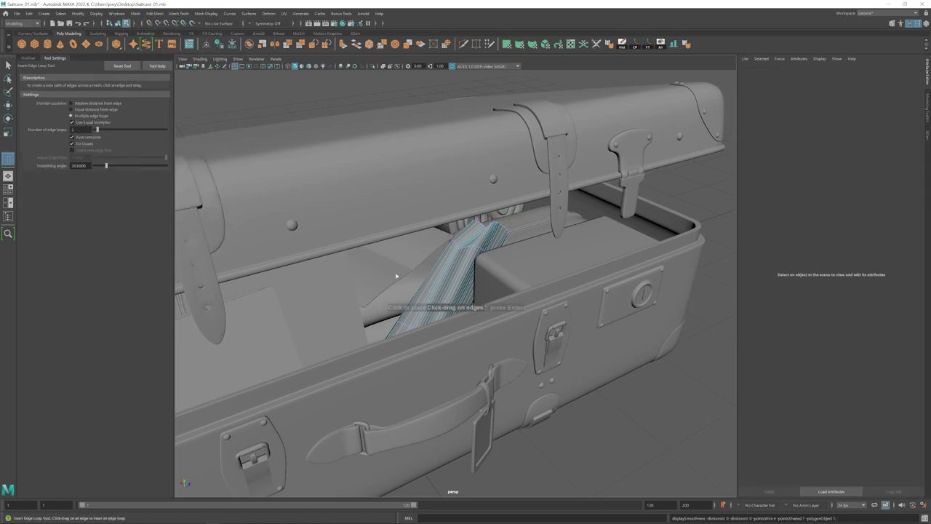
{"action": "left_click", "coordinate": [444, 289]}
{"action": "key", "text": "w"}
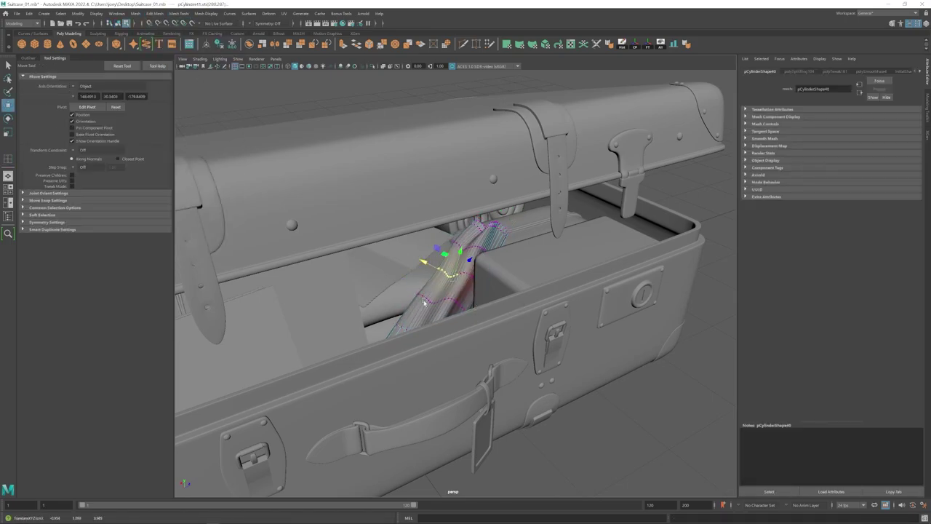
{"action": "key", "text": "F8"}
{"action": "scroll", "coordinate": [437, 306], "scroll_direction": "down", "scroll_amount": 6}
{"action": "mouse_move", "coordinate": [451, 306]}
{"action": "left_mouse_down", "text": "alt"}
{"action": "mouse_move", "coordinate": [480, 291]}
{"action": "mouse_move", "coordinate": [455, 332]}
{"action": "mouse_move", "coordinate": [440, 316]}
{"action": "left_mouse_up", "text": "alt"}
{"action": "left_click", "coordinate": [509, 167]}
- Set the move axis orientation to World and reposition the two rolled items together inside the suitcase
{"action": "middle_click_drag", "start_coordinate": [440, 315], "coordinate": [386, 333], "text": "alt"}
{"action": "left_click", "coordinate": [477, 299]}
{"action": "left_click", "coordinate": [440, 302], "text": "shift"}
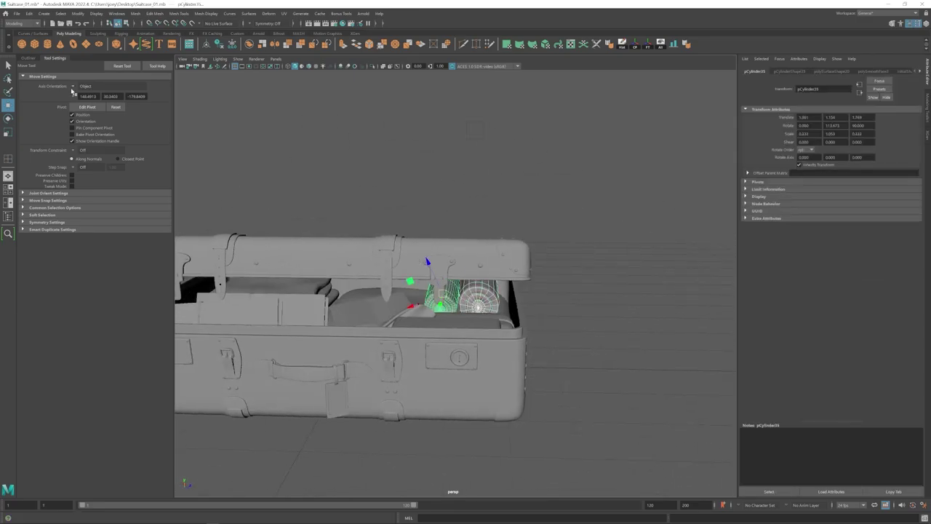
{"action": "left_click_drag", "start_coordinate": [502, 296], "coordinate": [500, 296]}
{"action": "left_click_drag", "start_coordinate": [418, 316], "coordinate": [528, 307], "text": "alt"}
{"action": "left_click", "coordinate": [501, 197]}
- Move the folded cloth near the end of the suitcase vertically so it sits among the contents beneath the lid
{"action": "scroll", "coordinate": [429, 320], "scroll_direction": "down", "scroll_amount": 6}
{"action": "scroll", "coordinate": [465, 313], "scroll_direction": "up", "scroll_amount": 5}
{"action": "left_click", "coordinate": [470, 280]}
{"action": "left_click", "coordinate": [502, 196]}
{"action": "scroll", "coordinate": [488, 306], "scroll_direction": "down", "scroll_amount": 5}
{"action": "scroll", "coordinate": [407, 312], "scroll_direction": "up", "scroll_amount": 4}
{"action": "left_click", "coordinate": [307, 314]}
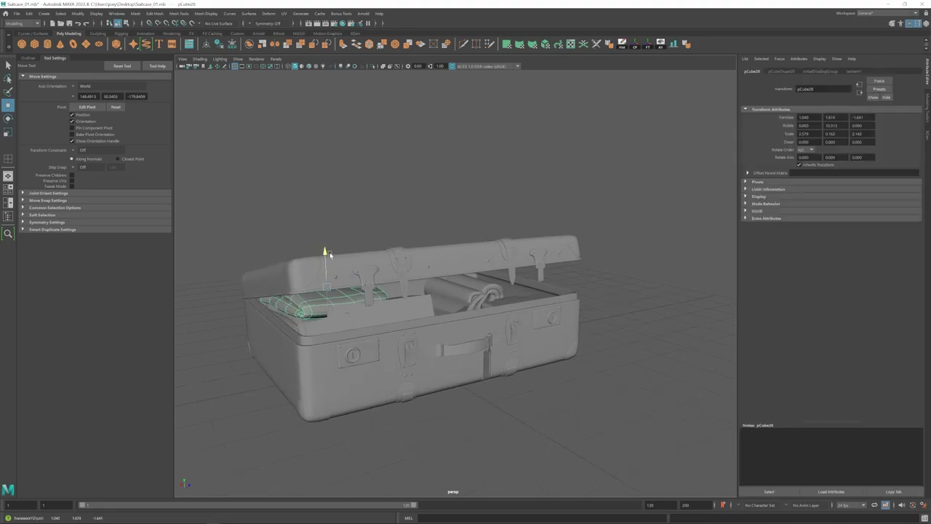
{"action": "left_click", "coordinate": [349, 207]}
- Fine-tune the position of the folded cloth beneath the lid, checking it from the suitcase's corner
{"action": "scroll", "coordinate": [355, 316], "scroll_direction": "down", "scroll_amount": 4}
{"action": "left_click_drag", "start_coordinate": [356, 317], "coordinate": [418, 331], "text": "alt"}
{"action": "scroll", "coordinate": [464, 335], "scroll_direction": "up", "scroll_amount": 4}
{"action": "scroll", "coordinate": [464, 334], "scroll_direction": "down", "scroll_amount": 3}
{"action": "left_click", "coordinate": [309, 305]}
{"action": "mouse_move", "coordinate": [311, 293]}
{"action": "left_mouse_down", "text": "alt"}
{"action": "mouse_move", "coordinate": [328, 298]}
{"action": "mouse_move", "coordinate": [322, 291]}
{"action": "left_mouse_up", "text": "alt"}
{"action": "left_click", "coordinate": [357, 211]}
- Select the two rolled items together and adjust their height inside the suitcase
{"action": "scroll", "coordinate": [366, 319], "scroll_direction": "down", "scroll_amount": 4}
{"action": "mouse_move", "coordinate": [365, 320]}
{"action": "left_mouse_down", "text": "alt"}
{"action": "mouse_move", "coordinate": [405, 325]}
{"action": "mouse_move", "coordinate": [367, 317]}
{"action": "left_mouse_up", "text": "alt"}
{"action": "scroll", "coordinate": [371, 317], "scroll_direction": "up", "scroll_amount": 4}
{"action": "middle_click_drag", "start_coordinate": [385, 312], "coordinate": [317, 315], "text": "alt"}
{"action": "left_click", "coordinate": [317, 290]}
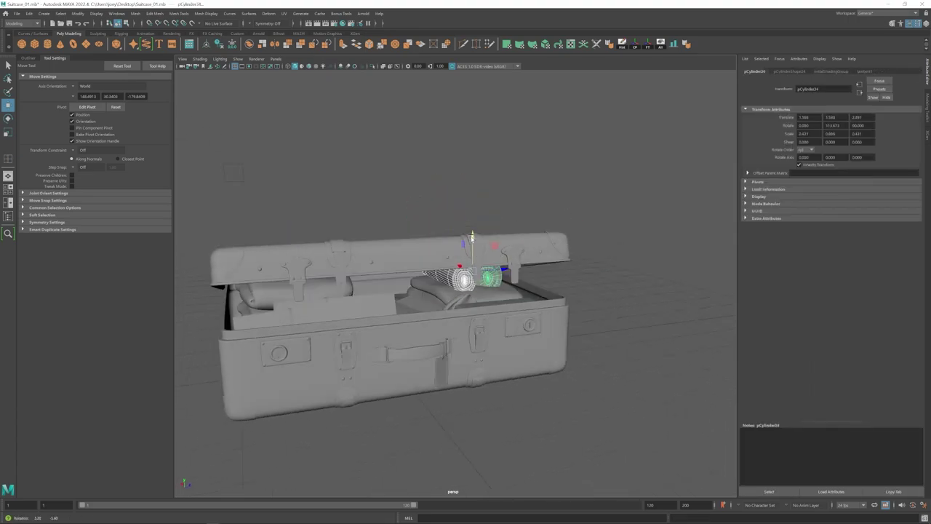
{"action": "scroll", "coordinate": [501, 301], "scroll_direction": "down", "scroll_amount": 3}
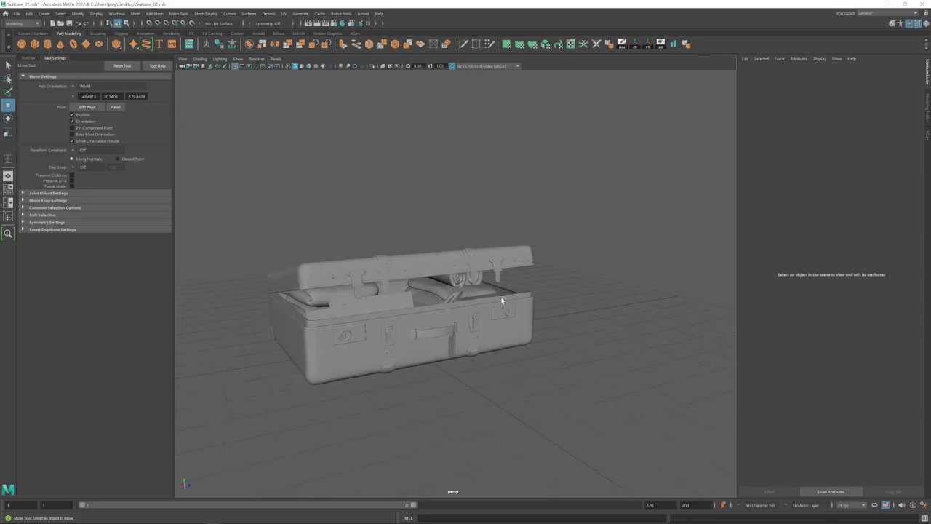
- Reposition the flat panelled group lying between the flat book-like items and the draped cloth strips
{"action": "scroll", "coordinate": [466, 317], "scroll_direction": "up", "scroll_amount": 4}
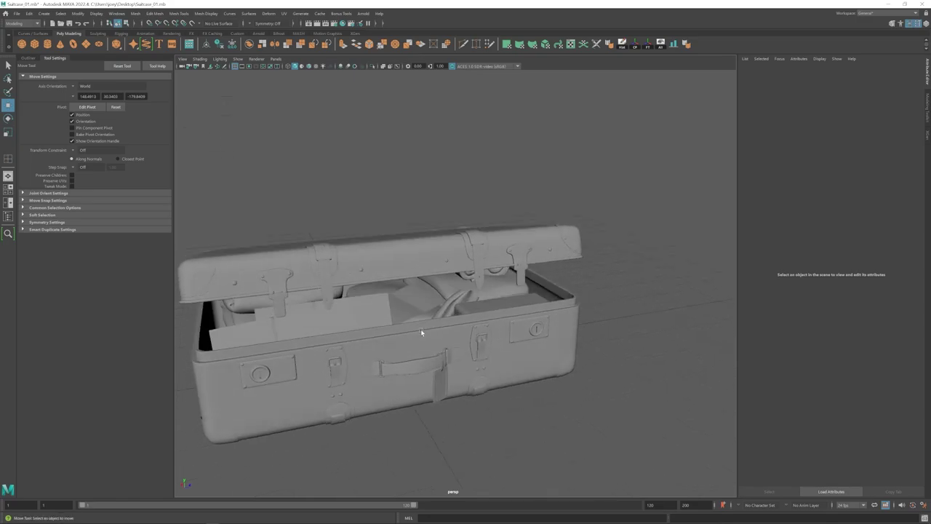
{"action": "scroll", "coordinate": [421, 330], "scroll_direction": "down", "scroll_amount": 3}
{"action": "left_click_drag", "start_coordinate": [421, 330], "coordinate": [447, 334], "text": "alt"}
{"action": "scroll", "coordinate": [481, 334], "scroll_direction": "up", "scroll_amount": 3}
{"action": "left_click", "coordinate": [454, 307]}
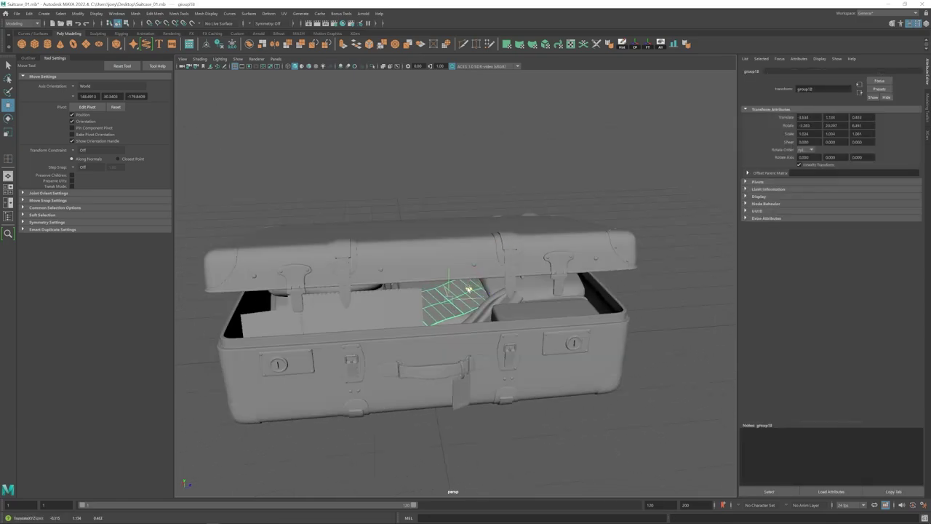
{"action": "left_click_drag", "start_coordinate": [469, 289], "coordinate": [446, 293], "text": "alt"}
{"action": "left_click_drag", "start_coordinate": [506, 309], "coordinate": [448, 312], "text": "alt"}
{"action": "key", "text": "r"}
{"action": "key", "text": "w"}
{"action": "left_click", "coordinate": [511, 280]}
{"action": "scroll", "coordinate": [530, 338], "scroll_direction": "up", "scroll_amount": 3}
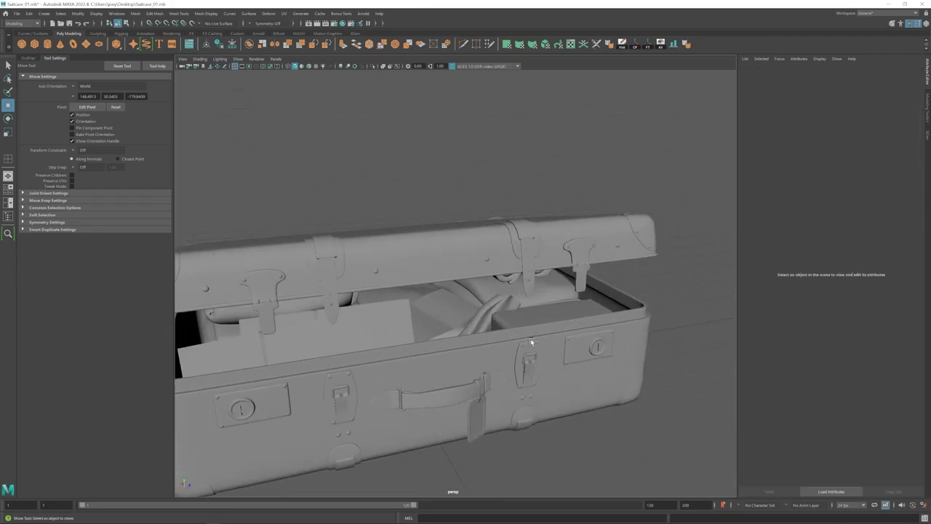
- Scale the folded cloth beneath the two rolled items and move it to fit under them
{"action": "left_click_drag", "start_coordinate": [530, 338], "coordinate": [553, 309], "text": "alt"}
{"action": "left_click", "coordinate": [501, 312]}
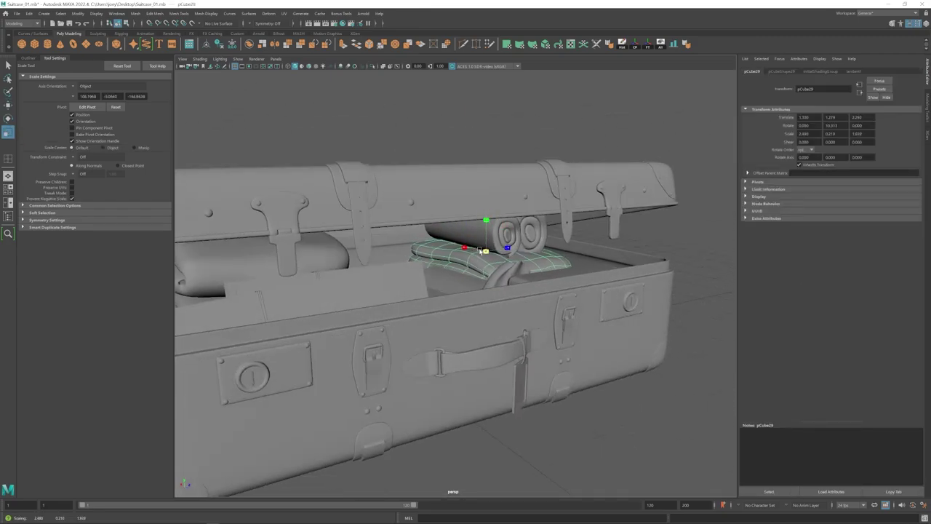
{"action": "left_click_drag", "start_coordinate": [479, 250], "coordinate": [477, 250]}
{"action": "left_click_drag", "start_coordinate": [476, 250], "coordinate": [473, 260], "text": "alt"}
{"action": "key", "text": "w"}
{"action": "left_click_drag", "start_coordinate": [463, 230], "coordinate": [459, 232]}
{"action": "scroll", "coordinate": [501, 269], "scroll_direction": "down", "scroll_amount": 5}
{"action": "mouse_move", "coordinate": [534, 276]}
{"action": "left_mouse_down", "text": "alt"}
{"action": "mouse_move", "coordinate": [449, 272]}
{"action": "mouse_move", "coordinate": [540, 280]}
{"action": "left_mouse_up", "text": "alt"}
{"action": "key", "text": "w"}
{"action": "left_click", "coordinate": [591, 283]}
{"action": "left_click_drag", "start_coordinate": [443, 288], "coordinate": [492, 291], "text": "alt"}
{"action": "scroll", "coordinate": [472, 316], "scroll_direction": "up", "scroll_amount": 5}
{"action": "key", "text": "e"}
{"action": "mouse_move", "coordinate": [505, 249]}
{"action": "left_mouse_down"}
{"action": "mouse_move", "coordinate": [515, 257]}
{"action": "mouse_move", "coordinate": [502, 256]}
{"action": "left_mouse_up"}
{"action": "key", "text": "ctrl+z"}
- Set the rotation axis orientation to World and shift the rolled items towards the middle of the suitcase
{"action": "left_click", "coordinate": [513, 257]}
{"action": "left_click", "coordinate": [85, 87]}
{"action": "key", "text": "w"}
{"action": "left_click_drag", "start_coordinate": [502, 251], "coordinate": [428, 254]}
{"action": "key", "text": "r"}
{"action": "left_click_drag", "start_coordinate": [429, 254], "coordinate": [459, 274], "text": "alt"}
{"action": "key", "text": "e"}
{"action": "key", "text": "w"}
{"action": "scroll", "coordinate": [464, 234], "scroll_direction": "down", "scroll_amount": 4}
{"action": "left_click", "coordinate": [484, 182]}
- Duplicate the soft item beside the draped cloth strips and adjust its angle to vary the arrangement
{"action": "left_click", "coordinate": [467, 273]}
{"action": "key", "text": "ctrl+d"}
{"action": "left_click", "coordinate": [427, 92]}
{"action": "left_click", "coordinate": [479, 275]}
{"action": "key", "text": "e"}
{"action": "left_click", "coordinate": [534, 186]}
{"action": "left_click_drag", "start_coordinate": [495, 306], "coordinate": [558, 320], "text": "alt"}
{"action": "scroll", "coordinate": [558, 324], "scroll_direction": "down", "scroll_amount": 4}
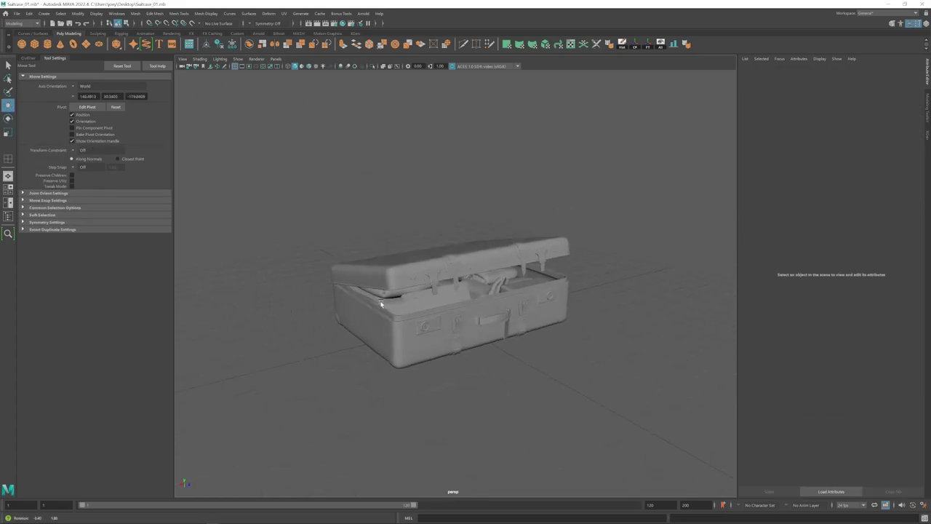
- Move the mirrored hasp group sideways along the lid to line it up with the lock plate below
{"action": "scroll", "coordinate": [562, 346], "scroll_direction": "up", "scroll_amount": 4}
{"action": "scroll", "coordinate": [540, 349], "scroll_direction": "down", "scroll_amount": 1}
{"action": "left_click_drag", "start_coordinate": [540, 350], "coordinate": [341, 234], "text": "alt"}
{"action": "scroll", "coordinate": [451, 327], "scroll_direction": "up", "scroll_amount": 3}
{"action": "left_click", "coordinate": [411, 287]}
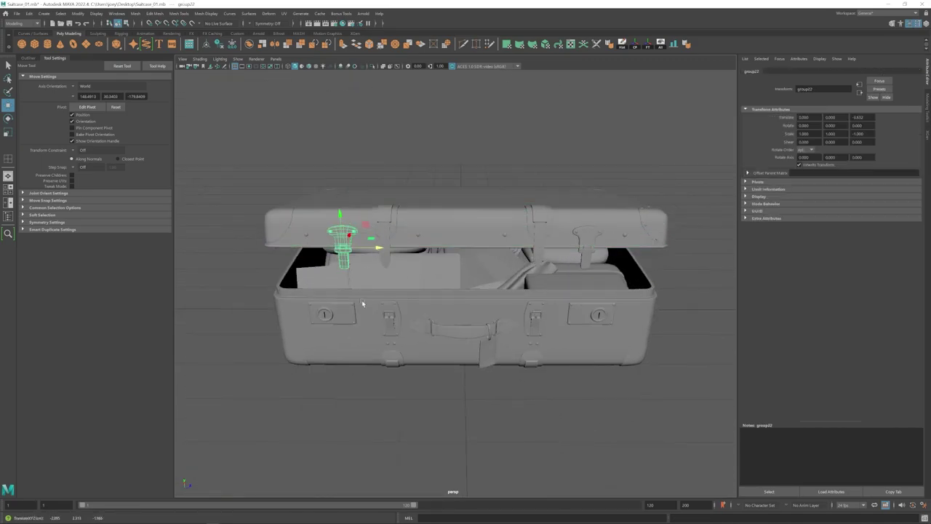
{"action": "middle_click_drag", "start_coordinate": [369, 307], "coordinate": [457, 277], "text": "alt"}
{"action": "scroll", "coordinate": [457, 277], "scroll_direction": "up", "scroll_amount": 3}
{"action": "left_click", "coordinate": [513, 371]}
- Add a flat polygon plane as a paper sheet, scaling and positioning it on top of the block in the suitcase
{"action": "scroll", "coordinate": [514, 372], "scroll_direction": "down", "scroll_amount": 5}
{"action": "left_click_drag", "start_coordinate": [514, 371], "coordinate": [509, 298], "text": "alt"}
{"action": "scroll", "coordinate": [507, 361], "scroll_direction": "up", "scroll_amount": 2}
{"action": "scroll", "coordinate": [509, 298], "scroll_direction": "up", "scroll_amount": 3}
{"action": "left_click", "coordinate": [530, 274]}
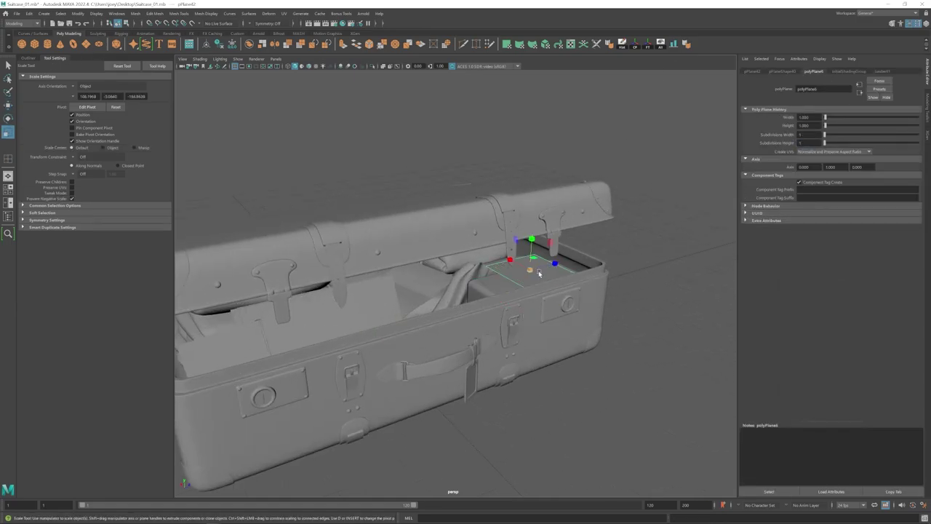
{"action": "key", "text": "f"}
{"action": "left_click_drag", "start_coordinate": [508, 264], "coordinate": [465, 300], "text": "alt"}
{"action": "key", "text": "w"}
{"action": "left_click_drag", "start_coordinate": [452, 267], "coordinate": [489, 306]}
- Duplicate the paper sheet twice, display wireframe over the shaded model and offset the copies on the block
{"action": "key", "text": "e"}
{"action": "key", "text": "ctrl+d"}
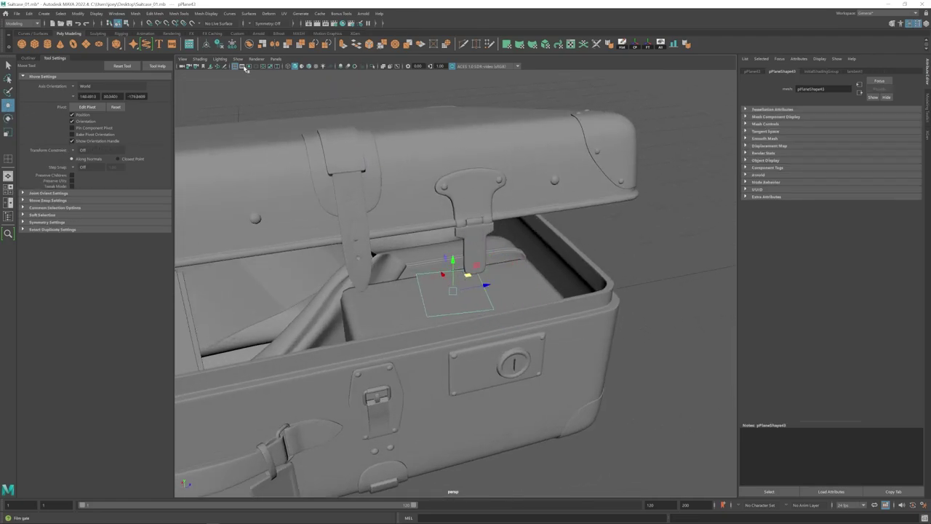
{"action": "left_click", "coordinate": [309, 66]}
{"action": "scroll", "coordinate": [415, 243], "scroll_direction": "up", "scroll_amount": 3}
{"action": "left_click_drag", "start_coordinate": [415, 243], "coordinate": [345, 254], "text": "alt"}
{"action": "key", "text": "ctrl+d"}
{"action": "left_click_drag", "start_coordinate": [451, 262], "coordinate": [451, 264]}
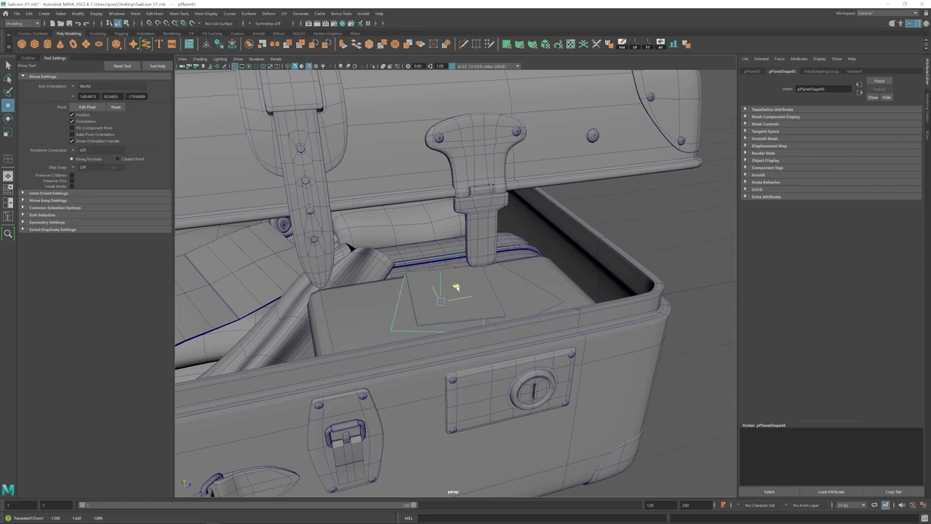
- Adjust the height and position of the overlapping sheets so they rest just above the block's top surface
{"action": "left_click_drag", "start_coordinate": [457, 286], "coordinate": [456, 287]}
{"action": "left_click_drag", "start_coordinate": [456, 286], "coordinate": [447, 317], "text": "alt"}
{"action": "scroll", "coordinate": [465, 309], "scroll_direction": "up", "scroll_amount": 3}
{"action": "left_click_drag", "start_coordinate": [444, 283], "coordinate": [444, 286]}
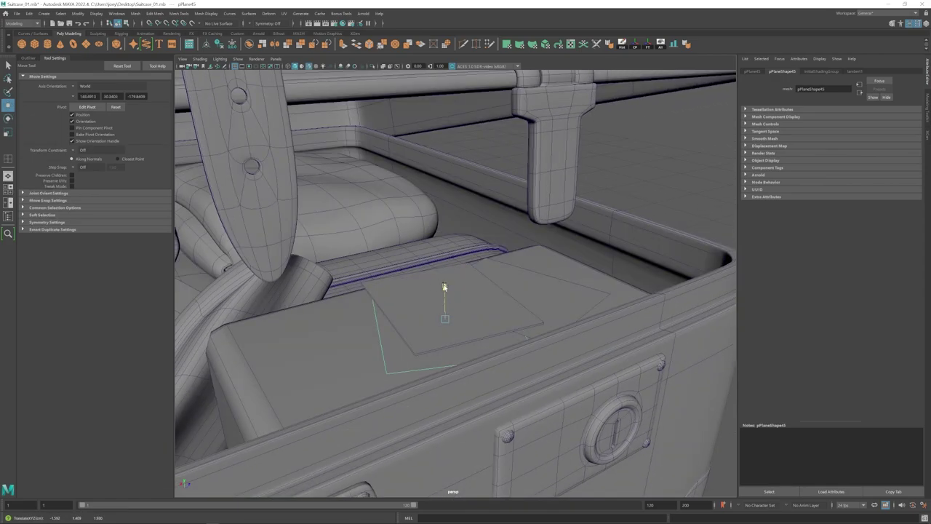
{"action": "left_click_drag", "start_coordinate": [392, 336], "coordinate": [430, 325], "text": "alt"}
{"action": "left_click_drag", "start_coordinate": [435, 269], "coordinate": [434, 271]}
{"action": "left_click_drag", "start_coordinate": [435, 272], "coordinate": [461, 307], "text": "alt"}
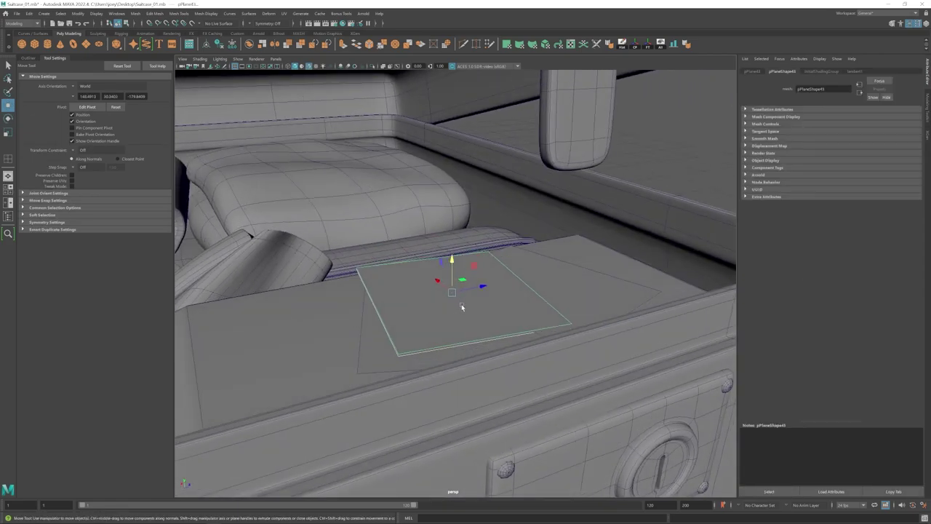
- Duplicate a sheet again, placing the copy towards the block's far end and rotating it about the vertical axis
{"action": "scroll", "coordinate": [462, 306], "scroll_direction": "down", "scroll_amount": 4}
{"action": "left_click", "coordinate": [470, 304]}
{"action": "left_click", "coordinate": [473, 302]}
{"action": "key", "text": "ctrl+d"}
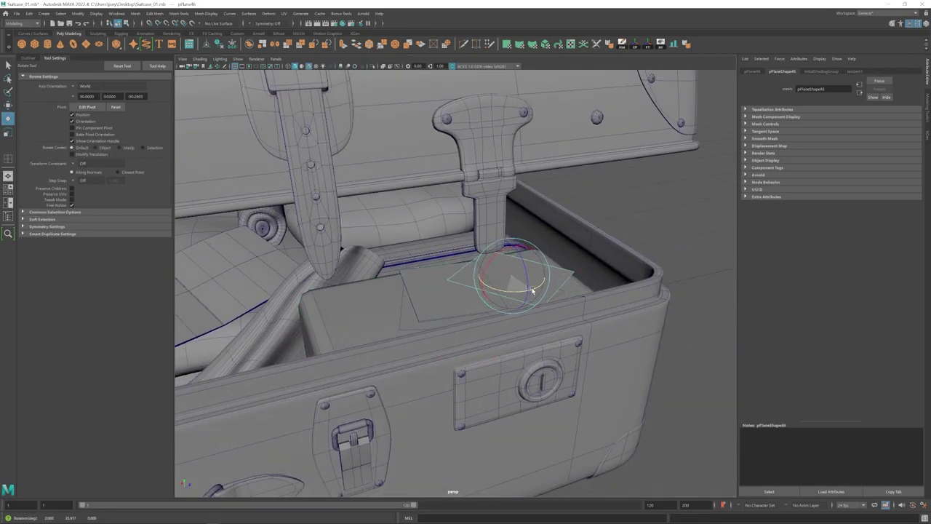
{"action": "left_click_drag", "start_coordinate": [532, 290], "coordinate": [532, 290]}
{"action": "left_click_drag", "start_coordinate": [532, 290], "coordinate": [541, 252], "text": "alt"}
{"action": "key", "text": "w"}
{"action": "left_click_drag", "start_coordinate": [541, 252], "coordinate": [552, 279], "text": "alt"}
{"action": "scroll", "coordinate": [509, 284], "scroll_direction": "down", "scroll_amount": 5}
{"action": "left_click", "coordinate": [542, 285]}
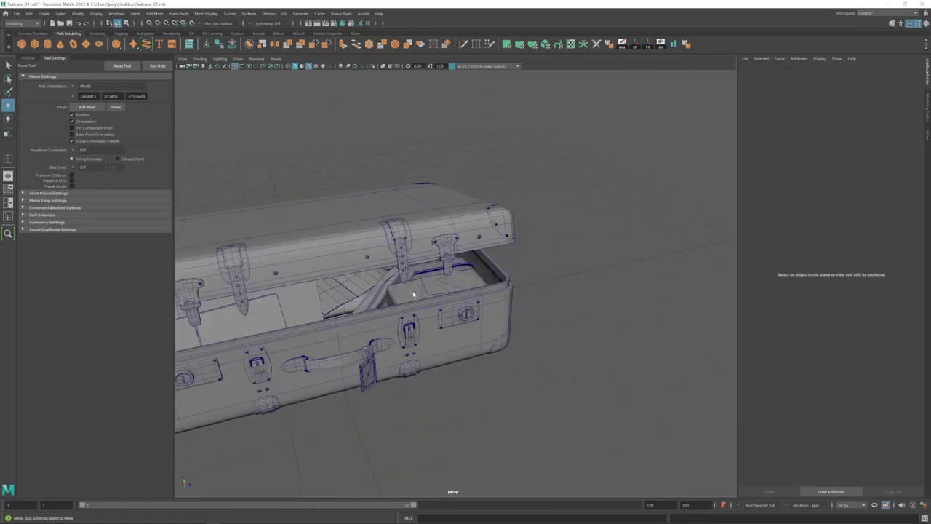
- Inspect the scattered sheets inside the suitcase and turn off the wireframe overlay on the shaded model
{"action": "scroll", "coordinate": [436, 294], "scroll_direction": "up", "scroll_amount": 6}
{"action": "left_click", "coordinate": [474, 299]}
{"action": "left_click_drag", "start_coordinate": [473, 299], "coordinate": [514, 298], "text": "alt"}
{"action": "scroll", "coordinate": [466, 298], "scroll_direction": "up", "scroll_amount": 3}
{"action": "scroll", "coordinate": [441, 286], "scroll_direction": "down", "scroll_amount": 6}
{"action": "left_click", "coordinate": [432, 291]}
{"action": "scroll", "coordinate": [509, 297], "scroll_direction": "down", "scroll_amount": 4}
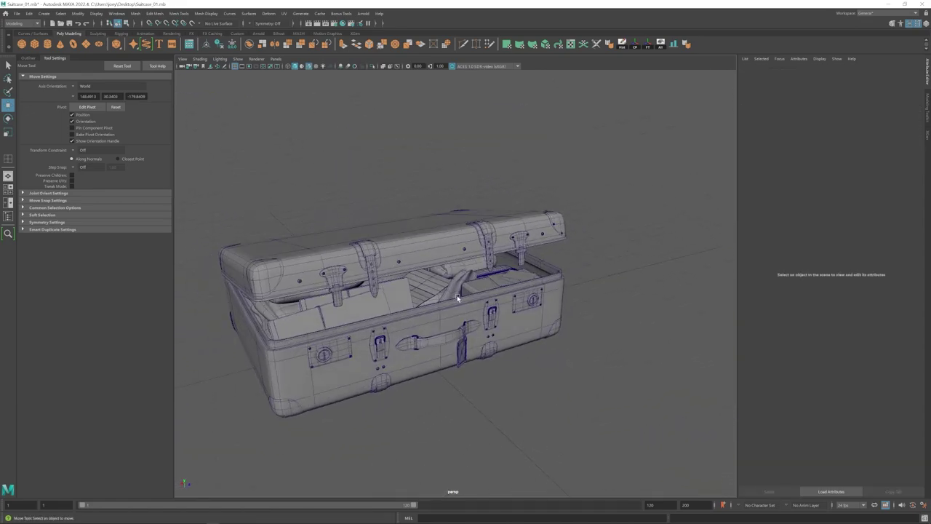
{"action": "mouse_move", "coordinate": [458, 298]}
{"action": "left_mouse_down", "text": "alt"}
{"action": "mouse_move", "coordinate": [405, 310]}
{"action": "mouse_move", "coordinate": [460, 294]}
{"action": "left_mouse_up", "text": "alt"}
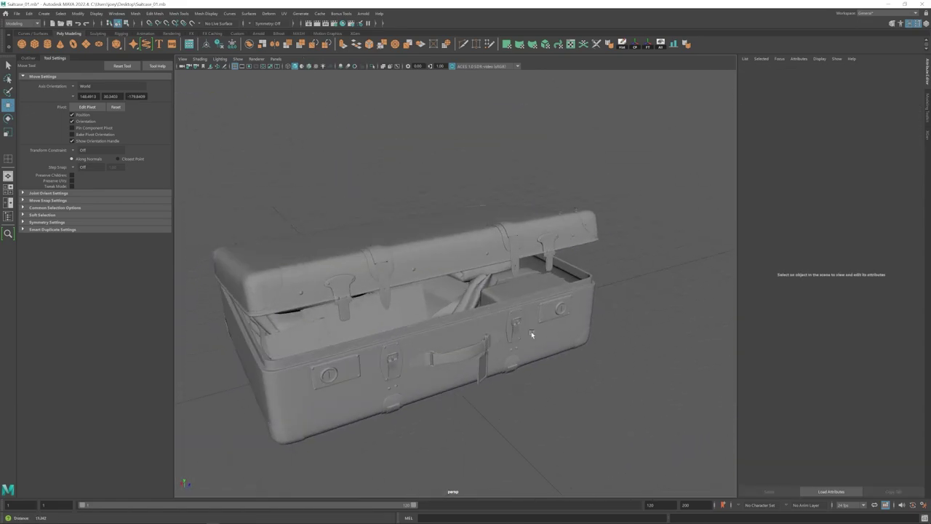
- Shift one of the overlapping sheets across the top of the block
{"action": "scroll", "coordinate": [503, 287], "scroll_direction": "up", "scroll_amount": 4}
{"action": "left_click", "coordinate": [503, 288]}
{"action": "left_click_drag", "start_coordinate": [531, 333], "coordinate": [523, 262], "text": "alt"}
{"action": "scroll", "coordinate": [521, 272], "scroll_direction": "up", "scroll_amount": 5}
{"action": "left_click_drag", "start_coordinate": [522, 262], "coordinate": [546, 294], "text": "alt"}
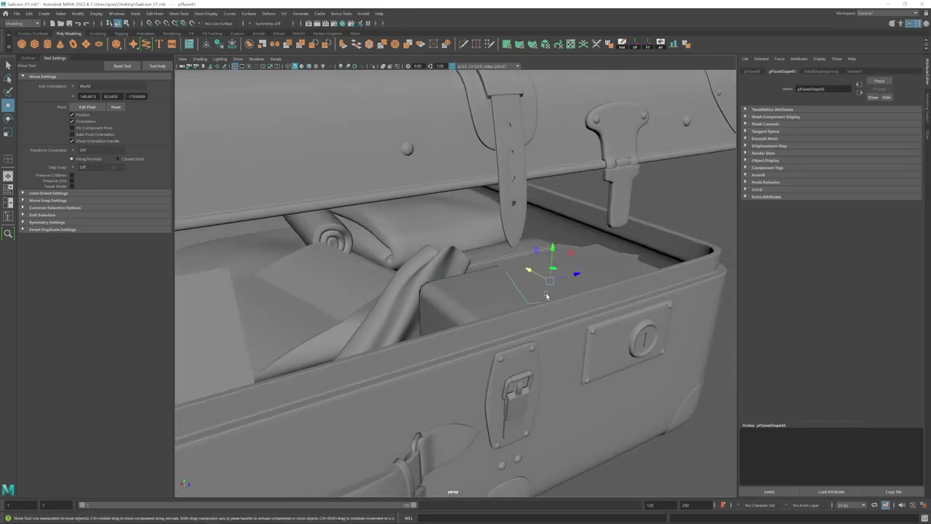
{"action": "scroll", "coordinate": [546, 294], "scroll_direction": "down", "scroll_amount": 4}
{"action": "left_click", "coordinate": [600, 320]}
- Frame the tab below the front latch's wire loop and set the Insert Edge Loop tool to Equal distance from edge
{"action": "left_click_drag", "start_coordinate": [600, 320], "coordinate": [555, 312], "text": "alt"}
{"action": "scroll", "coordinate": [555, 312], "scroll_direction": "down", "scroll_amount": 5}
{"action": "left_click", "coordinate": [531, 317]}
{"action": "key", "text": "f"}
{"action": "left_click_drag", "start_coordinate": [426, 314], "coordinate": [452, 255], "text": "alt"}
{"action": "scroll", "coordinate": [452, 256], "scroll_direction": "down", "scroll_amount": 2}
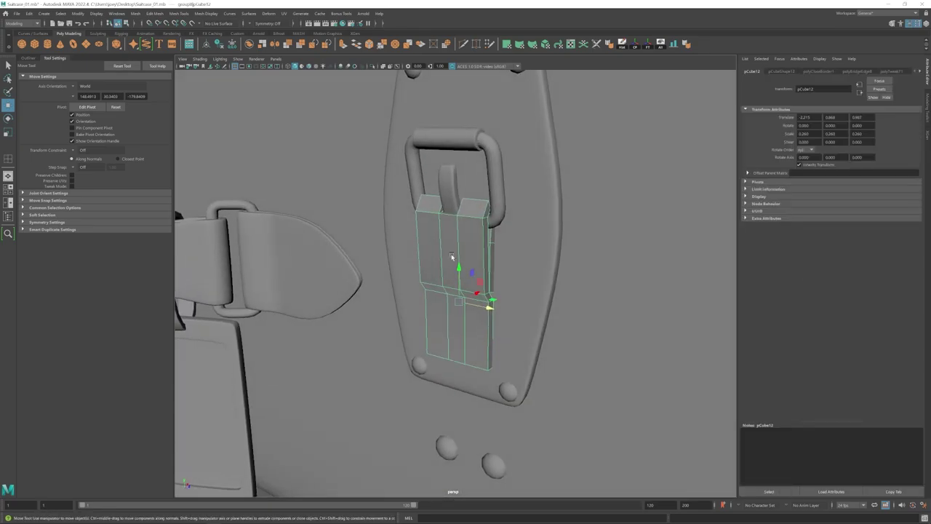
{"action": "left_click", "coordinate": [193, 70]}
{"action": "scroll", "coordinate": [456, 283], "scroll_direction": "up", "scroll_amount": 2}
{"action": "left_click", "coordinate": [452, 297]}
{"action": "key", "text": "ctrl+z"}
{"action": "left_click", "coordinate": [28, 58]}
{"action": "left_click", "coordinate": [54, 58]}
{"action": "left_click", "coordinate": [71, 109]}
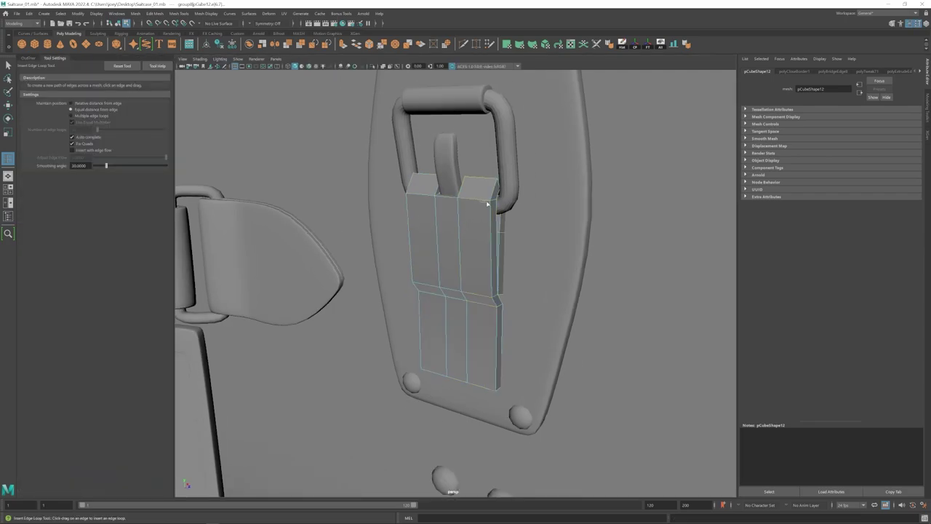
- Undo the misplaced loops and insert support edge loops close to both outer sides of the latch tab
{"action": "key", "text": "ctrl+z"}
{"action": "key", "text": "ctrl+z"}
{"action": "key", "text": "g"}
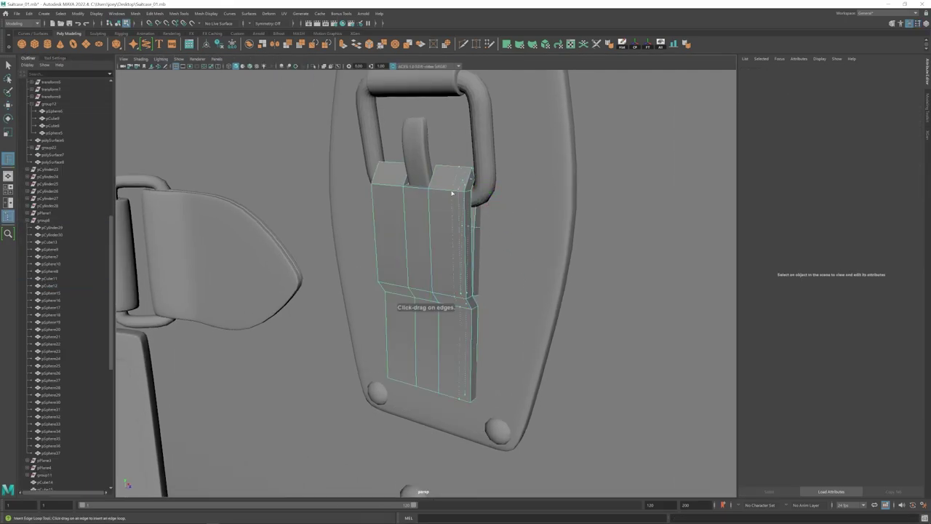
{"action": "left_click_drag", "start_coordinate": [453, 191], "coordinate": [464, 192]}
{"action": "left_click_drag", "start_coordinate": [393, 186], "coordinate": [374, 185]}
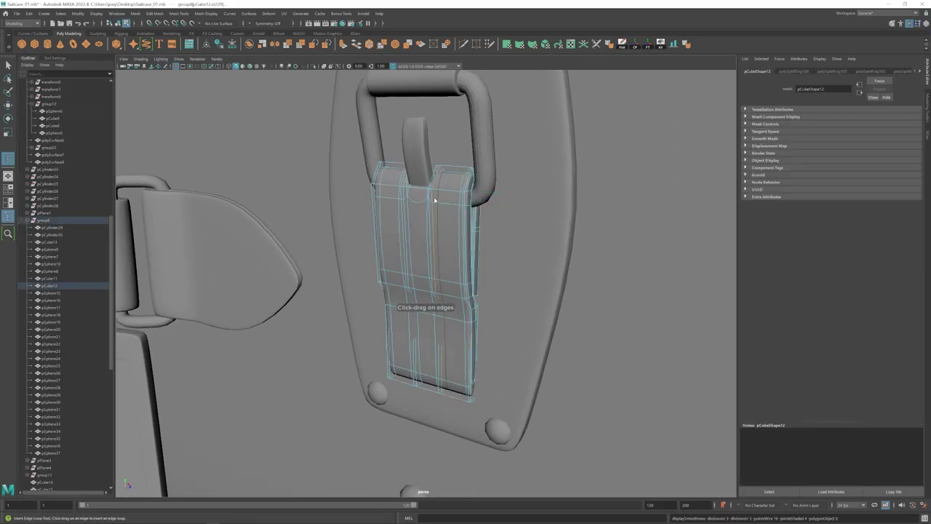
- Add support edge loops beside the latch tab's centre strip and near its lower end, and smooth-preview the mesh
{"action": "left_click_drag", "start_coordinate": [435, 200], "coordinate": [466, 194], "text": "alt"}
{"action": "key", "text": "1"}
{"action": "left_click_drag", "start_coordinate": [417, 188], "coordinate": [411, 189]}
{"action": "key", "text": "1"}
{"action": "left_click_drag", "start_coordinate": [460, 217], "coordinate": [422, 225], "text": "alt"}
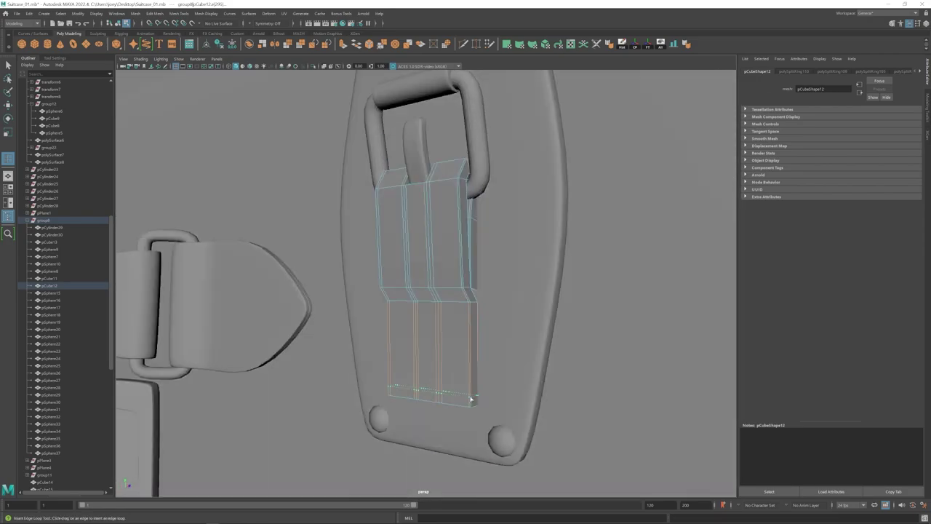
{"action": "key", "text": "3"}
- Slightly scale the thin latch part between the tab and its backing plate
{"action": "key", "text": "w"}
{"action": "right_click_drag", "start_coordinate": [472, 397], "coordinate": [373, 367], "text": "alt"}
{"action": "left_click", "coordinate": [372, 366]}
{"action": "left_click_drag", "start_coordinate": [373, 365], "coordinate": [387, 360], "text": "alt"}
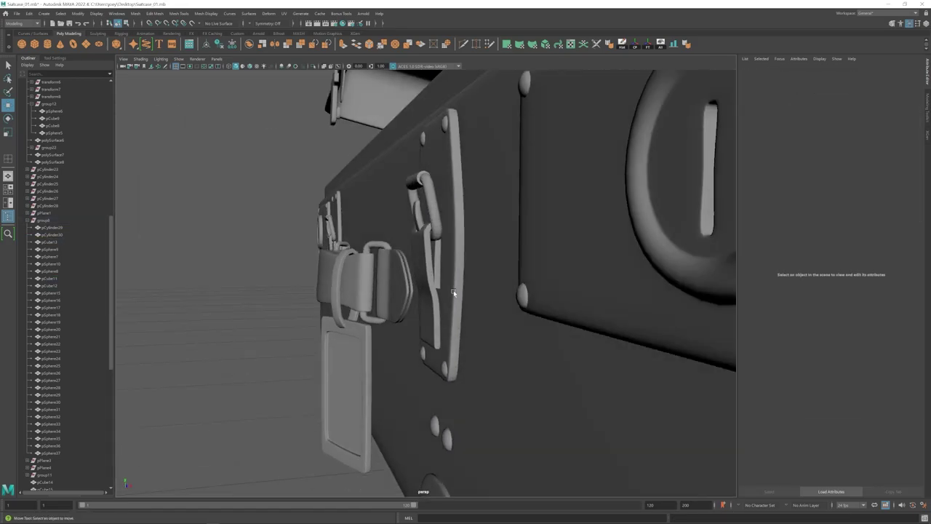
{"action": "left_click", "coordinate": [439, 272]}
{"action": "key", "text": "r"}
{"action": "left_click_drag", "start_coordinate": [463, 286], "coordinate": [461, 286]}
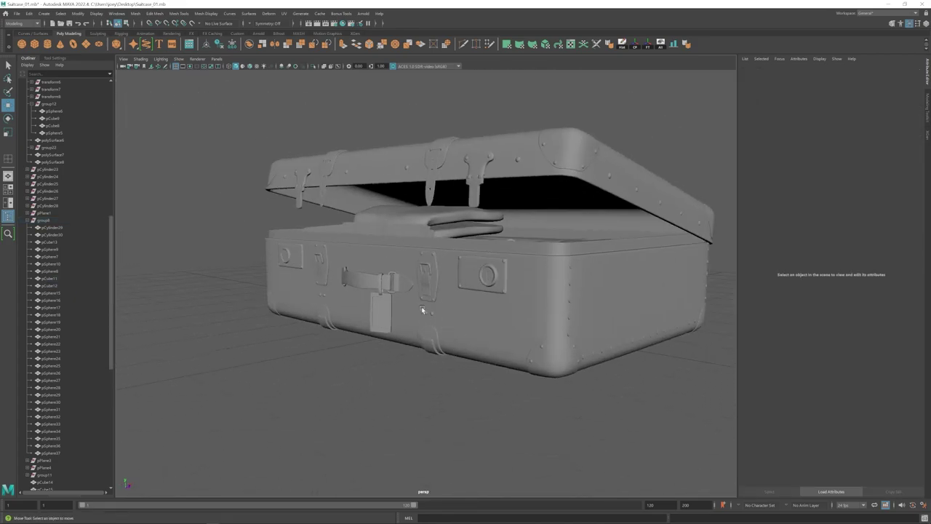
- Reshape the folded cloths inside the suitcase by moving edges of the stacked layers vertically
{"action": "left_click_drag", "start_coordinate": [422, 310], "coordinate": [442, 290], "text": "alt"}
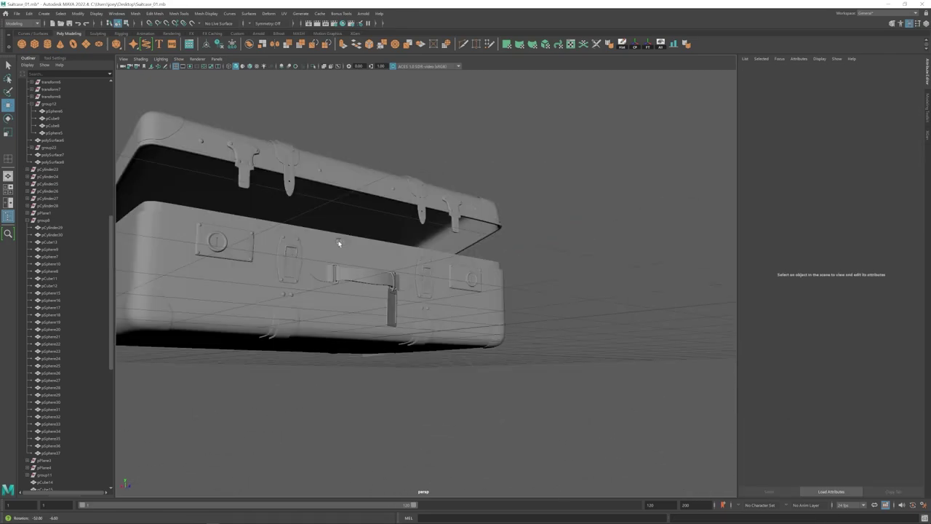
{"action": "left_click_drag", "start_coordinate": [314, 251], "coordinate": [402, 258], "text": "alt"}
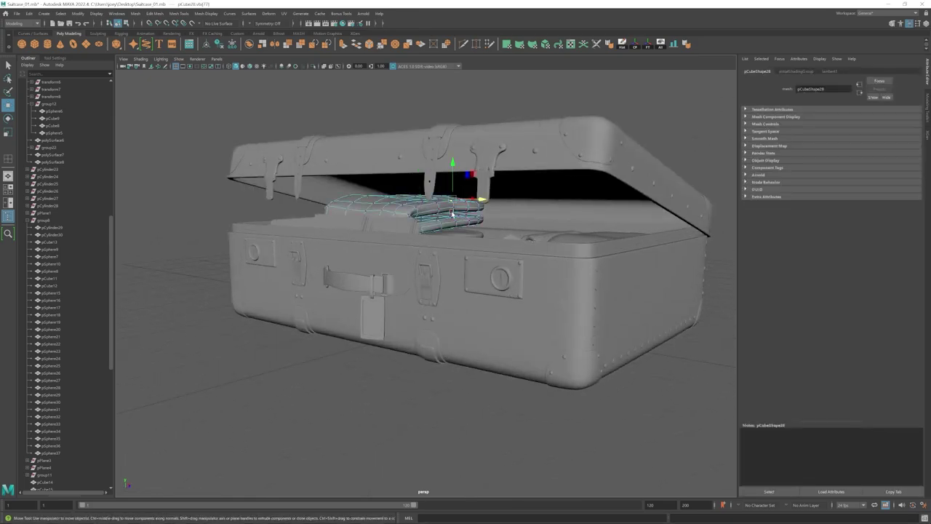
{"action": "key", "text": "f"}
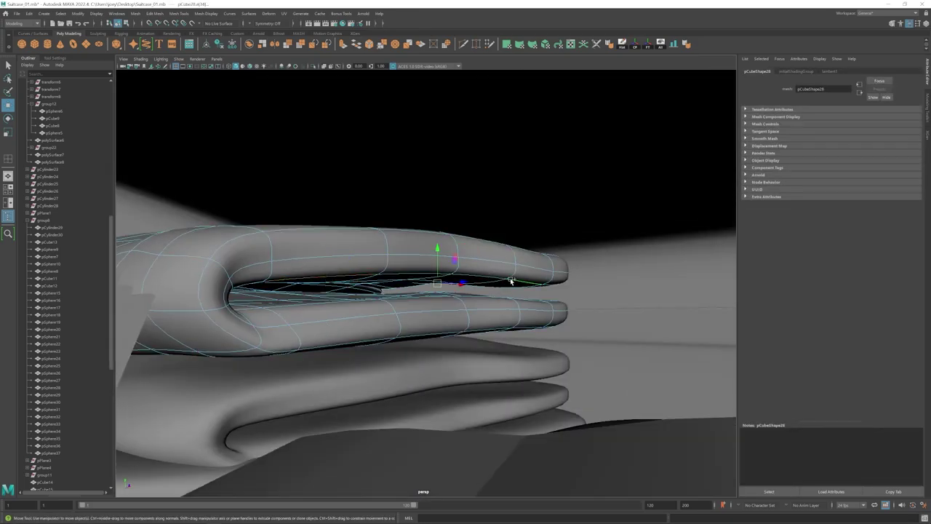
{"action": "double_click", "coordinate": [466, 235]}
{"action": "right_click_drag", "start_coordinate": [467, 236], "coordinate": [350, 277], "text": "alt"}
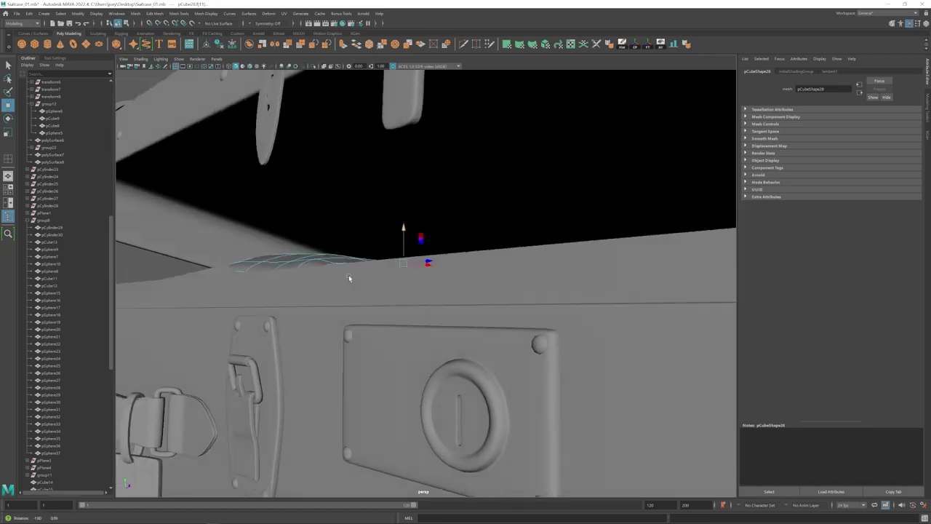
{"action": "left_click_drag", "start_coordinate": [349, 276], "coordinate": [405, 279], "text": "alt"}
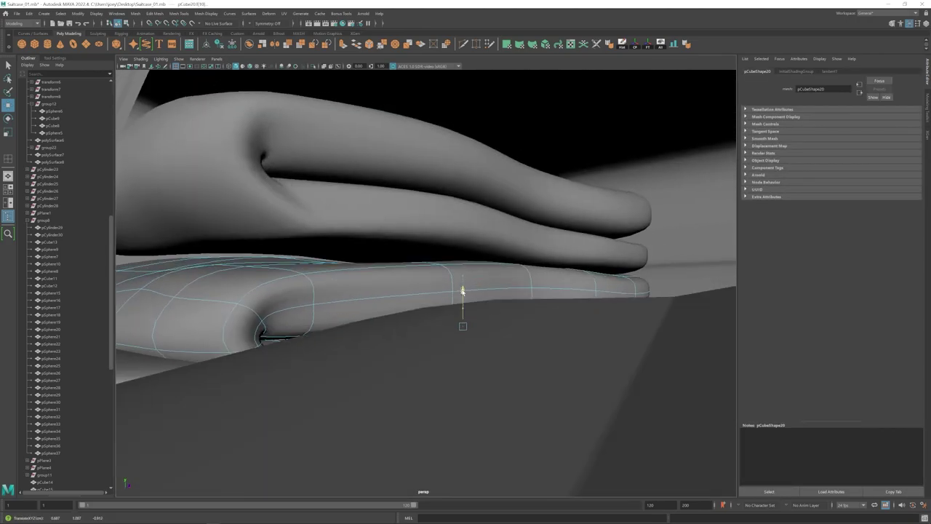
{"action": "left_click", "coordinate": [500, 278]}
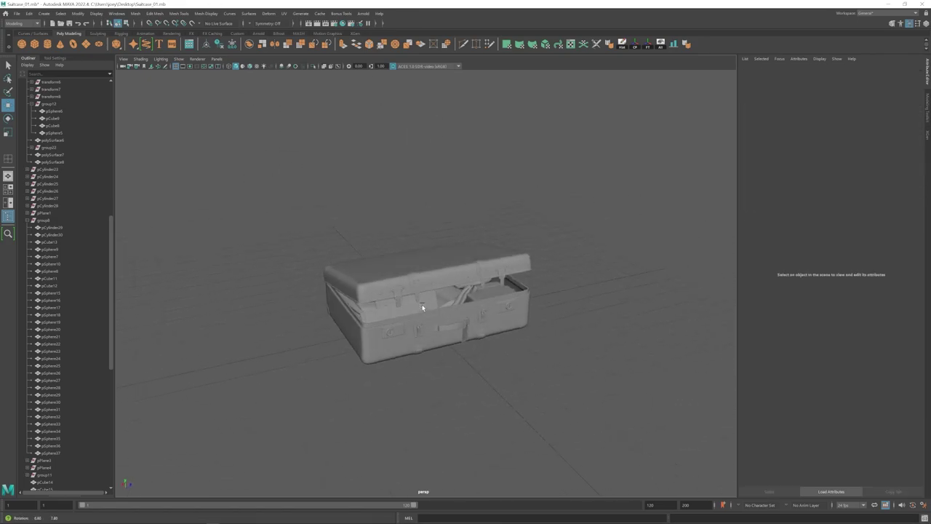
- Isolate the tied paper folder, center the pivot of its string and bow, and exit the isolated view
{"action": "scroll", "coordinate": [422, 307], "scroll_direction": "up", "scroll_amount": 4}
{"action": "mouse_move", "coordinate": [422, 307]}
{"action": "left_mouse_down", "text": "alt"}
{"action": "mouse_move", "coordinate": [505, 330]}
{"action": "mouse_move", "coordinate": [424, 324]}
{"action": "left_mouse_up", "text": "alt"}
{"action": "scroll", "coordinate": [422, 322], "scroll_direction": "up", "scroll_amount": 4}
{"action": "left_click", "coordinate": [412, 317]}
{"action": "scroll", "coordinate": [429, 306], "scroll_direction": "up", "scroll_amount": 3}
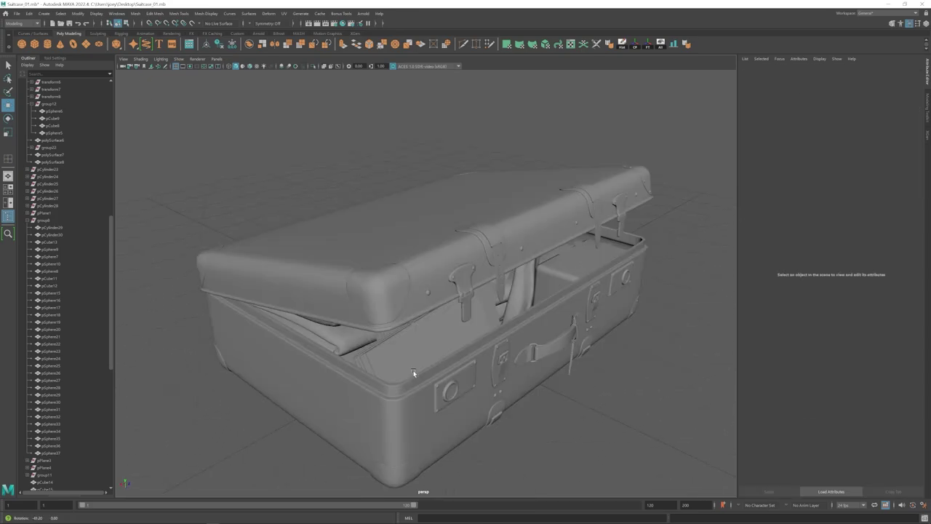
{"action": "left_click_drag", "start_coordinate": [407, 306], "coordinate": [234, 186], "text": "alt"}
{"action": "left_click", "coordinate": [502, 305]}
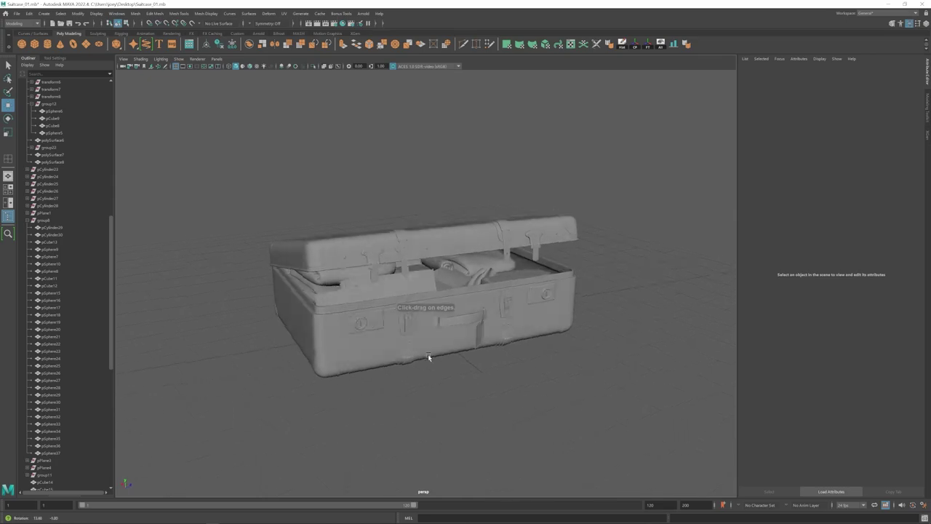
{"action": "left_click_drag", "start_coordinate": [443, 323], "coordinate": [335, 263], "text": "alt"}
{"action": "left_click", "coordinate": [334, 264]}
{"action": "left_click", "coordinate": [313, 66]}
{"action": "left_click", "coordinate": [344, 298]}
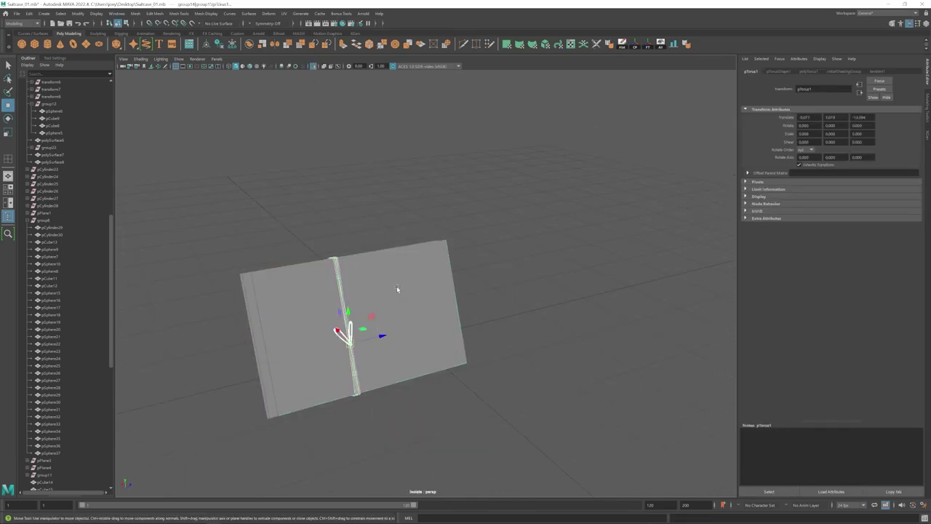
{"action": "left_click", "coordinate": [634, 47]}
{"action": "left_click", "coordinate": [314, 66]}
- Place a copy of the refined latch tab on the other front latch, under its wire loop
{"action": "left_click_drag", "start_coordinate": [413, 318], "coordinate": [433, 313]}
{"action": "left_click_drag", "start_coordinate": [433, 314], "coordinate": [467, 401], "text": "alt"}
{"action": "scroll", "coordinate": [502, 432], "scroll_direction": "down", "scroll_amount": 4}
{"action": "left_click", "coordinate": [510, 446]}
{"action": "scroll", "coordinate": [480, 407], "scroll_direction": "down", "scroll_amount": 4}
{"action": "left_click_drag", "start_coordinate": [528, 409], "coordinate": [507, 393], "text": "alt"}
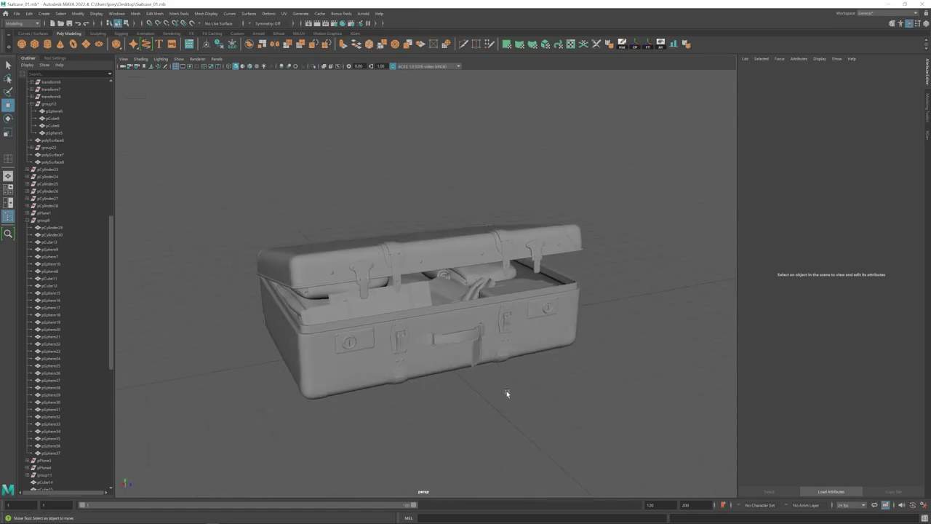
{"action": "scroll", "coordinate": [507, 393], "scroll_direction": "up", "scroll_amount": 5}
{"action": "left_click", "coordinate": [546, 271]}
{"action": "left_click_drag", "start_coordinate": [349, 306], "coordinate": [345, 307]}
{"action": "key", "text": "f"}
{"action": "left_click_drag", "start_coordinate": [449, 309], "coordinate": [453, 308]}
{"action": "left_click", "coordinate": [476, 177]}
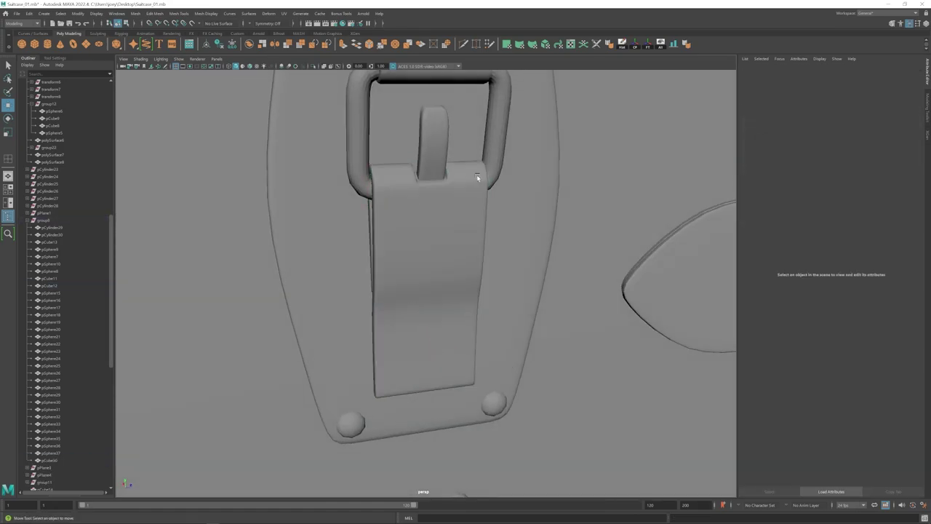
- Select both front latch tabs and box-select their vertices together across the suitcase front
{"action": "scroll", "coordinate": [502, 254], "scroll_direction": "down", "scroll_amount": 8}
{"action": "left_click_drag", "start_coordinate": [519, 324], "coordinate": [582, 317], "text": "alt"}
{"action": "middle_click_drag", "start_coordinate": [581, 316], "coordinate": [542, 350], "text": "alt"}
{"action": "left_click", "coordinate": [379, 318]}
{"action": "left_click", "coordinate": [515, 294], "text": "shift"}
{"action": "left_click_drag", "start_coordinate": [291, 200], "coordinate": [199, 162], "text": "alt"}
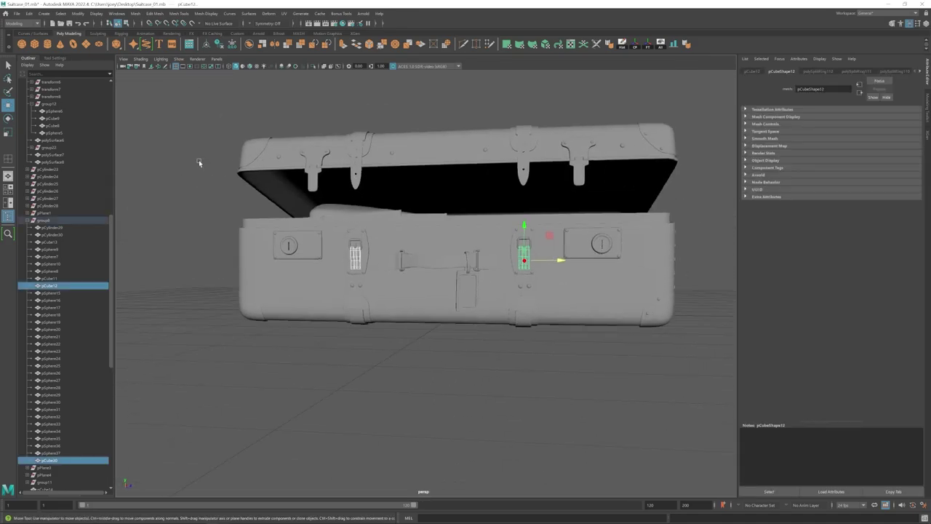
{"action": "key", "text": "F9"}
{"action": "scroll", "coordinate": [291, 218], "scroll_direction": "up", "scroll_amount": 5}
{"action": "left_click_drag", "start_coordinate": [280, 249], "coordinate": [633, 273]}
{"action": "left_click_drag", "start_coordinate": [396, 348], "coordinate": [435, 181], "text": "alt"}
{"action": "scroll", "coordinate": [406, 288], "scroll_direction": "up", "scroll_amount": 4}
{"action": "left_click_drag", "start_coordinate": [405, 289], "coordinate": [375, 282], "text": "alt"}
- Create a polygon plane, align it to the suitcase's handle strap, and set its width and height subdivisions to 1
{"action": "left_click", "coordinate": [86, 44]}
{"action": "left_click", "coordinate": [436, 266], "text": "shift"}
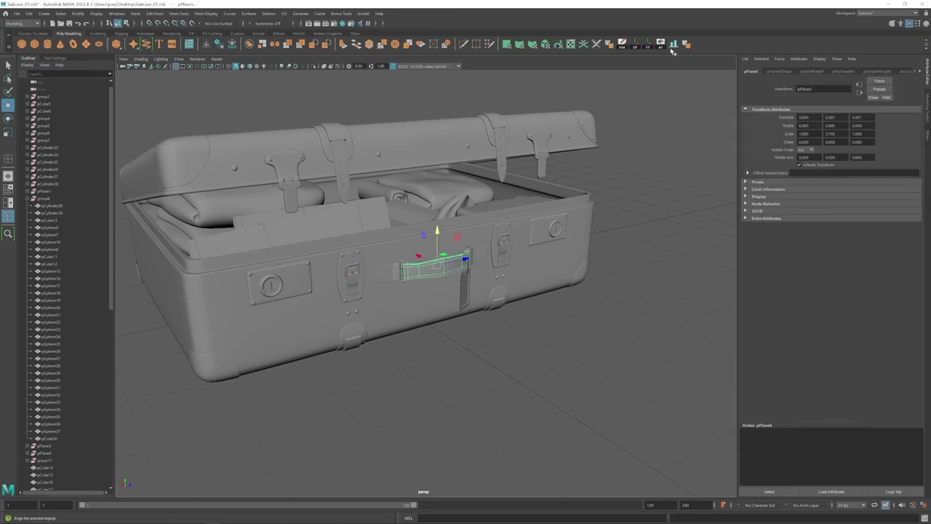
{"action": "left_click", "coordinate": [673, 45]}
{"action": "scroll", "coordinate": [464, 292], "scroll_direction": "up", "scroll_amount": 3}
{"action": "middle_click_drag", "start_coordinate": [465, 292], "coordinate": [453, 305], "text": "alt"}
{"action": "key", "text": "ctrl+z"}
{"action": "left_click", "coordinate": [813, 71]}
{"action": "left_click", "coordinate": [805, 134]}
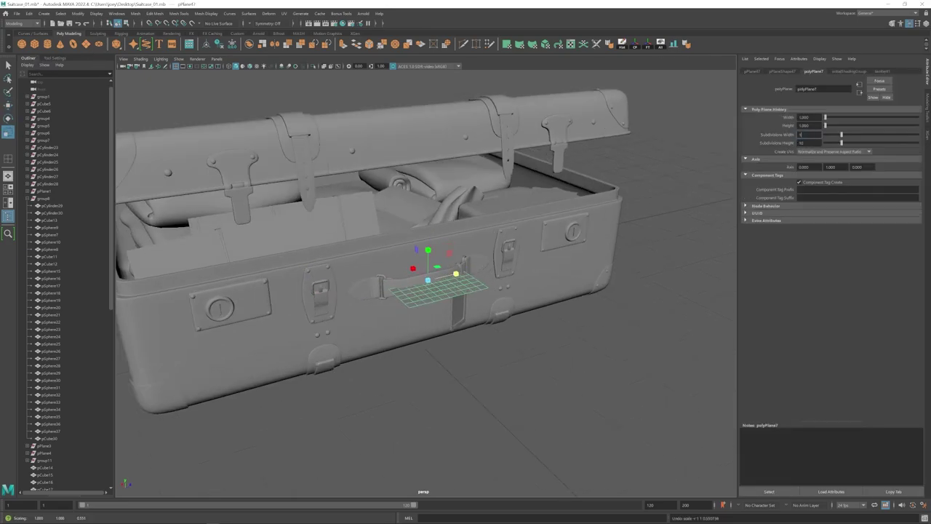
- Rotate the plane upright, scale it into a narrow strip, and move it down below the handle
{"action": "left_click_drag", "start_coordinate": [438, 279], "coordinate": [506, 282], "text": "alt"}
{"action": "key", "text": "e"}
{"action": "left_click_drag", "start_coordinate": [505, 266], "coordinate": [500, 306]}
{"action": "key", "text": "r"}
{"action": "left_click_drag", "start_coordinate": [549, 295], "coordinate": [476, 285], "text": "alt"}
{"action": "key", "text": "w"}
{"action": "left_click_drag", "start_coordinate": [412, 243], "coordinate": [416, 274]}
{"action": "left_click_drag", "start_coordinate": [379, 286], "coordinate": [432, 288], "text": "alt"}
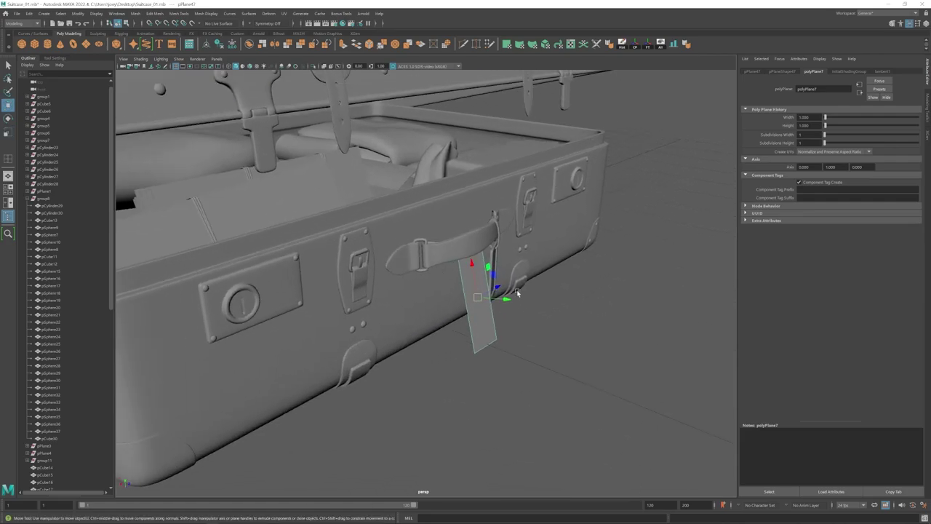
- Move the strip outward to hang in front of the handle and adjust its tilt
{"action": "left_click_drag", "start_coordinate": [507, 294], "coordinate": [519, 300]}
{"action": "left_click_drag", "start_coordinate": [552, 306], "coordinate": [444, 305], "text": "alt"}
{"action": "key", "text": "e"}
{"action": "left_click_drag", "start_coordinate": [357, 300], "coordinate": [331, 298]}
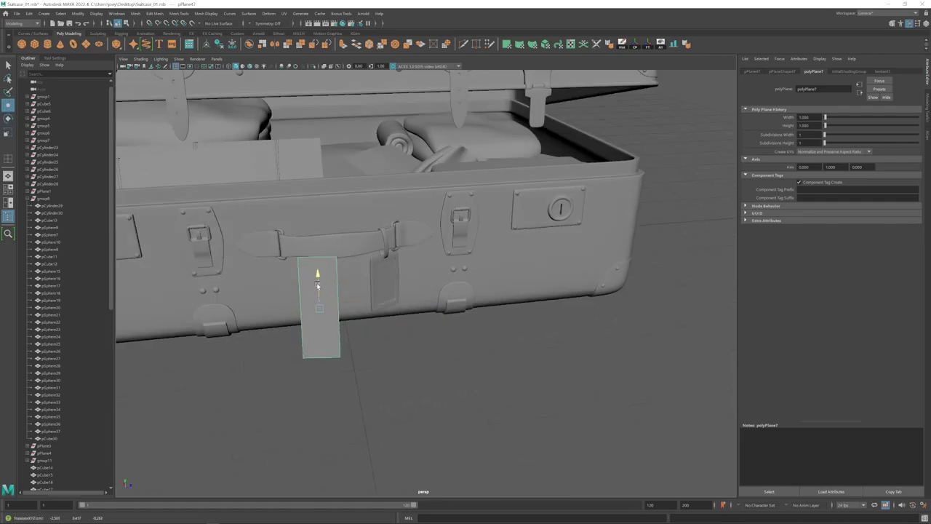
{"action": "mouse_move", "coordinate": [552, 288]}
{"action": "left_mouse_down", "text": "alt"}
{"action": "mouse_move", "coordinate": [443, 270]}
{"action": "mouse_move", "coordinate": [547, 286]}
{"action": "left_mouse_up", "text": "alt"}
{"action": "key", "text": "e"}
{"action": "left_click_drag", "start_coordinate": [514, 266], "coordinate": [480, 265], "text": "alt"}
{"action": "key", "text": "w"}
- Extrude the strip's upper edge up the handle's front, over its top, and down behind it, moving along object axes
{"action": "left_click_drag", "start_coordinate": [462, 211], "coordinate": [461, 186], "text": "shift"}
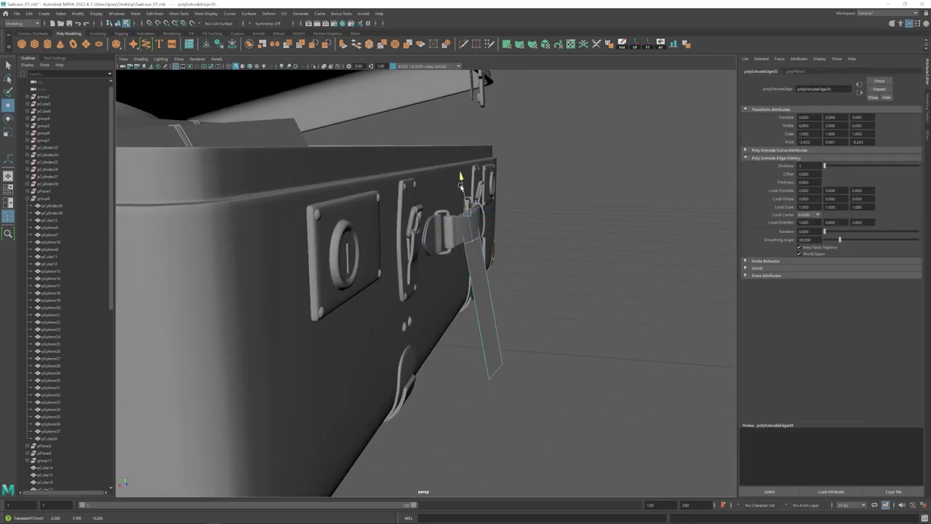
{"action": "left_click_drag", "start_coordinate": [509, 244], "coordinate": [431, 289], "text": "alt"}
{"action": "double_click", "coordinate": [8, 106]}
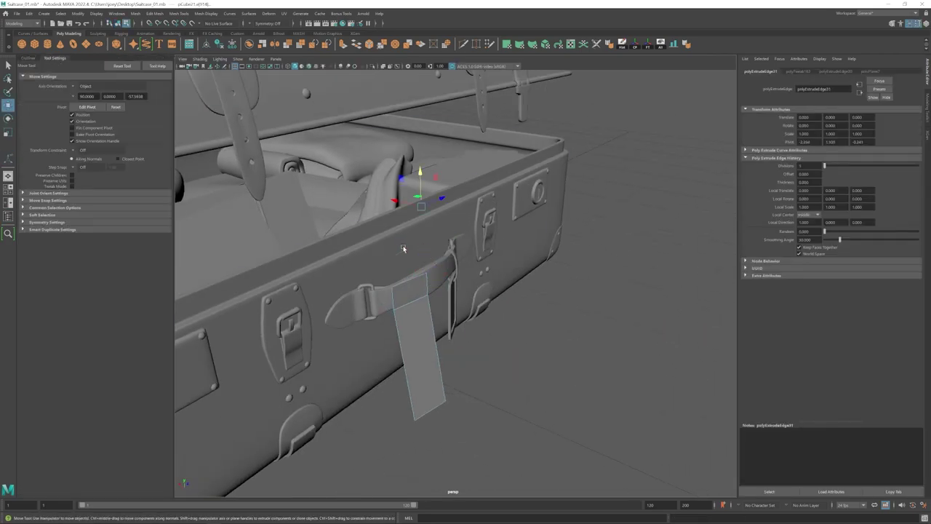
{"action": "key", "text": "ctrl+z"}
{"action": "key", "text": "ctrl+z"}
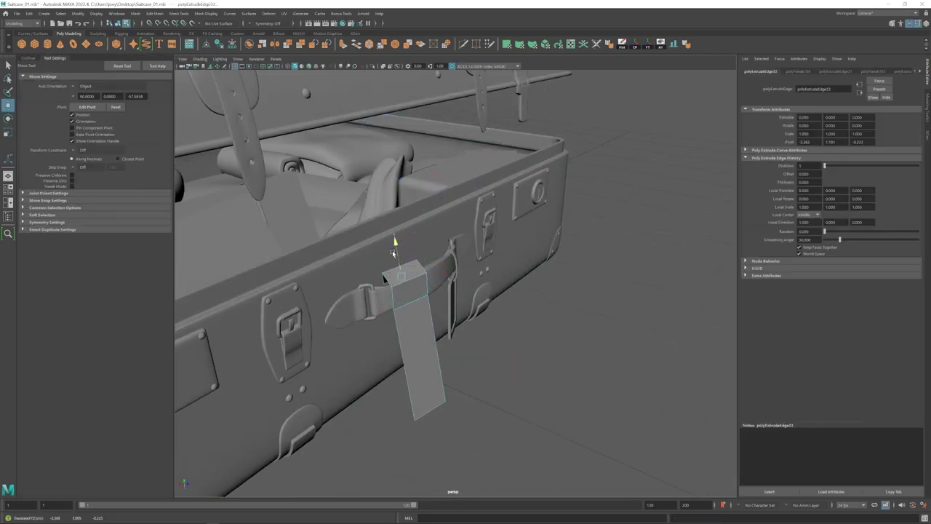
{"action": "left_click_drag", "start_coordinate": [393, 253], "coordinate": [397, 280], "text": "shift"}
{"action": "left_click_drag", "start_coordinate": [367, 307], "coordinate": [457, 272], "text": "alt"}
{"action": "left_click_drag", "start_coordinate": [503, 218], "coordinate": [508, 220], "text": "shift"}
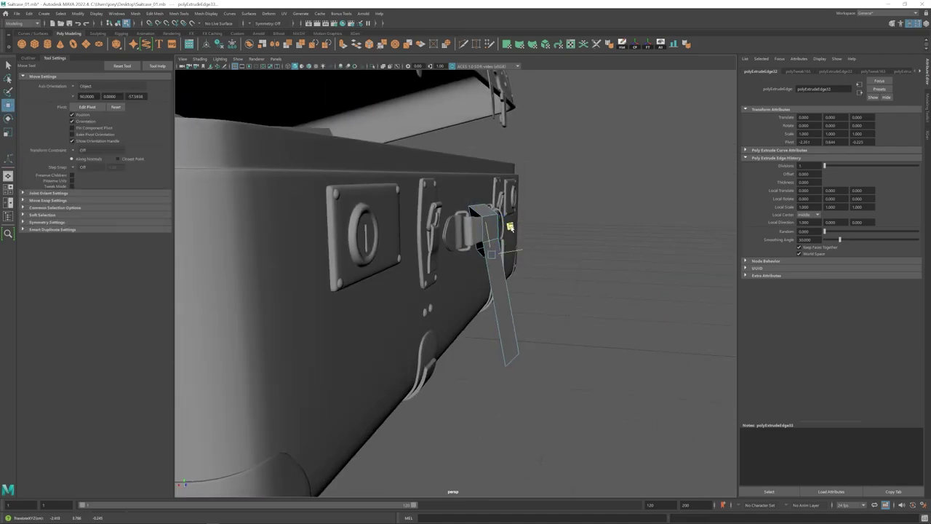
- Adjust the strip's edges around the handle so the loop wraps it more closely in front and on top
{"action": "scroll", "coordinate": [491, 259], "scroll_direction": "up", "scroll_amount": 4}
{"action": "left_click", "coordinate": [501, 268]}
{"action": "left_click_drag", "start_coordinate": [542, 261], "coordinate": [547, 260]}
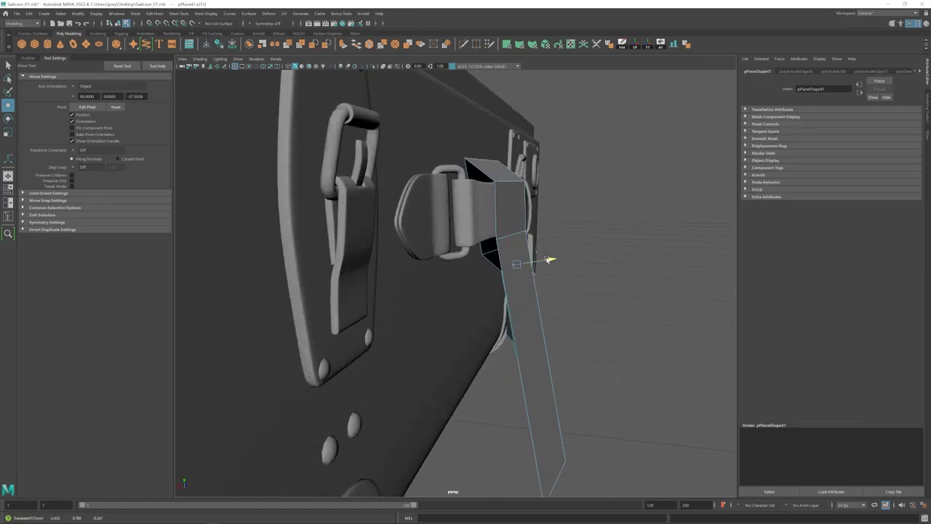
{"action": "left_click_drag", "start_coordinate": [478, 150], "coordinate": [479, 153]}
{"action": "left_click_drag", "start_coordinate": [480, 240], "coordinate": [385, 251], "text": "alt"}
{"action": "left_click", "coordinate": [422, 203]}
{"action": "left_click_drag", "start_coordinate": [422, 182], "coordinate": [423, 187]}
{"action": "left_click_drag", "start_coordinate": [429, 269], "coordinate": [537, 252], "text": "alt"}
- Extrude the strip's rear edge downward to form the tag's back layer behind the front one
{"action": "mouse_move", "coordinate": [509, 262]}
{"action": "left_mouse_down", "text": "alt"}
{"action": "mouse_move", "coordinate": [544, 255]}
{"action": "mouse_move", "coordinate": [442, 259]}
{"action": "mouse_move", "coordinate": [502, 269]}
{"action": "left_mouse_up", "text": "alt"}
{"action": "right_click_drag", "start_coordinate": [568, 305], "coordinate": [660, 313], "text": "alt"}
{"action": "left_click_drag", "start_coordinate": [491, 233], "coordinate": [481, 172]}
{"action": "left_click_drag", "start_coordinate": [484, 179], "coordinate": [484, 180], "text": "shift"}
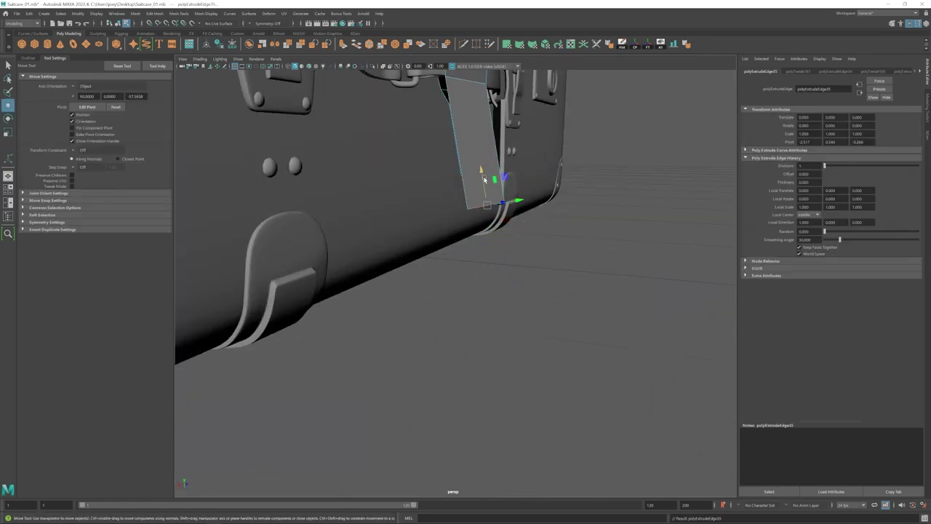
{"action": "right_click_drag", "start_coordinate": [538, 258], "coordinate": [528, 204], "text": "alt"}
{"action": "left_click", "coordinate": [619, 201]}
{"action": "right_click_drag", "start_coordinate": [615, 211], "coordinate": [453, 276], "text": "alt"}
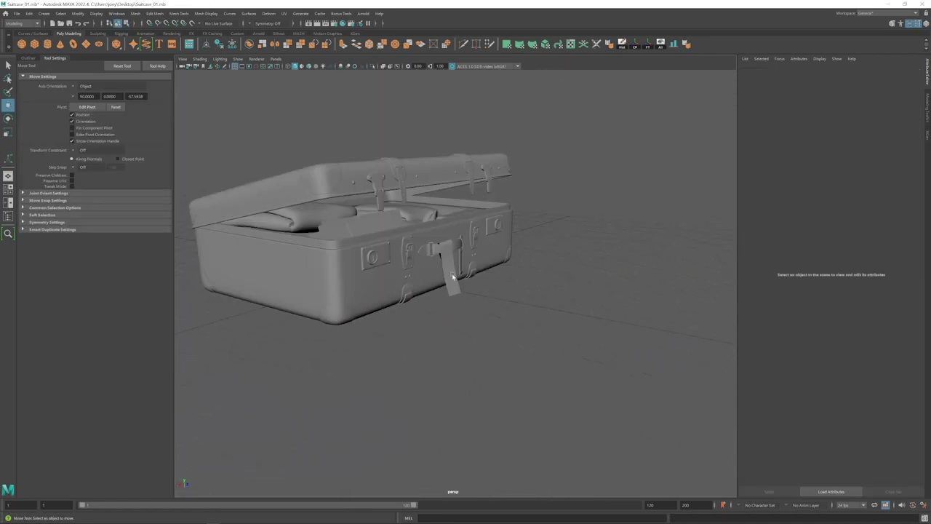
- Examine the looped tag strip on the handle up close and in relation to the whole suitcase
{"action": "left_click_drag", "start_coordinate": [453, 277], "coordinate": [407, 287], "text": "alt"}
{"action": "right_click_drag", "start_coordinate": [480, 306], "coordinate": [563, 324], "text": "alt"}
{"action": "left_click", "coordinate": [478, 327]}
{"action": "right_click_drag", "start_coordinate": [478, 328], "coordinate": [547, 278], "text": "alt"}
{"action": "middle_click_drag", "start_coordinate": [547, 278], "coordinate": [537, 297], "text": "alt"}
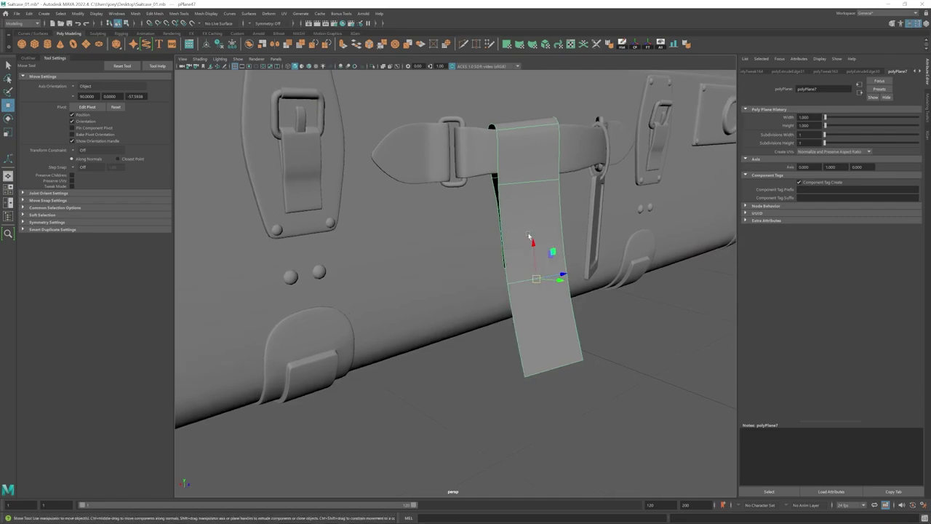
{"action": "left_click_drag", "start_coordinate": [450, 261], "coordinate": [516, 244], "text": "alt"}
{"action": "left_click", "coordinate": [609, 269]}
{"action": "right_click_drag", "start_coordinate": [610, 269], "coordinate": [529, 275], "text": "alt"}
{"action": "left_click_drag", "start_coordinate": [529, 274], "coordinate": [456, 286], "text": "alt"}
{"action": "right_click_drag", "start_coordinate": [456, 286], "coordinate": [510, 287], "text": "alt"}
{"action": "left_click_drag", "start_coordinate": [364, 291], "coordinate": [409, 293], "text": "alt"}
{"action": "right_click_drag", "start_coordinate": [509, 287], "coordinate": [430, 285], "text": "alt"}
{"action": "left_click_drag", "start_coordinate": [429, 285], "coordinate": [403, 288], "text": "alt"}
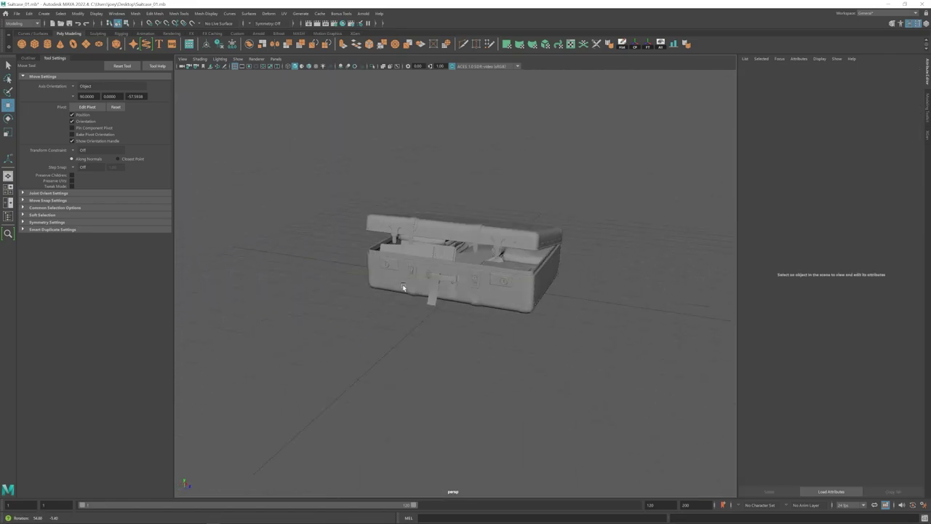
{"action": "right_click_drag", "start_coordinate": [403, 287], "coordinate": [458, 306], "text": "alt"}
{"action": "left_click", "coordinate": [386, 339]}
{"action": "left_click", "coordinate": [389, 323]}
{"action": "left_click", "coordinate": [425, 378]}
{"action": "right_click_drag", "start_coordinate": [425, 379], "coordinate": [386, 374], "text": "alt"}
{"action": "mouse_move", "coordinate": [386, 374]}
{"action": "left_mouse_down", "text": "alt"}
{"action": "mouse_move", "coordinate": [417, 373]}
{"action": "mouse_move", "coordinate": [402, 377]}
{"action": "left_mouse_up", "text": "alt"}
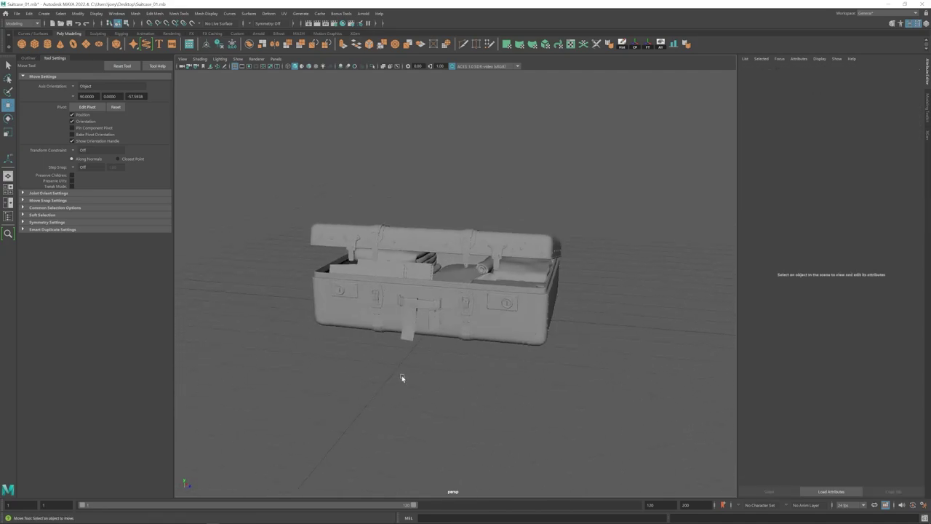
{"action": "right_click_drag", "start_coordinate": [402, 378], "coordinate": [496, 362], "text": "alt"}
- Select the two front lock plates and display them without smooth preview
{"action": "left_click", "coordinate": [529, 275]}
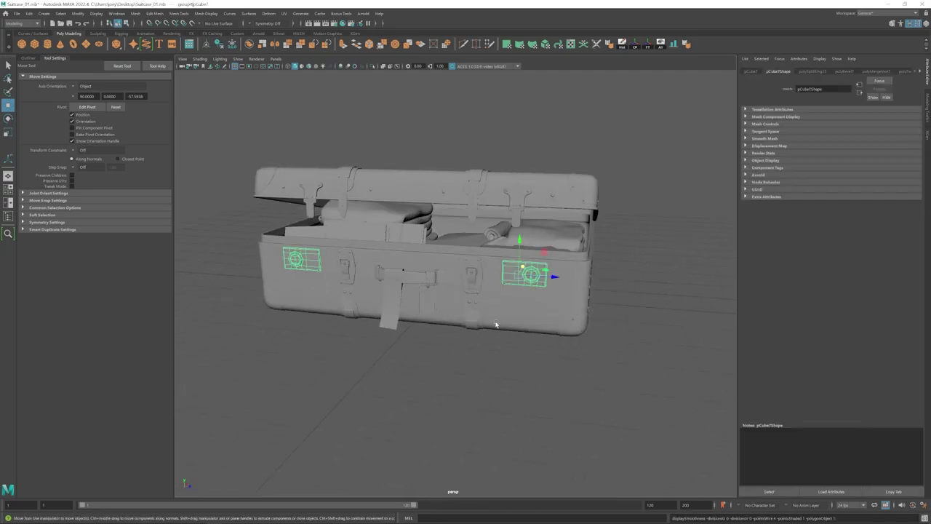
{"action": "left_click_drag", "start_coordinate": [497, 324], "coordinate": [530, 319], "text": "alt"}
{"action": "left_click", "coordinate": [530, 395]}
{"action": "right_click_drag", "start_coordinate": [465, 320], "coordinate": [538, 320], "text": "alt"}
{"action": "left_click_drag", "start_coordinate": [465, 306], "coordinate": [507, 329], "text": "alt"}
{"action": "right_click_drag", "start_coordinate": [507, 329], "coordinate": [437, 349], "text": "alt"}
{"action": "left_click_drag", "start_coordinate": [437, 349], "coordinate": [517, 326], "text": "alt"}
- Box-select vertices across the suitcase, nudge them slightly upward, and return to object mode
{"action": "left_click", "coordinate": [374, 257]}
{"action": "right_click_drag", "start_coordinate": [374, 258], "coordinate": [324, 257]}
{"action": "left_click_drag", "start_coordinate": [294, 331], "coordinate": [651, 260]}
{"action": "left_click_drag", "start_coordinate": [469, 225], "coordinate": [469, 222]}
{"action": "right_click_drag", "start_coordinate": [374, 254], "coordinate": [422, 225]}
{"action": "left_click", "coordinate": [502, 393]}
{"action": "right_click_drag", "start_coordinate": [502, 364], "coordinate": [466, 335], "text": "alt"}
- Examine the rear hasps and their lower plates, and the suitcase's back and underside
{"action": "left_click", "coordinate": [278, 243]}
{"action": "right_click_drag", "start_coordinate": [345, 284], "coordinate": [451, 277], "text": "alt"}
{"action": "right_click_drag", "start_coordinate": [654, 291], "coordinate": [572, 282], "text": "alt"}
{"action": "middle_click_drag", "start_coordinate": [572, 282], "coordinate": [444, 260], "text": "alt"}
{"action": "left_click", "coordinate": [566, 235]}
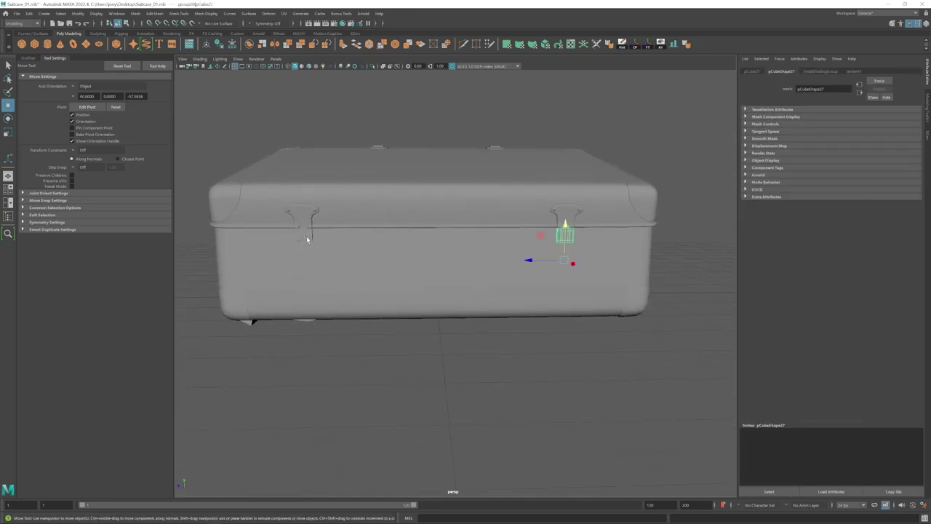
{"action": "left_click_drag", "start_coordinate": [269, 340], "coordinate": [458, 263], "text": "alt"}
{"action": "left_click", "coordinate": [459, 338]}
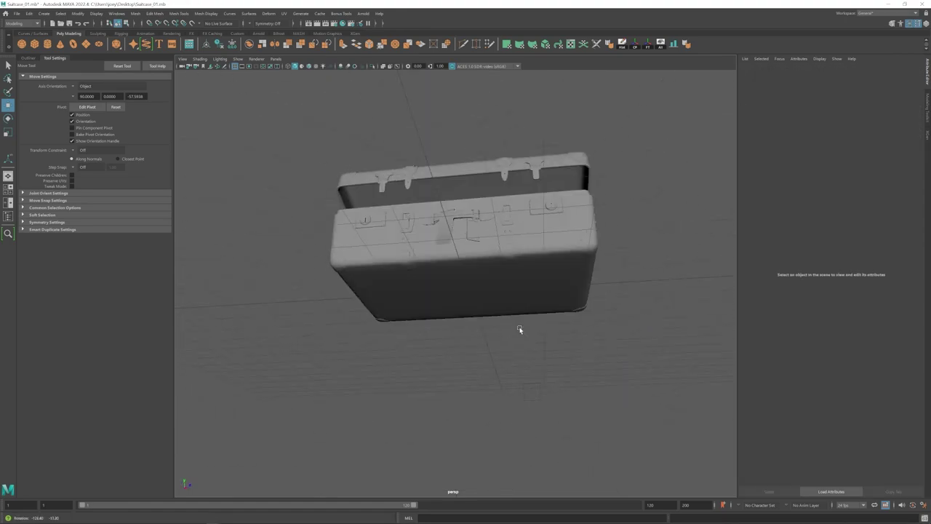
{"action": "left_click_drag", "start_coordinate": [519, 326], "coordinate": [458, 354], "text": "alt"}
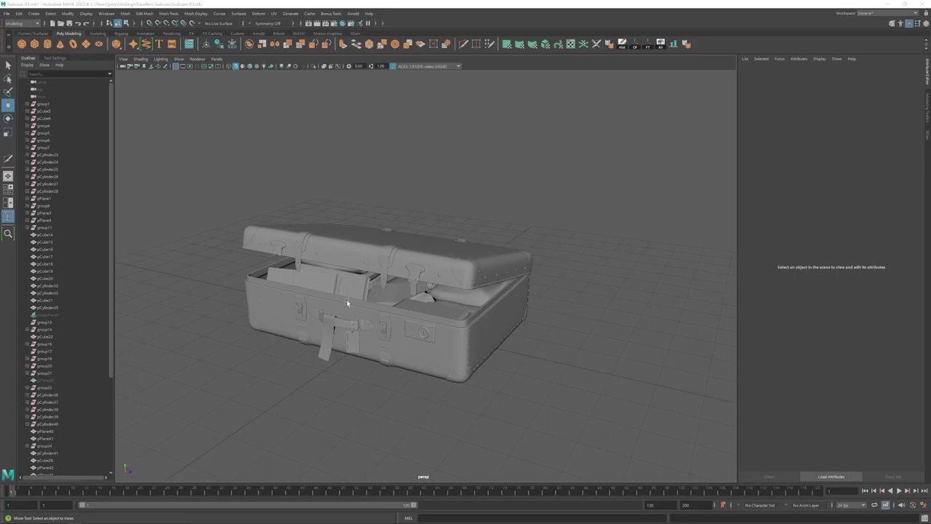
- Select group1, the suitcase's lower shell, and isolate it in the view
{"action": "left_click_drag", "start_coordinate": [189, 369], "coordinate": [280, 345], "text": "alt"}
{"action": "left_click", "coordinate": [45, 104]}
{"action": "key", "text": "f"}
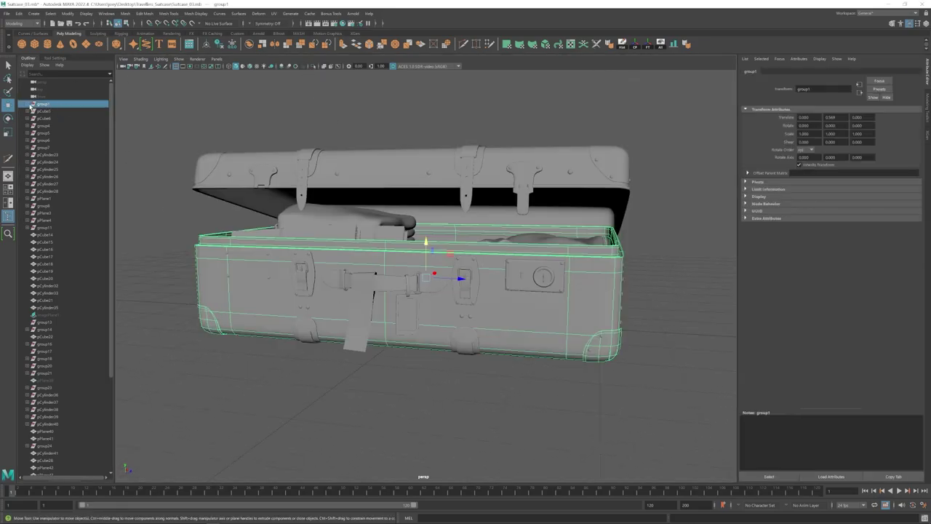
{"action": "key", "text": "ctrl+1"}
{"action": "scroll", "coordinate": [376, 252], "scroll_direction": "down", "scroll_amount": 4}
{"action": "left_click_drag", "start_coordinate": [376, 252], "coordinate": [340, 256], "text": "alt"}
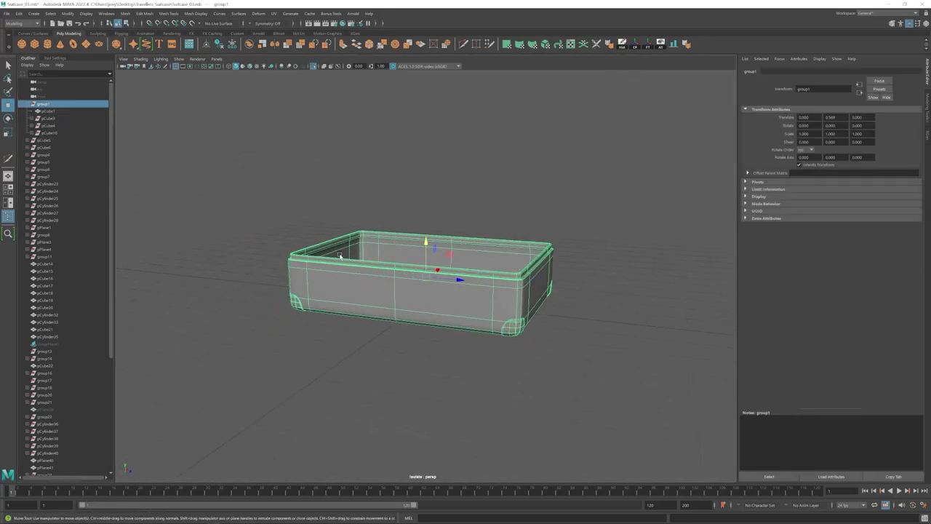
- Expand the pCube3 and pCube4 subgroups of group1, select the shell's parts, and return to the full scene
{"action": "left_click", "coordinate": [31, 119]}
{"action": "left_click", "coordinate": [32, 126]}
{"action": "left_click", "coordinate": [227, 221]}
{"action": "left_click_drag", "start_coordinate": [226, 220], "coordinate": [574, 371]}
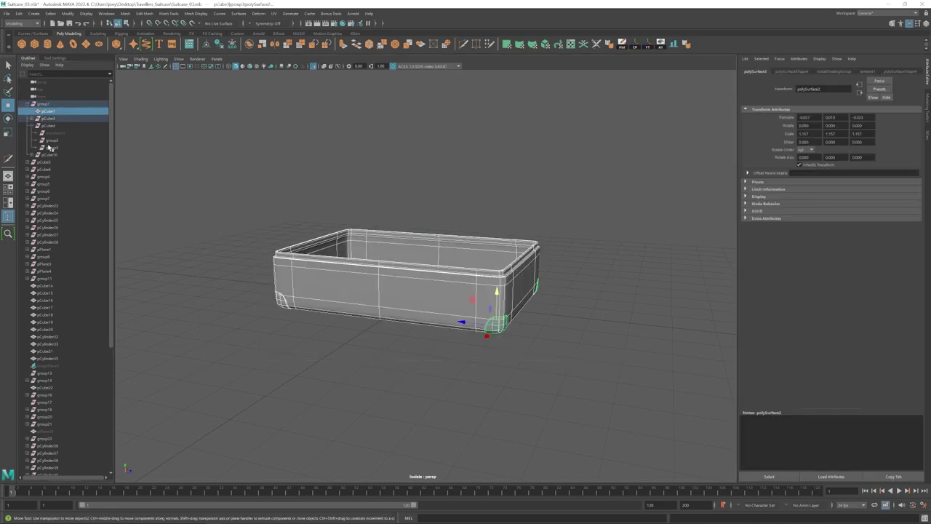
{"action": "left_click", "coordinate": [315, 67]}
{"action": "left_click", "coordinate": [228, 168]}
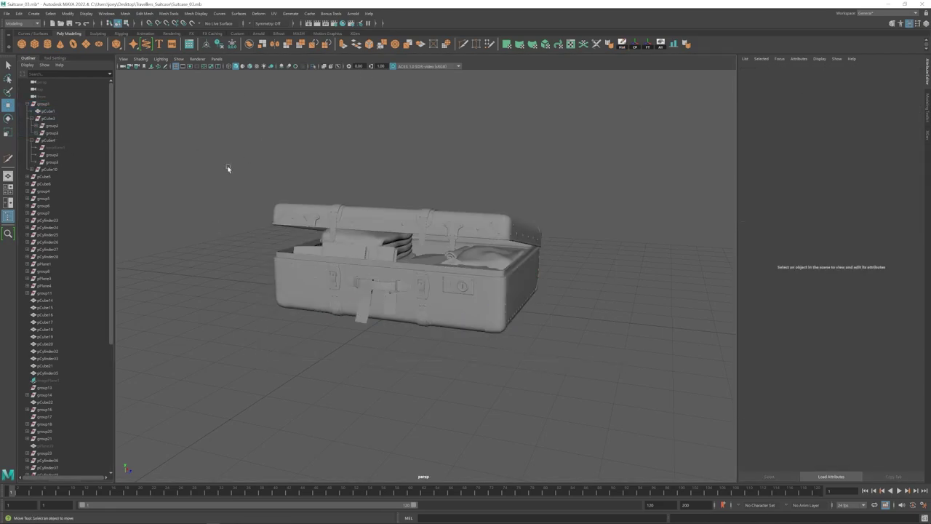
- Select the entire suitcase with its contents and delete its construction history
{"action": "left_click_drag", "start_coordinate": [228, 168], "coordinate": [581, 367]}
{"action": "left_click", "coordinate": [623, 45]}
{"action": "left_click", "coordinate": [254, 142]}
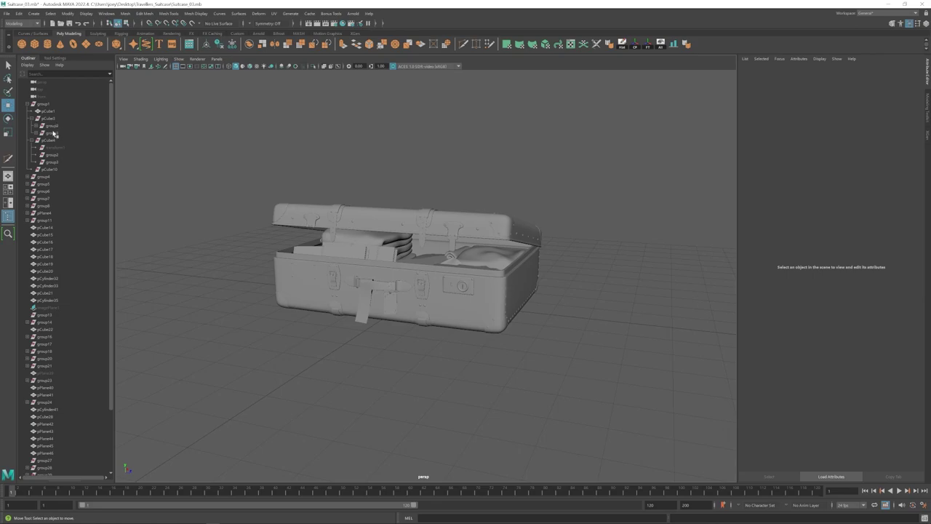
- Expand the subgroups of pCube3, and delete the leftover pCube4 and pCube10 groups from group1
{"action": "left_click", "coordinate": [35, 133]}
{"action": "left_click", "coordinate": [35, 126]}
{"action": "left_click", "coordinate": [52, 148]}
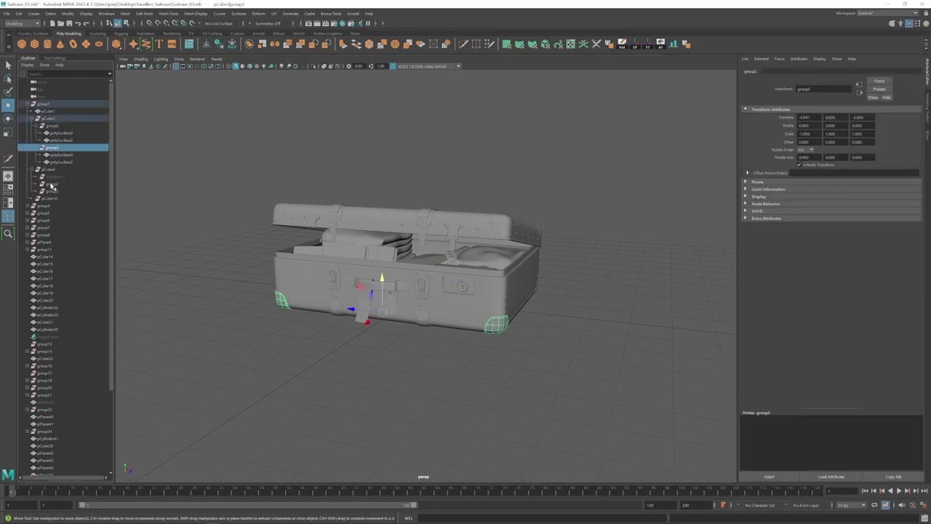
{"action": "key", "text": "Delete"}
{"action": "left_click", "coordinate": [53, 171]}
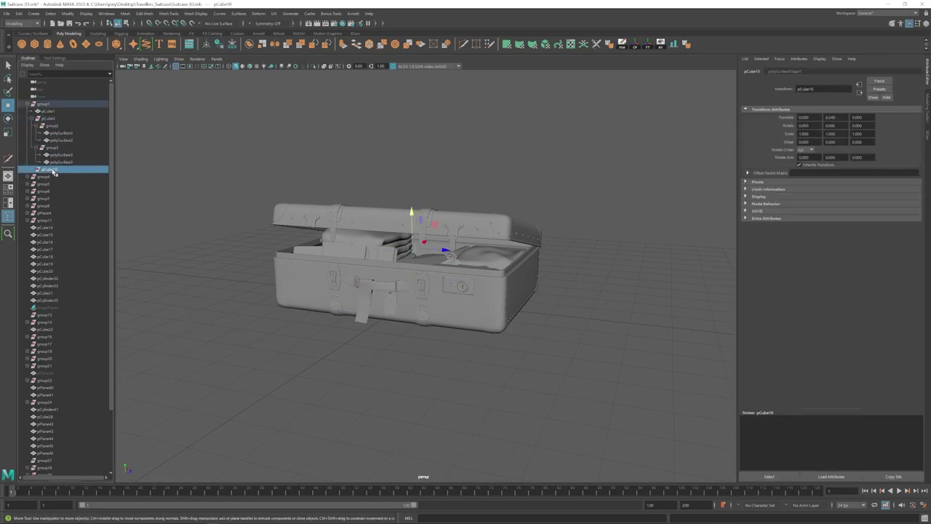
{"action": "key", "text": "Delete"}
- Rename pCube1 in group1 as Bottom_Case, and isolate and frame it in the view
{"action": "left_click", "coordinate": [52, 126]}
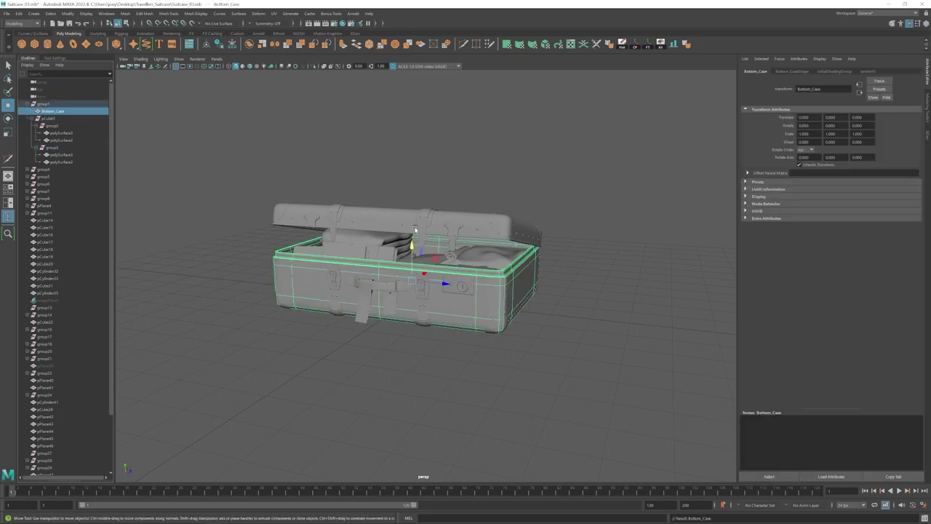
{"action": "left_click", "coordinate": [314, 66]}
{"action": "key", "text": "f"}
{"action": "left_click", "coordinate": [125, 13]}
{"action": "left_click", "coordinate": [136, 101]}
{"action": "left_click", "coordinate": [556, 399]}
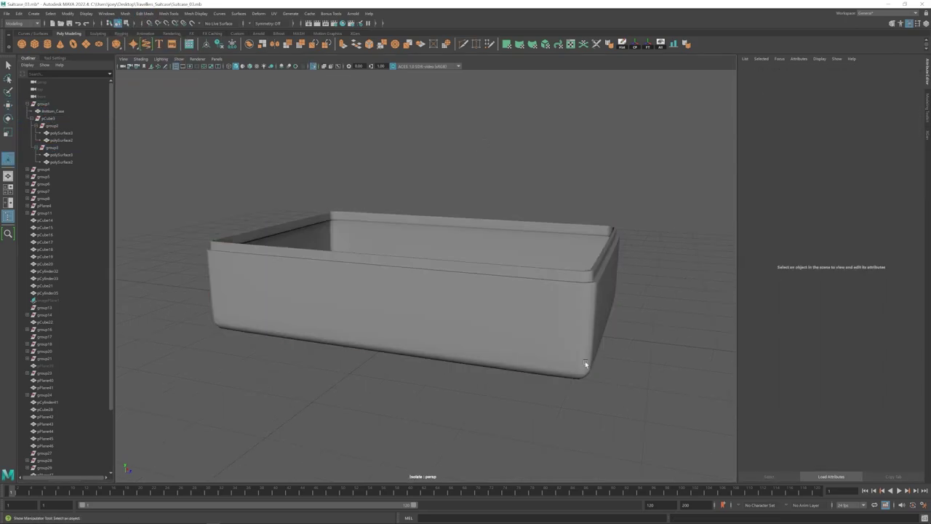
- Examine the isolated Bottom_Case's edges and outer walls from several angles
{"action": "left_click", "coordinate": [447, 322]}
{"action": "left_click_drag", "start_coordinate": [585, 364], "coordinate": [614, 313], "text": "alt"}
{"action": "key", "text": "w"}
{"action": "key", "text": "F10"}
{"action": "left_click", "coordinate": [397, 311]}
{"action": "key", "text": "F8"}
{"action": "left_click", "coordinate": [502, 400]}
{"action": "scroll", "coordinate": [502, 385], "scroll_direction": "down", "scroll_amount": 3}
{"action": "left_click_drag", "start_coordinate": [502, 382], "coordinate": [439, 338], "text": "alt"}
{"action": "left_click", "coordinate": [478, 313]}
{"action": "scroll", "coordinate": [438, 337], "scroll_direction": "up", "scroll_amount": 3}
- Open the UV Editor for Bottom_Case and apply a camera-based UV projection from a raised three-quarter view
{"action": "left_click", "coordinate": [571, 45]}
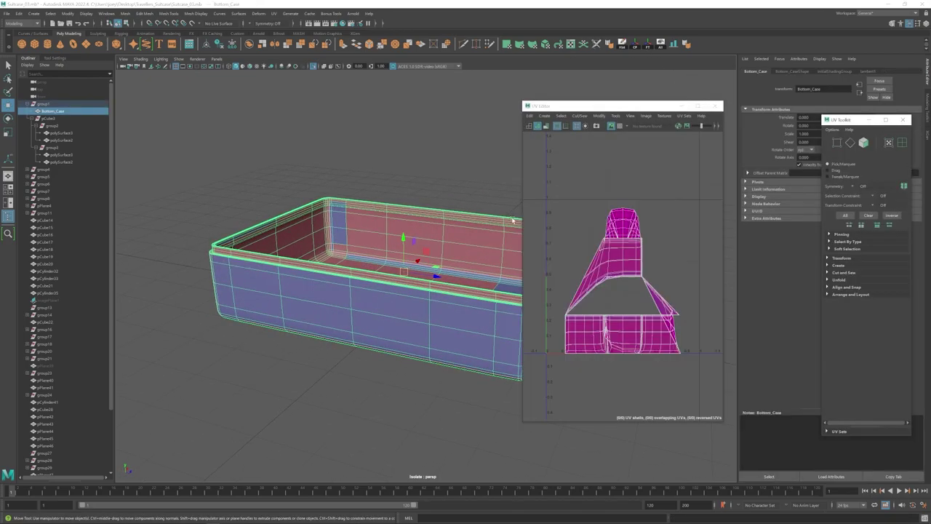
{"action": "middle_click_drag", "start_coordinate": [514, 220], "coordinate": [433, 220], "text": "alt"}
{"action": "left_click", "coordinate": [596, 46]}
{"action": "left_click_drag", "start_coordinate": [376, 158], "coordinate": [374, 250], "text": "alt"}
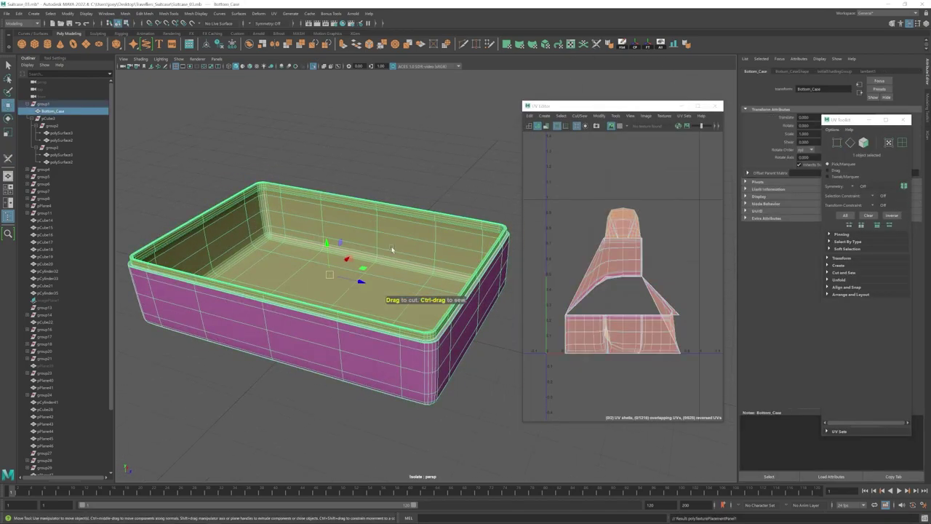
{"action": "left_click", "coordinate": [274, 14]}
{"action": "left_click", "coordinate": [294, 73]}
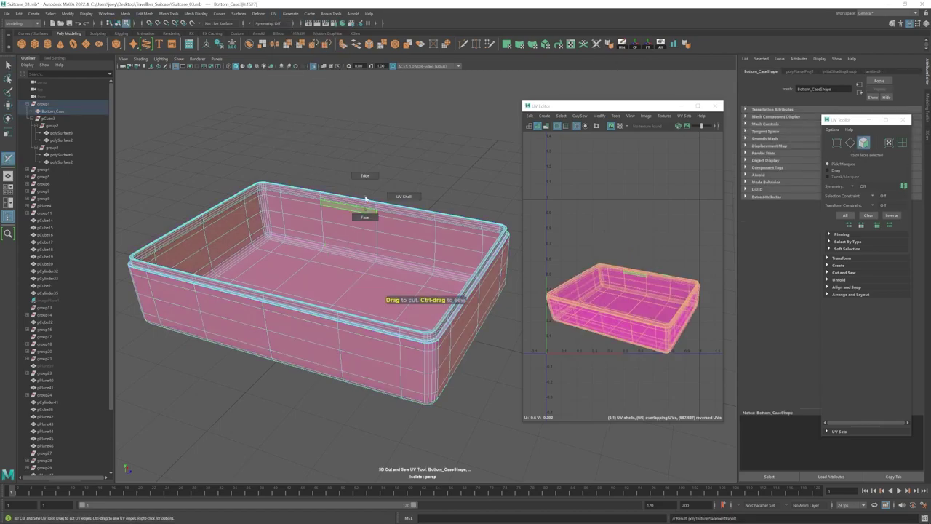
- Cut UV seams along complete edge loops around Bottom_Case's rim with the 3D Cut and Sew UV Tool
{"action": "right_click_drag", "start_coordinate": [365, 198], "coordinate": [365, 178]}
{"action": "right_click_drag", "start_coordinate": [434, 339], "coordinate": [466, 338], "text": "alt"}
{"action": "double_click", "coordinate": [480, 321]}
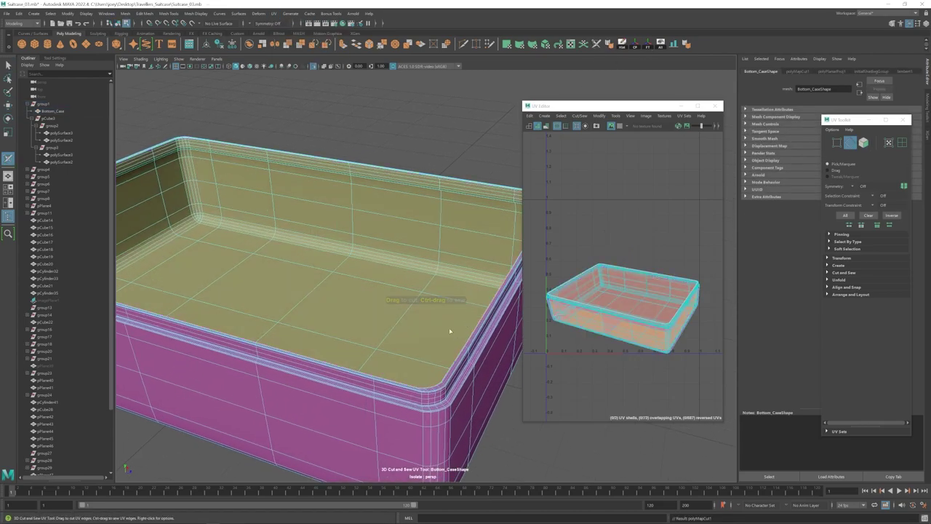
{"action": "left_click_drag", "start_coordinate": [449, 331], "coordinate": [440, 322], "text": "alt"}
{"action": "right_click_drag", "start_coordinate": [441, 322], "coordinate": [353, 310], "text": "alt"}
{"action": "left_click_drag", "start_coordinate": [353, 309], "coordinate": [299, 288], "text": "alt"}
{"action": "right_click_drag", "start_coordinate": [418, 320], "coordinate": [466, 326], "text": "alt"}
{"action": "mouse_move", "coordinate": [379, 299]}
{"action": "left_mouse_down", "text": "alt"}
{"action": "mouse_move", "coordinate": [395, 328]}
{"action": "mouse_move", "coordinate": [372, 296]}
{"action": "left_mouse_up", "text": "alt"}
{"action": "double_click", "coordinate": [360, 342]}
- Switch to UV shell selection and select the cut UV shells of Bottom_Case in the UV Editor
{"action": "left_click_drag", "start_coordinate": [360, 343], "coordinate": [384, 342], "text": "alt"}
{"action": "middle_click_drag", "start_coordinate": [384, 343], "coordinate": [385, 309], "text": "alt"}
{"action": "key", "text": "w"}
{"action": "right_click_drag", "start_coordinate": [635, 320], "coordinate": [649, 331]}
{"action": "left_click_drag", "start_coordinate": [649, 331], "coordinate": [699, 355]}
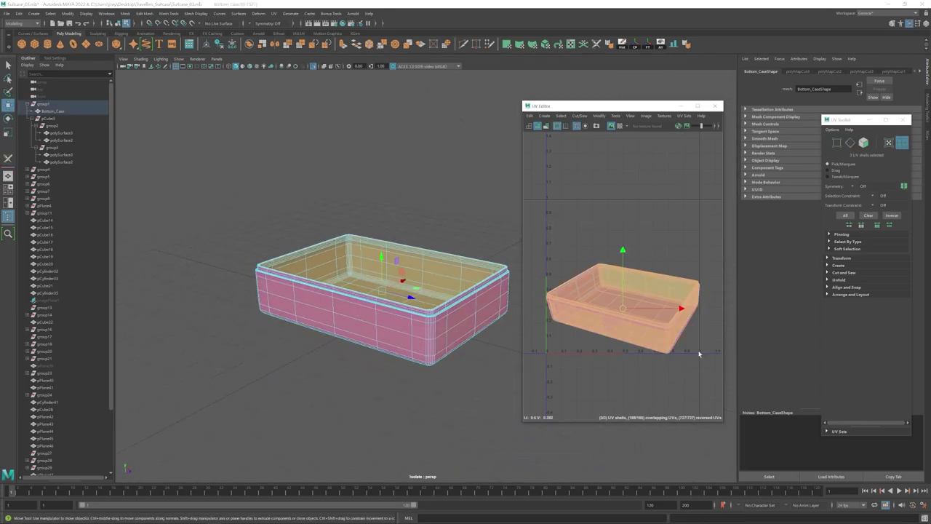
- Unfold the bottom case's UV shells and check their distortion with the checker map
{"action": "left_click", "coordinate": [597, 214]}
{"action": "left_click", "coordinate": [619, 126]}
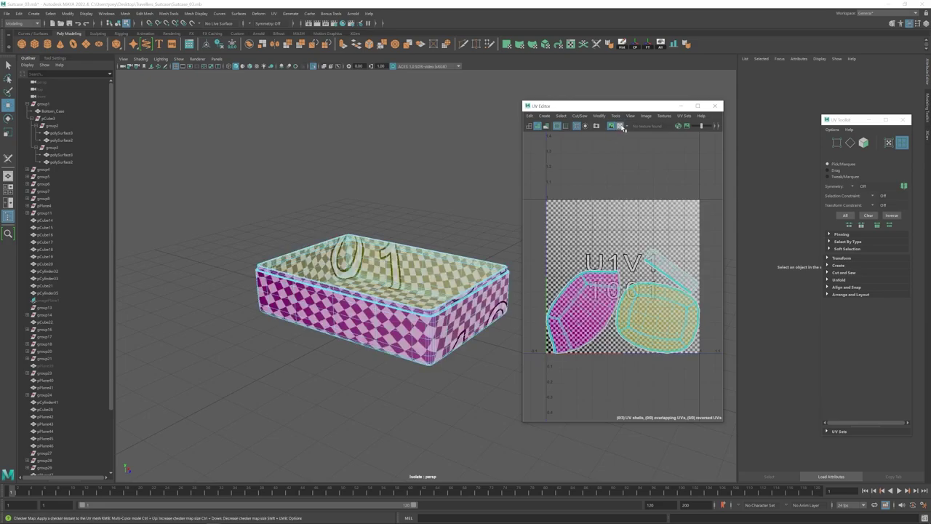
{"action": "left_click", "coordinate": [621, 126]}
- Rotate each of the bottom case's three UV shells so that they lie straight in UV space
{"action": "left_click", "coordinate": [584, 309]}
{"action": "key", "text": "e"}
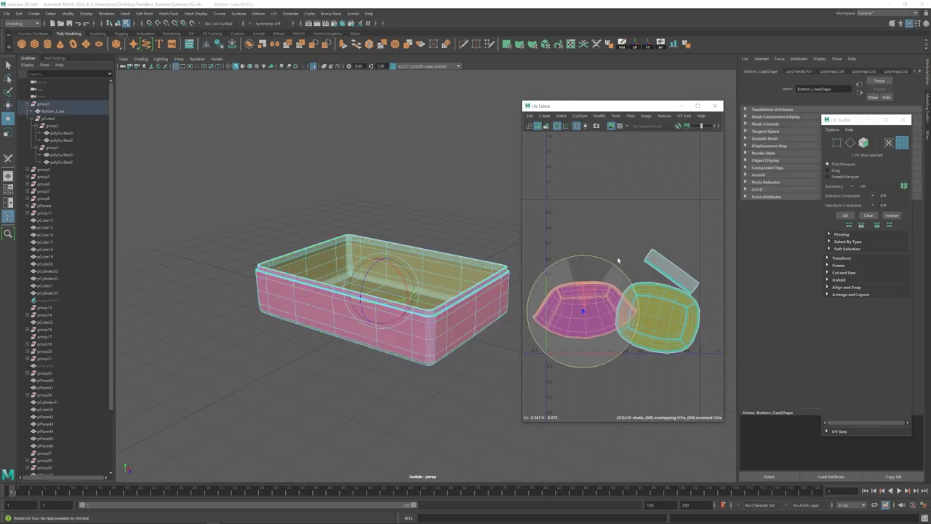
{"action": "left_click", "coordinate": [655, 309]}
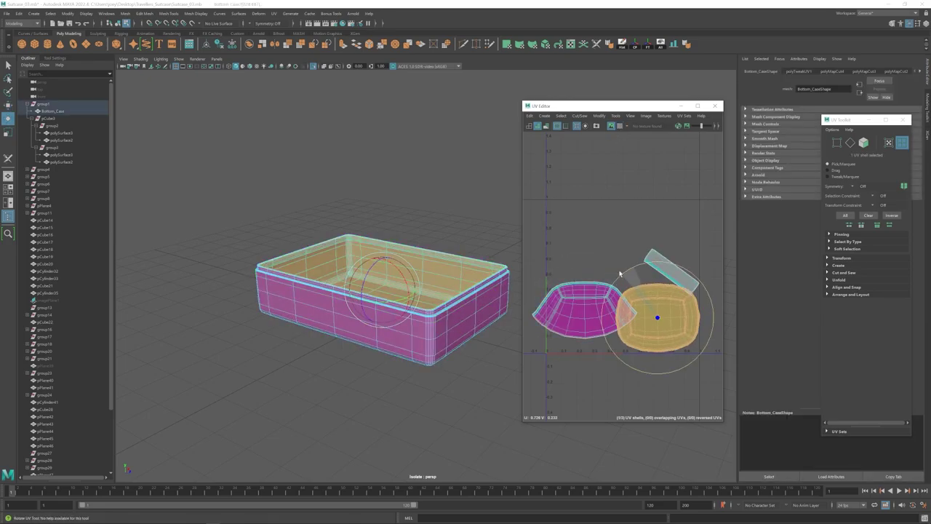
{"action": "left_click", "coordinate": [652, 256]}
{"action": "left_click_drag", "start_coordinate": [627, 236], "coordinate": [595, 260]}
- Lay out all the bottom case's UV shells within the 0 to 1 tile and return to object selection
{"action": "left_click_drag", "start_coordinate": [535, 251], "coordinate": [713, 346]}
{"action": "key", "text": "ctrl+l"}
{"action": "key", "text": "w"}
{"action": "right_click_drag", "start_coordinate": [411, 249], "coordinate": [448, 204]}
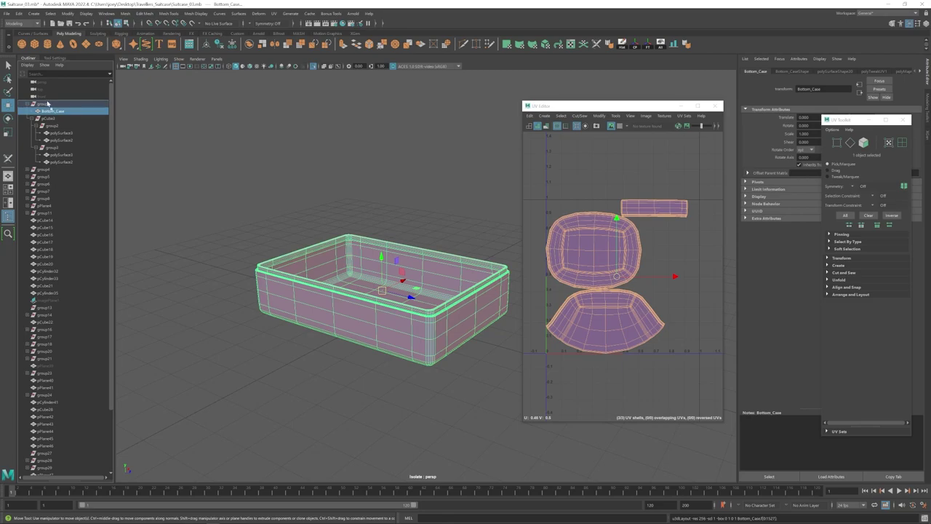
- Move Bottom_Case out of group1 to the top level of the scene hierarchy and show the whole suitcase again
{"action": "middle_click_drag", "start_coordinate": [48, 102], "coordinate": [48, 100]}
{"action": "left_click", "coordinate": [51, 126]}
{"action": "key", "text": "ctrl+1"}
{"action": "left_click", "coordinate": [429, 355]}
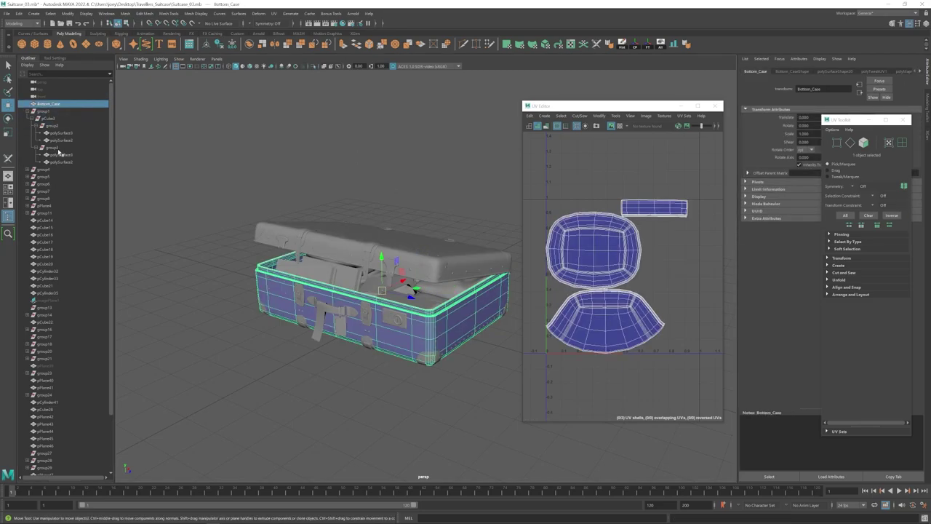
- Examine the polySurface2 corner cap in isolation and against the bottom corner of the case
{"action": "left_click", "coordinate": [61, 161]}
{"action": "key", "text": "ctrl+1"}
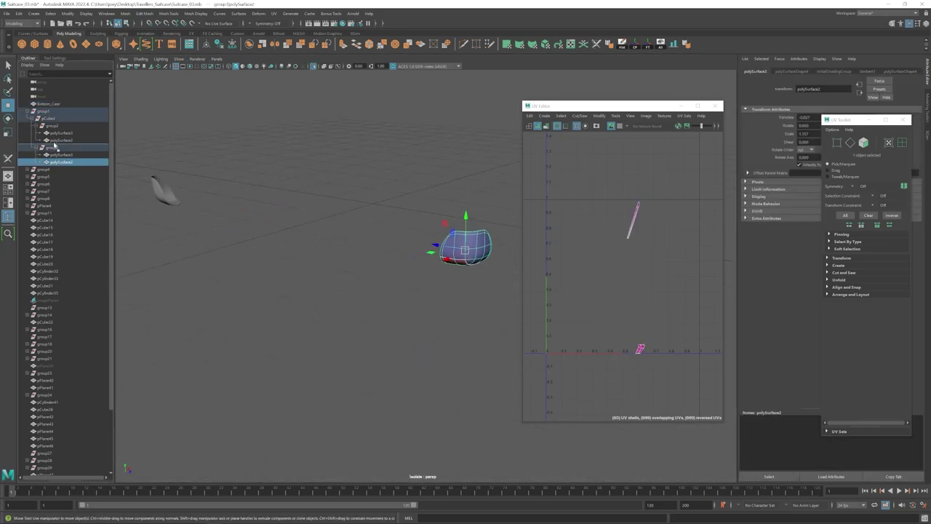
{"action": "left_click", "coordinate": [313, 67]}
{"action": "left_click", "coordinate": [313, 66]}
{"action": "key", "text": "f"}
{"action": "left_click_drag", "start_coordinate": [444, 278], "coordinate": [276, 275], "text": "alt"}
{"action": "left_click", "coordinate": [313, 66]}
{"action": "left_click_drag", "start_coordinate": [357, 276], "coordinate": [412, 279], "text": "alt"}
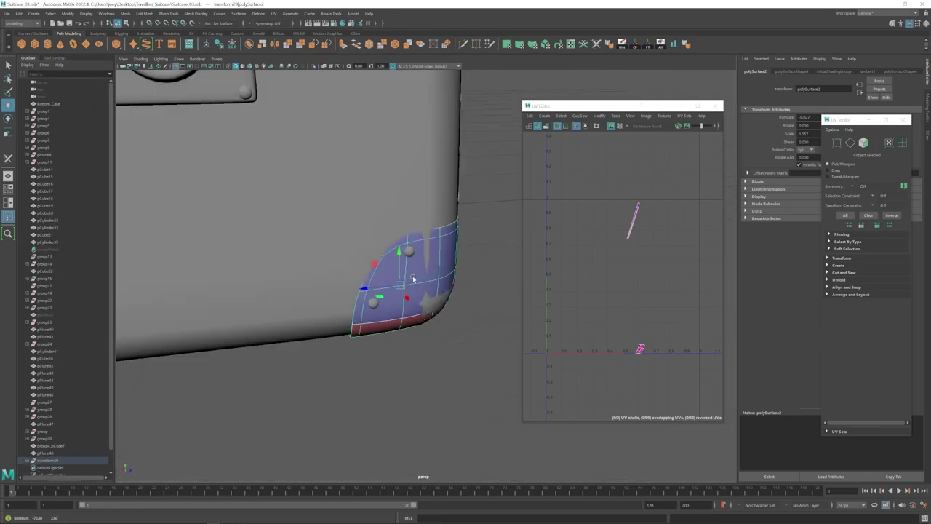
- Adjust the vertices along the corner cap's curved side edge to fit the case surface
{"action": "right_click_drag", "start_coordinate": [412, 279], "coordinate": [363, 275]}
{"action": "left_click_drag", "start_coordinate": [365, 253], "coordinate": [386, 278]}
{"action": "key", "text": "b"}
{"action": "right_click_drag", "start_coordinate": [406, 333], "coordinate": [295, 304], "text": "alt"}
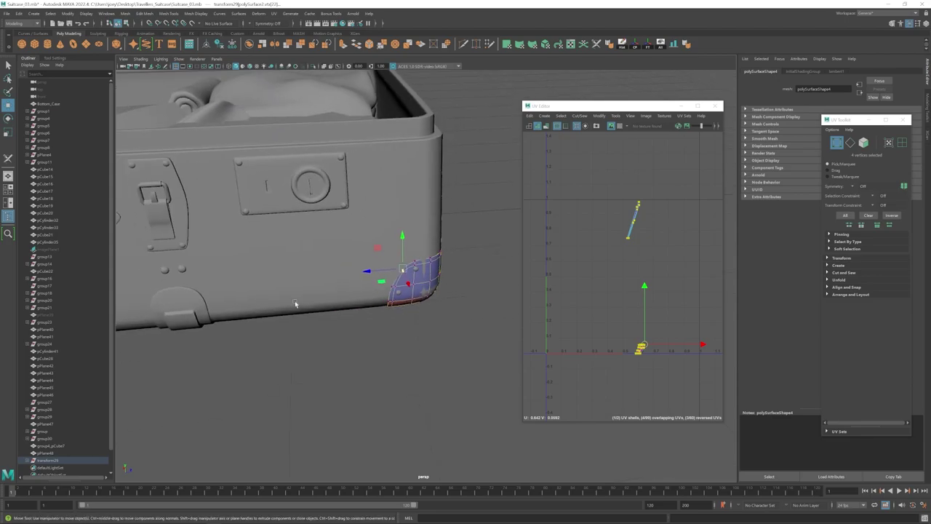
{"action": "key", "text": "f"}
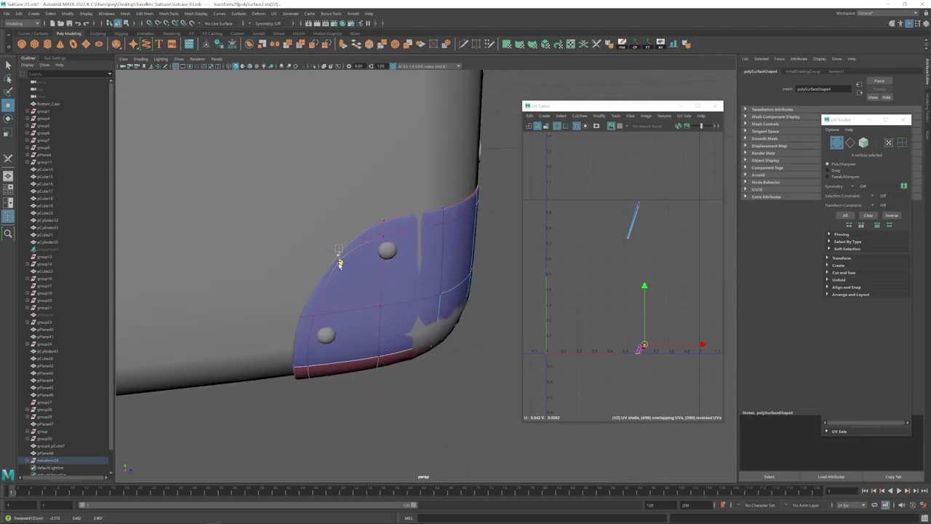
{"action": "left_click_drag", "start_coordinate": [339, 264], "coordinate": [356, 313], "text": "alt"}
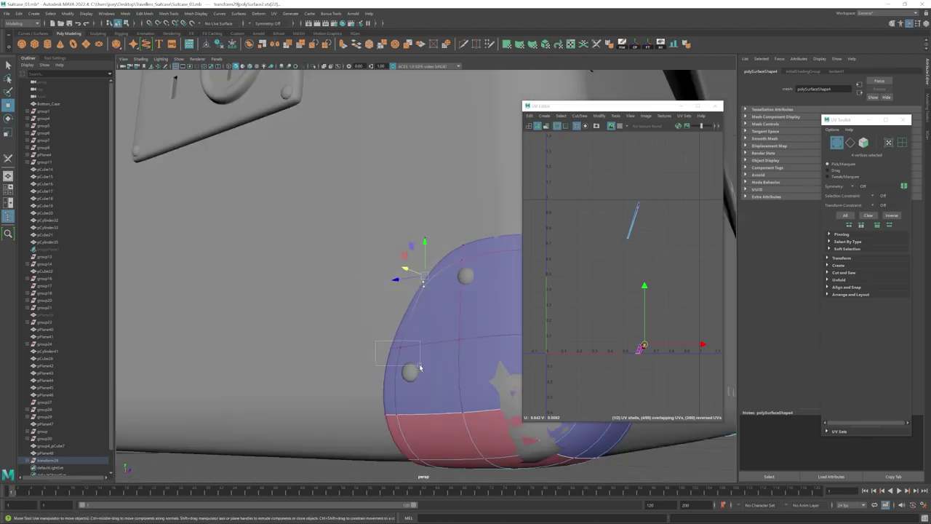
{"action": "left_click_drag", "start_coordinate": [420, 368], "coordinate": [373, 349]}
{"action": "left_click_drag", "start_coordinate": [350, 350], "coordinate": [444, 360], "text": "alt"}
- Reposition the remaining corner cap vertices so the case no longer pokes through, and return to object selection
{"action": "left_click_drag", "start_coordinate": [431, 367], "coordinate": [358, 317]}
{"action": "left_click_drag", "start_coordinate": [360, 323], "coordinate": [414, 343], "text": "alt"}
{"action": "left_click_drag", "start_coordinate": [415, 344], "coordinate": [436, 320], "text": "alt"}
{"action": "left_click", "coordinate": [399, 333]}
{"action": "left_click_drag", "start_coordinate": [406, 319], "coordinate": [367, 312]}
{"action": "left_click_drag", "start_coordinate": [399, 318], "coordinate": [400, 316]}
{"action": "left_click_drag", "start_coordinate": [400, 316], "coordinate": [388, 339], "text": "alt"}
{"action": "left_click", "coordinate": [424, 288]}
{"action": "left_click_drag", "start_coordinate": [416, 280], "coordinate": [349, 240], "text": "alt"}
{"action": "mouse_move", "coordinate": [340, 246]}
{"action": "left_mouse_down"}
{"action": "mouse_move", "coordinate": [353, 260]}
{"action": "mouse_move", "coordinate": [349, 238]}
{"action": "left_mouse_up"}
{"action": "left_click_drag", "start_coordinate": [349, 238], "coordinate": [404, 257], "text": "alt"}
{"action": "left_click_drag", "start_coordinate": [403, 257], "coordinate": [313, 264], "text": "alt"}
{"action": "mouse_move", "coordinate": [299, 270]}
{"action": "left_mouse_down"}
{"action": "mouse_move", "coordinate": [276, 270]}
{"action": "mouse_move", "coordinate": [313, 262]}
{"action": "left_mouse_up"}
{"action": "left_click_drag", "start_coordinate": [319, 251], "coordinate": [329, 295]}
{"action": "left_click_drag", "start_coordinate": [329, 295], "coordinate": [445, 337]}
{"action": "left_click_drag", "start_coordinate": [445, 337], "coordinate": [298, 314], "text": "alt"}
{"action": "left_click_drag", "start_coordinate": [298, 314], "coordinate": [407, 339]}
{"action": "left_click_drag", "start_coordinate": [407, 338], "coordinate": [411, 339]}
{"action": "left_click_drag", "start_coordinate": [411, 340], "coordinate": [329, 343], "text": "alt"}
{"action": "left_click_drag", "start_coordinate": [329, 343], "coordinate": [406, 196], "text": "alt"}
{"action": "left_click_drag", "start_coordinate": [406, 197], "coordinate": [429, 333]}
{"action": "left_click_drag", "start_coordinate": [429, 333], "coordinate": [431, 332]}
{"action": "left_click_drag", "start_coordinate": [431, 331], "coordinate": [444, 316], "text": "alt"}
{"action": "key", "text": "ctrl+z"}
{"action": "left_click", "coordinate": [443, 230]}
{"action": "mouse_move", "coordinate": [444, 316]}
{"action": "left_mouse_down", "text": "alt"}
{"action": "mouse_move", "coordinate": [435, 307]}
{"action": "mouse_move", "coordinate": [445, 308]}
{"action": "left_mouse_up", "text": "alt"}
{"action": "mouse_move", "coordinate": [445, 308]}
{"action": "left_mouse_down"}
{"action": "mouse_move", "coordinate": [430, 324]}
{"action": "mouse_move", "coordinate": [412, 305]}
{"action": "mouse_move", "coordinate": [459, 315]}
{"action": "left_mouse_up"}
{"action": "scroll", "coordinate": [412, 305], "scroll_direction": "down", "scroll_amount": 8}
{"action": "key", "text": "F8"}
{"action": "left_click", "coordinate": [406, 304]}
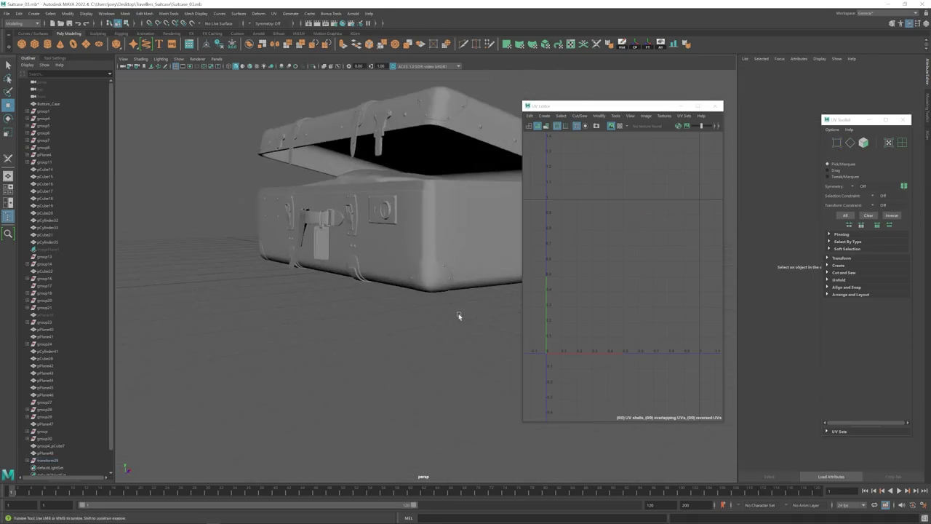
- Move and rotate the corner cap's lower rivet so it sits against the reshaped surface
{"action": "scroll", "coordinate": [401, 256], "scroll_direction": "up", "scroll_amount": 8}
{"action": "left_click", "coordinate": [401, 256]}
{"action": "left_click_drag", "start_coordinate": [401, 256], "coordinate": [360, 294], "text": "alt"}
{"action": "left_click", "coordinate": [368, 284]}
{"action": "left_click_drag", "start_coordinate": [340, 294], "coordinate": [400, 282]}
{"action": "key", "text": "e"}
{"action": "left_click_drag", "start_coordinate": [374, 275], "coordinate": [437, 326]}
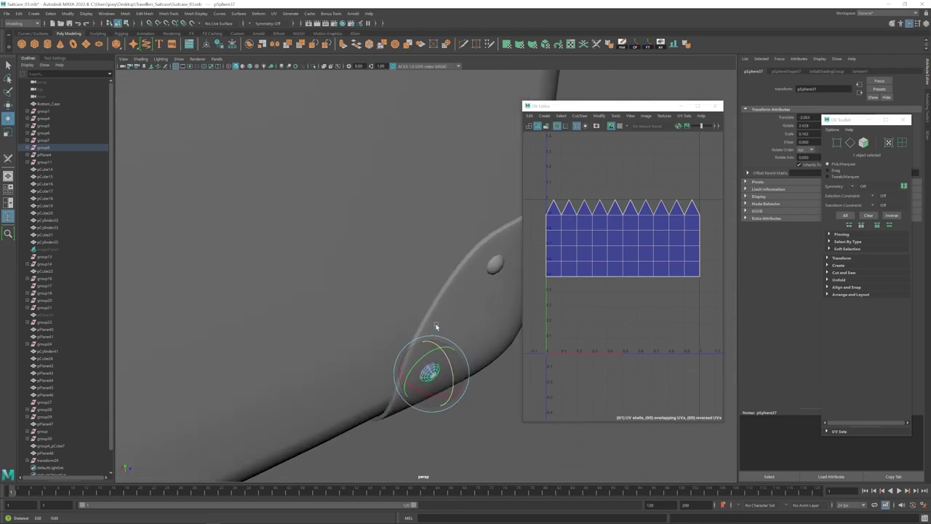
{"action": "middle_click_drag", "start_coordinate": [437, 326], "coordinate": [403, 277], "text": "alt"}
{"action": "left_click_drag", "start_coordinate": [397, 343], "coordinate": [398, 344]}
- Isolate the polySurface2 corner cap and smooth its mesh with 2 divisions
{"action": "left_click", "coordinate": [463, 386]}
{"action": "scroll", "coordinate": [463, 386], "scroll_direction": "down", "scroll_amount": 8}
{"action": "left_click_drag", "start_coordinate": [463, 386], "coordinate": [464, 278], "text": "alt"}
{"action": "left_click", "coordinate": [431, 268]}
{"action": "key", "text": "w"}
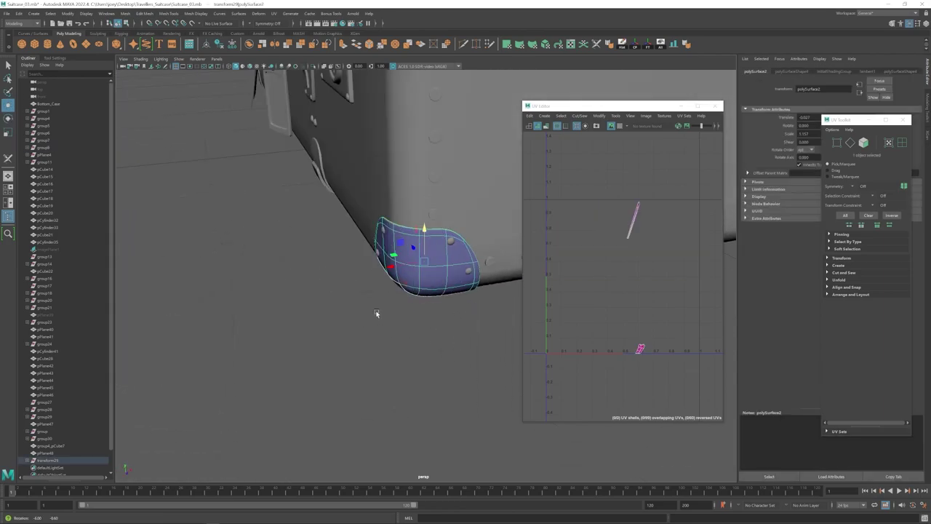
{"action": "left_click_drag", "start_coordinate": [376, 313], "coordinate": [396, 307], "text": "alt"}
{"action": "middle_click_drag", "start_coordinate": [326, 311], "coordinate": [301, 317], "text": "alt"}
{"action": "left_click", "coordinate": [312, 66]}
{"action": "left_click_drag", "start_coordinate": [415, 231], "coordinate": [353, 254], "text": "alt"}
{"action": "left_click", "coordinate": [147, 99]}
{"action": "type", "text": "2"}
{"action": "key", "text": "Return"}
- Apply a planar UV projection to the corner cap and cut its UVs along the rim edge loop
{"action": "left_click_drag", "start_coordinate": [436, 211], "coordinate": [297, 221], "text": "alt"}
{"action": "left_click", "coordinate": [274, 14]}
{"action": "left_click", "coordinate": [292, 58]}
{"action": "left_click", "coordinate": [597, 44]}
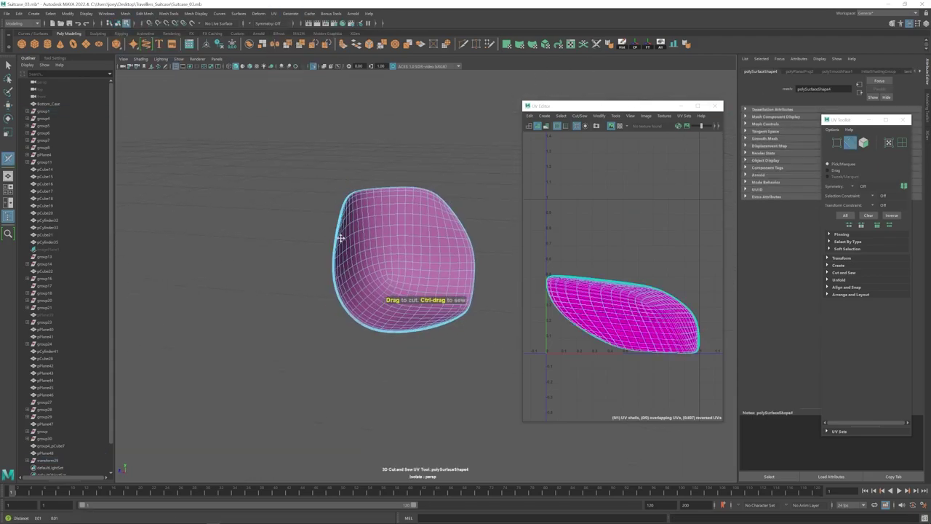
{"action": "scroll", "coordinate": [340, 238], "scroll_direction": "up", "scroll_amount": 5}
{"action": "double_click", "coordinate": [241, 295]}
- Select the corner cap's inner UV shell and delete its hidden faces
{"action": "left_click_drag", "start_coordinate": [349, 251], "coordinate": [421, 245], "text": "alt"}
{"action": "key", "text": "w"}
{"action": "right_click_drag", "start_coordinate": [422, 243], "coordinate": [461, 258]}
{"action": "left_click", "coordinate": [416, 269]}
{"action": "left_click_drag", "start_coordinate": [364, 270], "coordinate": [391, 282], "text": "alt"}
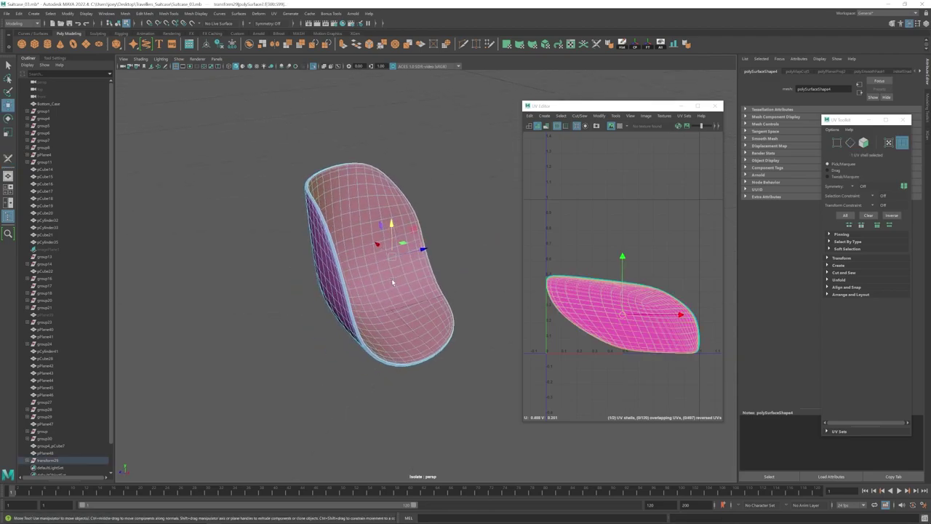
{"action": "right_click_drag", "start_coordinate": [393, 281], "coordinate": [432, 182]}
{"action": "left_click", "coordinate": [432, 177]}
{"action": "left_click_drag", "start_coordinate": [487, 250], "coordinate": [434, 249], "text": "alt"}
{"action": "left_click", "coordinate": [399, 262]}
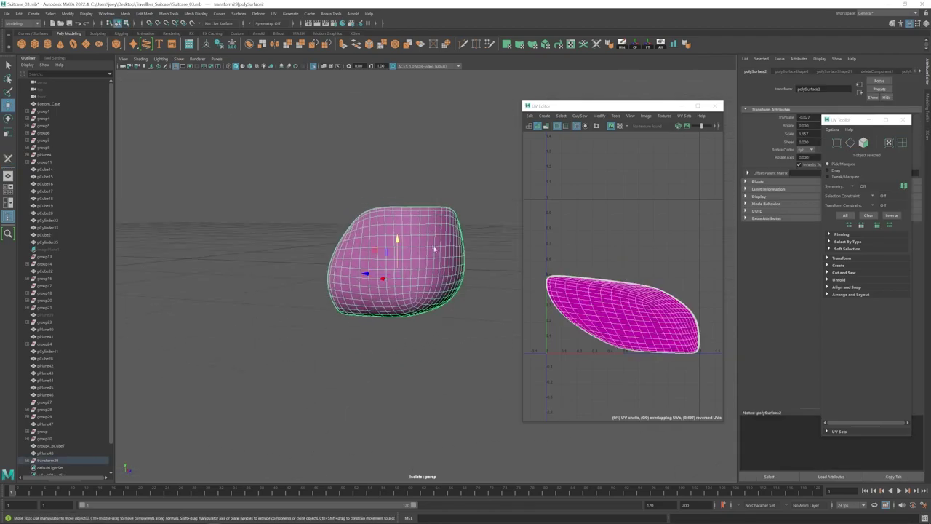
- Reproject and unfold the remaining corner cap UVs into a single shell, and show the whole suitcase again
{"action": "left_click", "coordinate": [274, 14]}
{"action": "left_click", "coordinate": [292, 57]}
{"action": "right_click_drag", "start_coordinate": [617, 264], "coordinate": [591, 254], "text": "shift"}
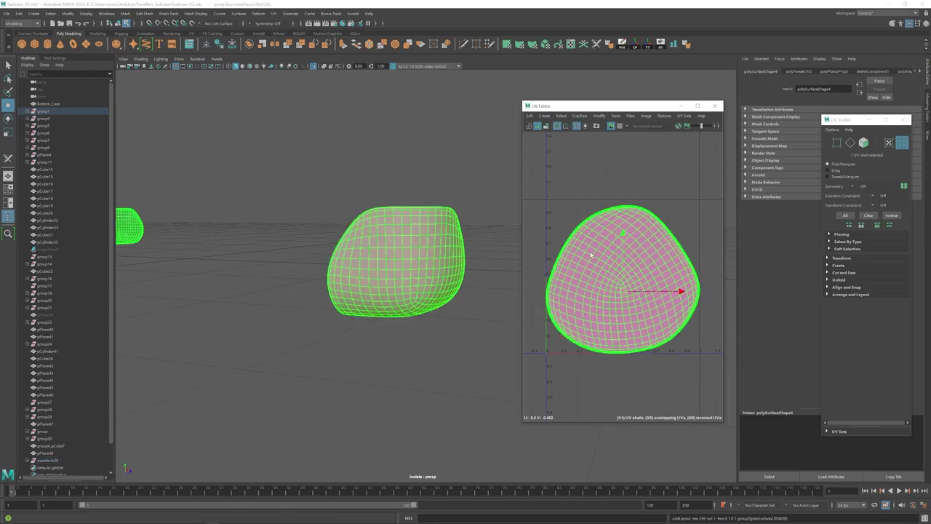
{"action": "left_click", "coordinate": [441, 185]}
{"action": "right_click_drag", "start_coordinate": [409, 261], "coordinate": [505, 352]}
{"action": "left_click", "coordinate": [392, 256]}
{"action": "key", "text": "ctrl+1"}
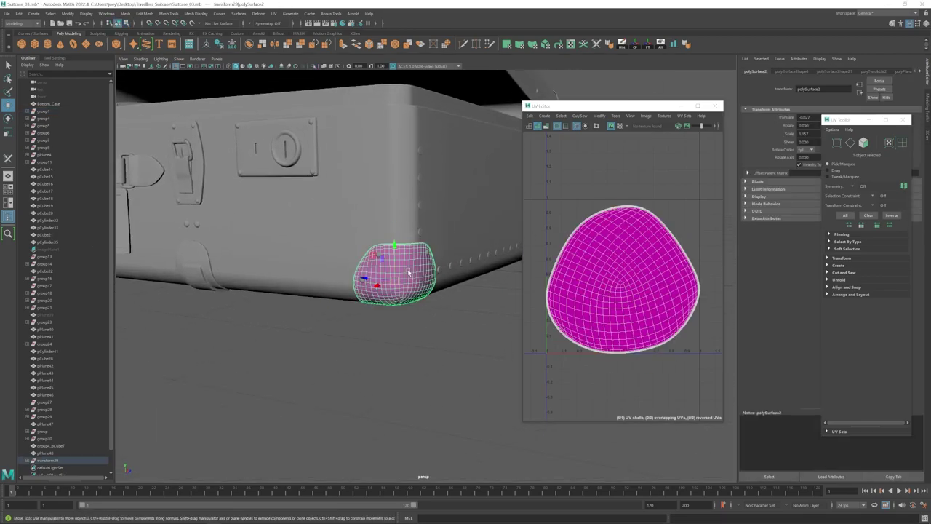
- Smooth the upper rivet on the corner cap
{"action": "key", "text": "ctrl+d"}
{"action": "left_click_drag", "start_coordinate": [478, 344], "coordinate": [422, 327], "text": "alt"}
{"action": "right_click_drag", "start_coordinate": [329, 263], "coordinate": [271, 263], "text": "alt"}
{"action": "left_click_drag", "start_coordinate": [271, 263], "coordinate": [325, 218], "text": "alt"}
{"action": "left_click", "coordinate": [275, 379]}
{"action": "left_click", "coordinate": [450, 271]}
{"action": "key", "text": "f"}
{"action": "left_click_drag", "start_coordinate": [449, 266], "coordinate": [422, 298], "text": "alt"}
{"action": "right_click_drag", "start_coordinate": [422, 312], "coordinate": [358, 349], "text": "alt"}
{"action": "left_click", "coordinate": [358, 349]}
{"action": "left_click_drag", "start_coordinate": [431, 320], "coordinate": [403, 303], "text": "alt"}
{"action": "right_click_drag", "start_coordinate": [403, 303], "coordinate": [462, 254], "text": "alt"}
{"action": "left_click_drag", "start_coordinate": [462, 244], "coordinate": [413, 250], "text": "alt"}
{"action": "left_click", "coordinate": [439, 250]}
{"action": "right_click_drag", "start_coordinate": [413, 250], "coordinate": [451, 231], "text": "alt"}
{"action": "left_click", "coordinate": [126, 14]}
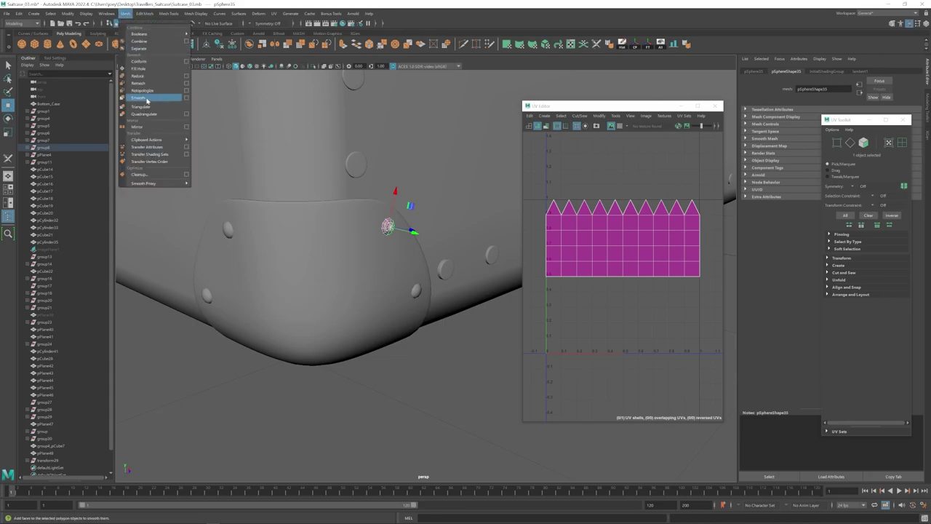
{"action": "left_click", "coordinate": [147, 99]}
- Rotate the smoothed rivet to align it with the corner cap's curved surface
{"action": "key", "text": "q"}
{"action": "key", "text": "e"}
{"action": "left_click_drag", "start_coordinate": [407, 239], "coordinate": [374, 226], "text": "alt"}
{"action": "right_click_drag", "start_coordinate": [375, 227], "coordinate": [392, 213], "text": "alt"}
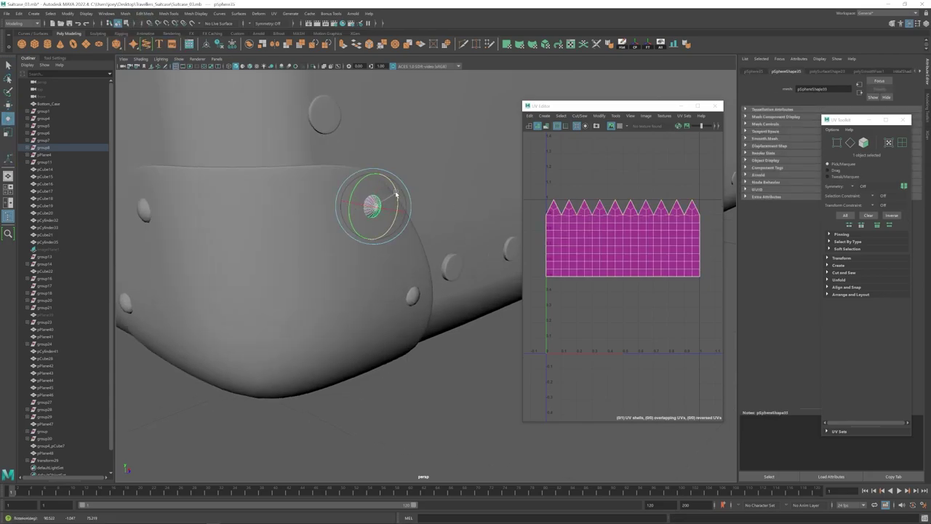
{"action": "left_click_drag", "start_coordinate": [397, 195], "coordinate": [426, 198], "text": "alt"}
{"action": "key", "text": "w"}
- Project new UVs on the rivet, then scale and reposition its UV shell
{"action": "left_click", "coordinate": [273, 14]}
{"action": "left_click", "coordinate": [307, 82]}
{"action": "right_click_drag", "start_coordinate": [631, 263], "coordinate": [665, 278]}
{"action": "left_click", "coordinate": [639, 275]}
{"action": "key", "text": "r"}
{"action": "left_click_drag", "start_coordinate": [607, 277], "coordinate": [565, 279]}
{"action": "key", "text": "w"}
{"action": "left_click_drag", "start_coordinate": [608, 276], "coordinate": [565, 368]}
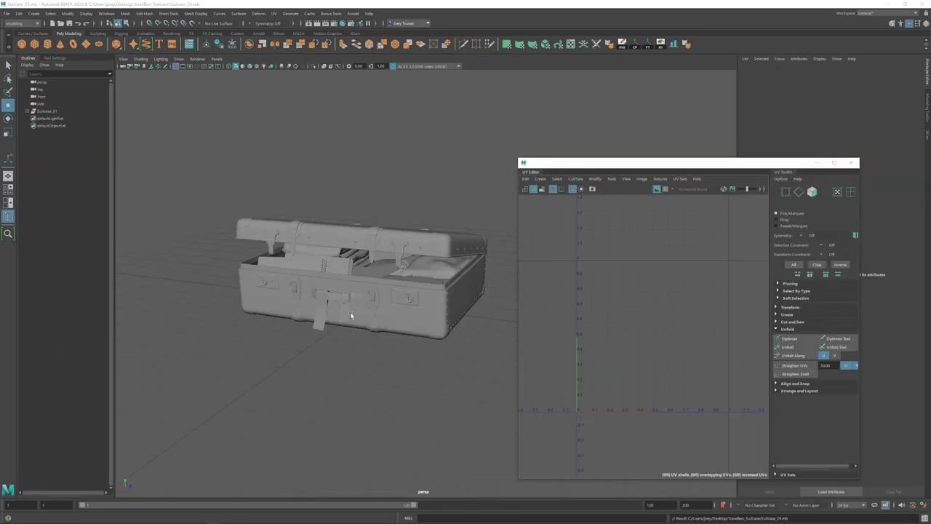
- Duplicate the Suitcase_01 group and move the copy away from the original
{"action": "left_click", "coordinate": [50, 112]}
{"action": "scroll", "coordinate": [302, 183], "scroll_direction": "down", "scroll_amount": 2}
{"action": "scroll", "coordinate": [343, 190], "scroll_direction": "up", "scroll_amount": 2}
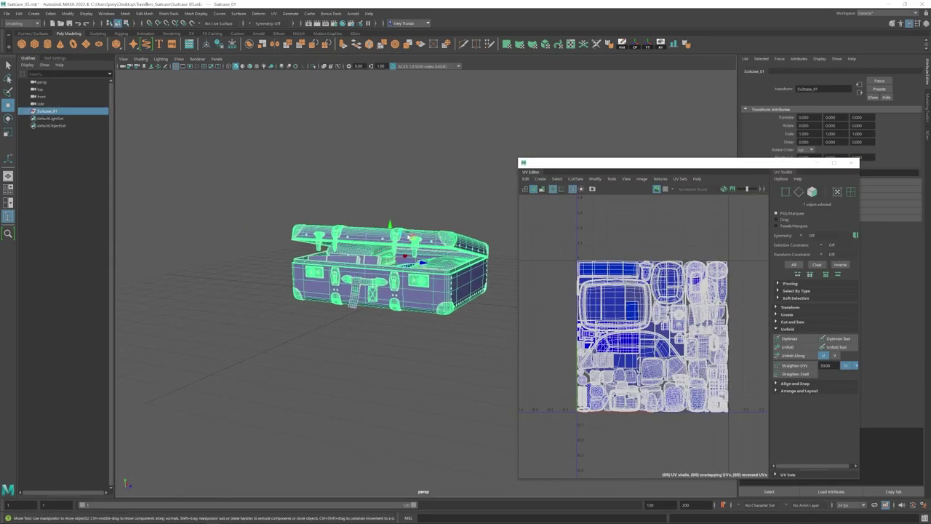
{"action": "key", "text": "ctrl+d"}
{"action": "middle_click_drag", "start_coordinate": [393, 200], "coordinate": [342, 188], "text": "alt"}
{"action": "left_click_drag", "start_coordinate": [372, 252], "coordinate": [509, 272]}
- Isolate the Suitcase_02 copy and select all the parts of its lid
{"action": "middle_click_drag", "start_coordinate": [458, 211], "coordinate": [353, 200], "text": "alt"}
{"action": "scroll", "coordinate": [353, 193], "scroll_direction": "up", "scroll_amount": 5}
{"action": "key", "text": "ctrl+1"}
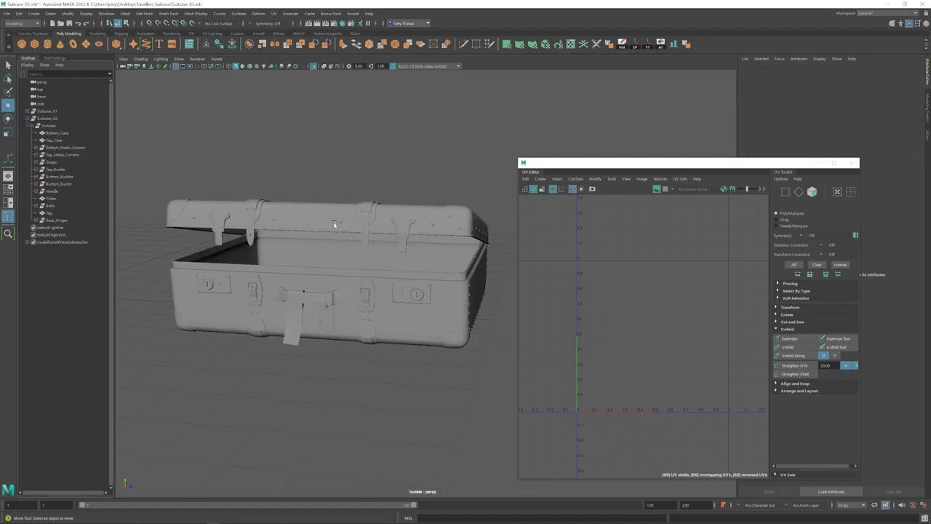
{"action": "left_click", "coordinate": [334, 224]}
{"action": "left_click_drag", "start_coordinate": [333, 224], "coordinate": [367, 220], "text": "alt"}
{"action": "left_click_drag", "start_coordinate": [152, 187], "coordinate": [485, 244]}
- Group the selected lid parts of Suitcase_02 together
{"action": "left_click_drag", "start_coordinate": [393, 255], "coordinate": [298, 312], "text": "alt"}
{"action": "middle_click_drag", "start_coordinate": [298, 313], "coordinate": [249, 295], "text": "alt"}
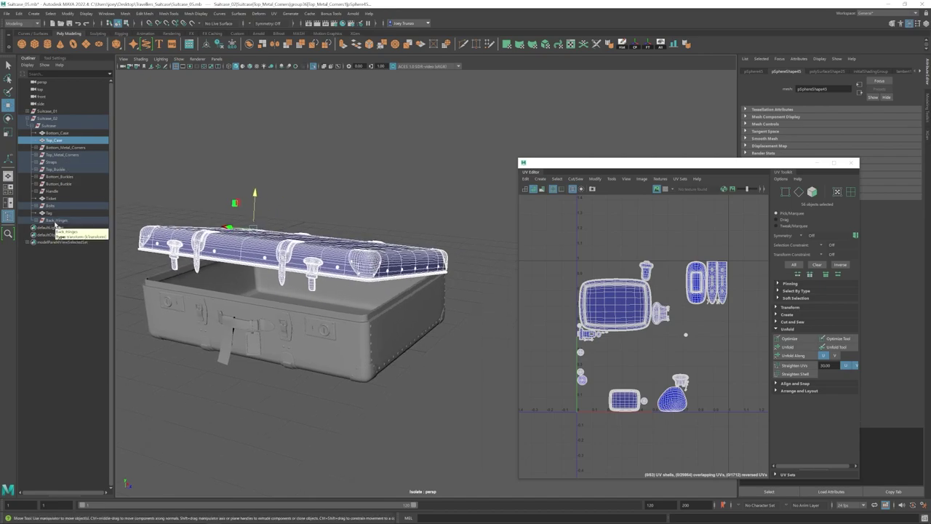
{"action": "left_click", "coordinate": [55, 222]}
{"action": "left_click", "coordinate": [53, 205], "text": "ctrl"}
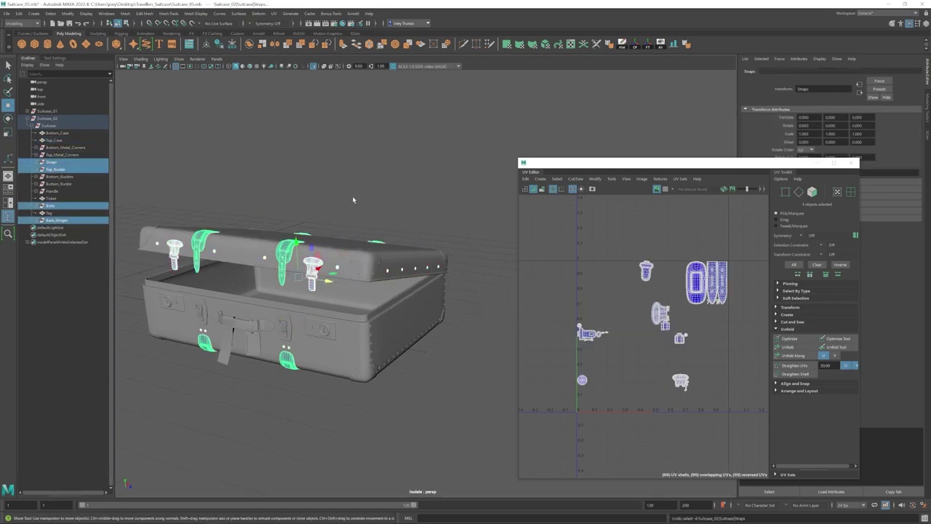
{"action": "left_click", "coordinate": [352, 195]}
{"action": "key", "text": "ctrl+g"}
{"action": "left_click_drag", "start_coordinate": [352, 196], "coordinate": [241, 207], "text": "alt"}
{"action": "right_click_drag", "start_coordinate": [242, 209], "coordinate": [404, 253], "text": "alt"}
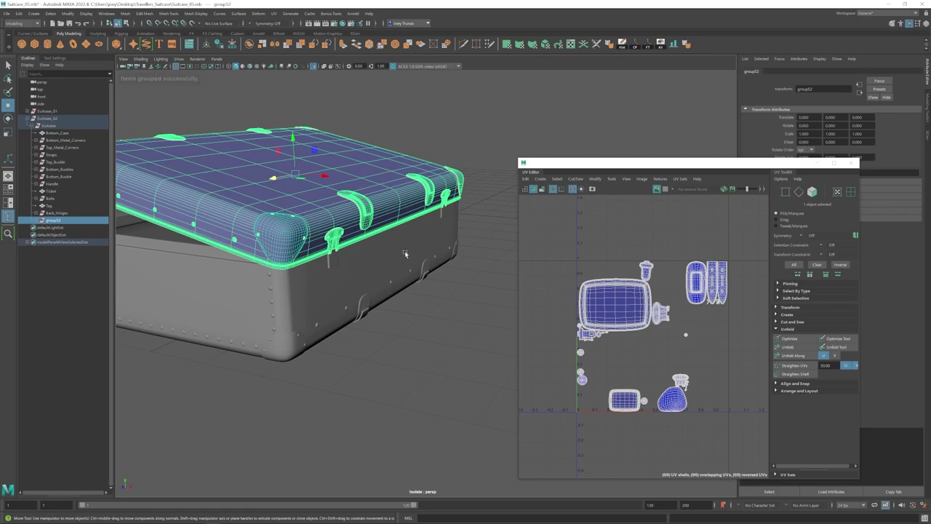
- Rotate the hanging clasp of the first front latch about its hinge and reposition it over the lock plate
{"action": "key", "text": "e"}
{"action": "left_click_drag", "start_coordinate": [390, 231], "coordinate": [331, 239], "text": "alt"}
{"action": "right_click_drag", "start_coordinate": [324, 285], "coordinate": [357, 294], "text": "alt"}
{"action": "left_click_drag", "start_coordinate": [411, 239], "coordinate": [412, 238]}
{"action": "left_click_drag", "start_coordinate": [374, 318], "coordinate": [326, 312], "text": "alt"}
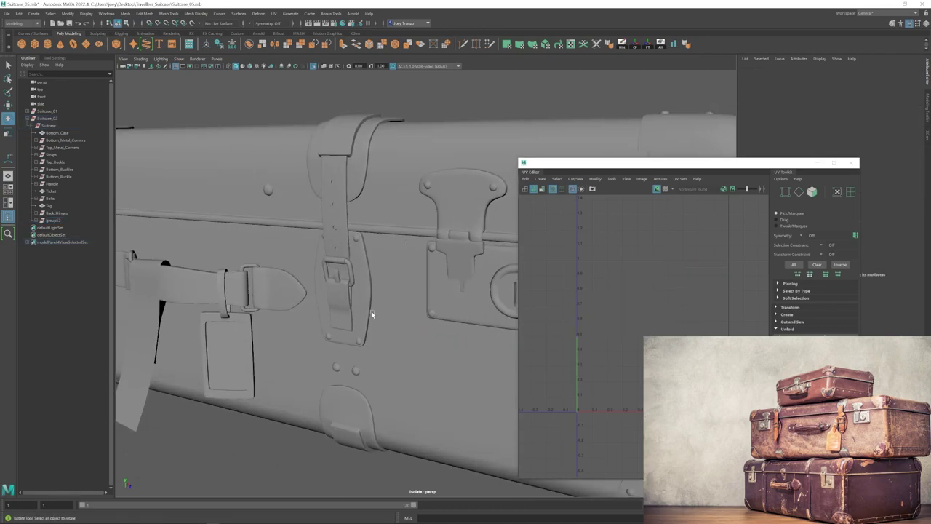
{"action": "left_click", "coordinate": [373, 255]}
{"action": "left_click_drag", "start_coordinate": [373, 255], "coordinate": [342, 254]}
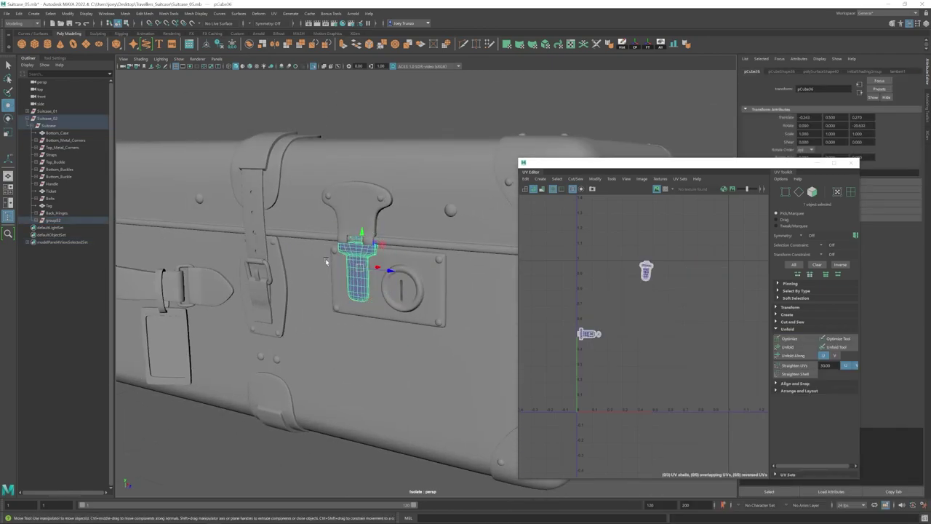
- Rotate the clasp of the other front latch to about -32 degrees in Z and move it slightly into its hinge
{"action": "right_click_drag", "start_coordinate": [326, 261], "coordinate": [396, 271], "text": "alt"}
{"action": "left_click_drag", "start_coordinate": [283, 245], "coordinate": [277, 245]}
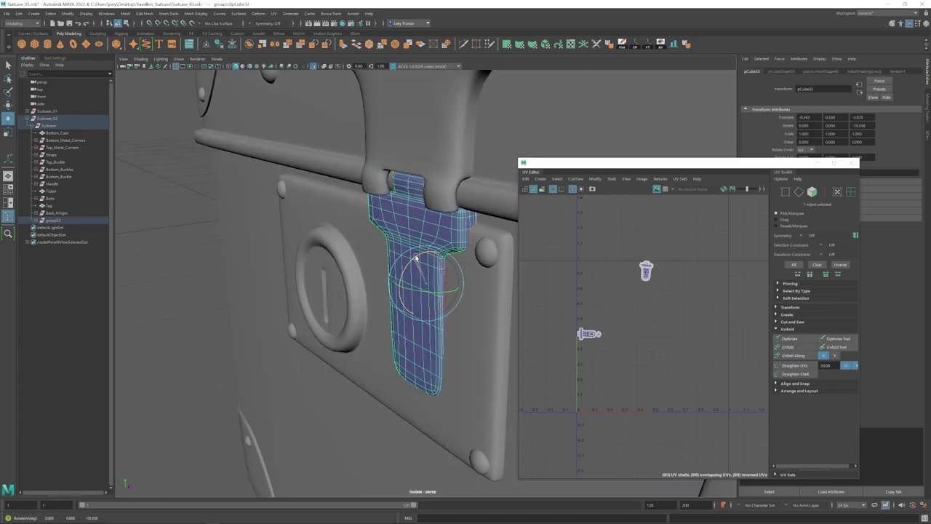
{"action": "left_click_drag", "start_coordinate": [416, 258], "coordinate": [415, 259]}
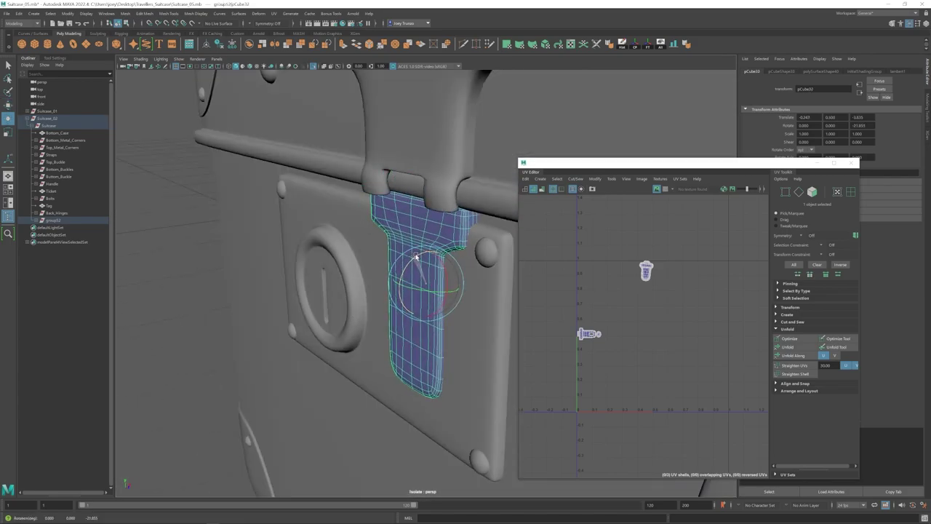
{"action": "key", "text": "w"}
{"action": "left_click_drag", "start_coordinate": [451, 291], "coordinate": [436, 284]}
{"action": "left_click_drag", "start_coordinate": [419, 247], "coordinate": [417, 256]}
{"action": "right_click_drag", "start_coordinate": [418, 256], "coordinate": [349, 276], "text": "alt"}
{"action": "left_click_drag", "start_coordinate": [349, 276], "coordinate": [408, 291], "text": "alt"}
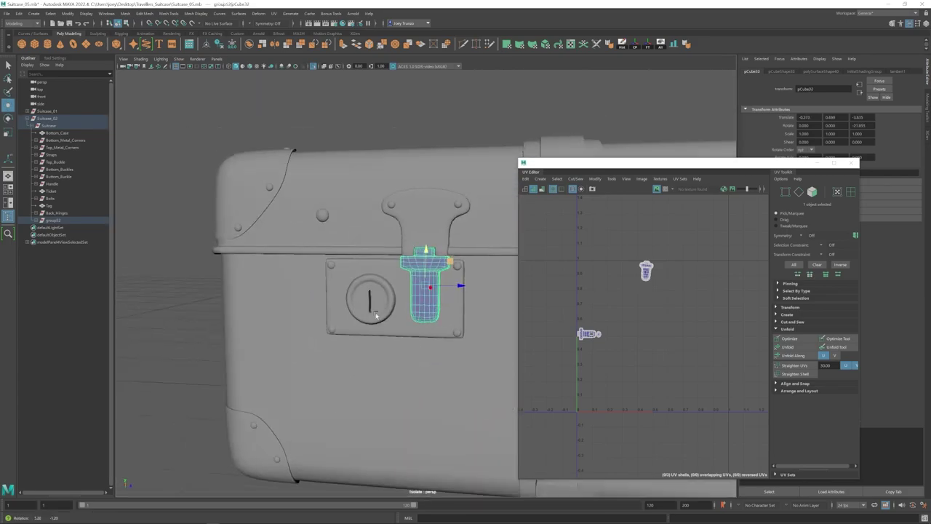
{"action": "right_click_drag", "start_coordinate": [494, 320], "coordinate": [438, 343], "text": "alt"}
{"action": "left_click", "coordinate": [439, 344]}
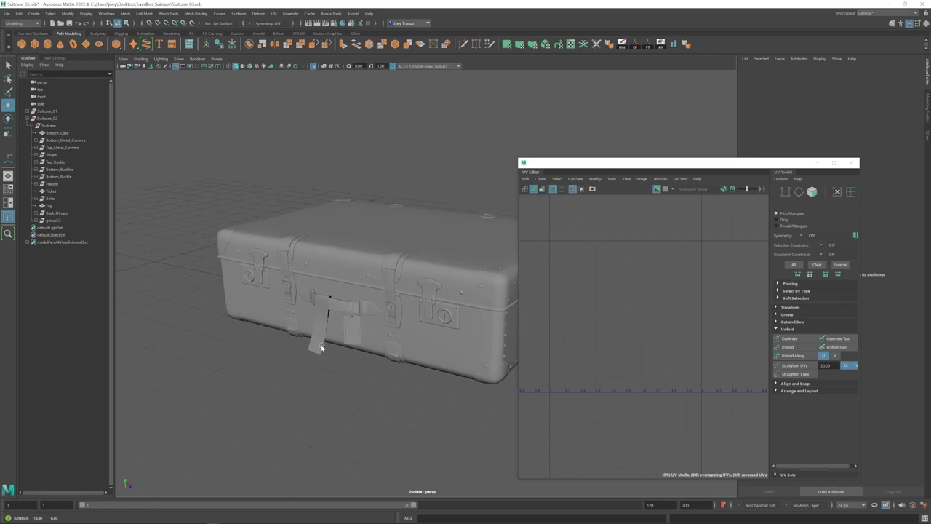
- Select the perforated front strap and show the Move tool's settings
{"action": "right_click_drag", "start_coordinate": [318, 356], "coordinate": [395, 376], "text": "alt"}
{"action": "left_click_drag", "start_coordinate": [395, 377], "coordinate": [405, 378], "text": "alt"}
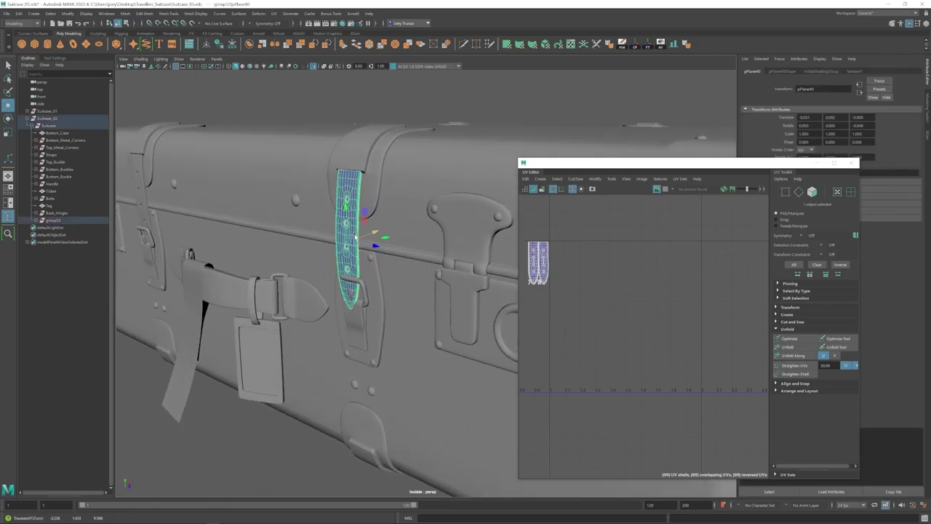
{"action": "right_click_drag", "start_coordinate": [355, 237], "coordinate": [355, 204]}
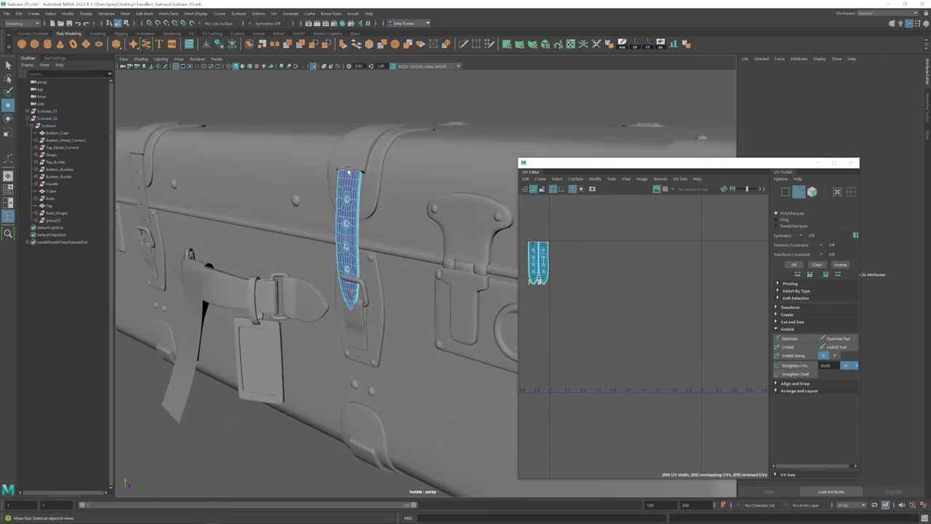
{"action": "right_click_drag", "start_coordinate": [251, 186], "coordinate": [299, 195], "text": "alt"}
{"action": "left_click", "coordinate": [55, 58]}
{"action": "left_click_drag", "start_coordinate": [316, 155], "coordinate": [328, 213], "text": "alt"}
{"action": "key", "text": "f"}
{"action": "left_click_drag", "start_coordinate": [495, 223], "coordinate": [500, 224]}
{"action": "right_click_drag", "start_coordinate": [465, 240], "coordinate": [407, 244], "text": "alt"}
{"action": "left_click_drag", "start_coordinate": [363, 243], "coordinate": [451, 255], "text": "alt"}
- Move the whole front strap outward and down so that it hangs in front of its buckle
{"action": "right_click_drag", "start_coordinate": [426, 298], "coordinate": [445, 277]}
{"action": "left_click_drag", "start_coordinate": [429, 284], "coordinate": [415, 276], "text": "alt"}
{"action": "left_click_drag", "start_coordinate": [417, 276], "coordinate": [410, 277]}
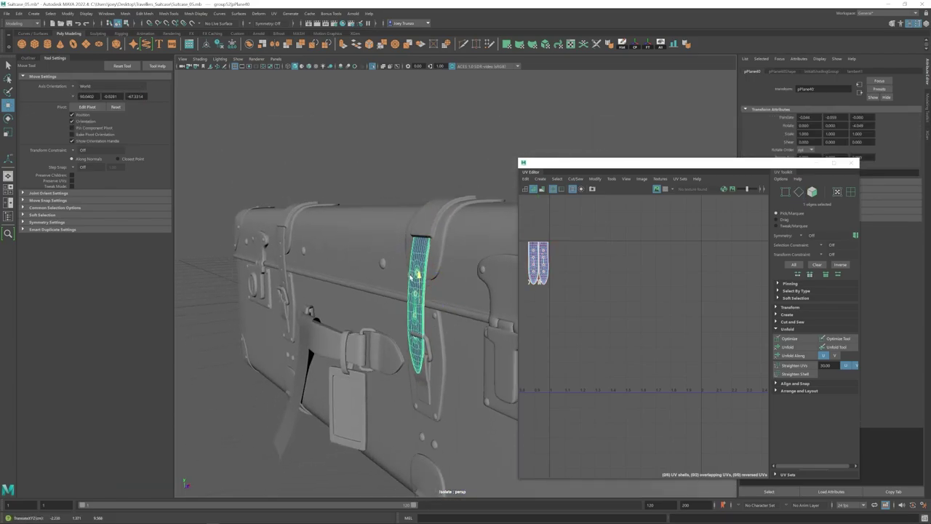
{"action": "left_click_drag", "start_coordinate": [448, 309], "coordinate": [447, 317], "text": "alt"}
{"action": "left_click_drag", "start_coordinate": [448, 318], "coordinate": [414, 314], "text": "alt"}
{"action": "right_click_drag", "start_coordinate": [414, 315], "coordinate": [431, 313], "text": "alt"}
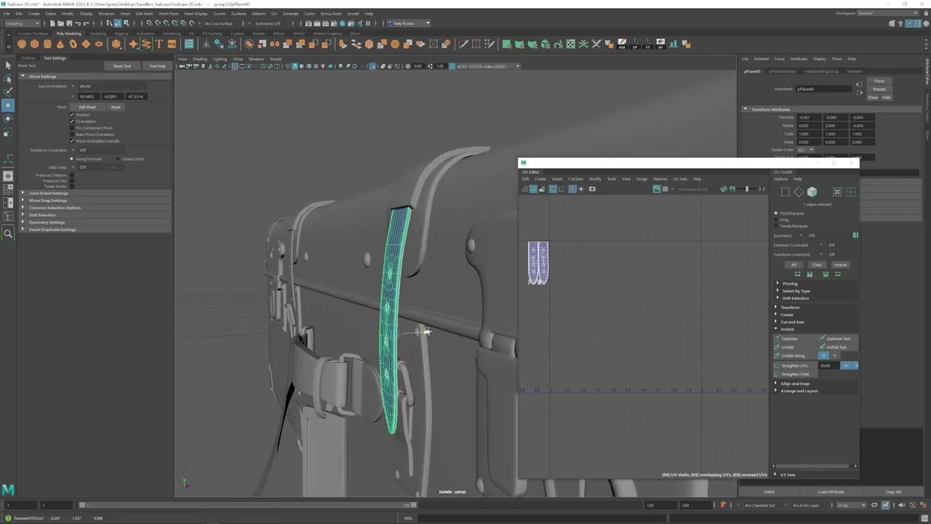
{"action": "left_click_drag", "start_coordinate": [427, 331], "coordinate": [438, 352], "text": "alt"}
{"action": "right_click_drag", "start_coordinate": [439, 351], "coordinate": [437, 291], "text": "alt"}
{"action": "left_click_drag", "start_coordinate": [436, 291], "coordinate": [454, 320], "text": "alt"}
- Select the strap's vertices below its upper end and shift them to adjust how the strap hangs
{"action": "right_click_drag", "start_coordinate": [454, 327], "coordinate": [415, 333]}
{"action": "left_click_drag", "start_coordinate": [370, 408], "coordinate": [492, 235]}
{"action": "left_click_drag", "start_coordinate": [492, 240], "coordinate": [425, 260], "text": "alt"}
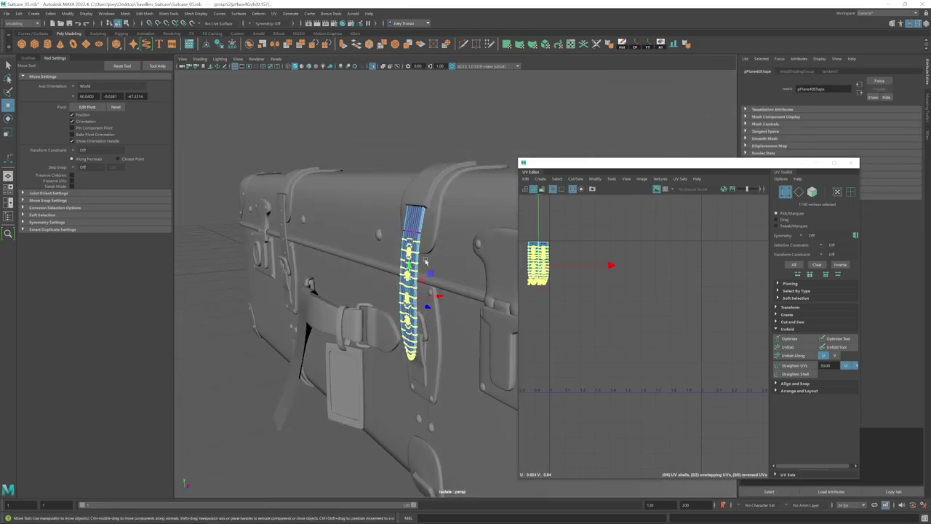
{"action": "left_click_drag", "start_coordinate": [424, 294], "coordinate": [420, 292]}
{"action": "left_click_drag", "start_coordinate": [420, 291], "coordinate": [400, 288], "text": "alt"}
{"action": "left_click", "coordinate": [455, 219]}
- Adjust the angle and position of the whole front strap against the suitcase
{"action": "left_click_drag", "start_coordinate": [442, 310], "coordinate": [407, 313], "text": "alt"}
{"action": "right_click_drag", "start_coordinate": [407, 312], "coordinate": [429, 305], "text": "alt"}
{"action": "left_click", "coordinate": [418, 291]}
{"action": "key", "text": "e"}
{"action": "key", "text": "w"}
{"action": "left_click_drag", "start_coordinate": [453, 299], "coordinate": [455, 298]}
- Center the pivot of the metal buckle frame, then rotate and move the frame over the strap
{"action": "left_click_drag", "start_coordinate": [455, 299], "coordinate": [529, 317], "text": "alt"}
{"action": "left_click_drag", "start_coordinate": [430, 327], "coordinate": [400, 312], "text": "alt"}
{"action": "left_click", "coordinate": [400, 313]}
{"action": "right_click_drag", "start_coordinate": [399, 313], "coordinate": [390, 296], "text": "alt"}
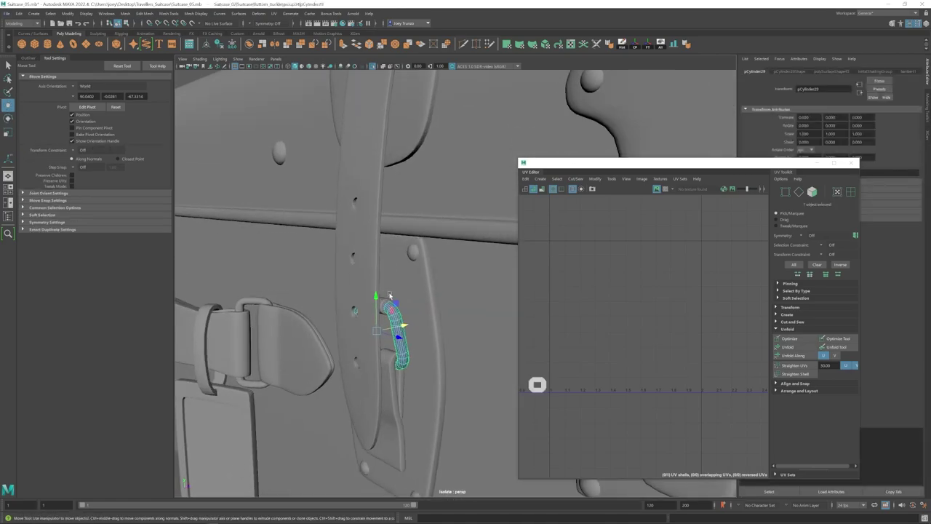
{"action": "left_click", "coordinate": [635, 45]}
{"action": "key", "text": "e"}
{"action": "key", "text": "w"}
{"action": "left_click_drag", "start_coordinate": [451, 326], "coordinate": [438, 357], "text": "alt"}
{"action": "key", "text": "e"}
{"action": "key", "text": "w"}
{"action": "right_click_drag", "start_coordinate": [438, 357], "coordinate": [392, 342], "text": "alt"}
- Shift the upper strap patch and loop into line with the strap, and narrow the strap slightly
{"action": "left_click", "coordinate": [429, 202]}
{"action": "left_click", "coordinate": [444, 112], "text": "shift"}
{"action": "left_click_drag", "start_coordinate": [457, 138], "coordinate": [462, 138]}
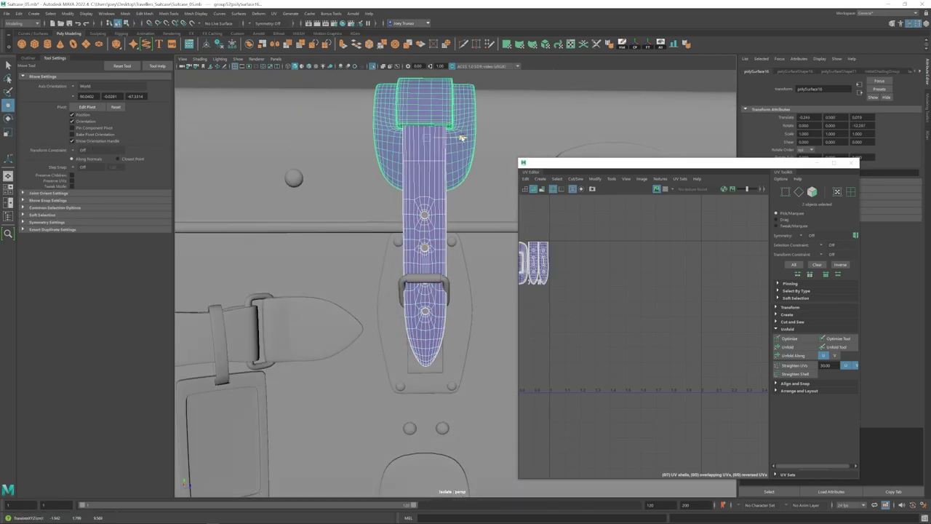
{"action": "left_click", "coordinate": [432, 218]}
{"action": "key", "text": "r"}
{"action": "left_click", "coordinate": [448, 283]}
{"action": "left_click_drag", "start_coordinate": [456, 248], "coordinate": [435, 314]}
- Widen the buckle frame around the strap by moving the vertices of its sides
{"action": "key", "text": "w"}
{"action": "right_click_drag", "start_coordinate": [436, 306], "coordinate": [466, 309], "text": "alt"}
{"action": "left_click_drag", "start_coordinate": [369, 262], "coordinate": [399, 323]}
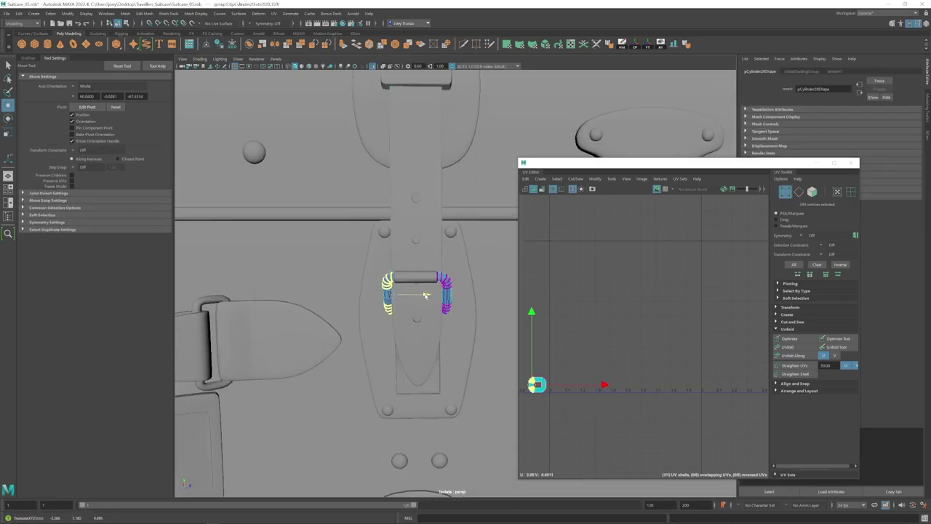
{"action": "left_click", "coordinate": [393, 282]}
{"action": "left_click_drag", "start_coordinate": [426, 295], "coordinate": [437, 247]}
- Select the loop parts at the strap's upper end and nudge them sideways
{"action": "left_click", "coordinate": [414, 291]}
{"action": "left_click_drag", "start_coordinate": [425, 105], "coordinate": [460, 127]}
{"action": "left_click_drag", "start_coordinate": [474, 153], "coordinate": [476, 153]}
- Bevel the outer edges of the front strap with a fraction of about 0.424
{"action": "left_click_drag", "start_coordinate": [465, 226], "coordinate": [407, 191], "text": "alt"}
{"action": "left_click", "coordinate": [433, 211]}
{"action": "double_click", "coordinate": [437, 174]}
{"action": "left_click", "coordinate": [136, 14]}
{"action": "left_click", "coordinate": [150, 36]}
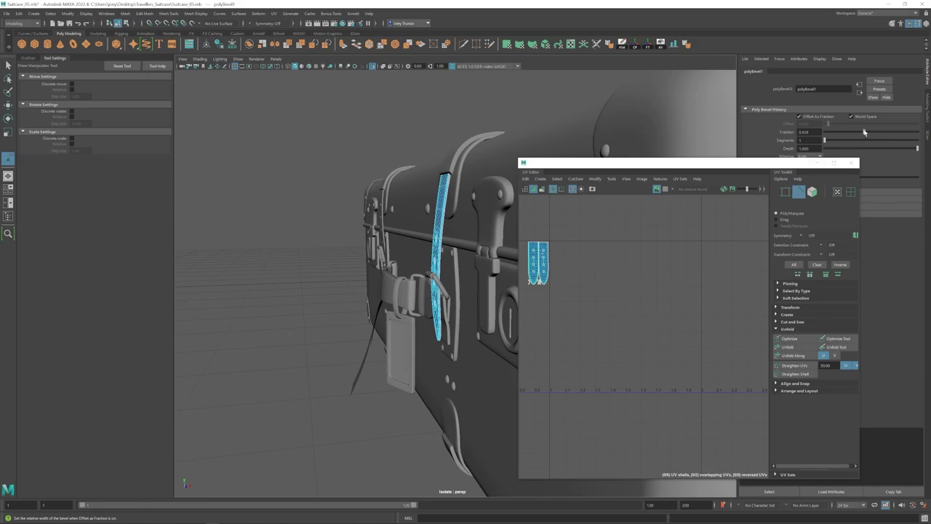
{"action": "key", "text": "F8"}
- Move, rotate and scale the front strap and its buckle frame so that they fit closely together
{"action": "key", "text": "w"}
{"action": "left_click_drag", "start_coordinate": [451, 251], "coordinate": [501, 255], "text": "alt"}
{"action": "mouse_move", "coordinate": [513, 302]}
{"action": "left_mouse_down", "text": "alt"}
{"action": "mouse_move", "coordinate": [476, 309]}
{"action": "mouse_move", "coordinate": [509, 305]}
{"action": "left_mouse_up", "text": "alt"}
{"action": "left_click", "coordinate": [432, 234]}
{"action": "left_click", "coordinate": [434, 255]}
{"action": "key", "text": "e"}
{"action": "left_click_drag", "start_coordinate": [385, 238], "coordinate": [452, 244], "text": "alt"}
{"action": "key", "text": "r"}
{"action": "mouse_move", "coordinate": [404, 234]}
{"action": "left_mouse_down"}
{"action": "mouse_move", "coordinate": [401, 221]}
{"action": "mouse_move", "coordinate": [429, 227]}
{"action": "mouse_move", "coordinate": [408, 242]}
{"action": "left_mouse_up"}
{"action": "key", "text": "e"}
{"action": "key", "text": "e"}
{"action": "mouse_move", "coordinate": [409, 242]}
{"action": "left_mouse_down", "text": "alt"}
{"action": "mouse_move", "coordinate": [420, 245]}
{"action": "mouse_move", "coordinate": [412, 222]}
{"action": "mouse_move", "coordinate": [403, 244]}
{"action": "left_mouse_up", "text": "alt"}
{"action": "key", "text": "w"}
{"action": "key", "text": "e"}
{"action": "left_click_drag", "start_coordinate": [403, 244], "coordinate": [464, 275]}
- Move the front strap slightly down, then scale the small prong of its buckle
{"action": "left_click", "coordinate": [424, 197]}
{"action": "key", "text": "w"}
{"action": "left_click_drag", "start_coordinate": [408, 129], "coordinate": [406, 138]}
{"action": "left_click_drag", "start_coordinate": [431, 171], "coordinate": [457, 182], "text": "alt"}
{"action": "left_click", "coordinate": [419, 239]}
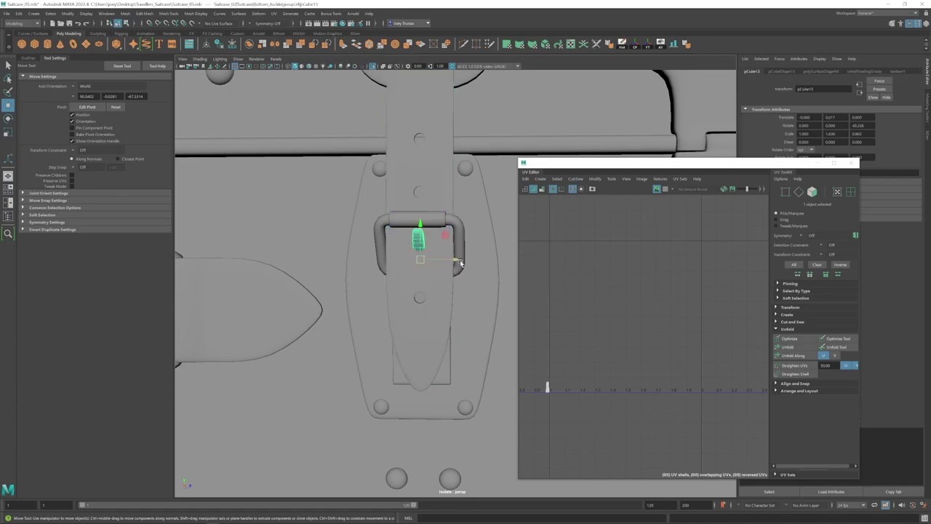
{"action": "key", "text": "r"}
{"action": "left_click_drag", "start_coordinate": [455, 261], "coordinate": [421, 272]}
{"action": "scroll", "coordinate": [450, 269], "scroll_direction": "down", "scroll_amount": 5}
- Adjust the strap's vertices around the hole beneath the buckle prong
{"action": "left_click", "coordinate": [393, 250]}
{"action": "left_click", "coordinate": [396, 309], "text": "shift"}
{"action": "left_click", "coordinate": [435, 347]}
{"action": "key", "text": "w"}
{"action": "right_click_drag", "start_coordinate": [434, 347], "coordinate": [407, 327]}
{"action": "scroll", "coordinate": [418, 313], "scroll_direction": "up", "scroll_amount": 4}
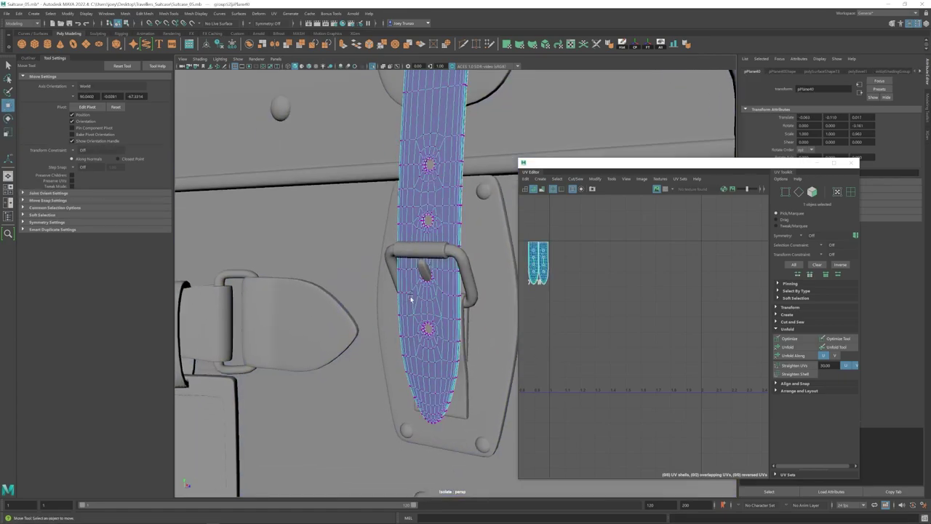
{"action": "left_click_drag", "start_coordinate": [409, 299], "coordinate": [389, 290], "text": "alt"}
{"action": "scroll", "coordinate": [415, 291], "scroll_direction": "up", "scroll_amount": 4}
{"action": "left_click_drag", "start_coordinate": [404, 272], "coordinate": [434, 293]}
{"action": "left_click_drag", "start_coordinate": [418, 257], "coordinate": [332, 260], "text": "alt"}
{"action": "left_click", "coordinate": [297, 226]}
- Duplicate the buckle frame and rotate the copy in Z to about 109 degrees so it swings down over the strap
{"action": "scroll", "coordinate": [313, 240], "scroll_direction": "down", "scroll_amount": 8}
{"action": "scroll", "coordinate": [441, 289], "scroll_direction": "up", "scroll_amount": 5}
{"action": "scroll", "coordinate": [407, 262], "scroll_direction": "down", "scroll_amount": 6}
{"action": "left_click_drag", "start_coordinate": [392, 253], "coordinate": [409, 311], "text": "alt"}
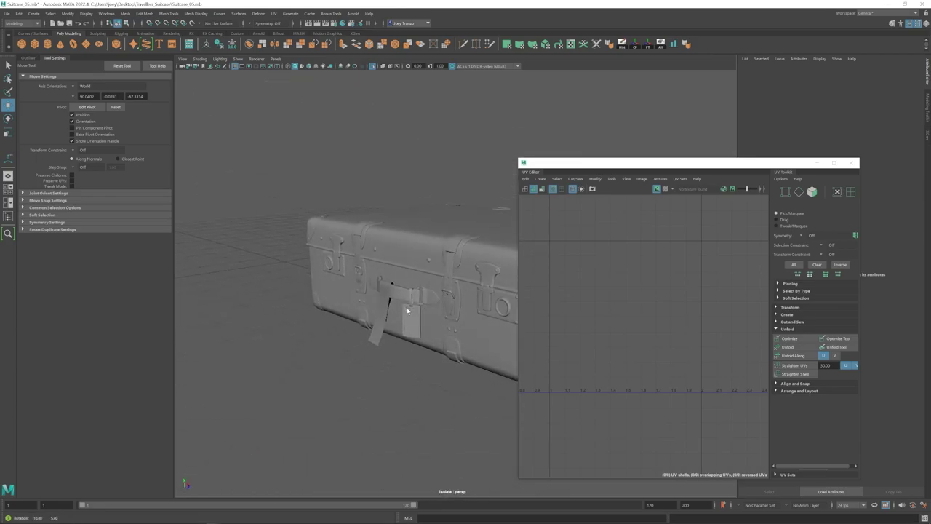
{"action": "scroll", "coordinate": [429, 345], "scroll_direction": "up", "scroll_amount": 8}
{"action": "left_click_drag", "start_coordinate": [440, 371], "coordinate": [433, 320], "text": "alt"}
{"action": "left_click", "coordinate": [429, 255]}
{"action": "key", "text": "e"}
{"action": "left_click_drag", "start_coordinate": [410, 252], "coordinate": [411, 242]}
{"action": "key", "text": "w"}
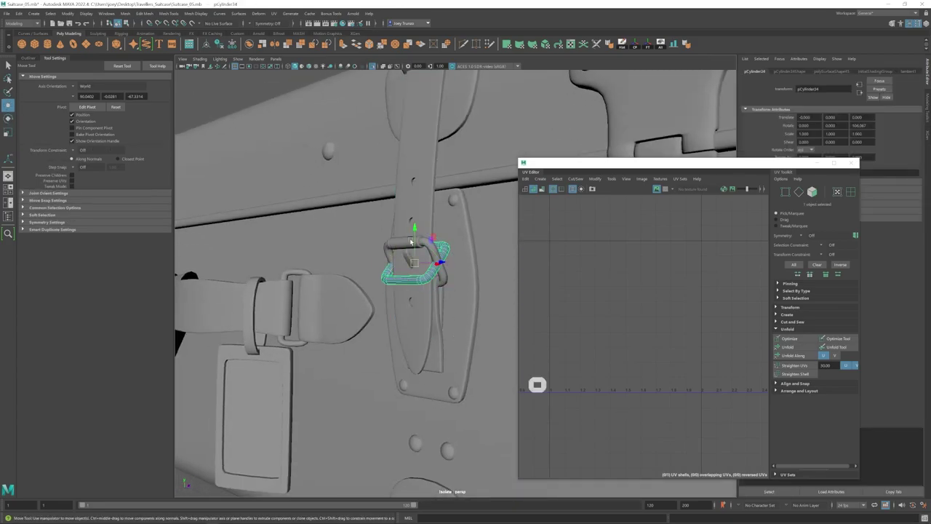
- Reshape the duplicated buckle frame by moving the vertices of its lower corners around the strap
{"action": "left_click_drag", "start_coordinate": [399, 278], "coordinate": [327, 283], "text": "alt"}
{"action": "scroll", "coordinate": [349, 240], "scroll_direction": "down", "scroll_amount": 8}
{"action": "left_click", "coordinate": [272, 172]}
{"action": "scroll", "coordinate": [400, 298], "scroll_direction": "up", "scroll_amount": 8}
{"action": "left_click_drag", "start_coordinate": [518, 339], "coordinate": [450, 312]}
{"action": "left_click", "coordinate": [387, 322]}
{"action": "key", "text": "r"}
{"action": "key", "text": "w"}
{"action": "right_click_drag", "start_coordinate": [443, 325], "coordinate": [402, 325]}
{"action": "left_click_drag", "start_coordinate": [465, 327], "coordinate": [414, 323], "text": "alt"}
{"action": "left_click_drag", "start_coordinate": [356, 309], "coordinate": [407, 356]}
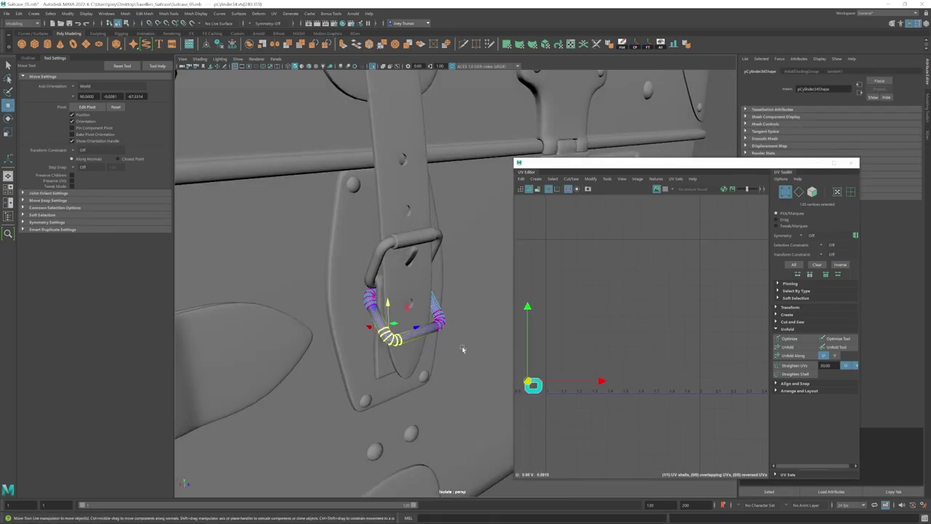
{"action": "left_click_drag", "start_coordinate": [461, 346], "coordinate": [423, 302], "text": "shift"}
{"action": "left_click_drag", "start_coordinate": [432, 327], "coordinate": [493, 346], "text": "alt"}
{"action": "left_click_drag", "start_coordinate": [434, 336], "coordinate": [290, 297], "text": "alt"}
{"action": "scroll", "coordinate": [327, 298], "scroll_direction": "down", "scroll_amount": 10}
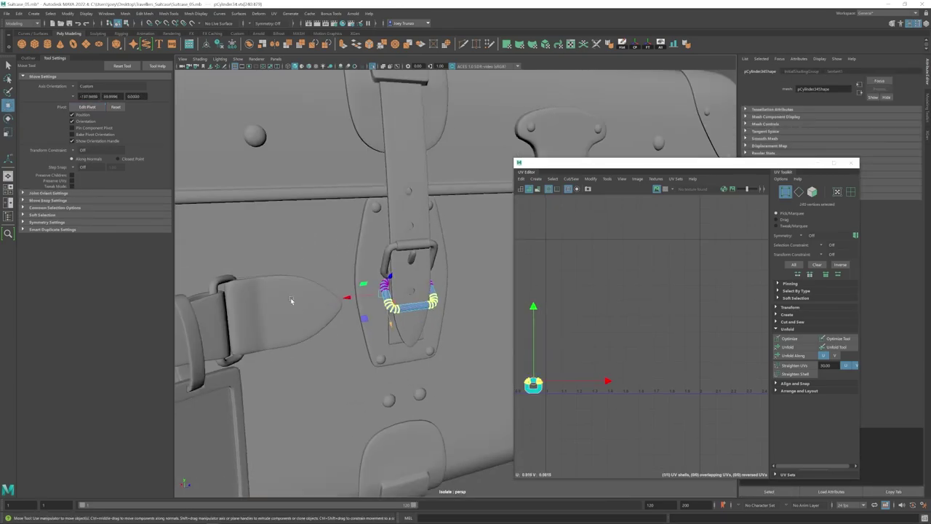
- Try to move the two buckle frames sideways along the suitcase front, then undo the move
{"action": "left_click", "coordinate": [327, 168]}
{"action": "left_click_drag", "start_coordinate": [393, 307], "coordinate": [436, 312], "text": "alt"}
{"action": "scroll", "coordinate": [451, 305], "scroll_direction": "up", "scroll_amount": 5}
{"action": "left_click", "coordinate": [491, 285]}
{"action": "scroll", "coordinate": [480, 291], "scroll_direction": "down", "scroll_amount": 4}
{"action": "key", "text": "q"}
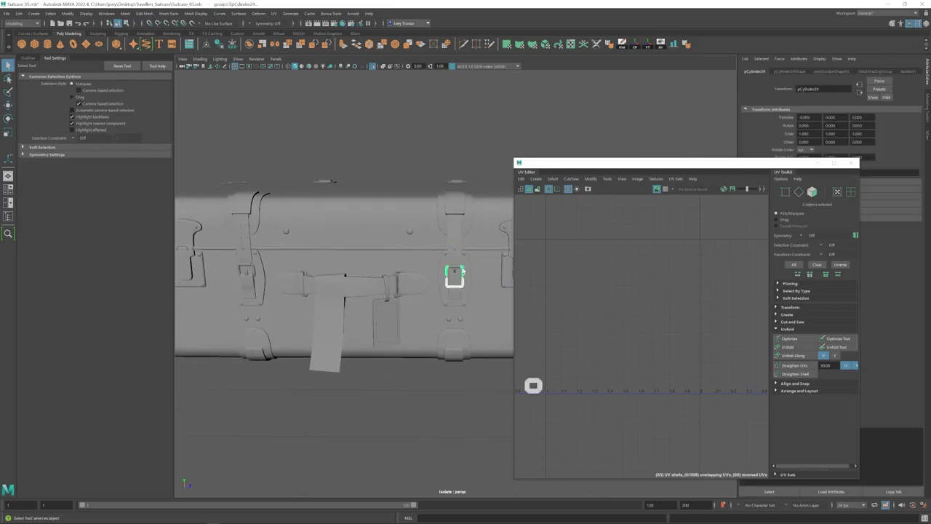
{"action": "key", "text": "w"}
{"action": "left_click_drag", "start_coordinate": [494, 260], "coordinate": [437, 259]}
{"action": "key", "text": "ctrl+z"}
- Select all the UVs of the front strap and unfold them
{"action": "left_click", "coordinate": [456, 240]}
{"action": "right_click_drag", "start_coordinate": [563, 262], "coordinate": [591, 280]}
{"action": "left_click_drag", "start_coordinate": [557, 233], "coordinate": [529, 272]}
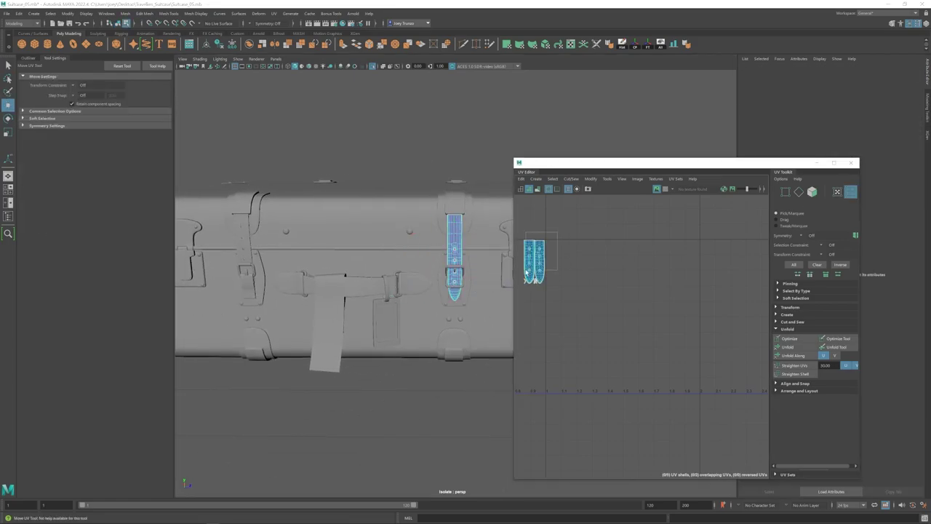
{"action": "key", "text": "ctrl+u"}
- Duplicate the finished front strap with its buckle parts and move the copies over the other front strap
{"action": "left_click", "coordinate": [502, 152]}
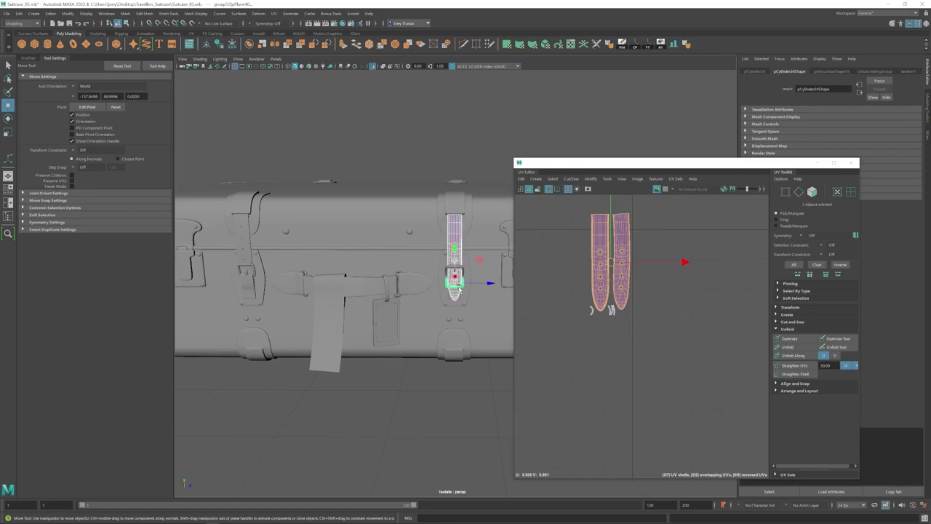
{"action": "left_click", "coordinate": [462, 280], "text": "shift"}
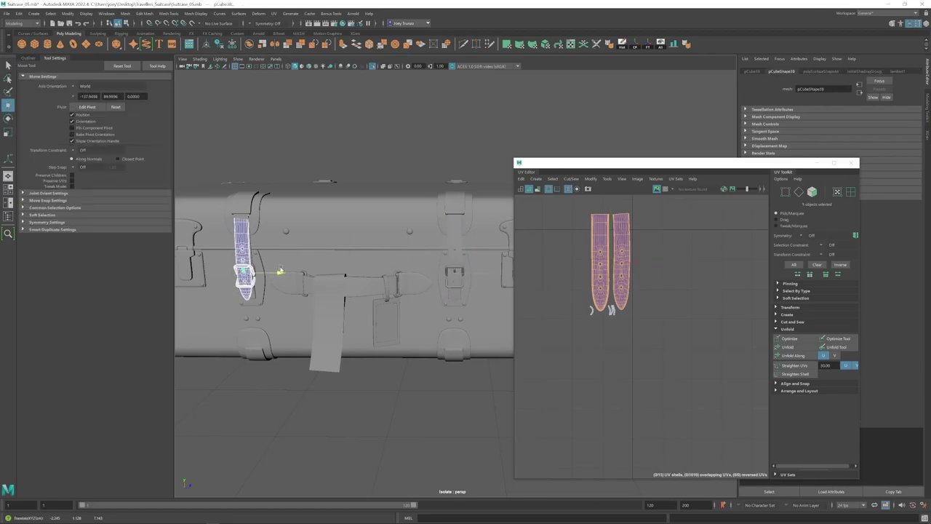
- Hide the copied strap and buckle parts covering the original second front strap
{"action": "middle_click_drag", "start_coordinate": [281, 270], "coordinate": [407, 285], "text": "alt"}
{"action": "right_click_drag", "start_coordinate": [320, 290], "coordinate": [416, 345], "text": "alt"}
{"action": "middle_click_drag", "start_coordinate": [415, 345], "coordinate": [461, 343], "text": "alt"}
{"action": "left_click_drag", "start_coordinate": [412, 292], "coordinate": [399, 240]}
{"action": "key", "text": "ctrl+h"}
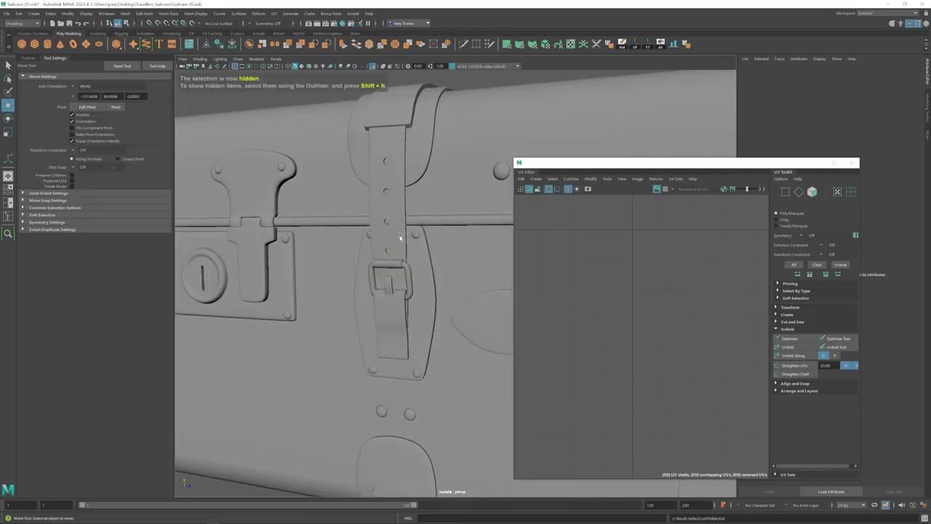
- Hide the leftover front strap and the loose strip hanging near the handle
{"action": "left_click", "coordinate": [399, 237]}
{"action": "key", "text": "ctrl+h"}
{"action": "right_click_drag", "start_coordinate": [436, 306], "coordinate": [351, 349], "text": "alt"}
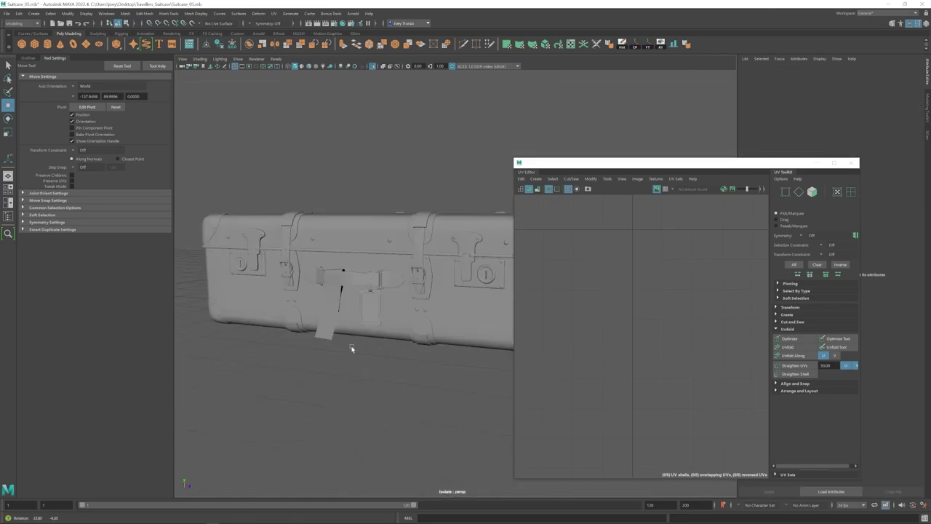
{"action": "left_click_drag", "start_coordinate": [351, 349], "coordinate": [345, 307], "text": "alt"}
{"action": "left_click", "coordinate": [345, 307]}
{"action": "key", "text": "ctrl+h"}
- Group the luggage tag with its loop, then slide the group along the handle and rotate it to a new angle
{"action": "right_click_drag", "start_coordinate": [345, 307], "coordinate": [378, 301], "text": "alt"}
{"action": "left_click", "coordinate": [390, 300]}
{"action": "left_click", "coordinate": [384, 275], "text": "shift"}
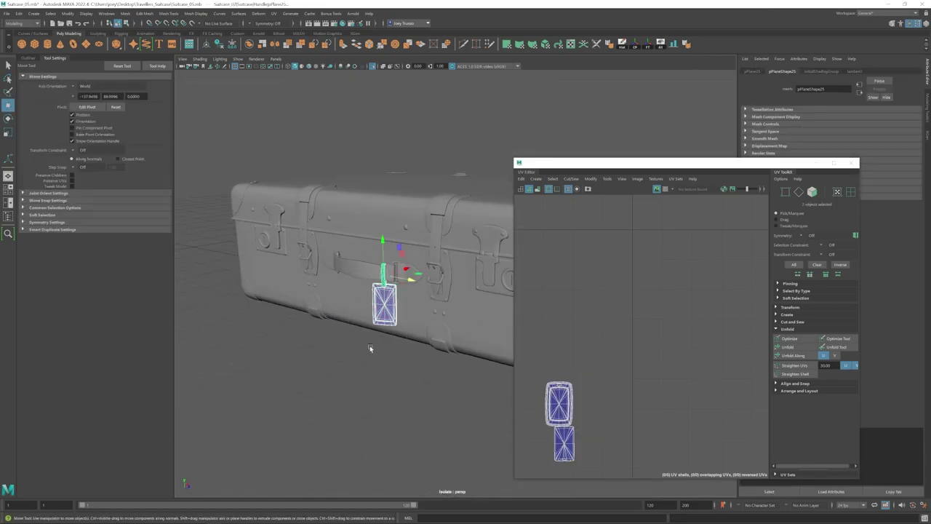
{"action": "right_click_drag", "start_coordinate": [370, 349], "coordinate": [387, 339], "text": "alt"}
{"action": "middle_click_drag", "start_coordinate": [387, 339], "coordinate": [456, 325], "text": "alt"}
{"action": "key", "text": "ctrl+g"}
{"action": "key", "text": "r"}
{"action": "left_click_drag", "start_coordinate": [416, 319], "coordinate": [476, 336], "text": "alt"}
{"action": "key", "text": "w"}
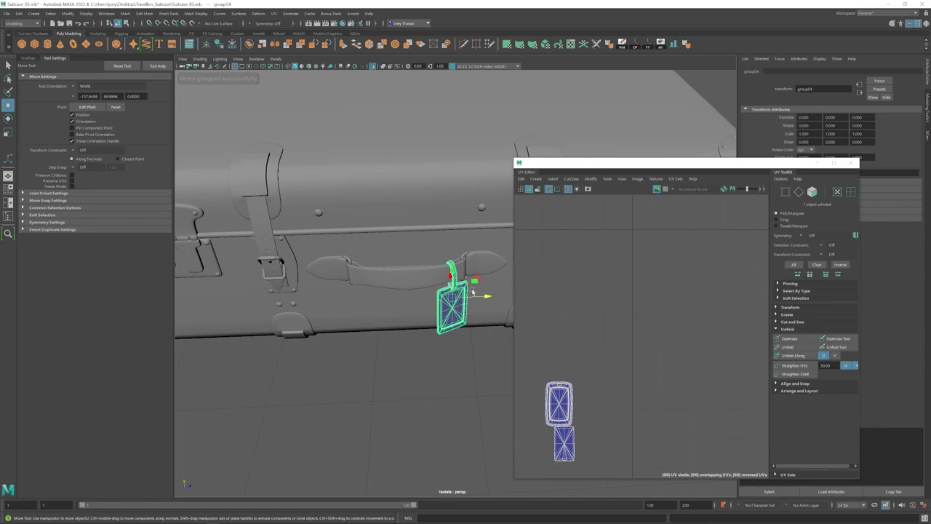
{"action": "left_click_drag", "start_coordinate": [479, 294], "coordinate": [413, 299]}
{"action": "key", "text": "e"}
{"action": "left_click_drag", "start_coordinate": [379, 326], "coordinate": [383, 327]}
- Raise the tag group slightly and nudge it so its loop sits around the handle
{"action": "left_click_drag", "start_coordinate": [437, 328], "coordinate": [544, 405], "text": "alt"}
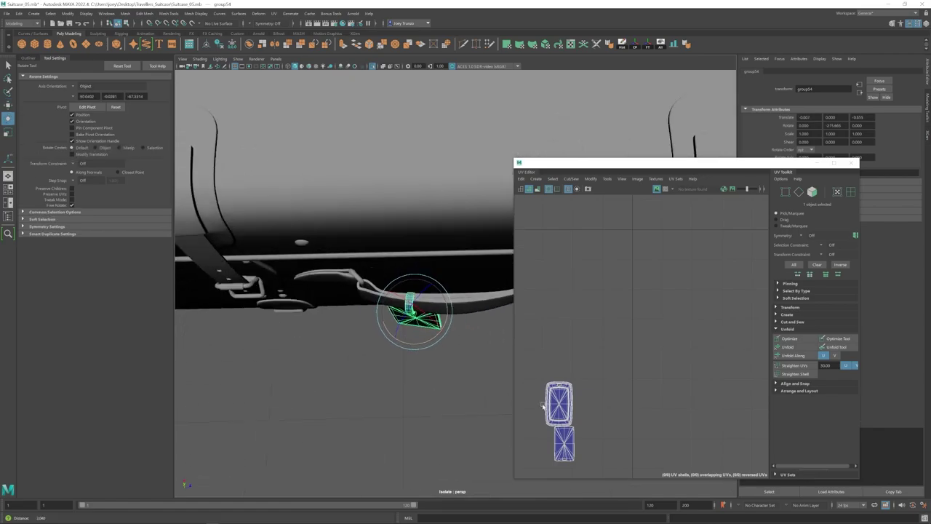
{"action": "key", "text": "w"}
{"action": "left_click_drag", "start_coordinate": [413, 283], "coordinate": [413, 276]}
{"action": "left_click_drag", "start_coordinate": [480, 364], "coordinate": [320, 313], "text": "alt"}
{"action": "left_click_drag", "start_coordinate": [485, 335], "coordinate": [489, 336]}
- Rotate and reposition the tag's loop on its own so it wraps around the handle
{"action": "left_click", "coordinate": [452, 288]}
{"action": "key", "text": "e"}
{"action": "left_click_drag", "start_coordinate": [456, 277], "coordinate": [461, 280]}
{"action": "left_click_drag", "start_coordinate": [466, 287], "coordinate": [501, 291], "text": "alt"}
{"action": "key", "text": "w"}
{"action": "left_click_drag", "start_coordinate": [480, 368], "coordinate": [478, 367]}
{"action": "left_click_drag", "start_coordinate": [487, 385], "coordinate": [432, 417], "text": "alt"}
{"action": "middle_click_drag", "start_coordinate": [432, 418], "coordinate": [533, 280], "text": "alt"}
{"action": "left_click_drag", "start_coordinate": [498, 254], "coordinate": [499, 254]}
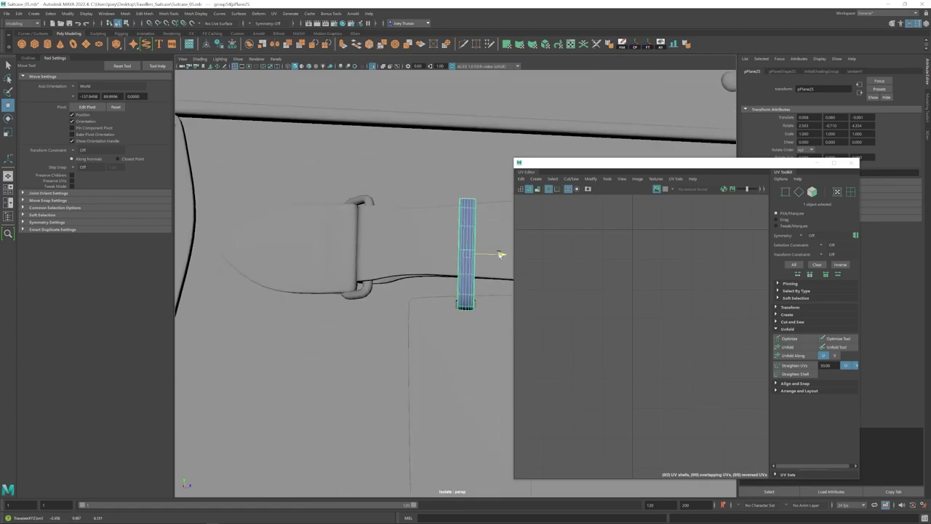
- Move the tag plate slightly so it lines up with the loop
{"action": "left_click", "coordinate": [440, 363]}
{"action": "left_click_drag", "start_coordinate": [439, 362], "coordinate": [306, 348], "text": "alt"}
{"action": "left_click_drag", "start_coordinate": [462, 346], "coordinate": [460, 348]}
{"action": "left_click_drag", "start_coordinate": [363, 356], "coordinate": [496, 373], "text": "alt"}
{"action": "left_click_drag", "start_coordinate": [465, 363], "coordinate": [415, 357], "text": "alt"}
{"action": "right_click_drag", "start_coordinate": [414, 356], "coordinate": [353, 344], "text": "alt"}
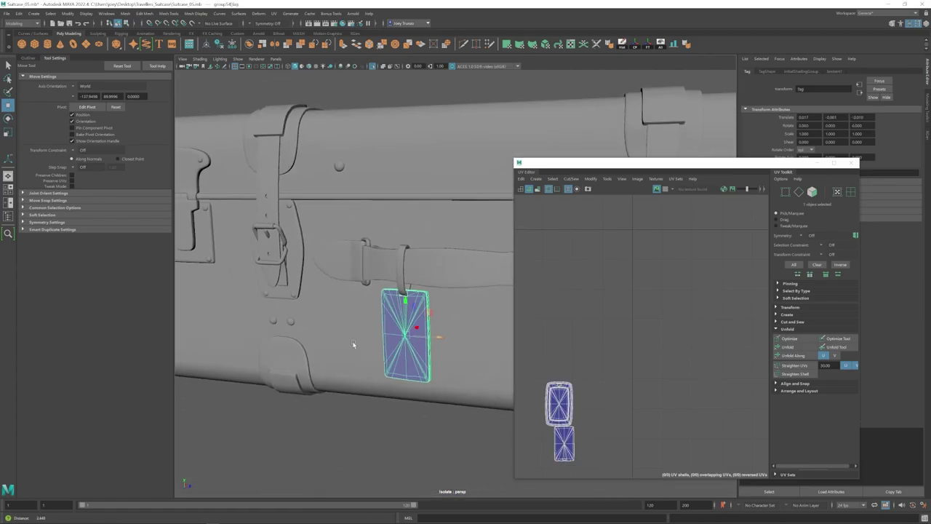
- Select the whole tag group and nudge its position on the handle
{"action": "left_click", "coordinate": [404, 270], "text": "shift"}
{"action": "right_click_drag", "start_coordinate": [320, 280], "coordinate": [368, 276], "text": "alt"}
{"action": "left_click", "coordinate": [297, 184]}
{"action": "right_click_drag", "start_coordinate": [292, 232], "coordinate": [314, 172]}
{"action": "key", "text": "Up"}
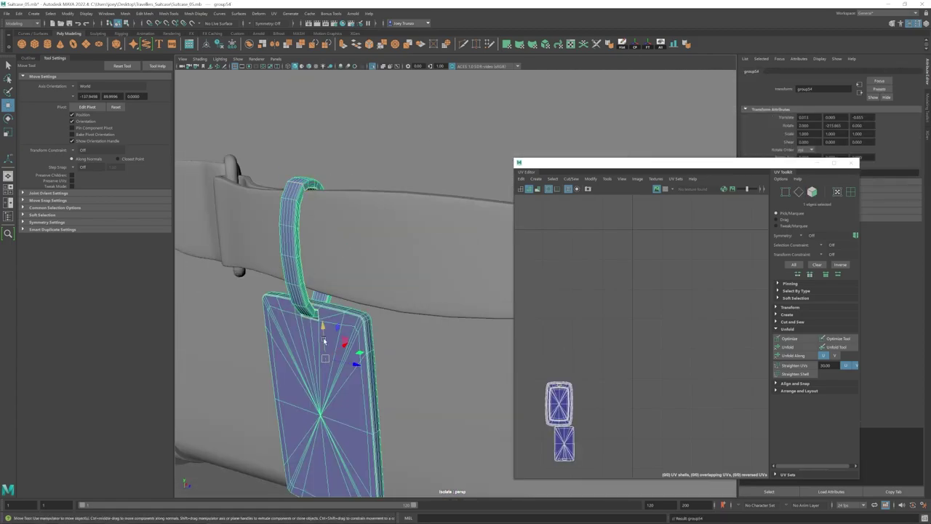
{"action": "left_click_drag", "start_coordinate": [326, 320], "coordinate": [429, 305], "text": "alt"}
{"action": "right_click_drag", "start_coordinate": [429, 305], "coordinate": [393, 298], "text": "alt"}
{"action": "left_click_drag", "start_coordinate": [407, 295], "coordinate": [407, 295]}
{"action": "left_click_drag", "start_coordinate": [414, 306], "coordinate": [436, 320], "text": "alt"}
{"action": "right_click_drag", "start_coordinate": [436, 320], "coordinate": [411, 368], "text": "alt"}
{"action": "left_click", "coordinate": [406, 367]}
- Select the tag plate and check its alignment with the loop from several angles
{"action": "left_click_drag", "start_coordinate": [411, 367], "coordinate": [394, 360], "text": "alt"}
{"action": "right_click_drag", "start_coordinate": [394, 360], "coordinate": [470, 320], "text": "alt"}
{"action": "left_click", "coordinate": [470, 254]}
{"action": "key", "text": "e"}
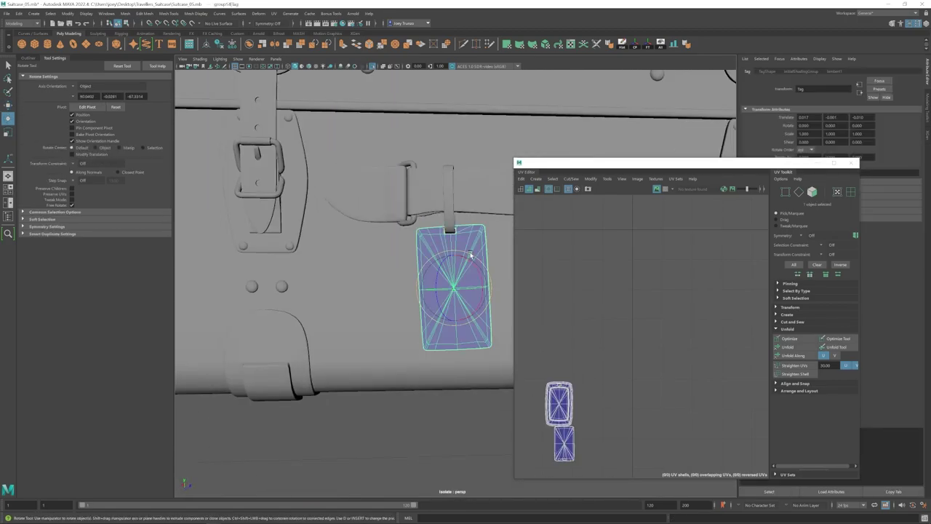
{"action": "key", "text": "w"}
{"action": "right_click_drag", "start_coordinate": [436, 272], "coordinate": [475, 266], "text": "alt"}
{"action": "key", "text": "e"}
{"action": "left_click_drag", "start_coordinate": [475, 266], "coordinate": [435, 293], "text": "alt"}
{"action": "right_click_drag", "start_coordinate": [466, 342], "coordinate": [549, 353], "text": "alt"}
{"action": "left_click_drag", "start_coordinate": [472, 320], "coordinate": [393, 306], "text": "alt"}
- Bevel successive edge loops along the tag's loop to smooth its bends
{"action": "right_click_drag", "start_coordinate": [254, 244], "coordinate": [255, 207]}
{"action": "double_click", "coordinate": [251, 254]}
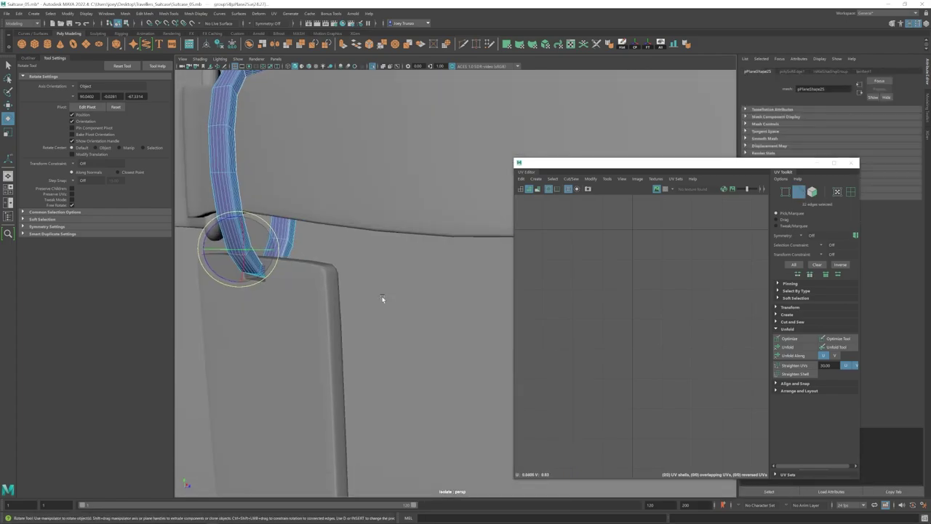
{"action": "right_click_drag", "start_coordinate": [382, 299], "coordinate": [349, 297], "text": "alt"}
{"action": "key", "text": "ctrl+b"}
{"action": "left_click_drag", "start_coordinate": [283, 236], "coordinate": [305, 273], "text": "alt"}
{"action": "double_click", "coordinate": [287, 189]}
{"action": "key", "text": "ctrl+b"}
{"action": "double_click", "coordinate": [293, 215]}
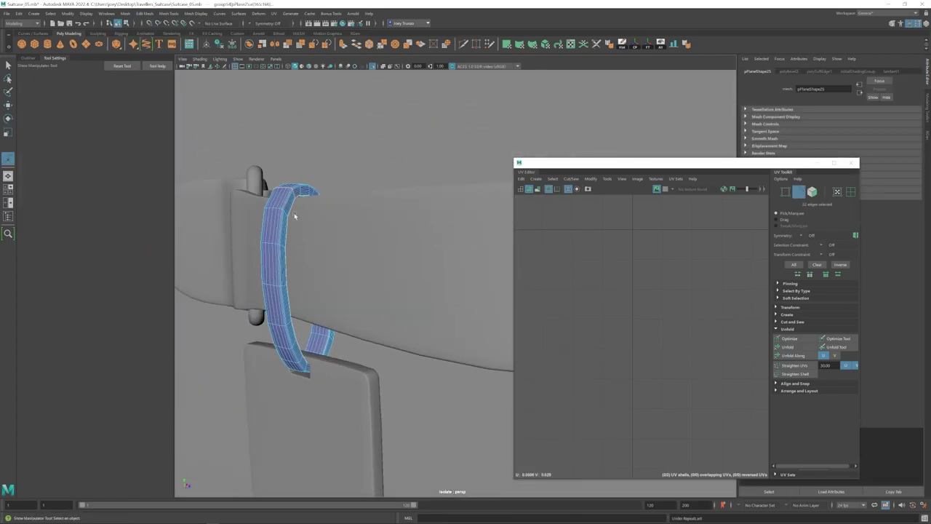
{"action": "key", "text": "ctrl+b"}
{"action": "right_click_drag", "start_coordinate": [283, 250], "coordinate": [309, 222]}
{"action": "key", "text": "q"}
{"action": "right_click_drag", "start_coordinate": [349, 174], "coordinate": [306, 175], "text": "alt"}
{"action": "key", "text": "w"}
{"action": "double_click", "coordinate": [306, 212]}
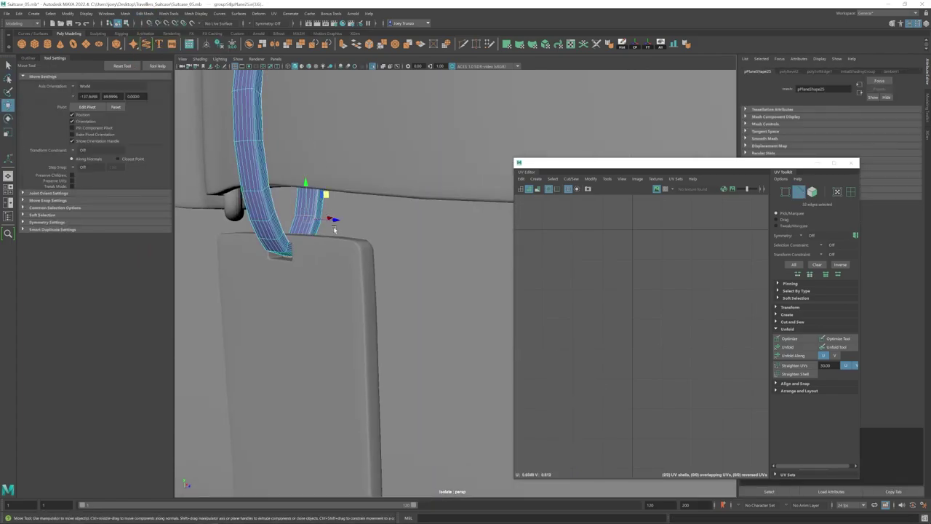
- Return the tag's loop to object mode and end the isolated view to show both suitcases
{"action": "left_click_drag", "start_coordinate": [335, 227], "coordinate": [280, 244], "text": "alt"}
{"action": "right_click_drag", "start_coordinate": [291, 153], "coordinate": [320, 125]}
{"action": "left_click", "coordinate": [355, 217]}
{"action": "right_click_drag", "start_coordinate": [393, 240], "coordinate": [335, 251], "text": "alt"}
{"action": "left_click", "coordinate": [362, 320]}
{"action": "right_click_drag", "start_coordinate": [361, 320], "coordinate": [327, 269], "text": "alt"}
{"action": "key", "text": "ctrl+1"}
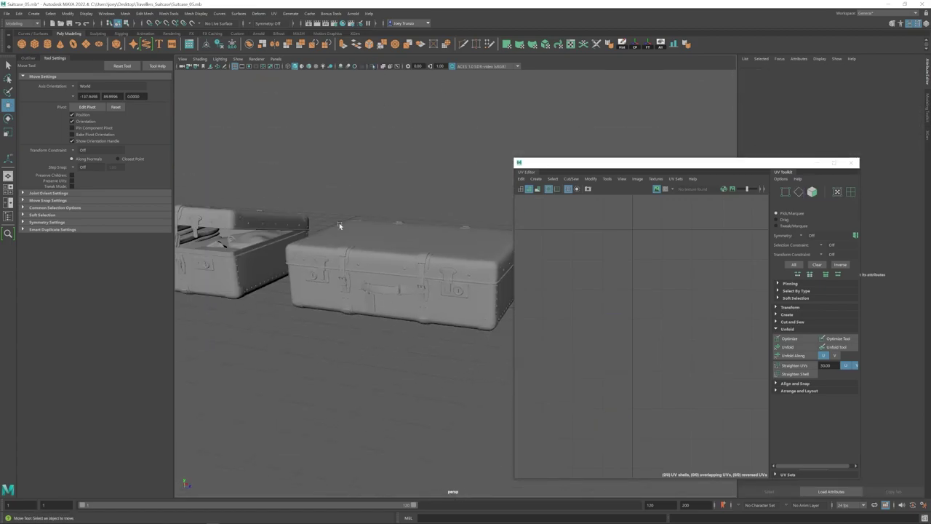
- Examine the two hinges on the back of the closed suitcase
{"action": "left_click_drag", "start_coordinate": [339, 222], "coordinate": [303, 328], "text": "alt"}
{"action": "right_click_drag", "start_coordinate": [303, 328], "coordinate": [443, 348], "text": "alt"}
{"action": "left_click_drag", "start_coordinate": [443, 348], "coordinate": [393, 320], "text": "alt"}
{"action": "left_click", "coordinate": [420, 242]}
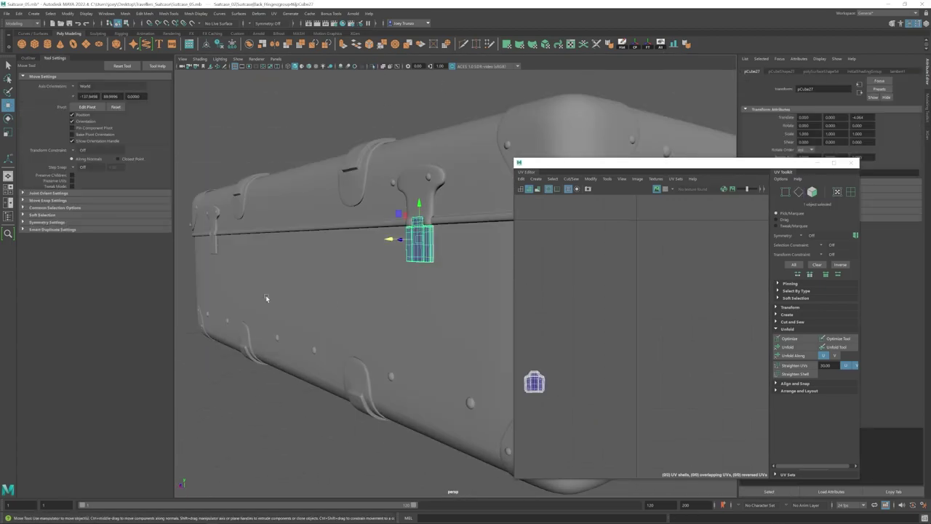
{"action": "left_click_drag", "start_coordinate": [266, 298], "coordinate": [283, 300], "text": "alt"}
{"action": "left_click", "coordinate": [231, 248], "text": "shift"}
{"action": "left_click", "coordinate": [233, 174]}
{"action": "right_click_drag", "start_coordinate": [349, 305], "coordinate": [291, 291], "text": "alt"}
{"action": "left_click_drag", "start_coordinate": [291, 291], "coordinate": [407, 302], "text": "alt"}
{"action": "right_click_drag", "start_coordinate": [407, 302], "coordinate": [354, 323], "text": "alt"}
{"action": "left_click_drag", "start_coordinate": [354, 324], "coordinate": [400, 313], "text": "alt"}
- Select the whole closed suitcase, move it beneath the opened one and rotate it slightly
{"action": "left_click", "coordinate": [416, 267]}
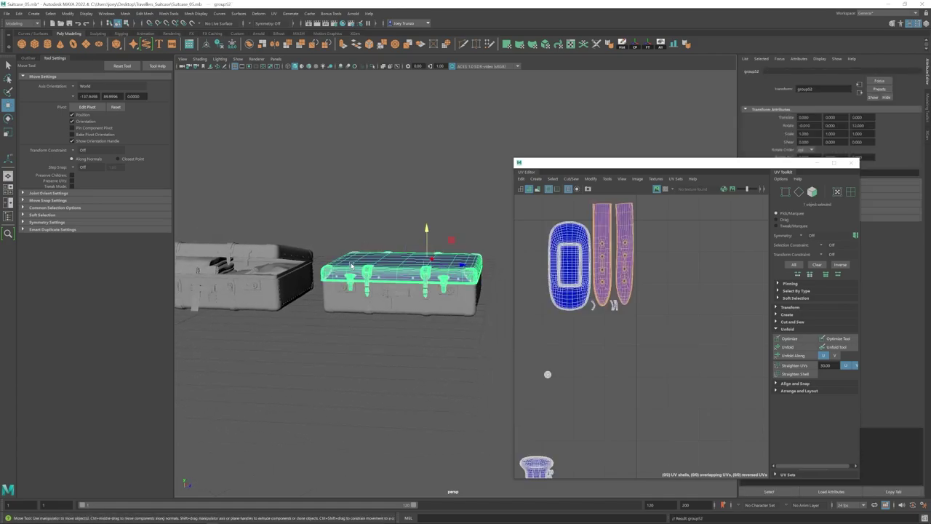
{"action": "key", "text": "Up"}
{"action": "left_click_drag", "start_coordinate": [429, 283], "coordinate": [363, 270], "text": "alt"}
{"action": "right_click_drag", "start_coordinate": [378, 276], "coordinate": [540, 335], "text": "alt"}
{"action": "left_click_drag", "start_coordinate": [329, 207], "coordinate": [369, 271]}
{"action": "left_click_drag", "start_coordinate": [370, 271], "coordinate": [365, 282], "text": "alt"}
{"action": "key", "text": "e"}
{"action": "left_click_drag", "start_coordinate": [378, 309], "coordinate": [360, 306]}
{"action": "right_click_drag", "start_coordinate": [360, 306], "coordinate": [320, 291], "text": "alt"}
{"action": "key", "text": "w"}
{"action": "left_click_drag", "start_coordinate": [320, 291], "coordinate": [405, 264], "text": "alt"}
{"action": "right_click_drag", "start_coordinate": [405, 264], "coordinate": [342, 248], "text": "alt"}
{"action": "left_click", "coordinate": [323, 207]}
- Assign a new Blinn material to the closed suitcase and name it Suitcase_02_Texture
{"action": "left_click_drag", "start_coordinate": [397, 281], "coordinate": [342, 294], "text": "alt"}
{"action": "right_click_drag", "start_coordinate": [342, 295], "coordinate": [407, 324], "text": "alt"}
{"action": "left_click_drag", "start_coordinate": [407, 324], "coordinate": [397, 330], "text": "alt"}
{"action": "right_click_drag", "start_coordinate": [396, 331], "coordinate": [426, 339], "text": "alt"}
{"action": "left_click", "coordinate": [421, 355]}
{"action": "right_click_drag", "start_coordinate": [296, 341], "coordinate": [299, 279]}
{"action": "left_click", "coordinate": [378, 214]}
{"action": "left_click_drag", "start_coordinate": [811, 89], "coordinate": [775, 88]}
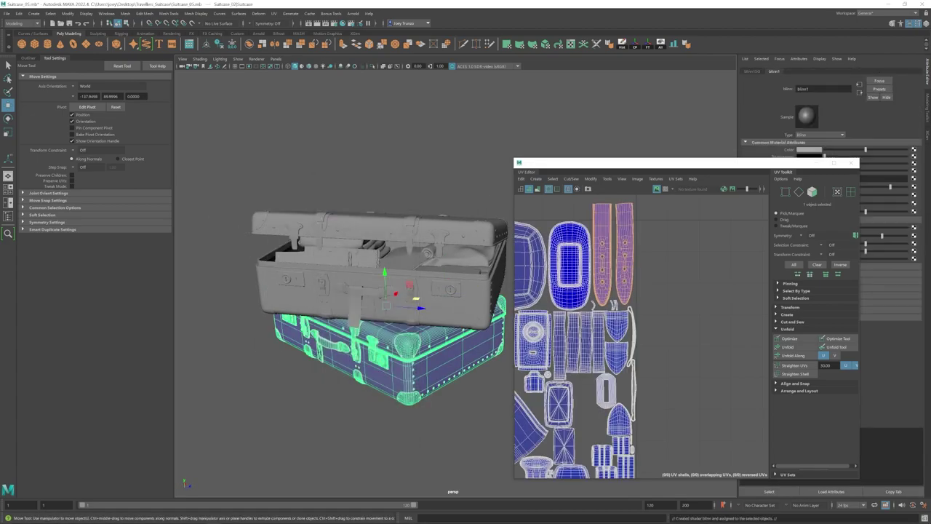
{"action": "type", "text": "Suitcase_02_Texture"}
{"action": "key", "text": "Return"}
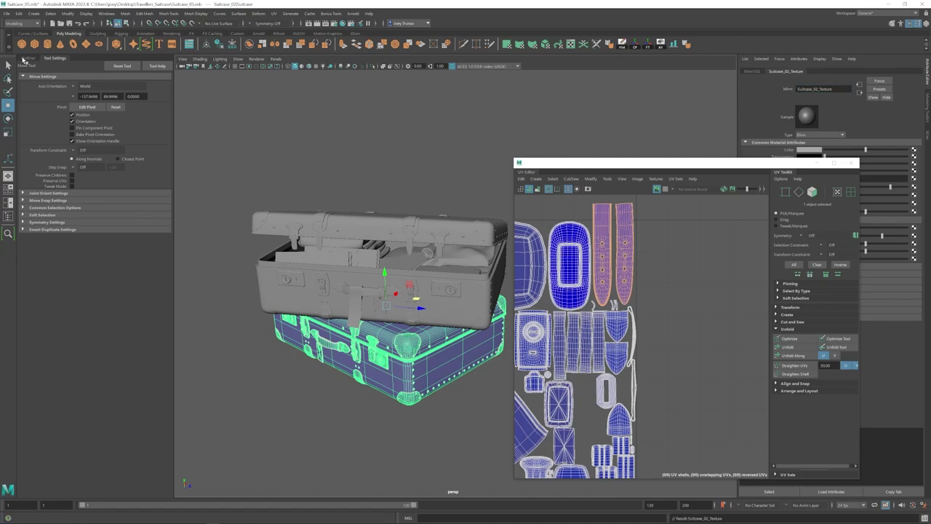
- Show the Outliner, select the whole Suitcase_01 group to identify it and clear the selection
{"action": "left_click", "coordinate": [29, 58]}
{"action": "left_click", "coordinate": [48, 111]}
{"action": "right_click_drag", "start_coordinate": [315, 130], "coordinate": [228, 133]}
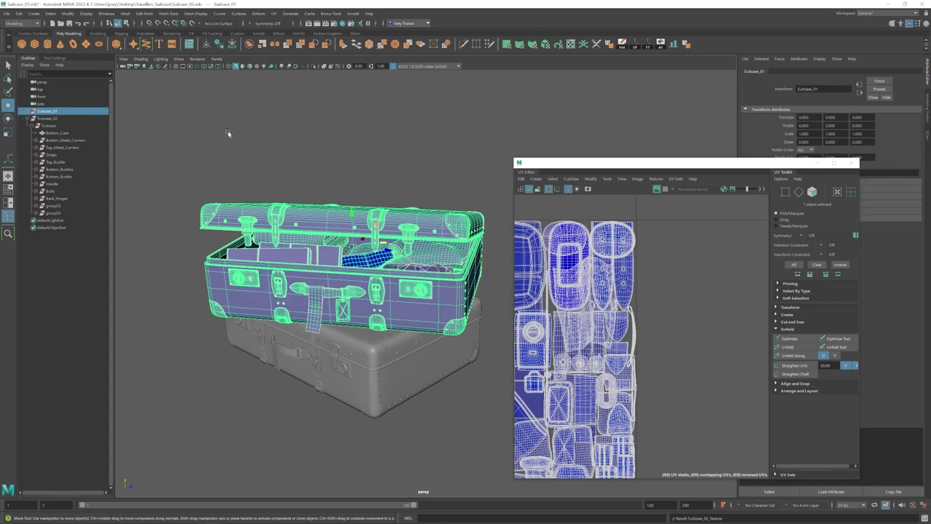
{"action": "left_click", "coordinate": [228, 131]}
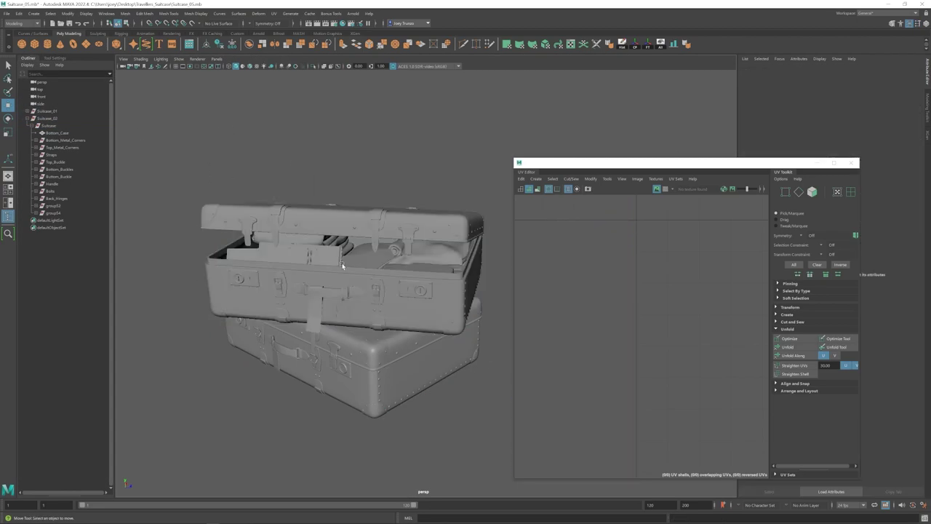
{"action": "left_click", "coordinate": [225, 284]}
{"action": "left_click", "coordinate": [225, 191]}
{"action": "left_click_drag", "start_coordinate": [224, 191], "coordinate": [216, 202], "text": "alt"}
- Select the lower suitcase's lid group and inspect how the suitcases are stacked
{"action": "left_click", "coordinate": [369, 344]}
{"action": "key", "text": "Up"}
{"action": "key", "text": "Up"}
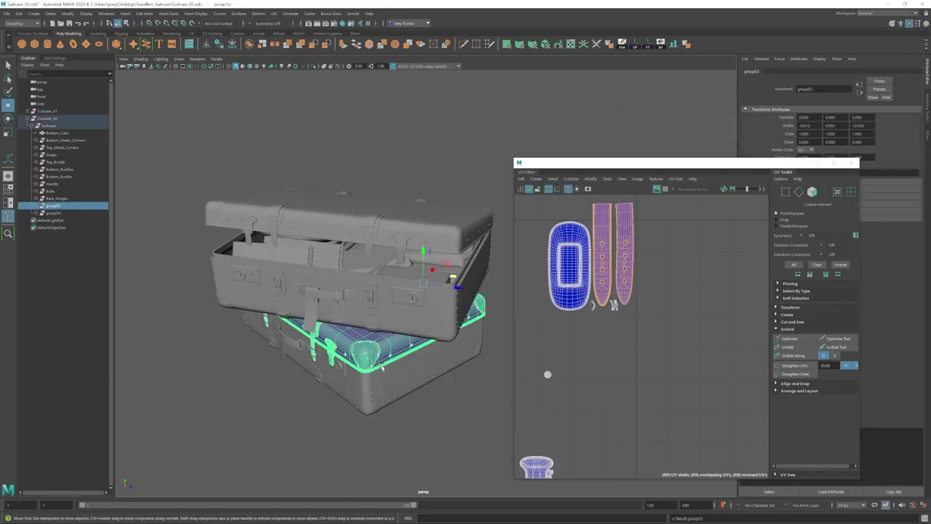
{"action": "key", "text": "e"}
{"action": "key", "text": "w"}
{"action": "left_click_drag", "start_coordinate": [371, 318], "coordinate": [386, 294]}
{"action": "left_click_drag", "start_coordinate": [386, 294], "coordinate": [298, 331]}
{"action": "scroll", "coordinate": [407, 239], "scroll_direction": "down", "scroll_amount": 4}
{"action": "left_click", "coordinate": [465, 236]}
{"action": "scroll", "coordinate": [450, 251], "scroll_direction": "up", "scroll_amount": 3}
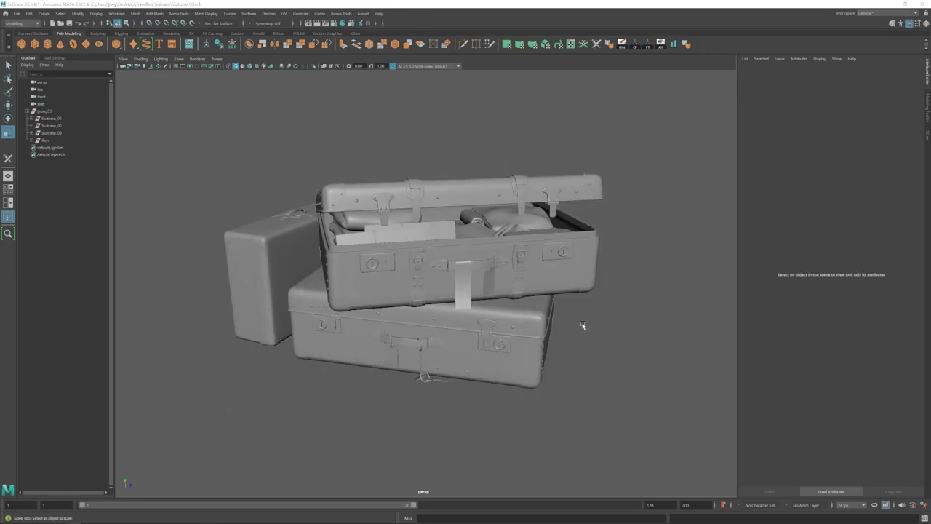
- Hide the Keys group hanging from the lower suitcase's handle, then undo the hiding and clear the selection
{"action": "left_click_drag", "start_coordinate": [582, 325], "coordinate": [386, 321], "text": "alt"}
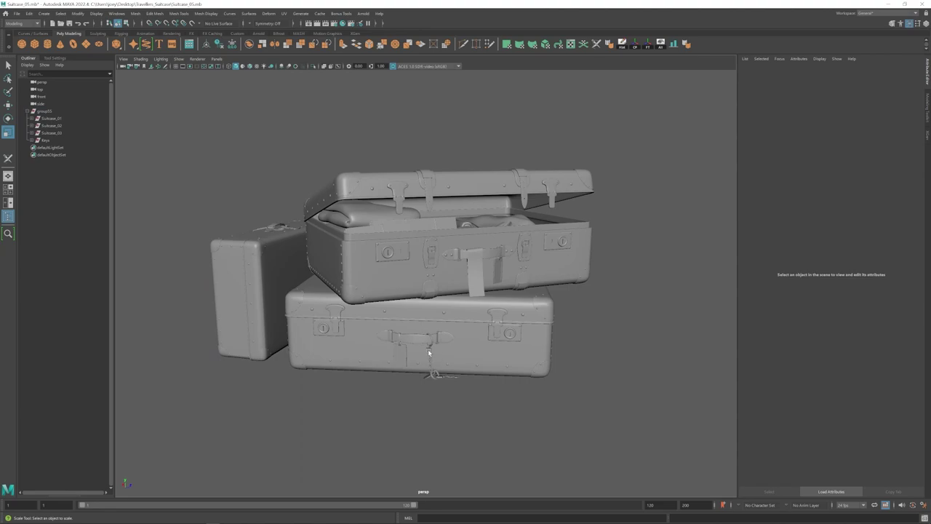
{"action": "left_click", "coordinate": [431, 376]}
{"action": "left_click", "coordinate": [424, 418]}
{"action": "left_click", "coordinate": [437, 376]}
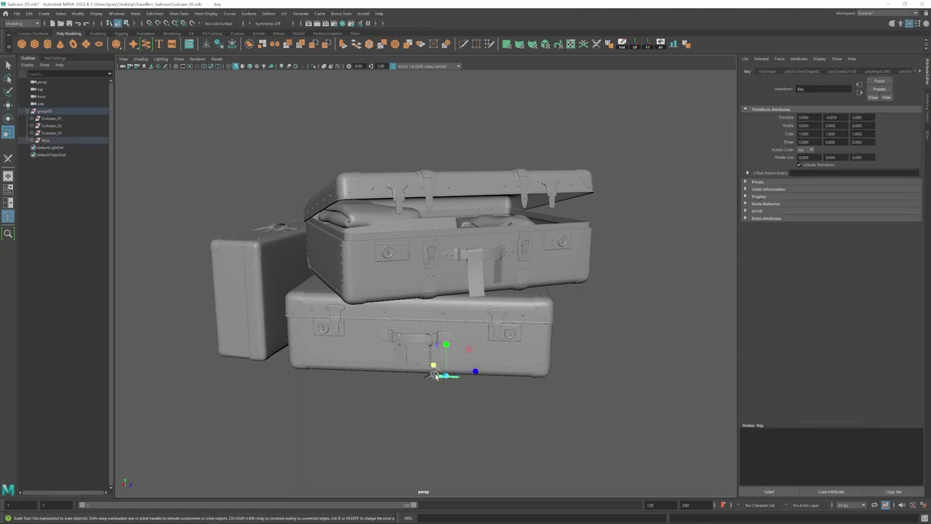
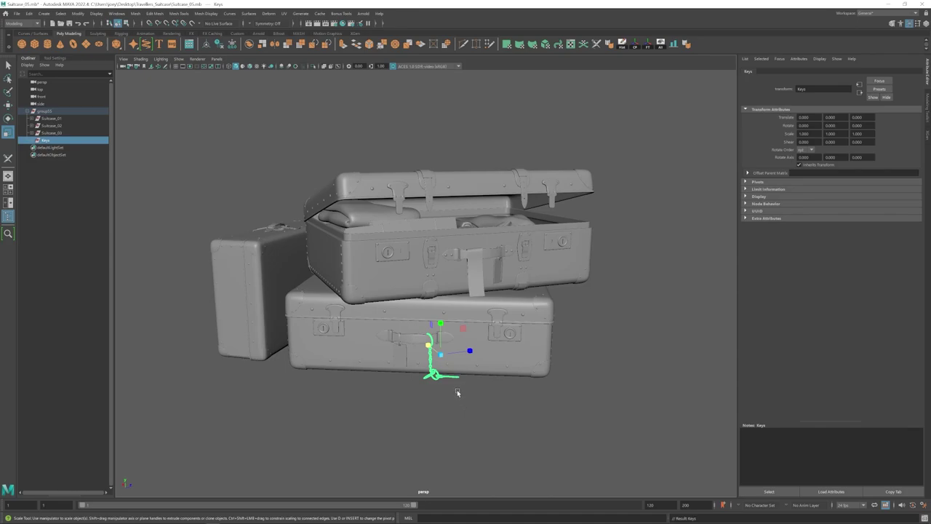
{"action": "key", "text": "ctrl+h"}
{"action": "left_click_drag", "start_coordinate": [425, 383], "coordinate": [411, 388], "text": "alt"}
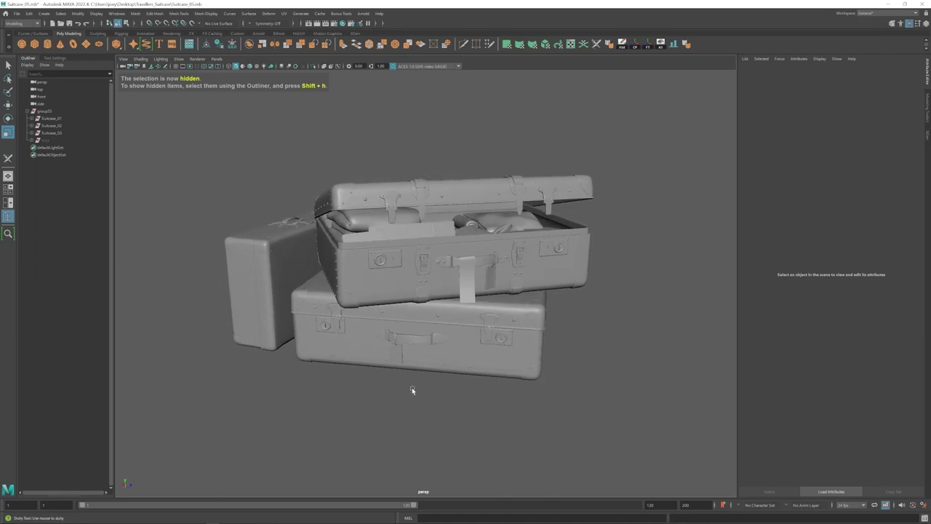
{"action": "right_click_drag", "start_coordinate": [410, 388], "coordinate": [385, 386], "text": "alt"}
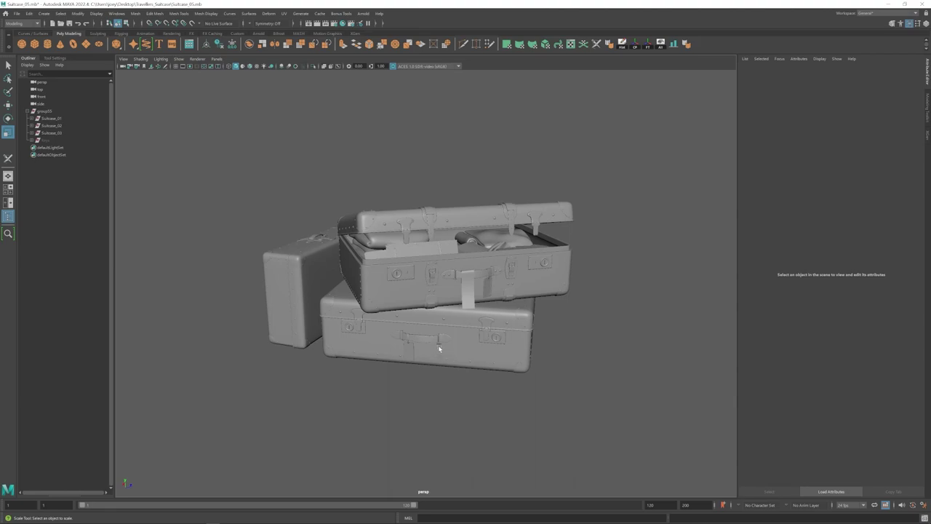
{"action": "key", "text": "ctrl+z"}
{"action": "left_click", "coordinate": [436, 398]}
{"action": "left_click_drag", "start_coordinate": [446, 387], "coordinate": [426, 364], "text": "alt"}
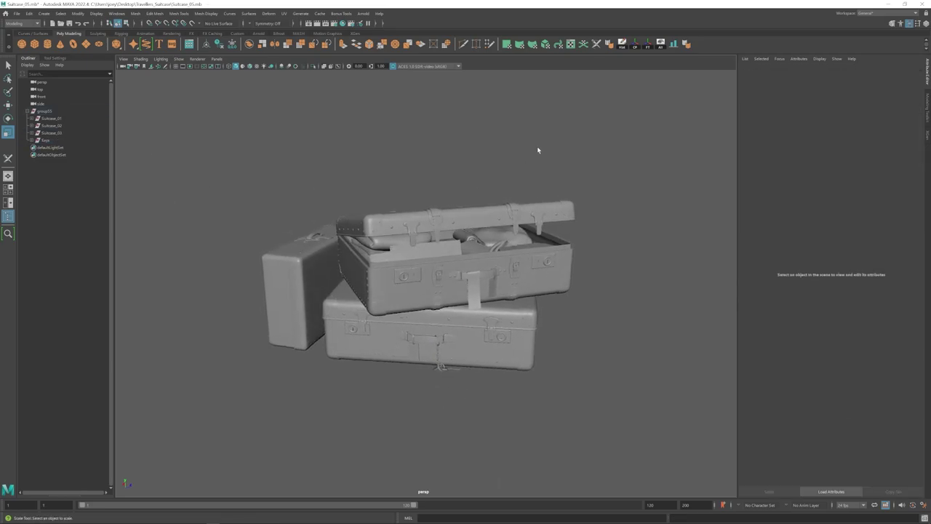
- Open the UV Editor with its toolkit attached and display the UV layout of Suitcase_01's Suitcase group
{"action": "left_click", "coordinate": [571, 44]}
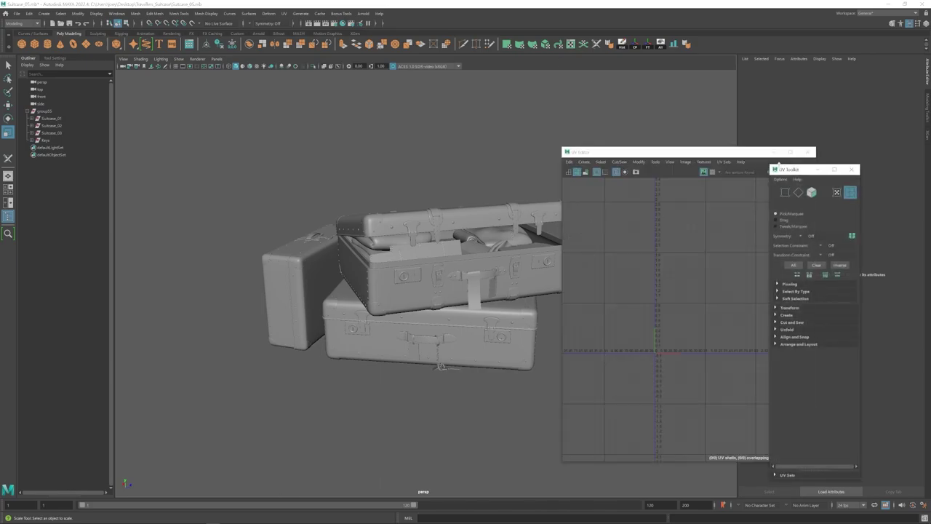
{"action": "left_click_drag", "start_coordinate": [786, 170], "coordinate": [814, 190]}
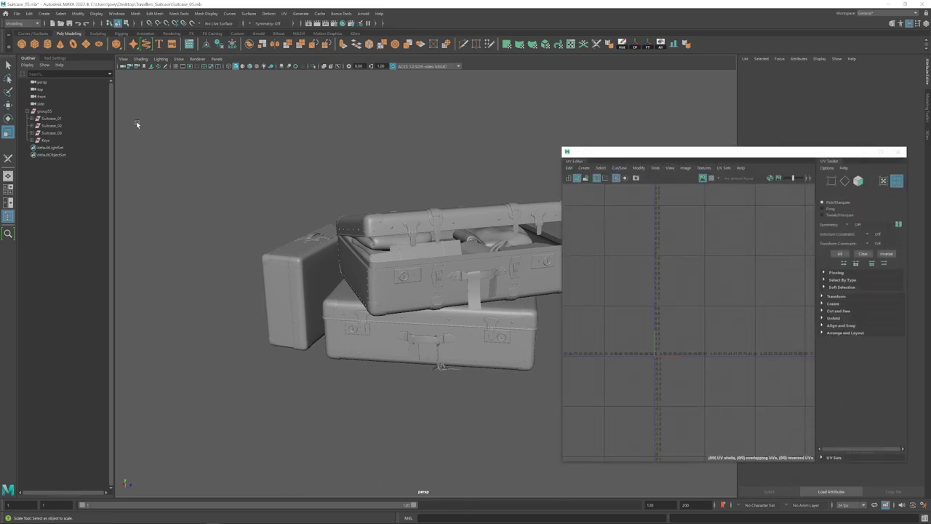
{"action": "left_click", "coordinate": [53, 119]}
{"action": "key", "text": "f"}
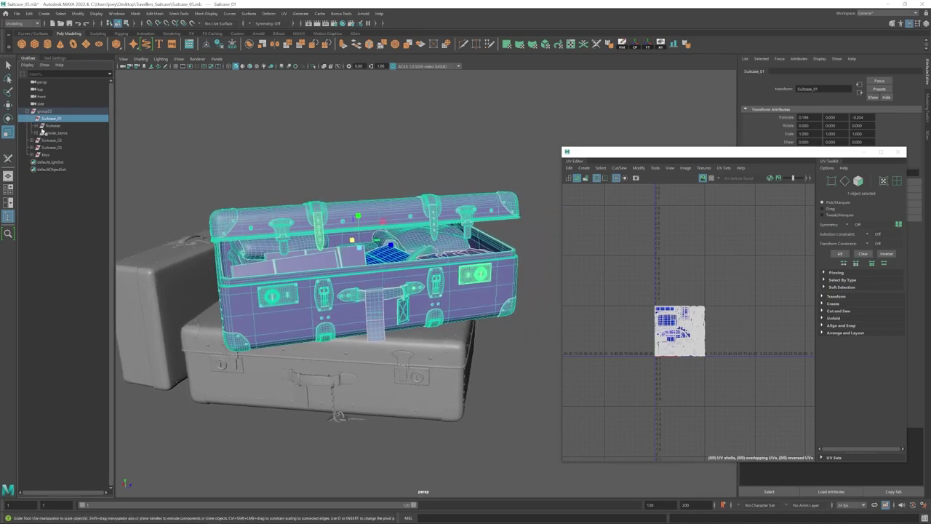
{"action": "left_click", "coordinate": [53, 126]}
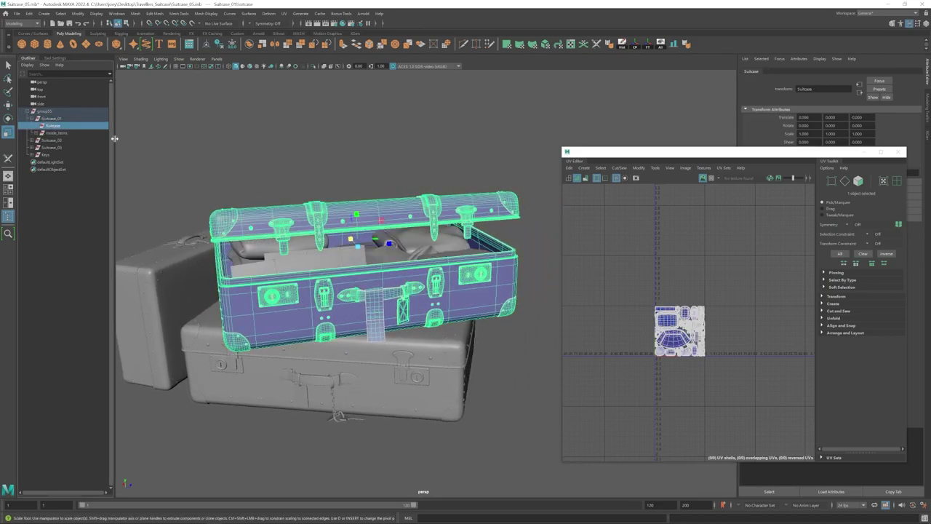
{"action": "left_click_drag", "start_coordinate": [455, 288], "coordinate": [284, 205], "text": "alt"}
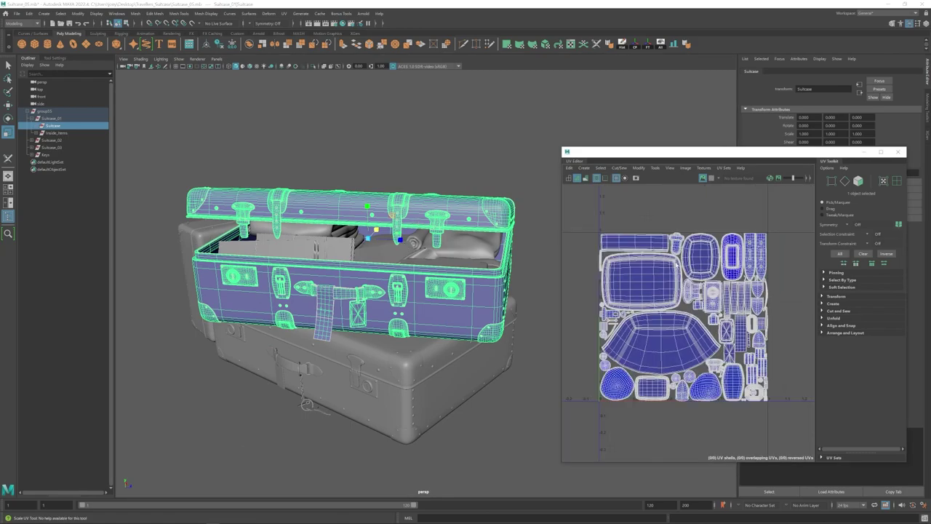
{"action": "mouse_move", "coordinate": [440, 313]}
{"action": "left_mouse_down", "text": "alt"}
{"action": "mouse_move", "coordinate": [390, 315]}
{"action": "mouse_move", "coordinate": [429, 313]}
{"action": "left_mouse_up", "text": "alt"}
{"action": "right_click_drag", "start_coordinate": [396, 310], "coordinate": [376, 309], "text": "alt"}
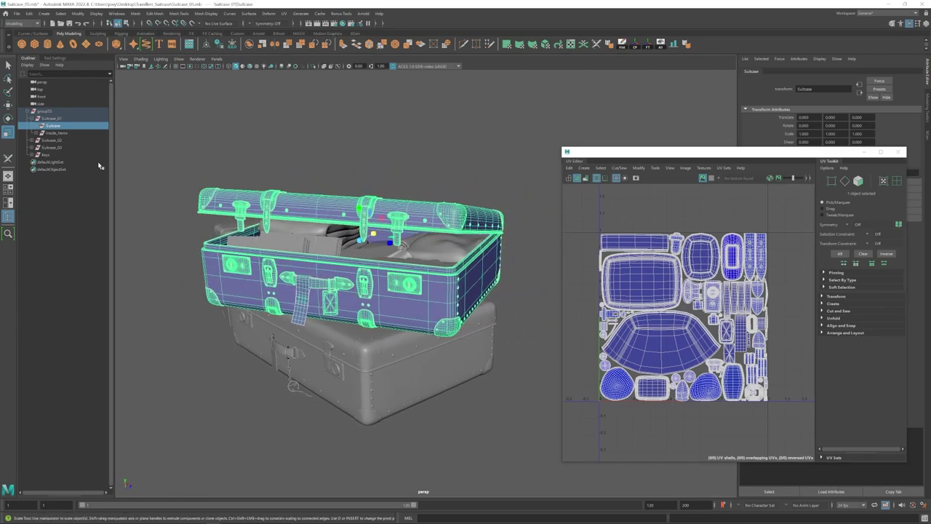
- Display the UV layout of Suitcase_01's Inside_Items group and select one UV shell to locate its part
{"action": "left_click", "coordinate": [57, 133]}
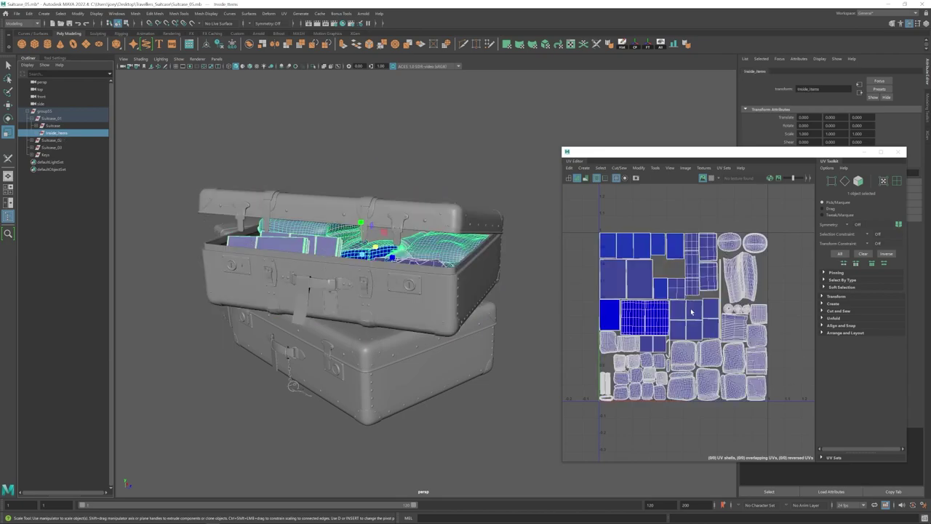
{"action": "right_click_drag", "start_coordinate": [662, 355], "coordinate": [643, 363]}
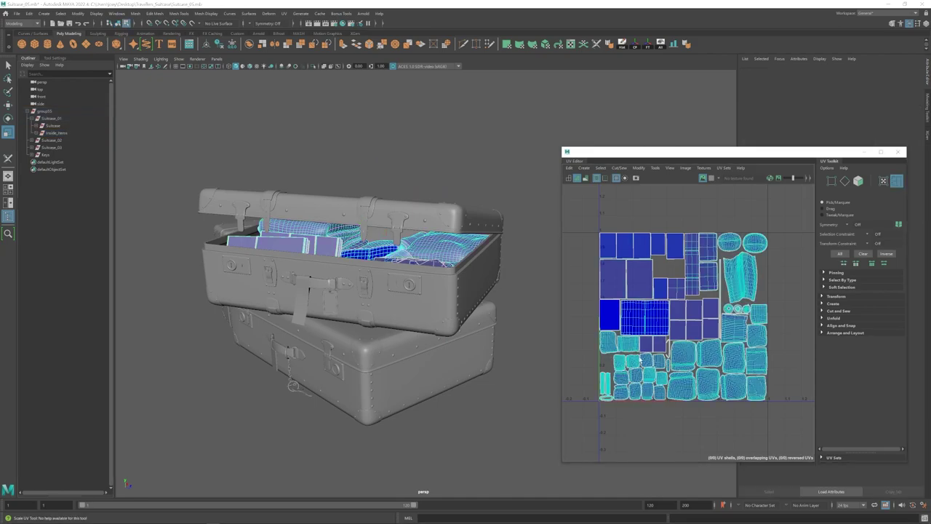
{"action": "left_click", "coordinate": [643, 360]}
{"action": "left_click_drag", "start_coordinate": [320, 272], "coordinate": [389, 277], "text": "alt"}
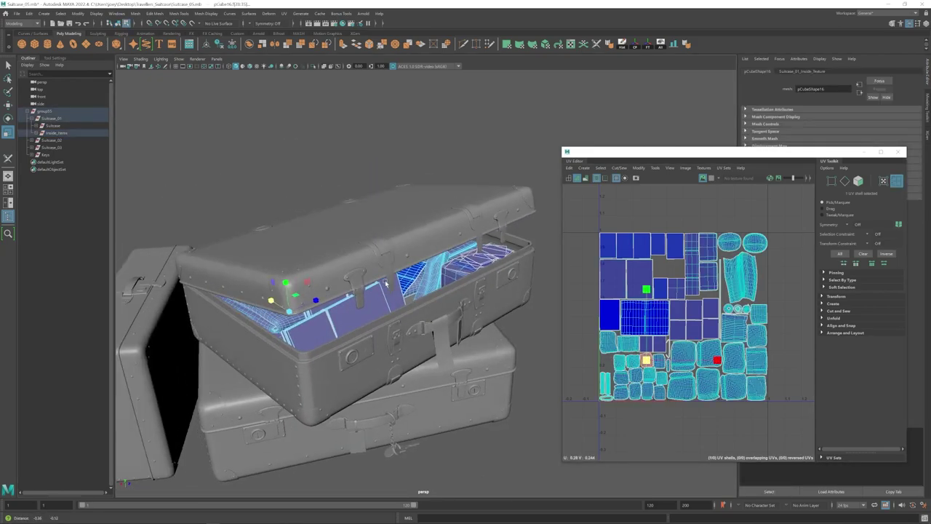
- Inspect the items inside the open suitcase from several angles, then return to object selection and clear it
{"action": "right_click_drag", "start_coordinate": [389, 276], "coordinate": [461, 278], "text": "alt"}
{"action": "left_click_drag", "start_coordinate": [461, 278], "coordinate": [432, 277], "text": "alt"}
{"action": "left_click_drag", "start_coordinate": [439, 320], "coordinate": [410, 318], "text": "alt"}
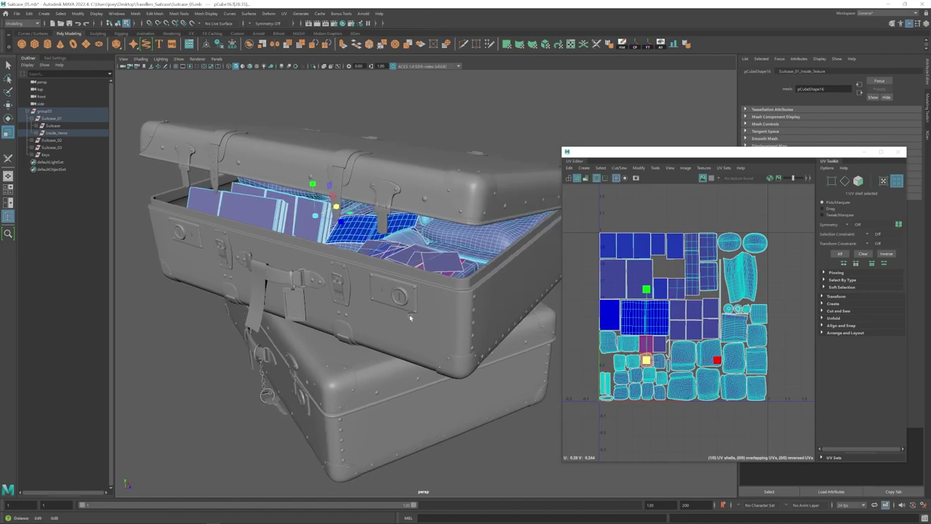
{"action": "right_click_drag", "start_coordinate": [410, 318], "coordinate": [374, 310], "text": "alt"}
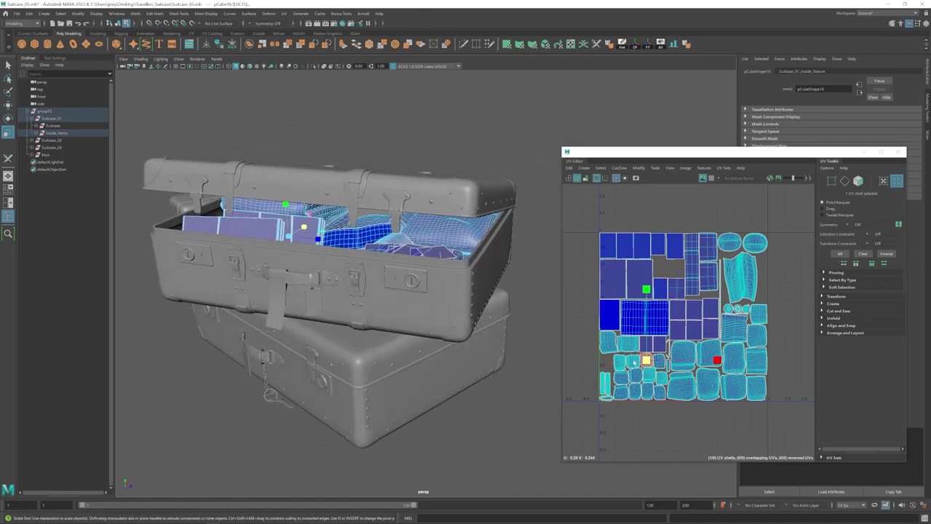
{"action": "left_click_drag", "start_coordinate": [315, 274], "coordinate": [351, 291], "text": "alt"}
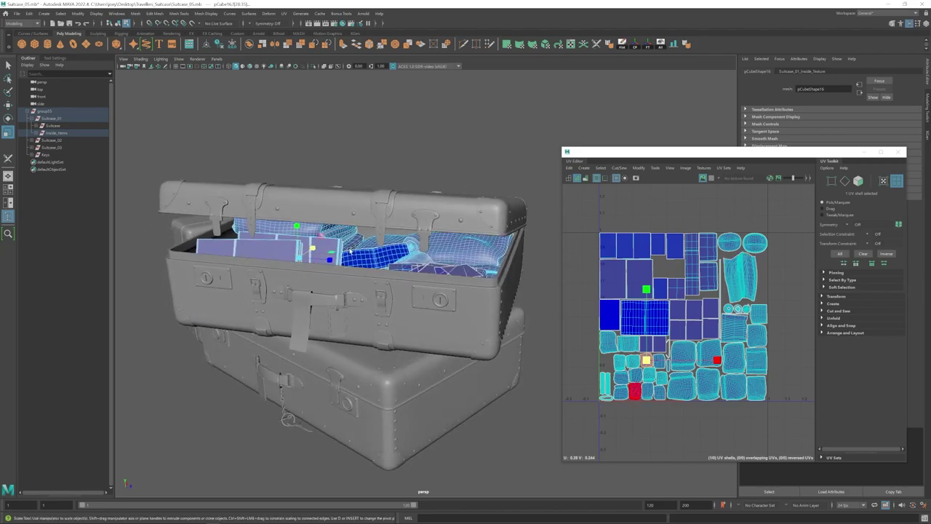
{"action": "right_click_drag", "start_coordinate": [349, 249], "coordinate": [375, 238]}
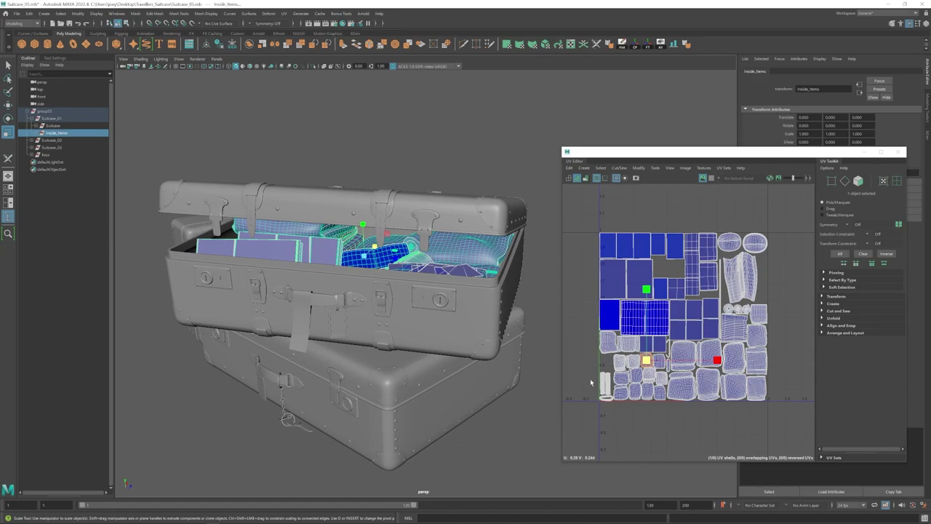
{"action": "left_click", "coordinate": [366, 150]}
{"action": "left_click_drag", "start_coordinate": [341, 258], "coordinate": [364, 308], "text": "alt"}
{"action": "middle_click_drag", "start_coordinate": [364, 307], "coordinate": [356, 309], "text": "alt"}
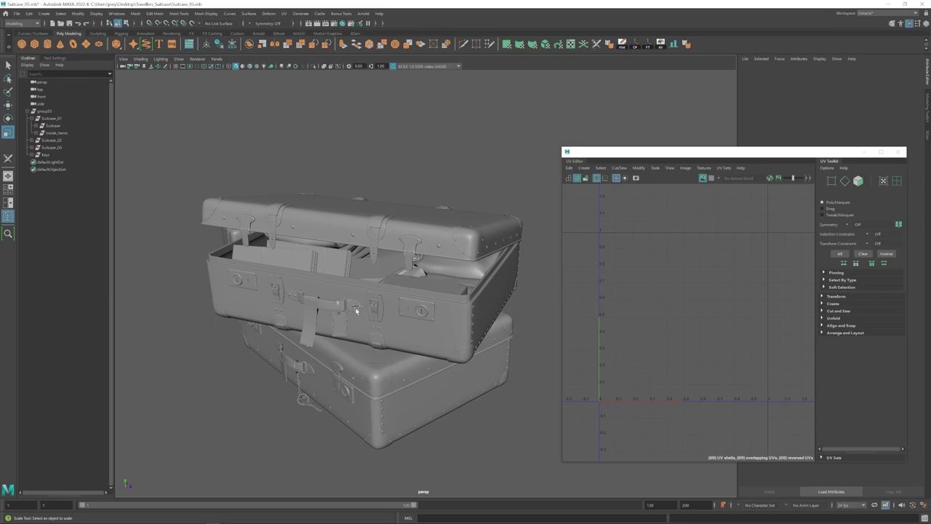
- Display the Inside_Items UV layout, then the combined UV layout of Suitcase_02, Suitcase_03 and Keys
{"action": "left_click", "coordinate": [63, 133]}
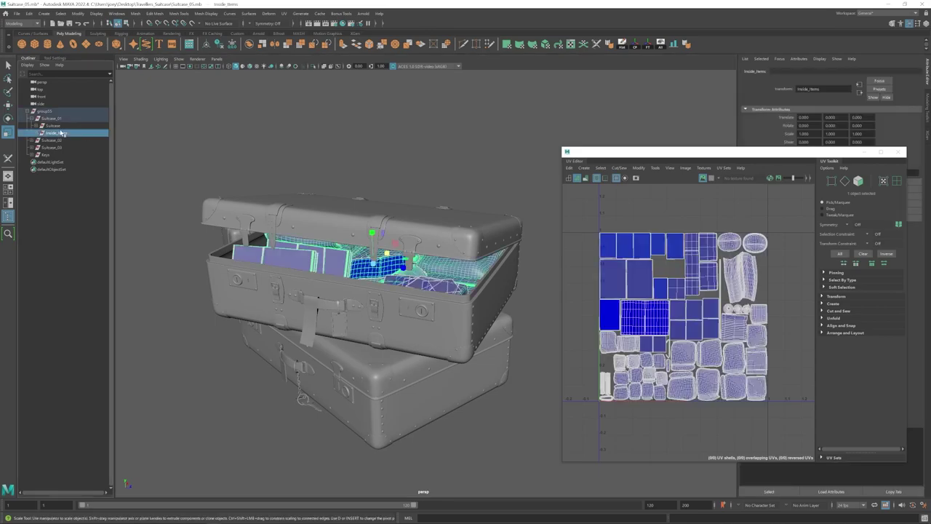
{"action": "left_click", "coordinate": [32, 119]}
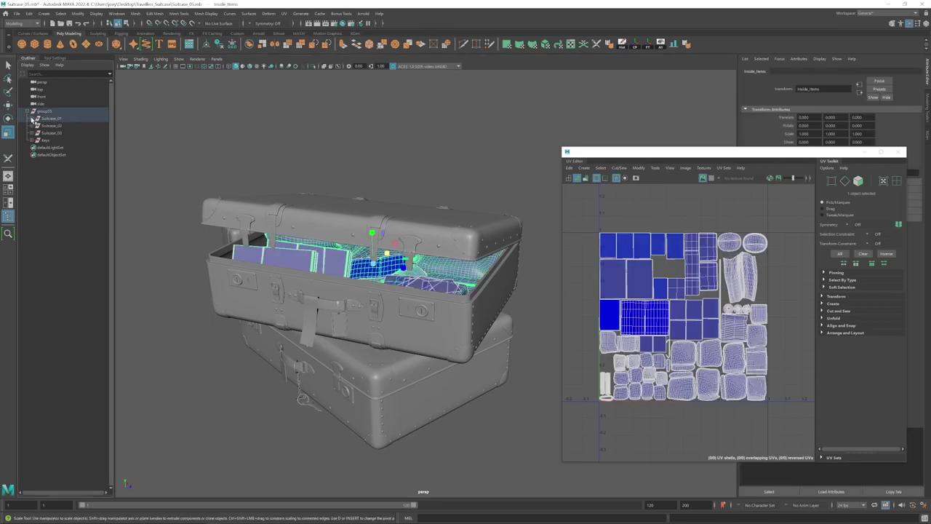
{"action": "left_click", "coordinate": [51, 127]}
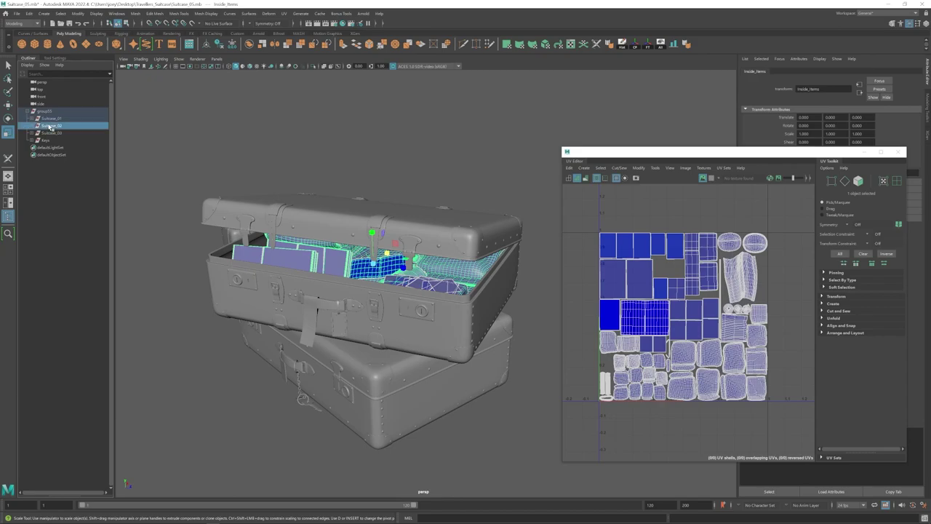
{"action": "left_click", "coordinate": [50, 134], "text": "shift"}
{"action": "left_click", "coordinate": [45, 141], "text": "shift"}
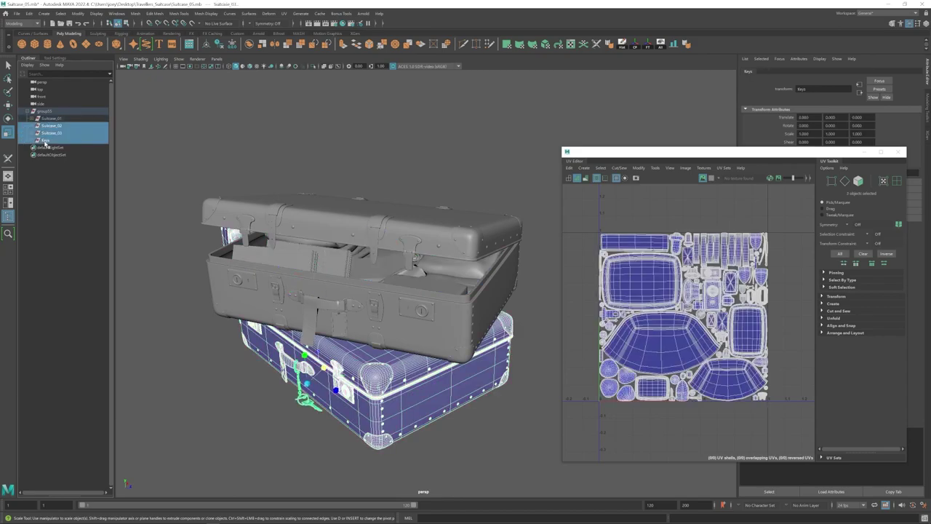
{"action": "right_click_drag", "start_coordinate": [320, 344], "coordinate": [273, 357], "text": "alt"}
{"action": "left_click_drag", "start_coordinate": [272, 356], "coordinate": [386, 390], "text": "alt"}
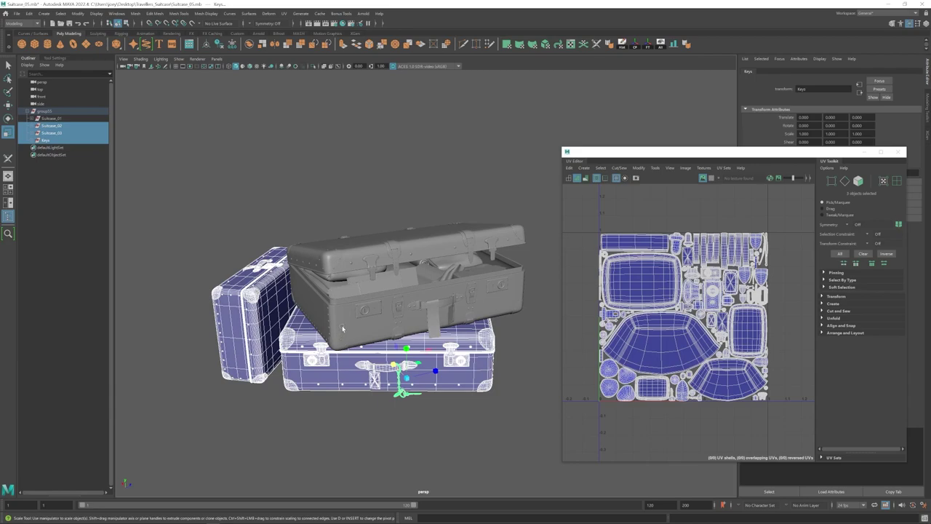
{"action": "middle_click_drag", "start_coordinate": [386, 391], "coordinate": [400, 363], "text": "alt"}
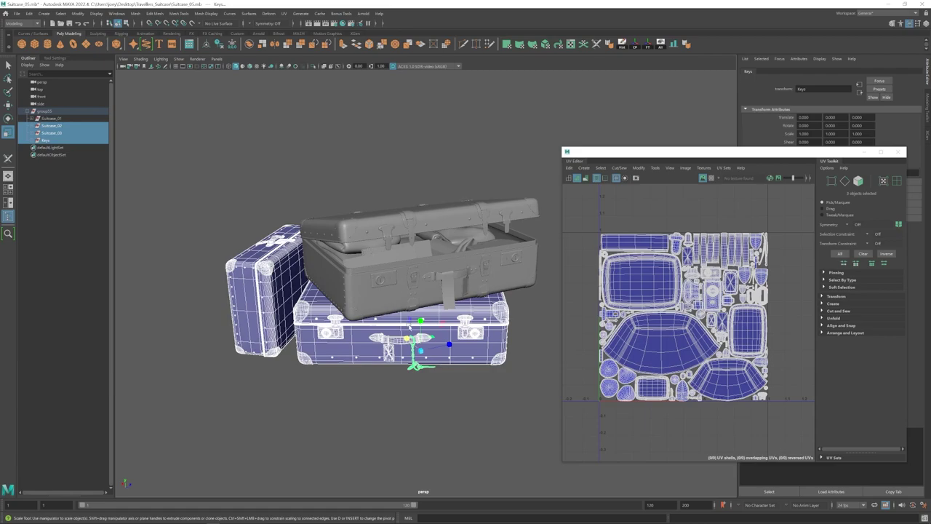
{"action": "left_click_drag", "start_coordinate": [449, 344], "coordinate": [634, 321]}
{"action": "left_click", "coordinate": [436, 363]}
{"action": "key", "text": "w"}
{"action": "left_click_drag", "start_coordinate": [450, 368], "coordinate": [410, 366], "text": "alt"}
{"action": "key", "text": "ctrl+z"}
{"action": "left_click", "coordinate": [144, 226]}
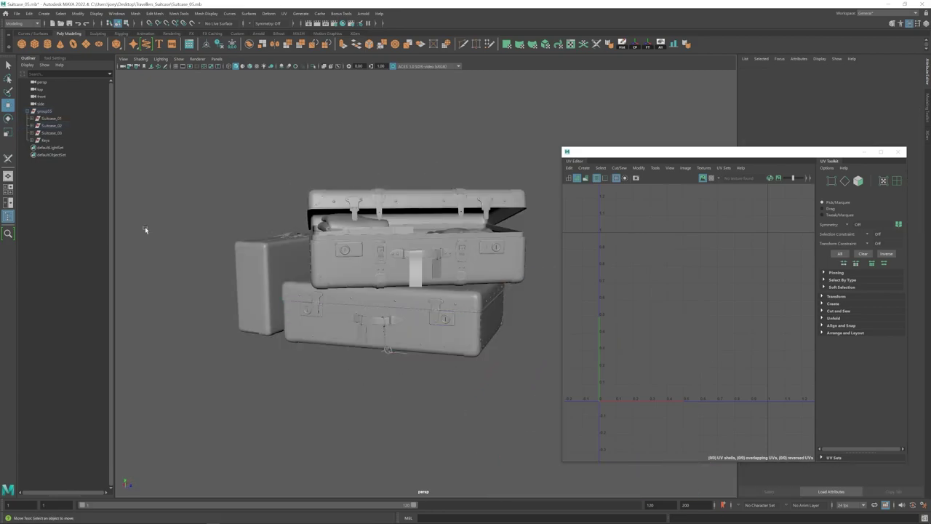
- Reselect Suitcase_02, Suitcase_03 and Keys, and pick the four largest UV shells to locate their case parts on the models
{"action": "left_click", "coordinate": [58, 128]}
{"action": "left_click", "coordinate": [52, 140], "text": "shift"}
{"action": "scroll", "coordinate": [694, 328], "scroll_direction": "down", "scroll_amount": 1}
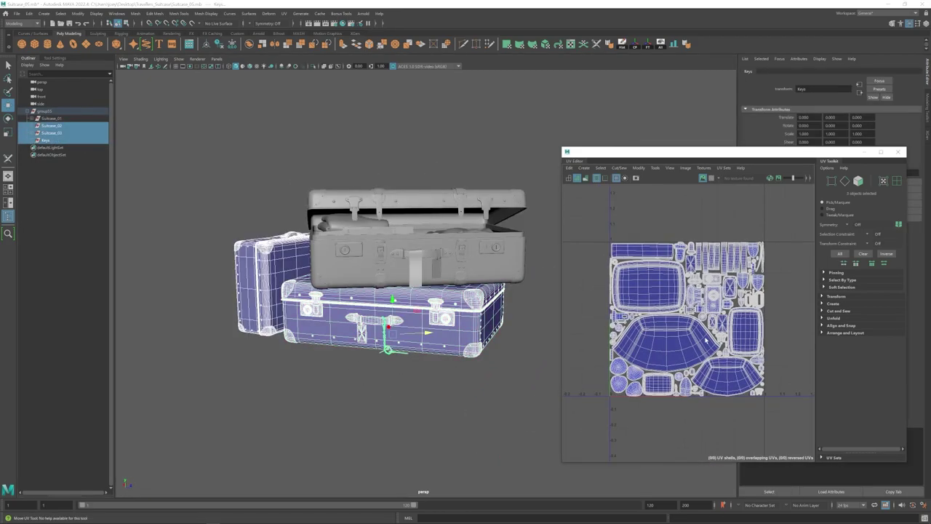
{"action": "middle_click_drag", "start_coordinate": [660, 317], "coordinate": [652, 318], "text": "alt"}
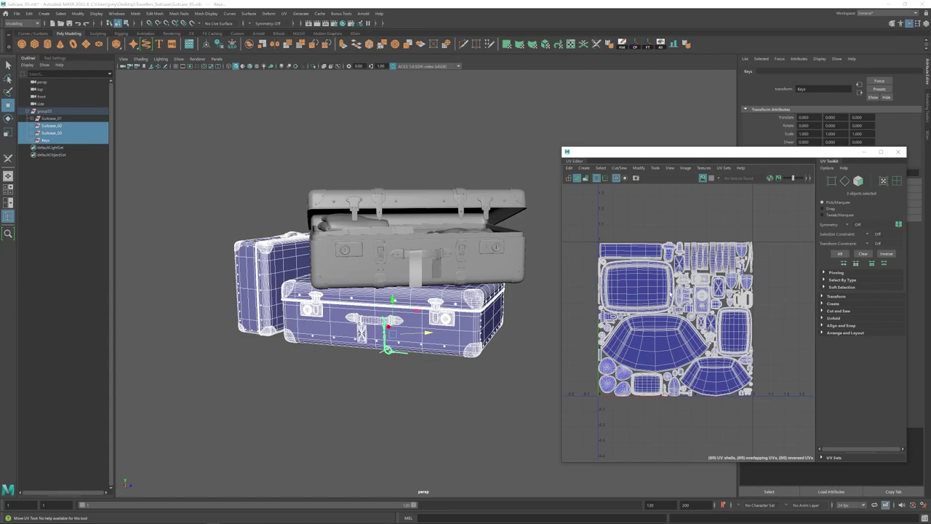
{"action": "right_click_drag", "start_coordinate": [660, 332], "coordinate": [628, 319]}
{"action": "left_click", "coordinate": [658, 350]}
{"action": "left_click", "coordinate": [633, 298], "text": "shift"}
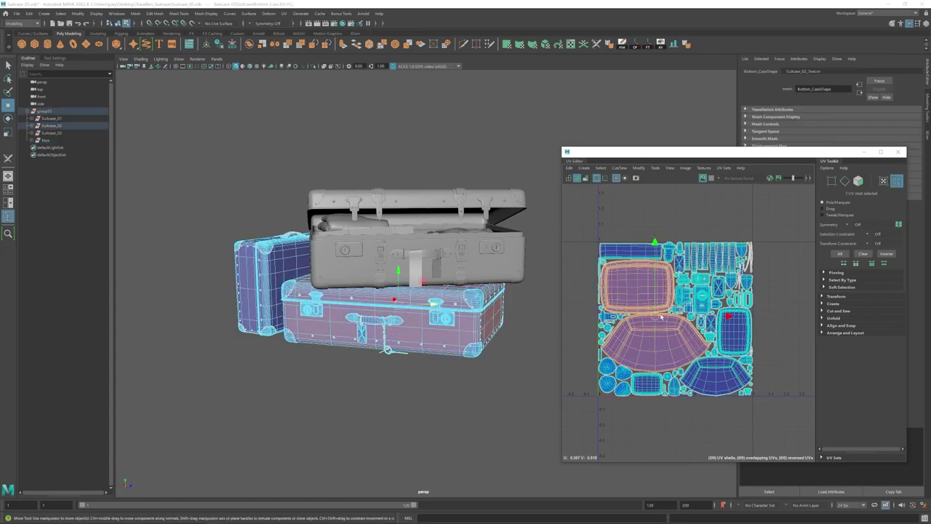
{"action": "left_click", "coordinate": [720, 373], "text": "shift"}
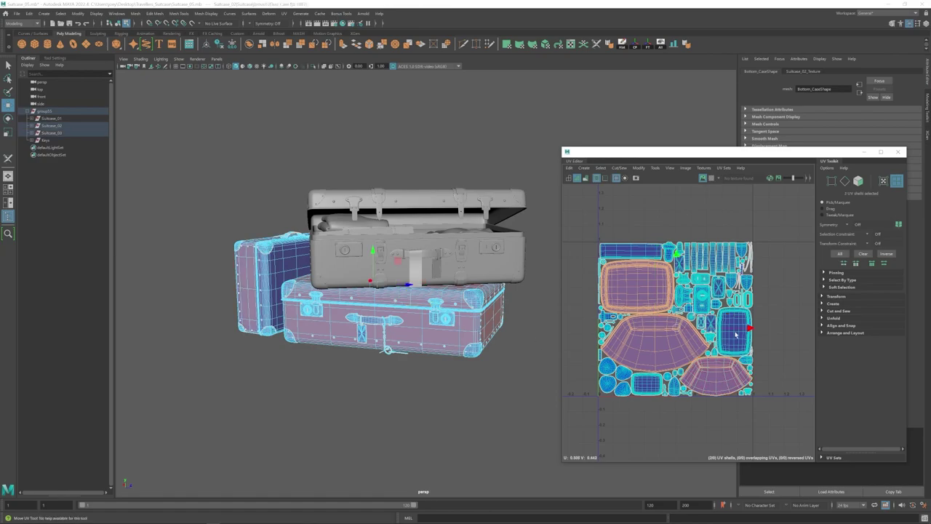
{"action": "left_click", "coordinate": [736, 333], "text": "shift"}
{"action": "left_click_drag", "start_coordinate": [435, 314], "coordinate": [449, 329], "text": "alt"}
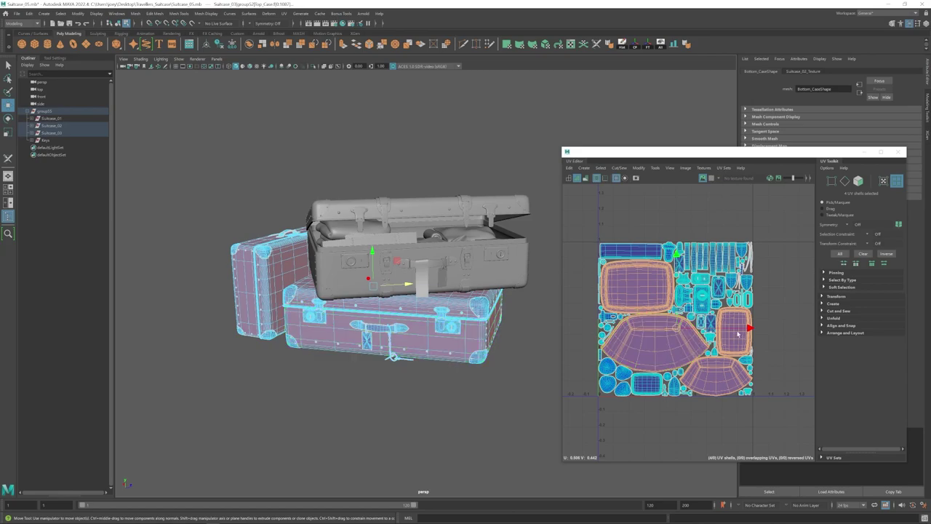
{"action": "right_click_drag", "start_coordinate": [411, 317], "coordinate": [446, 304]}
{"action": "left_click", "coordinate": [395, 422]}
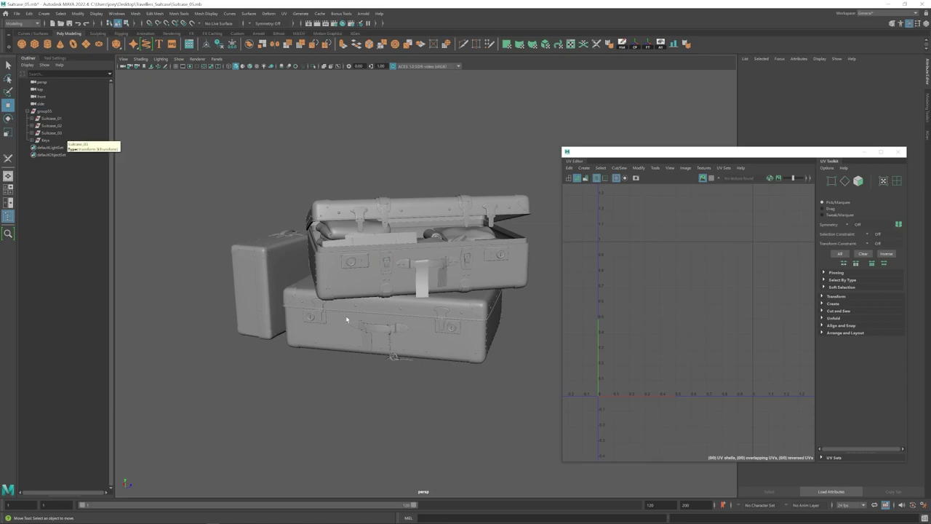
- Display the individual UV layouts of Suitcase_02, Suitcase_03 and Suitcase_01, then clear the selection
{"action": "left_click", "coordinate": [387, 328]}
{"action": "left_click", "coordinate": [420, 335]}
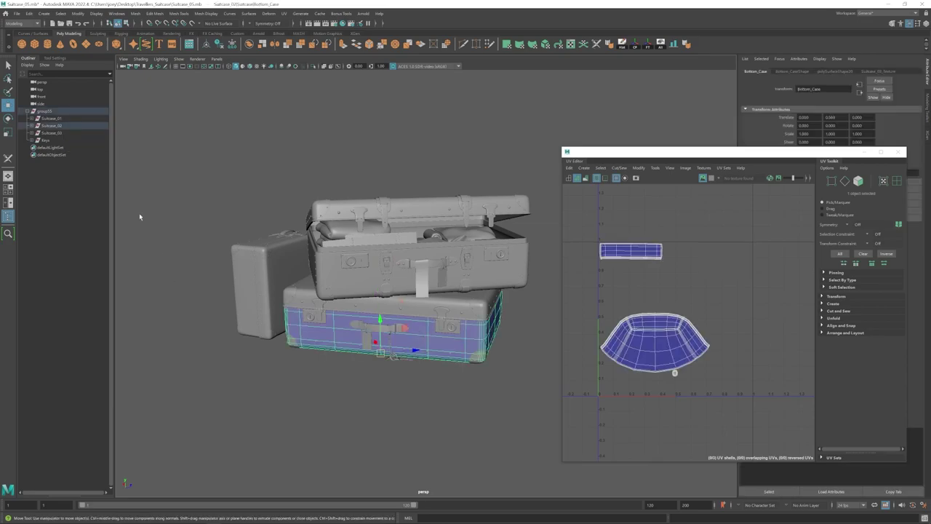
{"action": "left_click", "coordinate": [54, 127]}
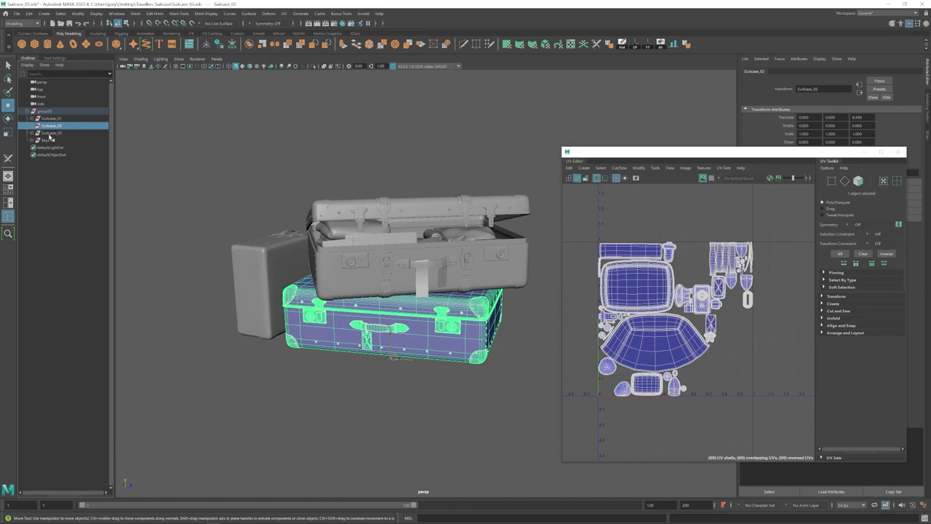
{"action": "left_click", "coordinate": [49, 134]}
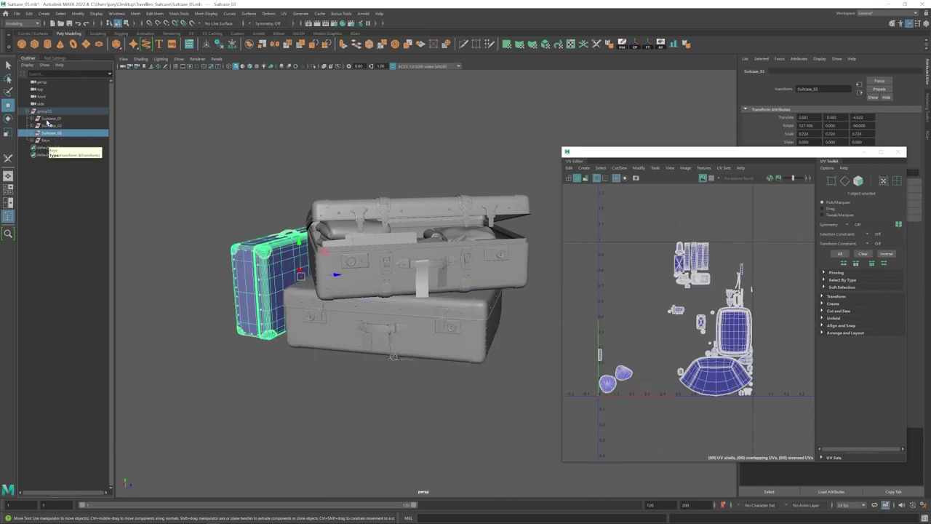
{"action": "left_click", "coordinate": [47, 119]}
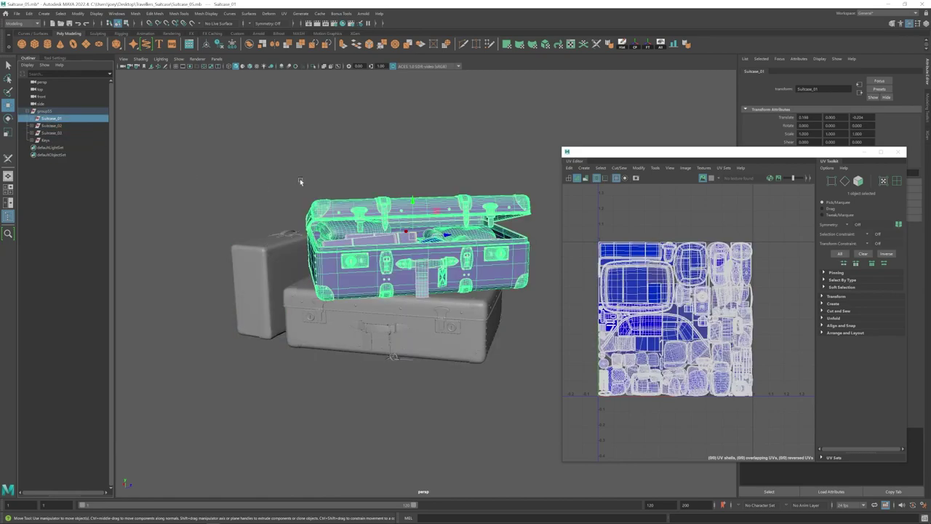
{"action": "left_click", "coordinate": [265, 156]}
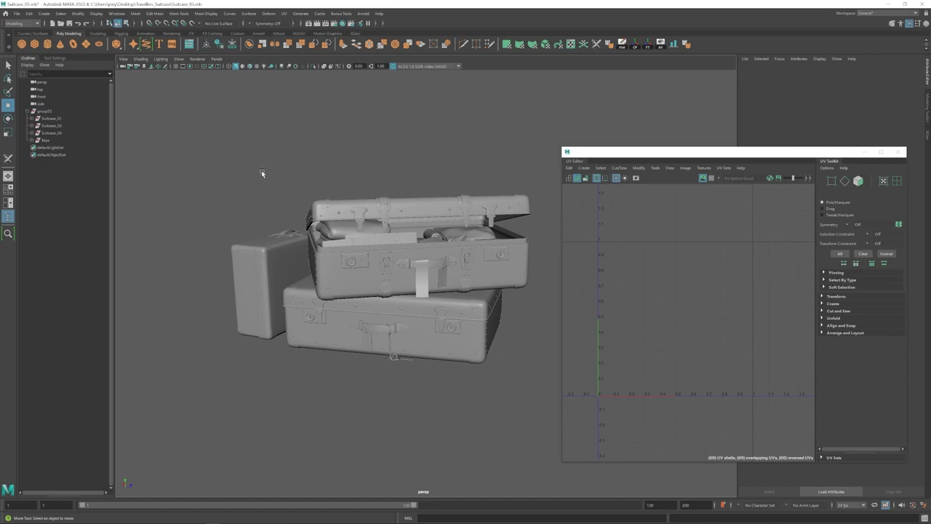
- Examine the subgroups of Suitcase_01, Suitcase_02 and Suitcase_03 in the scene hierarchy, then collapse them again
{"action": "left_click", "coordinate": [32, 119]}
{"action": "left_click", "coordinate": [32, 140]}
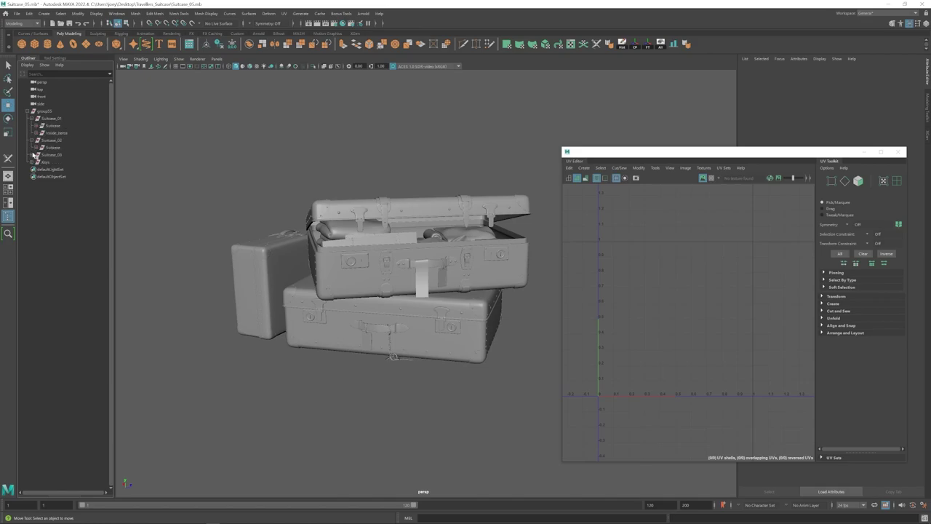
{"action": "left_click", "coordinate": [32, 154]}
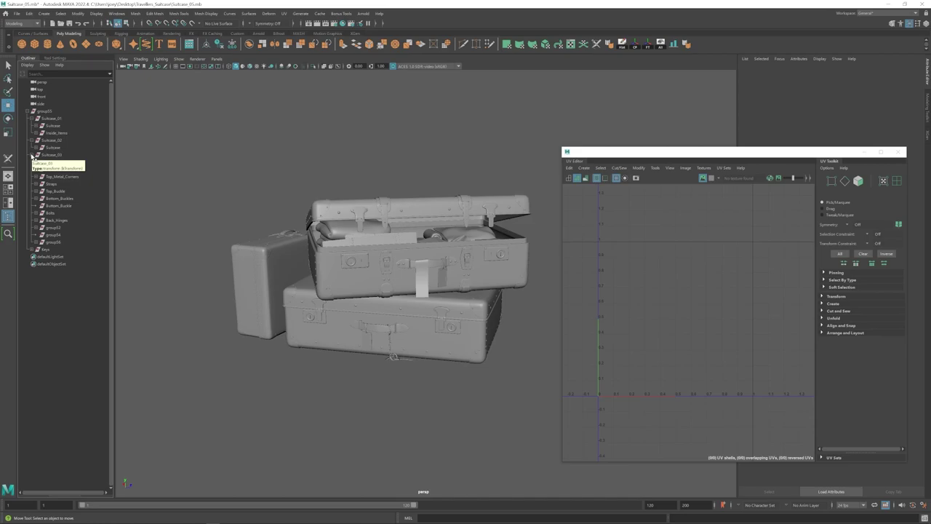
{"action": "left_click", "coordinate": [32, 155]}
{"action": "left_click", "coordinate": [32, 140]}
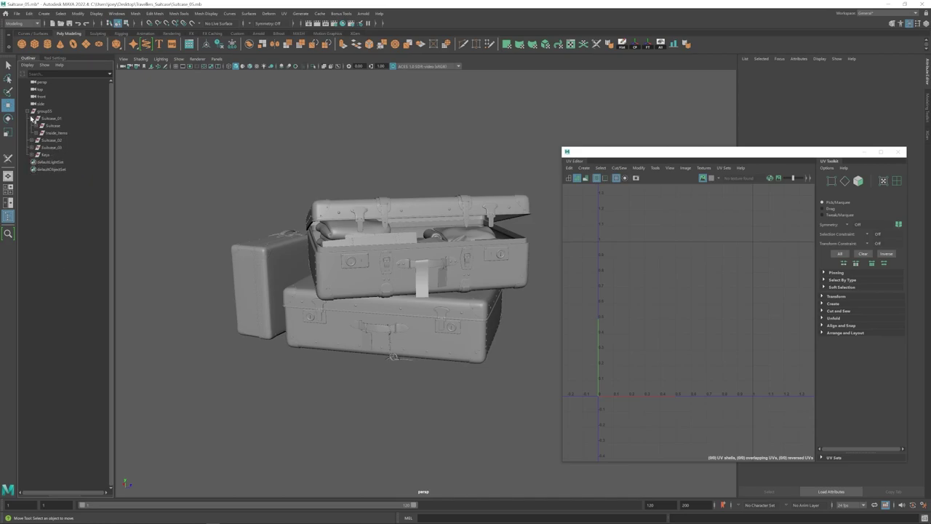
{"action": "left_click", "coordinate": [32, 118]}
{"action": "mouse_move", "coordinate": [376, 252]}
{"action": "left_mouse_down", "text": "alt"}
{"action": "mouse_move", "coordinate": [363, 265]}
{"action": "mouse_move", "coordinate": [350, 262]}
{"action": "mouse_move", "coordinate": [362, 267]}
{"action": "mouse_move", "coordinate": [312, 273]}
{"action": "mouse_move", "coordinate": [124, 270]}
{"action": "mouse_move", "coordinate": [202, 270]}
{"action": "left_mouse_up", "text": "alt"}
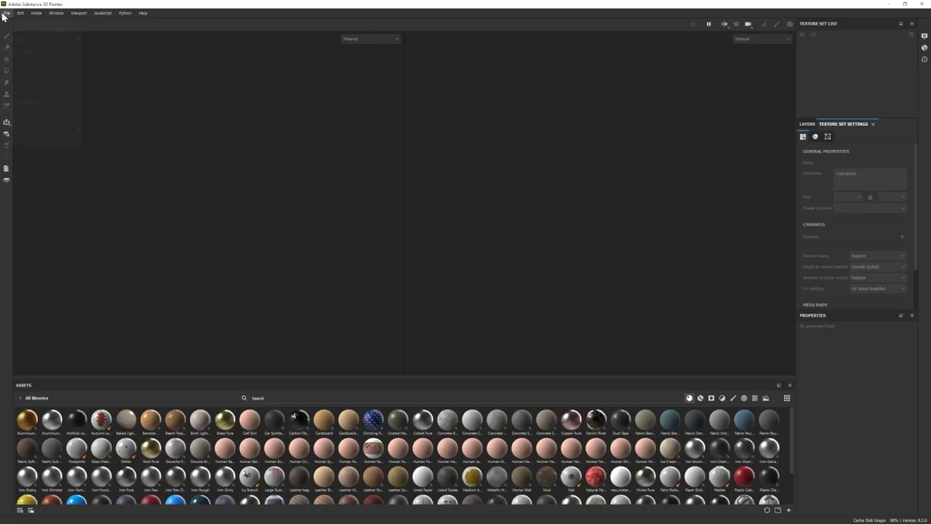
- Switch to Substance 3D Painter, create a new project with the suitcase model and inspect the imported mesh
{"action": "key", "text": "ctrl+n"}
{"action": "left_click", "coordinate": [502, 362]}
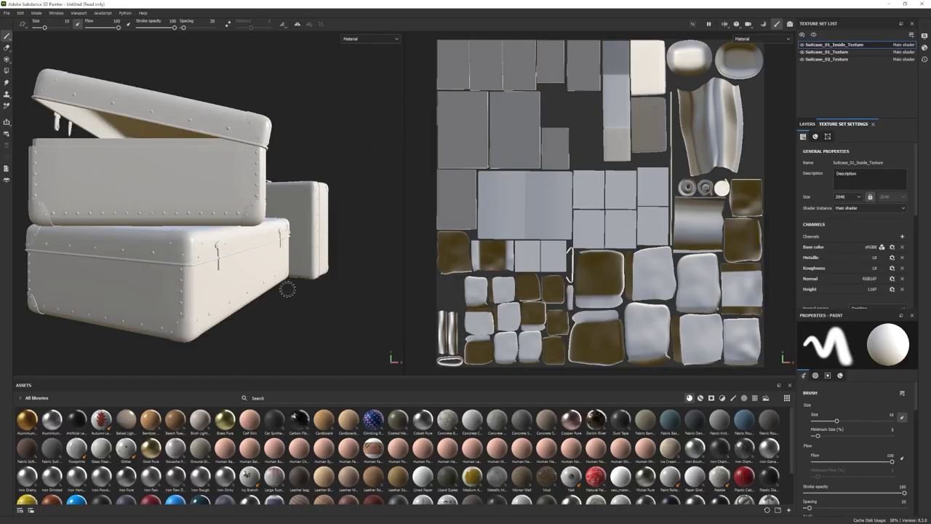
{"action": "right_click_drag", "start_coordinate": [288, 289], "coordinate": [174, 284], "text": "alt"}
{"action": "left_click_drag", "start_coordinate": [175, 283], "coordinate": [271, 282], "text": "alt"}
{"action": "right_click_drag", "start_coordinate": [271, 283], "coordinate": [236, 285], "text": "shift"}
{"action": "left_click_drag", "start_coordinate": [237, 285], "coordinate": [197, 287], "text": "alt"}
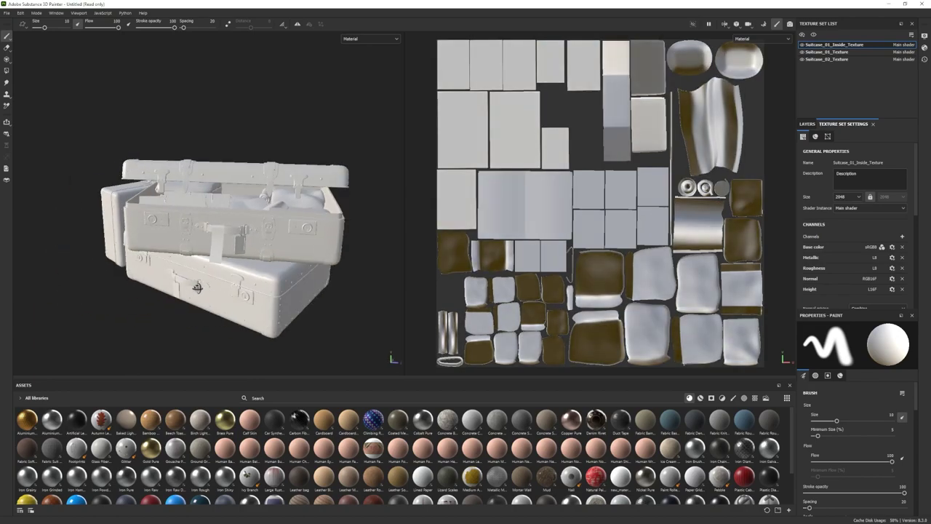
{"action": "right_click_drag", "start_coordinate": [197, 288], "coordinate": [172, 276], "text": "alt"}
{"action": "left_click_drag", "start_coordinate": [172, 276], "coordinate": [191, 277], "text": "alt"}
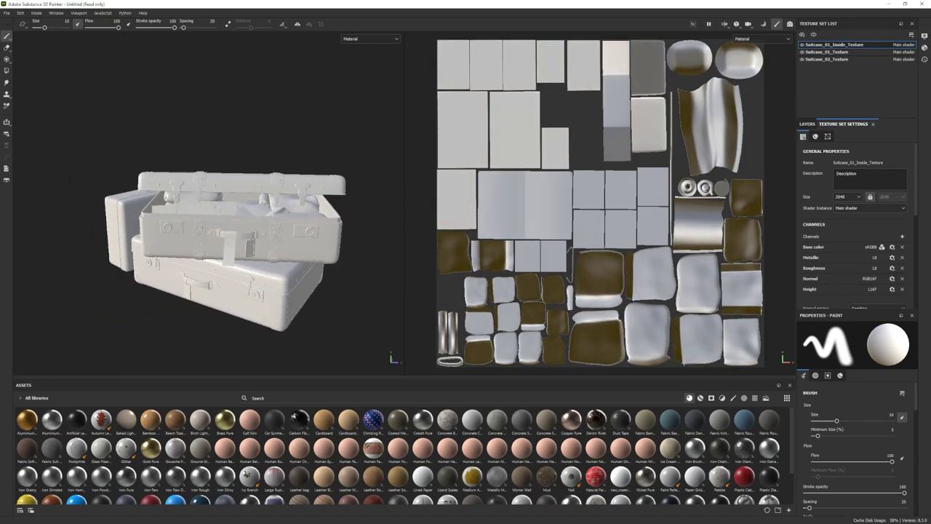
- Open the mesh map baking settings, set the output size to 4096 and use the low poly mesh as the high poly mesh
{"action": "left_click", "coordinate": [808, 127]}
{"action": "left_click", "coordinate": [842, 125]}
{"action": "scroll", "coordinate": [874, 256], "scroll_direction": "down", "scroll_amount": 5}
{"action": "left_click", "coordinate": [884, 260]}
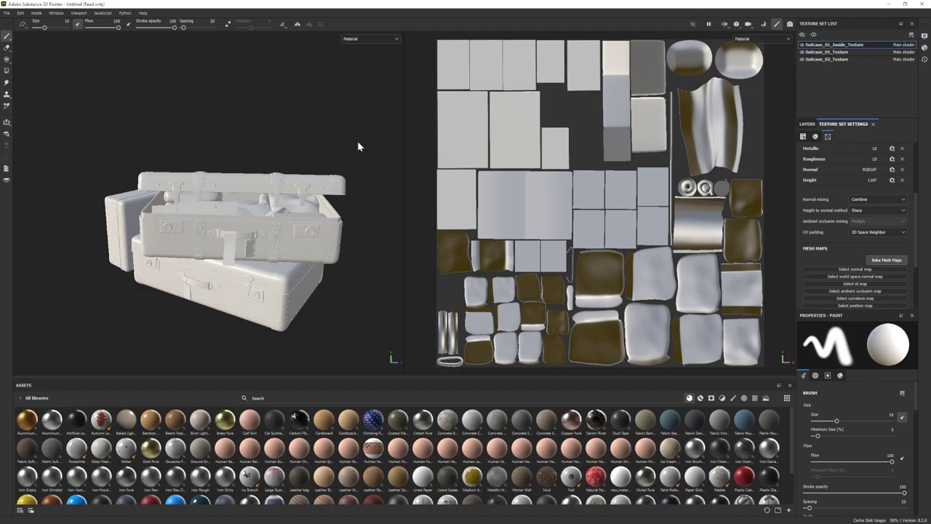
{"action": "left_click", "coordinate": [165, 48]}
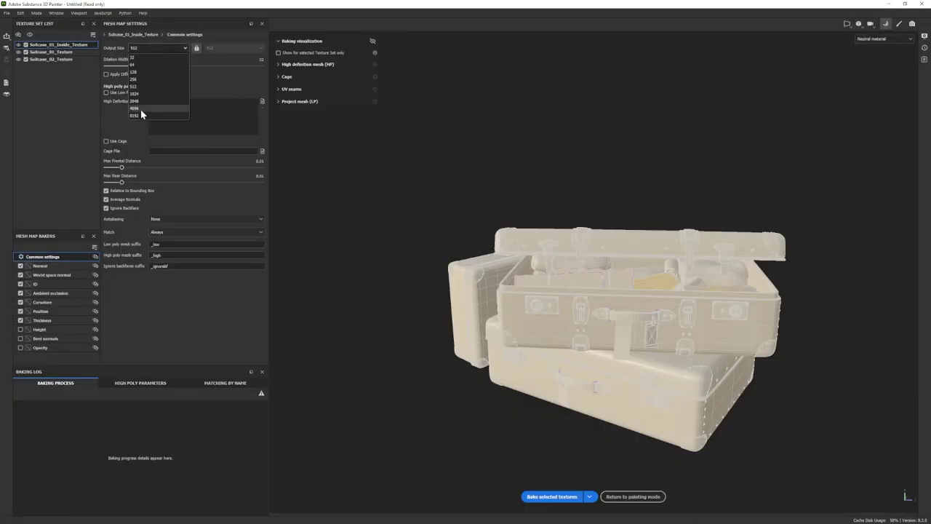
{"action": "left_click", "coordinate": [133, 111]}
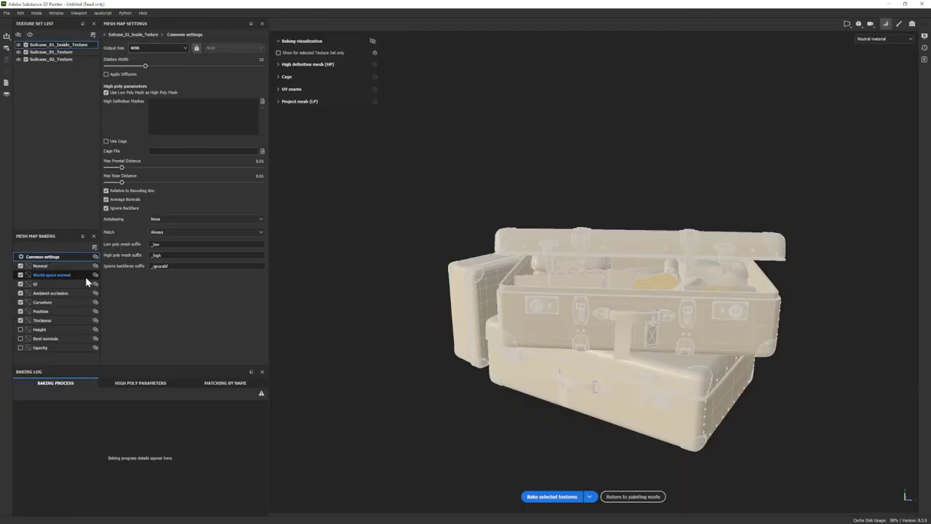
- Set the ambient occlusion baker's self occlusion to Only Same Mesh Name
{"action": "left_click", "coordinate": [61, 292]}
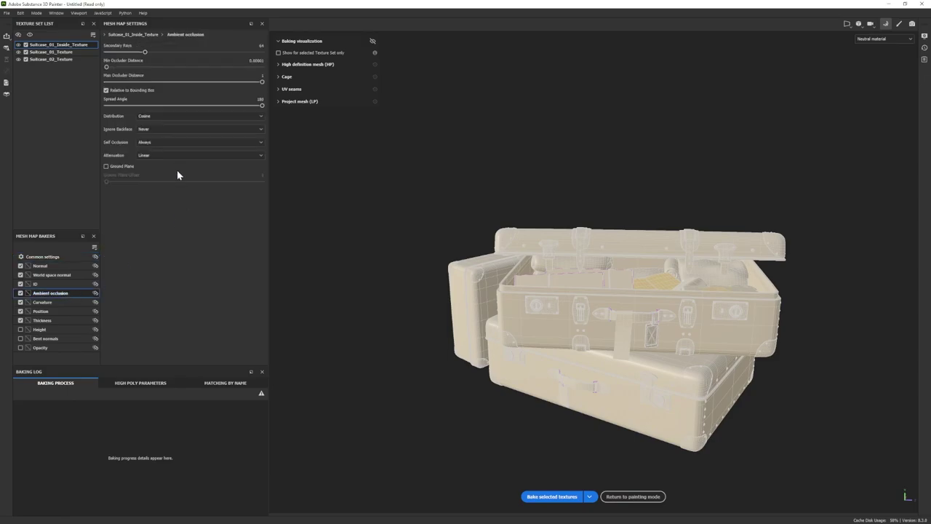
{"action": "left_click", "coordinate": [171, 141]}
{"action": "left_click", "coordinate": [160, 159]}
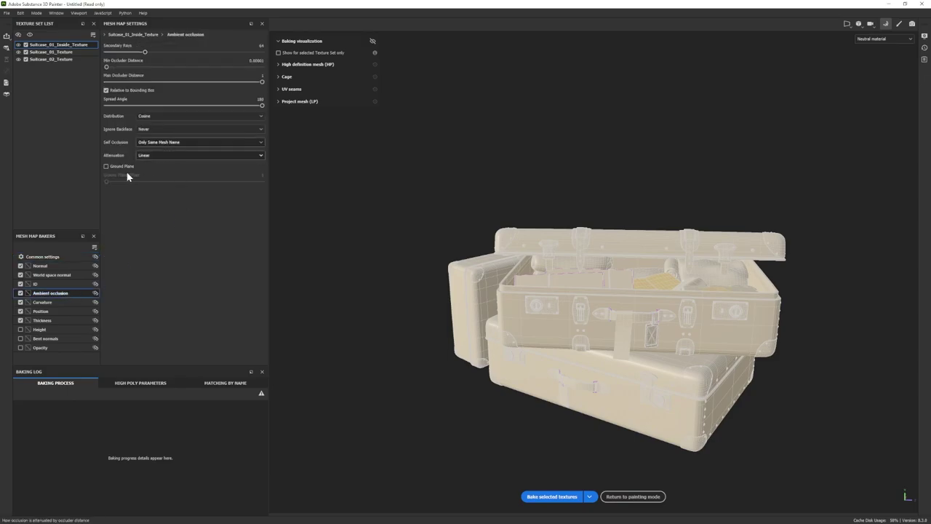
- Review the three suitcase texture sets, bake the mesh maps for all of them and return to painting mode
{"action": "left_click", "coordinate": [58, 59]}
{"action": "left_click", "coordinate": [56, 52]}
{"action": "left_click", "coordinate": [50, 45]}
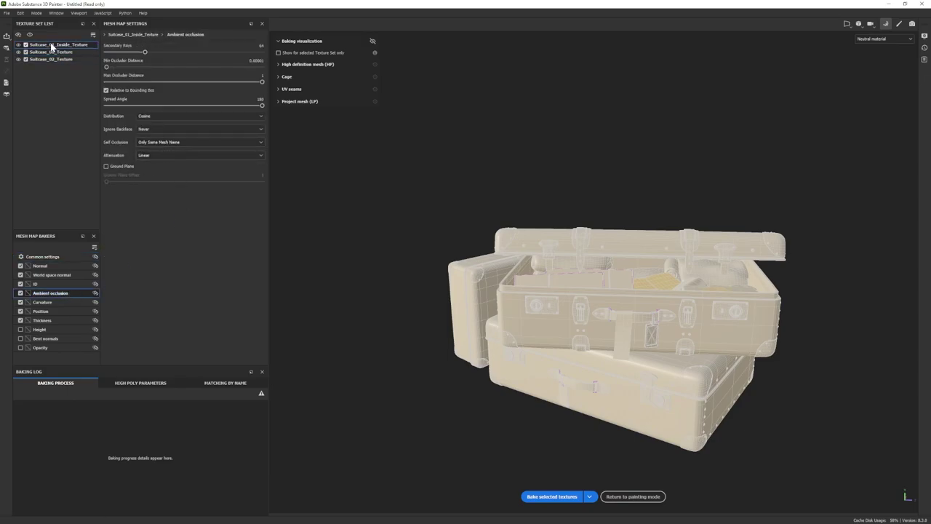
{"action": "left_click", "coordinate": [539, 496]}
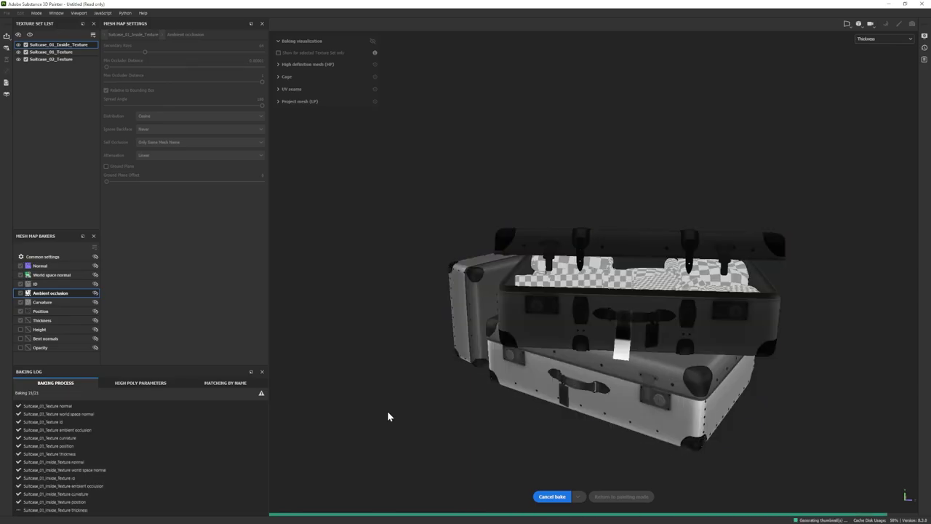
{"action": "left_click", "coordinate": [622, 496]}
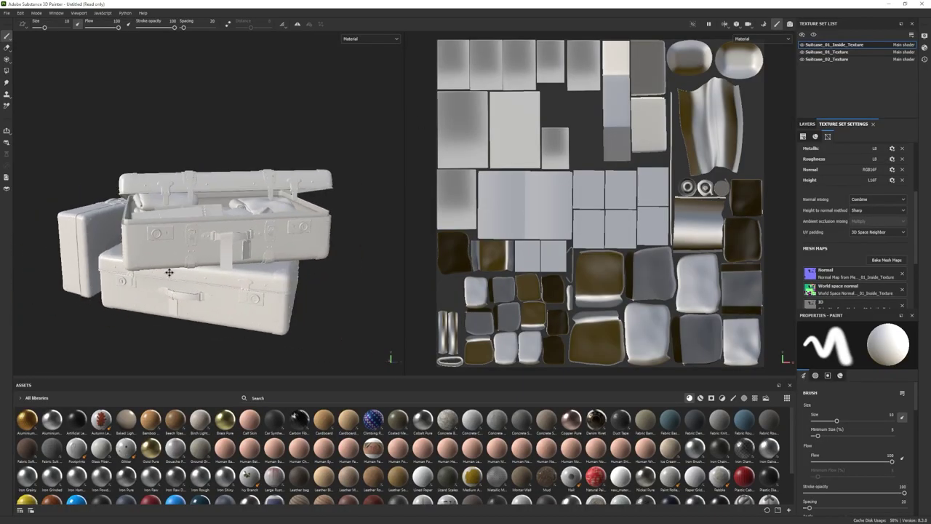
- Isolate the Suitcase_01_Texture set and apply the Leather Creased smart material to it
{"action": "left_click", "coordinate": [829, 52]}
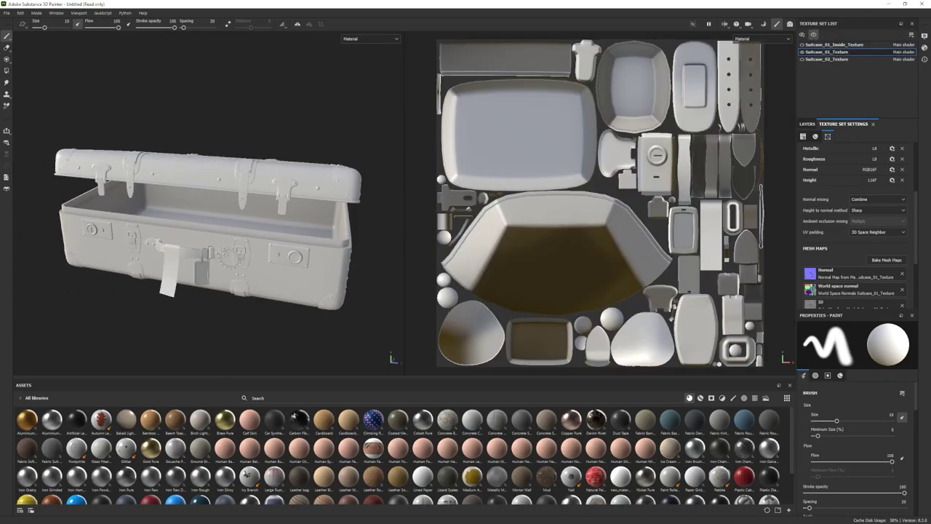
{"action": "left_click_drag", "start_coordinate": [231, 255], "coordinate": [189, 243], "text": "alt"}
{"action": "middle_click_drag", "start_coordinate": [189, 243], "coordinate": [147, 236], "text": "alt"}
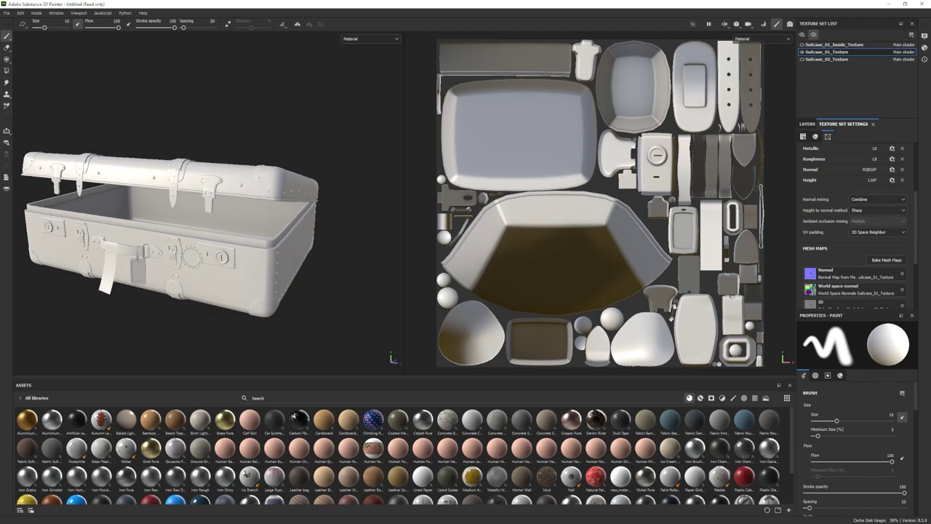
{"action": "left_click", "coordinate": [700, 398]}
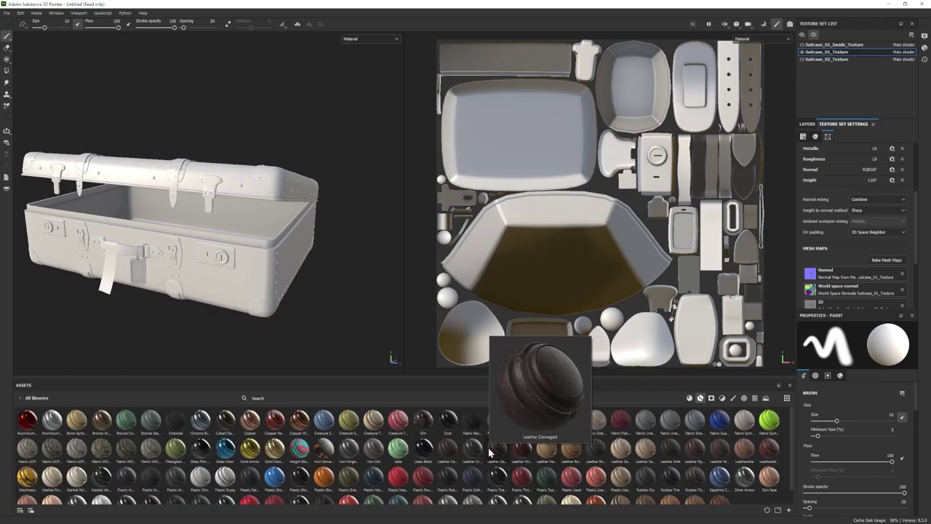
{"action": "left_click", "coordinate": [807, 124]}
{"action": "left_click_drag", "start_coordinate": [472, 449], "coordinate": [836, 211]}
{"action": "left_click_drag", "start_coordinate": [152, 295], "coordinate": [189, 297], "text": "alt"}
- Expand the Leather Creased folder and set the balance of the Base layer's height grunge map to 0
{"action": "left_click", "coordinate": [809, 168]}
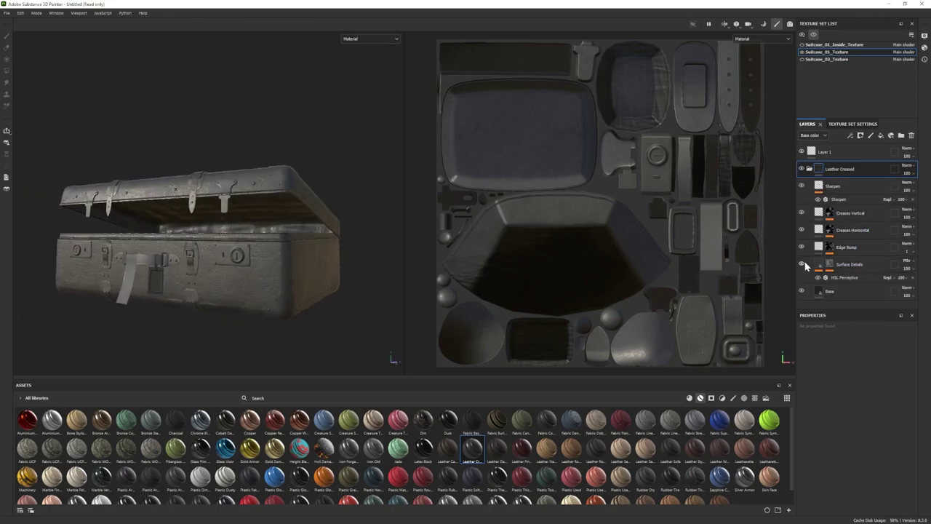
{"action": "left_click", "coordinate": [844, 290]}
{"action": "scroll", "coordinate": [810, 408], "scroll_direction": "down", "scroll_amount": 3}
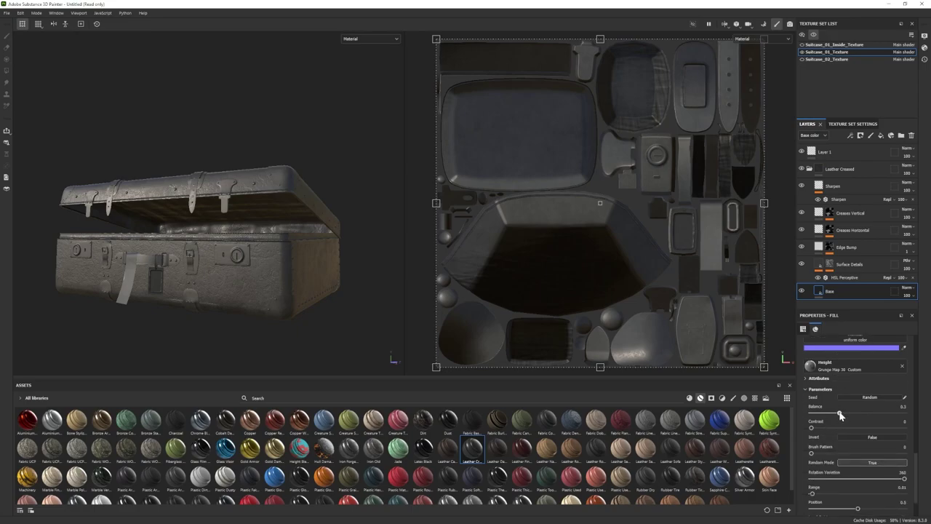
{"action": "mouse_move", "coordinate": [191, 294]}
{"action": "left_mouse_down", "text": "alt"}
{"action": "mouse_move", "coordinate": [208, 307]}
{"action": "mouse_move", "coordinate": [195, 302]}
{"action": "left_mouse_up", "text": "alt"}
{"action": "scroll", "coordinate": [850, 370], "scroll_direction": "up", "scroll_amount": 5}
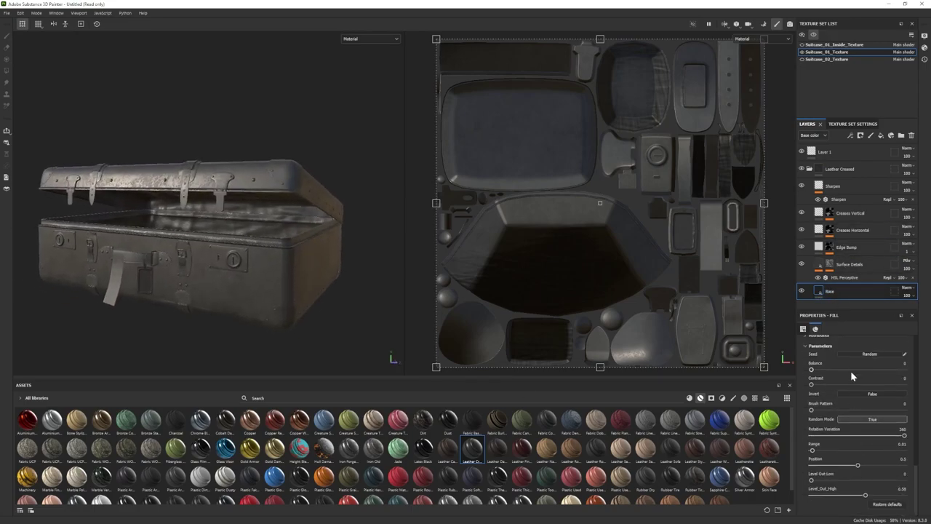
- Change the Base layer's base color to a medium brown leather tone
{"action": "left_click", "coordinate": [812, 456]}
{"action": "left_click", "coordinate": [838, 478]}
{"action": "left_click_drag", "start_coordinate": [800, 443], "coordinate": [839, 482]}
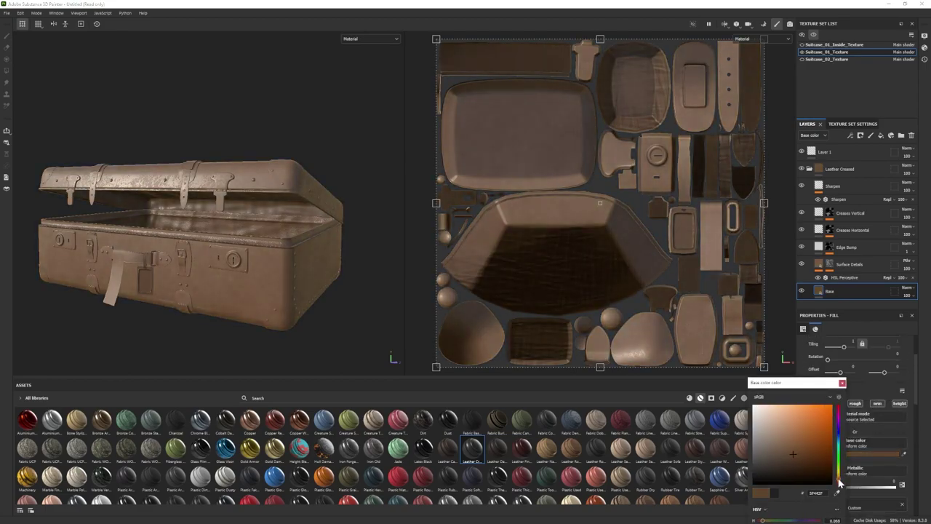
{"action": "left_click_drag", "start_coordinate": [237, 312], "coordinate": [251, 300], "text": "alt"}
{"action": "left_click", "coordinate": [794, 452]}
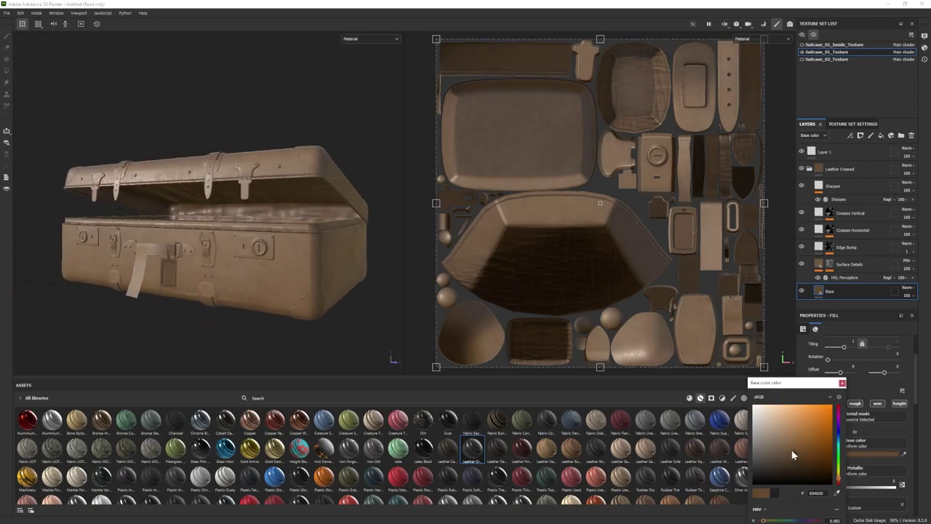
{"action": "left_click_drag", "start_coordinate": [791, 448], "coordinate": [792, 450]}
{"action": "left_click_drag", "start_coordinate": [323, 315], "coordinate": [311, 294], "text": "alt"}
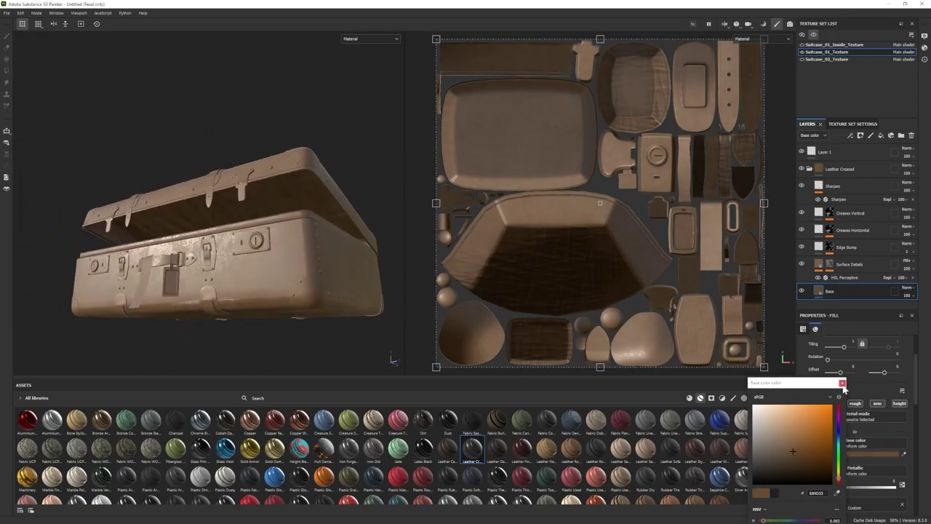
{"action": "left_click", "coordinate": [842, 383]}
- Set the balance of the Base layer's roughness grunge map to 0.64
{"action": "scroll", "coordinate": [866, 442], "scroll_direction": "down", "scroll_amount": 1}
{"action": "scroll", "coordinate": [867, 442], "scroll_direction": "down", "scroll_amount": 2}
{"action": "mouse_move", "coordinate": [858, 485]}
{"action": "left_mouse_down"}
{"action": "mouse_move", "coordinate": [880, 486]}
{"action": "mouse_move", "coordinate": [855, 487]}
{"action": "mouse_move", "coordinate": [871, 486]}
{"action": "left_mouse_up"}
{"action": "left_click_drag", "start_coordinate": [251, 255], "coordinate": [234, 272], "text": "alt"}
{"action": "right_click_drag", "start_coordinate": [234, 271], "coordinate": [240, 271], "text": "alt"}
- Add a black mask to the Leather Creased folder and reveal only the suitcase's main body and lid using mesh fill
{"action": "left_click", "coordinate": [810, 169]}
{"action": "right_click", "coordinate": [846, 175]}
{"action": "left_click", "coordinate": [869, 196]}
{"action": "left_click", "coordinate": [6, 71]}
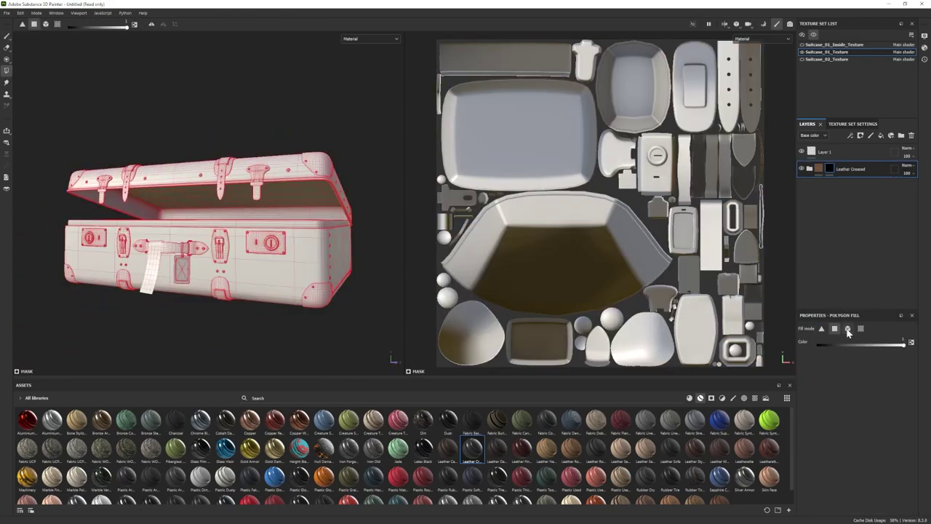
{"action": "left_click", "coordinate": [848, 329]}
{"action": "left_click", "coordinate": [236, 262]}
{"action": "left_click", "coordinate": [178, 176]}
{"action": "left_click", "coordinate": [6, 36]}
{"action": "mouse_move", "coordinate": [222, 231]}
{"action": "left_mouse_down", "text": "alt"}
{"action": "mouse_move", "coordinate": [166, 245]}
{"action": "mouse_move", "coordinate": [191, 237]}
{"action": "left_mouse_up", "text": "alt"}
- Add a fill layer above Sharpen in the Leather Creased folder and apply the Paint Old smart mask to it
{"action": "left_click", "coordinate": [809, 168]}
{"action": "left_click", "coordinate": [833, 186]}
{"action": "left_click", "coordinate": [880, 135]}
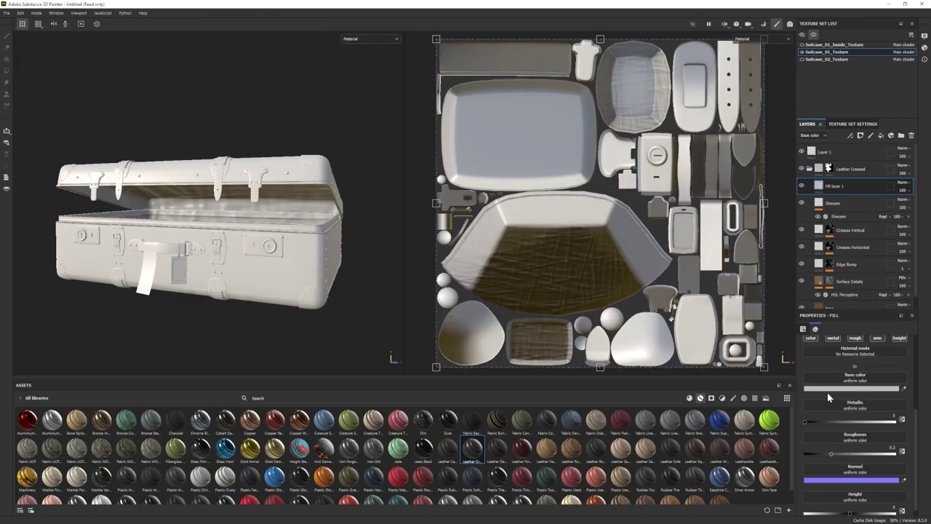
{"action": "left_click", "coordinate": [711, 399]}
{"action": "mouse_move", "coordinate": [400, 452]}
{"action": "left_mouse_down"}
{"action": "mouse_move", "coordinate": [811, 282]}
{"action": "mouse_move", "coordinate": [837, 187]}
{"action": "left_mouse_up"}
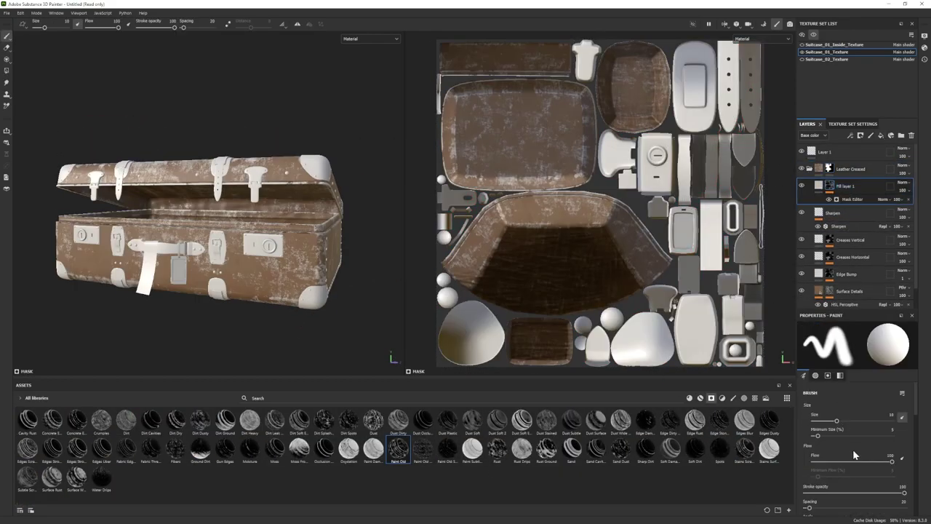
- Raise the global balance and reduce the curvature influence in the Mask Editor of Fill layer 1
{"action": "left_click", "coordinate": [852, 199]}
{"action": "left_click_drag", "start_coordinate": [838, 410], "coordinate": [858, 410]}
{"action": "scroll", "coordinate": [866, 486], "scroll_direction": "down", "scroll_amount": 1}
{"action": "left_click_drag", "start_coordinate": [904, 484], "coordinate": [875, 483]}
- Change the base color of Fill layer 1 to a dark brown
{"action": "left_click", "coordinate": [819, 186]}
{"action": "left_click", "coordinate": [856, 388]}
{"action": "left_click", "coordinate": [838, 481]}
{"action": "mouse_move", "coordinate": [820, 467]}
{"action": "left_mouse_down"}
{"action": "mouse_move", "coordinate": [818, 479]}
{"action": "mouse_move", "coordinate": [807, 468]}
{"action": "left_mouse_up"}
{"action": "mouse_move", "coordinate": [291, 251]}
{"action": "left_mouse_down", "text": "alt"}
{"action": "mouse_move", "coordinate": [269, 258]}
{"action": "mouse_move", "coordinate": [284, 263]}
{"action": "left_mouse_up", "text": "alt"}
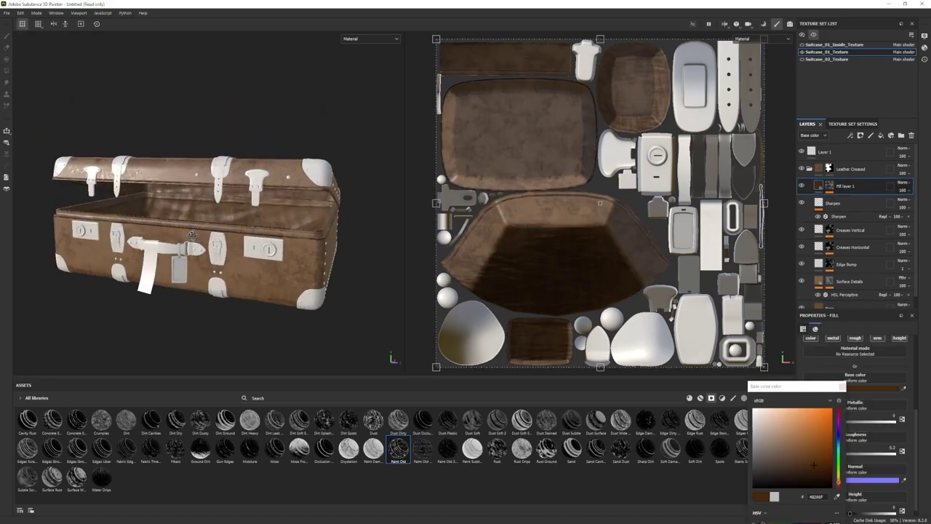
- Set Fill layer 1's Mask Editor to global balance 0.58, global contrast 0, texture 0.51 and curvature 0.57
{"action": "left_click", "coordinate": [829, 186]}
{"action": "left_click", "coordinate": [853, 200]}
{"action": "left_click_drag", "start_coordinate": [858, 365], "coordinate": [863, 366]}
{"action": "mouse_move", "coordinate": [874, 484]}
{"action": "left_mouse_down"}
{"action": "mouse_move", "coordinate": [846, 484]}
{"action": "mouse_move", "coordinate": [861, 485]}
{"action": "left_mouse_up"}
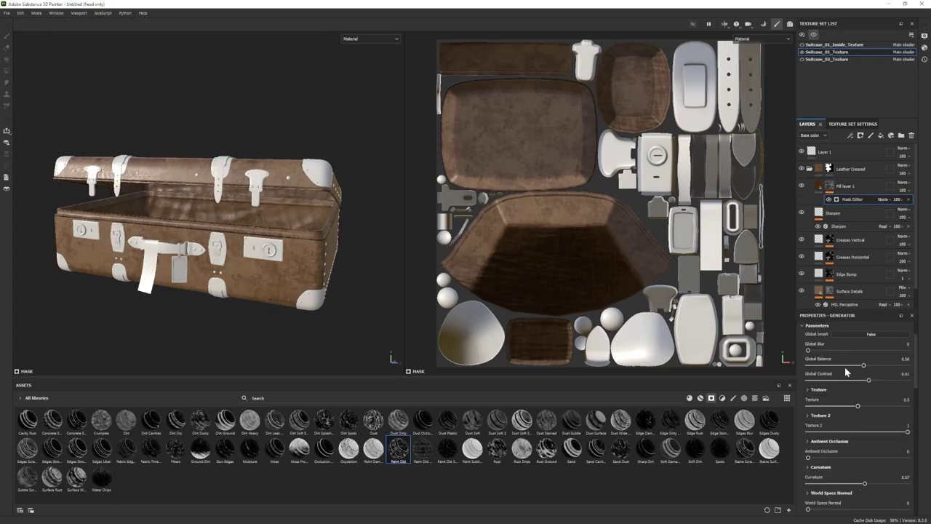
{"action": "scroll", "coordinate": [847, 386], "scroll_direction": "down", "scroll_amount": 1}
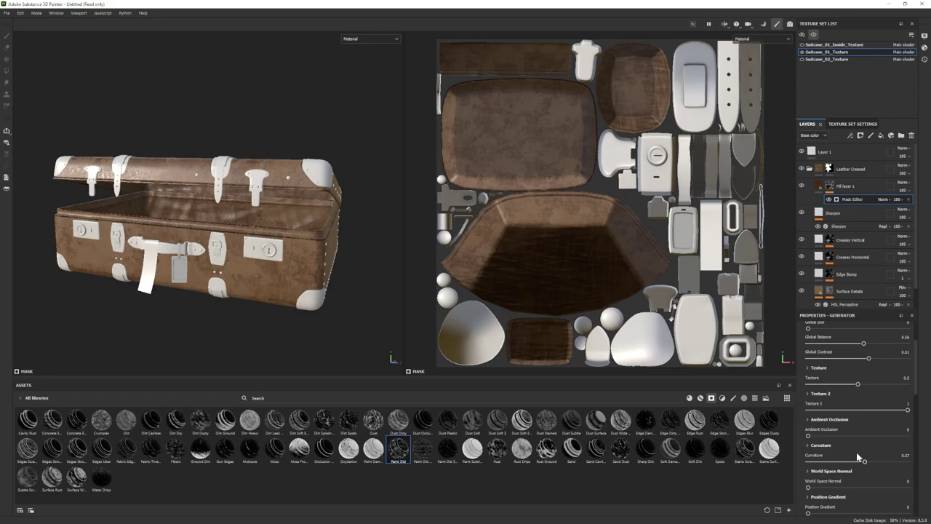
{"action": "left_click", "coordinate": [858, 385]}
{"action": "left_click_drag", "start_coordinate": [856, 359], "coordinate": [784, 360]}
{"action": "mouse_move", "coordinate": [251, 266]}
{"action": "left_mouse_down", "text": "alt"}
{"action": "mouse_move", "coordinate": [228, 282]}
{"action": "mouse_move", "coordinate": [241, 266]}
{"action": "left_mouse_up", "text": "alt"}
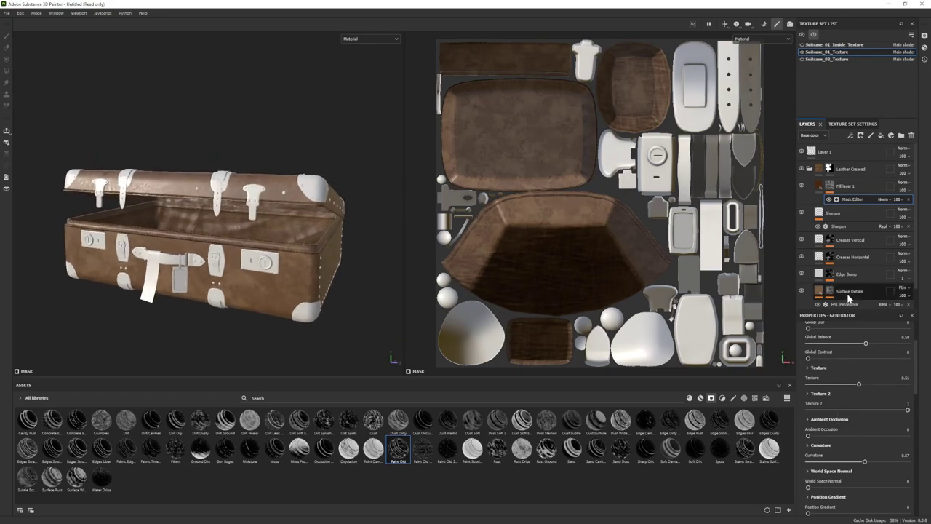
- Darken Fill layer 1's base color to a deeper brown
{"action": "left_click", "coordinate": [820, 186]}
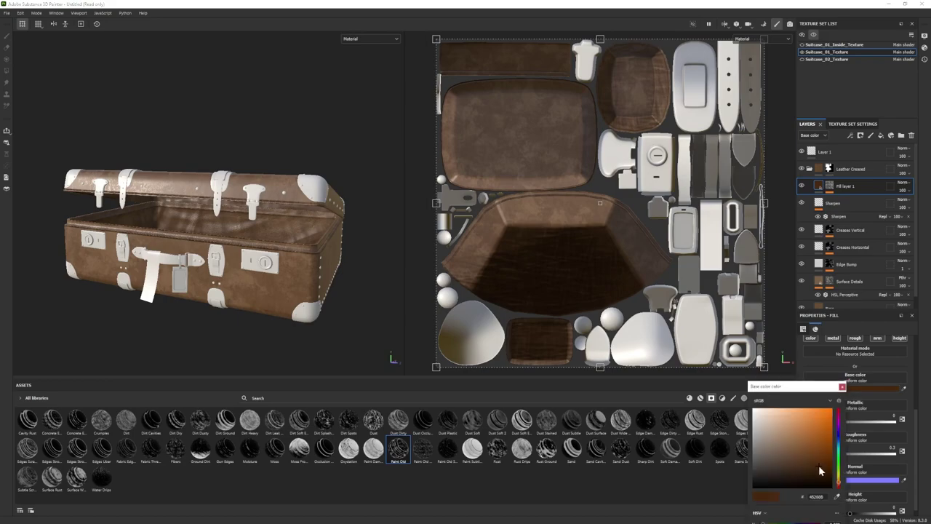
{"action": "left_click", "coordinate": [815, 471]}
{"action": "right_click_drag", "start_coordinate": [349, 291], "coordinate": [393, 255], "text": "alt"}
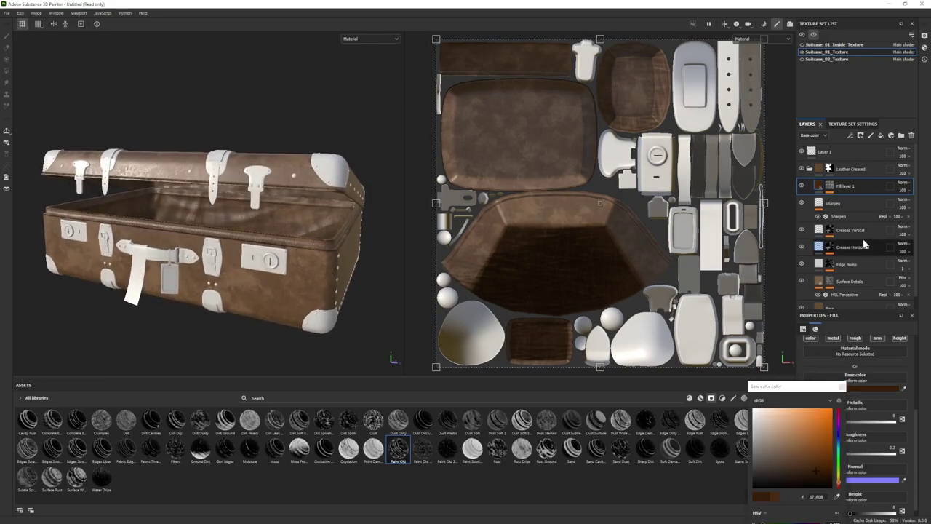
- Add a second fill layer above Fill layer 1 and apply the Paint Old smart mask to it
{"action": "left_click", "coordinate": [882, 137]}
{"action": "left_click_drag", "start_coordinate": [378, 320], "coordinate": [363, 320], "text": "alt"}
{"action": "left_click_drag", "start_coordinate": [398, 449], "coordinate": [845, 187]}
{"action": "scroll", "coordinate": [850, 459], "scroll_direction": "down", "scroll_amount": 5}
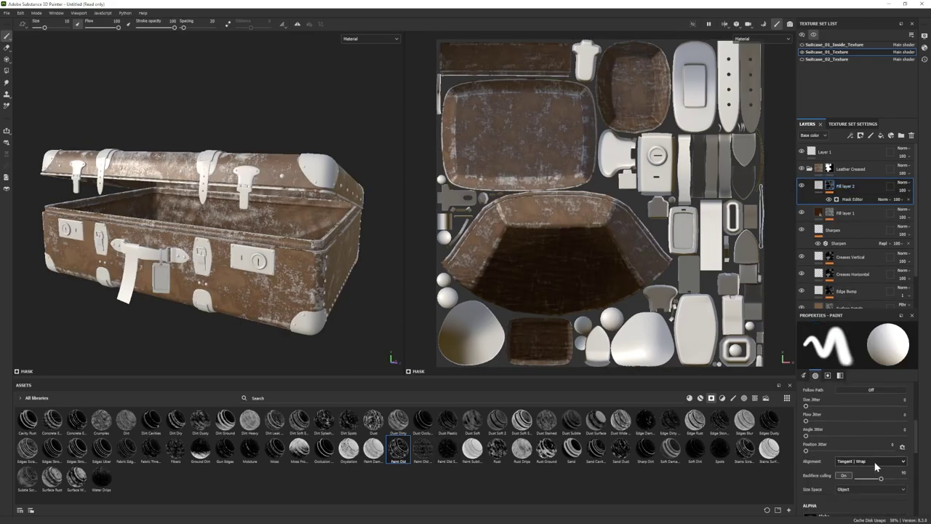
- Randomize the seed of the grunge texture input in the Mask Editor of Fill layer 2
{"action": "left_click", "coordinate": [853, 199]}
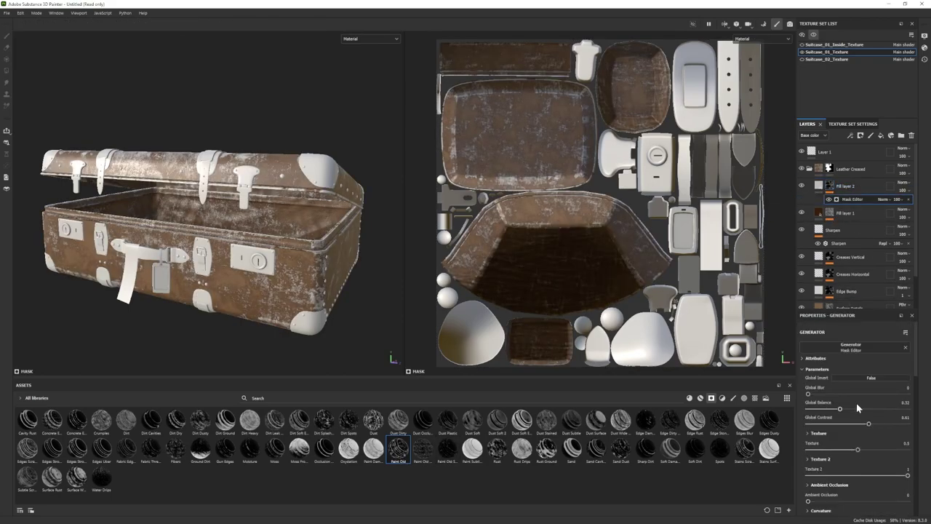
{"action": "scroll", "coordinate": [873, 412], "scroll_direction": "down", "scroll_amount": 8}
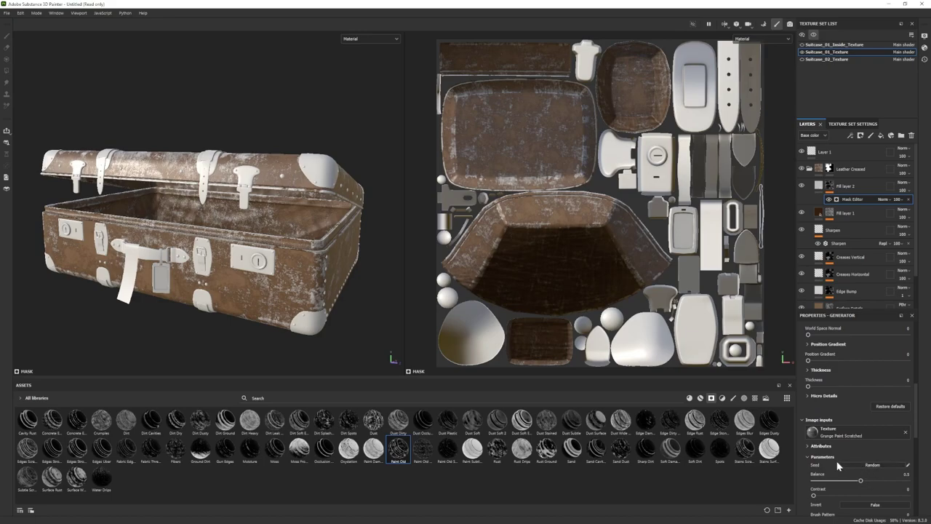
{"action": "scroll", "coordinate": [837, 464], "scroll_direction": "down", "scroll_amount": 3}
{"action": "left_click", "coordinate": [863, 437]}
{"action": "left_click", "coordinate": [863, 436]}
- Change the base color of Fill layer 2 to a dark brown
{"action": "left_click", "coordinate": [819, 187]}
{"action": "left_click", "coordinate": [828, 388]}
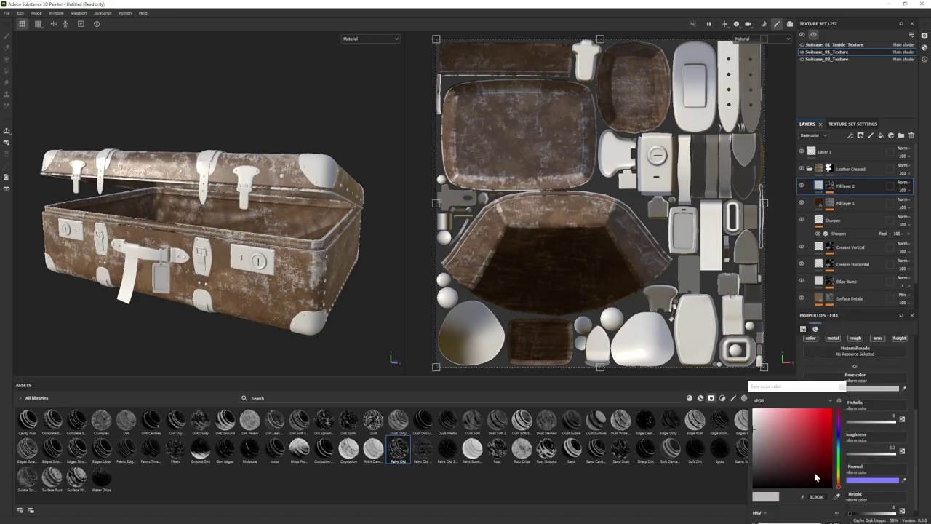
{"action": "left_click", "coordinate": [838, 483]}
{"action": "left_click_drag", "start_coordinate": [815, 460], "coordinate": [799, 466]}
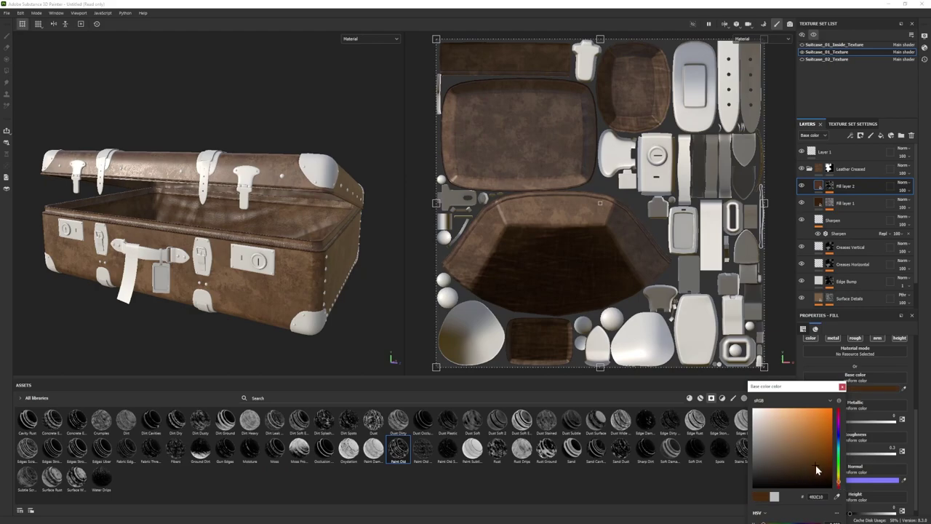
{"action": "left_click_drag", "start_coordinate": [274, 306], "coordinate": [290, 290], "text": "alt"}
- Set the height of Fill layer 1 to 0.02 to give the leather stains slight relief
{"action": "left_click", "coordinate": [855, 187]}
{"action": "left_click", "coordinate": [855, 204]}
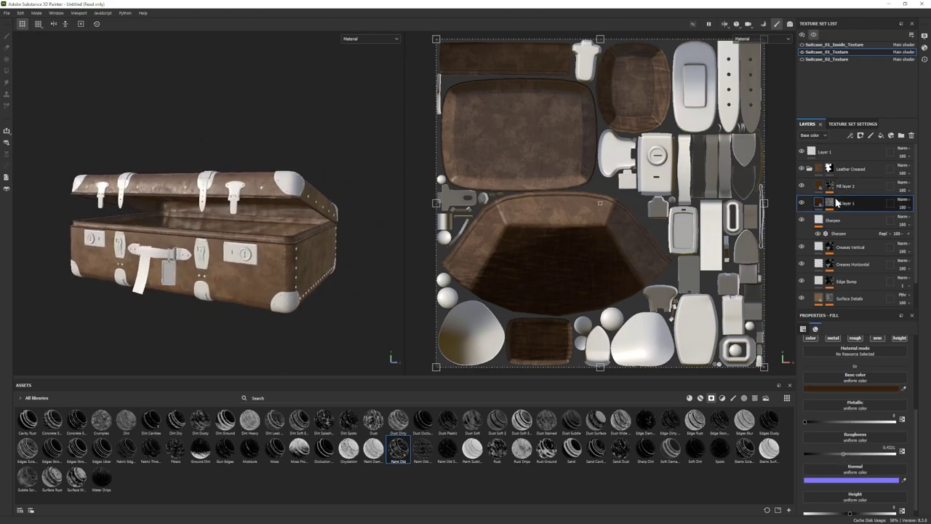
{"action": "scroll", "coordinate": [858, 379], "scroll_direction": "down", "scroll_amount": 1}
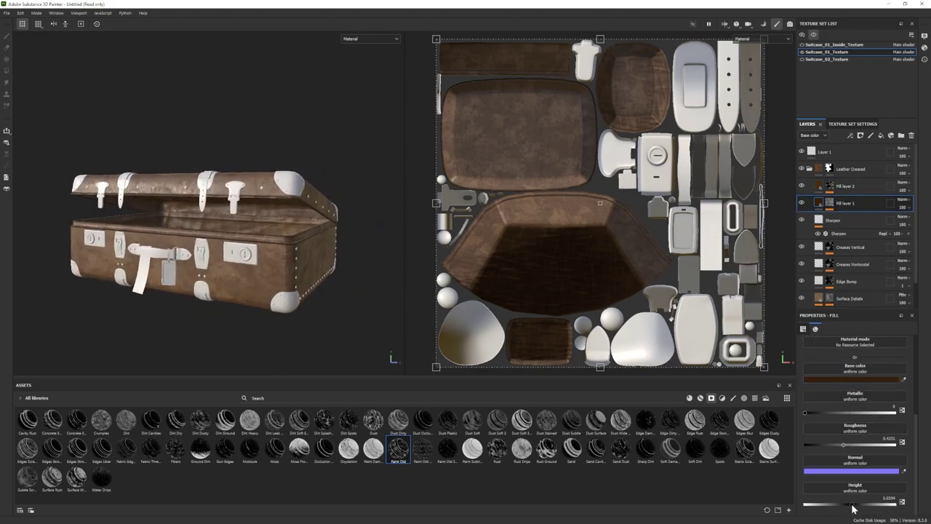
{"action": "left_click_drag", "start_coordinate": [851, 505], "coordinate": [851, 505]}
{"action": "scroll", "coordinate": [262, 246], "scroll_direction": "up", "scroll_amount": 4}
{"action": "left_click_drag", "start_coordinate": [262, 246], "coordinate": [369, 249], "text": "alt"}
{"action": "left_click_drag", "start_coordinate": [887, 498], "coordinate": [882, 498]}
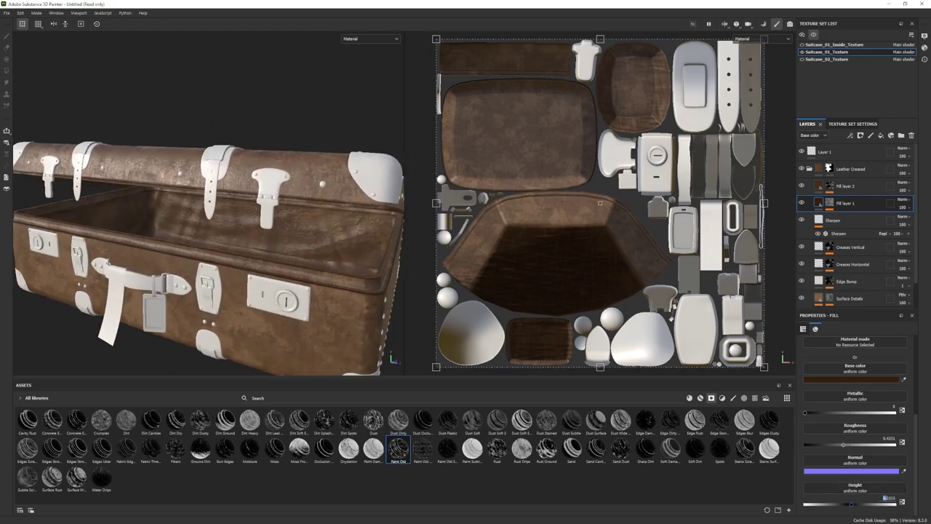
{"action": "scroll", "coordinate": [327, 247], "scroll_direction": "down", "scroll_amount": 2}
{"action": "left_click_drag", "start_coordinate": [327, 246], "coordinate": [312, 234], "text": "alt"}
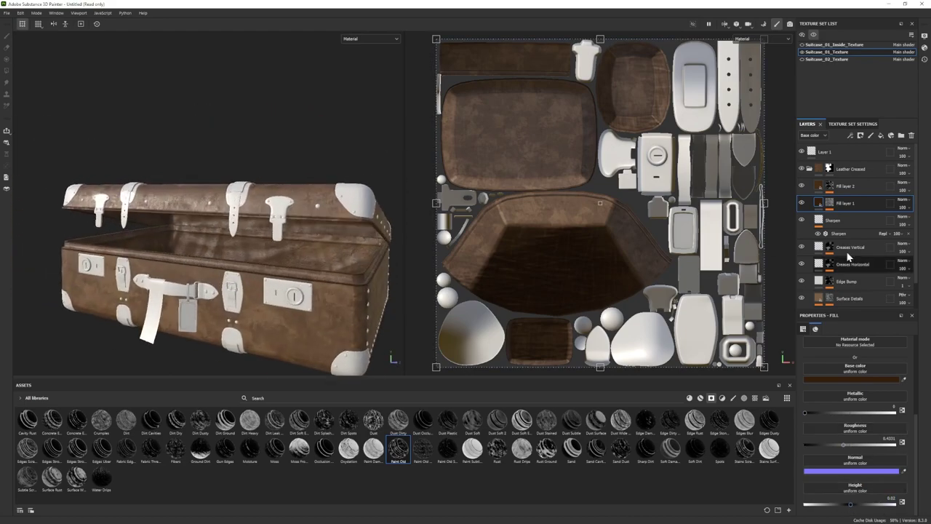
- Examine the height setting of Fill layer 2 and the height grunge map parameters of the Base layer
{"action": "left_click", "coordinate": [858, 186]}
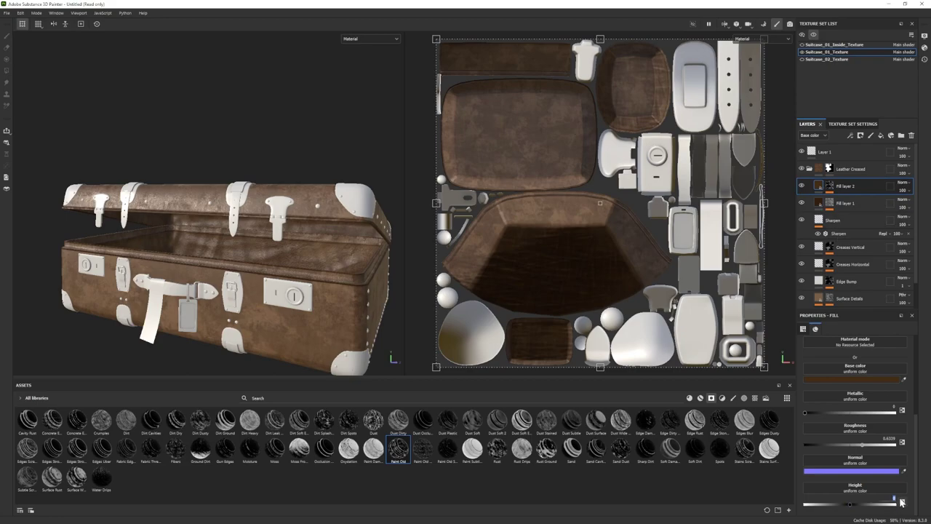
{"action": "mouse_move", "coordinate": [313, 247]}
{"action": "left_mouse_down", "text": "alt"}
{"action": "mouse_move", "coordinate": [308, 237]}
{"action": "mouse_move", "coordinate": [317, 256]}
{"action": "left_mouse_up", "text": "alt"}
{"action": "scroll", "coordinate": [822, 304], "scroll_direction": "down", "scroll_amount": 3}
{"action": "left_click", "coordinate": [833, 297]}
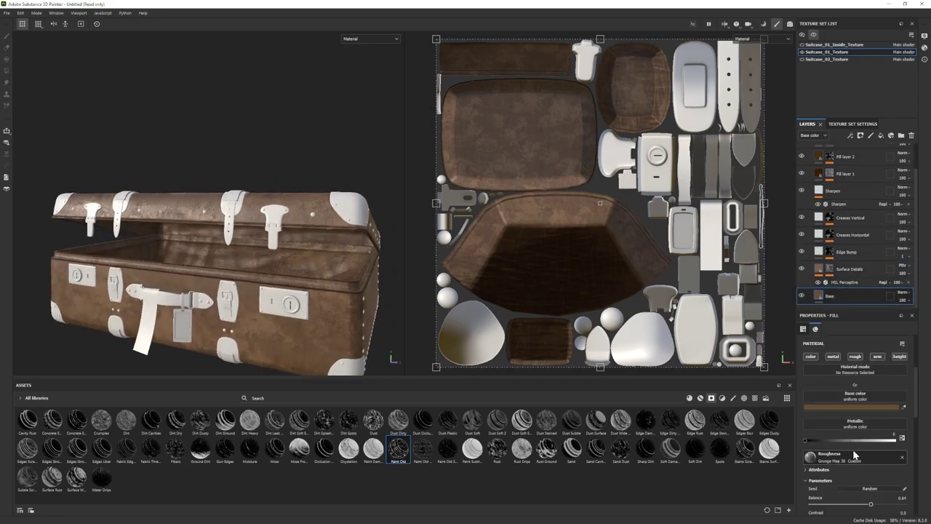
{"action": "scroll", "coordinate": [851, 466], "scroll_direction": "down", "scroll_amount": 6}
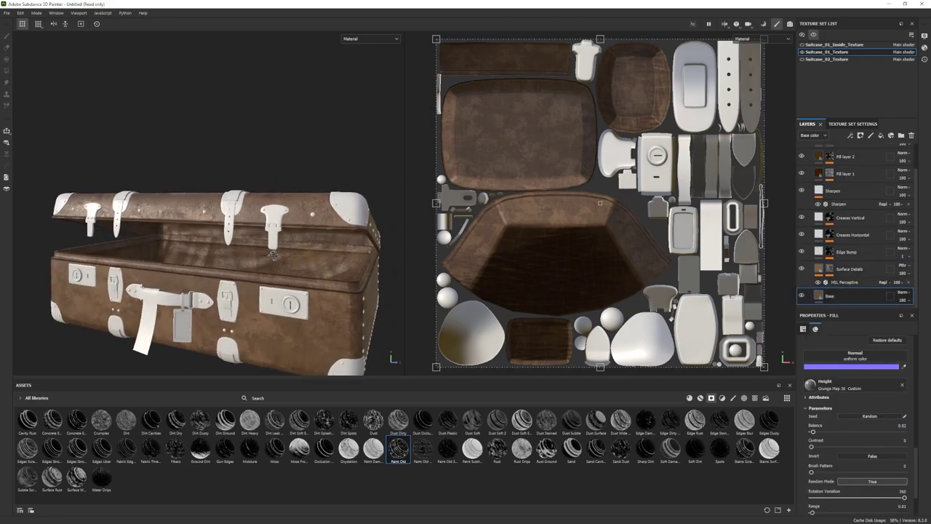
{"action": "mouse_move", "coordinate": [273, 254]}
{"action": "left_mouse_down", "text": "alt"}
{"action": "mouse_move", "coordinate": [247, 234]}
{"action": "mouse_move", "coordinate": [293, 248]}
{"action": "mouse_move", "coordinate": [280, 271]}
{"action": "mouse_move", "coordinate": [269, 253]}
{"action": "left_mouse_up", "text": "alt"}
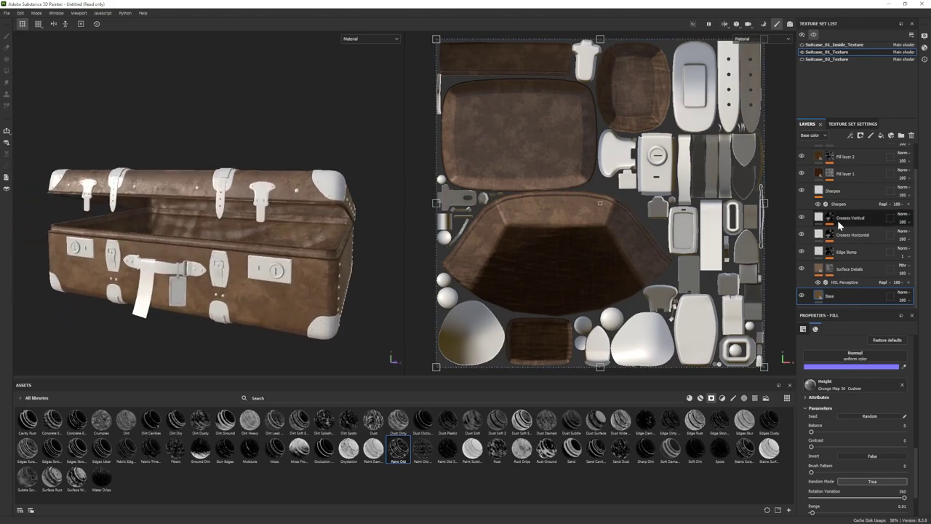
- Toggle Fill layer 1 for comparison and brighten Fill layer 2's base color to brown 573718
{"action": "scroll", "coordinate": [839, 226], "scroll_direction": "up", "scroll_amount": 2}
{"action": "left_click", "coordinate": [802, 203]}
{"action": "left_click", "coordinate": [802, 203]}
{"action": "left_click", "coordinate": [820, 186]}
{"action": "left_click", "coordinate": [822, 378]}
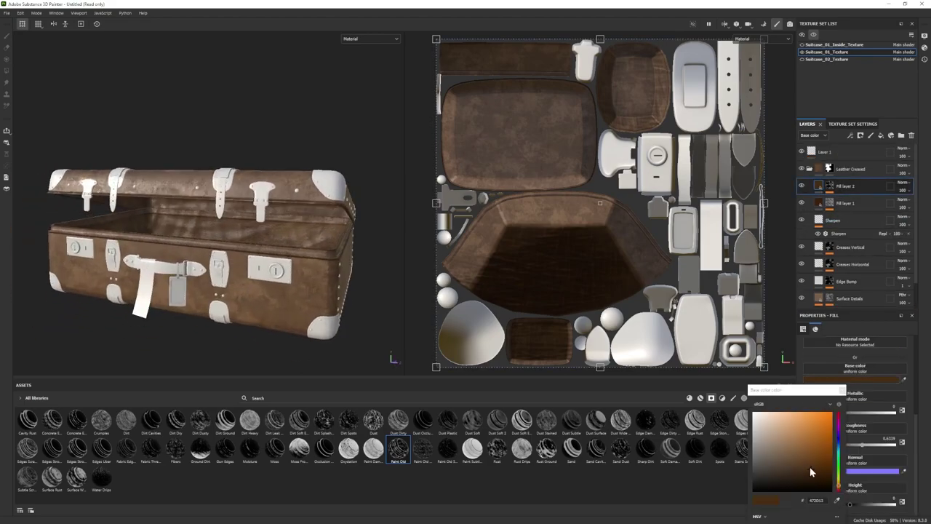
{"action": "left_click_drag", "start_coordinate": [291, 255], "coordinate": [263, 271], "text": "alt"}
{"action": "left_click", "coordinate": [808, 169]}
{"action": "left_click", "coordinate": [808, 169]}
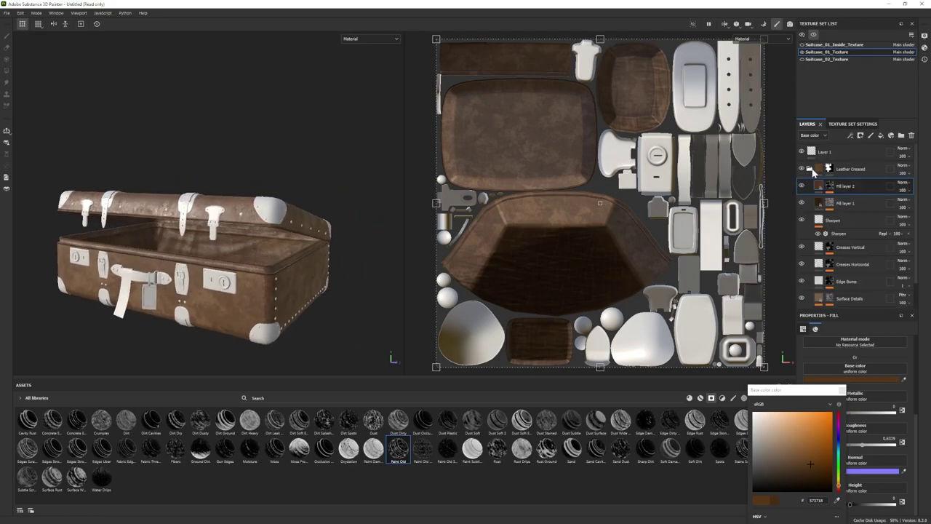
- Collapse the Leather Creased folder and add the Iron Forged Old smart material beneath it
{"action": "scroll", "coordinate": [853, 281], "scroll_direction": "down", "scroll_amount": 2}
{"action": "left_click", "coordinate": [811, 296]}
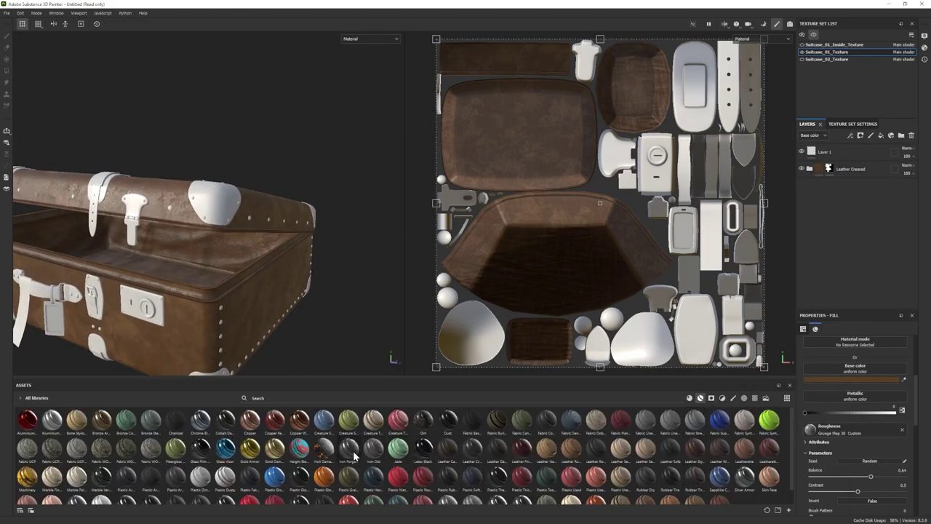
{"action": "left_click_drag", "start_coordinate": [349, 449], "coordinate": [346, 264]}
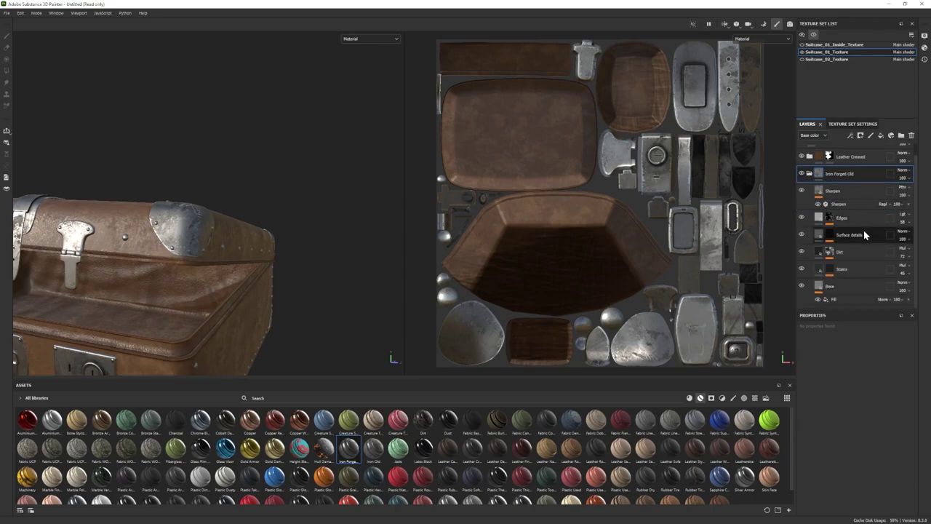
- Give the Base layer of Iron Forged Old a brassy brown base color and set its roughness to about 0.62
{"action": "left_click", "coordinate": [838, 488]}
{"action": "left_click", "coordinate": [800, 464]}
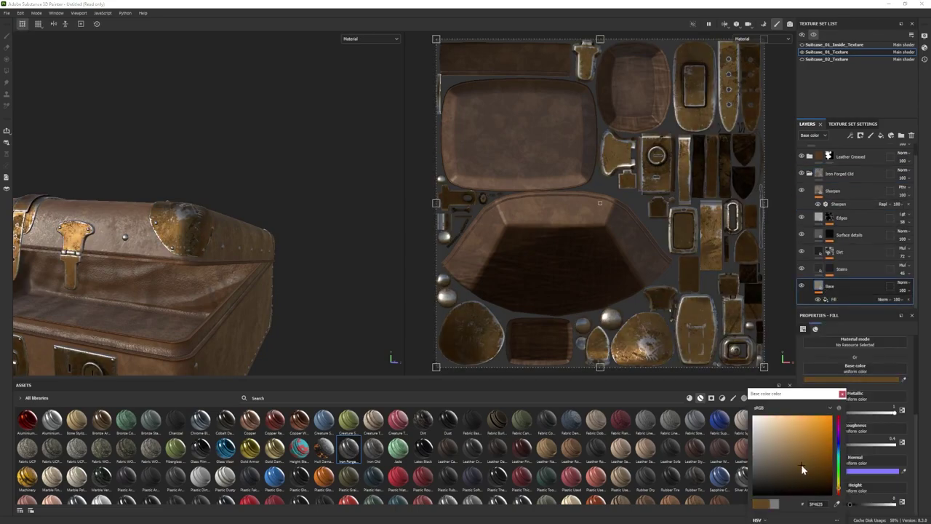
{"action": "left_click", "coordinate": [787, 451]}
{"action": "left_click_drag", "start_coordinate": [844, 445], "coordinate": [847, 445]}
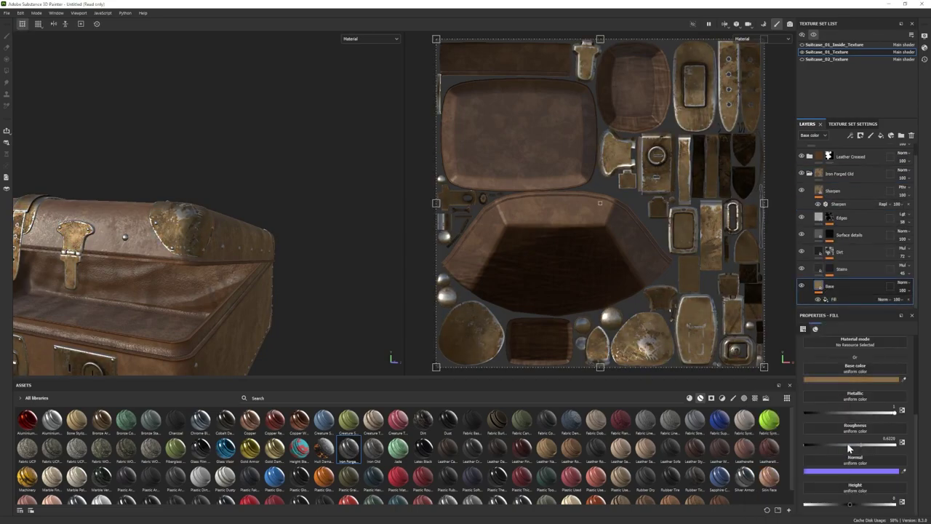
- Change the Dirt layer of Iron Forged Old to a dark brown base color and set its roughness to about 0.79
{"action": "left_click", "coordinate": [801, 269]}
{"action": "left_click", "coordinate": [802, 252]}
{"action": "left_click", "coordinate": [801, 252]}
{"action": "left_click", "coordinate": [818, 251]}
{"action": "left_click", "coordinate": [817, 407]}
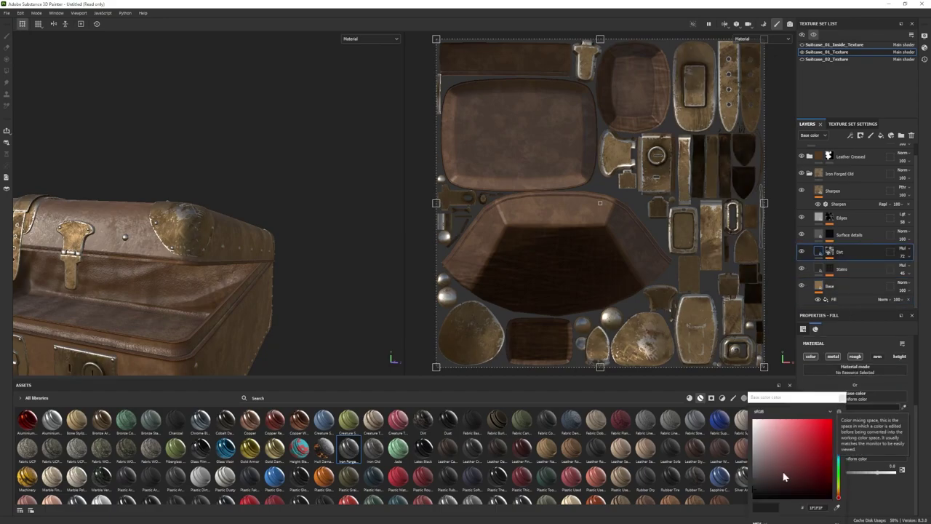
{"action": "left_click", "coordinate": [838, 493]}
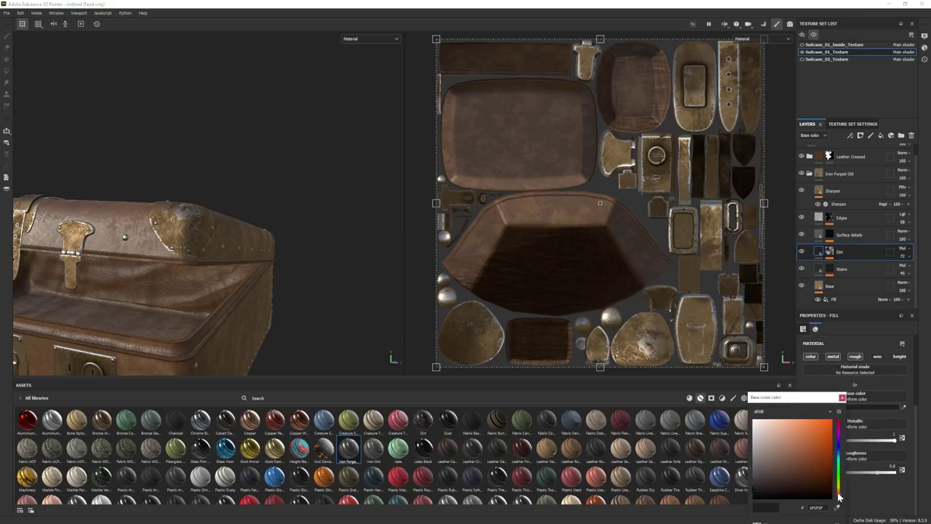
{"action": "left_click", "coordinate": [876, 472]}
{"action": "left_click_drag", "start_coordinate": [190, 282], "coordinate": [222, 300], "text": "alt"}
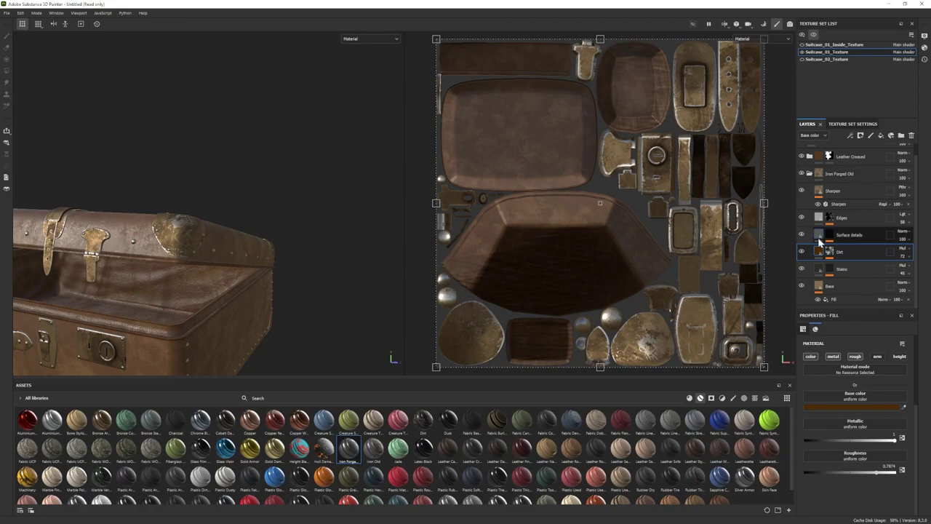
{"action": "left_click", "coordinate": [836, 299]}
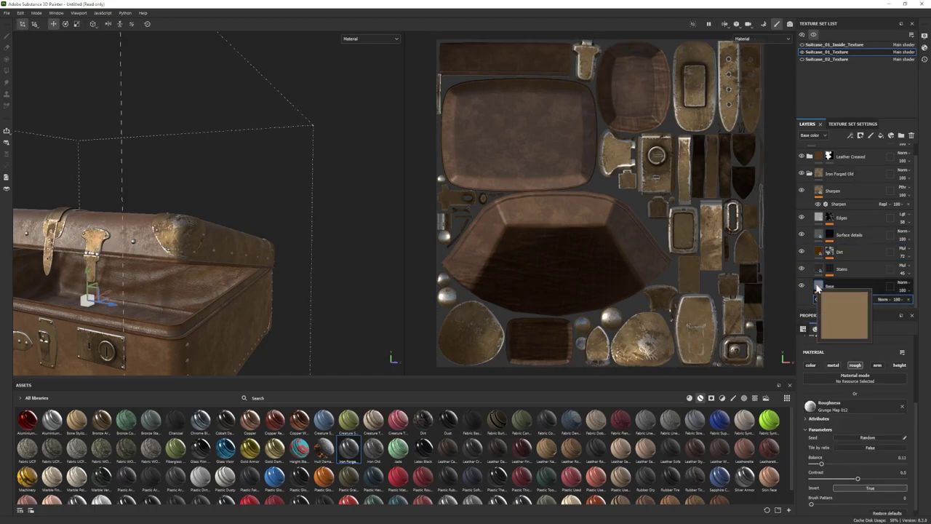
- Replace Iron Forged Old with the Steel Painted Scraped Dirty smart material beneath Leather Creased and expand its folder
{"action": "scroll", "coordinate": [589, 466], "scroll_direction": "down", "scroll_amount": 2}
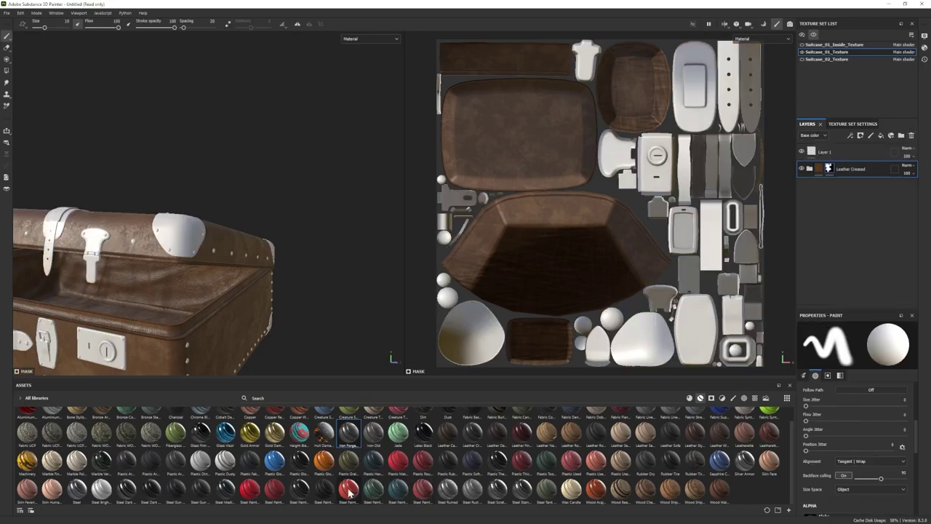
{"action": "left_click_drag", "start_coordinate": [349, 492], "coordinate": [835, 215]}
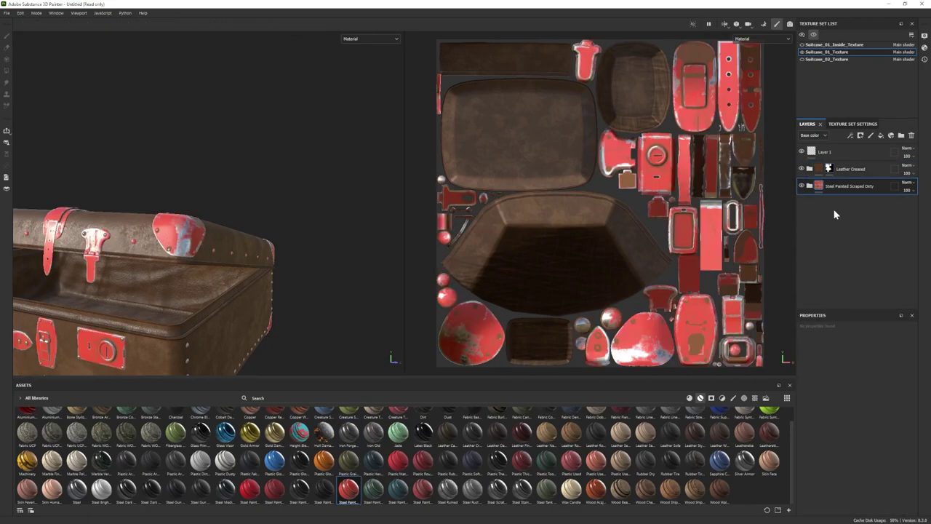
{"action": "left_click", "coordinate": [809, 186]}
- Change the Paint layer's base color to brown 623915 and set its metallic value to about 0.22
{"action": "left_click", "coordinate": [842, 264]}
{"action": "left_click", "coordinate": [873, 440]}
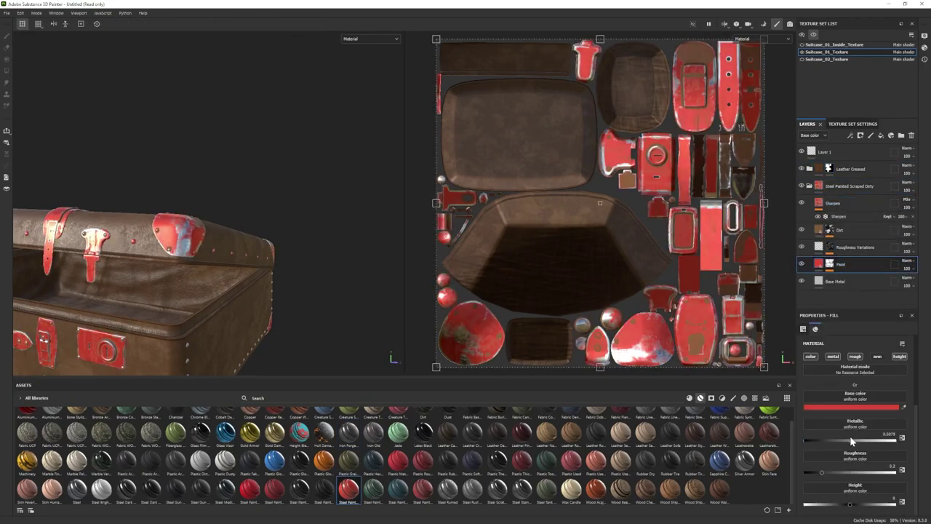
{"action": "left_click", "coordinate": [849, 407]}
{"action": "left_click", "coordinate": [838, 497]}
{"action": "mouse_move", "coordinate": [812, 455]}
{"action": "left_mouse_down"}
{"action": "mouse_move", "coordinate": [799, 468]}
{"action": "mouse_move", "coordinate": [814, 472]}
{"action": "left_mouse_up"}
{"action": "left_click", "coordinate": [855, 455]}
{"action": "left_click_drag", "start_coordinate": [794, 401], "coordinate": [748, 378]}
{"action": "left_click", "coordinate": [822, 440]}
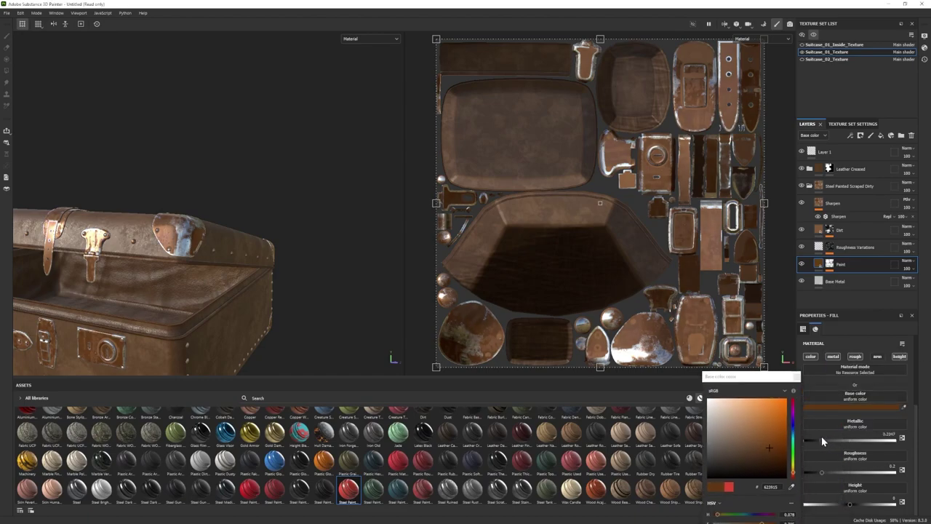
- Set the Paint layer's metallic to about 0.6 and roughness to about 0.64, with a lighter reddish-brown base color
{"action": "left_click_drag", "start_coordinate": [847, 472], "coordinate": [859, 473]}
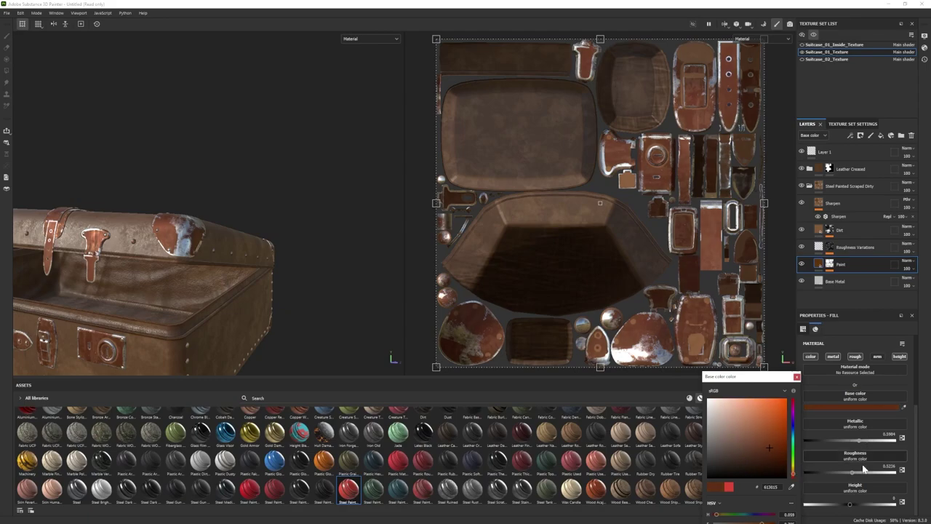
{"action": "left_click_drag", "start_coordinate": [863, 471], "coordinate": [876, 475]}
{"action": "mouse_move", "coordinate": [769, 447]}
{"action": "left_mouse_down"}
{"action": "mouse_move", "coordinate": [775, 439]}
{"action": "mouse_move", "coordinate": [762, 438]}
{"action": "left_mouse_up"}
{"action": "mouse_move", "coordinate": [218, 265]}
{"action": "left_mouse_down", "text": "alt"}
{"action": "mouse_move", "coordinate": [139, 182]}
{"action": "mouse_move", "coordinate": [224, 282]}
{"action": "left_mouse_up", "text": "alt"}
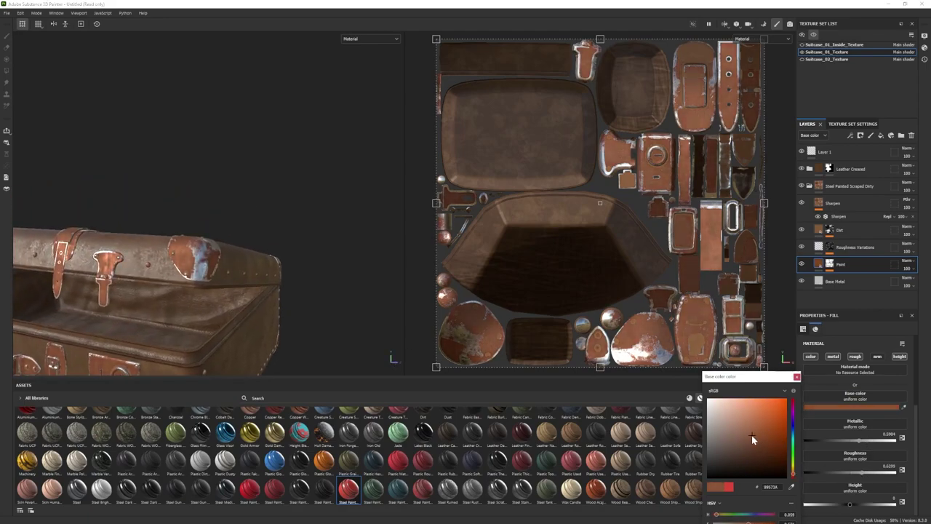
- Give the Base Metal layer a golden tan base color and set its roughness to about 0.49
{"action": "left_click", "coordinate": [834, 281]}
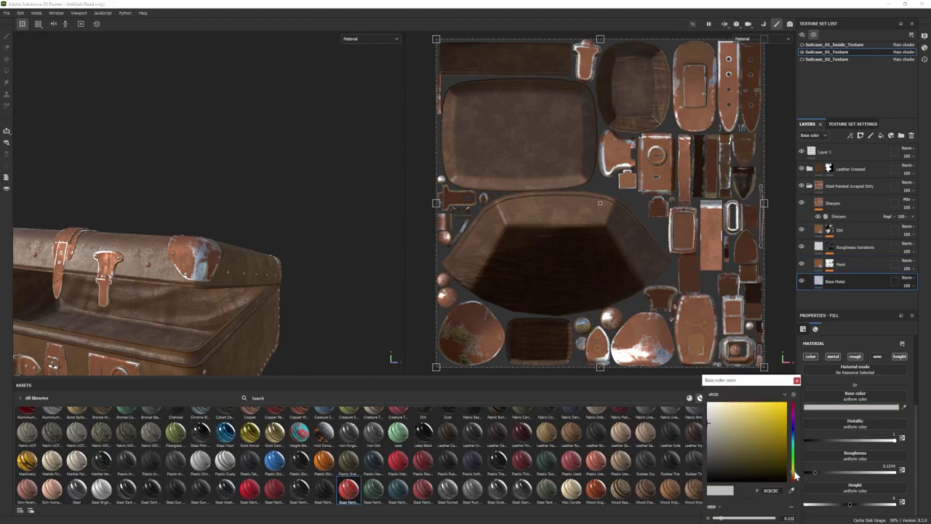
{"action": "left_click", "coordinate": [753, 412]}
{"action": "left_click_drag", "start_coordinate": [794, 471], "coordinate": [845, 474]}
{"action": "left_click", "coordinate": [849, 408]}
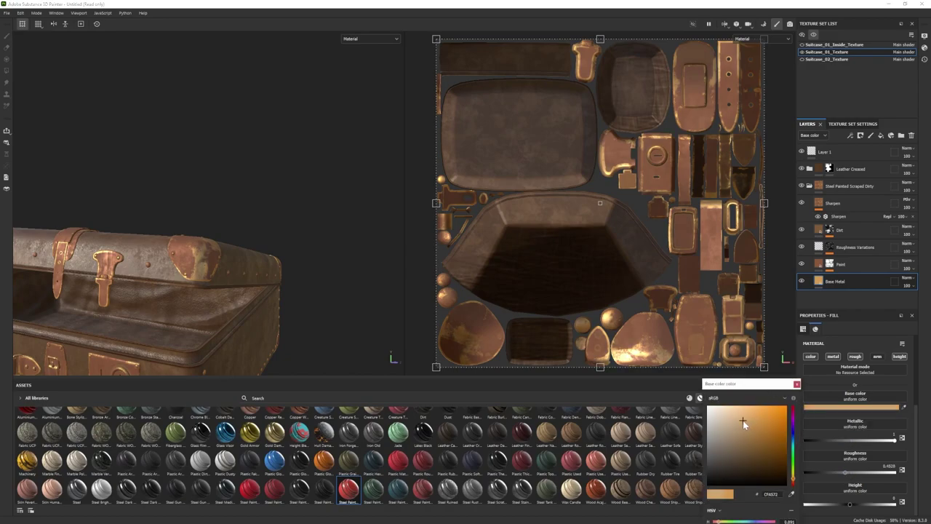
{"action": "scroll", "coordinate": [68, 212], "scroll_direction": "down", "scroll_amount": 5}
{"action": "mouse_move", "coordinate": [67, 212]}
{"action": "left_mouse_down", "text": "alt"}
{"action": "mouse_move", "coordinate": [119, 269]}
{"action": "mouse_move", "coordinate": [183, 248]}
{"action": "mouse_move", "coordinate": [207, 251]}
{"action": "left_mouse_up", "text": "alt"}
- Change the Paint layer's base color to a dark reddish brown
{"action": "left_click", "coordinate": [842, 264]}
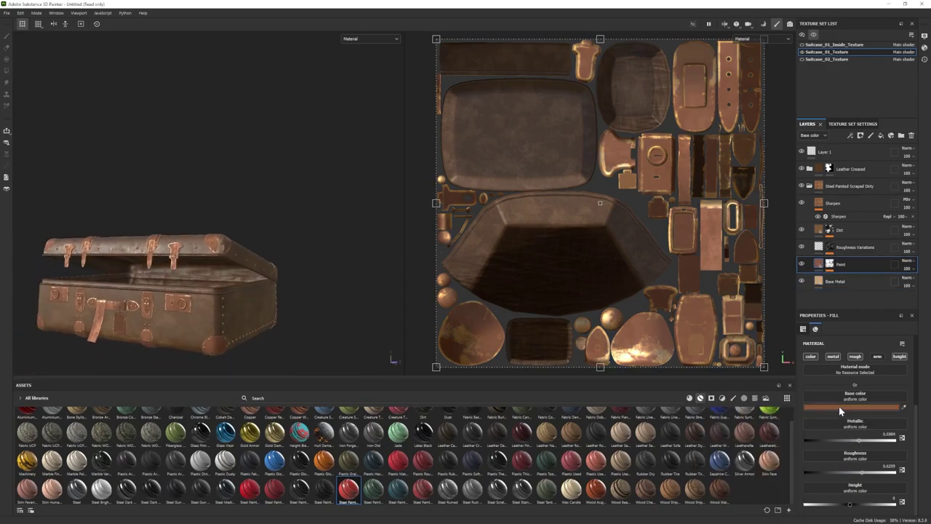
{"action": "left_click", "coordinate": [839, 407]}
{"action": "left_click", "coordinate": [767, 436]}
{"action": "left_click_drag", "start_coordinate": [767, 436], "coordinate": [754, 447]}
{"action": "left_click_drag", "start_coordinate": [792, 485], "coordinate": [793, 481]}
{"action": "left_click", "coordinate": [760, 458]}
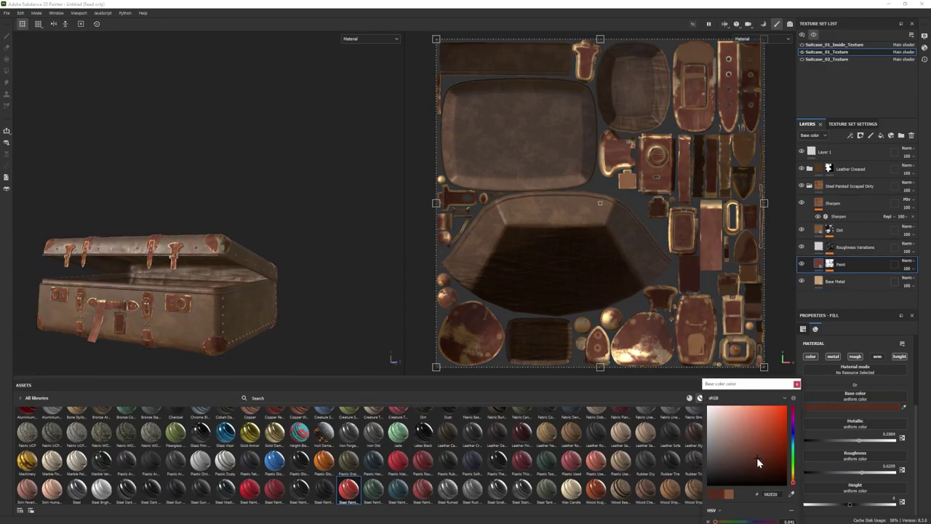
{"action": "left_click_drag", "start_coordinate": [251, 251], "coordinate": [280, 267], "text": "alt"}
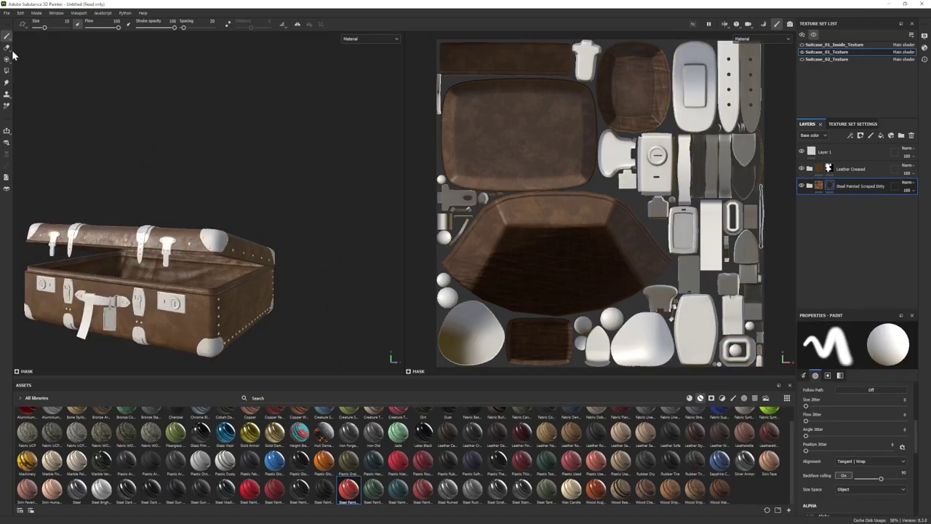
- Fill the suitcase's corner guards into the black mask of the Steel Painted Scraped Dirty folder with Polygon Fill
{"action": "left_click", "coordinate": [6, 70]}
{"action": "left_click", "coordinate": [6, 37]}
{"action": "left_click_drag", "start_coordinate": [116, 233], "coordinate": [149, 227], "text": "alt"}
{"action": "middle_click_drag", "start_coordinate": [145, 227], "coordinate": [186, 218], "text": "alt"}
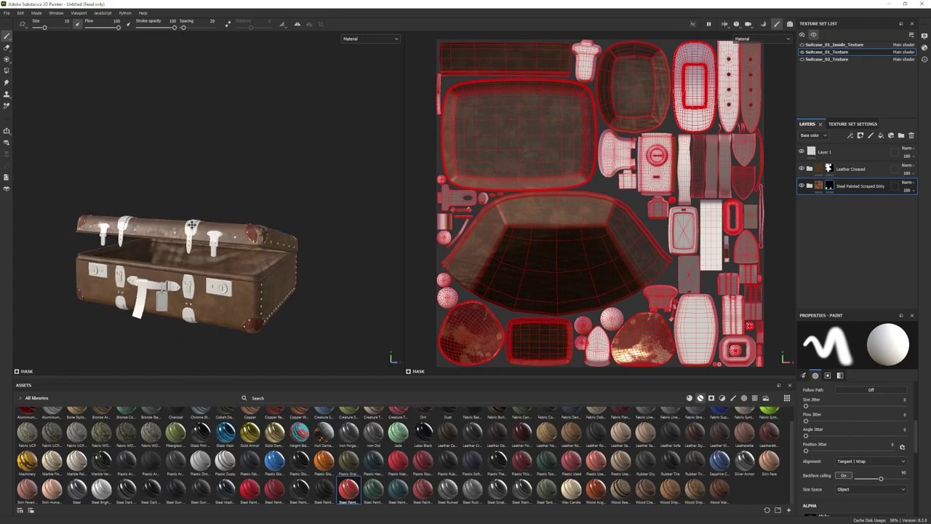
{"action": "mouse_move", "coordinate": [186, 218]}
{"action": "left_mouse_down", "text": "alt"}
{"action": "mouse_move", "coordinate": [164, 237]}
{"action": "mouse_move", "coordinate": [224, 246]}
{"action": "left_mouse_up", "text": "alt"}
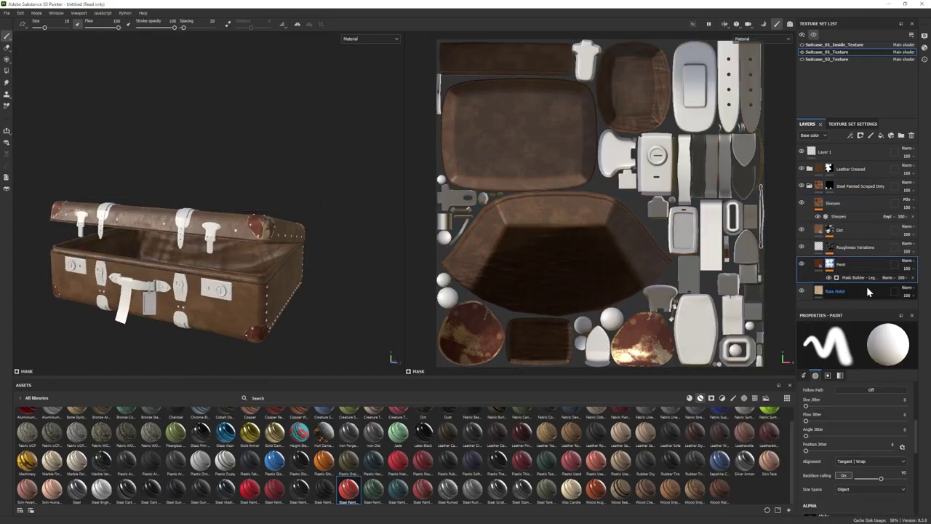
- In the Paint layer's Mask Builder, set curvature to 0.84 and level to 0.36, and increase the grunge amount
{"action": "scroll", "coordinate": [855, 402], "scroll_direction": "down", "scroll_amount": 5}
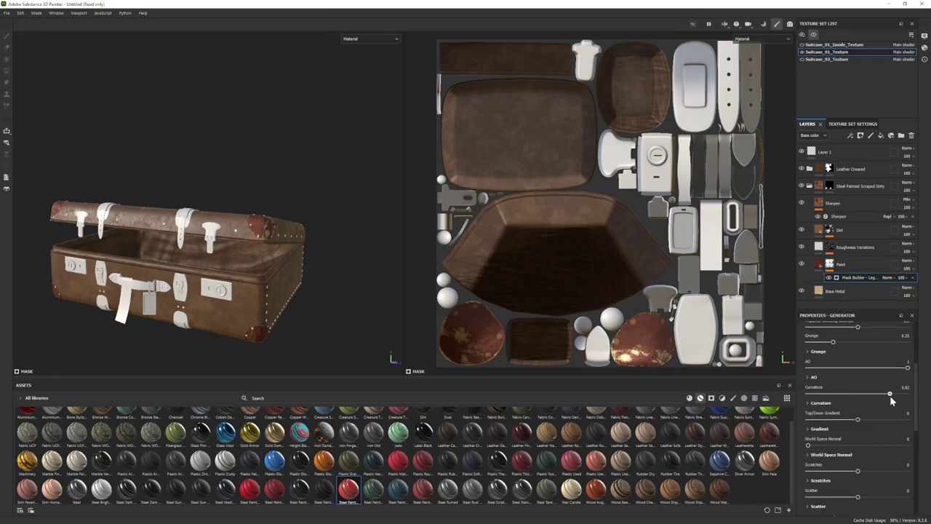
{"action": "left_click_drag", "start_coordinate": [890, 396], "coordinate": [892, 397]}
{"action": "scroll", "coordinate": [855, 409], "scroll_direction": "up", "scroll_amount": 2}
{"action": "scroll", "coordinate": [844, 385], "scroll_direction": "up", "scroll_amount": 2}
{"action": "left_click_drag", "start_coordinate": [838, 385], "coordinate": [849, 387]}
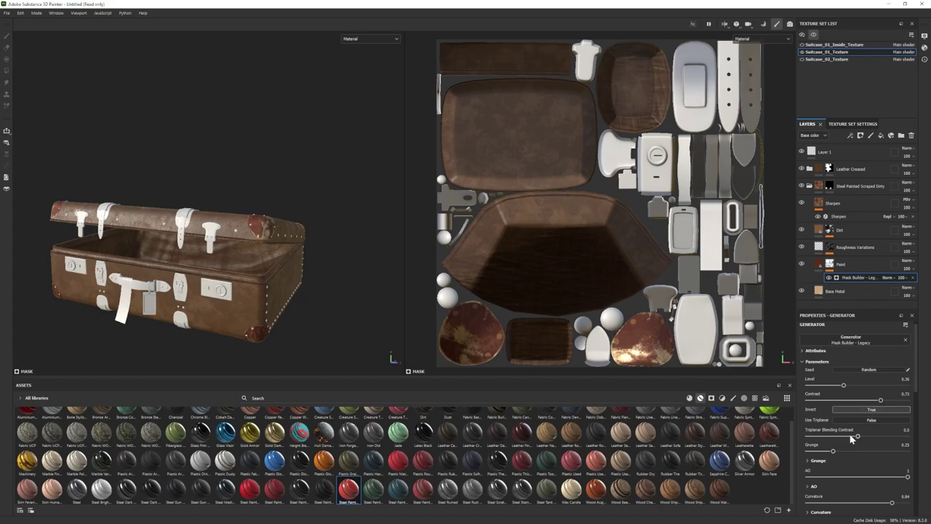
{"action": "left_click_drag", "start_coordinate": [829, 452], "coordinate": [875, 452]}
{"action": "mouse_move", "coordinate": [280, 240]}
{"action": "left_mouse_down", "text": "alt"}
{"action": "mouse_move", "coordinate": [236, 237]}
{"action": "mouse_move", "coordinate": [318, 237]}
{"action": "mouse_move", "coordinate": [295, 279]}
{"action": "left_mouse_up", "text": "alt"}
{"action": "scroll", "coordinate": [296, 278], "scroll_direction": "up", "scroll_amount": 3}
- Set the Paint layer's metallic to about 0.28 and roughness to about 0.47, and collapse the painted steel folder
{"action": "left_click", "coordinate": [847, 264]}
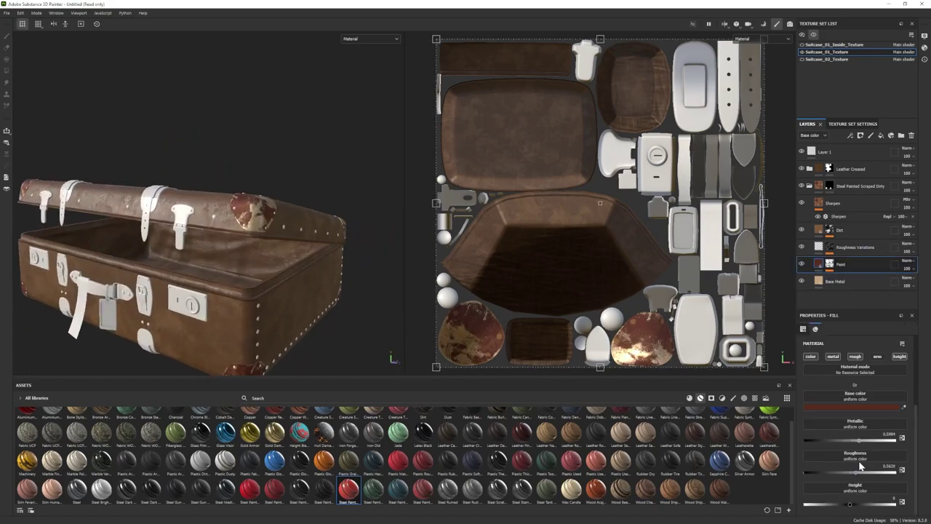
{"action": "left_click_drag", "start_coordinate": [830, 440], "coordinate": [829, 441]}
{"action": "mouse_move", "coordinate": [252, 254]}
{"action": "left_mouse_down", "text": "alt"}
{"action": "mouse_move", "coordinate": [311, 256]}
{"action": "mouse_move", "coordinate": [264, 244]}
{"action": "left_mouse_up", "text": "alt"}
{"action": "scroll", "coordinate": [320, 280], "scroll_direction": "down", "scroll_amount": 2}
{"action": "left_click_drag", "start_coordinate": [288, 286], "coordinate": [269, 272], "text": "alt"}
{"action": "middle_click_drag", "start_coordinate": [269, 273], "coordinate": [267, 242], "text": "alt"}
{"action": "left_click_drag", "start_coordinate": [218, 231], "coordinate": [213, 207], "text": "alt"}
{"action": "scroll", "coordinate": [236, 240], "scroll_direction": "up", "scroll_amount": 2}
{"action": "middle_click_drag", "start_coordinate": [246, 252], "coordinate": [212, 202], "text": "alt"}
{"action": "left_click", "coordinate": [810, 187]}
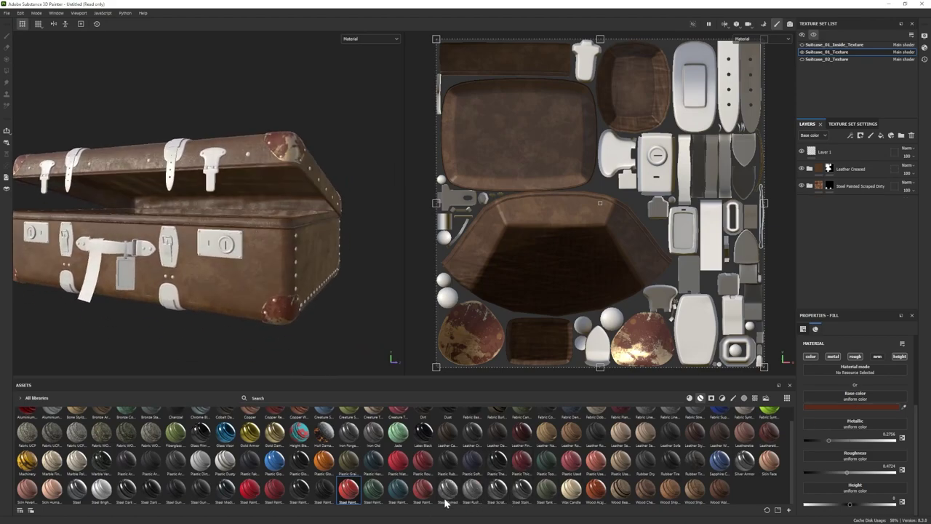
- Try the Steel Rust Surface smart material beneath the painted steel folder and hide it
{"action": "left_click_drag", "start_coordinate": [470, 492], "coordinate": [836, 207]}
{"action": "mouse_move", "coordinate": [250, 275]}
{"action": "left_mouse_down", "text": "alt"}
{"action": "mouse_move", "coordinate": [310, 269]}
{"action": "mouse_move", "coordinate": [163, 276]}
{"action": "left_mouse_up", "text": "alt"}
{"action": "left_click", "coordinate": [802, 203]}
- Add the Iron Forged Old smart material at the bottom of the layer stack and expand its folder
{"action": "left_click_drag", "start_coordinate": [348, 434], "coordinate": [836, 222]}
{"action": "mouse_move", "coordinate": [283, 255]}
{"action": "left_mouse_down", "text": "alt"}
{"action": "mouse_move", "coordinate": [222, 242]}
{"action": "mouse_move", "coordinate": [280, 251]}
{"action": "left_mouse_up", "text": "alt"}
{"action": "left_click", "coordinate": [809, 220]}
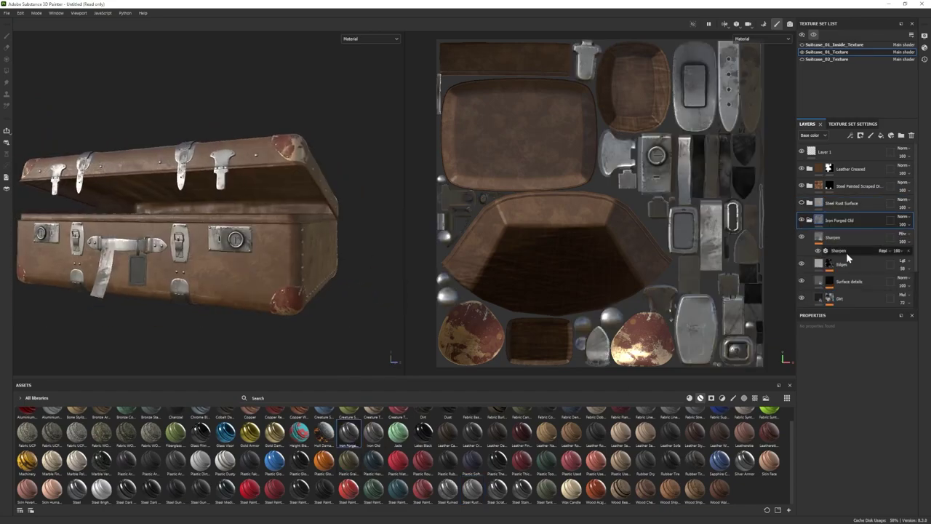
- Compare the Iron Forged Old Dirt layer on and off and lower its roughness to about 0.25
{"action": "scroll", "coordinate": [846, 258], "scroll_direction": "down", "scroll_amount": 1}
{"action": "left_click", "coordinate": [802, 277]}
{"action": "left_click", "coordinate": [801, 277]}
{"action": "left_click", "coordinate": [839, 276]}
{"action": "scroll", "coordinate": [851, 456], "scroll_direction": "down", "scroll_amount": 5}
{"action": "left_click_drag", "start_coordinate": [850, 473], "coordinate": [842, 473]}
{"action": "left_click_drag", "start_coordinate": [247, 261], "coordinate": [240, 280], "text": "alt"}
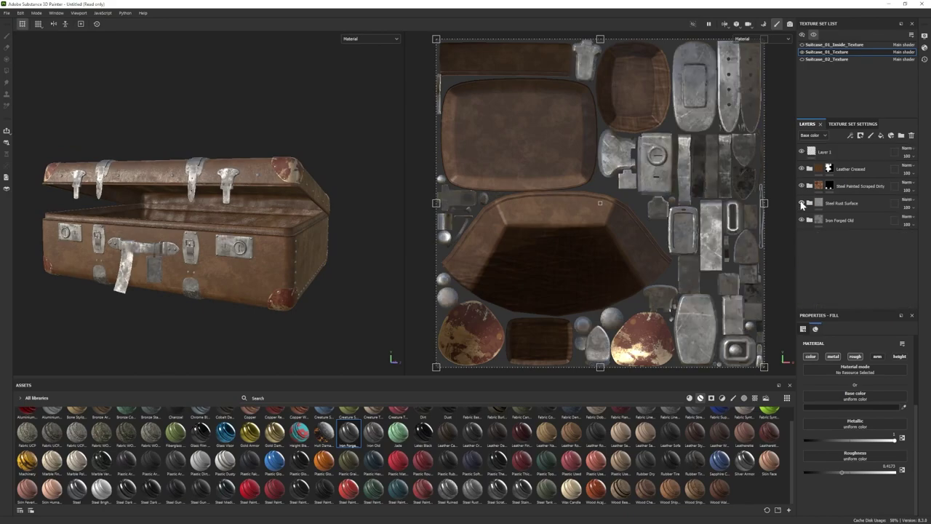
{"action": "left_click_drag", "start_coordinate": [289, 284], "coordinate": [231, 282], "text": "alt"}
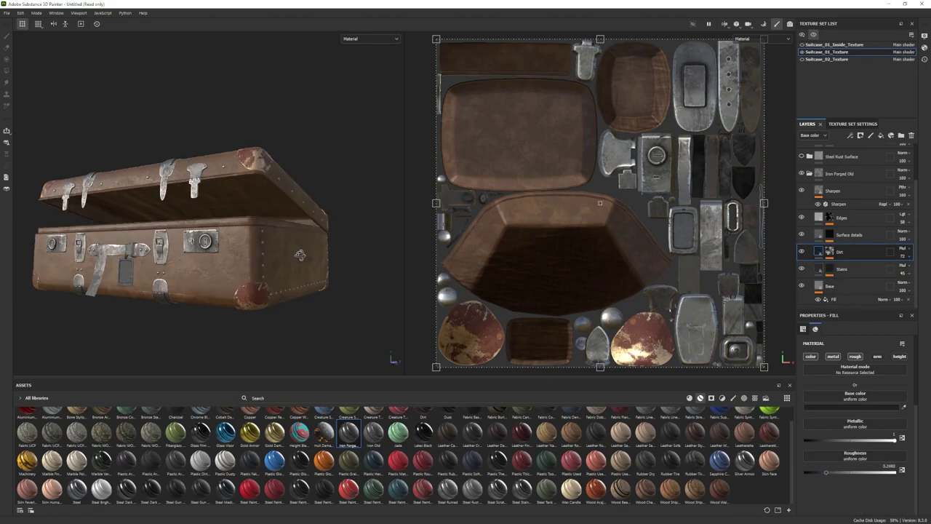
{"action": "mouse_move", "coordinate": [299, 255]}
{"action": "left_mouse_down", "text": "alt"}
{"action": "mouse_move", "coordinate": [357, 255]}
{"action": "mouse_move", "coordinate": [240, 276]}
{"action": "mouse_move", "coordinate": [275, 252]}
{"action": "mouse_move", "coordinate": [287, 256]}
{"action": "left_mouse_up", "text": "alt"}
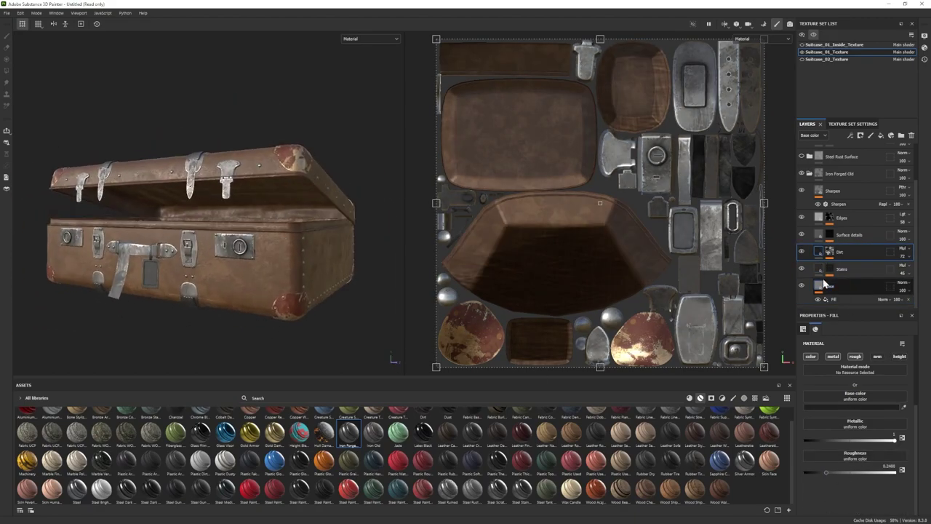
- Change the Dirt layer's base color in Iron Forged Old to a light gray
{"action": "left_click", "coordinate": [844, 405]}
{"action": "left_click", "coordinate": [707, 473]}
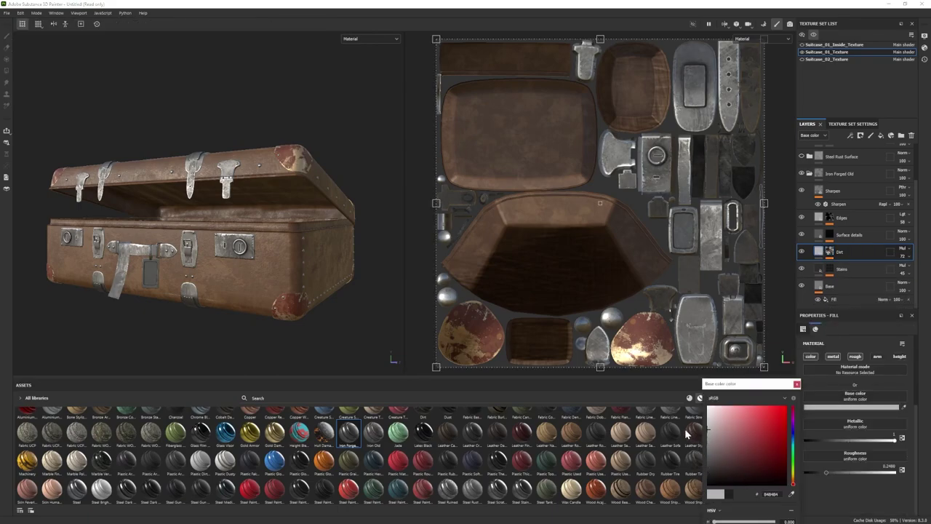
{"action": "left_click_drag", "start_coordinate": [685, 431], "coordinate": [686, 439]}
{"action": "left_click_drag", "start_coordinate": [239, 276], "coordinate": [265, 269], "text": "alt"}
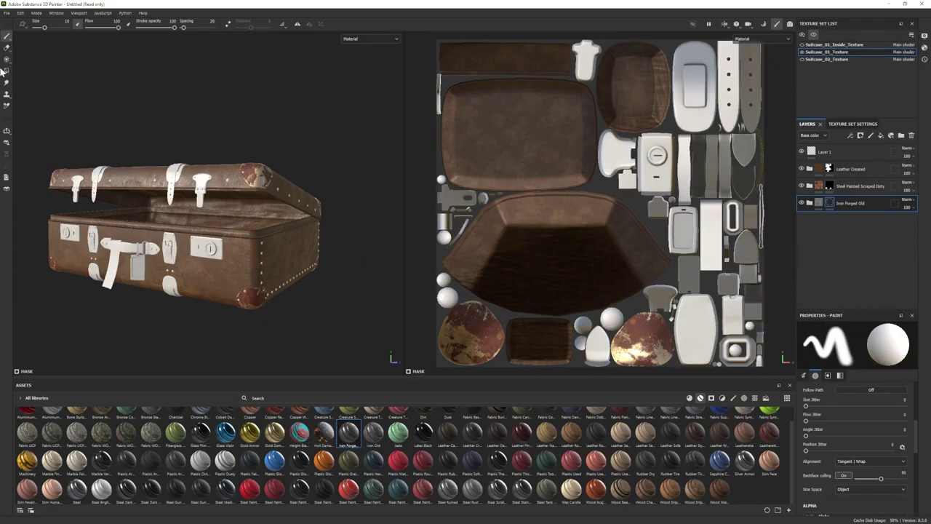
- Fill the lock plates, lid latches and metal strap holders into the Iron Forged Old mask with Polygon Fill
{"action": "left_click", "coordinate": [7, 71]}
{"action": "scroll", "coordinate": [284, 282], "scroll_direction": "up", "scroll_amount": 2}
{"action": "left_click", "coordinate": [212, 239]}
{"action": "scroll", "coordinate": [241, 277], "scroll_direction": "up", "scroll_amount": 3}
{"action": "left_click_drag", "start_coordinate": [241, 276], "coordinate": [269, 271], "text": "alt"}
{"action": "left_click", "coordinate": [216, 136]}
{"action": "left_click_drag", "start_coordinate": [189, 225], "coordinate": [170, 176], "text": "alt"}
{"action": "key", "text": "1"}
{"action": "scroll", "coordinate": [192, 227], "scroll_direction": "down", "scroll_amount": 3}
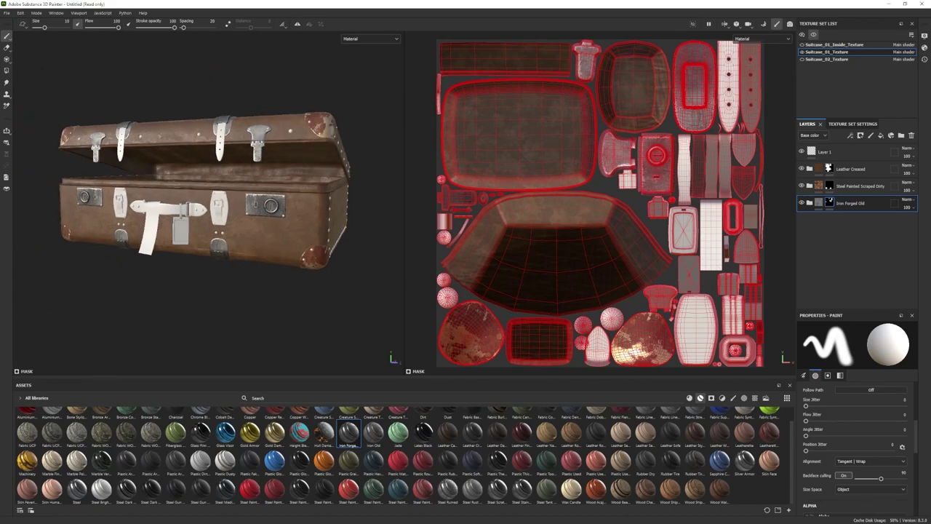
- Fill the remaining small metal fittings around the suitcase into the Iron Forged Old mask
{"action": "mouse_move", "coordinate": [237, 251]}
{"action": "left_mouse_down", "text": "alt"}
{"action": "mouse_move", "coordinate": [205, 246]}
{"action": "mouse_move", "coordinate": [198, 257]}
{"action": "mouse_move", "coordinate": [288, 252]}
{"action": "left_mouse_up", "text": "alt"}
{"action": "left_click", "coordinate": [7, 71]}
{"action": "scroll", "coordinate": [183, 237], "scroll_direction": "up", "scroll_amount": 3}
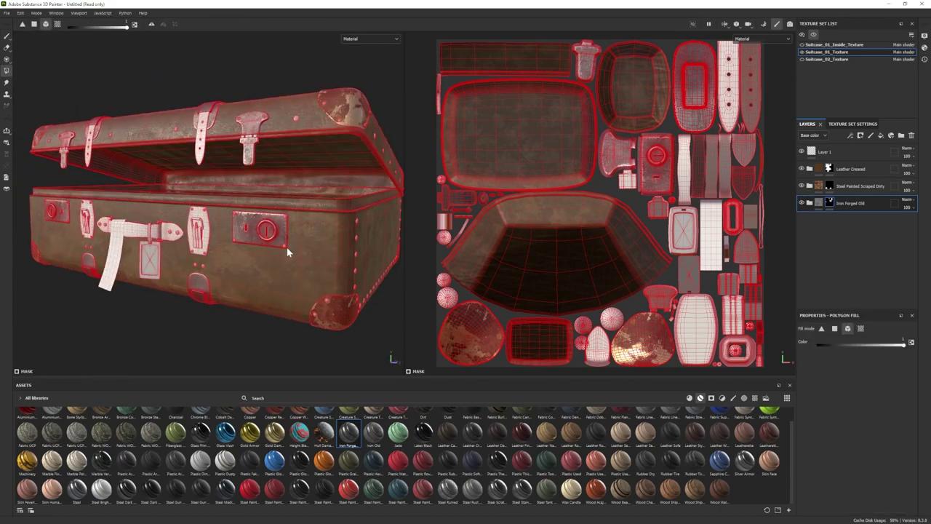
{"action": "left_click", "coordinate": [6, 37]}
{"action": "left_click_drag", "start_coordinate": [207, 218], "coordinate": [201, 251], "text": "alt"}
{"action": "left_click", "coordinate": [6, 71]}
{"action": "left_click", "coordinate": [271, 162]}
{"action": "left_click", "coordinate": [7, 36]}
{"action": "mouse_move", "coordinate": [305, 207]}
{"action": "left_mouse_down", "text": "alt"}
{"action": "mouse_move", "coordinate": [222, 204]}
{"action": "mouse_move", "coordinate": [299, 217]}
{"action": "mouse_move", "coordinate": [284, 165]}
{"action": "left_mouse_up", "text": "alt"}
{"action": "left_click", "coordinate": [6, 36]}
{"action": "mouse_move", "coordinate": [284, 207]}
{"action": "left_mouse_down", "text": "alt"}
{"action": "mouse_move", "coordinate": [222, 207]}
{"action": "mouse_move", "coordinate": [271, 251]}
{"action": "mouse_move", "coordinate": [255, 226]}
{"action": "left_mouse_up", "text": "alt"}
{"action": "scroll", "coordinate": [218, 207], "scroll_direction": "up", "scroll_amount": 1}
{"action": "left_click", "coordinate": [6, 71]}
{"action": "left_click", "coordinate": [7, 36]}
{"action": "mouse_move", "coordinate": [222, 280]}
{"action": "left_mouse_down", "text": "alt"}
{"action": "mouse_move", "coordinate": [219, 214]}
{"action": "mouse_move", "coordinate": [216, 226]}
{"action": "left_mouse_up", "text": "alt"}
{"action": "left_click_drag", "start_coordinate": [153, 251], "coordinate": [193, 229], "text": "alt"}
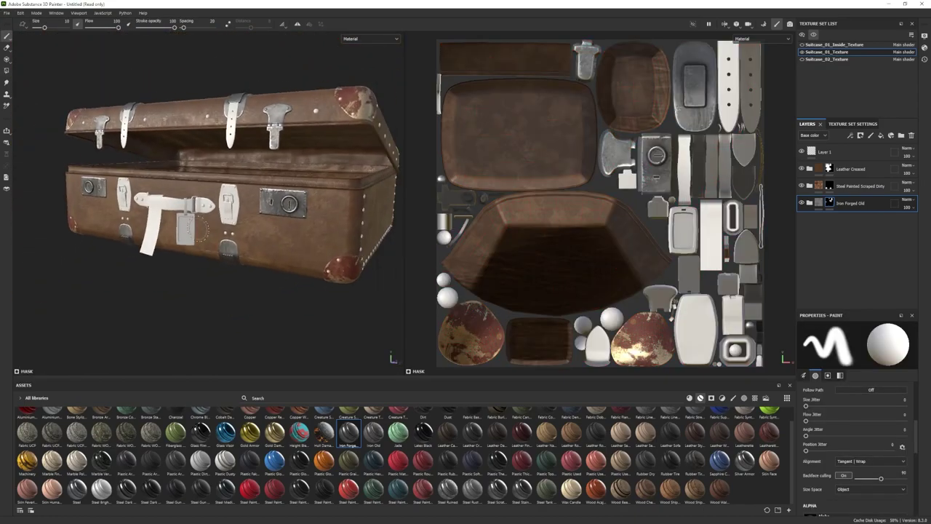
- Add a second Iron Forged Old smart material at the bottom of the stack, rename it Bolt_01 and compare its Stains layer on and off
{"action": "left_click_drag", "start_coordinate": [829, 270], "coordinate": [829, 271]}
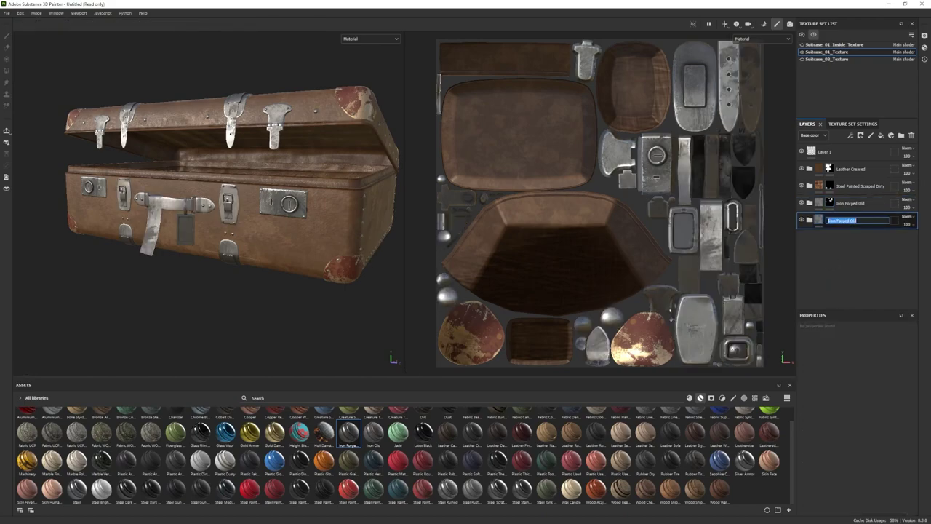
{"action": "left_click", "coordinate": [809, 220]}
{"action": "key", "text": "alt+space"}
{"action": "left_click_drag", "start_coordinate": [229, 255], "coordinate": [227, 218], "text": "alt"}
{"action": "scroll", "coordinate": [227, 218], "scroll_direction": "up", "scroll_amount": 4}
{"action": "scroll", "coordinate": [829, 247], "scroll_direction": "down", "scroll_amount": 3}
{"action": "left_click", "coordinate": [802, 268]}
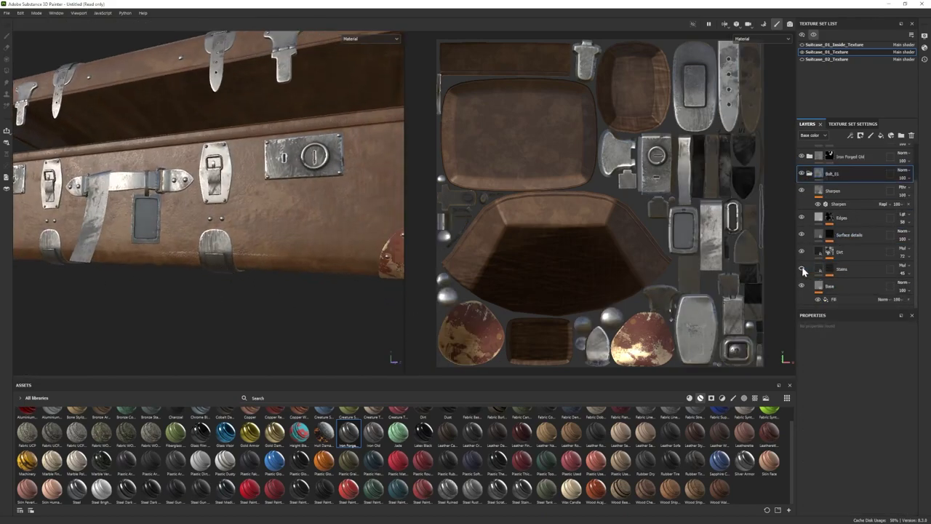
{"action": "left_click", "coordinate": [802, 268]}
- Set the Bolt_01 Base layer's base color to saturated orange and its roughness fill's grunge balance to 0.24
{"action": "left_click", "coordinate": [836, 286]}
{"action": "left_click", "coordinate": [842, 407]}
{"action": "left_click", "coordinate": [753, 443]}
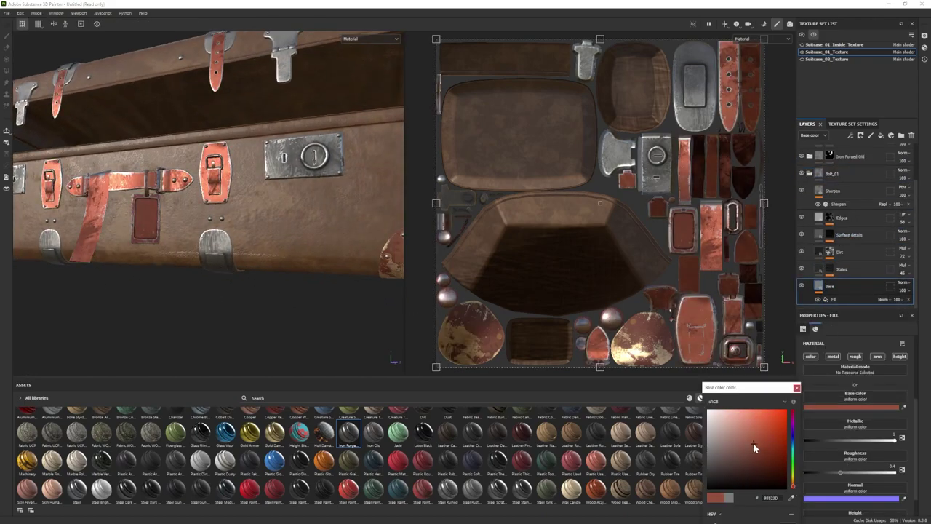
{"action": "scroll", "coordinate": [307, 287], "scroll_direction": "up", "scroll_amount": 4}
{"action": "left_click_drag", "start_coordinate": [308, 286], "coordinate": [276, 282], "text": "alt"}
{"action": "left_click_drag", "start_coordinate": [793, 488], "coordinate": [793, 481]}
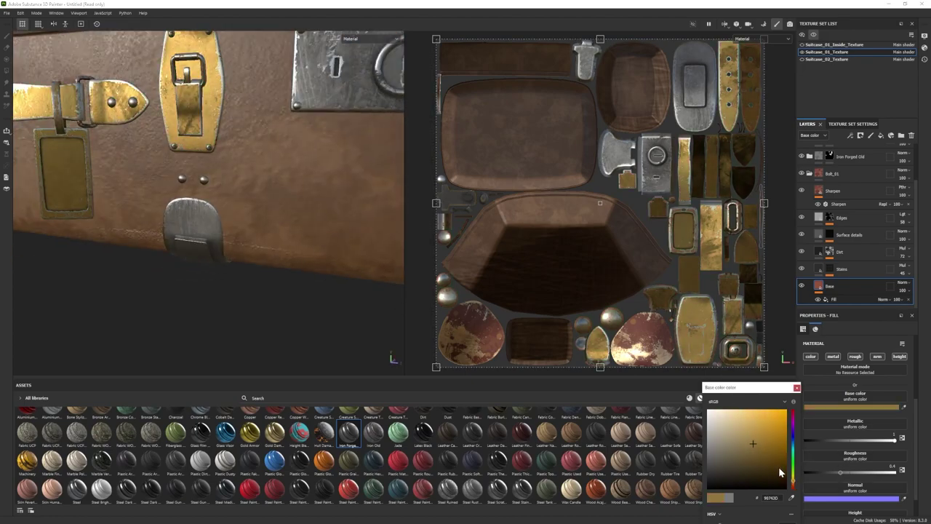
{"action": "left_click", "coordinate": [793, 482]}
{"action": "left_click", "coordinate": [773, 444]}
{"action": "left_click", "coordinate": [837, 299]}
{"action": "left_click_drag", "start_coordinate": [839, 463], "coordinate": [801, 462]}
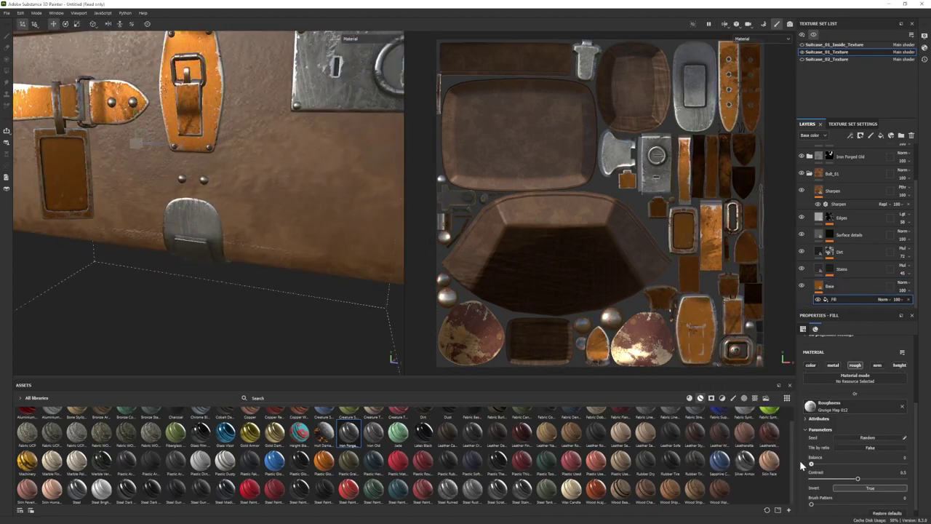
- Compare Bolt_01's Dirt and Edges layers on and off and adjust the Edges mask's edge wear
{"action": "left_click", "coordinate": [801, 250]}
{"action": "left_click", "coordinate": [801, 251]}
{"action": "left_click", "coordinate": [801, 218]}
{"action": "left_click", "coordinate": [801, 218]}
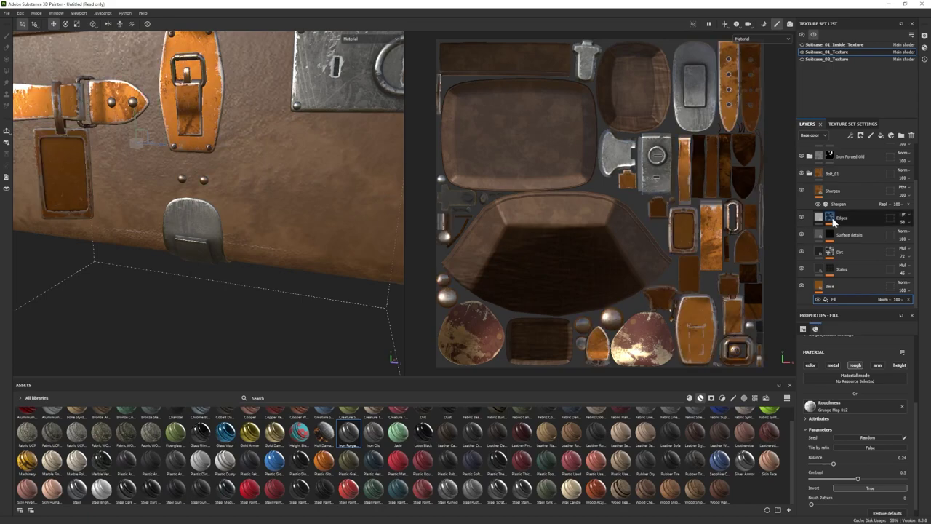
{"action": "left_click", "coordinate": [830, 222]}
{"action": "left_click", "coordinate": [844, 242]}
{"action": "left_click", "coordinate": [844, 396]}
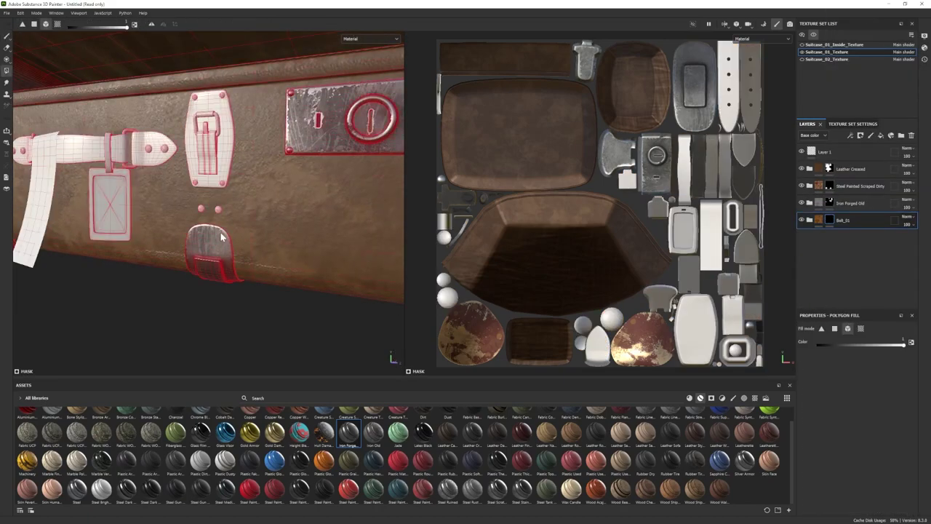
- Mask Bolt_01 to the small rivets on the suitcase's front, lid and corners with Polygon Fill
{"action": "left_click", "coordinate": [218, 210]}
{"action": "middle_click_drag", "start_coordinate": [226, 218], "coordinate": [124, 238], "text": "alt"}
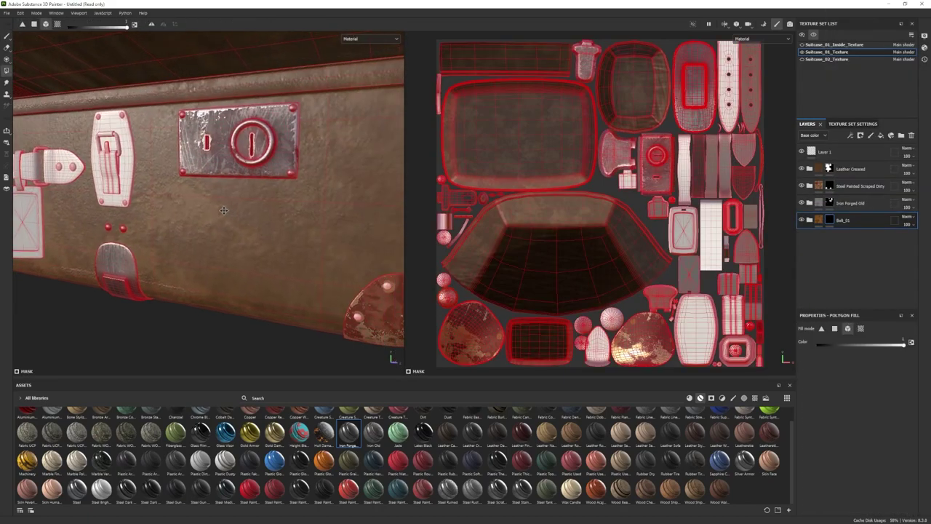
{"action": "middle_click_drag", "start_coordinate": [370, 320], "coordinate": [283, 247], "text": "alt"}
{"action": "left_click", "coordinate": [343, 206]}
{"action": "middle_click_drag", "start_coordinate": [295, 197], "coordinate": [268, 333], "text": "alt"}
{"action": "middle_click_drag", "start_coordinate": [231, 76], "coordinate": [205, 260], "text": "alt"}
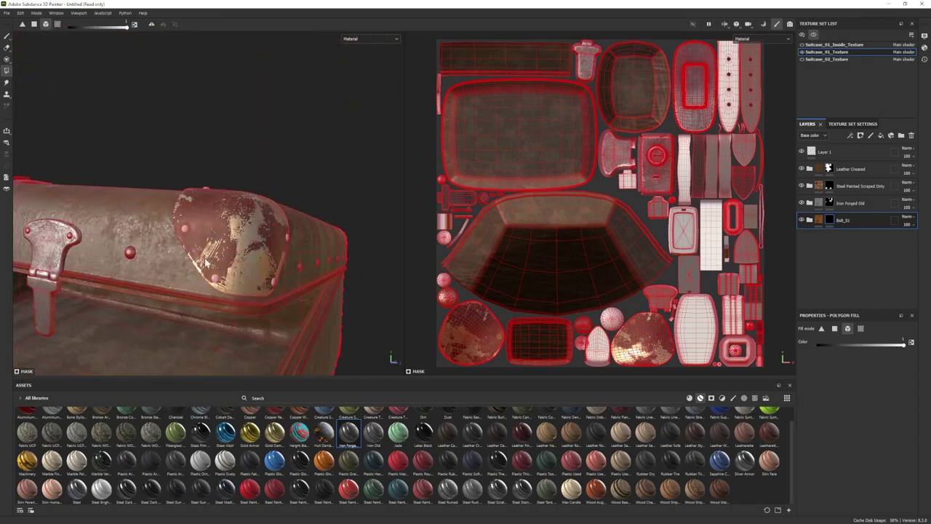
{"action": "left_click", "coordinate": [274, 283]}
{"action": "left_click_drag", "start_coordinate": [281, 297], "coordinate": [269, 334], "text": "alt"}
- Inspect the masked rivets and metal hardware around the handle, lid and front of the suitcase
{"action": "left_click", "coordinate": [7, 36]}
{"action": "scroll", "coordinate": [247, 291], "scroll_direction": "down", "scroll_amount": 5}
{"action": "mouse_move", "coordinate": [327, 280]}
{"action": "left_mouse_down", "text": "alt"}
{"action": "mouse_move", "coordinate": [248, 293]}
{"action": "mouse_move", "coordinate": [337, 302]}
{"action": "mouse_move", "coordinate": [285, 312]}
{"action": "left_mouse_up", "text": "alt"}
{"action": "scroll", "coordinate": [247, 293], "scroll_direction": "up", "scroll_amount": 5}
{"action": "left_click", "coordinate": [810, 219]}
{"action": "scroll", "coordinate": [232, 262], "scroll_direction": "down", "scroll_amount": 5}
{"action": "left_click_drag", "start_coordinate": [203, 255], "coordinate": [278, 245], "text": "alt"}
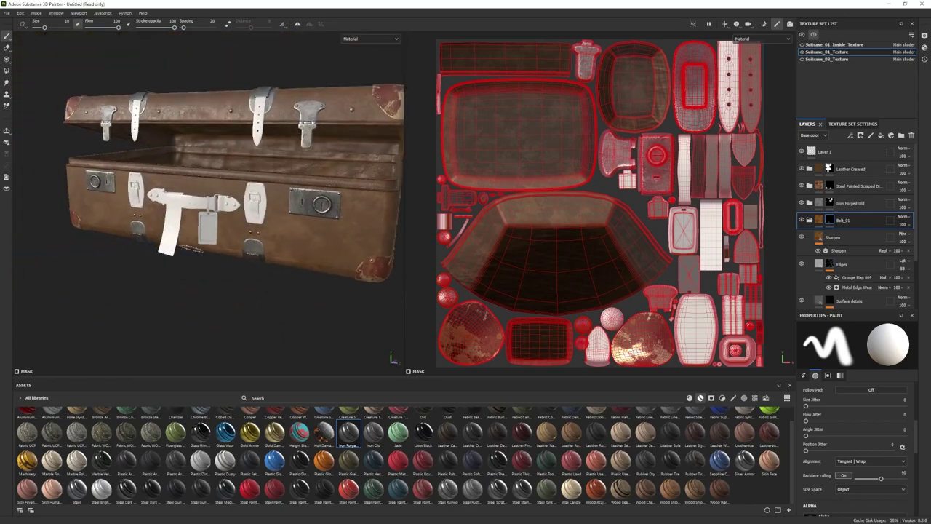
{"action": "middle_click_drag", "start_coordinate": [191, 249], "coordinate": [195, 296], "text": "alt"}
{"action": "scroll", "coordinate": [196, 296], "scroll_direction": "down", "scroll_amount": 4}
{"action": "left_click_drag", "start_coordinate": [233, 288], "coordinate": [272, 355], "text": "alt"}
{"action": "scroll", "coordinate": [212, 288], "scroll_direction": "up", "scroll_amount": 4}
{"action": "scroll", "coordinate": [223, 294], "scroll_direction": "up", "scroll_amount": 2}
{"action": "middle_click_drag", "start_coordinate": [272, 356], "coordinate": [302, 324], "text": "alt"}
{"action": "scroll", "coordinate": [302, 325], "scroll_direction": "up", "scroll_amount": 5}
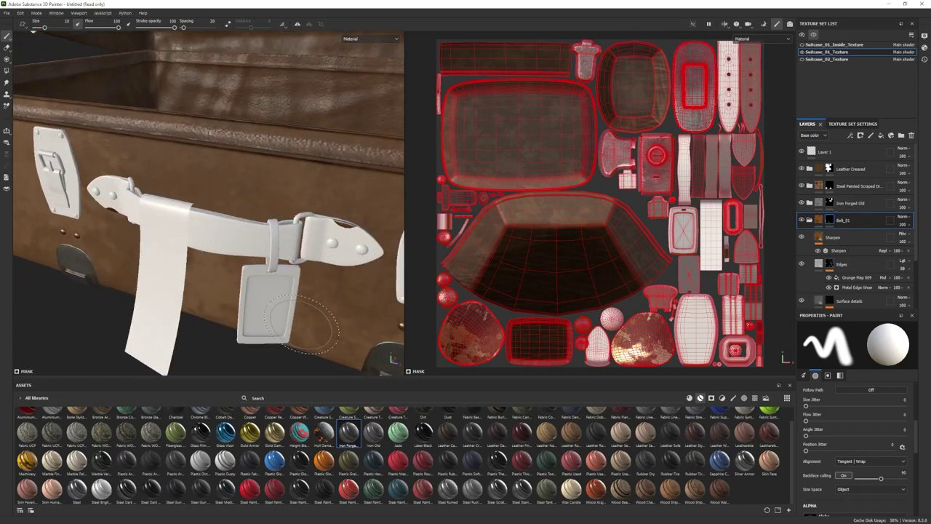
{"action": "left_click_drag", "start_coordinate": [304, 322], "coordinate": [309, 282], "text": "alt"}
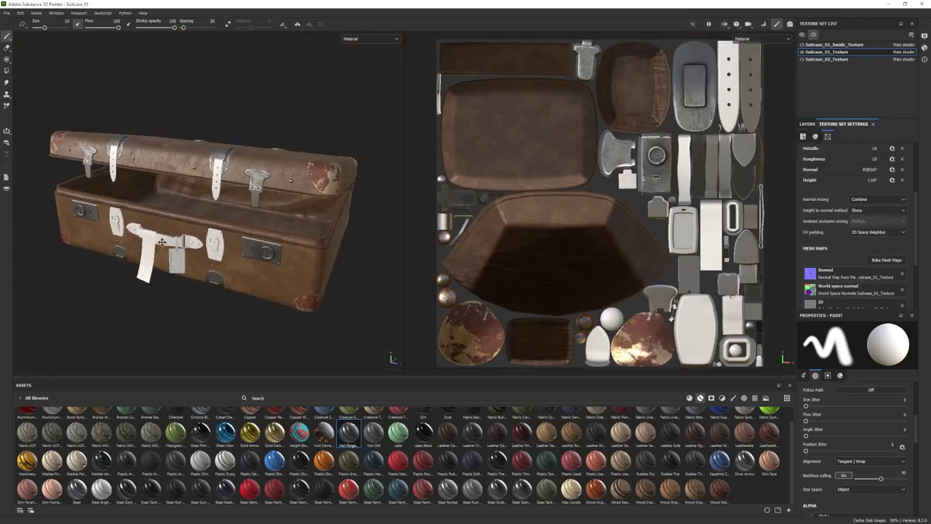
- Bring the layer stack back into view in place of the texture set settings
{"action": "scroll", "coordinate": [162, 242], "scroll_direction": "up", "scroll_amount": 2}
{"action": "left_click_drag", "start_coordinate": [162, 242], "coordinate": [188, 207], "text": "alt"}
{"action": "scroll", "coordinate": [186, 220], "scroll_direction": "up", "scroll_amount": 3}
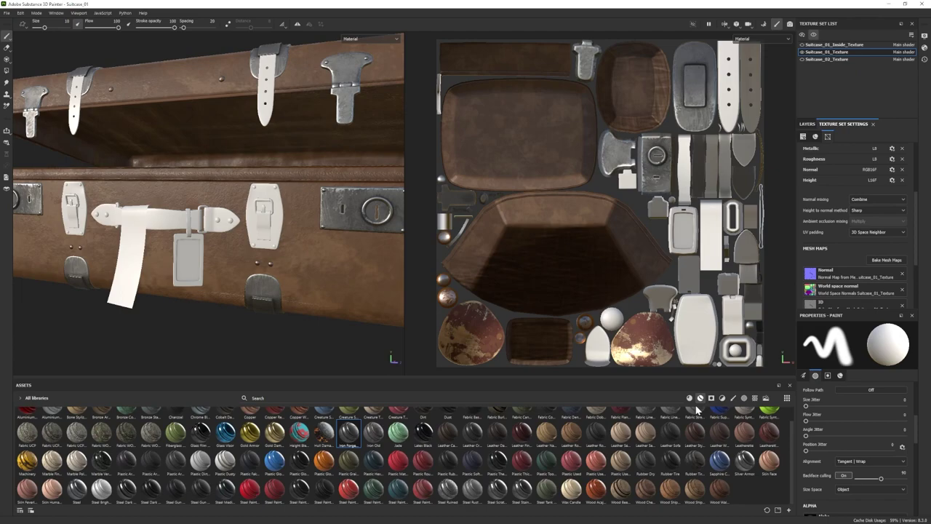
{"action": "scroll", "coordinate": [567, 455], "scroll_direction": "up", "scroll_amount": 1}
{"action": "left_click", "coordinate": [806, 124]}
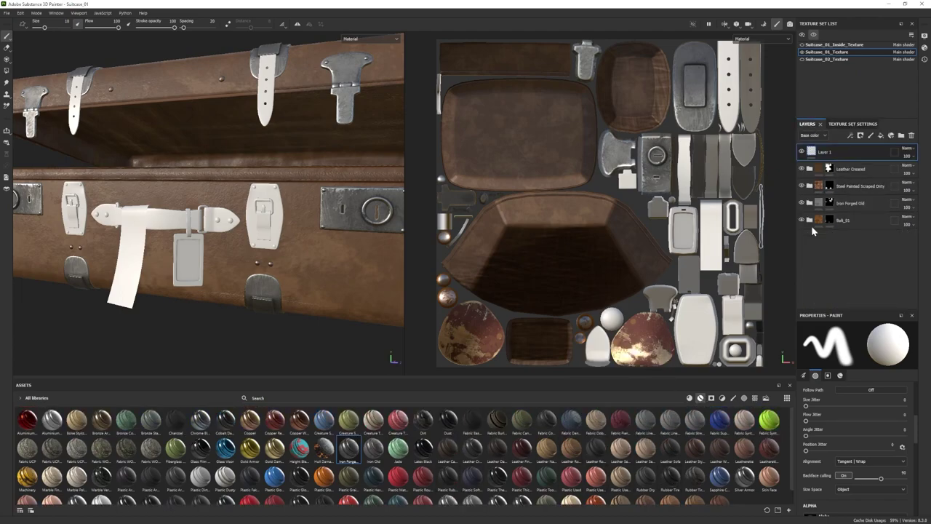
- Try another leather smart material at the bottom of the layer stack and delete it
{"action": "key", "text": "Delete"}
{"action": "left_click_drag", "start_coordinate": [448, 448], "coordinate": [840, 263]}
{"action": "key", "text": "Delete"}
- Add the Leather Creased smart material beneath Bolt_01 and expand its folder
{"action": "left_click_drag", "start_coordinate": [142, 246], "coordinate": [175, 246], "text": "alt"}
{"action": "left_click", "coordinate": [809, 237]}
{"action": "scroll", "coordinate": [841, 270], "scroll_direction": "down", "scroll_amount": 1}
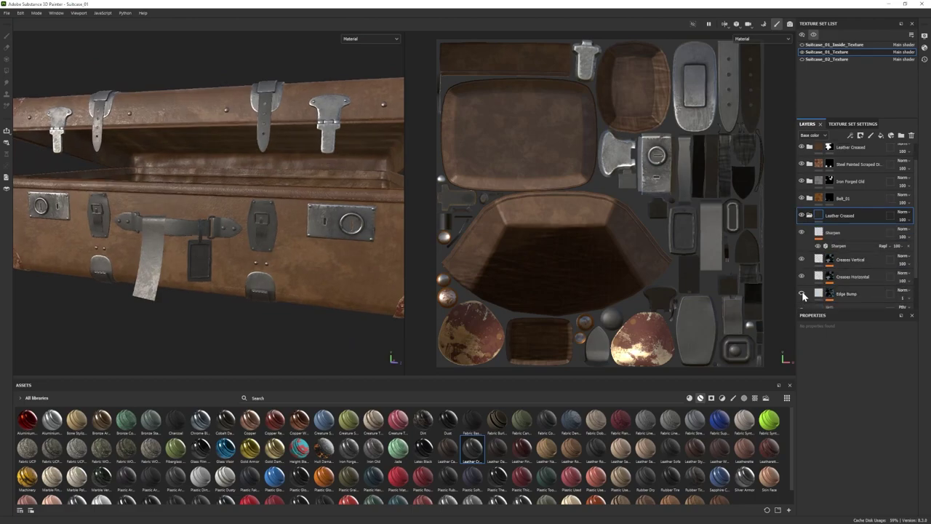
{"action": "left_click_drag", "start_coordinate": [291, 269], "coordinate": [262, 272], "text": "alt"}
{"action": "scroll", "coordinate": [255, 266], "scroll_direction": "up", "scroll_amount": 5}
{"action": "scroll", "coordinate": [256, 266], "scroll_direction": "down", "scroll_amount": 3}
{"action": "middle_click_drag", "start_coordinate": [257, 265], "coordinate": [241, 273], "text": "alt"}
{"action": "left_click", "coordinate": [809, 215]}
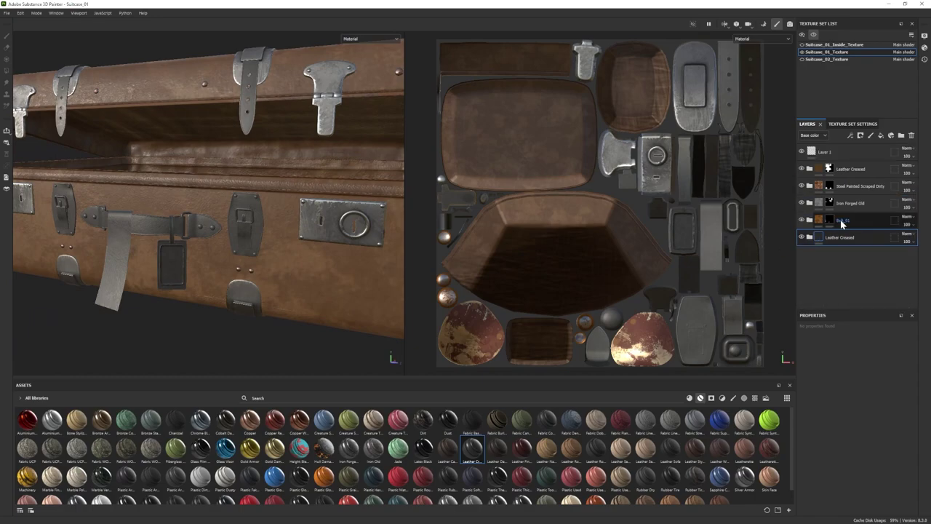
{"action": "left_click", "coordinate": [809, 237]}
{"action": "scroll", "coordinate": [848, 277], "scroll_direction": "down", "scroll_amount": 3}
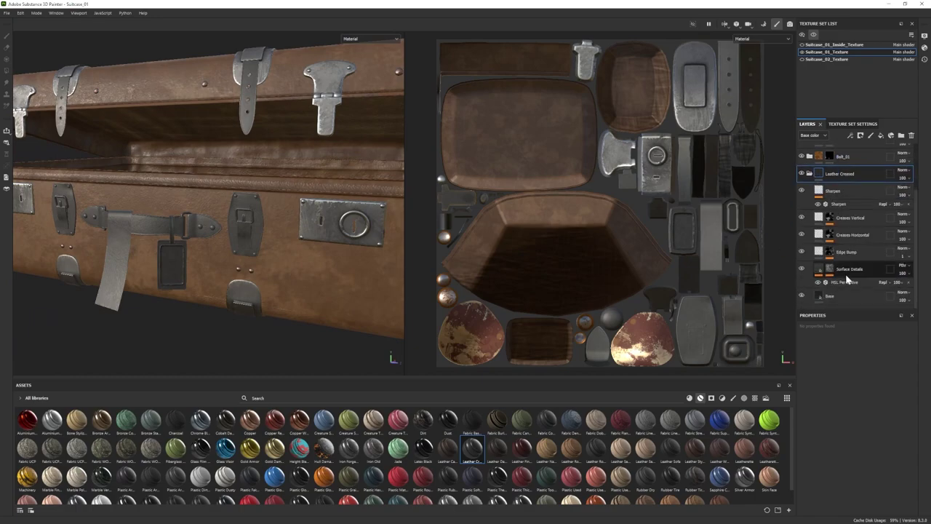
- Set the base color of the new Leather Creased folder's Base layer to a very dark reddish brown
{"action": "left_click", "coordinate": [846, 296]}
{"action": "left_click", "coordinate": [849, 406]}
{"action": "left_click", "coordinate": [794, 483]}
{"action": "left_click_drag", "start_coordinate": [769, 454], "coordinate": [760, 459]}
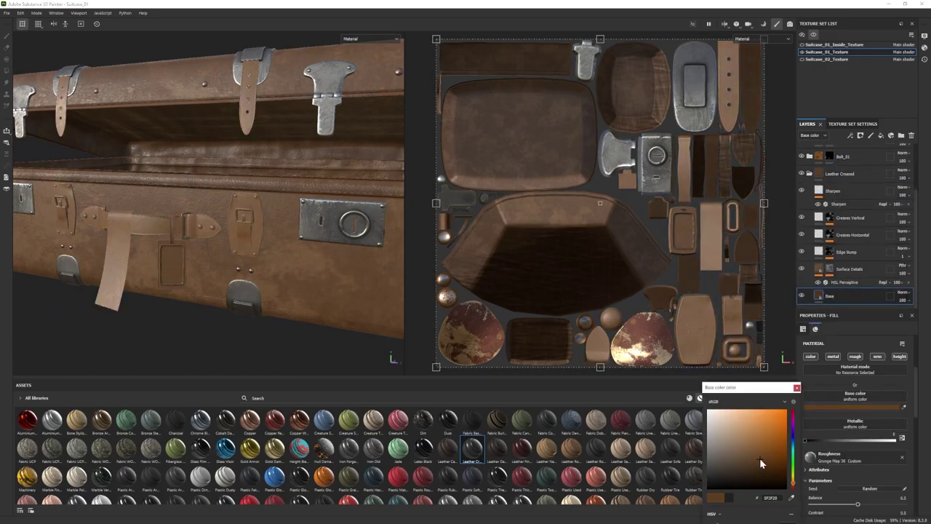
{"action": "scroll", "coordinate": [276, 252], "scroll_direction": "down", "scroll_amount": 5}
{"action": "left_click", "coordinate": [746, 448]}
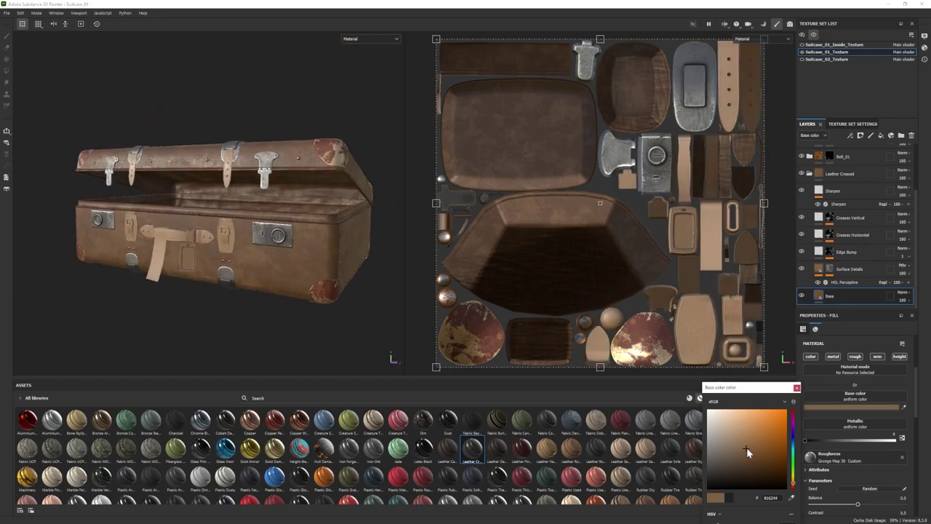
{"action": "left_click_drag", "start_coordinate": [741, 451], "coordinate": [789, 467]}
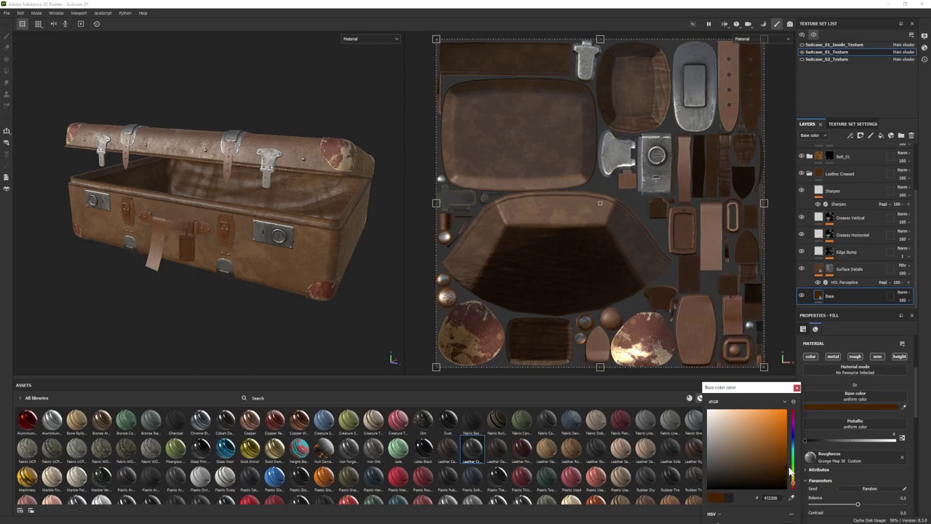
{"action": "left_click_drag", "start_coordinate": [168, 246], "coordinate": [167, 216], "text": "alt"}
{"action": "left_click_drag", "start_coordinate": [781, 465], "coordinate": [771, 451]}
{"action": "left_click_drag", "start_coordinate": [206, 374], "coordinate": [252, 270], "text": "alt"}
{"action": "left_click_drag", "start_coordinate": [725, 445], "coordinate": [778, 479]}
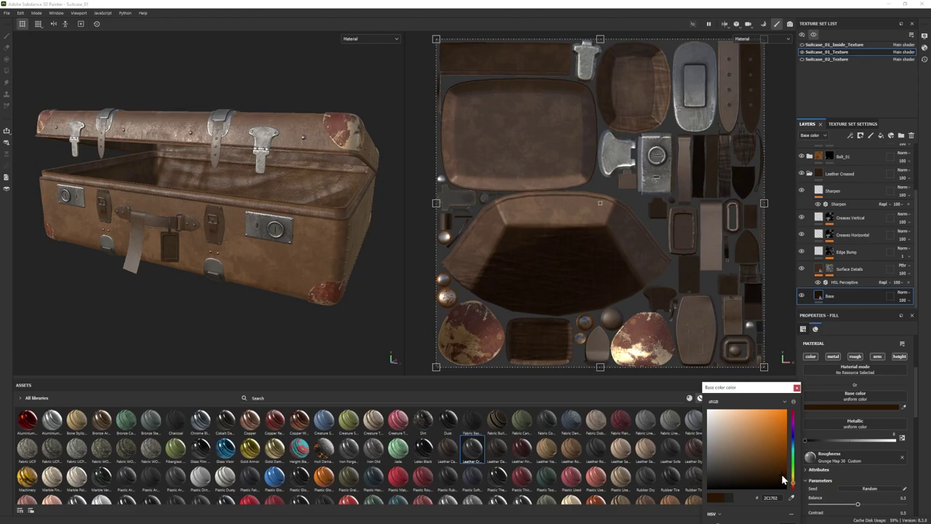
{"action": "left_click", "coordinate": [792, 485]}
{"action": "left_click_drag", "start_coordinate": [283, 286], "coordinate": [304, 279], "text": "alt"}
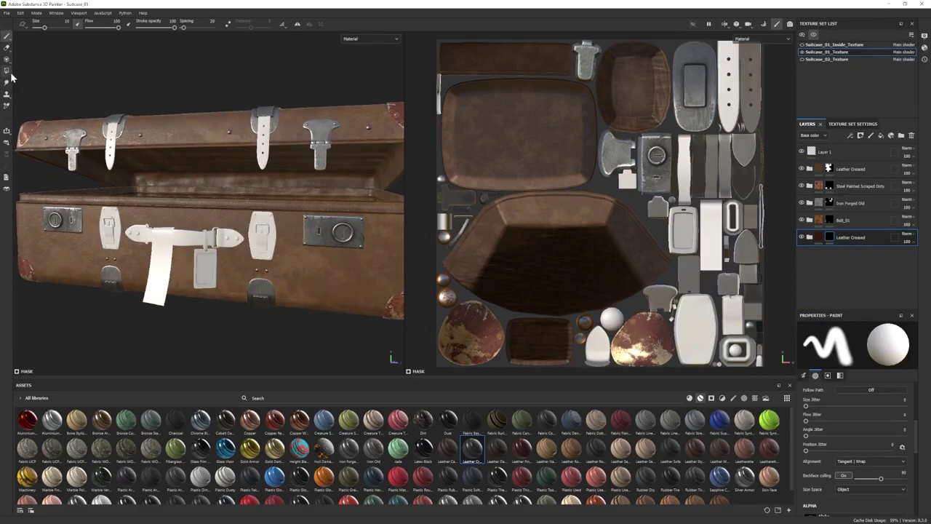
- Mask the dark Leather Creased material to the suitcase's carrying handle with Polygon Fill
{"action": "left_click", "coordinate": [7, 36]}
{"action": "scroll", "coordinate": [206, 198], "scroll_direction": "down", "scroll_amount": 3}
{"action": "mouse_move", "coordinate": [207, 197]}
{"action": "left_mouse_down", "text": "alt"}
{"action": "mouse_move", "coordinate": [200, 245]}
{"action": "mouse_move", "coordinate": [211, 247]}
{"action": "left_mouse_up", "text": "alt"}
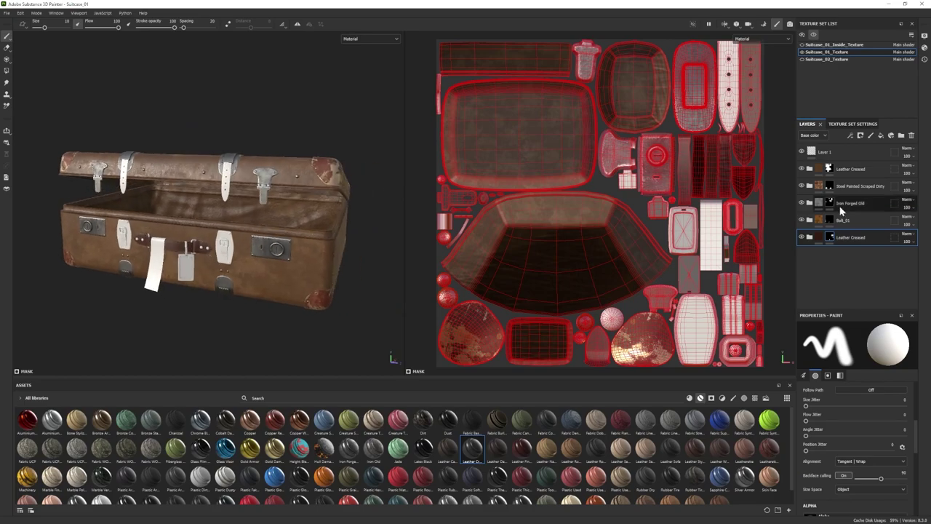
- Add another Leather Creased smart material at the bottom of the stack and set its Base layer color to medium brown 724821
{"action": "left_click_drag", "start_coordinate": [480, 457], "coordinate": [856, 277]}
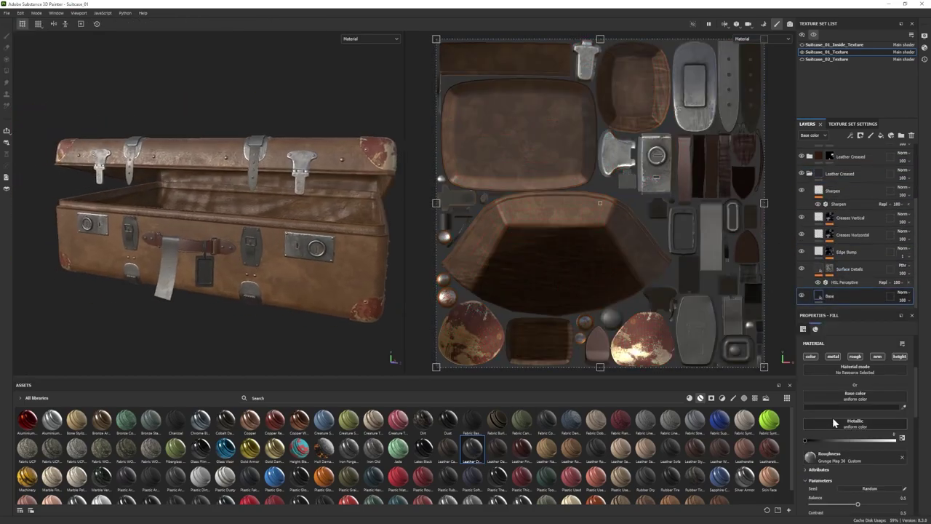
{"action": "left_click", "coordinate": [854, 396]}
{"action": "mouse_move", "coordinate": [772, 447]}
{"action": "left_mouse_down"}
{"action": "mouse_move", "coordinate": [749, 448]}
{"action": "mouse_move", "coordinate": [758, 446]}
{"action": "left_mouse_up"}
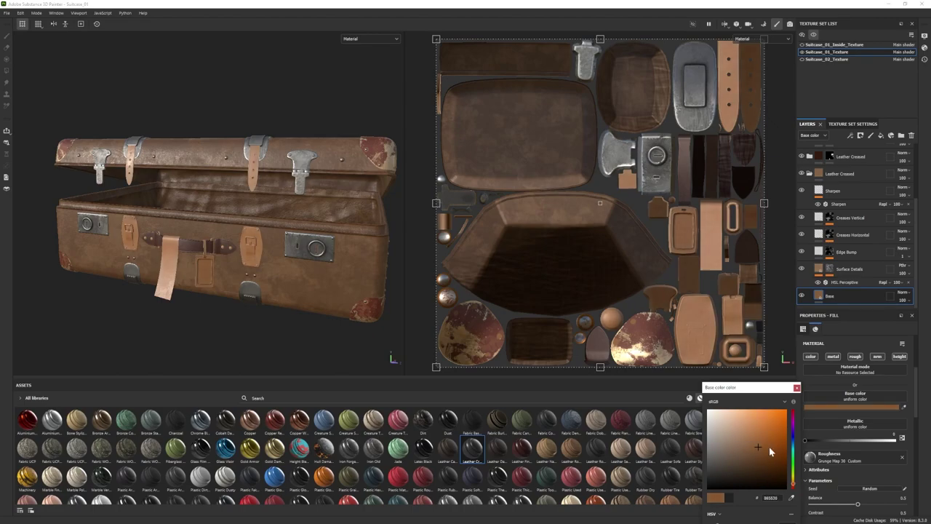
{"action": "left_click", "coordinate": [763, 450]}
{"action": "left_click_drag", "start_coordinate": [306, 226], "coordinate": [262, 237], "text": "alt"}
{"action": "left_click", "coordinate": [758, 448]}
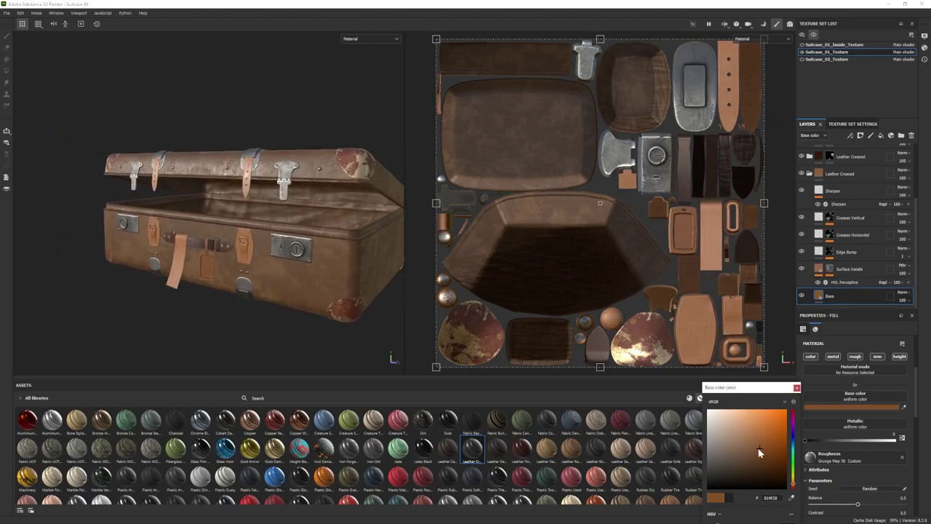
{"action": "left_click_drag", "start_coordinate": [760, 452], "coordinate": [755, 461]}
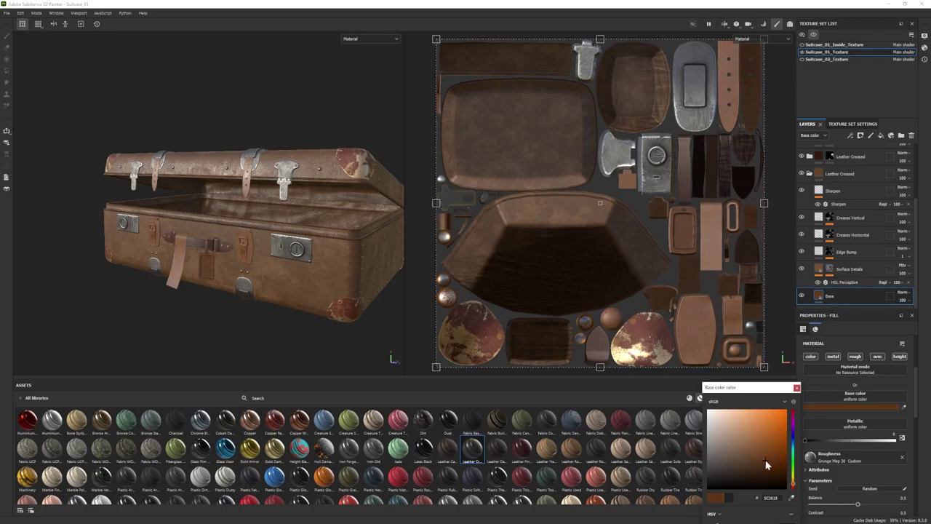
{"action": "left_click_drag", "start_coordinate": [331, 266], "coordinate": [384, 264], "text": "alt"}
{"action": "mouse_move", "coordinate": [767, 458]}
{"action": "left_mouse_down"}
{"action": "mouse_move", "coordinate": [757, 457]}
{"action": "mouse_move", "coordinate": [770, 460]}
{"action": "mouse_move", "coordinate": [763, 449]}
{"action": "left_mouse_up"}
{"action": "left_click_drag", "start_coordinate": [251, 251], "coordinate": [226, 229], "text": "alt"}
{"action": "left_click_drag", "start_coordinate": [301, 268], "coordinate": [296, 282], "text": "alt"}
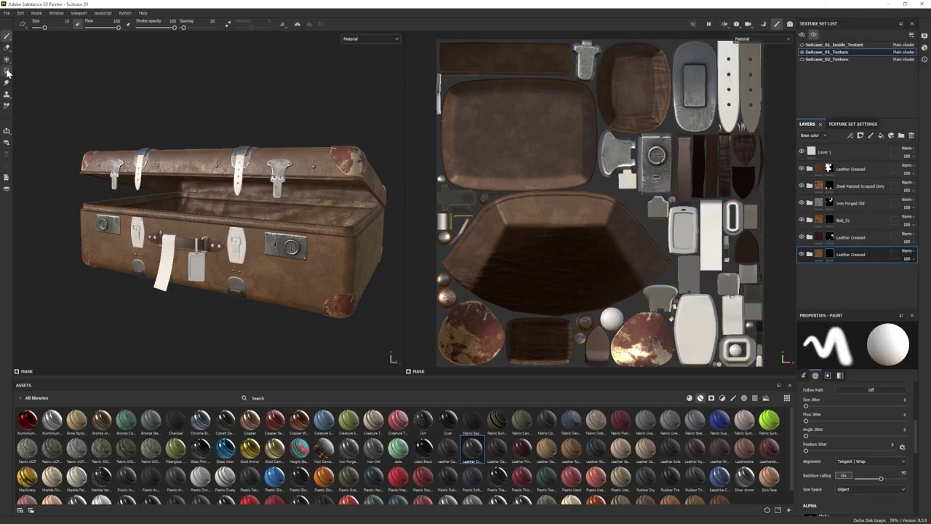
- Mask the bottom Leather Creased material to the lid straps and front buckle plates, undoing the last fill on the name tag
{"action": "key", "text": "4"}
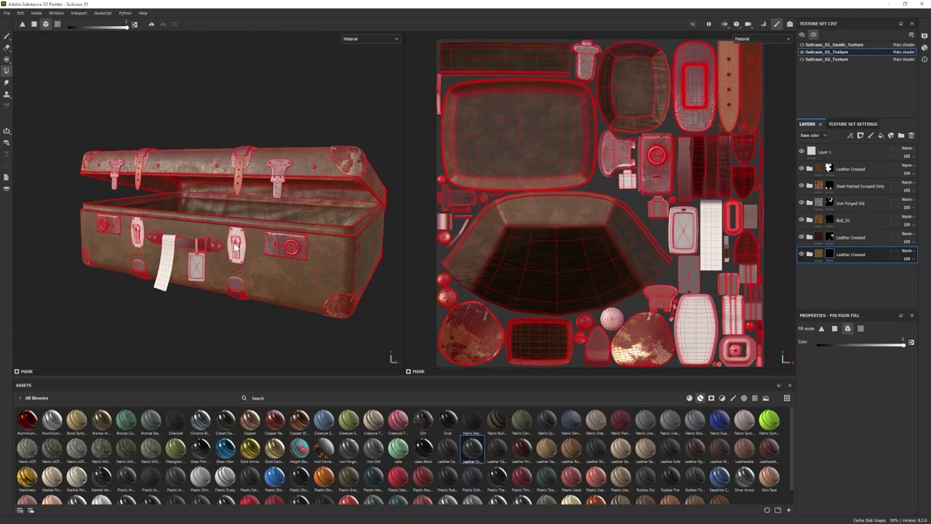
{"action": "left_click", "coordinate": [203, 257]}
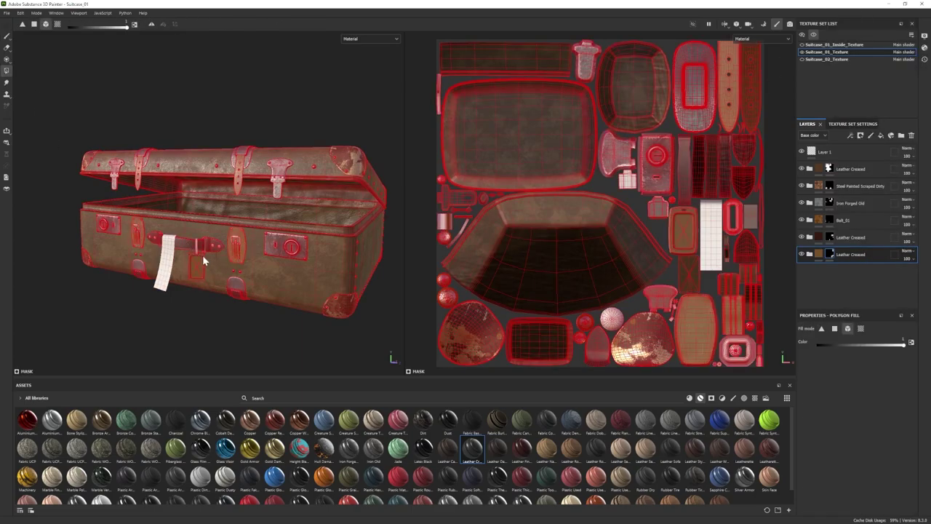
{"action": "left_click", "coordinate": [7, 36]}
{"action": "mouse_move", "coordinate": [235, 237]}
{"action": "left_mouse_down", "text": "alt"}
{"action": "mouse_move", "coordinate": [282, 246]}
{"action": "mouse_move", "coordinate": [246, 279]}
{"action": "mouse_move", "coordinate": [256, 283]}
{"action": "left_mouse_up", "text": "alt"}
{"action": "key", "text": "ctrl+z"}
- Darken the base color of the strap leather's Base layer to a very dark brown, 241704
{"action": "left_click", "coordinate": [809, 254]}
{"action": "scroll", "coordinate": [822, 270], "scroll_direction": "down", "scroll_amount": 3}
{"action": "left_click", "coordinate": [828, 296]}
{"action": "left_click", "coordinate": [837, 407]}
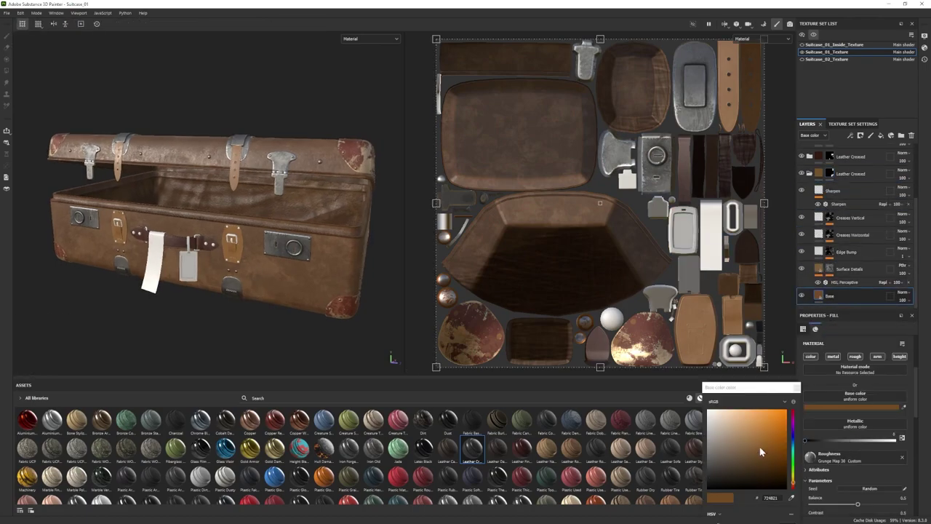
{"action": "left_click_drag", "start_coordinate": [760, 451], "coordinate": [764, 477]}
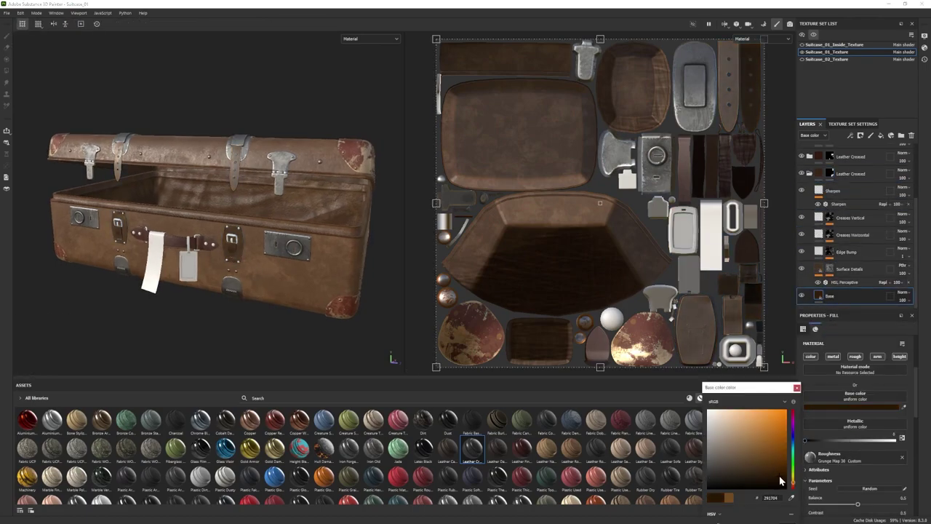
- Recolor the strap leather's Base layer from the suitcase's brown, adjusted to 482918, and set its roughness balance to 0.66
{"action": "left_click", "coordinate": [790, 497]}
{"action": "left_click", "coordinate": [322, 176]}
{"action": "left_click_drag", "start_coordinate": [738, 451], "coordinate": [756, 469]}
{"action": "left_click_drag", "start_coordinate": [164, 291], "coordinate": [305, 305], "text": "alt"}
{"action": "scroll", "coordinate": [866, 454], "scroll_direction": "down", "scroll_amount": 2}
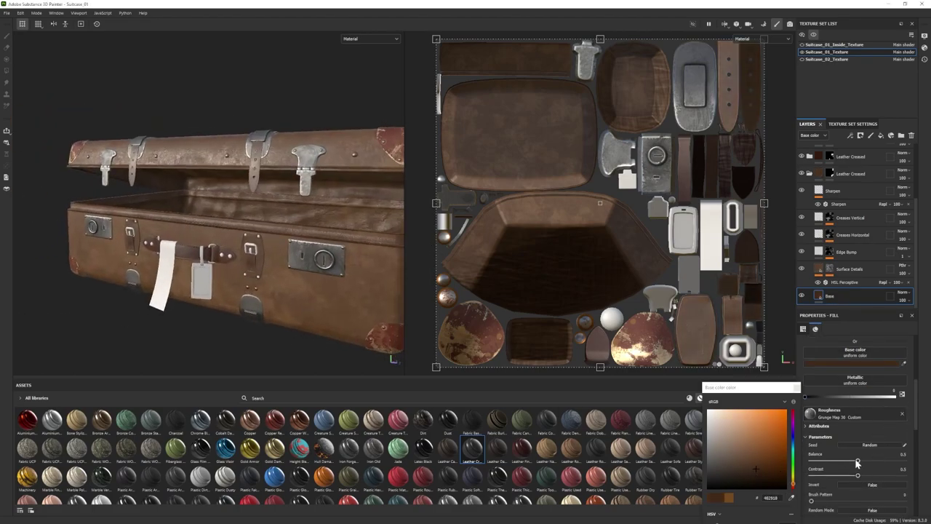
{"action": "left_click_drag", "start_coordinate": [874, 469], "coordinate": [872, 469]}
{"action": "scroll", "coordinate": [357, 282], "scroll_direction": "down", "scroll_amount": 3}
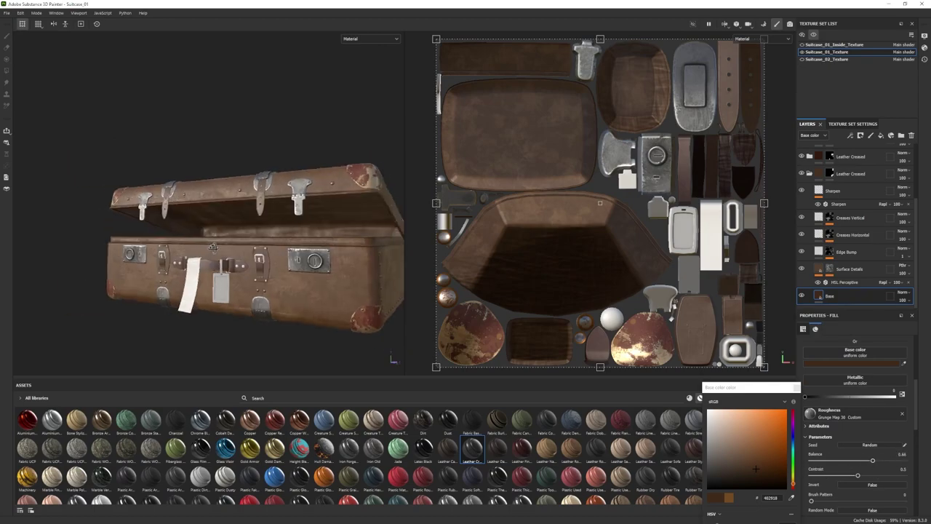
{"action": "left_click_drag", "start_coordinate": [357, 282], "coordinate": [258, 291], "text": "alt"}
- Add a fill layer above Sharpen in the strap leather group and apply the Paint Old smart mask
{"action": "left_click", "coordinate": [841, 194]}
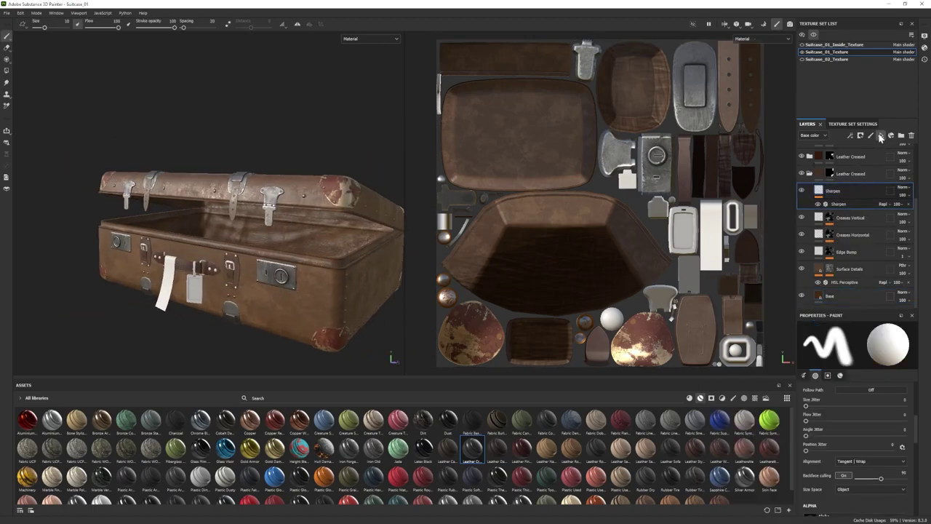
{"action": "left_click", "coordinate": [881, 135]}
{"action": "left_click", "coordinate": [711, 398]}
{"action": "left_click_drag", "start_coordinate": [437, 454], "coordinate": [846, 193]}
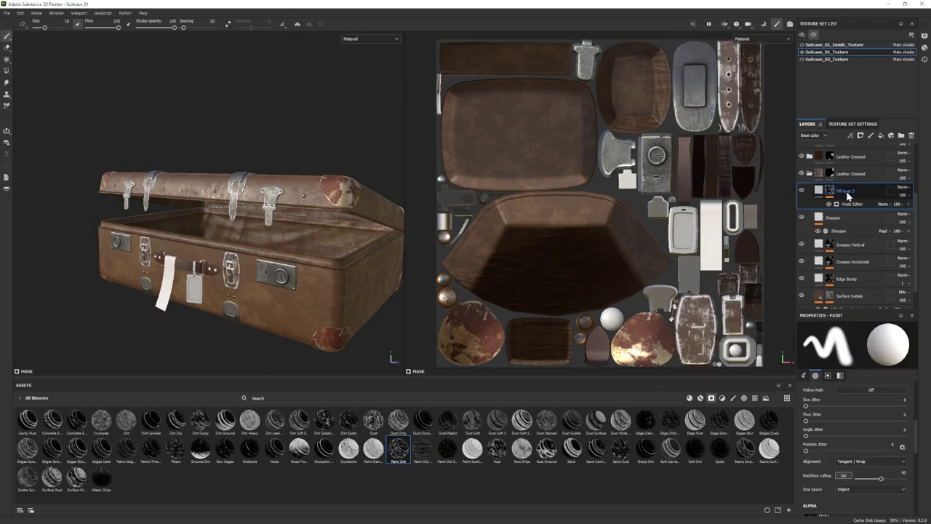
- Set the base color of the strap leather's new edge-wear fill layer to a light tan brown
{"action": "left_click", "coordinate": [855, 205]}
{"action": "left_click", "coordinate": [817, 190]}
{"action": "left_click", "coordinate": [857, 380]}
{"action": "left_click", "coordinate": [792, 480]}
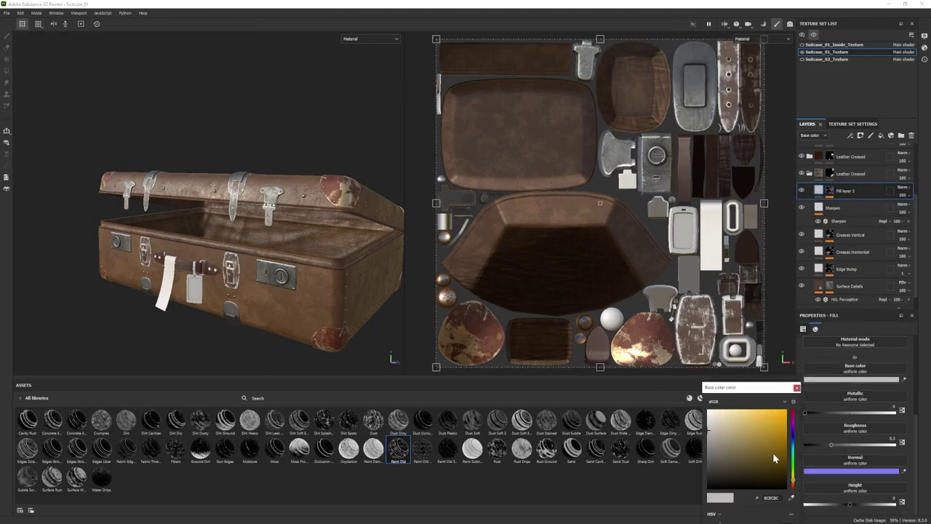
{"action": "left_click_drag", "start_coordinate": [773, 455], "coordinate": [741, 444]}
{"action": "scroll", "coordinate": [225, 306], "scroll_direction": "up", "scroll_amount": 3}
{"action": "left_click_drag", "start_coordinate": [226, 305], "coordinate": [204, 301], "text": "alt"}
{"action": "left_click", "coordinate": [797, 387]}
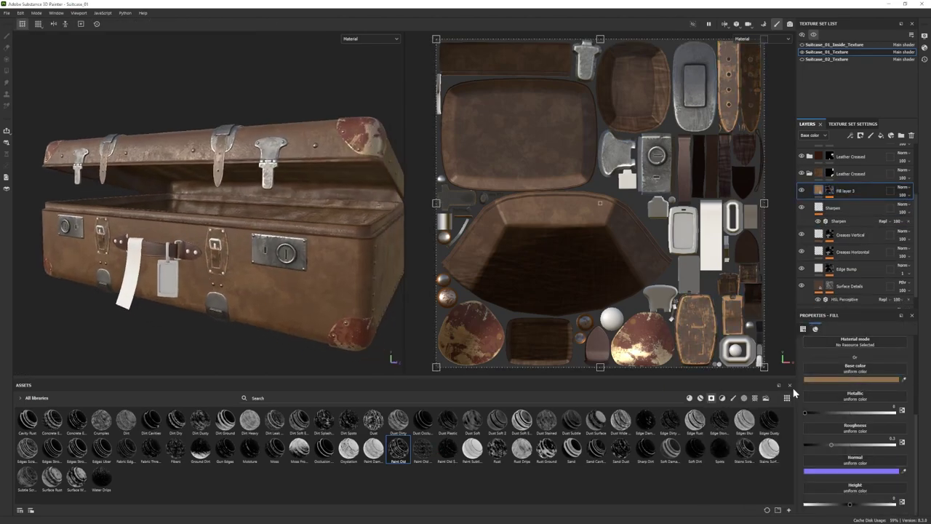
- Tune the edge-wear layer's Mask Editor with Global Balance 0.48 and Curvature 0.25
{"action": "left_click", "coordinate": [829, 190]}
{"action": "left_click", "coordinate": [851, 205]}
{"action": "scroll", "coordinate": [853, 490], "scroll_direction": "down", "scroll_amount": 1}
{"action": "scroll", "coordinate": [853, 487], "scroll_direction": "down", "scroll_amount": 1}
{"action": "left_click", "coordinate": [861, 476]}
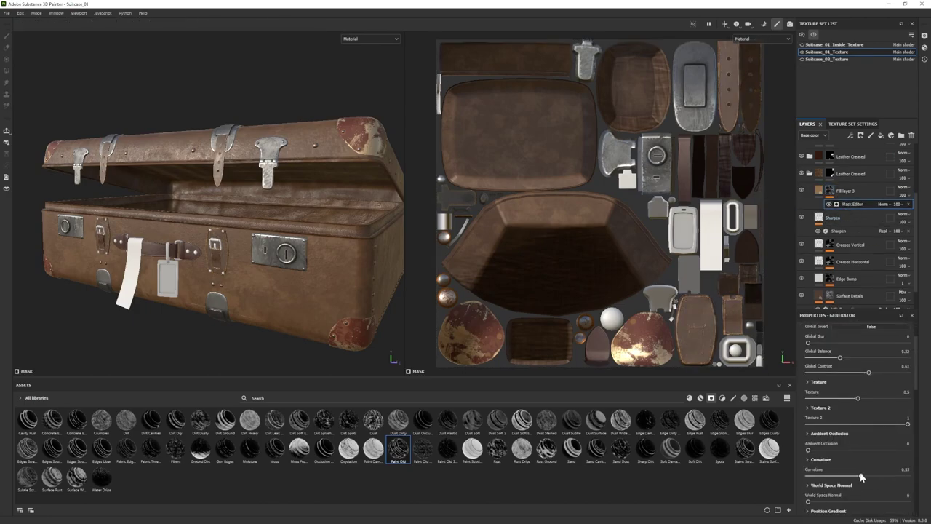
{"action": "left_click_drag", "start_coordinate": [839, 357], "coordinate": [850, 357]}
{"action": "left_click_drag", "start_coordinate": [244, 262], "coordinate": [234, 288], "text": "alt"}
{"action": "scroll", "coordinate": [247, 297], "scroll_direction": "down", "scroll_amount": 3}
{"action": "scroll", "coordinate": [247, 297], "scroll_direction": "up", "scroll_amount": 2}
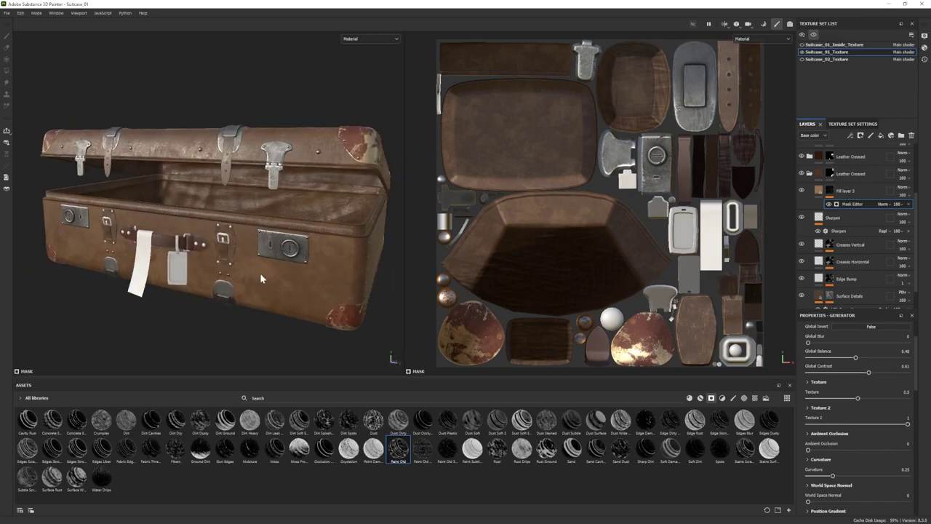
- Add a Silver Armor smart material at the bottom of the stack and give it a black mask
{"action": "left_click", "coordinate": [808, 173]}
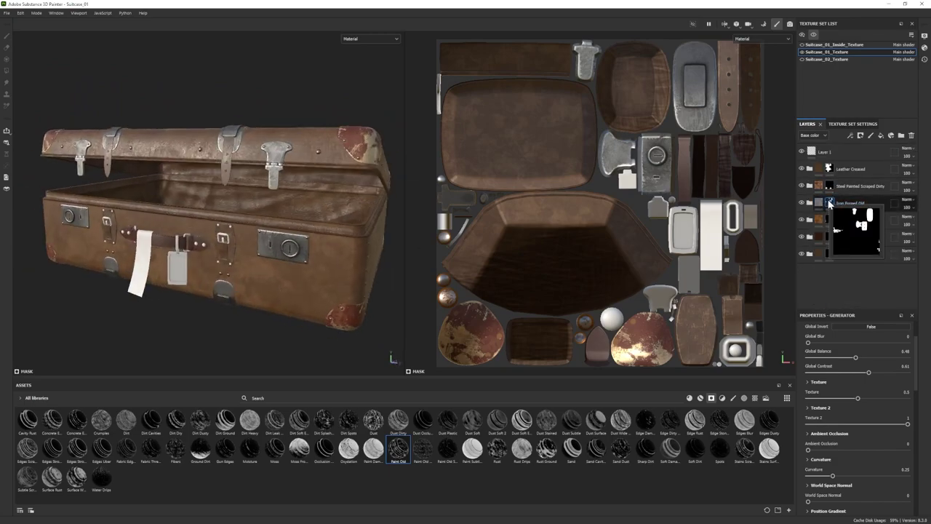
{"action": "left_click", "coordinate": [829, 219]}
{"action": "key", "text": "4"}
{"action": "left_click", "coordinate": [7, 36]}
{"action": "mouse_move", "coordinate": [291, 291]}
{"action": "left_mouse_down", "text": "alt"}
{"action": "mouse_move", "coordinate": [240, 287]}
{"action": "mouse_move", "coordinate": [291, 295]}
{"action": "left_mouse_up", "text": "alt"}
{"action": "right_click_drag", "start_coordinate": [327, 298], "coordinate": [371, 322], "text": "alt"}
{"action": "left_click", "coordinate": [689, 397]}
{"action": "left_click", "coordinate": [700, 398]}
{"action": "scroll", "coordinate": [699, 410], "scroll_direction": "down", "scroll_amount": 1}
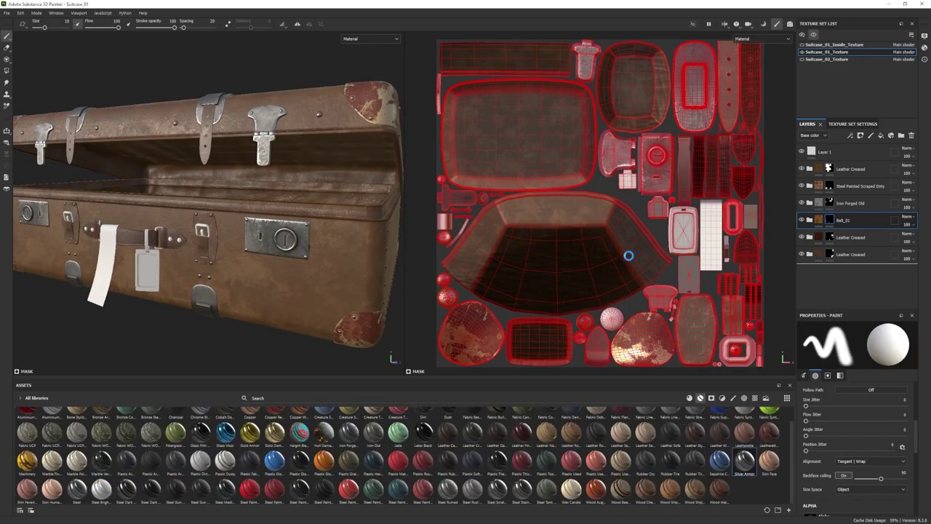
{"action": "mouse_move", "coordinate": [240, 280]}
{"action": "left_mouse_down", "text": "alt"}
{"action": "mouse_move", "coordinate": [203, 270]}
{"action": "mouse_move", "coordinate": [240, 280]}
{"action": "left_mouse_up", "text": "alt"}
{"action": "right_click", "coordinate": [848, 271]}
{"action": "left_click", "coordinate": [861, 203]}
- Mask Silver Armor to the carrying handle's rivets and metal ring with Polygon Fill
{"action": "key", "text": "4"}
{"action": "mouse_move", "coordinate": [158, 239]}
{"action": "right_mouse_down", "text": "alt"}
{"action": "mouse_move", "coordinate": [252, 242]}
{"action": "mouse_move", "coordinate": [225, 255]}
{"action": "right_mouse_up", "text": "alt"}
{"action": "left_click", "coordinate": [249, 237]}
{"action": "mouse_move", "coordinate": [273, 273]}
{"action": "left_mouse_down", "text": "alt"}
{"action": "mouse_move", "coordinate": [196, 232]}
{"action": "mouse_move", "coordinate": [291, 258]}
{"action": "left_mouse_up", "text": "alt"}
{"action": "left_click", "coordinate": [6, 36]}
{"action": "left_click", "coordinate": [7, 70]}
{"action": "right_click_drag", "start_coordinate": [255, 214], "coordinate": [332, 220], "text": "alt"}
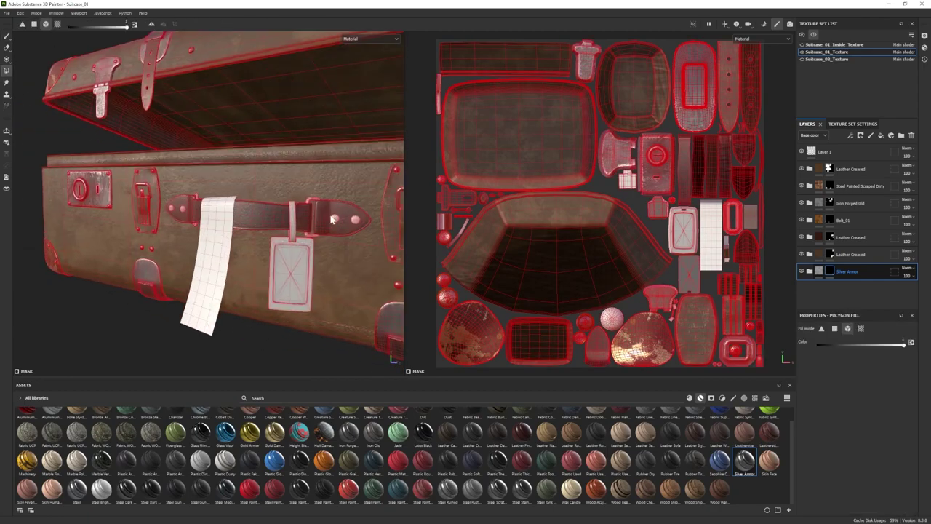
{"action": "left_click", "coordinate": [333, 220]}
{"action": "left_click", "coordinate": [312, 201]}
{"action": "left_click", "coordinate": [7, 36]}
{"action": "right_click_drag", "start_coordinate": [329, 270], "coordinate": [258, 269], "text": "alt"}
{"action": "middle_click_drag", "start_coordinate": [342, 287], "coordinate": [252, 273], "text": "alt"}
{"action": "left_click_drag", "start_coordinate": [307, 255], "coordinate": [248, 280], "text": "alt"}
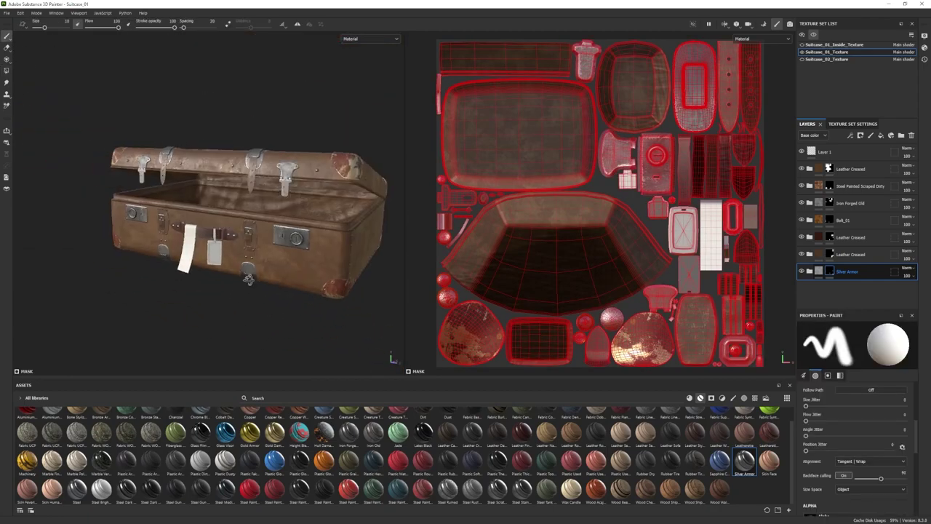
{"action": "middle_click_drag", "start_coordinate": [231, 268], "coordinate": [200, 276], "text": "alt"}
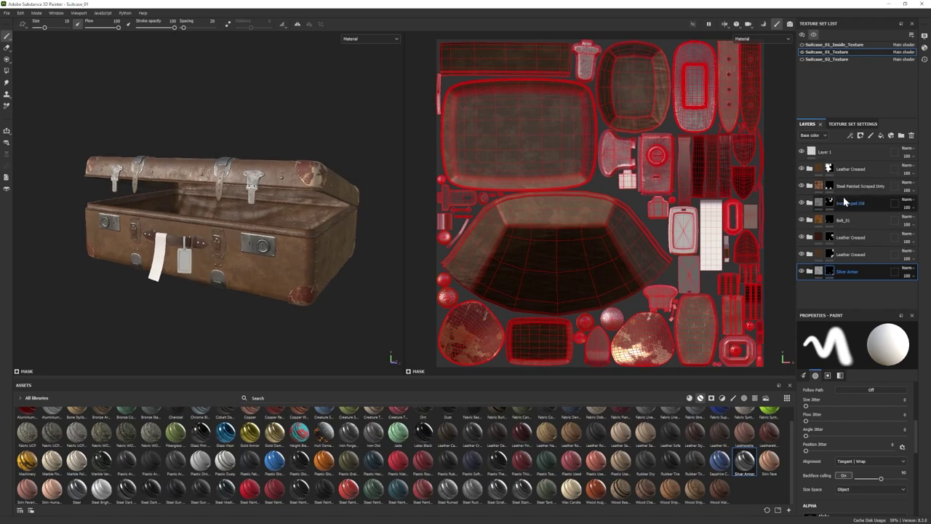
- Compare the main leather without Fill layer 1 and lighten its Base layer color to brown 725334
{"action": "left_click", "coordinate": [808, 168]}
{"action": "left_click", "coordinate": [802, 203]}
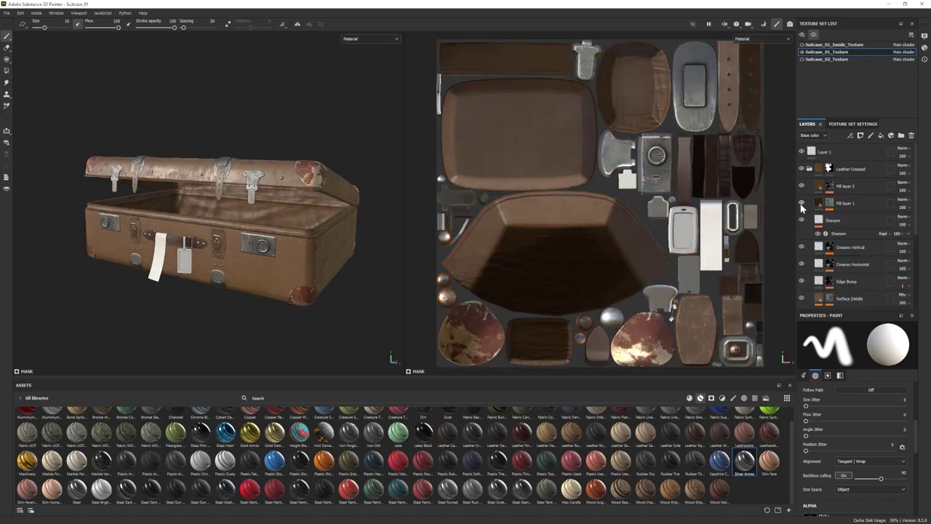
{"action": "left_click", "coordinate": [802, 205]}
{"action": "scroll", "coordinate": [840, 269], "scroll_direction": "down", "scroll_amount": 1}
{"action": "left_click", "coordinate": [840, 282]}
{"action": "left_click", "coordinate": [837, 379]}
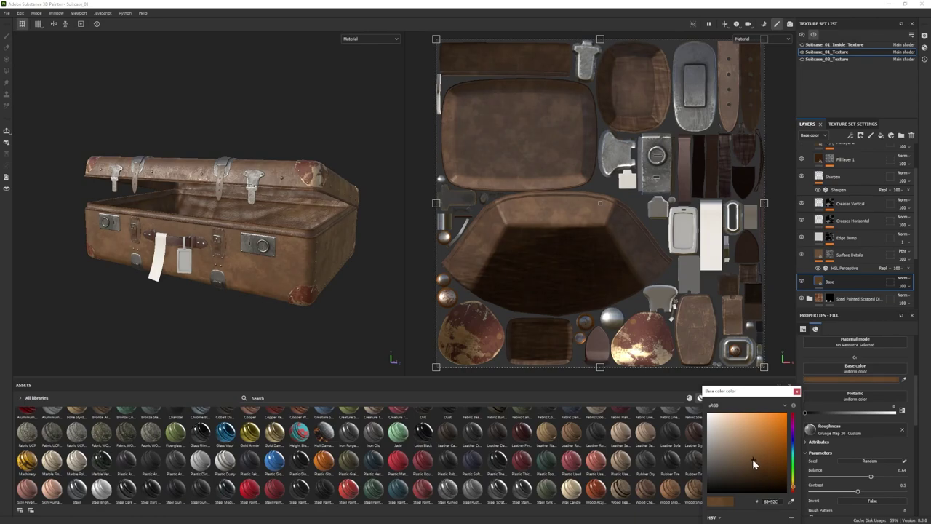
{"action": "left_click_drag", "start_coordinate": [753, 459], "coordinate": [749, 456]}
{"action": "mouse_move", "coordinate": [291, 266]}
{"action": "left_mouse_down", "text": "alt"}
{"action": "mouse_move", "coordinate": [240, 266]}
{"action": "mouse_move", "coordinate": [302, 266]}
{"action": "left_mouse_up", "text": "alt"}
{"action": "scroll", "coordinate": [812, 176], "scroll_direction": "up", "scroll_amount": 1}
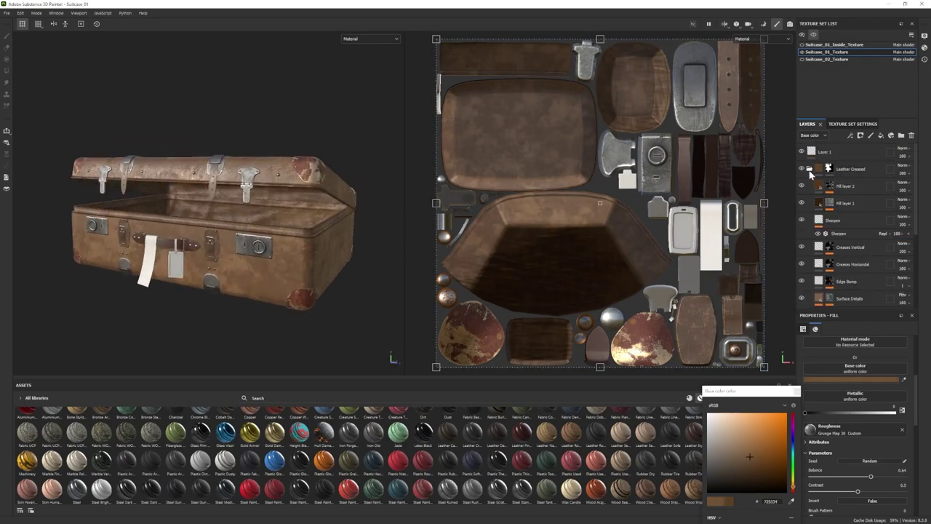
- Adjust the Mask Editor of the main leather's Fill layer 1, setting Global Balance to 0.61 and tuning the curvature
{"action": "left_click", "coordinate": [836, 204]}
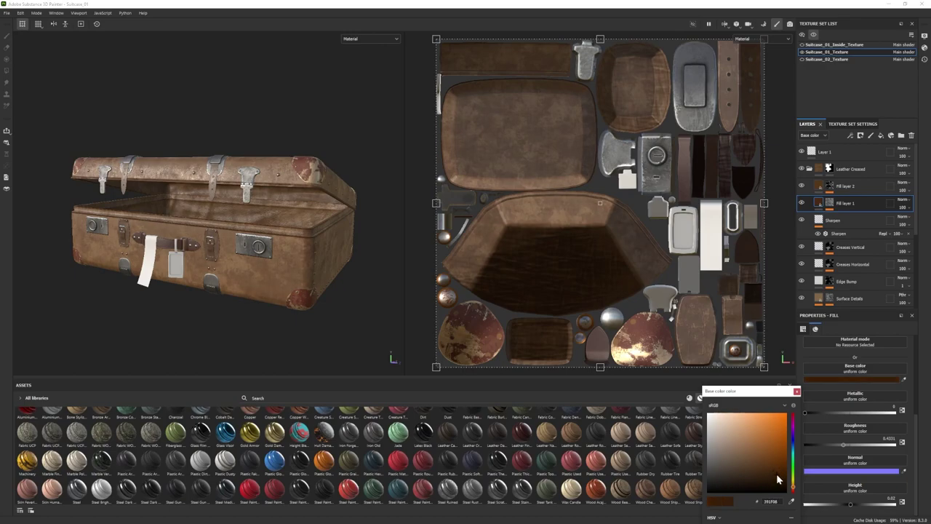
{"action": "left_click_drag", "start_coordinate": [262, 316], "coordinate": [272, 315], "text": "alt"}
{"action": "left_click", "coordinate": [796, 391]}
{"action": "left_click", "coordinate": [829, 203]}
{"action": "left_click", "coordinate": [853, 217]}
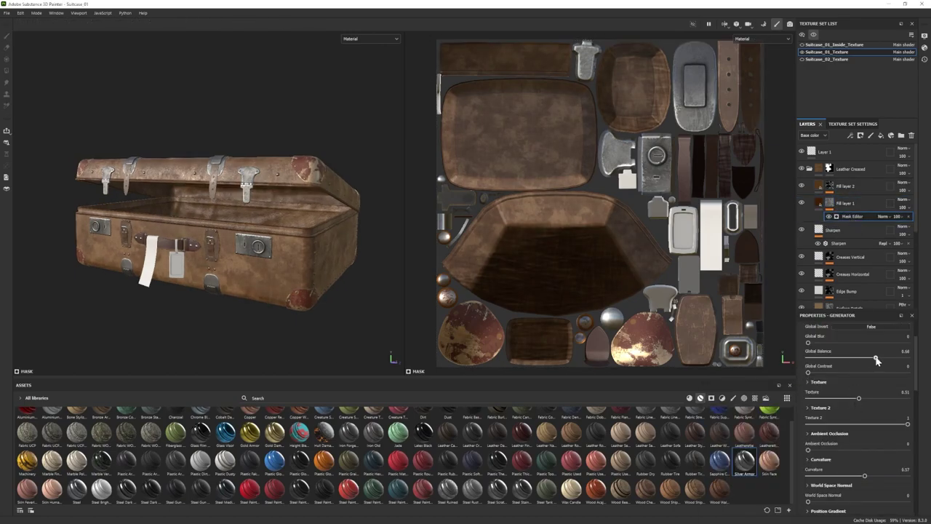
{"action": "scroll", "coordinate": [836, 476], "scroll_direction": "down", "scroll_amount": 1}
{"action": "left_click_drag", "start_coordinate": [864, 454], "coordinate": [872, 452]}
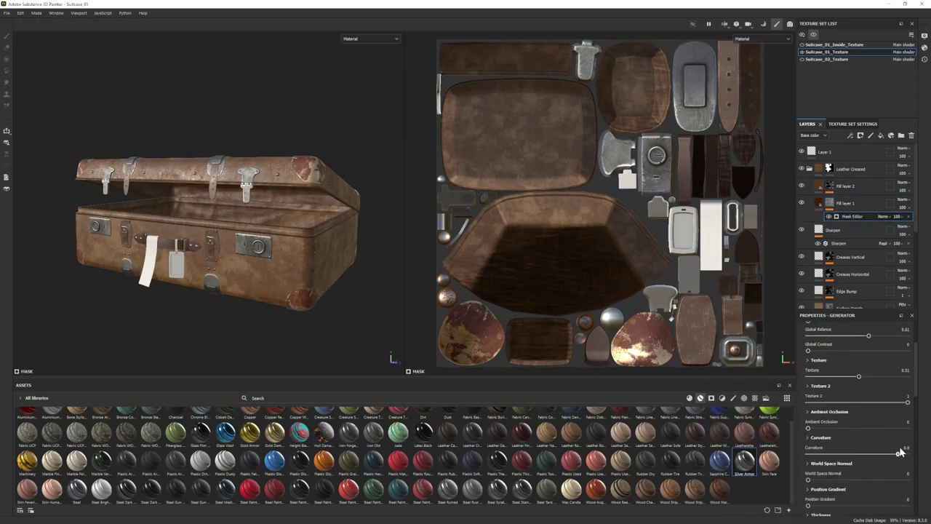
{"action": "scroll", "coordinate": [832, 496], "scroll_direction": "down", "scroll_amount": 1}
{"action": "mouse_move", "coordinate": [809, 457]}
{"action": "left_mouse_down"}
{"action": "mouse_move", "coordinate": [870, 459]}
{"action": "mouse_move", "coordinate": [807, 456]}
{"action": "mouse_move", "coordinate": [806, 444]}
{"action": "left_mouse_up"}
{"action": "scroll", "coordinate": [810, 454], "scroll_direction": "down", "scroll_amount": 3}
{"action": "left_click_drag", "start_coordinate": [252, 268], "coordinate": [371, 221], "text": "alt"}
- Change the base color of the main leather's Fill layer 1 to a less saturated brown
{"action": "left_click", "coordinate": [819, 204]}
{"action": "left_click", "coordinate": [880, 378]}
{"action": "left_click_drag", "start_coordinate": [774, 479], "coordinate": [748, 474]}
{"action": "left_click", "coordinate": [798, 395]}
- Undo the last color change on the main leather's Base layer and set its color to darker brown 5E402B
{"action": "scroll", "coordinate": [844, 256], "scroll_direction": "down", "scroll_amount": 3}
{"action": "left_click", "coordinate": [816, 257]}
{"action": "left_click", "coordinate": [852, 380]}
{"action": "left_click_drag", "start_coordinate": [280, 251], "coordinate": [236, 300], "text": "alt"}
{"action": "key", "text": "ctrl+z"}
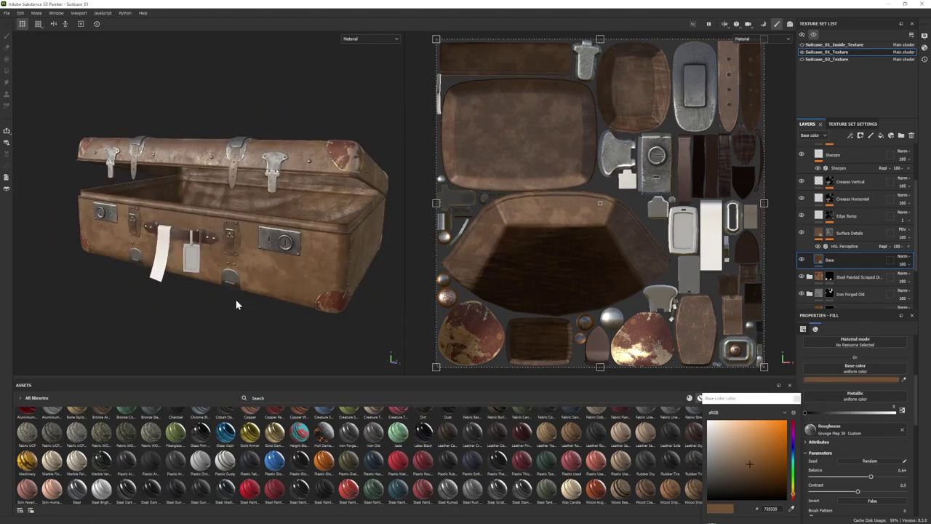
{"action": "left_click_drag", "start_coordinate": [249, 253], "coordinate": [273, 245], "text": "alt"}
- Toggle the visibility of the main leather's Fill layer 2 and raise the roughness of Fill layer 1
{"action": "scroll", "coordinate": [836, 230], "scroll_direction": "up", "scroll_amount": 3}
{"action": "left_click", "coordinate": [802, 187]}
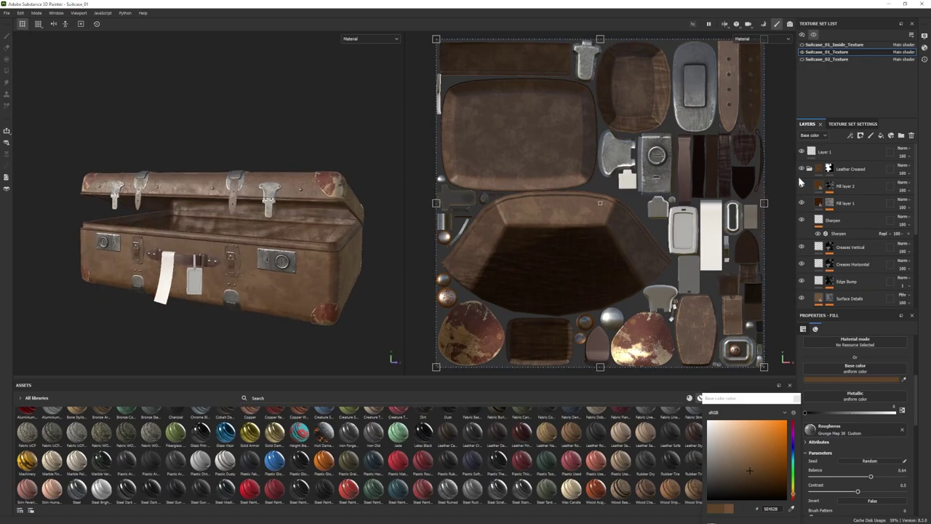
{"action": "left_click", "coordinate": [816, 205]}
{"action": "left_click_drag", "start_coordinate": [841, 445], "coordinate": [871, 443]}
{"action": "mouse_move", "coordinate": [254, 280]}
{"action": "left_mouse_down", "text": "alt"}
{"action": "mouse_move", "coordinate": [299, 303]}
{"action": "mouse_move", "coordinate": [289, 320]}
{"action": "mouse_move", "coordinate": [292, 290]}
{"action": "mouse_move", "coordinate": [242, 297]}
{"action": "mouse_move", "coordinate": [248, 278]}
{"action": "left_mouse_up", "text": "alt"}
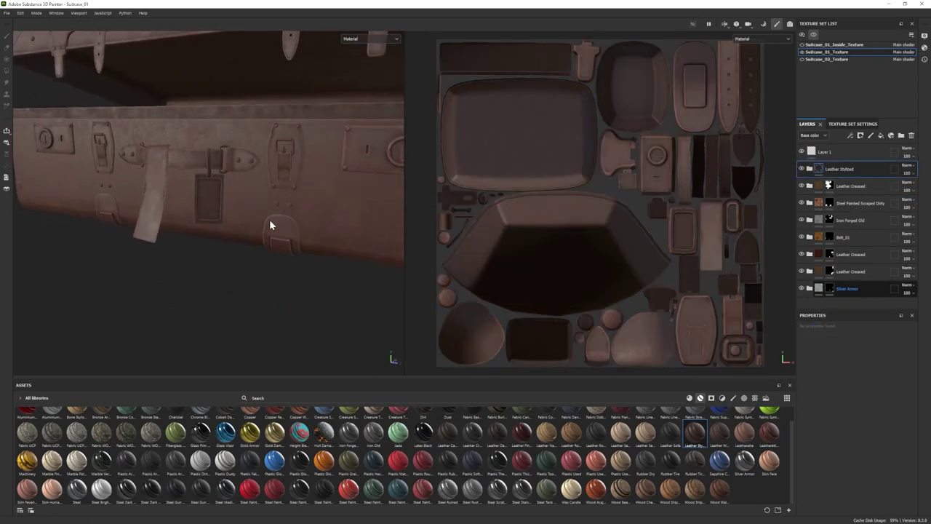
- Black-mask a Leather Stylized smart material above the main leather and fill in the name tag's UV islands
{"action": "left_click_drag", "start_coordinate": [270, 225], "coordinate": [267, 240], "text": "alt"}
{"action": "right_click", "coordinate": [848, 168]}
{"action": "left_click", "coordinate": [859, 181]}
{"action": "key", "text": "4"}
{"action": "left_click", "coordinate": [682, 231]}
{"action": "left_click", "coordinate": [688, 274]}
{"action": "key", "text": "1"}
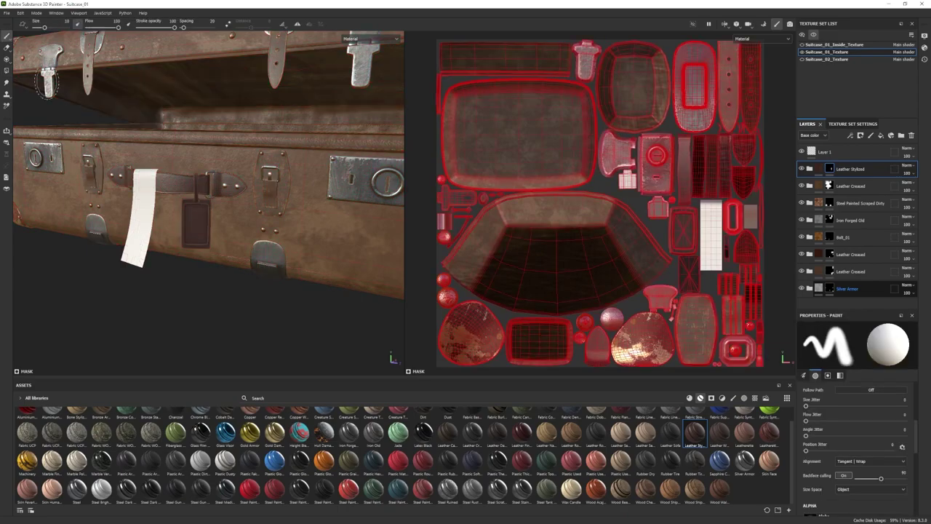
{"action": "scroll", "coordinate": [196, 251], "scroll_direction": "down", "scroll_amount": 4}
{"action": "scroll", "coordinate": [194, 251], "scroll_direction": "up", "scroll_amount": 3}
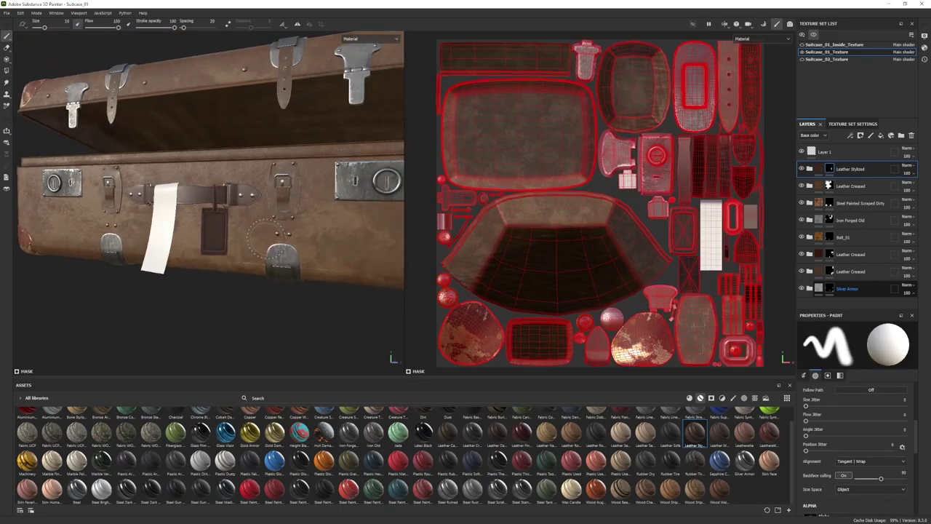
{"action": "scroll", "coordinate": [234, 227], "scroll_direction": "up", "scroll_amount": 2}
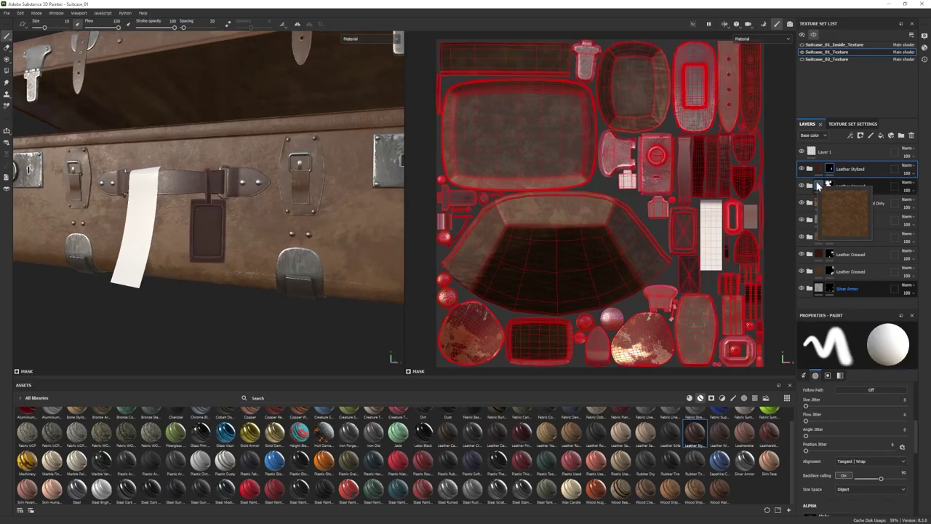
- Add a Plastic Glossy smart material above Leather Stylized with a black mask, undoing the last fill on the name tag
{"action": "left_click_drag", "start_coordinate": [274, 460], "coordinate": [847, 161]}
{"action": "right_click", "coordinate": [844, 170]}
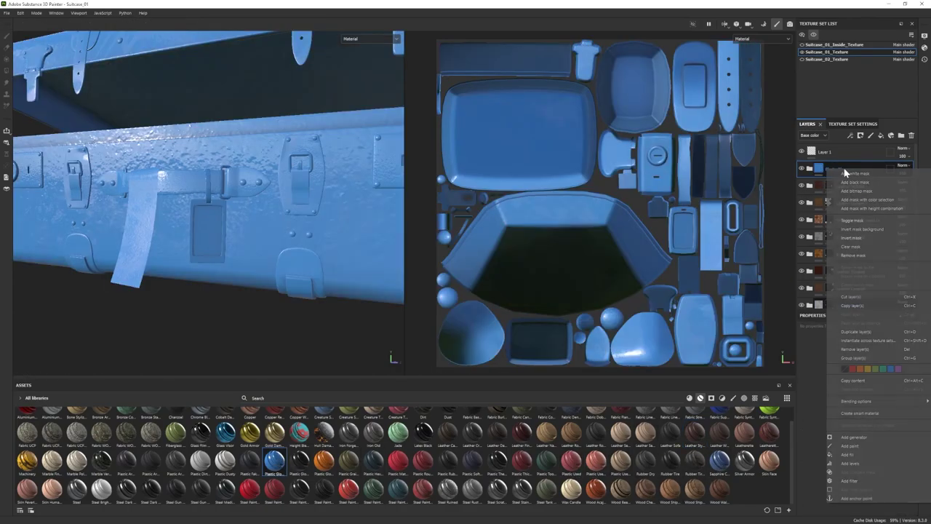
{"action": "left_click", "coordinate": [852, 182]}
{"action": "key", "text": "4"}
{"action": "key", "text": "4"}
{"action": "left_click", "coordinate": [206, 226]}
{"action": "key", "text": "ctrl+z"}
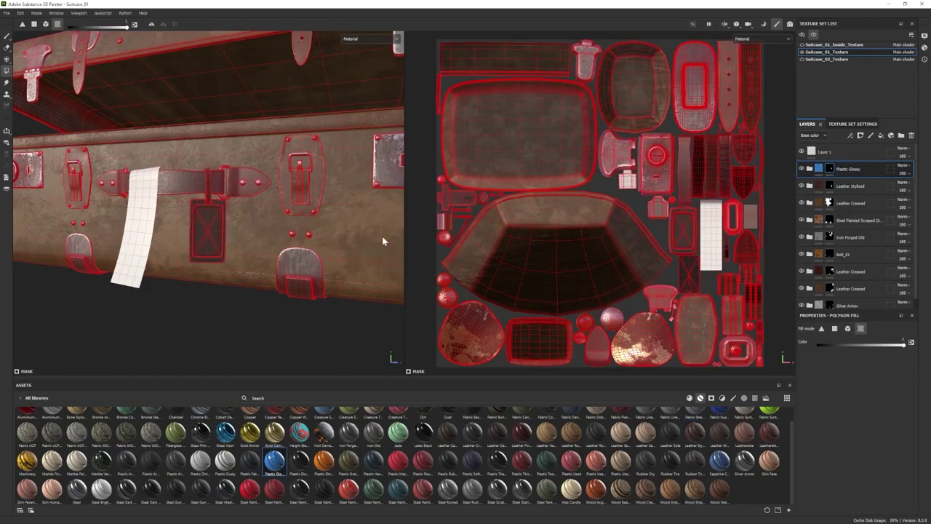
- Mask Plastic Glossy to the name tag's inner window by filling its polygons in the UV view
{"action": "scroll", "coordinate": [683, 237], "scroll_direction": "up", "scroll_amount": 7}
{"action": "key", "text": "4"}
{"action": "key", "text": "4"}
{"action": "left_click_drag", "start_coordinate": [531, 131], "coordinate": [616, 289]}
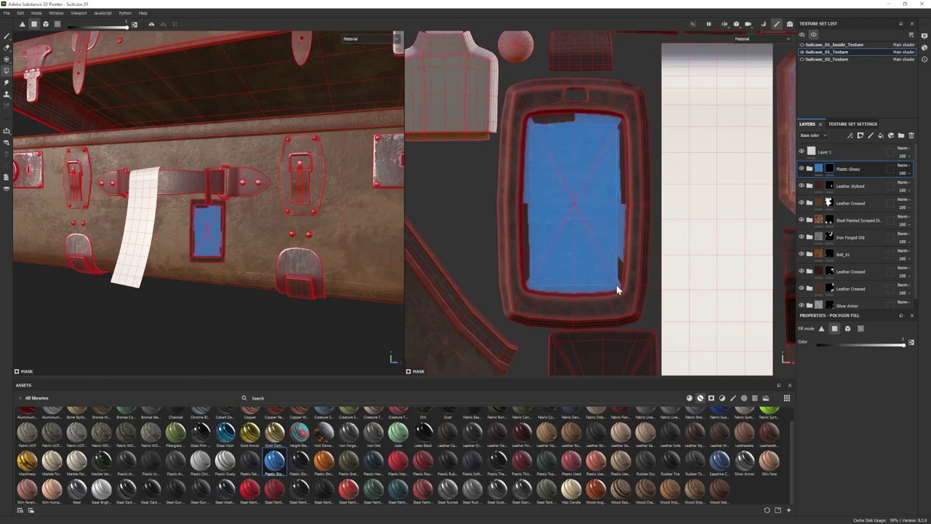
{"action": "left_click", "coordinate": [528, 271]}
{"action": "left_click", "coordinate": [7, 37]}
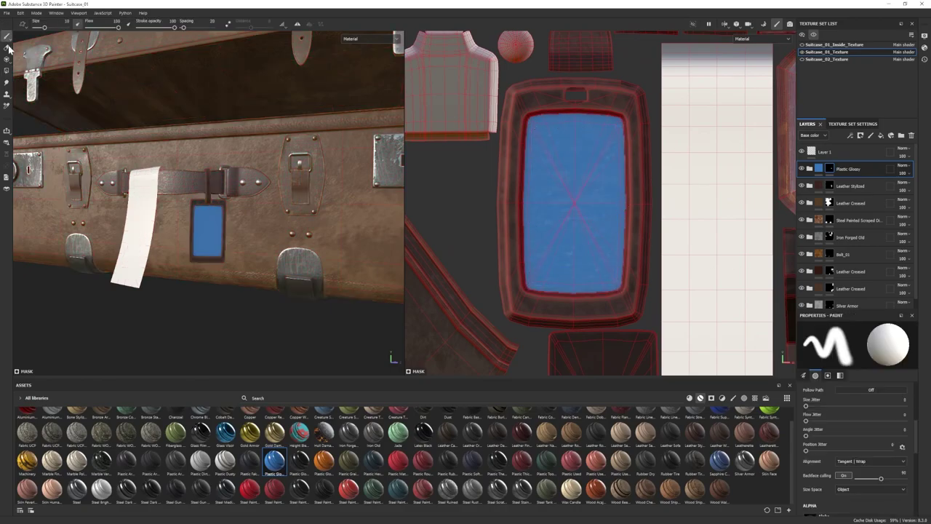
- Set the Plastic Base layer's color inside the Plastic Glossy group to light grey
{"action": "left_click", "coordinate": [810, 168]}
{"action": "scroll", "coordinate": [207, 231], "scroll_direction": "up", "scroll_amount": 4}
{"action": "mouse_move", "coordinate": [207, 231]}
{"action": "left_mouse_down", "text": "alt"}
{"action": "mouse_move", "coordinate": [197, 269]}
{"action": "mouse_move", "coordinate": [131, 242]}
{"action": "left_mouse_up", "text": "alt"}
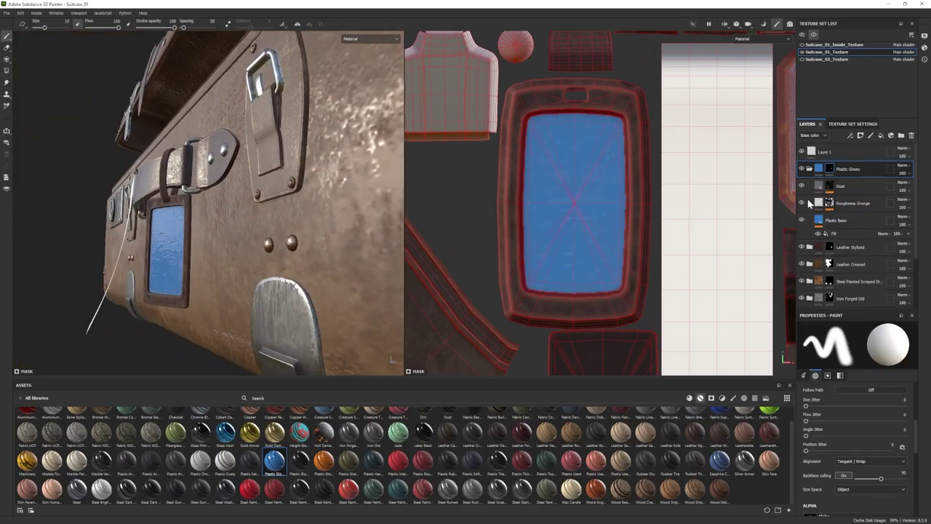
{"action": "left_click", "coordinate": [841, 233]}
{"action": "left_click", "coordinate": [817, 234]}
{"action": "left_click", "coordinate": [847, 379]}
{"action": "left_click_drag", "start_coordinate": [727, 453], "coordinate": [705, 437]}
{"action": "scroll", "coordinate": [146, 240], "scroll_direction": "down", "scroll_amount": 3}
{"action": "left_click_drag", "start_coordinate": [145, 240], "coordinate": [221, 251], "text": "alt"}
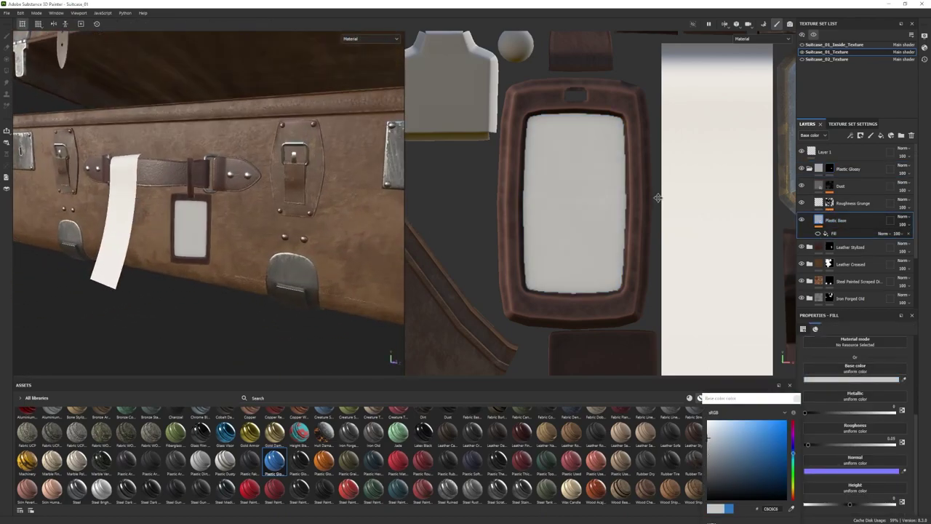
{"action": "left_click", "coordinate": [809, 168]}
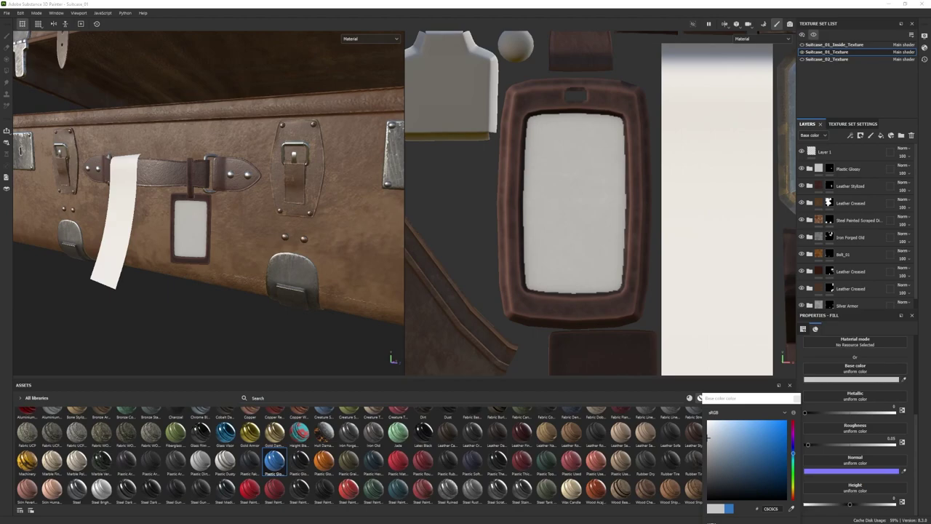
- Add a fill layer with a black mask above the Dust layer in the Plastic Glossy group
{"action": "left_click_drag", "start_coordinate": [566, 174], "coordinate": [565, 245], "text": "alt"}
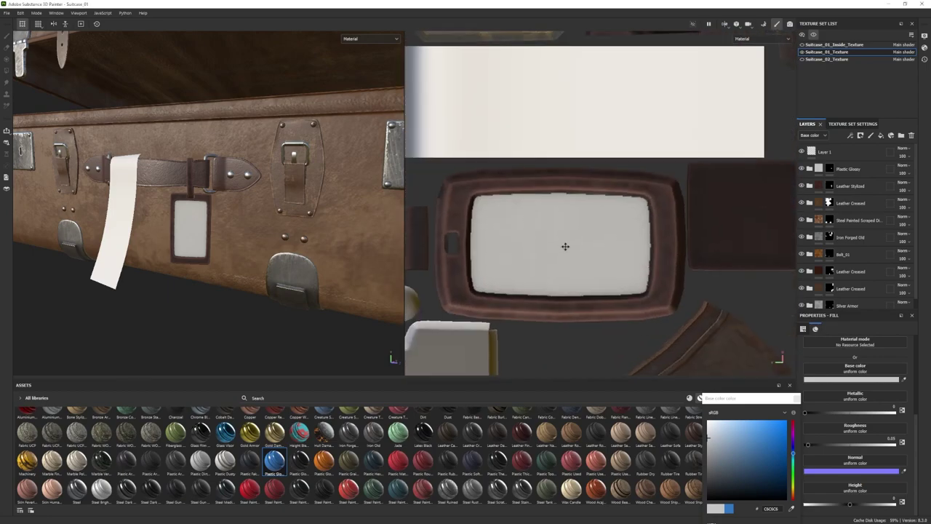
{"action": "scroll", "coordinate": [566, 251], "scroll_direction": "up", "scroll_amount": 2}
{"action": "left_click", "coordinate": [796, 398]}
{"action": "left_click", "coordinate": [690, 398]}
{"action": "left_click", "coordinate": [722, 397]}
{"action": "left_click", "coordinate": [809, 168]}
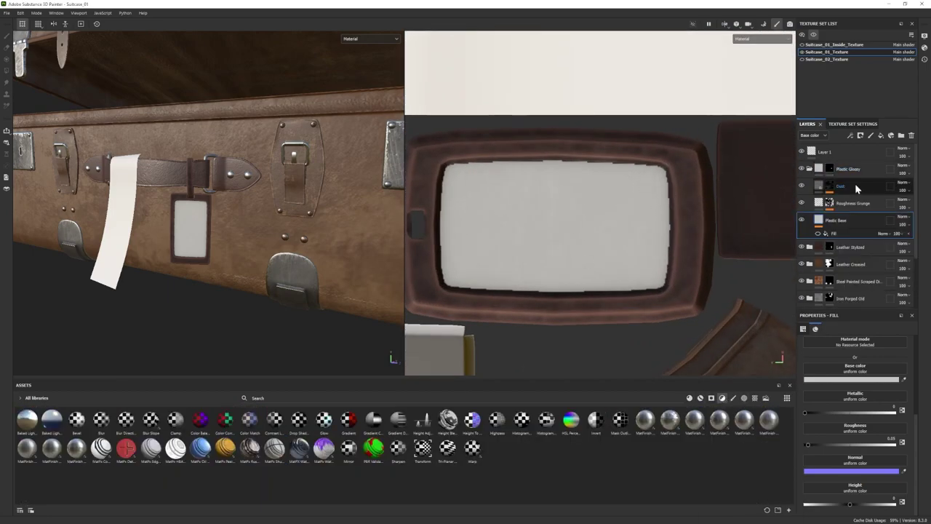
{"action": "left_click", "coordinate": [854, 184]}
{"action": "left_click", "coordinate": [881, 136]}
{"action": "right_click", "coordinate": [841, 185]}
{"action": "left_click", "coordinate": [842, 207]}
- Set the base color of the new fill layer in the Plastic Glossy group to black
{"action": "left_click", "coordinate": [819, 186]}
{"action": "left_click", "coordinate": [851, 405]}
{"action": "left_click", "coordinate": [773, 501]}
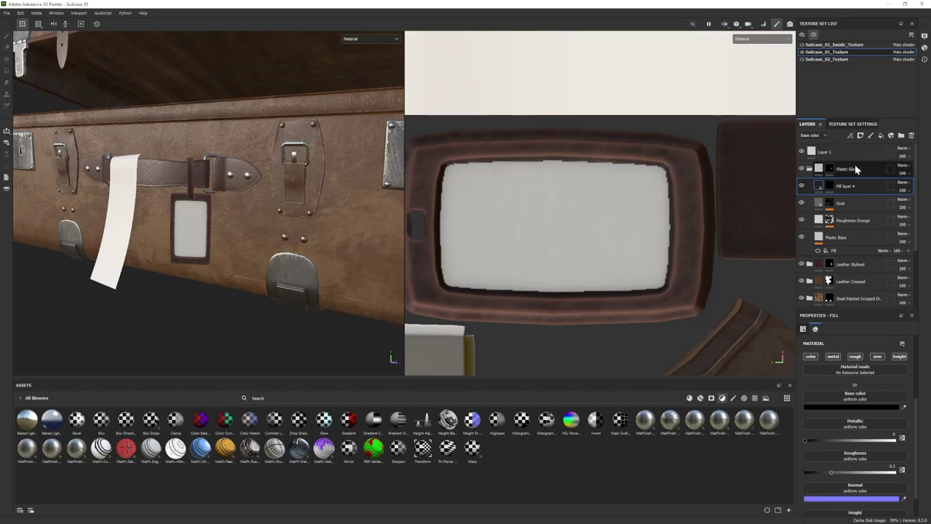
- Load the Font Chathura alpha with the text "Name:" for painting the black fill layer's mask, turning it upright and shrinking the brush
{"action": "left_click", "coordinate": [829, 186]}
{"action": "left_click", "coordinate": [744, 397]}
{"action": "scroll", "coordinate": [609, 472], "scroll_direction": "down", "scroll_amount": 3}
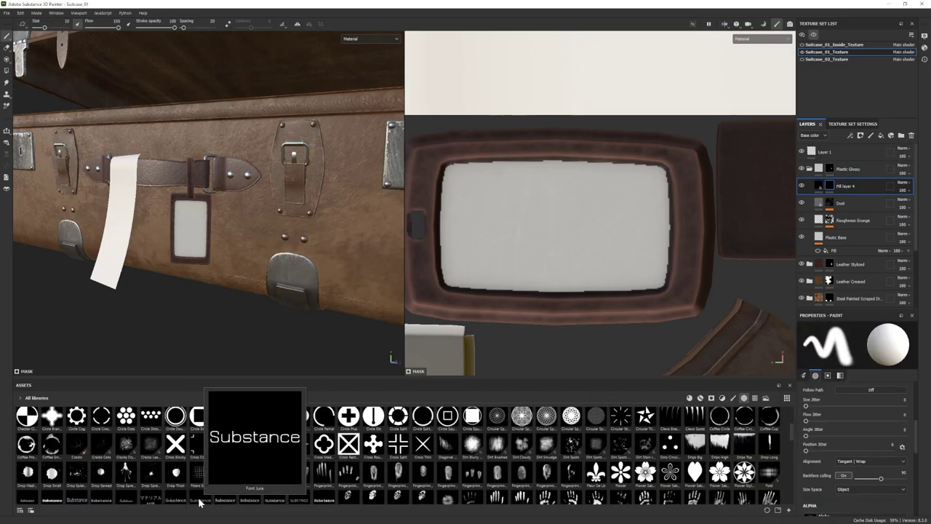
{"action": "left_click", "coordinate": [82, 501]}
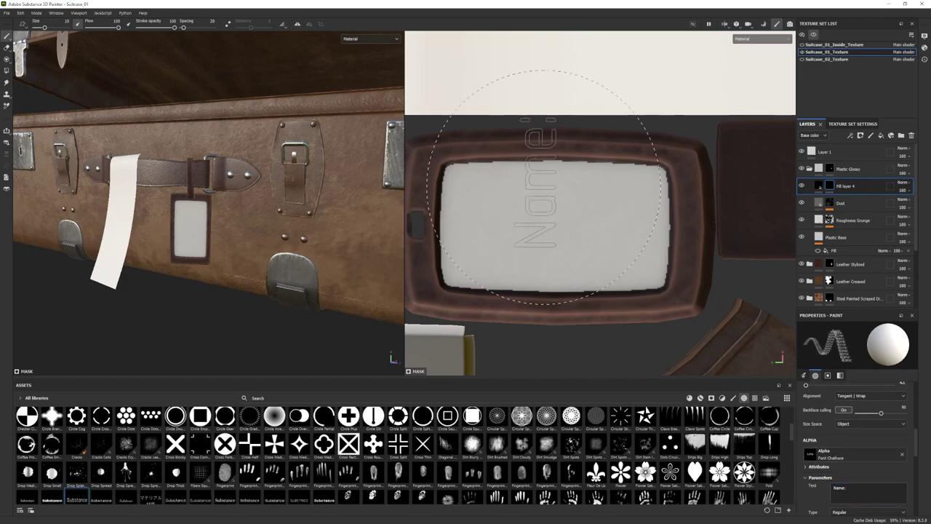
{"action": "scroll", "coordinate": [865, 466], "scroll_direction": "up", "scroll_amount": 1}
{"action": "left_click", "coordinate": [845, 408]}
{"action": "key", "text": "bracketleft"}
{"action": "key", "text": "bracketleft"}
{"action": "key", "text": "bracketleft"}
{"action": "key", "text": "bracketleft"}
{"action": "key", "text": "bracketleft"}
{"action": "key", "text": "bracketleft"}
{"action": "key", "text": "bracketleft"}
{"action": "key", "text": "bracketleft"}
{"action": "key", "text": "bracketleft"}
{"action": "key", "text": "bracketleft"}
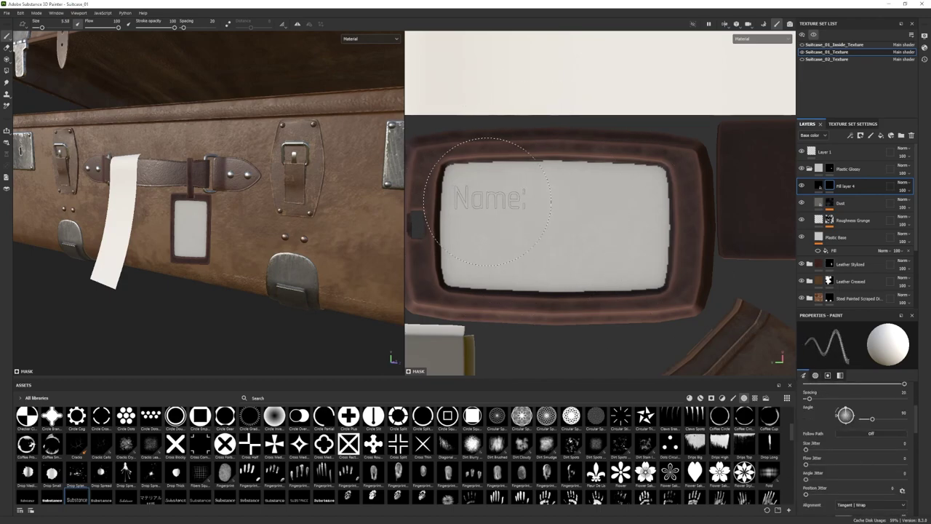
- Try stamping "Name:" in Font Chathura on the name tag's light window
{"action": "left_click", "coordinate": [477, 194]}
{"action": "key", "text": "ctrl+z"}
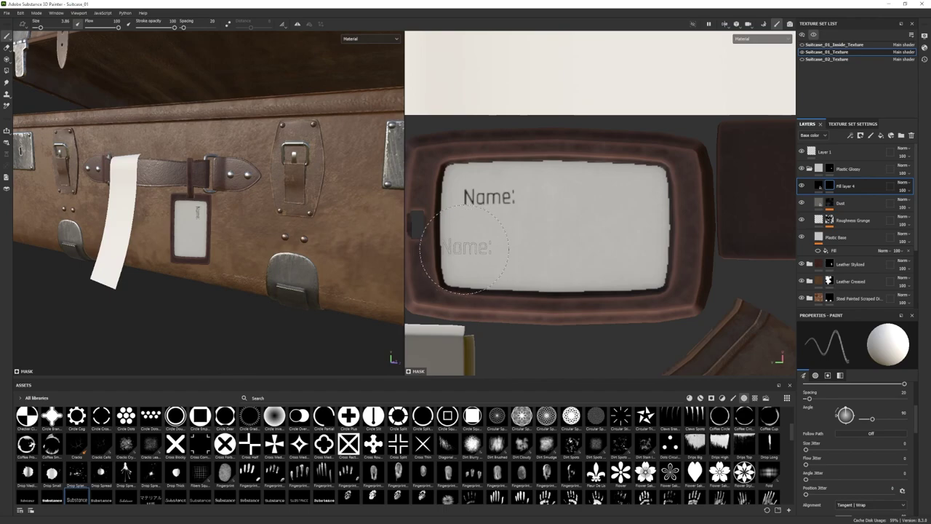
{"action": "key", "text": "ctrl+z"}
- Switch the alpha to Font Libre Baskerville and stamp "Name:" near the upper edge of the tag's light window
{"action": "left_click", "coordinate": [224, 500]}
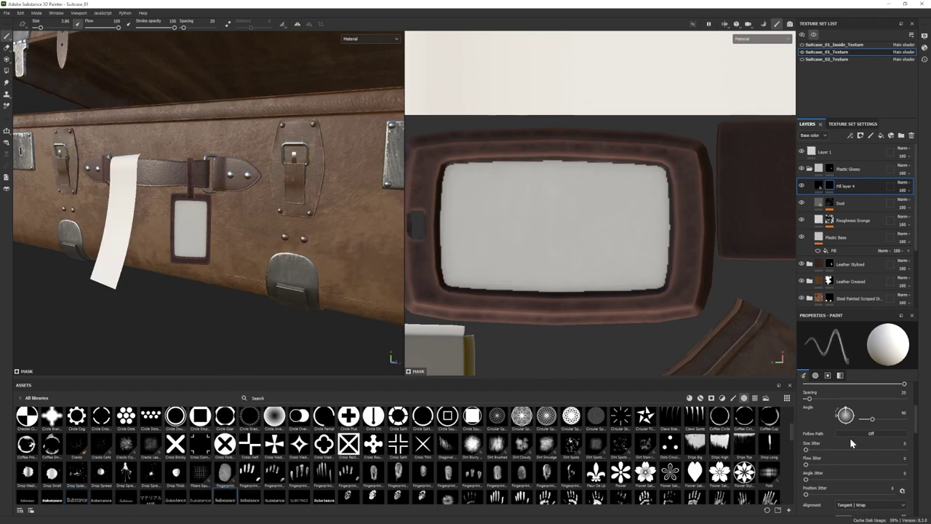
{"action": "scroll", "coordinate": [850, 438], "scroll_direction": "down", "scroll_amount": 2}
{"action": "left_click_drag", "start_coordinate": [860, 466], "coordinate": [805, 469]}
{"action": "key", "text": "BackSpace"}
{"action": "type", "text": "Name:"}
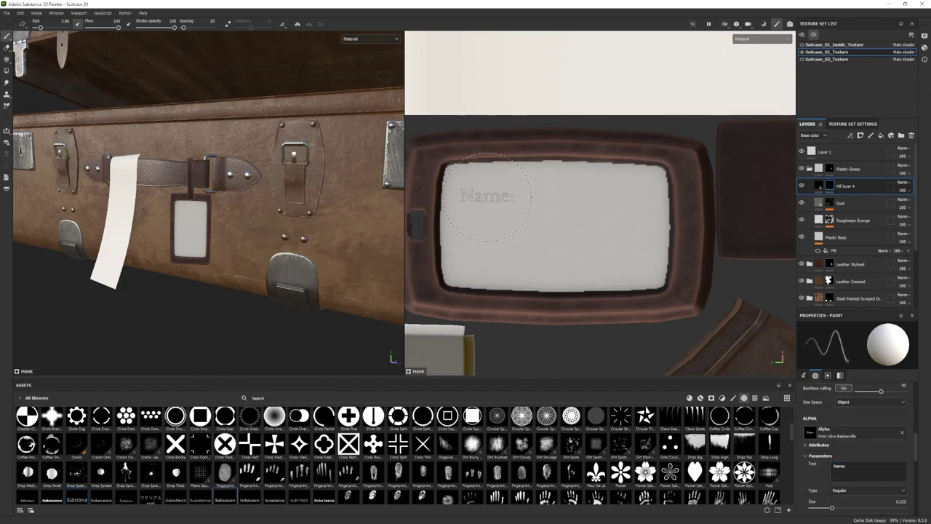
- Change the stamp text to "Address:" and stamp it below "Name:" on the tag
{"action": "type", "text": "Address:"}
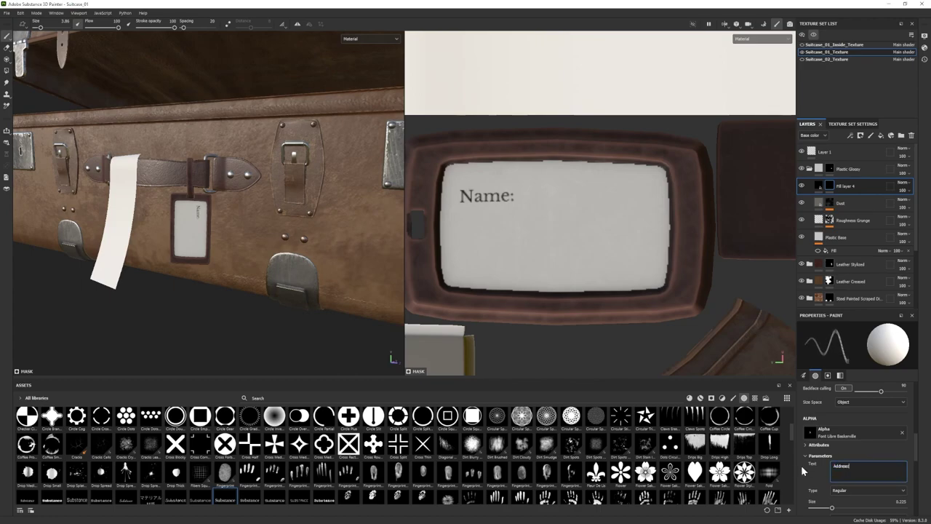
{"action": "key", "text": "Return"}
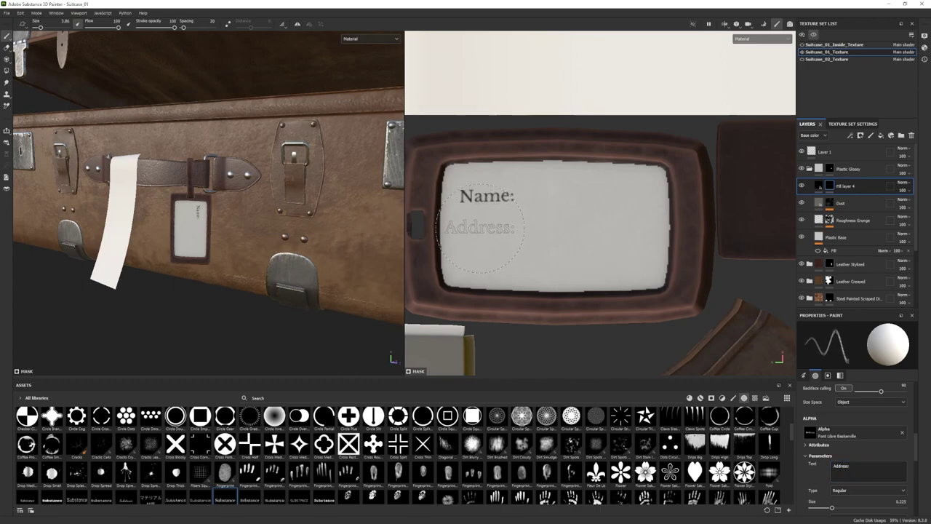
{"action": "left_click", "coordinate": [480, 228]}
{"action": "key", "text": "ctrl+z"}
{"action": "left_click", "coordinate": [485, 229]}
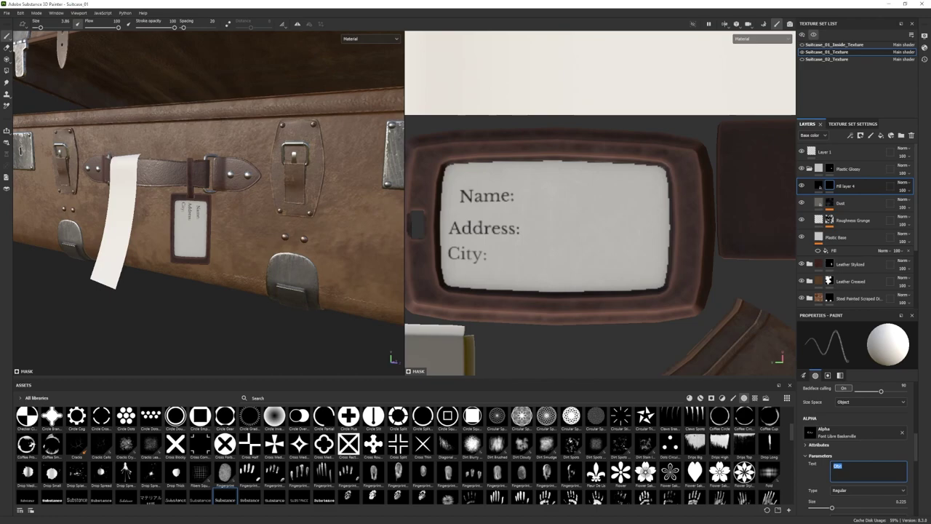
- Change the stamp text to "Telephone:" and set its font size to 0.14
{"action": "type", "text": ":"}
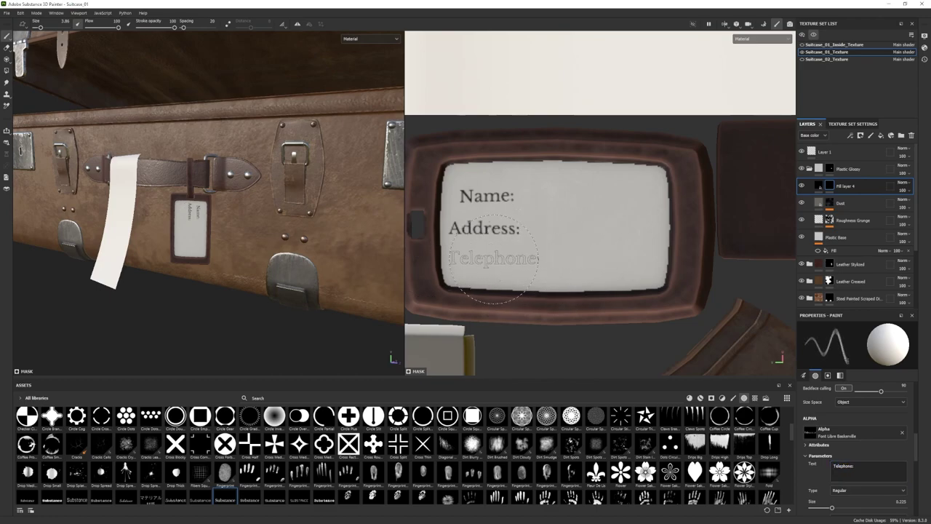
{"action": "scroll", "coordinate": [855, 477], "scroll_direction": "down", "scroll_amount": 2}
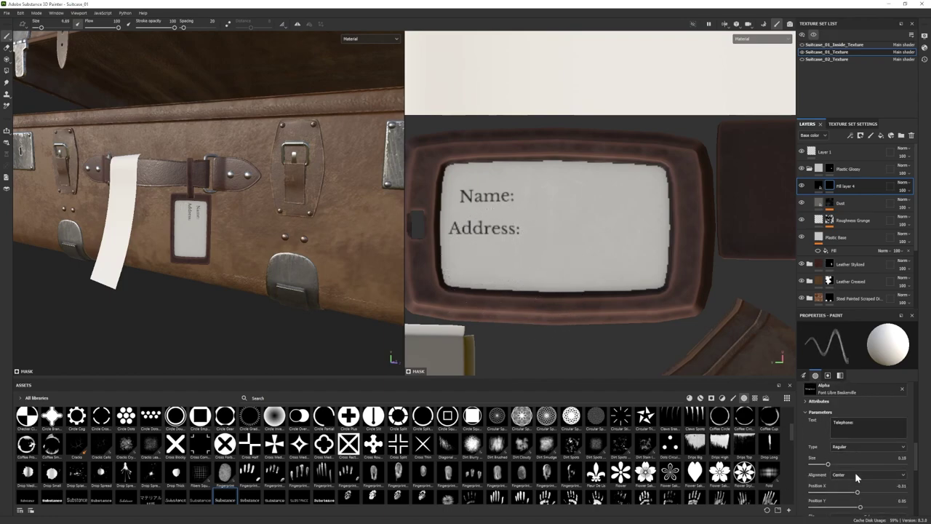
{"action": "scroll", "coordinate": [865, 453], "scroll_direction": "down", "scroll_amount": 3}
{"action": "scroll", "coordinate": [871, 457], "scroll_direction": "up", "scroll_amount": 1}
{"action": "left_click_drag", "start_coordinate": [828, 420], "coordinate": [836, 420]}
{"action": "right_click_drag", "start_coordinate": [489, 255], "coordinate": [483, 254], "text": "ctrl"}
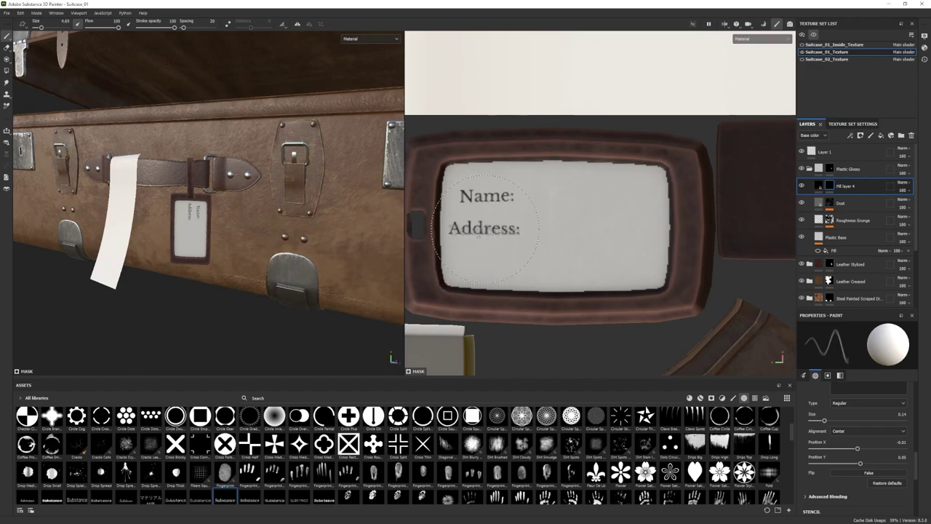
- Set the text brush's alignment to UV
{"action": "scroll", "coordinate": [856, 449], "scroll_direction": "up", "scroll_amount": 1}
{"action": "scroll", "coordinate": [861, 469], "scroll_direction": "down", "scroll_amount": 4}
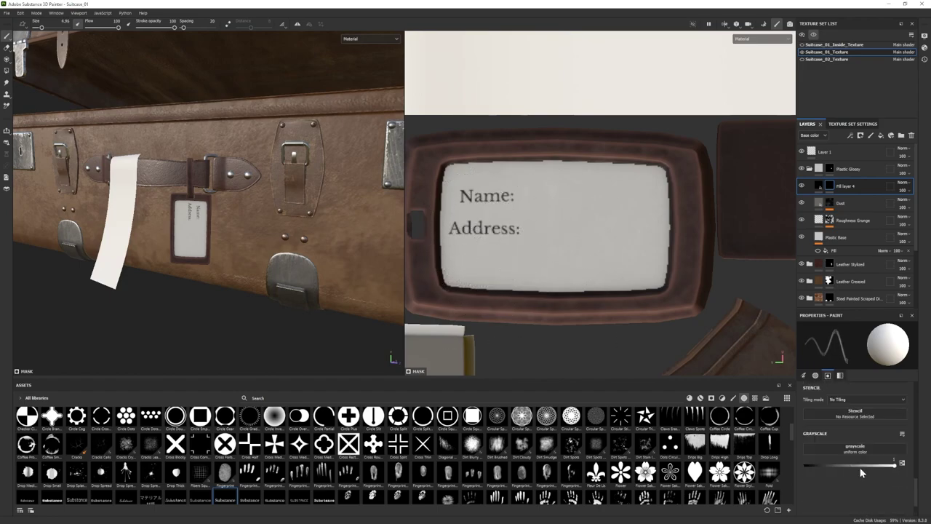
{"action": "scroll", "coordinate": [854, 453], "scroll_direction": "up", "scroll_amount": 3}
{"action": "scroll", "coordinate": [854, 460], "scroll_direction": "up", "scroll_amount": 6}
{"action": "scroll", "coordinate": [856, 474], "scroll_direction": "down", "scroll_amount": 3}
{"action": "left_click", "coordinate": [857, 418]}
{"action": "left_click", "coordinate": [853, 448]}
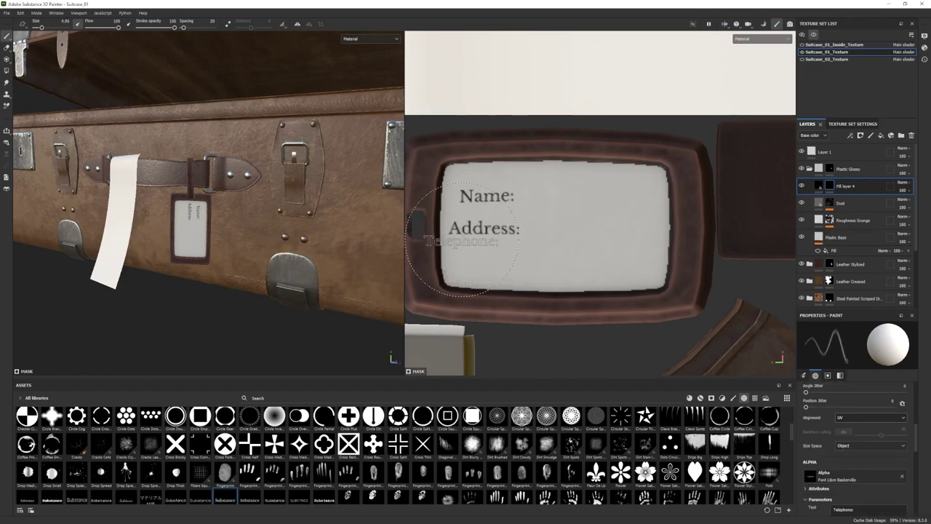
- Stamp "Telephone:" below "Address:" on the tag with the brush size at about 5
{"action": "key", "text": "ctrl+z"}
{"action": "left_click", "coordinate": [485, 259]}
{"action": "key", "text": "ctrl+z"}
{"action": "right_click_drag", "start_coordinate": [512, 257], "coordinate": [519, 257], "text": "ctrl"}
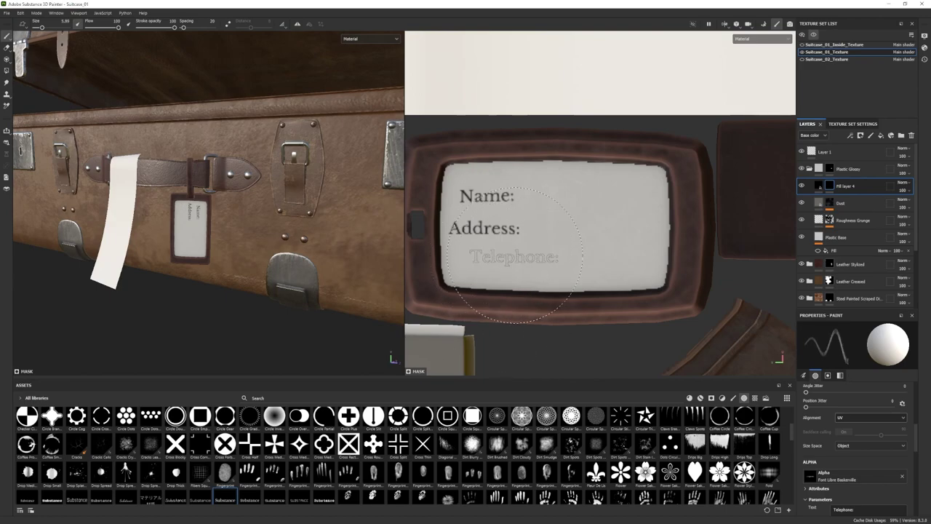
{"action": "left_click", "coordinate": [493, 262]}
- Try drawing a straight underline beside "Name:" with the Basic Hard brush
{"action": "left_click_drag", "start_coordinate": [139, 304], "coordinate": [128, 302], "text": "alt"}
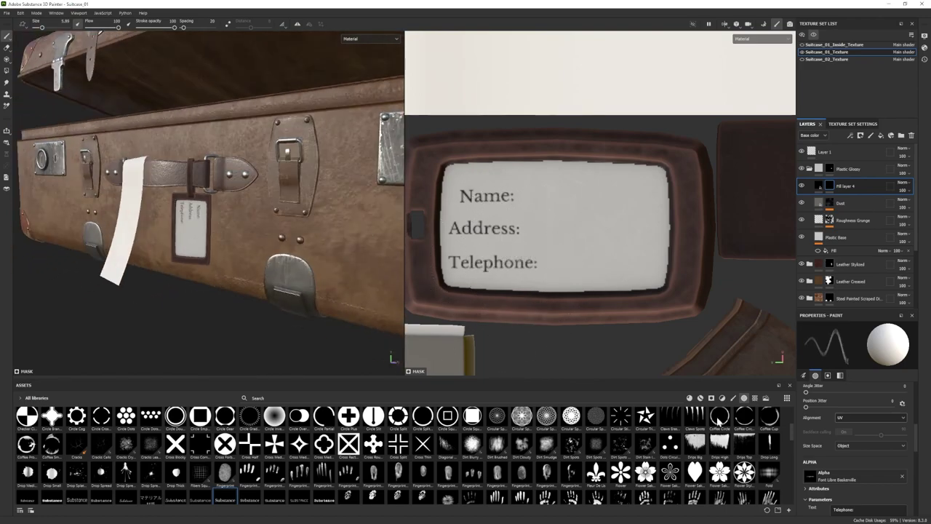
{"action": "left_click", "coordinate": [733, 398]}
{"action": "left_click", "coordinate": [274, 420]}
{"action": "right_click_drag", "start_coordinate": [545, 191], "coordinate": [517, 196], "text": "ctrl"}
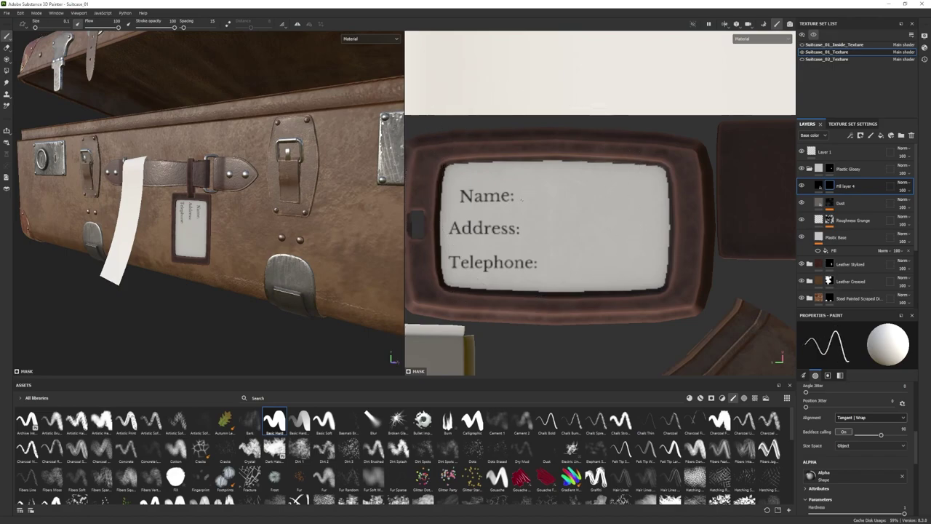
{"action": "left_click", "coordinate": [522, 202]}
{"action": "left_click", "coordinate": [657, 202], "text": "shift"}
{"action": "key", "text": "ctrl+z"}
{"action": "key", "text": "ctrl+z"}
- Try drawing a straight underline beside "Name:" with a felt tip brush
{"action": "left_click", "coordinate": [620, 449]}
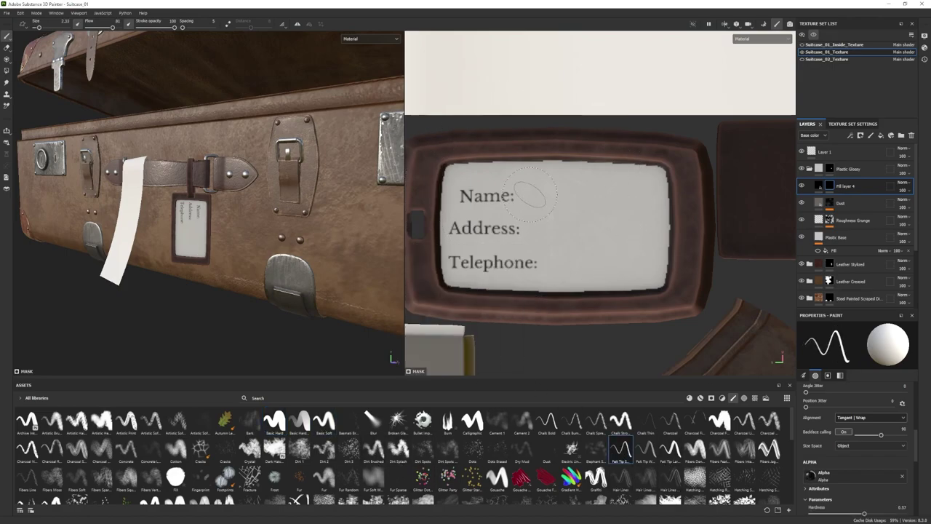
{"action": "left_click", "coordinate": [523, 204]}
{"action": "left_click", "coordinate": [646, 202], "text": "shift"}
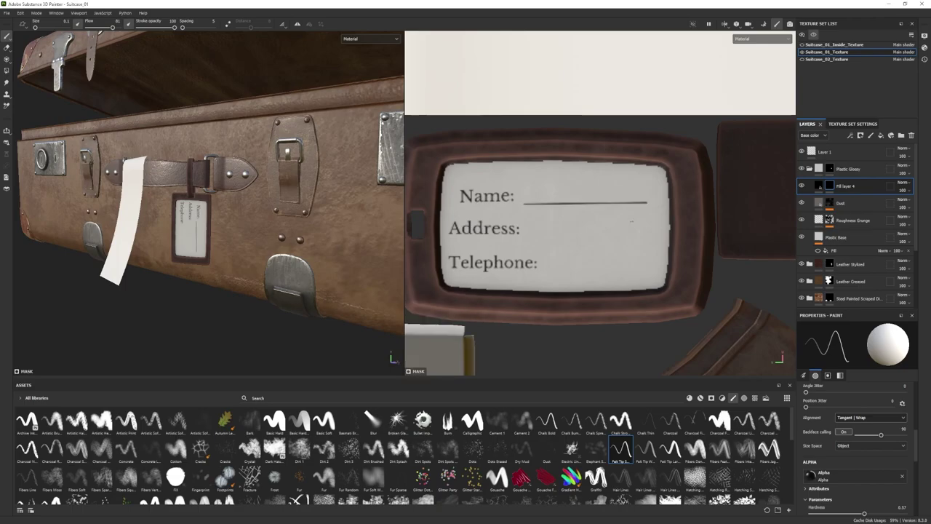
- Try the Shape Sharp Line alpha at an enlarged brush size for the tag's underlines
{"action": "scroll", "coordinate": [693, 469], "scroll_direction": "down", "scroll_amount": 5}
{"action": "left_click", "coordinate": [744, 398]}
{"action": "scroll", "coordinate": [738, 440], "scroll_direction": "down", "scroll_amount": 15}
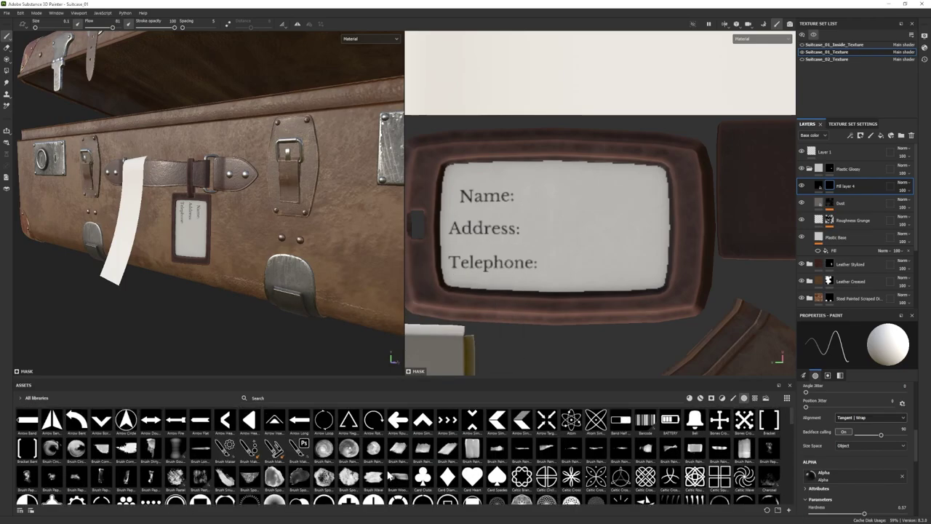
{"action": "scroll", "coordinate": [713, 451], "scroll_direction": "up", "scroll_amount": 3}
{"action": "left_click", "coordinate": [620, 433]}
{"action": "right_click_drag", "start_coordinate": [596, 211], "coordinate": [644, 211], "text": "ctrl"}
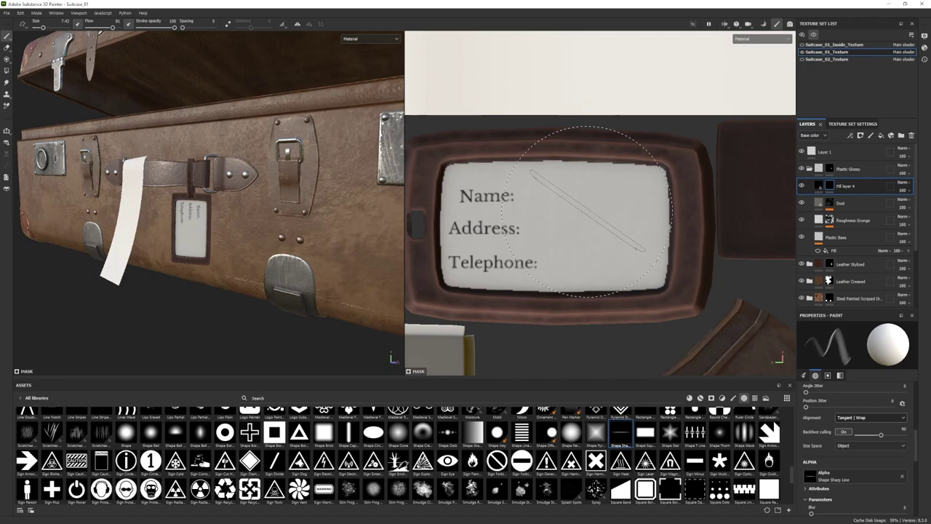
{"action": "scroll", "coordinate": [853, 445], "scroll_direction": "down", "scroll_amount": 5}
{"action": "scroll", "coordinate": [853, 443], "scroll_direction": "up", "scroll_amount": 5}
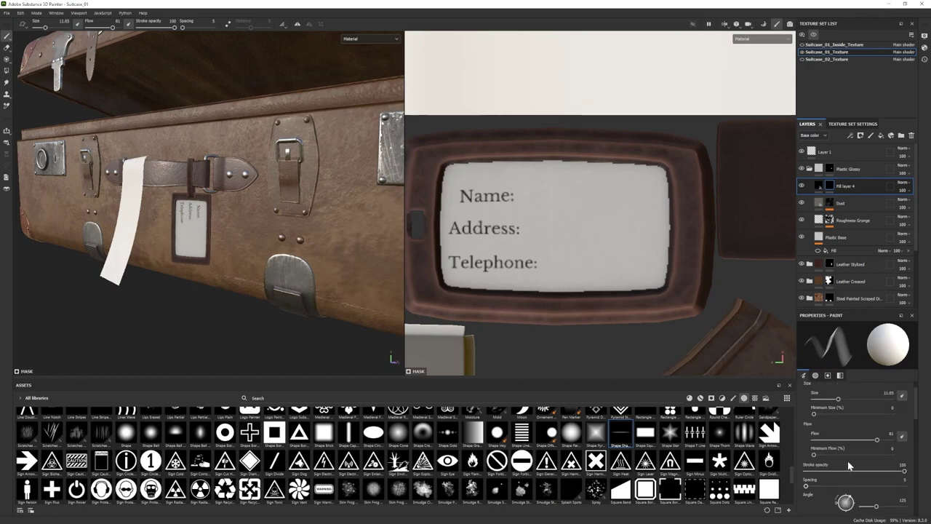
{"action": "scroll", "coordinate": [534, 465], "scroll_direction": "down", "scroll_amount": 5}
{"action": "scroll", "coordinate": [594, 473], "scroll_direction": "up", "scroll_amount": 4}
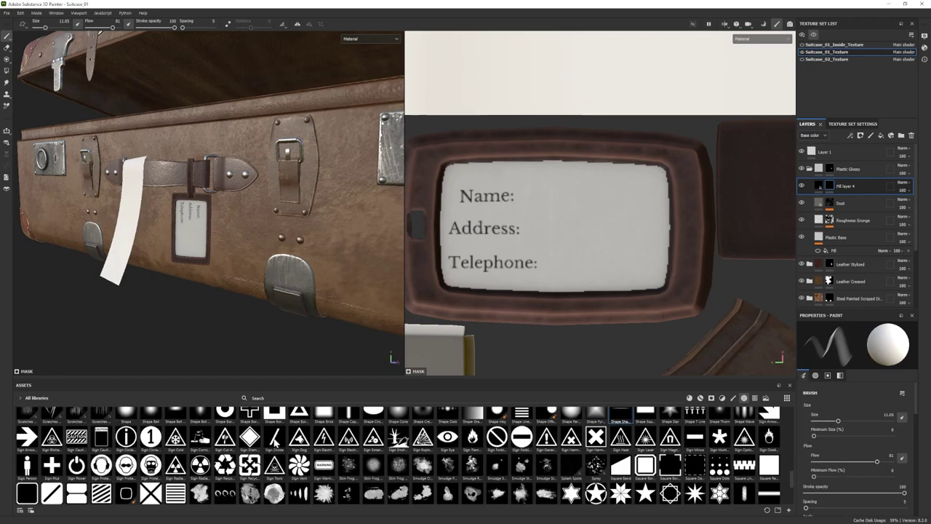
- Load the Sign Divide alpha, rotate it to horizontal and scale the brush to the length of an underline
{"action": "left_click", "coordinate": [274, 439]}
{"action": "scroll", "coordinate": [851, 453], "scroll_direction": "down", "scroll_amount": 2}
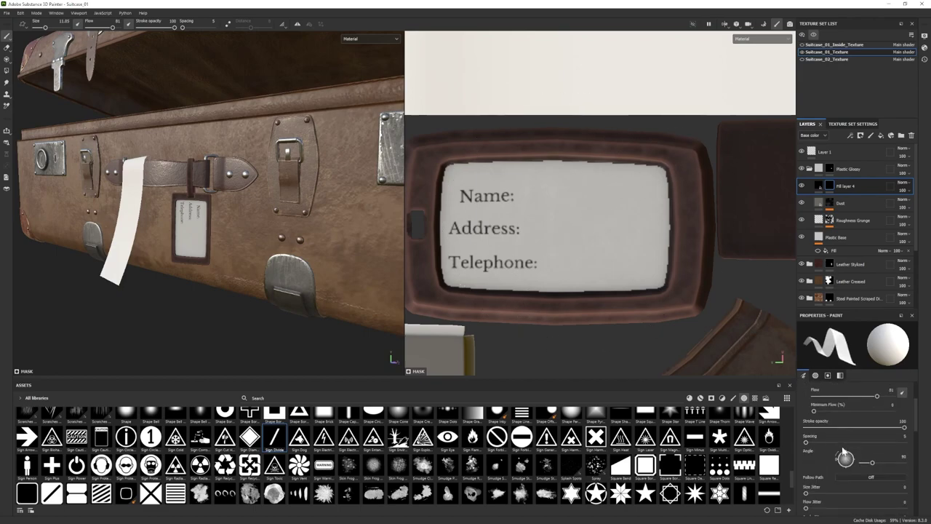
{"action": "left_click", "coordinate": [839, 453]}
{"action": "left_click_drag", "start_coordinate": [598, 229], "coordinate": [558, 203], "text": "ctrl"}
{"action": "right_click_drag", "start_coordinate": [557, 200], "coordinate": [536, 200], "text": "ctrl"}
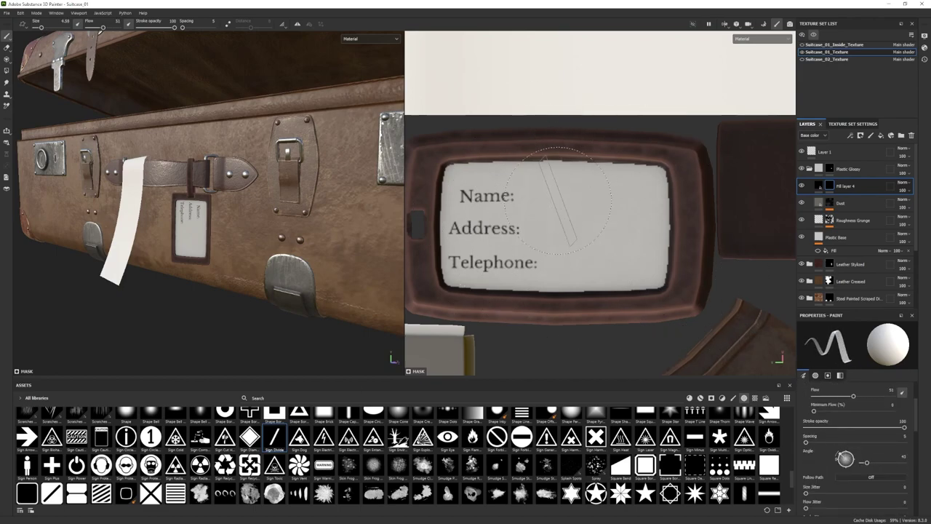
{"action": "left_click_drag", "start_coordinate": [558, 201], "coordinate": [565, 225], "text": "ctrl"}
{"action": "right_click_drag", "start_coordinate": [586, 220], "coordinate": [599, 219], "text": "ctrl"}
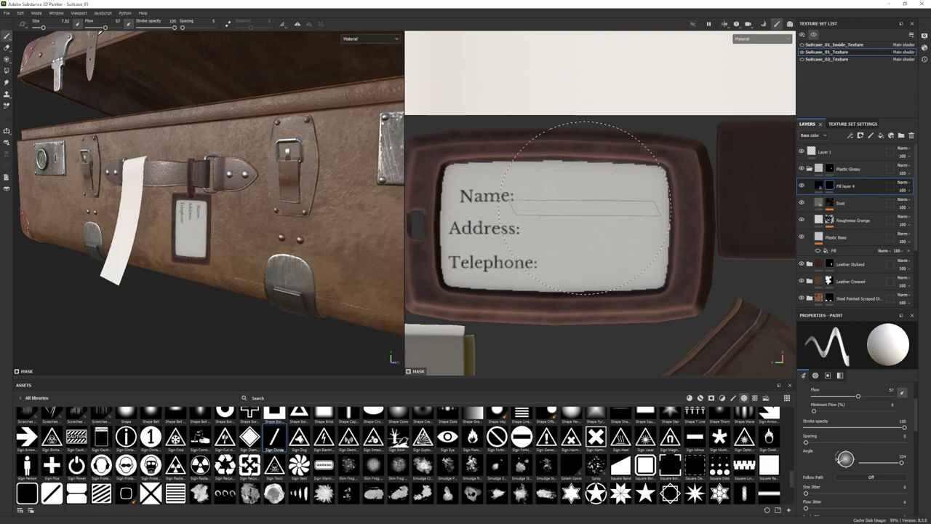
- Test-stamp the Sign Divide bar beside "Name:" and set the brush alignment to UV
{"action": "left_click", "coordinate": [588, 209]}
{"action": "key", "text": "ctrl+z"}
{"action": "scroll", "coordinate": [863, 464], "scroll_direction": "down", "scroll_amount": 3}
{"action": "left_click", "coordinate": [864, 463]}
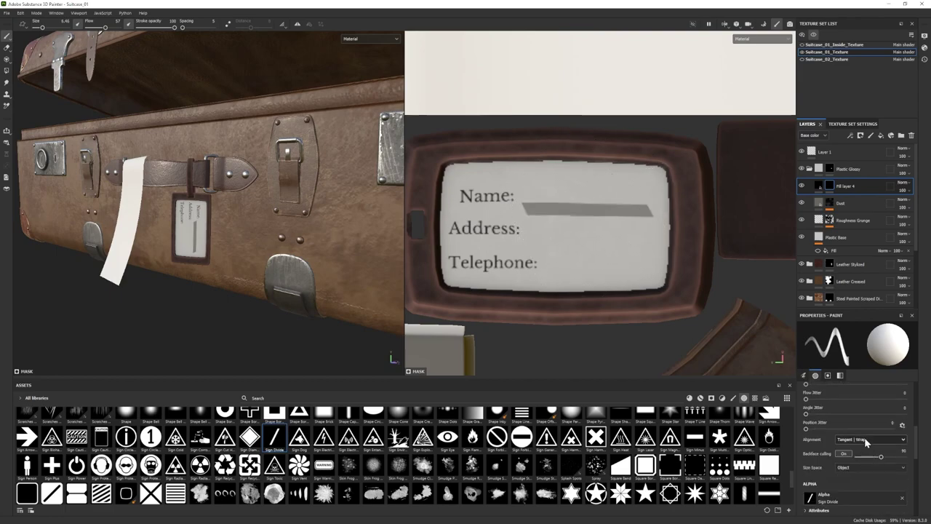
{"action": "left_click", "coordinate": [864, 437]}
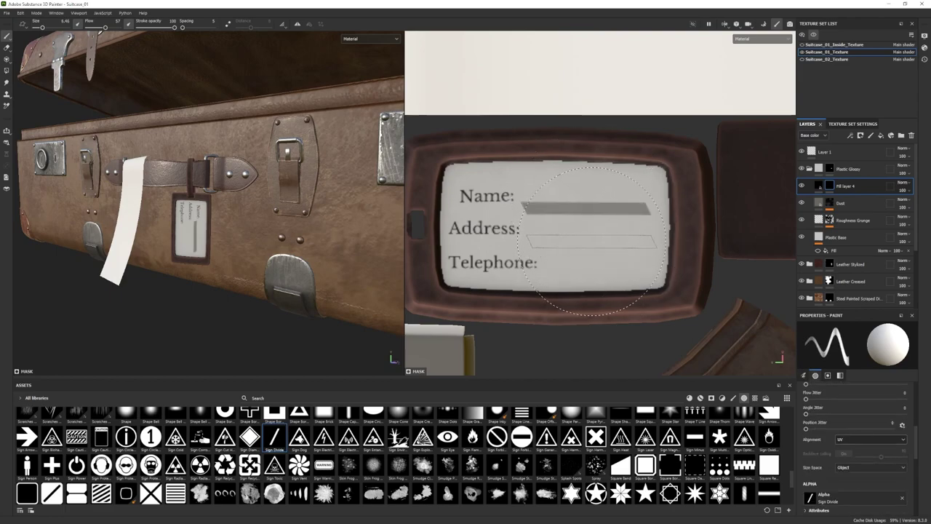
- Replace the test bar with Sign Divide bars stamped beside "Name:", "Address:" and "Telephone:"
{"action": "key", "text": "ctrl+z"}
{"action": "left_click", "coordinate": [585, 208]}
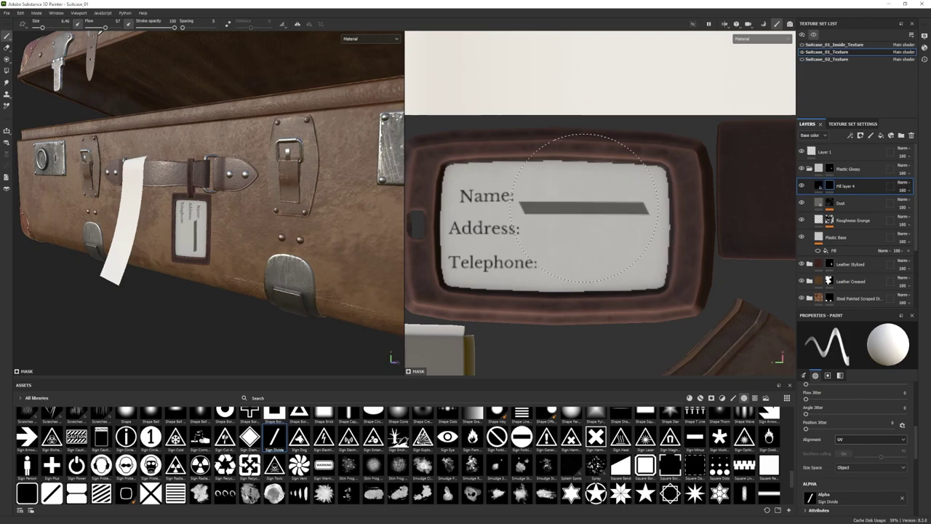
{"action": "left_click", "coordinate": [590, 242]}
{"action": "left_click", "coordinate": [605, 276]}
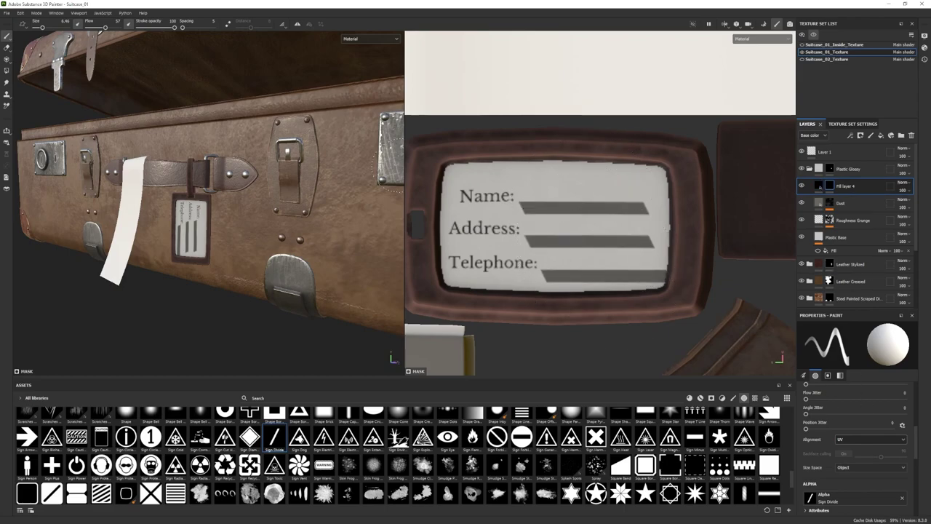
- Erase the lower part of the bar beside "Telephone:" with a small Basic Hard eraser, leaving a thin underline
{"action": "key", "text": "2"}
{"action": "right_click_drag", "start_coordinate": [558, 316], "coordinate": [509, 311], "text": "ctrl"}
{"action": "left_click", "coordinate": [733, 398]}
{"action": "left_click", "coordinate": [275, 420]}
{"action": "left_click_drag", "start_coordinate": [539, 283], "coordinate": [671, 283]}
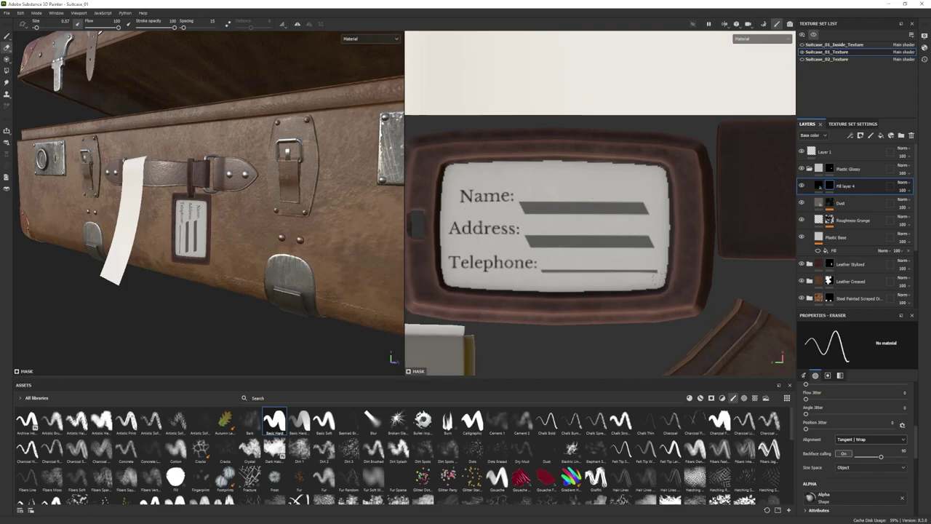
{"action": "left_click", "coordinate": [542, 279], "text": "shift"}
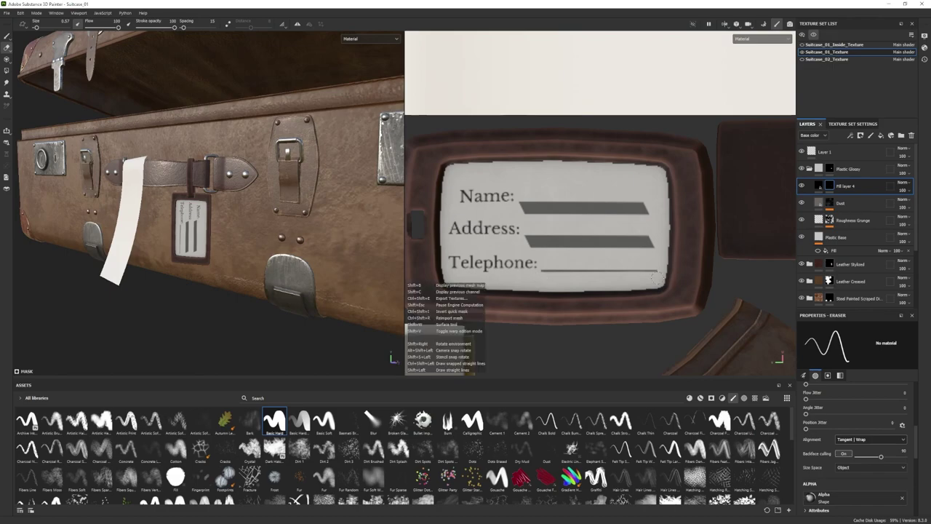
{"action": "left_click", "coordinate": [658, 280], "text": "shift"}
- Erase the lower parts of the bars beside "Address:" and "Name:" in straight strokes, leaving thin underlines
{"action": "left_click", "coordinate": [652, 244]}
{"action": "left_click", "coordinate": [521, 245], "text": "shift"}
{"action": "left_click", "coordinate": [520, 242]}
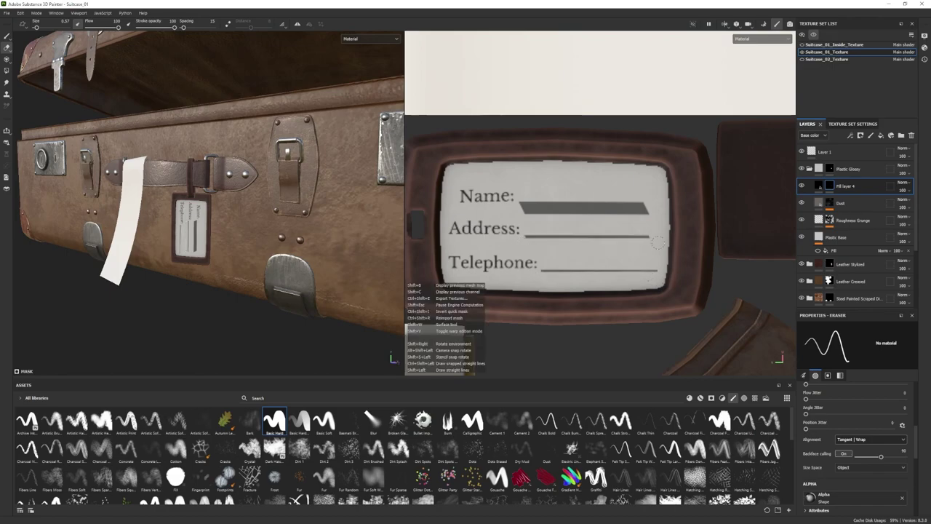
{"action": "left_click", "coordinate": [653, 243], "text": "shift"}
{"action": "left_click_drag", "start_coordinate": [652, 244], "coordinate": [524, 244]}
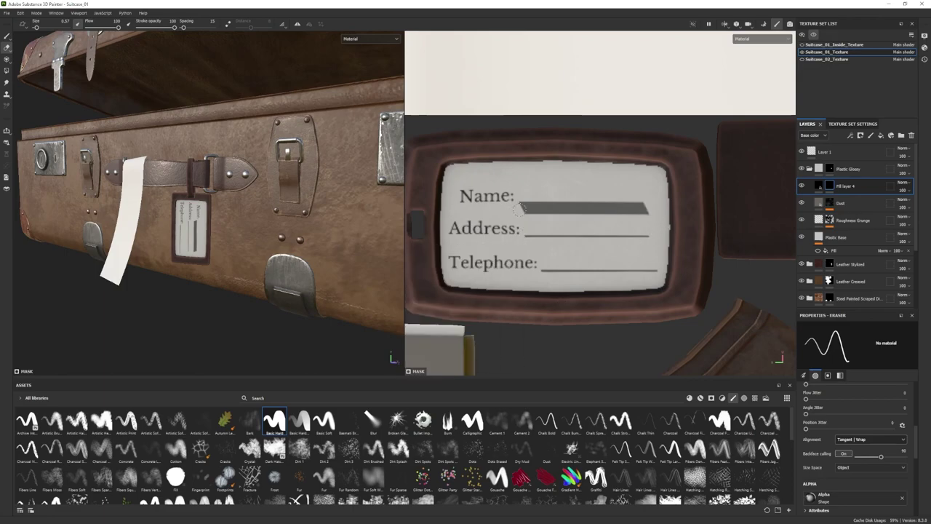
{"action": "left_click_drag", "start_coordinate": [521, 209], "coordinate": [645, 210]}
{"action": "left_click", "coordinate": [517, 210], "text": "shift"}
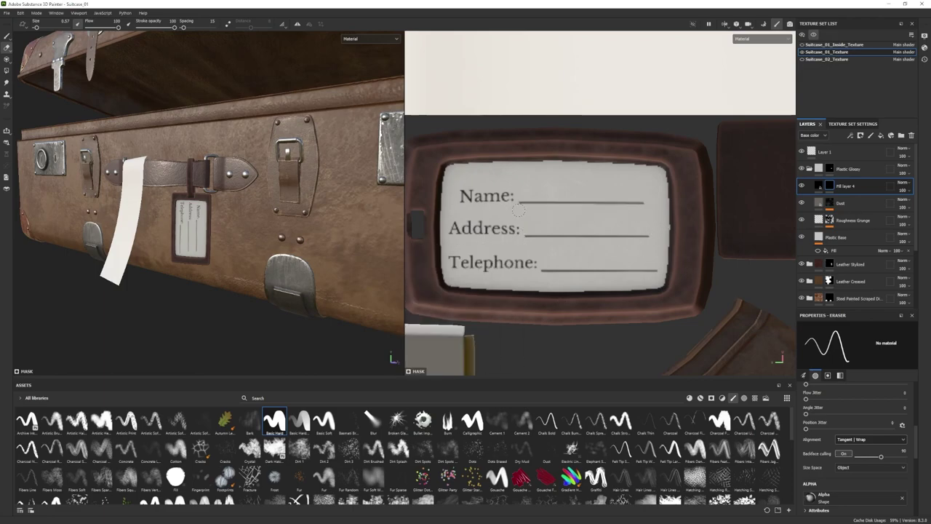
- Remove the three thin underlines from the name tag and return to painting with the Sign Divide alpha
{"action": "right_click_drag", "start_coordinate": [167, 244], "coordinate": [87, 283], "text": "alt"}
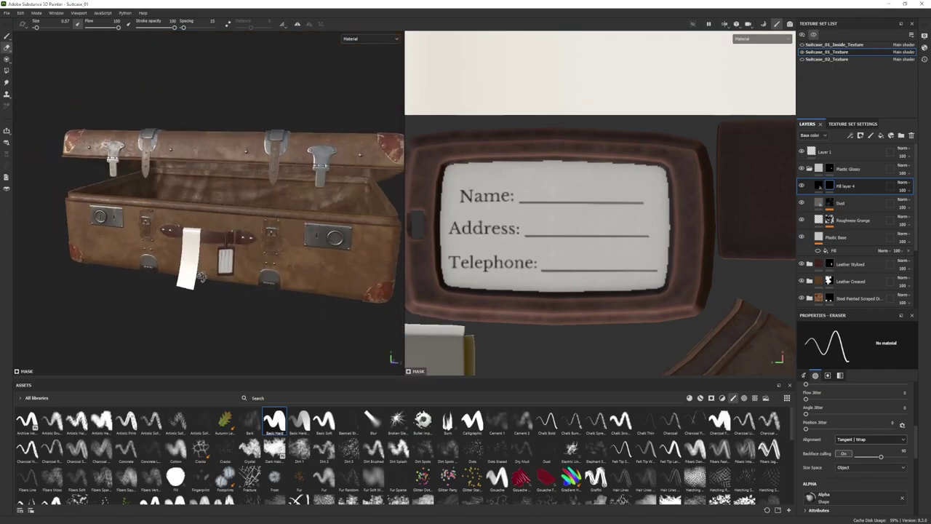
{"action": "right_click_drag", "start_coordinate": [145, 283], "coordinate": [240, 277], "text": "alt"}
{"action": "left_click_drag", "start_coordinate": [240, 287], "coordinate": [269, 309], "text": "alt"}
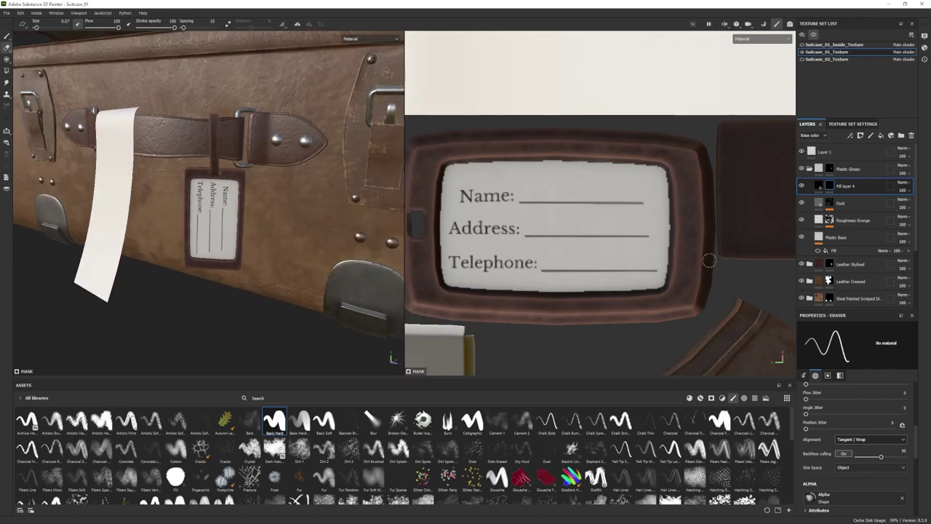
{"action": "right_click_drag", "start_coordinate": [709, 260], "coordinate": [604, 269], "text": "alt"}
{"action": "right_click_drag", "start_coordinate": [276, 290], "coordinate": [269, 265], "text": "alt"}
{"action": "left_click_drag", "start_coordinate": [269, 265], "coordinate": [232, 244], "text": "alt"}
{"action": "right_click_drag", "start_coordinate": [231, 244], "coordinate": [254, 240], "text": "alt"}
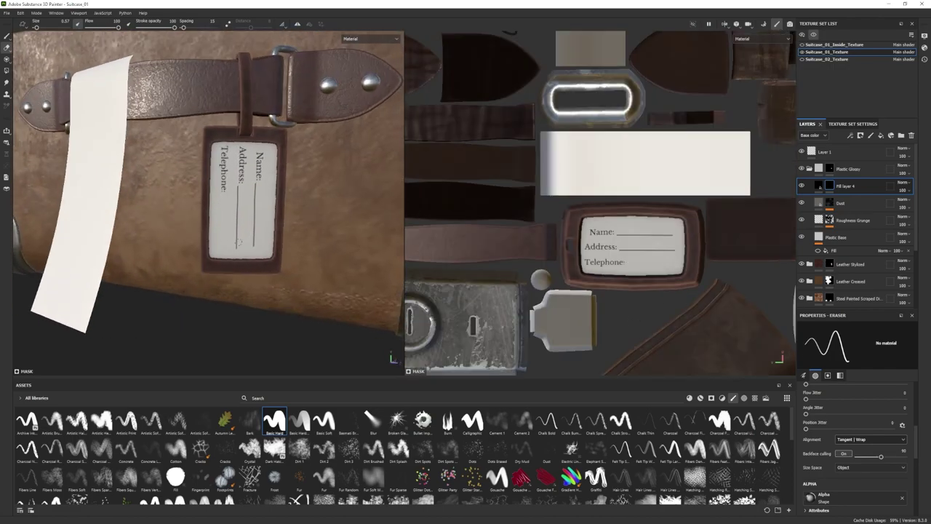
{"action": "left_click_drag", "start_coordinate": [238, 242], "coordinate": [241, 245], "text": "alt"}
{"action": "mouse_move", "coordinate": [257, 184]}
{"action": "left_mouse_down"}
{"action": "mouse_move", "coordinate": [259, 200]}
{"action": "mouse_move", "coordinate": [227, 221]}
{"action": "left_mouse_up"}
{"action": "left_click", "coordinate": [5, 38]}
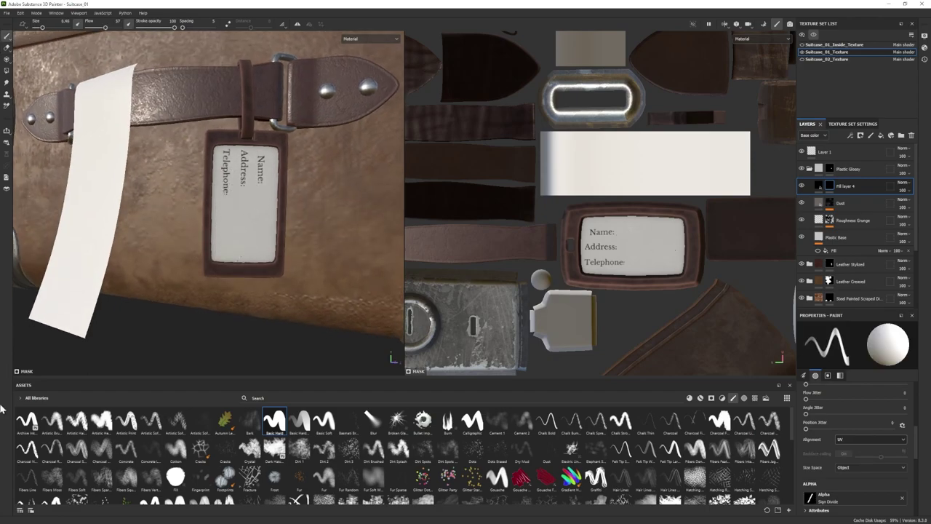
{"action": "left_click", "coordinate": [219, 227]}
{"action": "key", "text": "ctrl+z"}
{"action": "left_click", "coordinate": [218, 228]}
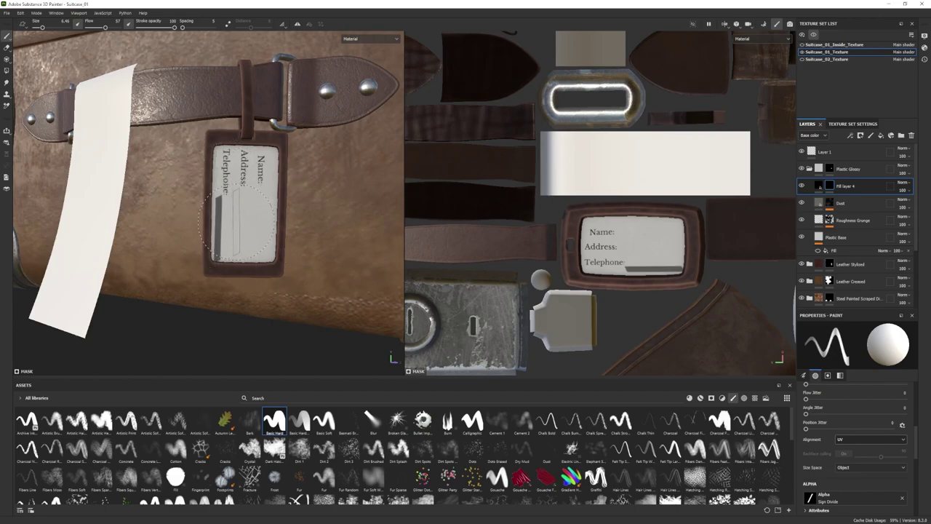
{"action": "left_click", "coordinate": [237, 221]}
{"action": "left_click", "coordinate": [254, 219]}
{"action": "key", "text": "ctrl+z"}
{"action": "key", "text": "ctrl+z"}
{"action": "key", "text": "ctrl+z"}
{"action": "key", "text": "ctrl+z"}
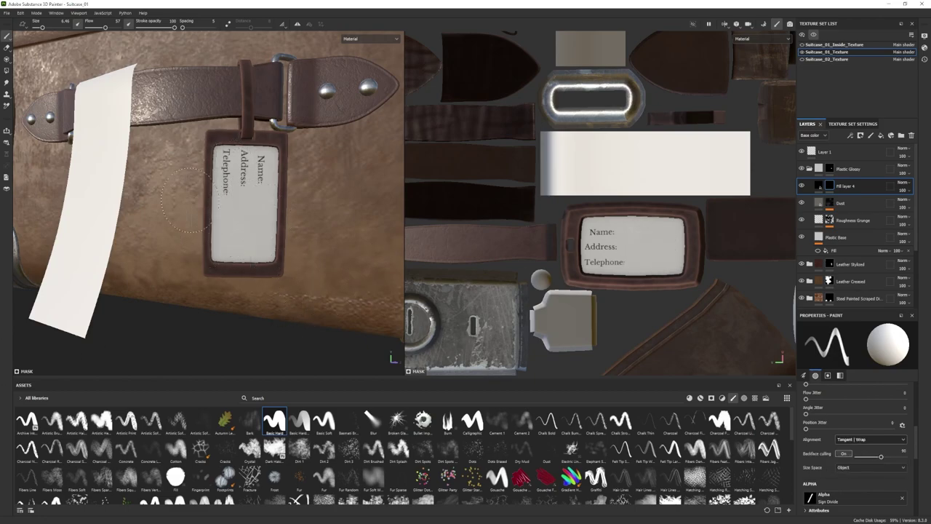
- Stamp Sign Divide bars beside "Telephone:", "Address:" and "Name:" on the name tag in the 3D view
{"action": "left_click", "coordinate": [219, 227]}
{"action": "left_click", "coordinate": [236, 222]}
{"action": "left_click", "coordinate": [253, 220]}
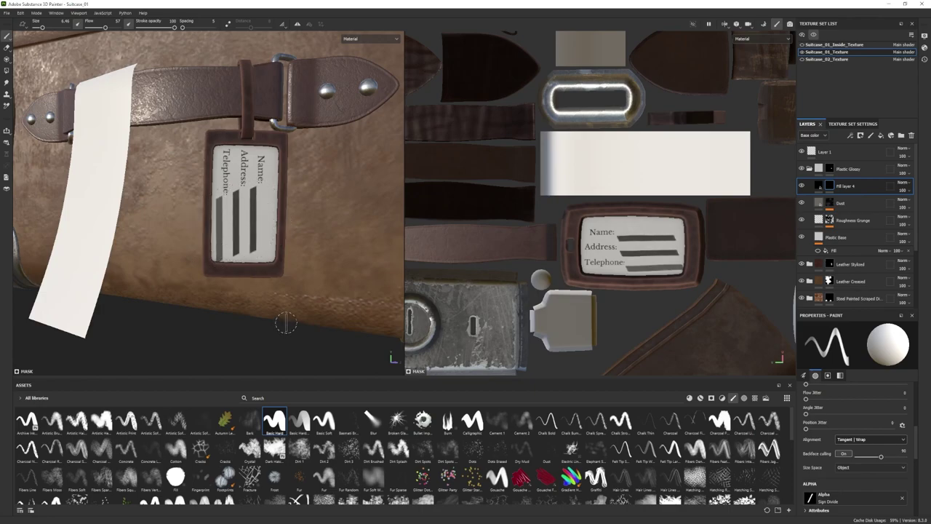
- Erase most of the bars beside "Name:", "Address:" and "Telephone:" with straight eraser strokes, leaving thin underlines
{"action": "key", "text": "2"}
{"action": "right_click_drag", "start_coordinate": [174, 189], "coordinate": [223, 195], "text": "alt"}
{"action": "mouse_move", "coordinate": [223, 195]}
{"action": "middle_mouse_down", "text": "alt"}
{"action": "mouse_move", "coordinate": [237, 179]}
{"action": "mouse_move", "coordinate": [234, 158]}
{"action": "middle_mouse_up", "text": "alt"}
{"action": "left_click", "coordinate": [272, 142]}
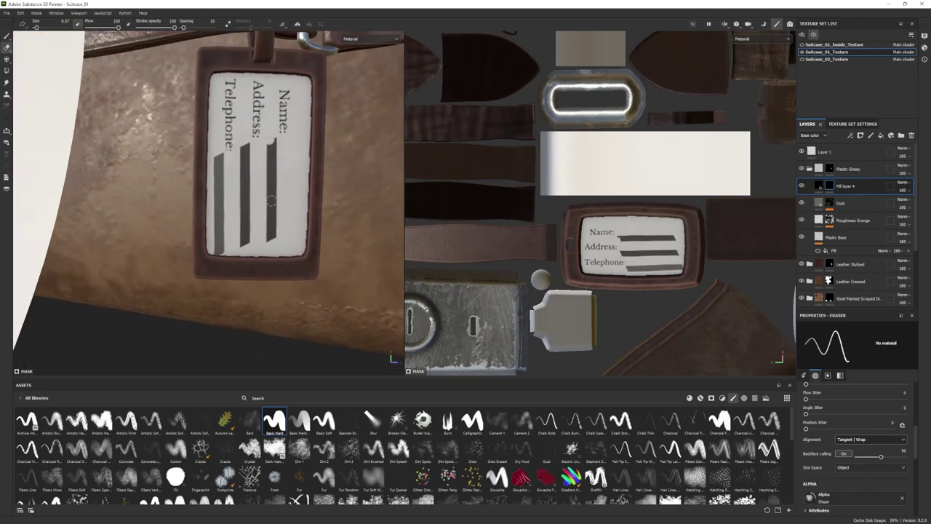
{"action": "left_click", "coordinate": [270, 244], "text": "shift"}
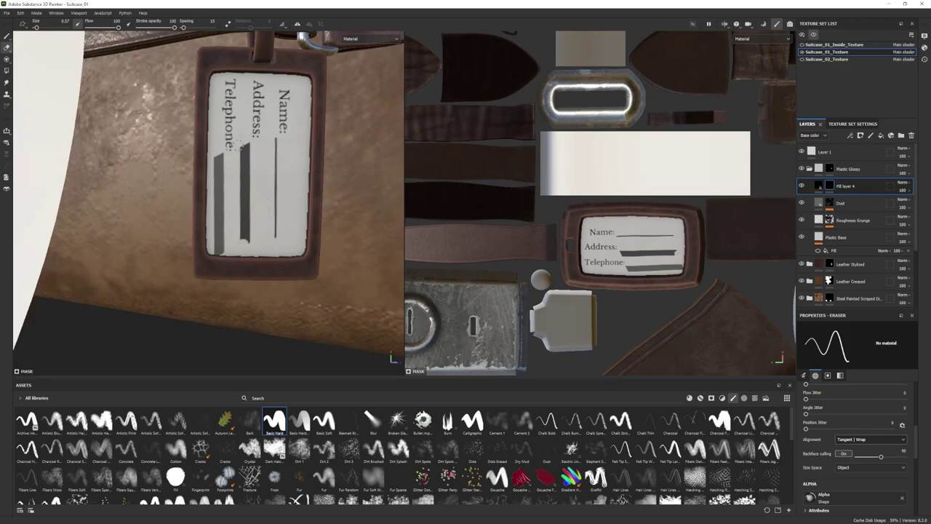
{"action": "left_click_drag", "start_coordinate": [243, 143], "coordinate": [245, 243]}
{"action": "left_click", "coordinate": [216, 251], "text": "shift"}
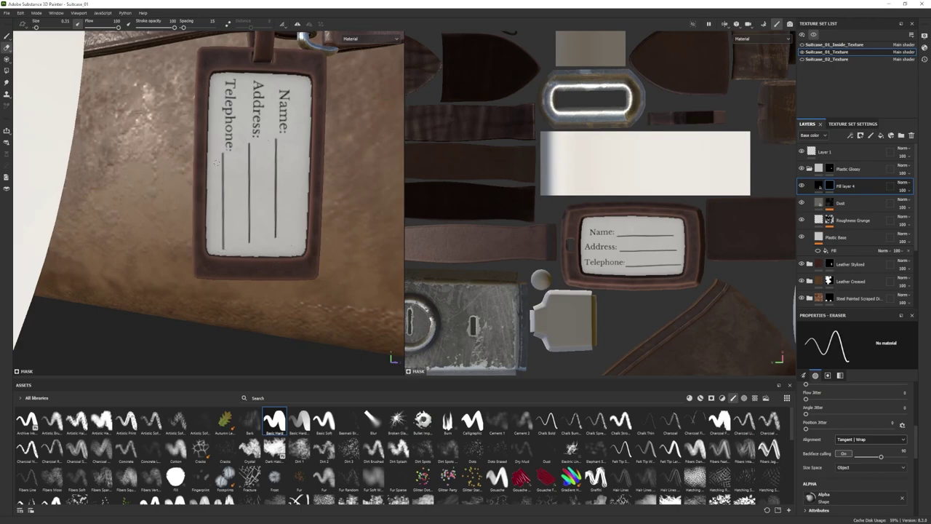
- Find the Font Indie Flower alpha in the asset library, set its text to "Polyrendr" and enlarge the brush over the name tag
{"action": "key", "text": "f"}
{"action": "scroll", "coordinate": [847, 454], "scroll_direction": "up", "scroll_amount": 3}
{"action": "scroll", "coordinate": [546, 449], "scroll_direction": "down", "scroll_amount": 5}
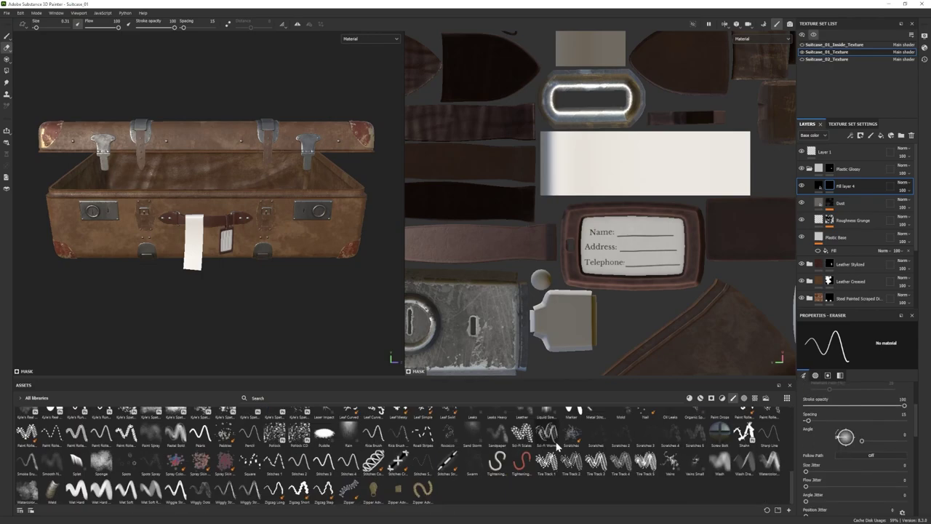
{"action": "scroll", "coordinate": [472, 466], "scroll_direction": "up", "scroll_amount": 5}
{"action": "left_click", "coordinate": [744, 398]}
{"action": "scroll", "coordinate": [311, 433], "scroll_direction": "down", "scroll_amount": 5}
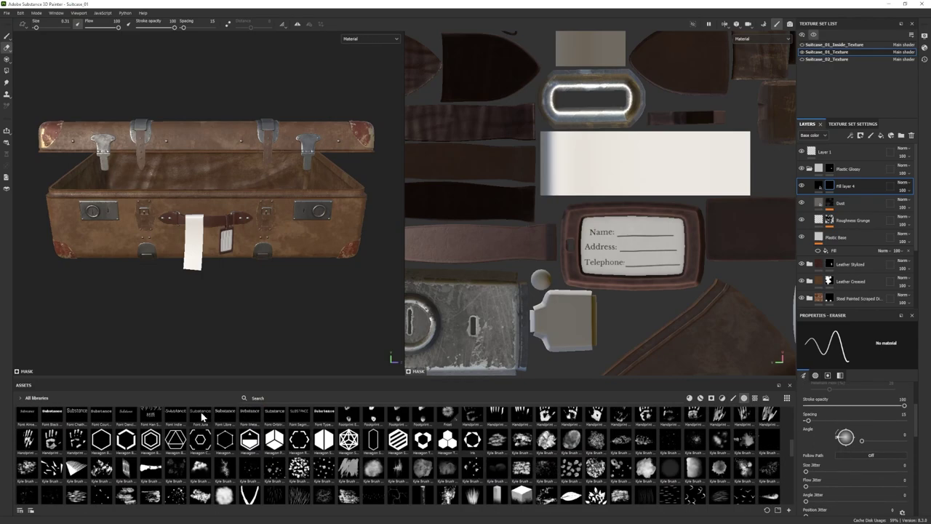
{"action": "left_click", "coordinate": [175, 416]}
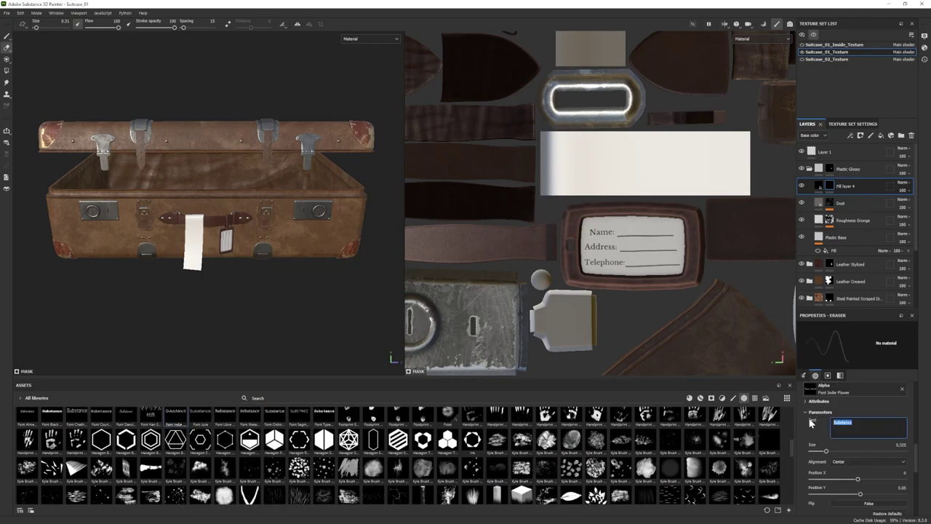
{"action": "right_click_drag", "start_coordinate": [189, 218], "coordinate": [255, 218], "text": "alt"}
{"action": "left_click_drag", "start_coordinate": [255, 218], "coordinate": [197, 201], "text": "alt"}
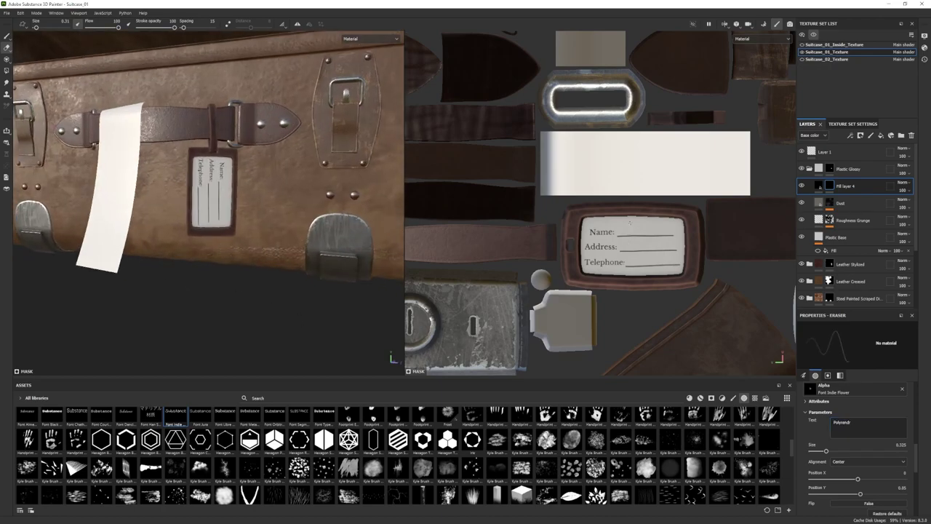
{"action": "right_click_drag", "start_coordinate": [190, 200], "coordinate": [209, 201], "text": "ctrl"}
{"action": "left_click_drag", "start_coordinate": [223, 204], "coordinate": [223, 247], "text": "ctrl"}
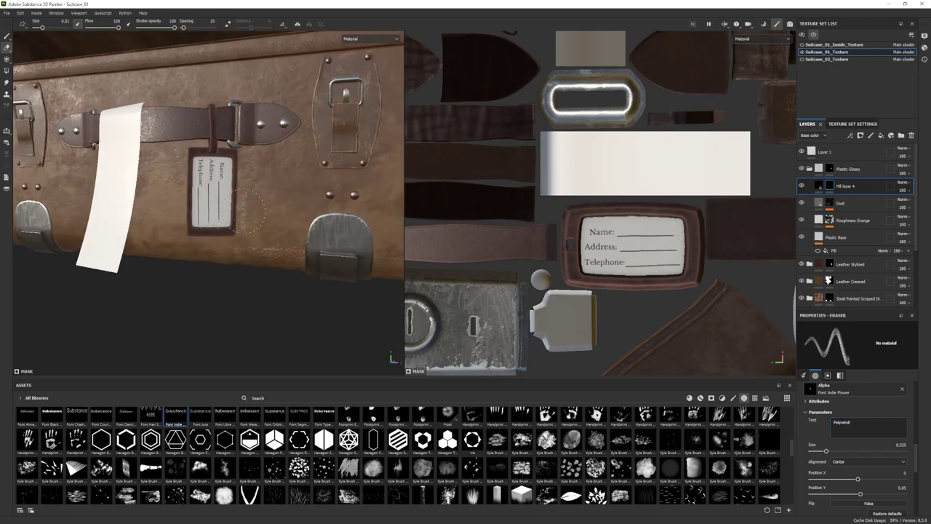
- Stamp "Polyrendr" on the "Name:" line with the paint brush, using the rotated Font Indie Flower alpha at flow 100
{"action": "scroll", "coordinate": [240, 257], "scroll_direction": "up", "scroll_amount": 3}
{"action": "key", "text": "1"}
{"action": "left_click", "coordinate": [175, 414]}
{"action": "left_click_drag", "start_coordinate": [856, 422], "coordinate": [791, 419]}
{"action": "type", "text": "Polyrendr"}
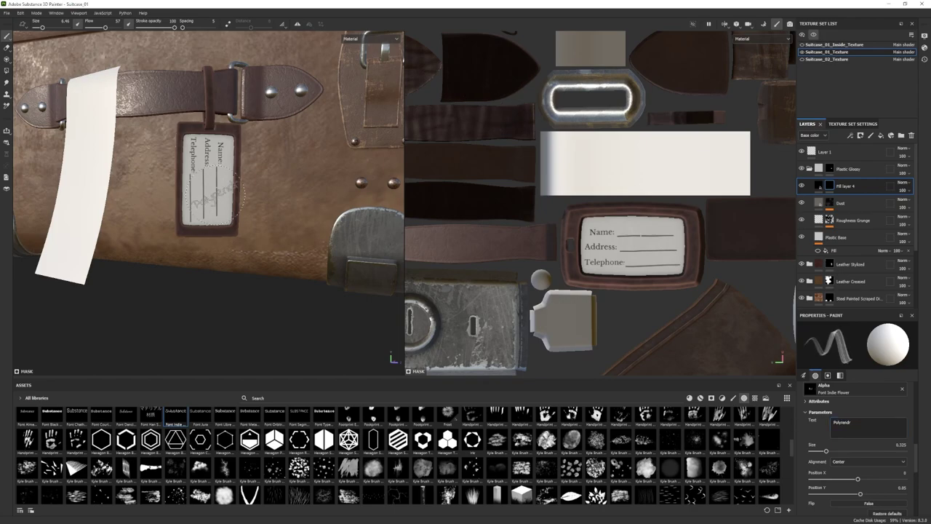
{"action": "left_click_drag", "start_coordinate": [222, 193], "coordinate": [223, 240], "text": "ctrl"}
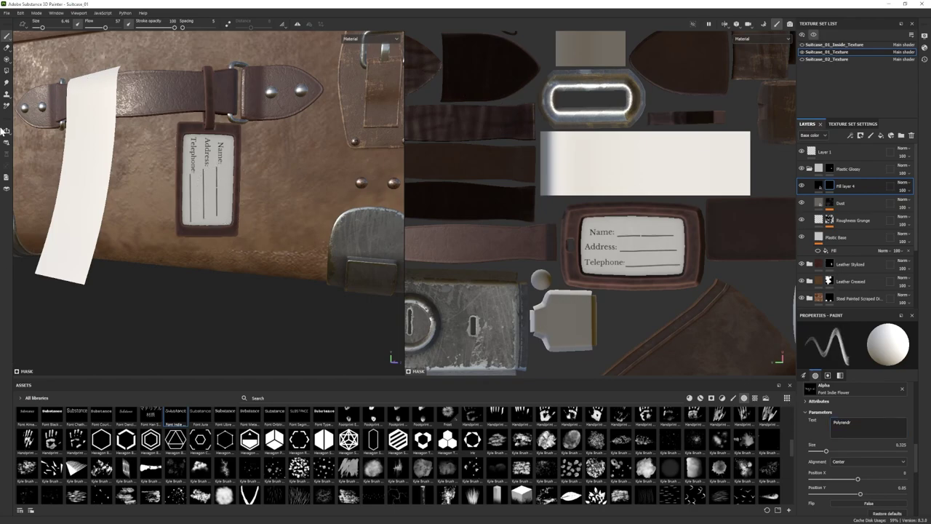
{"action": "left_click_drag", "start_coordinate": [105, 27], "coordinate": [123, 27]}
{"action": "left_click", "coordinate": [223, 193]}
- Stamp the address and telephone number on their lines with the Font Indie Flower alpha at text size 0.21
{"action": "scroll", "coordinate": [286, 297], "scroll_direction": "down", "scroll_amount": 3}
{"action": "left_click_drag", "start_coordinate": [287, 297], "coordinate": [247, 297], "text": "alt"}
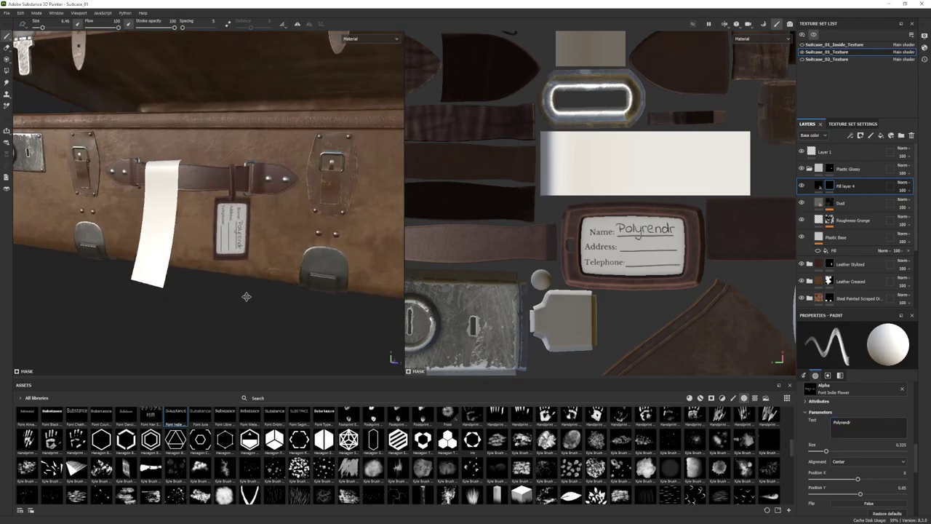
{"action": "right_click_drag", "start_coordinate": [247, 297], "coordinate": [302, 312], "text": "alt"}
{"action": "type", "text": "On"}
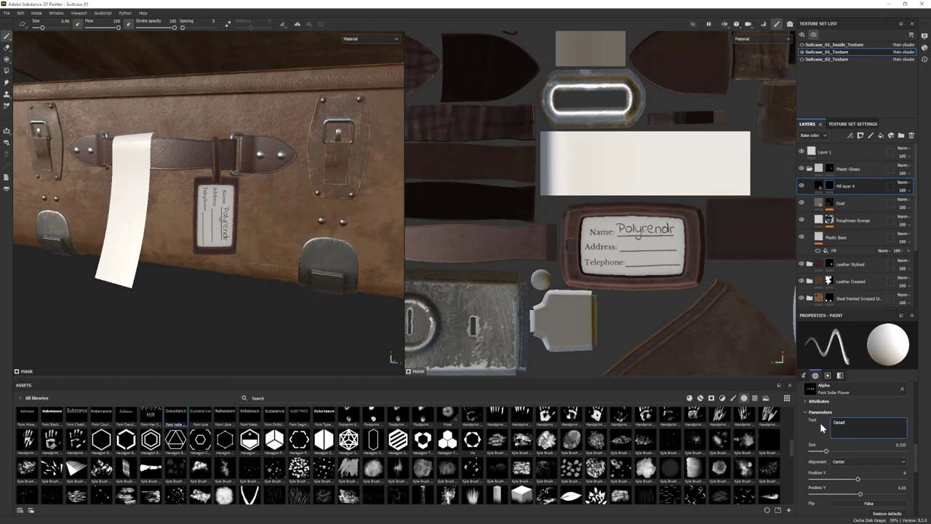
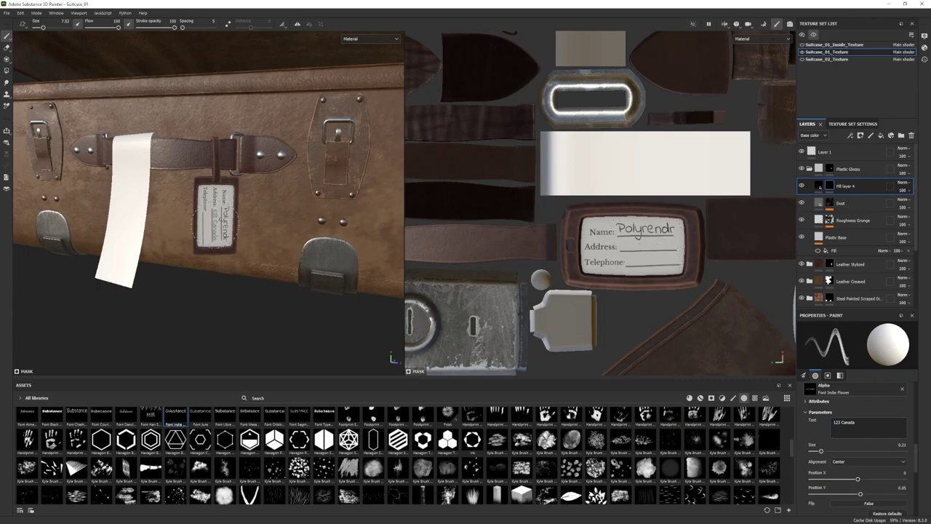
{"action": "left_click_drag", "start_coordinate": [215, 226], "coordinate": [214, 226], "text": "ctrl"}
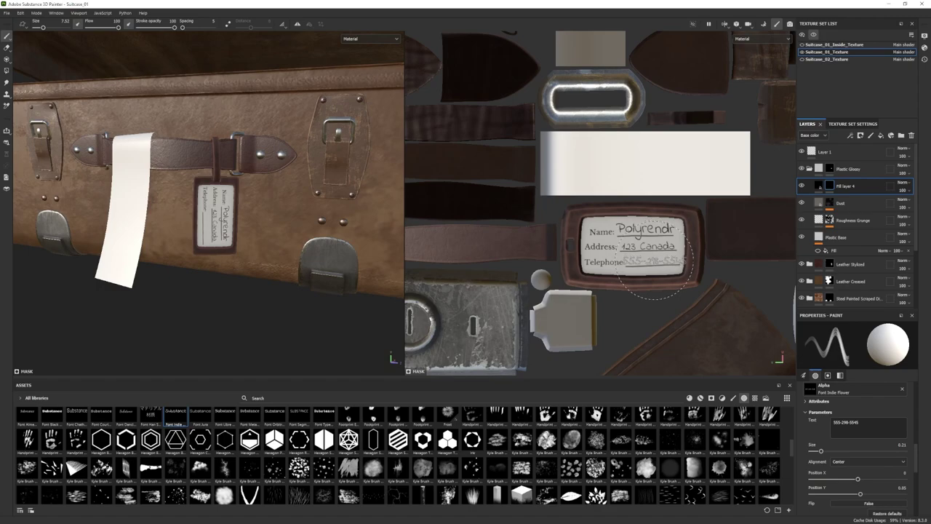
{"action": "right_click_drag", "start_coordinate": [255, 256], "coordinate": [174, 267], "text": "alt"}
{"action": "left_click_drag", "start_coordinate": [175, 268], "coordinate": [232, 264], "text": "alt"}
{"action": "right_click_drag", "start_coordinate": [231, 264], "coordinate": [190, 268], "text": "alt"}
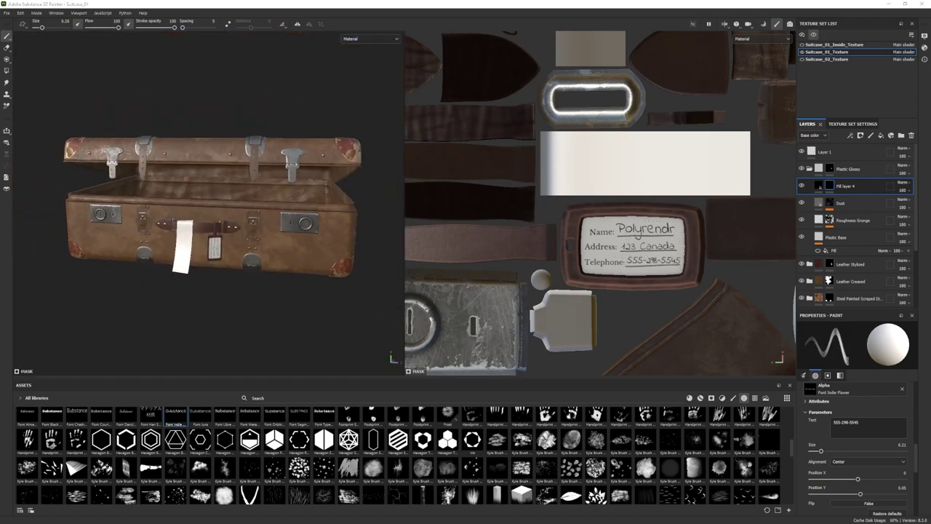
- Name the top paint layer Ticket and load the Ticket texture as the Projection tool's base color
{"action": "left_click", "coordinate": [517, 364]}
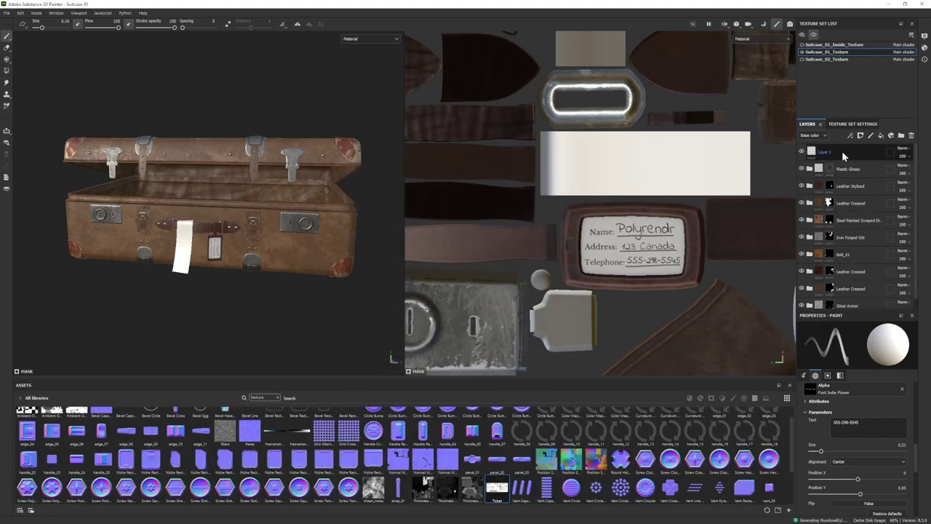
{"action": "left_click", "coordinate": [6, 60]}
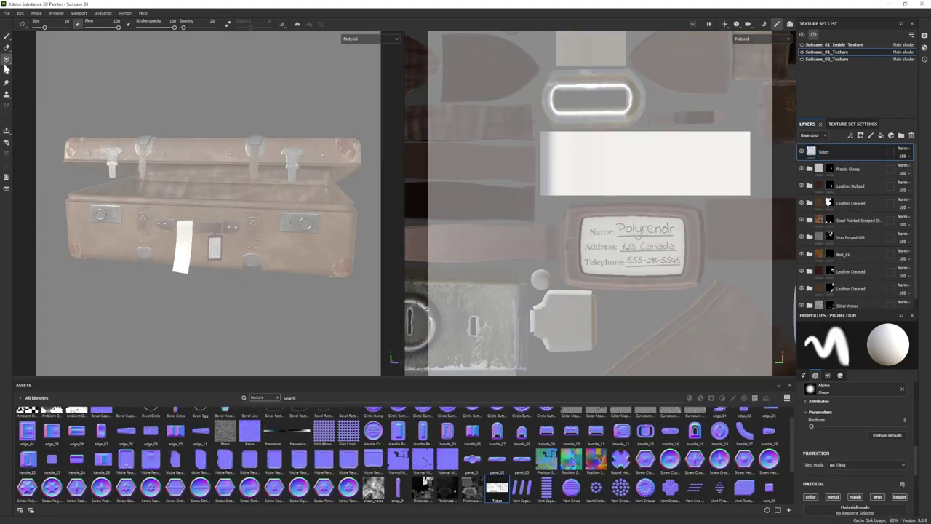
{"action": "left_click_drag", "start_coordinate": [495, 496], "coordinate": [847, 429]}
- Align the boarding pass image with the white ticket strip in the UV view and project it across the strip
{"action": "middle_click_drag", "start_coordinate": [560, 204], "coordinate": [452, 255], "text": "alt"}
{"action": "scroll", "coordinate": [488, 262], "scroll_direction": "up", "scroll_amount": 4}
{"action": "middle_click_drag", "start_coordinate": [551, 264], "coordinate": [533, 266], "text": "alt"}
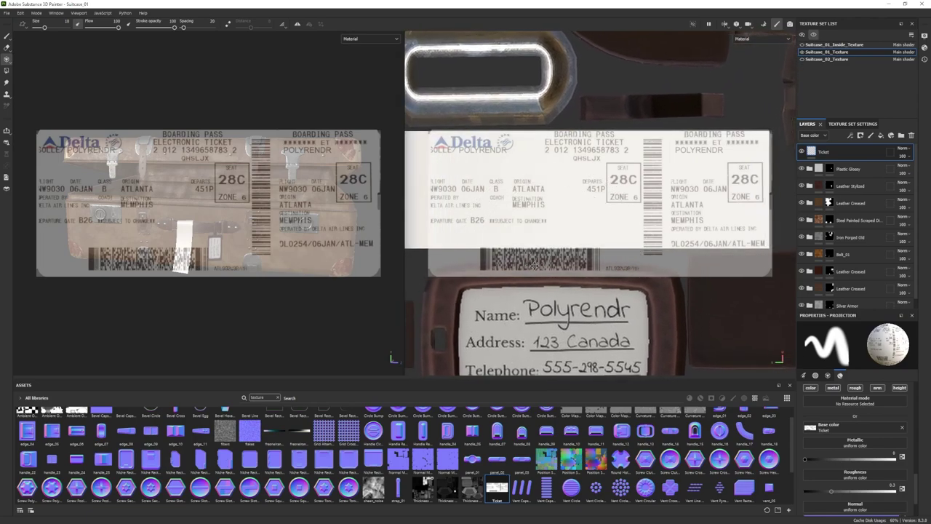
{"action": "middle_click_drag", "start_coordinate": [687, 237], "coordinate": [687, 236], "text": "alt"}
{"action": "mouse_move", "coordinate": [702, 207]}
{"action": "left_mouse_down"}
{"action": "mouse_move", "coordinate": [684, 185]}
{"action": "mouse_move", "coordinate": [473, 193]}
{"action": "left_mouse_up"}
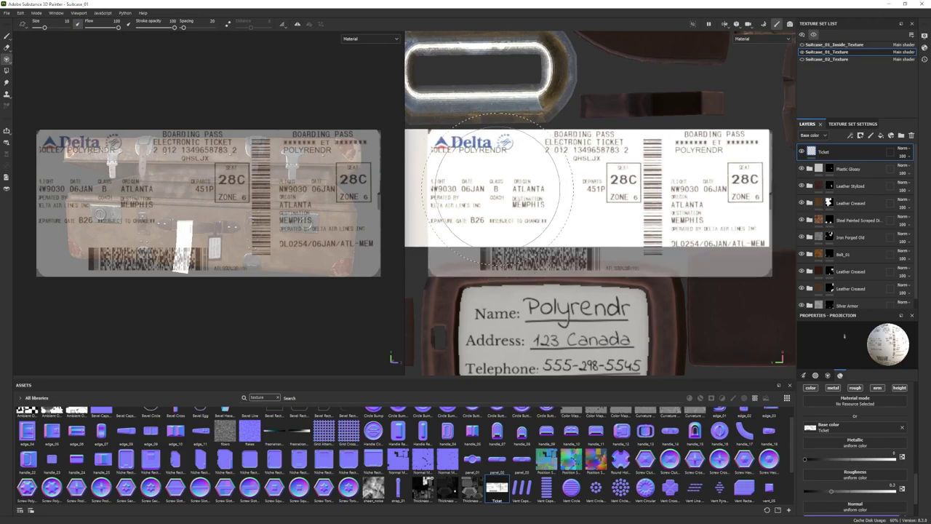
{"action": "middle_click_drag", "start_coordinate": [494, 196], "coordinate": [474, 197], "text": "alt"}
{"action": "left_click_drag", "start_coordinate": [442, 172], "coordinate": [448, 157]}
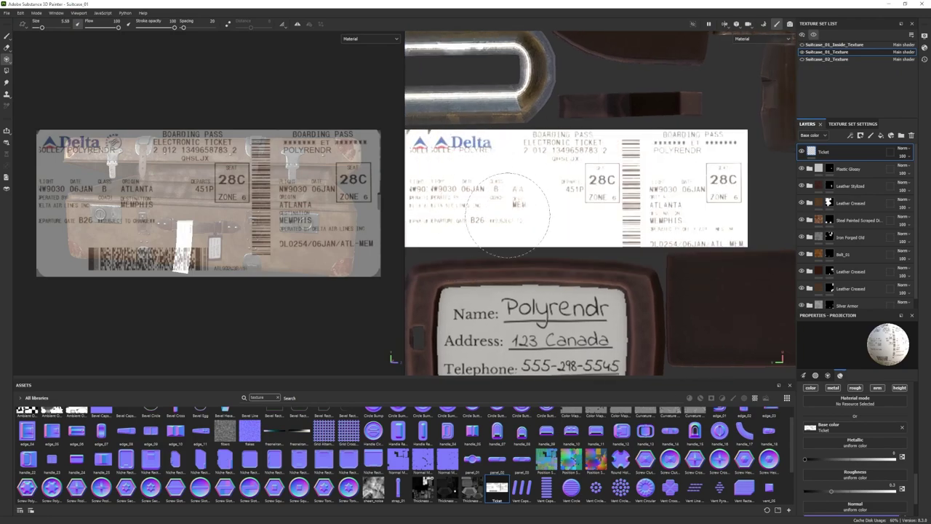
- Check the ticket on the suitcase, realign the projection to the strip's logo end and try another projection stroke
{"action": "left_click", "coordinate": [7, 36]}
{"action": "scroll", "coordinate": [284, 252], "scroll_direction": "up", "scroll_amount": 5}
{"action": "mouse_move", "coordinate": [226, 231]}
{"action": "left_mouse_down", "text": "alt"}
{"action": "mouse_move", "coordinate": [285, 252]}
{"action": "mouse_move", "coordinate": [255, 240]}
{"action": "left_mouse_up", "text": "alt"}
{"action": "middle_click_drag", "start_coordinate": [549, 211], "coordinate": [604, 210], "text": "alt"}
{"action": "left_click", "coordinate": [7, 60]}
{"action": "middle_click_drag", "start_coordinate": [517, 199], "coordinate": [524, 196], "text": "alt"}
{"action": "left_click_drag", "start_coordinate": [444, 173], "coordinate": [445, 173]}
{"action": "key", "text": "ctrl+z"}
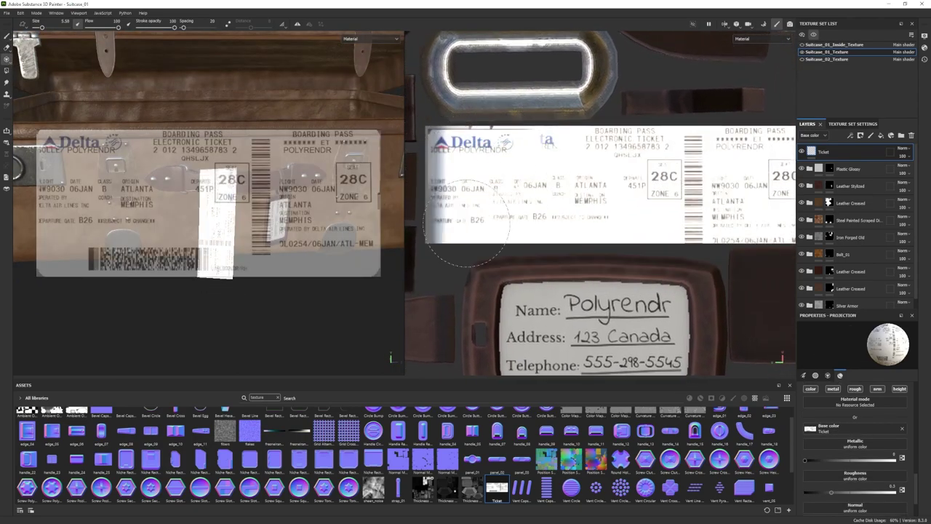
- Repaint the ticket's logo and flight details with smaller projection strokes, realigning the strip under the boarding pass image
{"action": "left_click_drag", "start_coordinate": [546, 204], "coordinate": [546, 205]}
{"action": "middle_click_drag", "start_coordinate": [553, 216], "coordinate": [537, 213], "text": "alt"}
{"action": "right_click_drag", "start_coordinate": [579, 214], "coordinate": [559, 215], "text": "ctrl"}
{"action": "left_click_drag", "start_coordinate": [579, 215], "coordinate": [576, 215]}
{"action": "mouse_move", "coordinate": [577, 214]}
{"action": "middle_mouse_down", "text": "alt"}
{"action": "mouse_move", "coordinate": [584, 210]}
{"action": "mouse_move", "coordinate": [572, 216]}
{"action": "middle_mouse_up", "text": "alt"}
{"action": "left_click_drag", "start_coordinate": [568, 191], "coordinate": [567, 190]}
{"action": "middle_click_drag", "start_coordinate": [572, 217], "coordinate": [568, 214], "text": "alt"}
{"action": "right_click_drag", "start_coordinate": [570, 194], "coordinate": [559, 194], "text": "ctrl"}
{"action": "left_click_drag", "start_coordinate": [569, 194], "coordinate": [568, 191]}
{"action": "middle_click_drag", "start_coordinate": [525, 159], "coordinate": [567, 202], "text": "alt"}
{"action": "left_click_drag", "start_coordinate": [565, 203], "coordinate": [563, 229]}
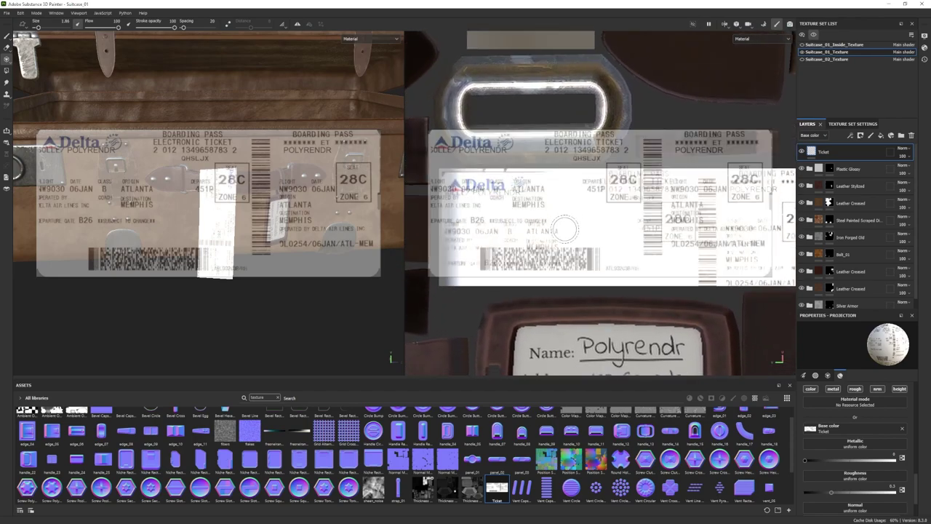
- Add a Levels effect to the Ticket layer's base color, raise its input black point to 0.157 and lower the output white
{"action": "left_click_drag", "start_coordinate": [291, 211], "coordinate": [277, 208], "text": "alt"}
{"action": "left_click", "coordinate": [6, 37]}
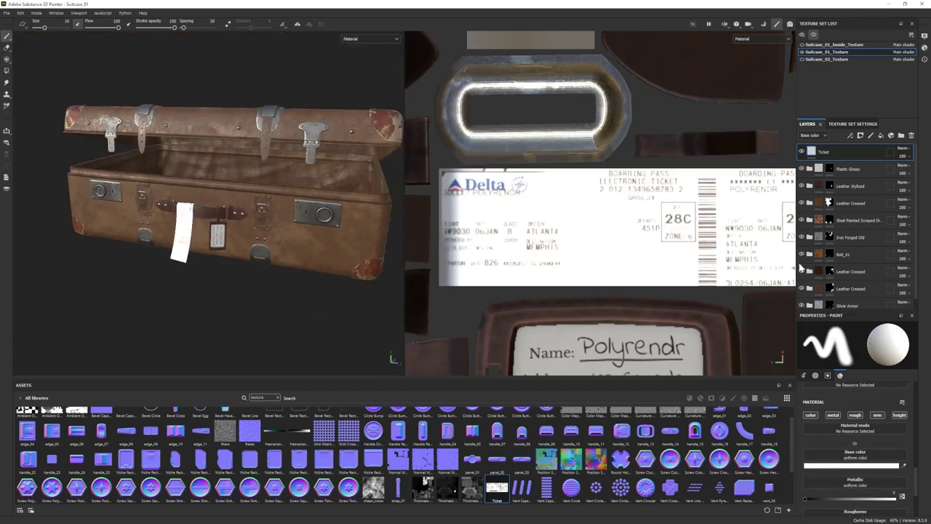
{"action": "right_click", "coordinate": [843, 162]}
{"action": "left_click", "coordinate": [864, 441]}
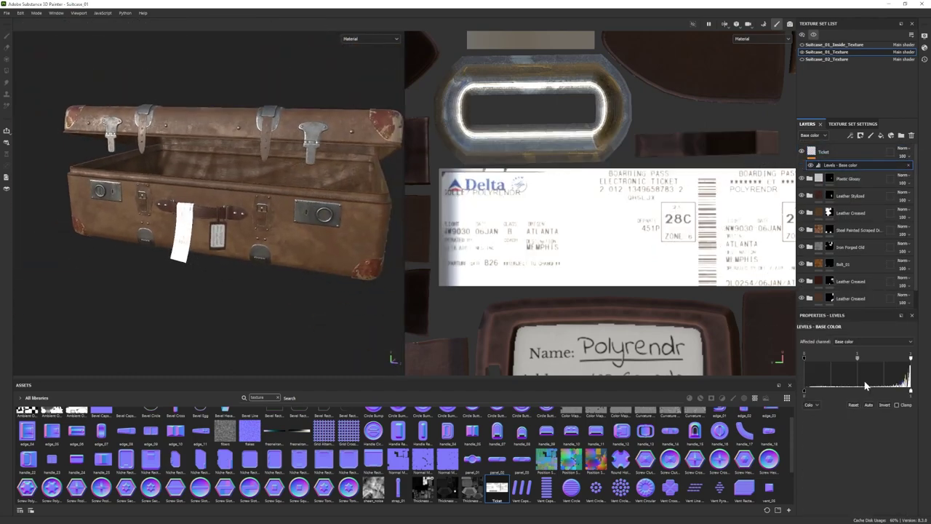
{"action": "scroll", "coordinate": [304, 227], "scroll_direction": "up", "scroll_amount": 4}
{"action": "left_click_drag", "start_coordinate": [804, 358], "coordinate": [821, 357]}
{"action": "scroll", "coordinate": [352, 271], "scroll_direction": "down", "scroll_amount": 4}
{"action": "left_click_drag", "start_coordinate": [873, 391], "coordinate": [880, 394]}
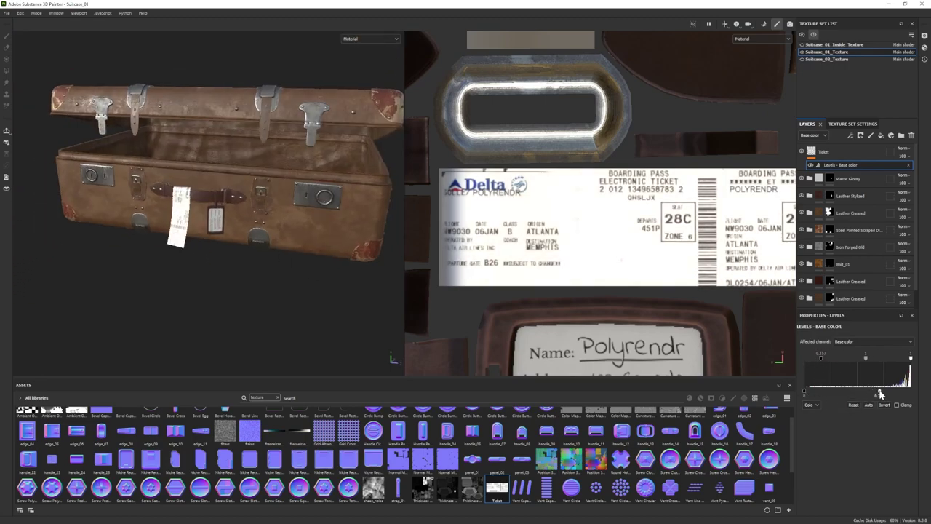
- Fine-tune the output white level of the Ticket layer's base color while checking the ticket on the suitcase
{"action": "left_click", "coordinate": [848, 152]}
{"action": "left_click_drag", "start_coordinate": [196, 219], "coordinate": [240, 218], "text": "alt"}
{"action": "mouse_move", "coordinate": [240, 218]}
{"action": "right_mouse_down", "text": "alt"}
{"action": "mouse_move", "coordinate": [181, 211]}
{"action": "mouse_move", "coordinate": [211, 226]}
{"action": "mouse_move", "coordinate": [120, 242]}
{"action": "right_mouse_up", "text": "alt"}
{"action": "mouse_move", "coordinate": [120, 242]}
{"action": "left_mouse_down", "text": "alt"}
{"action": "mouse_move", "coordinate": [216, 276]}
{"action": "mouse_move", "coordinate": [218, 263]}
{"action": "left_mouse_up", "text": "alt"}
{"action": "left_click", "coordinate": [836, 165]}
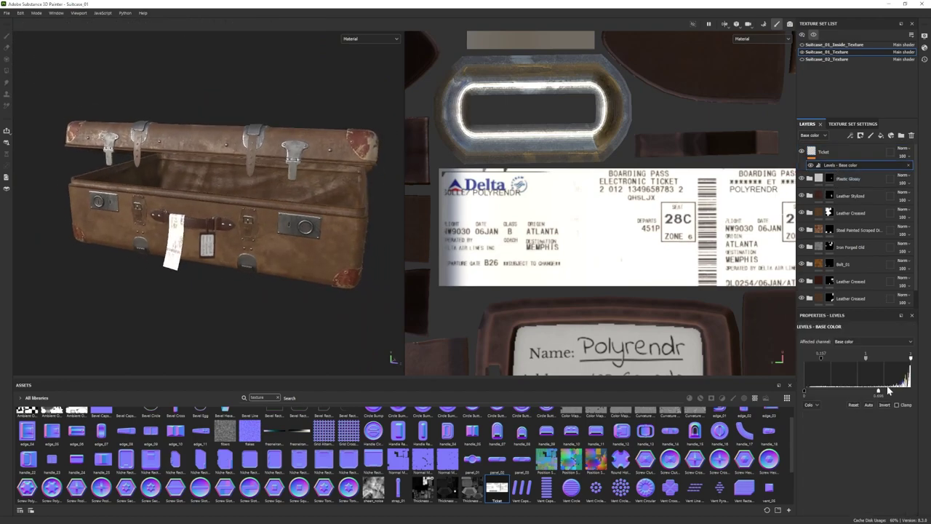
{"action": "mouse_move", "coordinate": [803, 392]}
{"action": "left_mouse_down"}
{"action": "mouse_move", "coordinate": [823, 393]}
{"action": "mouse_move", "coordinate": [803, 392]}
{"action": "left_mouse_up"}
{"action": "mouse_move", "coordinate": [877, 391]}
{"action": "left_mouse_down"}
{"action": "mouse_move", "coordinate": [849, 391]}
{"action": "mouse_move", "coordinate": [873, 391]}
{"action": "left_mouse_up"}
{"action": "left_click_drag", "start_coordinate": [182, 247], "coordinate": [247, 240], "text": "alt"}
{"action": "right_click_drag", "start_coordinate": [247, 240], "coordinate": [269, 247], "text": "alt"}
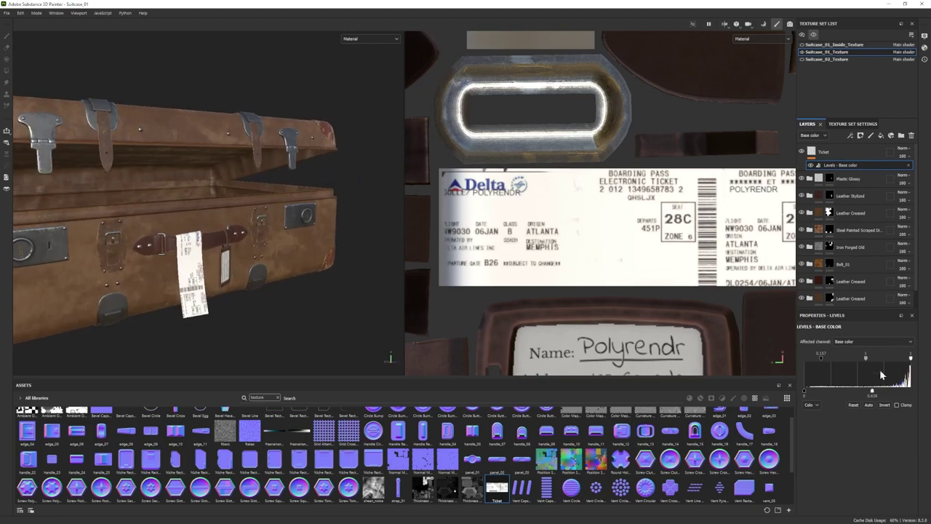
{"action": "left_click_drag", "start_coordinate": [226, 236], "coordinate": [185, 234], "text": "alt"}
{"action": "right_click_drag", "start_coordinate": [185, 234], "coordinate": [166, 231], "text": "alt"}
{"action": "left_click_drag", "start_coordinate": [166, 231], "coordinate": [134, 242], "text": "alt"}
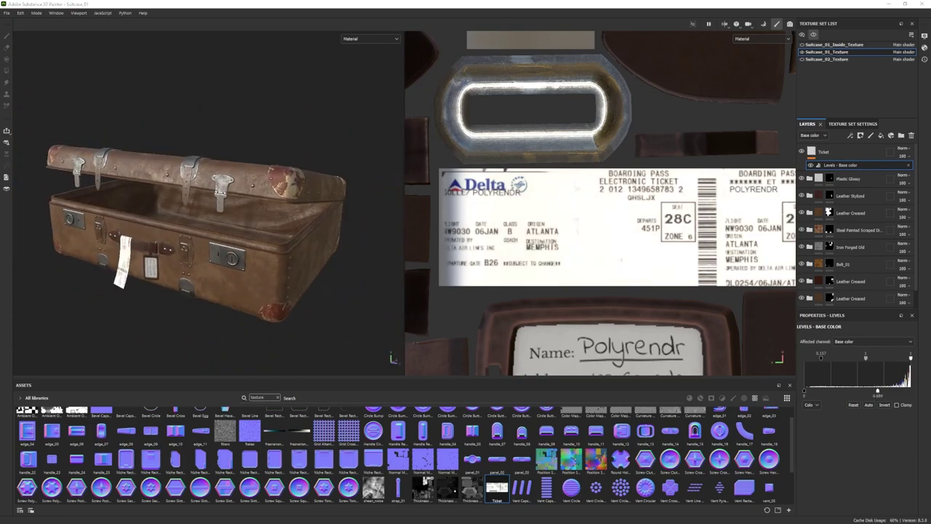
- Import Sticker_1.png into the project's resources as a texture
{"action": "left_click_drag", "start_coordinate": [386, 446], "coordinate": [387, 445]}
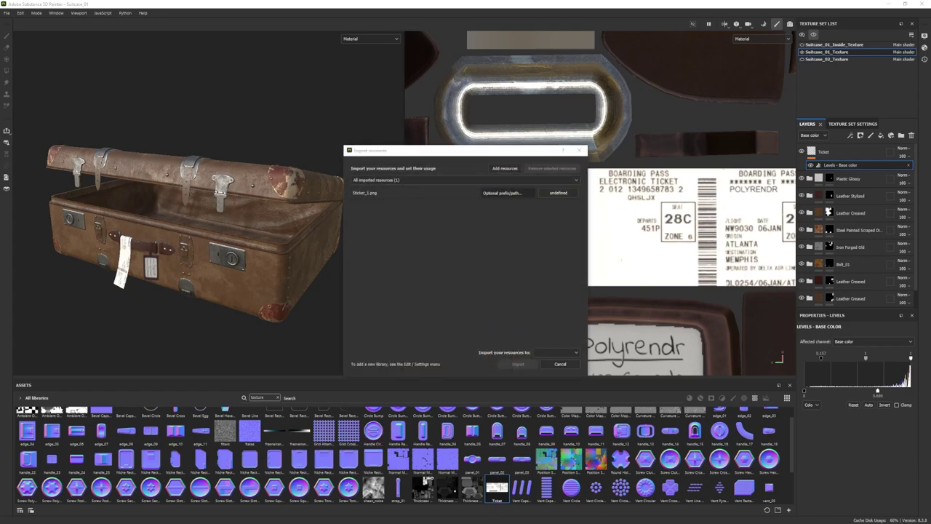
{"action": "left_click", "coordinate": [558, 193]}
{"action": "left_click", "coordinate": [570, 238]}
{"action": "left_click", "coordinate": [556, 352]}
{"action": "left_click", "coordinate": [556, 369]}
{"action": "left_click", "coordinate": [518, 364]}
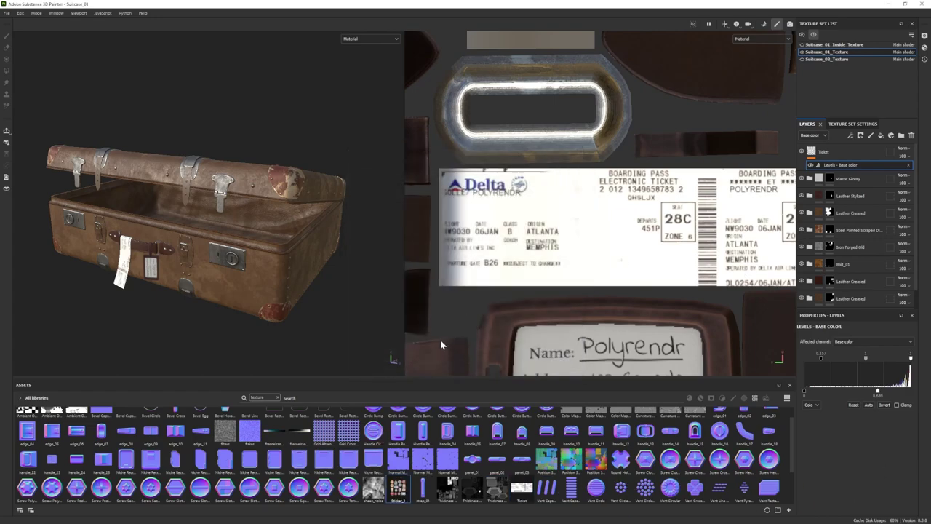
{"action": "left_click", "coordinate": [836, 153]}
{"action": "left_click", "coordinate": [881, 136]}
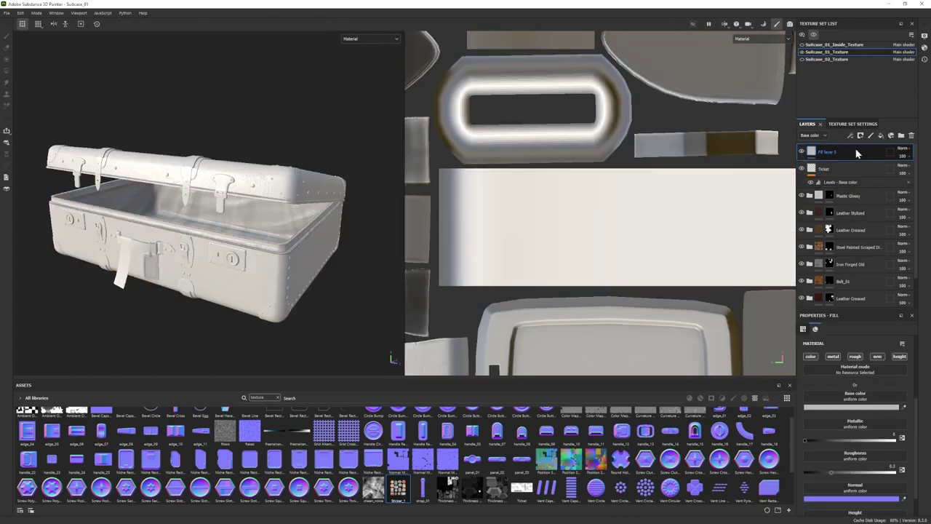
{"action": "key", "text": "ctrl+z"}
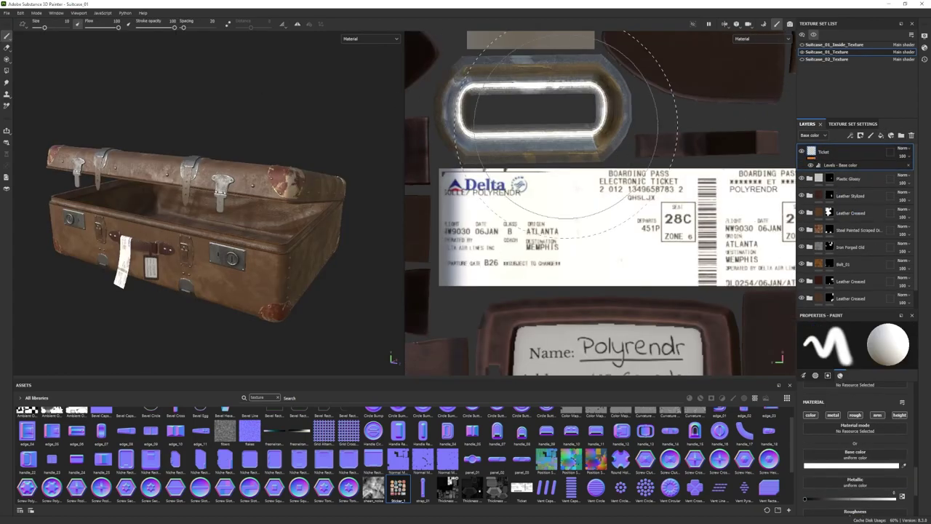
- Add a paint layer named Stickers above the Ticket layer and load Sticker_1 as the projection's base color
{"action": "left_click_drag", "start_coordinate": [270, 202], "coordinate": [258, 171], "text": "alt"}
{"action": "left_click", "coordinate": [870, 136]}
{"action": "left_click", "coordinate": [6, 60]}
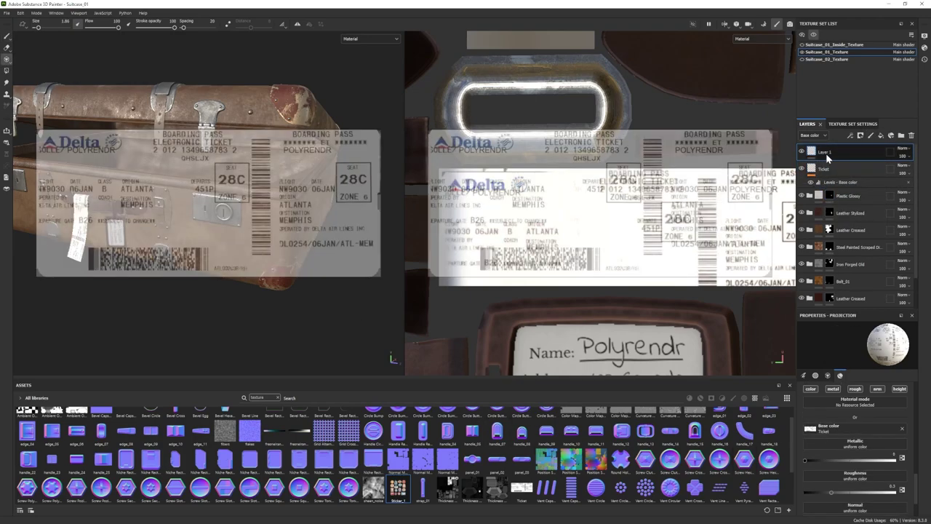
{"action": "type", "text": "Stickers"}
{"action": "key", "text": "Return"}
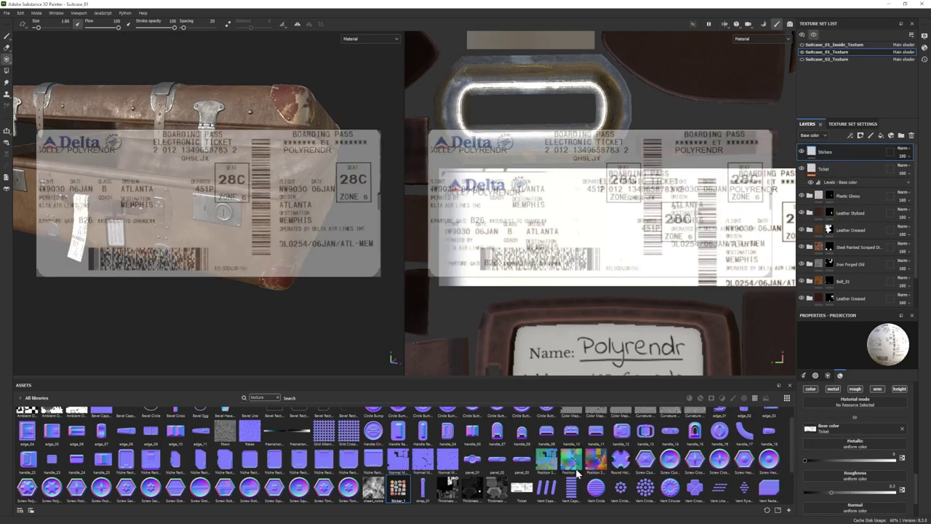
{"action": "left_click_drag", "start_coordinate": [577, 474], "coordinate": [855, 431]}
- Project the Chichen Itza sticker onto the lid near its red corner patch, with the height set to 0.0079
{"action": "left_click_drag", "start_coordinate": [225, 231], "coordinate": [327, 242], "text": "alt"}
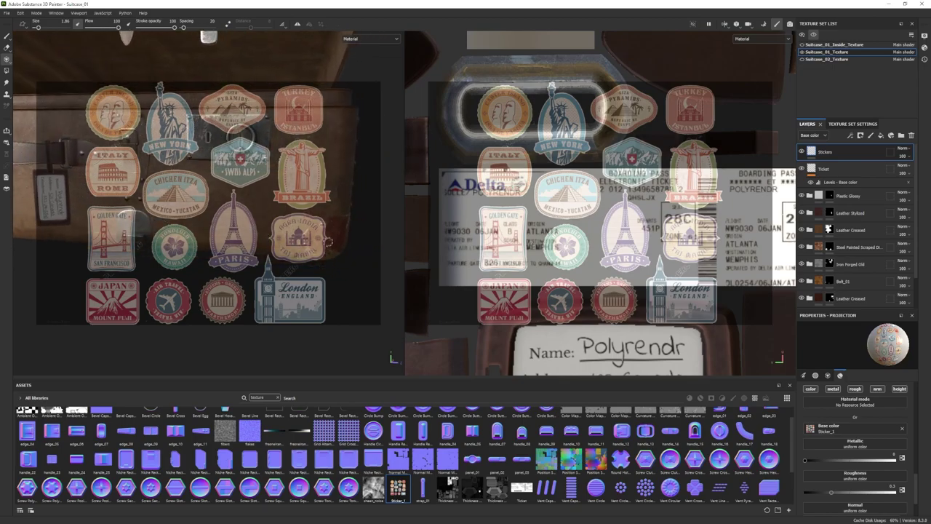
{"action": "middle_click_drag", "start_coordinate": [581, 320], "coordinate": [626, 83], "text": "alt"}
{"action": "left_click_drag", "start_coordinate": [182, 196], "coordinate": [328, 229], "text": "alt"}
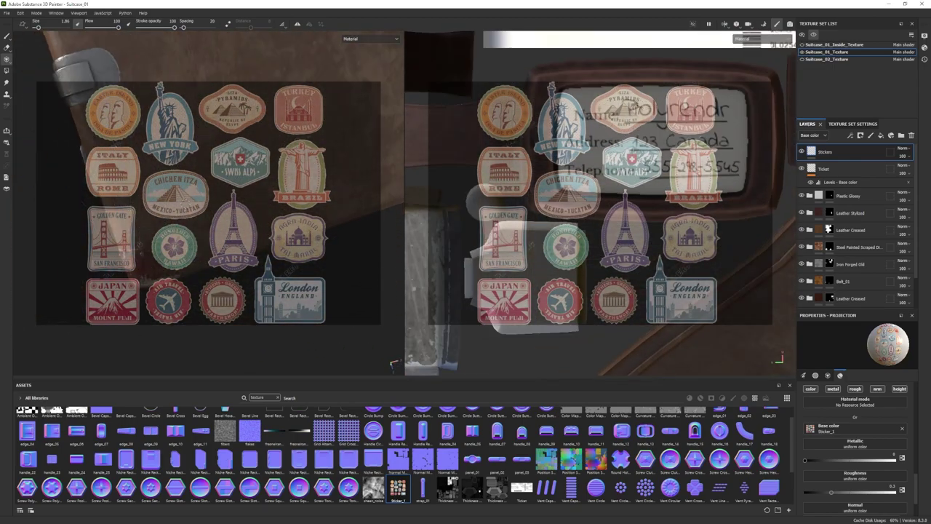
{"action": "right_click_drag", "start_coordinate": [218, 211], "coordinate": [262, 218], "text": "alt"}
{"action": "left_click_drag", "start_coordinate": [153, 180], "coordinate": [158, 214]}
{"action": "mouse_move", "coordinate": [196, 176]}
{"action": "left_mouse_down"}
{"action": "mouse_move", "coordinate": [174, 204]}
{"action": "mouse_move", "coordinate": [190, 204]}
{"action": "left_mouse_up"}
{"action": "scroll", "coordinate": [856, 489], "scroll_direction": "down", "scroll_amount": 2}
{"action": "left_click_drag", "start_coordinate": [851, 504], "coordinate": [850, 504]}
{"action": "left_click_drag", "start_coordinate": [191, 192], "coordinate": [178, 195]}
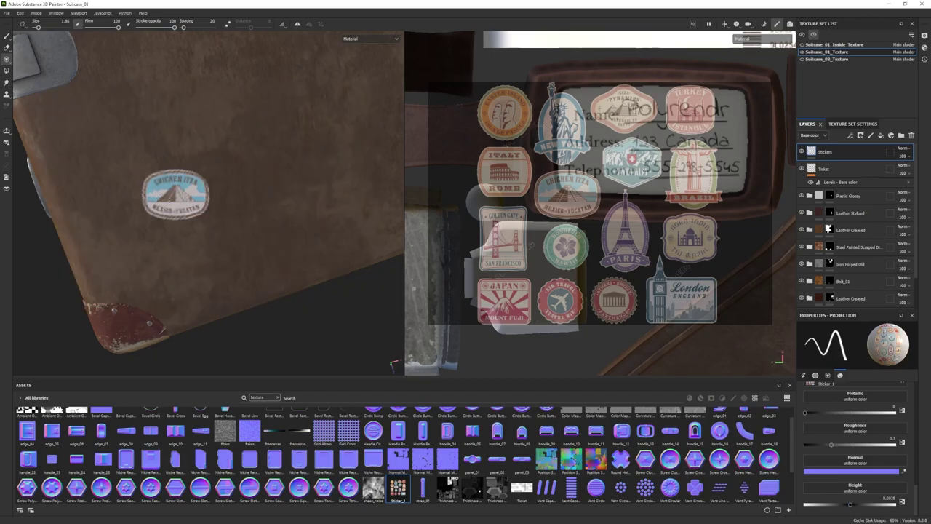
- Project the Paris sticker onto the lid beside the Chichen Itza sticker, with a lower roughness and the height at 0.009
{"action": "left_click", "coordinate": [6, 35]}
{"action": "left_click_drag", "start_coordinate": [218, 218], "coordinate": [322, 195], "text": "alt"}
{"action": "right_click_drag", "start_coordinate": [323, 195], "coordinate": [298, 210], "text": "alt"}
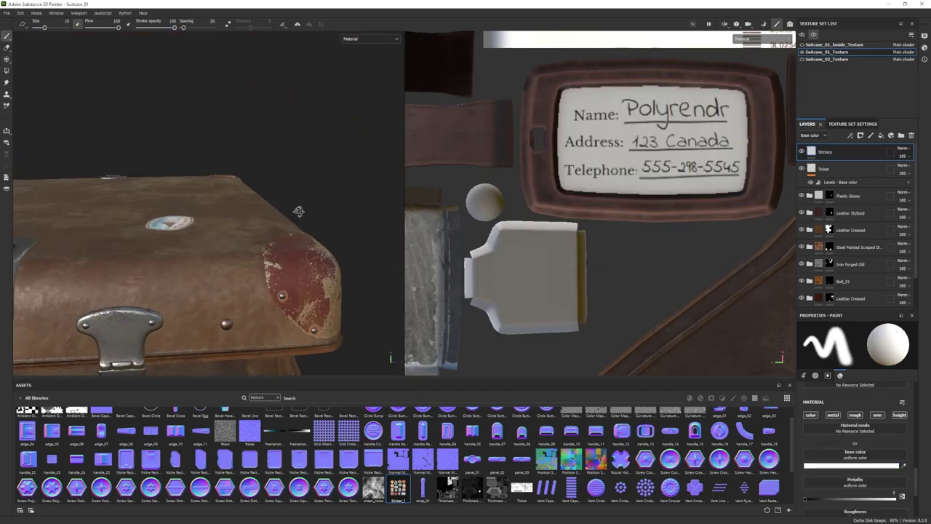
{"action": "mouse_move", "coordinate": [297, 211]}
{"action": "left_mouse_down", "text": "alt"}
{"action": "mouse_move", "coordinate": [247, 229]}
{"action": "mouse_move", "coordinate": [218, 280]}
{"action": "mouse_move", "coordinate": [251, 273]}
{"action": "mouse_move", "coordinate": [221, 264]}
{"action": "mouse_move", "coordinate": [251, 210]}
{"action": "mouse_move", "coordinate": [226, 250]}
{"action": "left_mouse_up", "text": "alt"}
{"action": "left_click", "coordinate": [7, 59]}
{"action": "scroll", "coordinate": [822, 495], "scroll_direction": "down", "scroll_amount": 2}
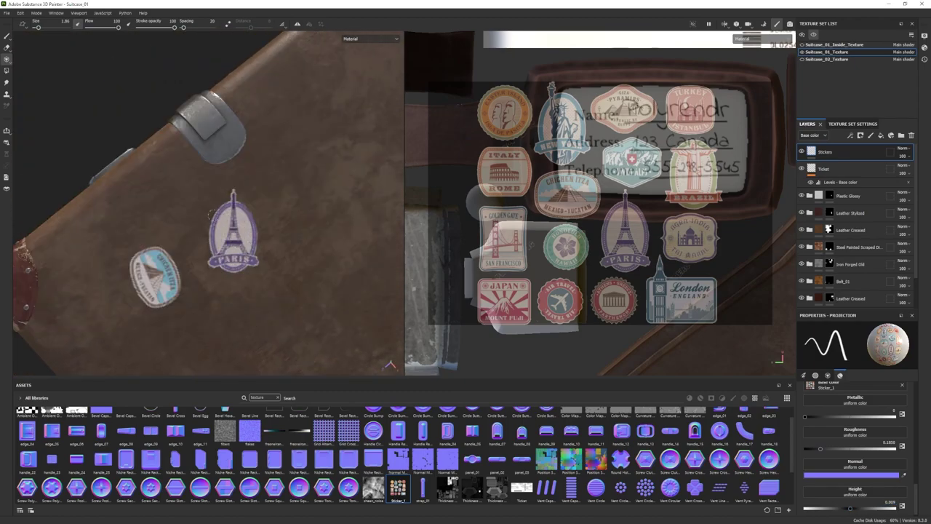
- Project the Italy Rome sticker onto the lid next to the Chichen Itza and Paris stickers and touch it up
{"action": "key", "text": "1"}
{"action": "mouse_move", "coordinate": [212, 215]}
{"action": "left_mouse_down", "text": "alt"}
{"action": "mouse_move", "coordinate": [243, 181]}
{"action": "mouse_move", "coordinate": [284, 239]}
{"action": "mouse_move", "coordinate": [212, 166]}
{"action": "mouse_move", "coordinate": [219, 257]}
{"action": "left_mouse_up", "text": "alt"}
{"action": "scroll", "coordinate": [284, 239], "scroll_direction": "down", "scroll_amount": 3}
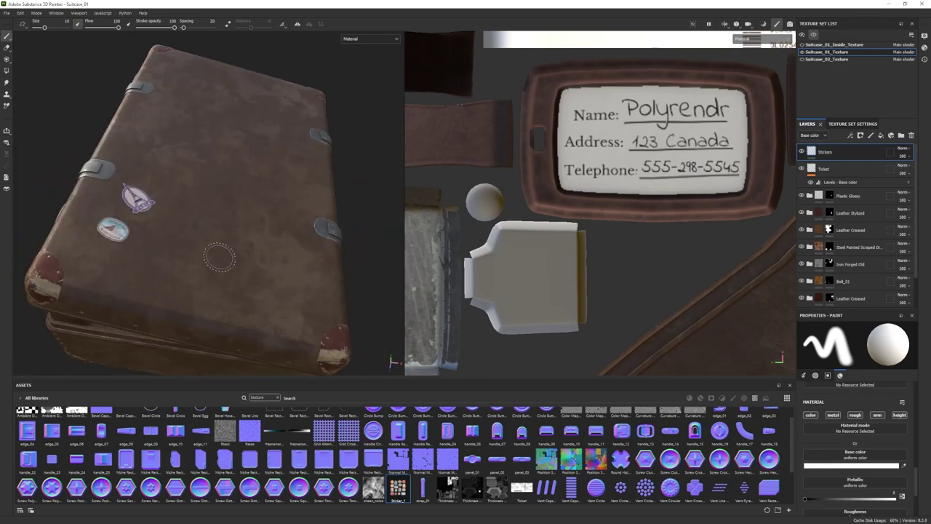
{"action": "key", "text": "3"}
{"action": "mouse_move", "coordinate": [183, 227]}
{"action": "left_mouse_down", "text": "alt"}
{"action": "mouse_move", "coordinate": [173, 229]}
{"action": "mouse_move", "coordinate": [181, 242]}
{"action": "left_mouse_up", "text": "alt"}
{"action": "left_click", "coordinate": [95, 153]}
{"action": "right_click_drag", "start_coordinate": [96, 153], "coordinate": [103, 154], "text": "ctrl"}
{"action": "left_click_drag", "start_coordinate": [95, 154], "coordinate": [93, 161]}
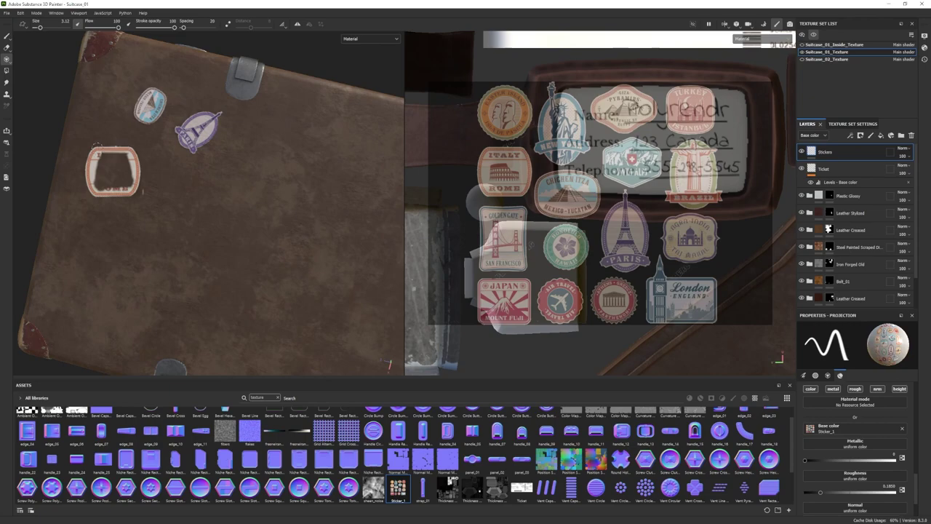
{"action": "key", "text": "e"}
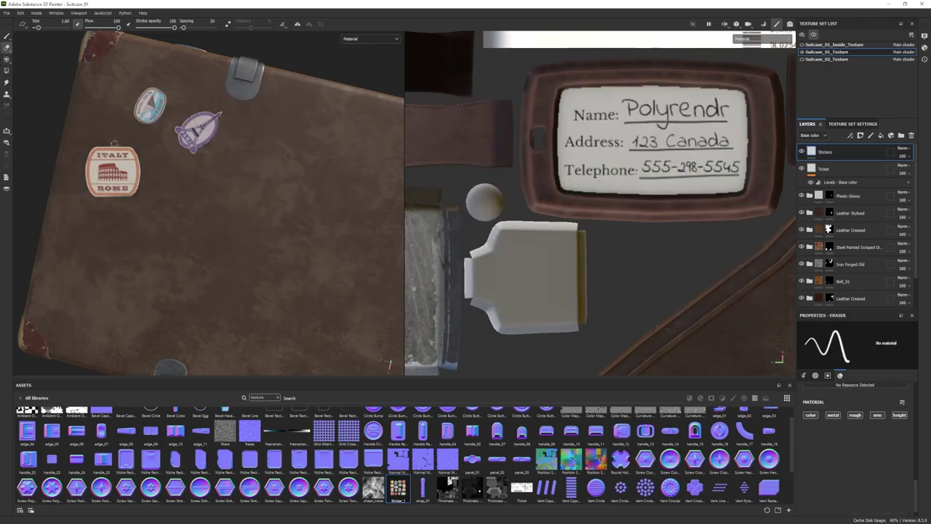
{"action": "left_click", "coordinate": [8, 60]}
{"action": "left_click_drag", "start_coordinate": [86, 155], "coordinate": [88, 157]}
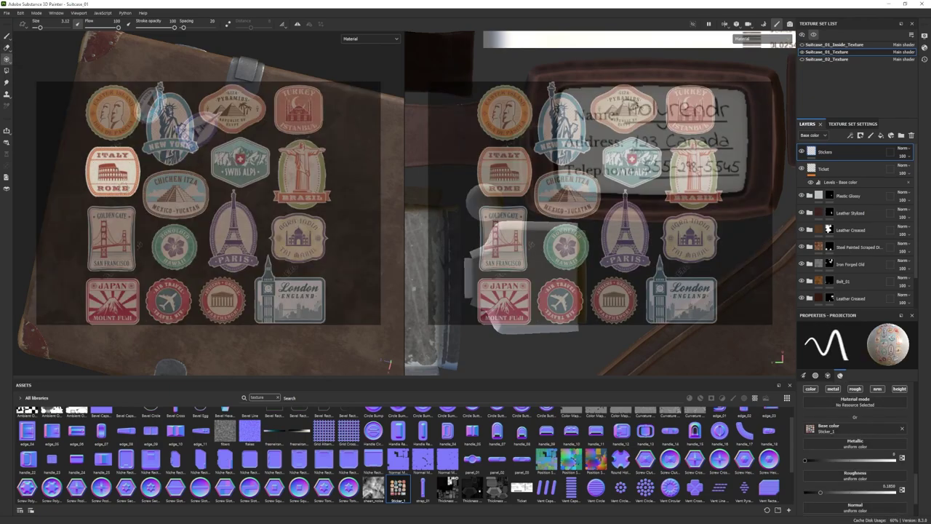
- Project the Golden Gate San Francisco sticker onto the lid with a larger brush
{"action": "mouse_move", "coordinate": [174, 217]}
{"action": "left_mouse_down", "text": "alt"}
{"action": "mouse_move", "coordinate": [233, 232]}
{"action": "mouse_move", "coordinate": [210, 250]}
{"action": "mouse_move", "coordinate": [100, 221]}
{"action": "mouse_move", "coordinate": [95, 247]}
{"action": "mouse_move", "coordinate": [99, 222]}
{"action": "left_mouse_up", "text": "alt"}
{"action": "right_click_drag", "start_coordinate": [100, 231], "coordinate": [109, 231], "text": "ctrl"}
{"action": "mouse_move", "coordinate": [103, 231]}
{"action": "left_mouse_down"}
{"action": "mouse_move", "coordinate": [109, 249]}
{"action": "mouse_move", "coordinate": [121, 225]}
{"action": "left_mouse_up"}
- Try to project the Easter Island sticker onto the leather in the 2D view and undo the stroke
{"action": "mouse_move", "coordinate": [193, 236]}
{"action": "left_mouse_down", "text": "alt"}
{"action": "mouse_move", "coordinate": [98, 216]}
{"action": "mouse_move", "coordinate": [229, 208]}
{"action": "mouse_move", "coordinate": [218, 200]}
{"action": "mouse_move", "coordinate": [236, 198]}
{"action": "left_mouse_up", "text": "alt"}
{"action": "scroll", "coordinate": [858, 471], "scroll_direction": "up", "scroll_amount": 10}
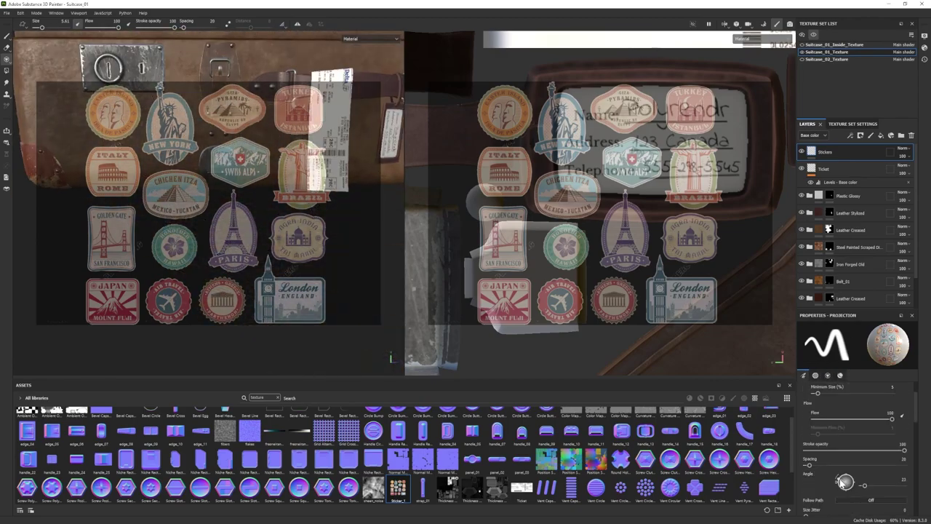
{"action": "left_click_drag", "start_coordinate": [838, 482], "coordinate": [837, 480]}
{"action": "left_click_drag", "start_coordinate": [291, 211], "coordinate": [280, 209], "text": "alt"}
{"action": "scroll", "coordinate": [575, 182], "scroll_direction": "down", "scroll_amount": 5}
{"action": "middle_click_drag", "start_coordinate": [568, 116], "coordinate": [582, 235], "text": "alt"}
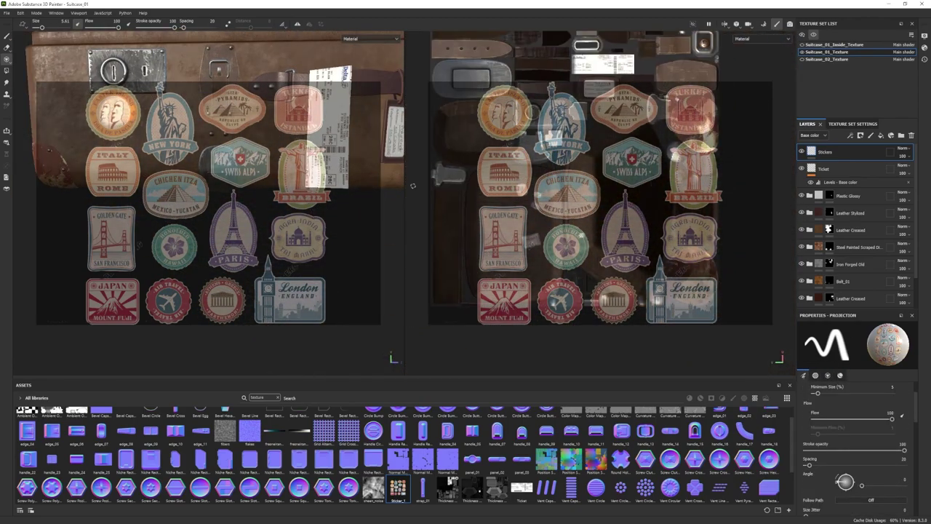
{"action": "scroll", "coordinate": [553, 204], "scroll_direction": "up", "scroll_amount": 6}
{"action": "middle_click_drag", "start_coordinate": [553, 204], "coordinate": [532, 184], "text": "alt"}
{"action": "left_click_drag", "start_coordinate": [531, 184], "coordinate": [725, 223], "text": "alt"}
{"action": "middle_click_drag", "start_coordinate": [654, 291], "coordinate": [702, 101], "text": "alt"}
{"action": "left_click_drag", "start_coordinate": [501, 102], "coordinate": [512, 126]}
{"action": "mouse_move", "coordinate": [149, 200]}
{"action": "left_mouse_down", "text": "alt"}
{"action": "mouse_move", "coordinate": [178, 197]}
{"action": "mouse_move", "coordinate": [200, 167]}
{"action": "left_mouse_up", "text": "alt"}
{"action": "key", "text": "ctrl+z"}
- Project the Easter Island sticker onto the suitcase front below the metal lock, redoing the first stroke
{"action": "right_click_drag", "start_coordinate": [200, 167], "coordinate": [236, 156], "text": "alt"}
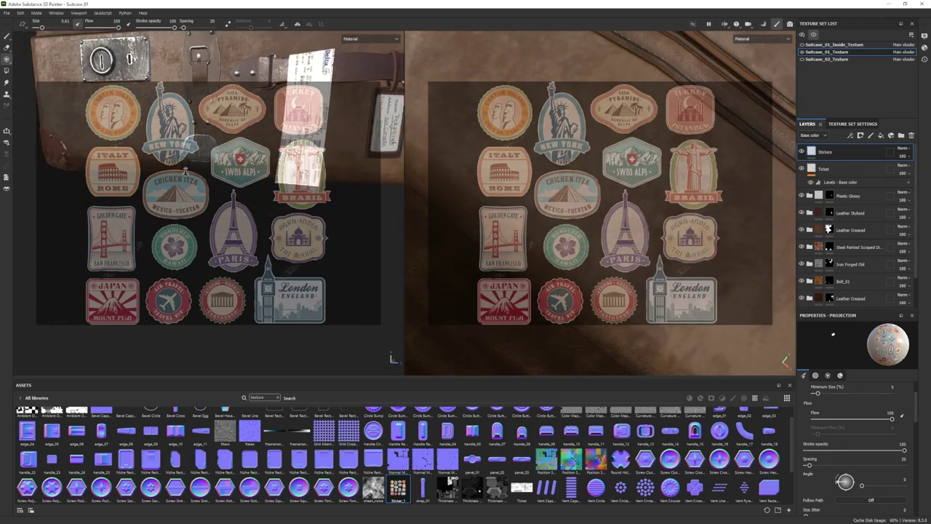
{"action": "middle_click_drag", "start_coordinate": [236, 157], "coordinate": [254, 142], "text": "alt"}
{"action": "mouse_move", "coordinate": [254, 142]}
{"action": "left_mouse_down", "text": "alt"}
{"action": "mouse_move", "coordinate": [290, 189]}
{"action": "mouse_move", "coordinate": [269, 211]}
{"action": "mouse_move", "coordinate": [188, 224]}
{"action": "mouse_move", "coordinate": [202, 258]}
{"action": "mouse_move", "coordinate": [211, 240]}
{"action": "left_mouse_up", "text": "alt"}
{"action": "mouse_move", "coordinate": [109, 96]}
{"action": "left_mouse_down"}
{"action": "mouse_move", "coordinate": [113, 112]}
{"action": "mouse_move", "coordinate": [179, 145]}
{"action": "mouse_move", "coordinate": [123, 132]}
{"action": "left_mouse_up"}
{"action": "key", "text": "ctrl+z"}
{"action": "left_click_drag", "start_coordinate": [115, 102], "coordinate": [100, 116]}
- Choose the Basic Hard brush for the eraser while zoomed in on the Easter Island sticker
{"action": "key", "text": "1"}
{"action": "left_click_drag", "start_coordinate": [100, 146], "coordinate": [91, 177], "text": "alt"}
{"action": "mouse_move", "coordinate": [92, 176]}
{"action": "right_mouse_down", "text": "alt"}
{"action": "mouse_move", "coordinate": [145, 145]}
{"action": "mouse_move", "coordinate": [171, 166]}
{"action": "right_mouse_up", "text": "alt"}
{"action": "key", "text": "2"}
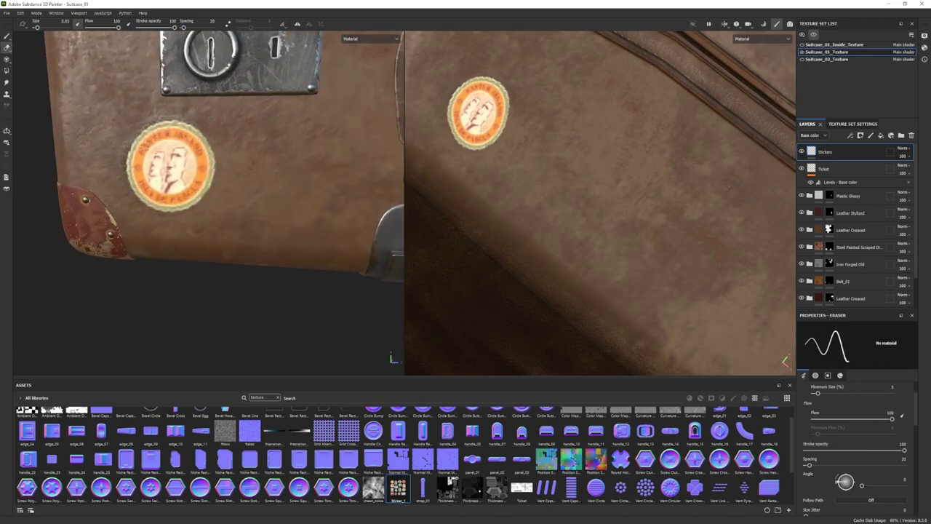
{"action": "scroll", "coordinate": [280, 436], "scroll_direction": "up", "scroll_amount": 1}
{"action": "left_click", "coordinate": [278, 398]}
{"action": "left_click", "coordinate": [733, 397]}
{"action": "left_click", "coordinate": [275, 420]}
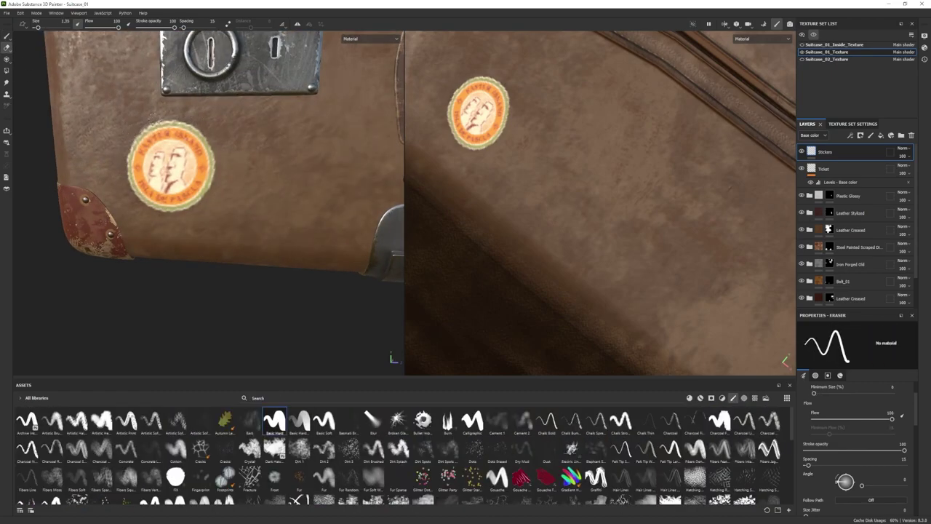
- Project the Honolulu Hawaii sticker over the lower edge of the Easter Island sticker, with the height at 0.012
{"action": "right_click_drag", "start_coordinate": [204, 121], "coordinate": [204, 200], "text": "alt"}
{"action": "left_click_drag", "start_coordinate": [204, 200], "coordinate": [230, 171], "text": "alt"}
{"action": "right_click_drag", "start_coordinate": [230, 218], "coordinate": [243, 278], "text": "alt"}
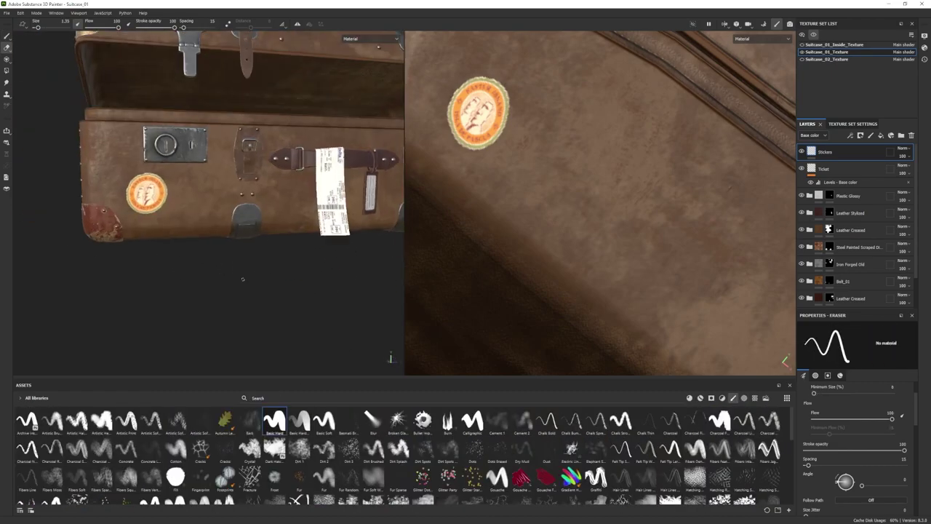
{"action": "left_click_drag", "start_coordinate": [243, 279], "coordinate": [251, 258], "text": "alt"}
{"action": "left_click", "coordinate": [6, 59]}
{"action": "middle_click_drag", "start_coordinate": [156, 156], "coordinate": [148, 213], "text": "alt"}
{"action": "right_click_drag", "start_coordinate": [149, 213], "coordinate": [207, 240], "text": "alt"}
{"action": "scroll", "coordinate": [848, 455], "scroll_direction": "down", "scroll_amount": 10}
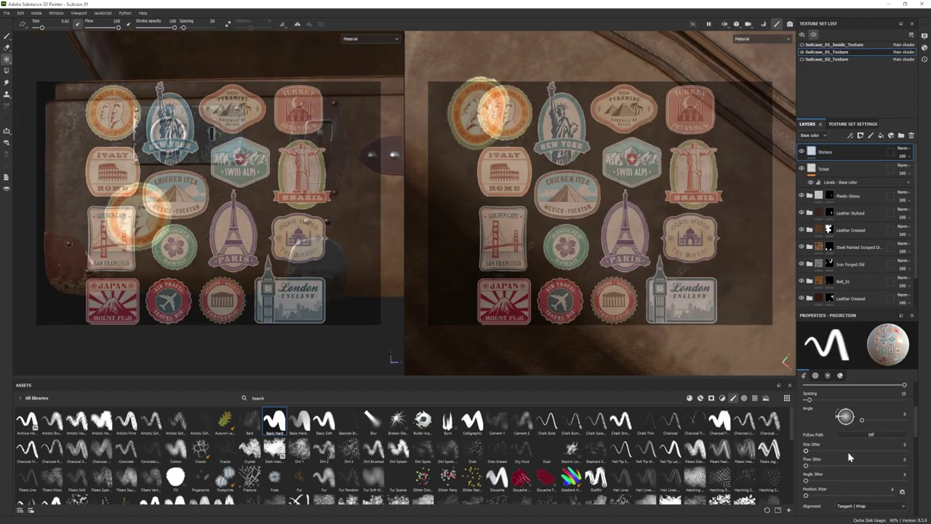
{"action": "left_click", "coordinate": [890, 502]}
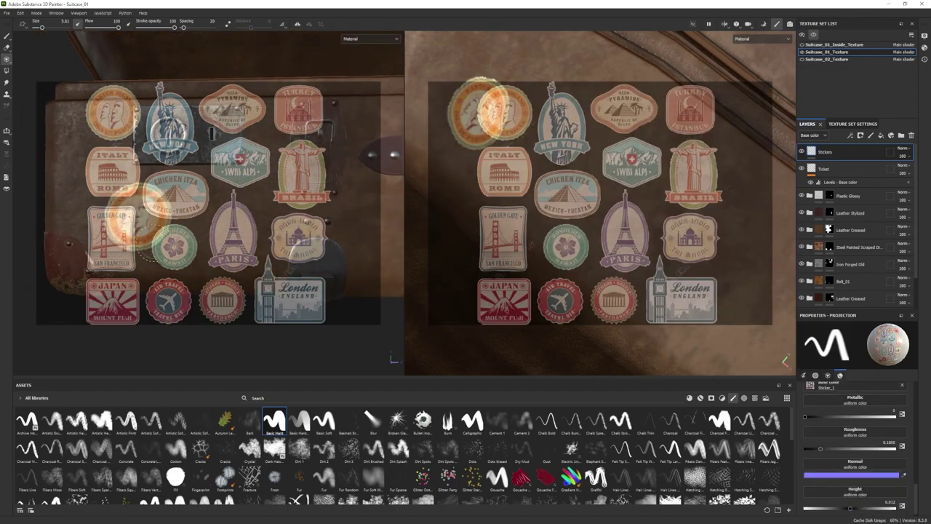
{"action": "mouse_move", "coordinate": [150, 232]}
{"action": "right_mouse_down", "text": "alt"}
{"action": "mouse_move", "coordinate": [136, 223]}
{"action": "mouse_move", "coordinate": [154, 244]}
{"action": "right_mouse_up", "text": "alt"}
{"action": "left_click_drag", "start_coordinate": [174, 245], "coordinate": [138, 226]}
{"action": "left_click", "coordinate": [6, 39]}
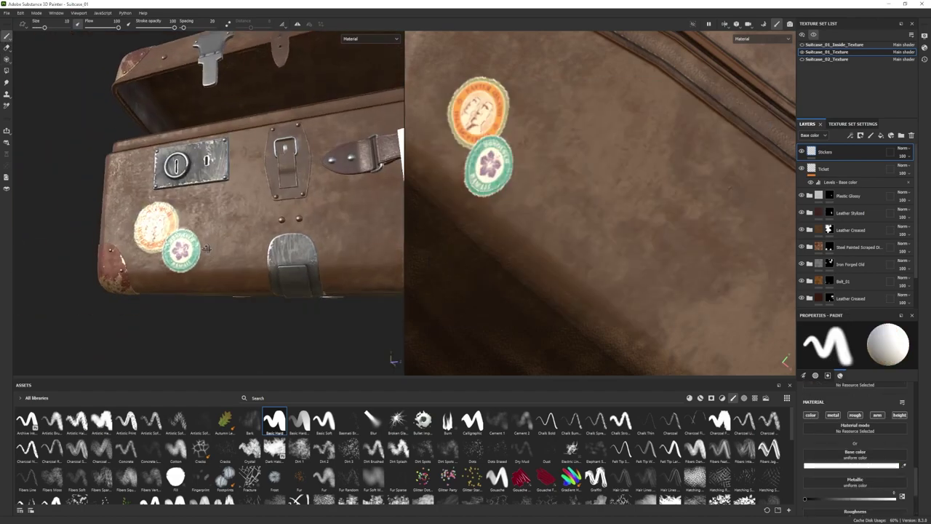
- Examine the edges of the Easter Island and Hawaii stickers up close with the eraser ready
{"action": "key", "text": "2"}
{"action": "mouse_move", "coordinate": [87, 225]}
{"action": "right_mouse_down", "text": "alt"}
{"action": "mouse_move", "coordinate": [116, 251]}
{"action": "mouse_move", "coordinate": [99, 244]}
{"action": "right_mouse_up", "text": "alt"}
{"action": "left_click_drag", "start_coordinate": [99, 244], "coordinate": [87, 222], "text": "alt"}
{"action": "right_click_drag", "start_coordinate": [87, 222], "coordinate": [115, 235], "text": "alt"}
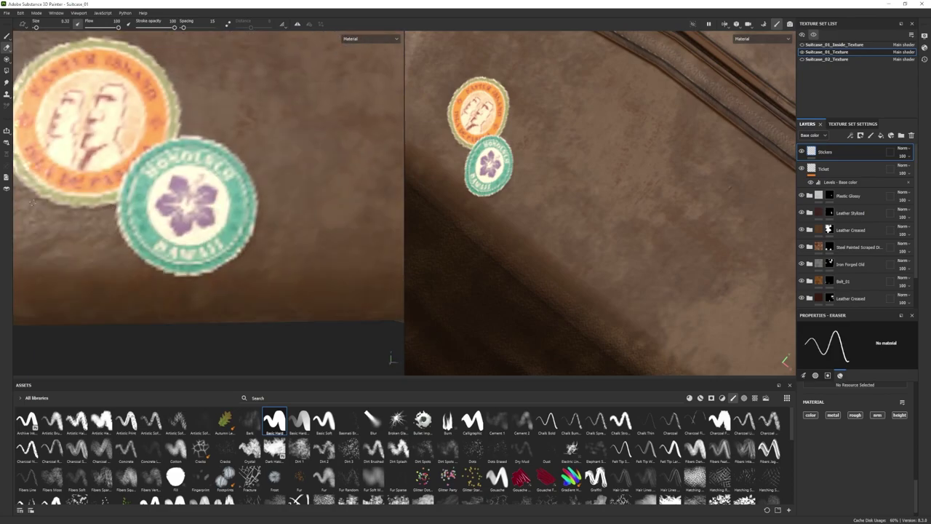
{"action": "scroll", "coordinate": [102, 260], "scroll_direction": "down", "scroll_amount": 4}
{"action": "left_click_drag", "start_coordinate": [138, 222], "coordinate": [109, 232], "text": "alt"}
{"action": "right_click_drag", "start_coordinate": [109, 232], "coordinate": [124, 236], "text": "alt"}
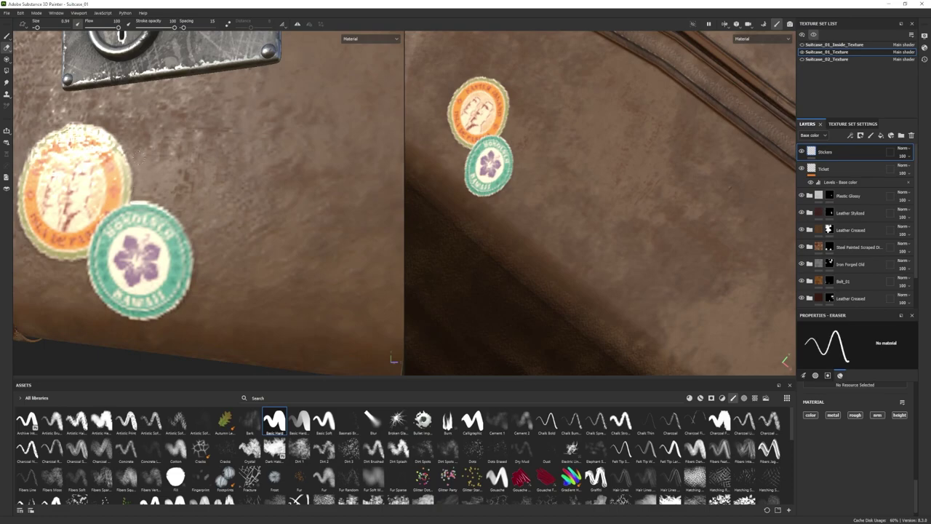
{"action": "left_click_drag", "start_coordinate": [183, 165], "coordinate": [141, 197], "text": "alt"}
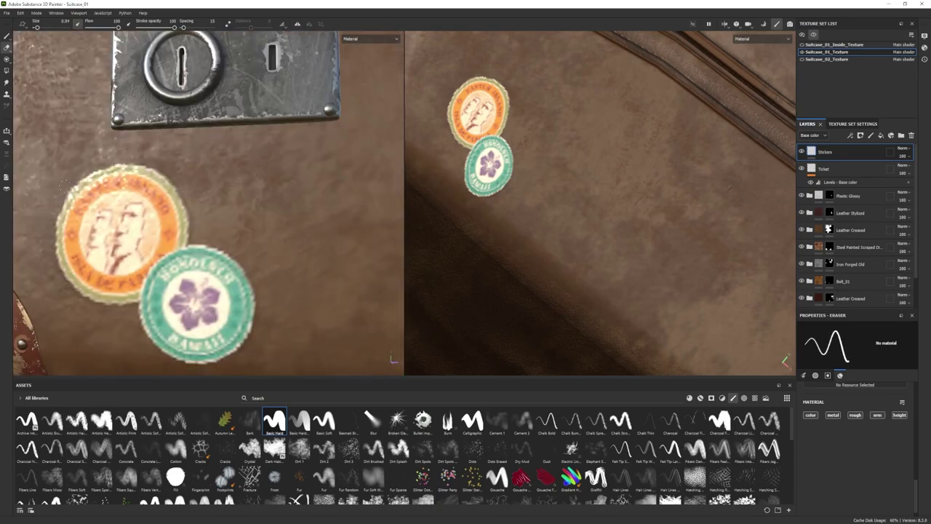
- Project the Brazil sticker onto the lid near the opposite red corner patch and check its edges
{"action": "scroll", "coordinate": [335, 253], "scroll_direction": "down", "scroll_amount": 5}
{"action": "left_click_drag", "start_coordinate": [334, 254], "coordinate": [340, 273], "text": "alt"}
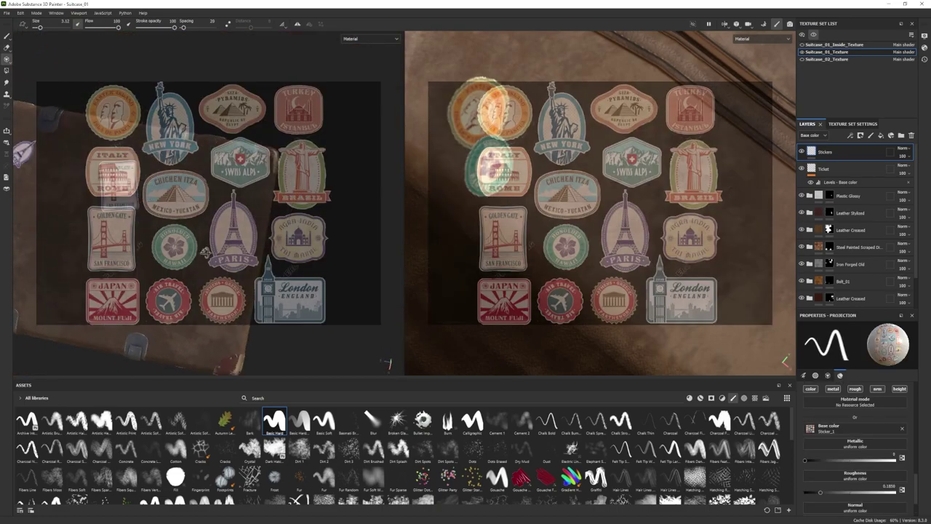
{"action": "scroll", "coordinate": [338, 228], "scroll_direction": "down", "scroll_amount": 1}
{"action": "scroll", "coordinate": [854, 454], "scroll_direction": "down", "scroll_amount": 2}
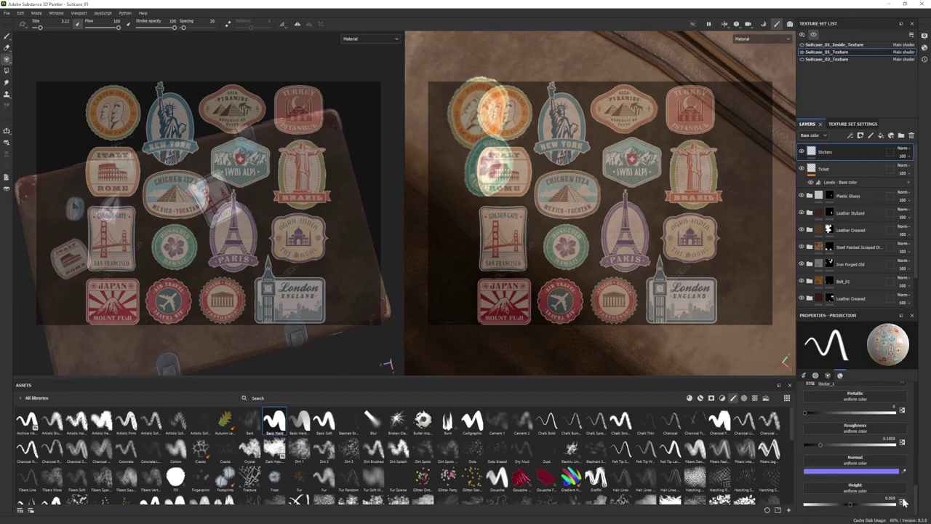
{"action": "left_click_drag", "start_coordinate": [294, 155], "coordinate": [303, 167]}
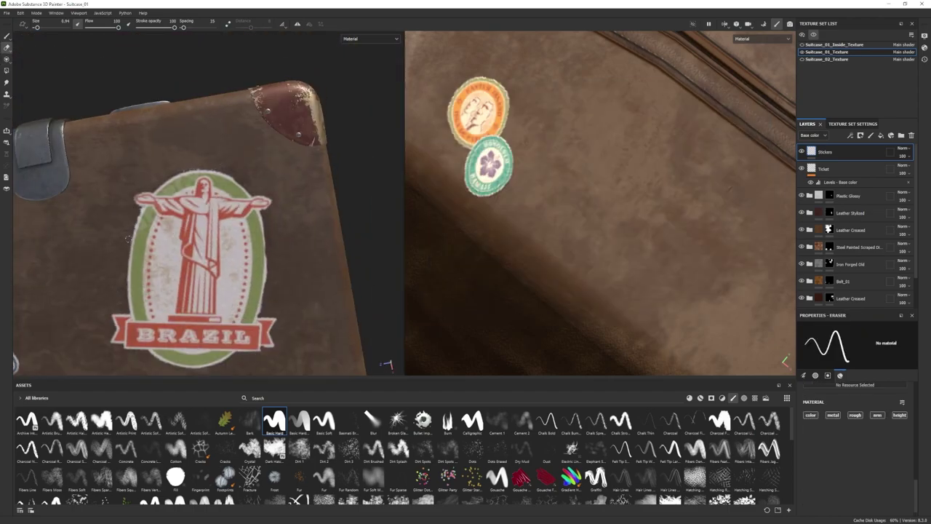
{"action": "middle_click_drag", "start_coordinate": [269, 258], "coordinate": [197, 189], "text": "alt"}
{"action": "mouse_move", "coordinate": [197, 189]}
{"action": "left_mouse_down"}
{"action": "mouse_move", "coordinate": [191, 241]}
{"action": "mouse_move", "coordinate": [247, 240]}
{"action": "left_mouse_up"}
- Project a small Agra India sticker onto the lid below the Brazil sticker using a smaller brush
{"action": "scroll", "coordinate": [178, 295], "scroll_direction": "down", "scroll_amount": 3}
{"action": "scroll", "coordinate": [149, 145], "scroll_direction": "up", "scroll_amount": 4}
{"action": "scroll", "coordinate": [209, 248], "scroll_direction": "down", "scroll_amount": 6}
{"action": "scroll", "coordinate": [247, 240], "scroll_direction": "up", "scroll_amount": 4}
{"action": "key", "text": "3"}
{"action": "scroll", "coordinate": [283, 251], "scroll_direction": "up", "scroll_amount": 2}
{"action": "middle_click_drag", "start_coordinate": [291, 255], "coordinate": [311, 245], "text": "alt"}
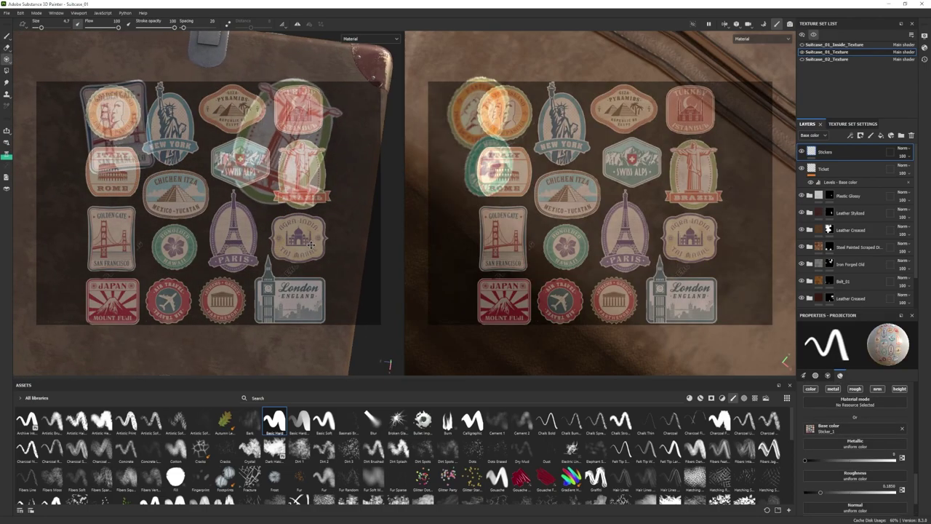
{"action": "scroll", "coordinate": [310, 245], "scroll_direction": "up", "scroll_amount": 2}
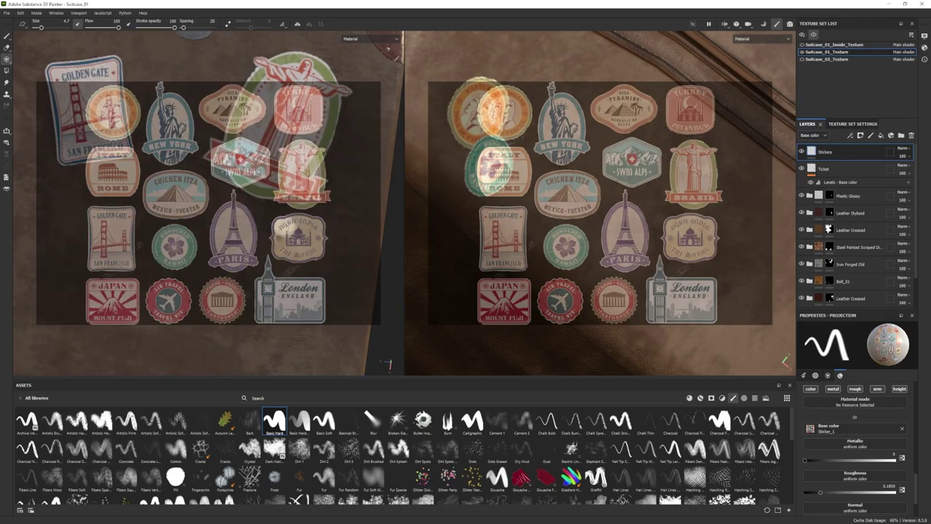
{"action": "right_click_drag", "start_coordinate": [287, 227], "coordinate": [283, 227], "text": "ctrl"}
{"action": "left_click_drag", "start_coordinate": [283, 227], "coordinate": [293, 216]}
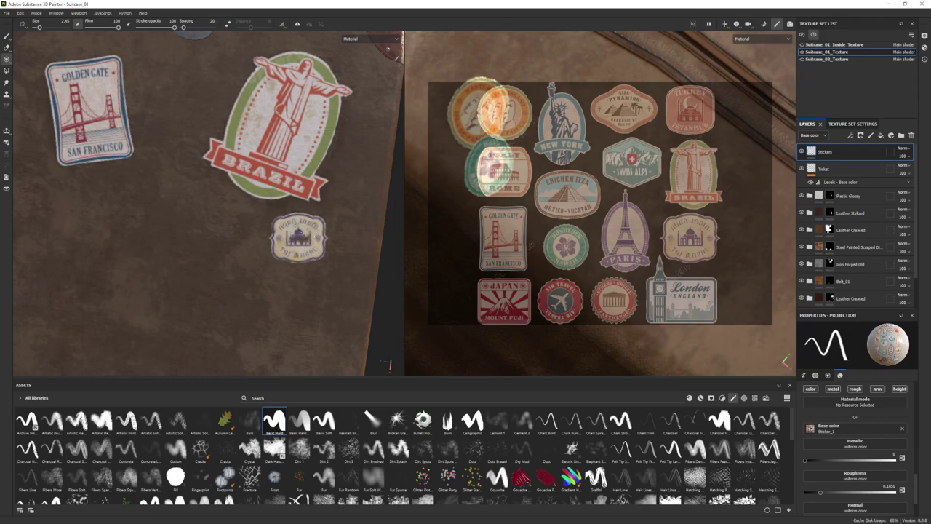
- Project the London England sticker onto the lid beside the Italy Rome sticker, reducing the brush size for its details
{"action": "mouse_move", "coordinate": [276, 250]}
{"action": "left_mouse_down"}
{"action": "mouse_move", "coordinate": [240, 269]}
{"action": "mouse_move", "coordinate": [182, 276]}
{"action": "left_mouse_up"}
{"action": "scroll", "coordinate": [275, 259], "scroll_direction": "down", "scroll_amount": 5}
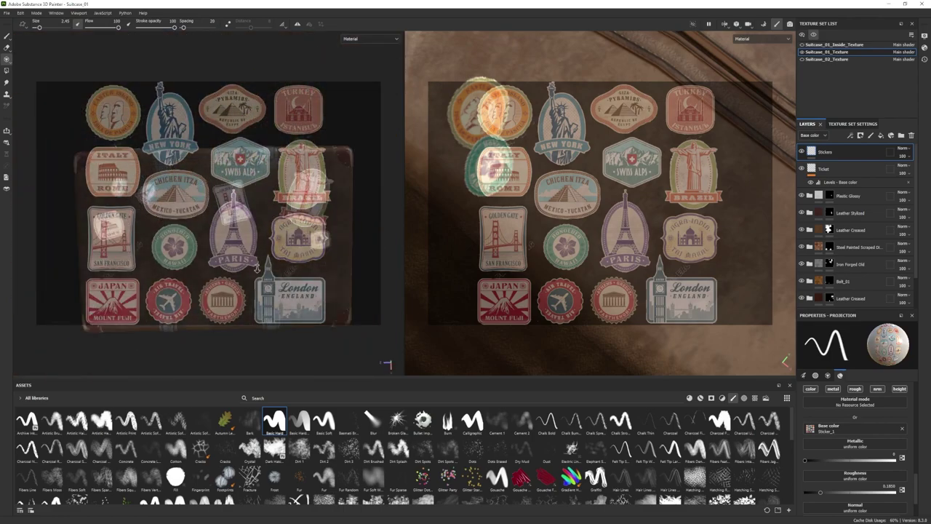
{"action": "scroll", "coordinate": [131, 273], "scroll_direction": "up", "scroll_amount": 2}
{"action": "middle_click_drag", "start_coordinate": [95, 269], "coordinate": [209, 298], "text": "alt"}
{"action": "scroll", "coordinate": [209, 298], "scroll_direction": "up", "scroll_amount": 2}
{"action": "left_click_drag", "start_coordinate": [208, 297], "coordinate": [237, 287], "text": "alt"}
{"action": "right_click_drag", "start_coordinate": [271, 303], "coordinate": [275, 303], "text": "ctrl"}
{"action": "mouse_move", "coordinate": [286, 321]}
{"action": "left_mouse_down"}
{"action": "mouse_move", "coordinate": [320, 287]}
{"action": "mouse_move", "coordinate": [267, 258]}
{"action": "left_mouse_up"}
{"action": "key", "text": "["}
{"action": "key", "text": "["}
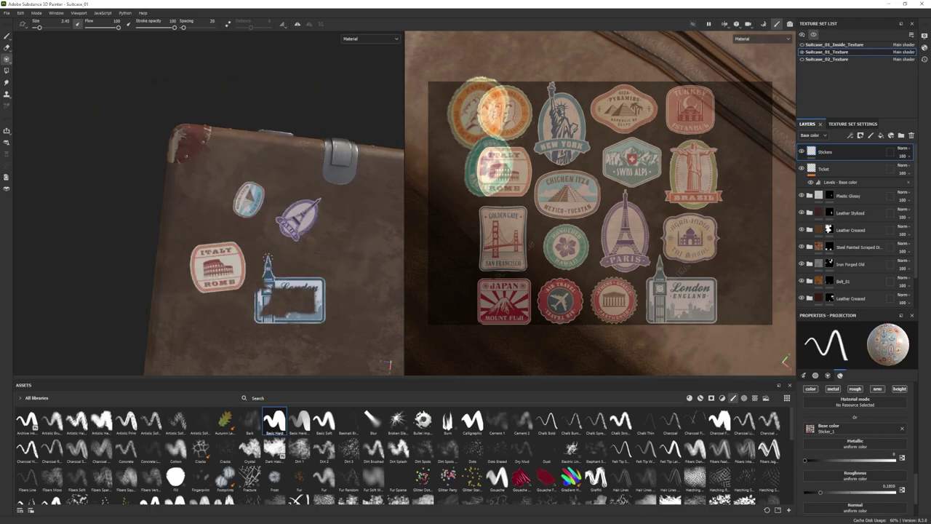
{"action": "key", "text": "["}
{"action": "mouse_move", "coordinate": [301, 293]}
{"action": "left_mouse_down"}
{"action": "mouse_move", "coordinate": [274, 305]}
{"action": "mouse_move", "coordinate": [273, 290]}
{"action": "mouse_move", "coordinate": [259, 317]}
{"action": "mouse_move", "coordinate": [349, 280]}
{"action": "mouse_move", "coordinate": [313, 255]}
{"action": "mouse_move", "coordinate": [65, 243]}
{"action": "left_mouse_up"}
- Project the Japan Mount Fuji sticker onto the lid below the Italy Rome and London stickers with a larger brush
{"action": "middle_click_drag", "start_coordinate": [65, 243], "coordinate": [120, 229], "text": "alt"}
{"action": "right_click_drag", "start_coordinate": [120, 229], "coordinate": [149, 229], "text": "alt"}
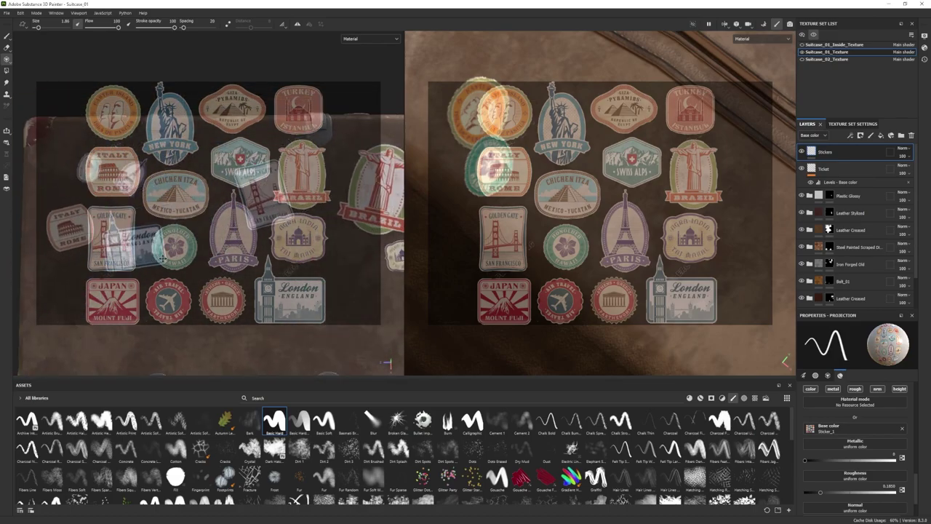
{"action": "middle_click_drag", "start_coordinate": [149, 229], "coordinate": [153, 208], "text": "alt"}
{"action": "key", "text": "]"}
{"action": "key", "text": "]"}
{"action": "left_click_drag", "start_coordinate": [90, 283], "coordinate": [89, 315]}
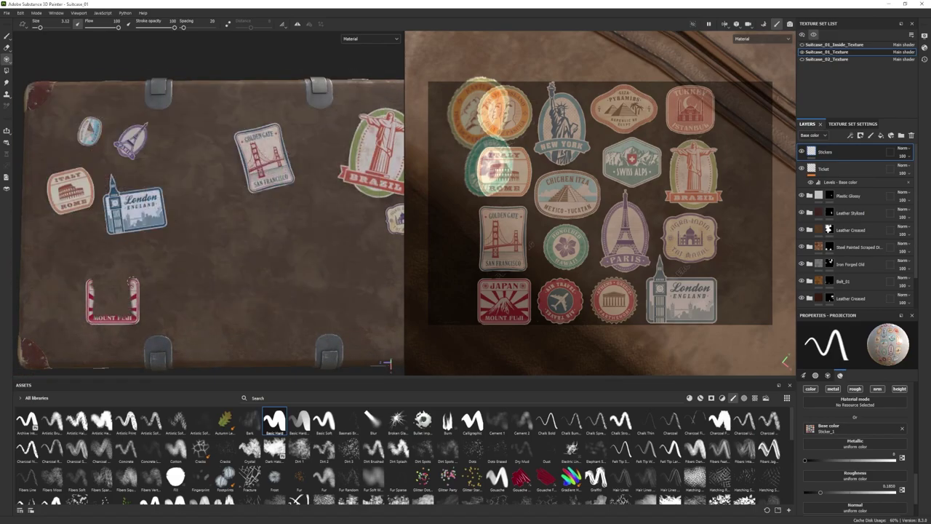
- Project the Japan Mount Fuji sticker onto the lid and the Air Travel and Parthenon stickers onto the suitcase's lower side
{"action": "left_click_drag", "start_coordinate": [86, 282], "coordinate": [130, 309]}
{"action": "mouse_move", "coordinate": [138, 299]}
{"action": "left_mouse_down", "text": "alt"}
{"action": "mouse_move", "coordinate": [227, 259]}
{"action": "mouse_move", "coordinate": [251, 298]}
{"action": "left_mouse_up", "text": "alt"}
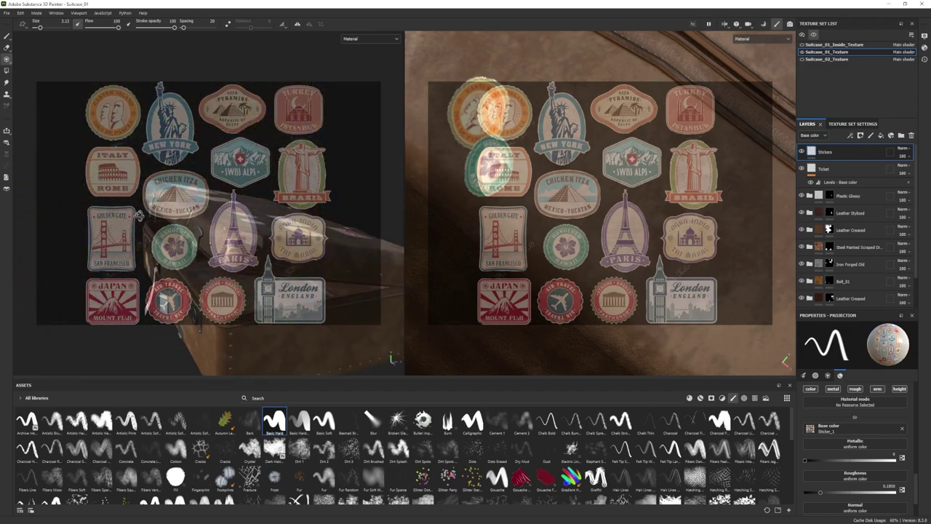
{"action": "right_click_drag", "start_coordinate": [251, 298], "coordinate": [330, 360], "text": "alt"}
{"action": "middle_click_drag", "start_coordinate": [330, 360], "coordinate": [291, 342], "text": "alt"}
{"action": "mouse_move", "coordinate": [155, 292]}
{"action": "left_mouse_down"}
{"action": "mouse_move", "coordinate": [177, 312]}
{"action": "mouse_move", "coordinate": [186, 300]}
{"action": "left_mouse_up"}
{"action": "mouse_move", "coordinate": [187, 299]}
{"action": "left_mouse_down", "text": "alt"}
{"action": "mouse_move", "coordinate": [218, 291]}
{"action": "mouse_move", "coordinate": [197, 284]}
{"action": "mouse_move", "coordinate": [211, 280]}
{"action": "mouse_move", "coordinate": [219, 318]}
{"action": "left_mouse_up", "text": "alt"}
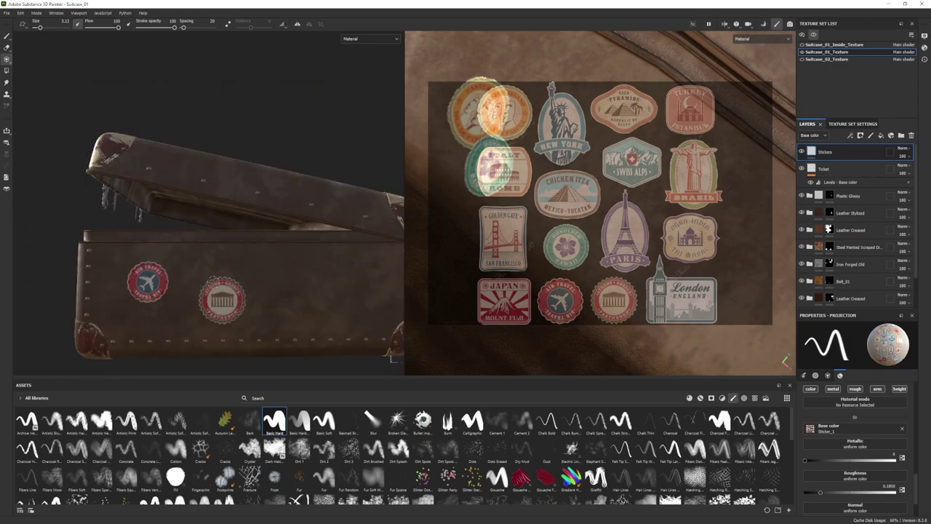
{"action": "mouse_move", "coordinate": [214, 279]}
{"action": "left_mouse_down"}
{"action": "mouse_move", "coordinate": [240, 309]}
{"action": "mouse_move", "coordinate": [261, 389]}
{"action": "mouse_move", "coordinate": [242, 218]}
{"action": "left_mouse_up"}
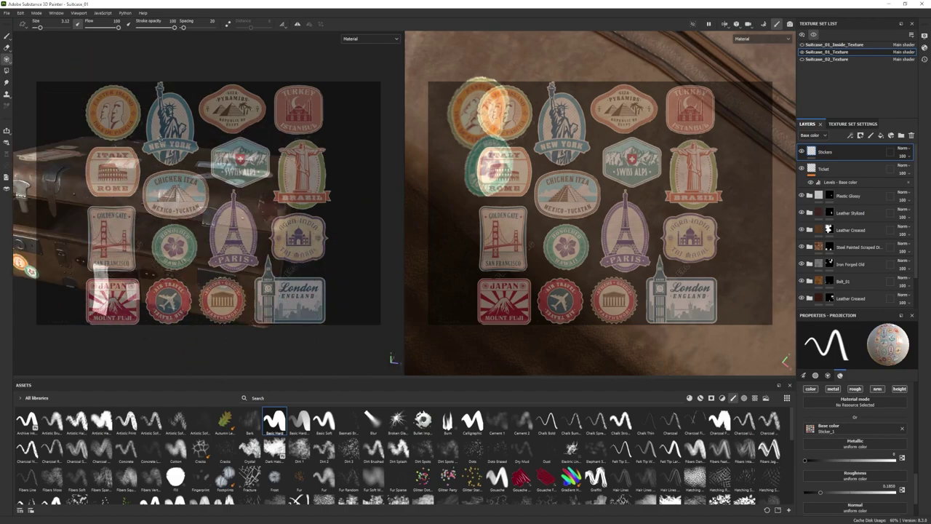
- Project the Swiss Alps sticker onto the suitcase lid near its empty corner
{"action": "left_click_drag", "start_coordinate": [161, 138], "coordinate": [207, 211], "text": "alt"}
{"action": "scroll", "coordinate": [600, 204], "scroll_direction": "down", "scroll_amount": 6}
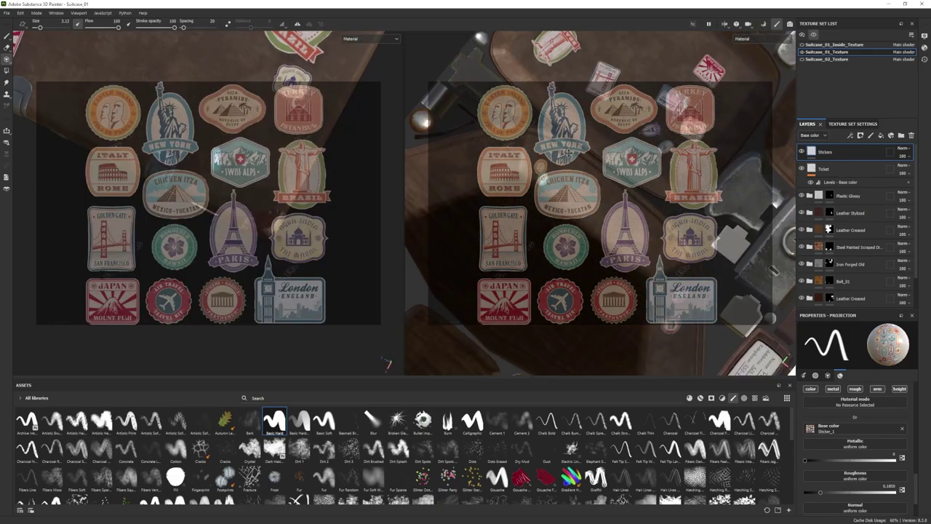
{"action": "middle_click_drag", "start_coordinate": [582, 138], "coordinate": [607, 247], "text": "alt"}
{"action": "mouse_move", "coordinate": [217, 154]}
{"action": "left_mouse_down"}
{"action": "mouse_move", "coordinate": [266, 171]}
{"action": "mouse_move", "coordinate": [211, 174]}
{"action": "left_mouse_up"}
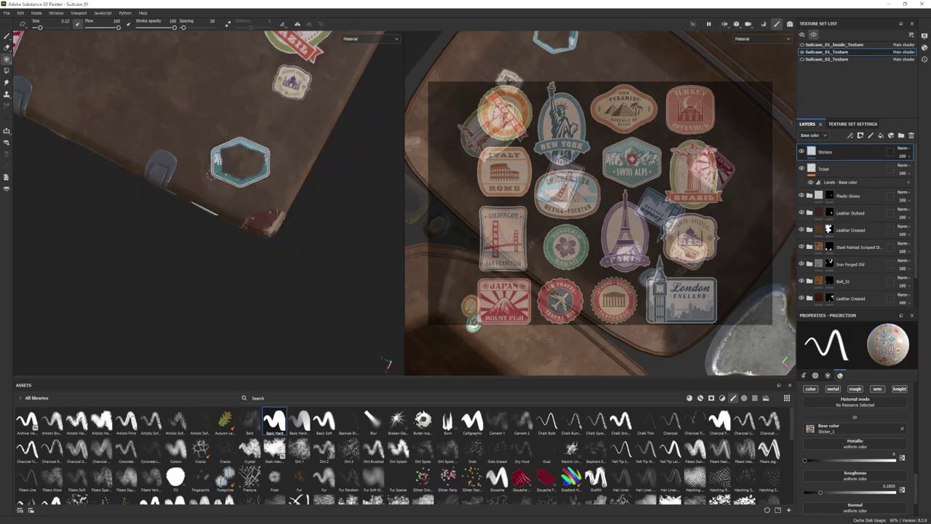
{"action": "left_click_drag", "start_coordinate": [270, 153], "coordinate": [270, 158]}
- Switch to the eraser with a fine Basic Hard brush and clean the edges of the Italy Rome sticker
{"action": "right_click_drag", "start_coordinate": [269, 159], "coordinate": [191, 163], "text": "alt"}
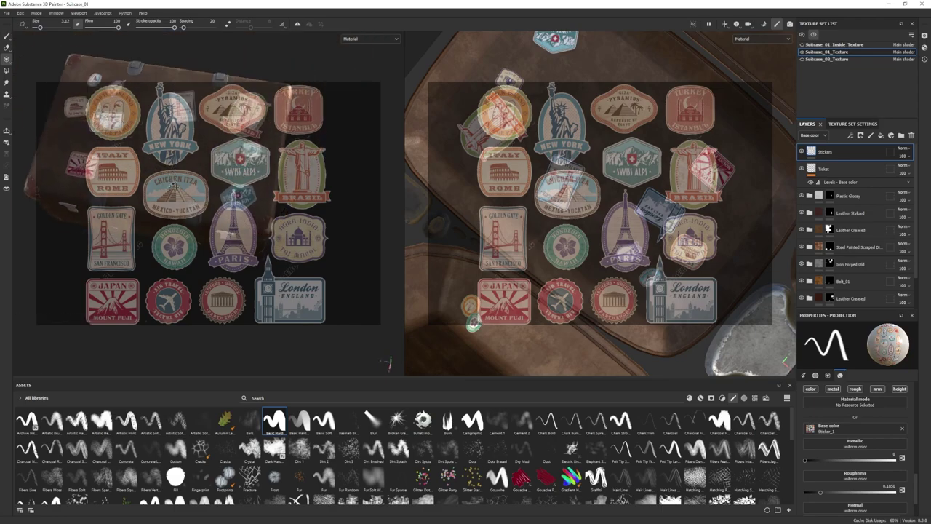
{"action": "mouse_move", "coordinate": [191, 164]}
{"action": "left_mouse_down", "text": "alt"}
{"action": "mouse_move", "coordinate": [130, 172]}
{"action": "mouse_move", "coordinate": [171, 197]}
{"action": "left_mouse_up", "text": "alt"}
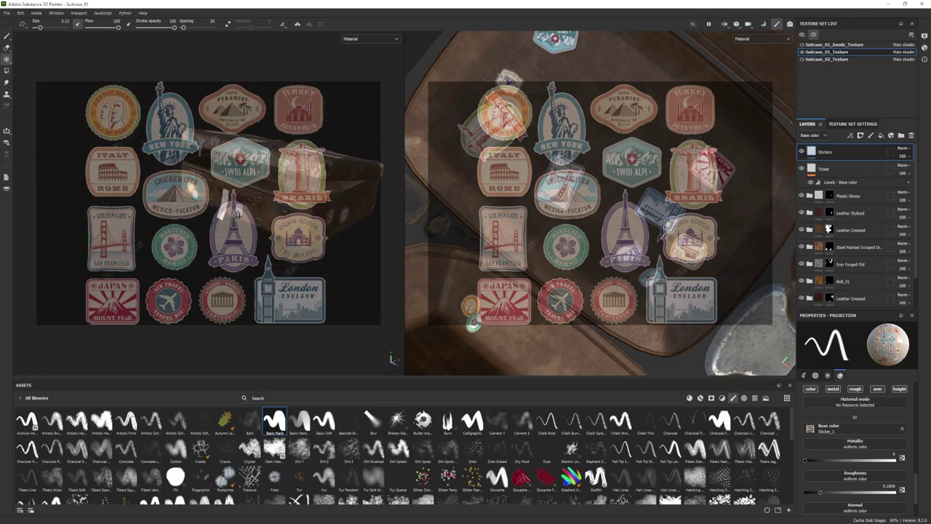
{"action": "left_click", "coordinate": [7, 35]}
{"action": "mouse_move", "coordinate": [240, 196]}
{"action": "left_mouse_down", "text": "alt"}
{"action": "mouse_move", "coordinate": [255, 230]}
{"action": "mouse_move", "coordinate": [307, 207]}
{"action": "mouse_move", "coordinate": [240, 261]}
{"action": "left_mouse_up", "text": "alt"}
{"action": "right_click_drag", "start_coordinate": [117, 210], "coordinate": [196, 218], "text": "alt"}
{"action": "key", "text": "2"}
{"action": "mouse_move", "coordinate": [196, 219]}
{"action": "left_mouse_down", "text": "alt"}
{"action": "mouse_move", "coordinate": [175, 242]}
{"action": "mouse_move", "coordinate": [231, 162]}
{"action": "left_mouse_up", "text": "alt"}
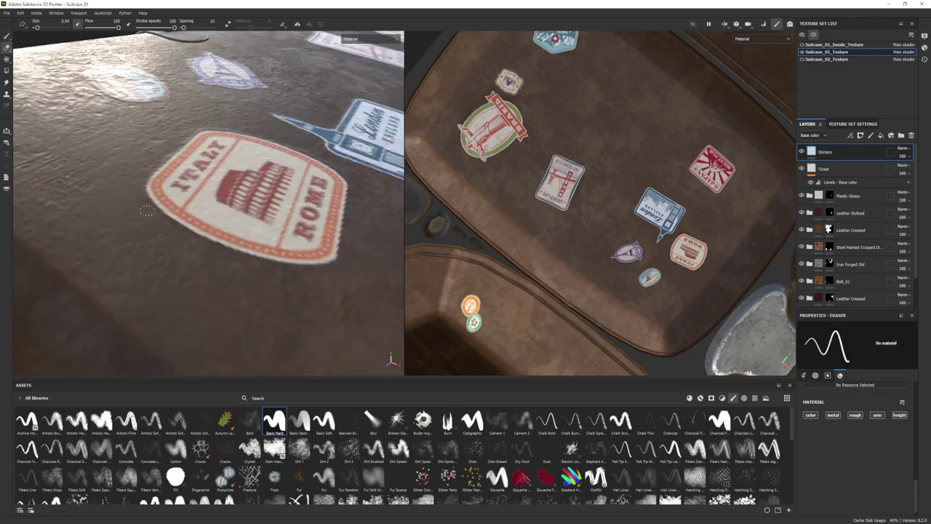
{"action": "left_click_drag", "start_coordinate": [147, 210], "coordinate": [251, 134], "text": "alt"}
{"action": "left_click_drag", "start_coordinate": [289, 245], "coordinate": [273, 124], "text": "alt"}
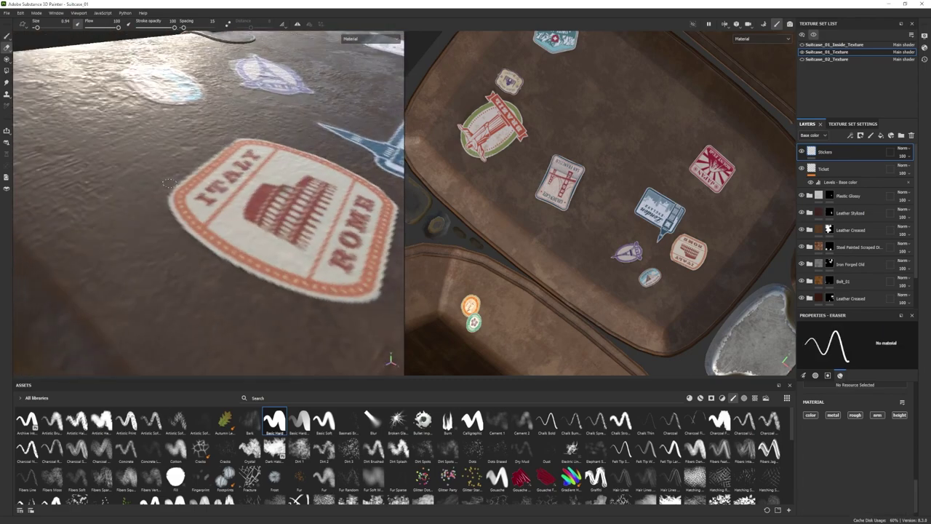
{"action": "left_click_drag", "start_coordinate": [168, 183], "coordinate": [232, 80], "text": "alt"}
{"action": "left_click_drag", "start_coordinate": [269, 167], "coordinate": [184, 240], "text": "alt"}
- Try the Dirt 1 and Dirt 2 brushes for the eraser on the lid stickers, and return to Basic Hard
{"action": "left_click", "coordinate": [299, 449]}
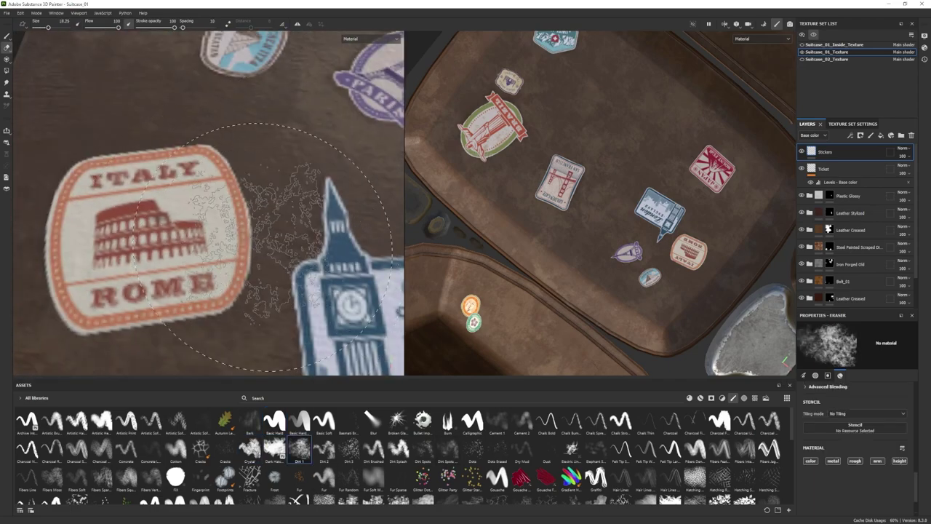
{"action": "left_click_drag", "start_coordinate": [273, 319], "coordinate": [251, 240], "text": "alt"}
{"action": "mouse_move", "coordinate": [247, 196]}
{"action": "left_mouse_down", "text": "alt"}
{"action": "mouse_move", "coordinate": [234, 264]}
{"action": "mouse_move", "coordinate": [175, 248]}
{"action": "left_mouse_up", "text": "alt"}
{"action": "left_click", "coordinate": [323, 448]}
{"action": "scroll", "coordinate": [226, 260], "scroll_direction": "down", "scroll_amount": 5}
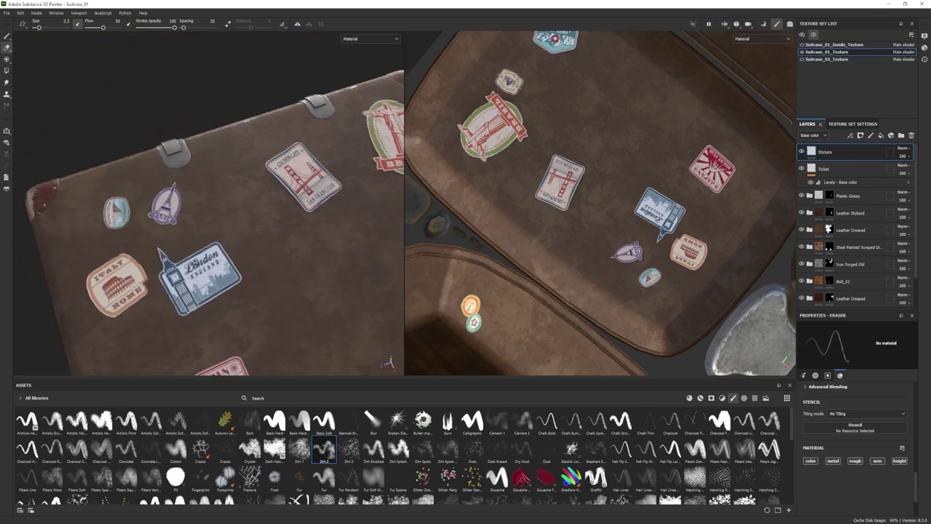
{"action": "scroll", "coordinate": [174, 218], "scroll_direction": "up", "scroll_amount": 5}
{"action": "left_click", "coordinate": [274, 420]}
- Reduce the eraser size to 0.58 and clean the leftover fringe around the Paris sticker
{"action": "left_click_drag", "start_coordinate": [211, 305], "coordinate": [235, 237], "text": "alt"}
{"action": "right_click_drag", "start_coordinate": [236, 238], "coordinate": [216, 238], "text": "ctrl"}
{"action": "left_click_drag", "start_coordinate": [216, 238], "coordinate": [247, 262], "text": "alt"}
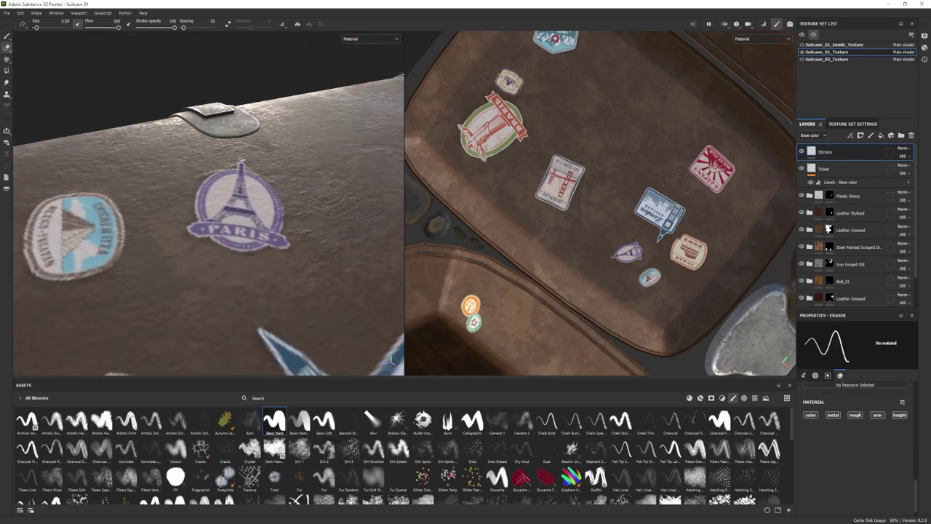
{"action": "left_click_drag", "start_coordinate": [272, 164], "coordinate": [245, 161], "text": "alt"}
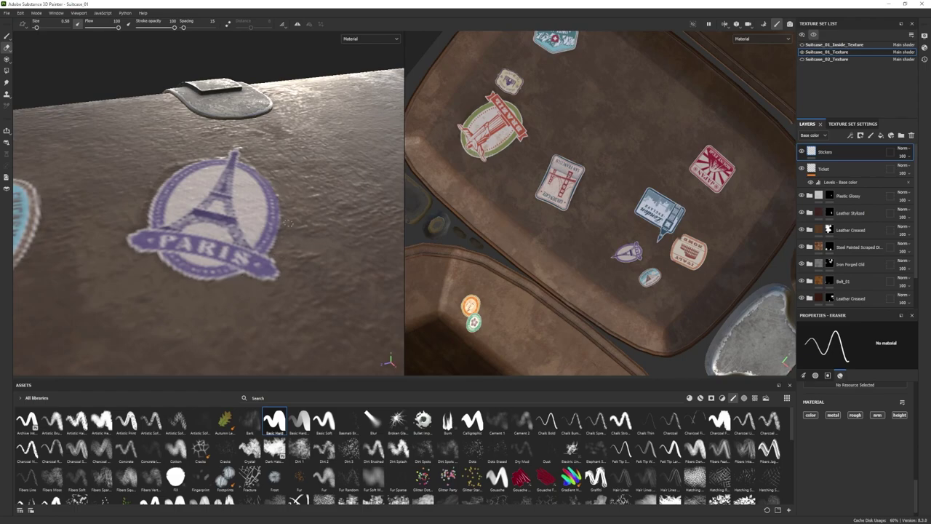
{"action": "left_click_drag", "start_coordinate": [288, 224], "coordinate": [251, 289], "text": "alt"}
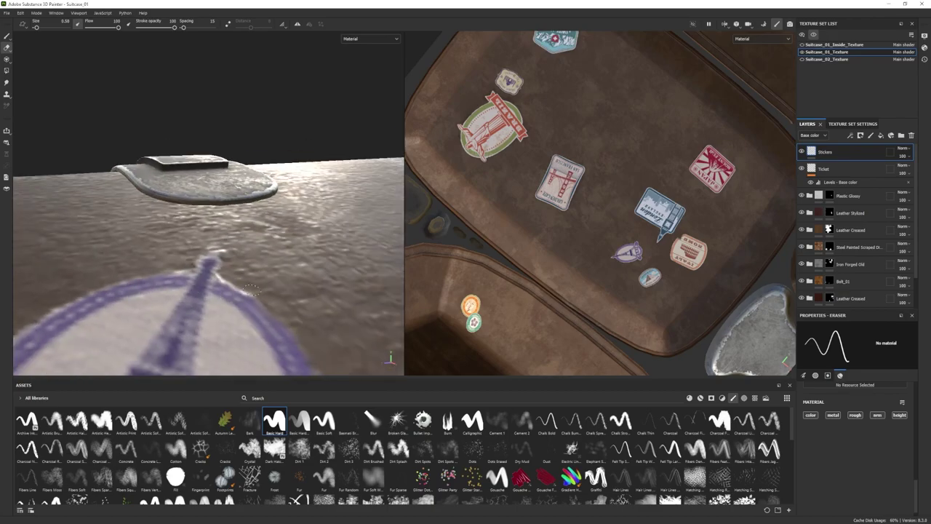
{"action": "left_click_drag", "start_coordinate": [197, 261], "coordinate": [223, 230], "text": "alt"}
- Erase the leftover fringe around the London England sticker, including beside the clock tower
{"action": "left_click_drag", "start_coordinate": [258, 333], "coordinate": [146, 218], "text": "alt"}
{"action": "left_click_drag", "start_coordinate": [231, 197], "coordinate": [221, 237], "text": "alt"}
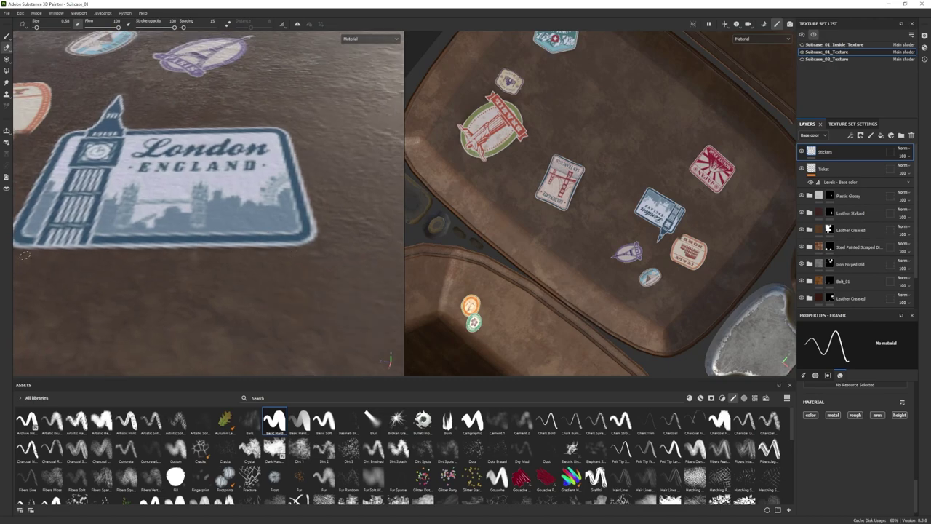
{"action": "middle_click_drag", "start_coordinate": [33, 130], "coordinate": [186, 149], "text": "alt"}
{"action": "middle_click_drag", "start_coordinate": [243, 126], "coordinate": [189, 192], "text": "alt"}
{"action": "left_click_drag", "start_coordinate": [166, 192], "coordinate": [138, 210], "text": "alt"}
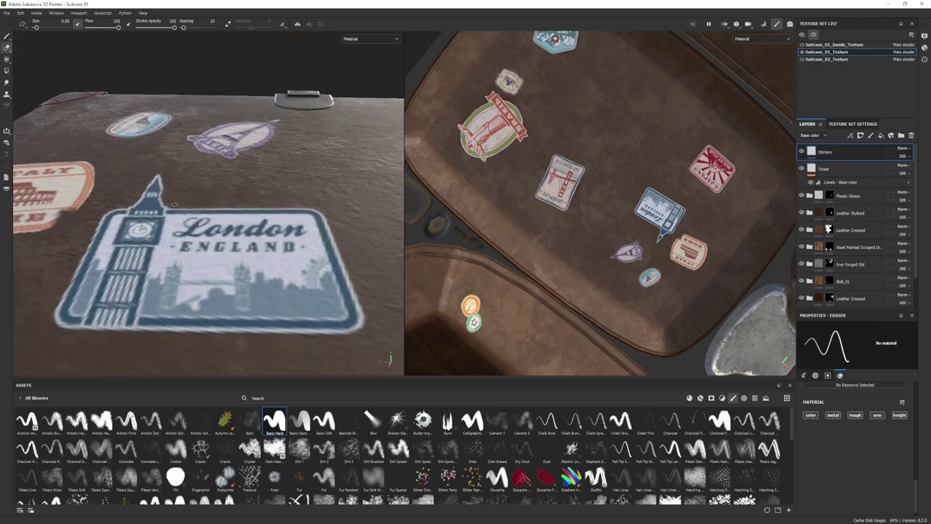
- Set the eraser size to 2.42 and clean the edges of the Golden Gate San Francisco sticker
{"action": "middle_click_drag", "start_coordinate": [306, 175], "coordinate": [131, 218], "text": "alt"}
{"action": "right_click_drag", "start_coordinate": [146, 197], "coordinate": [191, 178], "text": "alt"}
{"action": "right_click_drag", "start_coordinate": [182, 167], "coordinate": [191, 167], "text": "ctrl"}
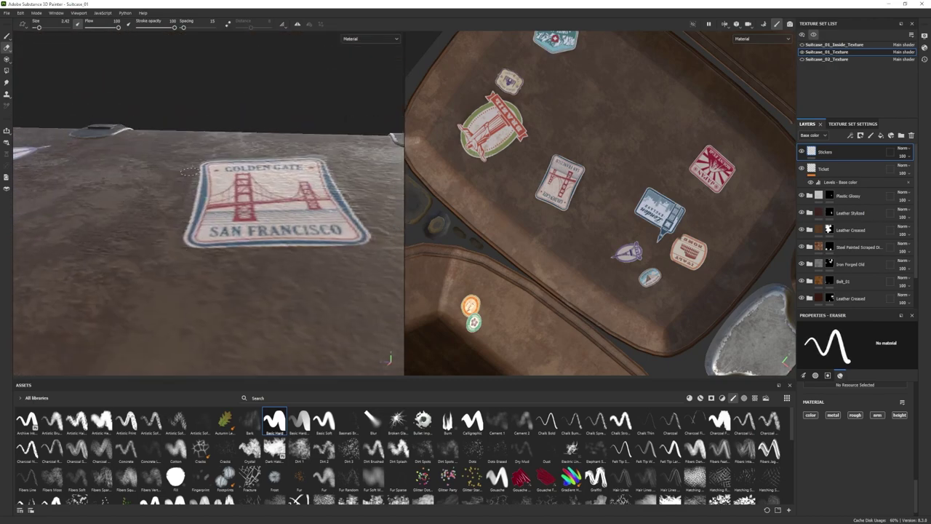
{"action": "mouse_move", "coordinate": [375, 256]}
{"action": "left_mouse_down", "text": "alt"}
{"action": "mouse_move", "coordinate": [287, 191]}
{"action": "mouse_move", "coordinate": [290, 240]}
{"action": "left_mouse_up", "text": "alt"}
{"action": "left_click_drag", "start_coordinate": [290, 200], "coordinate": [287, 223], "text": "alt"}
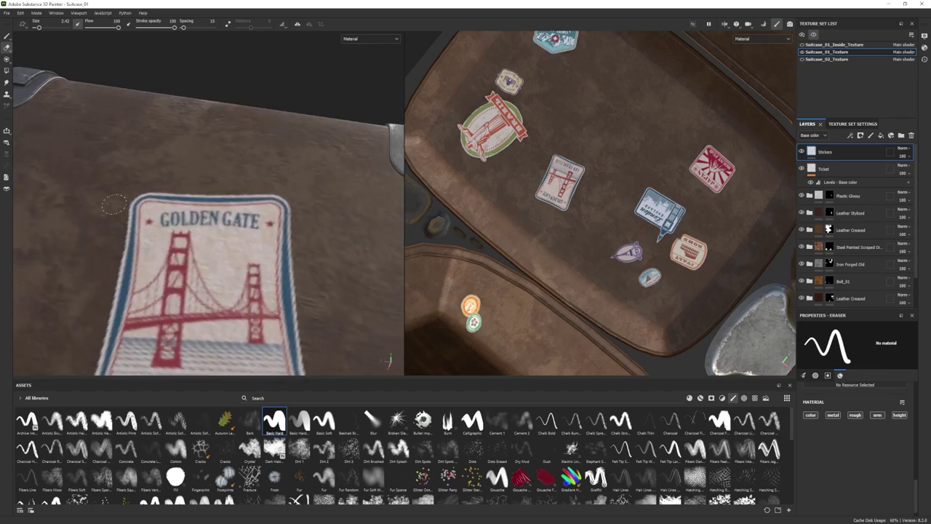
{"action": "left_click_drag", "start_coordinate": [114, 204], "coordinate": [291, 178], "text": "alt"}
- Erase the leftover fringe along the banner and lower edge of the Brazil sticker at size 0.92
{"action": "middle_click_drag", "start_coordinate": [397, 283], "coordinate": [285, 234], "text": "alt"}
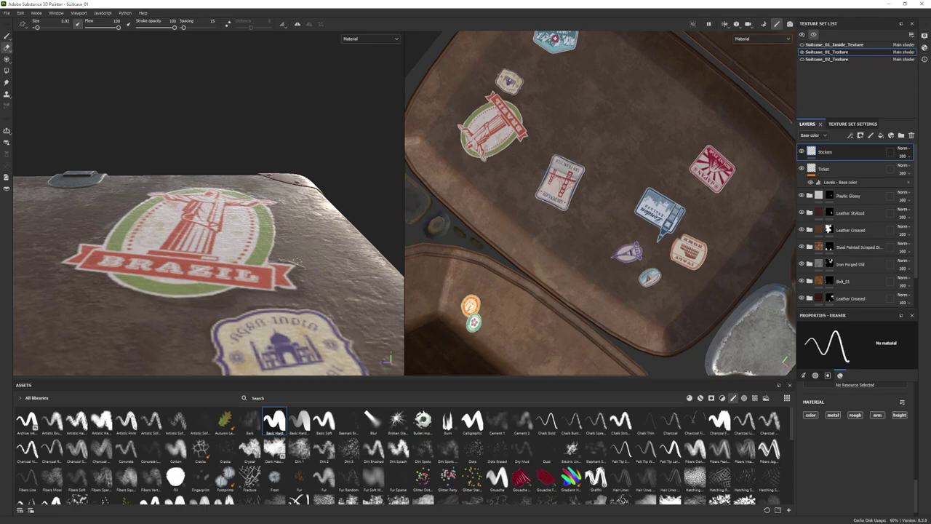
{"action": "left_click_drag", "start_coordinate": [297, 262], "coordinate": [258, 244], "text": "alt"}
{"action": "left_click_drag", "start_coordinate": [265, 288], "coordinate": [251, 225], "text": "alt"}
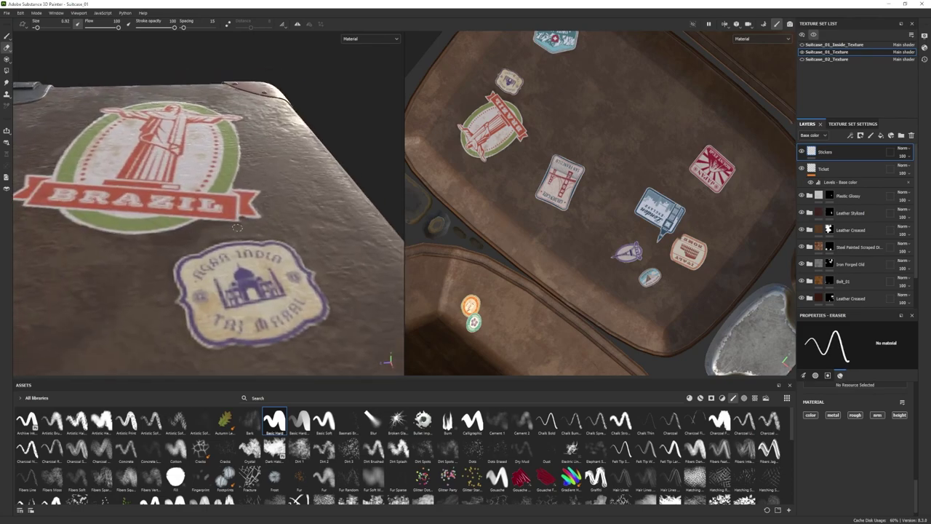
{"action": "left_click_drag", "start_coordinate": [152, 247], "coordinate": [268, 242], "text": "alt"}
{"action": "left_click_drag", "start_coordinate": [159, 244], "coordinate": [117, 228]}
{"action": "middle_click_drag", "start_coordinate": [83, 224], "coordinate": [157, 245], "text": "alt"}
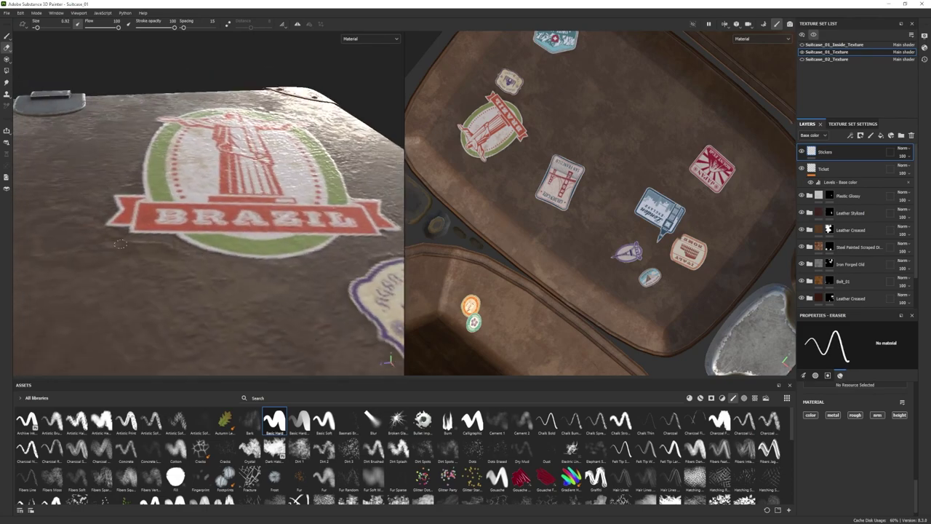
{"action": "left_click_drag", "start_coordinate": [156, 245], "coordinate": [128, 248]}
- Clean the upper edge of the Brazil sticker around the statue's outstretched arms with the eraser
{"action": "middle_click_drag", "start_coordinate": [219, 266], "coordinate": [283, 301], "text": "alt"}
{"action": "mouse_move", "coordinate": [149, 215]}
{"action": "left_mouse_down", "text": "alt"}
{"action": "mouse_move", "coordinate": [214, 268]}
{"action": "mouse_move", "coordinate": [97, 193]}
{"action": "left_mouse_up", "text": "alt"}
{"action": "mouse_move", "coordinate": [224, 174]}
{"action": "left_mouse_down", "text": "alt"}
{"action": "mouse_move", "coordinate": [218, 216]}
{"action": "mouse_move", "coordinate": [211, 195]}
{"action": "mouse_move", "coordinate": [149, 210]}
{"action": "left_mouse_up", "text": "alt"}
{"action": "key", "text": "bracketright"}
{"action": "left_click_drag", "start_coordinate": [117, 178], "coordinate": [189, 162], "text": "alt"}
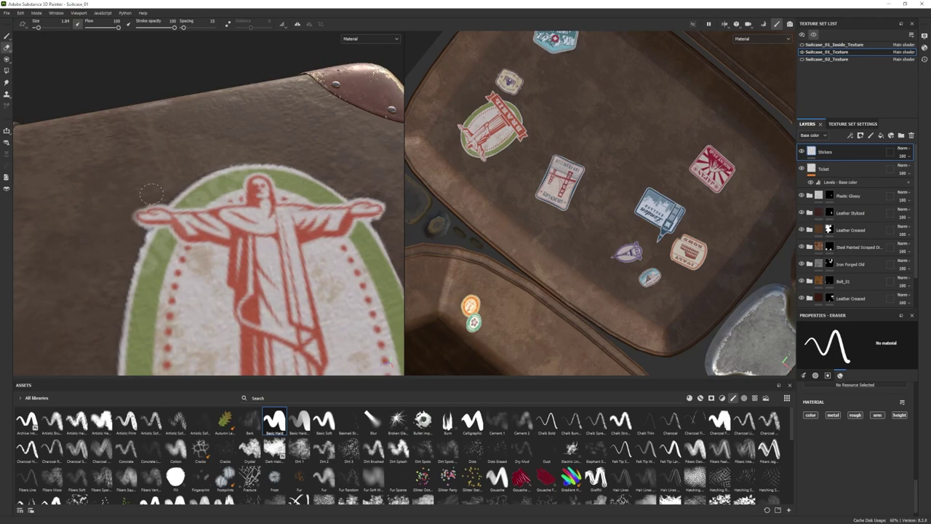
{"action": "left_click_drag", "start_coordinate": [151, 193], "coordinate": [169, 174], "text": "alt"}
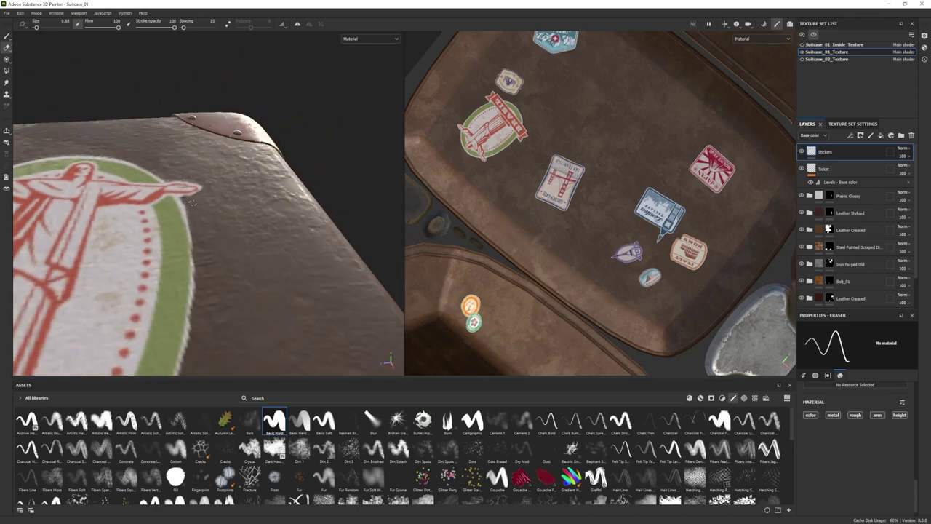
{"action": "left_click_drag", "start_coordinate": [191, 202], "coordinate": [240, 211], "text": "alt"}
- Erase the leftover fringe around the Agra India Taj Mahal sticker with a finer eraser
{"action": "scroll", "coordinate": [208, 213], "scroll_direction": "down", "scroll_amount": 4}
{"action": "scroll", "coordinate": [269, 243], "scroll_direction": "up", "scroll_amount": 3}
{"action": "left_click_drag", "start_coordinate": [291, 269], "coordinate": [236, 241], "text": "alt"}
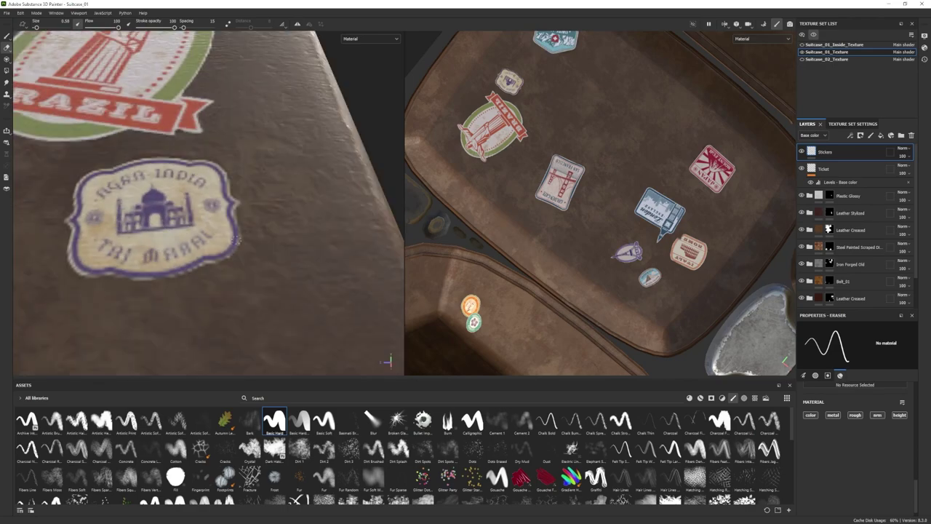
{"action": "left_click_drag", "start_coordinate": [230, 168], "coordinate": [237, 210], "text": "alt"}
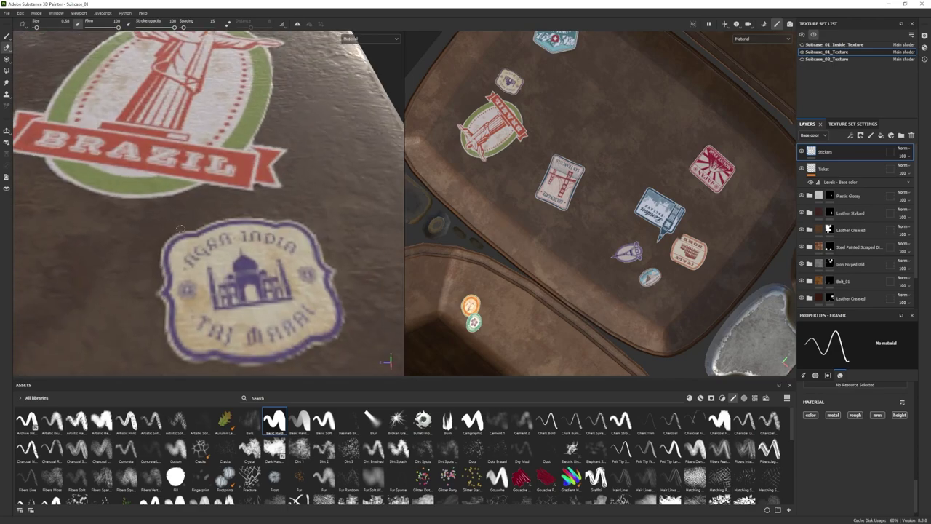
{"action": "scroll", "coordinate": [174, 294], "scroll_direction": "down", "scroll_amount": 4}
- Enlarge the eraser to 1.84 and trim the straight edges of the Swiss Alps sticker
{"action": "mouse_move", "coordinate": [218, 320]}
{"action": "left_mouse_down", "text": "alt"}
{"action": "mouse_move", "coordinate": [255, 281]}
{"action": "mouse_move", "coordinate": [210, 244]}
{"action": "left_mouse_up", "text": "alt"}
{"action": "right_click_drag", "start_coordinate": [138, 223], "coordinate": [147, 223], "text": "ctrl"}
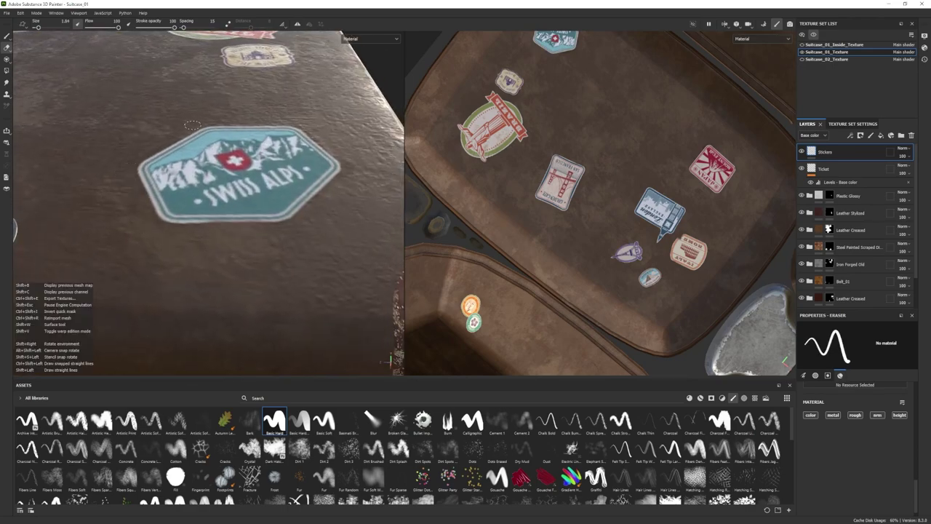
{"action": "left_click_drag", "start_coordinate": [182, 131], "coordinate": [202, 119], "text": "alt"}
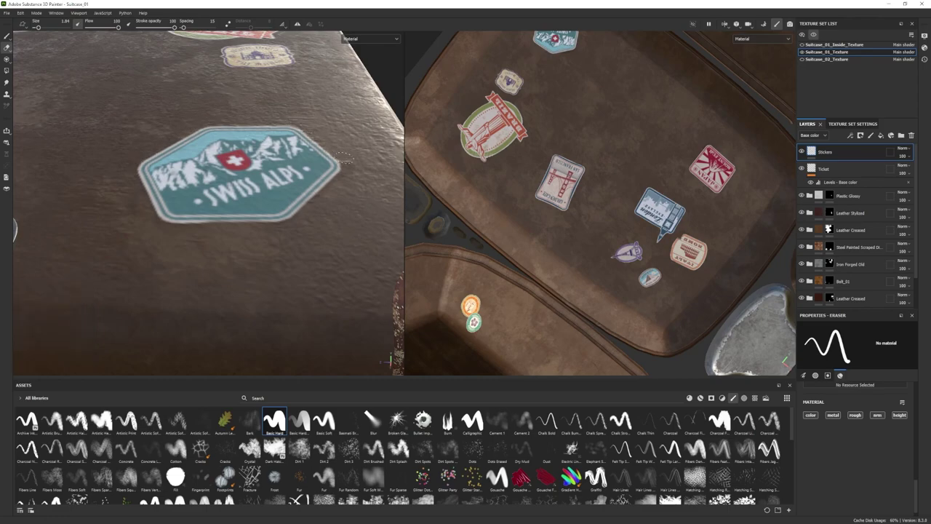
{"action": "left_click_drag", "start_coordinate": [290, 232], "coordinate": [314, 188], "text": "alt"}
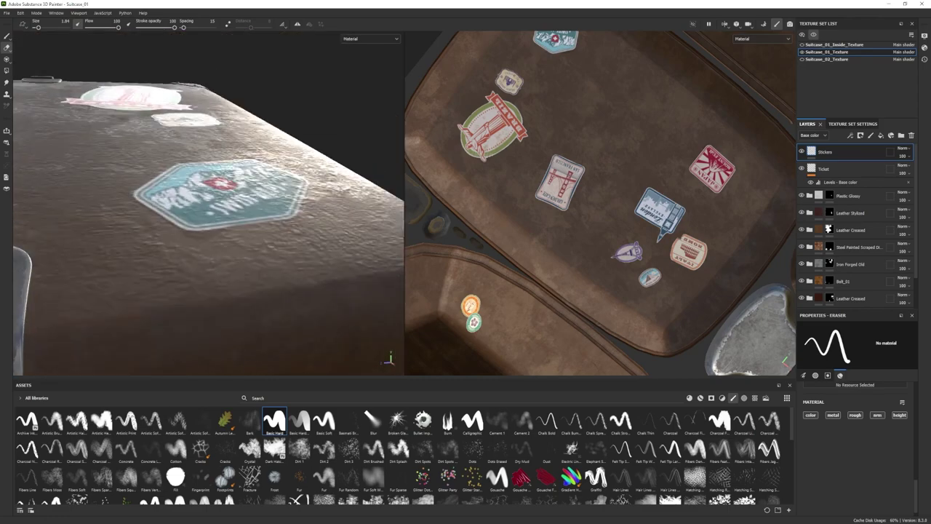
{"action": "left_click_drag", "start_coordinate": [216, 234], "coordinate": [251, 201], "text": "alt"}
{"action": "scroll", "coordinate": [217, 224], "scroll_direction": "down", "scroll_amount": 4}
{"action": "scroll", "coordinate": [260, 196], "scroll_direction": "up", "scroll_amount": 4}
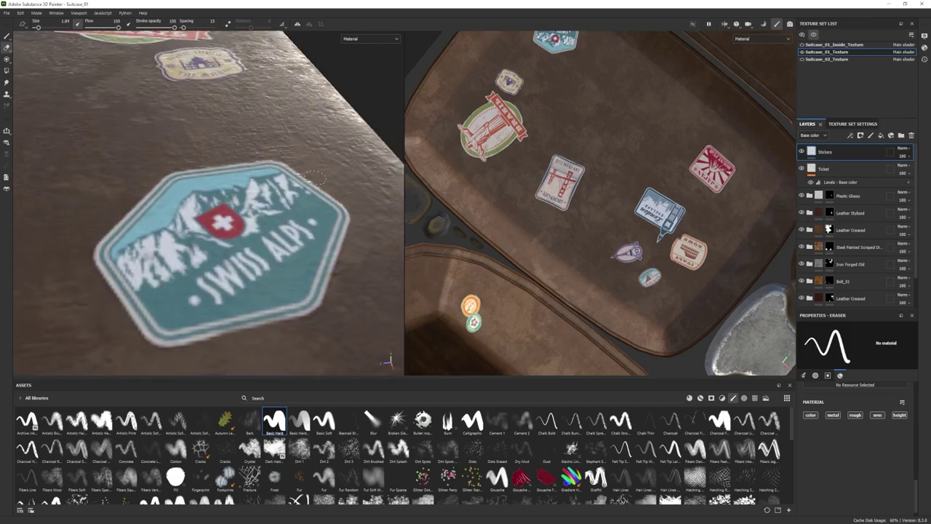
- Clean the edges and corners of the Japan Mount Fuji sticker with the eraser
{"action": "scroll", "coordinate": [312, 178], "scroll_direction": "down", "scroll_amount": 5}
{"action": "left_click_drag", "start_coordinate": [313, 178], "coordinate": [233, 171], "text": "alt"}
{"action": "scroll", "coordinate": [222, 218], "scroll_direction": "up", "scroll_amount": 4}
{"action": "scroll", "coordinate": [237, 238], "scroll_direction": "up", "scroll_amount": 2}
{"action": "left_click_drag", "start_coordinate": [175, 225], "coordinate": [119, 204], "text": "alt"}
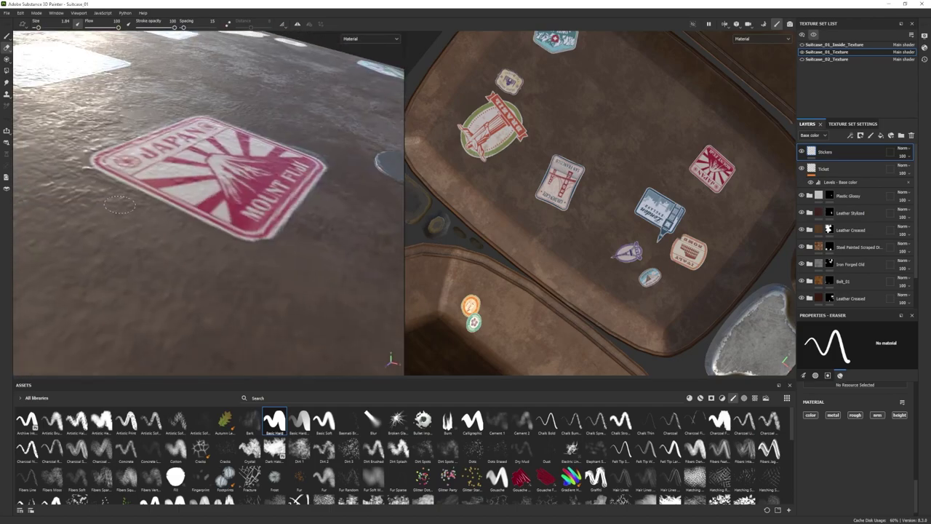
{"action": "left_click_drag", "start_coordinate": [99, 173], "coordinate": [70, 164], "text": "alt"}
{"action": "scroll", "coordinate": [175, 234], "scroll_direction": "up", "scroll_amount": 3}
{"action": "mouse_move", "coordinate": [189, 221]}
{"action": "left_mouse_down", "text": "alt"}
{"action": "mouse_move", "coordinate": [181, 196]}
{"action": "mouse_move", "coordinate": [266, 194]}
{"action": "left_mouse_up", "text": "alt"}
{"action": "middle_click_drag", "start_coordinate": [248, 196], "coordinate": [9, 181], "text": "alt"}
{"action": "left_click_drag", "start_coordinate": [186, 138], "coordinate": [157, 156], "text": "alt"}
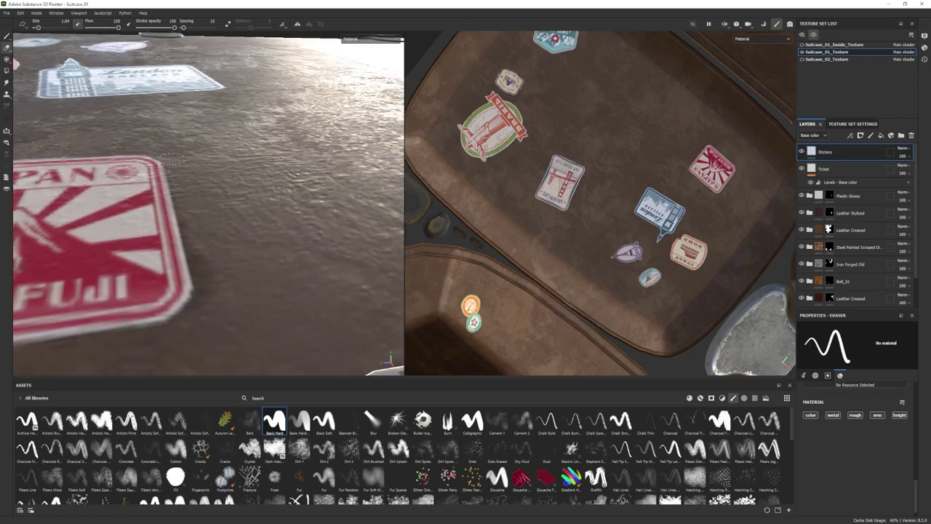
- Rotate the environment lighting onto the suitcase's lower side and erase the fringe around the Air Travel sticker
{"action": "scroll", "coordinate": [218, 280], "scroll_direction": "down", "scroll_amount": 5}
{"action": "left_click_drag", "start_coordinate": [220, 278], "coordinate": [304, 202], "text": "alt"}
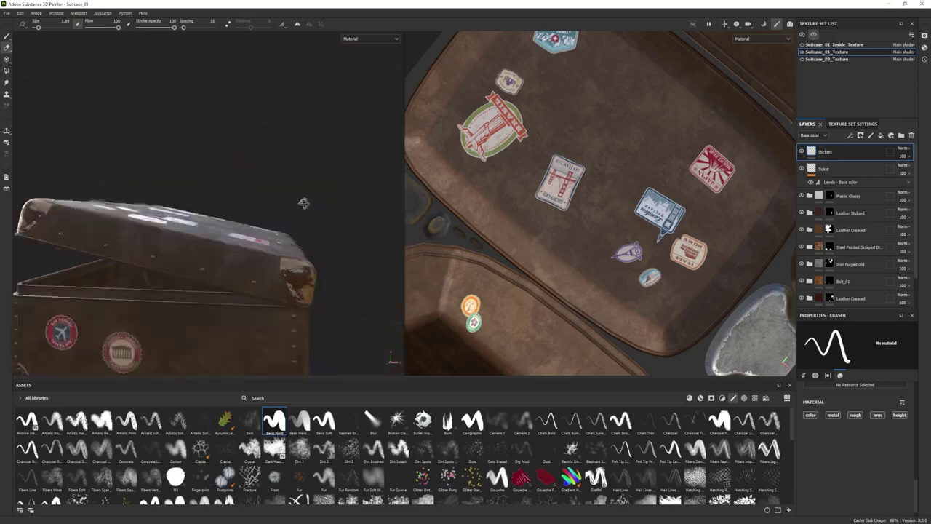
{"action": "middle_click_drag", "start_coordinate": [304, 202], "coordinate": [386, 109], "text": "alt"}
{"action": "right_click_drag", "start_coordinate": [240, 182], "coordinate": [313, 182], "text": "shift"}
{"action": "scroll", "coordinate": [208, 240], "scroll_direction": "up", "scroll_amount": 3}
{"action": "middle_click_drag", "start_coordinate": [208, 270], "coordinate": [227, 224], "text": "alt"}
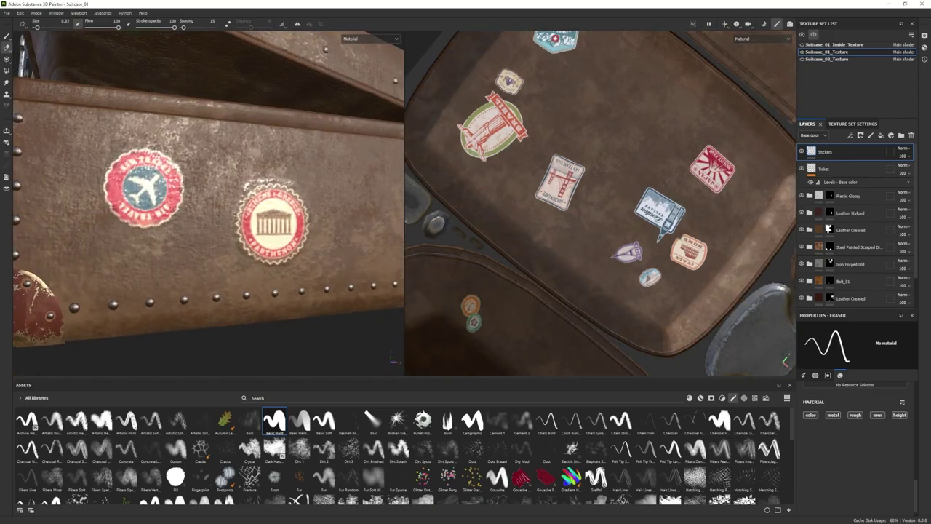
{"action": "left_click_drag", "start_coordinate": [96, 216], "coordinate": [116, 156], "text": "alt"}
{"action": "mouse_move", "coordinate": [120, 150]}
{"action": "left_mouse_down"}
{"action": "mouse_move", "coordinate": [102, 167]}
{"action": "mouse_move", "coordinate": [100, 198]}
{"action": "left_mouse_up"}
{"action": "left_click_drag", "start_coordinate": [182, 208], "coordinate": [138, 196], "text": "alt"}
- Examine the edges of the Athens Parthenon sticker and the overall sticker placement around the suitcase
{"action": "middle_click_drag", "start_coordinate": [218, 203], "coordinate": [141, 183], "text": "alt"}
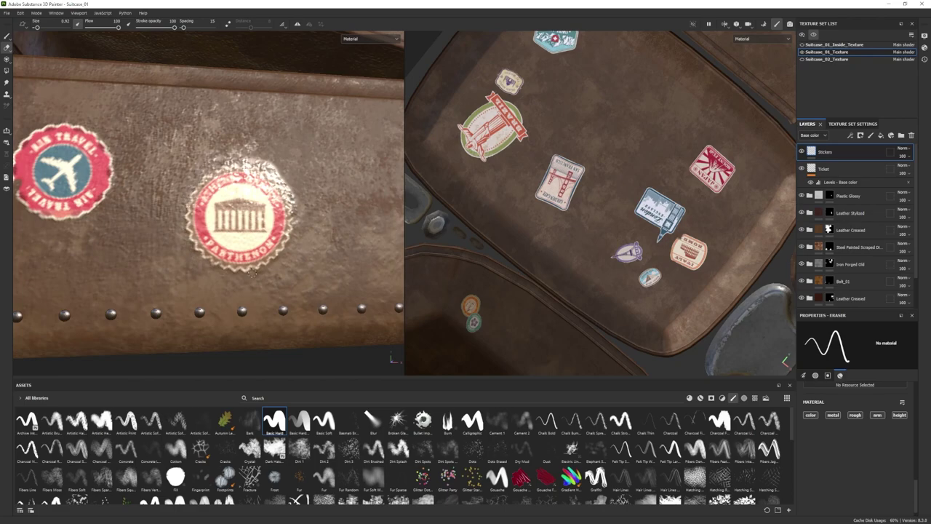
{"action": "key", "text": "4"}
{"action": "left_click_drag", "start_coordinate": [255, 197], "coordinate": [231, 201], "text": "alt"}
{"action": "key", "text": "2"}
{"action": "middle_click_drag", "start_coordinate": [242, 214], "coordinate": [206, 245], "text": "alt"}
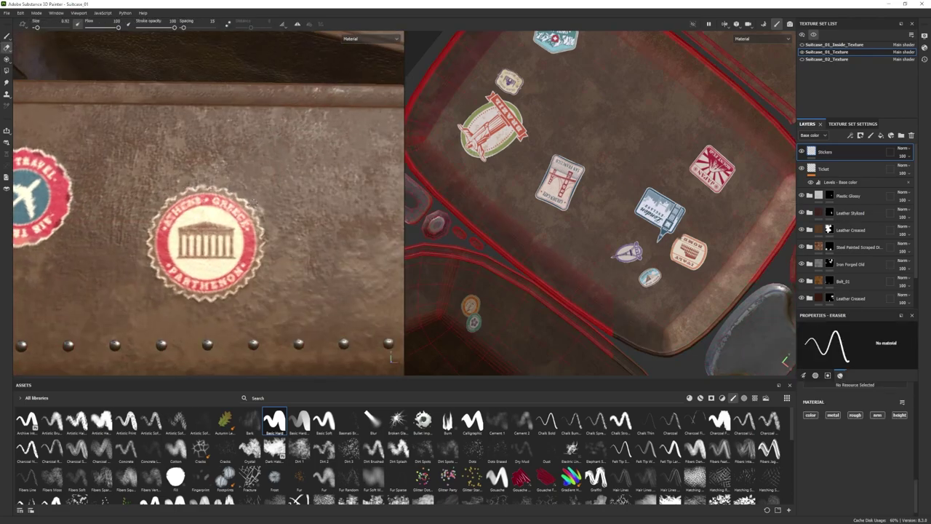
{"action": "scroll", "coordinate": [206, 244], "scroll_direction": "down", "scroll_amount": 3}
{"action": "left_click_drag", "start_coordinate": [207, 245], "coordinate": [284, 244], "text": "alt"}
{"action": "right_click_drag", "start_coordinate": [218, 244], "coordinate": [280, 249], "text": "shift"}
{"action": "scroll", "coordinate": [247, 247], "scroll_direction": "down", "scroll_amount": 3}
{"action": "left_click_drag", "start_coordinate": [240, 251], "coordinate": [291, 275], "text": "alt"}
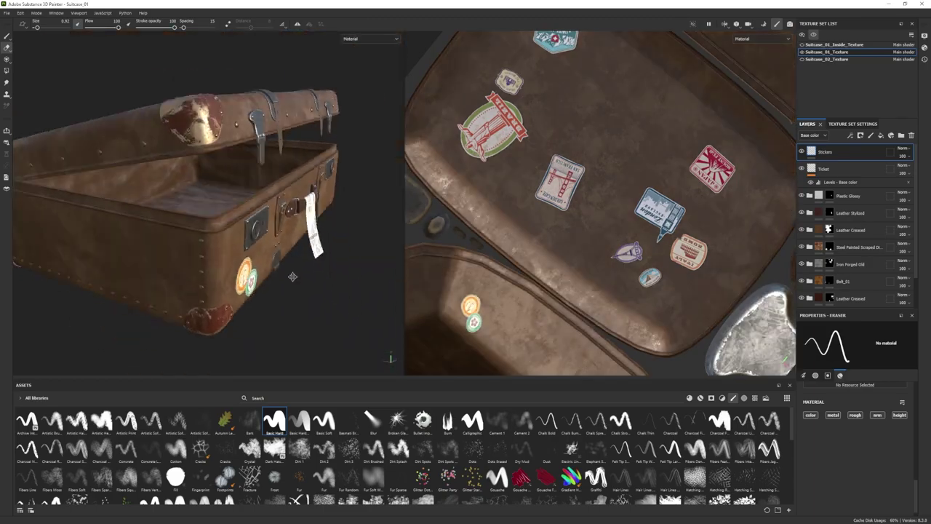
{"action": "left_click_drag", "start_coordinate": [44, 207], "coordinate": [114, 186], "text": "alt"}
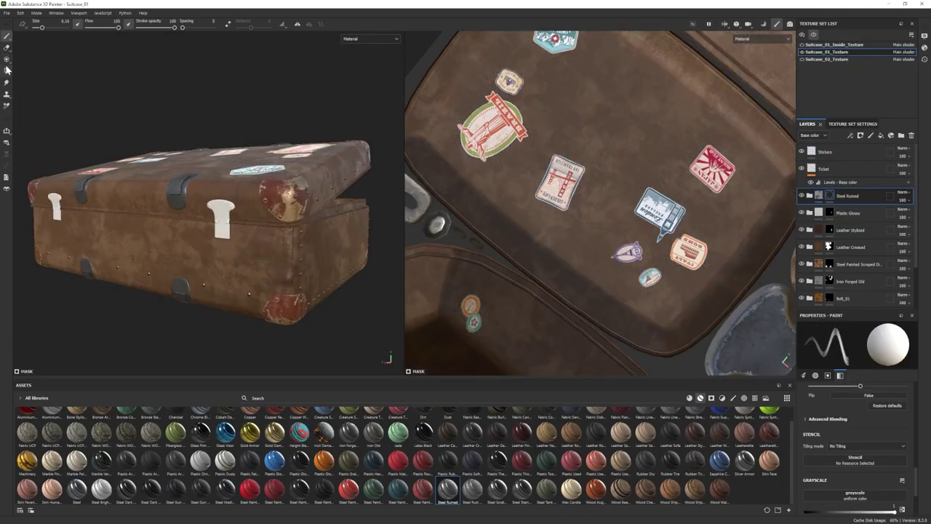
- Fill the metal clasps and latch plates into the Steel Ruined mask with Polygon Fill
{"action": "left_click", "coordinate": [7, 71]}
{"action": "left_click", "coordinate": [6, 36]}
{"action": "left_click", "coordinate": [7, 70]}
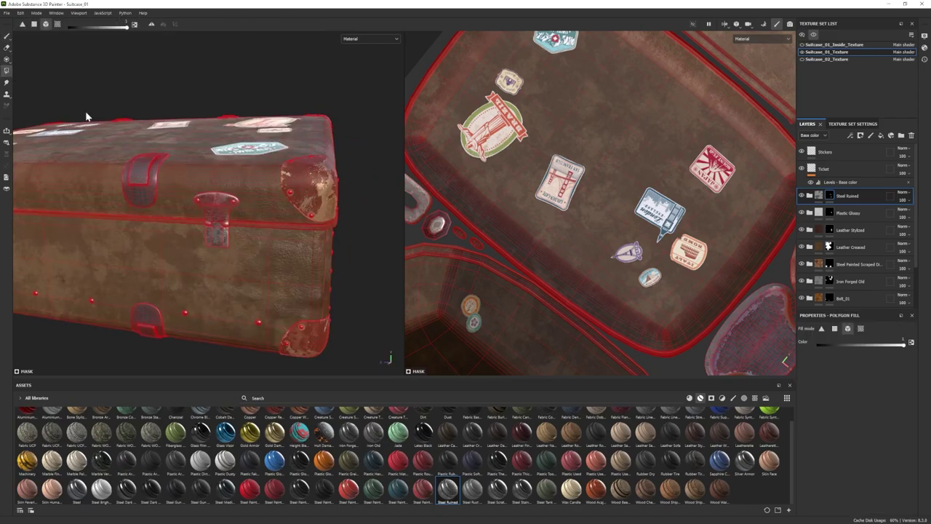
{"action": "left_click", "coordinate": [7, 36]}
- Select the Suitcase_01_Inside_Texture set, show it together with the suitcase body, and save the project
{"action": "left_click_drag", "start_coordinate": [218, 284], "coordinate": [276, 287], "text": "alt"}
{"action": "right_click_drag", "start_coordinate": [276, 287], "coordinate": [203, 292], "text": "shift"}
{"action": "left_click_drag", "start_coordinate": [203, 292], "coordinate": [236, 285], "text": "alt"}
{"action": "left_click", "coordinate": [834, 45]}
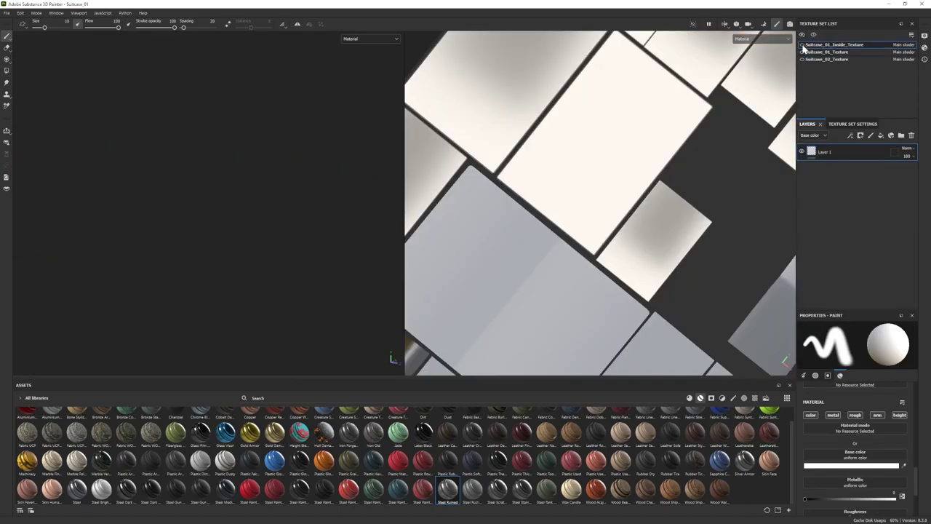
{"action": "left_click", "coordinate": [802, 46]}
{"action": "left_click", "coordinate": [813, 34]}
{"action": "left_click_drag", "start_coordinate": [183, 248], "coordinate": [247, 218], "text": "alt"}
{"action": "key", "text": "ctrl+s"}
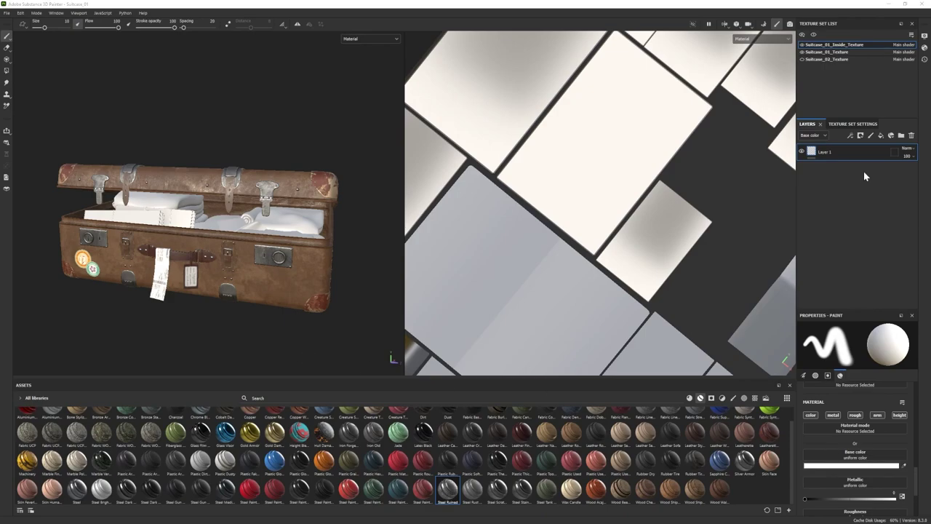
- Switch to the Suitcase_01_Texture set and expand its Leather Creased layer group
{"action": "left_click", "coordinate": [820, 53]}
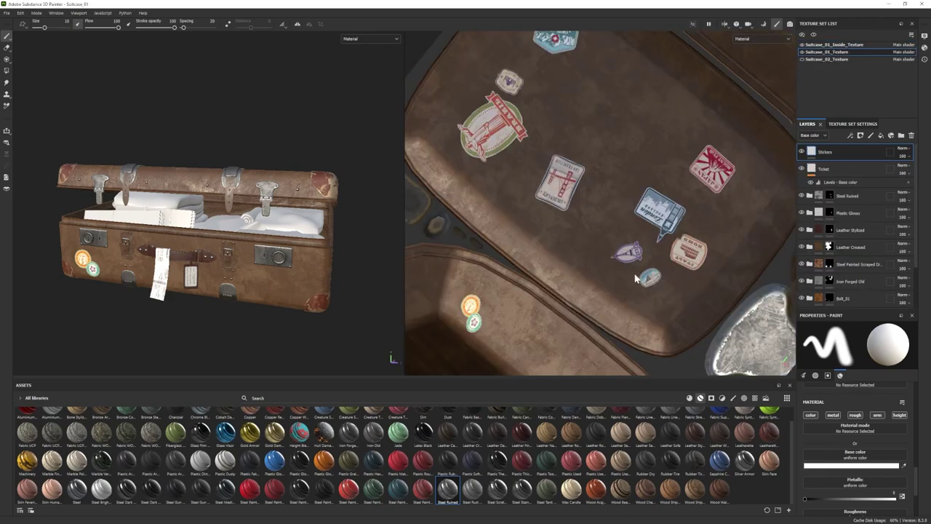
{"action": "left_click", "coordinate": [802, 264]}
{"action": "left_click", "coordinate": [802, 247]}
{"action": "left_click", "coordinate": [802, 248]}
{"action": "left_click", "coordinate": [809, 247]}
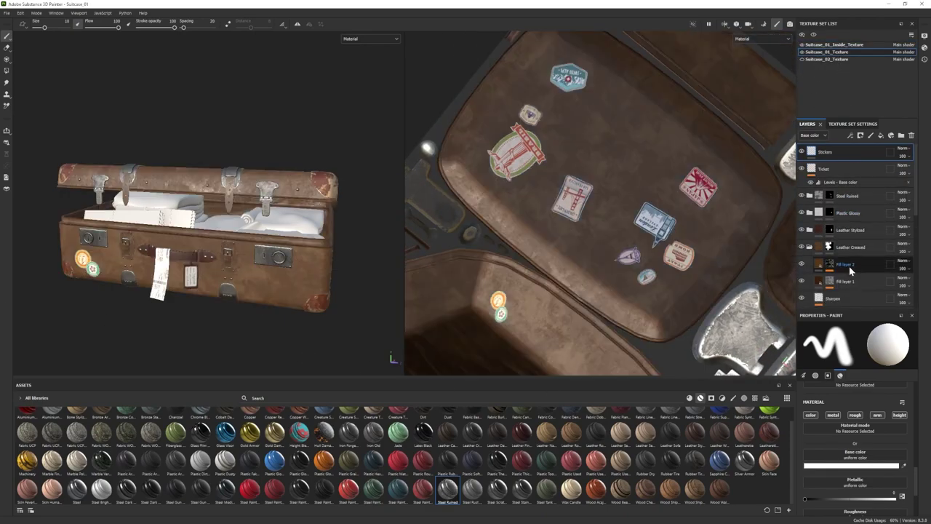
- Add a black, high-roughness fill layer above Fill layer 2 in Leather Creased and give it a black mask
{"action": "left_click", "coordinate": [849, 265]}
{"action": "left_click", "coordinate": [881, 135]}
{"action": "left_click", "coordinate": [836, 406]}
{"action": "left_click_drag", "start_coordinate": [721, 480], "coordinate": [698, 511]}
{"action": "left_click", "coordinate": [796, 406]}
{"action": "left_click_drag", "start_coordinate": [866, 472], "coordinate": [900, 472]}
{"action": "right_click", "coordinate": [848, 262]}
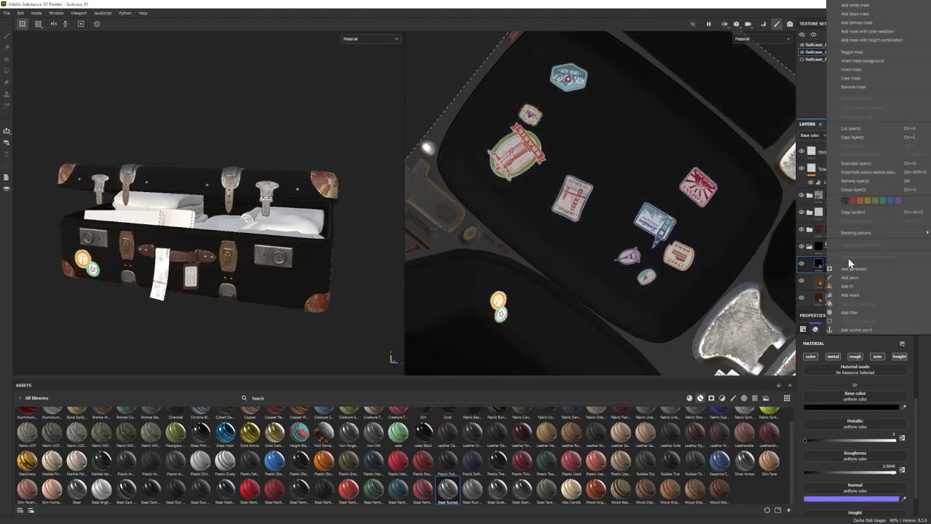
{"action": "left_click", "coordinate": [850, 15]}
- Choose the Basic Hard brush at size 1.85 for the new fill layer's mask and inspect the suitcase front
{"action": "scroll", "coordinate": [284, 251], "scroll_direction": "up", "scroll_amount": 5}
{"action": "left_click_drag", "start_coordinate": [284, 250], "coordinate": [255, 231], "text": "alt"}
{"action": "left_click", "coordinate": [733, 398]}
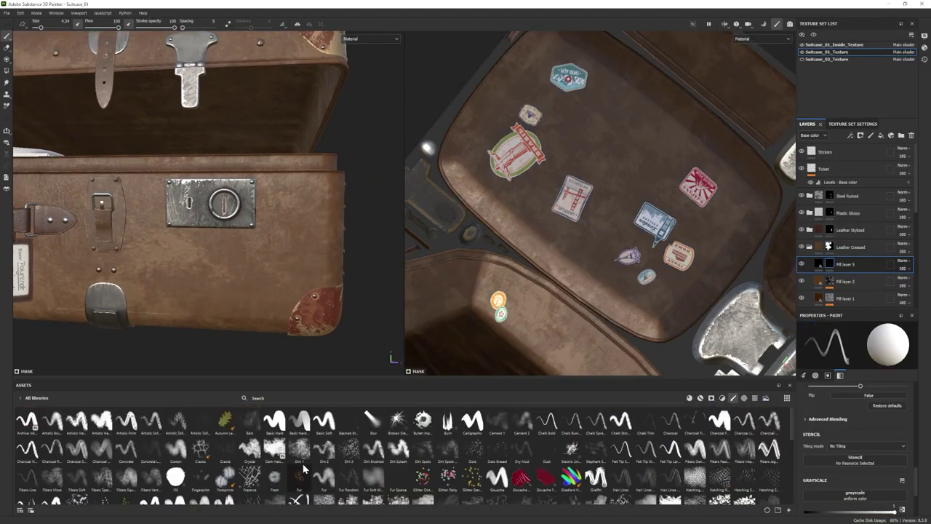
{"action": "left_click", "coordinate": [274, 420]}
{"action": "middle_click_drag", "start_coordinate": [218, 211], "coordinate": [245, 215], "text": "alt"}
{"action": "scroll", "coordinate": [246, 215], "scroll_direction": "down", "scroll_amount": 4}
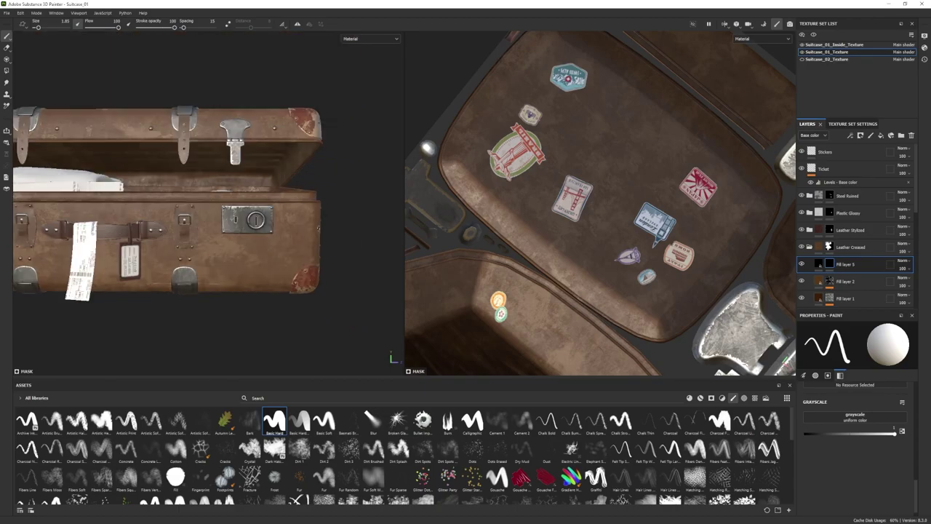
{"action": "middle_click_drag", "start_coordinate": [80, 208], "coordinate": [298, 211], "text": "alt"}
{"action": "scroll", "coordinate": [187, 206], "scroll_direction": "up", "scroll_amount": 4}
{"action": "scroll", "coordinate": [309, 273], "scroll_direction": "down", "scroll_amount": 5}
{"action": "scroll", "coordinate": [534, 172], "scroll_direction": "down", "scroll_amount": 4}
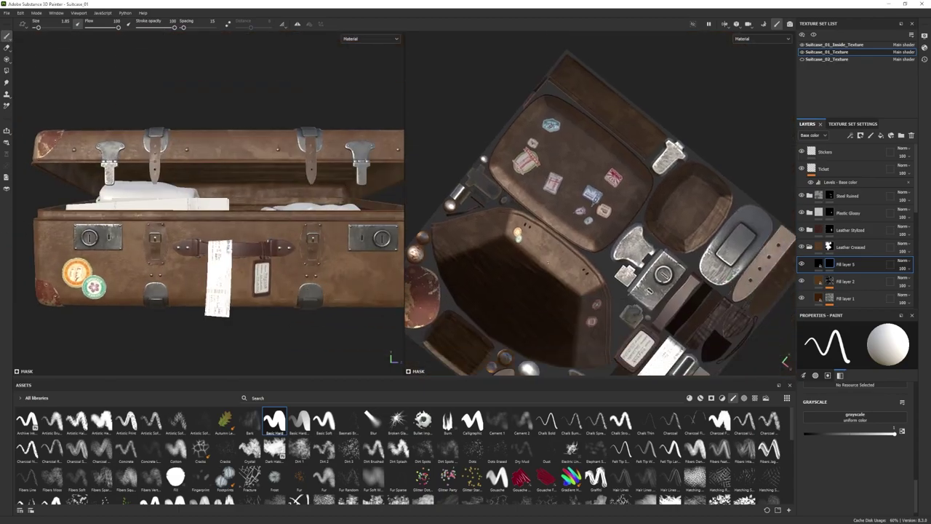
- Switch to the Suitcase_01_Inside_Texture set and isolate the suitcase contents in the 3D view
{"action": "left_click_drag", "start_coordinate": [291, 233], "coordinate": [218, 261], "text": "alt"}
{"action": "scroll", "coordinate": [248, 236], "scroll_direction": "down", "scroll_amount": 3}
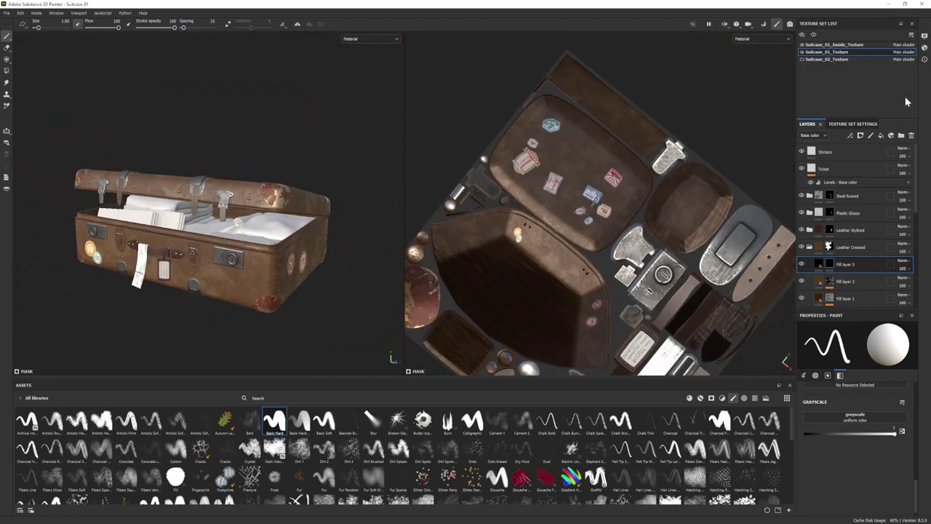
{"action": "left_click", "coordinate": [835, 45]}
{"action": "key", "text": "f"}
{"action": "left_click", "coordinate": [813, 34]}
{"action": "scroll", "coordinate": [254, 298], "scroll_direction": "up", "scroll_amount": 2}
{"action": "mouse_move", "coordinate": [254, 298]}
{"action": "left_mouse_down", "text": "alt"}
{"action": "mouse_move", "coordinate": [267, 310]}
{"action": "mouse_move", "coordinate": [208, 260]}
{"action": "left_mouse_up", "text": "alt"}
- Add the Fabric Flannel Tartan smart material below Layer 1 and give it a black mask
{"action": "left_click", "coordinate": [700, 398]}
{"action": "left_click_drag", "start_coordinate": [620, 422], "coordinate": [829, 206]}
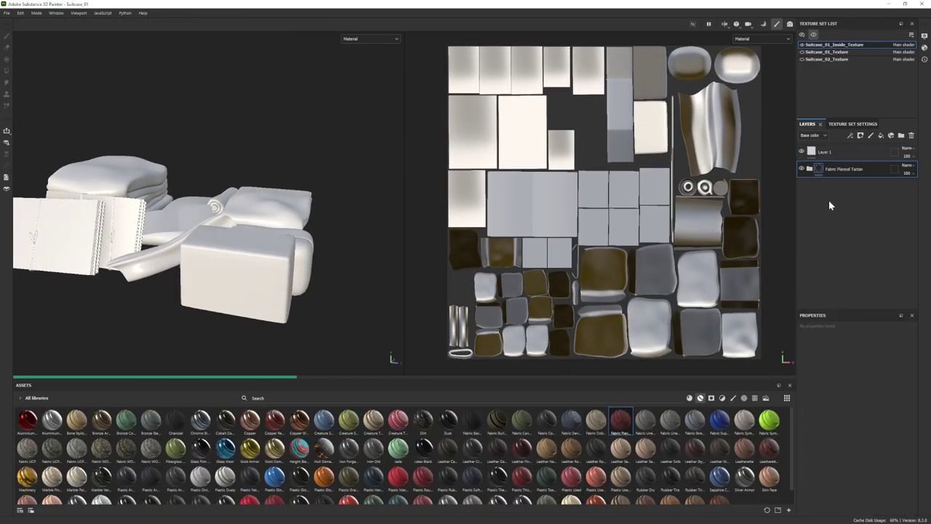
{"action": "left_click_drag", "start_coordinate": [320, 287], "coordinate": [295, 322], "text": "alt"}
{"action": "right_click", "coordinate": [831, 175]}
{"action": "left_click", "coordinate": [858, 194]}
- Reveal the flannel tartan on the flat folded cloth behind the box with Polygon Fill
{"action": "left_click", "coordinate": [6, 71]}
{"action": "left_click", "coordinate": [229, 220]}
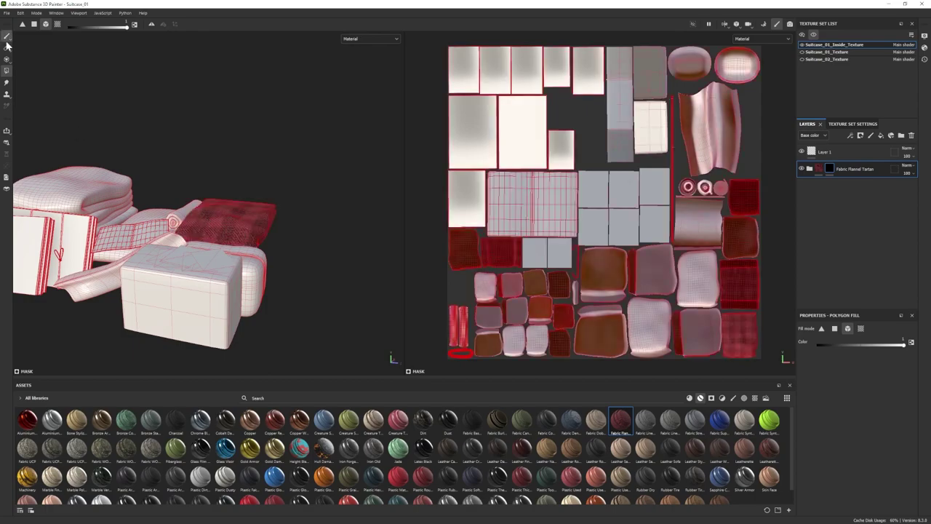
{"action": "left_click", "coordinate": [7, 36]}
- Add the Fabric Knitted Sweater material below the flannel layer, increase its tiling and rotate its pattern
{"action": "middle_click_drag", "start_coordinate": [186, 251], "coordinate": [251, 263], "text": "alt"}
{"action": "left_click", "coordinate": [689, 398]}
{"action": "left_click_drag", "start_coordinate": [719, 420], "coordinate": [836, 206]}
{"action": "scroll", "coordinate": [811, 371], "scroll_direction": "up", "scroll_amount": 2}
{"action": "left_click_drag", "start_coordinate": [844, 365], "coordinate": [848, 369]}
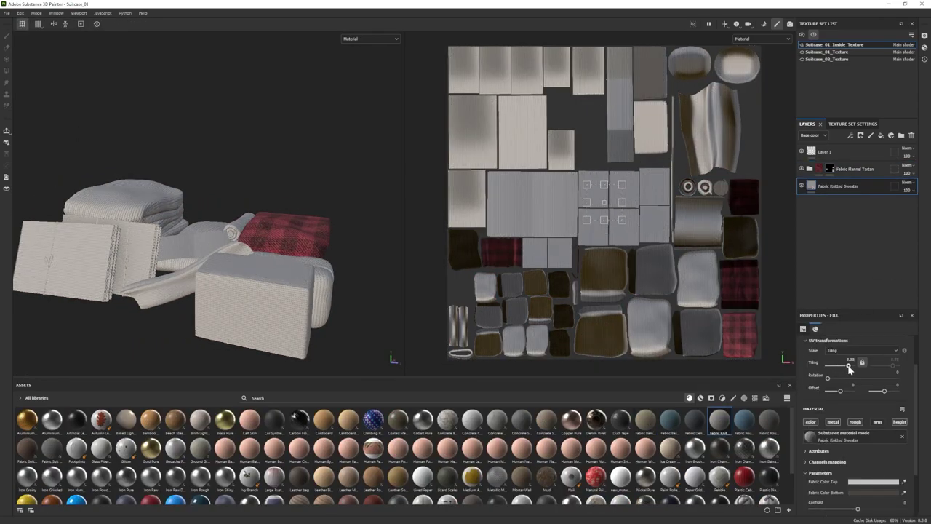
{"action": "left_click_drag", "start_coordinate": [282, 332], "coordinate": [278, 344], "text": "alt"}
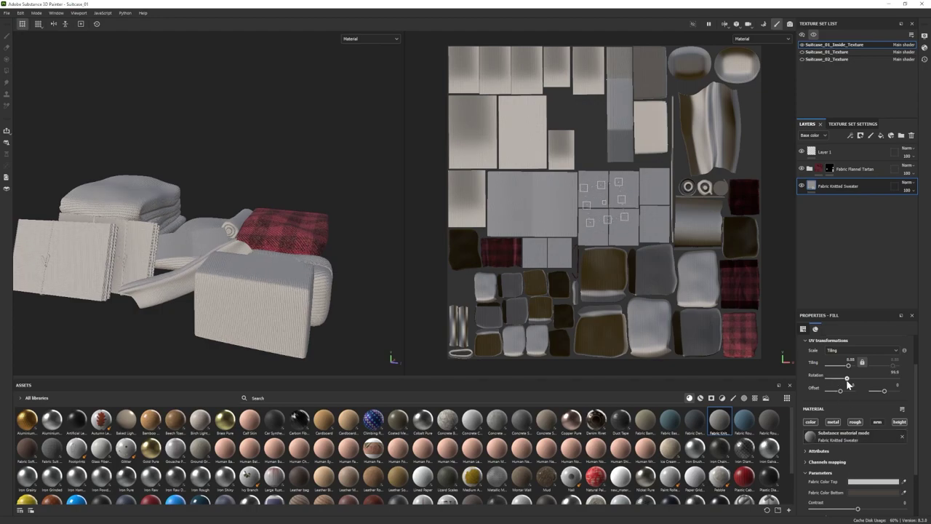
{"action": "scroll", "coordinate": [281, 231], "scroll_direction": "down", "scroll_amount": 2}
- Add a black mask to Fabric Knitted Sweater and fill in the folded clothing stack behind the notebooks
{"action": "right_click", "coordinate": [855, 186]}
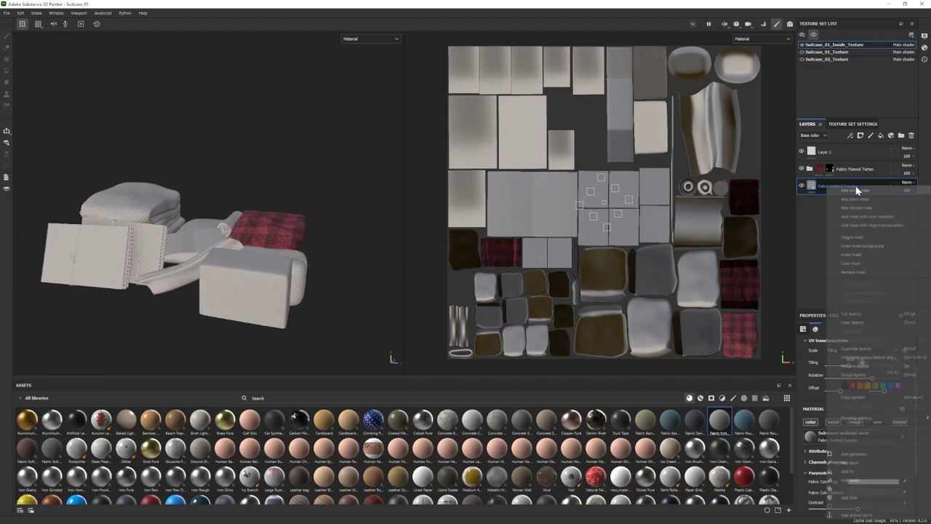
{"action": "left_click", "coordinate": [865, 199]}
{"action": "left_click", "coordinate": [7, 70]}
{"action": "left_click", "coordinate": [138, 203]}
{"action": "left_click", "coordinate": [6, 36]}
- Show the whole suitcase to check the fabrics in place, and isolate the contents again
{"action": "middle_click_drag", "start_coordinate": [150, 260], "coordinate": [131, 256], "text": "alt"}
{"action": "key", "text": "alt+q"}
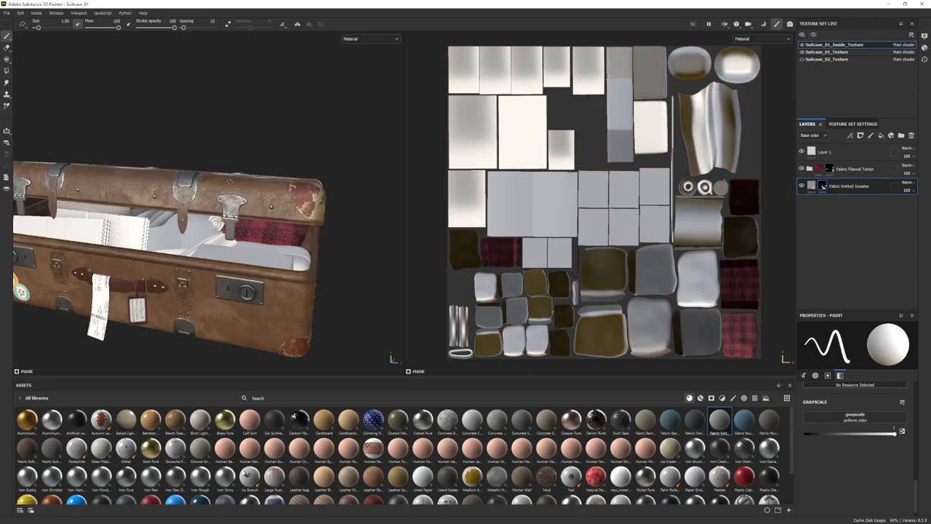
{"action": "right_click_drag", "start_coordinate": [204, 254], "coordinate": [184, 286], "text": "alt"}
{"action": "left_click", "coordinate": [813, 35]}
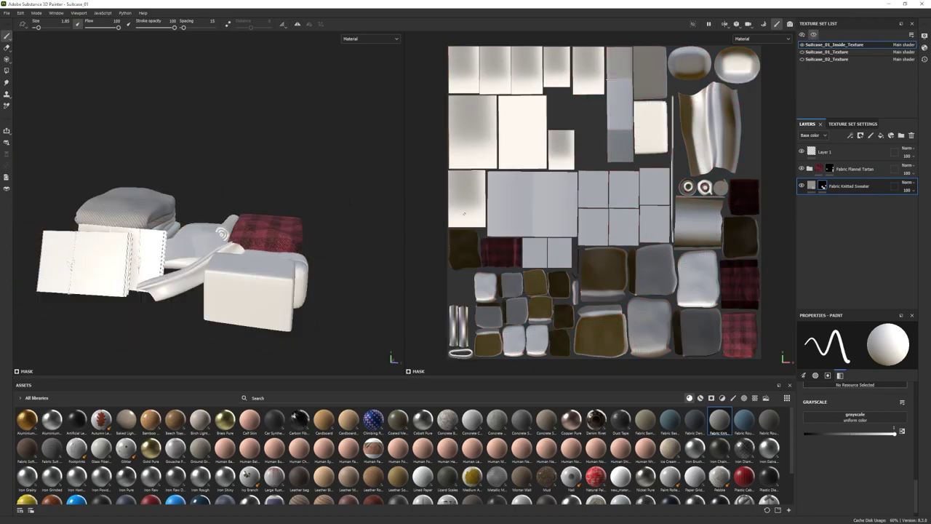
- Try a dark fabric material below the Fabric Knitted Sweater layer and undo it
{"action": "right_click_drag", "start_coordinate": [306, 211], "coordinate": [335, 218], "text": "alt"}
{"action": "left_click_drag", "start_coordinate": [695, 420], "coordinate": [860, 238]}
{"action": "right_click_drag", "start_coordinate": [240, 287], "coordinate": [291, 294], "text": "alt"}
{"action": "key", "text": "ctrl+z"}
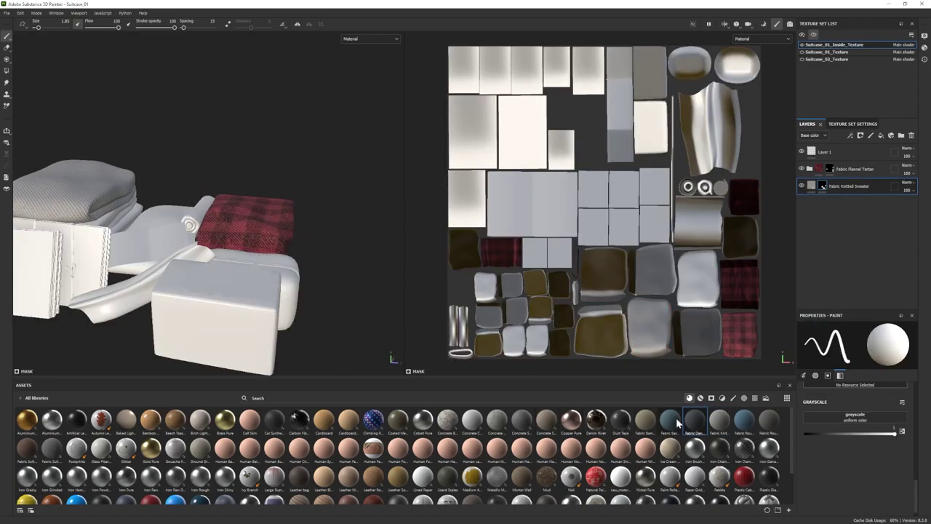
- Try the Fabric Denim Washed Out smart material on the contents, review its sublayers, and delete it
{"action": "left_click", "coordinate": [700, 398]}
{"action": "left_click_drag", "start_coordinate": [570, 419], "coordinate": [820, 243]}
{"action": "left_click", "coordinate": [810, 203]}
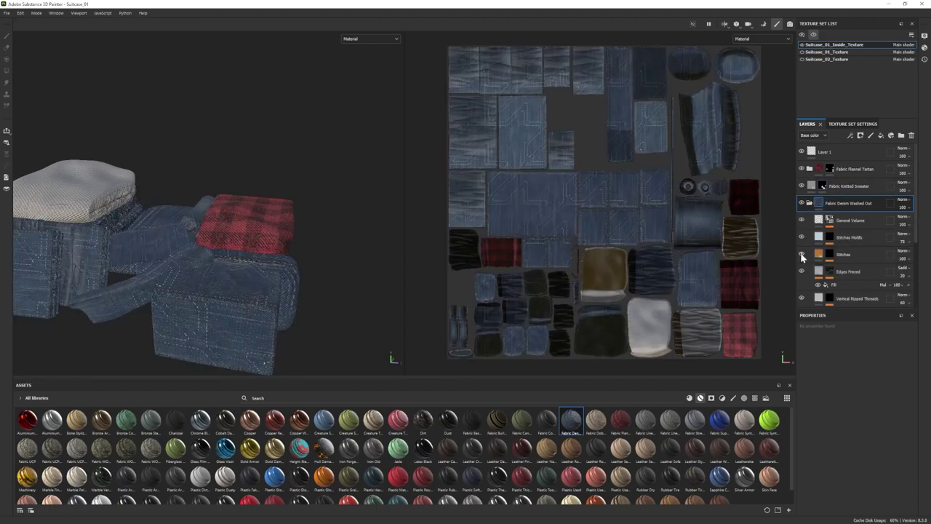
{"action": "scroll", "coordinate": [801, 256], "scroll_direction": "down", "scroll_amount": 3}
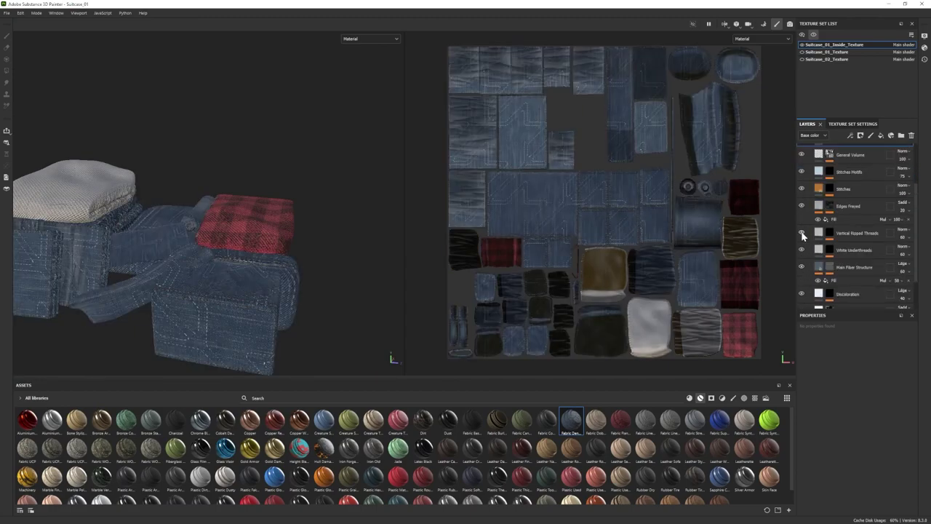
{"action": "scroll", "coordinate": [840, 203], "scroll_direction": "up", "scroll_amount": 2}
{"action": "left_click", "coordinate": [912, 135]}
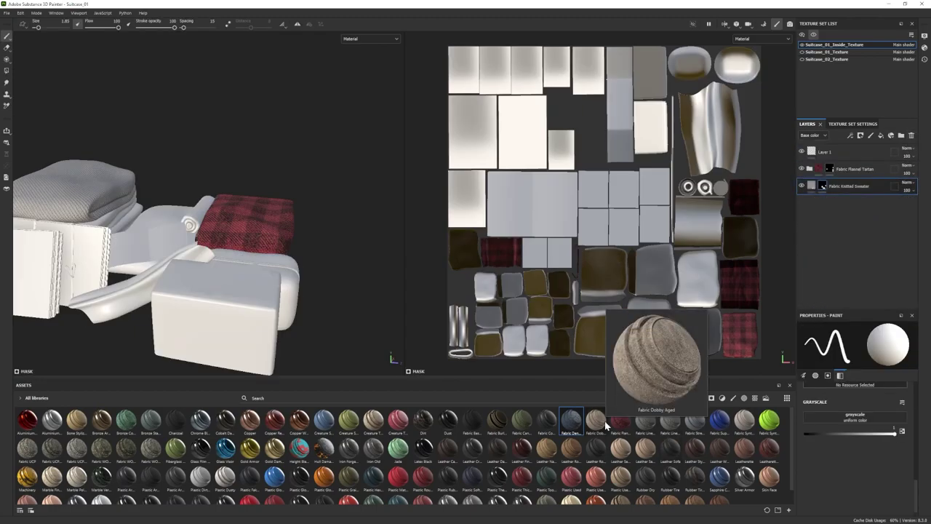
- Try the Fabric Baseball Hat material with a different tiling on the contents, and delete it
{"action": "left_click_drag", "start_coordinate": [601, 421], "coordinate": [857, 220]}
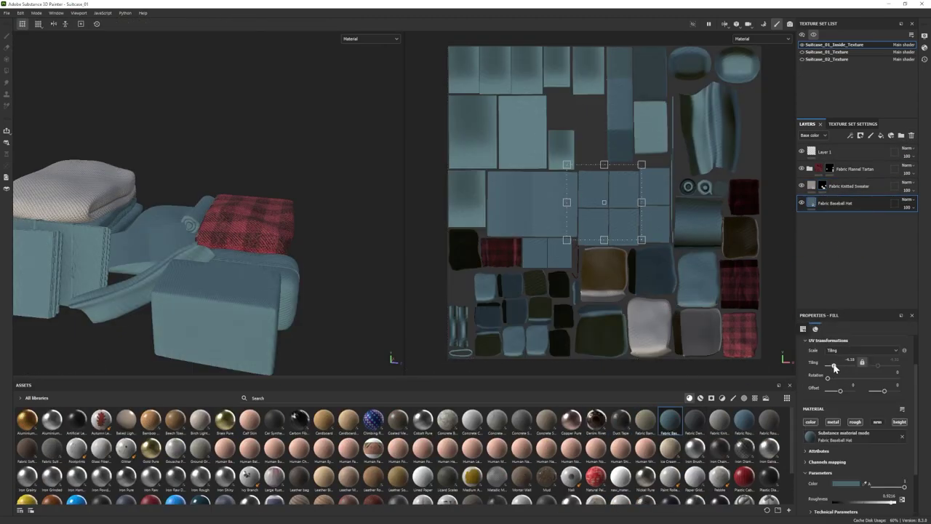
{"action": "left_click", "coordinate": [911, 135]}
{"action": "left_click", "coordinate": [700, 397]}
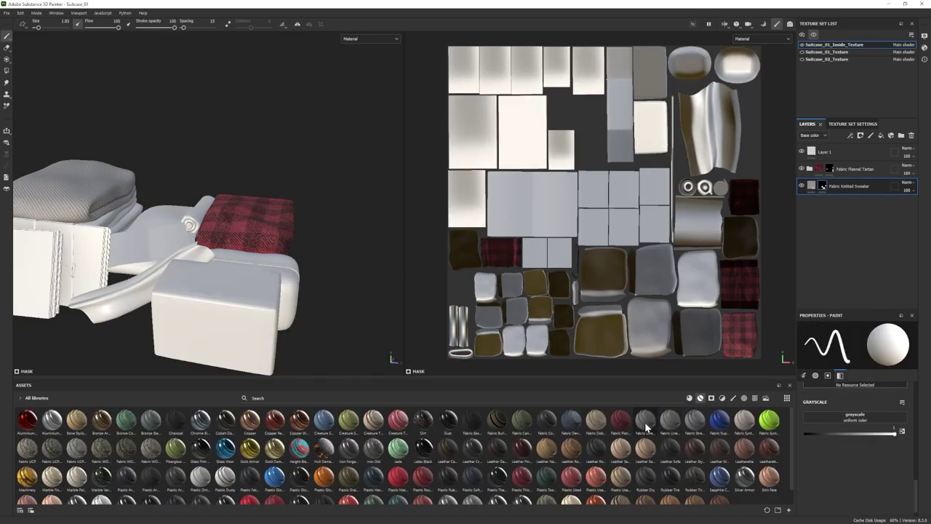
- Show the whole suitcase again and add the Fabric Denim Washed Out smart material below Fabric Knitted Sweater
{"action": "left_click", "coordinate": [813, 35]}
{"action": "left_click_drag", "start_coordinate": [168, 240], "coordinate": [207, 237], "text": "alt"}
{"action": "scroll", "coordinate": [207, 236], "scroll_direction": "down", "scroll_amount": 3}
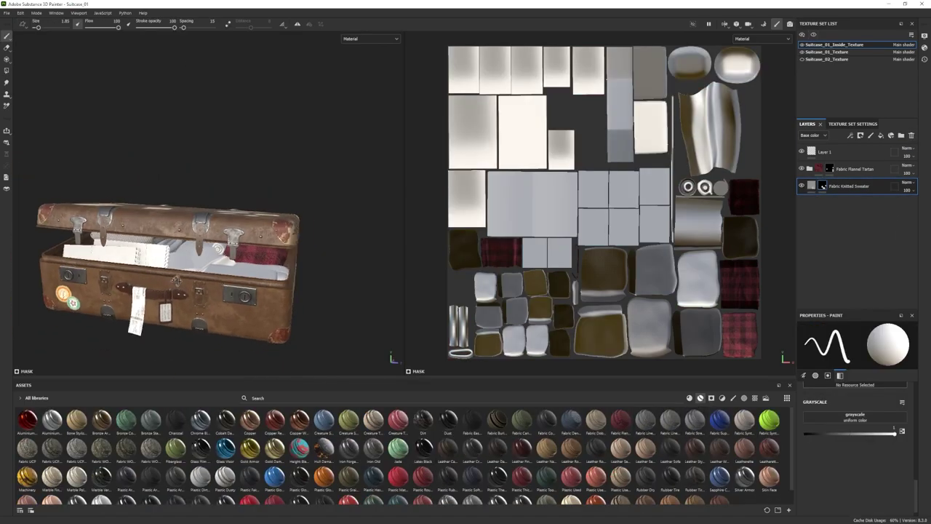
{"action": "scroll", "coordinate": [207, 236], "scroll_direction": "up", "scroll_amount": 2}
{"action": "left_click_drag", "start_coordinate": [572, 420], "coordinate": [843, 206]}
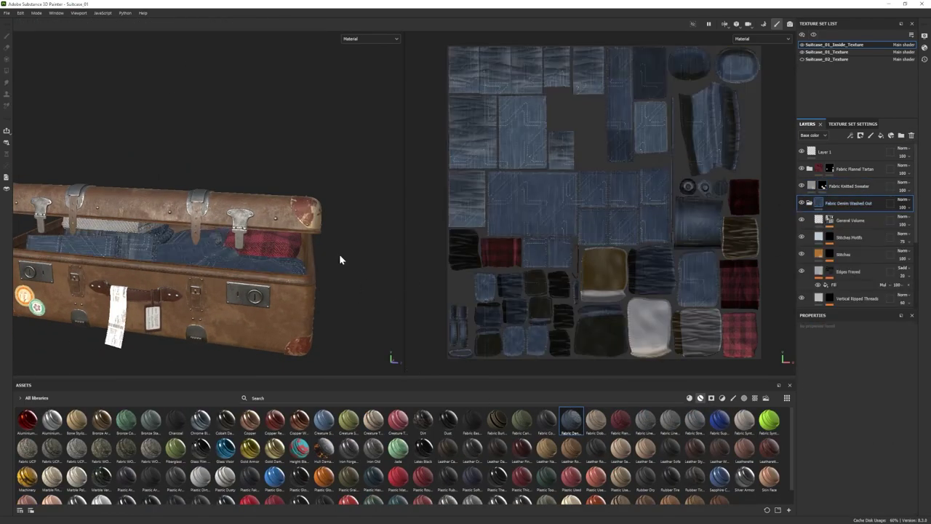
{"action": "scroll", "coordinate": [215, 236], "scroll_direction": "up", "scroll_amount": 3}
{"action": "left_click_drag", "start_coordinate": [216, 236], "coordinate": [314, 264], "text": "alt"}
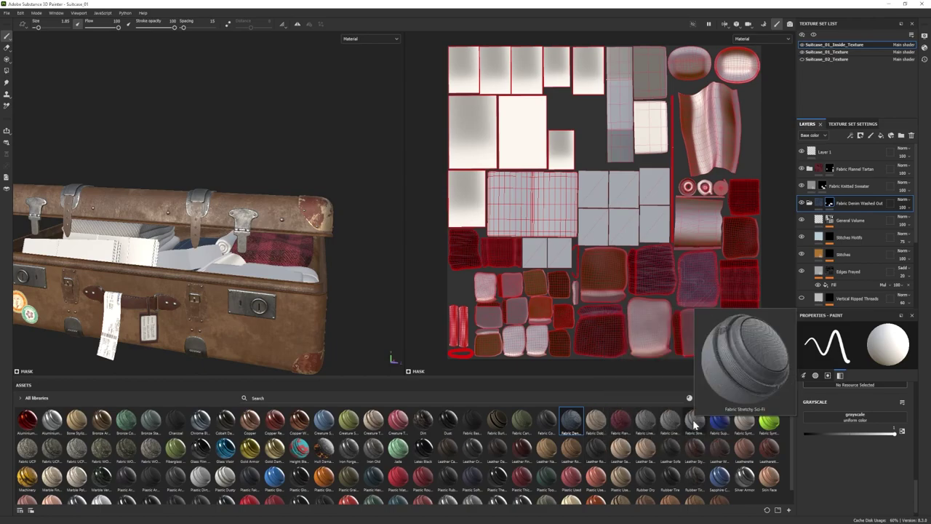
- Add the Fabric Dobby Aged smart material above the denim group and delete its Fabric Pattern sublayer
{"action": "left_click_drag", "start_coordinate": [597, 424], "coordinate": [842, 198]}
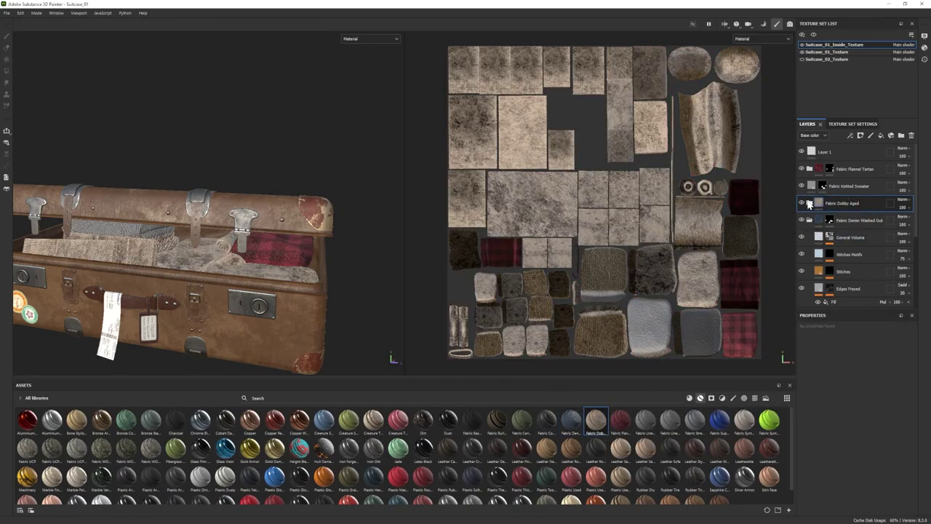
{"action": "left_click", "coordinate": [846, 266]}
{"action": "left_click", "coordinate": [848, 282]}
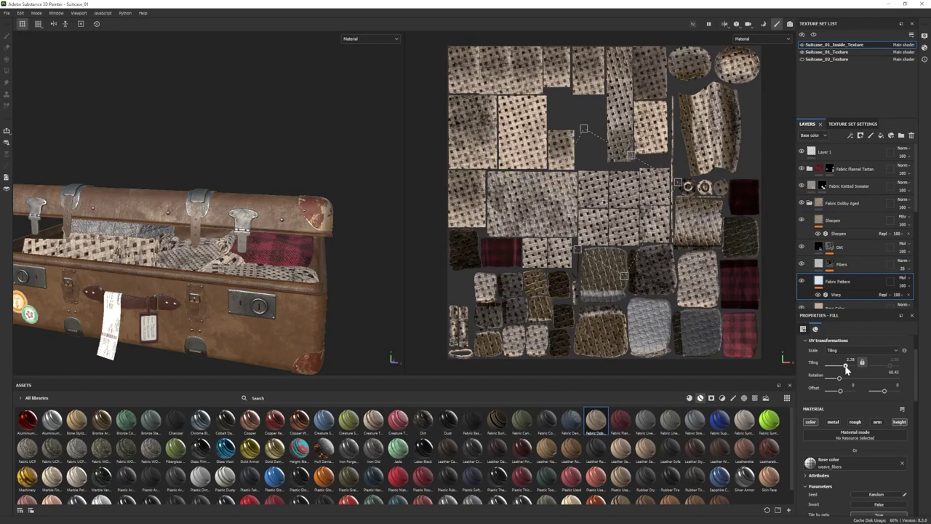
{"action": "left_click", "coordinate": [911, 136]}
- Compare Fabric Dobby Aged with and without its Fibers sublayer, leaving Fibers hidden
{"action": "left_click", "coordinate": [801, 263]}
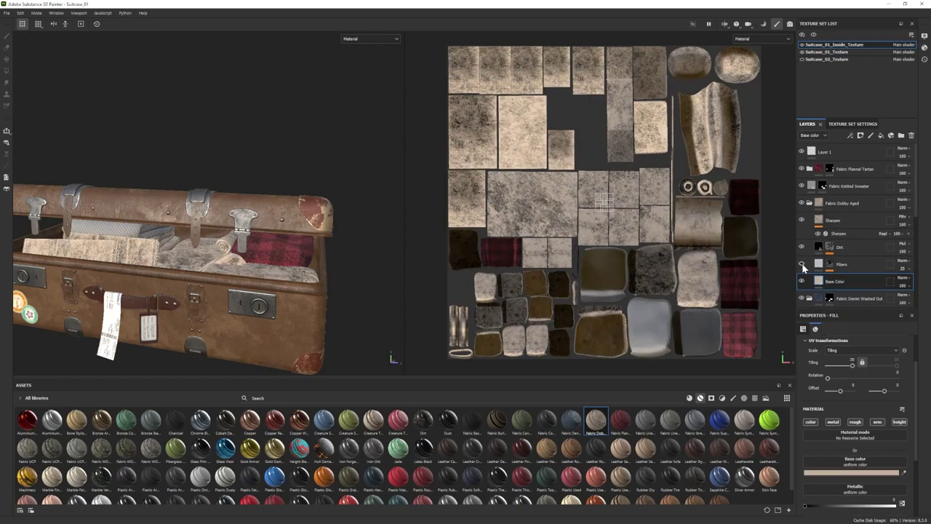
{"action": "left_click", "coordinate": [801, 263]}
{"action": "left_click", "coordinate": [802, 263]}
- Collapse Fabric Dobby Aged, add a black mask and start Polygon Fill to assign it to individual contents
{"action": "left_click_drag", "start_coordinate": [218, 262], "coordinate": [198, 283], "text": "alt"}
{"action": "left_click", "coordinate": [809, 203]}
{"action": "right_click", "coordinate": [844, 203]}
{"action": "left_click", "coordinate": [855, 14]}
{"action": "left_click", "coordinate": [7, 71]}
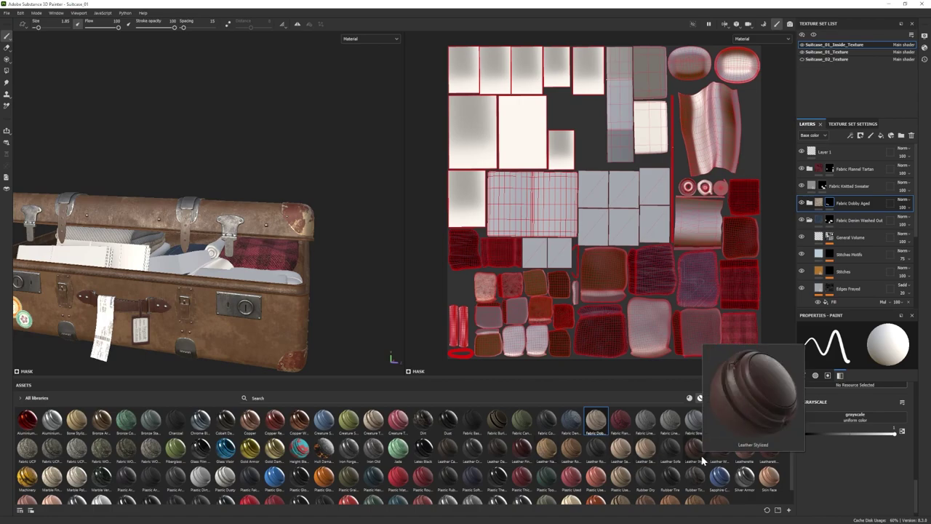
- Try the Leather Stylized smart material on the suitcase contents and undo it
{"action": "left_click_drag", "start_coordinate": [698, 452], "coordinate": [857, 201]}
{"action": "key", "text": "ctrl+z"}
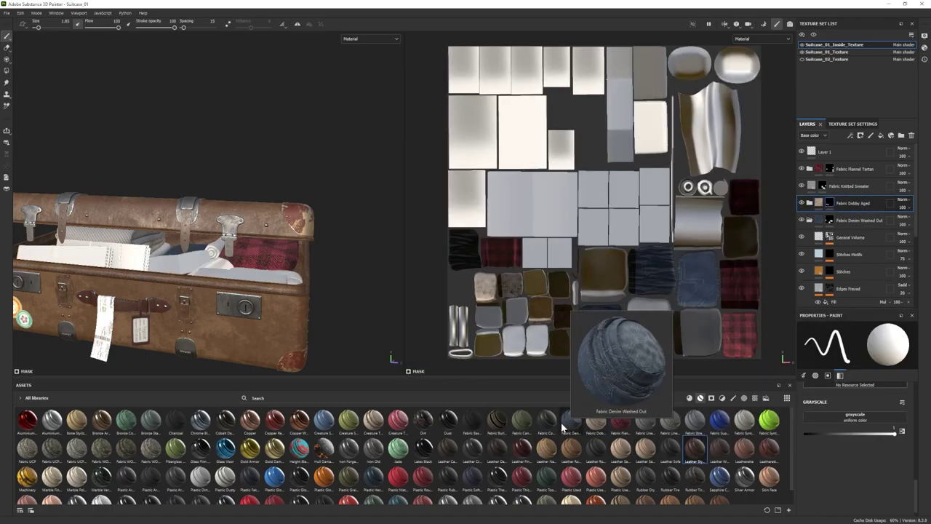
- Add the Fabric Bamboo material above Fabric Dobby Aged, raise its tiling and compare the contents with and without it
{"action": "left_click", "coordinate": [690, 398]}
{"action": "left_click_drag", "start_coordinate": [649, 420], "coordinate": [839, 194]}
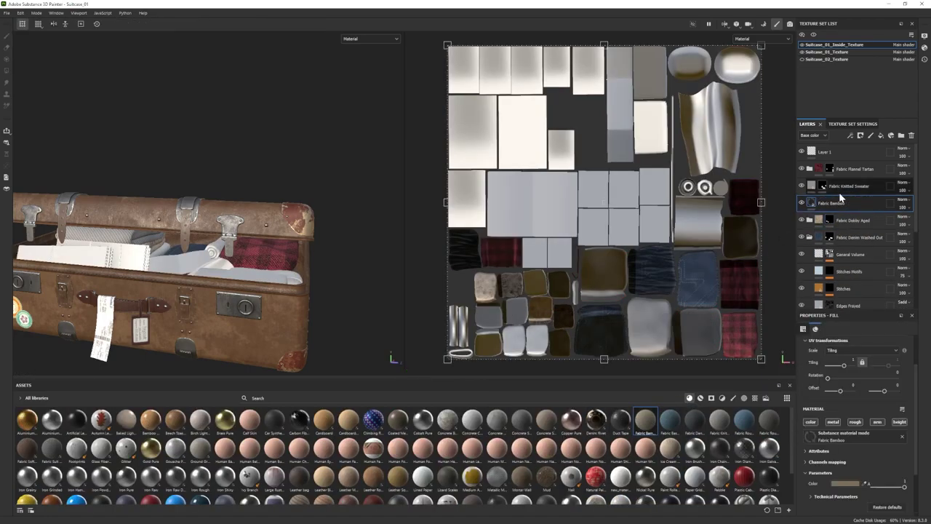
{"action": "left_click_drag", "start_coordinate": [182, 276], "coordinate": [196, 274], "text": "alt"}
{"action": "left_click_drag", "start_coordinate": [843, 365], "coordinate": [846, 366]}
{"action": "mouse_move", "coordinate": [218, 298]}
{"action": "left_mouse_down", "text": "alt"}
{"action": "mouse_move", "coordinate": [237, 293]}
{"action": "mouse_move", "coordinate": [200, 308]}
{"action": "mouse_move", "coordinate": [222, 285]}
{"action": "left_mouse_up", "text": "alt"}
{"action": "left_click", "coordinate": [802, 204]}
{"action": "left_click", "coordinate": [802, 204]}
- Add a black mask to Fabric Bamboo and use Polygon Fill to assign it to the small rolled cloth
{"action": "right_click", "coordinate": [827, 205]}
{"action": "left_click", "coordinate": [849, 14]}
{"action": "left_click", "coordinate": [7, 72]}
{"action": "left_click", "coordinate": [177, 251]}
{"action": "key", "text": "1"}
{"action": "scroll", "coordinate": [224, 286], "scroll_direction": "down", "scroll_amount": 3}
- Change the Fabric Bamboo colour to a dark olive brown
{"action": "left_click", "coordinate": [811, 203]}
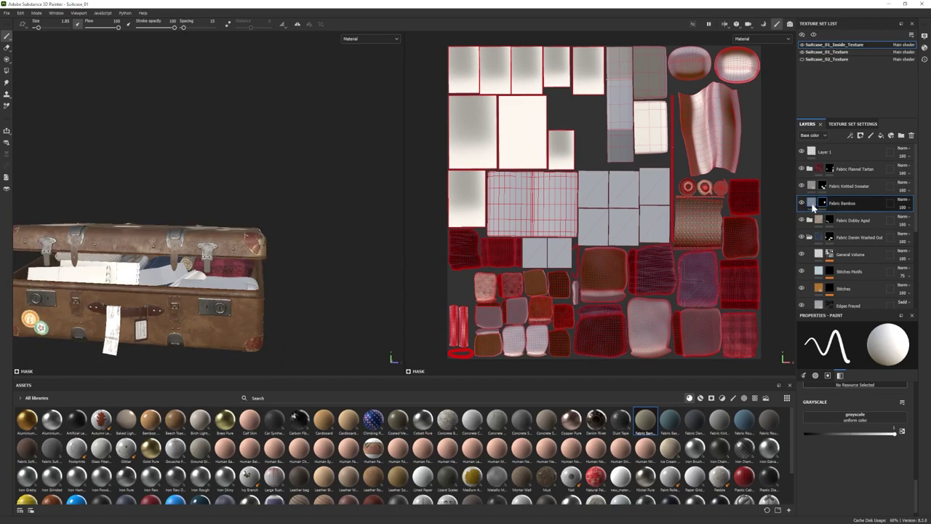
{"action": "left_click", "coordinate": [845, 483]}
{"action": "left_click_drag", "start_coordinate": [155, 256], "coordinate": [179, 276], "text": "alt"}
{"action": "left_click", "coordinate": [797, 409]}
- Add the Fabric Baseball Hat material above Fabric Bamboo and darken its colour to a deep blue-grey
{"action": "left_click_drag", "start_coordinate": [675, 424], "coordinate": [844, 207]}
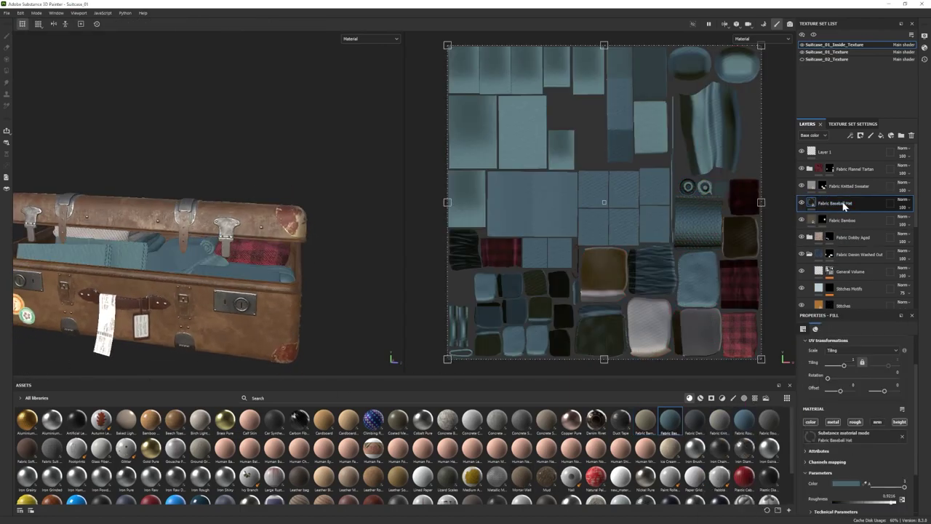
{"action": "left_click", "coordinate": [846, 484]}
{"action": "left_click", "coordinate": [728, 499]}
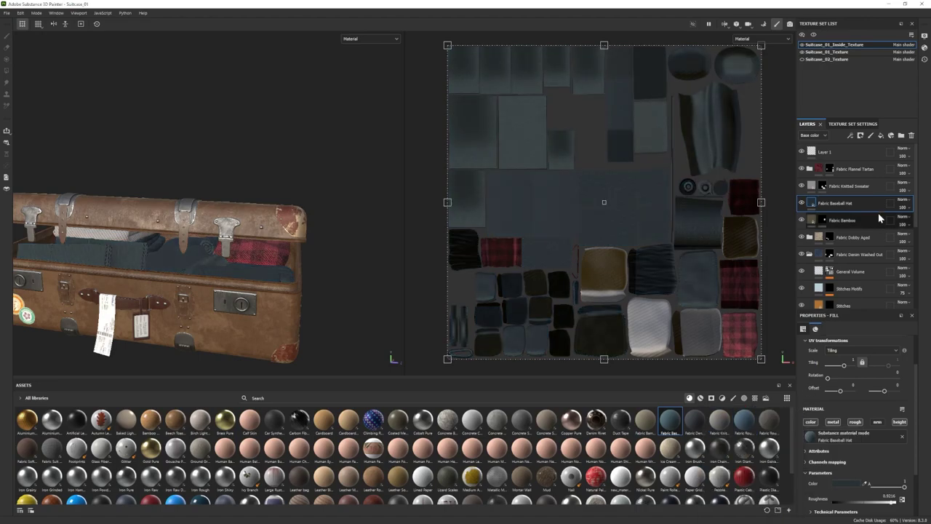
- Add a black mask to Fabric Baseball Hat and assign it to a folded garment among the contents
{"action": "left_click", "coordinate": [866, 16]}
{"action": "key", "text": "1"}
{"action": "mouse_move", "coordinate": [195, 305]}
{"action": "left_mouse_down", "text": "alt"}
{"action": "mouse_move", "coordinate": [178, 327]}
{"action": "mouse_move", "coordinate": [92, 291]}
{"action": "mouse_move", "coordinate": [134, 298]}
{"action": "left_mouse_up", "text": "alt"}
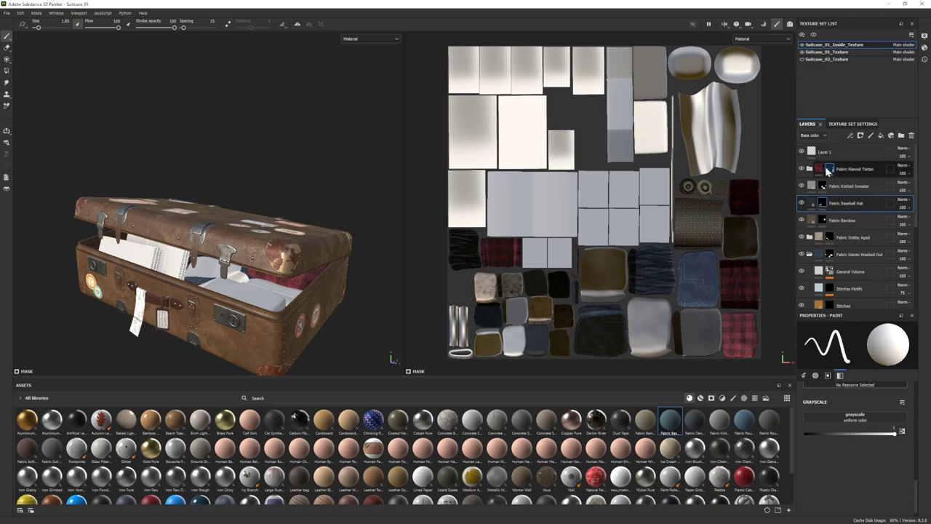
- Isolate the suitcase contents in the 3D view and add the Leather Stylized smart material above Fabric Flannel Tartan
{"action": "left_click_drag", "start_coordinate": [225, 313], "coordinate": [216, 267], "text": "alt"}
{"action": "left_click", "coordinate": [700, 398]}
{"action": "left_click", "coordinate": [813, 35]}
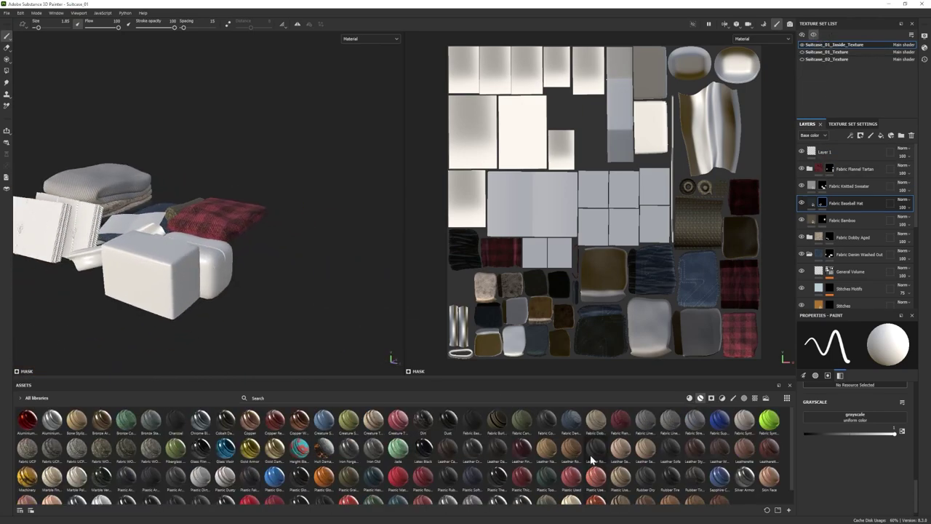
{"action": "left_click_drag", "start_coordinate": [591, 460], "coordinate": [837, 182]}
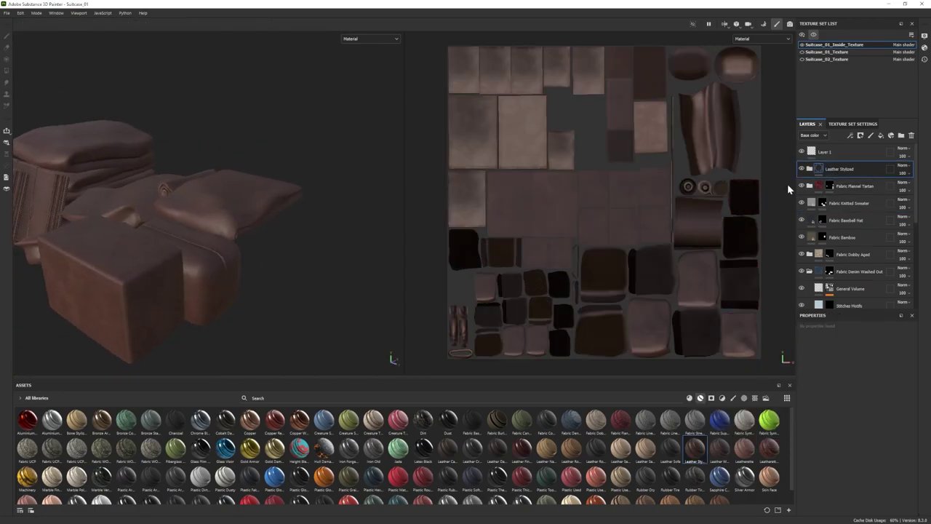
- Change the Base Color sublayer of Leather Stylized to a less saturated, muted brown
{"action": "left_click", "coordinate": [809, 169]}
{"action": "scroll", "coordinate": [846, 274], "scroll_direction": "down", "scroll_amount": 2}
{"action": "scroll", "coordinate": [854, 234], "scroll_direction": "up", "scroll_amount": 2}
{"action": "left_click", "coordinate": [844, 273]}
{"action": "scroll", "coordinate": [848, 451], "scroll_direction": "down", "scroll_amount": 2}
{"action": "left_click", "coordinate": [847, 473]}
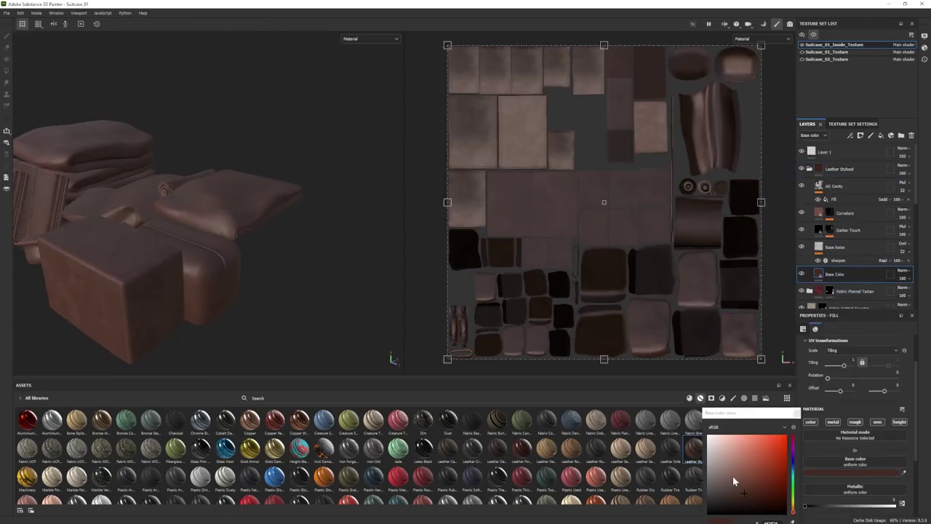
{"action": "left_click_drag", "start_coordinate": [748, 488], "coordinate": [730, 487]}
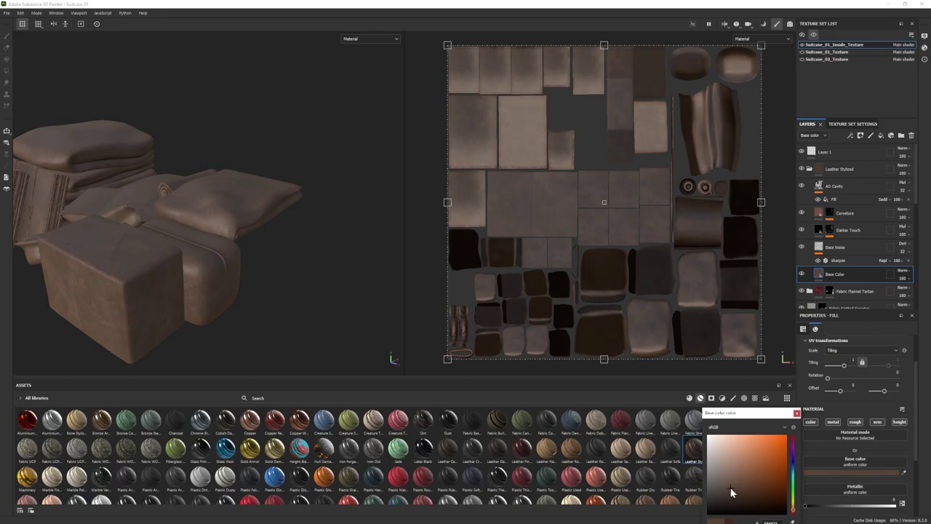
{"action": "left_click", "coordinate": [797, 413]}
- Collapse Leather Stylized, add a black mask and use Polygon Fill to assign it to the rounded bag with the seam
{"action": "left_click", "coordinate": [810, 169]}
{"action": "right_click", "coordinate": [836, 169]}
{"action": "left_click", "coordinate": [852, 182]}
{"action": "key", "text": "4"}
{"action": "left_click", "coordinate": [197, 255]}
{"action": "key", "text": "1"}
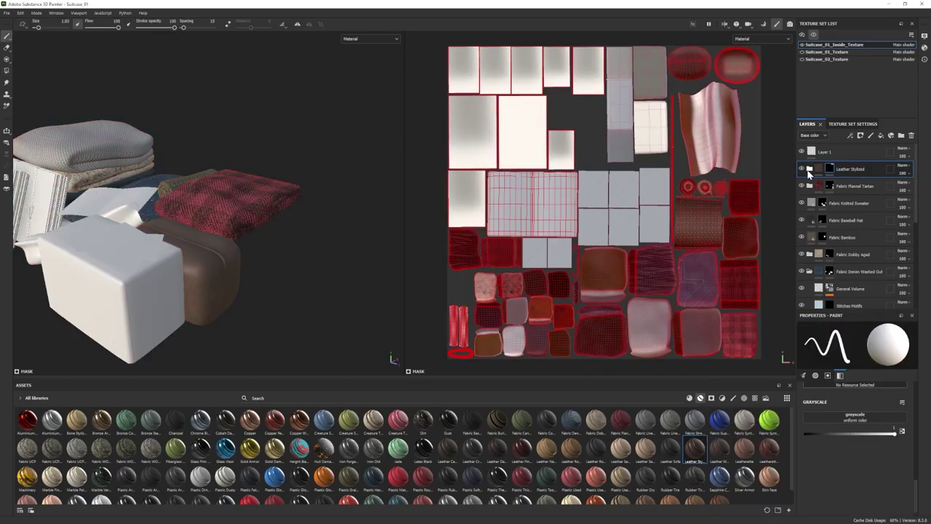
- Add a fill layer with a black mask above AO Cavity inside Leather Stylized and search the assets for "zip"
{"action": "left_click", "coordinate": [808, 169]}
{"action": "left_click", "coordinate": [834, 186]}
{"action": "left_click", "coordinate": [880, 136]}
{"action": "left_click", "coordinate": [744, 398]}
{"action": "left_click", "coordinate": [365, 398]}
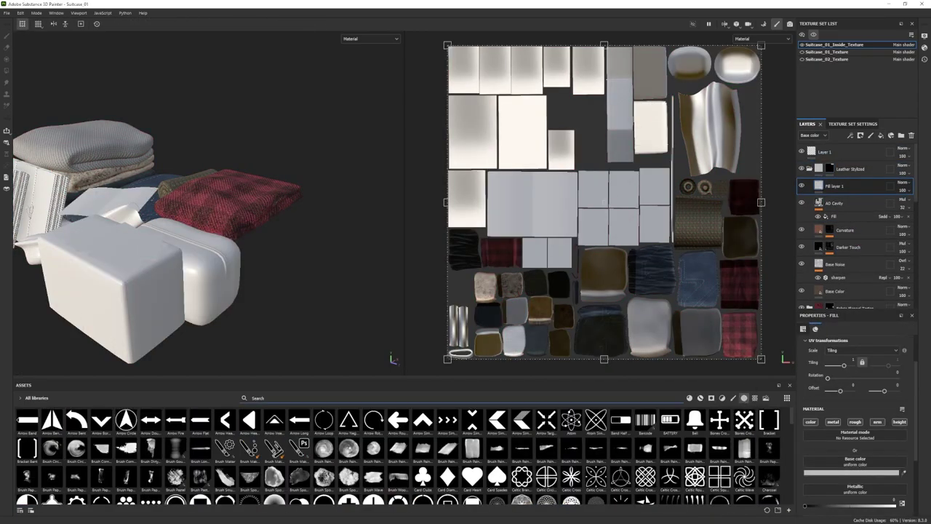
{"action": "type", "text": "zip"}
{"action": "right_click", "coordinate": [836, 186]}
{"action": "left_click", "coordinate": [851, 200]}
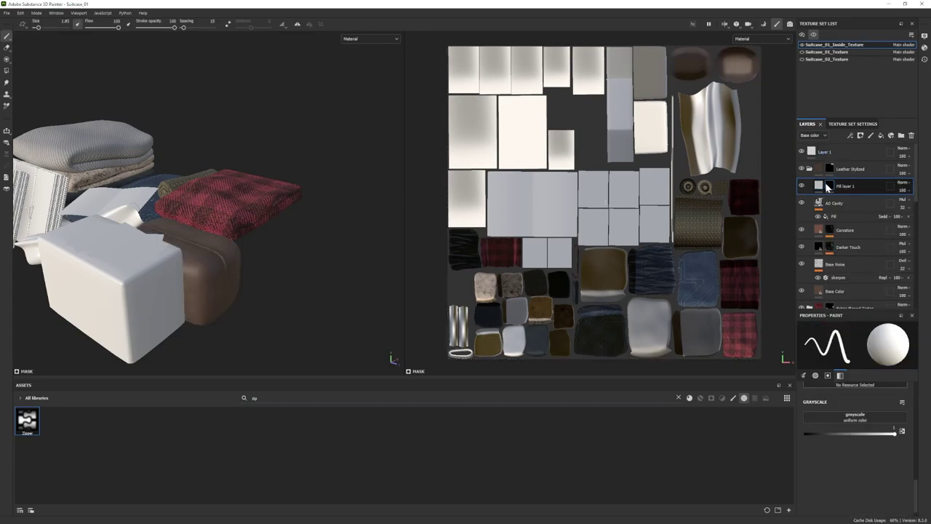
- Set the new fill layer's metallic to 1 and height to 0.1575, and select its black mask for painting
{"action": "left_click", "coordinate": [818, 186]}
{"action": "scroll", "coordinate": [857, 480], "scroll_direction": "down", "scroll_amount": 3}
{"action": "scroll", "coordinate": [838, 415], "scroll_direction": "up", "scroll_amount": 3}
{"action": "scroll", "coordinate": [844, 438], "scroll_direction": "down", "scroll_amount": 3}
{"action": "left_click", "coordinate": [829, 186]}
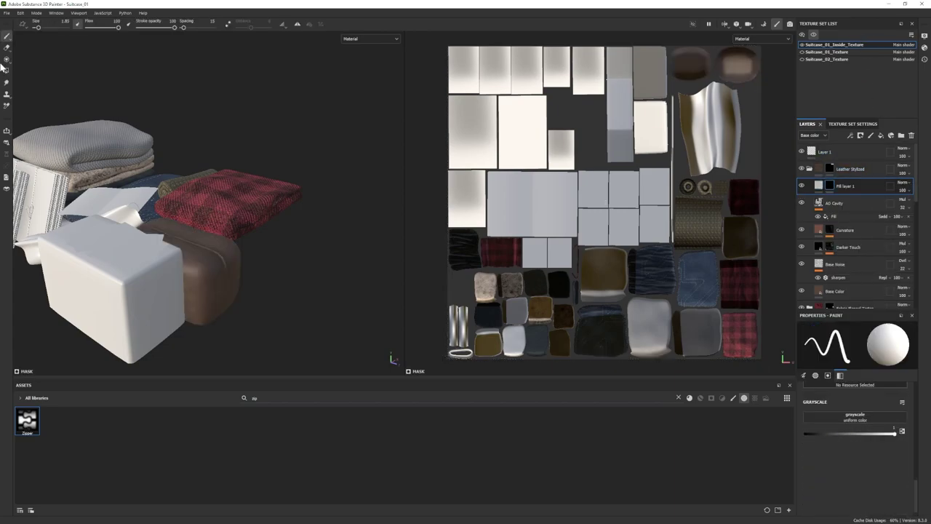
- Try painting a plain straight metal line along the leather bag's seam and undo it
{"action": "left_click_drag", "start_coordinate": [171, 243], "coordinate": [192, 245], "text": "alt"}
{"action": "scroll", "coordinate": [192, 245], "scroll_direction": "up", "scroll_amount": 3}
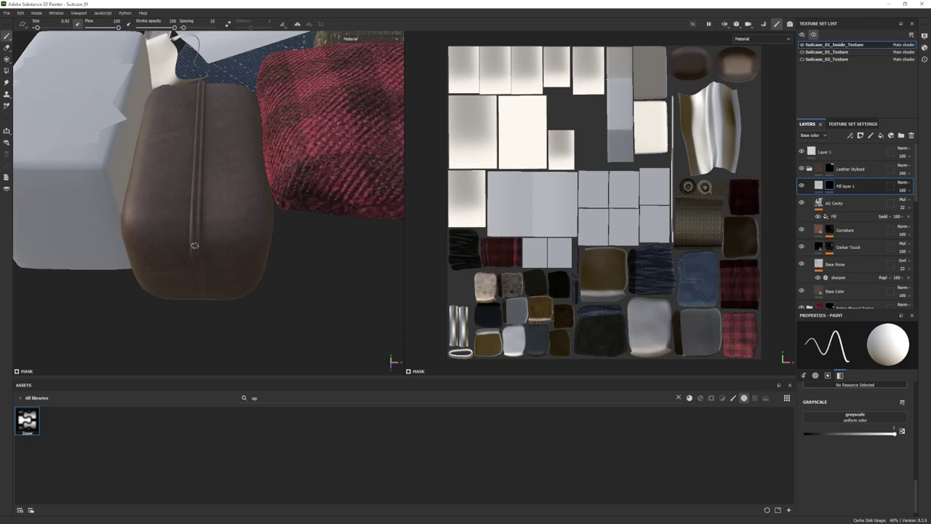
{"action": "left_click", "coordinate": [201, 83], "text": "shift"}
{"action": "left_click_drag", "start_coordinate": [202, 84], "coordinate": [294, 159], "text": "alt"}
{"action": "middle_click_drag", "start_coordinate": [294, 159], "coordinate": [366, 179], "text": "alt"}
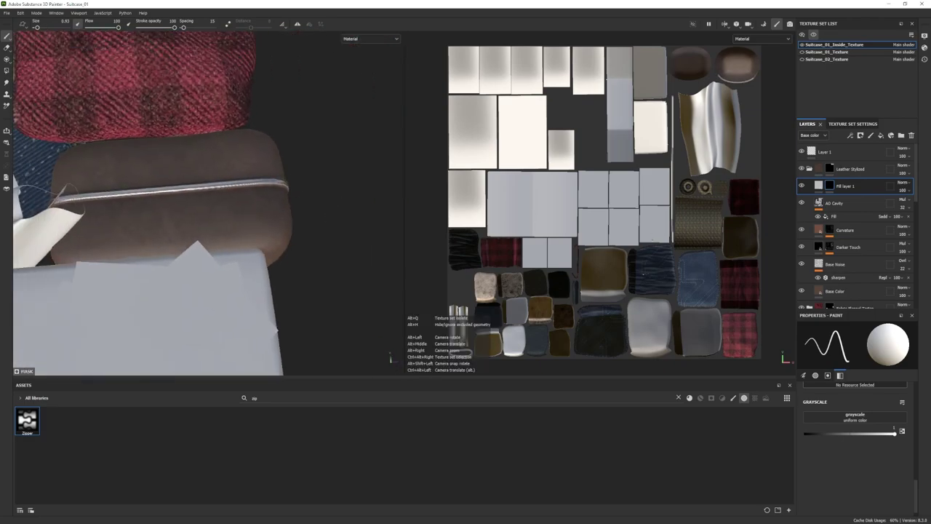
{"action": "key", "text": "ctrl+z"}
- Choose the Zipper brush for painting the fill layer's mask on the leather bag
{"action": "middle_click_drag", "start_coordinate": [693, 184], "coordinate": [576, 292], "text": "alt"}
{"action": "scroll", "coordinate": [576, 291], "scroll_direction": "up", "scroll_amount": 4}
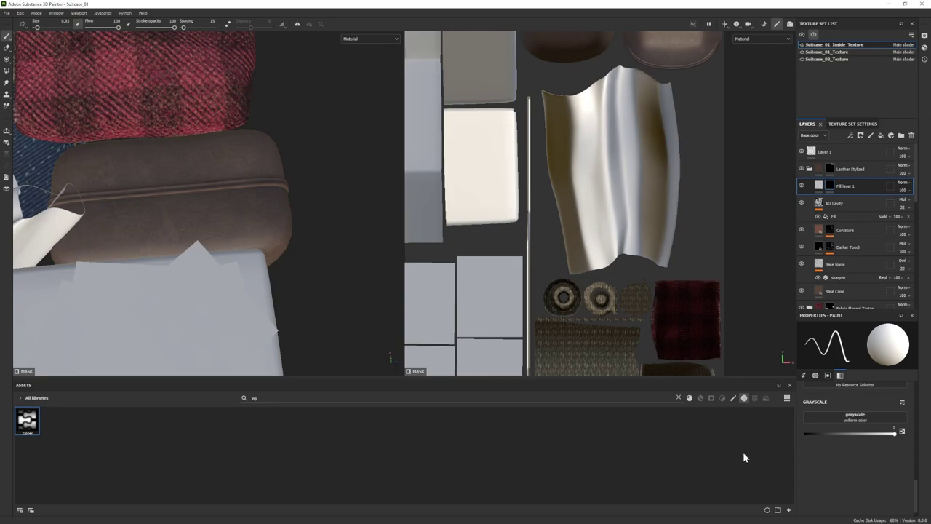
{"action": "left_click", "coordinate": [29, 427]}
{"action": "left_click_drag", "start_coordinate": [240, 211], "coordinate": [109, 211], "text": "alt"}
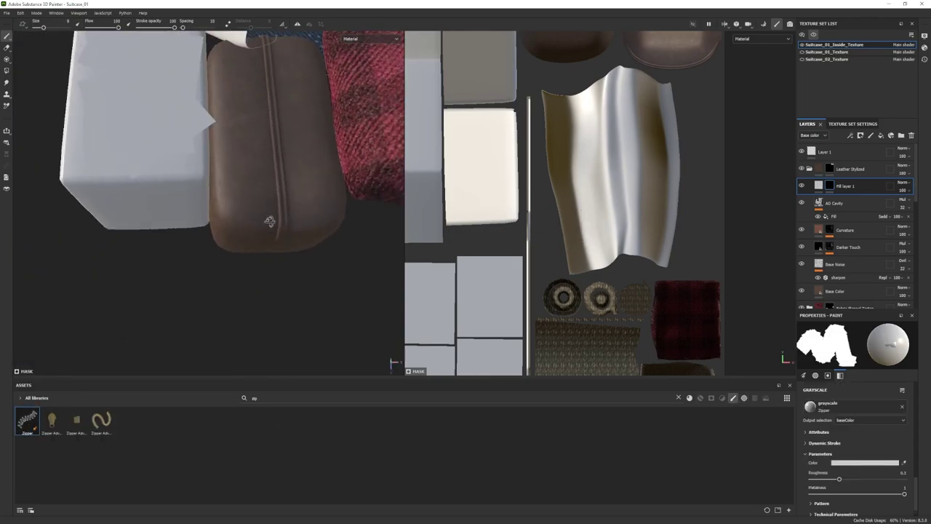
- Try several zipper strokes along the leather bag's seam and undo them
{"action": "middle_click_drag", "start_coordinate": [270, 220], "coordinate": [197, 239], "text": "alt"}
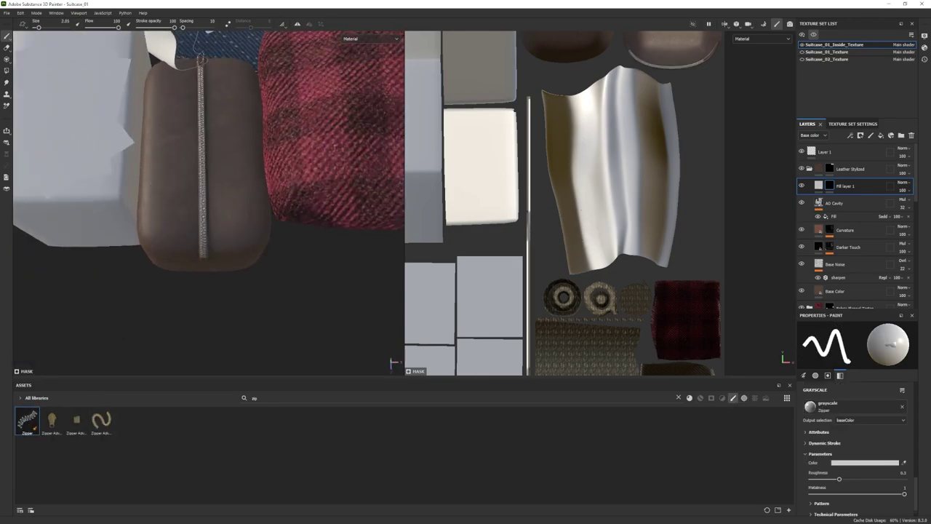
{"action": "key", "text": "ctrl+z"}
{"action": "left_click_drag", "start_coordinate": [201, 62], "coordinate": [200, 289], "text": "alt"}
{"action": "mouse_move", "coordinate": [197, 82]}
{"action": "left_mouse_down", "text": "alt"}
{"action": "mouse_move", "coordinate": [306, 87]}
{"action": "mouse_move", "coordinate": [357, 109]}
{"action": "mouse_move", "coordinate": [407, 175]}
{"action": "left_mouse_up", "text": "alt"}
{"action": "middle_click_drag", "start_coordinate": [172, 253], "coordinate": [230, 270], "text": "alt"}
{"action": "key", "text": "ctrl+z"}
{"action": "key", "text": "ctrl+z"}
- Paint a straight zipper along the full length of the leather bag's seam
{"action": "mouse_move", "coordinate": [213, 62]}
{"action": "left_mouse_down", "text": "alt"}
{"action": "mouse_move", "coordinate": [279, 243]}
{"action": "mouse_move", "coordinate": [625, 251]}
{"action": "left_mouse_up", "text": "alt"}
{"action": "middle_click_drag", "start_coordinate": [308, 309], "coordinate": [248, 275], "text": "alt"}
{"action": "left_click", "coordinate": [227, 358], "text": "shift"}
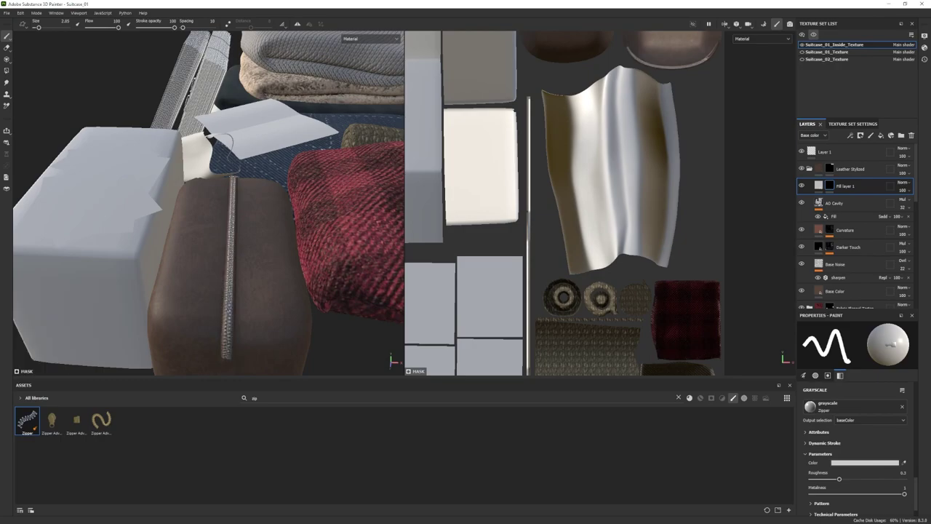
{"action": "left_click_drag", "start_coordinate": [227, 359], "coordinate": [349, 331], "text": "alt"}
- Set the zipper fill layer's base colour to a darker grey and its height to 0.1024, and check the result
{"action": "left_click", "coordinate": [818, 186]}
{"action": "left_click", "coordinate": [843, 379]}
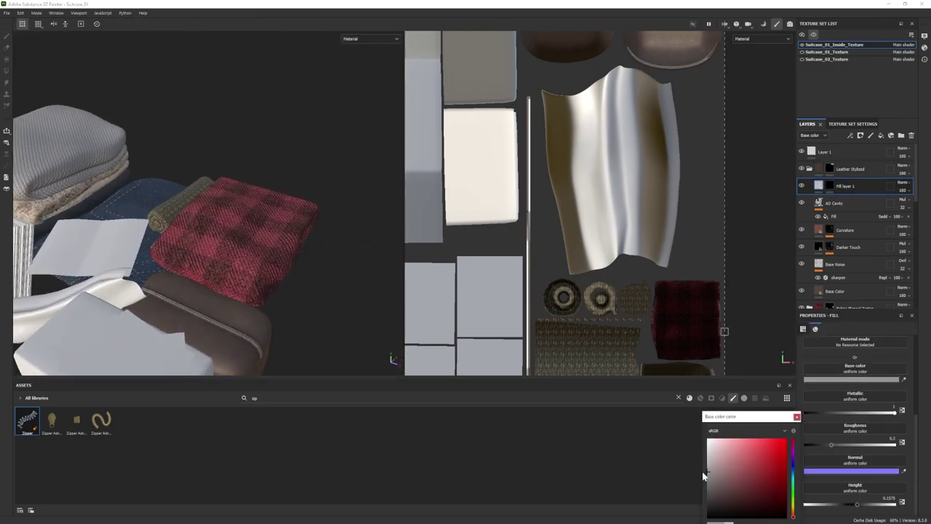
{"action": "left_click", "coordinate": [851, 506]}
{"action": "scroll", "coordinate": [223, 162], "scroll_direction": "down", "scroll_amount": 5}
{"action": "scroll", "coordinate": [216, 238], "scroll_direction": "up", "scroll_amount": 4}
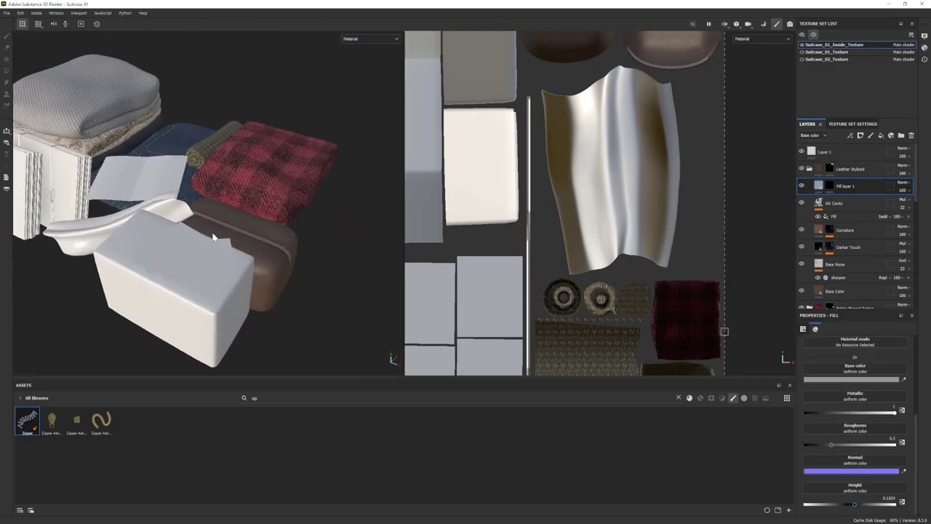
{"action": "left_click_drag", "start_coordinate": [249, 251], "coordinate": [374, 252], "text": "alt"}
{"action": "middle_click_drag", "start_coordinate": [171, 236], "coordinate": [232, 238], "text": "alt"}
{"action": "scroll", "coordinate": [182, 247], "scroll_direction": "down", "scroll_amount": 3}
{"action": "middle_click_drag", "start_coordinate": [175, 248], "coordinate": [222, 244], "text": "alt"}
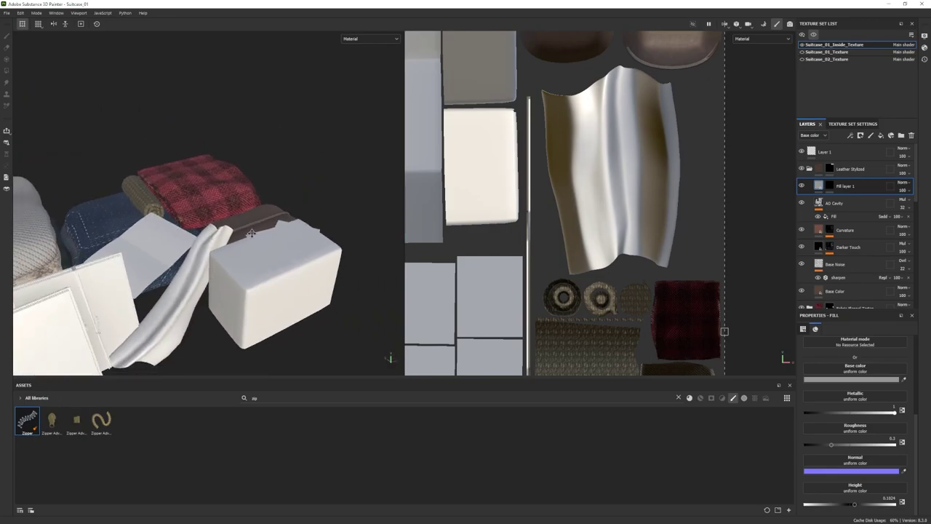
{"action": "left_click_drag", "start_coordinate": [222, 276], "coordinate": [224, 254], "text": "alt"}
- Clear the asset search and add the Rubber Dry smart material above the collapsed Leather Stylized group
{"action": "left_click", "coordinate": [808, 169]}
{"action": "left_click", "coordinate": [829, 169]}
{"action": "left_click_drag", "start_coordinate": [260, 399], "coordinate": [245, 399]}
{"action": "key", "text": "BackSpace"}
{"action": "mouse_move", "coordinate": [237, 285]}
{"action": "left_mouse_down", "text": "alt"}
{"action": "mouse_move", "coordinate": [181, 273]}
{"action": "mouse_move", "coordinate": [293, 285]}
{"action": "left_mouse_up", "text": "alt"}
{"action": "left_click", "coordinate": [701, 398]}
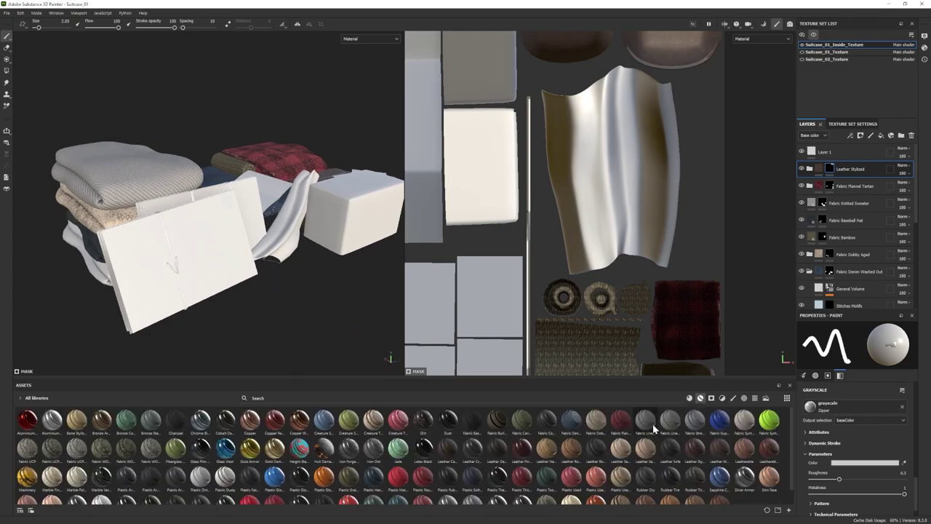
{"action": "scroll", "coordinate": [449, 453], "scroll_direction": "down", "scroll_amount": 1}
{"action": "scroll", "coordinate": [341, 298], "scroll_direction": "up", "scroll_amount": 3}
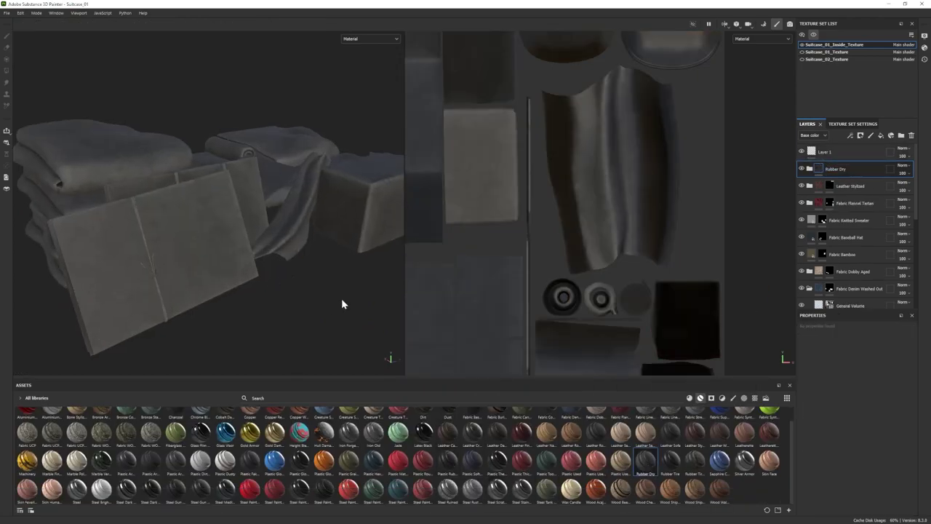
- Add a black mask to Rubber Dry and use Polygon Fill to assign it to the strings tied around the card bundles
{"action": "right_click", "coordinate": [826, 168]}
{"action": "left_click", "coordinate": [854, 183]}
{"action": "key", "text": "4"}
{"action": "scroll", "coordinate": [162, 286], "scroll_direction": "up", "scroll_amount": 3}
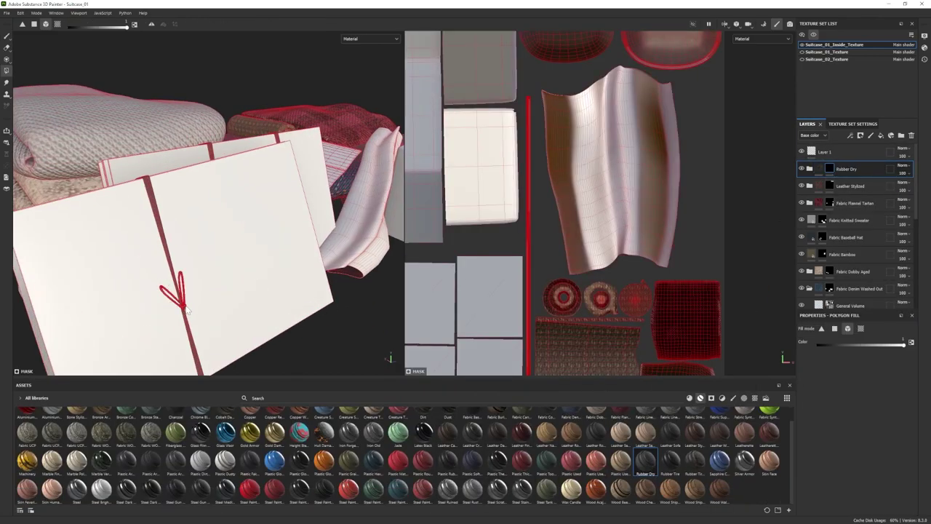
{"action": "key", "text": "1"}
{"action": "scroll", "coordinate": [231, 286], "scroll_direction": "down", "scroll_amount": 4}
{"action": "middle_click_drag", "start_coordinate": [279, 286], "coordinate": [255, 260], "text": "alt"}
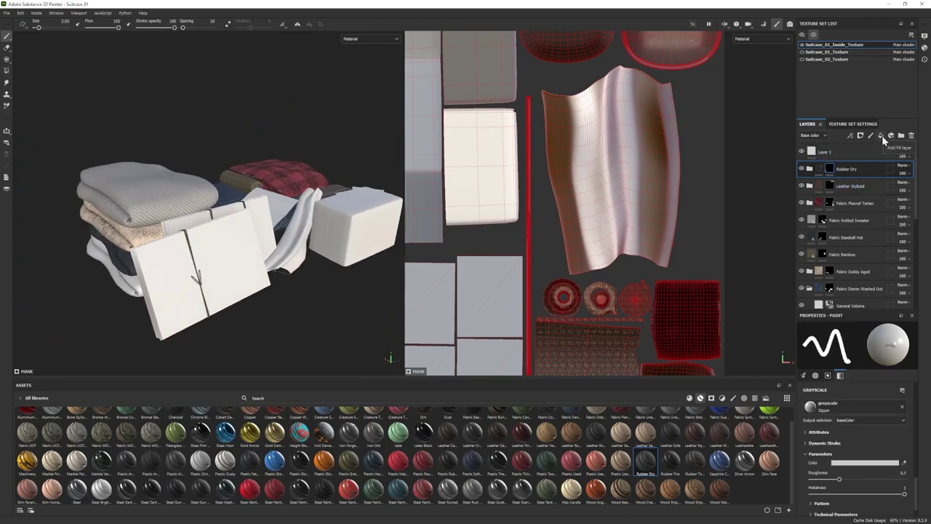
- Rename the topmost paint layer as Cards and start the Projection tool on it
{"action": "left_click", "coordinate": [881, 136]}
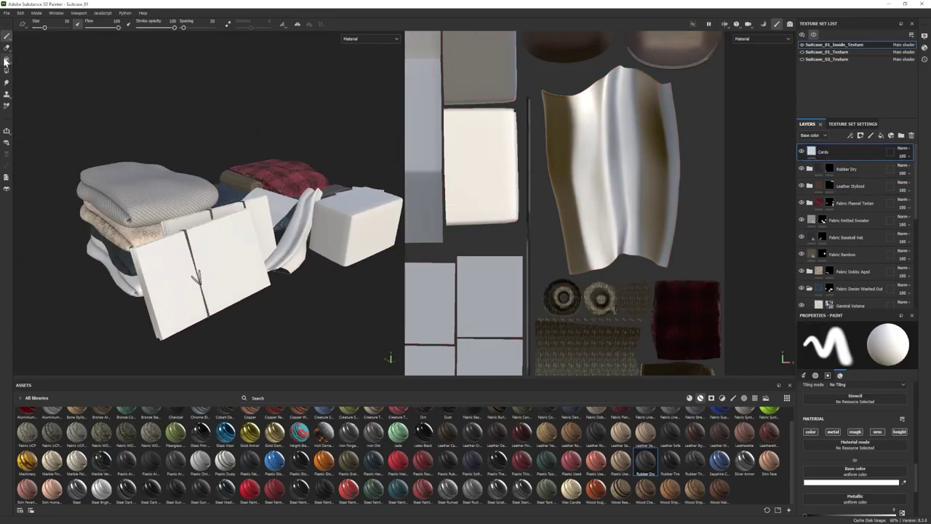
{"action": "left_click", "coordinate": [6, 60]}
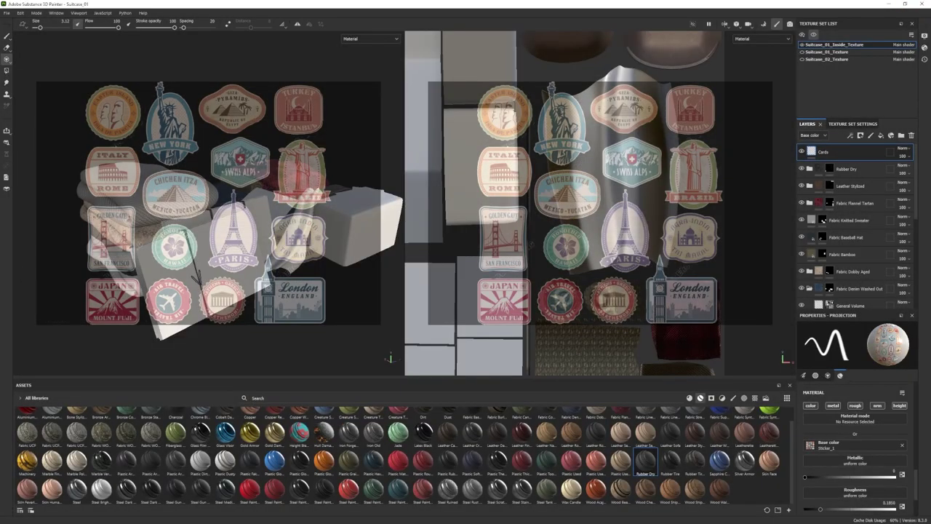
- Import the postcard sheet s-l1600.jpg as a texture and use it as the projection's base colour
{"action": "left_click_drag", "start_coordinate": [528, 522], "coordinate": [528, 502]}
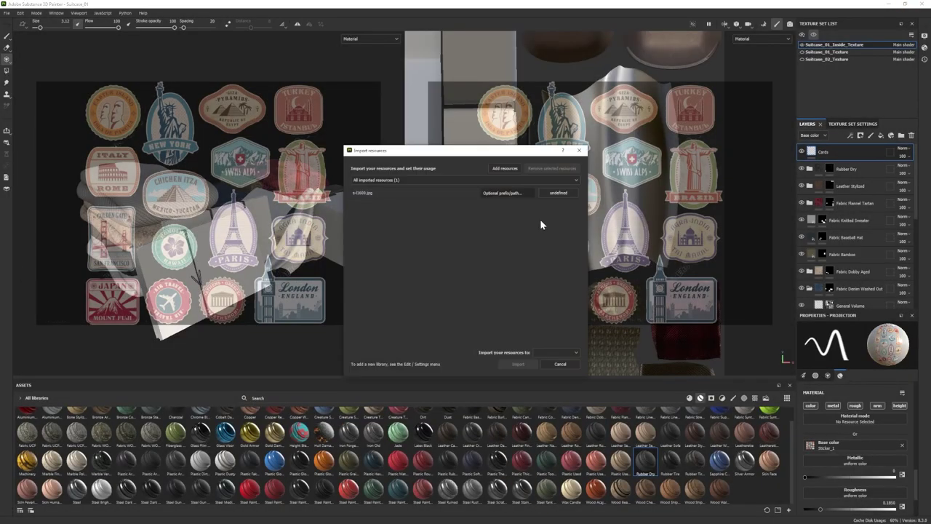
{"action": "left_click", "coordinate": [556, 353]}
{"action": "left_click", "coordinate": [556, 361]}
{"action": "left_click", "coordinate": [517, 364]}
{"action": "left_click", "coordinate": [635, 478]}
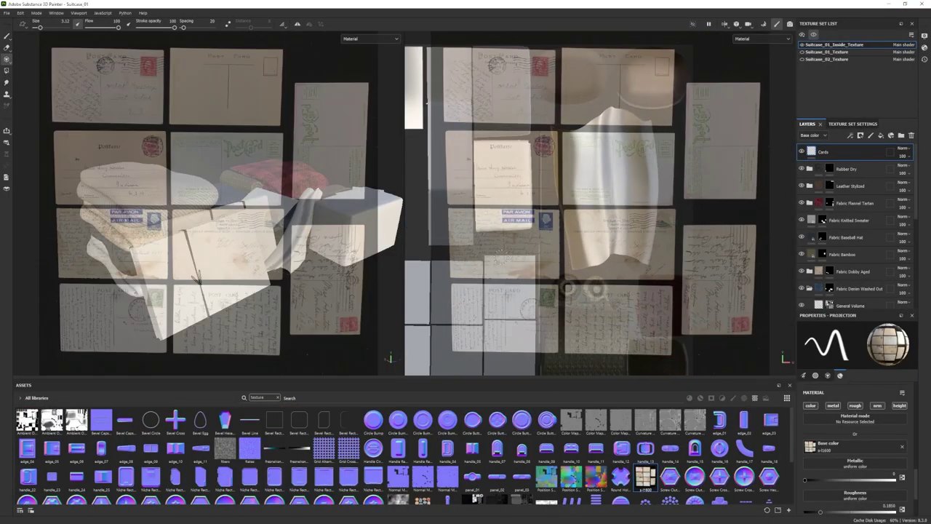
- Try projecting postcards onto a large grey rectangle in the UV view and onto the front card bundle
{"action": "scroll", "coordinate": [680, 182], "scroll_direction": "down", "scroll_amount": 4}
{"action": "middle_click_drag", "start_coordinate": [680, 178], "coordinate": [552, 71], "text": "alt"}
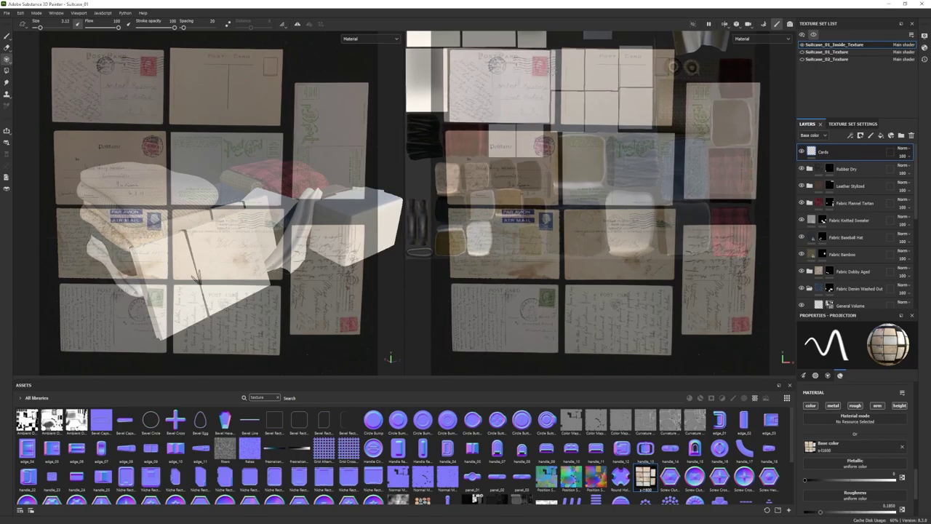
{"action": "right_click_drag", "start_coordinate": [451, 68], "coordinate": [462, 67], "text": "ctrl"}
{"action": "left_click_drag", "start_coordinate": [480, 67], "coordinate": [535, 73]}
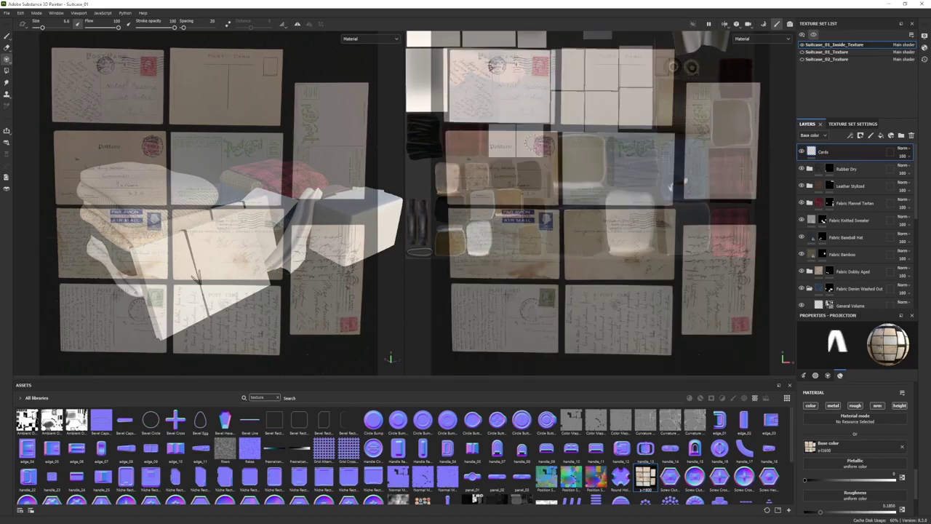
{"action": "mouse_move", "coordinate": [532, 142]}
{"action": "middle_mouse_down", "text": "alt"}
{"action": "mouse_move", "coordinate": [667, 212]}
{"action": "mouse_move", "coordinate": [531, 142]}
{"action": "middle_mouse_up", "text": "alt"}
{"action": "left_click_drag", "start_coordinate": [495, 77], "coordinate": [529, 91]}
{"action": "left_click_drag", "start_coordinate": [229, 242], "coordinate": [233, 261]}
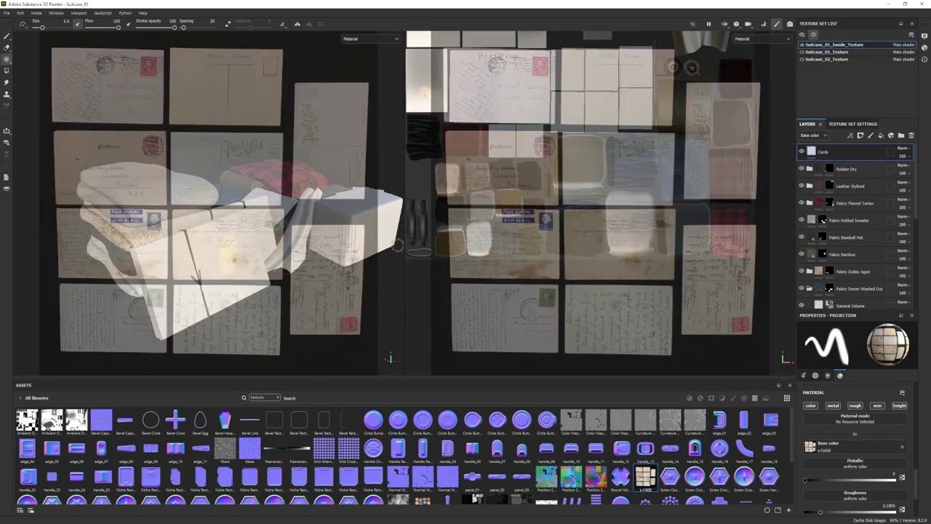
- Line up the first large blank card in the UV view with the red-stamped postcard and project the image onto it
{"action": "middle_click_drag", "start_coordinate": [542, 117], "coordinate": [553, 196], "text": "alt"}
{"action": "left_click_drag", "start_coordinate": [553, 182], "coordinate": [654, 185], "text": "alt+shift"}
{"action": "middle_click_drag", "start_coordinate": [655, 186], "coordinate": [480, 167], "text": "alt"}
{"action": "left_click_drag", "start_coordinate": [491, 61], "coordinate": [527, 56]}
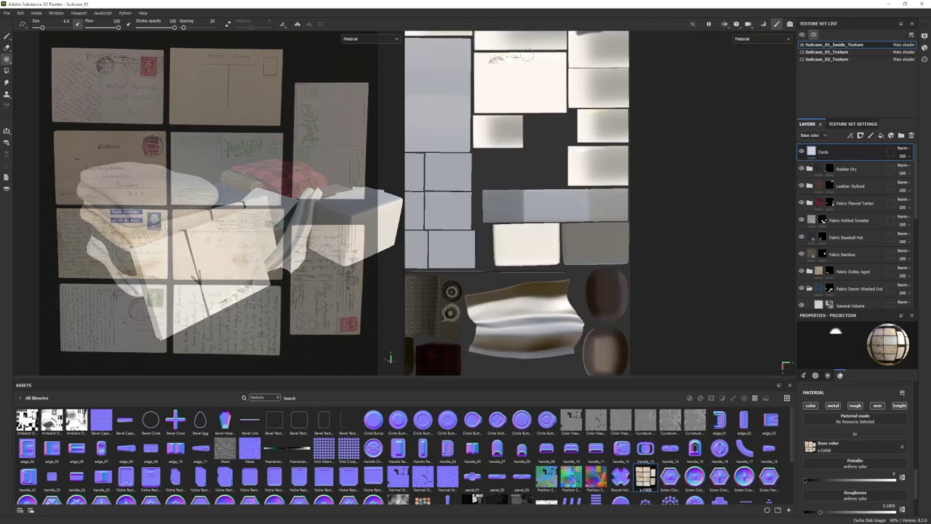
{"action": "left_click_drag", "start_coordinate": [538, 95], "coordinate": [676, 210], "text": "alt+shift"}
{"action": "middle_click_drag", "start_coordinate": [676, 221], "coordinate": [506, 101], "text": "alt"}
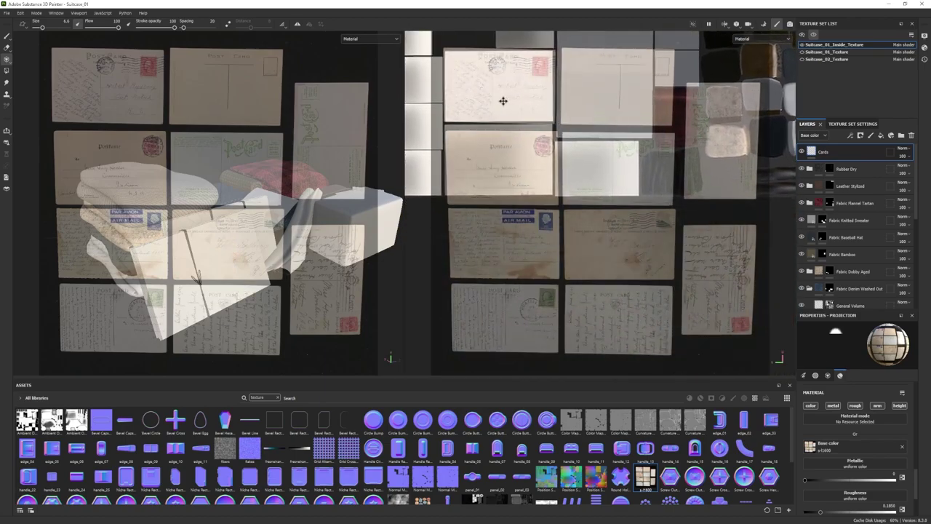
{"action": "mouse_move", "coordinate": [449, 55]}
{"action": "left_mouse_down"}
{"action": "mouse_move", "coordinate": [546, 116]}
{"action": "mouse_move", "coordinate": [539, 80]}
{"action": "left_mouse_up"}
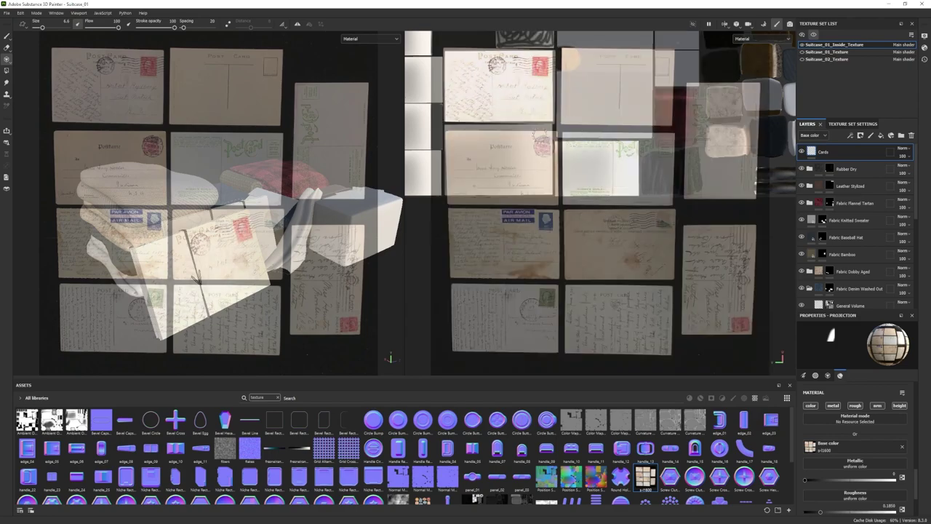
- Add a black mask to the Cards layer and use Polygon Fill to limit it to the red-stamped postcard
{"action": "right_click", "coordinate": [834, 156]}
{"action": "left_click", "coordinate": [854, 168]}
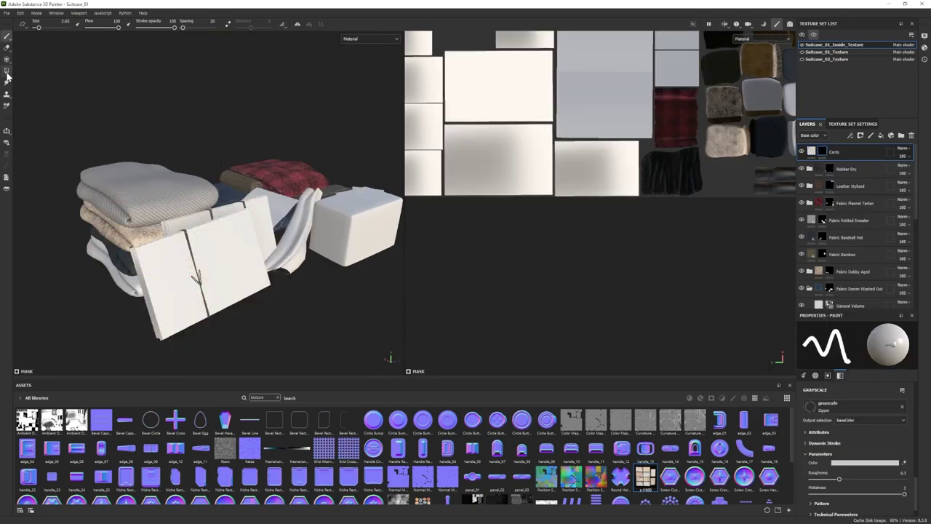
{"action": "left_click", "coordinate": [6, 71]}
{"action": "left_click", "coordinate": [499, 86]}
{"action": "left_click", "coordinate": [6, 35]}
{"action": "left_click", "coordinate": [880, 135]}
{"action": "key", "text": "ctrl+z"}
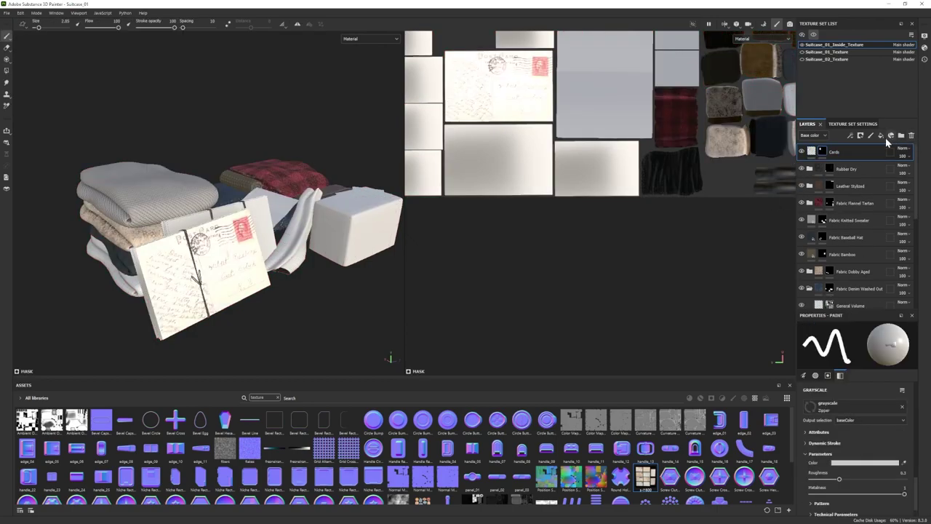
- Add a new paint layer and project the Par Avion air mail postcard onto the large card below the red-stamped one
{"action": "left_click", "coordinate": [871, 136]}
{"action": "mouse_move", "coordinate": [541, 161]}
{"action": "middle_mouse_down", "text": "alt"}
{"action": "mouse_move", "coordinate": [553, 184]}
{"action": "mouse_move", "coordinate": [496, 121]}
{"action": "mouse_move", "coordinate": [388, 109]}
{"action": "mouse_move", "coordinate": [456, 257]}
{"action": "mouse_move", "coordinate": [528, 271]}
{"action": "middle_mouse_up", "text": "alt"}
{"action": "left_click_drag", "start_coordinate": [527, 271], "coordinate": [529, 270], "text": "alt"}
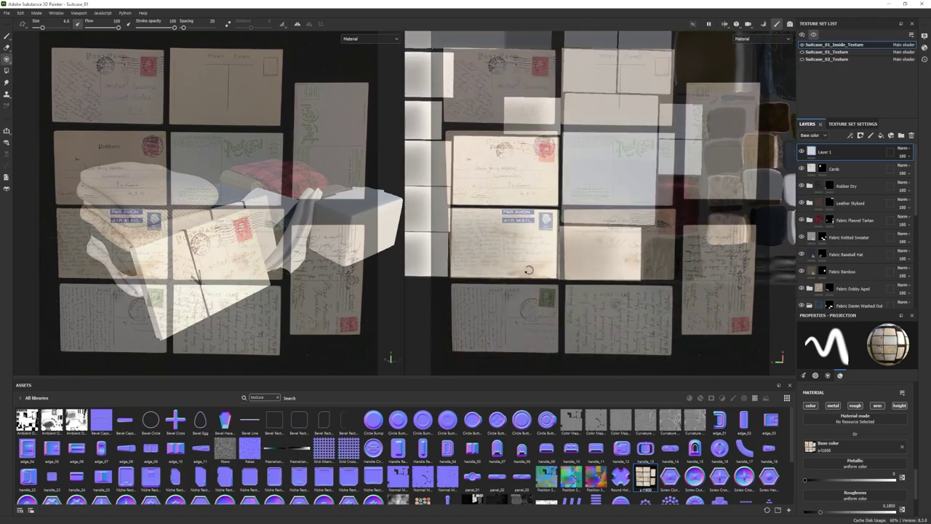
{"action": "left_click_drag", "start_coordinate": [448, 214], "coordinate": [551, 216]}
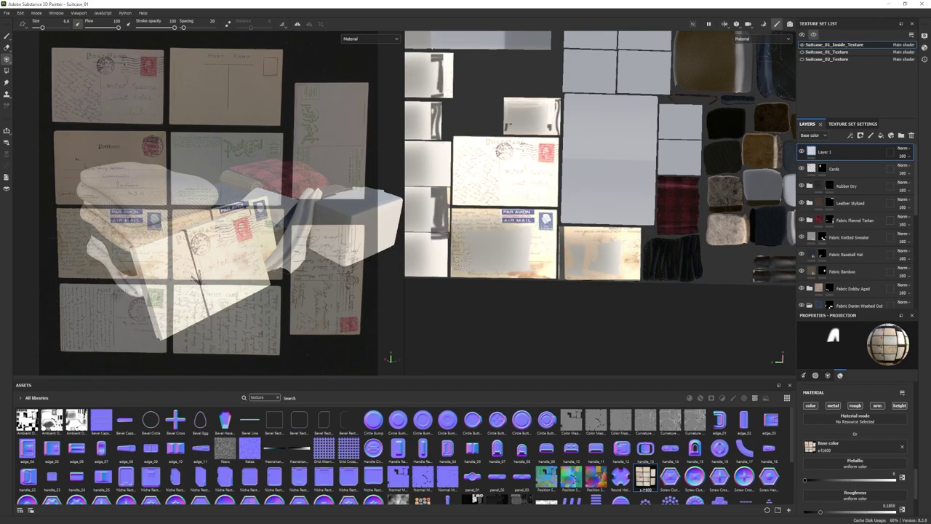
{"action": "left_click_drag", "start_coordinate": [535, 260], "coordinate": [518, 269]}
- Add a Levels effect to the air mail postcard layer, set it to the Roughness channel and shift its midpoint toward the dark end
{"action": "left_click", "coordinate": [7, 35]}
{"action": "mouse_move", "coordinate": [230, 291]}
{"action": "left_mouse_down", "text": "alt"}
{"action": "mouse_move", "coordinate": [226, 255]}
{"action": "mouse_move", "coordinate": [167, 252]}
{"action": "left_mouse_up", "text": "alt"}
{"action": "right_click", "coordinate": [853, 152]}
{"action": "left_click", "coordinate": [851, 446]}
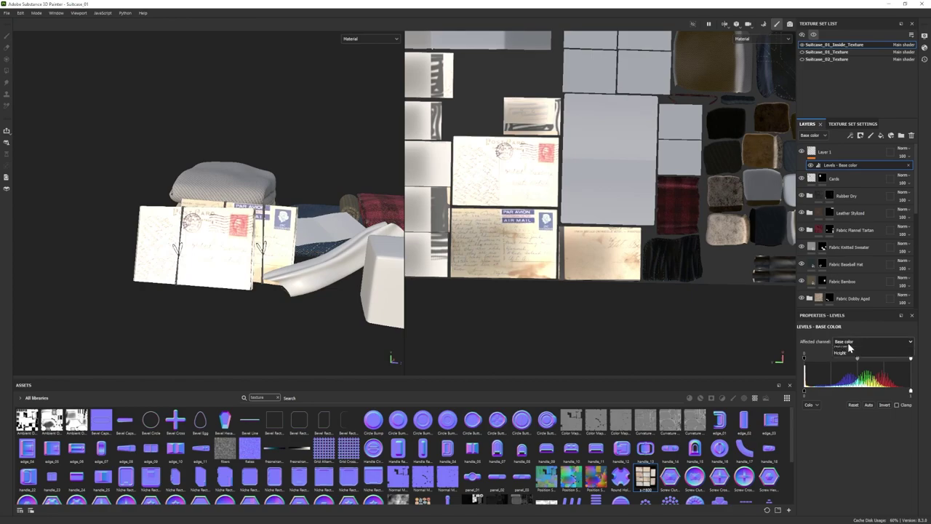
{"action": "left_click_drag", "start_coordinate": [857, 358], "coordinate": [807, 355]}
{"action": "left_click_drag", "start_coordinate": [209, 252], "coordinate": [209, 222], "text": "alt"}
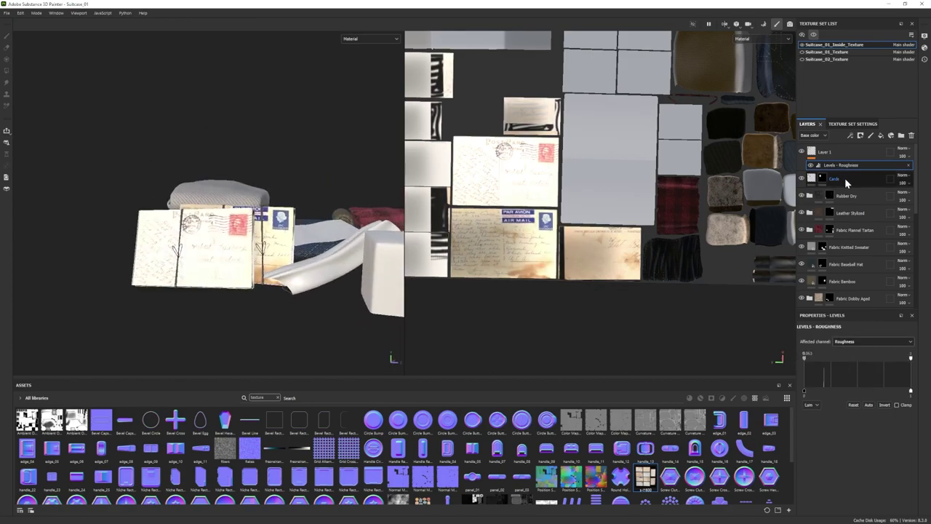
- Try adjusting the Cards layer with a Levels effect on its mask
{"action": "right_click", "coordinate": [844, 179]}
{"action": "left_click", "coordinate": [872, 379]}
{"action": "left_click_drag", "start_coordinate": [856, 350], "coordinate": [805, 352]}
{"action": "left_click_drag", "start_coordinate": [291, 231], "coordinate": [249, 261], "text": "alt"}
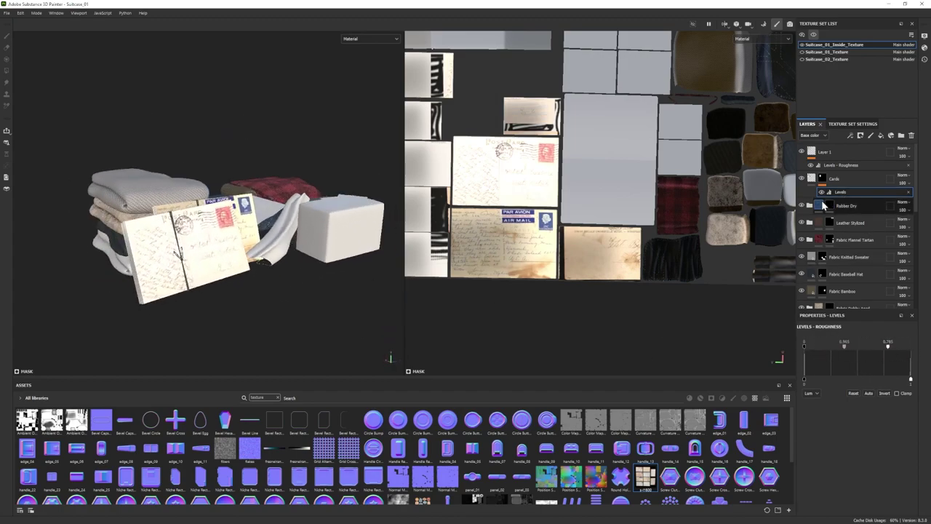
{"action": "scroll", "coordinate": [582, 215], "scroll_direction": "up", "scroll_amount": 3}
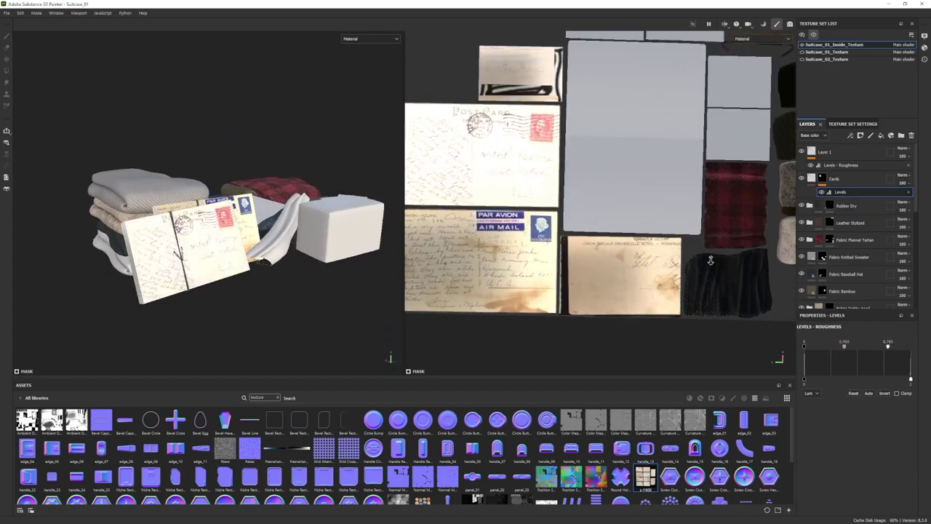
{"action": "middle_click_drag", "start_coordinate": [708, 261], "coordinate": [793, 276], "text": "alt"}
{"action": "left_click_drag", "start_coordinate": [843, 347], "coordinate": [824, 346]}
{"action": "left_click_drag", "start_coordinate": [80, 240], "coordinate": [129, 274], "text": "alt"}
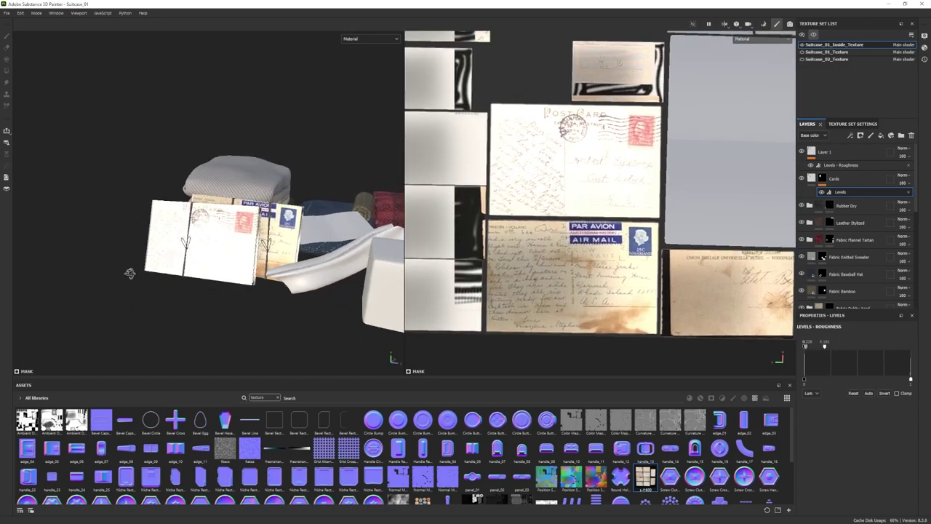
{"action": "left_click", "coordinate": [909, 191]}
{"action": "right_click", "coordinate": [842, 180]}
{"action": "left_click", "coordinate": [878, 476]}
{"action": "left_click", "coordinate": [908, 192]}
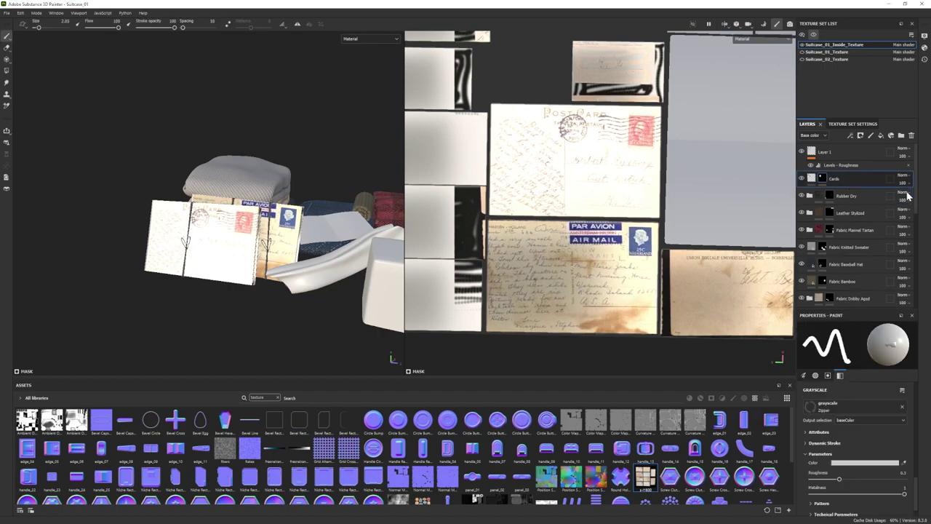
{"action": "right_click", "coordinate": [825, 176]}
{"action": "left_click", "coordinate": [864, 471]}
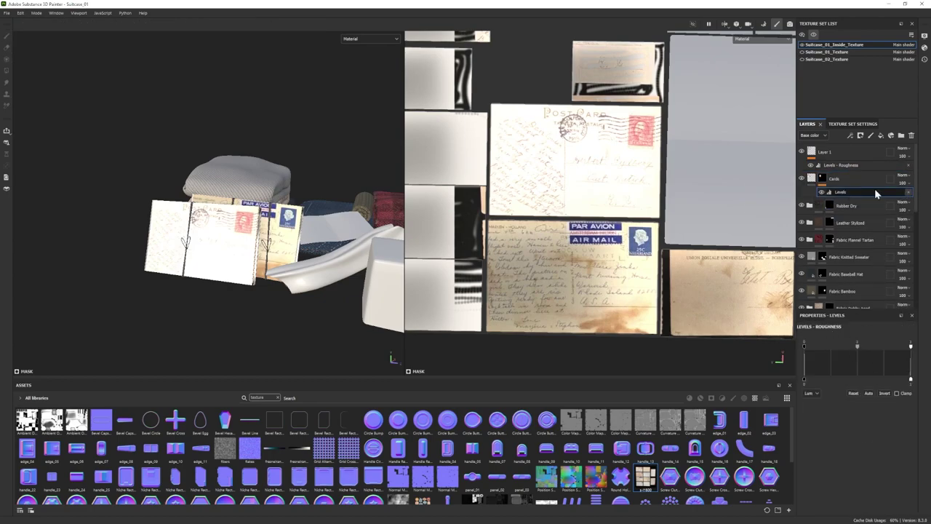
{"action": "left_click", "coordinate": [907, 192]}
- Remove the Cards layer's mask, put the layer in a new folder and mask that folder to the red-stamped card with Polygon Fill
{"action": "right_click", "coordinate": [821, 178]}
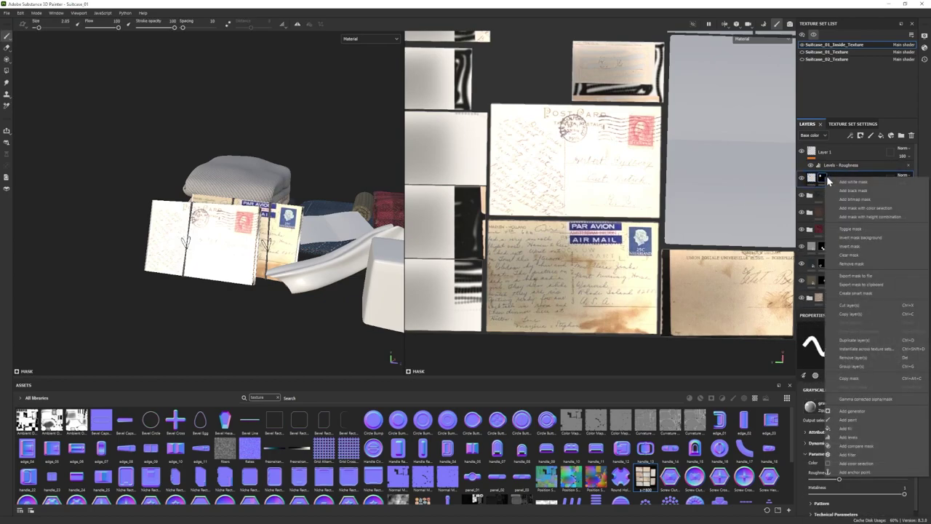
{"action": "left_click", "coordinate": [877, 263]}
{"action": "left_click_drag", "start_coordinate": [834, 194], "coordinate": [836, 179]}
{"action": "right_click", "coordinate": [836, 179]}
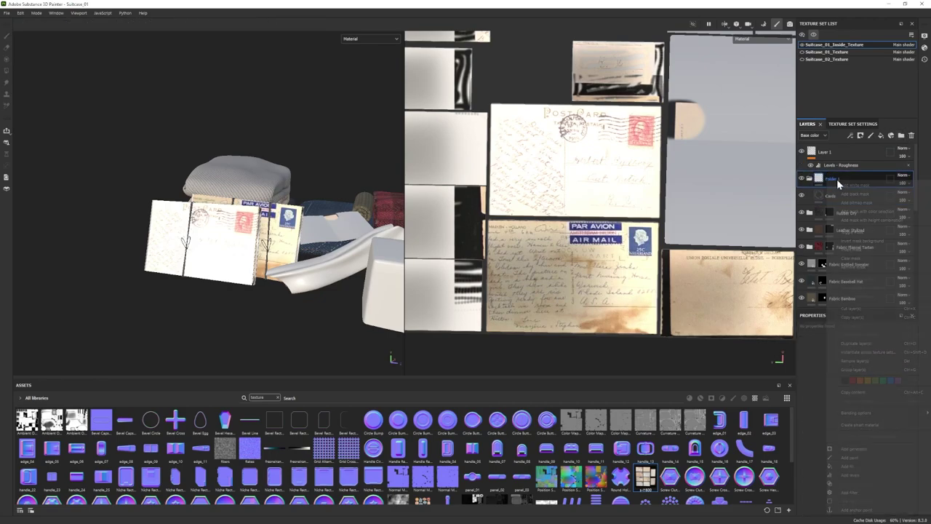
{"action": "left_click", "coordinate": [854, 192]}
{"action": "left_click", "coordinate": [6, 70]}
{"action": "left_click", "coordinate": [575, 162]}
{"action": "left_click", "coordinate": [6, 36]}
- Add a Levels effect on the Roughness channel to the Cards layer with its midpoint at 0.229, and bring back the whole suitcase
{"action": "right_click", "coordinate": [844, 195]}
{"action": "left_click", "coordinate": [869, 295]}
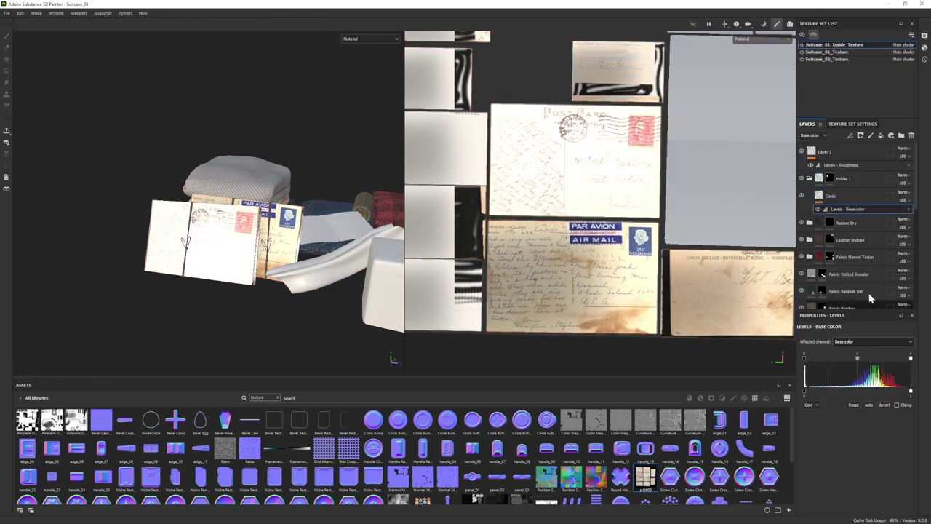
{"action": "mouse_move", "coordinate": [184, 191]}
{"action": "left_mouse_down", "text": "alt"}
{"action": "mouse_move", "coordinate": [181, 215]}
{"action": "mouse_move", "coordinate": [188, 194]}
{"action": "left_mouse_up", "text": "alt"}
{"action": "key", "text": "alt+q"}
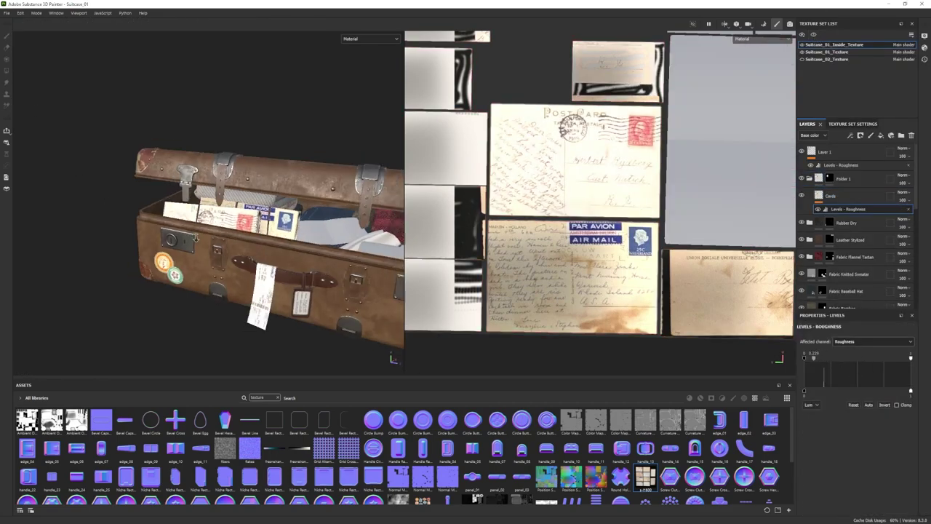
{"action": "scroll", "coordinate": [231, 249], "scroll_direction": "down", "scroll_amount": 2}
- Add a Base color Levels effect to the Cards layer, lowering the output white and raising the input black, and compare the layer on and off
{"action": "right_click", "coordinate": [852, 195]}
{"action": "left_click", "coordinate": [862, 294]}
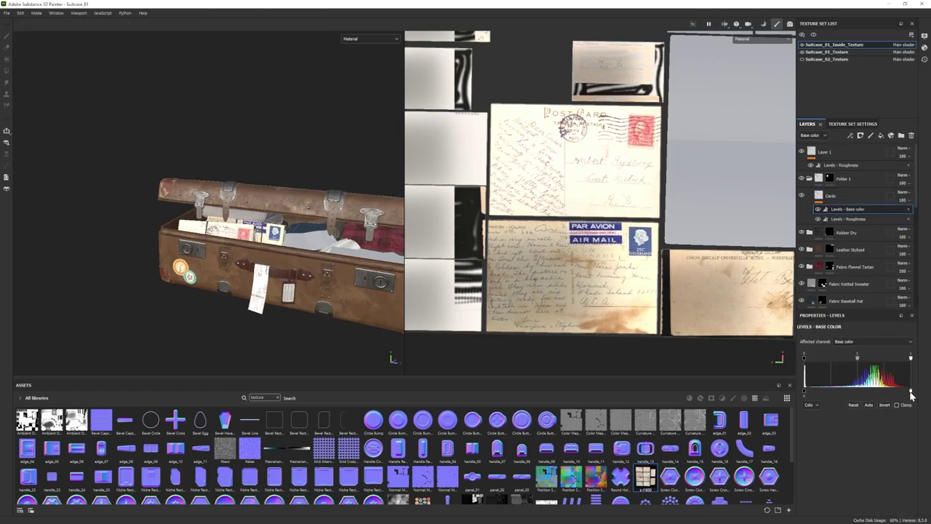
{"action": "left_click_drag", "start_coordinate": [911, 393], "coordinate": [899, 393]}
{"action": "left_click_drag", "start_coordinate": [805, 393], "coordinate": [804, 393]}
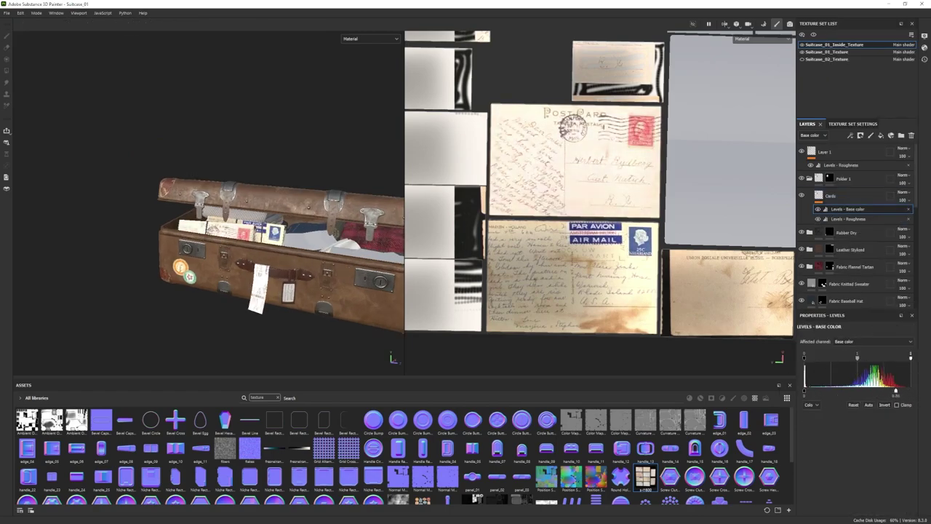
{"action": "left_click_drag", "start_coordinate": [858, 358], "coordinate": [813, 359]}
{"action": "left_click_drag", "start_coordinate": [269, 263], "coordinate": [309, 271], "text": "alt"}
{"action": "scroll", "coordinate": [293, 275], "scroll_direction": "up", "scroll_amount": 3}
{"action": "scroll", "coordinate": [550, 254], "scroll_direction": "down", "scroll_amount": 2}
{"action": "left_click", "coordinate": [802, 195]}
{"action": "left_click", "coordinate": [801, 195]}
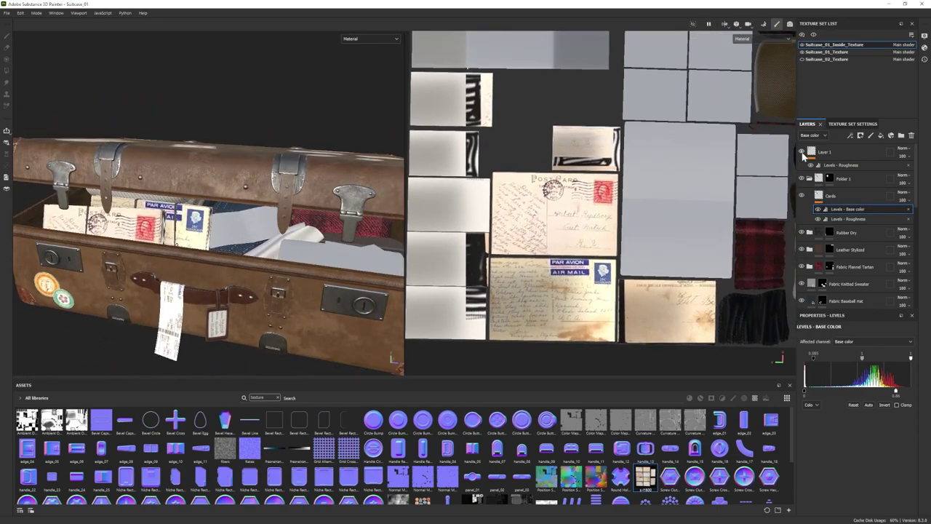
- Put the air mail postcard layer in a new folder with a black mask and reveal only its large card using Polygon Fill
{"action": "left_click", "coordinate": [810, 152]}
{"action": "left_click", "coordinate": [901, 135]}
{"action": "left_click_drag", "start_coordinate": [826, 168], "coordinate": [835, 152]}
{"action": "right_click", "coordinate": [834, 152]}
{"action": "left_click", "coordinate": [844, 164]}
{"action": "left_click", "coordinate": [7, 72]}
{"action": "left_click", "coordinate": [553, 299]}
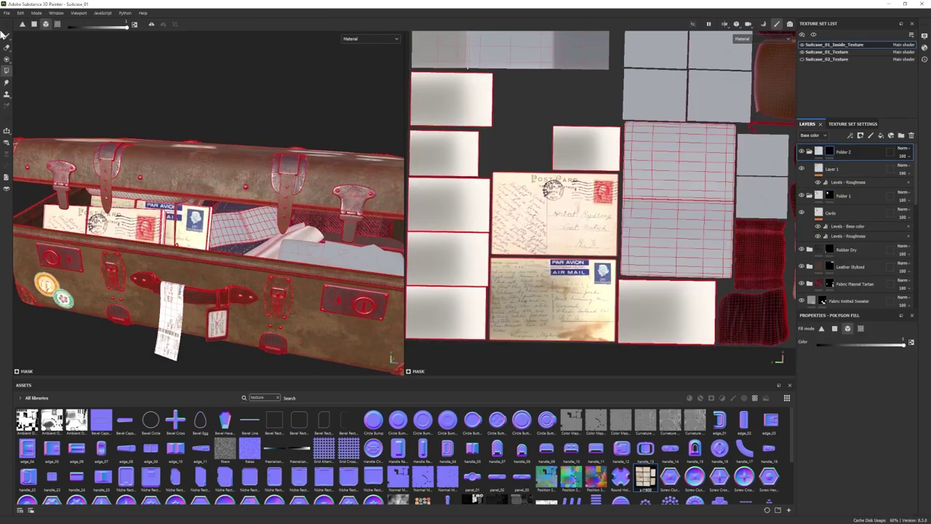
{"action": "left_click", "coordinate": [6, 36]}
- Add a new paint layer and project the tan red-stamped postcard onto a small blank card beside the large ones
{"action": "left_click", "coordinate": [871, 136]}
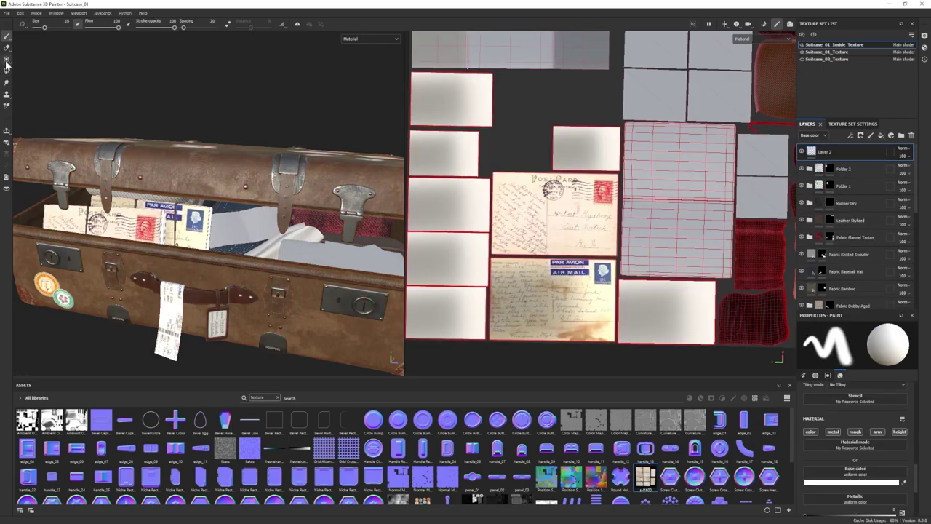
{"action": "left_click", "coordinate": [7, 59]}
{"action": "mouse_move", "coordinate": [559, 222]}
{"action": "middle_mouse_down", "text": "alt"}
{"action": "mouse_move", "coordinate": [630, 179]}
{"action": "mouse_move", "coordinate": [640, 195]}
{"action": "middle_mouse_up", "text": "alt"}
{"action": "scroll", "coordinate": [629, 179], "scroll_direction": "up", "scroll_amount": 2}
{"action": "left_click_drag", "start_coordinate": [456, 135], "coordinate": [458, 136]}
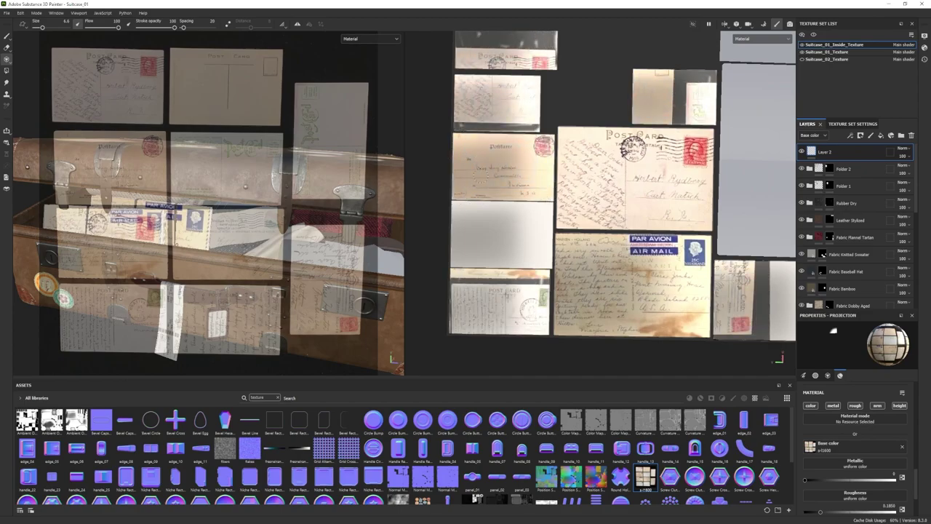
{"action": "left_click_drag", "start_coordinate": [483, 177], "coordinate": [484, 178]}
{"action": "middle_click_drag", "start_coordinate": [484, 178], "coordinate": [487, 186], "text": "alt"}
{"action": "left_click_drag", "start_coordinate": [464, 222], "coordinate": [465, 227]}
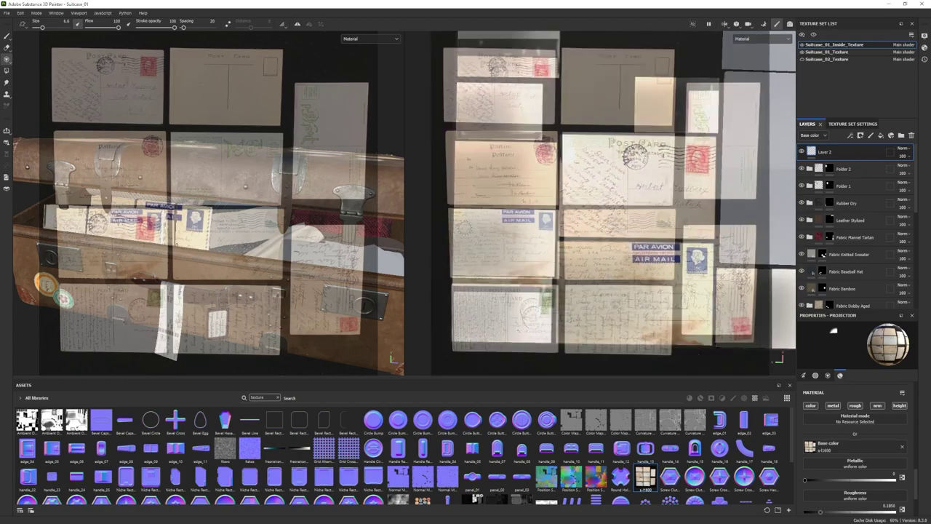
- Add a black mask to the tan postcard's layer and restrict it to its small card with Polygon Fill
{"action": "right_click", "coordinate": [874, 149]}
{"action": "left_click", "coordinate": [863, 163]}
{"action": "left_click", "coordinate": [7, 71]}
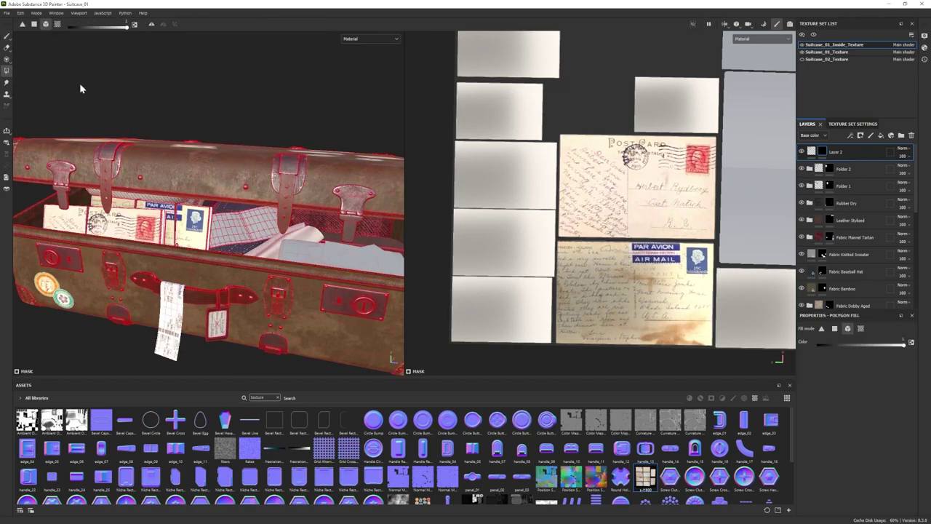
{"action": "left_click", "coordinate": [7, 60]}
- Add a new paint layer and project the green-stamped postcard onto the small card below the tan one
{"action": "left_click", "coordinate": [871, 136]}
{"action": "middle_click_drag", "start_coordinate": [584, 176], "coordinate": [588, 247], "text": "alt"}
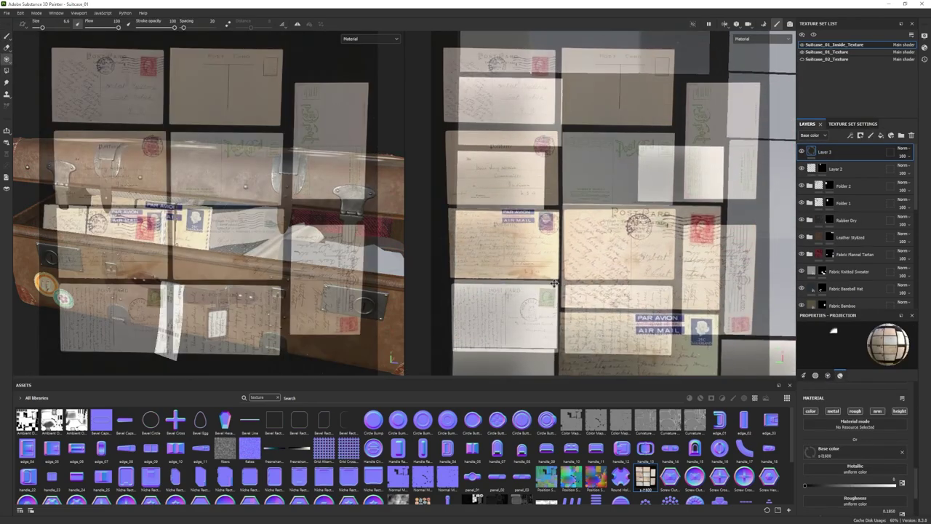
{"action": "right_click_drag", "start_coordinate": [587, 247], "coordinate": [581, 252], "text": "alt"}
{"action": "left_click_drag", "start_coordinate": [569, 220], "coordinate": [698, 302]}
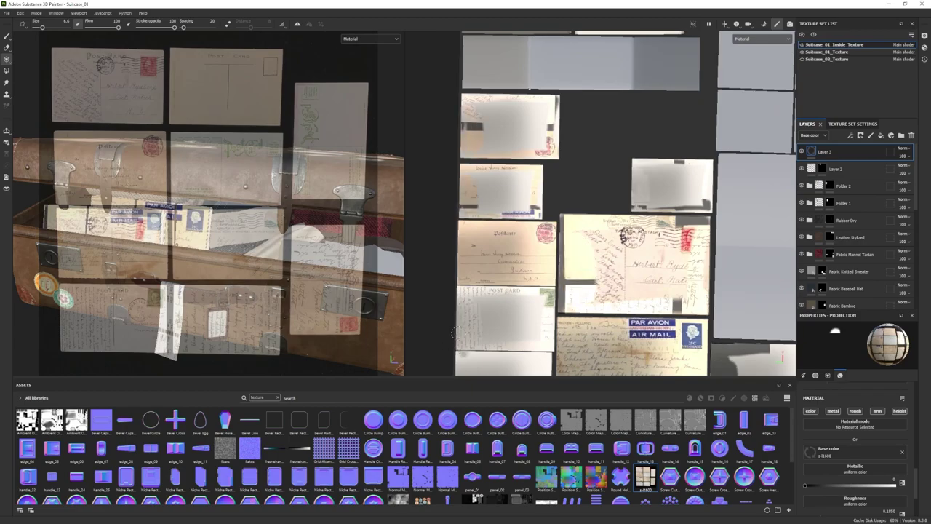
- Add a black mask to the green-stamped postcard's layer and fill only its small card with Polygon Fill
{"action": "right_click", "coordinate": [865, 150]}
{"action": "left_click", "coordinate": [864, 161]}
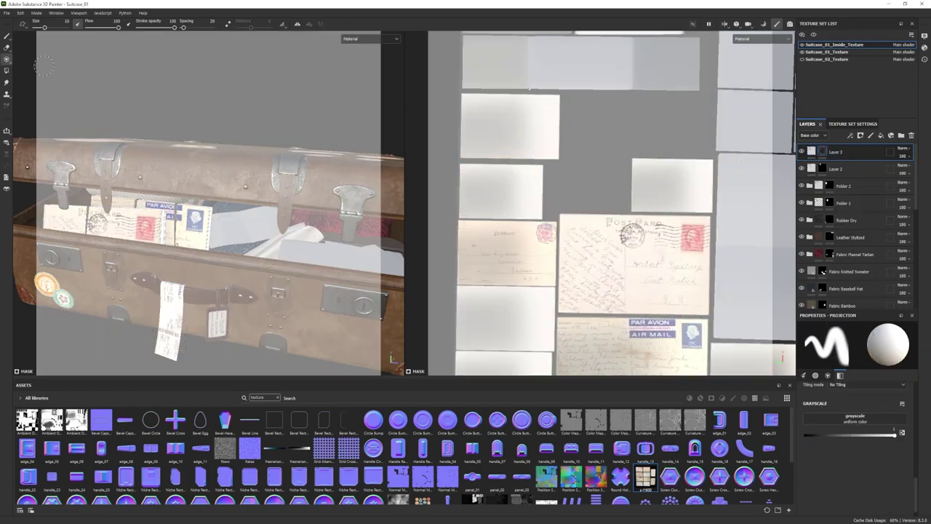
{"action": "left_click", "coordinate": [6, 71]}
{"action": "left_click", "coordinate": [7, 59]}
- Add a new paint layer, rotate the UV view and project the upright handwritten postcard onto the blank card next to the green-stamped one
{"action": "left_click", "coordinate": [871, 136]}
{"action": "middle_click_drag", "start_coordinate": [589, 251], "coordinate": [585, 202], "text": "alt"}
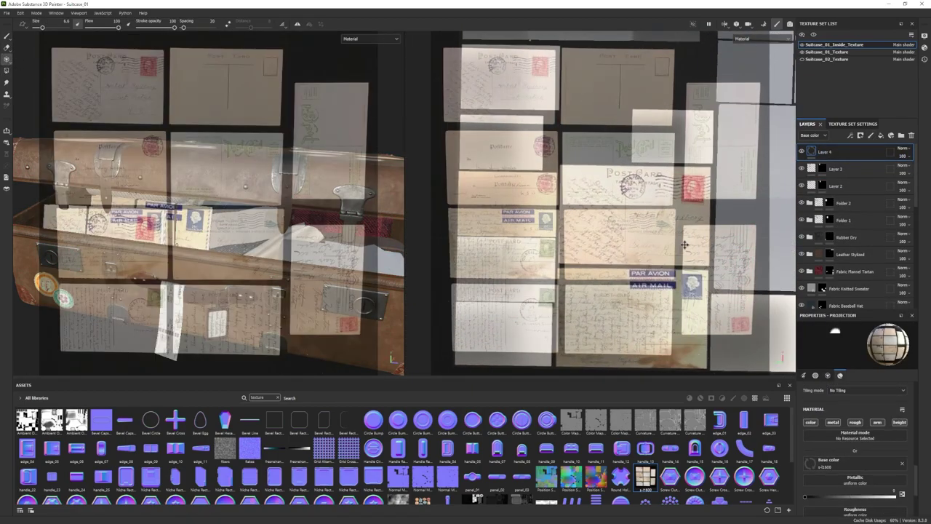
{"action": "left_click", "coordinate": [6, 36]}
{"action": "mouse_move", "coordinate": [251, 270]}
{"action": "left_mouse_down", "text": "alt"}
{"action": "mouse_move", "coordinate": [233, 270]}
{"action": "mouse_move", "coordinate": [314, 276]}
{"action": "mouse_move", "coordinate": [244, 297]}
{"action": "left_mouse_up", "text": "alt"}
{"action": "middle_click_drag", "start_coordinate": [589, 197], "coordinate": [600, 284], "text": "alt"}
{"action": "right_click_drag", "start_coordinate": [600, 283], "coordinate": [579, 287], "text": "alt"}
{"action": "left_click", "coordinate": [6, 60]}
{"action": "left_click_drag", "start_coordinate": [618, 188], "coordinate": [542, 200], "text": "alt"}
{"action": "middle_click_drag", "start_coordinate": [662, 211], "coordinate": [594, 229], "text": "alt"}
{"action": "right_click_drag", "start_coordinate": [594, 229], "coordinate": [662, 261], "text": "alt"}
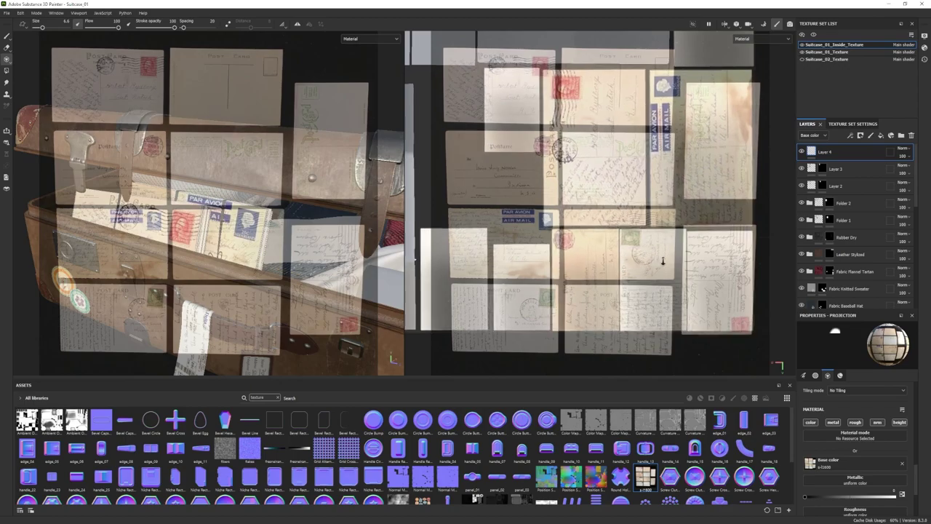
{"action": "left_click_drag", "start_coordinate": [744, 324], "coordinate": [747, 307]}
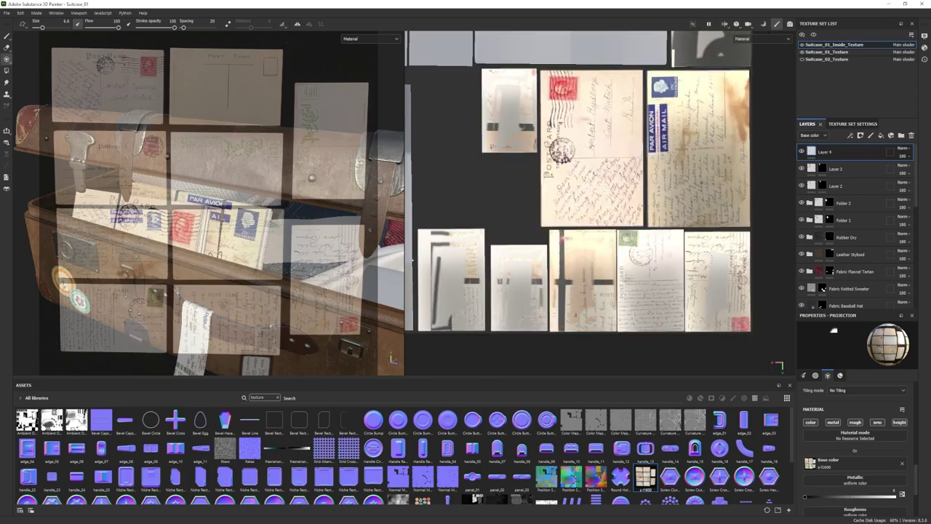
{"action": "left_click_drag", "start_coordinate": [453, 282], "coordinate": [462, 280]}
- Mask the upright handwritten postcard's layer in black and reveal only its card with Polygon Fill
{"action": "right_click", "coordinate": [837, 152]}
{"action": "left_click", "coordinate": [862, 169]}
{"action": "key", "text": "4"}
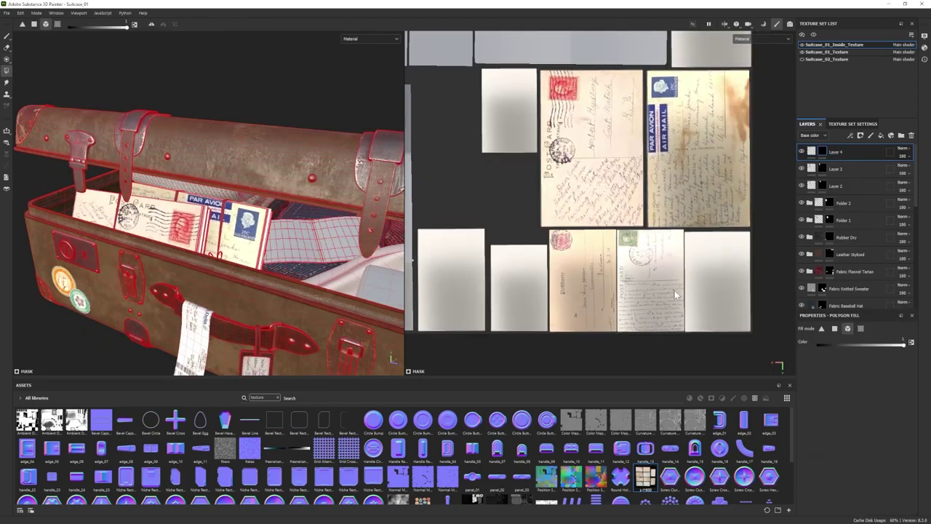
{"action": "left_click", "coordinate": [7, 35]}
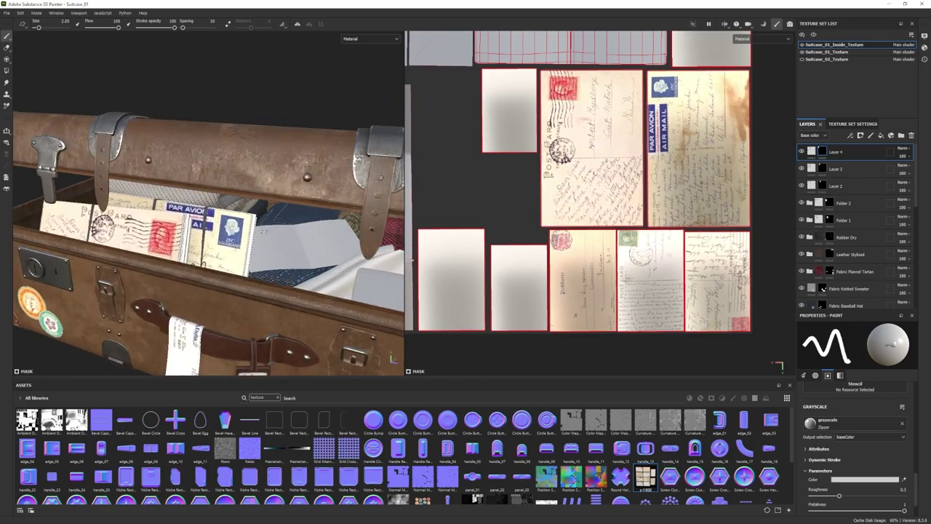
- Add a new paint layer and try projecting another card from the postcard sheet onto the next blank card
{"action": "middle_click_drag", "start_coordinate": [615, 208], "coordinate": [627, 256], "text": "alt"}
{"action": "right_click_drag", "start_coordinate": [626, 255], "coordinate": [581, 236], "text": "alt"}
{"action": "left_click", "coordinate": [871, 135]}
{"action": "key", "text": "3"}
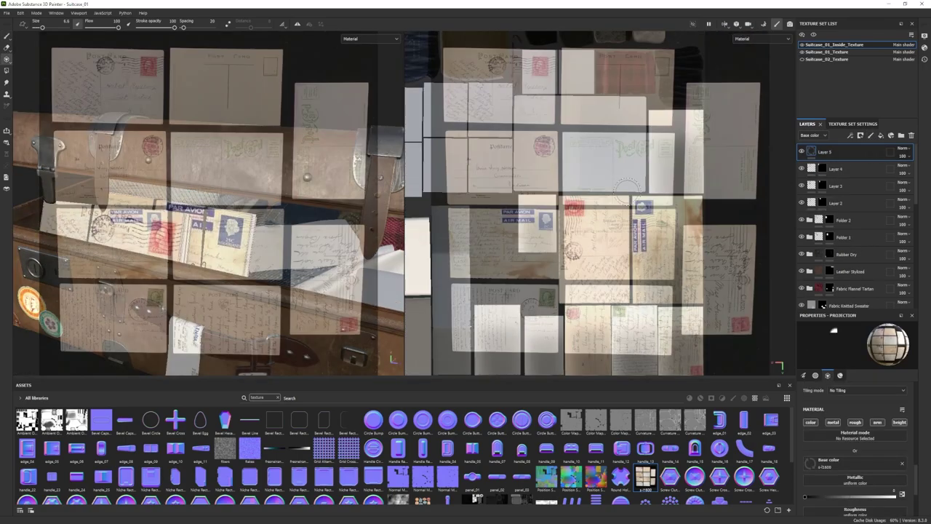
{"action": "mouse_move", "coordinate": [610, 283]}
{"action": "middle_mouse_down", "text": "alt"}
{"action": "mouse_move", "coordinate": [633, 225]}
{"action": "mouse_move", "coordinate": [703, 139]}
{"action": "mouse_move", "coordinate": [648, 296]}
{"action": "mouse_move", "coordinate": [422, 279]}
{"action": "mouse_move", "coordinate": [713, 68]}
{"action": "mouse_move", "coordinate": [793, 113]}
{"action": "middle_mouse_up", "text": "alt"}
{"action": "right_click_drag", "start_coordinate": [749, 120], "coordinate": [774, 149], "text": "alt"}
{"action": "left_click_drag", "start_coordinate": [770, 154], "coordinate": [696, 145]}
{"action": "key", "text": "ctrl+z"}
{"action": "middle_click_drag", "start_coordinate": [655, 146], "coordinate": [776, 264], "text": "alt"}
{"action": "right_click_drag", "start_coordinate": [776, 264], "coordinate": [727, 240], "text": "alt"}
{"action": "left_click", "coordinate": [6, 36]}
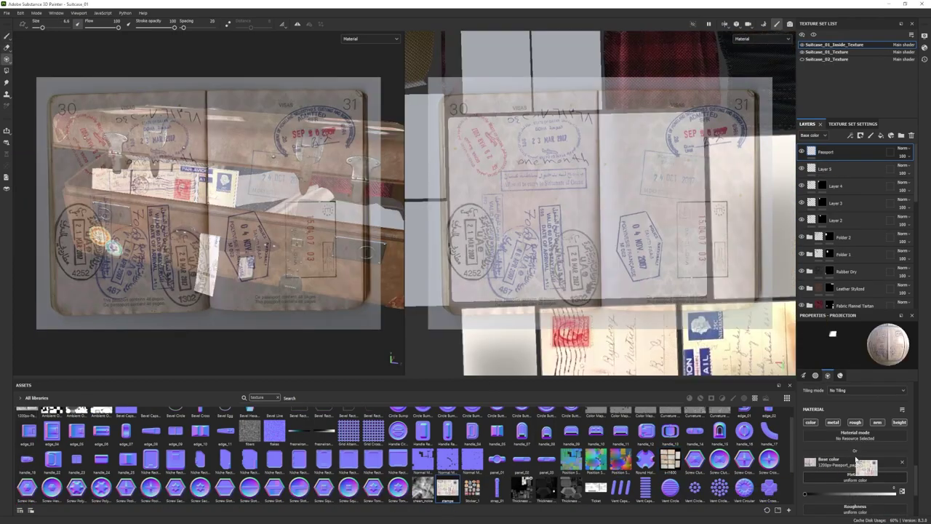
- Set the stamps image as the projection's base colour, project it over the blank passport spread and erase its ragged edge
{"action": "left_click_drag", "start_coordinate": [855, 460], "coordinate": [854, 462]}
{"action": "middle_click_drag", "start_coordinate": [598, 246], "coordinate": [560, 208], "text": "alt"}
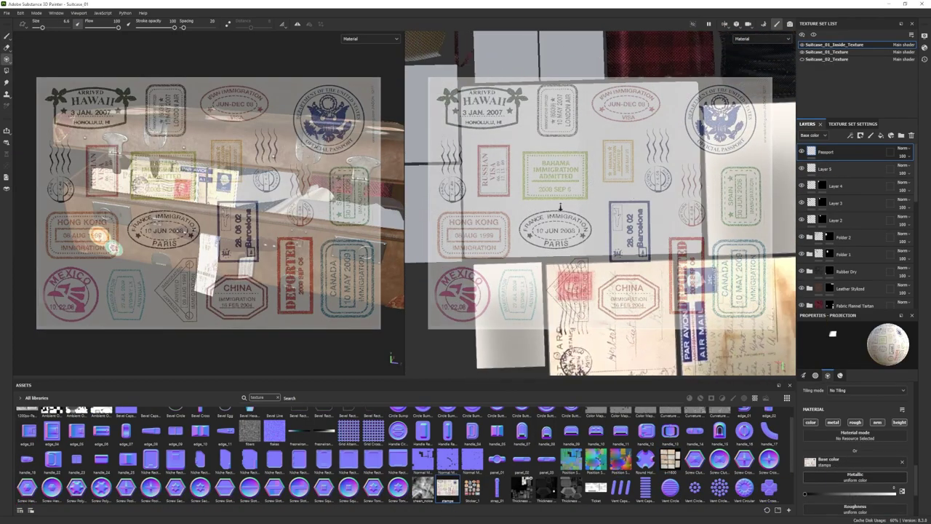
{"action": "right_click_drag", "start_coordinate": [561, 208], "coordinate": [615, 220], "text": "alt"}
{"action": "middle_click_drag", "start_coordinate": [616, 220], "coordinate": [647, 237], "text": "alt"}
{"action": "right_click_drag", "start_coordinate": [647, 237], "coordinate": [666, 243], "text": "alt"}
{"action": "middle_click_drag", "start_coordinate": [665, 244], "coordinate": [688, 262], "text": "alt"}
{"action": "mouse_move", "coordinate": [448, 102]}
{"action": "left_mouse_down"}
{"action": "mouse_move", "coordinate": [603, 260]}
{"action": "mouse_move", "coordinate": [583, 113]}
{"action": "mouse_move", "coordinate": [711, 123]}
{"action": "mouse_move", "coordinate": [727, 280]}
{"action": "mouse_move", "coordinate": [758, 100]}
{"action": "left_mouse_up"}
{"action": "key", "text": "2"}
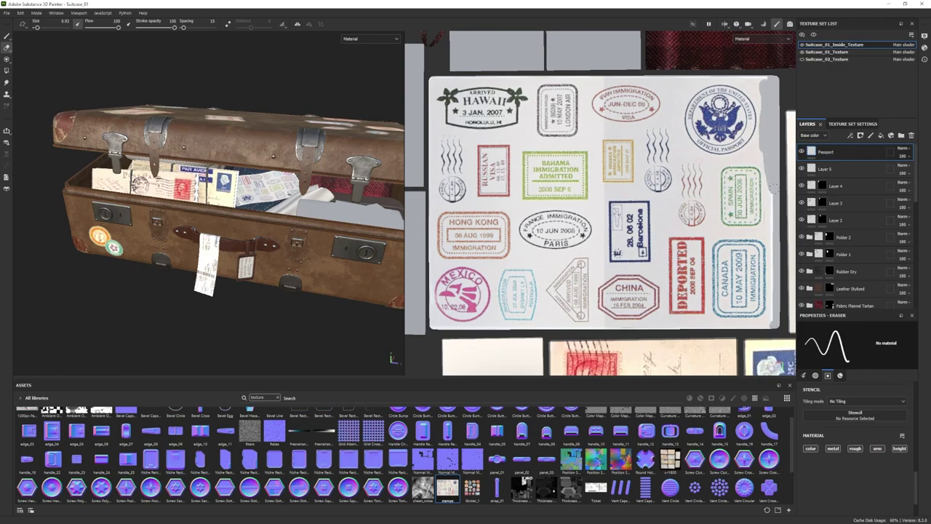
{"action": "left_click_drag", "start_coordinate": [778, 228], "coordinate": [775, 320]}
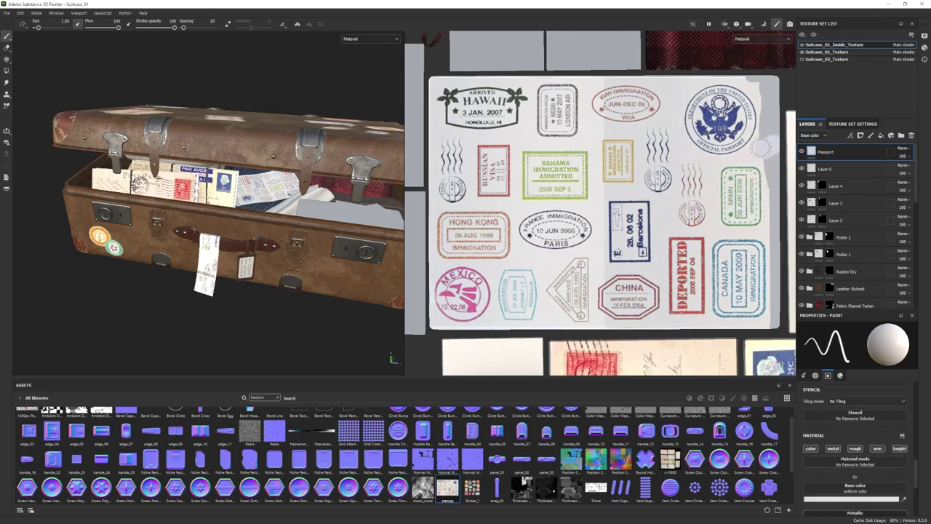
- Cover the bare strip along the stamped passport spread's outer edge using blank areas of the stamps projection
{"action": "mouse_move", "coordinate": [754, 185]}
{"action": "middle_mouse_down", "text": "alt"}
{"action": "mouse_move", "coordinate": [726, 170]}
{"action": "mouse_move", "coordinate": [647, 83]}
{"action": "mouse_move", "coordinate": [425, 164]}
{"action": "mouse_move", "coordinate": [544, 166]}
{"action": "middle_mouse_up", "text": "alt"}
{"action": "key", "text": "3"}
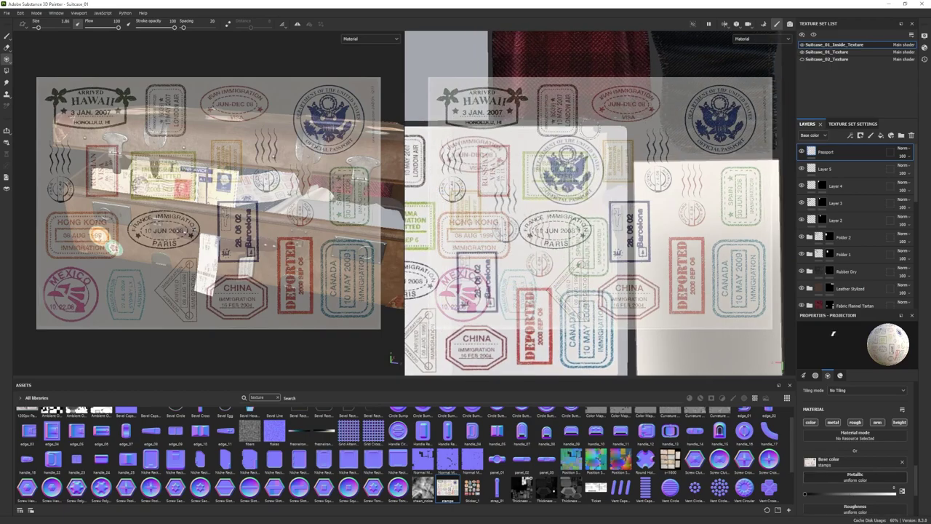
{"action": "left_click_drag", "start_coordinate": [593, 132], "coordinate": [613, 133]}
{"action": "middle_click_drag", "start_coordinate": [613, 133], "coordinate": [596, 126], "text": "alt"}
{"action": "left_click_drag", "start_coordinate": [596, 126], "coordinate": [587, 131]}
{"action": "middle_click_drag", "start_coordinate": [587, 131], "coordinate": [590, 108], "text": "alt"}
{"action": "right_click_drag", "start_coordinate": [607, 131], "coordinate": [596, 120], "text": "ctrl"}
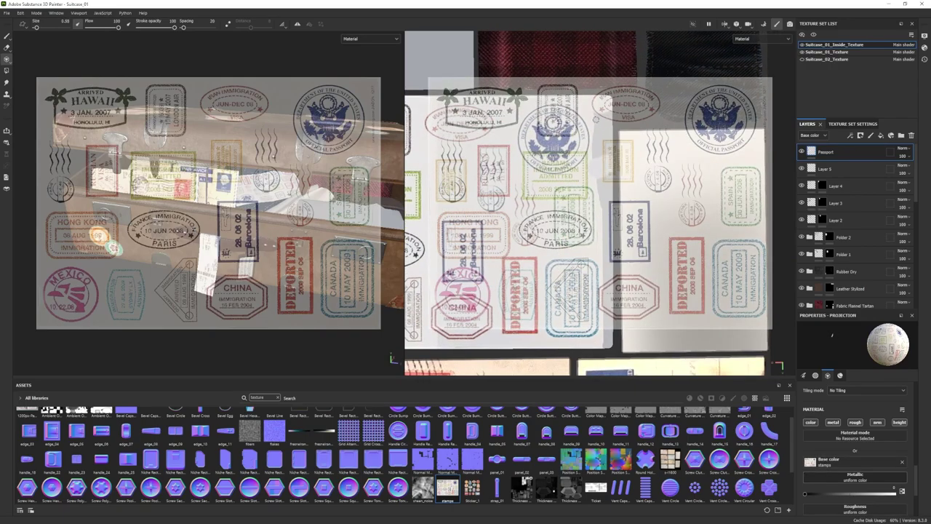
{"action": "middle_click_drag", "start_coordinate": [596, 119], "coordinate": [596, 123], "text": "alt"}
{"action": "left_click_drag", "start_coordinate": [595, 123], "coordinate": [593, 129]}
{"action": "middle_click_drag", "start_coordinate": [593, 129], "coordinate": [597, 121], "text": "alt"}
{"action": "left_click_drag", "start_coordinate": [597, 121], "coordinate": [598, 138]}
{"action": "middle_click_drag", "start_coordinate": [599, 183], "coordinate": [580, 166], "text": "alt"}
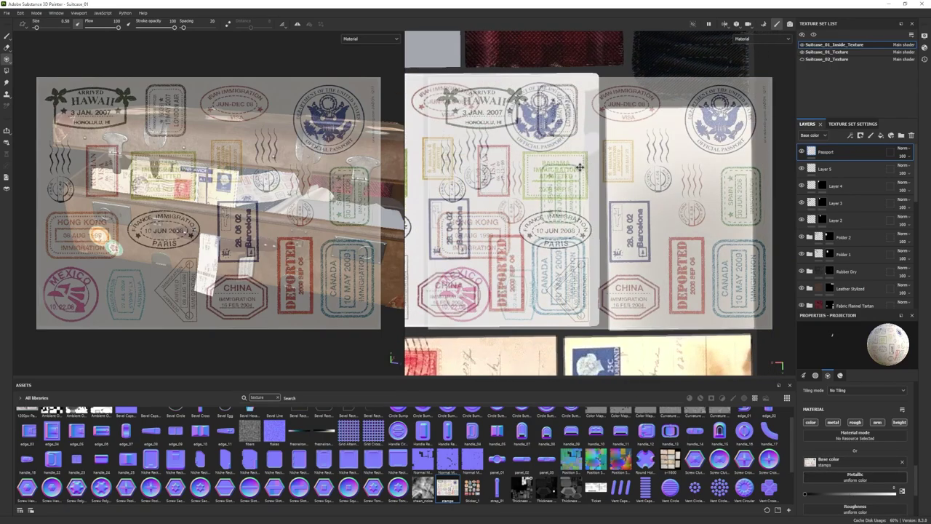
{"action": "right_click_drag", "start_coordinate": [580, 166], "coordinate": [557, 141], "text": "alt"}
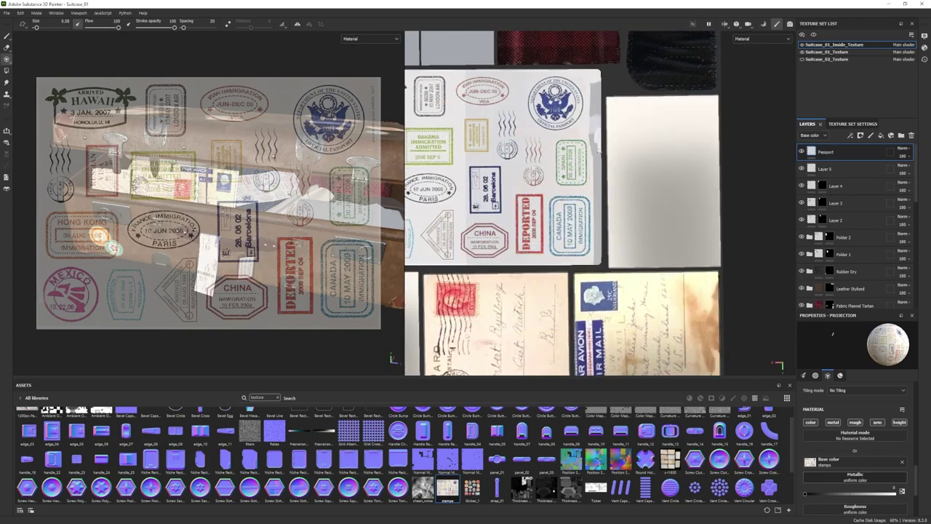
{"action": "left_click_drag", "start_coordinate": [596, 249], "coordinate": [596, 242]}
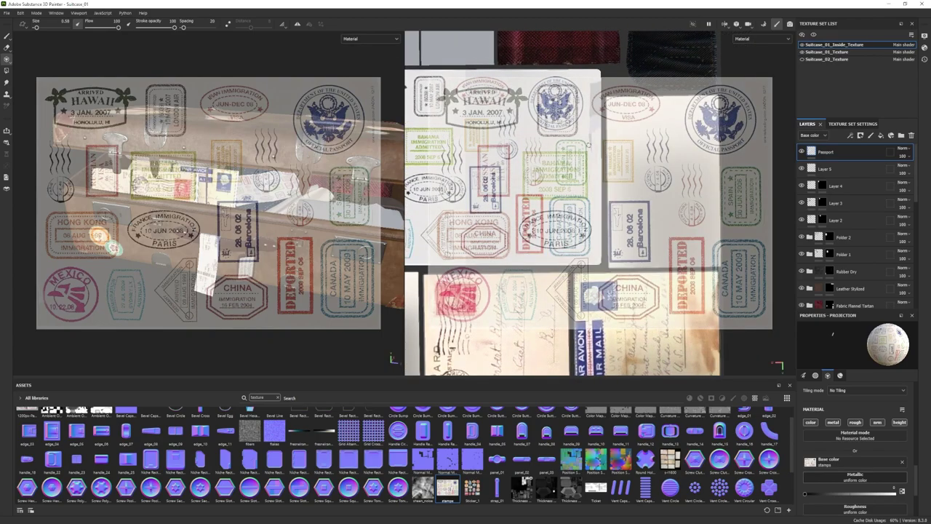
{"action": "left_click_drag", "start_coordinate": [589, 145], "coordinate": [593, 174]}
{"action": "middle_click_drag", "start_coordinate": [585, 133], "coordinate": [587, 182], "text": "alt"}
{"action": "left_click_drag", "start_coordinate": [597, 178], "coordinate": [598, 133]}
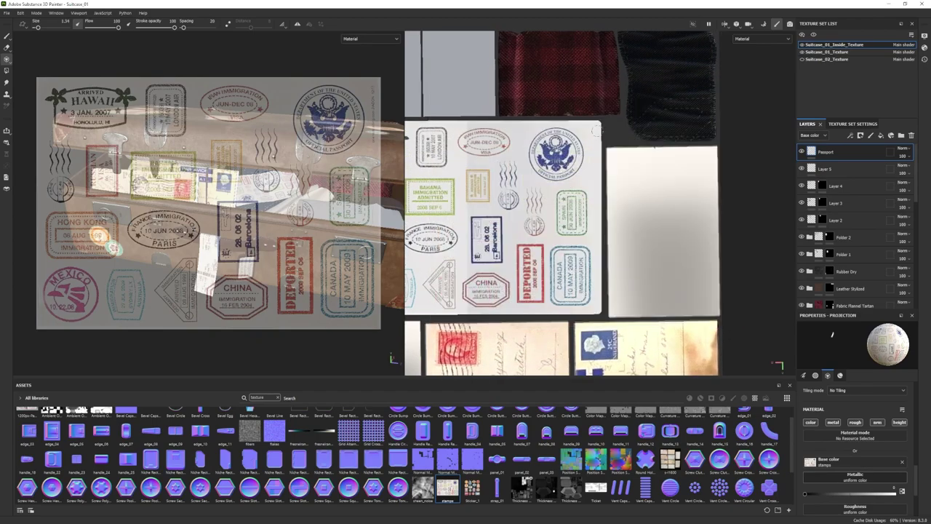
{"action": "scroll", "coordinate": [520, 227], "scroll_direction": "down", "scroll_amount": 1}
{"action": "mouse_move", "coordinate": [520, 227]}
{"action": "middle_mouse_down", "text": "alt"}
{"action": "mouse_move", "coordinate": [657, 211]}
{"action": "mouse_move", "coordinate": [659, 186]}
{"action": "middle_mouse_up", "text": "alt"}
- Erase the entire stamps projection from the passport spread with a larger eraser
{"action": "left_click", "coordinate": [7, 36]}
{"action": "scroll", "coordinate": [254, 215], "scroll_direction": "down", "scroll_amount": 3}
{"action": "scroll", "coordinate": [254, 214], "scroll_direction": "up", "scroll_amount": 2}
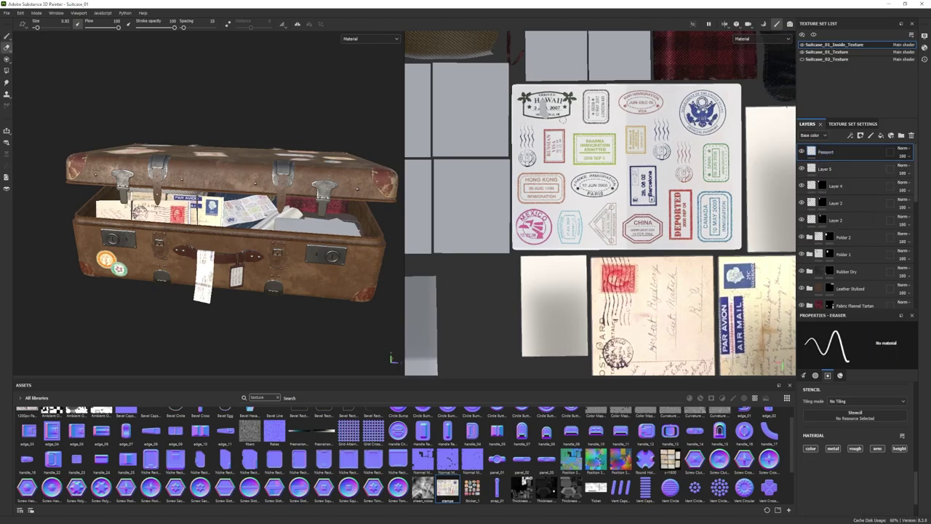
{"action": "right_click_drag", "start_coordinate": [562, 119], "coordinate": [573, 124], "text": "ctrl"}
{"action": "mouse_move", "coordinate": [573, 124]}
{"action": "left_mouse_down"}
{"action": "mouse_move", "coordinate": [568, 156]}
{"action": "mouse_move", "coordinate": [680, 164]}
{"action": "left_mouse_up"}
{"action": "left_click_drag", "start_coordinate": [680, 164], "coordinate": [713, 227]}
- Set the passport image as the projection's base colour, align the spread and project it over the whole passport
{"action": "left_click_drag", "start_coordinate": [571, 478], "coordinate": [858, 489]}
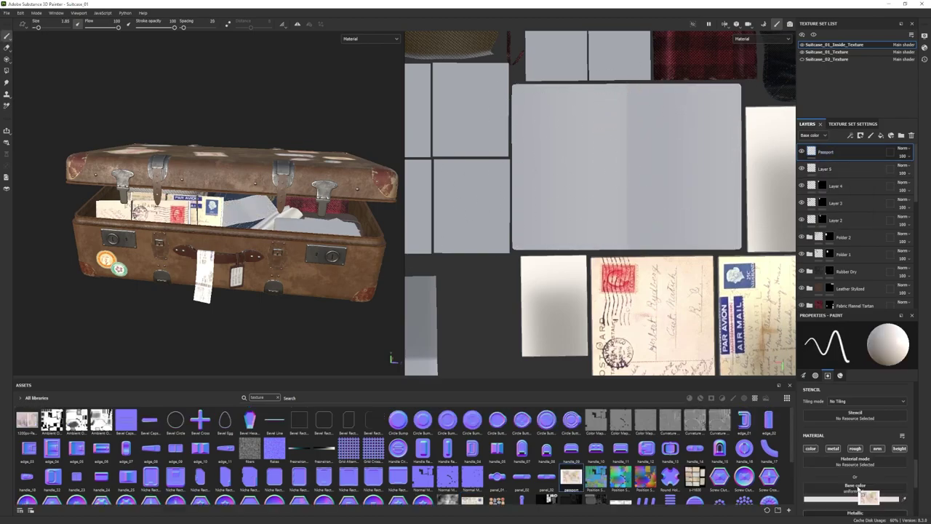
{"action": "left_click", "coordinate": [6, 60]}
{"action": "left_click_drag", "start_coordinate": [571, 478], "coordinate": [823, 461]}
{"action": "scroll", "coordinate": [611, 219], "scroll_direction": "up", "scroll_amount": 2}
{"action": "middle_click_drag", "start_coordinate": [611, 225], "coordinate": [600, 262], "text": "alt"}
{"action": "right_click_drag", "start_coordinate": [600, 263], "coordinate": [595, 263], "text": "alt"}
{"action": "right_click_drag", "start_coordinate": [466, 105], "coordinate": [475, 106], "text": "ctrl"}
{"action": "left_click_drag", "start_coordinate": [469, 108], "coordinate": [469, 270]}
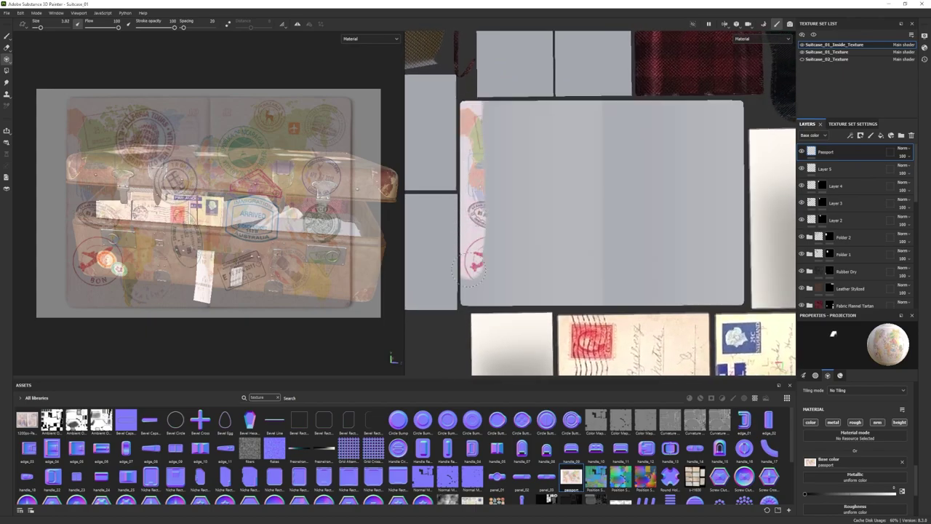
{"action": "left_click_drag", "start_coordinate": [734, 109], "coordinate": [615, 247]}
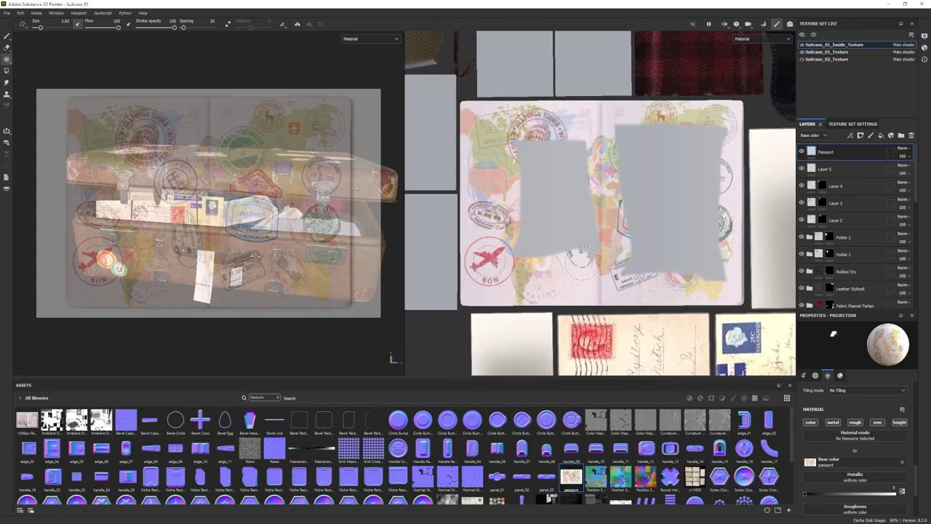
{"action": "left_click_drag", "start_coordinate": [694, 164], "coordinate": [688, 243]}
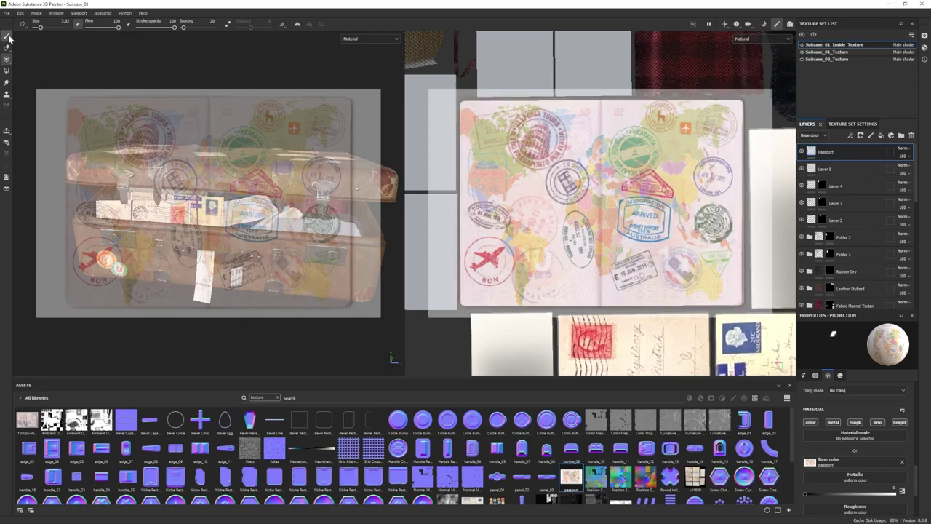
{"action": "left_click", "coordinate": [7, 37]}
{"action": "left_click_drag", "start_coordinate": [336, 247], "coordinate": [378, 312], "text": "alt"}
{"action": "right_click_drag", "start_coordinate": [378, 311], "coordinate": [312, 291], "text": "alt"}
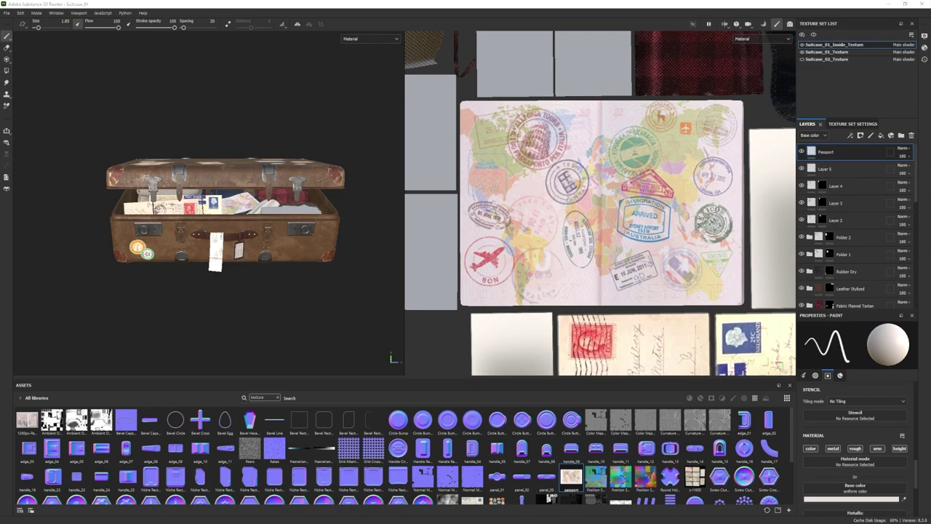
- Import the Map image as a texture
{"action": "left_click_drag", "start_coordinate": [897, 406], "coordinate": [496, 502]}
{"action": "left_click", "coordinate": [557, 353]}
{"action": "left_click", "coordinate": [556, 360]}
{"action": "left_click", "coordinate": [518, 364]}
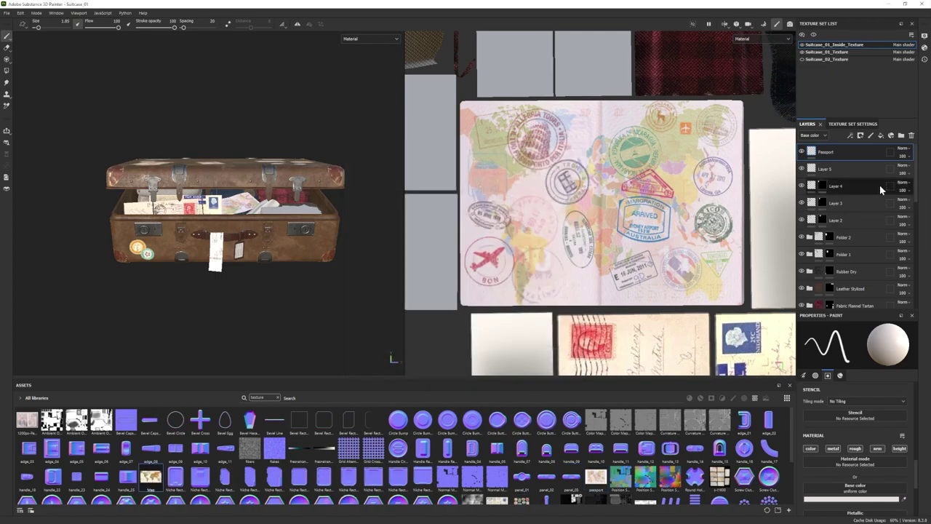
- On a new paint layer, set Map as base colour, raise the roughness to about 0.88 and project it onto the wavy paper sheet
{"action": "left_click", "coordinate": [6, 60]}
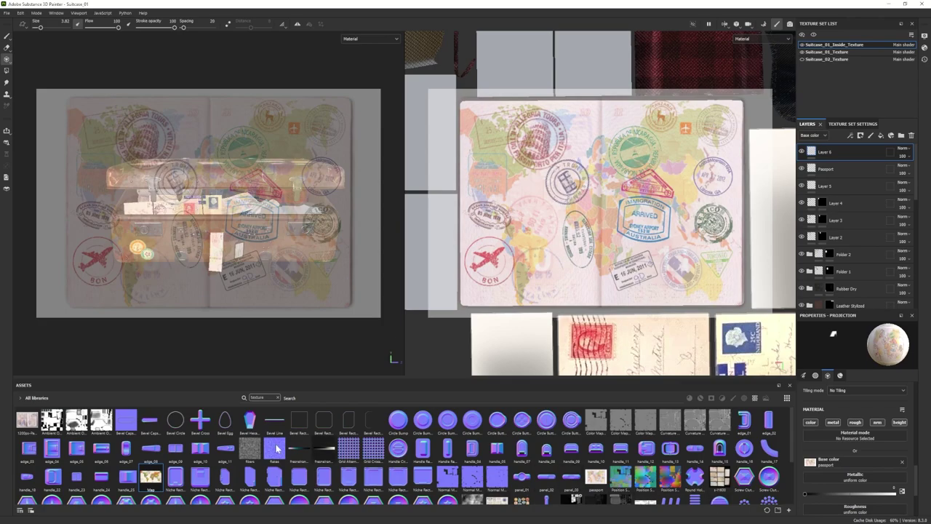
{"action": "left_click_drag", "start_coordinate": [839, 461], "coordinate": [836, 463]}
{"action": "right_click_drag", "start_coordinate": [626, 240], "coordinate": [619, 218], "text": "alt"}
{"action": "middle_click_drag", "start_coordinate": [633, 167], "coordinate": [585, 218], "text": "alt"}
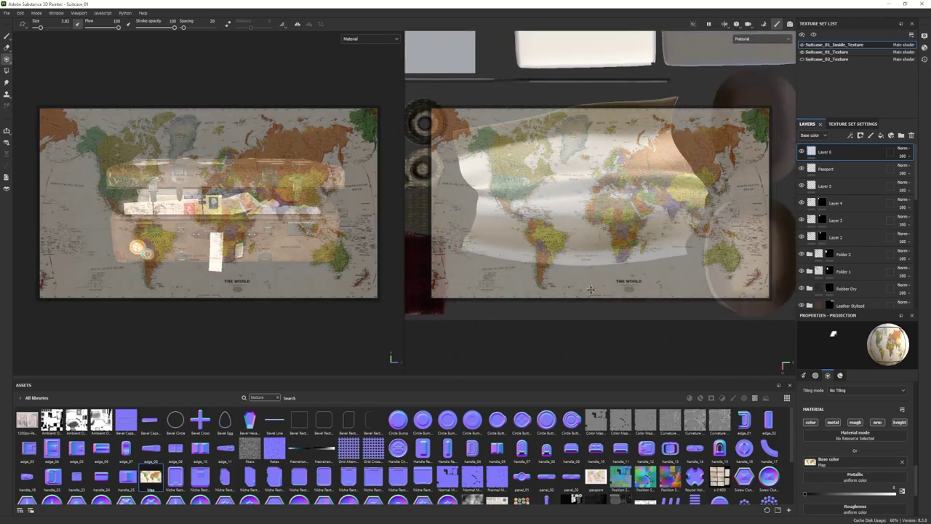
{"action": "mouse_move", "coordinate": [589, 225]}
{"action": "right_mouse_down", "text": "alt"}
{"action": "mouse_move", "coordinate": [597, 266]}
{"action": "mouse_move", "coordinate": [591, 249]}
{"action": "right_mouse_up", "text": "alt"}
{"action": "middle_click_drag", "start_coordinate": [591, 249], "coordinate": [584, 259], "text": "alt"}
{"action": "right_click_drag", "start_coordinate": [586, 232], "coordinate": [618, 230], "text": "ctrl"}
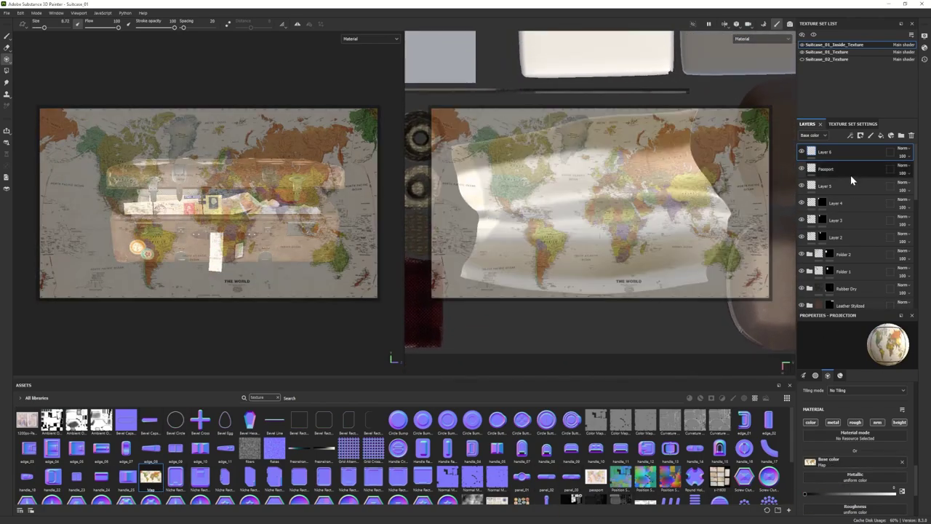
{"action": "left_click_drag", "start_coordinate": [877, 484], "coordinate": [885, 482]}
{"action": "mouse_move", "coordinate": [467, 154]}
{"action": "left_mouse_down"}
{"action": "mouse_move", "coordinate": [471, 173]}
{"action": "mouse_move", "coordinate": [580, 227]}
{"action": "left_mouse_up"}
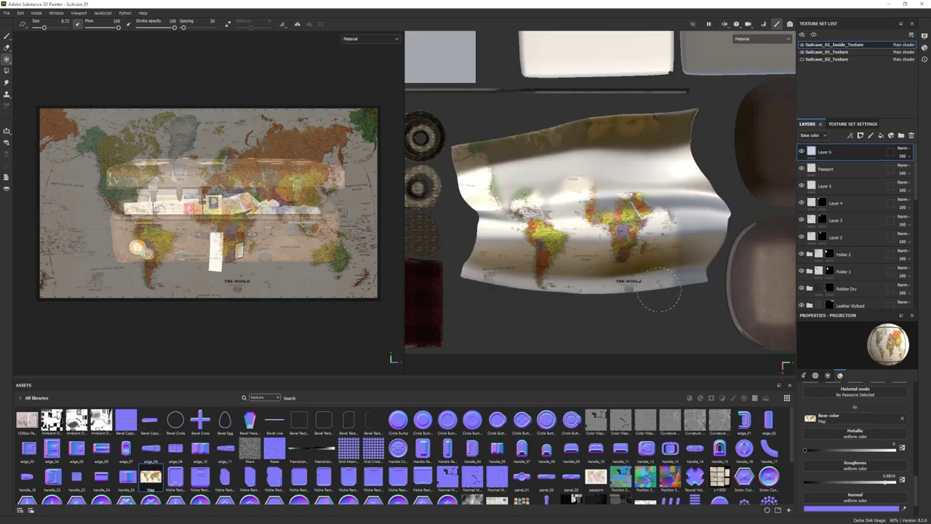
{"action": "left_click_drag", "start_coordinate": [615, 274], "coordinate": [502, 137]}
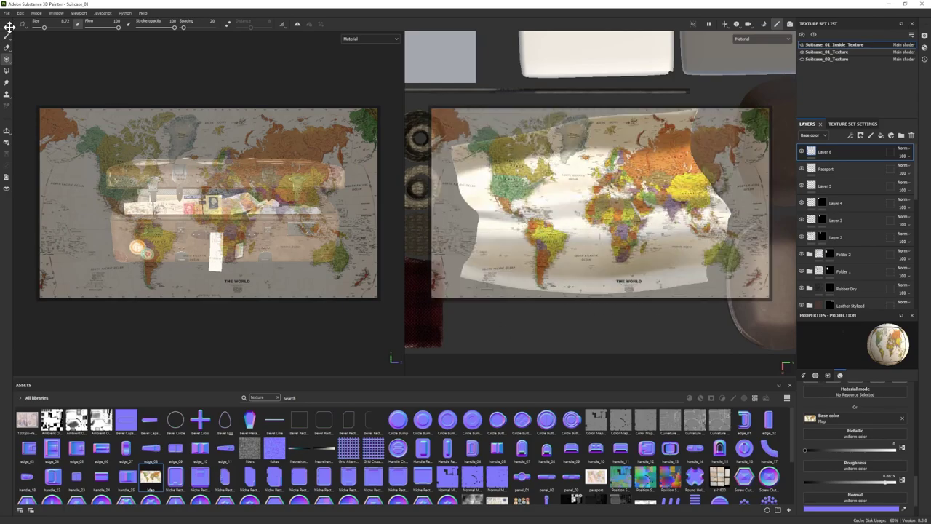
- Examine the projected map among the suitcase's contents from several angles
{"action": "left_click", "coordinate": [7, 36]}
{"action": "left_click_drag", "start_coordinate": [196, 218], "coordinate": [240, 225], "text": "alt"}
{"action": "right_click_drag", "start_coordinate": [290, 218], "coordinate": [252, 231], "text": "alt"}
{"action": "mouse_move", "coordinate": [252, 231]}
{"action": "left_mouse_down", "text": "alt"}
{"action": "mouse_move", "coordinate": [283, 235]}
{"action": "mouse_move", "coordinate": [268, 238]}
{"action": "left_mouse_up", "text": "alt"}
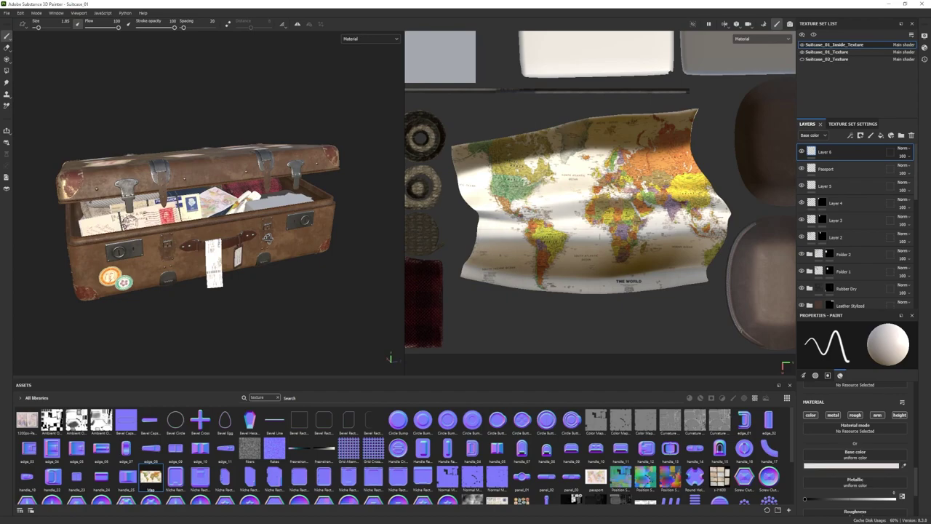
{"action": "right_click_drag", "start_coordinate": [268, 238], "coordinate": [240, 239], "text": "alt"}
{"action": "left_click_drag", "start_coordinate": [240, 239], "coordinate": [272, 243], "text": "alt"}
{"action": "right_click_drag", "start_coordinate": [273, 244], "coordinate": [293, 242], "text": "alt"}
- Add a base-colour Levels effect to Layer 1 in Folder 2 and raise its black point to about 0.19
{"action": "scroll", "coordinate": [838, 252], "scroll_direction": "down", "scroll_amount": 1}
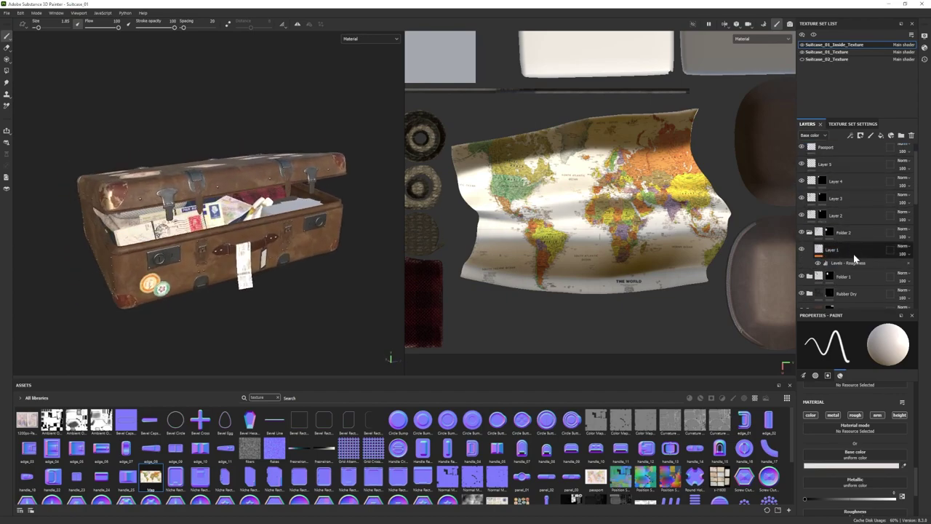
{"action": "right_click", "coordinate": [854, 253]}
{"action": "left_click", "coordinate": [874, 282]}
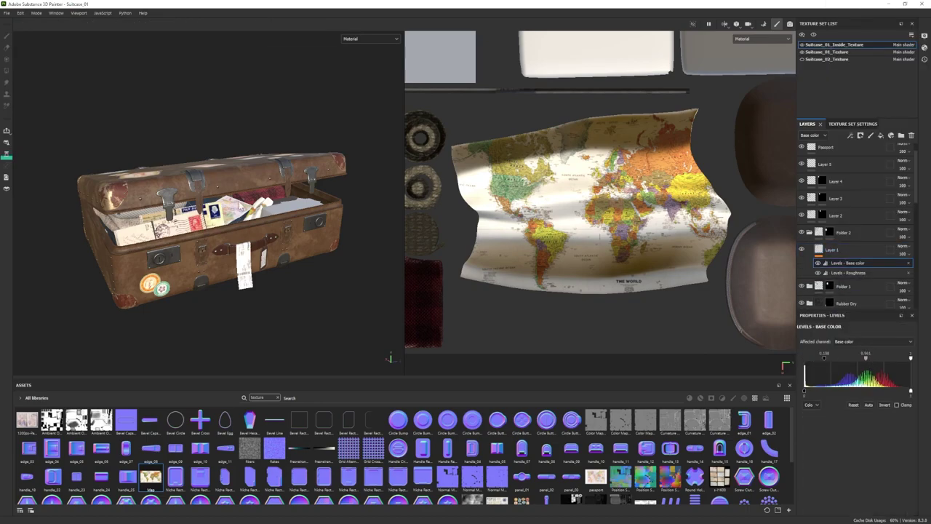
- Add a new paint layer at the top of the stack for the blank photo cards
{"action": "left_click_drag", "start_coordinate": [240, 206], "coordinate": [164, 231], "text": "alt"}
{"action": "left_click_drag", "start_coordinate": [618, 291], "coordinate": [691, 218], "text": "alt"}
{"action": "scroll", "coordinate": [655, 219], "scroll_direction": "down", "scroll_amount": 5}
{"action": "scroll", "coordinate": [725, 262], "scroll_direction": "up", "scroll_amount": 3}
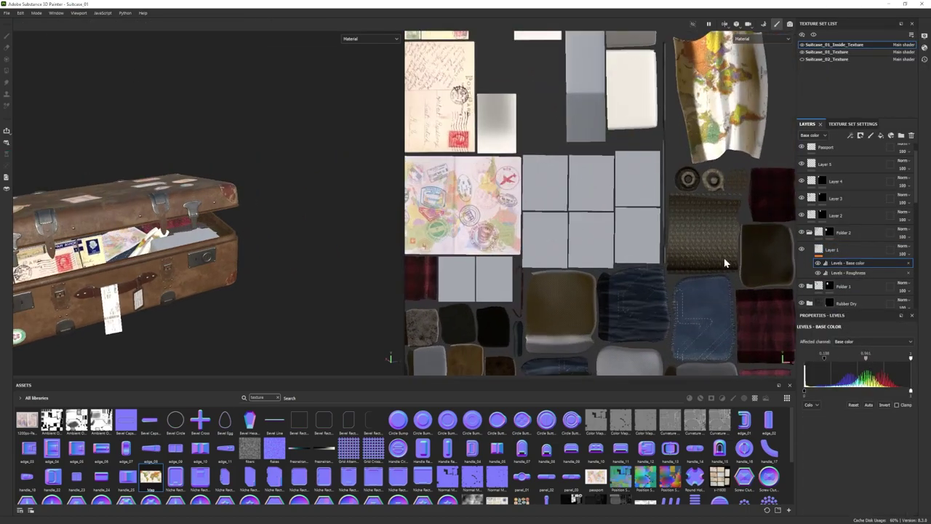
{"action": "left_click", "coordinate": [877, 150]}
{"action": "left_click", "coordinate": [870, 136]}
- Paint test strokes over the blank photo cards, check them on the model and undo them
{"action": "left_click_drag", "start_coordinate": [559, 160], "coordinate": [544, 186]}
{"action": "left_click_drag", "start_coordinate": [644, 166], "coordinate": [624, 190]}
{"action": "mouse_move", "coordinate": [250, 275]}
{"action": "left_mouse_down", "text": "alt"}
{"action": "mouse_move", "coordinate": [259, 280]}
{"action": "mouse_move", "coordinate": [211, 272]}
{"action": "left_mouse_up", "text": "alt"}
{"action": "scroll", "coordinate": [211, 219], "scroll_direction": "up", "scroll_amount": 3}
{"action": "key", "text": "ctrl+z"}
{"action": "key", "text": "ctrl+z"}
{"action": "key", "text": "ctrl+z"}
{"action": "key", "text": "ctrl+z"}
{"action": "key", "text": "ctrl+z"}
{"action": "key", "text": "ctrl+z"}
{"action": "middle_click_drag", "start_coordinate": [589, 218], "coordinate": [591, 234], "text": "alt"}
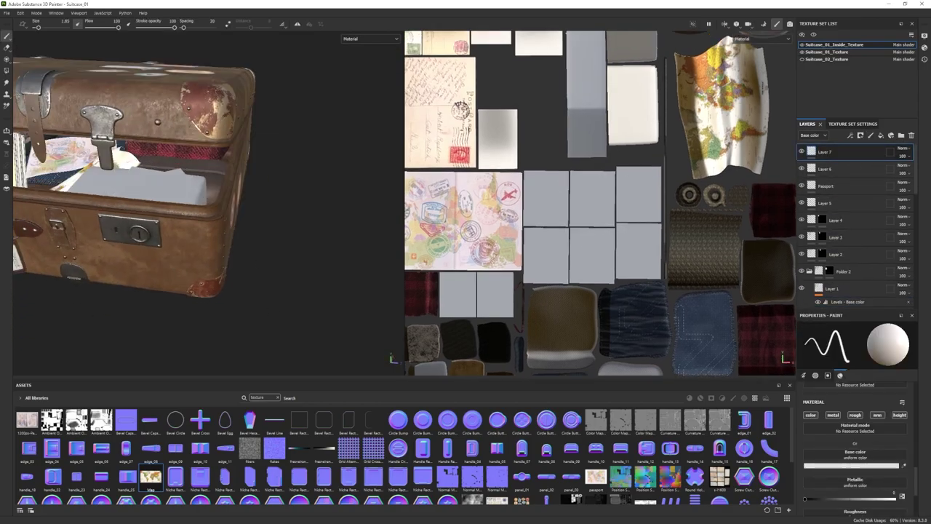
- Import the photos_01 image and set it as the projection's base colour
{"action": "left_click", "coordinate": [560, 192]}
{"action": "left_click", "coordinate": [529, 367]}
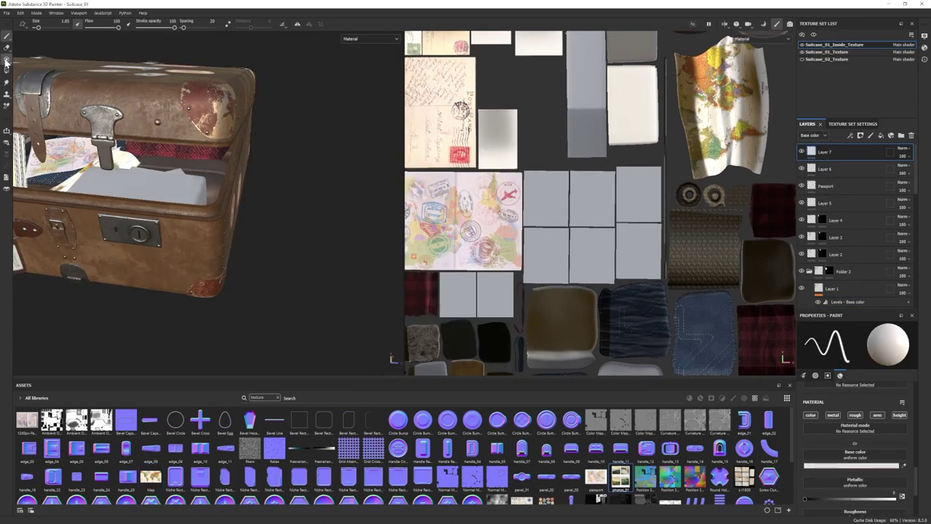
{"action": "left_click", "coordinate": [7, 59]}
{"action": "left_click_drag", "start_coordinate": [621, 477], "coordinate": [829, 434]}
- Try projecting the photos_01 pictures onto the blank photo cards and undo the strokes
{"action": "right_click_drag", "start_coordinate": [633, 233], "coordinate": [846, 356], "text": "alt"}
{"action": "left_click_drag", "start_coordinate": [582, 280], "coordinate": [617, 283], "text": "alt"}
{"action": "right_click_drag", "start_coordinate": [617, 283], "coordinate": [634, 275], "text": "alt"}
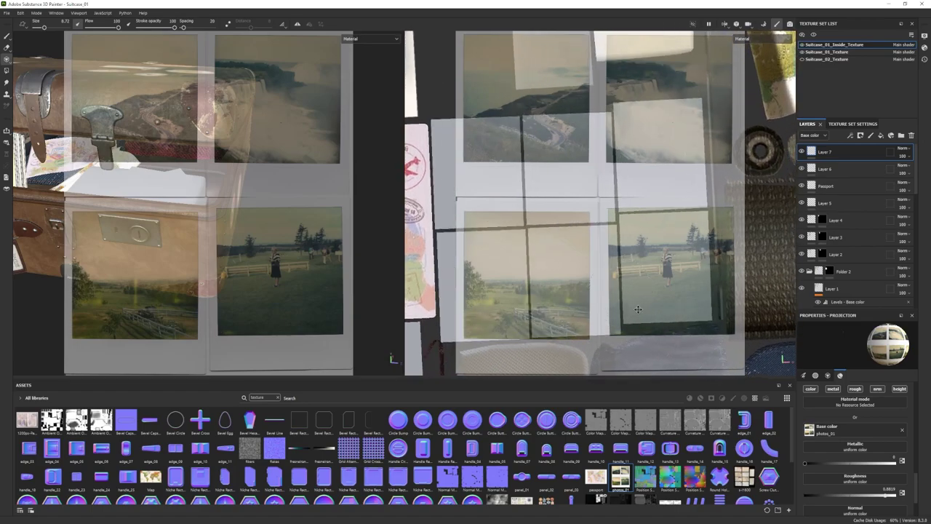
{"action": "mouse_move", "coordinate": [640, 251]}
{"action": "left_mouse_down"}
{"action": "mouse_move", "coordinate": [532, 206]}
{"action": "mouse_move", "coordinate": [673, 197]}
{"action": "left_mouse_up"}
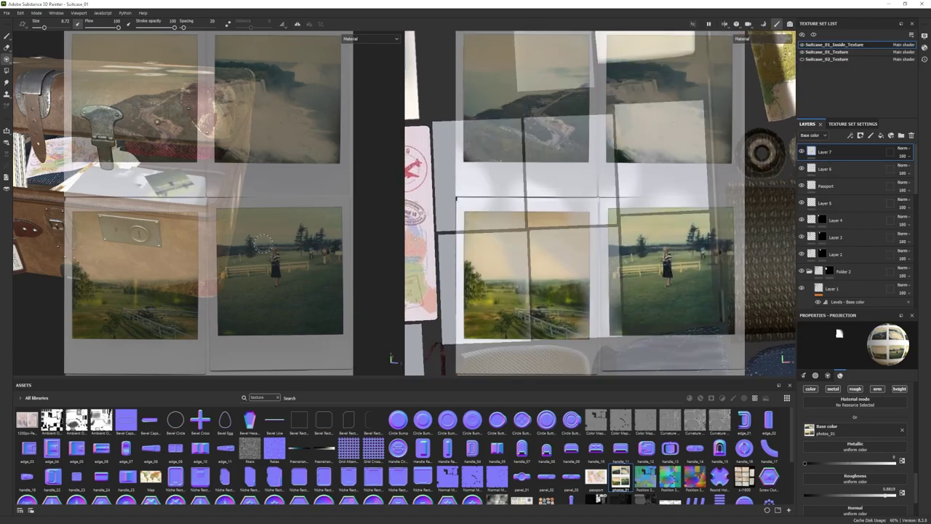
{"action": "mouse_move", "coordinate": [262, 244]}
{"action": "left_mouse_down", "text": "alt"}
{"action": "mouse_move", "coordinate": [257, 278]}
{"action": "mouse_move", "coordinate": [271, 247]}
{"action": "left_mouse_up", "text": "alt"}
{"action": "key", "text": "ctrl+z"}
- Rotate the UV view and project the green countryside photo with the fence onto the end blank photo card
{"action": "mouse_move", "coordinate": [581, 240]}
{"action": "left_mouse_down", "text": "alt"}
{"action": "mouse_move", "coordinate": [677, 254]}
{"action": "mouse_move", "coordinate": [666, 269]}
{"action": "left_mouse_up", "text": "alt"}
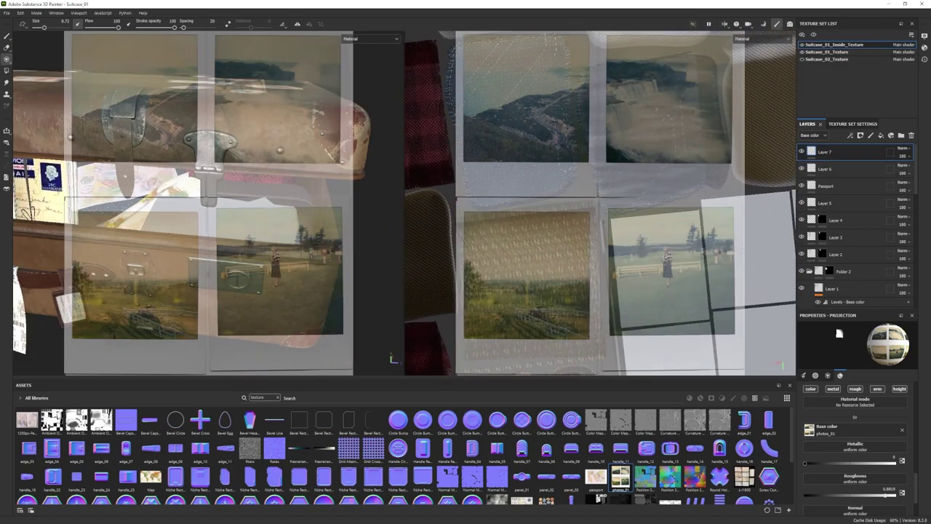
{"action": "key", "text": "ctrl+z"}
{"action": "middle_click_drag", "start_coordinate": [681, 234], "coordinate": [557, 251], "text": "alt"}
{"action": "mouse_move", "coordinate": [556, 251]}
{"action": "left_mouse_down", "text": "alt"}
{"action": "mouse_move", "coordinate": [538, 254]}
{"action": "mouse_move", "coordinate": [537, 275]}
{"action": "mouse_move", "coordinate": [559, 332]}
{"action": "left_mouse_up", "text": "alt"}
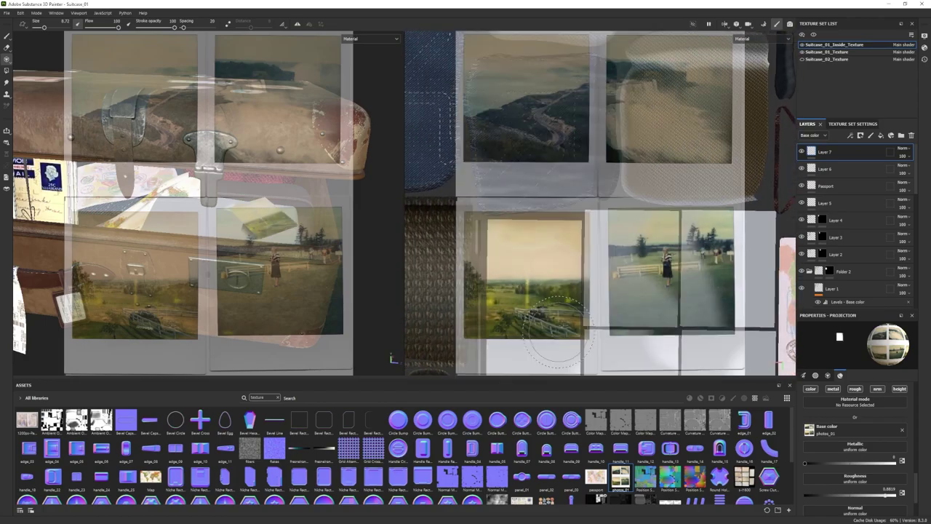
- Put the countryside photo's layer in a new folder with a black mask and reveal only its card with Polygon Fill
{"action": "left_click", "coordinate": [901, 136]}
{"action": "left_click_drag", "start_coordinate": [826, 169], "coordinate": [840, 151]}
{"action": "right_click", "coordinate": [839, 151]}
{"action": "left_click", "coordinate": [864, 167]}
{"action": "left_click", "coordinate": [6, 70]}
{"action": "left_click", "coordinate": [534, 280]}
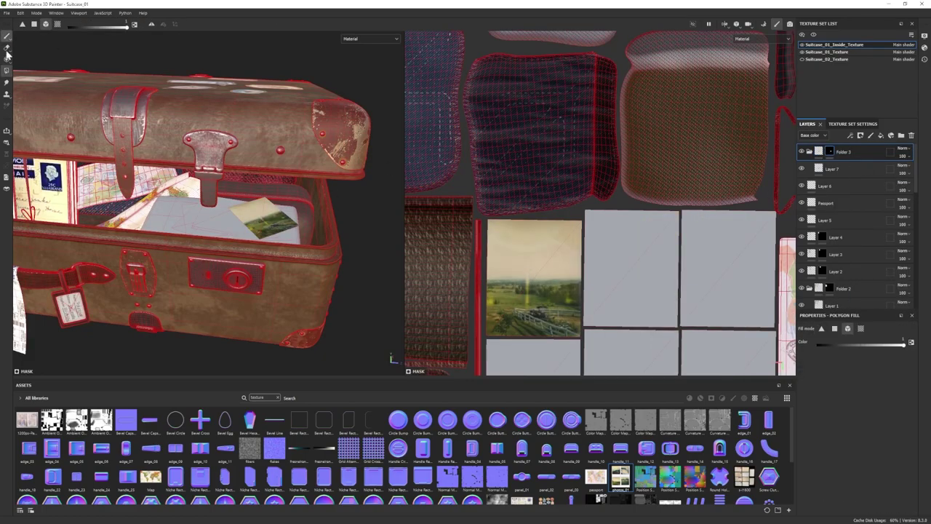
- Add a new paint layer and project the photo of the road along the cliff onto the adjacent blank card
{"action": "left_click", "coordinate": [871, 135]}
{"action": "left_click", "coordinate": [6, 59]}
{"action": "mouse_move", "coordinate": [597, 370]}
{"action": "middle_mouse_down", "text": "alt"}
{"action": "mouse_move", "coordinate": [565, 358]}
{"action": "mouse_move", "coordinate": [499, 272]}
{"action": "mouse_move", "coordinate": [499, 229]}
{"action": "middle_mouse_up", "text": "alt"}
{"action": "mouse_move", "coordinate": [500, 115]}
{"action": "left_mouse_down"}
{"action": "mouse_move", "coordinate": [499, 128]}
{"action": "mouse_move", "coordinate": [525, 125]}
{"action": "left_mouse_up"}
- Put the cliff-road photo's layer in a new folder with a black mask and reveal only its card with Polygon Fill
{"action": "left_click", "coordinate": [901, 135]}
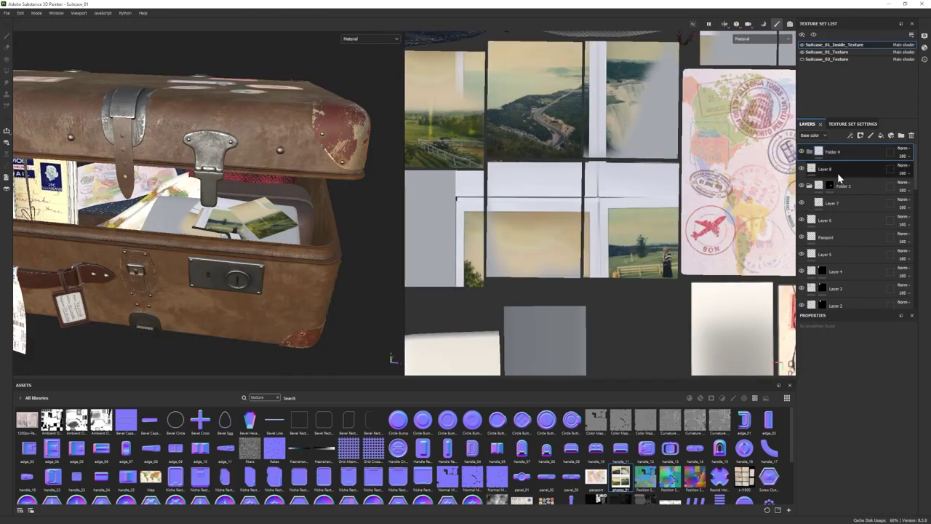
{"action": "left_click_drag", "start_coordinate": [833, 168], "coordinate": [841, 152]}
{"action": "right_click", "coordinate": [841, 152]}
{"action": "left_click", "coordinate": [864, 167]}
{"action": "left_click", "coordinate": [6, 70]}
{"action": "left_click", "coordinate": [535, 101]}
- Project the waterfall photo onto the card beside the cliff-road photo, then isolate that card using a black-masked folder and Polygon Fill
{"action": "key", "text": "1"}
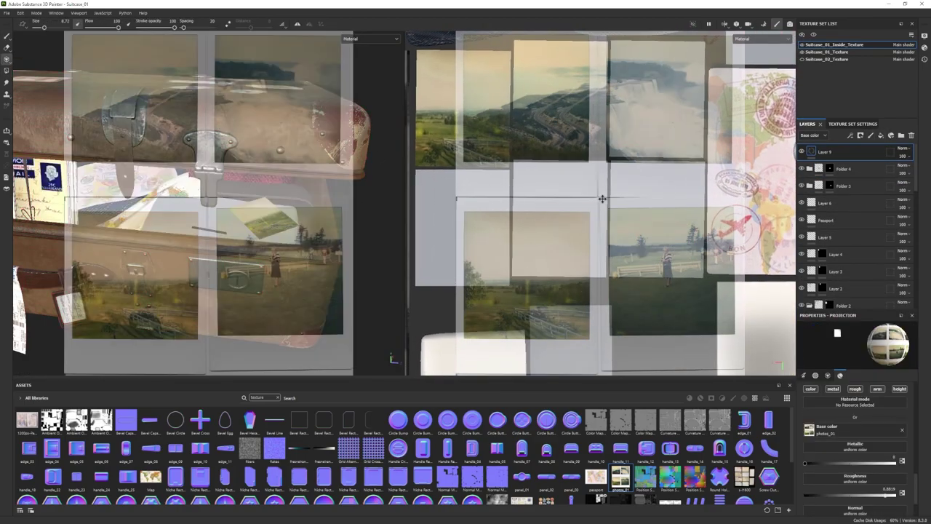
{"action": "left_click_drag", "start_coordinate": [654, 78], "coordinate": [675, 93]}
{"action": "left_click", "coordinate": [901, 135]}
{"action": "left_click_drag", "start_coordinate": [832, 169], "coordinate": [837, 152]}
{"action": "right_click", "coordinate": [836, 152]}
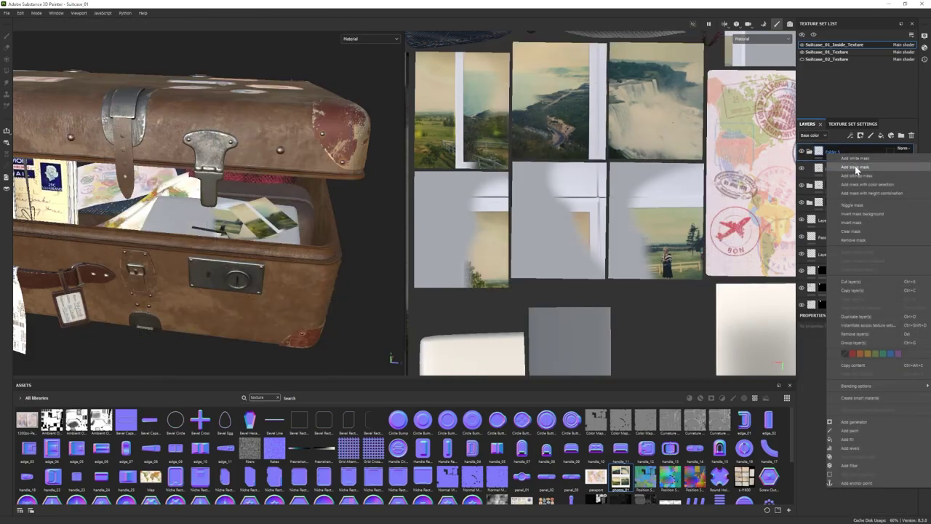
{"action": "left_click", "coordinate": [854, 168]}
{"action": "left_click", "coordinate": [7, 71]}
{"action": "left_click", "coordinate": [647, 98]}
- Project the photo of the woman by the fence onto the card below the countryside photo, inside a black-masked folder revealing only that card
{"action": "key", "text": "1"}
{"action": "right_click_drag", "start_coordinate": [574, 185], "coordinate": [567, 219], "text": "alt"}
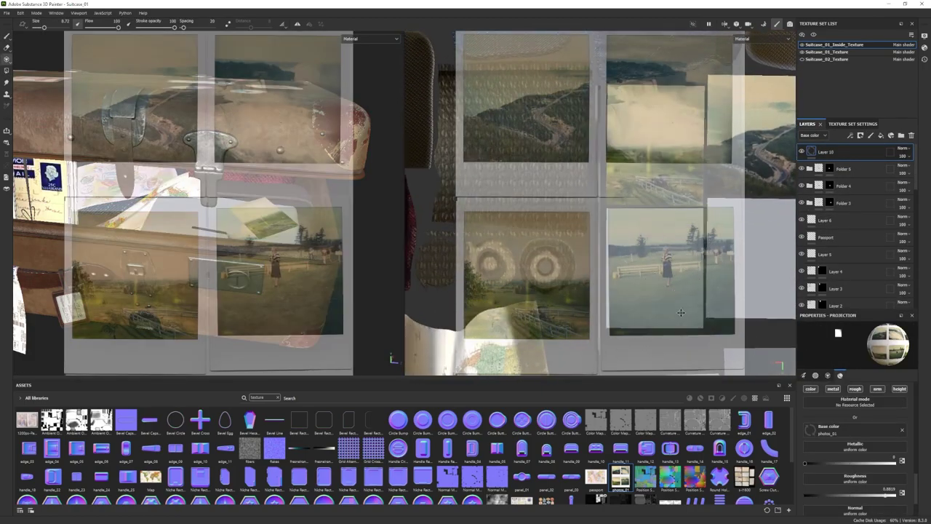
{"action": "left_click", "coordinate": [901, 136]}
{"action": "left_click_drag", "start_coordinate": [837, 167], "coordinate": [837, 152]}
{"action": "right_click", "coordinate": [836, 152]}
{"action": "left_click", "coordinate": [854, 168]}
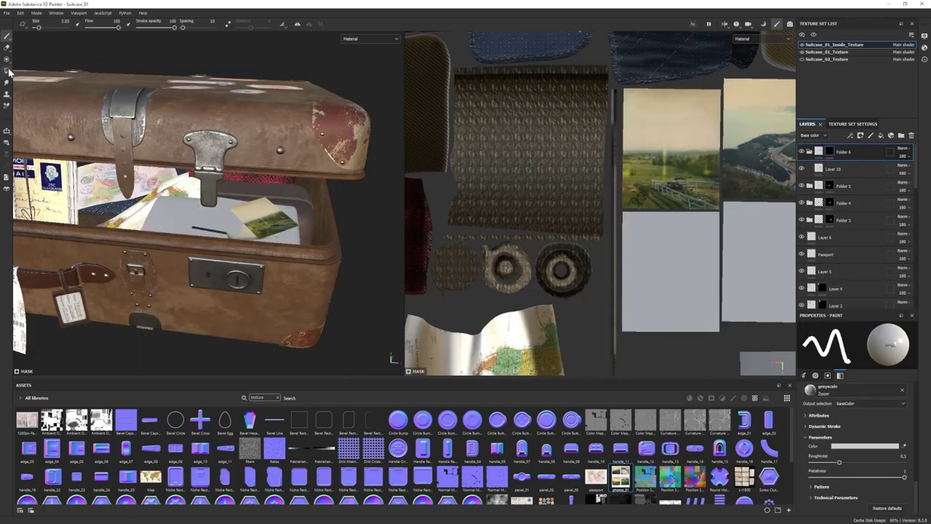
{"action": "left_click", "coordinate": [7, 70]}
{"action": "left_click", "coordinate": [669, 272]}
- Import the photo 02 as a texture resource
{"action": "left_click", "coordinate": [6, 36]}
{"action": "middle_click_drag", "start_coordinate": [721, 279], "coordinate": [551, 248], "text": "alt"}
{"action": "middle_click_drag", "start_coordinate": [565, 306], "coordinate": [535, 286], "text": "alt"}
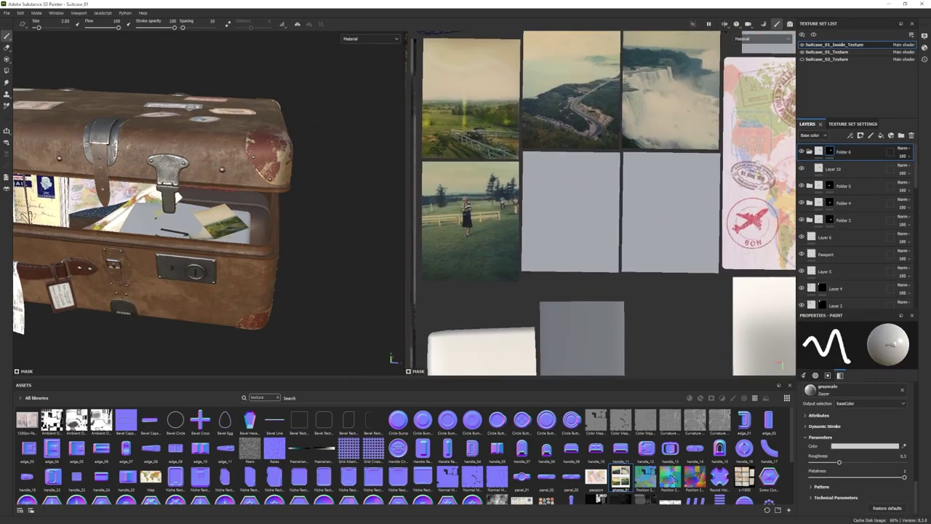
{"action": "left_click_drag", "start_coordinate": [930, 495], "coordinate": [768, 493]}
{"action": "left_click", "coordinate": [553, 368]}
{"action": "left_click", "coordinate": [518, 364]}
- Add a new paint layer and project the 02 winding-river photo onto the blank card below the cliff-road photo
{"action": "left_click", "coordinate": [7, 59]}
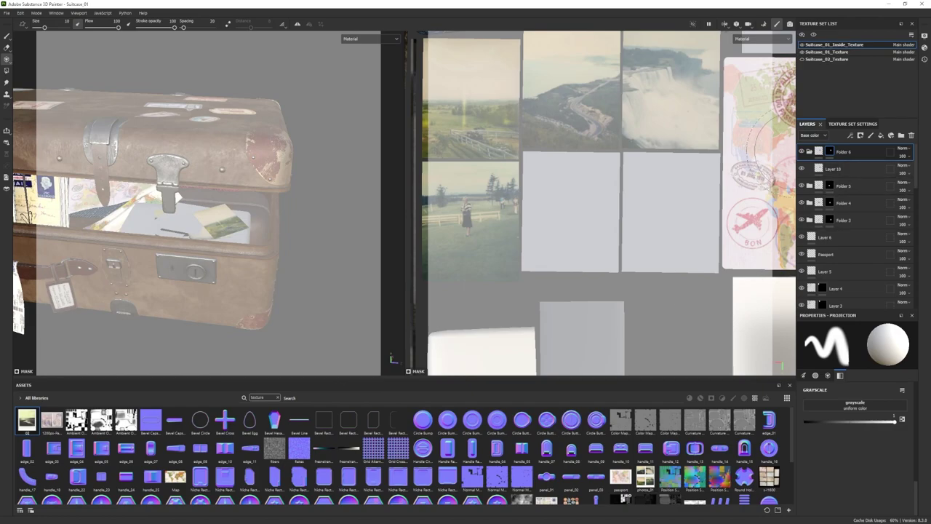
{"action": "left_click", "coordinate": [810, 152]}
{"action": "left_click", "coordinate": [870, 135]}
{"action": "left_click_drag", "start_coordinate": [820, 449], "coordinate": [818, 446]}
{"action": "mouse_move", "coordinate": [512, 232]}
{"action": "right_mouse_down", "text": "alt"}
{"action": "mouse_move", "coordinate": [482, 240]}
{"action": "mouse_move", "coordinate": [560, 226]}
{"action": "right_mouse_up", "text": "alt"}
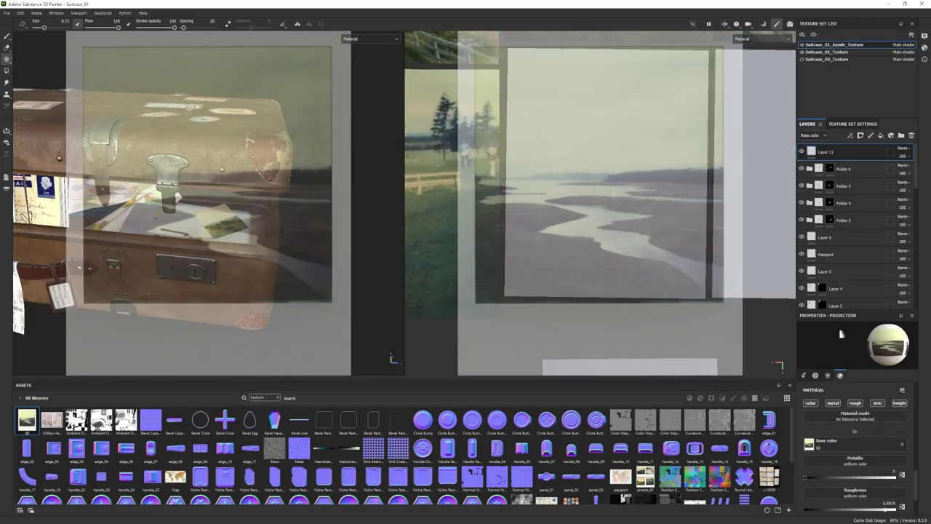
{"action": "mouse_move", "coordinate": [541, 101]}
{"action": "left_mouse_down"}
{"action": "mouse_move", "coordinate": [535, 186]}
{"action": "mouse_move", "coordinate": [561, 106]}
{"action": "mouse_move", "coordinate": [567, 117]}
{"action": "left_mouse_up"}
- Put the river photo's layer in a new folder with a black mask and reveal only its card with Polygon Fill
{"action": "left_click", "coordinate": [901, 135]}
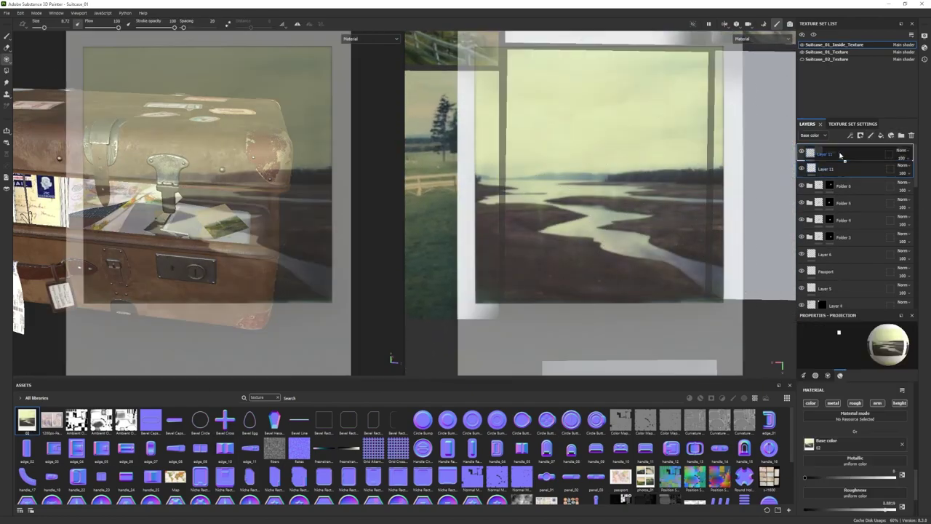
{"action": "left_click_drag", "start_coordinate": [836, 169], "coordinate": [841, 154]}
{"action": "right_click", "coordinate": [841, 153]}
{"action": "left_click", "coordinate": [861, 168]}
{"action": "left_click", "coordinate": [7, 71]}
{"action": "left_click", "coordinate": [600, 189]}
- Import 03.jpg as a texture into the current session
{"action": "left_click", "coordinate": [6, 36]}
{"action": "scroll", "coordinate": [736, 239], "scroll_direction": "down", "scroll_amount": 3}
{"action": "middle_click_drag", "start_coordinate": [735, 239], "coordinate": [549, 245], "text": "alt"}
{"action": "left_click_drag", "start_coordinate": [885, 238], "coordinate": [552, 447]}
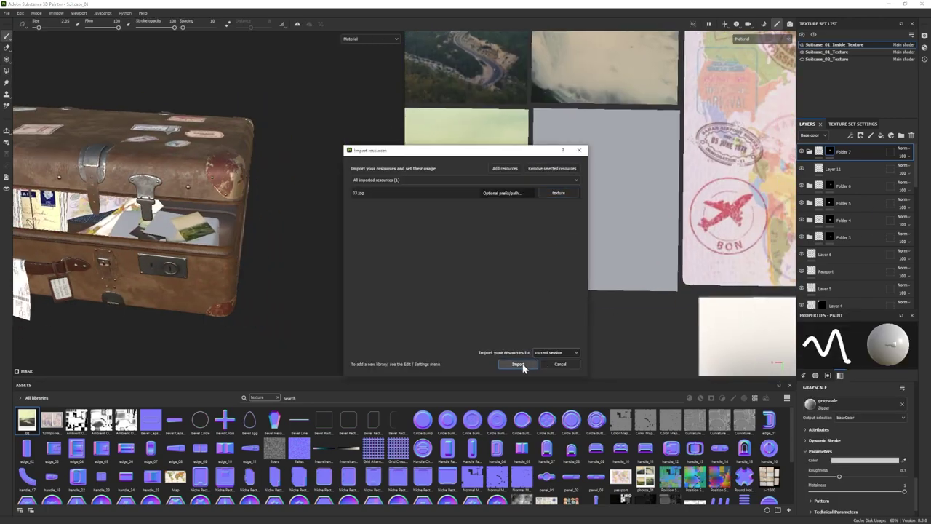
{"action": "left_click", "coordinate": [517, 363]}
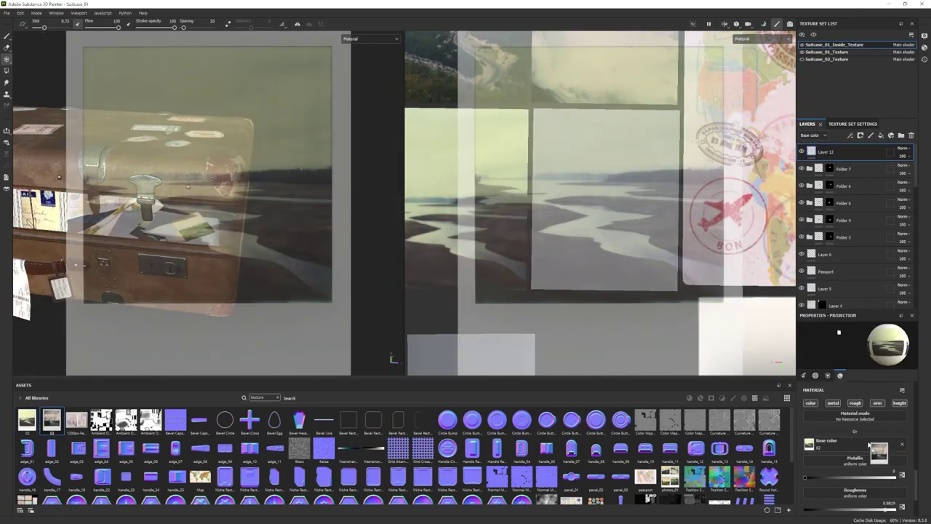
- Project the 03 photo of the road with lamp posts onto the blank card below the waterfall photo
{"action": "left_click_drag", "start_coordinate": [868, 444], "coordinate": [866, 444]}
{"action": "scroll", "coordinate": [683, 313], "scroll_direction": "up", "scroll_amount": 3}
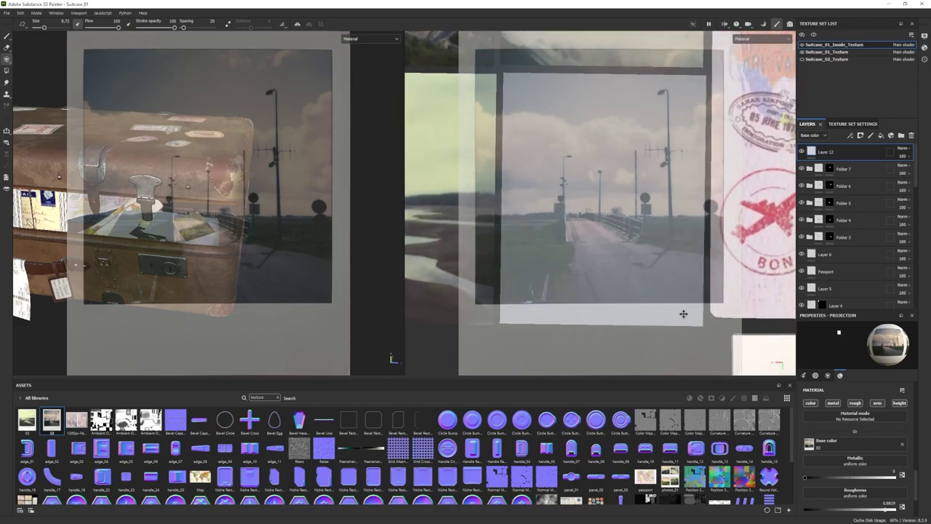
{"action": "middle_click_drag", "start_coordinate": [684, 313], "coordinate": [705, 293], "text": "alt"}
{"action": "mouse_move", "coordinate": [640, 116]}
{"action": "left_mouse_down"}
{"action": "mouse_move", "coordinate": [618, 171]}
{"action": "mouse_move", "coordinate": [528, 95]}
{"action": "left_mouse_up"}
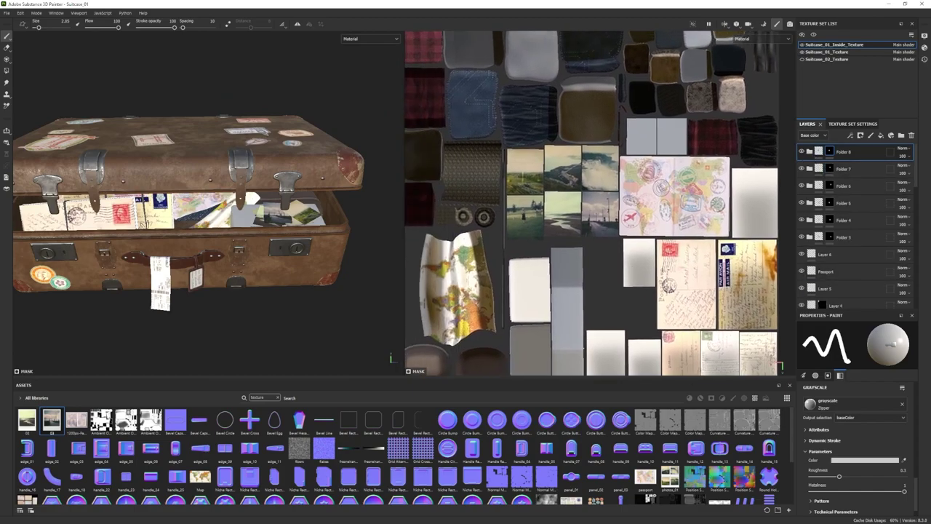
- Clear the asset search, filter for smart materials and add Wood Beech Veined at the top of the layer stack
{"action": "left_click", "coordinate": [277, 397]}
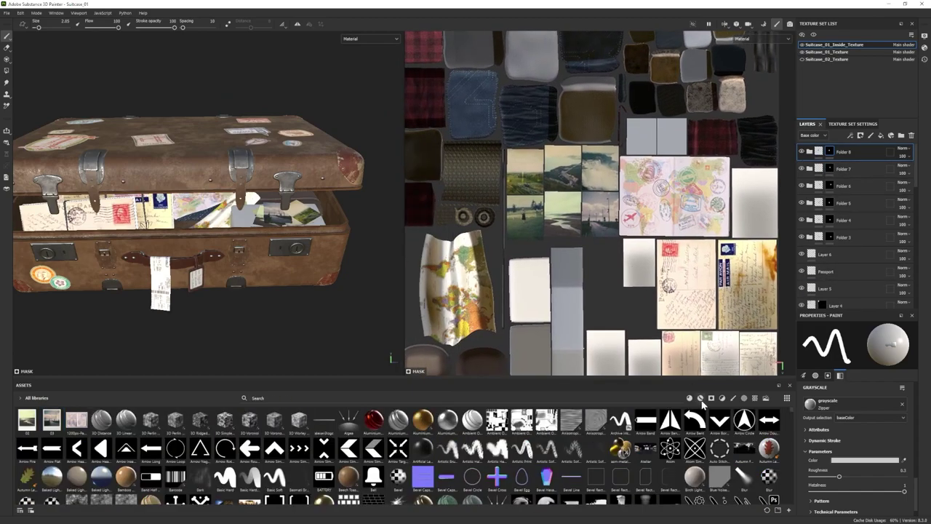
{"action": "left_click", "coordinate": [701, 398]}
{"action": "scroll", "coordinate": [623, 493], "scroll_direction": "down", "scroll_amount": 1}
{"action": "left_click_drag", "start_coordinate": [621, 496], "coordinate": [846, 149]}
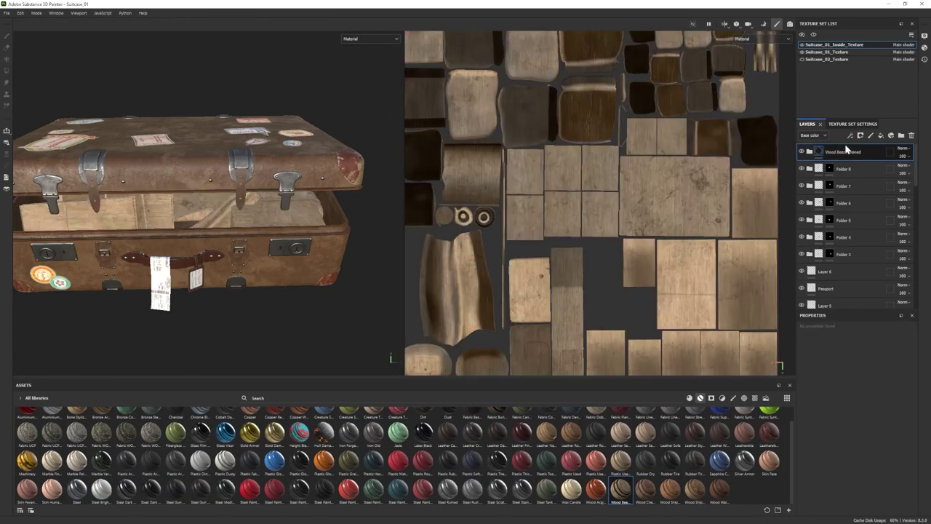
- Toggle the visibility of the Wood Veins layer and change the Base Wood color to a darker brown
{"action": "left_click_drag", "start_coordinate": [280, 244], "coordinate": [349, 222], "text": "alt"}
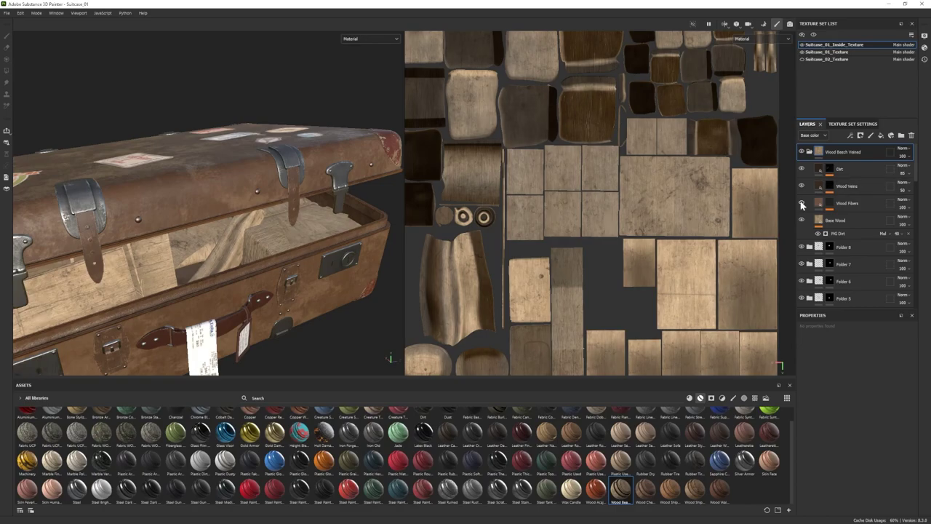
{"action": "left_click", "coordinate": [802, 186]}
{"action": "left_click", "coordinate": [836, 220]}
{"action": "left_click", "coordinate": [846, 428]}
{"action": "left_click", "coordinate": [735, 468]}
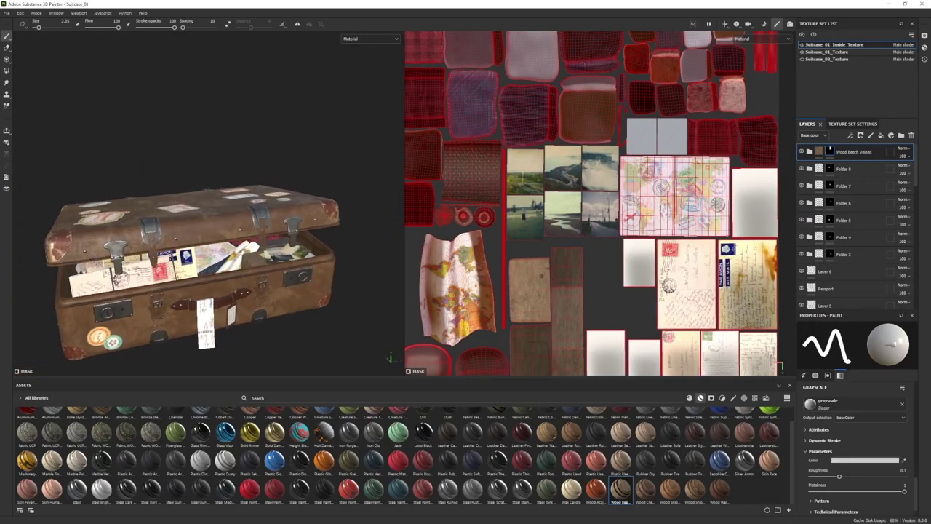
- Import the photo 04 as a texture resource
{"action": "scroll", "coordinate": [326, 320], "scroll_direction": "down", "scroll_amount": 5}
{"action": "left_click_drag", "start_coordinate": [329, 324], "coordinate": [233, 305], "text": "alt"}
{"action": "scroll", "coordinate": [127, 315], "scroll_direction": "up", "scroll_amount": 5}
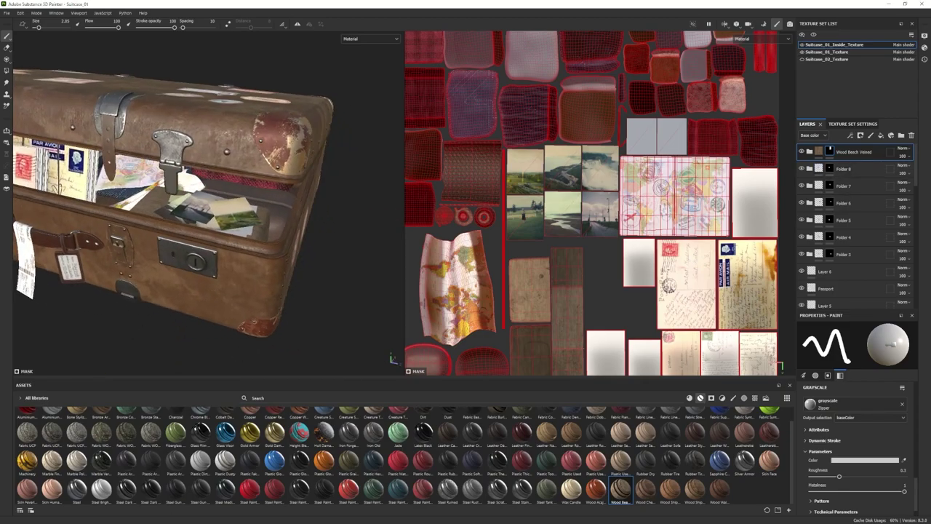
{"action": "left_click", "coordinate": [558, 193]}
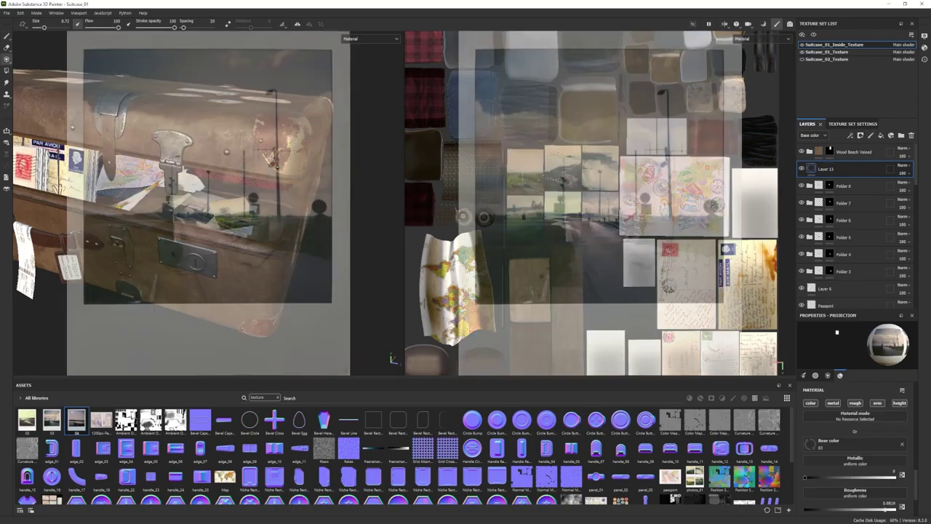
- Set 04 as the projection's base color and project the lake-at-dusk photo onto one of the two remaining blank photo cards
{"action": "left_click_drag", "start_coordinate": [75, 421], "coordinate": [818, 444]}
{"action": "scroll", "coordinate": [660, 305], "scroll_direction": "up", "scroll_amount": 5}
{"action": "scroll", "coordinate": [618, 240], "scroll_direction": "down", "scroll_amount": 3}
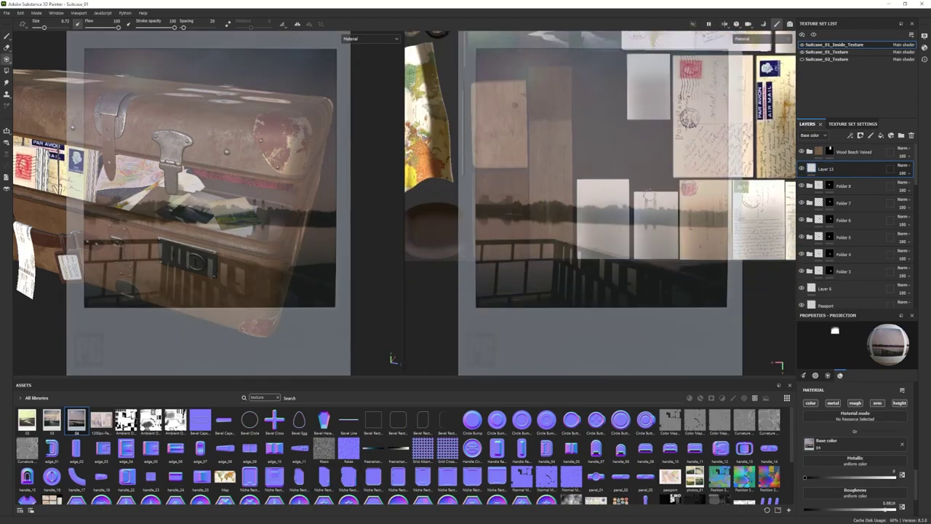
{"action": "left_click_drag", "start_coordinate": [156, 293], "coordinate": [198, 309], "text": "alt"}
{"action": "scroll", "coordinate": [198, 291], "scroll_direction": "up", "scroll_amount": 5}
{"action": "scroll", "coordinate": [600, 306], "scroll_direction": "down", "scroll_amount": 3}
{"action": "middle_click_drag", "start_coordinate": [603, 255], "coordinate": [614, 294], "text": "alt"}
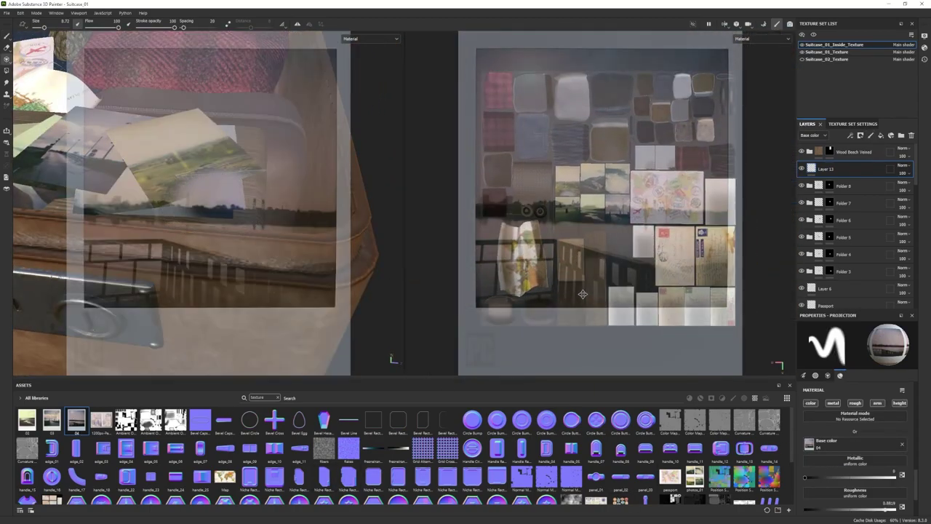
{"action": "scroll", "coordinate": [658, 175], "scroll_direction": "up", "scroll_amount": 5}
{"action": "scroll", "coordinate": [575, 110], "scroll_direction": "up", "scroll_amount": 5}
{"action": "mouse_move", "coordinate": [531, 247]}
{"action": "left_mouse_down"}
{"action": "mouse_move", "coordinate": [542, 80]}
{"action": "mouse_move", "coordinate": [654, 240]}
{"action": "mouse_move", "coordinate": [695, 80]}
{"action": "left_mouse_up"}
- Put the lake photo's layer in a new folder with a black mask and reveal only its card with Polygon Fill
{"action": "left_click", "coordinate": [901, 136]}
{"action": "right_click", "coordinate": [831, 168]}
{"action": "left_click", "coordinate": [862, 182]}
{"action": "left_click", "coordinate": [596, 182]}
- Add a new paint layer for the adjacent blank card and import the photo 05 as a texture
{"action": "middle_click_drag", "start_coordinate": [734, 182], "coordinate": [556, 187], "text": "alt"}
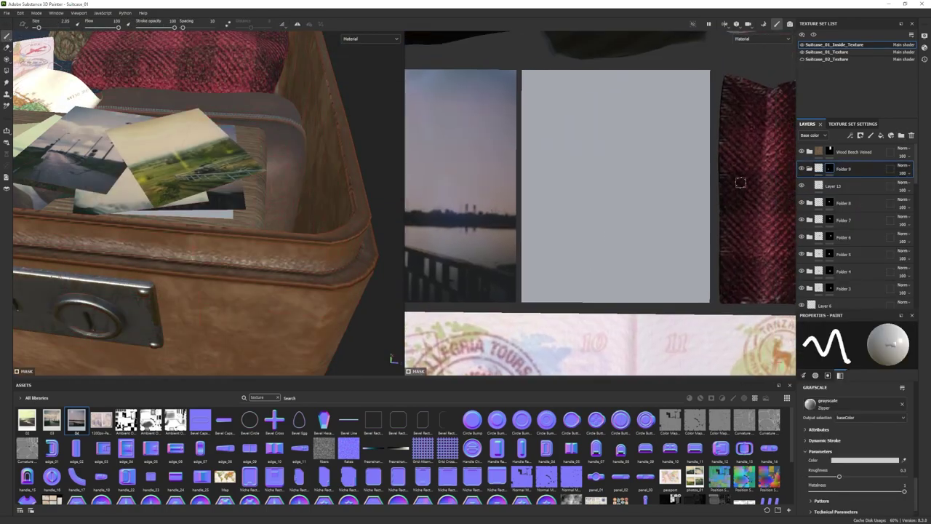
{"action": "left_click", "coordinate": [809, 169]}
{"action": "left_click", "coordinate": [870, 136]}
{"action": "left_click", "coordinate": [7, 59]}
{"action": "left_click_drag", "start_coordinate": [507, 407], "coordinate": [503, 421]}
{"action": "left_click", "coordinate": [558, 192]}
{"action": "left_click", "coordinate": [569, 222]}
{"action": "left_click", "coordinate": [519, 364]}
- Set 05 as the projection's base color and project the photo of the figure on the rocky hill onto the blank card
{"action": "left_click_drag", "start_coordinate": [101, 419], "coordinate": [833, 447]}
{"action": "middle_click_drag", "start_coordinate": [631, 252], "coordinate": [629, 269], "text": "alt"}
{"action": "mouse_move", "coordinate": [680, 251]}
{"action": "left_mouse_down"}
{"action": "mouse_move", "coordinate": [560, 142]}
{"action": "mouse_move", "coordinate": [526, 147]}
{"action": "left_mouse_up"}
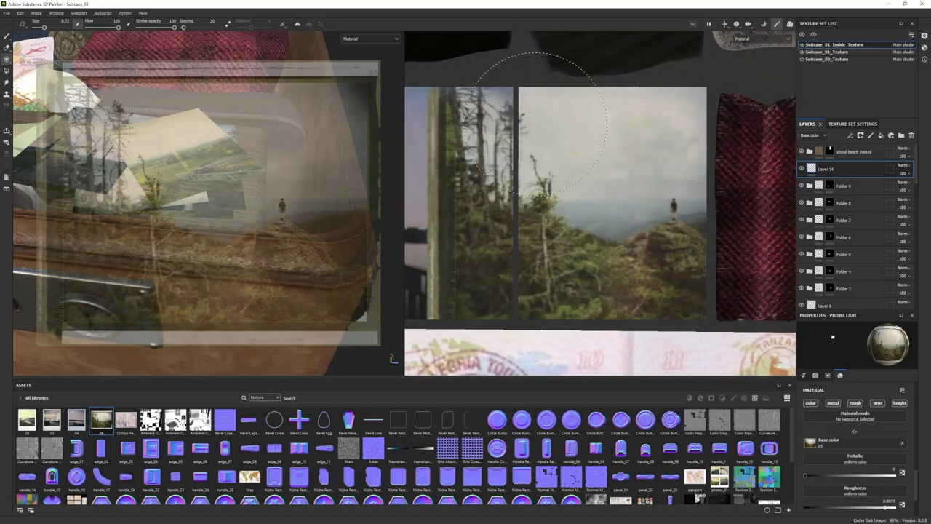
- Group the hill photo's layer in a folder with a black mask and reveal only its card with Polygon Fill
{"action": "key", "text": "ctrl+g"}
{"action": "right_click", "coordinate": [842, 168]}
{"action": "left_click", "coordinate": [872, 183]}
{"action": "left_click", "coordinate": [606, 188]}
{"action": "left_click", "coordinate": [7, 36]}
- Reload the project's mesh by selecting its file in the project configuration
{"action": "scroll", "coordinate": [211, 196], "scroll_direction": "down", "scroll_amount": 8}
{"action": "mouse_move", "coordinate": [182, 211]}
{"action": "left_mouse_down", "text": "alt"}
{"action": "mouse_move", "coordinate": [240, 196]}
{"action": "mouse_move", "coordinate": [204, 174]}
{"action": "left_mouse_up", "text": "alt"}
{"action": "left_click", "coordinate": [21, 13]}
{"action": "left_click", "coordinate": [44, 44]}
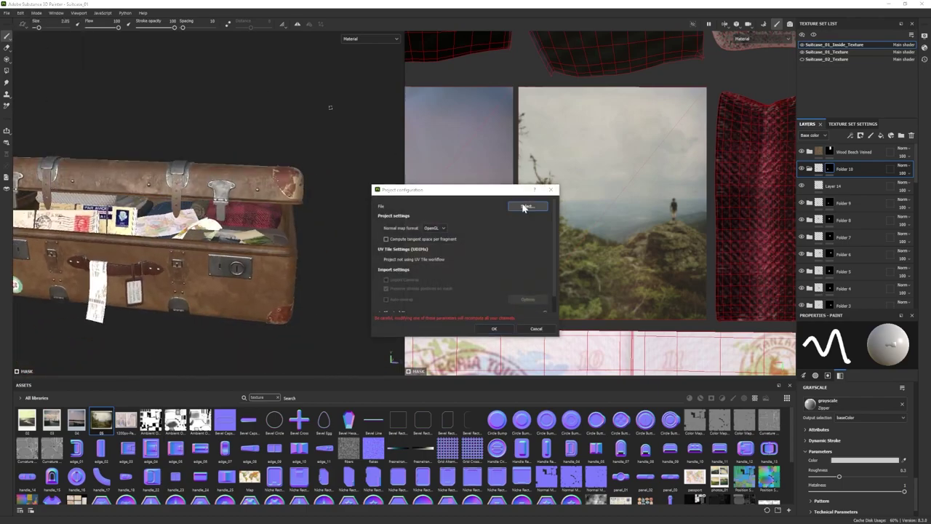
{"action": "left_click", "coordinate": [525, 206]}
{"action": "double_click", "coordinate": [502, 269]}
{"action": "left_click", "coordinate": [491, 329]}
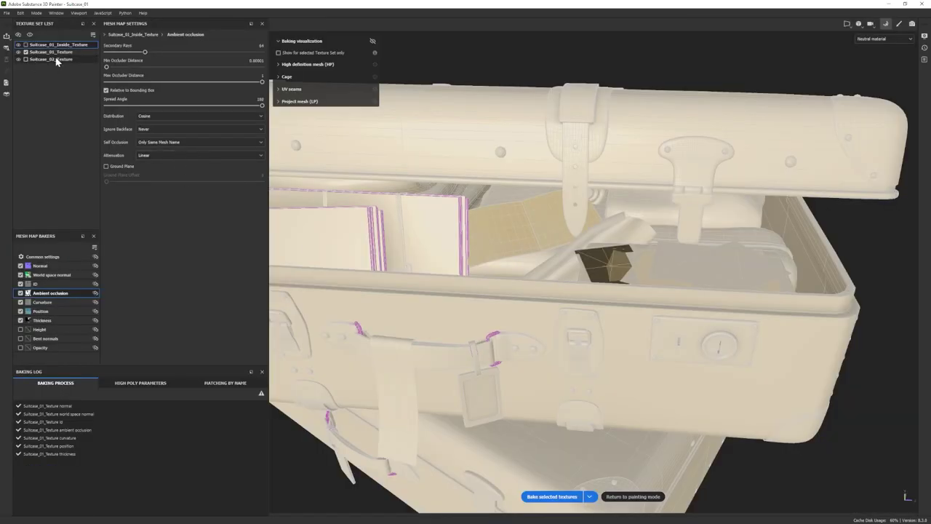
- Bake the mesh maps of Suitcase_01_Inside_Texture and return to painting mode
{"action": "left_click", "coordinate": [551, 496]}
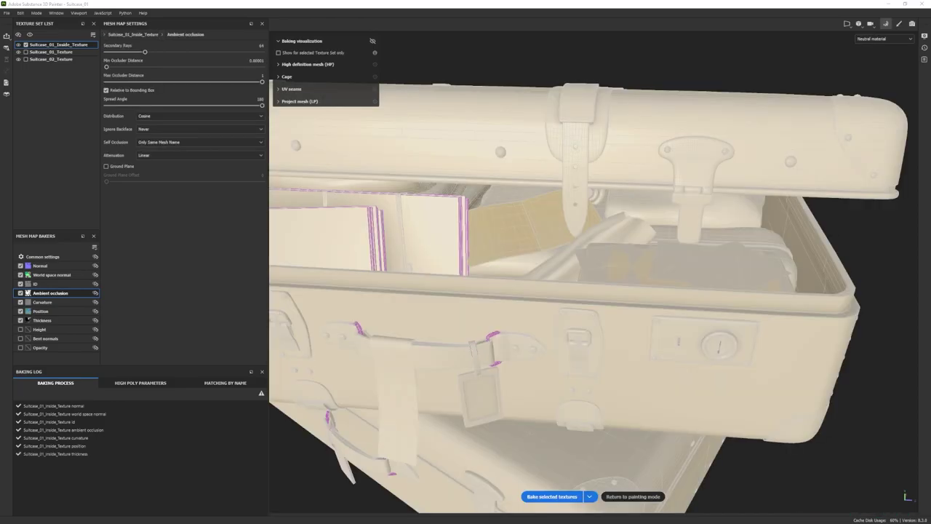
{"action": "left_click", "coordinate": [618, 497]}
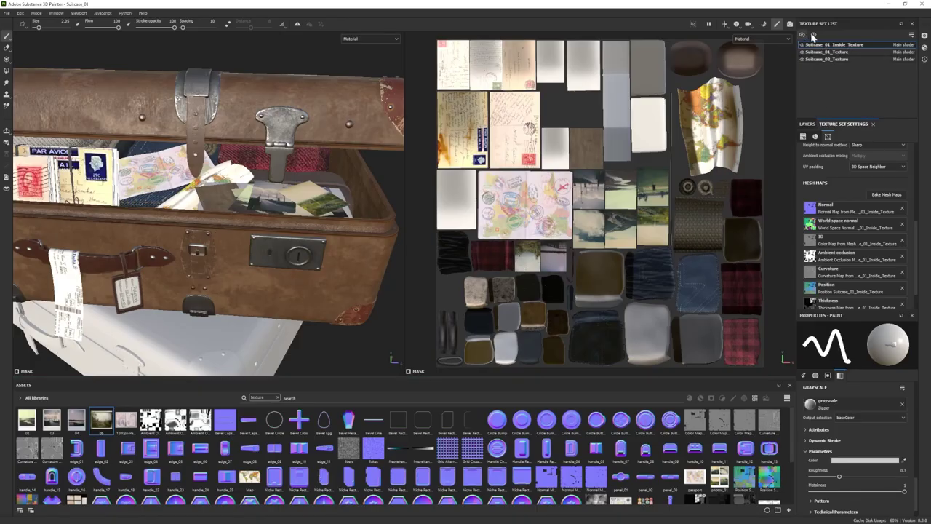
- Correct the Wood Beech Veined mask with Polygon Fill so the wood covers the bare wooden pieces and not the loose photo card
{"action": "left_click", "coordinate": [807, 124]}
{"action": "left_click", "coordinate": [7, 71]}
{"action": "mouse_move", "coordinate": [220, 196]}
{"action": "left_mouse_down", "text": "alt"}
{"action": "mouse_move", "coordinate": [246, 234]}
{"action": "mouse_move", "coordinate": [208, 204]}
{"action": "left_mouse_up", "text": "alt"}
{"action": "left_click", "coordinate": [221, 217]}
{"action": "left_click", "coordinate": [6, 36]}
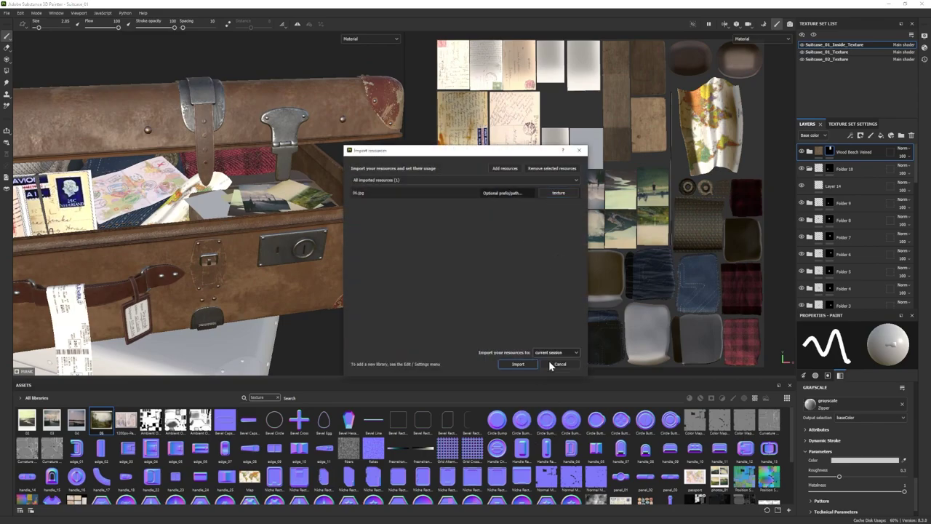
- Import the photo 06 as a texture and set it as the projection's base color on a new paint layer
{"action": "left_click", "coordinate": [518, 363]}
{"action": "left_click", "coordinate": [836, 187]}
{"action": "left_click", "coordinate": [809, 169]}
{"action": "left_click", "coordinate": [846, 170]}
{"action": "left_click", "coordinate": [870, 135]}
{"action": "left_click", "coordinate": [6, 60]}
{"action": "left_click_drag", "start_coordinate": [803, 449], "coordinate": [810, 452]}
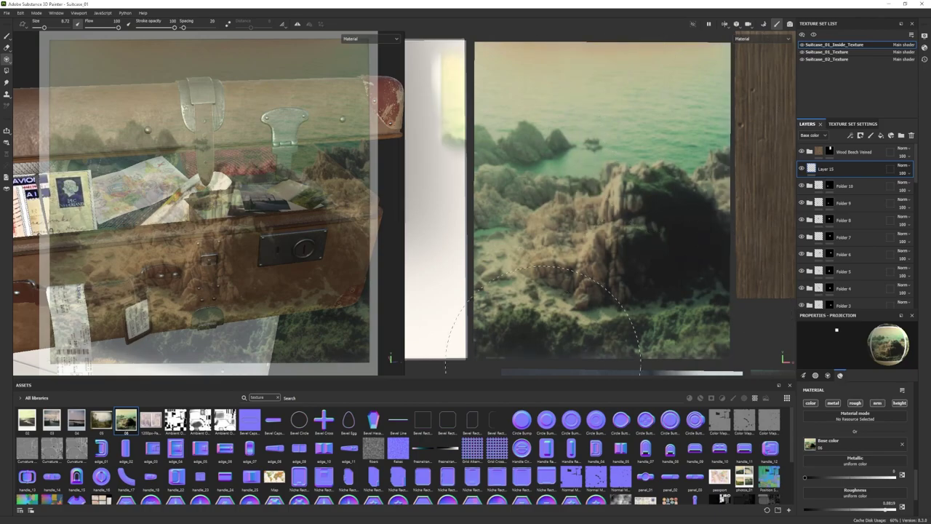
- Undo the rocky-coast projection, turn the UV view around and project the 06 photo onto the loose card again
{"action": "left_click", "coordinate": [6, 35]}
{"action": "left_click_drag", "start_coordinate": [211, 255], "coordinate": [190, 268], "text": "alt"}
{"action": "key", "text": "ctrl+z"}
{"action": "left_click", "coordinate": [7, 59]}
{"action": "left_click_drag", "start_coordinate": [655, 211], "coordinate": [517, 158], "text": "alt"}
{"action": "mouse_move", "coordinate": [555, 189]}
{"action": "middle_mouse_down", "text": "alt"}
{"action": "mouse_move", "coordinate": [566, 178]}
{"action": "mouse_move", "coordinate": [568, 186]}
{"action": "middle_mouse_up", "text": "alt"}
{"action": "mouse_move", "coordinate": [544, 91]}
{"action": "left_mouse_down"}
{"action": "mouse_move", "coordinate": [537, 107]}
{"action": "mouse_move", "coordinate": [647, 269]}
{"action": "left_mouse_up"}
{"action": "left_click", "coordinate": [6, 35]}
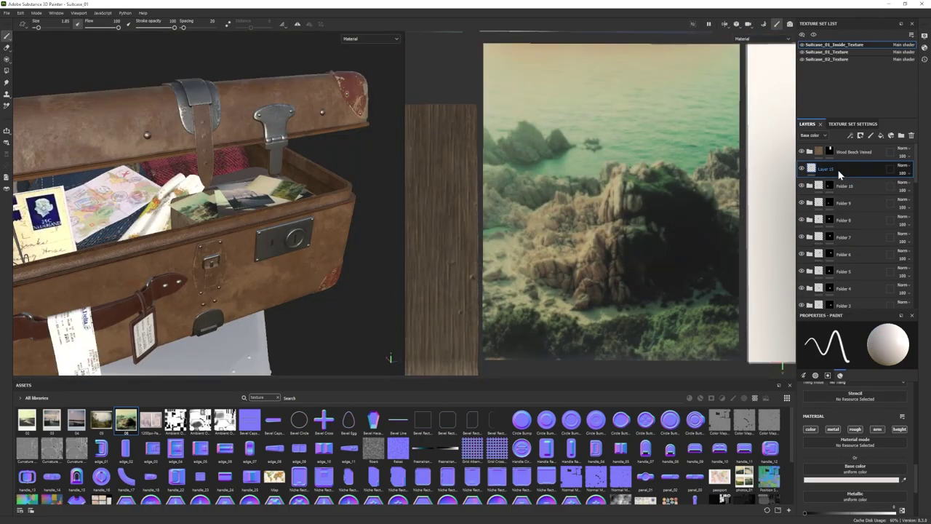
- Put the rocky-coast photo's layer in a folder with a black mask and reveal only its card with Polygon Fill
{"action": "right_click", "coordinate": [839, 171]}
{"action": "left_click", "coordinate": [862, 186]}
{"action": "left_click_drag", "start_coordinate": [838, 174], "coordinate": [826, 170]}
{"action": "key", "text": "4"}
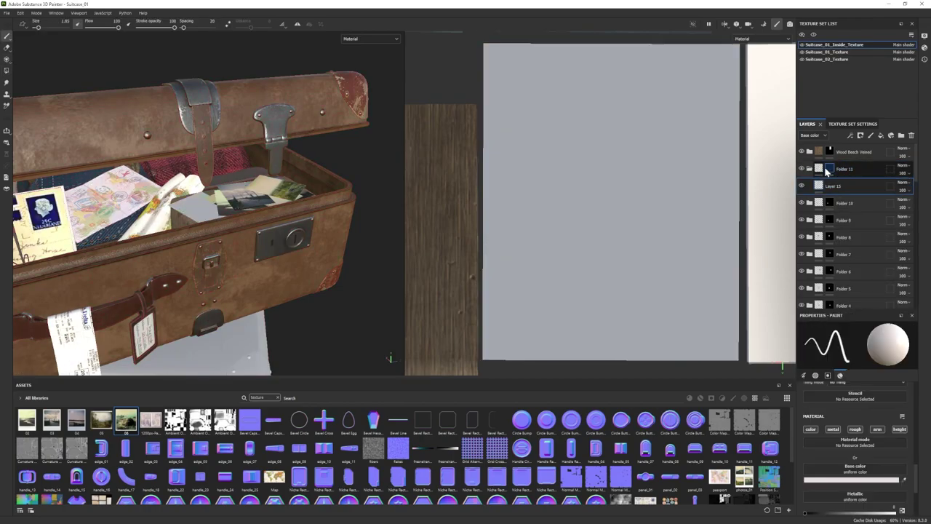
{"action": "left_click", "coordinate": [829, 168]}
{"action": "left_click", "coordinate": [617, 211]}
{"action": "key", "text": "1"}
- Switch to the Suitcase_02_Texture texture set and isolate it in the view
{"action": "scroll", "coordinate": [218, 251], "scroll_direction": "down", "scroll_amount": 3}
{"action": "left_click_drag", "start_coordinate": [218, 251], "coordinate": [195, 249], "text": "alt"}
{"action": "left_click", "coordinate": [837, 60]}
{"action": "left_click", "coordinate": [813, 34]}
- Filter the assets for smart materials and add Leather Stylized to the Suitcase_02_Texture layers below Layer 1
{"action": "left_click", "coordinate": [754, 398]}
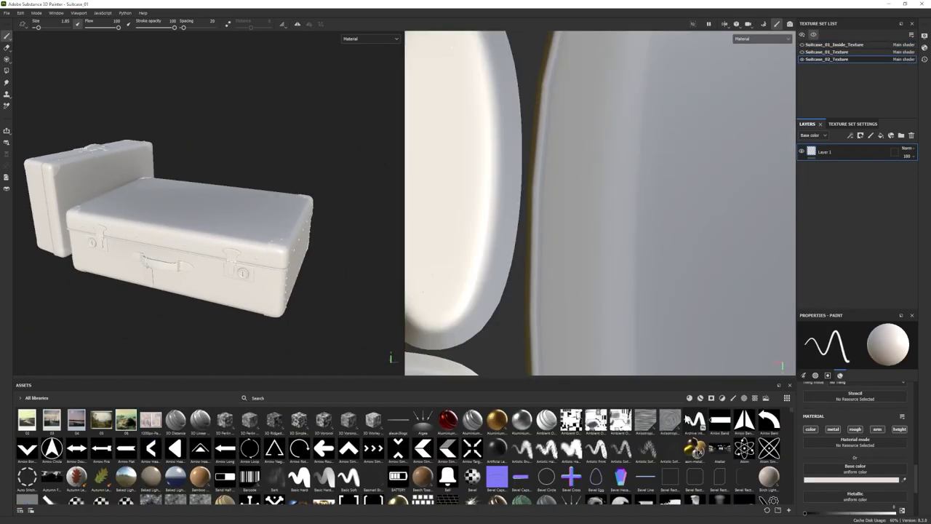
{"action": "left_click", "coordinate": [700, 398]}
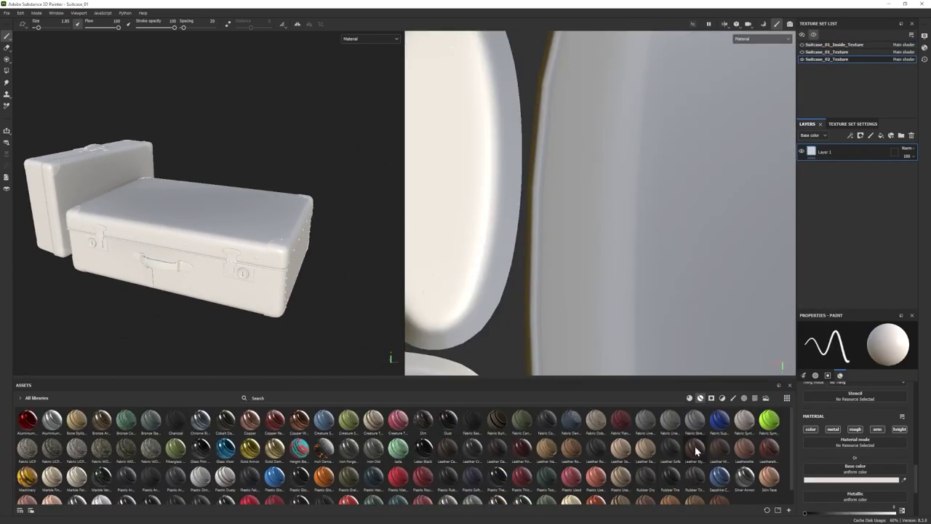
{"action": "left_click_drag", "start_coordinate": [696, 451], "coordinate": [837, 162]}
{"action": "left_click_drag", "start_coordinate": [318, 268], "coordinate": [208, 267], "text": "alt"}
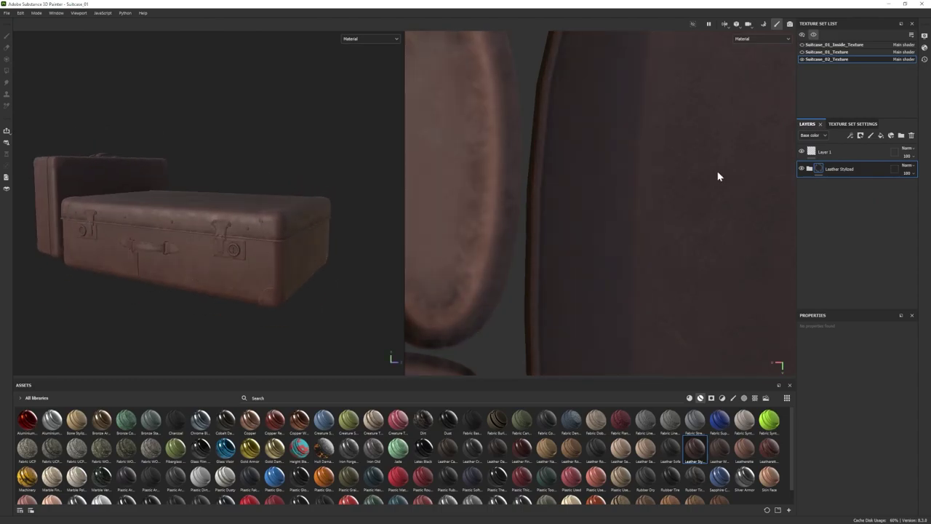
- End the texture set isolation and show Suitcase_01_Texture to compare the open suitcase with the leather suitcases
{"action": "left_click", "coordinate": [802, 52]}
{"action": "left_click", "coordinate": [802, 52]}
{"action": "left_click", "coordinate": [813, 35]}
{"action": "scroll", "coordinate": [200, 269], "scroll_direction": "down", "scroll_amount": 3}
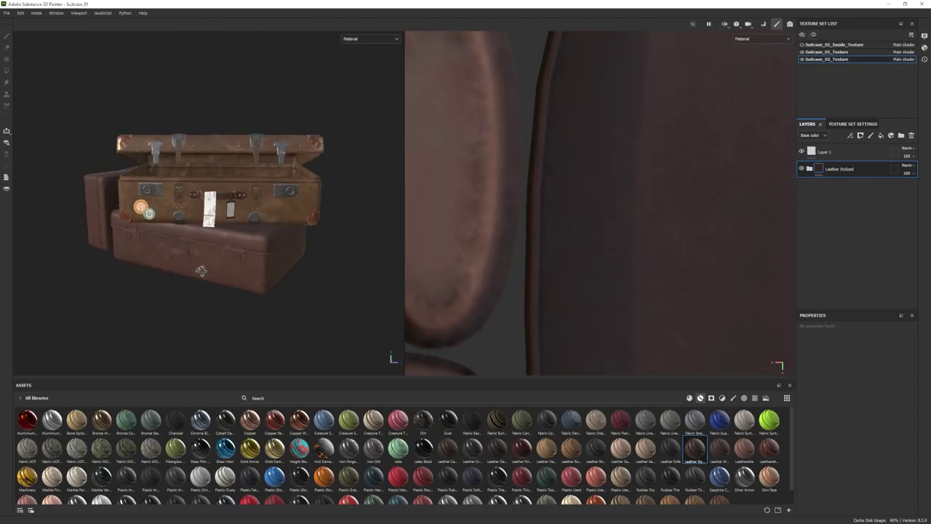
- Hide Suitcase_01_Texture and set the Base Color layer inside Leather Stylized to a dark brown
{"action": "scroll", "coordinate": [200, 269], "scroll_direction": "up", "scroll_amount": 3}
{"action": "left_click", "coordinate": [802, 52]}
{"action": "left_click", "coordinate": [810, 169]}
{"action": "left_click", "coordinate": [834, 274]}
{"action": "left_click", "coordinate": [847, 407]}
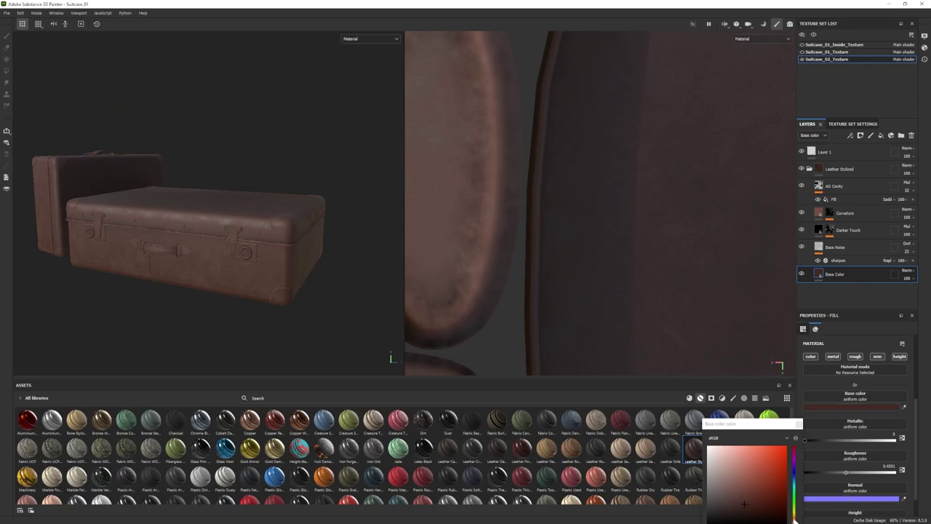
{"action": "left_click_drag", "start_coordinate": [753, 424], "coordinate": [738, 359]}
{"action": "left_click", "coordinate": [779, 457]}
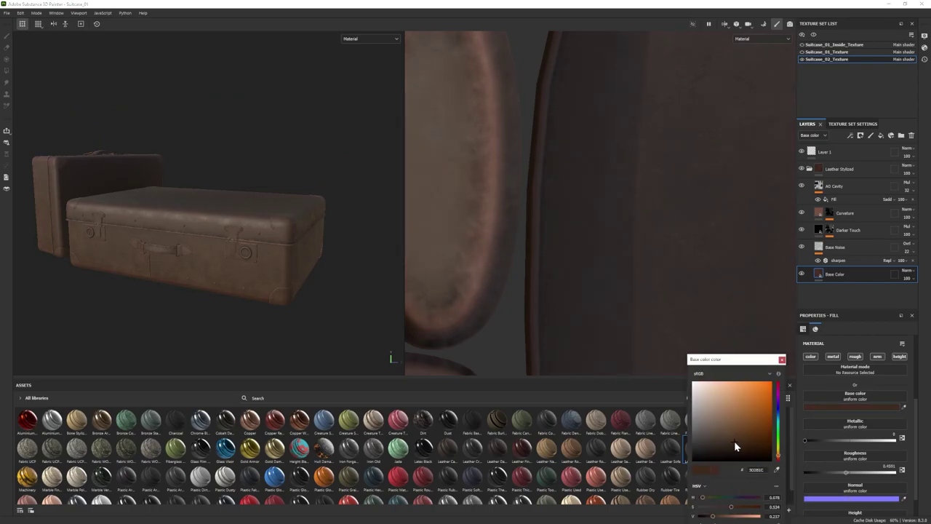
{"action": "left_click", "coordinate": [782, 359]}
- Add a fill layer above AO Cavity with the Subtle Scratches smart mask, setting Wear Level to 0.4 and Curvature Weight to 0.12
{"action": "left_click", "coordinate": [851, 187]}
{"action": "left_click", "coordinate": [880, 136]}
{"action": "left_click", "coordinate": [711, 399]}
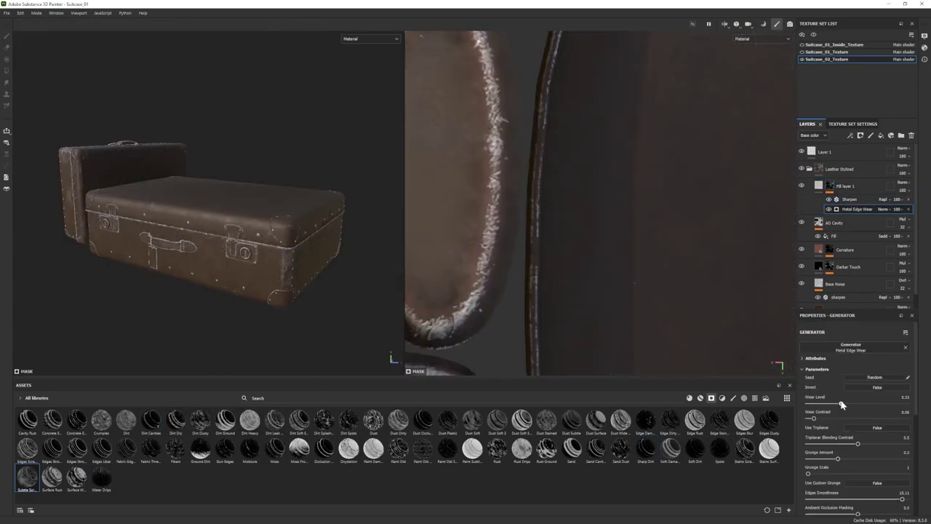
{"action": "left_click_drag", "start_coordinate": [841, 405], "coordinate": [847, 404]}
{"action": "left_click_drag", "start_coordinate": [845, 463], "coordinate": [831, 462]}
{"action": "mouse_move", "coordinate": [847, 337]}
{"action": "left_mouse_down"}
{"action": "mouse_move", "coordinate": [860, 337]}
{"action": "mouse_move", "coordinate": [847, 336]}
{"action": "left_mouse_up"}
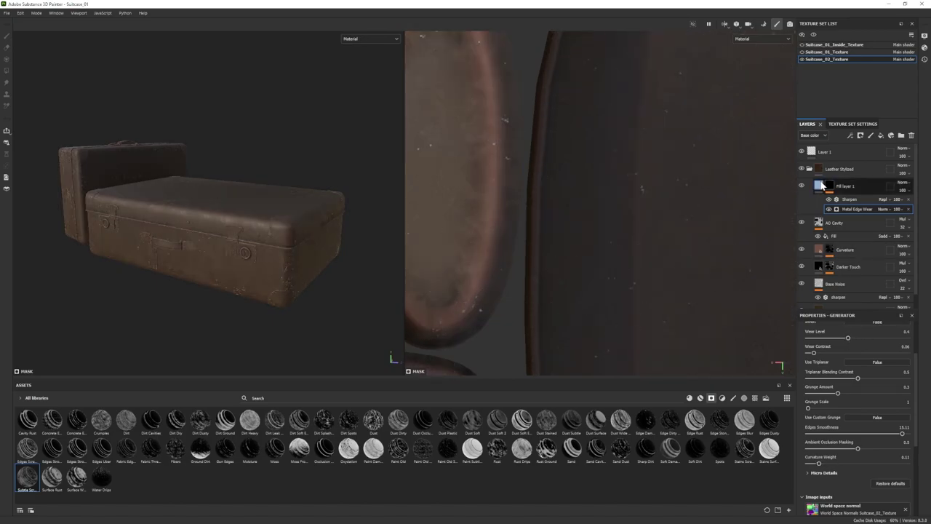
- Set the base color of Fill layer 1 to a pale yellow
{"action": "left_click", "coordinate": [821, 186]}
{"action": "left_click", "coordinate": [831, 407]}
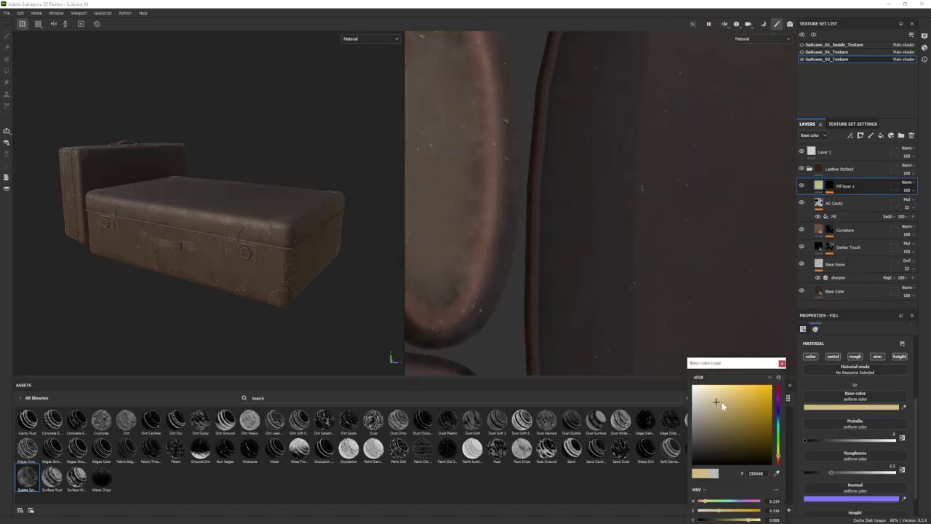
{"action": "left_click_drag", "start_coordinate": [722, 403], "coordinate": [730, 405]}
{"action": "left_click", "coordinate": [782, 362]}
- Add a second fill layer above Fill layer 1 with the Gun Edges smart mask and a muted beige base color
{"action": "scroll", "coordinate": [849, 503], "scroll_direction": "down", "scroll_amount": 1}
{"action": "left_click", "coordinate": [881, 136]}
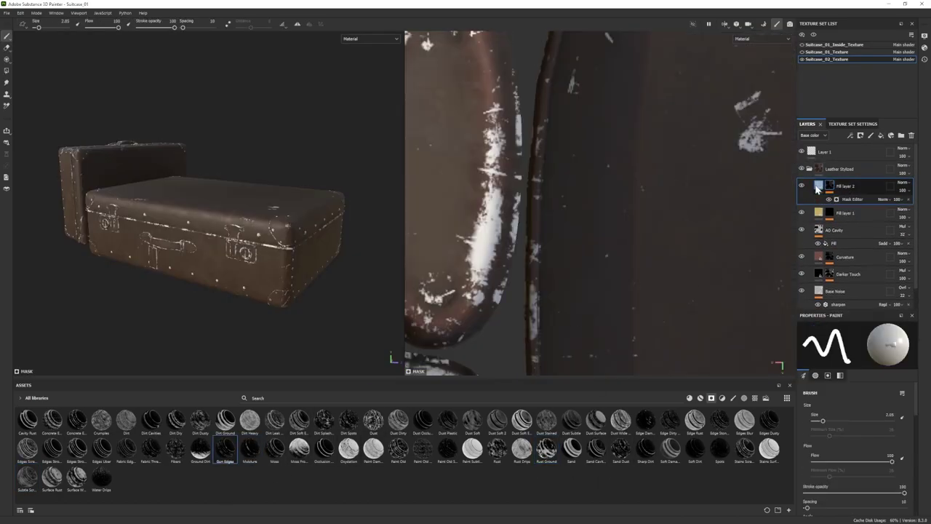
{"action": "left_click", "coordinate": [815, 186]}
{"action": "left_click", "coordinate": [851, 379]}
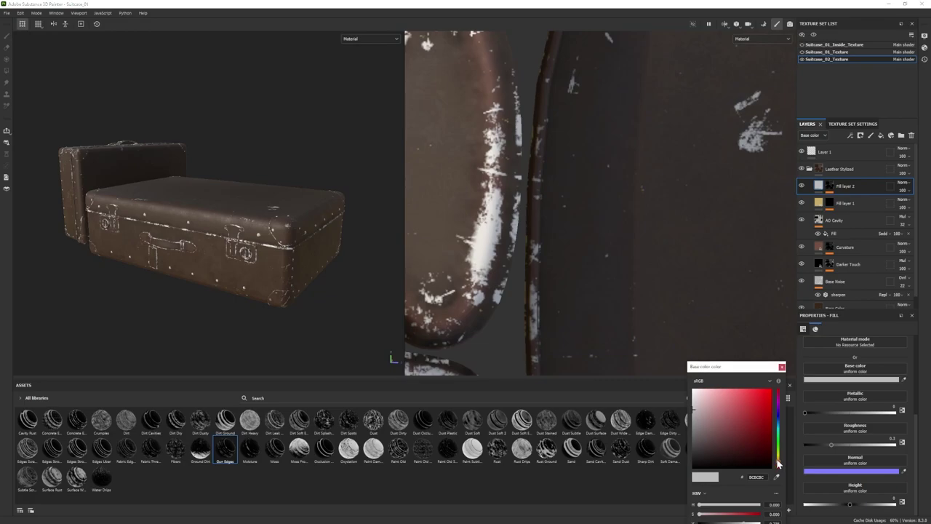
{"action": "left_click", "coordinate": [778, 460]}
{"action": "left_click_drag", "start_coordinate": [725, 419], "coordinate": [720, 426]}
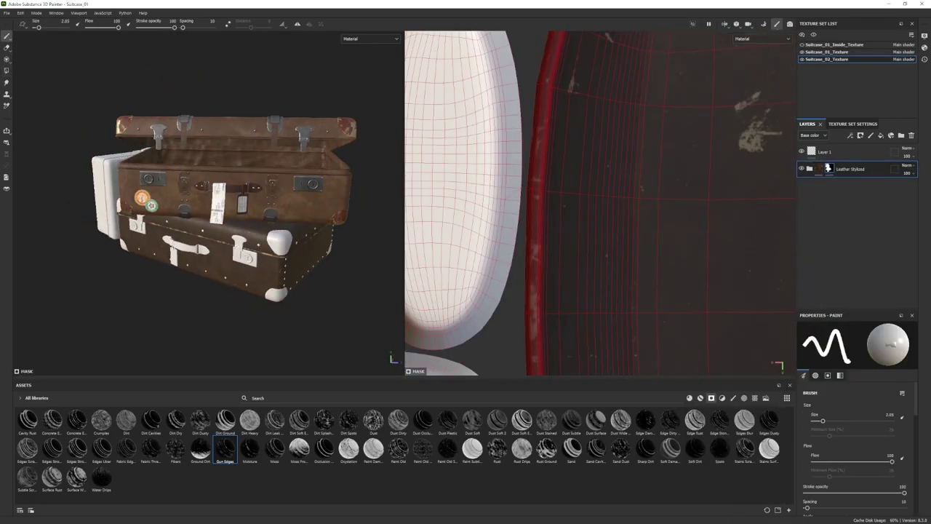
- Tune the Mask Editor on Fill layer 2's mask, with Global Balance 0.46, Global Contrast 0.78 and Texture 2 at 0.78
{"action": "left_click_drag", "start_coordinate": [184, 242], "coordinate": [168, 236], "text": "alt"}
{"action": "right_click_drag", "start_coordinate": [169, 235], "coordinate": [189, 230], "text": "alt"}
{"action": "left_click", "coordinate": [809, 169]}
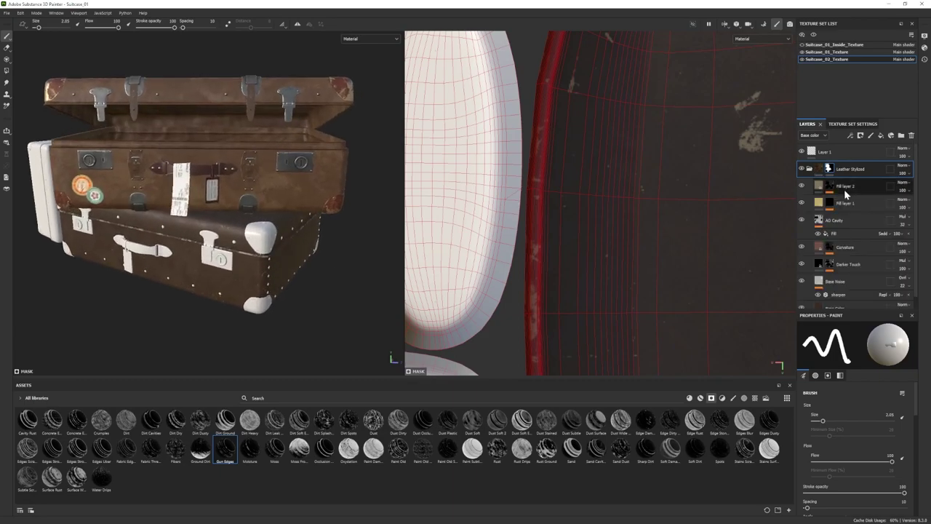
{"action": "left_click", "coordinate": [845, 187]}
{"action": "left_click", "coordinate": [829, 187]}
{"action": "left_click", "coordinate": [848, 259]}
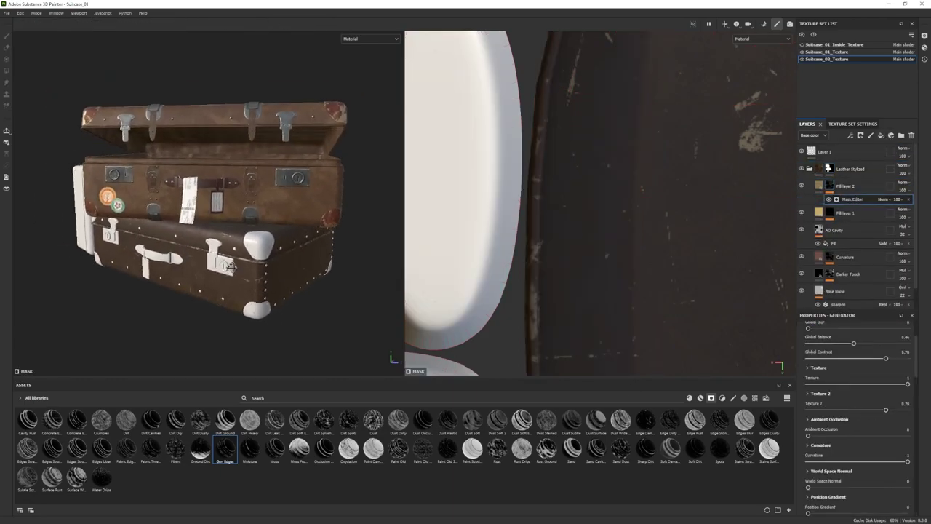
- Set the Base Color layer of the leather to a warmer, lighter brown
{"action": "scroll", "coordinate": [850, 254], "scroll_direction": "down", "scroll_amount": 1}
{"action": "left_click", "coordinate": [834, 296]}
{"action": "left_click", "coordinate": [854, 379]}
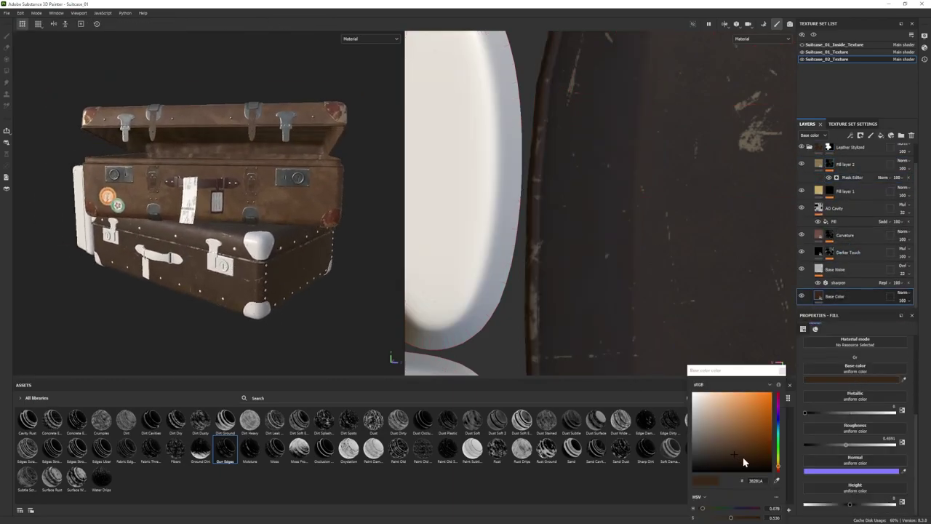
{"action": "mouse_move", "coordinate": [730, 450]}
{"action": "left_mouse_down"}
{"action": "mouse_move", "coordinate": [723, 449]}
{"action": "mouse_move", "coordinate": [732, 448]}
{"action": "left_mouse_up"}
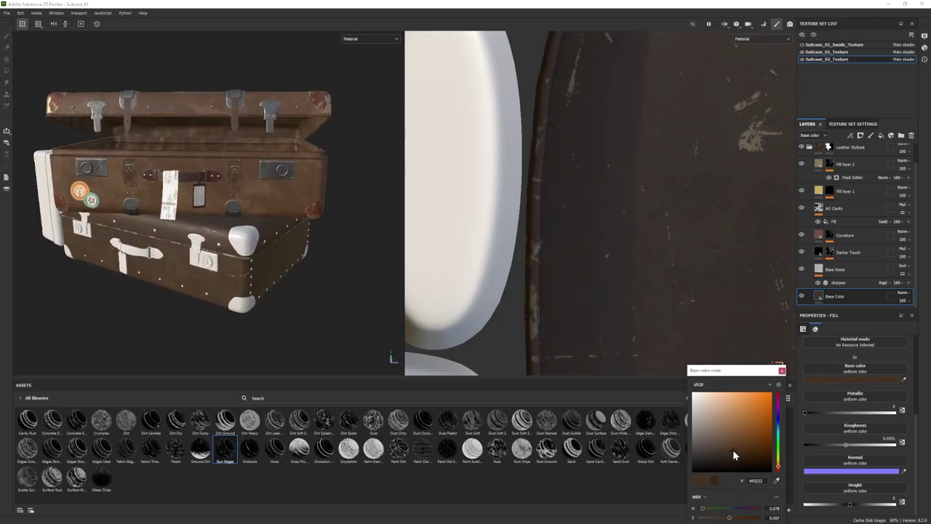
{"action": "left_click", "coordinate": [781, 371]}
- Add a third fill layer above Fill layer 2 and apply the Sharp Dirt smart mask to it
{"action": "left_click_drag", "start_coordinate": [247, 211], "coordinate": [256, 179], "text": "alt"}
{"action": "scroll", "coordinate": [860, 201], "scroll_direction": "up", "scroll_amount": 2}
{"action": "left_click", "coordinate": [856, 188]}
{"action": "left_click", "coordinate": [880, 135]}
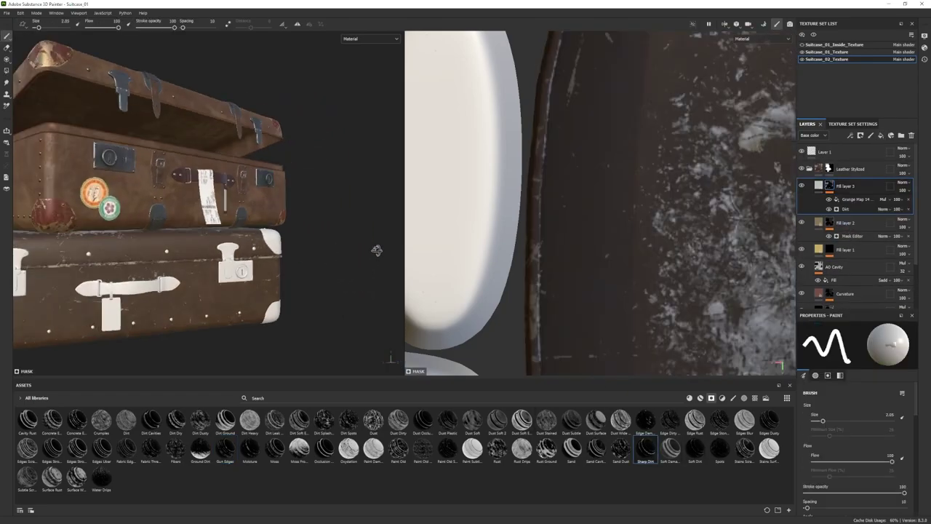
{"action": "right_click_drag", "start_coordinate": [376, 252], "coordinate": [65, 250], "text": "alt"}
{"action": "left_click_drag", "start_coordinate": [66, 249], "coordinate": [167, 251], "text": "alt"}
- Try toggling and adjusting the Dirt generator and Grunge Map 14 effects in Fill layer 3's mask
{"action": "left_click", "coordinate": [859, 202]}
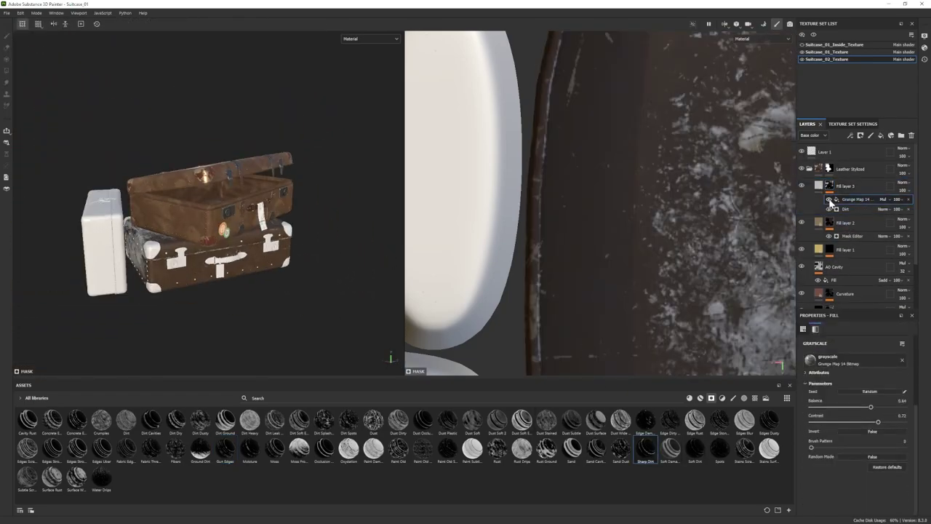
{"action": "left_click", "coordinate": [829, 209]}
{"action": "left_click", "coordinate": [829, 209]}
{"action": "scroll", "coordinate": [853, 432], "scroll_direction": "up", "scroll_amount": 3}
{"action": "left_click_drag", "start_coordinate": [867, 458], "coordinate": [815, 443]}
{"action": "key", "text": "ctrl+z"}
{"action": "key", "text": "ctrl+z"}
{"action": "left_click_drag", "start_coordinate": [888, 418], "coordinate": [814, 403]}
{"action": "key", "text": "ctrl+z"}
{"action": "key", "text": "ctrl+z"}
{"action": "left_click", "coordinate": [829, 199]}
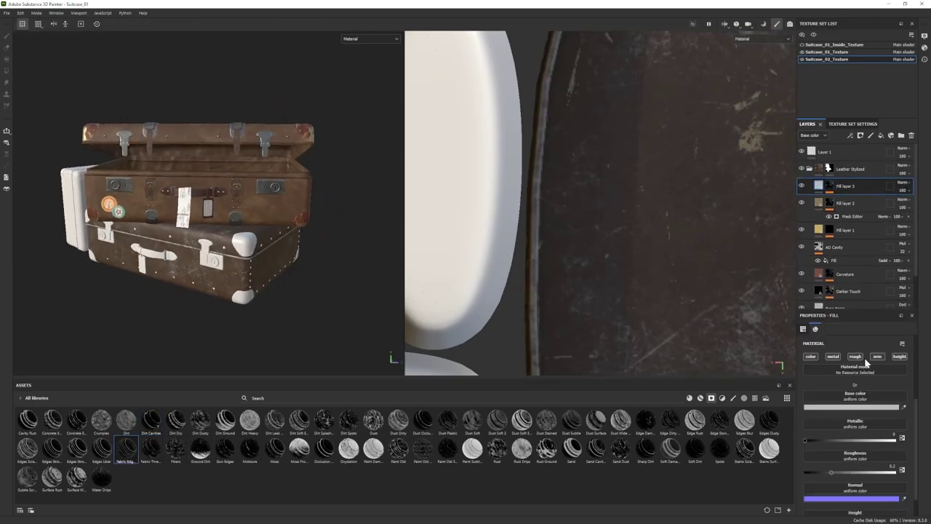
- Set the base color of Fill layer 3 to a light beige
{"action": "left_click", "coordinate": [855, 407]}
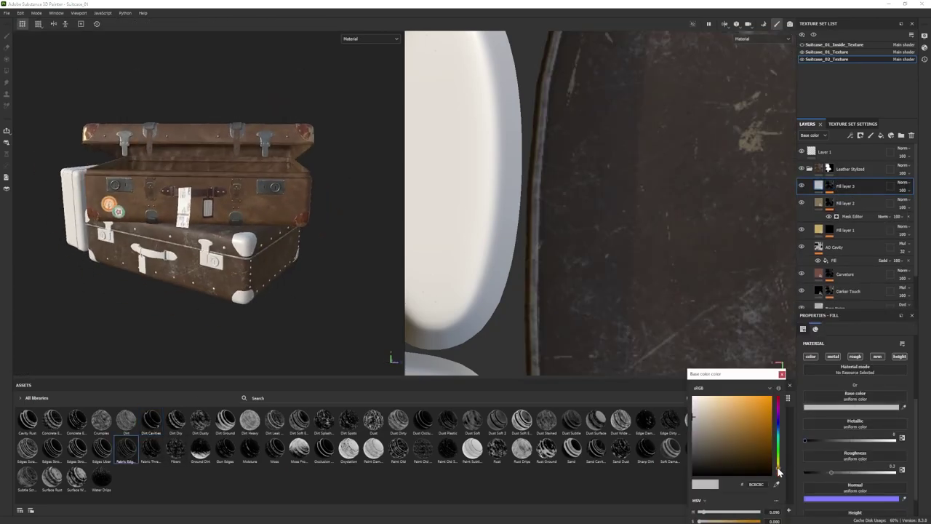
{"action": "left_click", "coordinate": [715, 416]}
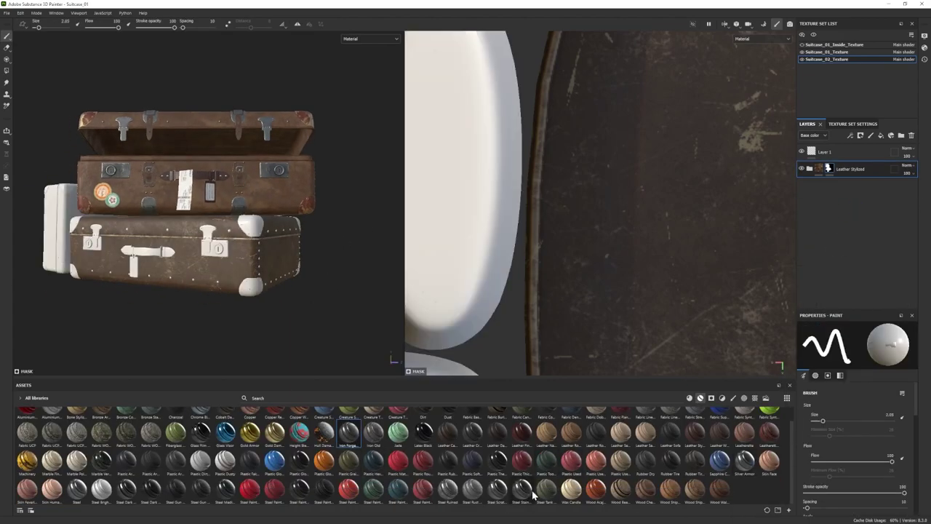
- Try the Iron Forged Old smart material below Leather Stylized with a warm grey-brown color on its Base layer
{"action": "left_click_drag", "start_coordinate": [347, 436], "coordinate": [840, 187]}
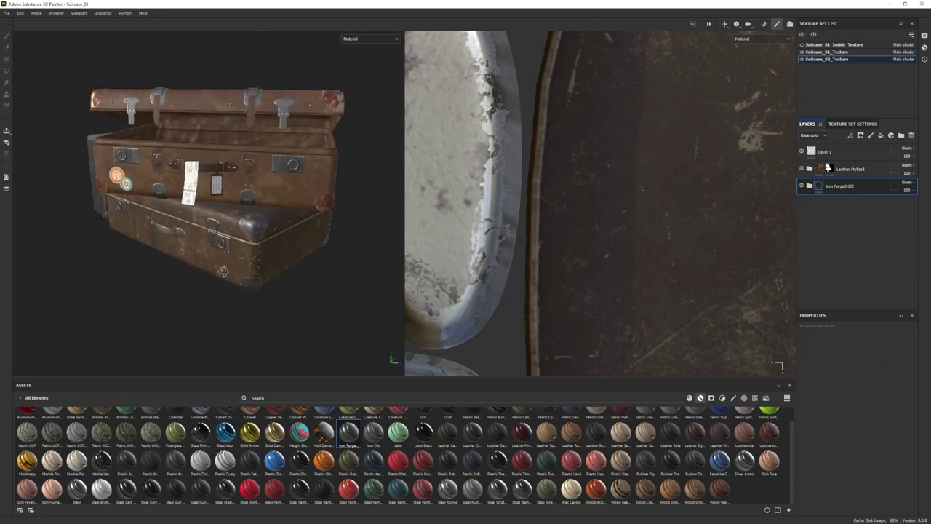
{"action": "left_click_drag", "start_coordinate": [284, 265], "coordinate": [255, 270], "text": "alt"}
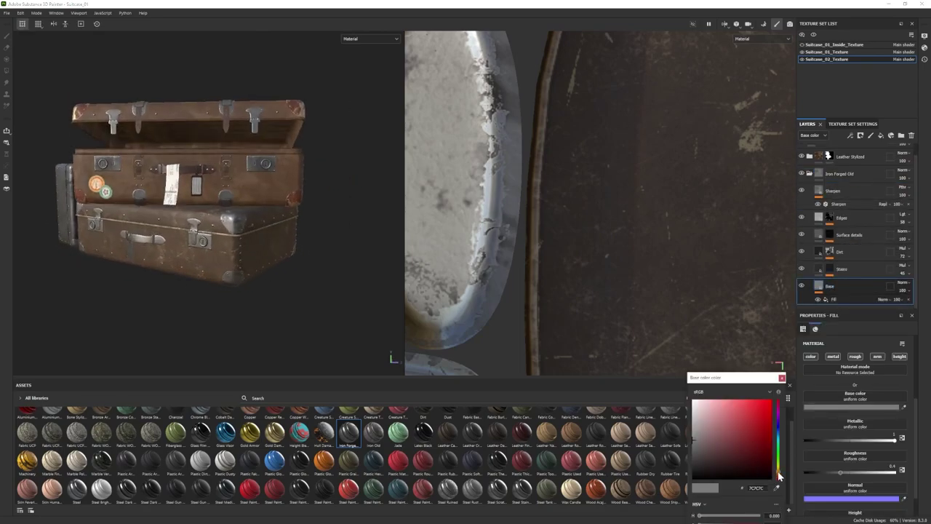
{"action": "left_click", "coordinate": [712, 454]}
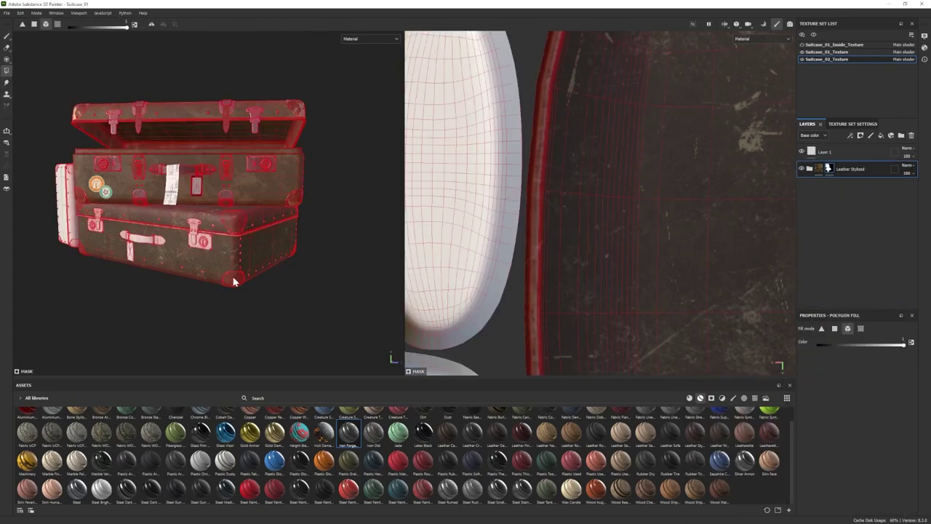
- Add a fill layer above Fill layer 3 inside Leather Stylized and apply the Dust Stained smart mask to it
{"action": "left_click", "coordinate": [6, 36]}
{"action": "left_click_drag", "start_coordinate": [240, 218], "coordinate": [221, 224], "text": "alt"}
{"action": "left_click", "coordinate": [810, 169]}
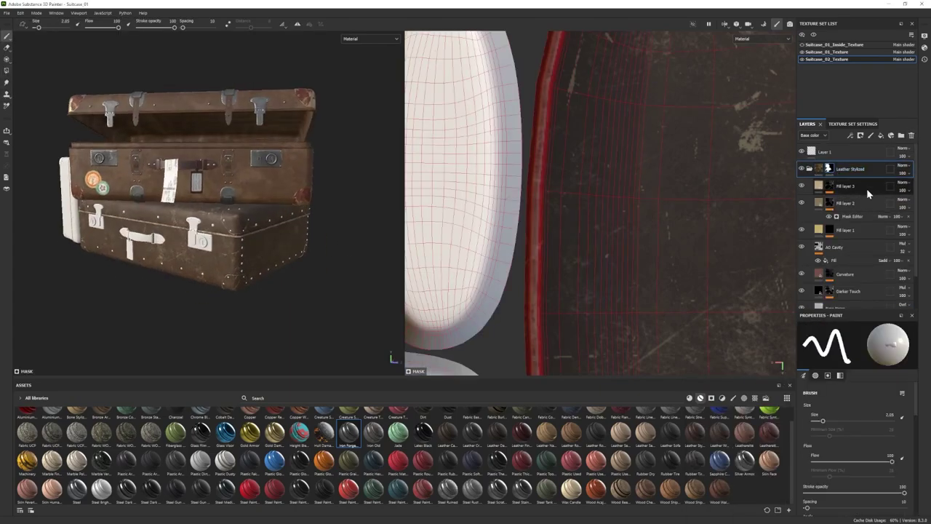
{"action": "left_click", "coordinate": [867, 190]}
{"action": "left_click", "coordinate": [881, 135]}
{"action": "left_click", "coordinate": [711, 398]}
{"action": "left_click_drag", "start_coordinate": [546, 420], "coordinate": [856, 186]}
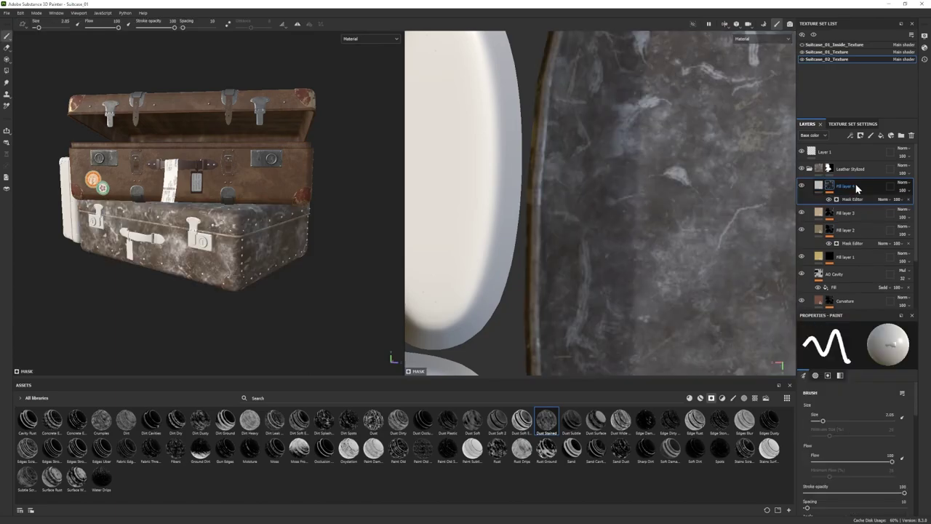
- Set the metallic value of Fill layer 4 to about 0.9
{"action": "left_click", "coordinate": [819, 187]}
{"action": "left_click", "coordinate": [842, 407]}
{"action": "left_click", "coordinate": [781, 381]}
{"action": "left_click", "coordinate": [866, 440]}
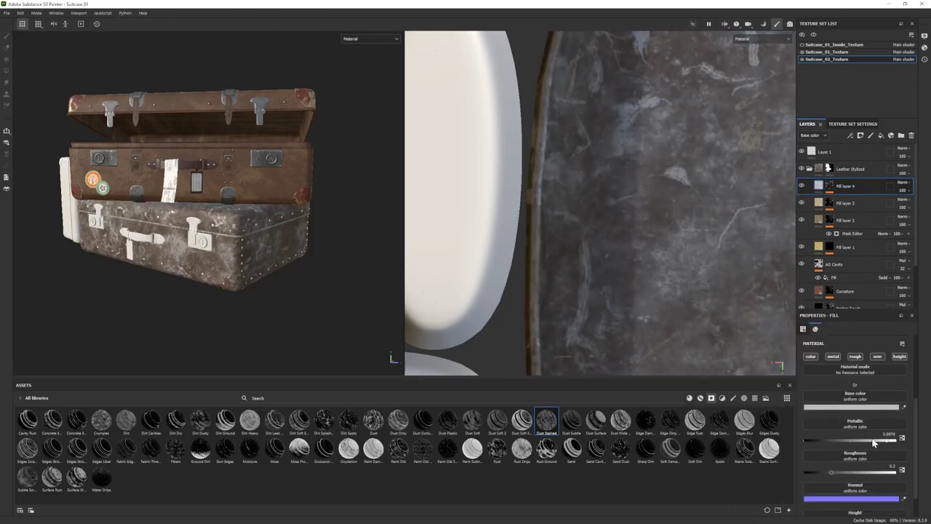
- Group Fill layer 4 into a folder with a black mask and reveal only the suitcase's corner pieces with Polygon Fill
{"action": "key", "text": "ctrl+g"}
{"action": "right_click", "coordinate": [848, 188]}
{"action": "left_click", "coordinate": [865, 205]}
{"action": "left_click", "coordinate": [7, 70]}
{"action": "left_click", "coordinate": [243, 219]}
{"action": "left_click", "coordinate": [233, 283]}
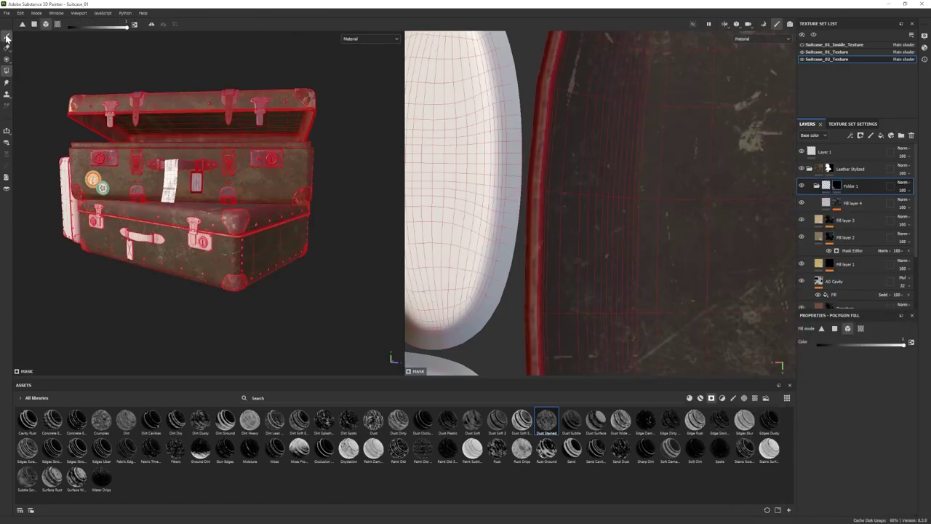
{"action": "left_click", "coordinate": [7, 36]}
{"action": "left_click_drag", "start_coordinate": [240, 218], "coordinate": [222, 220], "text": "alt"}
- Swap Fill layer 4's mask for the Rust Ground smart mask and adjust its Mask Editor to Global Balance 0.2
{"action": "left_click", "coordinate": [852, 204]}
{"action": "left_click", "coordinate": [837, 204]}
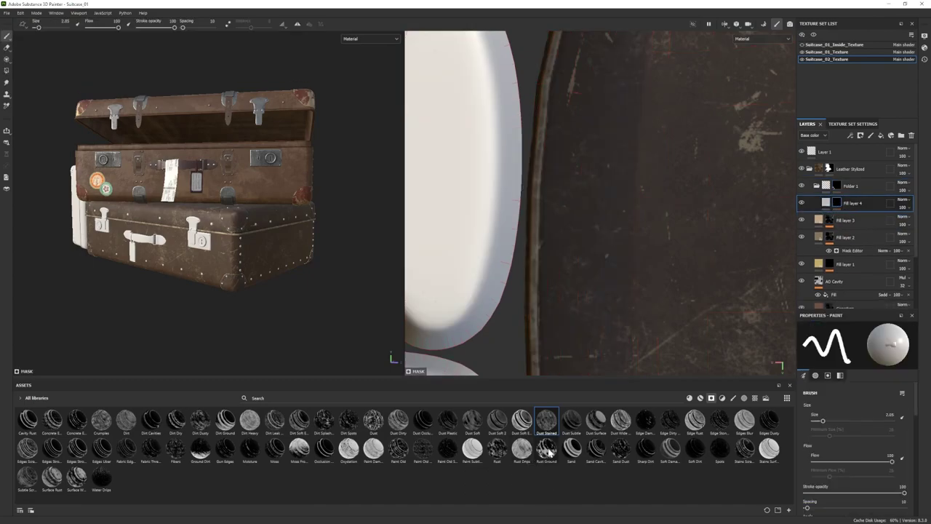
{"action": "left_click", "coordinate": [848, 218]}
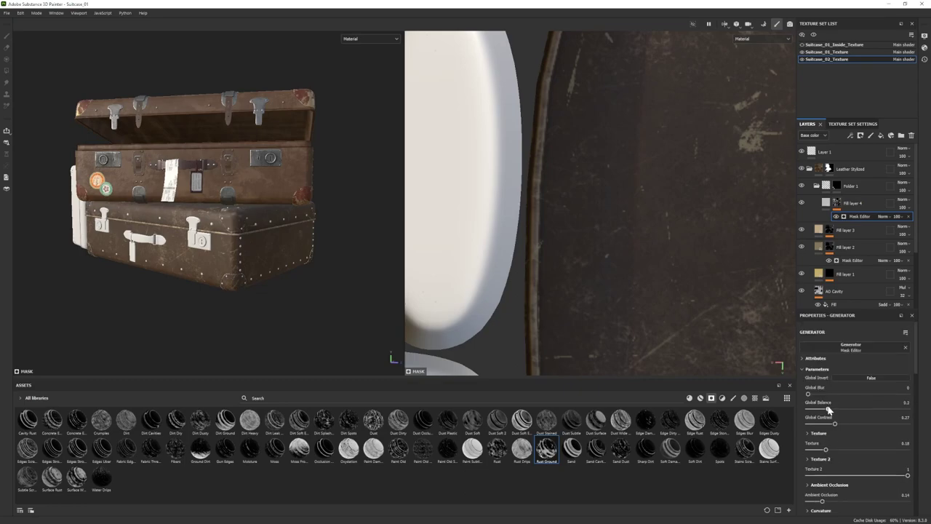
- Set Fill layer 4's height to about -0.1, lower its roughness slightly and adjust its grey base color
{"action": "left_click", "coordinate": [825, 202]}
{"action": "mouse_move", "coordinate": [237, 211]}
{"action": "left_mouse_down", "text": "alt"}
{"action": "mouse_move", "coordinate": [263, 226]}
{"action": "mouse_move", "coordinate": [240, 224]}
{"action": "left_mouse_up", "text": "alt"}
{"action": "scroll", "coordinate": [872, 469], "scroll_direction": "down", "scroll_amount": 1}
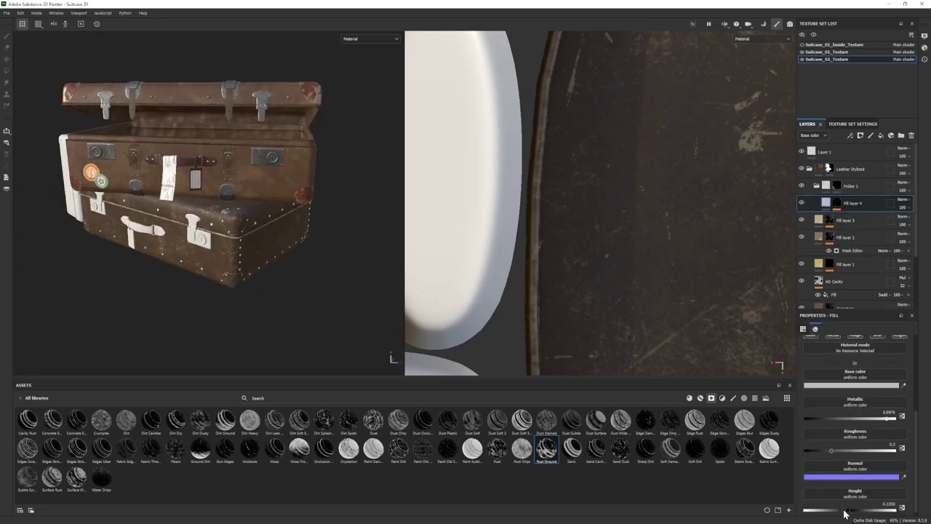
{"action": "left_click_drag", "start_coordinate": [832, 450], "coordinate": [827, 450]}
{"action": "left_click", "coordinate": [836, 386]}
{"action": "left_click_drag", "start_coordinate": [694, 438], "coordinate": [694, 432]}
- Delete Fill layer 4 and the masked Folder 1 that holds it
{"action": "left_click_drag", "start_coordinate": [243, 232], "coordinate": [309, 234], "text": "alt"}
{"action": "left_click", "coordinate": [911, 136]}
{"action": "left_click_drag", "start_coordinate": [350, 273], "coordinate": [313, 282], "text": "alt"}
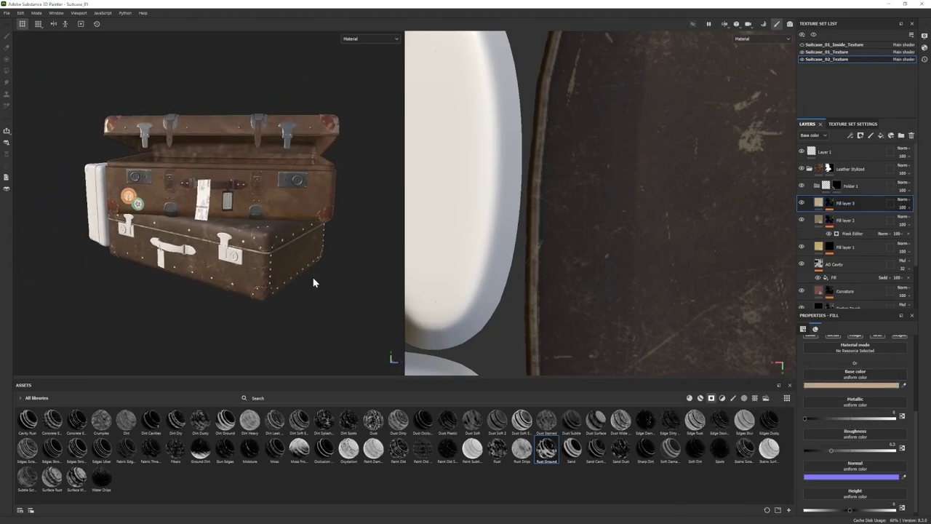
- Filter the assets for smart materials and add Iron Old above Fill layer 3 inside Leather Stylized
{"action": "left_click", "coordinate": [701, 397]}
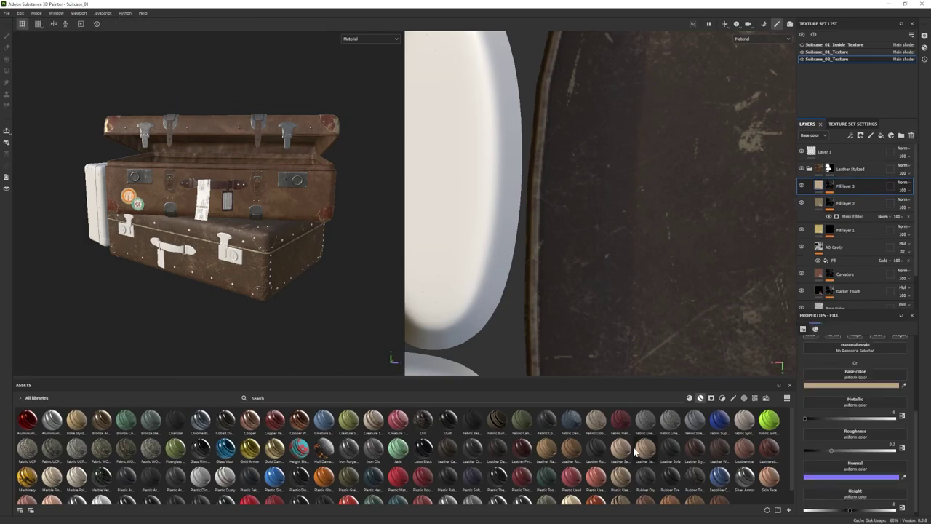
{"action": "left_click_drag", "start_coordinate": [853, 185], "coordinate": [854, 183]}
{"action": "left_click_drag", "start_coordinate": [313, 293], "coordinate": [305, 281], "text": "alt"}
{"action": "scroll", "coordinate": [305, 281], "scroll_direction": "up", "scroll_amount": 1}
{"action": "left_click", "coordinate": [816, 186]}
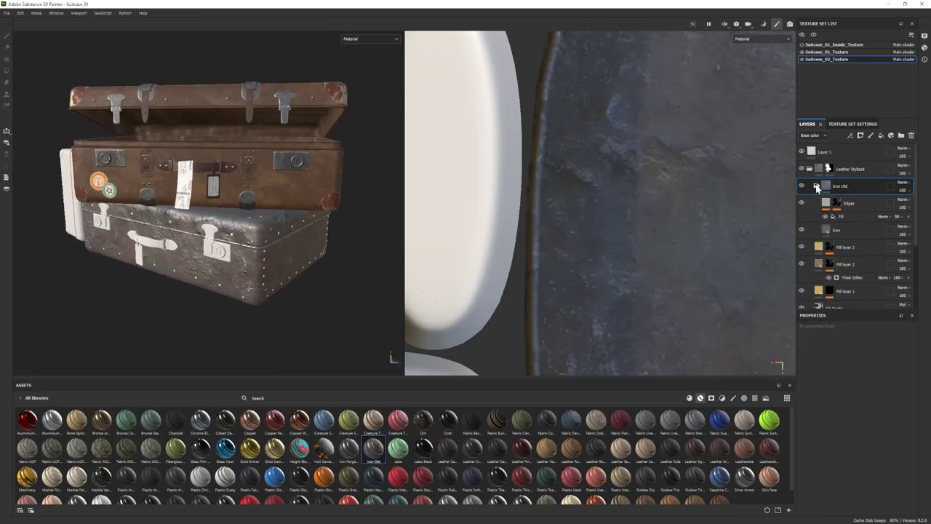
- Check the Base Noise layer's roughness grunge settings and delete the Iron Old folder
{"action": "scroll", "coordinate": [853, 277], "scroll_direction": "down", "scroll_amount": 2}
{"action": "left_click", "coordinate": [854, 289]}
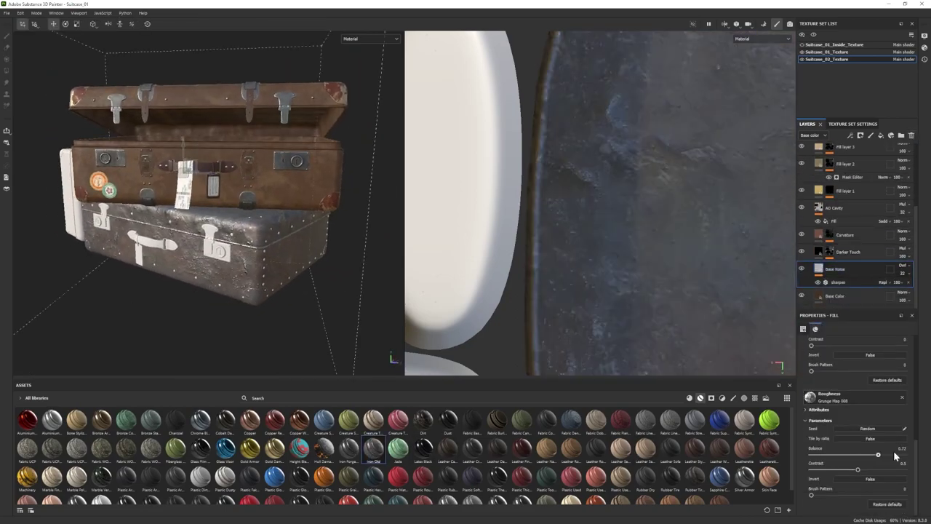
{"action": "scroll", "coordinate": [836, 216], "scroll_direction": "up", "scroll_amount": 2}
{"action": "left_click", "coordinate": [848, 172]}
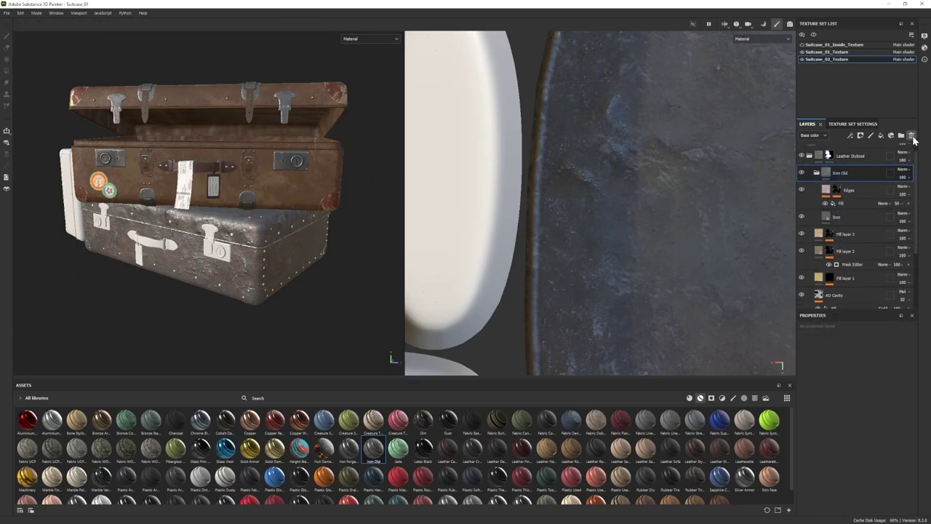
{"action": "left_click", "coordinate": [911, 137]}
- Try the Steel Ruined smart material above Fill layer 3 and remove it
{"action": "scroll", "coordinate": [447, 466], "scroll_direction": "down", "scroll_amount": 2}
{"action": "left_click_drag", "start_coordinate": [447, 489], "coordinate": [836, 166]}
{"action": "key", "text": "Delete"}
{"action": "left_click_drag", "start_coordinate": [327, 272], "coordinate": [298, 276], "text": "alt"}
{"action": "key", "text": "ctrl+z"}
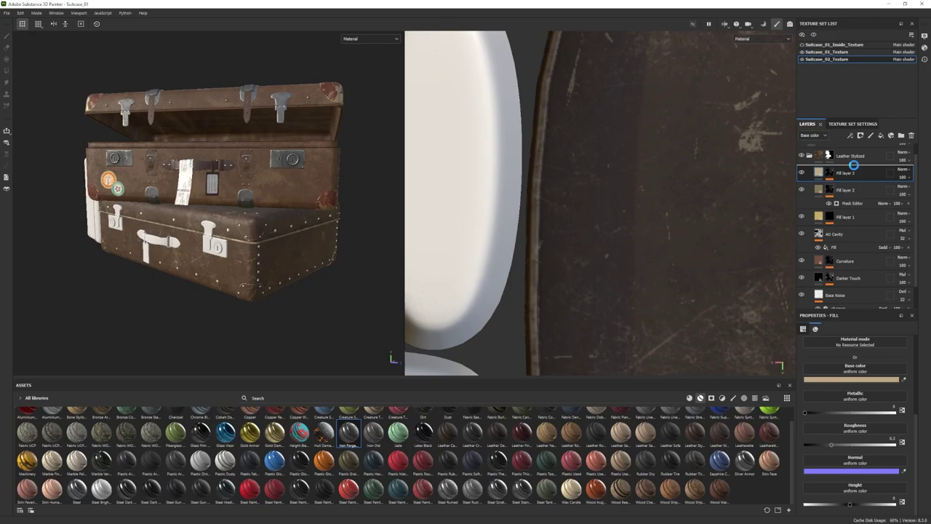
- Give the Iron Forged Old folder in Leather Stylized a black mask and reveal the suitcase's corner pieces with Polygon Fill
{"action": "right_click", "coordinate": [858, 175]}
{"action": "left_click", "coordinate": [873, 191]}
{"action": "key", "text": "4"}
{"action": "left_click", "coordinate": [250, 297]}
{"action": "key", "text": "1"}
{"action": "mouse_move", "coordinate": [252, 301]}
{"action": "left_mouse_down", "text": "alt"}
{"action": "mouse_move", "coordinate": [306, 294]}
{"action": "mouse_move", "coordinate": [272, 294]}
{"action": "left_mouse_up", "text": "alt"}
- Set the base color of Iron Forged Old's Base layer to a dark yellowish brown
{"action": "left_click", "coordinate": [816, 173]}
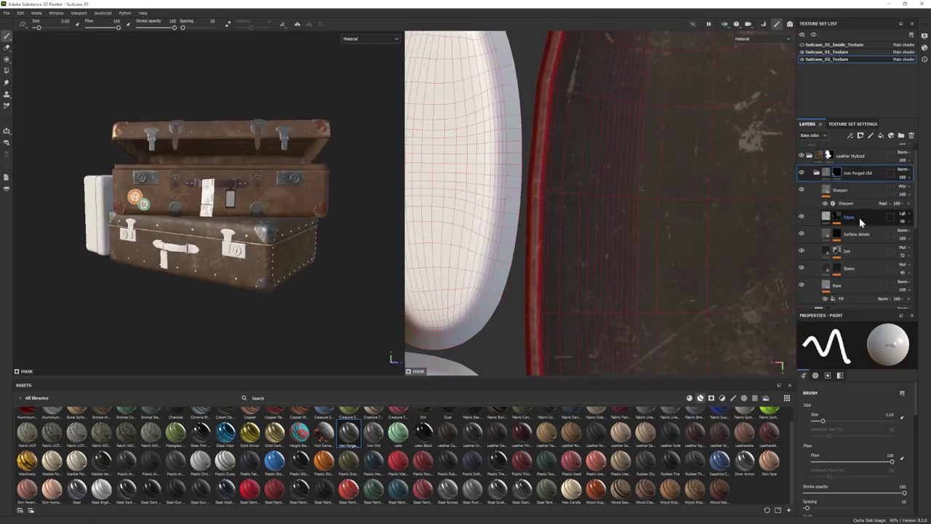
{"action": "scroll", "coordinate": [859, 220], "scroll_direction": "down", "scroll_amount": 1}
{"action": "left_click", "coordinate": [864, 238]}
{"action": "left_click", "coordinate": [849, 379]}
{"action": "left_click", "coordinate": [694, 457]}
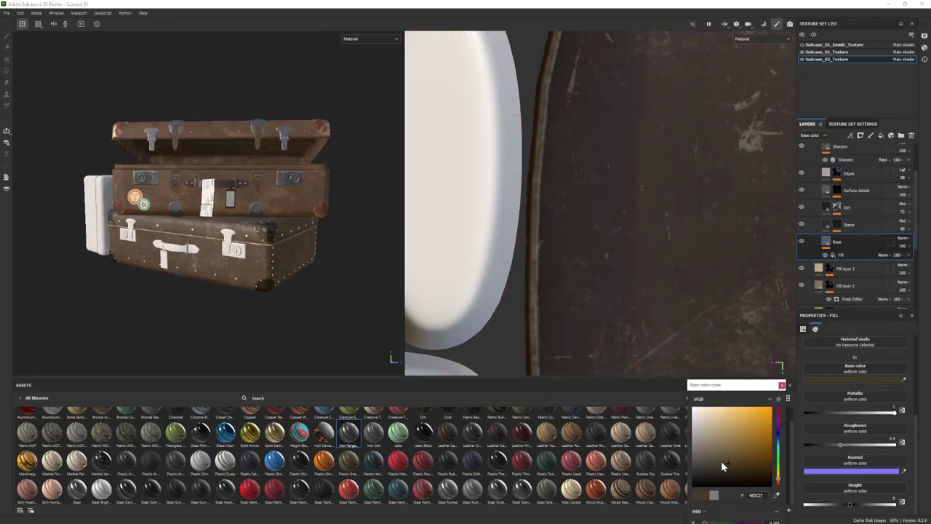
- Move the masked Iron Forged Old folder out of Leather Stylized to sit directly above it, with Polygon Fill active on its mask
{"action": "mouse_move", "coordinate": [320, 253]}
{"action": "left_mouse_down", "text": "alt"}
{"action": "mouse_move", "coordinate": [330, 254]}
{"action": "mouse_move", "coordinate": [181, 269]}
{"action": "mouse_move", "coordinate": [328, 255]}
{"action": "left_mouse_up", "text": "alt"}
{"action": "scroll", "coordinate": [815, 190], "scroll_direction": "up", "scroll_amount": 2}
{"action": "left_click", "coordinate": [815, 187]}
{"action": "left_click", "coordinate": [836, 186]}
{"action": "left_click", "coordinate": [6, 71]}
{"action": "scroll", "coordinate": [230, 219], "scroll_direction": "up", "scroll_amount": 3}
{"action": "scroll", "coordinate": [231, 218], "scroll_direction": "up", "scroll_amount": 3}
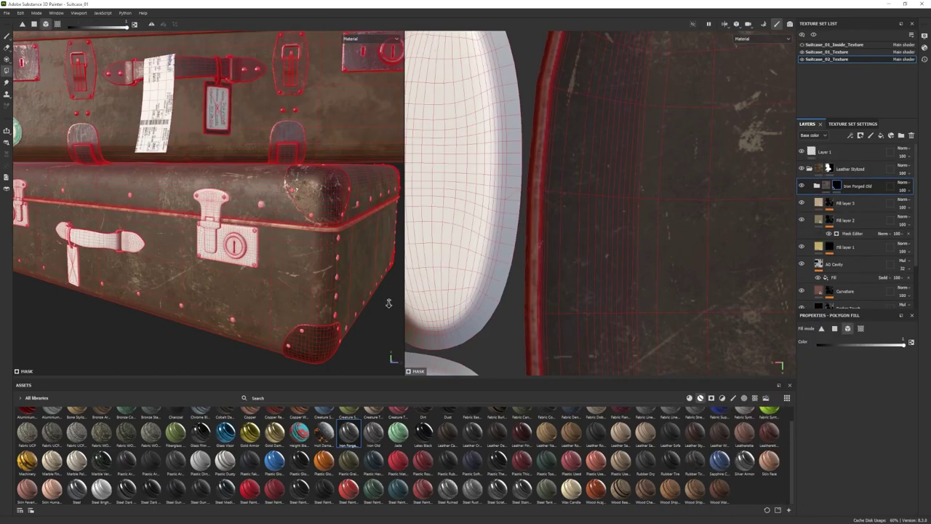
{"action": "left_click_drag", "start_coordinate": [231, 218], "coordinate": [284, 219], "text": "alt"}
{"action": "left_click_drag", "start_coordinate": [855, 186], "coordinate": [850, 158]}
{"action": "scroll", "coordinate": [186, 260], "scroll_direction": "down", "scroll_amount": 3}
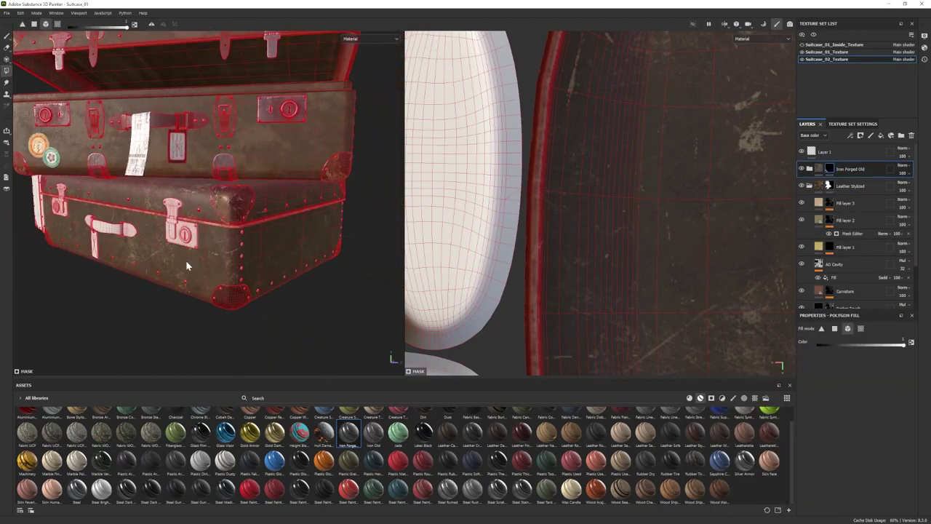
{"action": "scroll", "coordinate": [186, 260], "scroll_direction": "up", "scroll_amount": 2}
{"action": "left_click_drag", "start_coordinate": [186, 260], "coordinate": [259, 232], "text": "alt"}
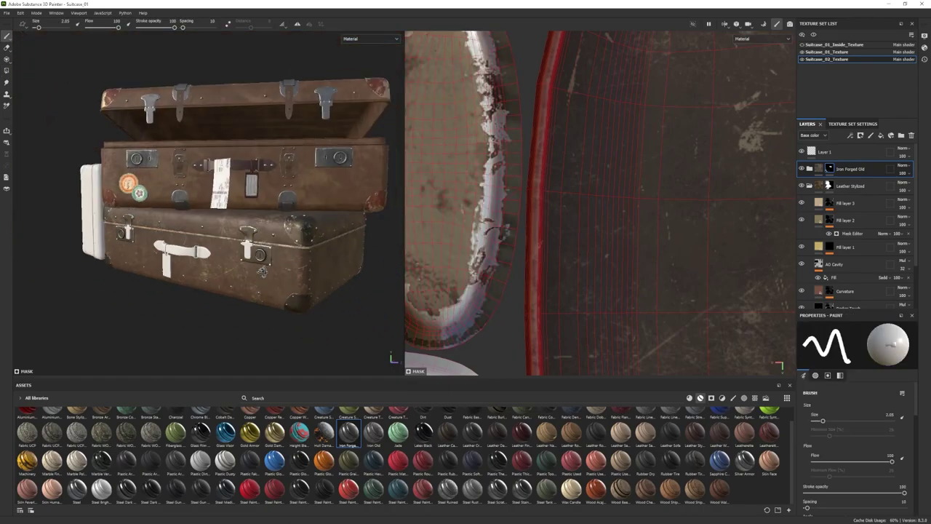
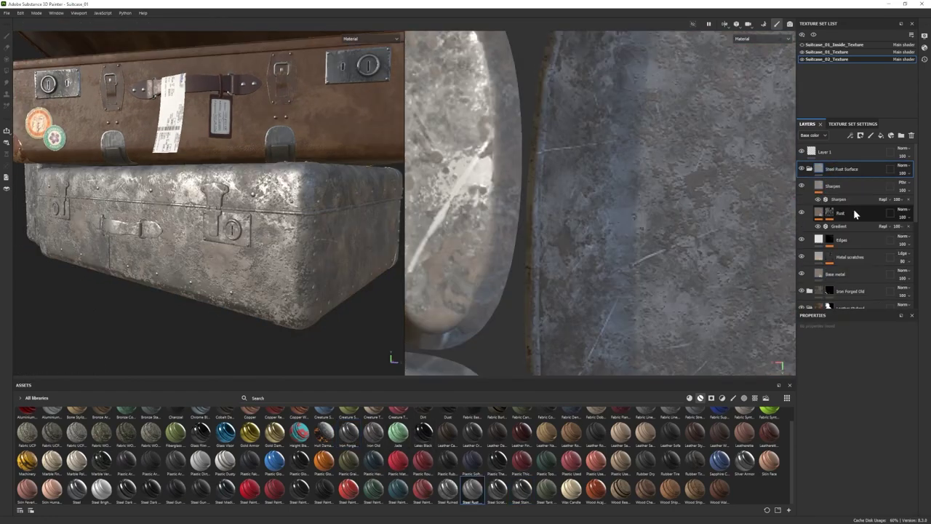
- Adjust the base color of the Base metal layer in Steel Rust Surface and hide the Rust layer
{"action": "scroll", "coordinate": [853, 209], "scroll_direction": "down", "scroll_amount": 1}
{"action": "left_click", "coordinate": [845, 252]}
{"action": "left_click", "coordinate": [851, 379]}
{"action": "left_click_drag", "start_coordinate": [716, 449], "coordinate": [709, 446]}
{"action": "left_click", "coordinate": [782, 385]}
{"action": "left_click", "coordinate": [802, 191]}
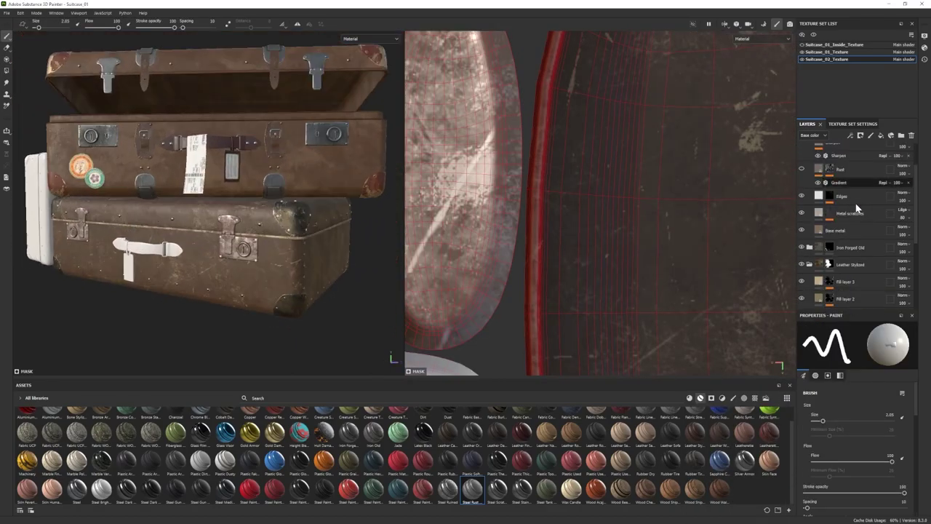
- Show the Rust layer again and set its base color grunge to Balance 0.42 and Contrast 1
{"action": "left_click", "coordinate": [855, 379]}
{"action": "mouse_move", "coordinate": [864, 445]}
{"action": "left_mouse_down"}
{"action": "mouse_move", "coordinate": [875, 445]}
{"action": "mouse_move", "coordinate": [853, 450]}
{"action": "mouse_move", "coordinate": [860, 445]}
{"action": "left_mouse_up"}
{"action": "mouse_move", "coordinate": [178, 258]}
{"action": "left_mouse_down", "text": "alt"}
{"action": "mouse_move", "coordinate": [294, 264]}
{"action": "mouse_move", "coordinate": [185, 258]}
{"action": "left_mouse_up", "text": "alt"}
{"action": "scroll", "coordinate": [836, 212], "scroll_direction": "up", "scroll_amount": 1}
{"action": "left_click", "coordinate": [802, 191]}
{"action": "left_click", "coordinate": [819, 193]}
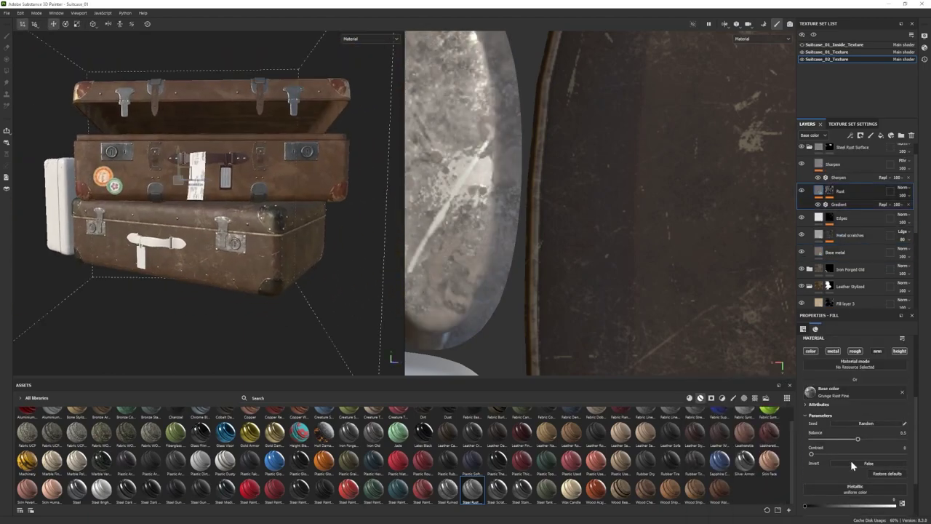
{"action": "left_click_drag", "start_coordinate": [243, 273], "coordinate": [265, 290], "text": "alt"}
{"action": "left_click", "coordinate": [849, 438]}
{"action": "scroll", "coordinate": [243, 288], "scroll_direction": "down", "scroll_amount": 4}
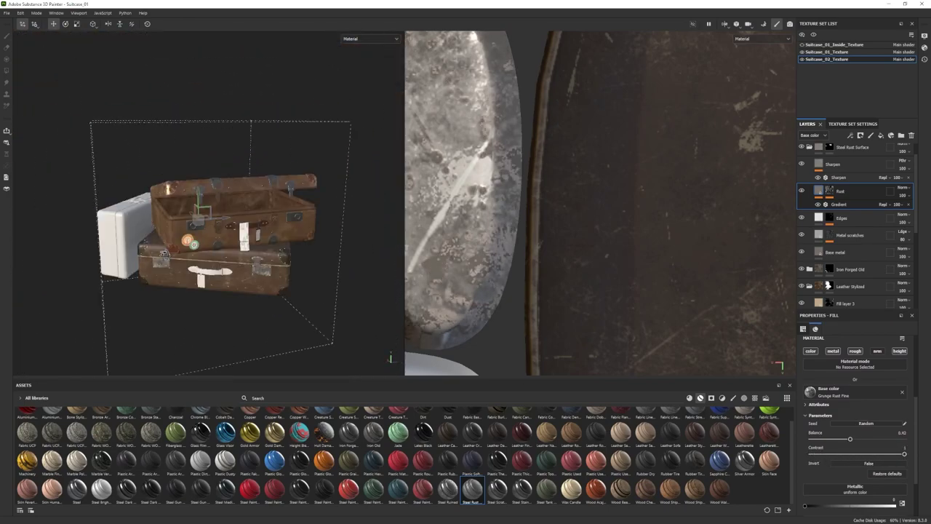
{"action": "scroll", "coordinate": [263, 291], "scroll_direction": "up", "scroll_amount": 6}
- Try a second Leather Stylized smart material above the existing one, masked to the suitcase's handle and tag with Polygon Fill
{"action": "left_click_drag", "start_coordinate": [829, 196], "coordinate": [831, 177]}
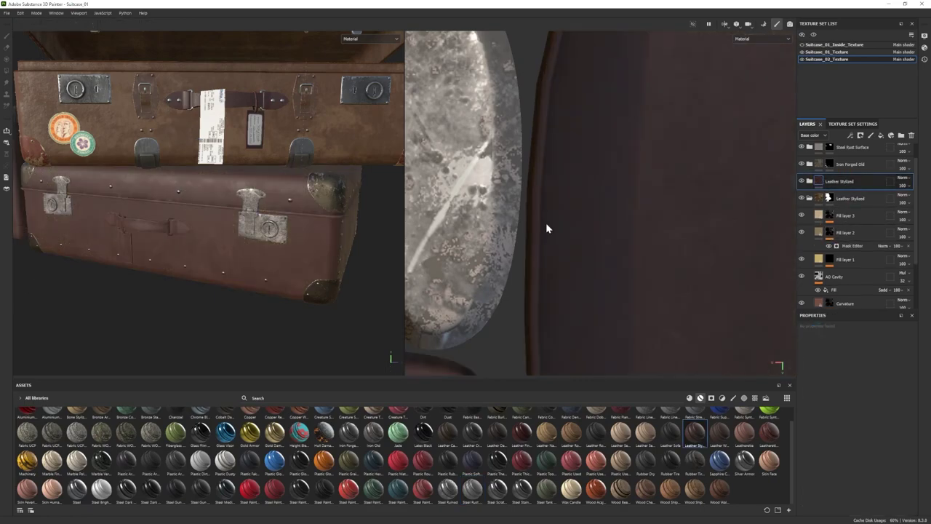
{"action": "left_click_drag", "start_coordinate": [239, 255], "coordinate": [269, 251], "text": "alt"}
{"action": "scroll", "coordinate": [269, 251], "scroll_direction": "up", "scroll_amount": 3}
{"action": "key", "text": "4"}
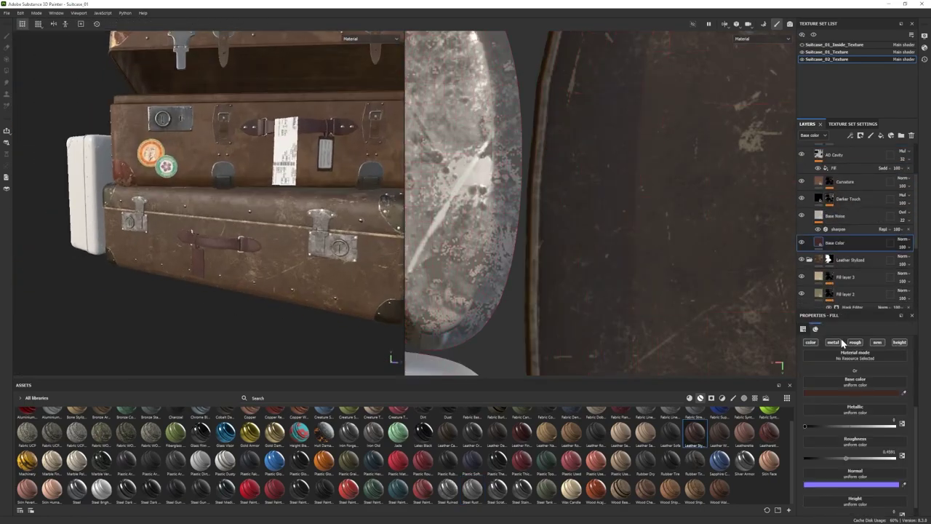
- Adjust the base color of the handle leather's Base Color layer and lower its roughness
{"action": "left_click", "coordinate": [854, 392]}
{"action": "left_click_drag", "start_coordinate": [846, 458], "coordinate": [831, 458]}
{"action": "left_click_drag", "start_coordinate": [306, 264], "coordinate": [333, 262], "text": "alt"}
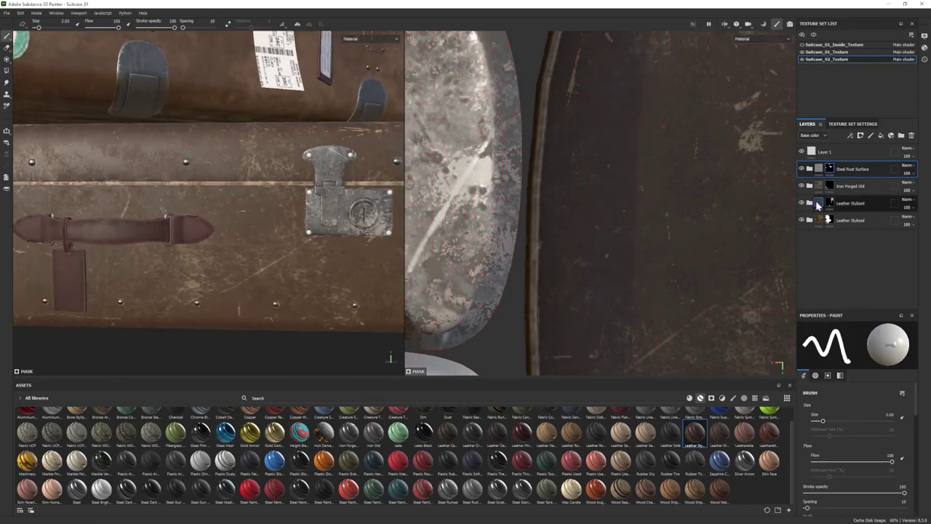
- Inspect the handle leather on the model and in the UV view, and delete its Leather Stylized folder
{"action": "left_click", "coordinate": [809, 203]}
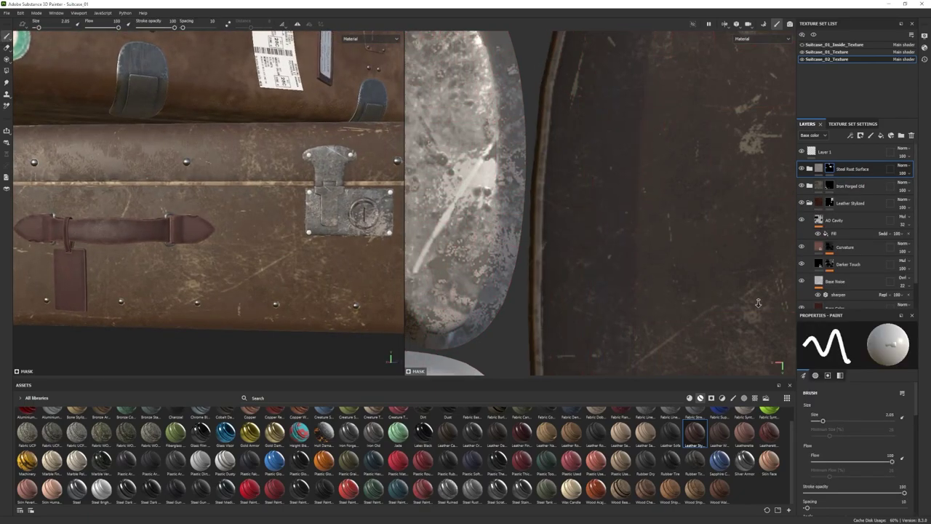
{"action": "scroll", "coordinate": [733, 219], "scroll_direction": "down", "scroll_amount": 8}
{"action": "middle_click_drag", "start_coordinate": [627, 270], "coordinate": [591, 275], "text": "alt"}
{"action": "scroll", "coordinate": [313, 254], "scroll_direction": "down", "scroll_amount": 3}
{"action": "middle_click_drag", "start_coordinate": [312, 250], "coordinate": [240, 217], "text": "alt"}
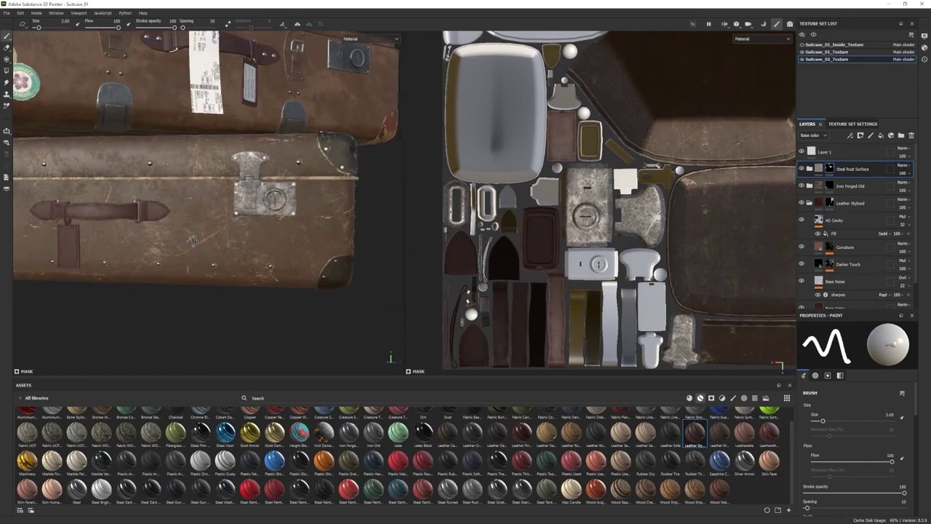
{"action": "left_click", "coordinate": [810, 203]}
{"action": "left_click", "coordinate": [852, 203]}
{"action": "left_click", "coordinate": [912, 137]}
- Try the Rubber Dry smart material below Leather Stylized and remove it
{"action": "left_click_drag", "start_coordinate": [670, 459], "coordinate": [827, 251]}
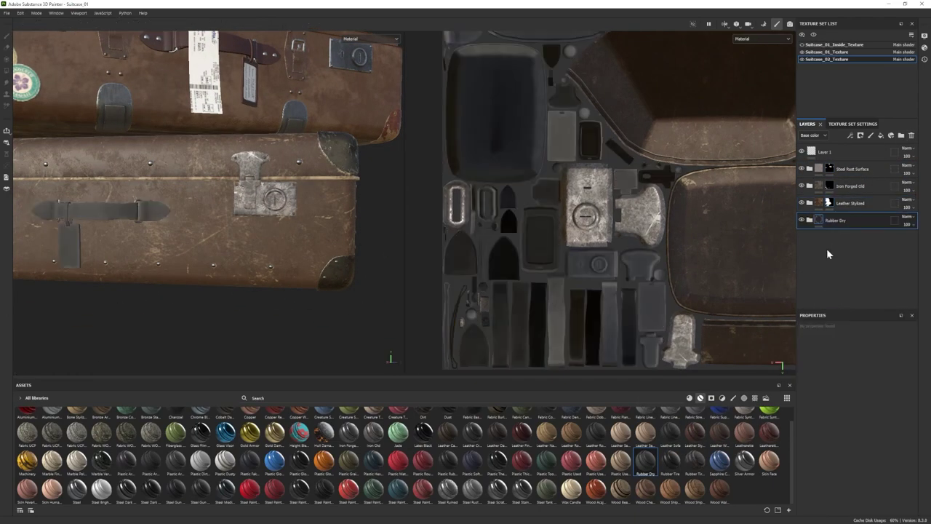
{"action": "scroll", "coordinate": [218, 211], "scroll_direction": "up", "scroll_amount": 3}
{"action": "left_click_drag", "start_coordinate": [219, 211], "coordinate": [254, 211], "text": "alt"}
{"action": "left_click", "coordinate": [911, 137]}
- Add the Leather Creased smart material below Leather Stylized and raise the Balance of its Base layer's roughness grunge
{"action": "left_click_drag", "start_coordinate": [720, 434], "coordinate": [836, 247]}
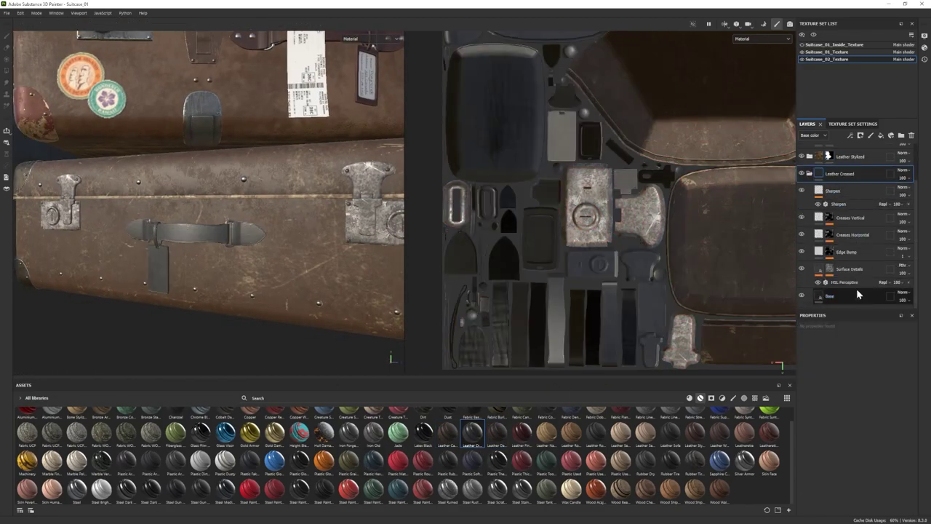
{"action": "scroll", "coordinate": [856, 469], "scroll_direction": "down", "scroll_amount": 5}
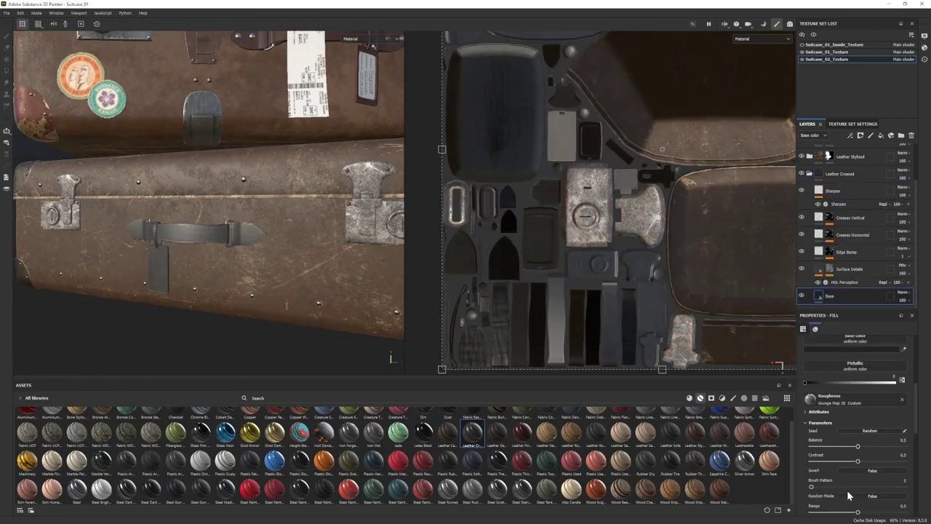
{"action": "left_click_drag", "start_coordinate": [857, 402], "coordinate": [875, 403]}
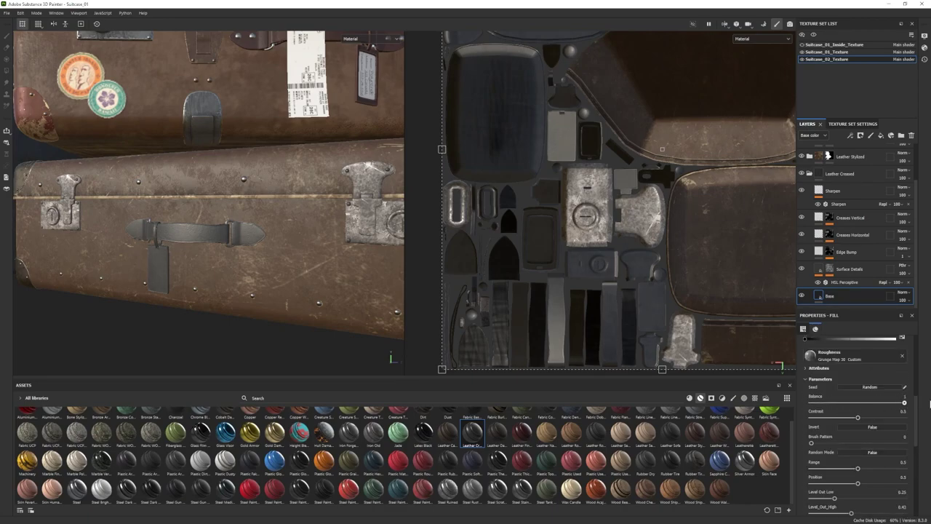
{"action": "scroll", "coordinate": [872, 436], "scroll_direction": "down", "scroll_amount": 3}
- Set the base color of Leather Creased's Base layer to a very dark brown
{"action": "scroll", "coordinate": [856, 444], "scroll_direction": "up", "scroll_amount": 6}
{"action": "left_click", "coordinate": [851, 433]}
{"action": "left_click", "coordinate": [777, 493]}
{"action": "left_click", "coordinate": [754, 479]}
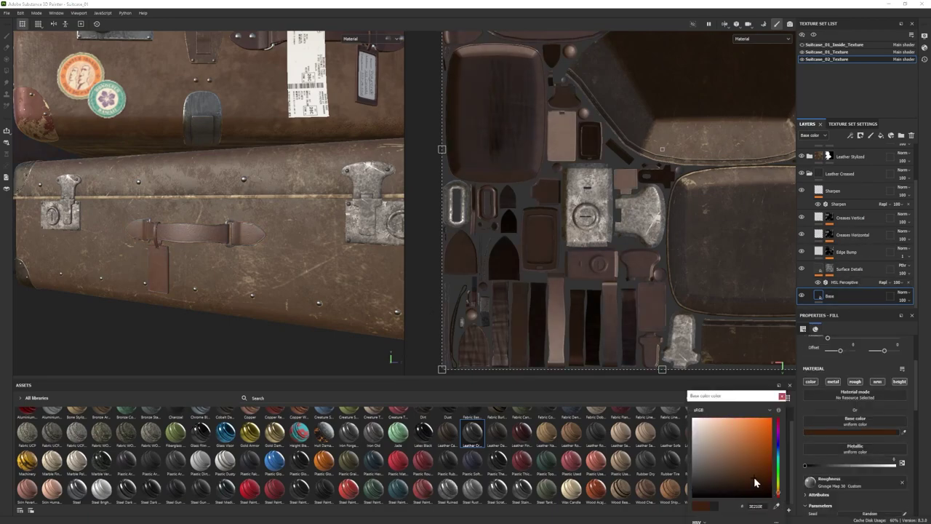
{"action": "left_click_drag", "start_coordinate": [726, 489], "coordinate": [720, 488]}
{"action": "scroll", "coordinate": [233, 270], "scroll_direction": "down", "scroll_amount": 7}
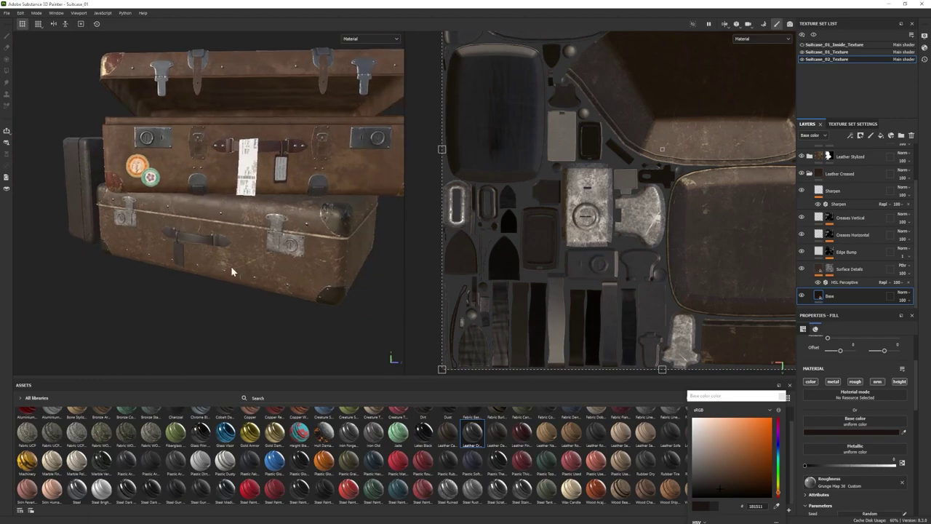
{"action": "scroll", "coordinate": [226, 264], "scroll_direction": "up", "scroll_amount": 5}
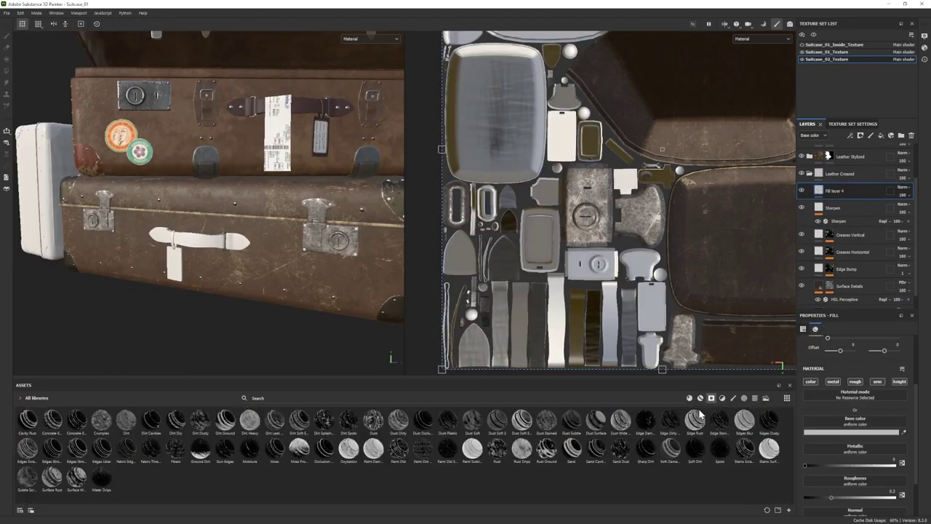
- Try the Paint Old smart mask on Fill layer 4 in Leather Creased, adjusting its Global Balance and Curvature
{"action": "left_click_drag", "start_coordinate": [865, 193], "coordinate": [864, 192]}
{"action": "left_click", "coordinate": [855, 205]}
{"action": "scroll", "coordinate": [857, 424], "scroll_direction": "down", "scroll_amount": 3}
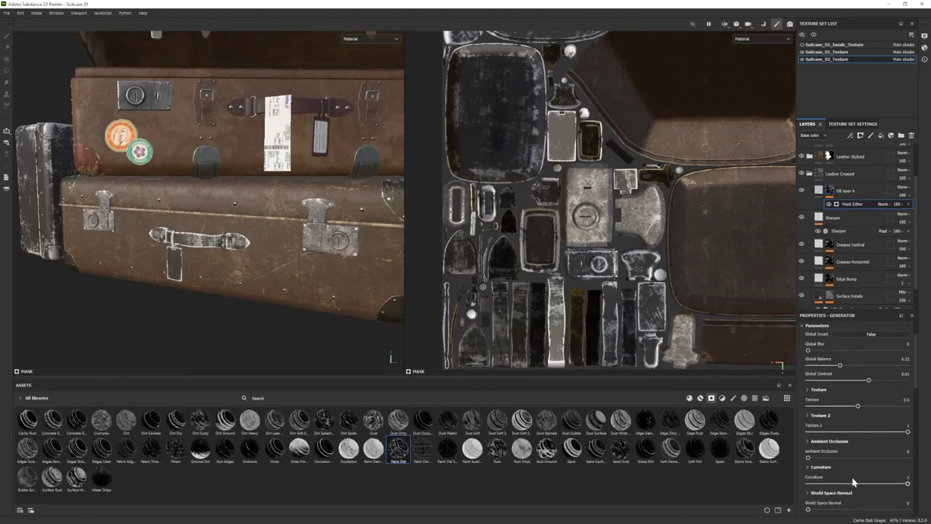
{"action": "left_click", "coordinate": [850, 484]}
{"action": "mouse_move", "coordinate": [840, 365]}
{"action": "left_mouse_down"}
{"action": "mouse_move", "coordinate": [863, 365]}
{"action": "mouse_move", "coordinate": [846, 365]}
{"action": "left_mouse_up"}
{"action": "left_click", "coordinate": [826, 483]}
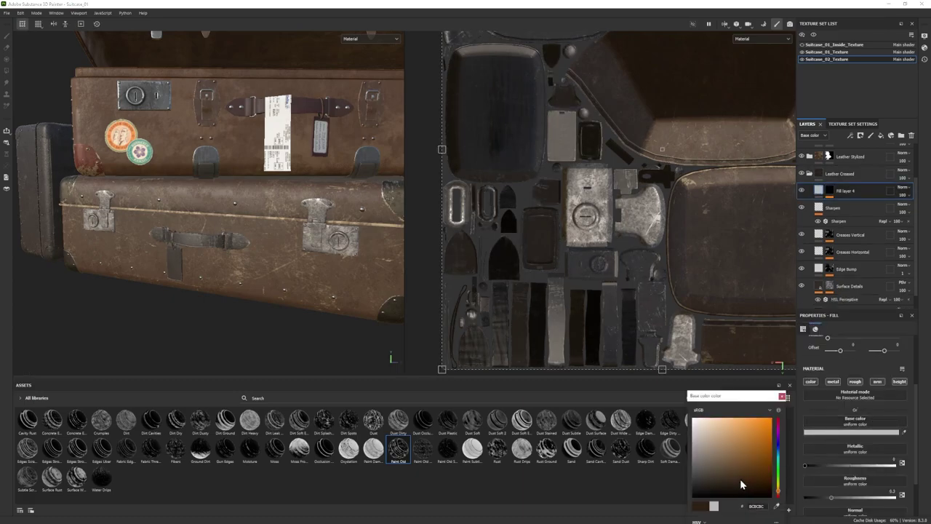
- Set the base color of Fill layer 4 to a light beige
{"action": "left_click_drag", "start_coordinate": [740, 479], "coordinate": [720, 424]}
{"action": "left_click", "coordinate": [782, 396]}
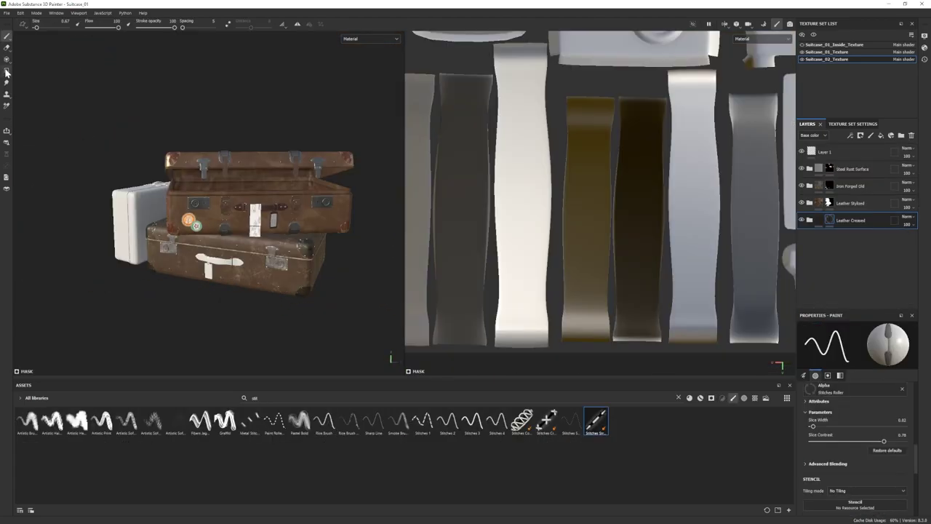
- Reveal Leather Creased on the lower suitcase's handle and tag by filling its black mask with Polygon Fill
{"action": "left_click", "coordinate": [6, 71]}
{"action": "scroll", "coordinate": [198, 261], "scroll_direction": "up", "scroll_amount": 5}
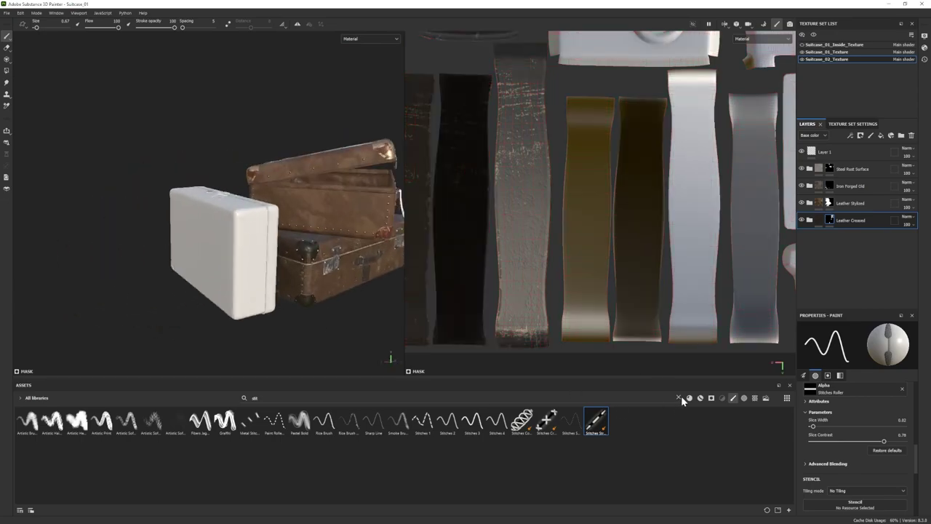
- Clear the asset search and add the Leather Stylized smart material at the bottom of the layer stack
{"action": "left_click", "coordinate": [679, 397]}
{"action": "left_click", "coordinate": [700, 398]}
{"action": "left_click_drag", "start_coordinate": [702, 450], "coordinate": [865, 277]}
{"action": "left_click_drag", "start_coordinate": [250, 279], "coordinate": [182, 276], "text": "alt"}
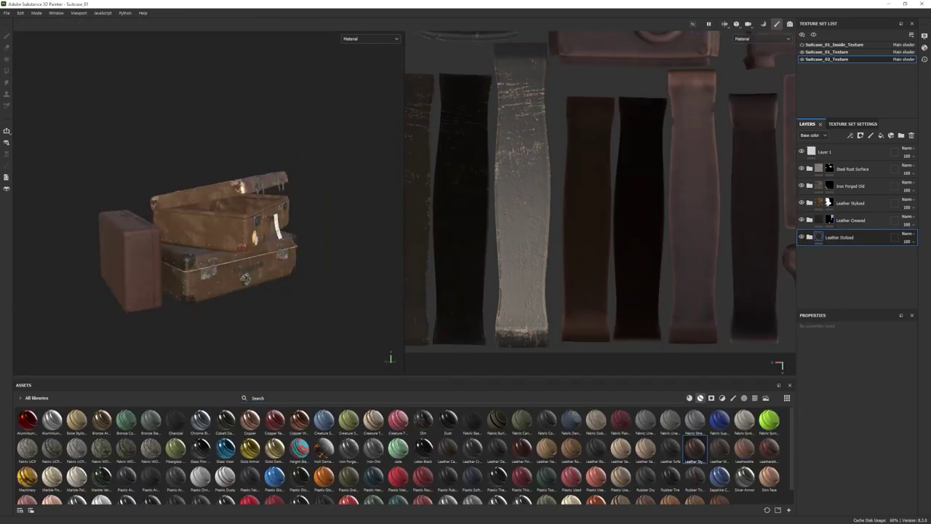
{"action": "right_click_drag", "start_coordinate": [182, 276], "coordinate": [913, 274], "text": "alt"}
- Set the base color of the bottom Leather Stylized folder's Base Color layer to a reddish brown
{"action": "left_click", "coordinate": [809, 238]}
{"action": "scroll", "coordinate": [865, 280], "scroll_direction": "down", "scroll_amount": 3}
{"action": "left_click", "coordinate": [835, 296]}
{"action": "scroll", "coordinate": [876, 429], "scroll_direction": "down", "scroll_amount": 5}
{"action": "left_click", "coordinate": [850, 379]}
{"action": "left_click", "coordinate": [727, 474]}
{"action": "left_click_drag", "start_coordinate": [305, 291], "coordinate": [233, 313], "text": "alt"}
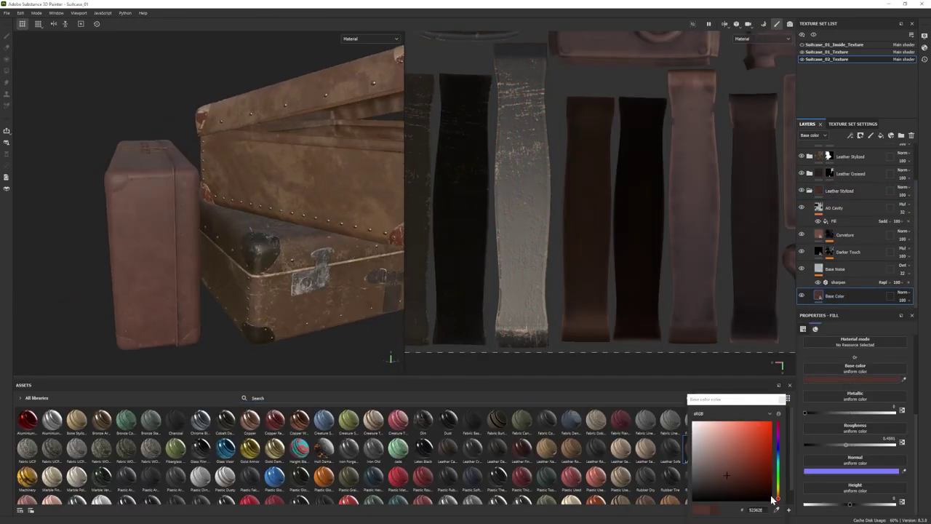
{"action": "left_click_drag", "start_coordinate": [218, 360], "coordinate": [170, 252], "text": "alt"}
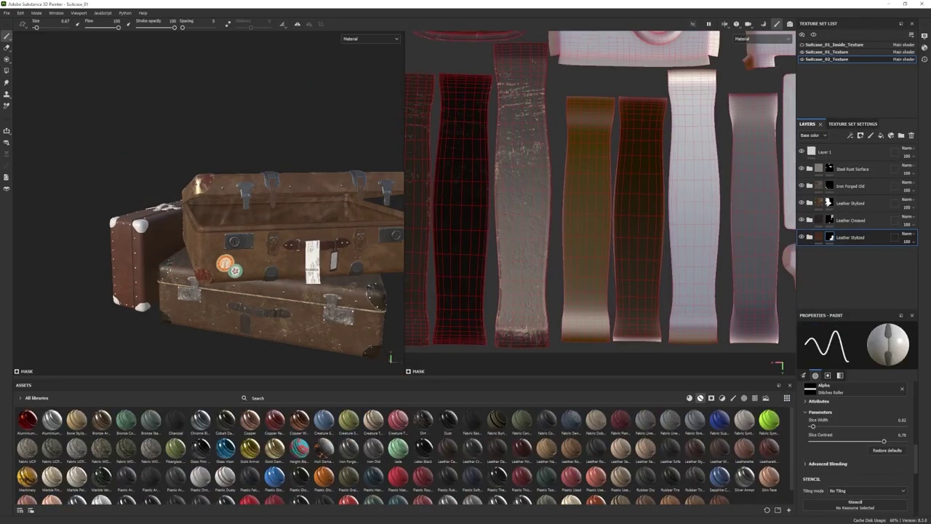
- Add the Iron Forged Old smart material at the bottom of the stack and lighten its Base layer's base color
{"action": "left_click_drag", "start_coordinate": [240, 232], "coordinate": [291, 244], "text": "alt"}
{"action": "scroll", "coordinate": [218, 233], "scroll_direction": "up", "scroll_amount": 4}
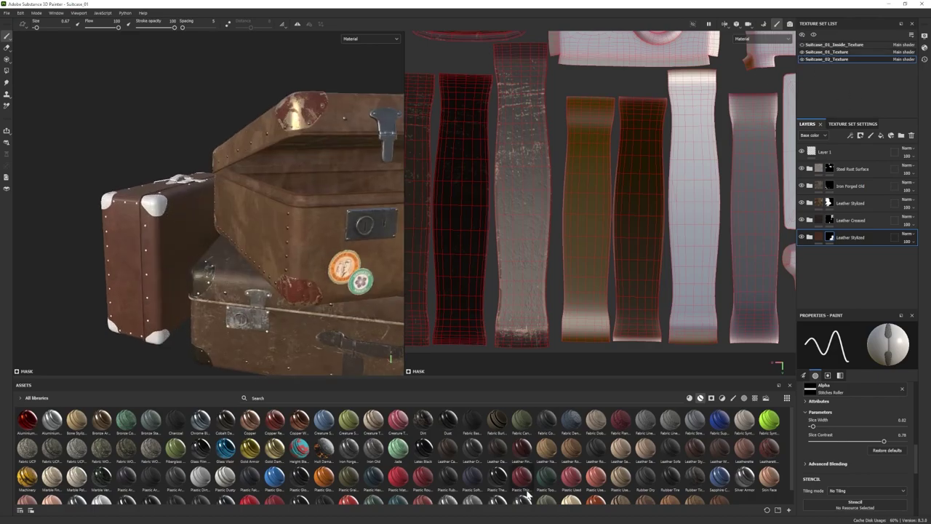
{"action": "left_click_drag", "start_coordinate": [348, 448], "coordinate": [844, 252]}
{"action": "left_click_drag", "start_coordinate": [209, 244], "coordinate": [240, 257], "text": "alt"}
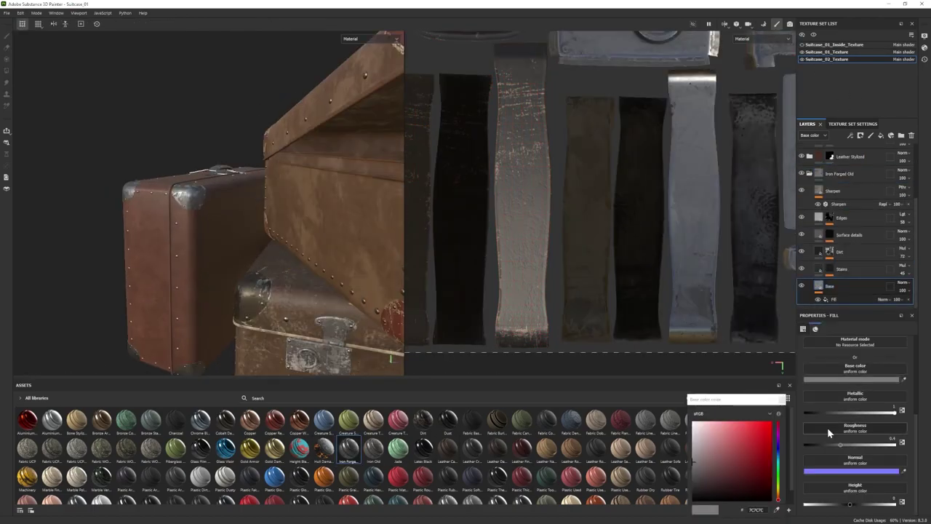
{"action": "mouse_move", "coordinate": [757, 480]}
{"action": "left_mouse_down"}
{"action": "mouse_move", "coordinate": [725, 458]}
{"action": "mouse_move", "coordinate": [711, 474]}
{"action": "mouse_move", "coordinate": [693, 458]}
{"action": "mouse_move", "coordinate": [692, 447]}
{"action": "mouse_move", "coordinate": [729, 446]}
{"action": "left_mouse_up"}
- Set the base color of the new Iron Forged Old's Edges layer to a rusty orange-brown and check the Dirt layer's effect
{"action": "left_click", "coordinate": [821, 217]}
{"action": "left_click", "coordinate": [778, 495]}
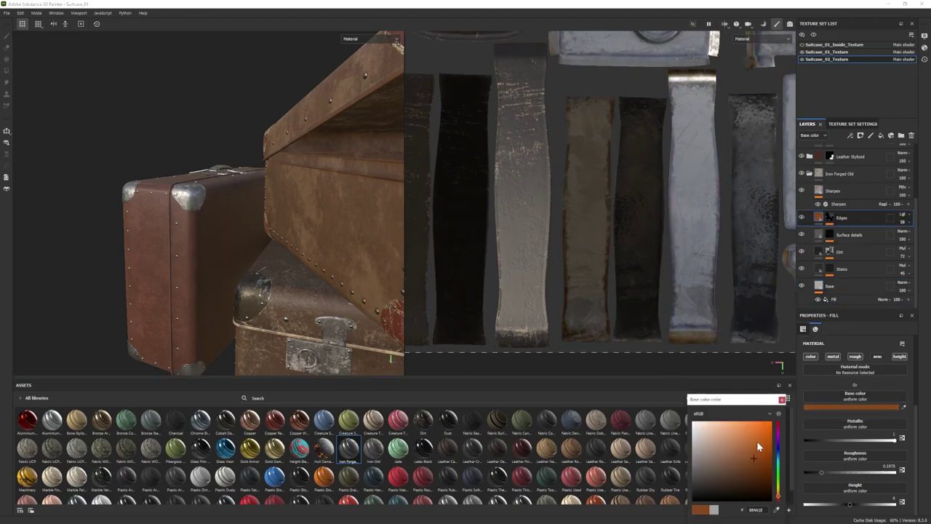
{"action": "left_click_drag", "start_coordinate": [747, 454], "coordinate": [746, 455]}
{"action": "mouse_move", "coordinate": [247, 211]}
{"action": "left_mouse_down", "text": "alt"}
{"action": "mouse_move", "coordinate": [298, 240]}
{"action": "mouse_move", "coordinate": [255, 211]}
{"action": "left_mouse_up", "text": "alt"}
{"action": "left_click", "coordinate": [802, 251]}
{"action": "left_click", "coordinate": [801, 251]}
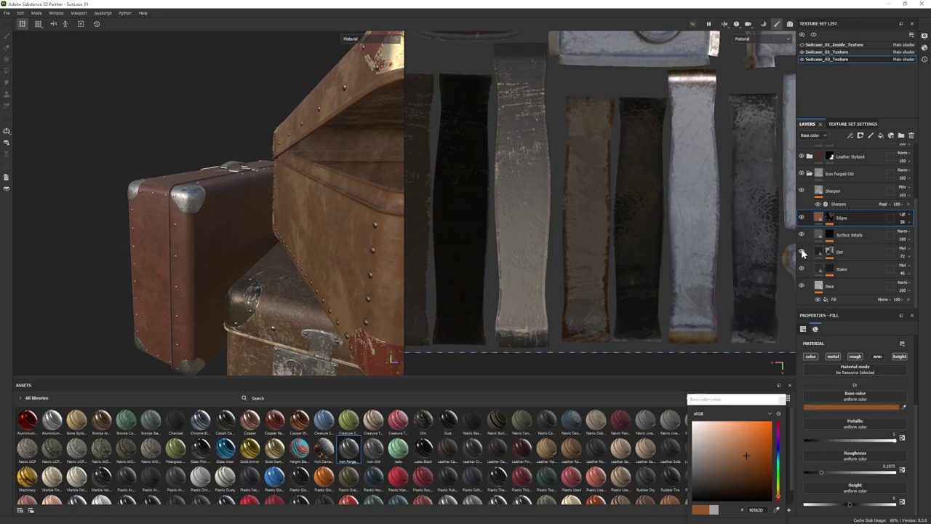
- Set the base color of Iron Forged Old's Base layer to a warm light grey and check the metal corners
{"action": "left_click", "coordinate": [808, 287]}
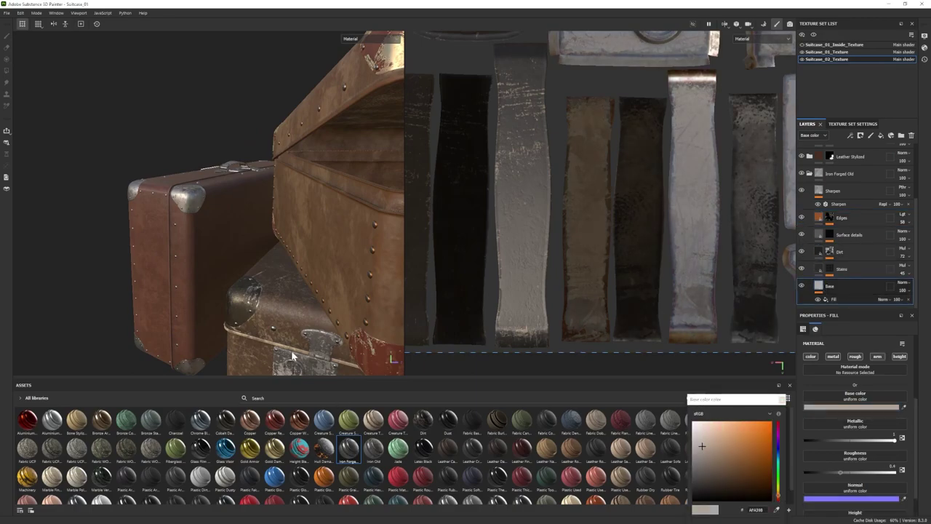
{"action": "scroll", "coordinate": [293, 355], "scroll_direction": "down", "scroll_amount": 4}
{"action": "left_click_drag", "start_coordinate": [293, 355], "coordinate": [218, 305], "text": "alt"}
{"action": "scroll", "coordinate": [218, 281], "scroll_direction": "up", "scroll_amount": 3}
{"action": "left_click_drag", "start_coordinate": [174, 282], "coordinate": [233, 247], "text": "alt"}
{"action": "middle_click_drag", "start_coordinate": [168, 189], "coordinate": [115, 258], "text": "alt"}
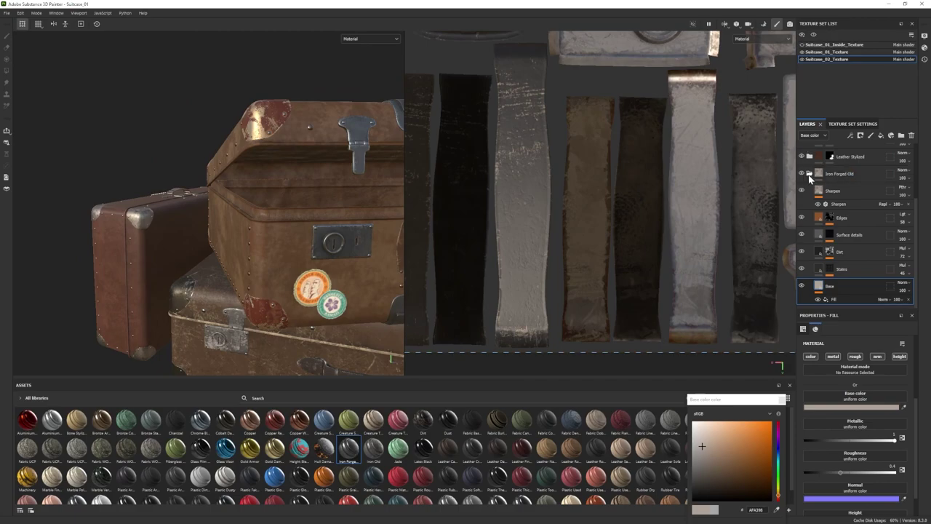
- Give the bottom Iron Forged Old folder a black mask and reveal the standing suitcase's corner pieces with Polygon Fill
{"action": "left_click", "coordinate": [853, 253]}
{"action": "key", "text": "4"}
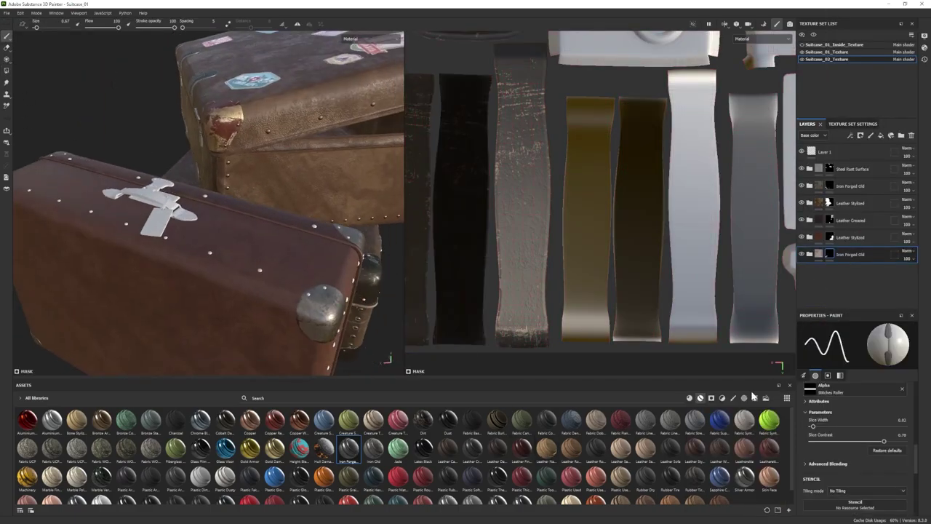
- Add another Leather Stylized smart material at the bottom of the stack and expand its folder
{"action": "left_click_drag", "start_coordinate": [695, 447], "coordinate": [845, 273]}
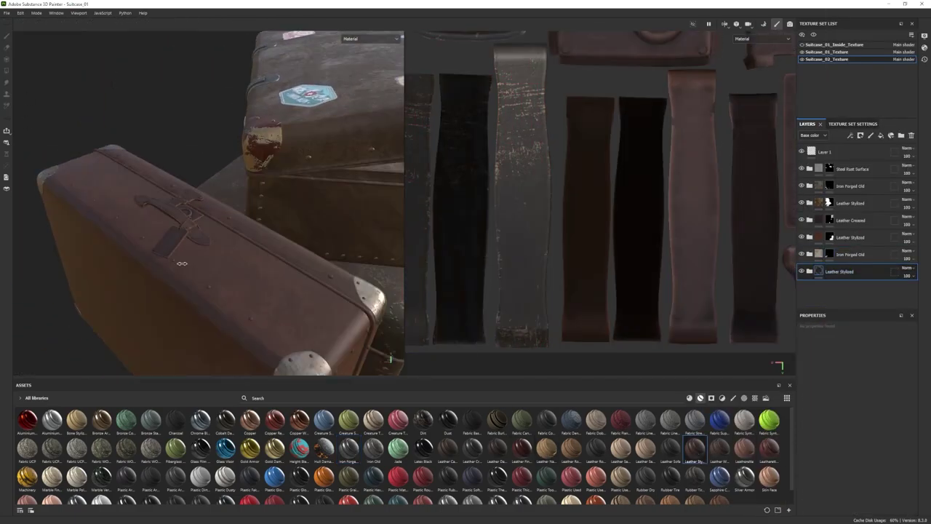
{"action": "right_click_drag", "start_coordinate": [182, 263], "coordinate": [163, 259], "text": "shift"}
{"action": "left_click", "coordinate": [809, 271]}
{"action": "scroll", "coordinate": [819, 276], "scroll_direction": "down", "scroll_amount": 3}
- Set the base color of the newest Leather Stylized folder's Base Color layer to a dark brown for the standing suitcase's handle
{"action": "left_click", "coordinate": [834, 296]}
{"action": "left_click", "coordinate": [838, 407]}
{"action": "left_click_drag", "start_coordinate": [728, 476], "coordinate": [736, 482]}
{"action": "scroll", "coordinate": [218, 254], "scroll_direction": "down", "scroll_amount": 5}
{"action": "left_click_drag", "start_coordinate": [218, 255], "coordinate": [180, 237], "text": "alt"}
{"action": "left_click_drag", "start_coordinate": [733, 483], "coordinate": [732, 485]}
{"action": "left_click_drag", "start_coordinate": [778, 498], "coordinate": [778, 496]}
{"action": "scroll", "coordinate": [240, 255], "scroll_direction": "up", "scroll_amount": 5}
{"action": "left_click_drag", "start_coordinate": [262, 276], "coordinate": [333, 311], "text": "alt"}
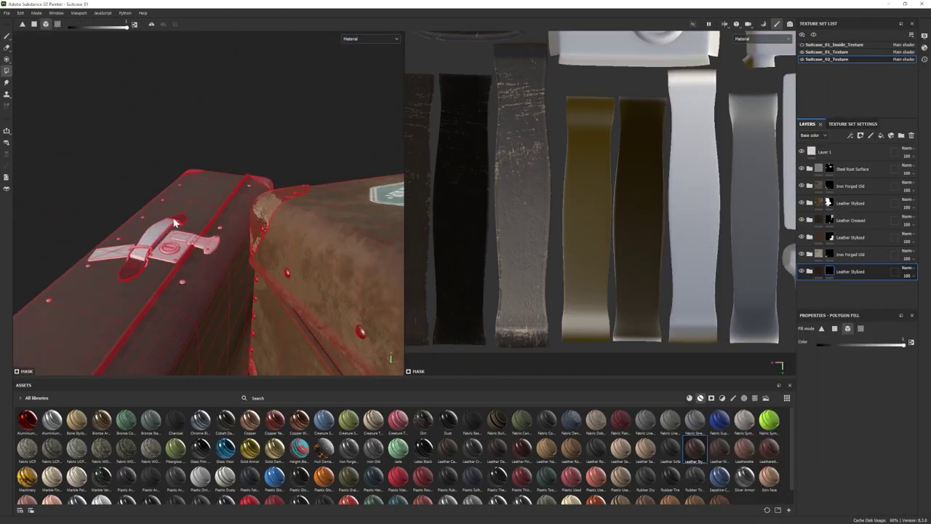
- Reveal the leather handle and straps of the standing suitcase in the bottom Leather Stylized mask with Polygon Fill
{"action": "left_click", "coordinate": [174, 222]}
{"action": "left_click", "coordinate": [112, 252]}
{"action": "key", "text": "1"}
{"action": "scroll", "coordinate": [182, 247], "scroll_direction": "down", "scroll_amount": 3}
{"action": "left_click_drag", "start_coordinate": [189, 262], "coordinate": [207, 233], "text": "alt"}
{"action": "scroll", "coordinate": [357, 450], "scroll_direction": "down", "scroll_amount": 2}
- Add another Iron Forged Old smart material at the bottom of the stack, black-mask it, and reveal the standing suitcase's lock with Polygon Fill
{"action": "left_click_drag", "start_coordinate": [348, 433], "coordinate": [859, 294]}
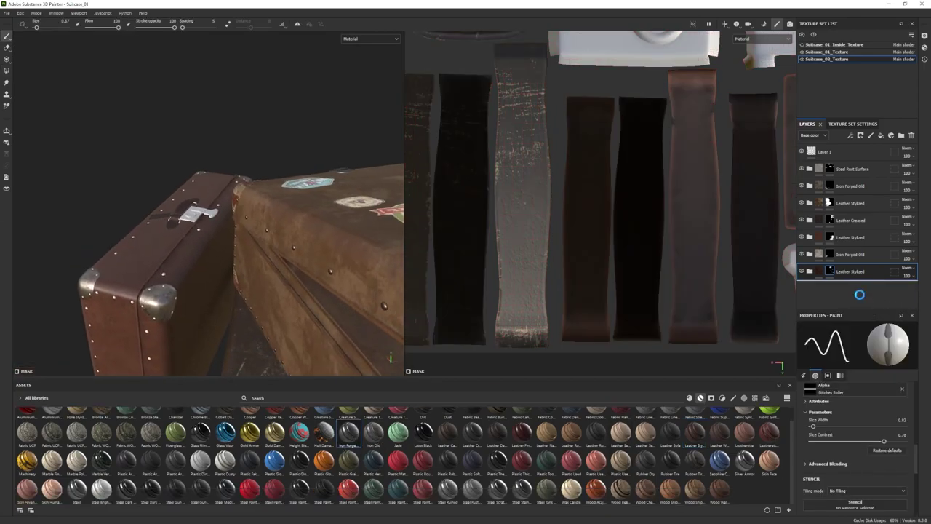
{"action": "right_click", "coordinate": [852, 288]}
{"action": "left_click", "coordinate": [857, 14]}
{"action": "left_click", "coordinate": [6, 71]}
{"action": "left_click_drag", "start_coordinate": [175, 248], "coordinate": [193, 280], "text": "alt"}
{"action": "scroll", "coordinate": [193, 247], "scroll_direction": "up", "scroll_amount": 3}
{"action": "left_click", "coordinate": [192, 255]}
{"action": "left_click", "coordinate": [234, 249]}
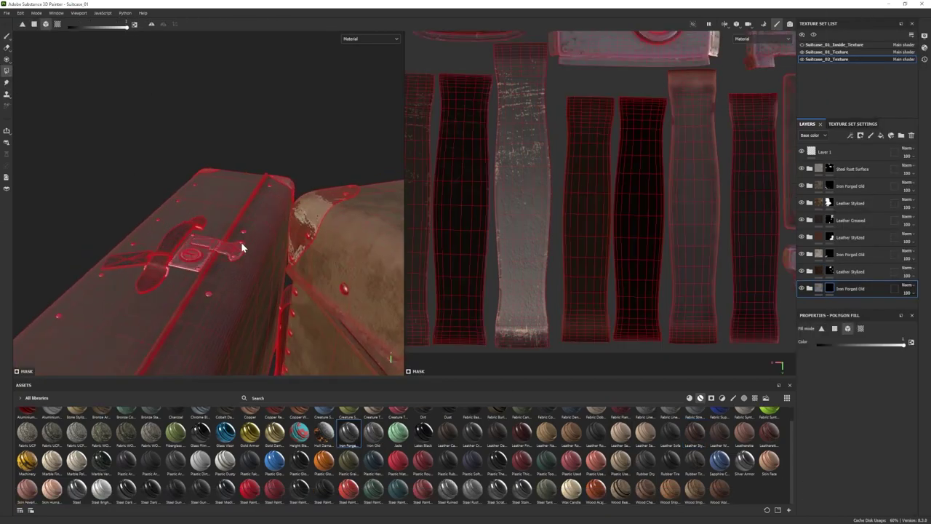
- Fill the handle's metal buckles and the remaining lock hardware into the bottom Iron Forged Old mask
{"action": "mouse_move", "coordinate": [242, 247]}
{"action": "left_mouse_down", "text": "alt"}
{"action": "mouse_move", "coordinate": [236, 265]}
{"action": "mouse_move", "coordinate": [265, 287]}
{"action": "left_mouse_up", "text": "alt"}
{"action": "left_click", "coordinate": [7, 36]}
{"action": "left_click", "coordinate": [7, 70]}
{"action": "left_click", "coordinate": [214, 230]}
{"action": "left_click", "coordinate": [178, 281]}
{"action": "left_click", "coordinate": [6, 36]}
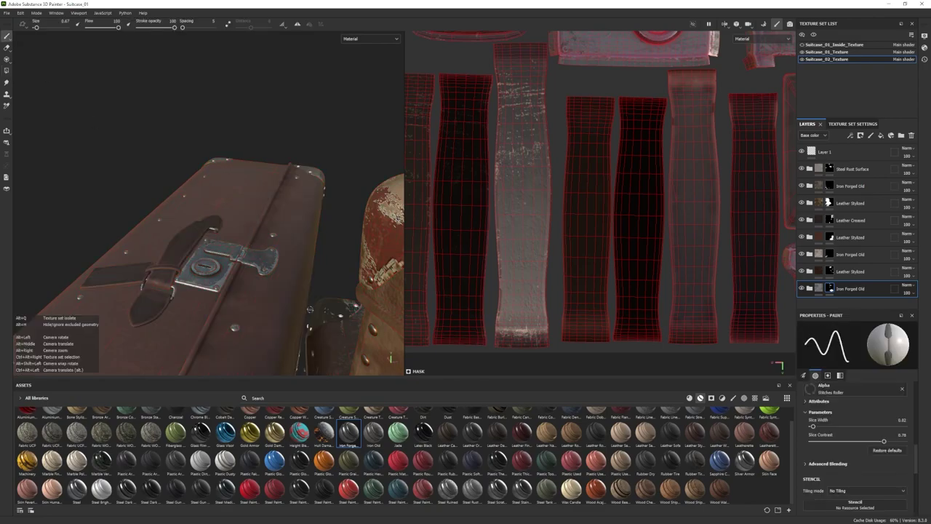
{"action": "left_click_drag", "start_coordinate": [310, 309], "coordinate": [280, 295], "text": "alt"}
{"action": "left_click", "coordinate": [6, 71]}
{"action": "left_click", "coordinate": [258, 229]}
- Inspect the standing suitcase's corners, handle and lock, and make the Suitcase_01_Inside_Texture set visible
{"action": "left_click", "coordinate": [6, 36]}
{"action": "left_click_drag", "start_coordinate": [218, 240], "coordinate": [243, 265], "text": "alt"}
{"action": "scroll", "coordinate": [233, 248], "scroll_direction": "up", "scroll_amount": 3}
{"action": "left_click", "coordinate": [6, 71]}
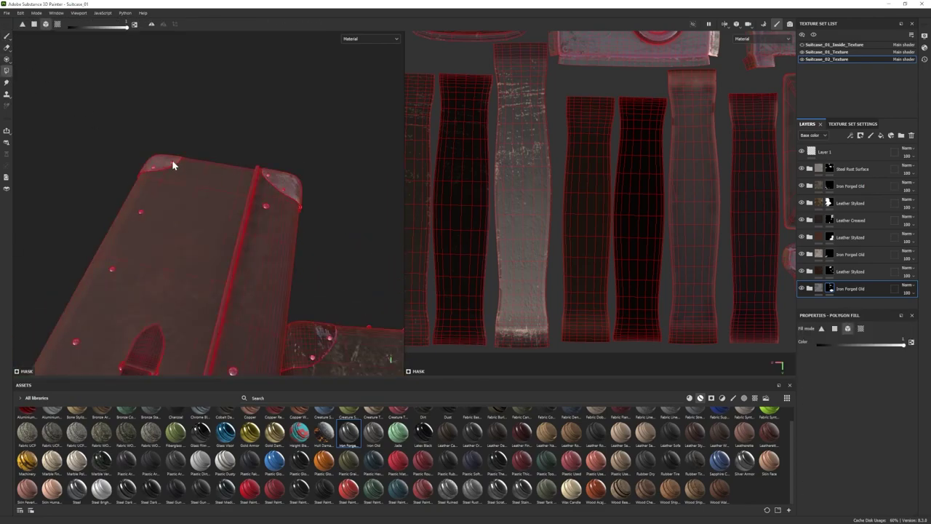
{"action": "left_click_drag", "start_coordinate": [154, 170], "coordinate": [234, 313], "text": "alt"}
{"action": "left_click", "coordinate": [7, 35]}
{"action": "scroll", "coordinate": [174, 218], "scroll_direction": "down", "scroll_amount": 5}
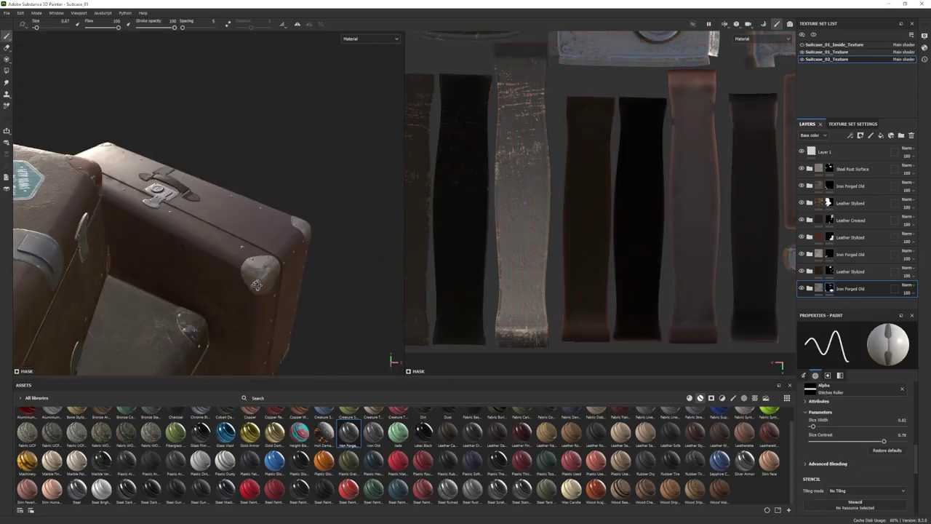
{"action": "mouse_move", "coordinate": [146, 218]}
{"action": "left_mouse_down", "text": "alt"}
{"action": "mouse_move", "coordinate": [240, 225]}
{"action": "mouse_move", "coordinate": [324, 215]}
{"action": "left_mouse_up", "text": "alt"}
{"action": "left_click", "coordinate": [802, 44]}
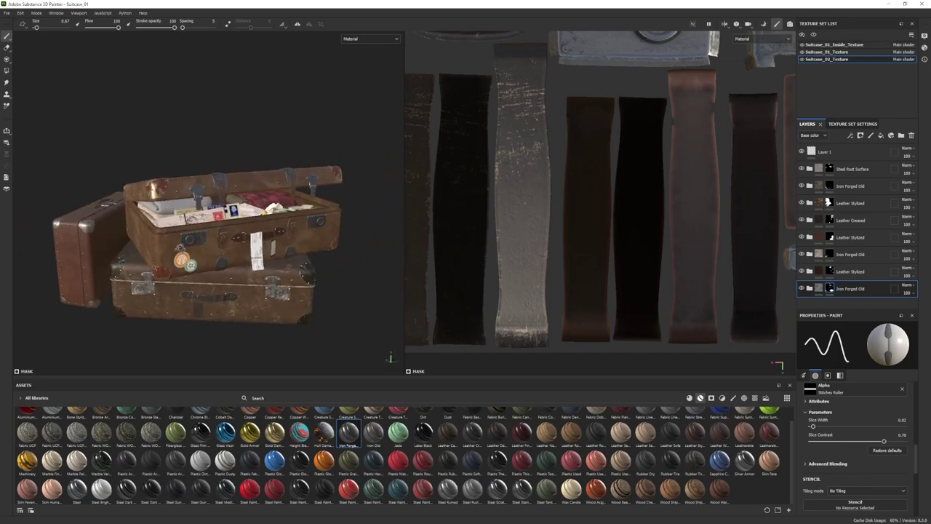
- In Suitcase_01_Texture, set the base color of the Steel Painted Scraped folder's Base Metal layer to a muted light brown
{"action": "left_click", "coordinate": [840, 52]}
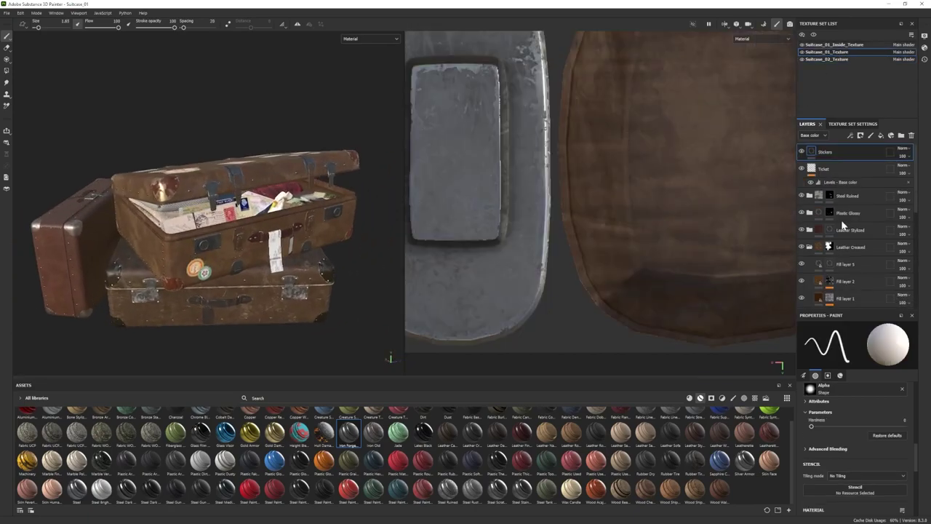
{"action": "left_click", "coordinate": [809, 247]}
{"action": "scroll", "coordinate": [874, 277], "scroll_direction": "down", "scroll_amount": 3}
{"action": "scroll", "coordinate": [862, 276], "scroll_direction": "up", "scroll_amount": 3}
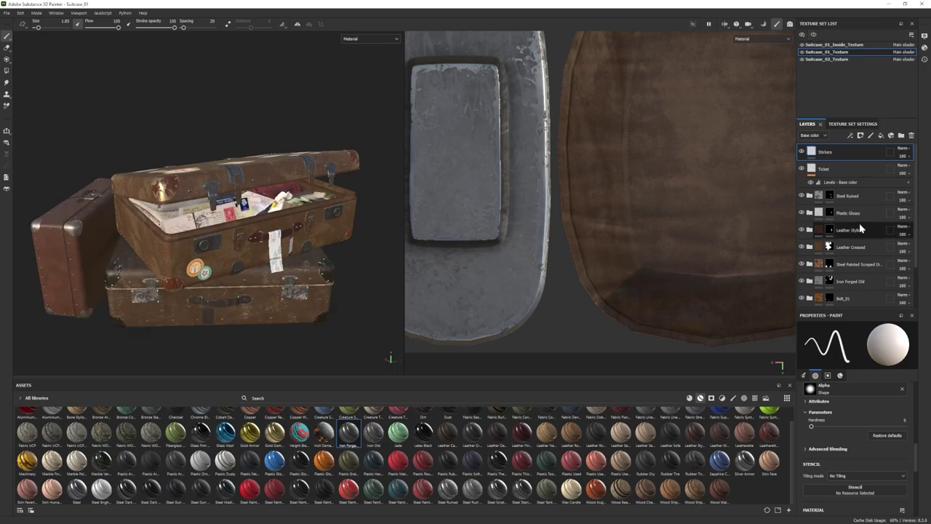
{"action": "left_click", "coordinate": [808, 264]}
{"action": "scroll", "coordinate": [818, 268], "scroll_direction": "down", "scroll_amount": 3}
{"action": "left_click", "coordinate": [835, 272]}
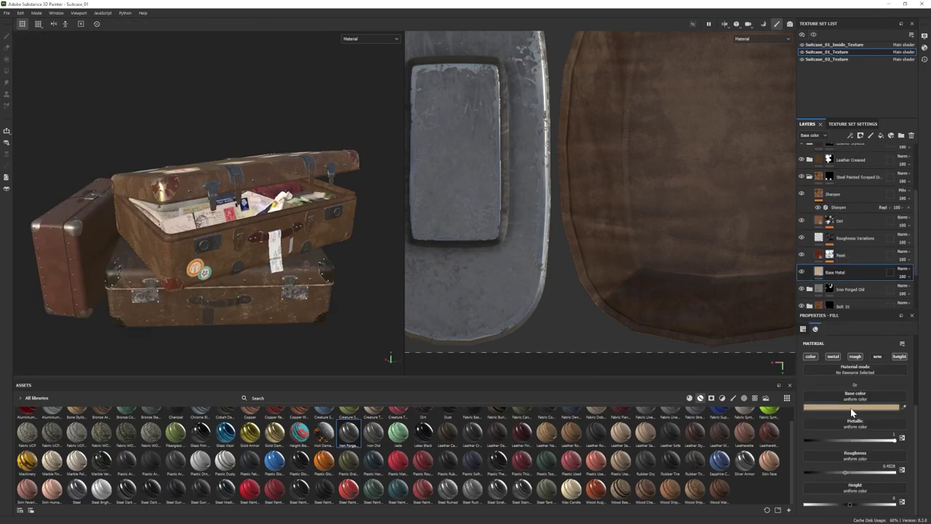
{"action": "left_click", "coordinate": [851, 408]}
{"action": "left_click", "coordinate": [710, 439]}
{"action": "left_click", "coordinate": [716, 450]}
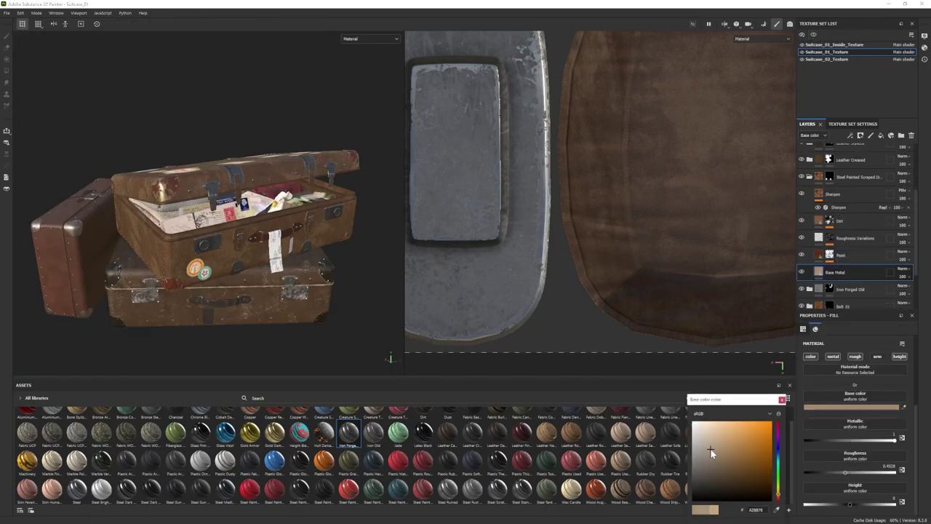
- Set the base color of the Steel Painted Scraped folder's Paint layer to a dark reddish brown
{"action": "left_click", "coordinate": [838, 254]}
{"action": "left_click", "coordinate": [833, 407]}
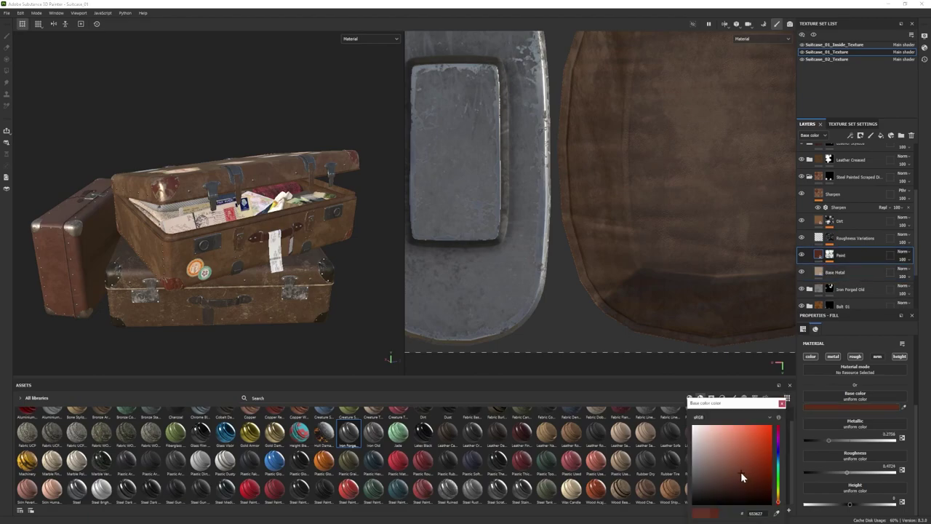
{"action": "left_click", "coordinate": [778, 500]}
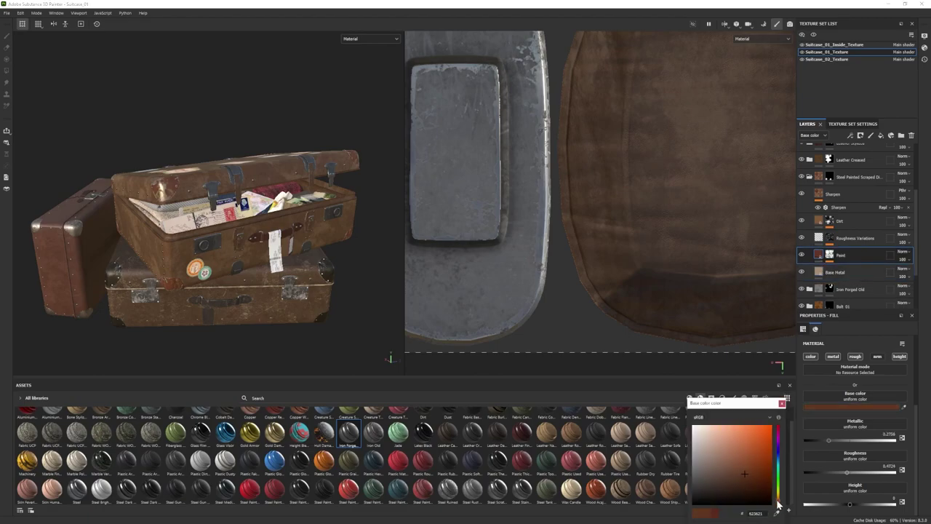
{"action": "left_click", "coordinate": [781, 403]}
{"action": "left_click_drag", "start_coordinate": [271, 166], "coordinate": [227, 169], "text": "alt"}
- Switch to Iray rendering, enable the dome's clear color, and lower the ground's Y to about -2.5
{"action": "left_click", "coordinate": [36, 14]}
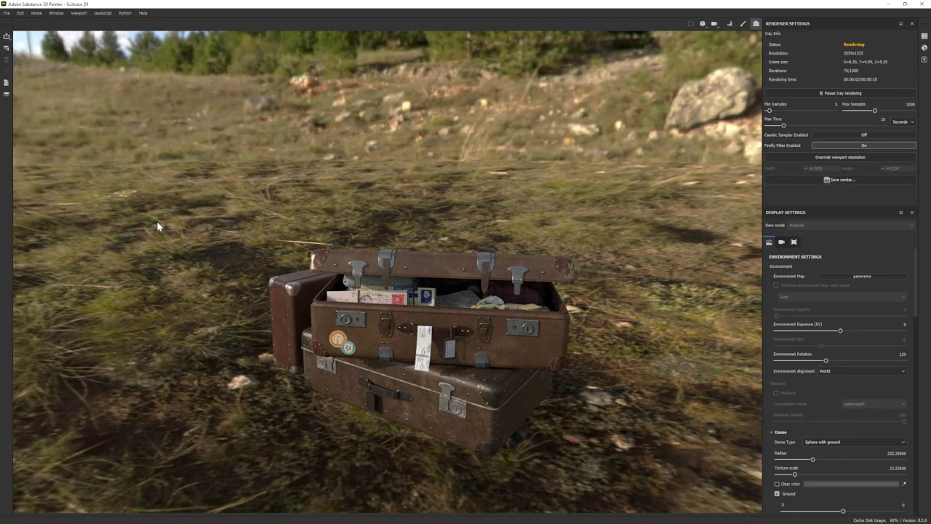
{"action": "scroll", "coordinate": [817, 477], "scroll_direction": "down", "scroll_amount": 1}
{"action": "left_click_drag", "start_coordinate": [843, 504], "coordinate": [840, 504]}
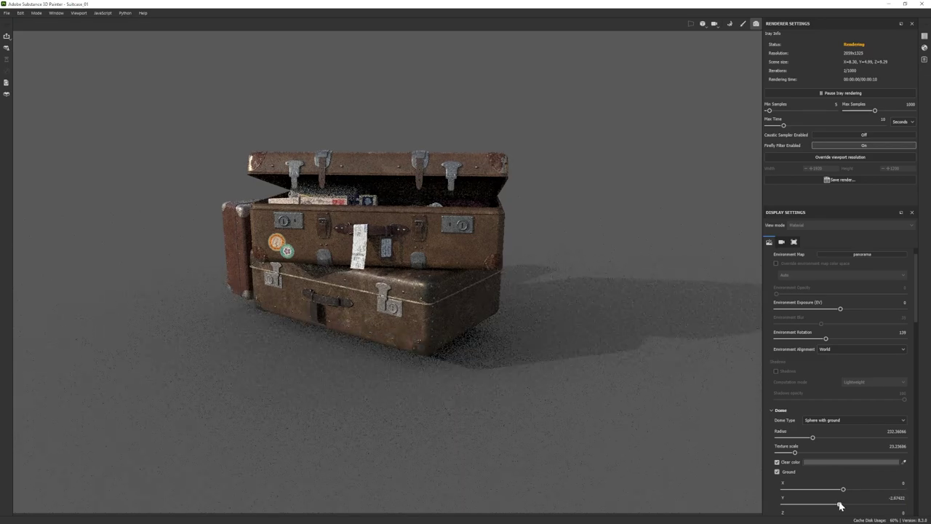
{"action": "key", "text": "Up"}
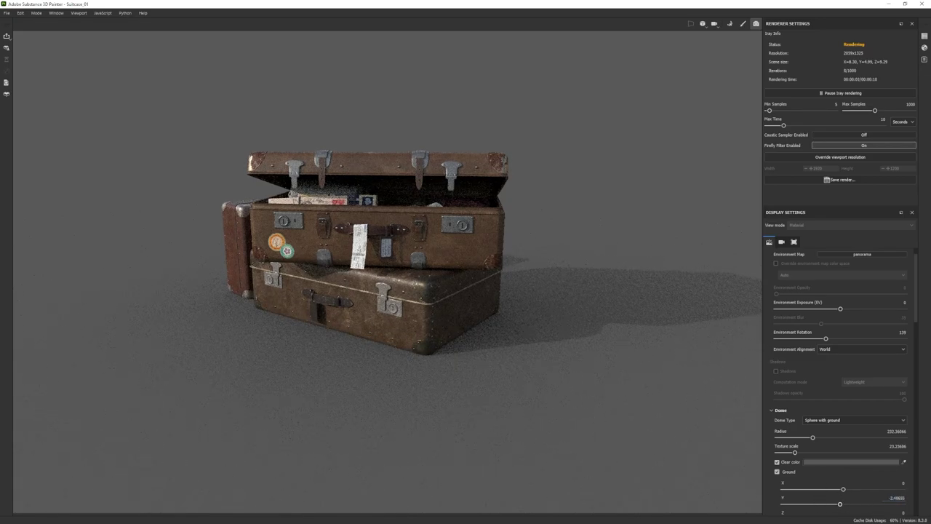
{"action": "key", "text": "Up"}
{"action": "key", "text": "Up"}
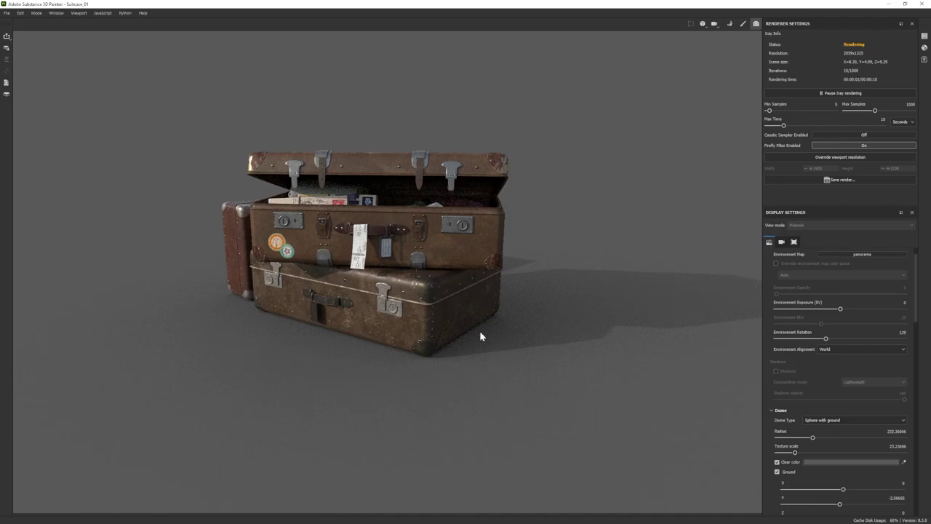
- Set the camera's focal length to 35 mm and frame all three suitcases in the render
{"action": "middle_click_drag", "start_coordinate": [480, 335], "coordinate": [507, 406], "text": "alt"}
{"action": "scroll", "coordinate": [847, 436], "scroll_direction": "down", "scroll_amount": 14}
{"action": "double_click", "coordinate": [903, 340]}
{"action": "type", "text": "35"}
{"action": "key", "text": "Return"}
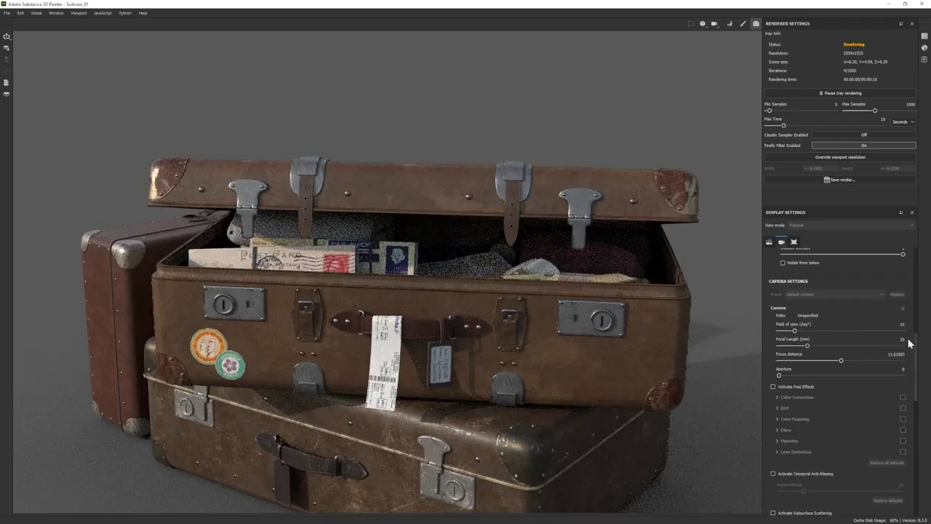
{"action": "scroll", "coordinate": [324, 371], "scroll_direction": "down", "scroll_amount": 4}
{"action": "left_click_drag", "start_coordinate": [324, 371], "coordinate": [429, 342], "text": "alt"}
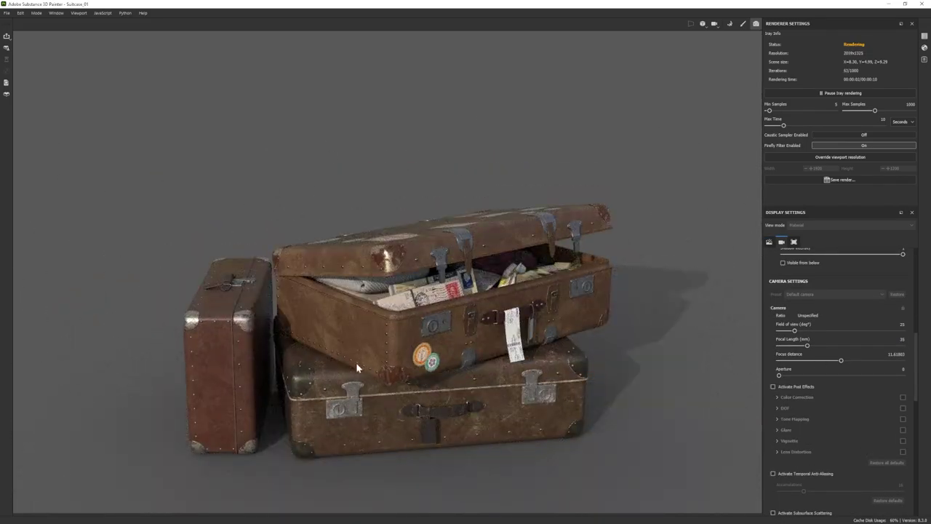
- Return to painting mode and inspect the suitcases with all texture sets visible, closing in on the open case's front
{"action": "left_click", "coordinate": [36, 13]}
{"action": "left_click", "coordinate": [46, 33]}
{"action": "left_click_drag", "start_coordinate": [197, 219], "coordinate": [236, 241], "text": "alt"}
{"action": "mouse_move", "coordinate": [236, 241]}
{"action": "right_mouse_down", "text": "alt"}
{"action": "mouse_move", "coordinate": [191, 289]}
{"action": "mouse_move", "coordinate": [171, 269]}
{"action": "right_mouse_up", "text": "alt"}
{"action": "left_click_drag", "start_coordinate": [171, 269], "coordinate": [225, 291], "text": "alt"}
{"action": "left_click_drag", "start_coordinate": [152, 270], "coordinate": [194, 186], "text": "alt"}
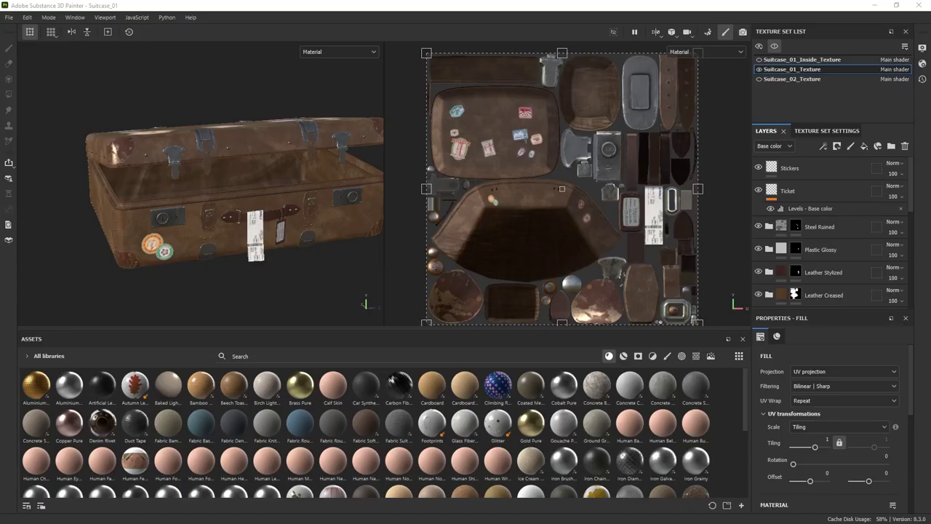
{"action": "left_click_drag", "start_coordinate": [261, 261], "coordinate": [214, 258], "text": "alt"}
{"action": "right_click_drag", "start_coordinate": [214, 258], "coordinate": [249, 262], "text": "alt"}
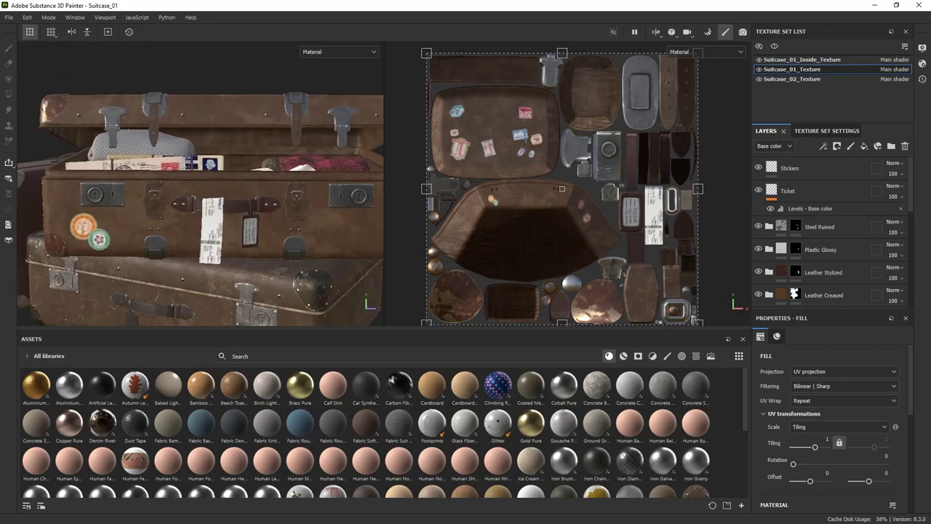
- Add a fill layer inside the Leather Creased folder that covers the open suitcase's handle and give it a black mask
{"action": "scroll", "coordinate": [800, 219], "scroll_direction": "down", "scroll_amount": 3}
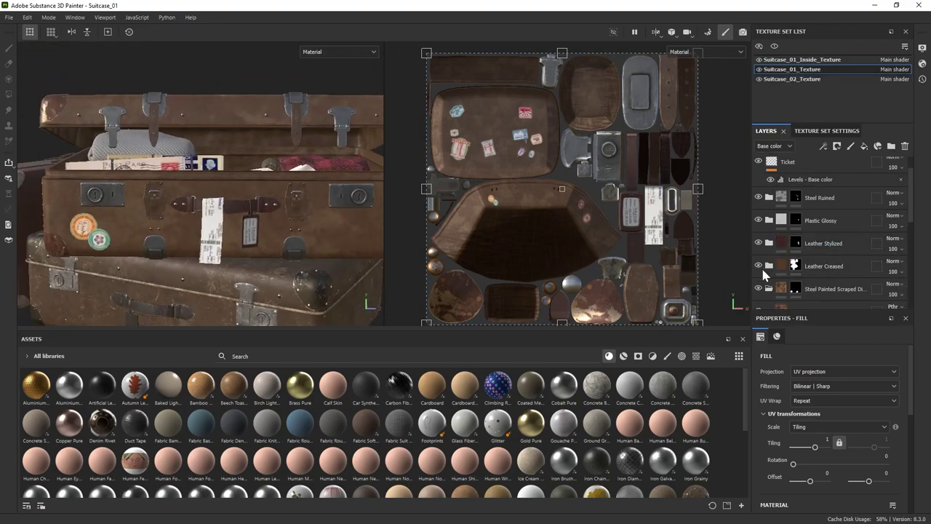
{"action": "scroll", "coordinate": [771, 229], "scroll_direction": "down", "scroll_amount": 4}
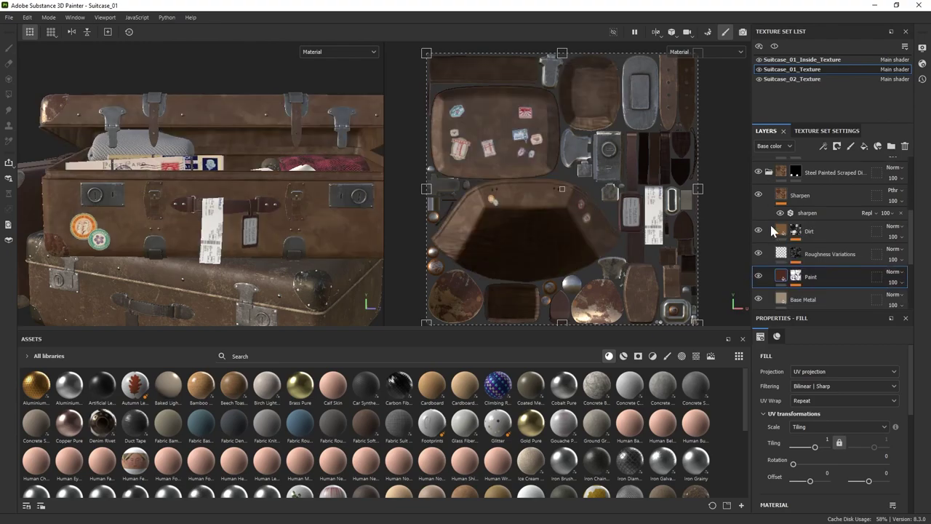
{"action": "left_click", "coordinate": [768, 174]}
{"action": "left_click", "coordinate": [759, 246]}
{"action": "left_click", "coordinate": [758, 246]}
{"action": "left_click", "coordinate": [769, 247]}
{"action": "left_click", "coordinate": [818, 269]}
{"action": "left_click", "coordinate": [864, 146]}
{"action": "right_click", "coordinate": [835, 269]}
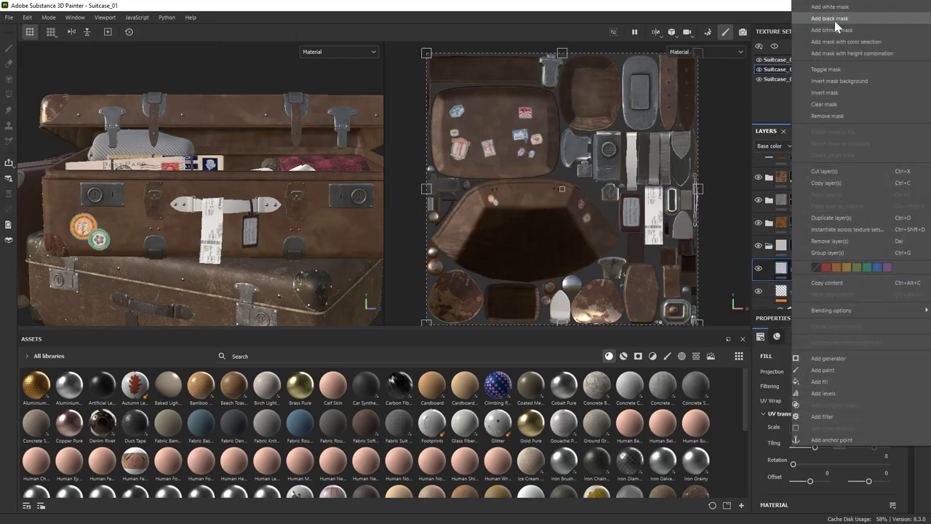
{"action": "left_click", "coordinate": [836, 20]}
- Search the assets for "stit" and load the straight stitches tool at size 1.35 for painting the fill layer's mask
{"action": "left_click", "coordinate": [781, 269]}
{"action": "scroll", "coordinate": [841, 445], "scroll_direction": "down", "scroll_amount": 7}
{"action": "left_click", "coordinate": [795, 269]}
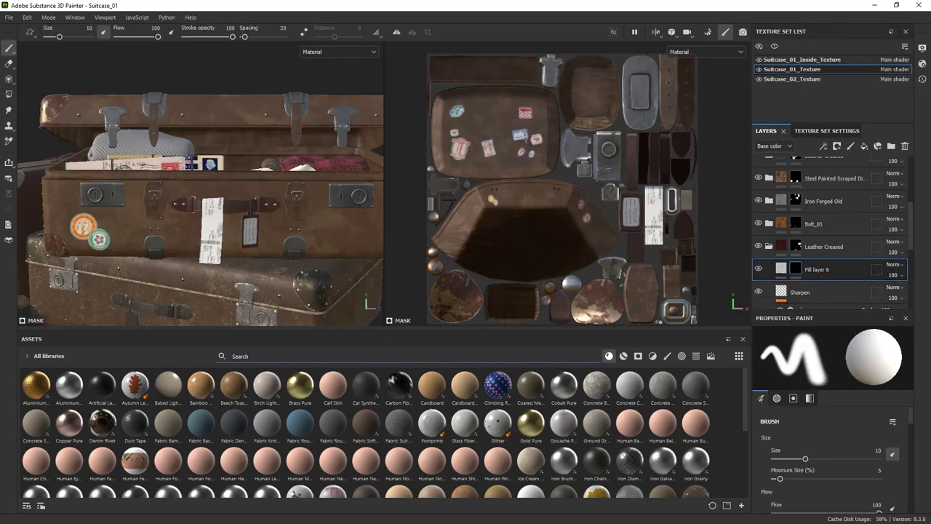
{"action": "type", "text": "stit"}
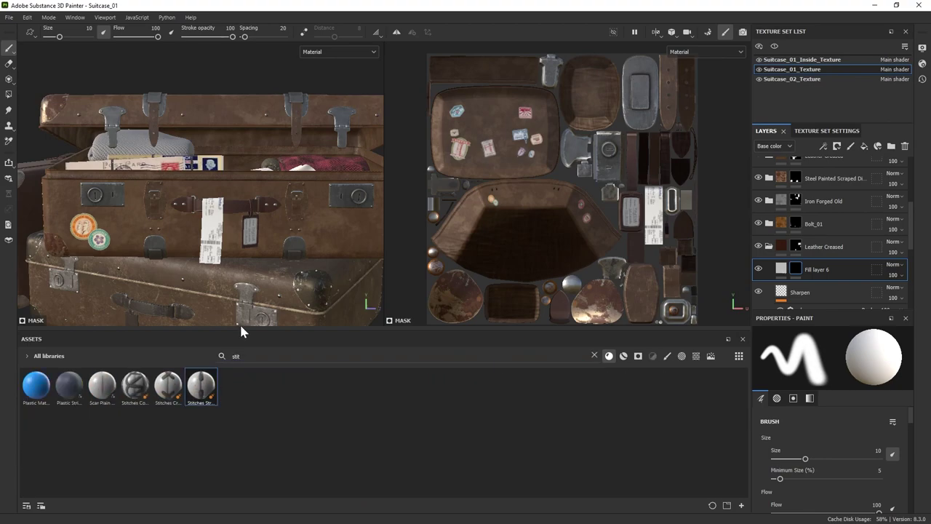
{"action": "right_click_drag", "start_coordinate": [99, 181], "coordinate": [260, 221], "text": "alt"}
{"action": "middle_click_drag", "start_coordinate": [291, 196], "coordinate": [249, 187], "text": "alt"}
{"action": "right_click_drag", "start_coordinate": [249, 188], "coordinate": [231, 187], "text": "ctrl"}
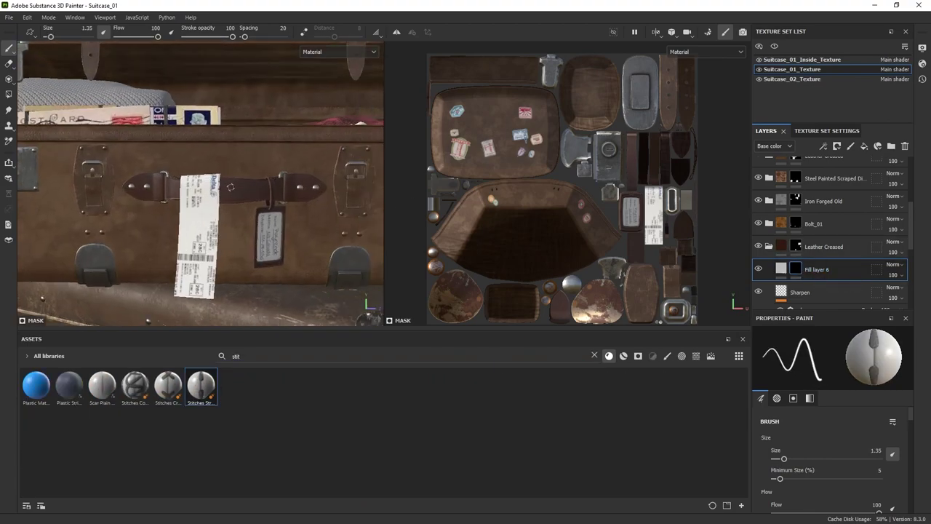
- Try a row of straight stitches along the handle strap, undo it, and pick the crossed stitches tool
{"action": "left_click_drag", "start_coordinate": [230, 187], "coordinate": [267, 190]}
{"action": "key", "text": "ctrl+z"}
{"action": "right_click_drag", "start_coordinate": [191, 186], "coordinate": [238, 195], "text": "alt"}
{"action": "middle_click_drag", "start_coordinate": [239, 195], "coordinate": [164, 198], "text": "alt"}
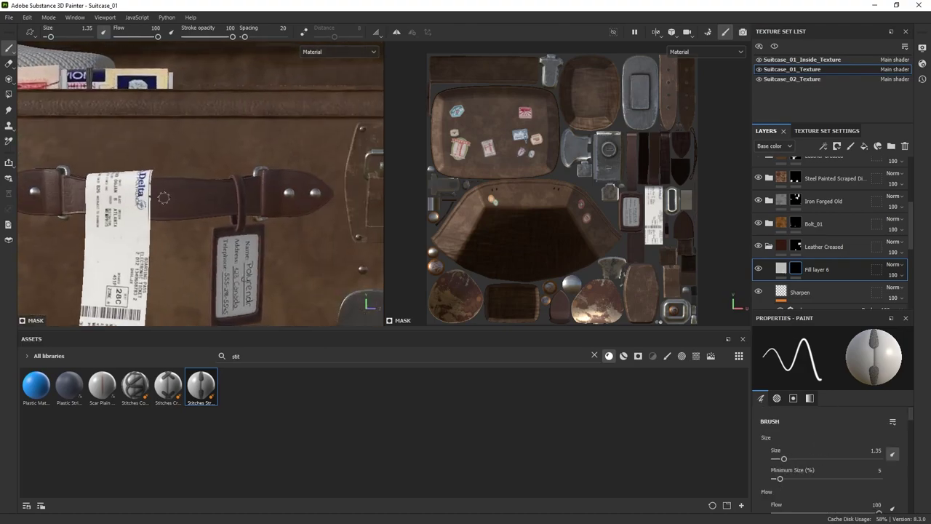
{"action": "scroll", "coordinate": [836, 475], "scroll_direction": "down", "scroll_amount": 7}
{"action": "scroll", "coordinate": [821, 478], "scroll_direction": "up", "scroll_amount": 4}
{"action": "left_click", "coordinate": [165, 386]}
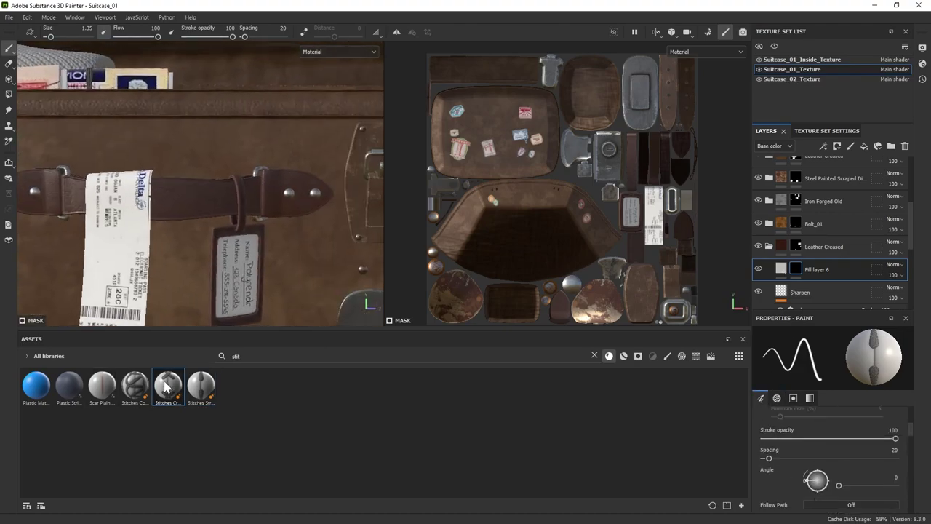
- Delete the stitch fill layer and recreate it with a black mask, placing it at the top of the stack
{"action": "left_click", "coordinate": [904, 147]}
{"action": "left_click", "coordinate": [864, 146]}
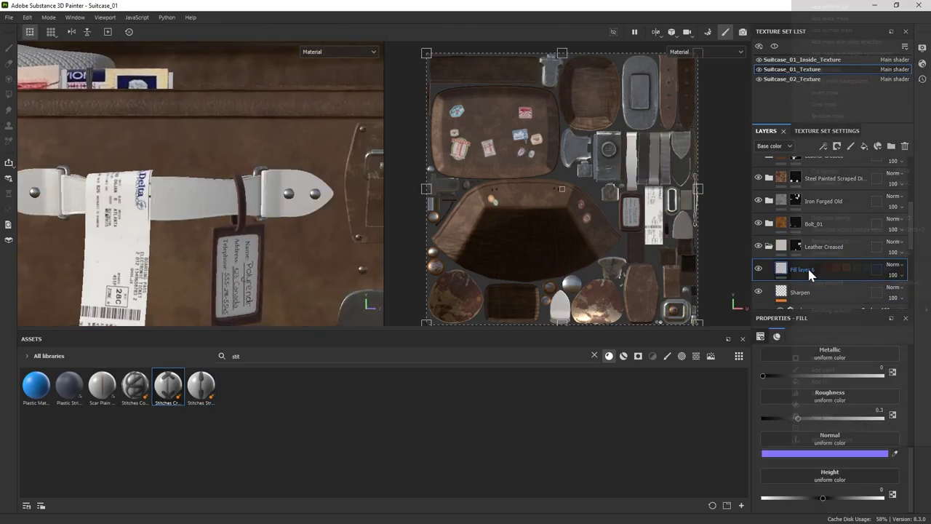
{"action": "right_click", "coordinate": [810, 272]}
{"action": "left_click", "coordinate": [816, 20]}
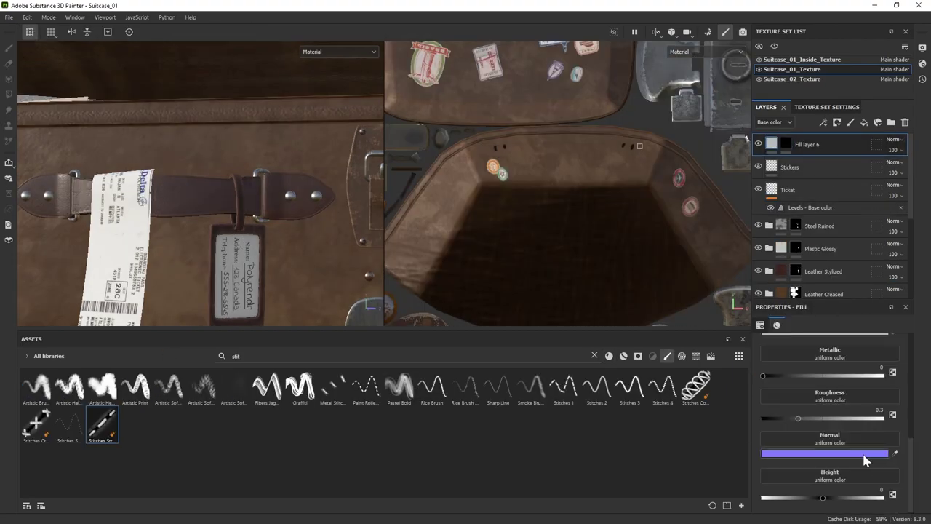
- Test the straight stitches brush on the handle strap in the new mask, undo the stroke, and set the size to 0.66
{"action": "left_click", "coordinate": [785, 144]}
{"action": "left_click_drag", "start_coordinate": [166, 161], "coordinate": [161, 179], "text": "alt"}
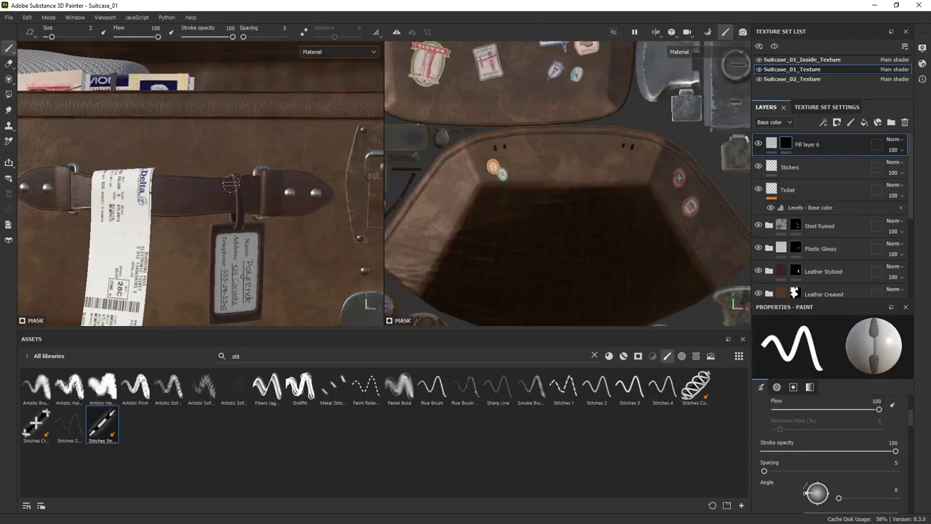
{"action": "key", "text": "ctrl+z"}
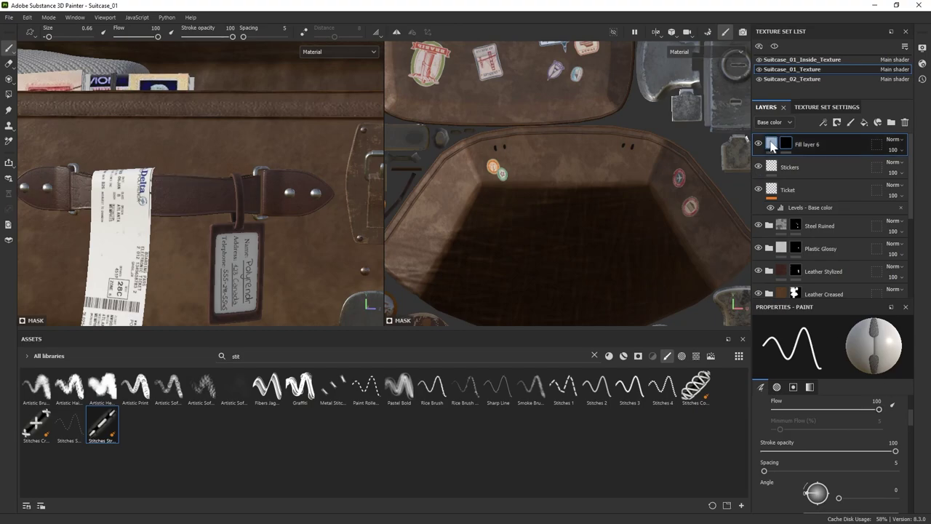
- Set the stitch fill layer's base color to a light warm grey and raise its height slightly
{"action": "left_click", "coordinate": [772, 144]}
{"action": "scroll", "coordinate": [826, 455], "scroll_direction": "up", "scroll_amount": 3}
{"action": "left_click", "coordinate": [823, 448]}
{"action": "left_click", "coordinate": [793, 456]}
{"action": "left_click", "coordinate": [682, 392]}
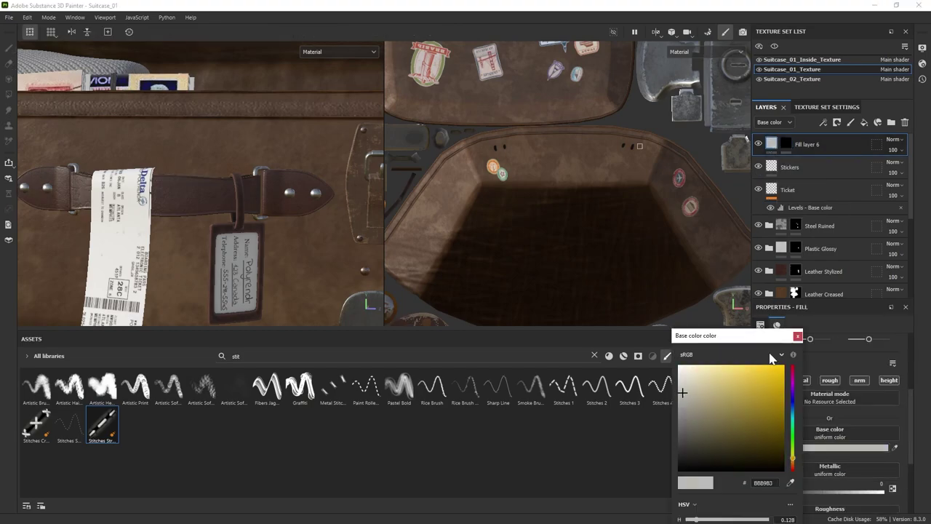
{"action": "left_click", "coordinate": [797, 336]}
{"action": "scroll", "coordinate": [865, 466], "scroll_direction": "down", "scroll_amount": 3}
{"action": "left_click_drag", "start_coordinate": [828, 499], "coordinate": [831, 500]}
- Paint straight stitches in the fill layer's mask along the edge of the handle strap's pointed end
{"action": "left_click", "coordinate": [785, 144]}
{"action": "scroll", "coordinate": [719, 233], "scroll_direction": "down", "scroll_amount": 2}
{"action": "mouse_move", "coordinate": [691, 278]}
{"action": "middle_mouse_down", "text": "alt"}
{"action": "mouse_move", "coordinate": [609, 271]}
{"action": "mouse_move", "coordinate": [688, 269]}
{"action": "middle_mouse_up", "text": "alt"}
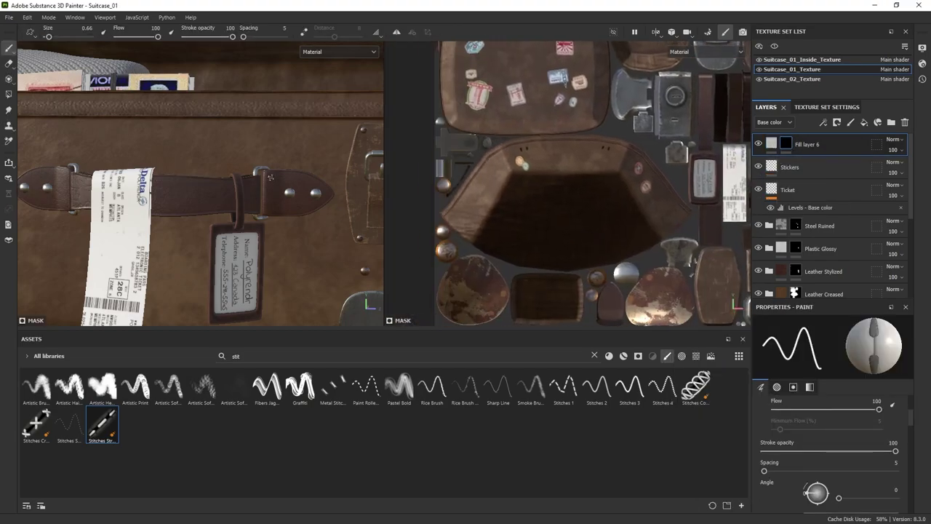
{"action": "left_click_drag", "start_coordinate": [271, 177], "coordinate": [309, 175]}
{"action": "mouse_move", "coordinate": [683, 247]}
{"action": "middle_mouse_down", "text": "alt"}
{"action": "mouse_move", "coordinate": [550, 246]}
{"action": "mouse_move", "coordinate": [559, 182]}
{"action": "middle_mouse_up", "text": "alt"}
{"action": "scroll", "coordinate": [549, 218], "scroll_direction": "up", "scroll_amount": 4}
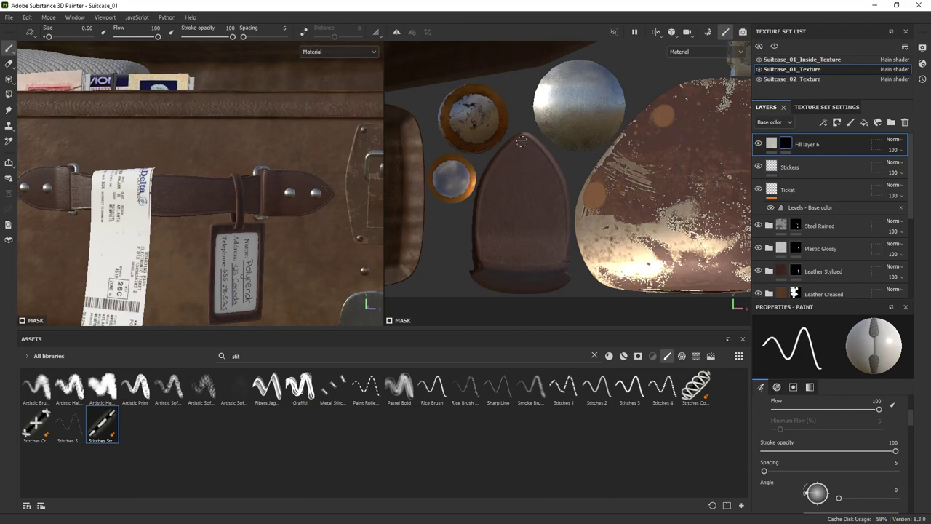
{"action": "left_click_drag", "start_coordinate": [910, 418], "coordinate": [909, 444]}
{"action": "left_click_drag", "start_coordinate": [269, 197], "coordinate": [278, 175], "text": "alt"}
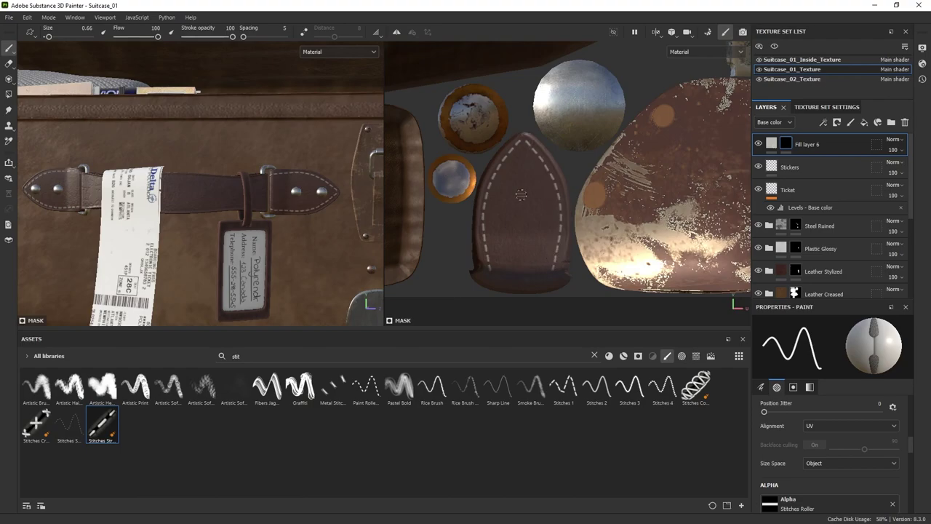
- Paint straight stitches along both long edges of the handle strap's middle section
{"action": "scroll", "coordinate": [521, 195], "scroll_direction": "down", "scroll_amount": 5}
{"action": "middle_click_drag", "start_coordinate": [556, 138], "coordinate": [534, 236], "text": "alt"}
{"action": "scroll", "coordinate": [536, 86], "scroll_direction": "up", "scroll_amount": 3}
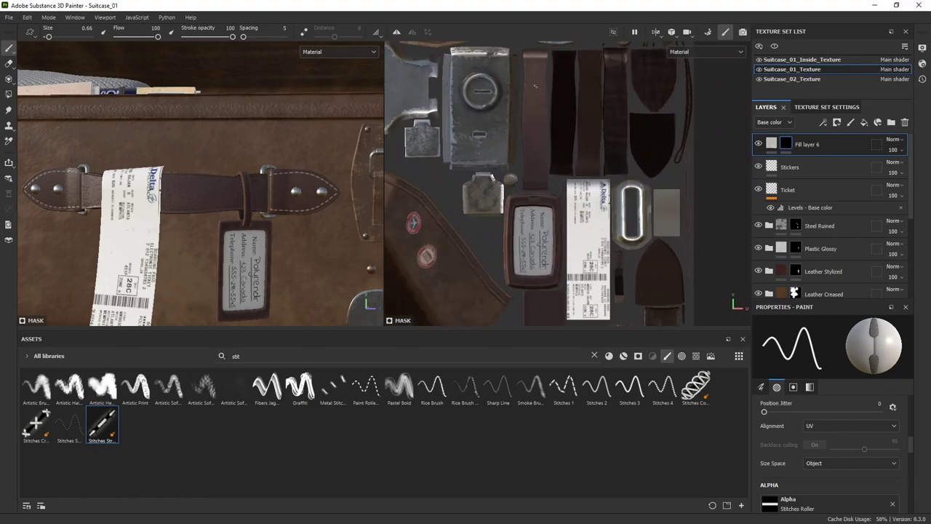
{"action": "right_click_drag", "start_coordinate": [535, 86], "coordinate": [559, 94], "text": "alt"}
{"action": "middle_click_drag", "start_coordinate": [558, 95], "coordinate": [535, 197], "text": "alt"}
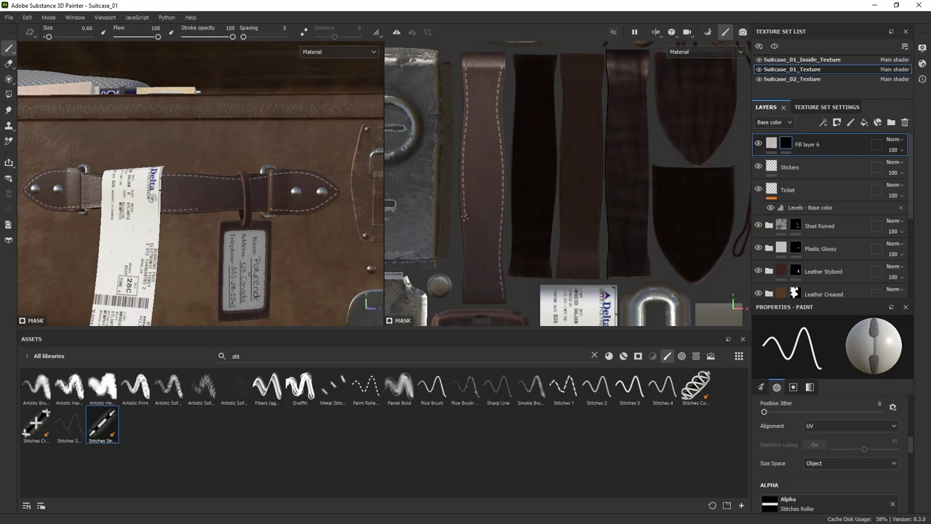
- Erase one long stitch row on the strap with a 3.85 eraser and repaint it with the straight stitches brush
{"action": "scroll", "coordinate": [203, 226], "scroll_direction": "down", "scroll_amount": 3}
{"action": "left_click_drag", "start_coordinate": [230, 209], "coordinate": [190, 231], "text": "alt"}
{"action": "scroll", "coordinate": [196, 218], "scroll_direction": "up", "scroll_amount": 4}
{"action": "key", "text": "2"}
{"action": "right_click_drag", "start_coordinate": [510, 91], "coordinate": [484, 91], "text": "ctrl"}
{"action": "left_click_drag", "start_coordinate": [501, 62], "coordinate": [501, 139]}
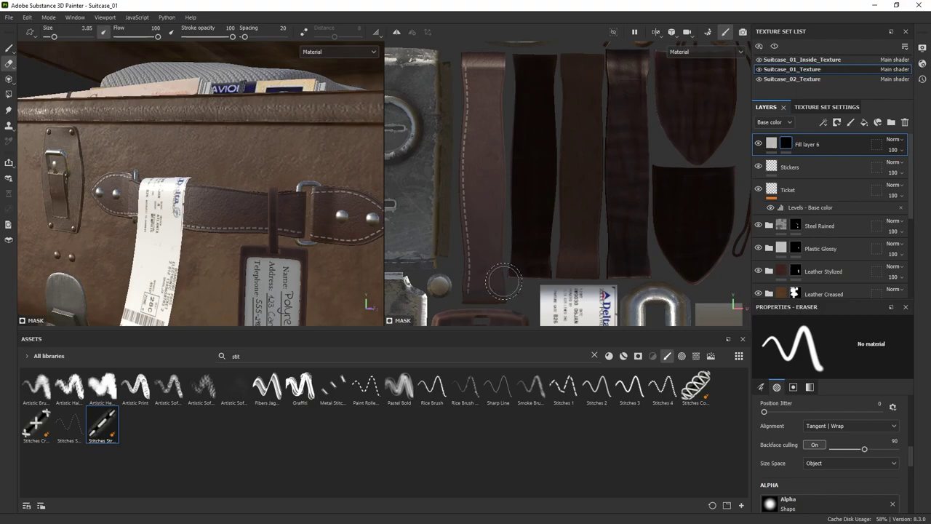
{"action": "key", "text": "1"}
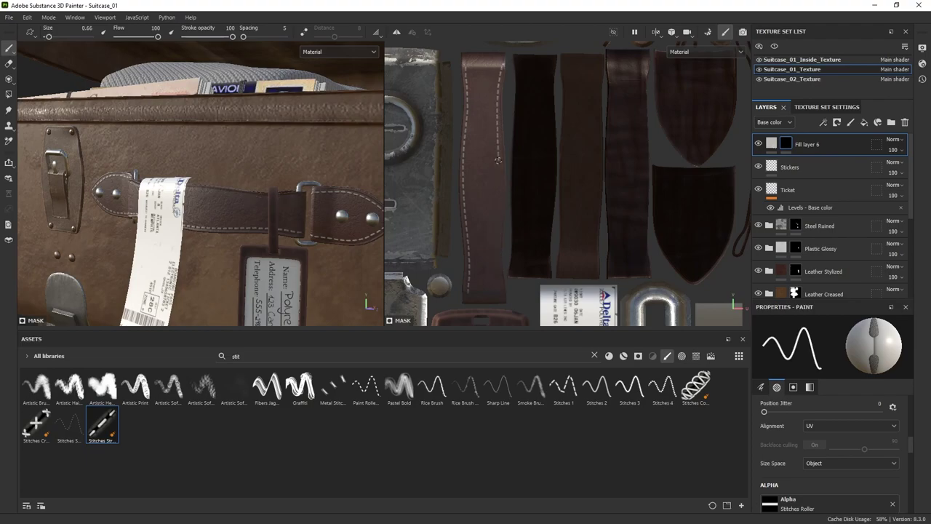
- Erase the surplus stitches where the strap meets the buckles, using an eraser size of 0.93
{"action": "scroll", "coordinate": [211, 196], "scroll_direction": "down", "scroll_amount": 4}
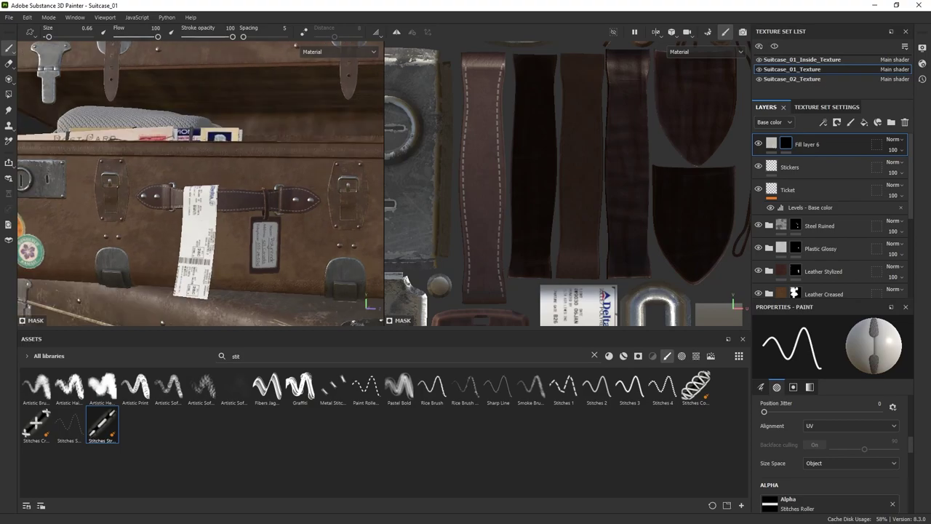
{"action": "left_click_drag", "start_coordinate": [219, 196], "coordinate": [160, 196], "text": "alt"}
{"action": "scroll", "coordinate": [109, 192], "scroll_direction": "up", "scroll_amount": 4}
{"action": "left_click", "coordinate": [9, 64]}
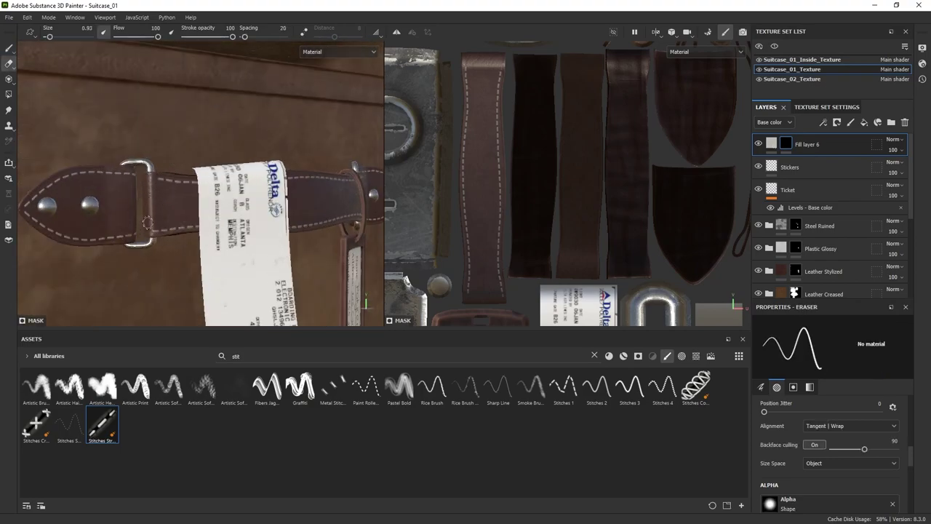
{"action": "left_click_drag", "start_coordinate": [211, 218], "coordinate": [150, 229], "text": "alt"}
{"action": "scroll", "coordinate": [150, 228], "scroll_direction": "up", "scroll_amount": 4}
{"action": "mouse_move", "coordinate": [174, 174]}
{"action": "left_mouse_down", "text": "alt"}
{"action": "mouse_move", "coordinate": [160, 154]}
{"action": "mouse_move", "coordinate": [202, 149]}
{"action": "left_mouse_up", "text": "alt"}
{"action": "left_click_drag", "start_coordinate": [166, 212], "coordinate": [201, 220]}
{"action": "left_click_drag", "start_coordinate": [196, 211], "coordinate": [156, 185], "text": "alt"}
{"action": "scroll", "coordinate": [149, 180], "scroll_direction": "down", "scroll_amount": 2}
{"action": "left_click_drag", "start_coordinate": [161, 222], "coordinate": [240, 194], "text": "alt"}
{"action": "left_click_drag", "start_coordinate": [241, 233], "coordinate": [191, 235], "text": "alt"}
{"action": "scroll", "coordinate": [189, 236], "scroll_direction": "down", "scroll_amount": 4}
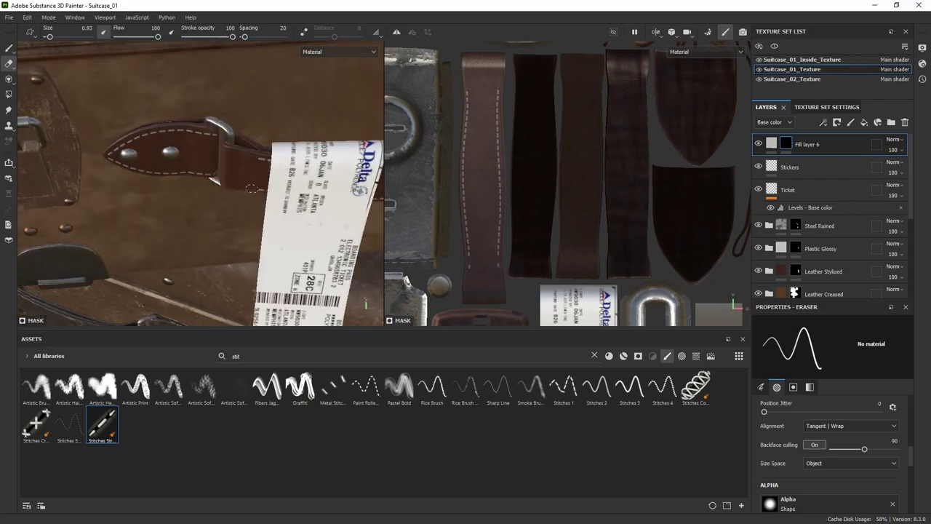
- Examine the handle stitching from several angles, including how it reads on the whole suitcase stack
{"action": "scroll", "coordinate": [251, 190], "scroll_direction": "down", "scroll_amount": 3}
{"action": "scroll", "coordinate": [228, 233], "scroll_direction": "up", "scroll_amount": 3}
{"action": "left_click_drag", "start_coordinate": [249, 199], "coordinate": [211, 218], "text": "alt"}
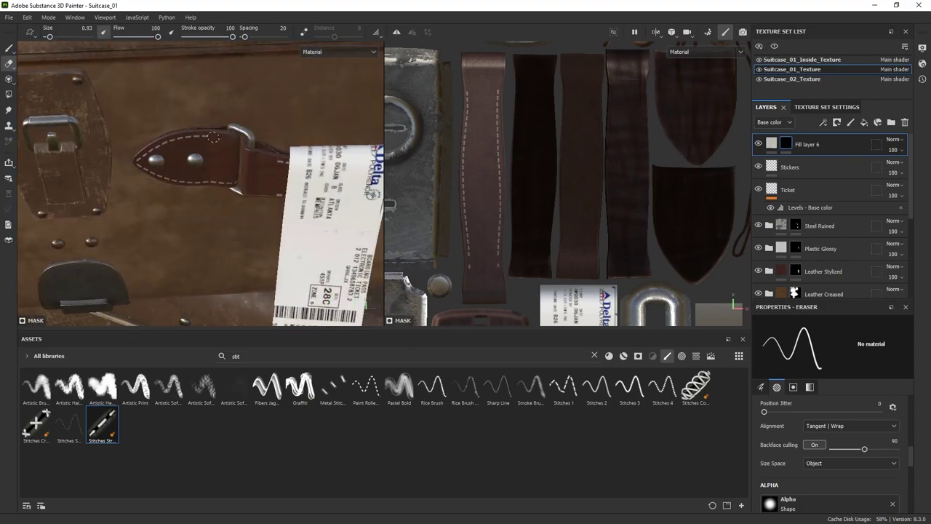
{"action": "left_click_drag", "start_coordinate": [213, 137], "coordinate": [206, 148], "text": "alt"}
{"action": "left_click_drag", "start_coordinate": [232, 185], "coordinate": [323, 190], "text": "alt"}
{"action": "middle_click_drag", "start_coordinate": [334, 190], "coordinate": [232, 218], "text": "alt"}
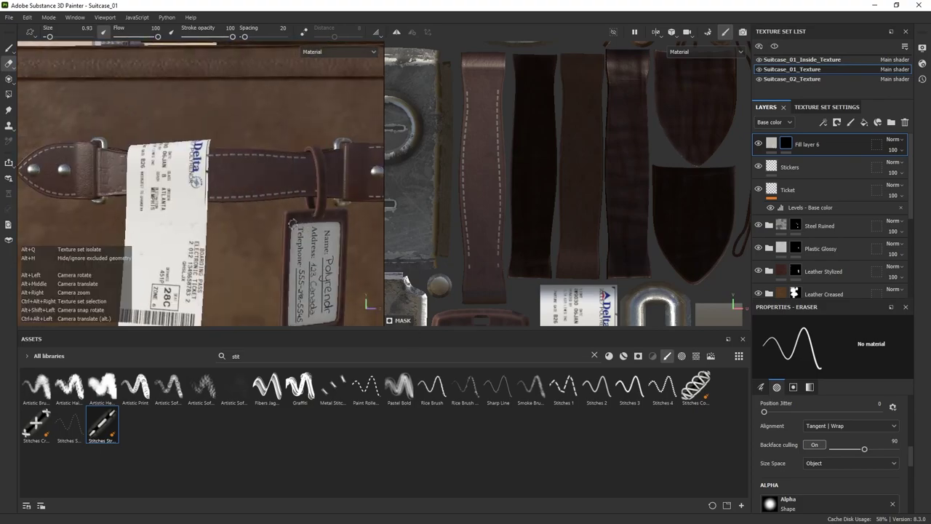
{"action": "left_click_drag", "start_coordinate": [292, 224], "coordinate": [129, 164], "text": "alt"}
{"action": "scroll", "coordinate": [112, 228], "scroll_direction": "down", "scroll_amount": 3}
{"action": "scroll", "coordinate": [221, 214], "scroll_direction": "up", "scroll_amount": 3}
{"action": "mouse_move", "coordinate": [220, 214]}
{"action": "left_mouse_down", "text": "alt"}
{"action": "mouse_move", "coordinate": [50, 216]}
{"action": "mouse_move", "coordinate": [137, 206]}
{"action": "mouse_move", "coordinate": [211, 221]}
{"action": "left_mouse_up", "text": "alt"}
{"action": "scroll", "coordinate": [210, 221], "scroll_direction": "down", "scroll_amount": 5}
{"action": "scroll", "coordinate": [214, 222], "scroll_direction": "up", "scroll_amount": 3}
{"action": "middle_click_drag", "start_coordinate": [301, 265], "coordinate": [275, 202], "text": "alt"}
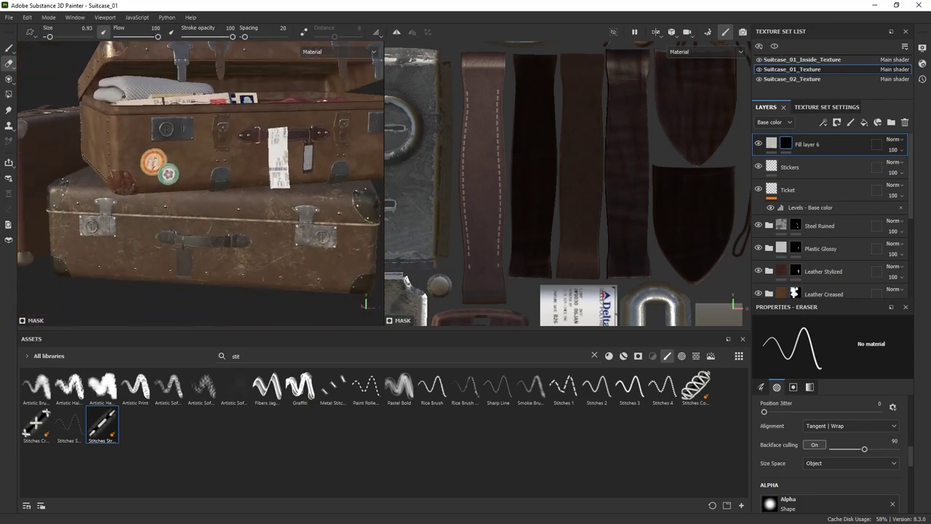
{"action": "left_click", "coordinate": [788, 79]}
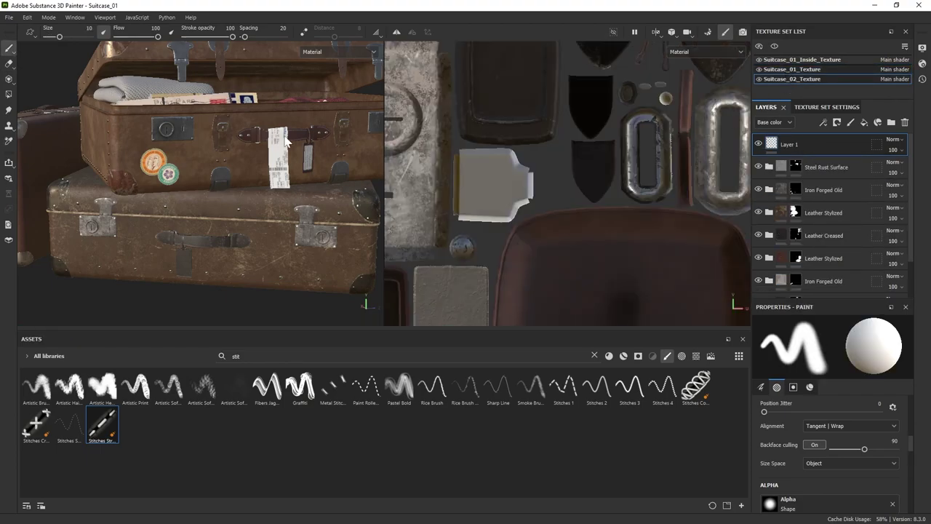
{"action": "left_click", "coordinate": [792, 70]}
{"action": "left_click", "coordinate": [787, 145]}
- Paint straight stitches around the border of the leather buckle patch beside the handle, undoing a misplaced stroke along the way
{"action": "middle_click_drag", "start_coordinate": [490, 157], "coordinate": [493, 187], "text": "alt"}
{"action": "left_click_drag", "start_coordinate": [320, 240], "coordinate": [262, 225], "text": "alt"}
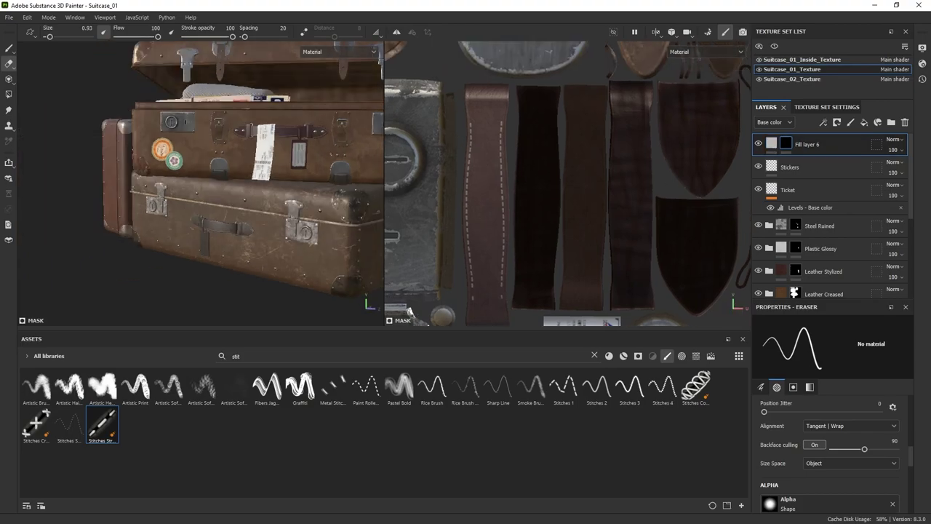
{"action": "middle_click_drag", "start_coordinate": [277, 174], "coordinate": [190, 195], "text": "alt"}
{"action": "scroll", "coordinate": [592, 160], "scroll_direction": "down", "scroll_amount": 5}
{"action": "middle_click_drag", "start_coordinate": [592, 160], "coordinate": [621, 90], "text": "alt"}
{"action": "key", "text": "p"}
{"action": "scroll", "coordinate": [542, 242], "scroll_direction": "up", "scroll_amount": 5}
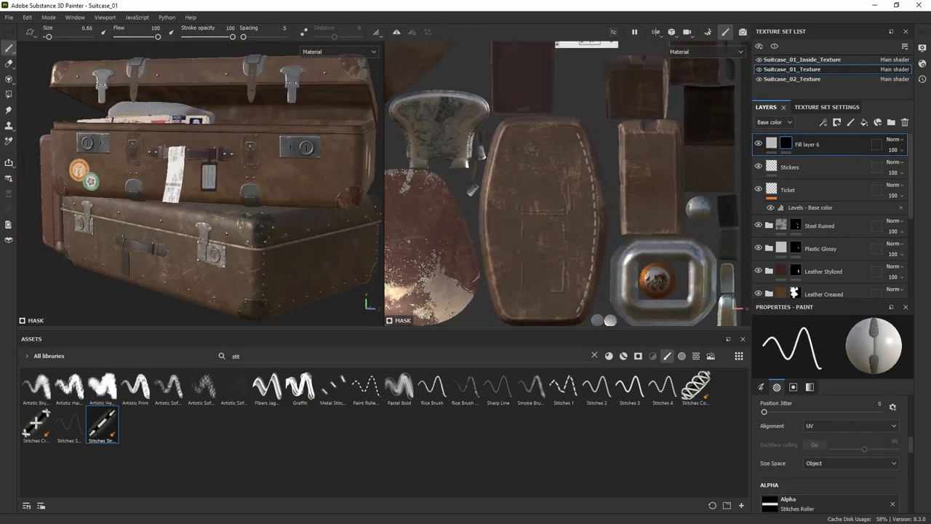
{"action": "right_click_drag", "start_coordinate": [249, 160], "coordinate": [313, 156], "text": "alt"}
{"action": "key", "text": "ctrl+z"}
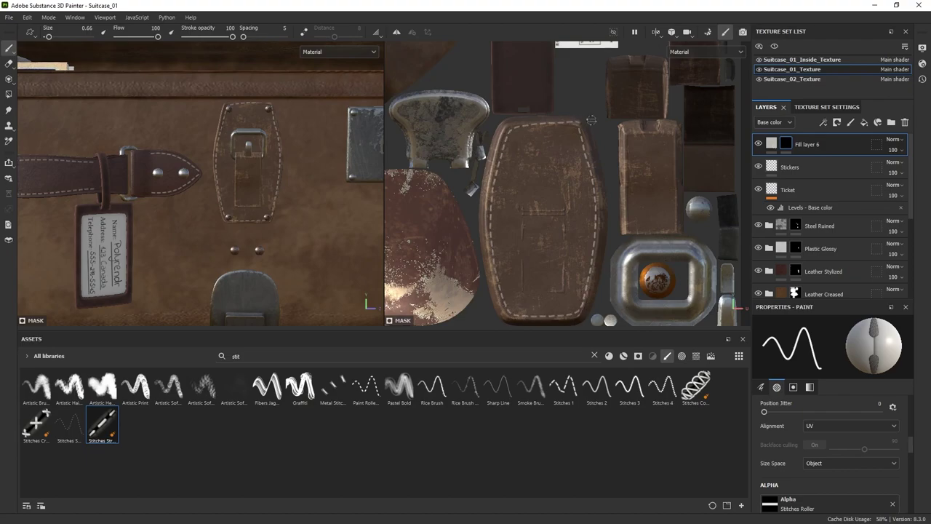
{"action": "scroll", "coordinate": [252, 203], "scroll_direction": "up", "scroll_amount": 4}
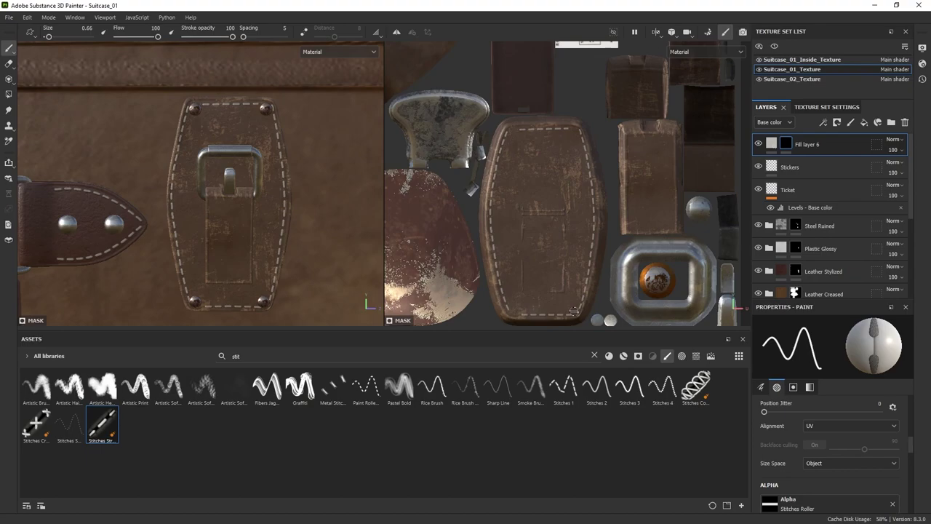
- Change the stitch fill layer's base color to a light tan
{"action": "scroll", "coordinate": [39, 168], "scroll_direction": "down", "scroll_amount": 6}
{"action": "left_click_drag", "start_coordinate": [109, 197], "coordinate": [204, 192], "text": "alt"}
{"action": "left_click", "coordinate": [771, 144]}
{"action": "left_click", "coordinate": [811, 420]}
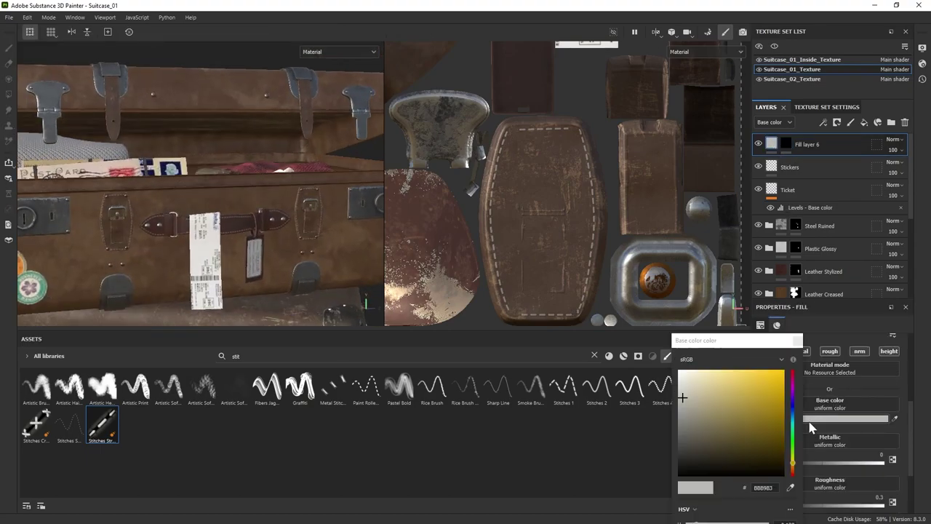
{"action": "left_click", "coordinate": [792, 464]}
{"action": "left_click_drag", "start_coordinate": [702, 395], "coordinate": [715, 399]}
{"action": "left_click_drag", "start_coordinate": [250, 282], "coordinate": [260, 286], "text": "alt"}
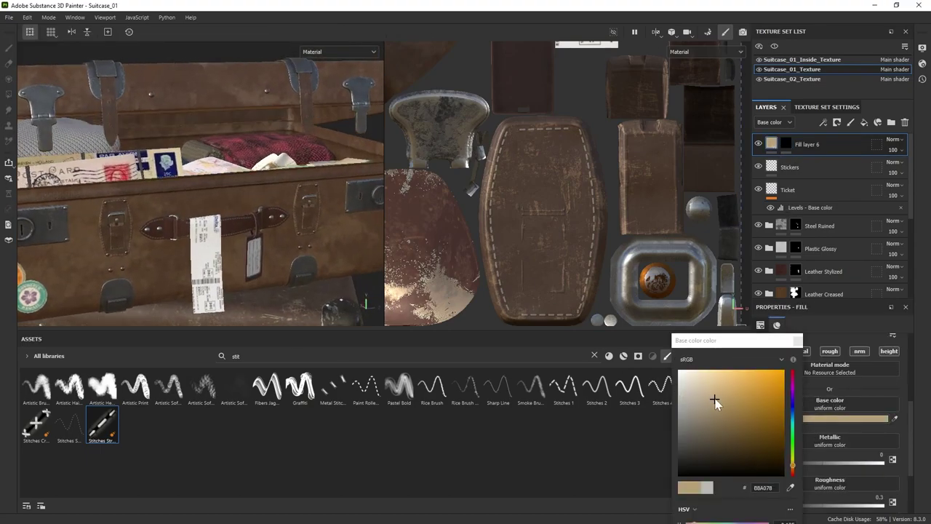
{"action": "left_click_drag", "start_coordinate": [715, 400], "coordinate": [709, 393]}
{"action": "scroll", "coordinate": [175, 243], "scroll_direction": "down", "scroll_amount": 3}
{"action": "left_click_drag", "start_coordinate": [166, 253], "coordinate": [347, 248], "text": "alt"}
{"action": "scroll", "coordinate": [191, 245], "scroll_direction": "up", "scroll_amount": 2}
{"action": "left_click", "coordinate": [797, 340]}
- Raise the stitch fill layer's height to 0.1890
{"action": "scroll", "coordinate": [829, 451], "scroll_direction": "down", "scroll_amount": 3}
{"action": "left_click_drag", "start_coordinate": [823, 498], "coordinate": [834, 497]}
{"action": "scroll", "coordinate": [267, 250], "scroll_direction": "up", "scroll_amount": 3}
{"action": "scroll", "coordinate": [286, 255], "scroll_direction": "down", "scroll_amount": 3}
{"action": "scroll", "coordinate": [289, 274], "scroll_direction": "down", "scroll_amount": 2}
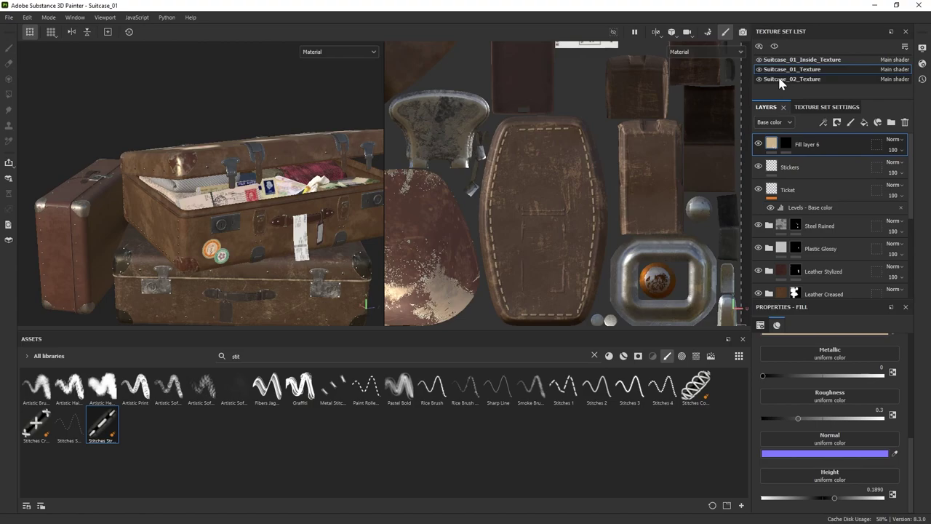
- Add a fill layer at the top of the Suitcase_02_Texture stack and raise its height slightly
{"action": "left_click", "coordinate": [779, 80]}
{"action": "scroll", "coordinate": [538, 232], "scroll_direction": "down", "scroll_amount": 3}
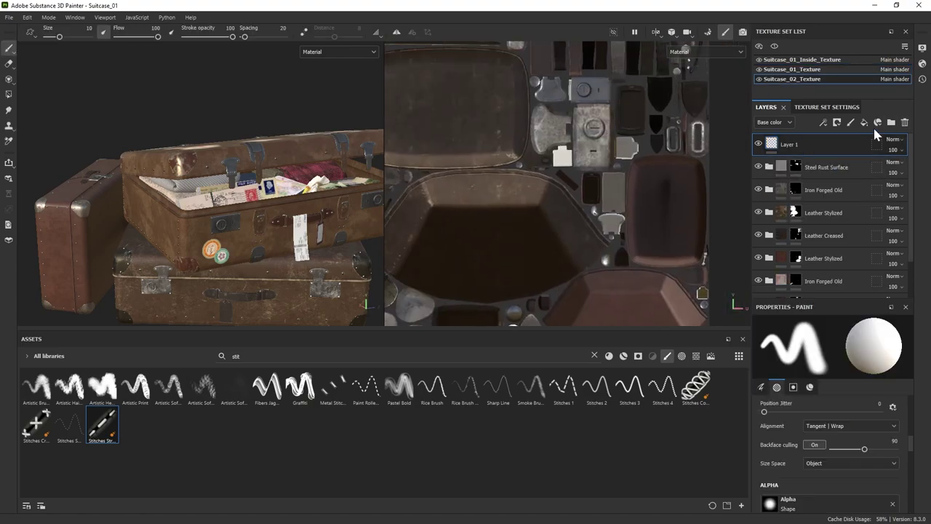
{"action": "left_click", "coordinate": [864, 123]}
{"action": "right_click", "coordinate": [793, 144]}
{"action": "left_click", "coordinate": [768, 142]}
{"action": "scroll", "coordinate": [809, 402], "scroll_direction": "up", "scroll_amount": 3}
{"action": "left_click", "coordinate": [806, 447]}
{"action": "left_click", "coordinate": [799, 346]}
{"action": "scroll", "coordinate": [828, 451], "scroll_direction": "down", "scroll_amount": 3}
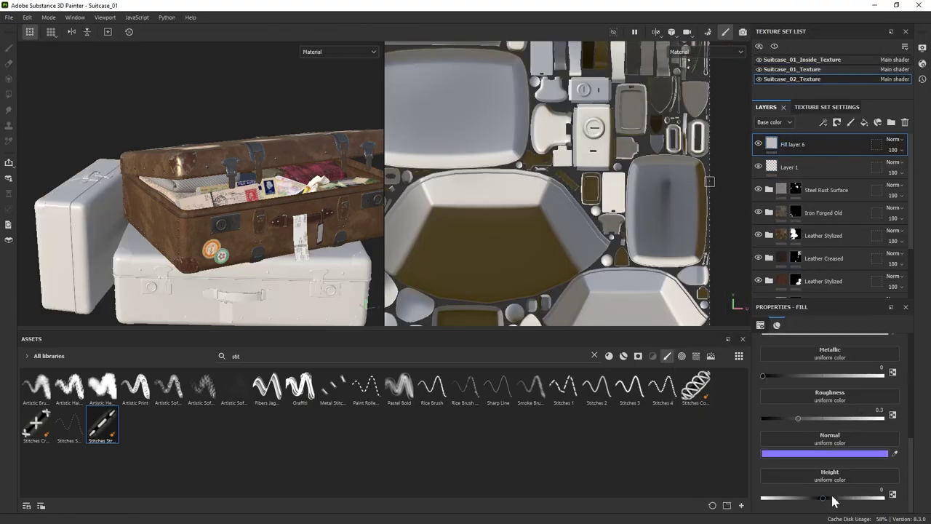
{"action": "left_click_drag", "start_coordinate": [830, 497], "coordinate": [833, 497]}
- Give the new fill layer a black mask and pick the straight stitches brush for it
{"action": "right_click", "coordinate": [785, 145]}
{"action": "left_click", "coordinate": [822, 17]}
{"action": "left_click", "coordinate": [99, 426]}
- Test a straight stitches stroke on the lower suitcase's handle strap, undo it, and set the brush size to 1.03
{"action": "middle_click_drag", "start_coordinate": [577, 289], "coordinate": [632, 208], "text": "alt"}
{"action": "scroll", "coordinate": [472, 268], "scroll_direction": "up", "scroll_amount": 4}
{"action": "mouse_move", "coordinate": [622, 58]}
{"action": "middle_mouse_down", "text": "alt"}
{"action": "mouse_move", "coordinate": [472, 268]}
{"action": "mouse_move", "coordinate": [368, 226]}
{"action": "middle_mouse_up", "text": "alt"}
{"action": "middle_click_drag", "start_coordinate": [208, 251], "coordinate": [182, 152], "text": "alt"}
{"action": "scroll", "coordinate": [183, 152], "scroll_direction": "up", "scroll_amount": 8}
{"action": "mouse_move", "coordinate": [182, 240]}
{"action": "middle_mouse_down", "text": "alt"}
{"action": "mouse_move", "coordinate": [160, 313]}
{"action": "mouse_move", "coordinate": [122, 342]}
{"action": "middle_mouse_up", "text": "alt"}
{"action": "scroll", "coordinate": [122, 305], "scroll_direction": "down", "scroll_amount": 1}
{"action": "left_click_drag", "start_coordinate": [142, 215], "coordinate": [247, 208]}
{"action": "key", "text": "ctrl+z"}
{"action": "right_click_drag", "start_coordinate": [128, 209], "coordinate": [118, 210], "text": "ctrl"}
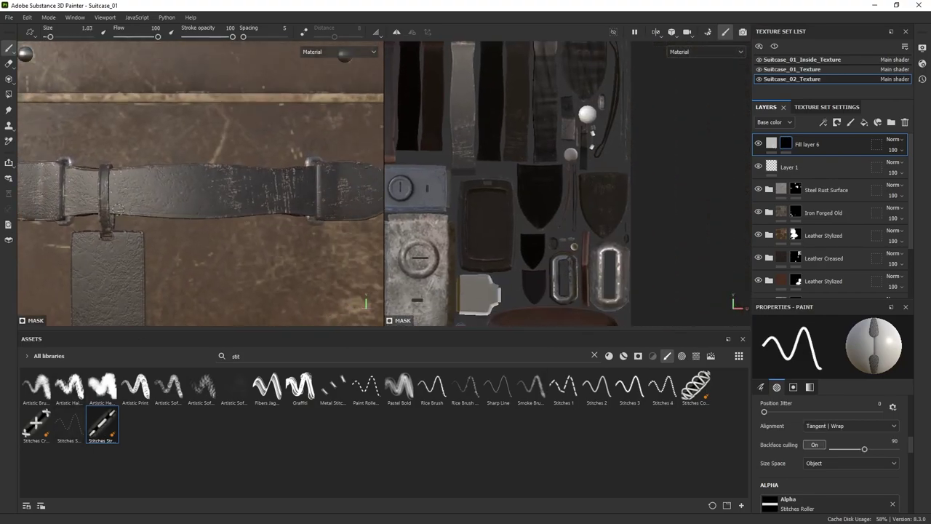
- Enlarge the viewports by shrinking the asset shelf, try a stitch row along one strap edge, and undo it
{"action": "scroll", "coordinate": [589, 254], "scroll_direction": "up", "scroll_amount": 4}
{"action": "middle_click_drag", "start_coordinate": [509, 130], "coordinate": [589, 218], "text": "alt"}
{"action": "left_click_drag", "start_coordinate": [559, 330], "coordinate": [557, 424]}
{"action": "middle_click_drag", "start_coordinate": [531, 291], "coordinate": [566, 280], "text": "alt"}
{"action": "left_click_drag", "start_coordinate": [556, 108], "coordinate": [561, 397]}
{"action": "scroll", "coordinate": [254, 313], "scroll_direction": "down", "scroll_amount": 8}
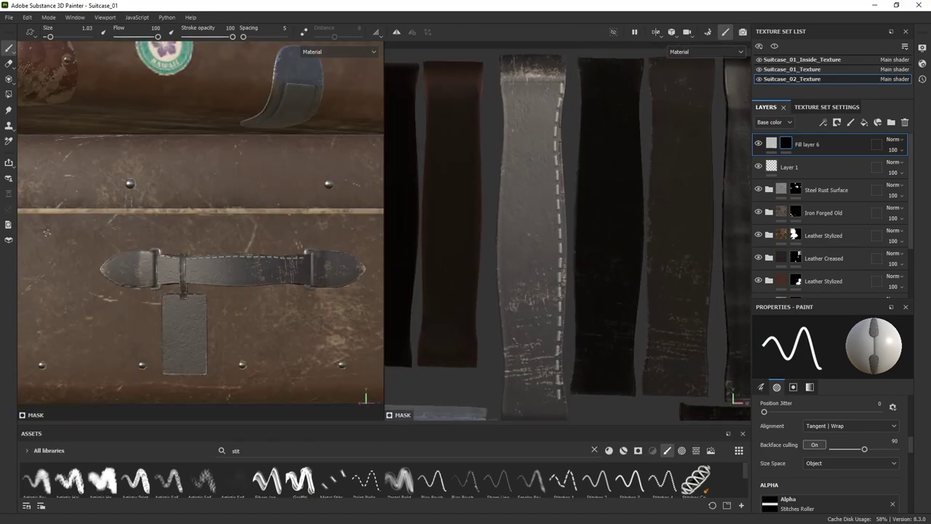
{"action": "scroll", "coordinate": [245, 316], "scroll_direction": "up", "scroll_amount": 6}
{"action": "mouse_move", "coordinate": [246, 316]}
{"action": "middle_mouse_down", "text": "alt"}
{"action": "mouse_move", "coordinate": [224, 306]}
{"action": "mouse_move", "coordinate": [212, 354]}
{"action": "middle_mouse_up", "text": "alt"}
{"action": "key", "text": "ctrl+z"}
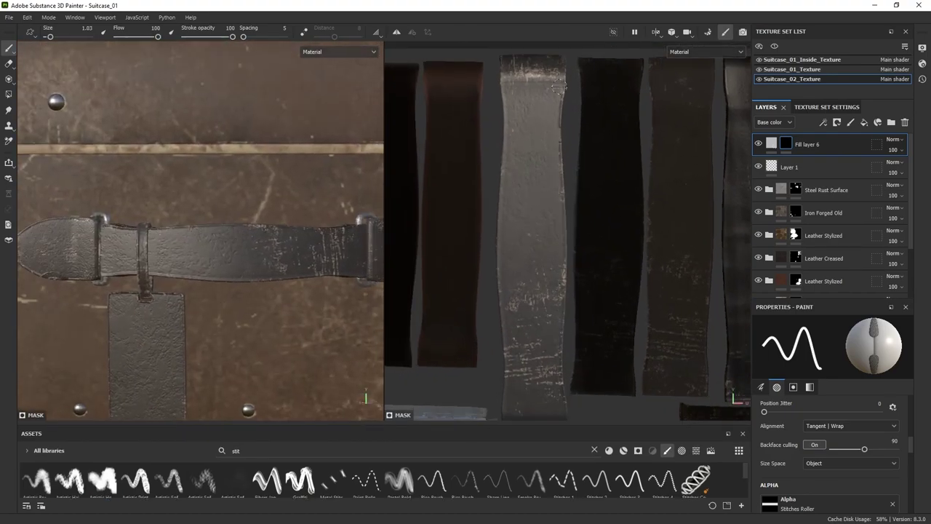
- Paint straight stitches along both long edges of the lower suitcase's handle strap, undoing and repainting uneven rows
{"action": "left_click_drag", "start_coordinate": [559, 87], "coordinate": [560, 398]}
{"action": "key", "text": "ctrl+z"}
{"action": "left_click_drag", "start_coordinate": [559, 89], "coordinate": [558, 399]}
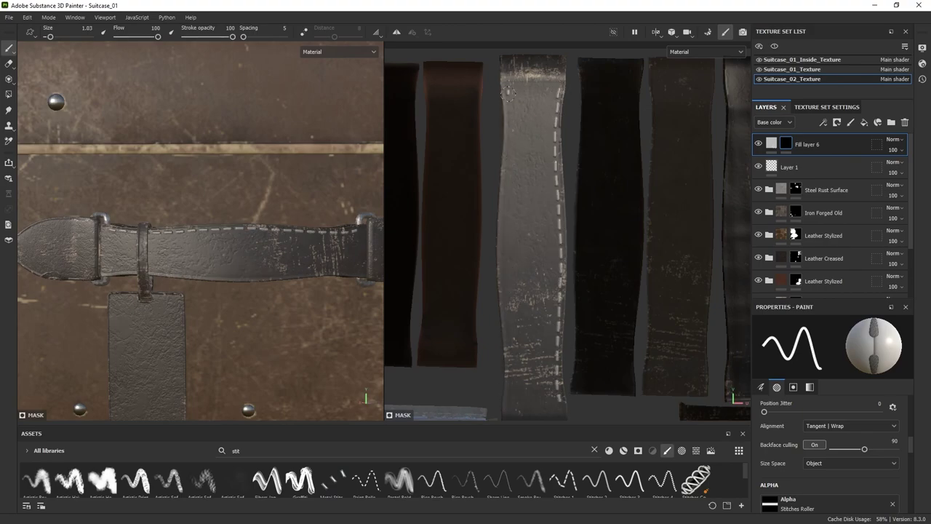
{"action": "left_click_drag", "start_coordinate": [509, 90], "coordinate": [514, 401]}
{"action": "key", "text": "ctrl+z"}
{"action": "left_click_drag", "start_coordinate": [509, 91], "coordinate": [510, 400]}
- Erase the surplus stitches beside the buckles on the lower suitcase's handle strap
{"action": "scroll", "coordinate": [225, 269], "scroll_direction": "down", "scroll_amount": 5}
{"action": "scroll", "coordinate": [357, 291], "scroll_direction": "up", "scroll_amount": 6}
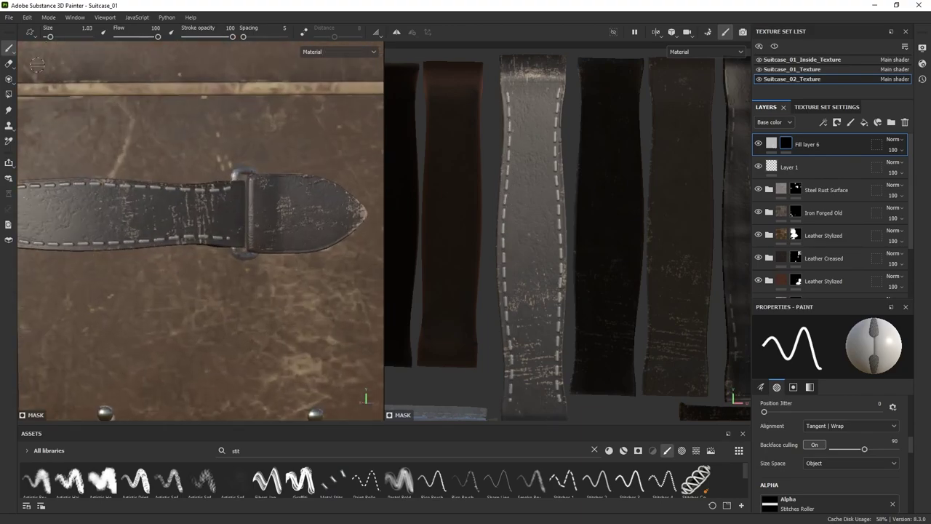
{"action": "key", "text": "2"}
{"action": "left_click", "coordinate": [228, 187]}
{"action": "scroll", "coordinate": [240, 251], "scroll_direction": "down", "scroll_amount": 4}
{"action": "scroll", "coordinate": [174, 229], "scroll_direction": "up", "scroll_amount": 3}
{"action": "mouse_move", "coordinate": [114, 246]}
{"action": "left_mouse_down", "text": "alt"}
{"action": "mouse_move", "coordinate": [174, 229]}
{"action": "mouse_move", "coordinate": [116, 255]}
{"action": "left_mouse_up", "text": "alt"}
{"action": "scroll", "coordinate": [159, 252], "scroll_direction": "down", "scroll_amount": 6}
- Change the base color of the lower suitcase's stitch fill layer to a muted yellowish tan
{"action": "left_click", "coordinate": [773, 144]}
{"action": "left_click", "coordinate": [838, 360]}
{"action": "left_click", "coordinate": [792, 478]}
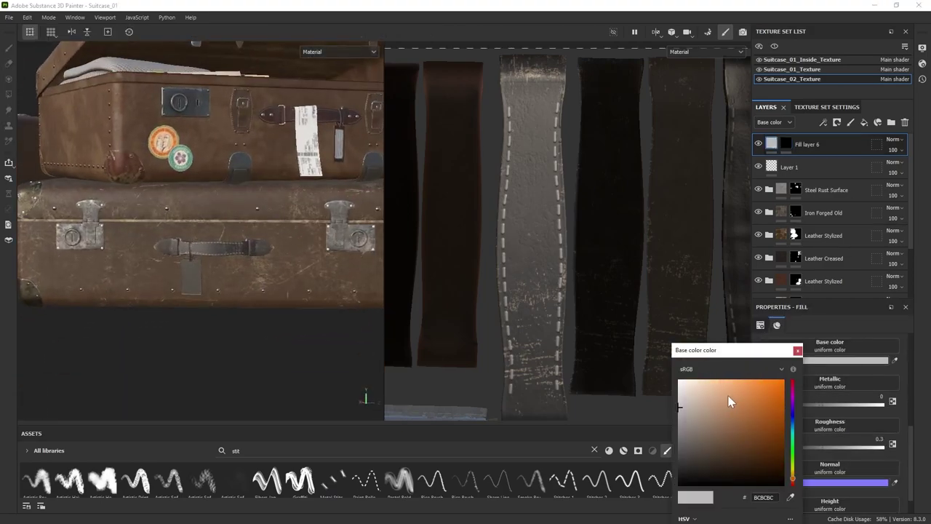
{"action": "left_click_drag", "start_coordinate": [709, 402], "coordinate": [717, 394]}
{"action": "left_click", "coordinate": [792, 472]}
{"action": "left_click_drag", "start_coordinate": [221, 293], "coordinate": [158, 286], "text": "alt"}
{"action": "left_click", "coordinate": [713, 410]}
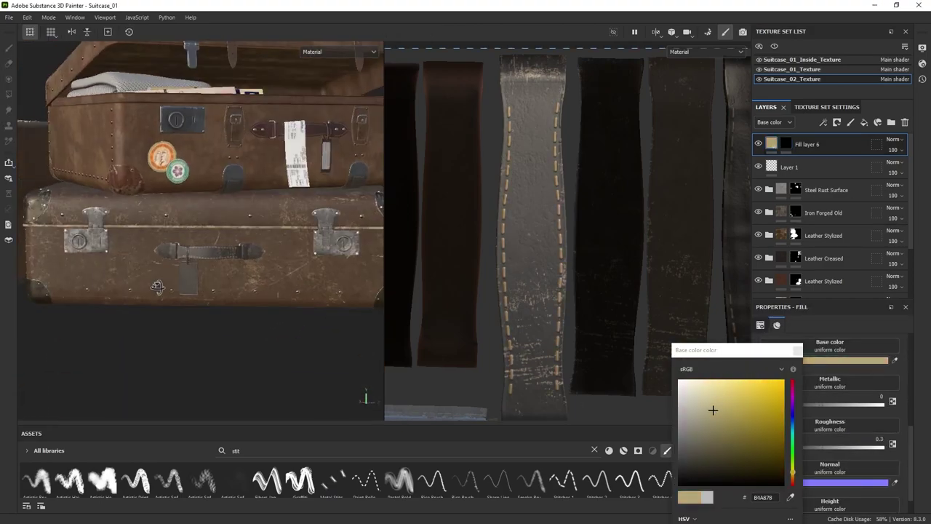
{"action": "scroll", "coordinate": [196, 271], "scroll_direction": "up", "scroll_amount": 4}
- Paint straight stitches in the mask around the pointed end of the lower suitcase's strap and trim the excess at its base
{"action": "left_click", "coordinate": [786, 143]}
{"action": "left_click", "coordinate": [9, 64]}
{"action": "scroll", "coordinate": [657, 337], "scroll_direction": "down", "scroll_amount": 4}
{"action": "middle_click_drag", "start_coordinate": [658, 336], "coordinate": [483, 243], "text": "alt"}
{"action": "left_click", "coordinate": [9, 48]}
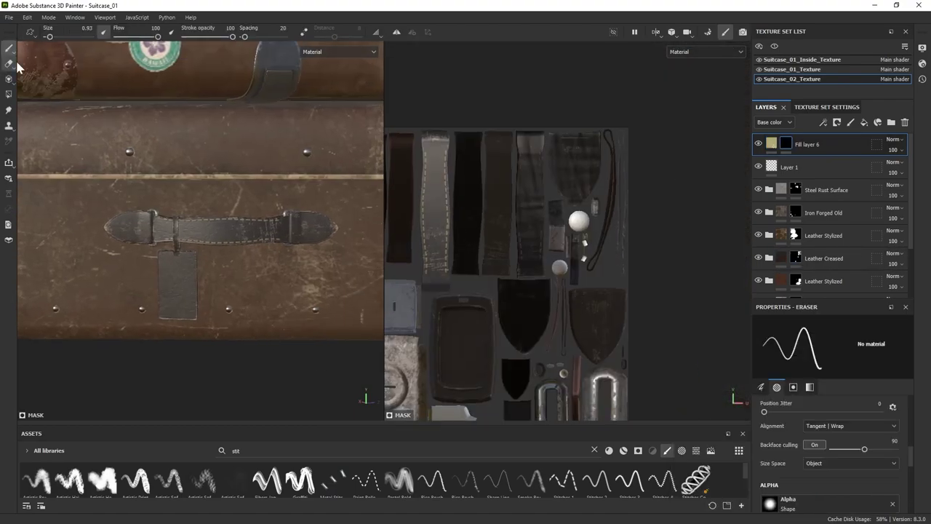
{"action": "scroll", "coordinate": [455, 313], "scroll_direction": "down", "scroll_amount": 2}
{"action": "middle_click_drag", "start_coordinate": [456, 312], "coordinate": [598, 189], "text": "alt"}
{"action": "scroll", "coordinate": [626, 226], "scroll_direction": "down", "scroll_amount": 3}
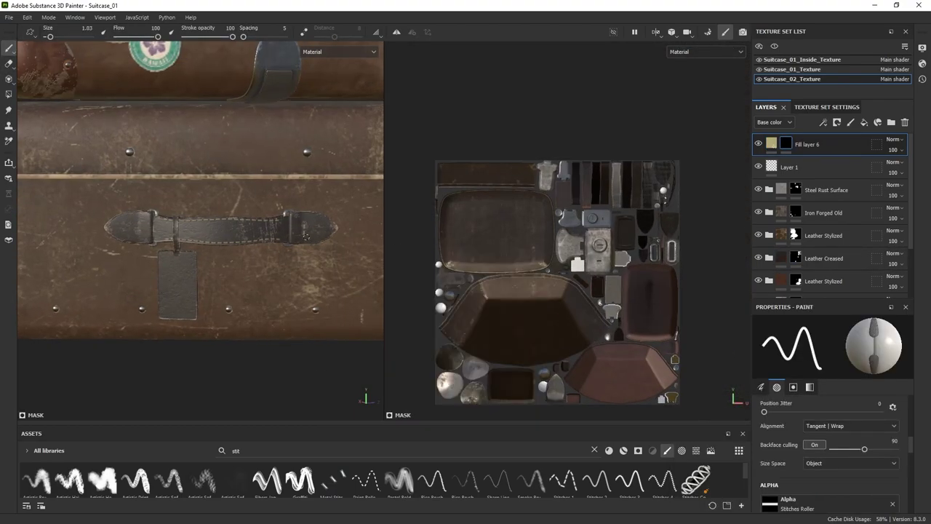
{"action": "middle_click_drag", "start_coordinate": [456, 377], "coordinate": [458, 294], "text": "alt"}
{"action": "right_click_drag", "start_coordinate": [458, 294], "coordinate": [414, 240], "text": "alt"}
{"action": "middle_click_drag", "start_coordinate": [400, 244], "coordinate": [471, 234], "text": "alt"}
{"action": "right_click_drag", "start_coordinate": [471, 234], "coordinate": [399, 235], "text": "alt"}
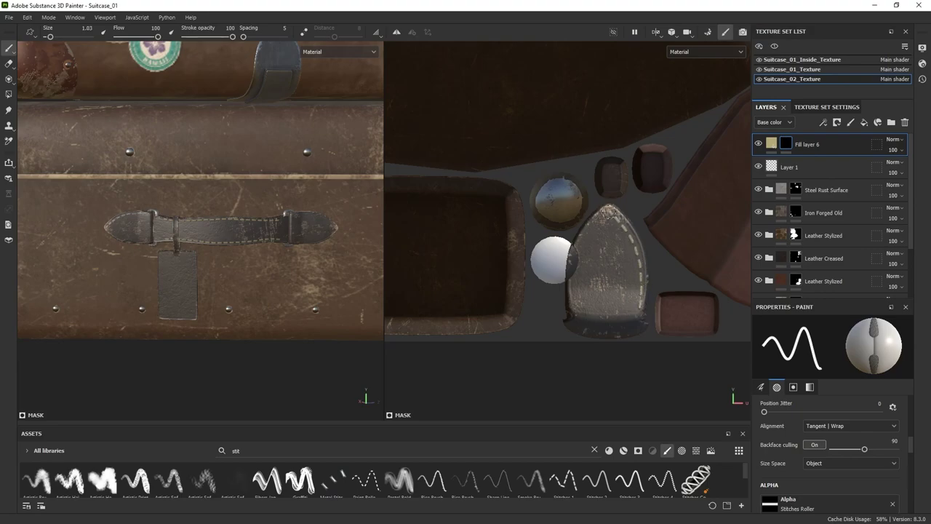
{"action": "left_click_drag", "start_coordinate": [611, 212], "coordinate": [578, 301]}
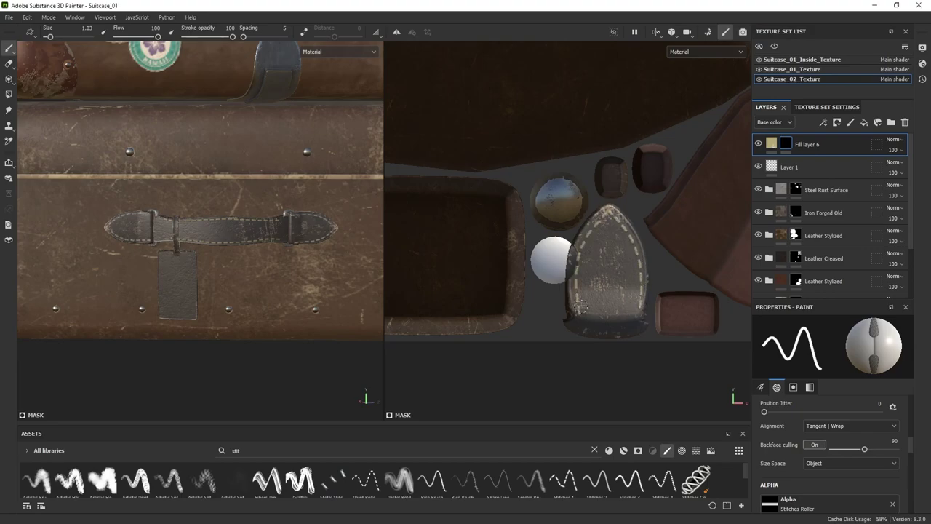
{"action": "key", "text": "2"}
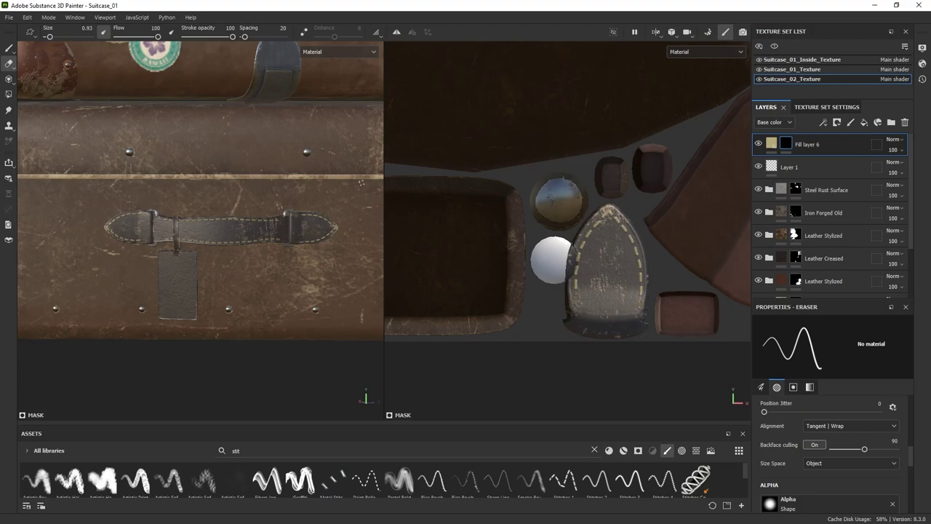
- Paint two straight stitch rows crossing in an X inside the stitched outline on the lower suitcase strap's pointed end
{"action": "key", "text": "1"}
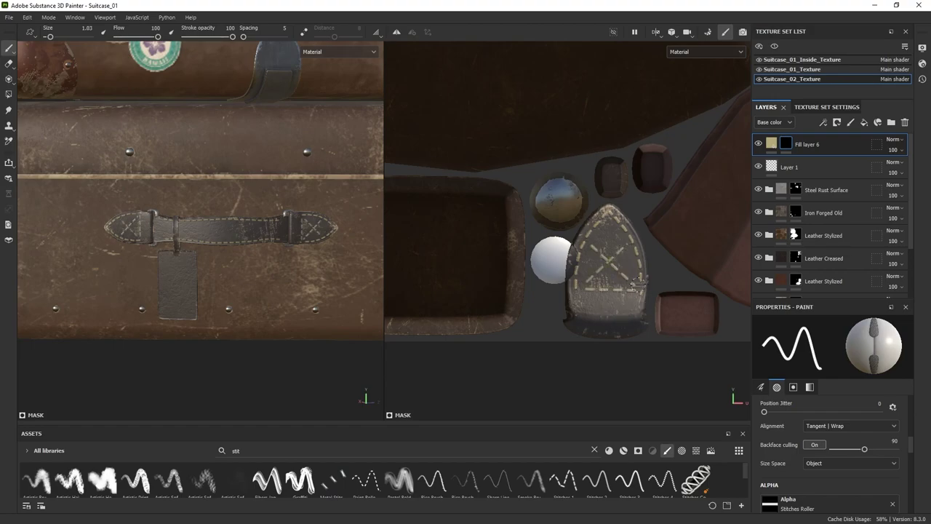
{"action": "left_click", "coordinate": [579, 287]}
{"action": "left_click", "coordinate": [632, 243], "text": "shift"}
{"action": "left_click", "coordinate": [638, 287]}
{"action": "left_click", "coordinate": [593, 239], "text": "shift"}
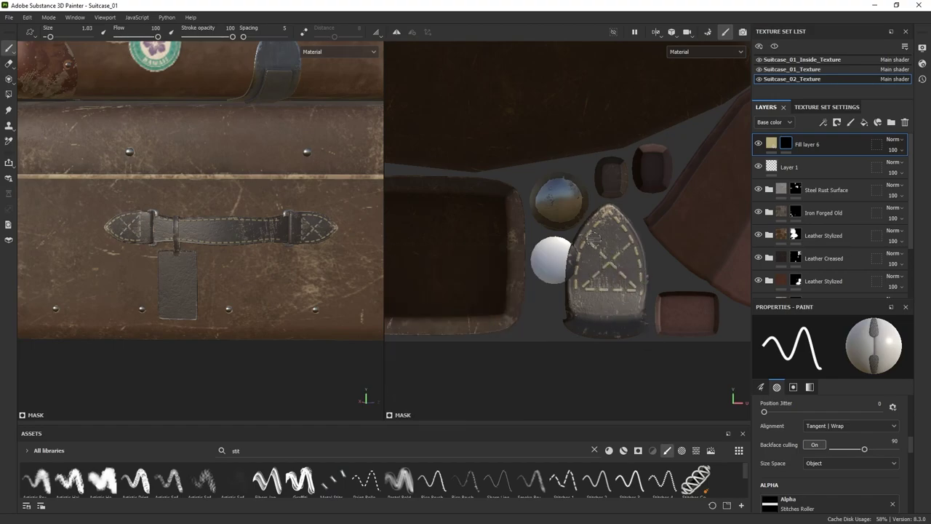
- Add a fill layer above the lower suitcase's tan stitch layer and give it an orange-brown base color
{"action": "scroll", "coordinate": [218, 291], "scroll_direction": "down", "scroll_amount": 6}
{"action": "left_click_drag", "start_coordinate": [220, 301], "coordinate": [173, 274], "text": "alt"}
{"action": "scroll", "coordinate": [255, 269], "scroll_direction": "up", "scroll_amount": 4}
{"action": "middle_click_drag", "start_coordinate": [173, 273], "coordinate": [254, 279], "text": "alt"}
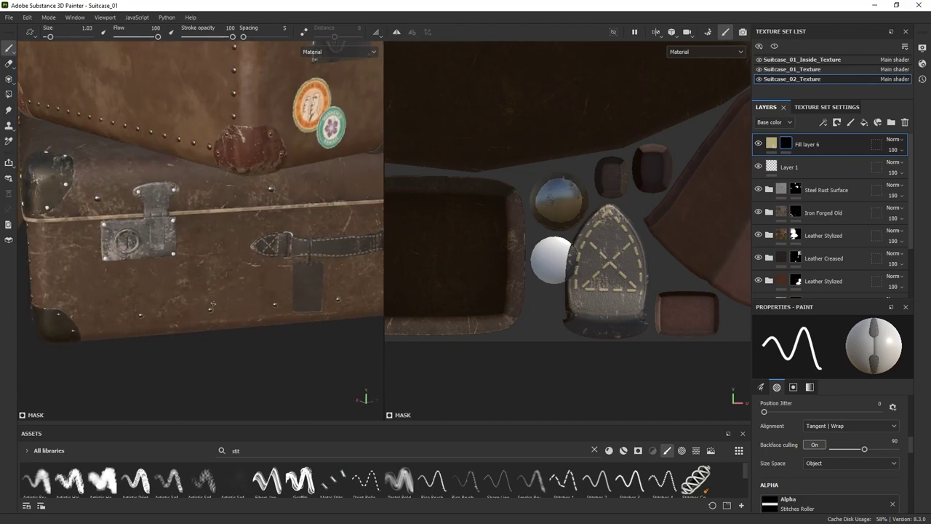
{"action": "right_click_drag", "start_coordinate": [255, 279], "coordinate": [200, 284], "text": "alt"}
{"action": "left_click_drag", "start_coordinate": [200, 284], "coordinate": [255, 313], "text": "alt"}
{"action": "right_click_drag", "start_coordinate": [254, 313], "coordinate": [221, 310], "text": "alt"}
{"action": "left_click_drag", "start_coordinate": [220, 309], "coordinate": [244, 320], "text": "alt"}
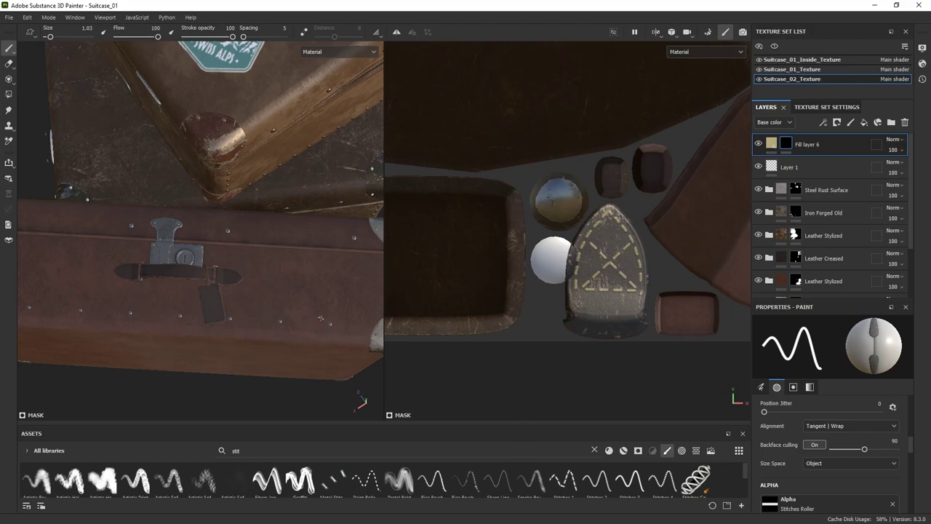
{"action": "left_click", "coordinate": [864, 122]}
{"action": "left_click", "coordinate": [816, 360]}
{"action": "left_click", "coordinate": [790, 475]}
{"action": "left_click", "coordinate": [747, 429]}
{"action": "left_click", "coordinate": [798, 354]}
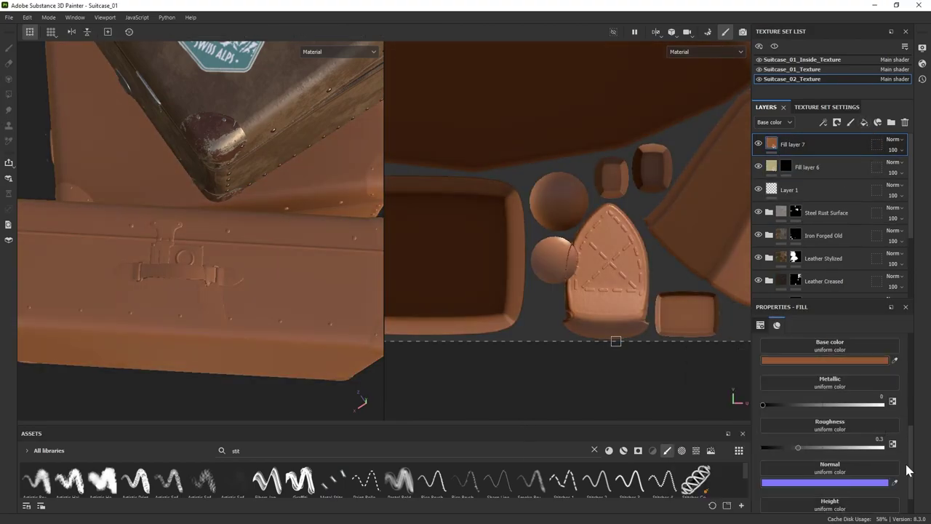
- Set the orange-brown fill layer's height to 0.126 and add a black mask to it
{"action": "scroll", "coordinate": [907, 471], "scroll_direction": "down", "scroll_amount": 1}
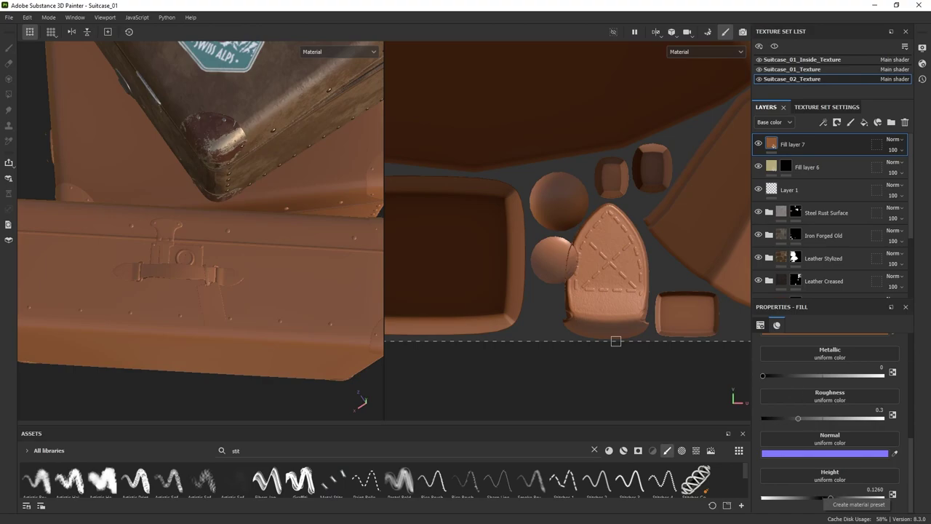
{"action": "right_click", "coordinate": [828, 145]}
{"action": "left_click", "coordinate": [823, 17]}
- Try painting stitches at brush size 0.38 around and across the pointed end of the reddish-brown suitcase's handle strap
{"action": "left_click_drag", "start_coordinate": [182, 270], "coordinate": [188, 311], "text": "alt"}
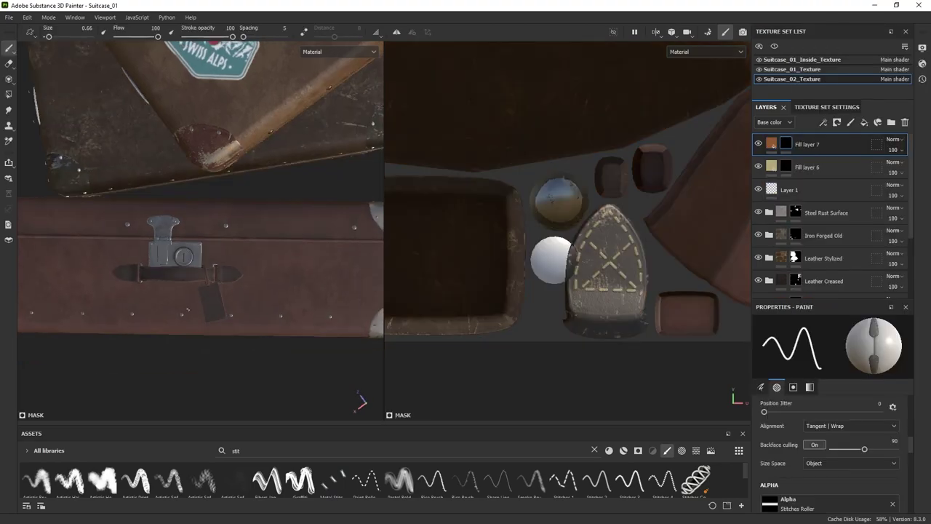
{"action": "scroll", "coordinate": [258, 295], "scroll_direction": "up", "scroll_amount": 5}
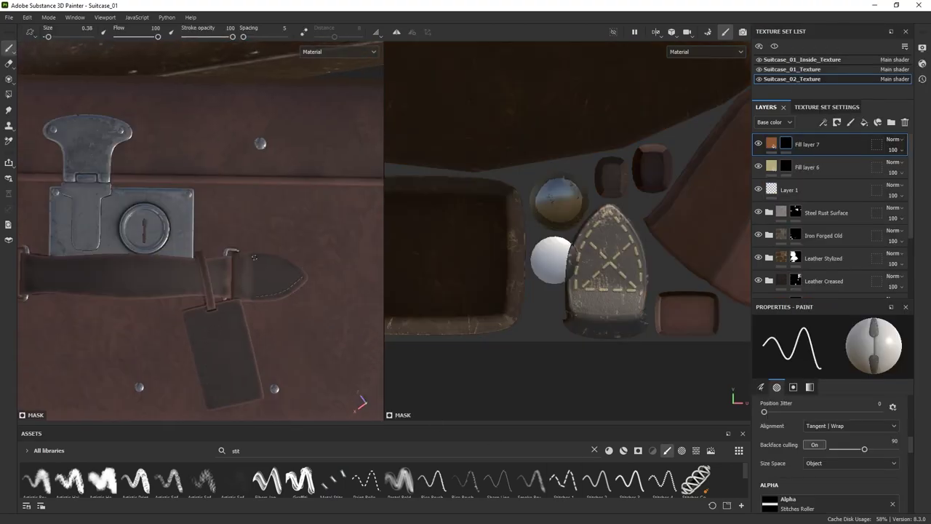
{"action": "left_click_drag", "start_coordinate": [701, 382], "coordinate": [700, 356], "text": "alt"}
{"action": "right_click_drag", "start_coordinate": [699, 356], "coordinate": [632, 342], "text": "alt"}
{"action": "left_click_drag", "start_coordinate": [633, 342], "coordinate": [640, 313], "text": "alt+shift"}
{"action": "middle_click_drag", "start_coordinate": [640, 313], "coordinate": [505, 399], "text": "alt"}
{"action": "key", "text": "ctrl+z"}
{"action": "mouse_move", "coordinate": [625, 251]}
{"action": "right_mouse_down", "text": "alt"}
{"action": "mouse_move", "coordinate": [567, 255]}
{"action": "mouse_move", "coordinate": [618, 268]}
{"action": "right_mouse_up", "text": "alt"}
{"action": "middle_click_drag", "start_coordinate": [619, 267], "coordinate": [534, 124], "text": "alt"}
{"action": "right_click_drag", "start_coordinate": [533, 124], "coordinate": [584, 299], "text": "alt"}
{"action": "middle_click_drag", "start_coordinate": [584, 299], "coordinate": [503, 317], "text": "alt"}
{"action": "right_click_drag", "start_coordinate": [503, 317], "coordinate": [552, 320], "text": "alt"}
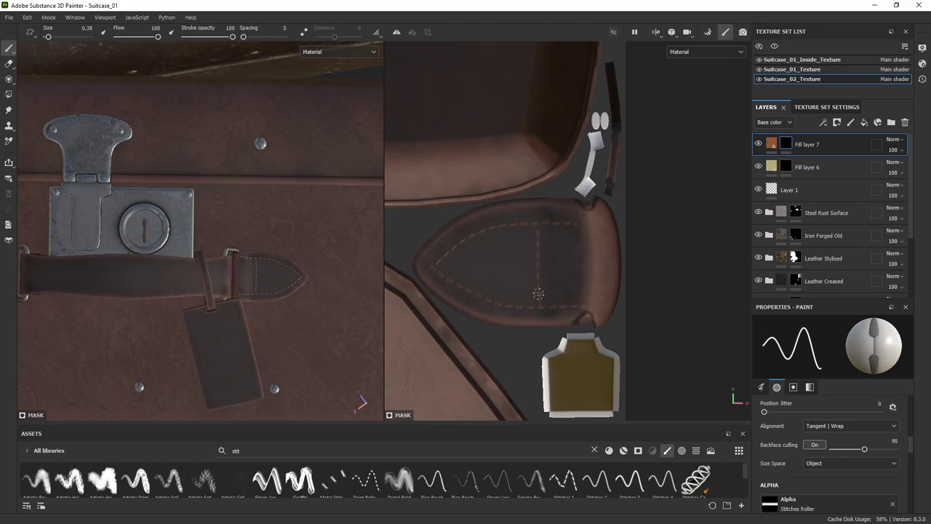
{"action": "scroll", "coordinate": [291, 273], "scroll_direction": "down", "scroll_amount": 3}
{"action": "key", "text": "ctrl+z"}
{"action": "key", "text": "ctrl+z"}
{"action": "key", "text": "ctrl+z"}
- Try larger stitches at brush size 0.67 around the same strap end's edge and across its base
{"action": "scroll", "coordinate": [291, 291], "scroll_direction": "up", "scroll_amount": 4}
{"action": "right_click_drag", "start_coordinate": [224, 268], "coordinate": [231, 268], "text": "ctrl"}
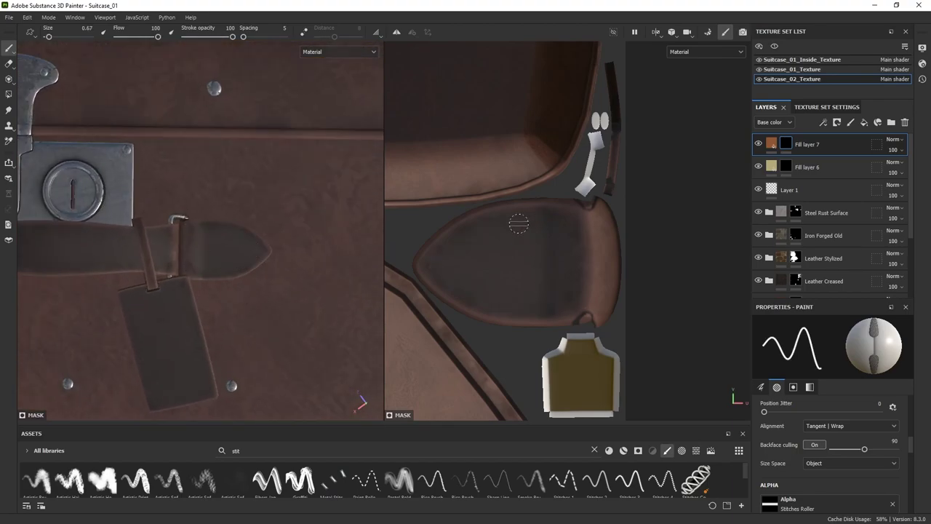
{"action": "mouse_move", "coordinate": [438, 266]}
{"action": "left_mouse_down"}
{"action": "mouse_move", "coordinate": [549, 224]}
{"action": "mouse_move", "coordinate": [546, 302]}
{"action": "left_mouse_up"}
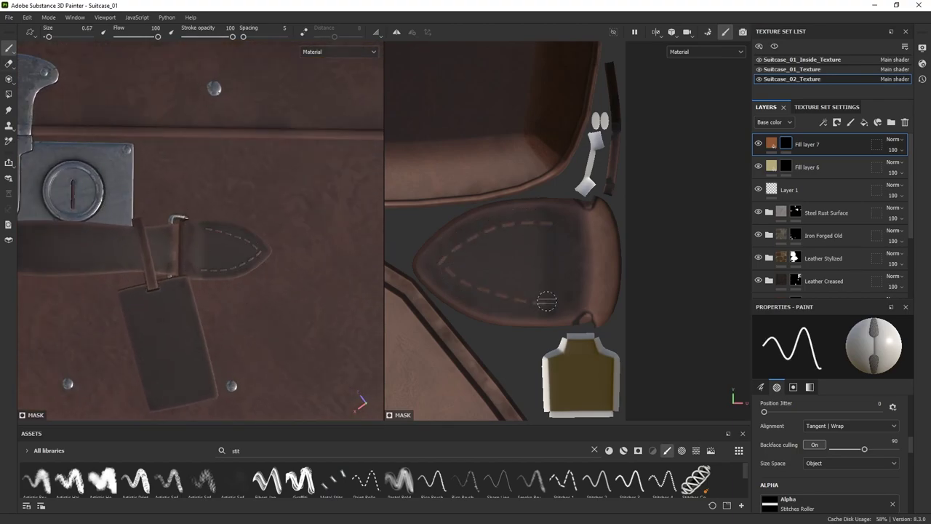
{"action": "left_click_drag", "start_coordinate": [549, 225], "coordinate": [549, 290]}
{"action": "key", "text": "ctrl+z"}
{"action": "key", "text": "ctrl+z"}
{"action": "key", "text": "ctrl+z"}
- Make the tan stitch fill layer's mask in Suitcase_01_Texture active and frame the open suitcase's luggage tag in both views
{"action": "scroll", "coordinate": [244, 262], "scroll_direction": "down", "scroll_amount": 4}
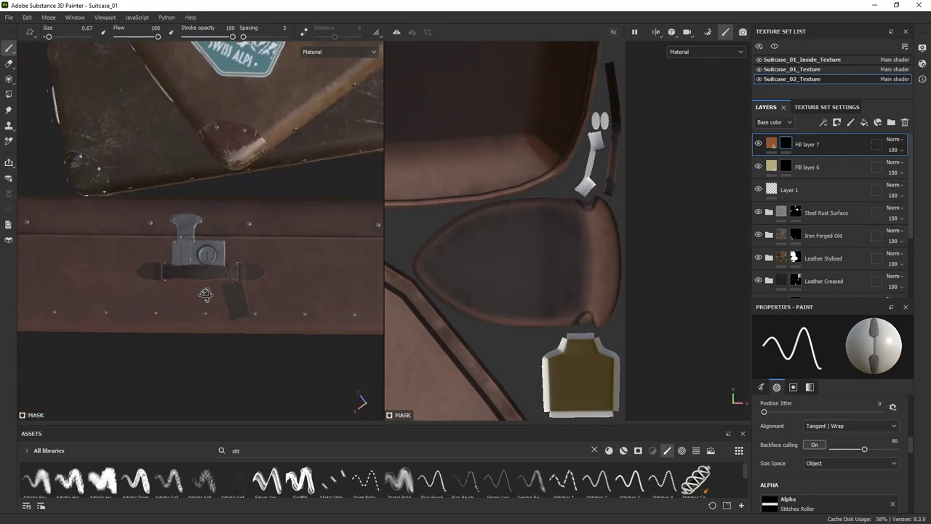
{"action": "mouse_move", "coordinate": [244, 262]}
{"action": "left_mouse_down", "text": "alt"}
{"action": "mouse_move", "coordinate": [229, 265]}
{"action": "mouse_move", "coordinate": [197, 317]}
{"action": "left_mouse_up", "text": "alt"}
{"action": "middle_click_drag", "start_coordinate": [197, 317], "coordinate": [260, 296], "text": "alt"}
{"action": "left_click_drag", "start_coordinate": [260, 296], "coordinate": [208, 272], "text": "alt"}
{"action": "scroll", "coordinate": [216, 266], "scroll_direction": "up", "scroll_amount": 4}
{"action": "scroll", "coordinate": [208, 272], "scroll_direction": "up", "scroll_amount": 3}
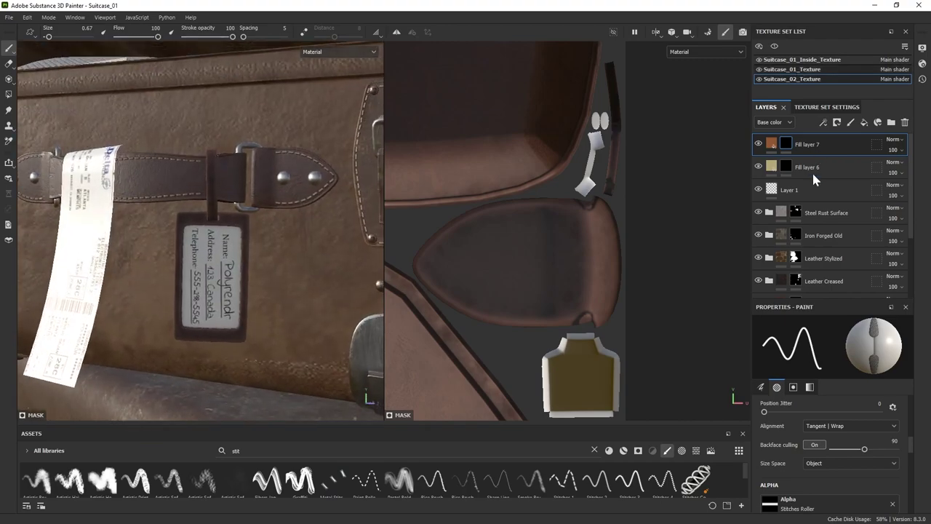
{"action": "left_click", "coordinate": [786, 143]}
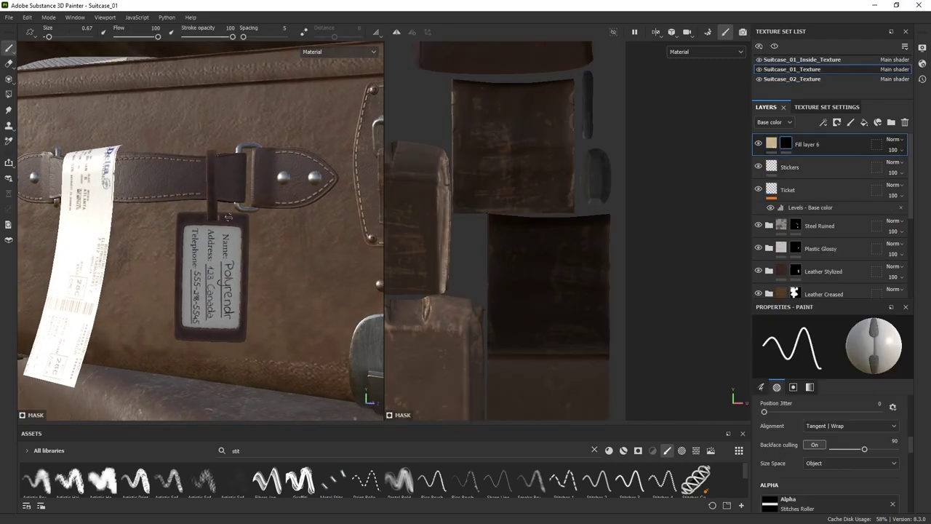
{"action": "middle_click_drag", "start_coordinate": [557, 325], "coordinate": [690, 318], "text": "alt"}
{"action": "scroll", "coordinate": [690, 317], "scroll_direction": "down", "scroll_amount": 3}
{"action": "middle_click_drag", "start_coordinate": [473, 167], "coordinate": [559, 322], "text": "alt"}
{"action": "scroll", "coordinate": [540, 318], "scroll_direction": "up", "scroll_amount": 3}
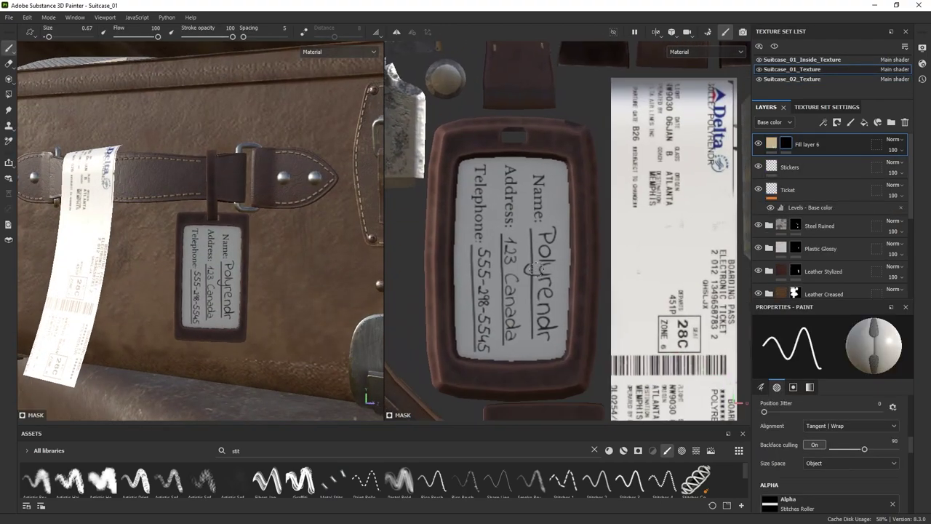
- Paint straight stitch rows at brush size 0.38 along both long edges of the luggage tag's leather frame
{"action": "key", "text": "["}
{"action": "key", "text": "["}
{"action": "left_click", "coordinate": [243, 221]}
{"action": "left_click", "coordinate": [241, 338], "text": "shift"}
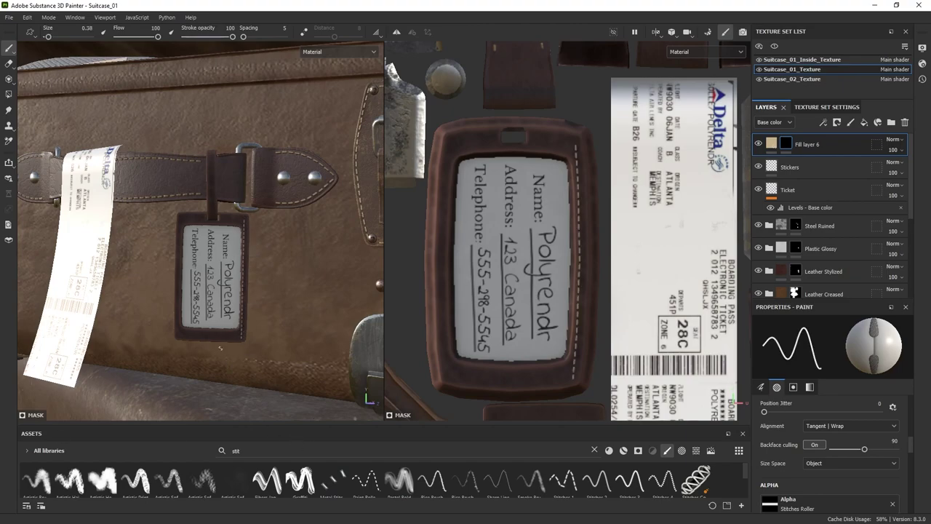
{"action": "scroll", "coordinate": [219, 347], "scroll_direction": "up", "scroll_amount": 3}
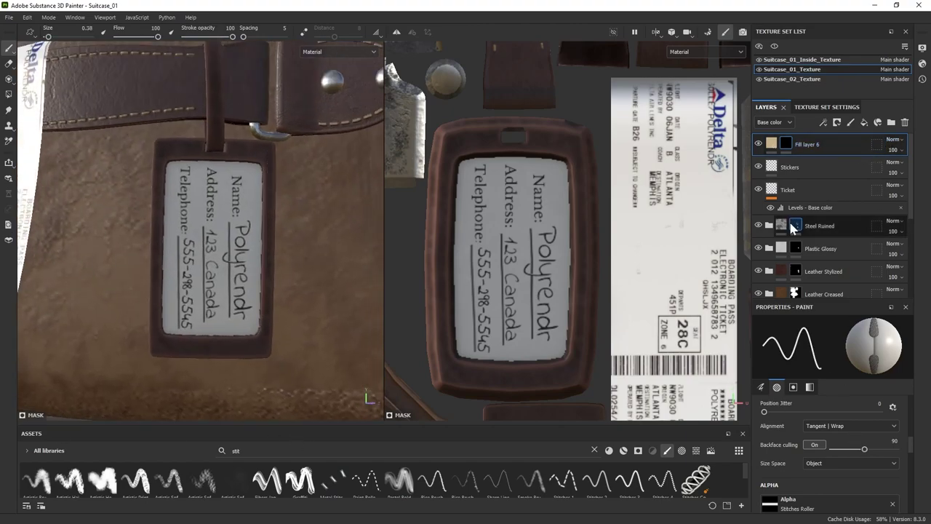
{"action": "left_click", "coordinate": [272, 147]}
{"action": "left_click", "coordinate": [267, 350], "text": "shift"}
{"action": "left_click", "coordinate": [158, 149]}
{"action": "left_click", "coordinate": [156, 347], "text": "shift"}
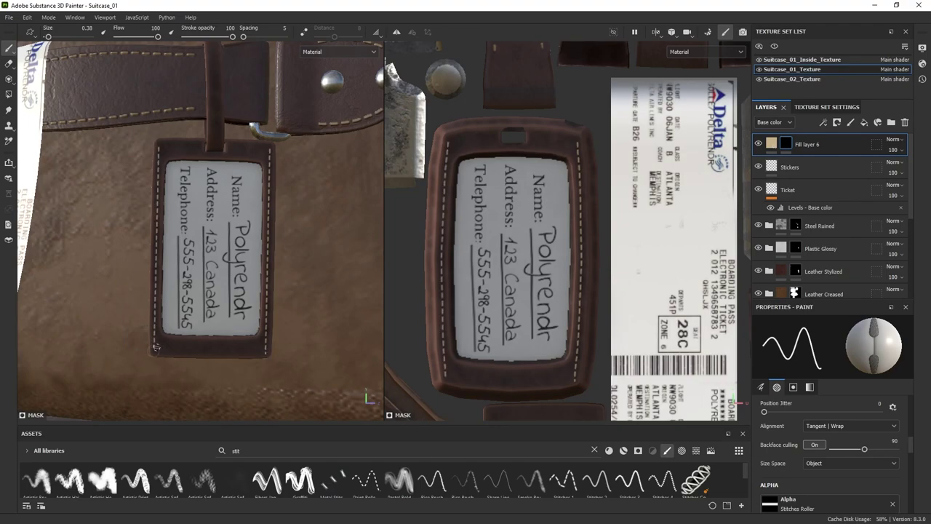
- Switch to the reddish-brown suitcase's texture set, Suitcase_02_Texture, and add a light gray fill layer with a black mask on top
{"action": "scroll", "coordinate": [197, 209], "scroll_direction": "down", "scroll_amount": 5}
{"action": "left_click_drag", "start_coordinate": [197, 209], "coordinate": [266, 204], "text": "alt"}
{"action": "scroll", "coordinate": [200, 200], "scroll_direction": "down", "scroll_amount": 4}
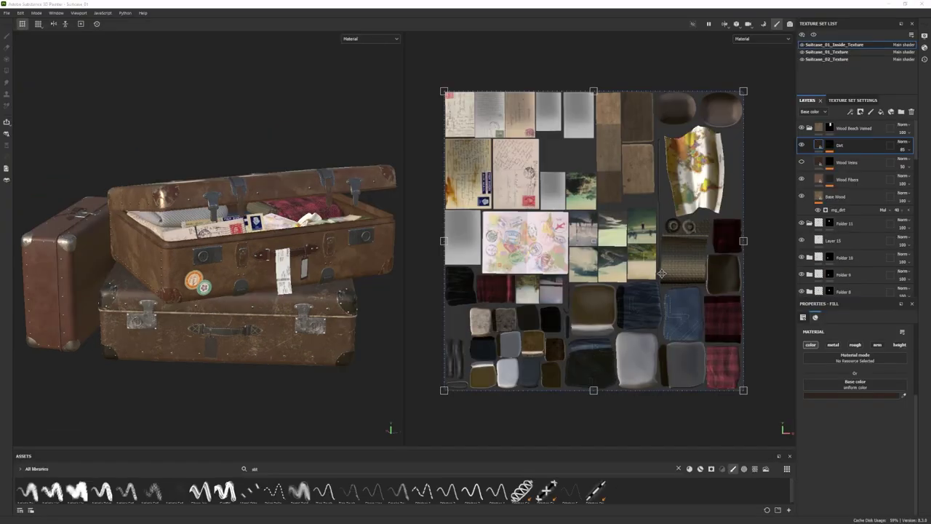
{"action": "left_click_drag", "start_coordinate": [182, 320], "coordinate": [187, 342], "text": "alt"}
{"action": "scroll", "coordinate": [187, 347], "scroll_direction": "up", "scroll_amount": 5}
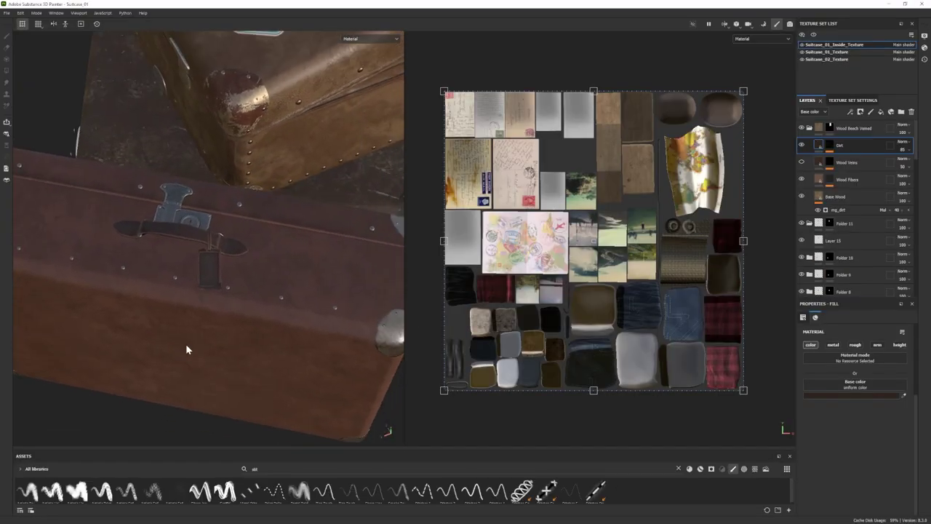
{"action": "right_click", "coordinate": [205, 275], "text": "ctrl+alt"}
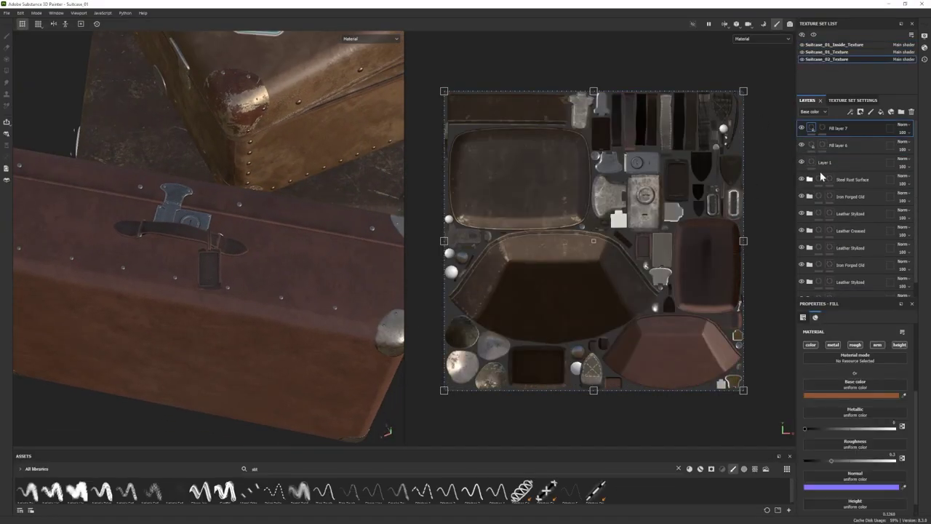
{"action": "left_click", "coordinate": [880, 112]}
{"action": "right_click", "coordinate": [826, 127]}
{"action": "left_click", "coordinate": [840, 141]}
- Fill the inner panel of the reddish-brown suitcase's luggage tag in the new layer's mask with Polygon Fill
{"action": "left_click", "coordinate": [6, 71]}
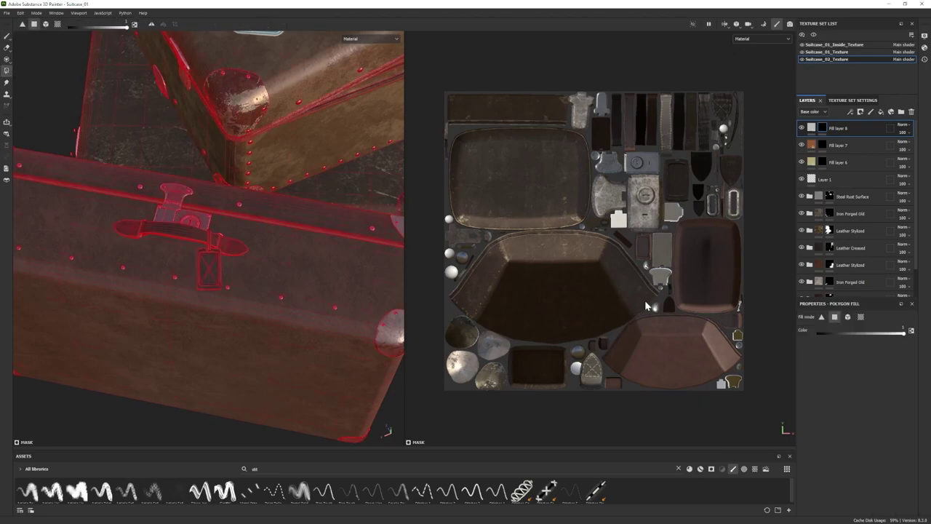
{"action": "scroll", "coordinate": [654, 253], "scroll_direction": "up", "scroll_amount": 7}
{"action": "scroll", "coordinate": [569, 226], "scroll_direction": "up", "scroll_amount": 4}
{"action": "mouse_move", "coordinate": [554, 207]}
{"action": "left_mouse_down"}
{"action": "mouse_move", "coordinate": [509, 107]}
{"action": "mouse_move", "coordinate": [598, 120]}
{"action": "mouse_move", "coordinate": [596, 277]}
{"action": "mouse_move", "coordinate": [502, 235]}
{"action": "left_mouse_up"}
{"action": "left_click", "coordinate": [7, 35]}
{"action": "left_click_drag", "start_coordinate": [156, 233], "coordinate": [193, 272], "text": "alt"}
{"action": "right_click_drag", "start_coordinate": [193, 247], "coordinate": [262, 272], "text": "alt"}
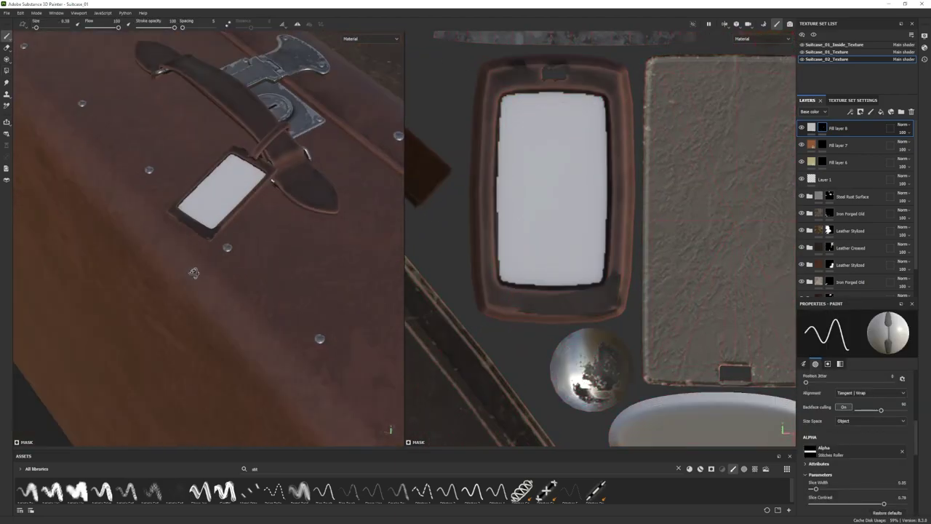
{"action": "left_click_drag", "start_coordinate": [192, 272], "coordinate": [247, 284], "text": "alt"}
{"action": "left_click", "coordinate": [7, 71]}
{"action": "right_click_drag", "start_coordinate": [291, 240], "coordinate": [436, 313], "text": "alt"}
{"action": "right_click_drag", "start_coordinate": [498, 144], "coordinate": [636, 231], "text": "alt"}
{"action": "mouse_move", "coordinate": [494, 226]}
{"action": "left_mouse_down"}
{"action": "mouse_move", "coordinate": [494, 154]}
{"action": "mouse_move", "coordinate": [488, 243]}
{"action": "left_mouse_up"}
{"action": "right_click_drag", "start_coordinate": [260, 244], "coordinate": [218, 211], "text": "alt"}
{"action": "left_click_drag", "start_coordinate": [218, 211], "coordinate": [245, 191], "text": "alt"}
{"action": "key", "text": "ctrl+z"}
{"action": "key", "text": "ctrl+z"}
- Activate the Suitcase_02_Texture set and fill the luggage tag's insert in the Fill layer 8 mask using UV chunk fill
{"action": "right_click_drag", "start_coordinate": [684, 313], "coordinate": [604, 258], "text": "alt"}
{"action": "right_click", "coordinate": [604, 258]}
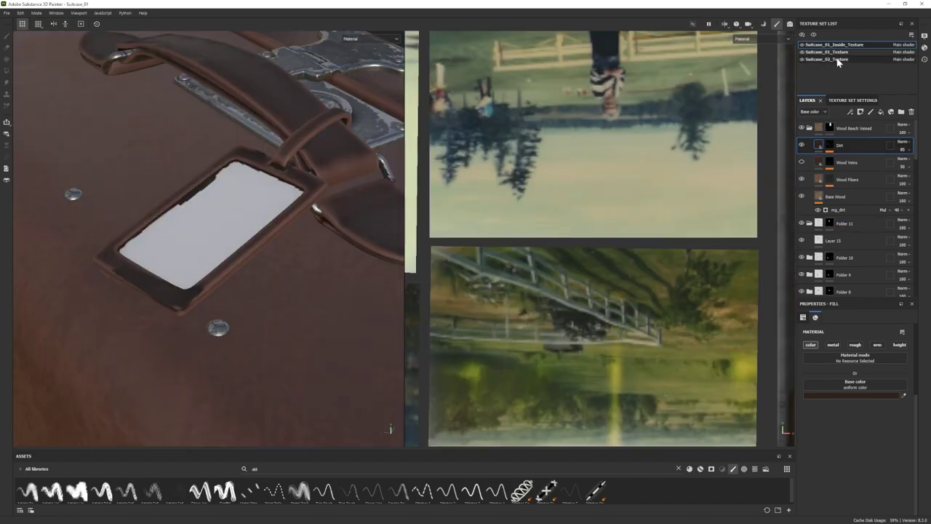
{"action": "left_click", "coordinate": [837, 61]}
{"action": "left_click", "coordinate": [822, 128]}
{"action": "left_click", "coordinate": [862, 316]}
{"action": "left_click", "coordinate": [618, 262]}
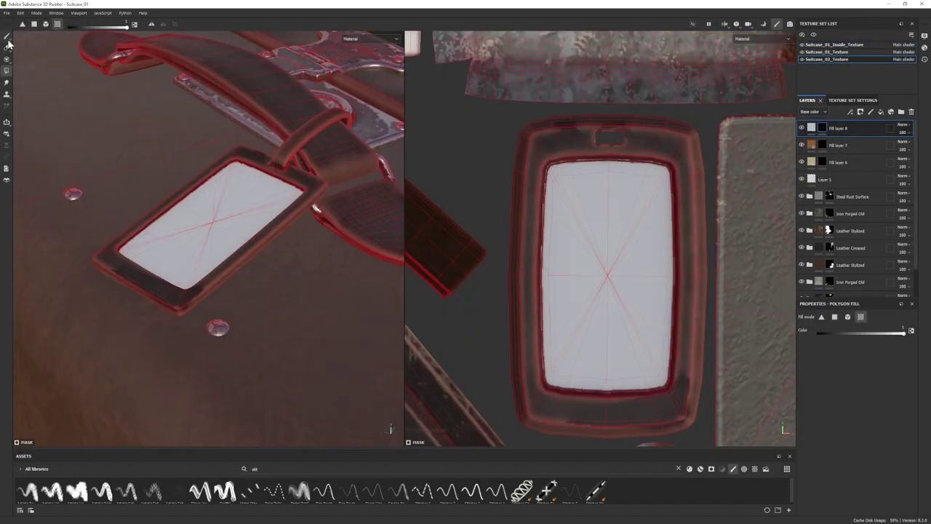
{"action": "left_click", "coordinate": [7, 36]}
- Bake the mesh maps for the Suitcase_02_Texture set and return to painting mode
{"action": "scroll", "coordinate": [247, 305], "scroll_direction": "down", "scroll_amount": 8}
{"action": "mouse_move", "coordinate": [240, 312]}
{"action": "left_mouse_down", "text": "alt"}
{"action": "mouse_move", "coordinate": [280, 347]}
{"action": "mouse_move", "coordinate": [175, 342]}
{"action": "left_mouse_up", "text": "alt"}
{"action": "scroll", "coordinate": [174, 341], "scroll_direction": "up", "scroll_amount": 4}
{"action": "left_click", "coordinate": [852, 100]}
{"action": "scroll", "coordinate": [865, 219], "scroll_direction": "down", "scroll_amount": 4}
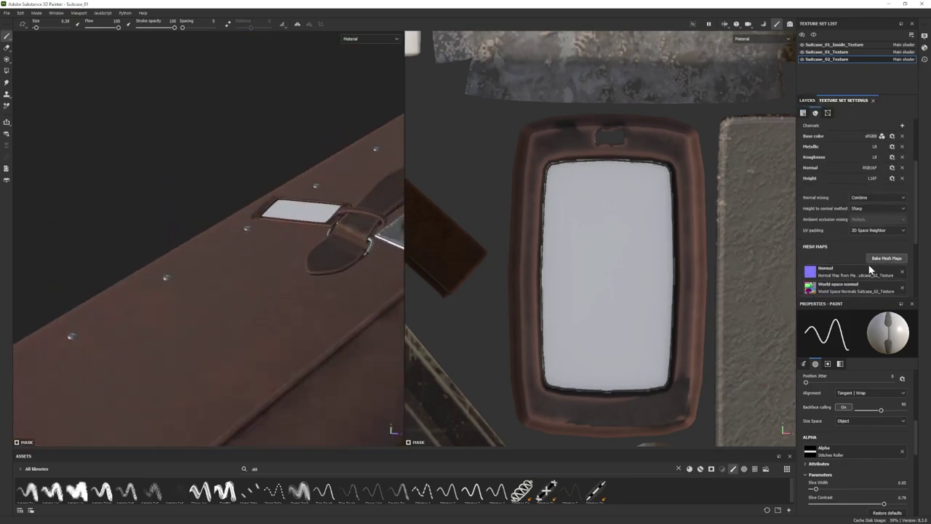
{"action": "left_click", "coordinate": [883, 259]}
{"action": "left_click", "coordinate": [552, 496]}
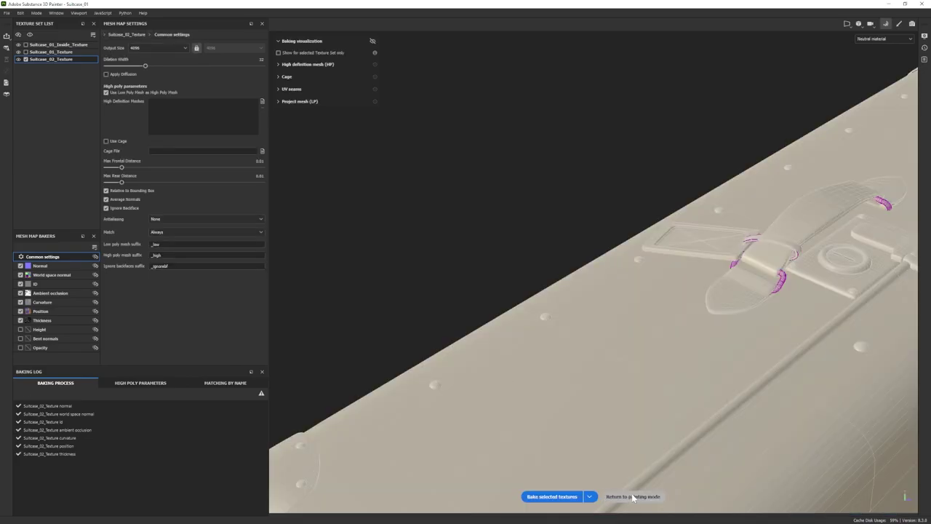
{"action": "left_click", "coordinate": [633, 498]}
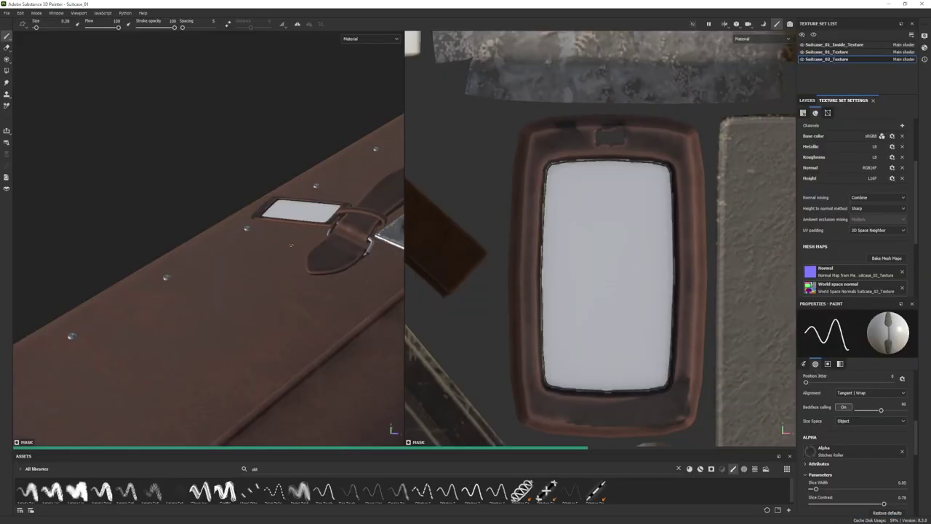
- Lighten the base color of Fill layer 8, which covers the tag insert, to a near-white grey
{"action": "scroll", "coordinate": [301, 211], "scroll_direction": "up", "scroll_amount": 5}
{"action": "mouse_move", "coordinate": [283, 269]}
{"action": "left_mouse_down", "text": "alt"}
{"action": "mouse_move", "coordinate": [73, 207]}
{"action": "mouse_move", "coordinate": [54, 279]}
{"action": "mouse_move", "coordinate": [171, 305]}
{"action": "left_mouse_up", "text": "alt"}
{"action": "scroll", "coordinate": [226, 260], "scroll_direction": "down", "scroll_amount": 5}
{"action": "left_click", "coordinate": [806, 101]}
{"action": "left_click", "coordinate": [811, 128]}
{"action": "left_click", "coordinate": [829, 397]}
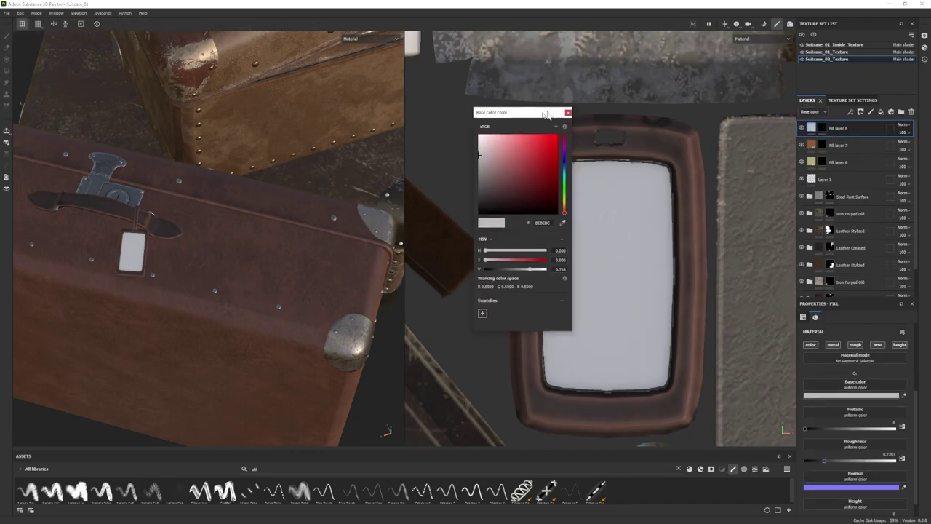
{"action": "left_click_drag", "start_coordinate": [545, 113], "coordinate": [701, 229]}
{"action": "left_click", "coordinate": [637, 263]}
{"action": "left_click", "coordinate": [727, 228]}
- Load the Font Libre Baskerville alpha into the brush for the dark text layer's mask and set its text to "Name:"
{"action": "scroll", "coordinate": [240, 240], "scroll_direction": "down", "scroll_amount": 5}
{"action": "left_click_drag", "start_coordinate": [276, 248], "coordinate": [171, 247], "text": "alt"}
{"action": "scroll", "coordinate": [171, 247], "scroll_direction": "up", "scroll_amount": 4}
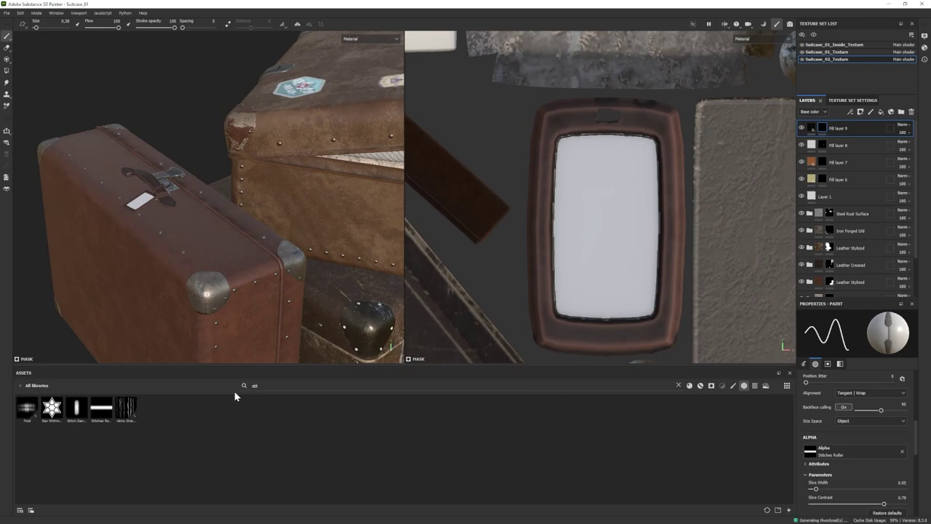
{"action": "double_click", "coordinate": [254, 385]}
{"action": "key", "text": "BackSpace"}
{"action": "scroll", "coordinate": [240, 436], "scroll_direction": "down", "scroll_amount": 4}
{"action": "left_click", "coordinate": [225, 418]}
{"action": "left_click", "coordinate": [869, 485]}
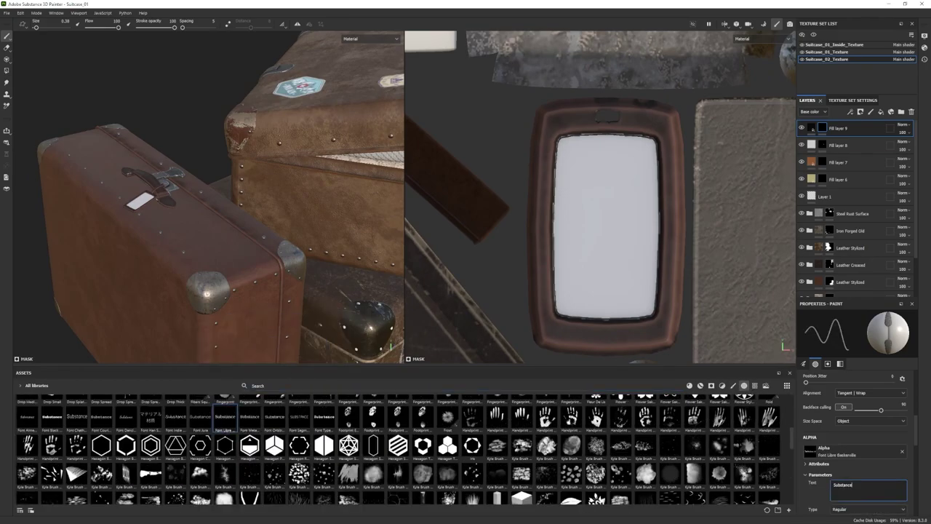
{"action": "scroll", "coordinate": [837, 472], "scroll_direction": "up", "scroll_amount": 5}
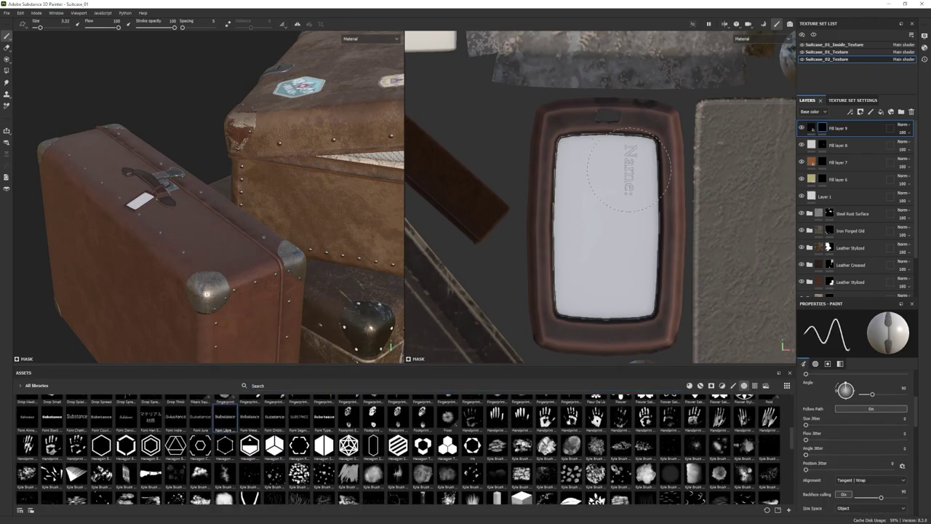
- Set the brush alignment to UV and stamp the "Name:", "Address:" and "Telephone:" labels on the tag insert
{"action": "scroll", "coordinate": [865, 436], "scroll_direction": "down", "scroll_amount": 5}
{"action": "middle_click_drag", "start_coordinate": [654, 150], "coordinate": [627, 157], "text": "alt"}
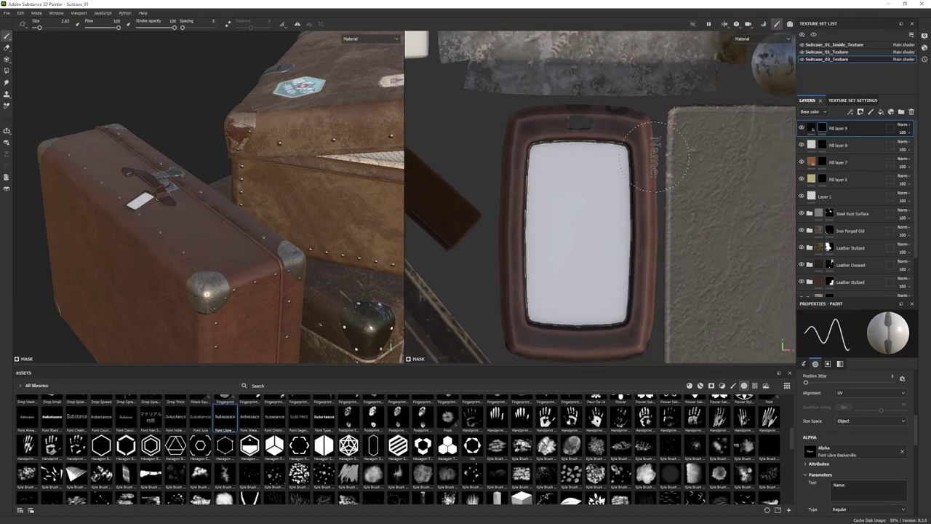
{"action": "scroll", "coordinate": [853, 451], "scroll_direction": "up", "scroll_amount": 5}
{"action": "scroll", "coordinate": [852, 451], "scroll_direction": "down", "scroll_amount": 2}
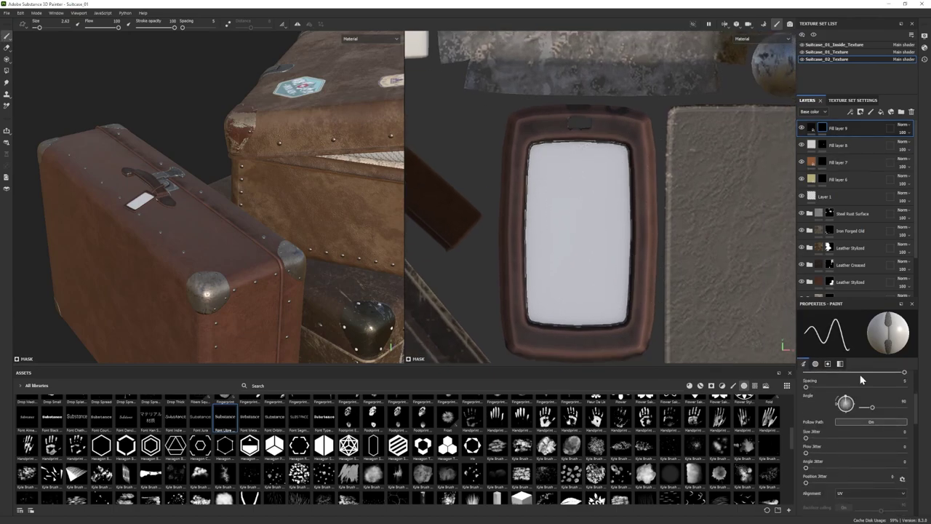
{"action": "scroll", "coordinate": [860, 379], "scroll_direction": "down", "scroll_amount": 10}
{"action": "scroll", "coordinate": [845, 443], "scroll_direction": "down", "scroll_amount": 2}
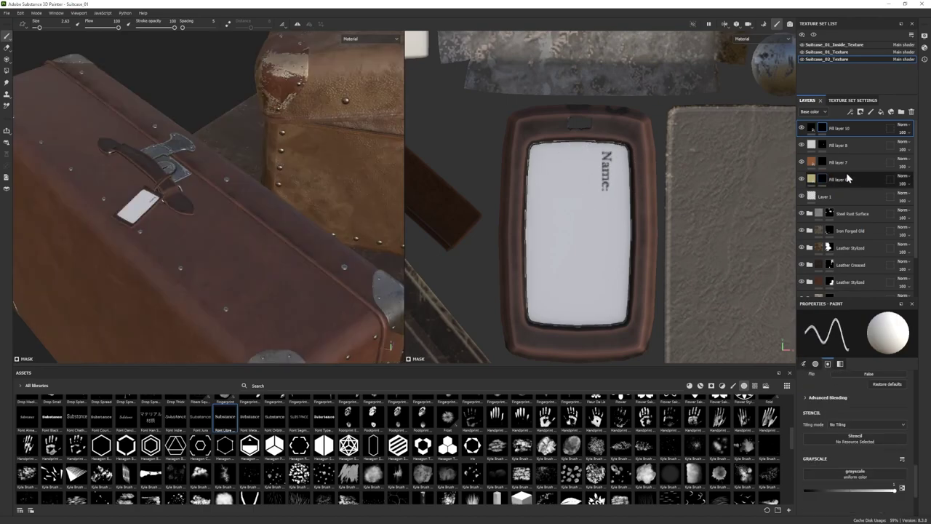
{"action": "scroll", "coordinate": [854, 453], "scroll_direction": "up", "scroll_amount": 5}
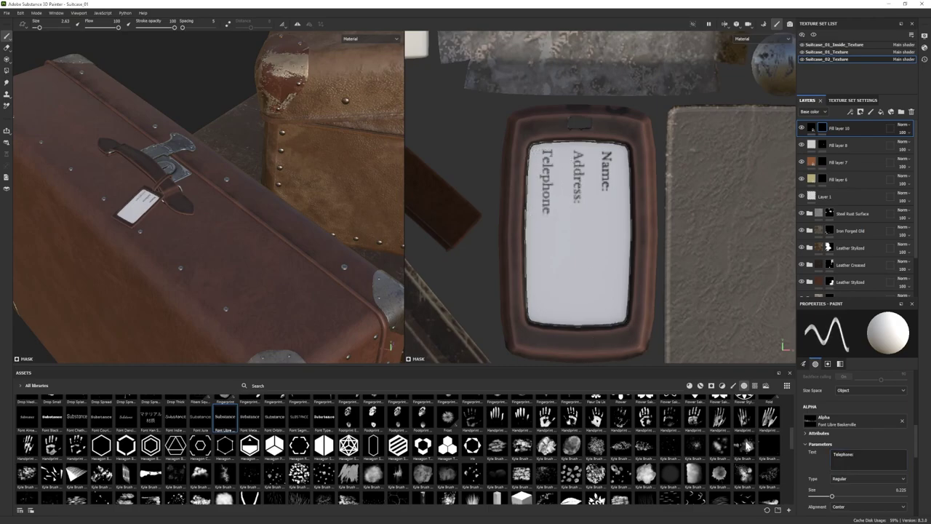
- Paint a straight writing line after each of the three tag labels with the Basic Hard brush at size 0.1
{"action": "right_click_drag", "start_coordinate": [629, 285], "coordinate": [581, 285], "text": "ctrl"}
{"action": "scroll", "coordinate": [652, 473], "scroll_direction": "down", "scroll_amount": 12}
{"action": "scroll", "coordinate": [653, 473], "scroll_direction": "up", "scroll_amount": 20}
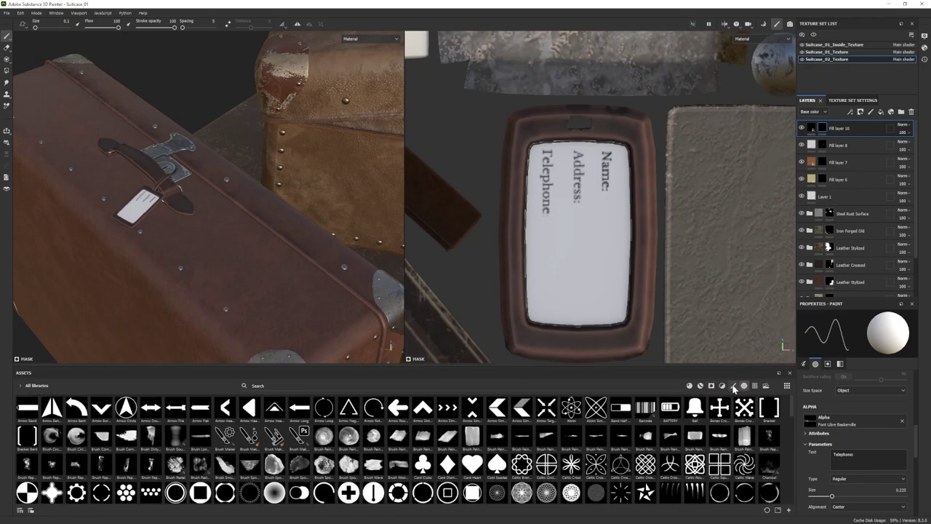
{"action": "left_click", "coordinate": [733, 387]}
{"action": "left_click", "coordinate": [274, 408]}
{"action": "right_click_drag", "start_coordinate": [616, 211], "coordinate": [567, 212], "text": "ctrl"}
{"action": "left_click", "coordinate": [602, 195]}
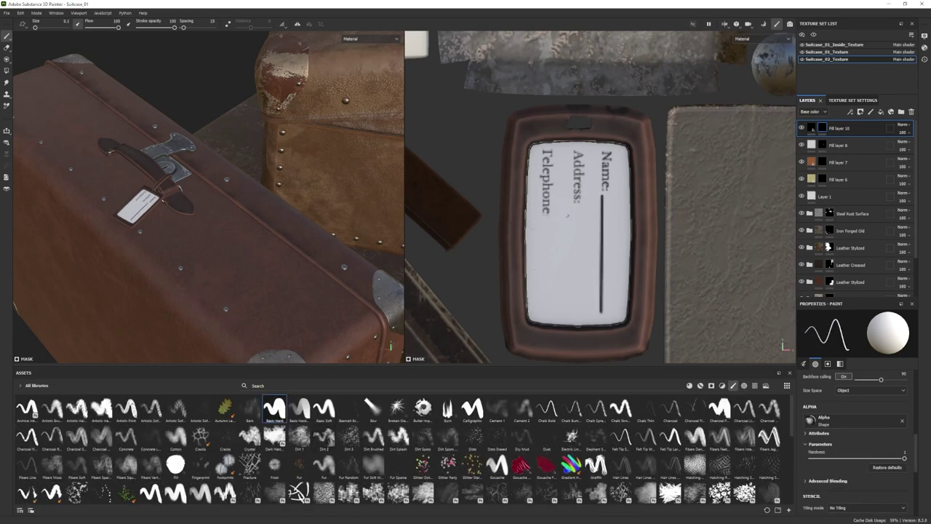
{"action": "key", "text": "ctrl+z"}
{"action": "left_click", "coordinate": [571, 311], "text": "shift"}
{"action": "left_click", "coordinate": [541, 224]}
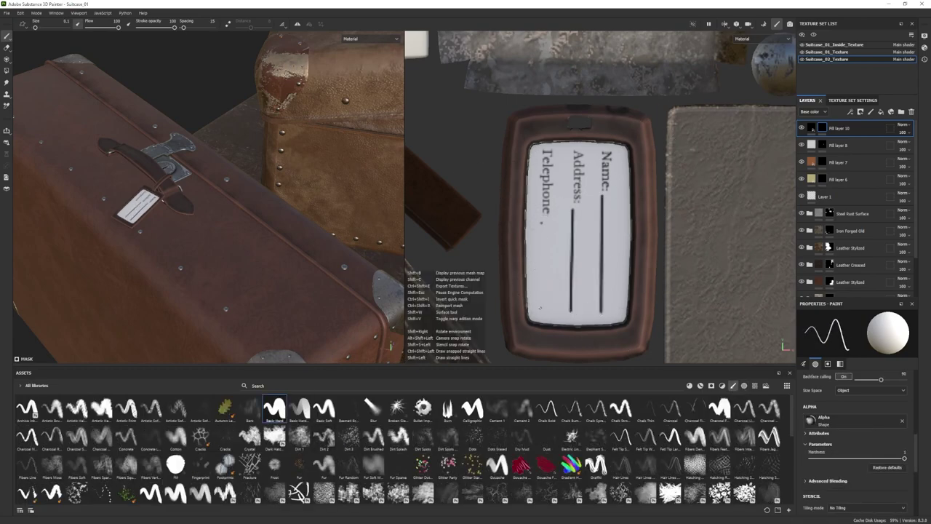
{"action": "left_click", "coordinate": [540, 310], "text": "shift"}
- Thin the three writing lines by erasing straight along their edges with the Basic Hard eraser at size 0.1
{"action": "left_click", "coordinate": [7, 48]}
{"action": "left_click", "coordinate": [275, 408]}
{"action": "right_click_drag", "start_coordinate": [619, 204], "coordinate": [569, 204], "text": "ctrl"}
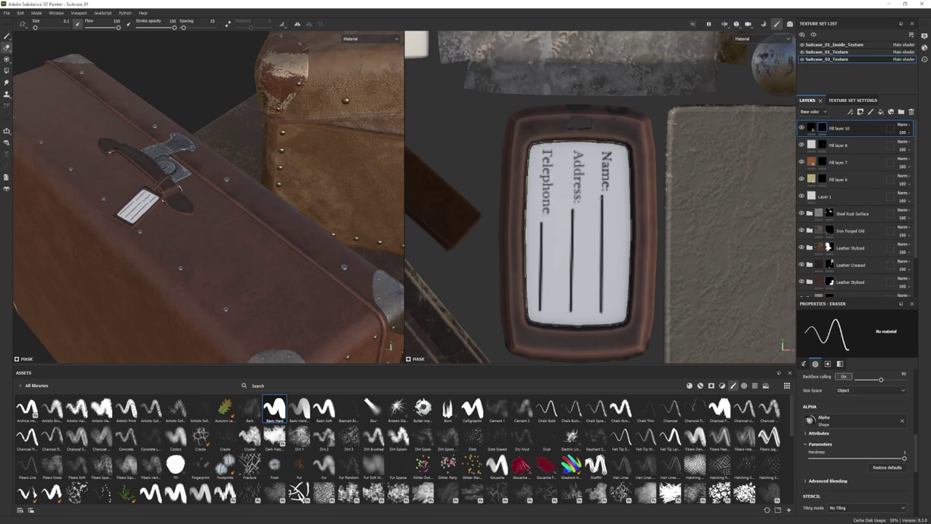
{"action": "left_click", "coordinate": [599, 195]}
{"action": "left_click", "coordinate": [599, 310], "text": "shift"}
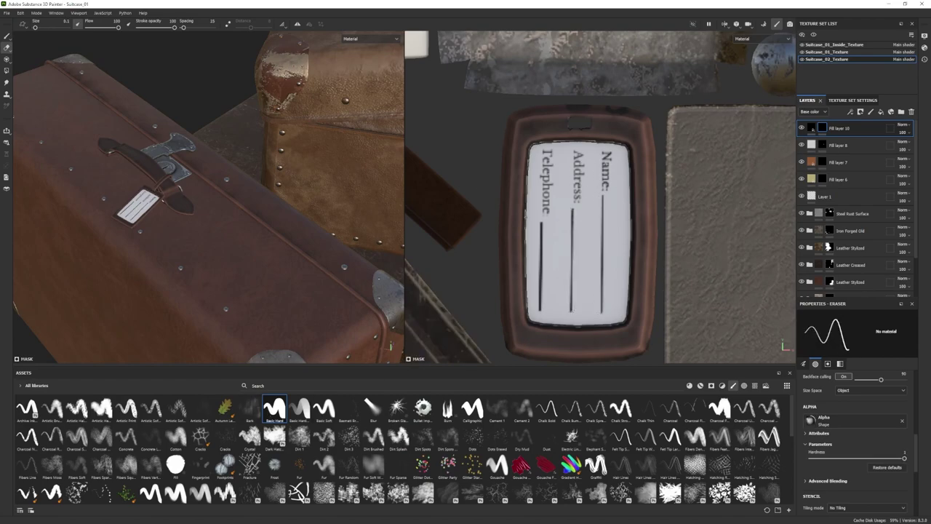
{"action": "left_click", "coordinate": [575, 208]}
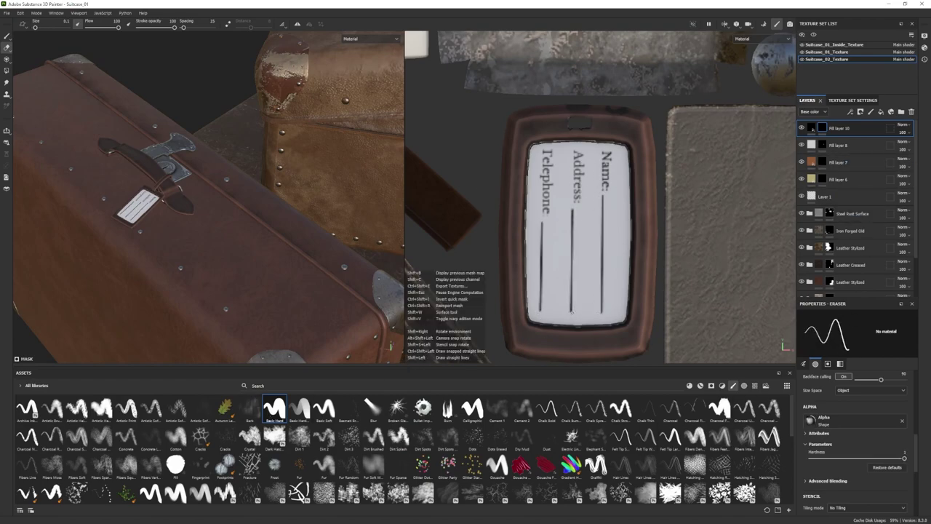
{"action": "left_click", "coordinate": [573, 311], "text": "shift"}
{"action": "left_click", "coordinate": [544, 221]}
{"action": "left_click", "coordinate": [543, 312], "text": "shift"}
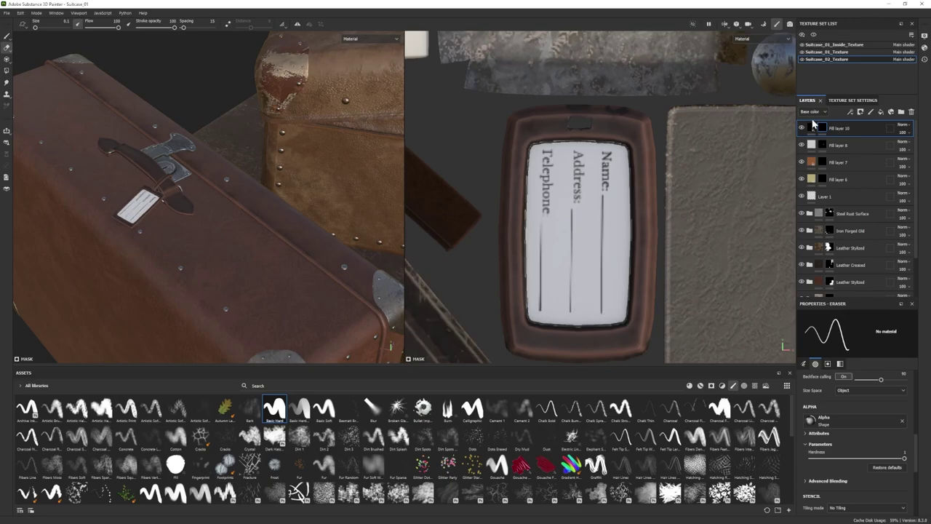
- Load the Font Dancing Script alpha at a 90-degree angle and stamp the owner's name on the tag's Name line
{"action": "left_click", "coordinate": [812, 127]}
{"action": "left_click", "coordinate": [821, 128]}
{"action": "key", "text": "1"}
{"action": "left_click", "coordinate": [743, 386]}
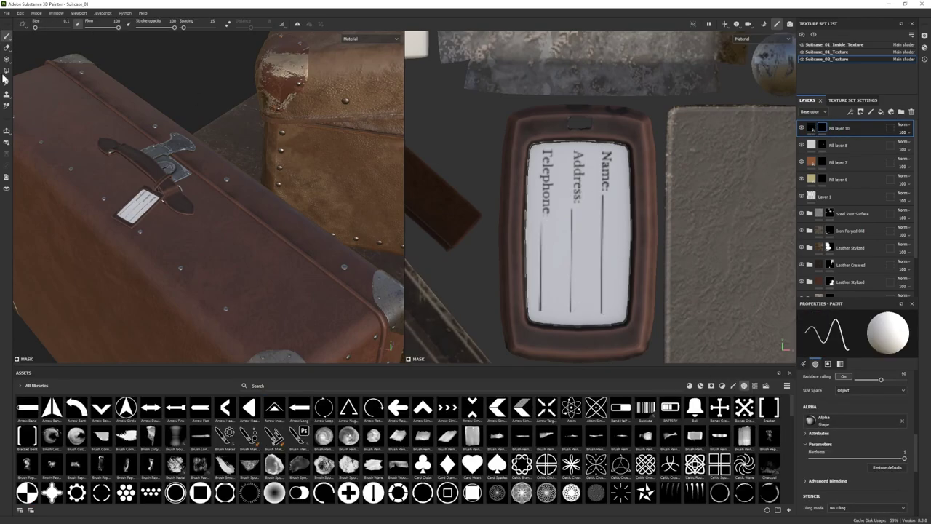
{"action": "left_click", "coordinate": [733, 386]}
{"action": "left_click", "coordinate": [743, 386]}
{"action": "scroll", "coordinate": [465, 447], "scroll_direction": "down", "scroll_amount": 10}
{"action": "scroll", "coordinate": [144, 432], "scroll_direction": "up", "scroll_amount": 6}
{"action": "left_click", "coordinate": [126, 418]}
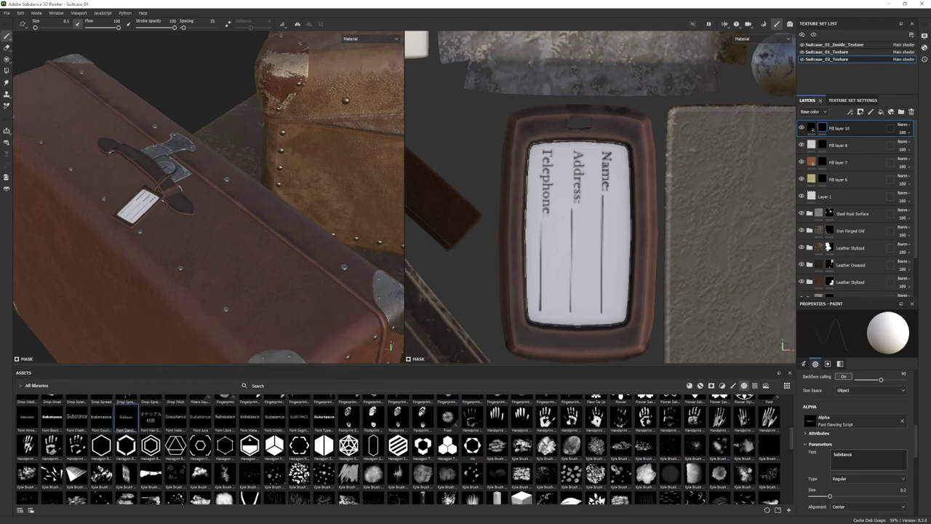
{"action": "scroll", "coordinate": [837, 426], "scroll_direction": "up", "scroll_amount": 5}
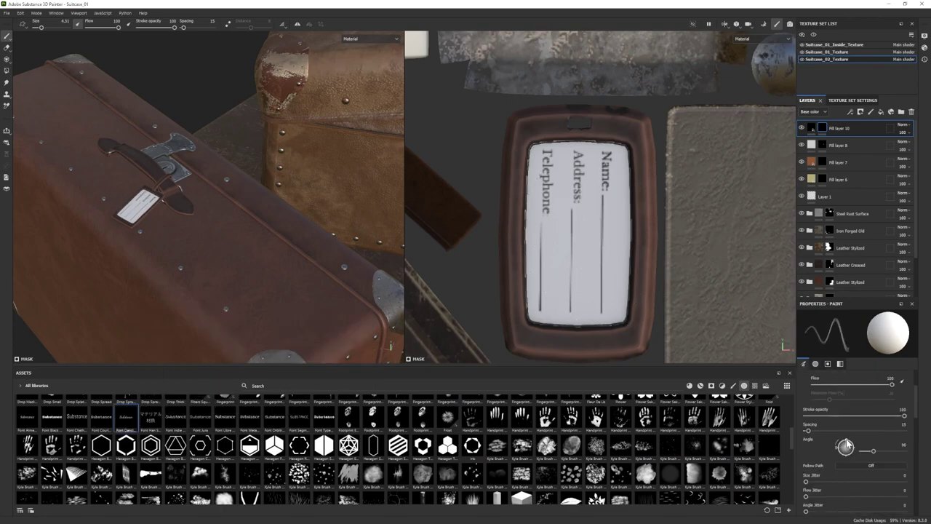
{"action": "scroll", "coordinate": [855, 452], "scroll_direction": "down", "scroll_amount": 8}
- Stamp the owner's address and telephone number in Dancing Script on the tag's two remaining lines
{"action": "left_click_drag", "start_coordinate": [852, 432], "coordinate": [804, 432]}
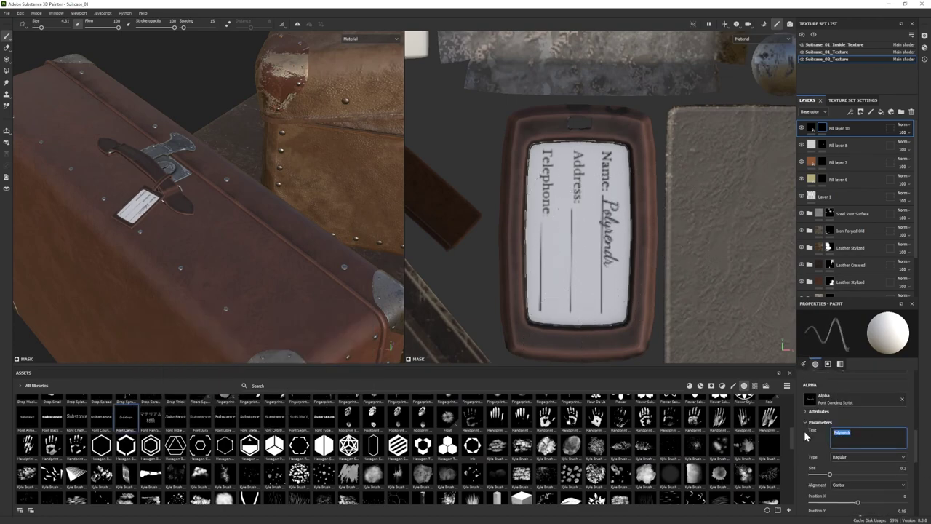
{"action": "type", "text": "Canada<, Ontario"}
{"action": "key", "text": "Return"}
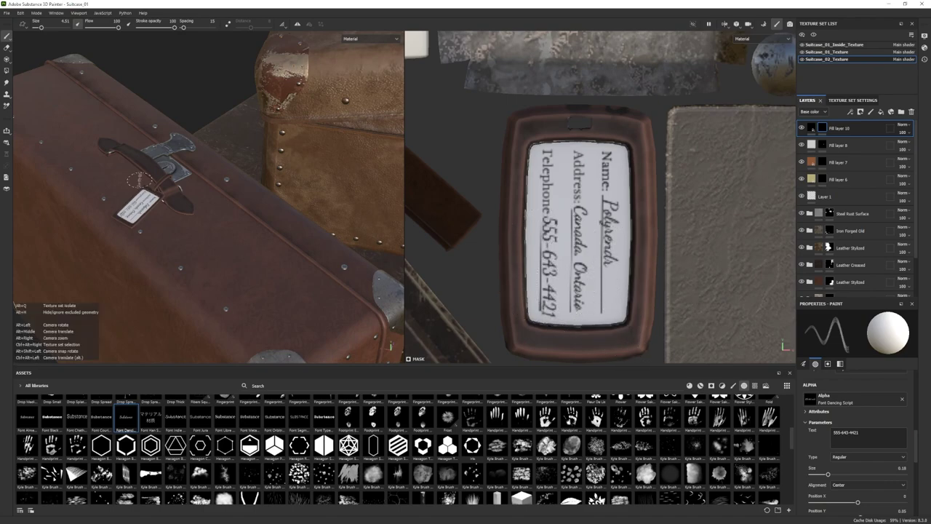
- Add the remaining white latch parts to the lowest Iron Forged Old layer's mask with polygon fill
{"action": "left_click_drag", "start_coordinate": [262, 226], "coordinate": [145, 182], "text": "alt"}
{"action": "scroll", "coordinate": [610, 278], "scroll_direction": "down", "scroll_amount": 8}
{"action": "left_click_drag", "start_coordinate": [197, 232], "coordinate": [422, 200], "text": "alt"}
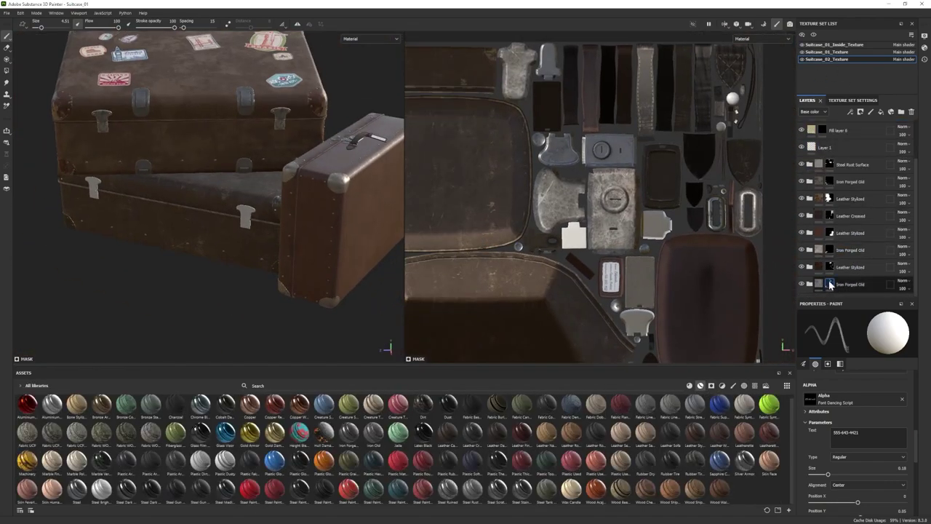
{"action": "key", "text": "4"}
{"action": "left_click_drag", "start_coordinate": [246, 226], "coordinate": [307, 204], "text": "alt"}
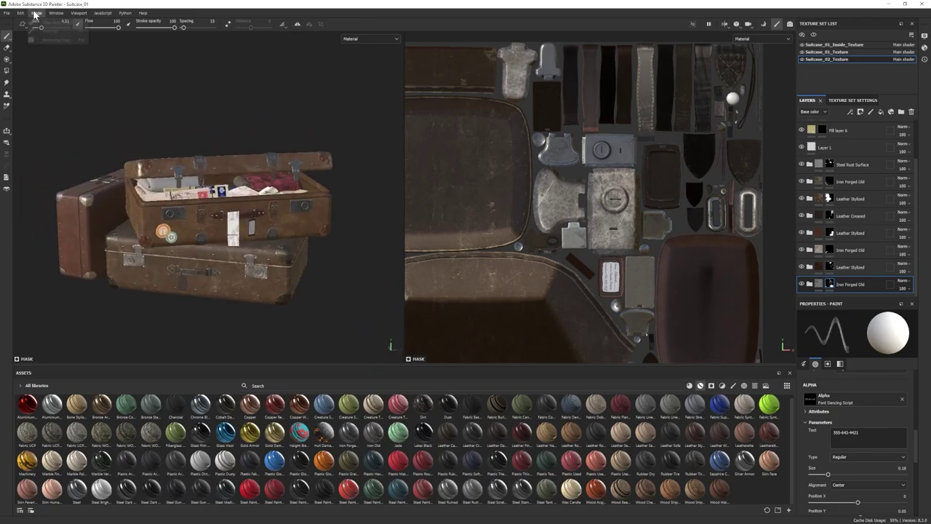
- Preview the suitcases in an Iray render from several angles and return to painting mode
{"action": "left_click", "coordinate": [56, 40]}
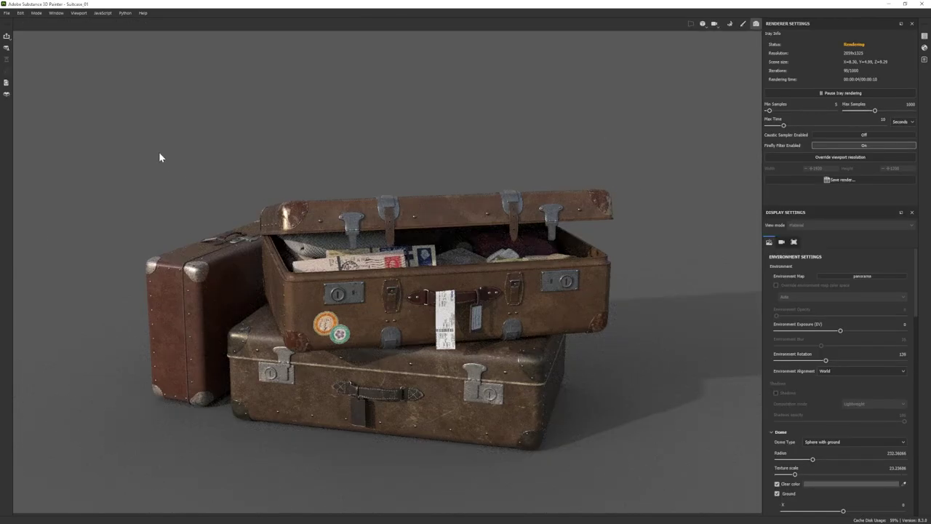
{"action": "left_click_drag", "start_coordinate": [160, 157], "coordinate": [317, 291], "text": "alt"}
{"action": "left_click_drag", "start_coordinate": [240, 209], "coordinate": [294, 250], "text": "alt"}
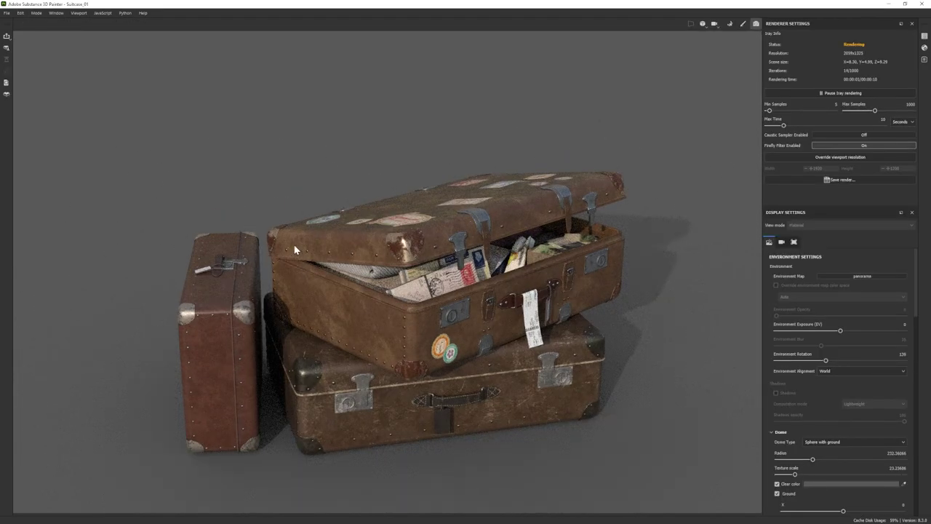
{"action": "left_click", "coordinate": [49, 31]}
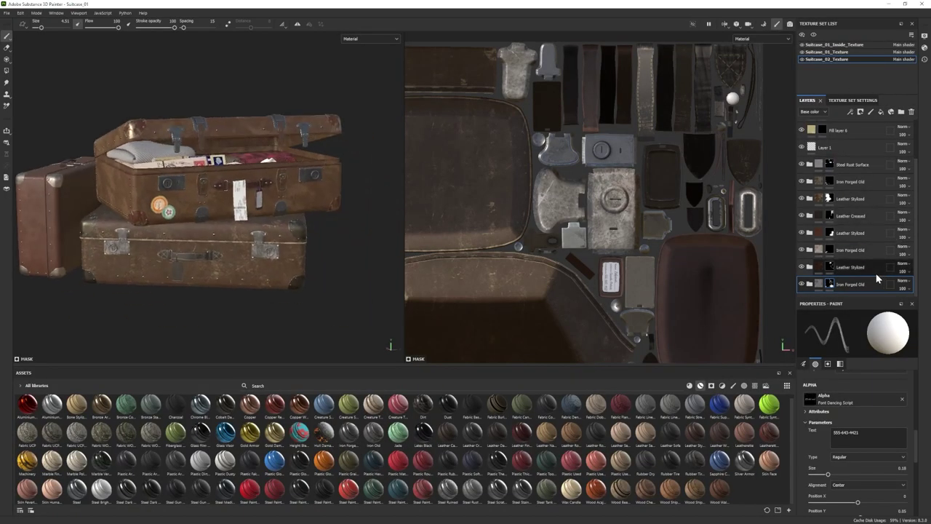
- Add the Silver Armor smart material above the upper Iron Forged Old layer in place of Steel Rust Surface
{"action": "left_click_drag", "start_coordinate": [161, 262], "coordinate": [182, 256], "text": "alt"}
{"action": "left_click_drag", "start_coordinate": [744, 459], "coordinate": [846, 175]}
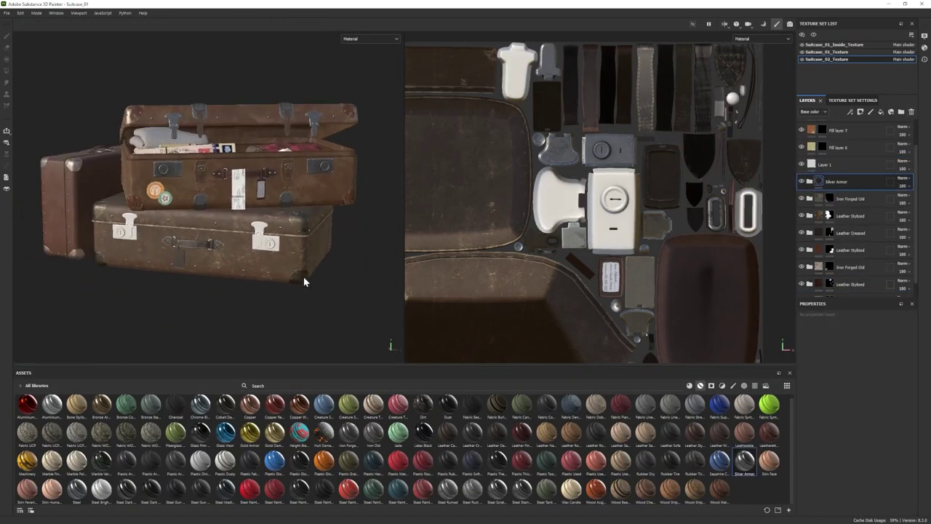
{"action": "left_click_drag", "start_coordinate": [303, 280], "coordinate": [256, 262], "text": "alt"}
{"action": "scroll", "coordinate": [256, 262], "scroll_direction": "up", "scroll_amount": 2}
- Darken the base color of the Base layer inside the Silver Armor folder
{"action": "left_click", "coordinate": [809, 181]}
{"action": "scroll", "coordinate": [837, 186], "scroll_direction": "down", "scroll_amount": 1}
{"action": "scroll", "coordinate": [865, 221], "scroll_direction": "down", "scroll_amount": 1}
{"action": "left_click", "coordinate": [833, 267]}
{"action": "scroll", "coordinate": [848, 429], "scroll_direction": "down", "scroll_amount": 5}
{"action": "left_click", "coordinate": [849, 443]}
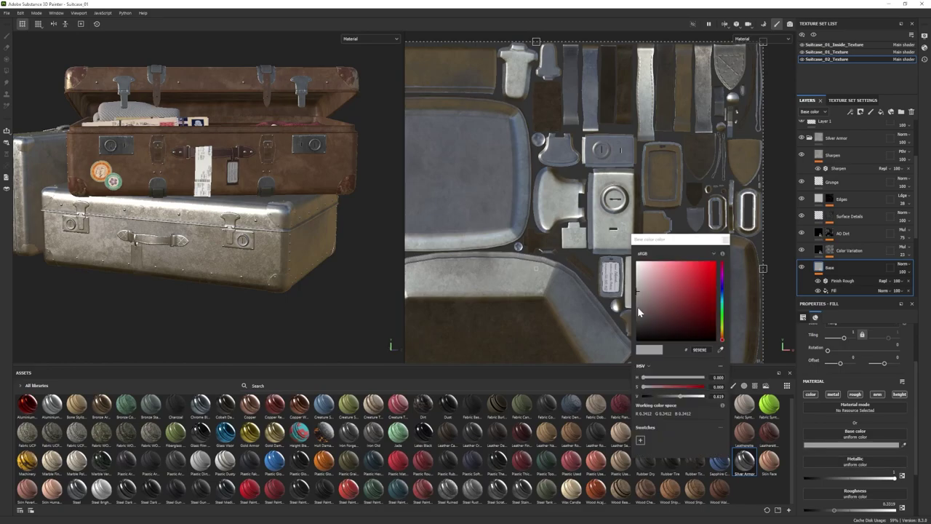
{"action": "left_click_drag", "start_coordinate": [640, 312], "coordinate": [639, 327]}
{"action": "left_click", "coordinate": [725, 239]}
- Give the Silver Armor folder a black mask and fill in the lower suitcase's latch and lock parts with mesh fill
{"action": "left_click", "coordinate": [808, 138]}
{"action": "right_click", "coordinate": [827, 169]}
{"action": "left_click", "coordinate": [864, 185]}
{"action": "left_click", "coordinate": [6, 71]}
{"action": "left_click", "coordinate": [238, 238]}
{"action": "left_click", "coordinate": [229, 253]}
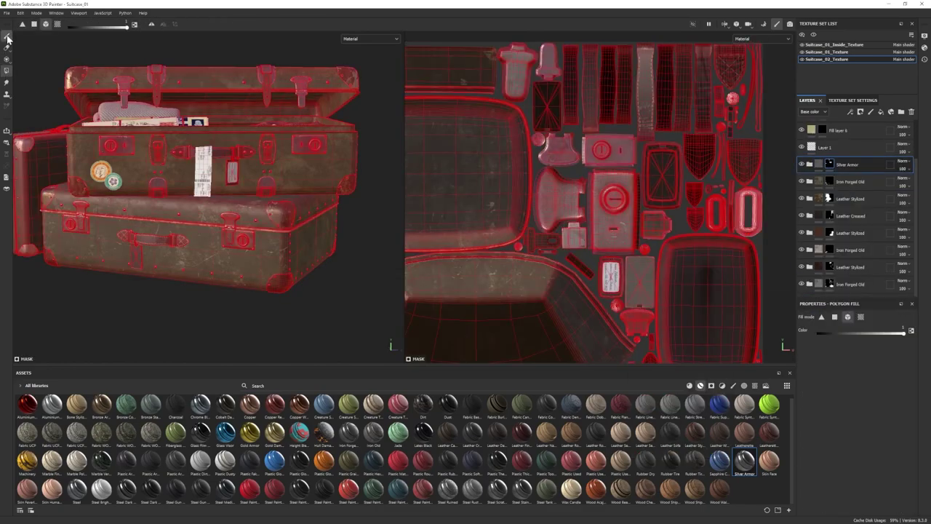
{"action": "left_click", "coordinate": [6, 36]}
- Check the lower suitcase's latches in an Iray render and return to painting mode
{"action": "scroll", "coordinate": [327, 240], "scroll_direction": "down", "scroll_amount": 3}
{"action": "scroll", "coordinate": [291, 247], "scroll_direction": "up", "scroll_amount": 8}
{"action": "left_click", "coordinate": [6, 70]}
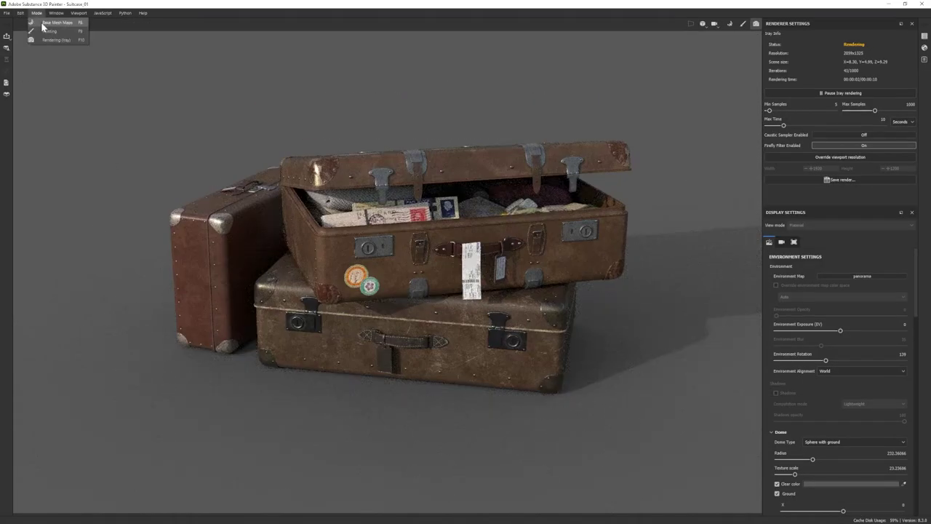
{"action": "left_click", "coordinate": [44, 30]}
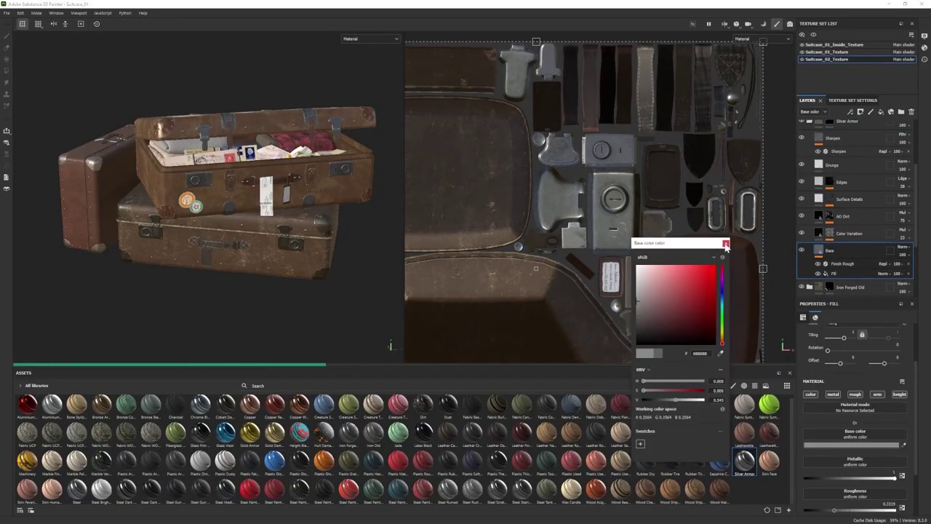
- Render the suitcases in Iray with the environment rotated to about 216 degrees and inspect the stack from different angles
{"action": "left_click", "coordinate": [725, 244]}
{"action": "left_click", "coordinate": [36, 13]}
{"action": "left_click", "coordinate": [44, 41]}
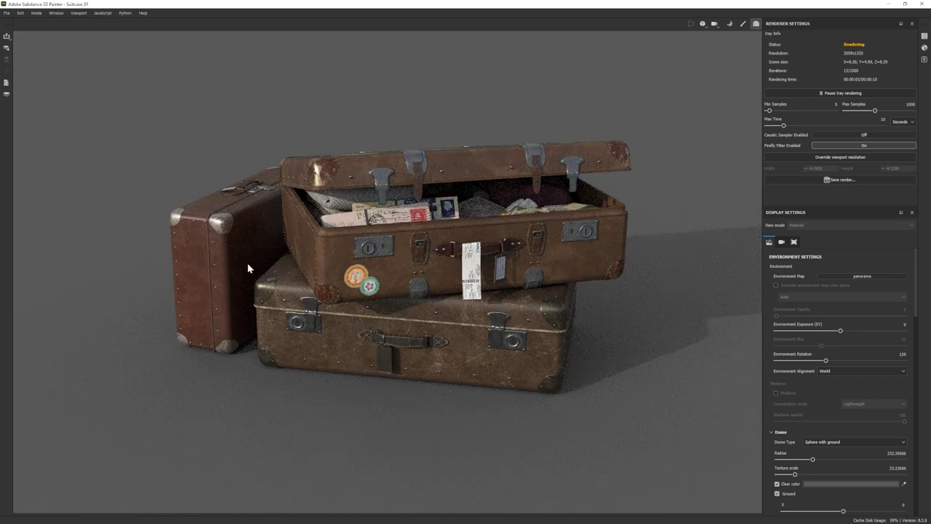
{"action": "left_click_drag", "start_coordinate": [247, 264], "coordinate": [321, 386], "text": "alt"}
{"action": "middle_click_drag", "start_coordinate": [543, 361], "coordinate": [536, 389], "text": "alt"}
{"action": "left_click_drag", "start_coordinate": [81, 72], "coordinate": [95, 110], "text": "alt"}
{"action": "right_click_drag", "start_coordinate": [182, 168], "coordinate": [306, 171], "text": "shift"}
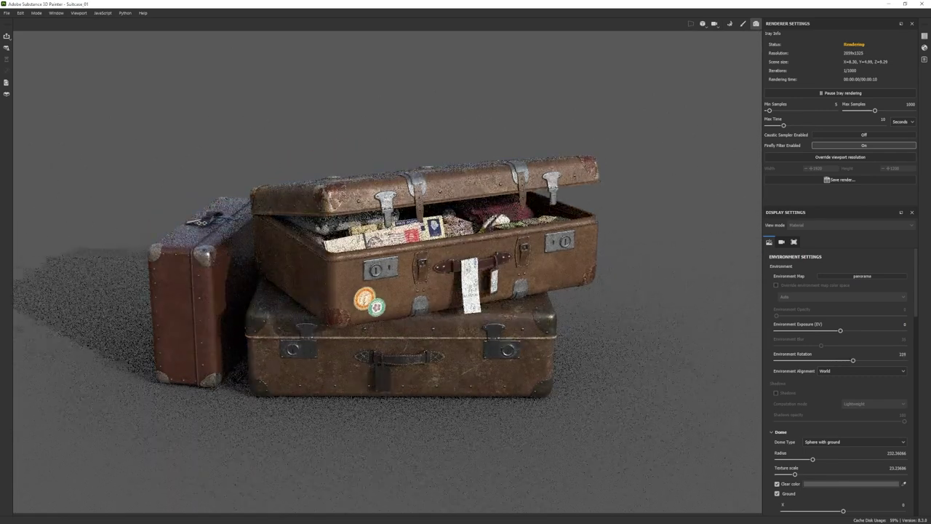
{"action": "left_click_drag", "start_coordinate": [305, 171], "coordinate": [313, 229], "text": "alt"}
{"action": "middle_click_drag", "start_coordinate": [313, 229], "coordinate": [368, 282], "text": "alt"}
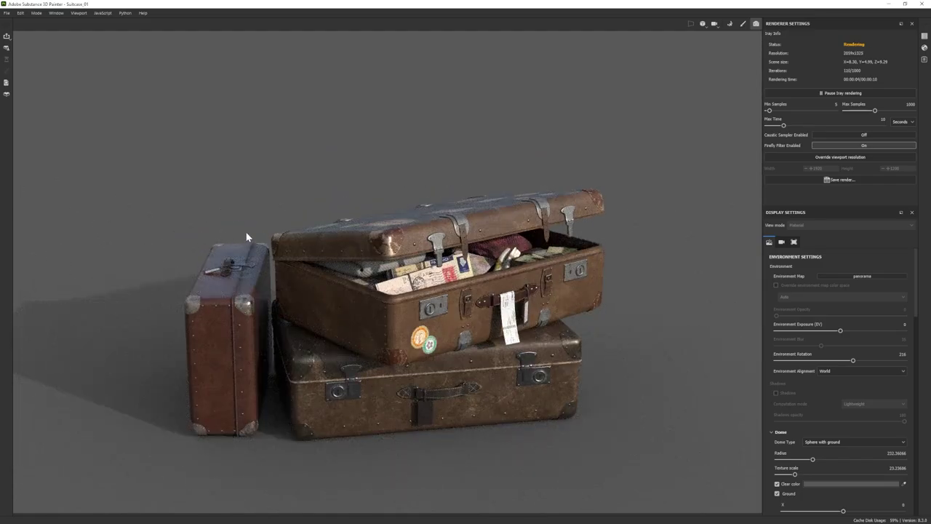
{"action": "left_click_drag", "start_coordinate": [247, 237], "coordinate": [278, 247], "text": "alt"}
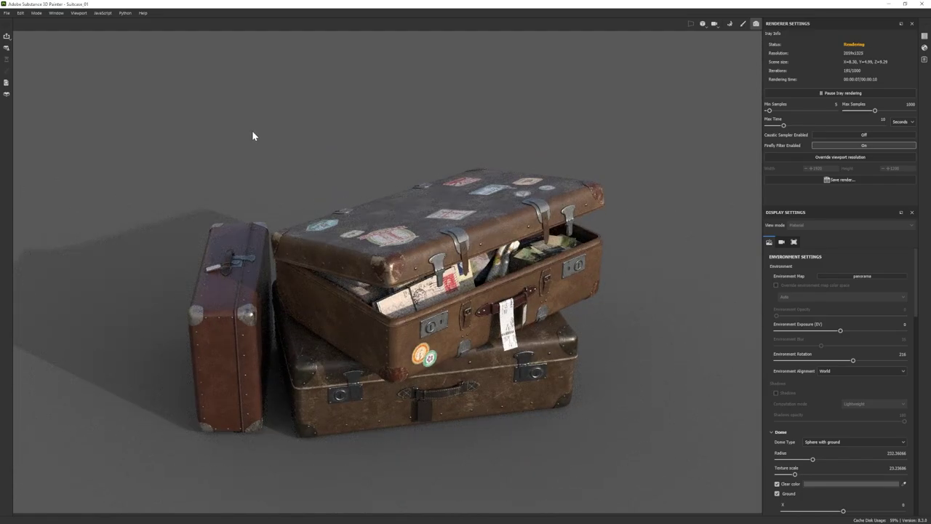
- Change the environment map to Soft 1Front 2Backs, check the render's lighting and return to painting mode
{"action": "left_click", "coordinate": [872, 276]}
{"action": "left_click", "coordinate": [844, 362]}
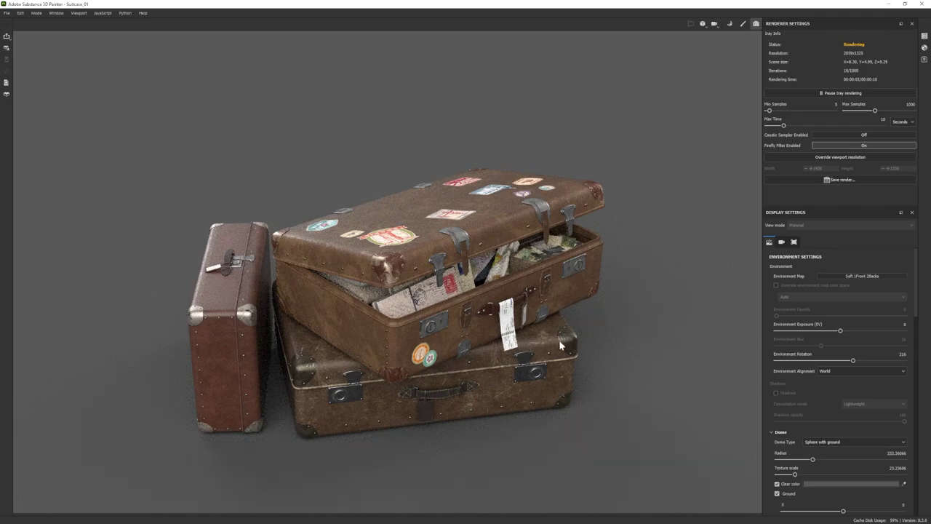
{"action": "scroll", "coordinate": [856, 444], "scroll_direction": "down", "scroll_amount": 5}
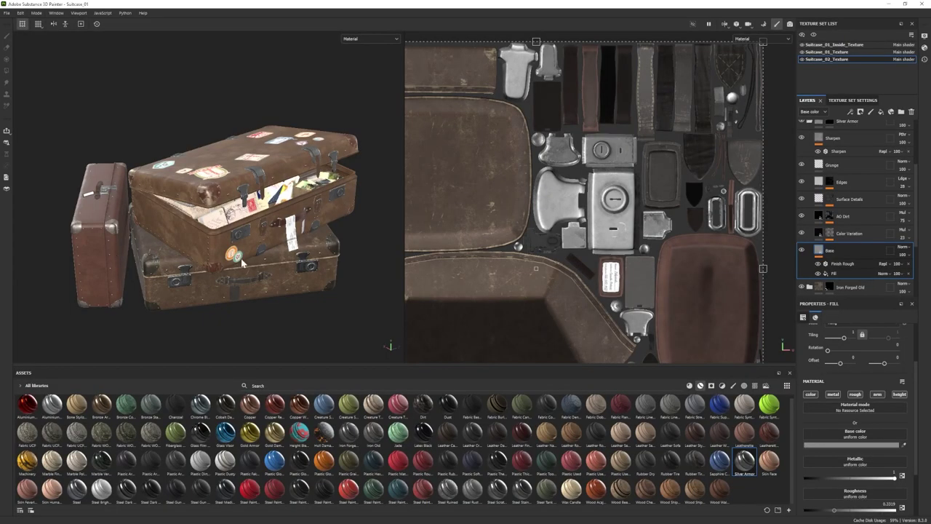
- Add a fill layer at the head of the lower Leather Stylized folder with only the roughness channel enabled
{"action": "left_click_drag", "start_coordinate": [243, 262], "coordinate": [251, 232], "text": "alt"}
{"action": "scroll", "coordinate": [251, 232], "scroll_direction": "up", "scroll_amount": 2}
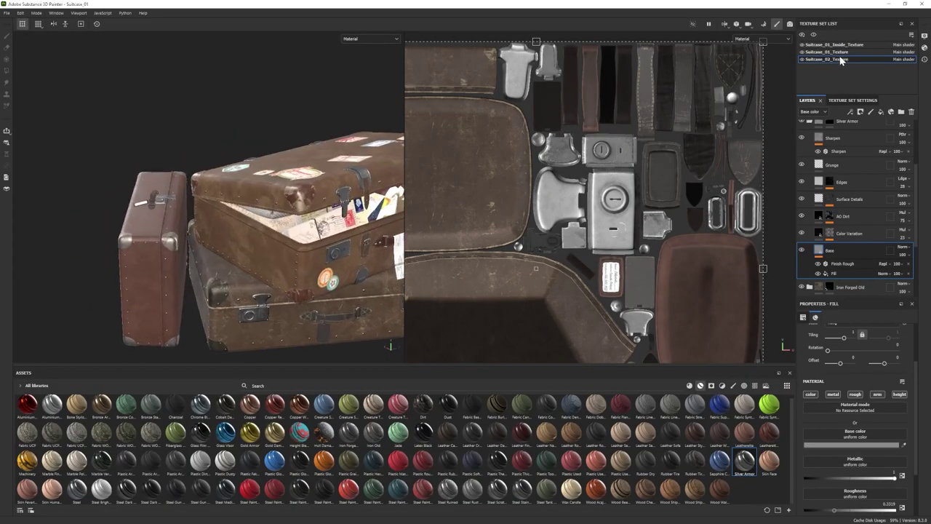
{"action": "scroll", "coordinate": [829, 225], "scroll_direction": "down", "scroll_amount": 3}
{"action": "left_click", "coordinate": [801, 234]}
{"action": "left_click", "coordinate": [809, 232]}
{"action": "left_click", "coordinate": [835, 249]}
{"action": "left_click", "coordinate": [881, 112]}
{"action": "left_click", "coordinate": [810, 394]}
{"action": "left_click", "coordinate": [833, 394]}
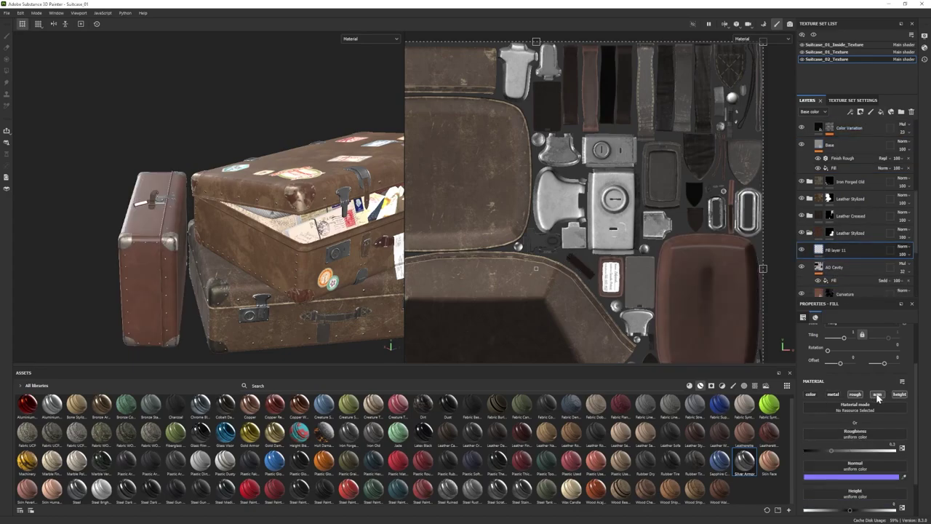
{"action": "left_click", "coordinate": [877, 394]}
- Try Grunge Fingerprints Dusty Spread and another grunge texture as the new fill layer's roughness, check them in Iray and undo the last change
{"action": "left_click", "coordinate": [754, 385]}
{"action": "scroll", "coordinate": [329, 466], "scroll_direction": "down", "scroll_amount": 5}
{"action": "left_click_drag", "start_coordinate": [466, 496], "coordinate": [876, 439]}
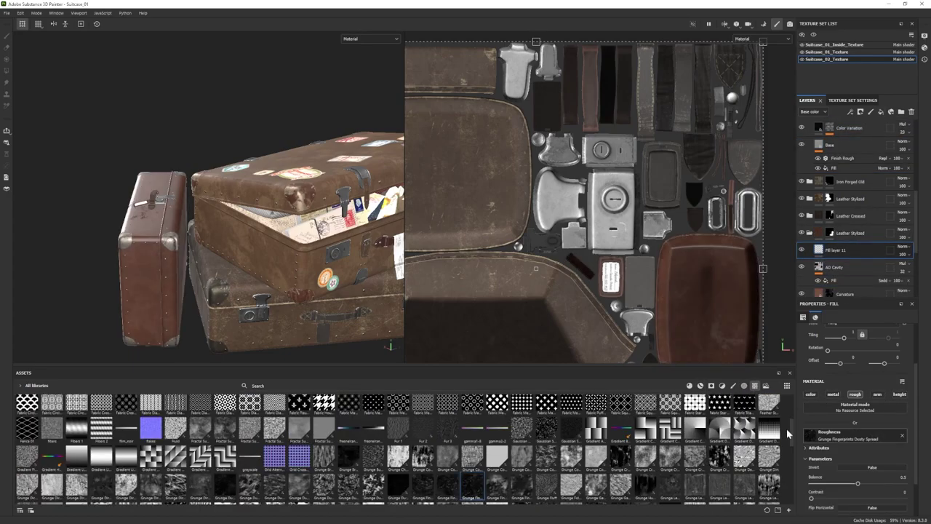
{"action": "left_click_drag", "start_coordinate": [725, 489], "coordinate": [837, 436]}
{"action": "left_click_drag", "start_coordinate": [186, 227], "coordinate": [134, 224], "text": "alt"}
{"action": "key", "text": "F10"}
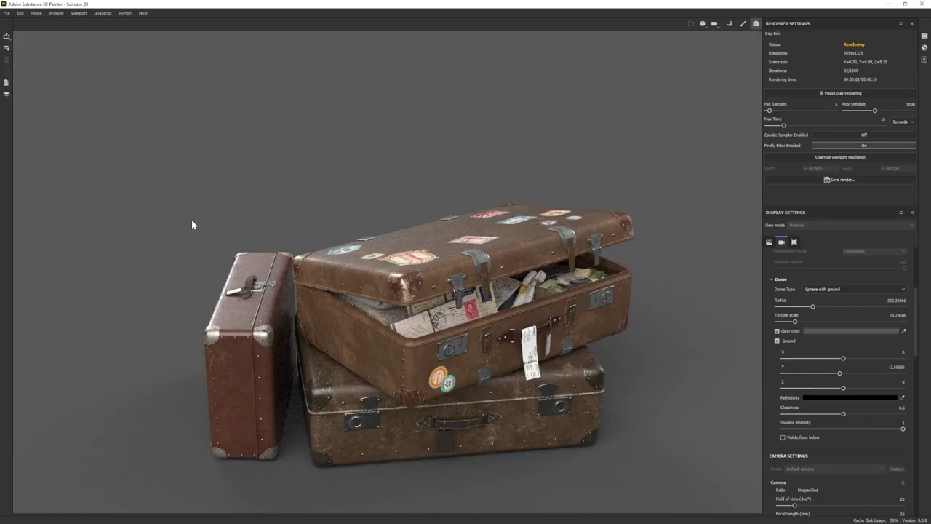
{"action": "left_click_drag", "start_coordinate": [192, 220], "coordinate": [308, 233], "text": "alt"}
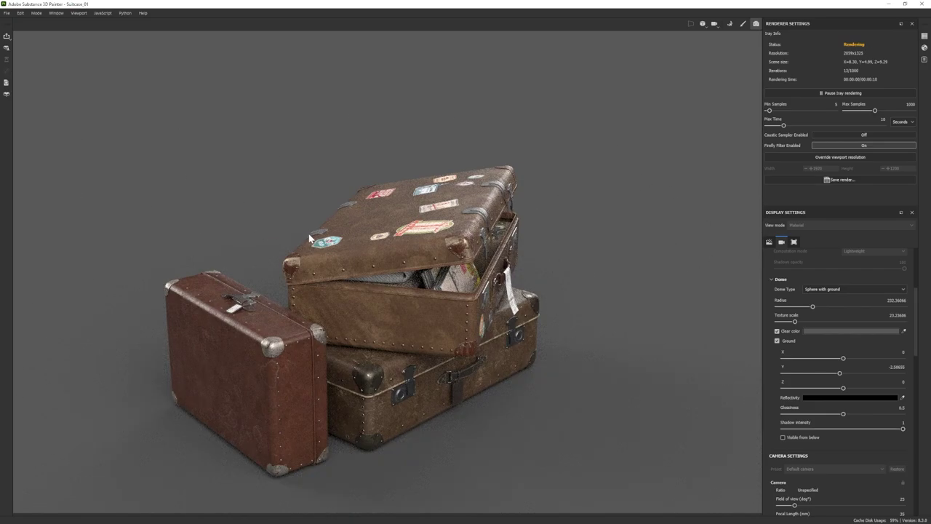
{"action": "key", "text": "F9"}
{"action": "key", "text": "ctrl+z"}
- Try the Grunge Dirt Thin texture as the fill layer's roughness and check it in an Iray render
{"action": "left_click_drag", "start_coordinate": [200, 485], "coordinate": [857, 436]}
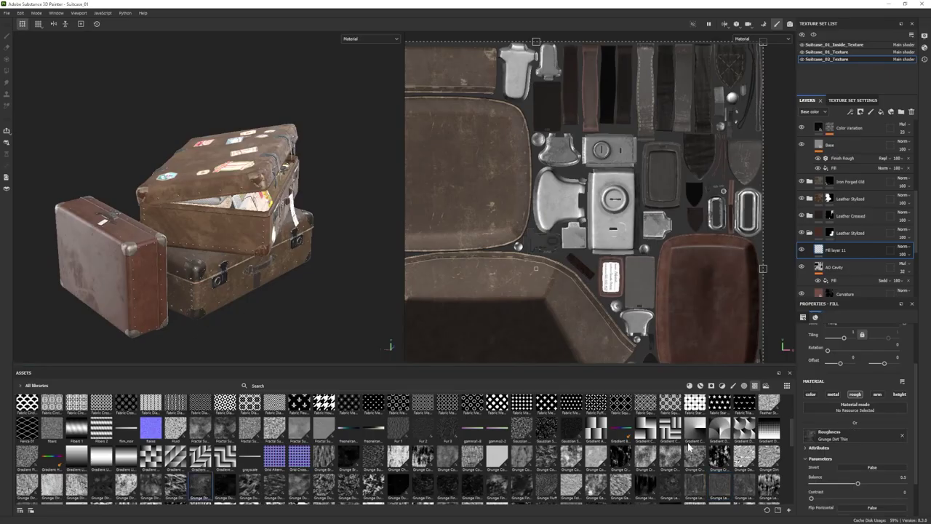
{"action": "key", "text": "F10"}
{"action": "left_click", "coordinate": [37, 13]}
{"action": "left_click", "coordinate": [47, 28]}
{"action": "scroll", "coordinate": [567, 458], "scroll_direction": "down", "scroll_amount": 3}
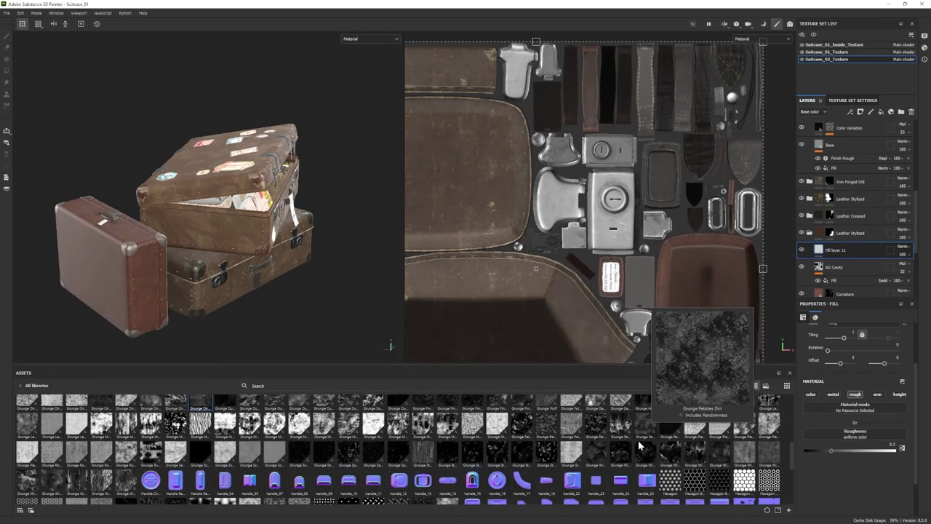
- Try two other grunge textures in the fill layer's roughness channel, removing the first and checking the second in Iray
{"action": "left_click_drag", "start_coordinate": [656, 432], "coordinate": [827, 257]}
{"action": "left_click_drag", "start_coordinate": [849, 437], "coordinate": [851, 437]}
{"action": "left_click", "coordinate": [902, 438]}
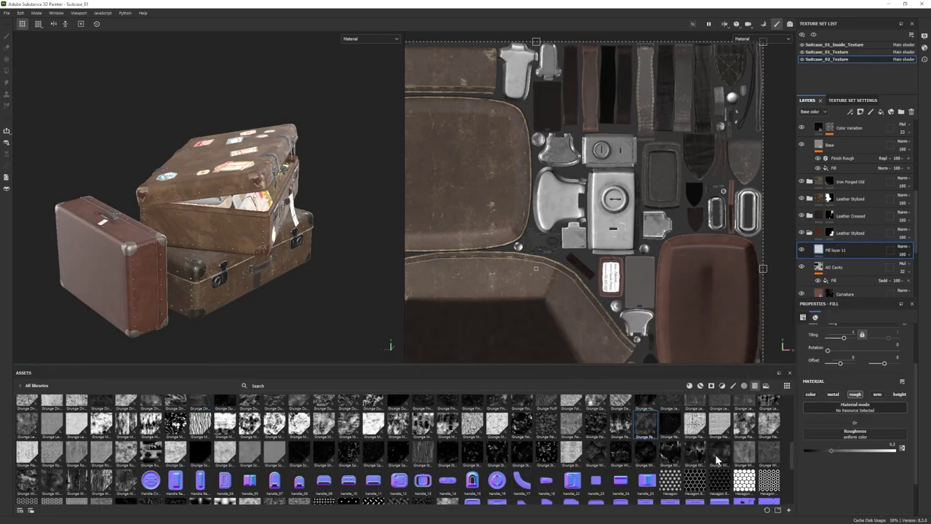
{"action": "left_click_drag", "start_coordinate": [717, 457], "coordinate": [849, 437]}
{"action": "left_click", "coordinate": [37, 13]}
{"action": "left_click", "coordinate": [55, 40]}
{"action": "left_click", "coordinate": [37, 13]}
{"action": "left_click", "coordinate": [48, 31]}
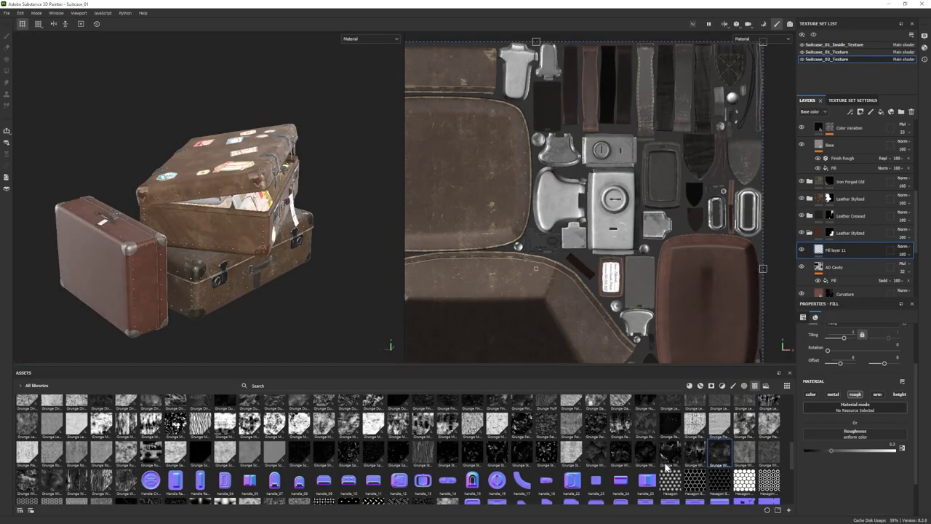
{"action": "scroll", "coordinate": [377, 471], "scroll_direction": "up", "scroll_amount": 3}
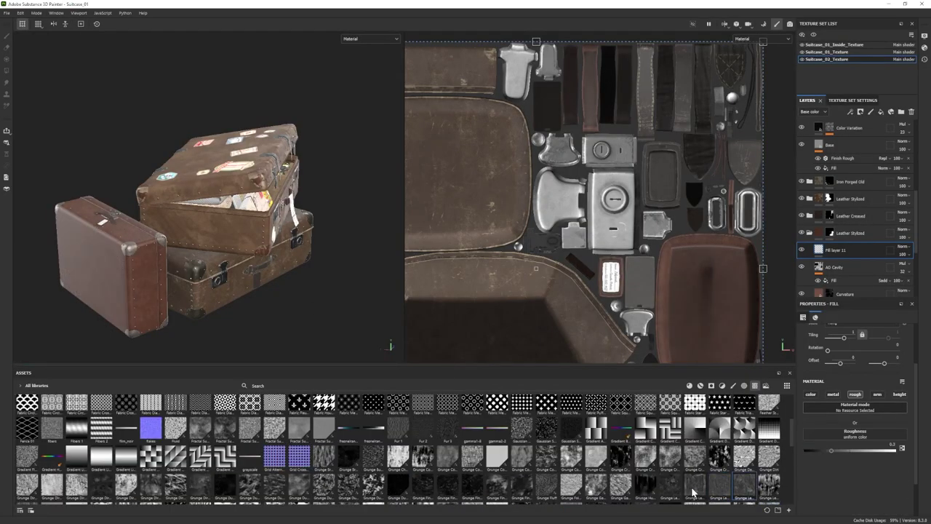
- Assign Grunge Leak Dirty to the fill layer's roughness channel and check it in an Iray render
{"action": "left_click_drag", "start_coordinate": [670, 492], "coordinate": [853, 434]}
{"action": "left_click", "coordinate": [49, 42]}
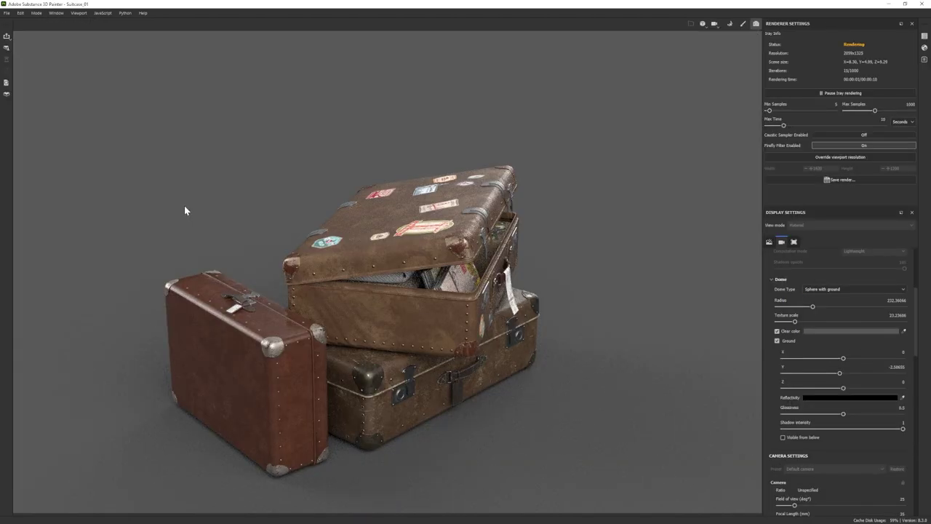
{"action": "left_click", "coordinate": [37, 13]}
{"action": "left_click", "coordinate": [48, 32]}
- Set the balance of the Grunge Leak Dirty roughness texture to 0.75 and compare the leather in Iray renders
{"action": "left_click", "coordinate": [881, 482]}
{"action": "left_click", "coordinate": [37, 13]}
{"action": "left_click", "coordinate": [49, 42]}
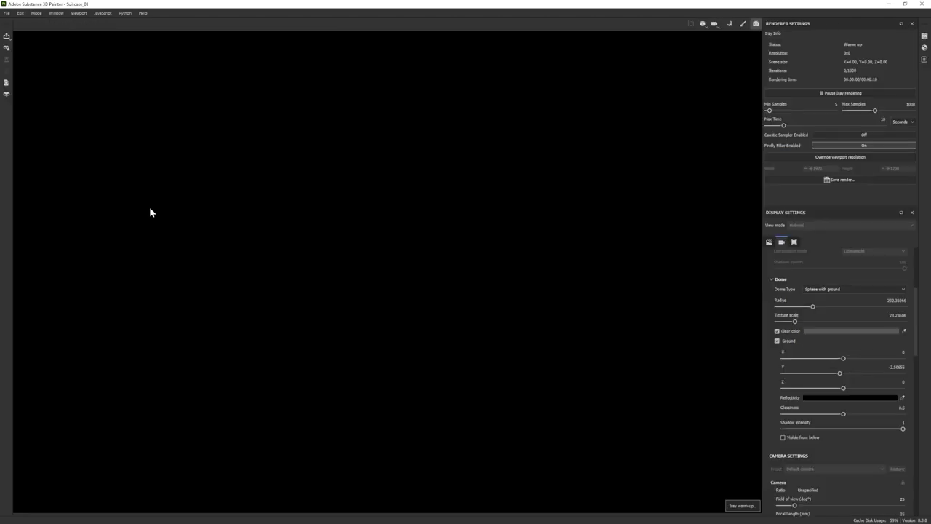
{"action": "mouse_move", "coordinate": [155, 221]}
{"action": "left_mouse_down", "text": "alt"}
{"action": "mouse_move", "coordinate": [118, 197]}
{"action": "mouse_move", "coordinate": [109, 164]}
{"action": "left_mouse_up", "text": "alt"}
{"action": "left_click", "coordinate": [36, 13]}
{"action": "left_click", "coordinate": [48, 32]}
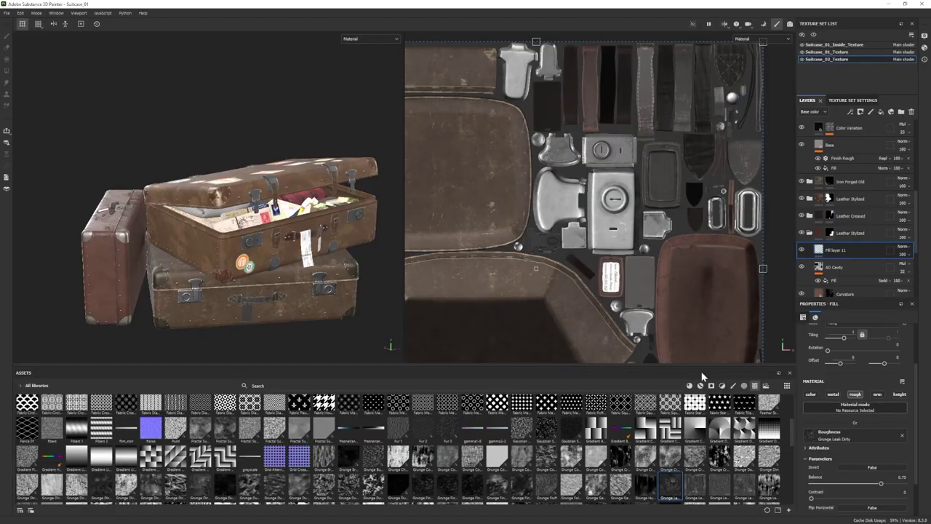
{"action": "key", "text": "F10"}
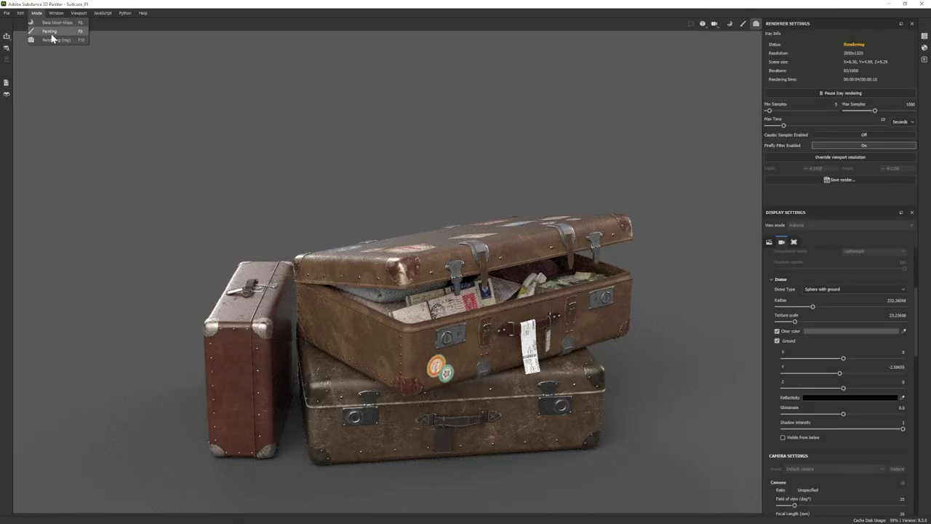
{"action": "left_click", "coordinate": [51, 32]}
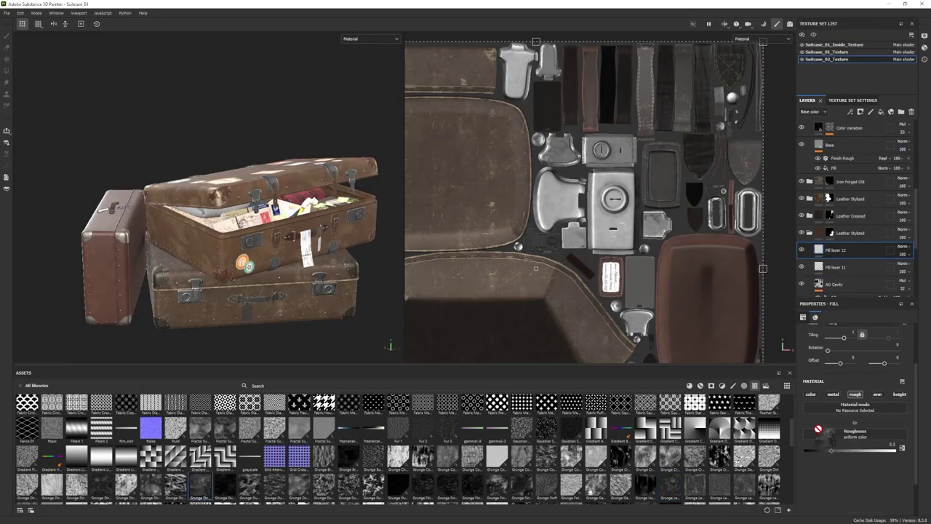
- Examine the reworked leather roughness in Iray renders from the front, the sides and the back of the suitcase stack
{"action": "key", "text": "F10"}
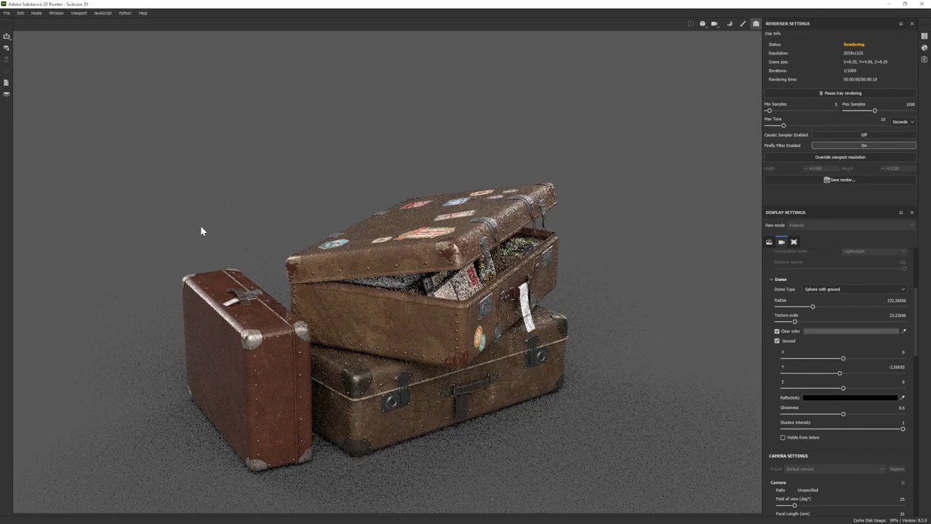
{"action": "left_click_drag", "start_coordinate": [249, 226], "coordinate": [223, 235], "text": "alt"}
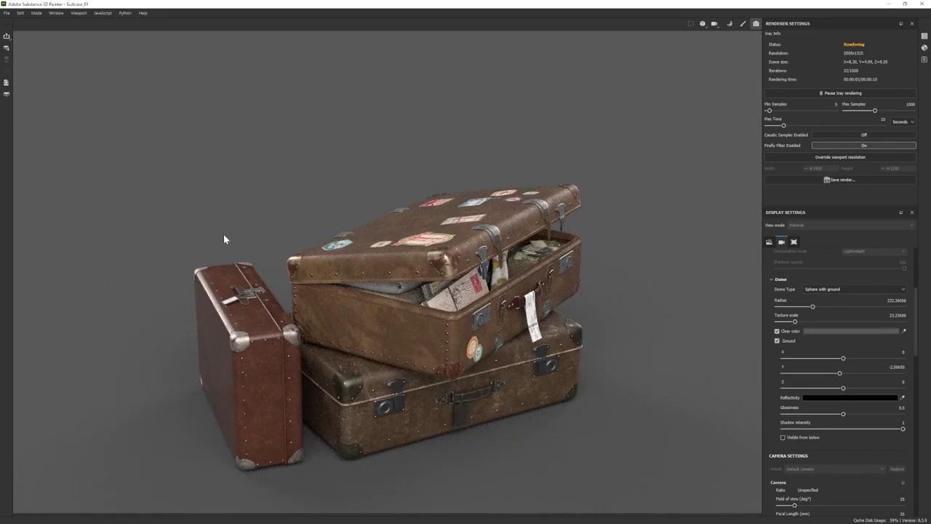
{"action": "left_click", "coordinate": [36, 13]}
{"action": "left_click", "coordinate": [59, 34]}
{"action": "right_click_drag", "start_coordinate": [218, 244], "coordinate": [183, 247], "text": "shift"}
{"action": "key", "text": "F10"}
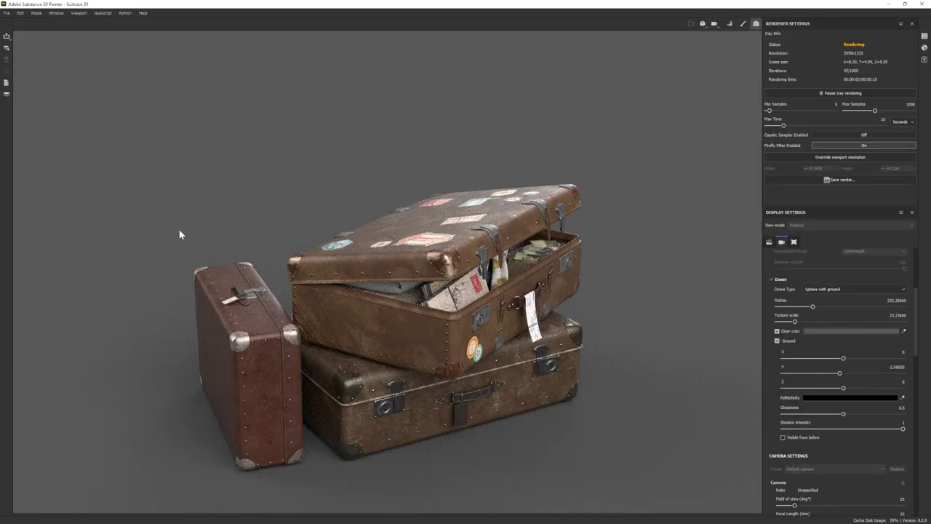
{"action": "left_click_drag", "start_coordinate": [219, 227], "coordinate": [144, 216], "text": "alt"}
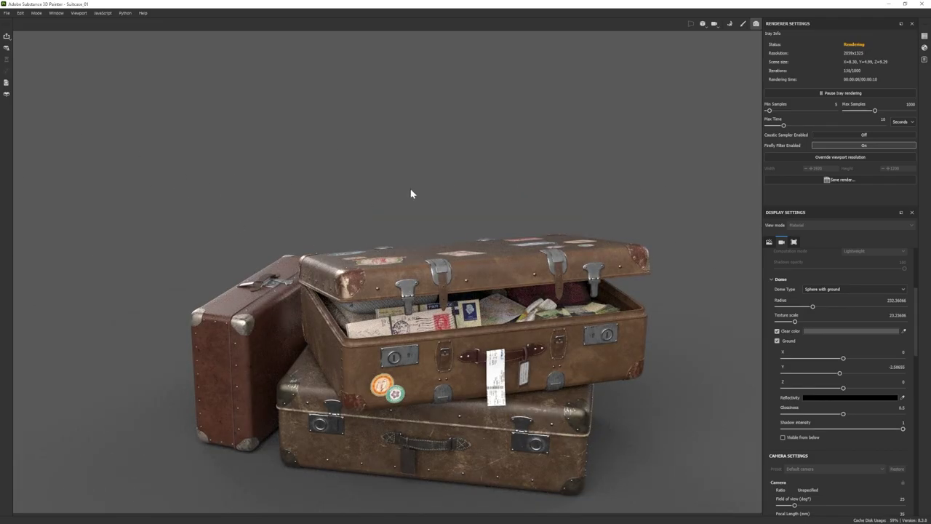
{"action": "left_click_drag", "start_coordinate": [411, 196], "coordinate": [251, 157], "text": "alt"}
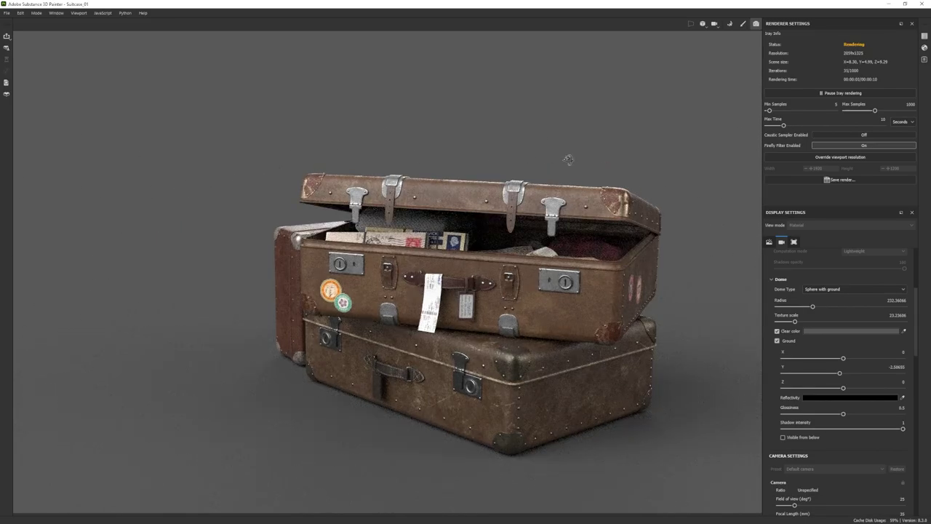
{"action": "left_click_drag", "start_coordinate": [569, 160], "coordinate": [158, 122], "text": "alt"}
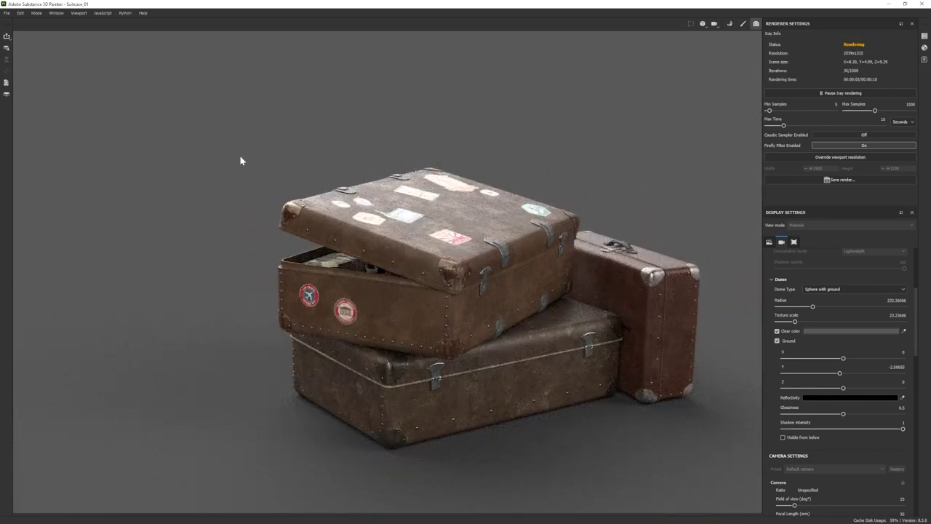
{"action": "left_click_drag", "start_coordinate": [241, 160], "coordinate": [277, 240], "text": "alt"}
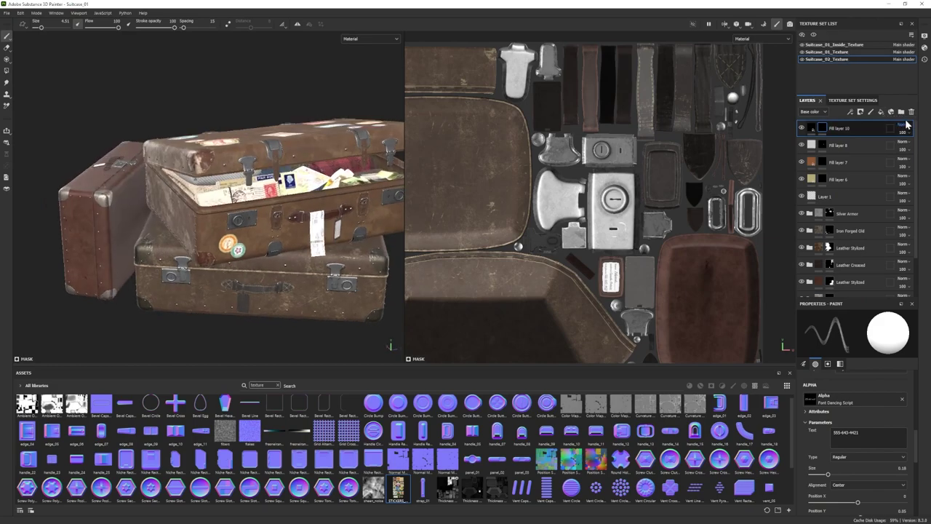
- Set up the Projection tool on a new paint layer with STICKERS_02 as base color, roughness about 0.27 and height 0.9
{"action": "key", "text": "3"}
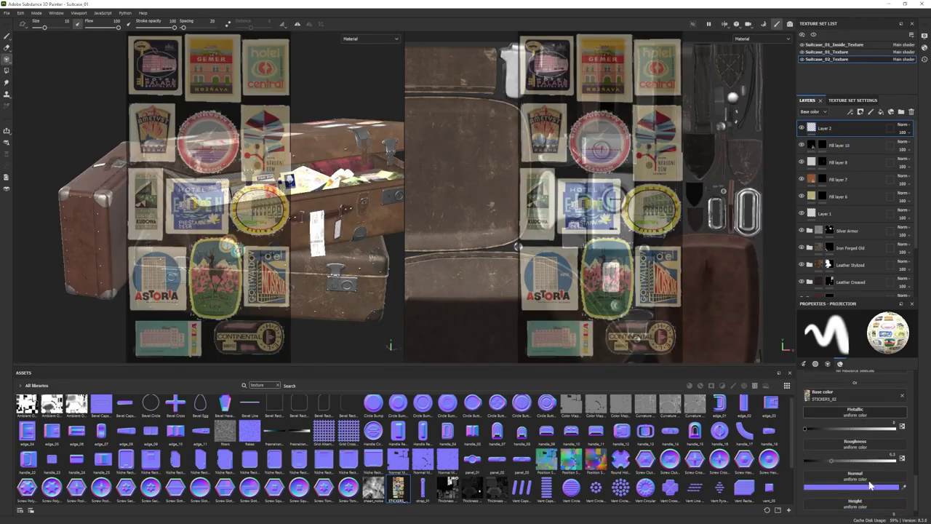
{"action": "scroll", "coordinate": [829, 464], "scroll_direction": "down", "scroll_amount": 1}
{"action": "left_click", "coordinate": [895, 499]}
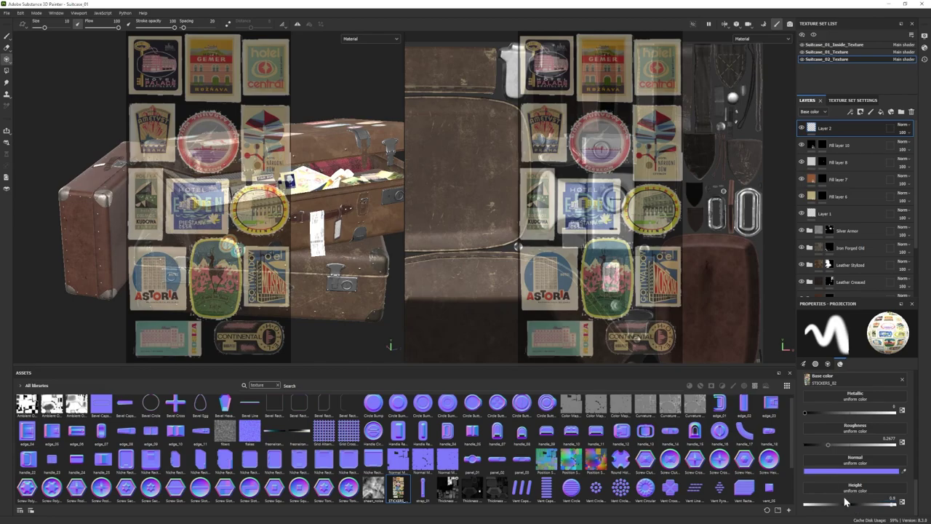
- Isolate the Suitcase_02 texture set and project the Continental hotel sticker onto the large face of the upright red-brown suitcase
{"action": "left_click", "coordinate": [813, 34]}
{"action": "mouse_move", "coordinate": [247, 208]}
{"action": "middle_mouse_down", "text": "alt"}
{"action": "mouse_move", "coordinate": [226, 334]}
{"action": "mouse_move", "coordinate": [235, 339]}
{"action": "middle_mouse_up", "text": "alt"}
{"action": "mouse_move", "coordinate": [235, 339]}
{"action": "left_mouse_down"}
{"action": "mouse_move", "coordinate": [251, 334]}
{"action": "mouse_move", "coordinate": [238, 336]}
{"action": "left_mouse_up"}
- Erase the stray paint around the Continental sticker using the Basic Hard brush
{"action": "key", "text": "2"}
{"action": "middle_click_drag", "start_coordinate": [237, 337], "coordinate": [205, 220], "text": "alt"}
{"action": "scroll", "coordinate": [227, 237], "scroll_direction": "up", "scroll_amount": 5}
{"action": "left_click", "coordinate": [277, 386]}
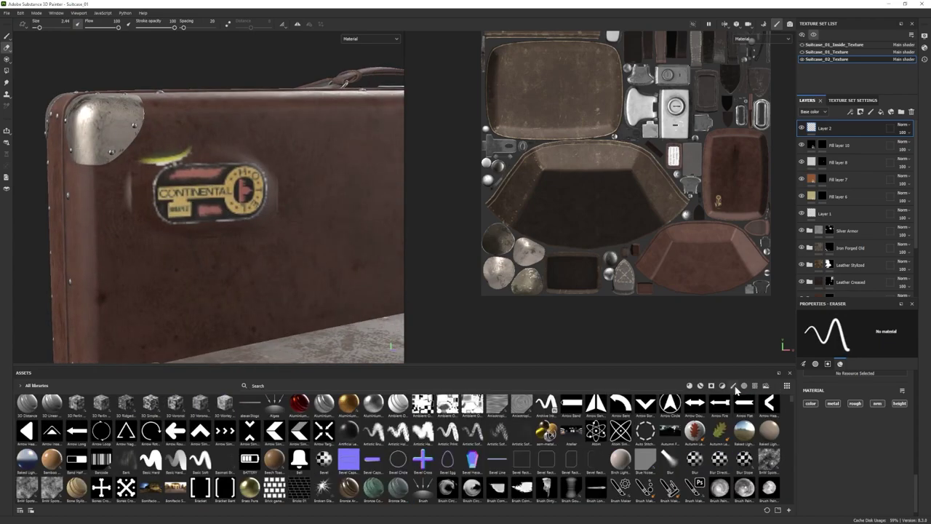
{"action": "left_click", "coordinate": [733, 385]}
{"action": "left_click", "coordinate": [275, 408]}
{"action": "left_click_drag", "start_coordinate": [141, 193], "coordinate": [133, 180], "text": "alt"}
{"action": "right_click_drag", "start_coordinate": [134, 181], "coordinate": [125, 176], "text": "ctrl"}
{"action": "left_click", "coordinate": [125, 176]}
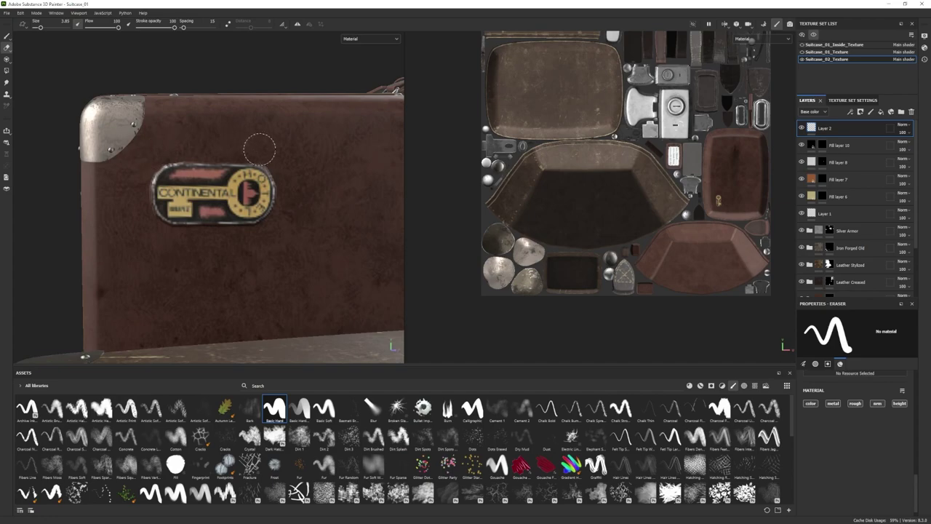
- Clean up the remaining stray paint along the edge of the Continental sticker with a smaller eraser of size about 0.32
{"action": "scroll", "coordinate": [281, 235], "scroll_direction": "down", "scroll_amount": 5}
{"action": "left_click_drag", "start_coordinate": [196, 248], "coordinate": [214, 283], "text": "alt"}
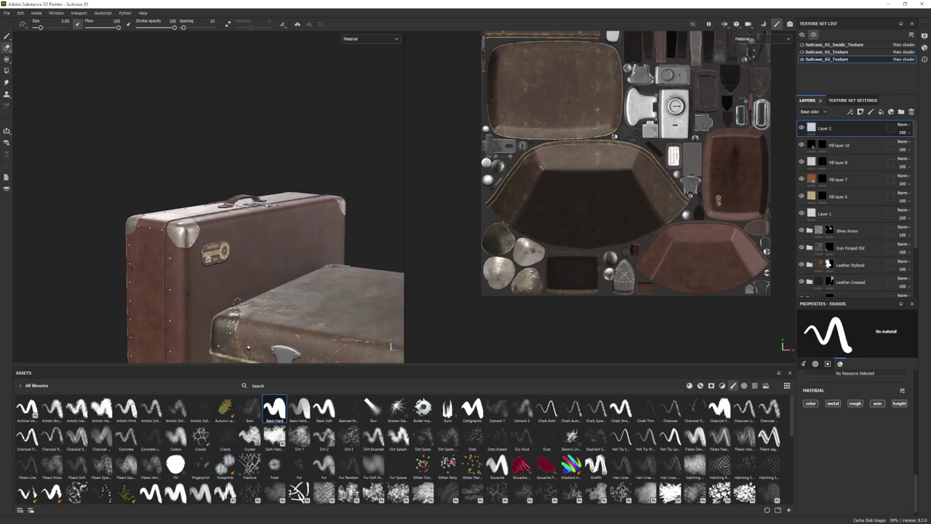
{"action": "middle_click_drag", "start_coordinate": [214, 282], "coordinate": [222, 222], "text": "alt"}
{"action": "scroll", "coordinate": [222, 222], "scroll_direction": "up", "scroll_amount": 5}
{"action": "right_click_drag", "start_coordinate": [223, 223], "coordinate": [210, 221], "text": "ctrl"}
{"action": "left_click_drag", "start_coordinate": [247, 218], "coordinate": [210, 208]}
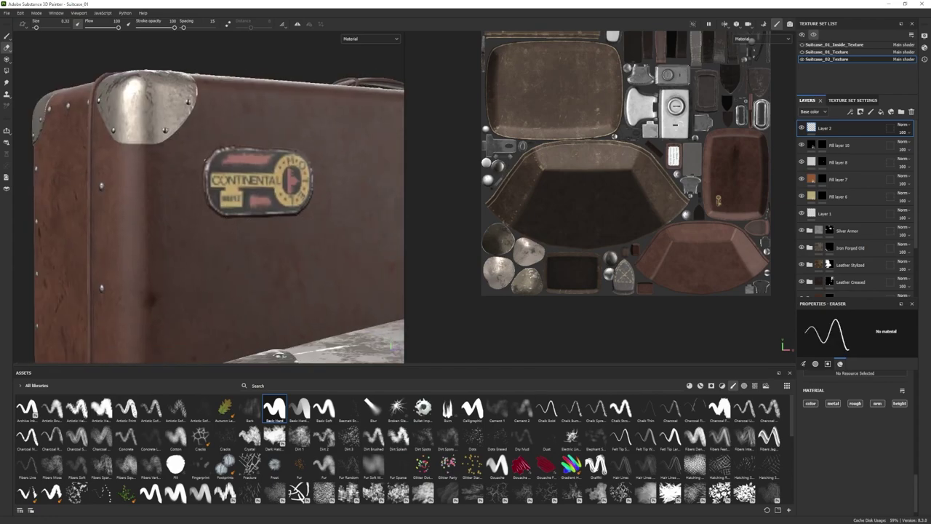
{"action": "left_click_drag", "start_coordinate": [320, 216], "coordinate": [300, 218], "text": "alt"}
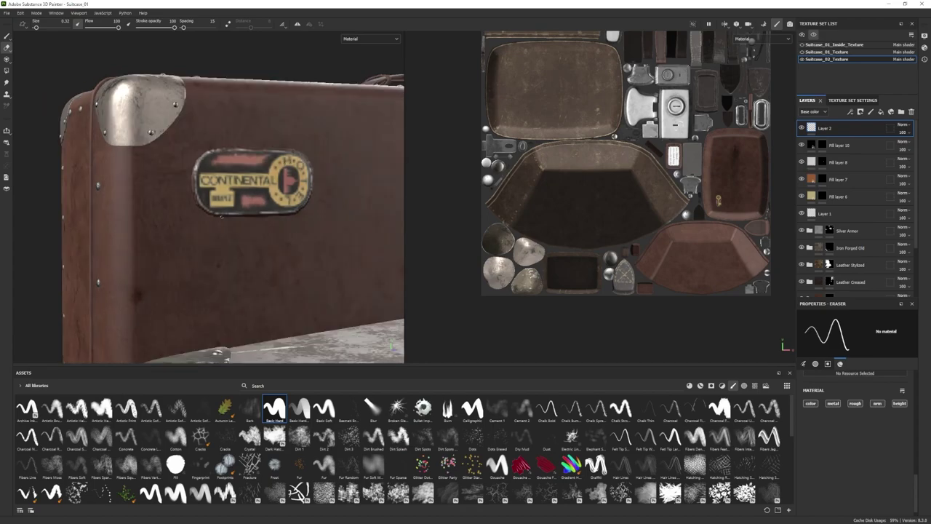
{"action": "scroll", "coordinate": [221, 216], "scroll_direction": "down", "scroll_amount": 5}
{"action": "left_click_drag", "start_coordinate": [222, 216], "coordinate": [276, 247], "text": "alt"}
- Add a new paint layer and project the Hotel Eden sticker below the Continental sticker on the red-brown suitcase
{"action": "left_click", "coordinate": [870, 112]}
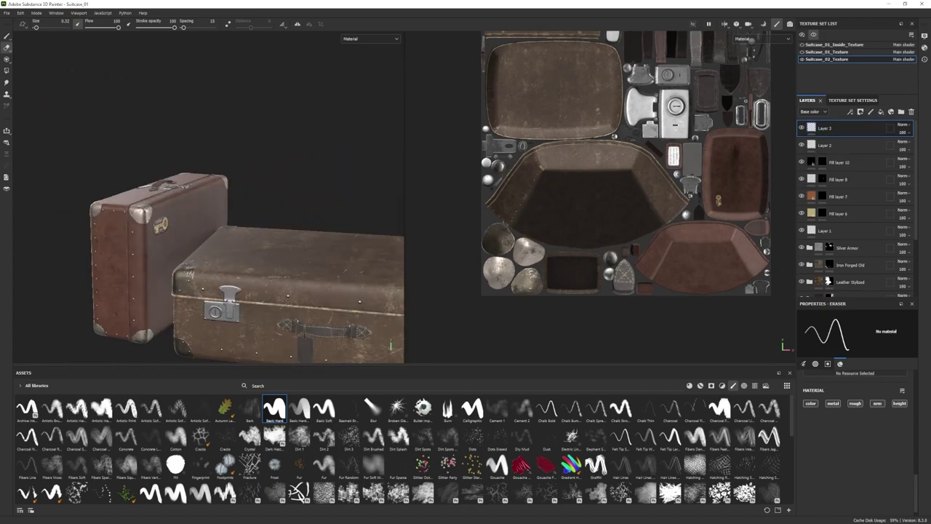
{"action": "key", "text": "3"}
{"action": "left_click_drag", "start_coordinate": [187, 251], "coordinate": [776, 58], "text": "alt"}
{"action": "left_click_drag", "start_coordinate": [86, 249], "coordinate": [342, 234], "text": "alt"}
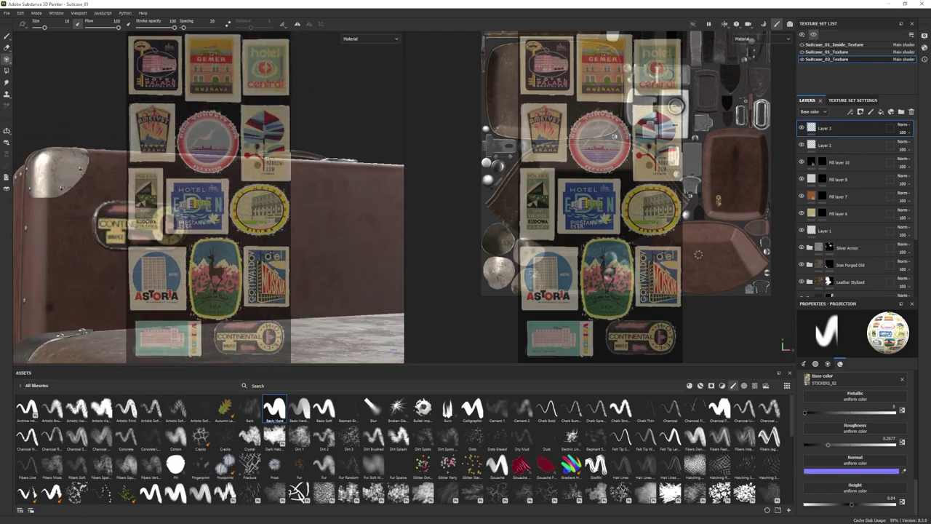
{"action": "middle_click_drag", "start_coordinate": [727, 291], "coordinate": [619, 295], "text": "alt"}
{"action": "right_click_drag", "start_coordinate": [618, 295], "coordinate": [684, 291], "text": "alt"}
{"action": "left_click_drag", "start_coordinate": [684, 291], "coordinate": [599, 207], "text": "alt"}
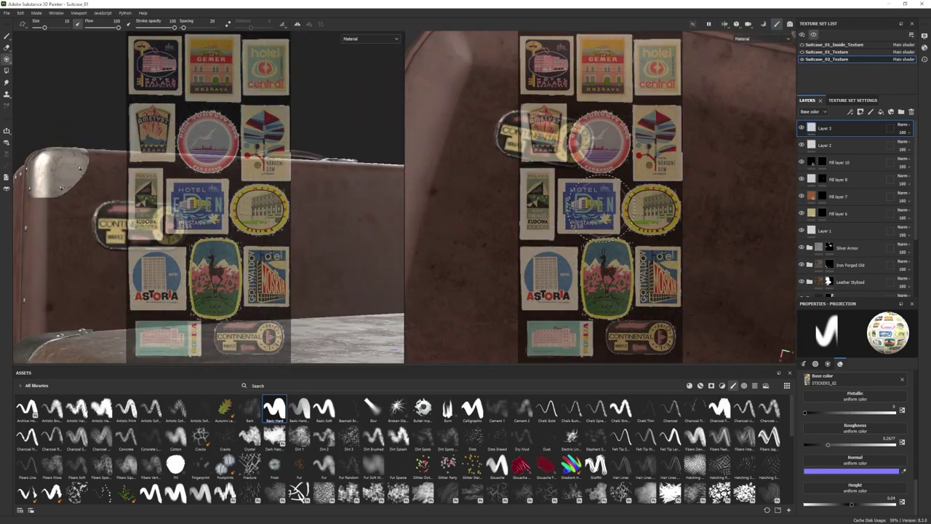
{"action": "mouse_move", "coordinate": [562, 180]}
{"action": "left_mouse_down"}
{"action": "mouse_move", "coordinate": [617, 220]}
{"action": "mouse_move", "coordinate": [583, 207]}
{"action": "mouse_move", "coordinate": [570, 222]}
{"action": "left_mouse_up"}
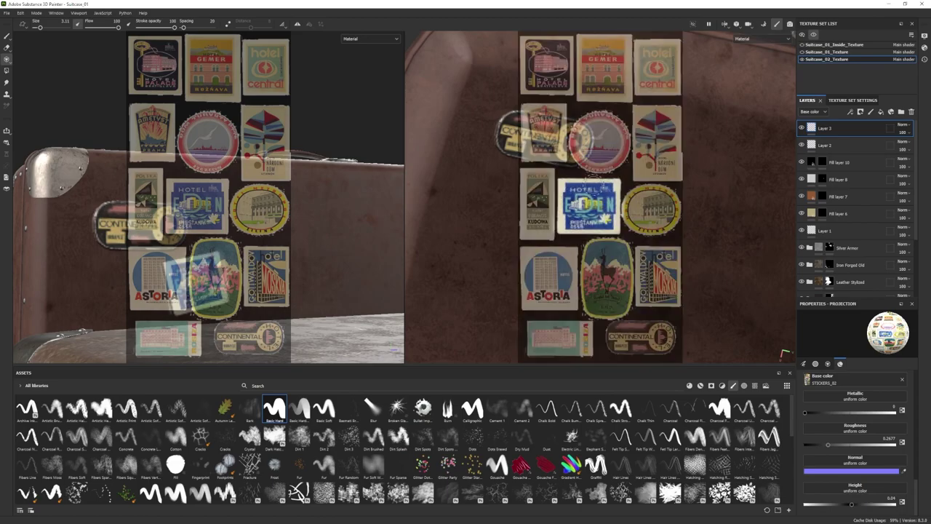
- Erase the stray paint around the edges of the Hotel Eden sticker
{"action": "key", "text": "2"}
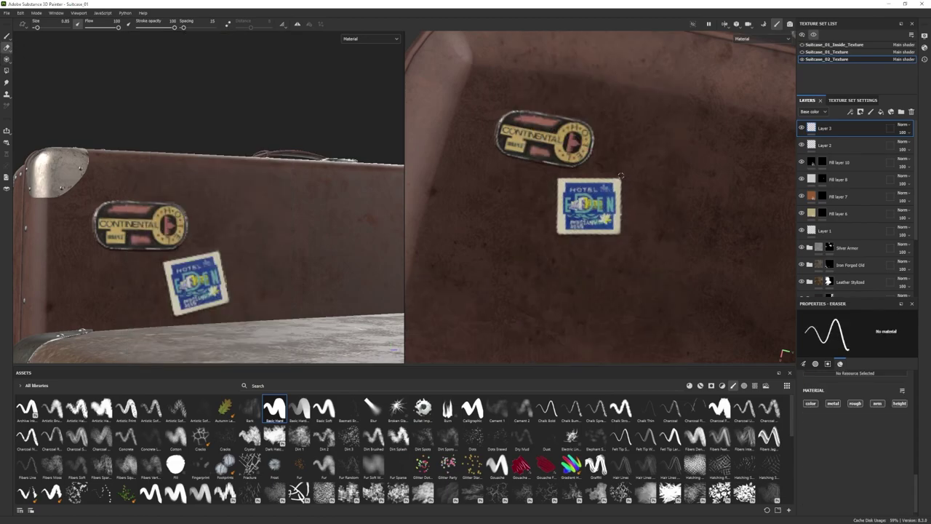
{"action": "left_click", "coordinate": [6, 36]}
{"action": "scroll", "coordinate": [210, 233], "scroll_direction": "down", "scroll_amount": 5}
{"action": "mouse_move", "coordinate": [211, 240]}
{"action": "left_mouse_down", "text": "alt"}
{"action": "mouse_move", "coordinate": [278, 269]}
{"action": "mouse_move", "coordinate": [226, 236]}
{"action": "left_mouse_up", "text": "alt"}
- Add another paint layer for the Projection tool and set its height to 0.02
{"action": "left_click", "coordinate": [6, 59]}
{"action": "left_click", "coordinate": [870, 111]}
{"action": "scroll", "coordinate": [854, 444], "scroll_direction": "down", "scroll_amount": 2}
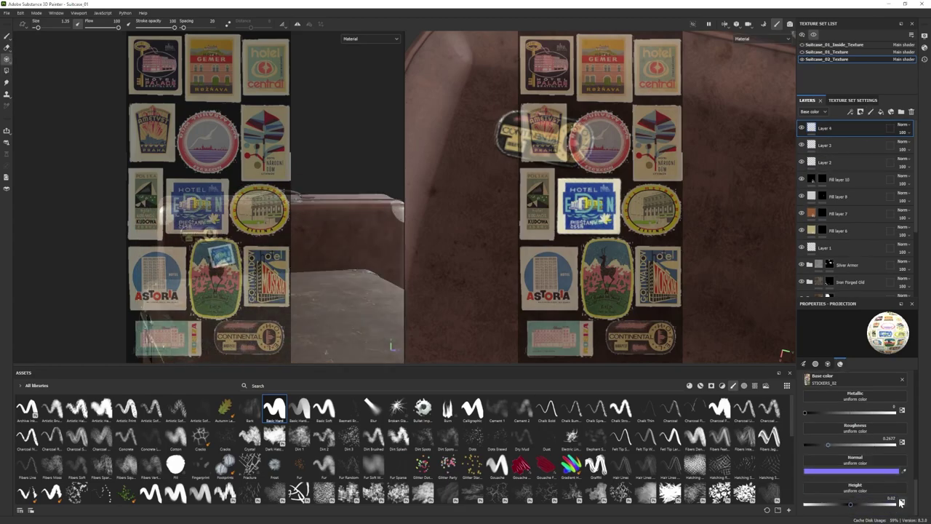
- Project the square Hotel Astoria sticker onto the opposite large face of the red-brown suitcase, outlining it with straight strokes before filling its interior
{"action": "scroll", "coordinate": [581, 197], "scroll_direction": "down", "scroll_amount": 3}
{"action": "left_click_drag", "start_coordinate": [582, 196], "coordinate": [430, 197], "text": "alt"}
{"action": "left_click_drag", "start_coordinate": [320, 255], "coordinate": [182, 240], "text": "alt"}
{"action": "scroll", "coordinate": [492, 239], "scroll_direction": "down", "scroll_amount": 4}
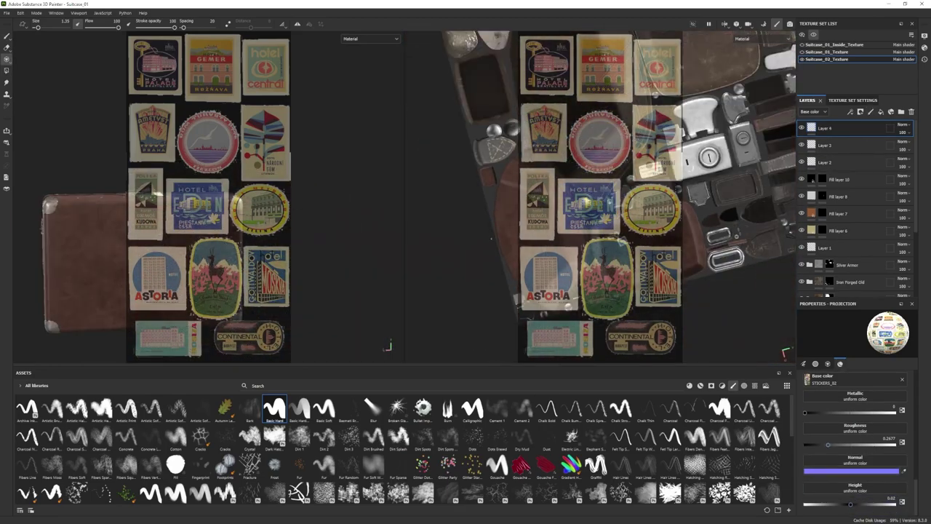
{"action": "left_click_drag", "start_coordinate": [492, 239], "coordinate": [603, 309], "text": "alt"}
{"action": "middle_click_drag", "start_coordinate": [160, 269], "coordinate": [251, 211], "text": "alt"}
{"action": "scroll", "coordinate": [218, 218], "scroll_direction": "up", "scroll_amount": 4}
{"action": "middle_click_drag", "start_coordinate": [98, 202], "coordinate": [131, 252], "text": "alt"}
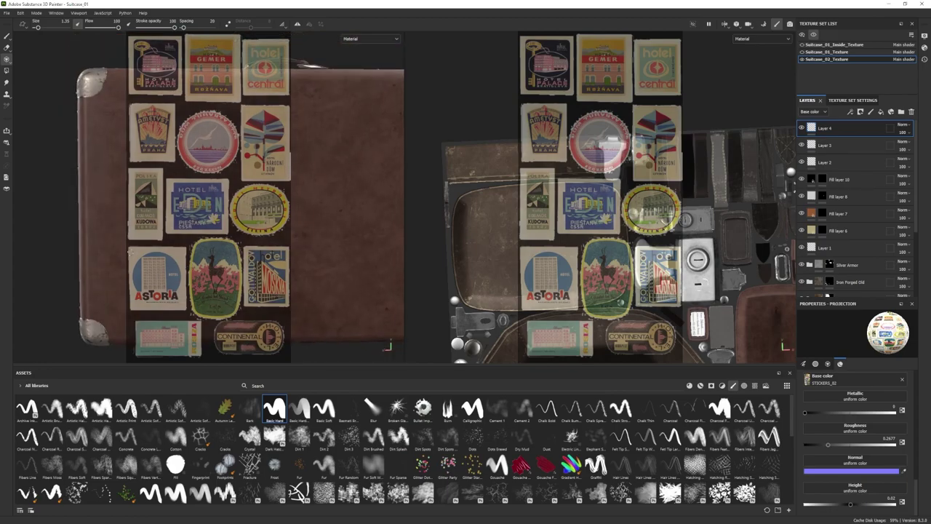
{"action": "left_click", "coordinate": [132, 308], "text": "shift"}
{"action": "left_click", "coordinate": [183, 306], "text": "shift"}
{"action": "left_click", "coordinate": [183, 252], "text": "shift"}
{"action": "left_click", "coordinate": [130, 252], "text": "shift"}
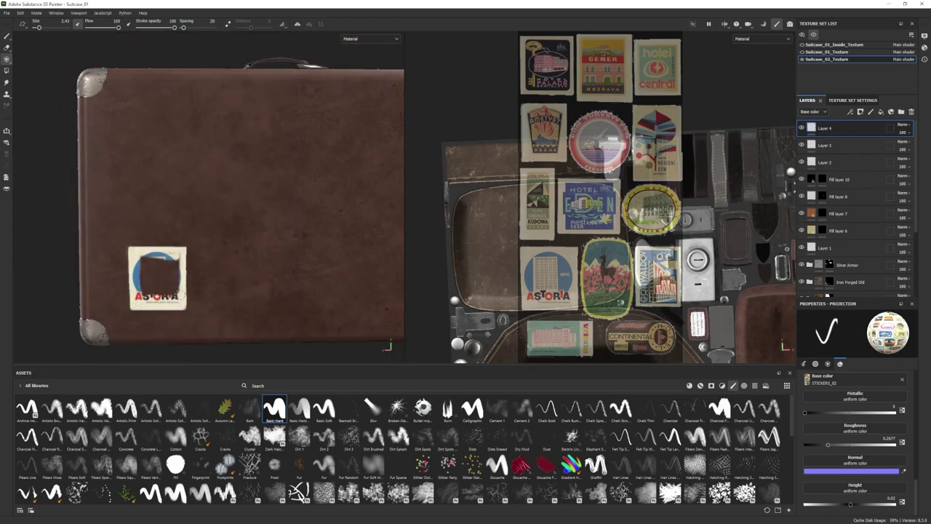
{"action": "left_click_drag", "start_coordinate": [156, 262], "coordinate": [169, 282]}
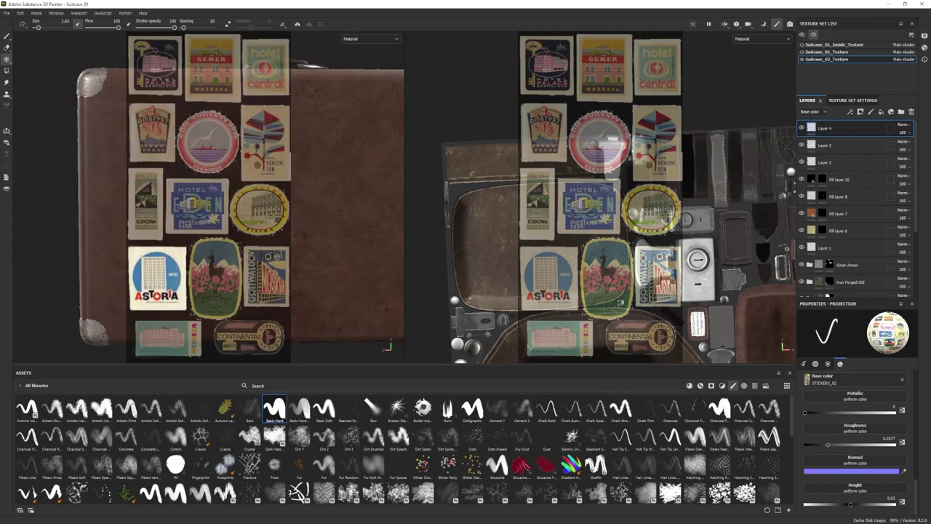
- Project the green deer sticker with the yellow border above the Astoria sticker on the same suitcase face
{"action": "middle_click_drag", "start_coordinate": [160, 269], "coordinate": [209, 297], "text": "alt"}
{"action": "middle_click_drag", "start_coordinate": [698, 320], "coordinate": [657, 177], "text": "alt"}
{"action": "right_click_drag", "start_coordinate": [656, 211], "coordinate": [761, 312], "text": "alt"}
{"action": "middle_click_drag", "start_coordinate": [654, 204], "coordinate": [674, 270], "text": "alt"}
{"action": "mouse_move", "coordinate": [215, 270]}
{"action": "middle_mouse_down", "text": "alt"}
{"action": "mouse_move", "coordinate": [169, 268]}
{"action": "mouse_move", "coordinate": [241, 329]}
{"action": "middle_mouse_up", "text": "alt"}
{"action": "right_click_drag", "start_coordinate": [185, 253], "coordinate": [198, 252], "text": "ctrl"}
{"action": "mouse_move", "coordinate": [198, 251]}
{"action": "left_mouse_down"}
{"action": "mouse_move", "coordinate": [196, 278]}
{"action": "mouse_move", "coordinate": [220, 312]}
{"action": "left_mouse_up"}
{"action": "mouse_move", "coordinate": [235, 273]}
{"action": "left_mouse_down"}
{"action": "mouse_move", "coordinate": [205, 248]}
{"action": "mouse_move", "coordinate": [215, 289]}
{"action": "left_mouse_up"}
{"action": "right_click_drag", "start_coordinate": [216, 289], "coordinate": [171, 269], "text": "alt"}
{"action": "mouse_move", "coordinate": [182, 269]}
{"action": "left_mouse_down", "text": "alt"}
{"action": "mouse_move", "coordinate": [291, 233]}
{"action": "mouse_move", "coordinate": [197, 236]}
{"action": "mouse_move", "coordinate": [251, 236]}
{"action": "left_mouse_up", "text": "alt"}
{"action": "right_click_drag", "start_coordinate": [251, 236], "coordinate": [295, 207], "text": "alt"}
{"action": "middle_click_drag", "start_coordinate": [296, 203], "coordinate": [251, 234], "text": "alt"}
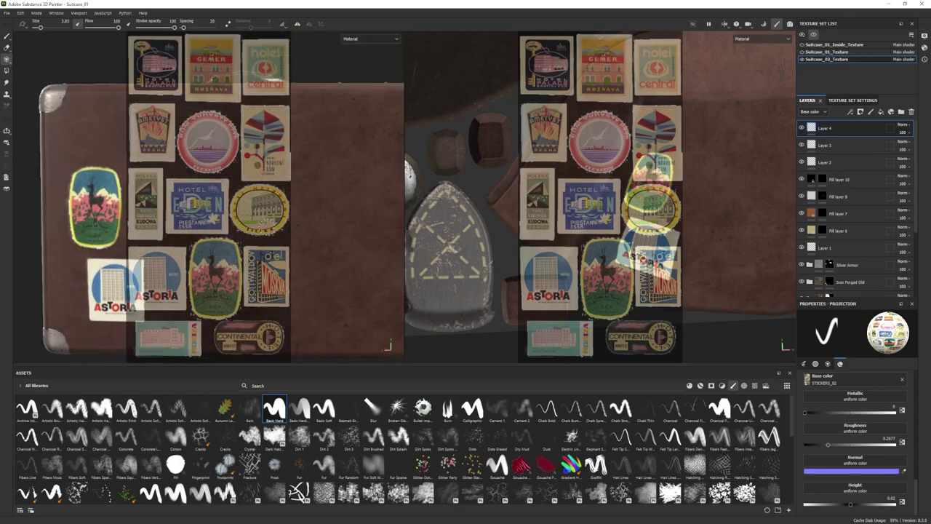
- Erase the stray paint around the deer sticker with a small eraser
{"action": "scroll", "coordinate": [208, 207], "scroll_direction": "down", "scroll_amount": 5}
{"action": "left_click", "coordinate": [7, 36]}
{"action": "scroll", "coordinate": [83, 265], "scroll_direction": "up", "scroll_amount": 8}
{"action": "left_click", "coordinate": [6, 48]}
{"action": "scroll", "coordinate": [93, 152], "scroll_direction": "down", "scroll_amount": 2}
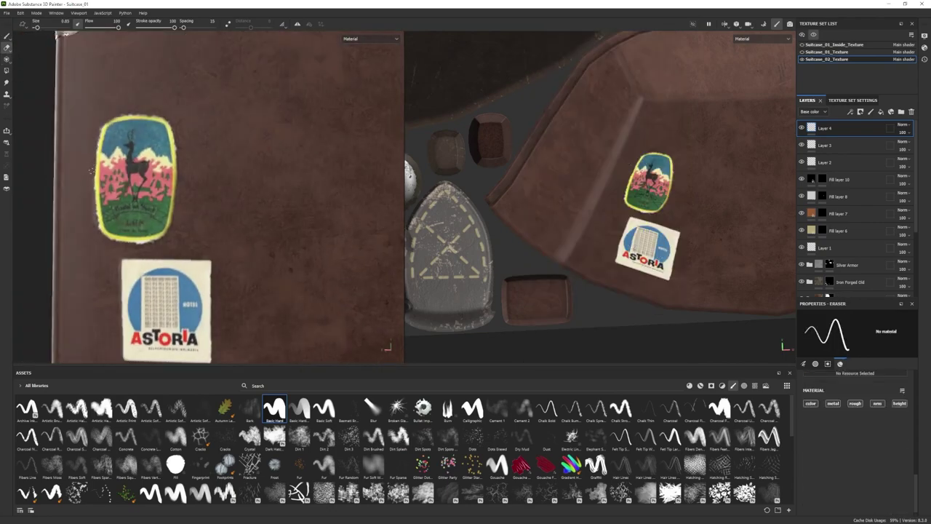
{"action": "left_click_drag", "start_coordinate": [103, 247], "coordinate": [97, 261], "text": "alt"}
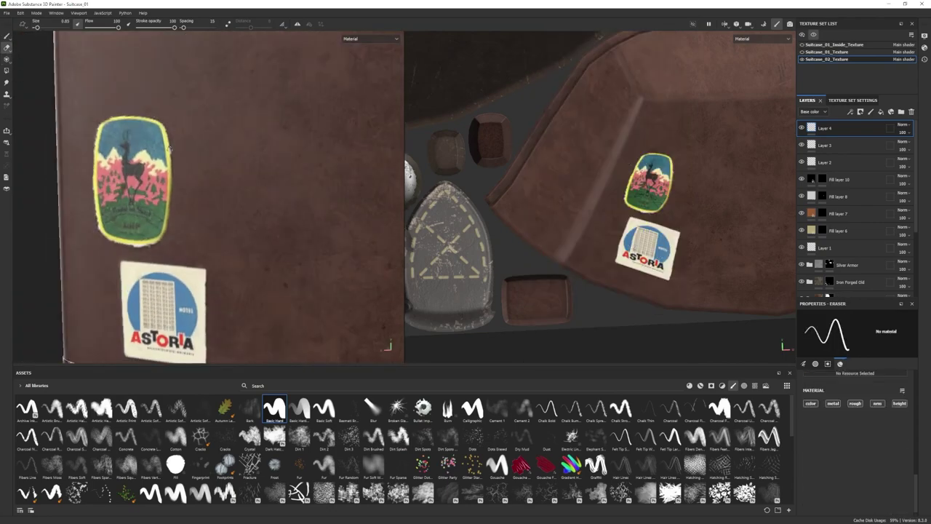
{"action": "scroll", "coordinate": [185, 259], "scroll_direction": "down", "scroll_amount": 1}
{"action": "left_click_drag", "start_coordinate": [260, 319], "coordinate": [272, 294], "text": "alt"}
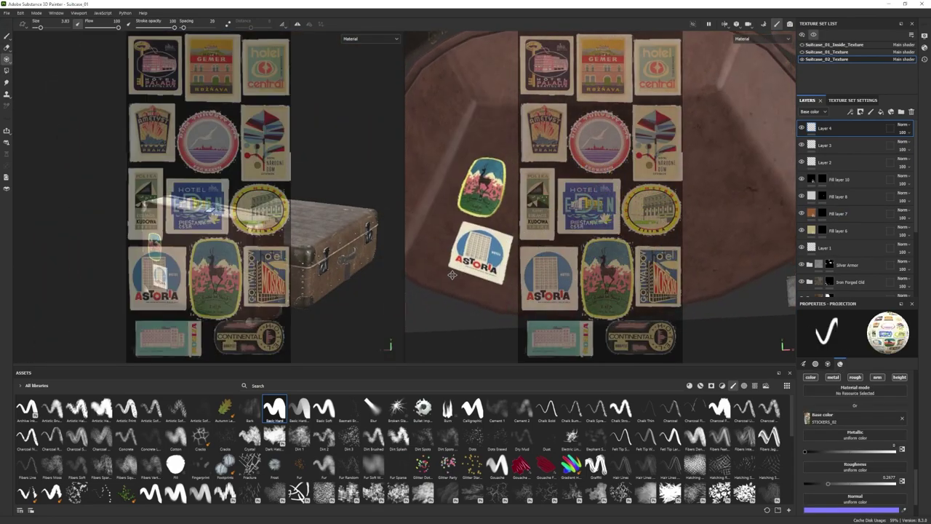
- Show all texture sets and add a paint layer on top of the Suitcase_01_Texture layer stack
{"action": "middle_click_drag", "start_coordinate": [452, 275], "coordinate": [565, 245], "text": "alt"}
{"action": "left_click_drag", "start_coordinate": [313, 247], "coordinate": [218, 255], "text": "alt"}
{"action": "right_click_drag", "start_coordinate": [240, 240], "coordinate": [313, 240], "text": "alt"}
{"action": "left_click", "coordinate": [802, 52]}
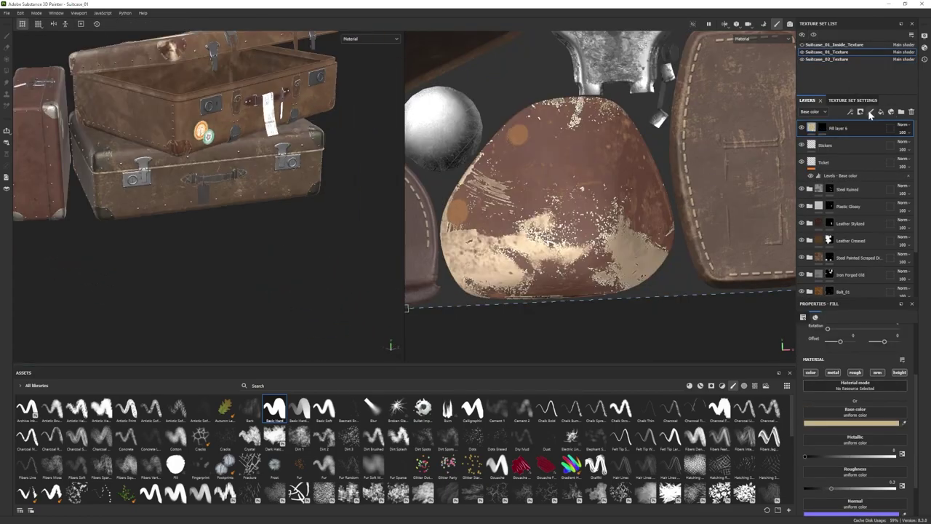
{"action": "left_click", "coordinate": [870, 113]}
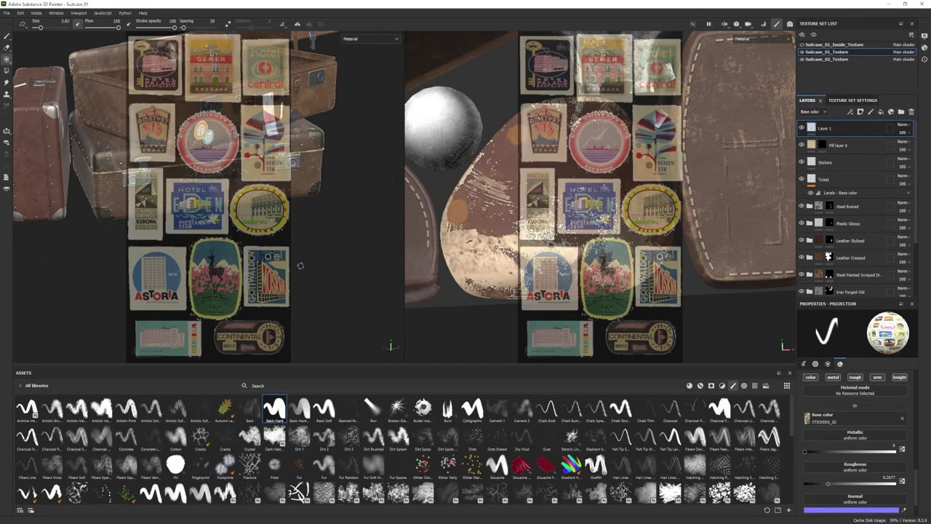
- Project the oval yellow-bordered building sticker onto the short end of the open brown suitcase
{"action": "right_click_drag", "start_coordinate": [300, 264], "coordinate": [350, 264], "text": "alt"}
{"action": "left_click_drag", "start_coordinate": [240, 247], "coordinate": [327, 244], "text": "alt"}
{"action": "right_click_drag", "start_coordinate": [625, 211], "coordinate": [524, 211], "text": "alt"}
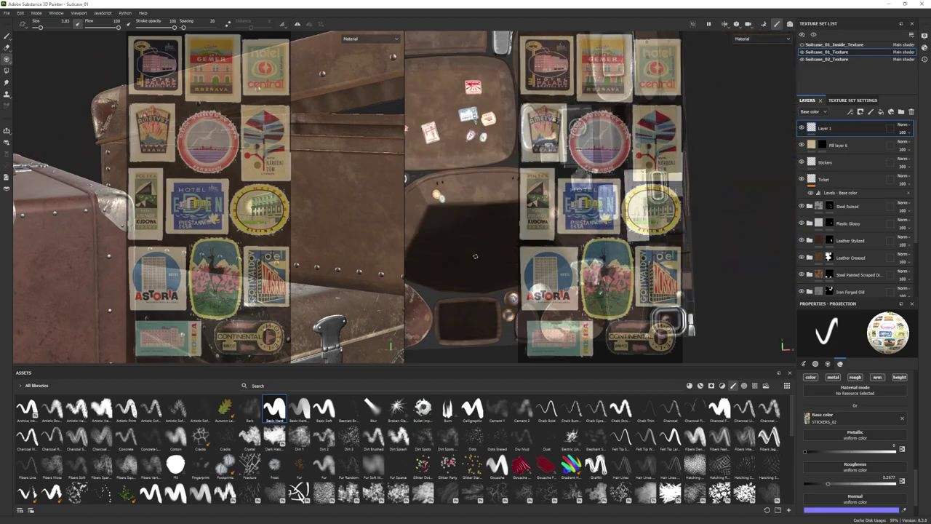
{"action": "middle_click_drag", "start_coordinate": [523, 211], "coordinate": [647, 218], "text": "alt"}
{"action": "mouse_move", "coordinate": [280, 186]}
{"action": "left_mouse_down", "text": "alt"}
{"action": "mouse_move", "coordinate": [256, 211]}
{"action": "mouse_move", "coordinate": [266, 209]}
{"action": "left_mouse_up", "text": "alt"}
{"action": "mouse_move", "coordinate": [265, 210]}
{"action": "left_mouse_down", "text": "alt"}
{"action": "mouse_move", "coordinate": [306, 218]}
{"action": "mouse_move", "coordinate": [226, 226]}
{"action": "mouse_move", "coordinate": [251, 215]}
{"action": "left_mouse_up", "text": "alt"}
{"action": "right_click_drag", "start_coordinate": [582, 219], "coordinate": [669, 218], "text": "alt"}
{"action": "mouse_move", "coordinate": [669, 218]}
{"action": "middle_mouse_down", "text": "alt"}
{"action": "mouse_move", "coordinate": [706, 227]}
{"action": "mouse_move", "coordinate": [764, 120]}
{"action": "middle_mouse_up", "text": "alt"}
{"action": "right_click_drag", "start_coordinate": [618, 189], "coordinate": [676, 189], "text": "alt"}
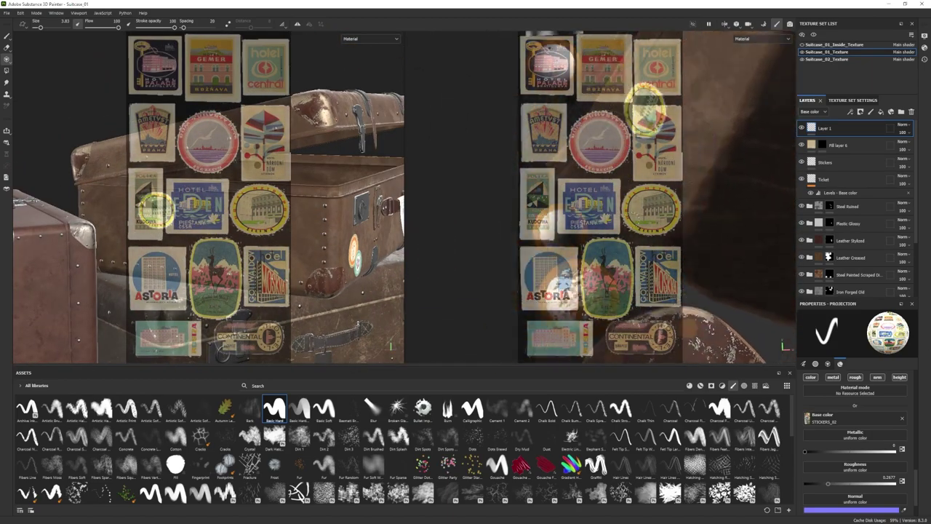
- Project the teal rectangular hotel sticker beside the yellow oval one, undoing the first placement and repainting it in a slightly shifted position
{"action": "middle_click_drag", "start_coordinate": [207, 211], "coordinate": [209, 272], "text": "alt"}
{"action": "right_click_drag", "start_coordinate": [207, 273], "coordinate": [269, 269], "text": "alt"}
{"action": "mouse_move", "coordinate": [145, 331]}
{"action": "left_mouse_down"}
{"action": "mouse_move", "coordinate": [141, 354]}
{"action": "mouse_move", "coordinate": [191, 347]}
{"action": "left_mouse_up"}
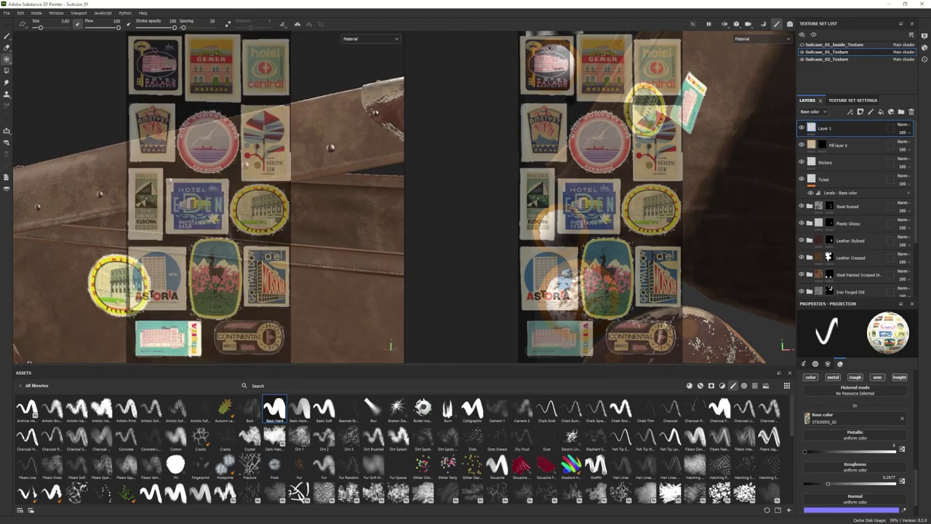
{"action": "mouse_move", "coordinate": [218, 320]}
{"action": "left_mouse_down", "text": "alt"}
{"action": "mouse_move", "coordinate": [451, 306]}
{"action": "mouse_move", "coordinate": [191, 286]}
{"action": "left_mouse_up", "text": "alt"}
{"action": "key", "text": "ctrl+z"}
{"action": "middle_click_drag", "start_coordinate": [190, 286], "coordinate": [189, 346], "text": "alt"}
{"action": "mouse_move", "coordinate": [143, 329]}
{"action": "left_mouse_down"}
{"action": "mouse_move", "coordinate": [142, 352]}
{"action": "mouse_move", "coordinate": [168, 320]}
{"action": "left_mouse_up"}
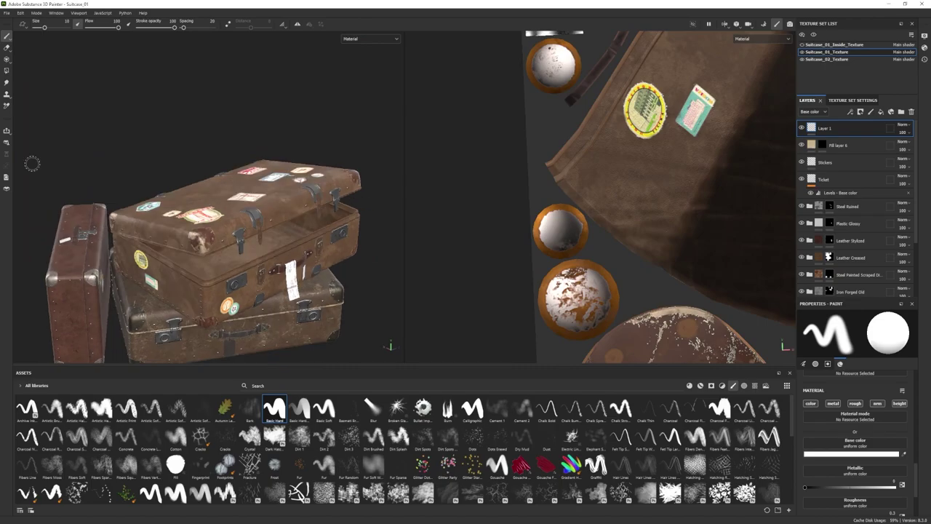
- Project the round red-bordered seagull sticker onto the open suitcase's lid, between the Eiffel Tower and Golden Gate stickers
{"action": "left_click", "coordinate": [7, 60]}
{"action": "left_click_drag", "start_coordinate": [174, 239], "coordinate": [262, 211], "text": "alt"}
{"action": "right_click_drag", "start_coordinate": [262, 211], "coordinate": [312, 204], "text": "alt"}
{"action": "middle_click_drag", "start_coordinate": [313, 204], "coordinate": [218, 218], "text": "alt"}
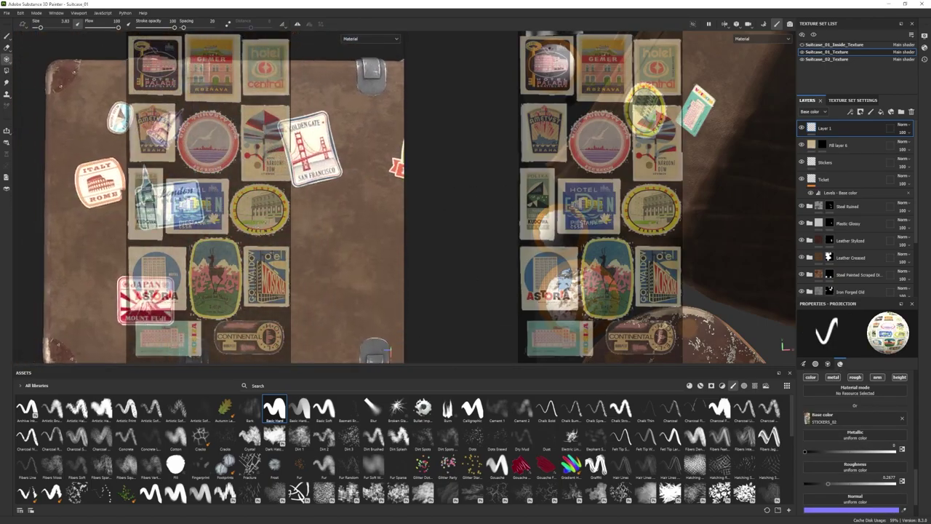
{"action": "right_click_drag", "start_coordinate": [210, 211], "coordinate": [241, 197], "text": "alt"}
{"action": "middle_click_drag", "start_coordinate": [242, 197], "coordinate": [234, 205], "text": "alt"}
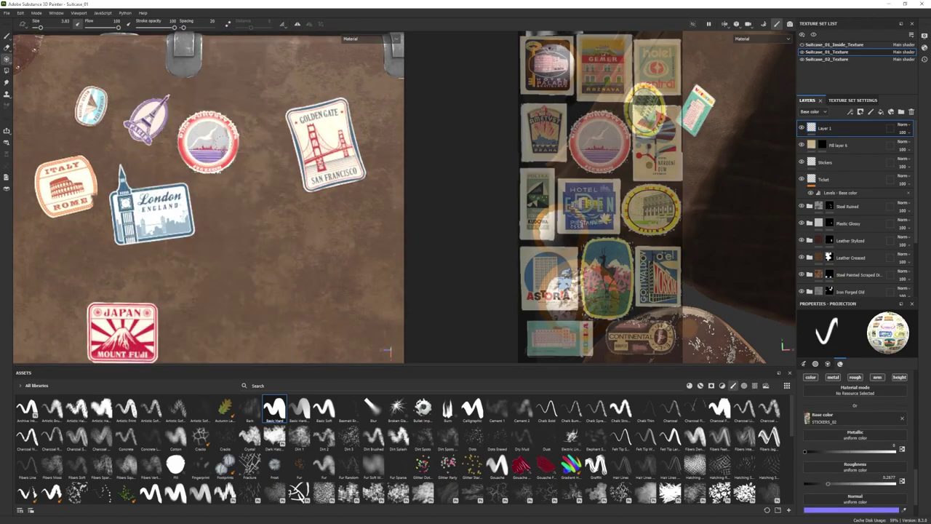
{"action": "left_click_drag", "start_coordinate": [221, 137], "coordinate": [219, 157]}
{"action": "right_click_drag", "start_coordinate": [218, 156], "coordinate": [169, 175], "text": "alt"}
{"action": "mouse_move", "coordinate": [169, 174]}
{"action": "middle_mouse_down", "text": "alt"}
{"action": "mouse_move", "coordinate": [331, 197]}
{"action": "mouse_move", "coordinate": [218, 208]}
{"action": "middle_mouse_up", "text": "alt"}
{"action": "right_click_drag", "start_coordinate": [218, 207], "coordinate": [264, 214], "text": "alt"}
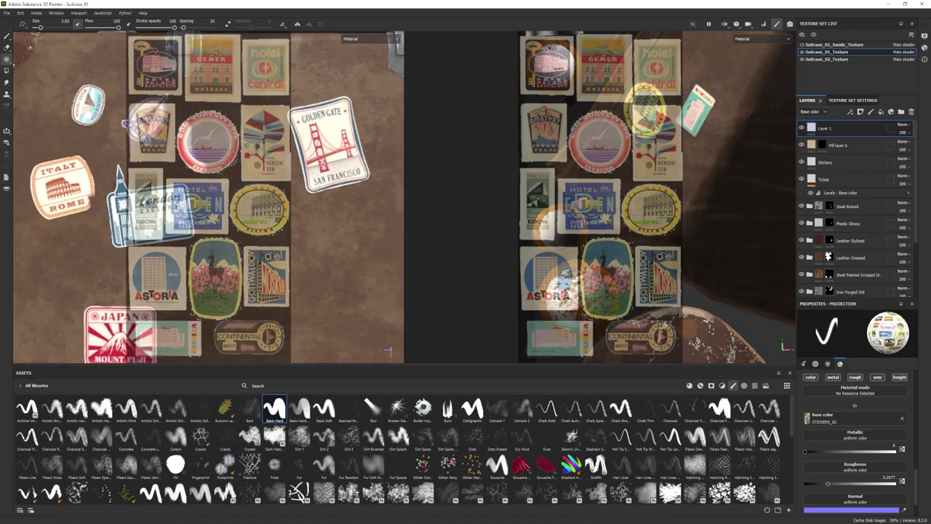
{"action": "left_click", "coordinate": [6, 48]}
{"action": "right_click_drag", "start_coordinate": [240, 189], "coordinate": [182, 218], "text": "alt"}
- Project the Národní dům sticker at an angle onto the lid's free area between the two hinges
{"action": "left_click", "coordinate": [6, 59]}
{"action": "mouse_move", "coordinate": [182, 218]}
{"action": "left_mouse_down", "text": "alt"}
{"action": "mouse_move", "coordinate": [240, 203]}
{"action": "mouse_move", "coordinate": [258, 251]}
{"action": "left_mouse_up", "text": "alt"}
{"action": "middle_click_drag", "start_coordinate": [259, 251], "coordinate": [265, 218], "text": "alt"}
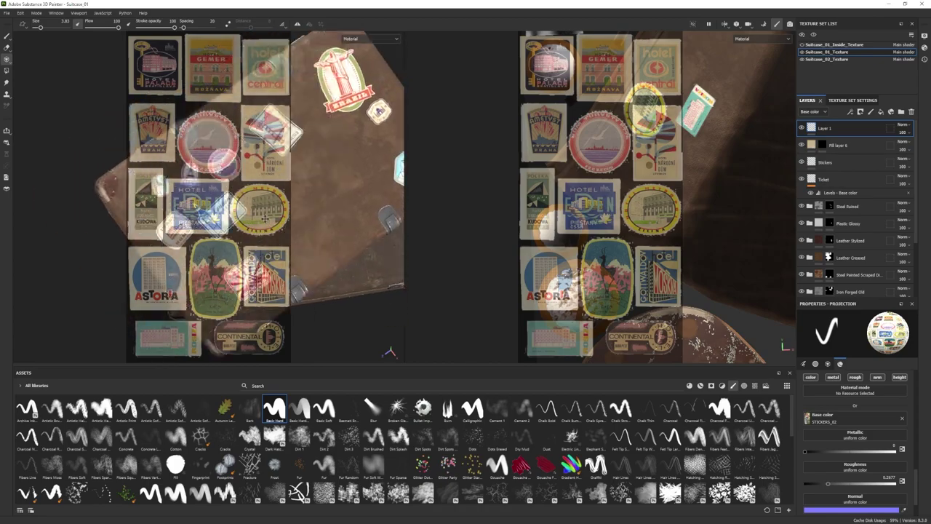
{"action": "right_click_drag", "start_coordinate": [265, 218], "coordinate": [218, 247], "text": "alt"}
{"action": "left_click_drag", "start_coordinate": [219, 247], "coordinate": [190, 250], "text": "alt"}
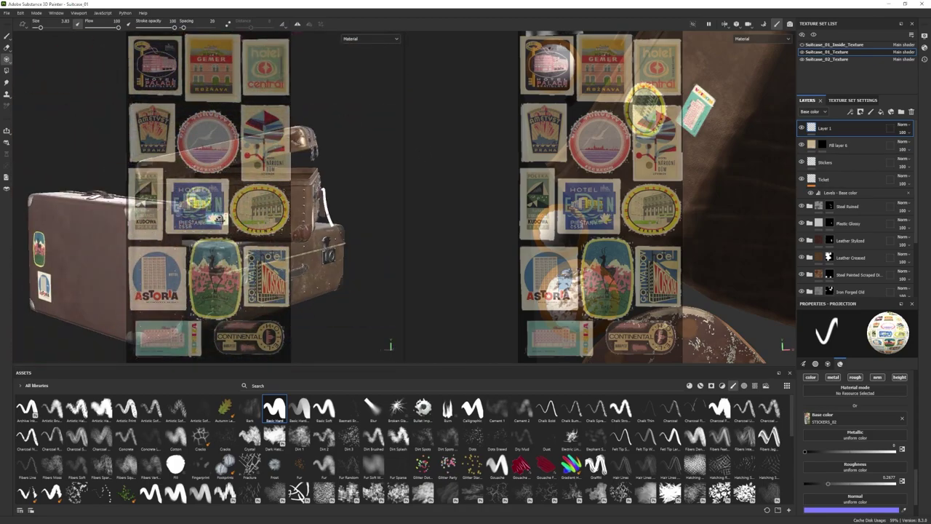
{"action": "right_click_drag", "start_coordinate": [143, 255], "coordinate": [501, 330], "text": "alt"}
{"action": "left_click_drag", "start_coordinate": [240, 240], "coordinate": [273, 262], "text": "alt"}
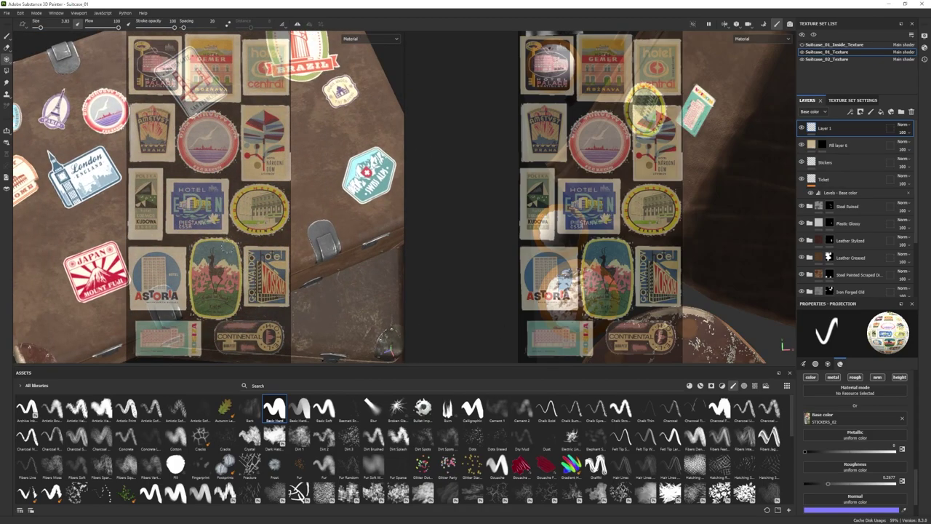
{"action": "middle_click_drag", "start_coordinate": [273, 262], "coordinate": [269, 204], "text": "alt"}
{"action": "right_click_drag", "start_coordinate": [211, 197], "coordinate": [282, 211], "text": "alt"}
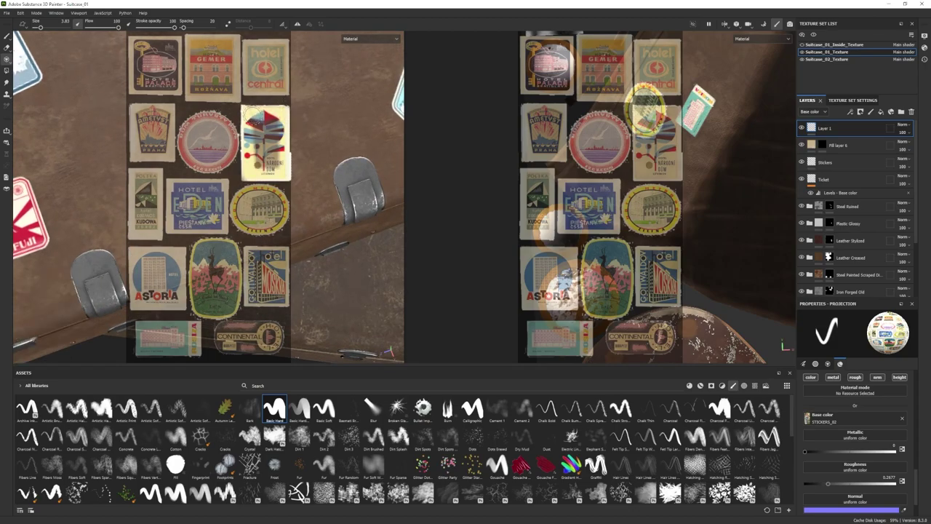
- Erase the stray paint around the Národní dům sticker on the lid
{"action": "key", "text": "e"}
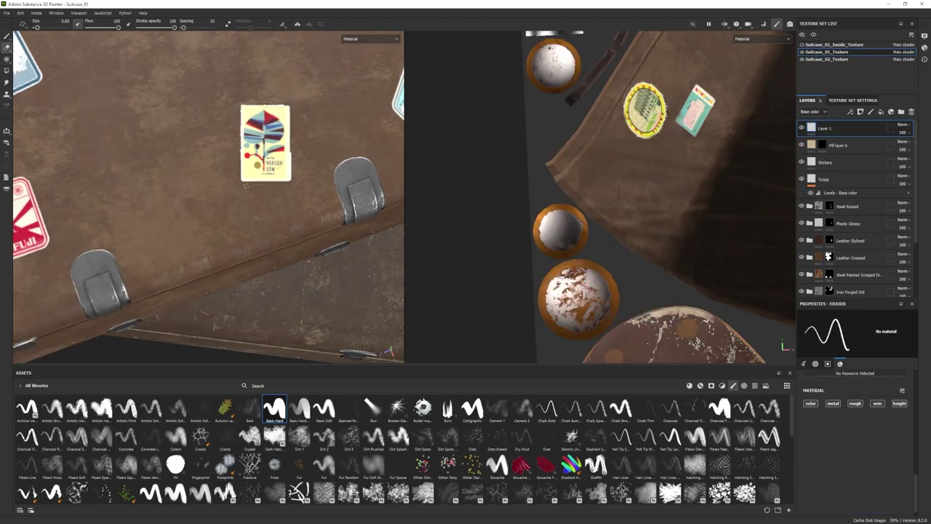
{"action": "left_click_drag", "start_coordinate": [315, 125], "coordinate": [280, 174], "text": "alt"}
{"action": "right_click_drag", "start_coordinate": [280, 175], "coordinate": [218, 178], "text": "alt"}
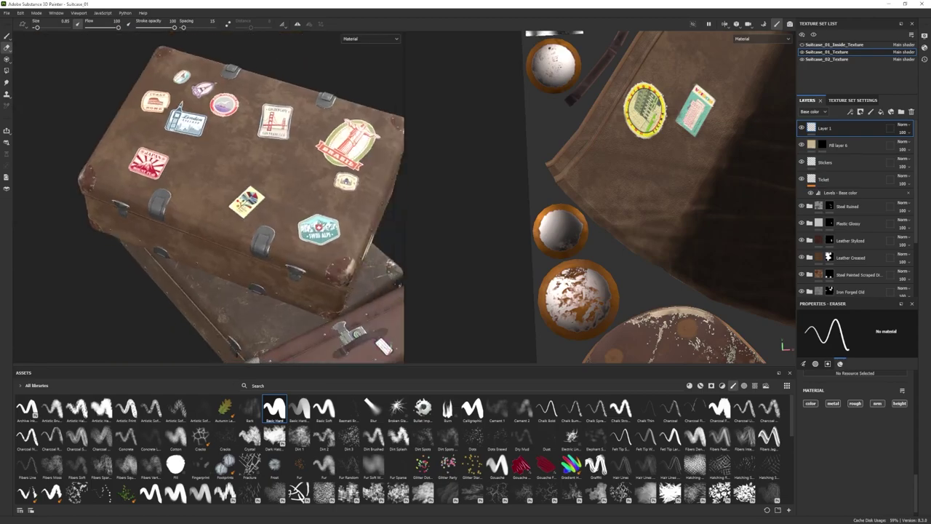
{"action": "left_click_drag", "start_coordinate": [218, 178], "coordinate": [258, 189], "text": "alt"}
{"action": "right_click_drag", "start_coordinate": [258, 189], "coordinate": [190, 211], "text": "alt"}
{"action": "left_click_drag", "start_coordinate": [190, 211], "coordinate": [226, 218], "text": "alt"}
- Project the Gottwaldov Hotel Moskva sticker onto the open suitcase's lid, directly beside the Národní dům sticker
{"action": "key", "text": "3"}
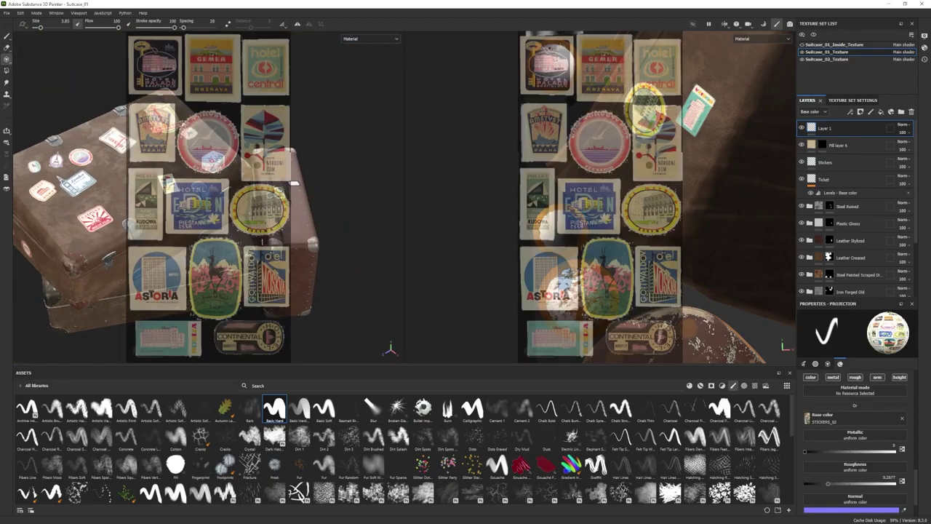
{"action": "left_click_drag", "start_coordinate": [466, 210], "coordinate": [436, 207], "text": "alt"}
{"action": "left_click_drag", "start_coordinate": [218, 211], "coordinate": [342, 207], "text": "alt"}
{"action": "right_click_drag", "start_coordinate": [342, 206], "coordinate": [420, 263], "text": "alt"}
{"action": "left_click_drag", "start_coordinate": [420, 264], "coordinate": [320, 240], "text": "alt"}
{"action": "right_click_drag", "start_coordinate": [320, 240], "coordinate": [436, 251], "text": "alt"}
{"action": "left_click_drag", "start_coordinate": [437, 250], "coordinate": [364, 225], "text": "alt"}
{"action": "right_click_drag", "start_coordinate": [364, 225], "coordinate": [265, 153], "text": "alt"}
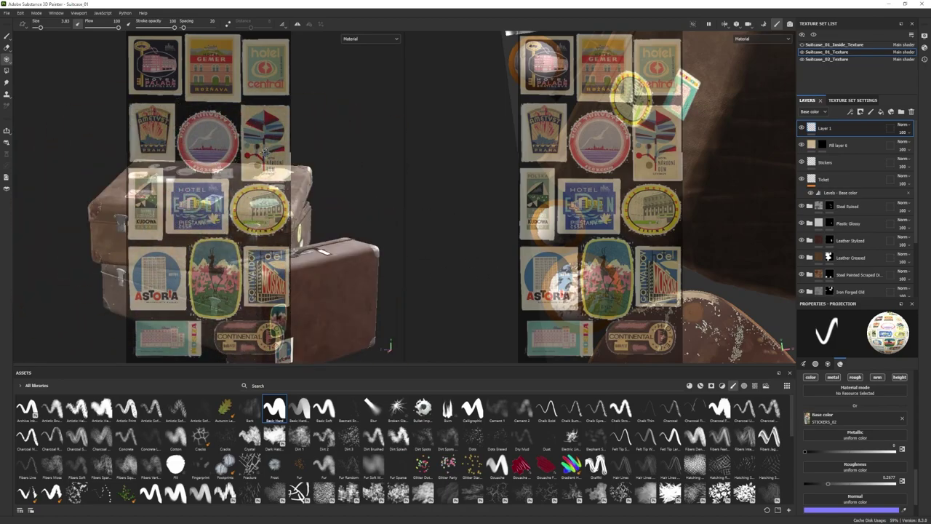
{"action": "left_click_drag", "start_coordinate": [263, 159], "coordinate": [236, 237], "text": "alt"}
{"action": "right_click_drag", "start_coordinate": [236, 236], "coordinate": [399, 332], "text": "alt"}
{"action": "middle_click_drag", "start_coordinate": [398, 332], "coordinate": [374, 325], "text": "alt"}
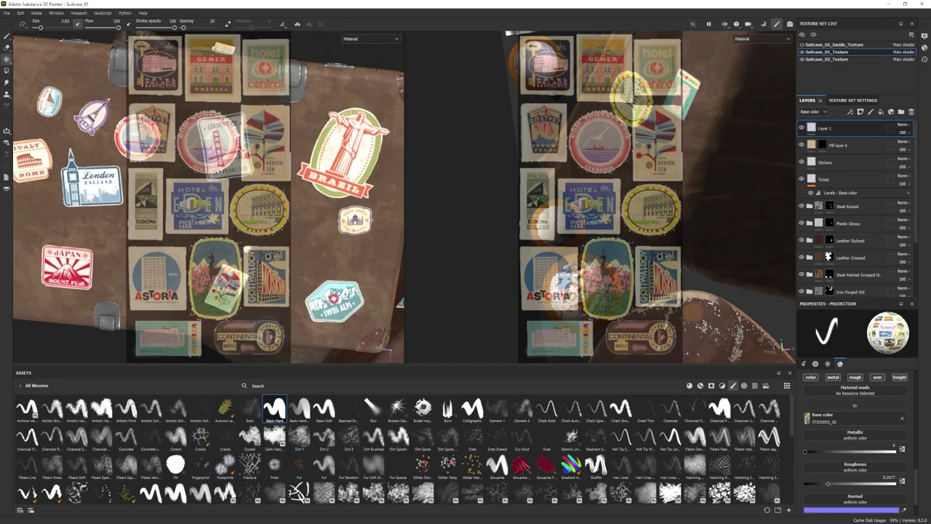
{"action": "left_click_drag", "start_coordinate": [258, 264], "coordinate": [270, 297]}
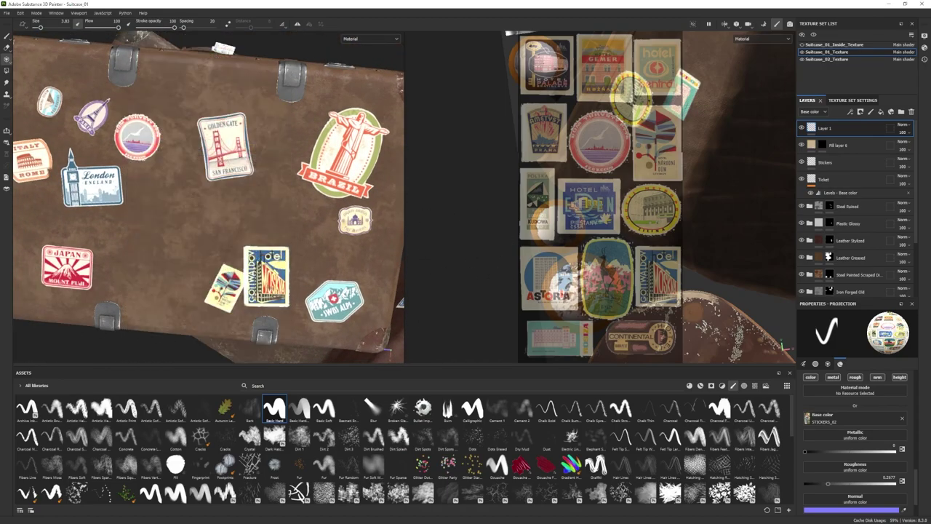
- Project the Hotel Central sticker onto the lid in the free area between the London and Japan Mount Fuji stickers
{"action": "left_click_drag", "start_coordinate": [280, 251], "coordinate": [332, 224], "text": "alt"}
{"action": "right_click_drag", "start_coordinate": [331, 224], "coordinate": [305, 208], "text": "alt"}
{"action": "mouse_move", "coordinate": [305, 207]}
{"action": "left_mouse_down", "text": "alt"}
{"action": "mouse_move", "coordinate": [262, 222]}
{"action": "mouse_move", "coordinate": [291, 214]}
{"action": "left_mouse_up", "text": "alt"}
{"action": "right_click_drag", "start_coordinate": [291, 215], "coordinate": [364, 250], "text": "alt"}
{"action": "mouse_move", "coordinate": [364, 251]}
{"action": "middle_mouse_down", "text": "alt"}
{"action": "mouse_move", "coordinate": [142, 197]}
{"action": "mouse_move", "coordinate": [184, 202]}
{"action": "middle_mouse_up", "text": "alt"}
{"action": "left_click_drag", "start_coordinate": [280, 47], "coordinate": [285, 68]}
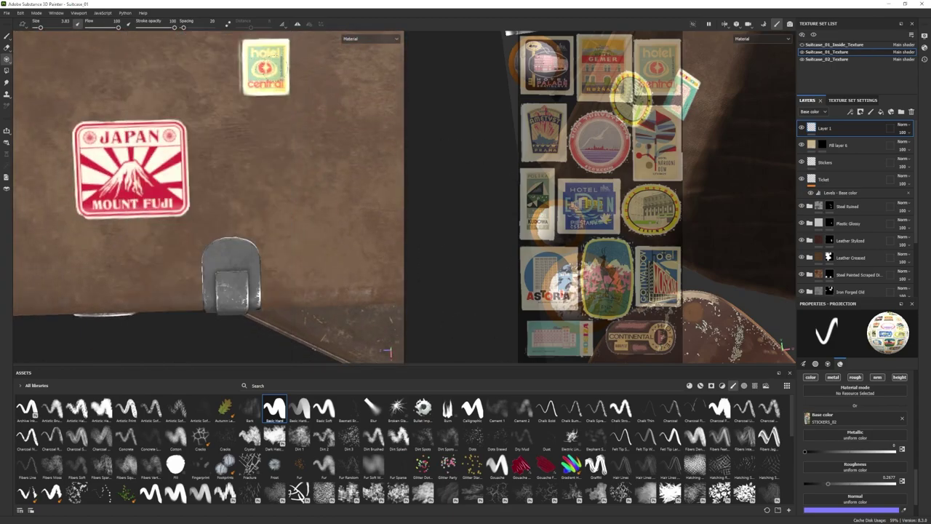
- Erase the stray paint around the Hotel Central sticker
{"action": "key", "text": "e"}
{"action": "left_click_drag", "start_coordinate": [257, 40], "coordinate": [271, 39]}
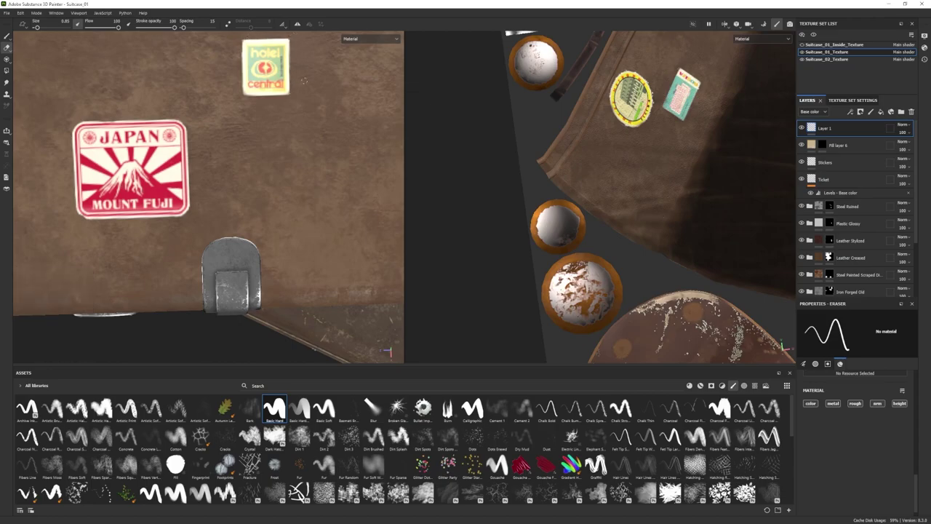
{"action": "mouse_move", "coordinate": [271, 87]}
{"action": "right_mouse_down", "text": "alt"}
{"action": "mouse_move", "coordinate": [145, 210]}
{"action": "mouse_move", "coordinate": [415, 326]}
{"action": "right_mouse_up", "text": "alt"}
{"action": "right_click_drag", "start_coordinate": [291, 218], "coordinate": [320, 233], "text": "alt"}
{"action": "middle_click_drag", "start_coordinate": [320, 189], "coordinate": [285, 206], "text": "alt"}
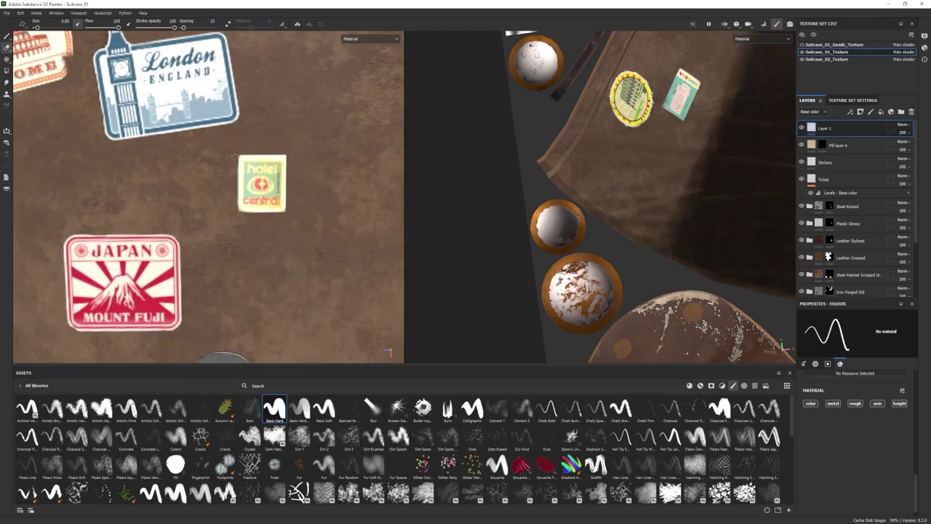
{"action": "right_click_drag", "start_coordinate": [313, 218], "coordinate": [240, 182], "text": "alt"}
{"action": "left_click_drag", "start_coordinate": [240, 182], "coordinate": [286, 189], "text": "alt"}
{"action": "right_click_drag", "start_coordinate": [286, 190], "coordinate": [233, 169], "text": "alt"}
- Project the Gemer hotel sticker onto the lid between the Japan Mount Fuji and Národní dům stickers
{"action": "left_click", "coordinate": [7, 59]}
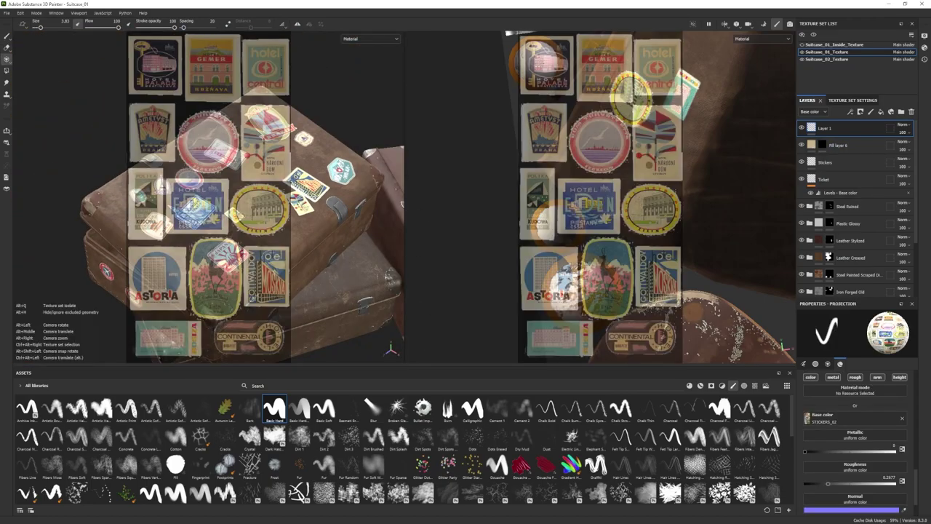
{"action": "left_click_drag", "start_coordinate": [320, 225], "coordinate": [516, 150], "text": "alt"}
{"action": "right_click_drag", "start_coordinate": [515, 150], "coordinate": [445, 211], "text": "alt"}
{"action": "left_click_drag", "start_coordinate": [445, 212], "coordinate": [409, 231], "text": "alt"}
{"action": "middle_click_drag", "start_coordinate": [410, 230], "coordinate": [342, 240], "text": "alt"}
{"action": "right_click_drag", "start_coordinate": [342, 240], "coordinate": [388, 347], "text": "alt"}
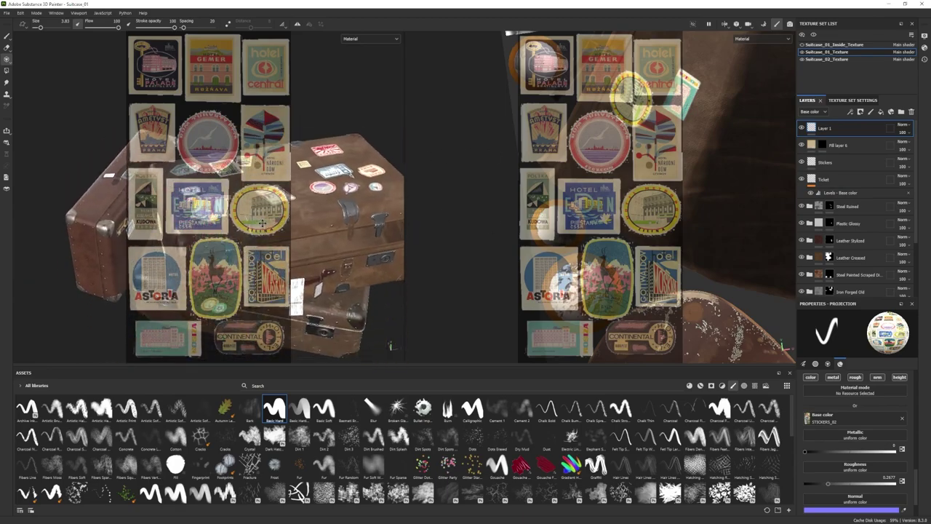
{"action": "middle_click_drag", "start_coordinate": [388, 347], "coordinate": [83, 274], "text": "alt"}
{"action": "mouse_move", "coordinate": [83, 274]}
{"action": "left_mouse_down", "text": "alt"}
{"action": "mouse_move", "coordinate": [124, 228]}
{"action": "mouse_move", "coordinate": [142, 231]}
{"action": "left_mouse_up", "text": "alt"}
{"action": "right_click_drag", "start_coordinate": [141, 231], "coordinate": [190, 251], "text": "alt"}
{"action": "mouse_move", "coordinate": [190, 250]}
{"action": "middle_mouse_down", "text": "alt"}
{"action": "mouse_move", "coordinate": [327, 167]}
{"action": "mouse_move", "coordinate": [319, 172]}
{"action": "middle_mouse_up", "text": "alt"}
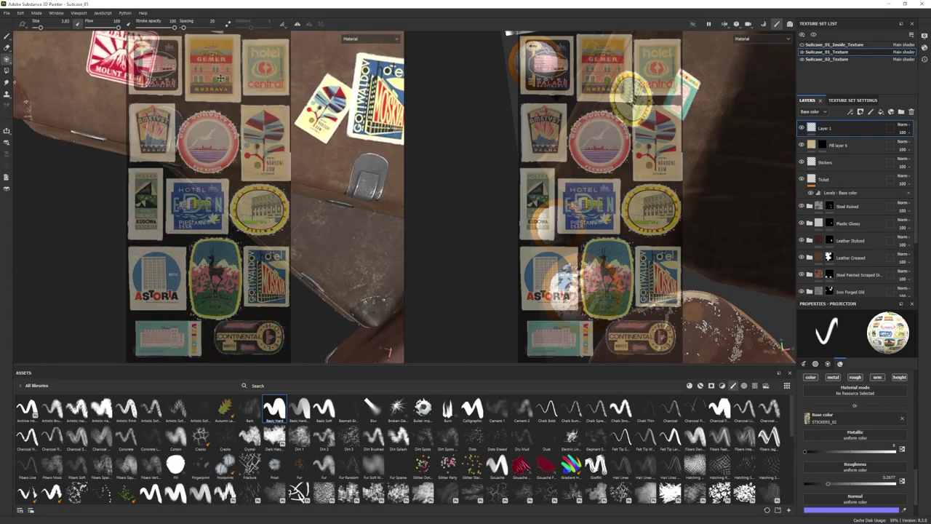
{"action": "left_click_drag", "start_coordinate": [189, 37], "coordinate": [192, 94]}
{"action": "mouse_move", "coordinate": [191, 40]}
{"action": "left_mouse_down"}
{"action": "mouse_move", "coordinate": [218, 79]}
{"action": "mouse_move", "coordinate": [212, 68]}
{"action": "left_mouse_up"}
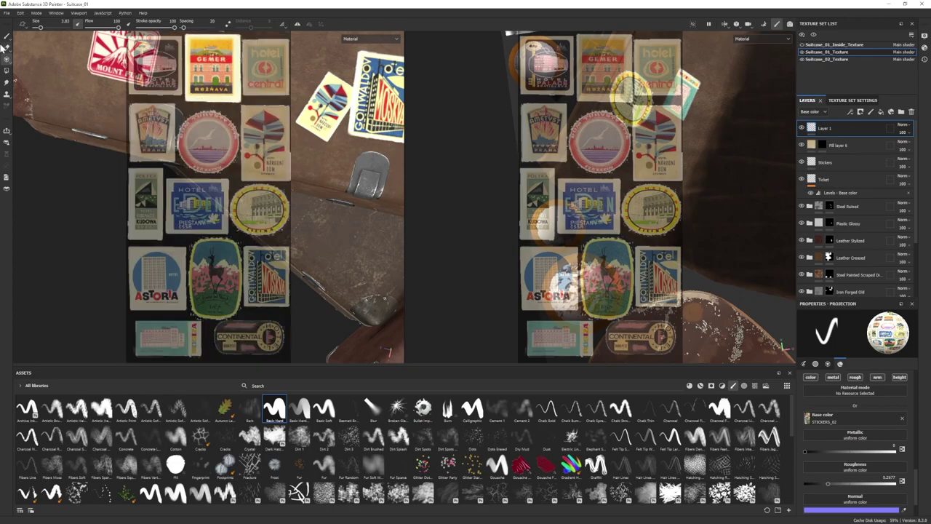
- Add a Levels effect to the hotel sticker layer, Layer 1, and set its affected channel to Roughness
{"action": "left_click", "coordinate": [7, 47]}
{"action": "left_click_drag", "start_coordinate": [71, 135], "coordinate": [127, 144], "text": "alt"}
{"action": "right_click_drag", "start_coordinate": [128, 144], "coordinate": [87, 154], "text": "alt"}
{"action": "left_click_drag", "start_coordinate": [109, 167], "coordinate": [211, 145], "text": "alt"}
{"action": "middle_click_drag", "start_coordinate": [211, 145], "coordinate": [255, 142], "text": "alt"}
{"action": "right_click", "coordinate": [840, 125]}
{"action": "left_click", "coordinate": [862, 439]}
{"action": "key", "text": "ctrl+z"}
{"action": "right_click", "coordinate": [846, 130]}
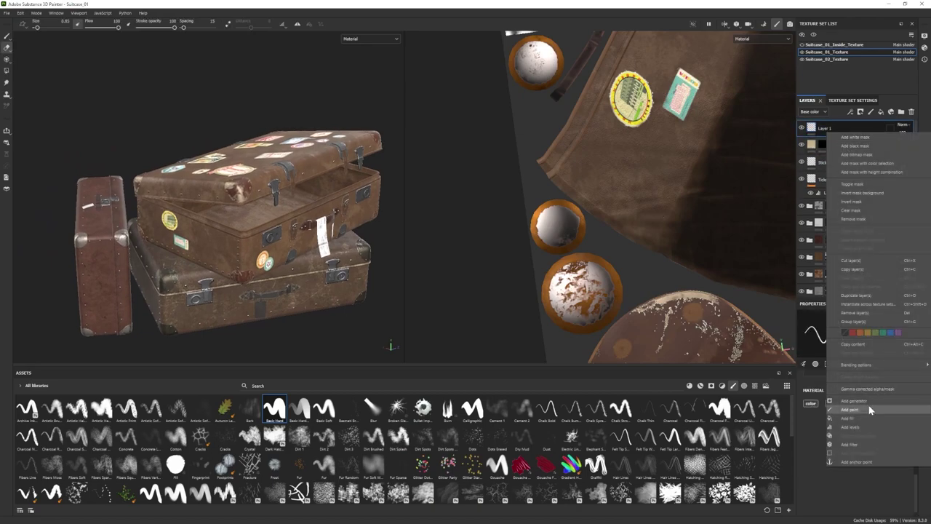
{"action": "left_click", "coordinate": [866, 427]}
{"action": "left_click", "coordinate": [858, 330]}
{"action": "left_click", "coordinate": [852, 354]}
- Shift the midtone of the sticker layer's roughness levels to 0.427 and check the shine on the suitcases
{"action": "left_click_drag", "start_coordinate": [211, 182], "coordinate": [218, 207], "text": "alt"}
{"action": "right_click_drag", "start_coordinate": [181, 189], "coordinate": [277, 193], "text": "alt"}
{"action": "left_click_drag", "start_coordinate": [240, 189], "coordinate": [233, 204], "text": "alt"}
{"action": "left_click_drag", "start_coordinate": [857, 346], "coordinate": [824, 351]}
{"action": "right_click_drag", "start_coordinate": [378, 195], "coordinate": [327, 201], "text": "alt"}
{"action": "left_click_drag", "start_coordinate": [193, 303], "coordinate": [259, 245], "text": "alt"}
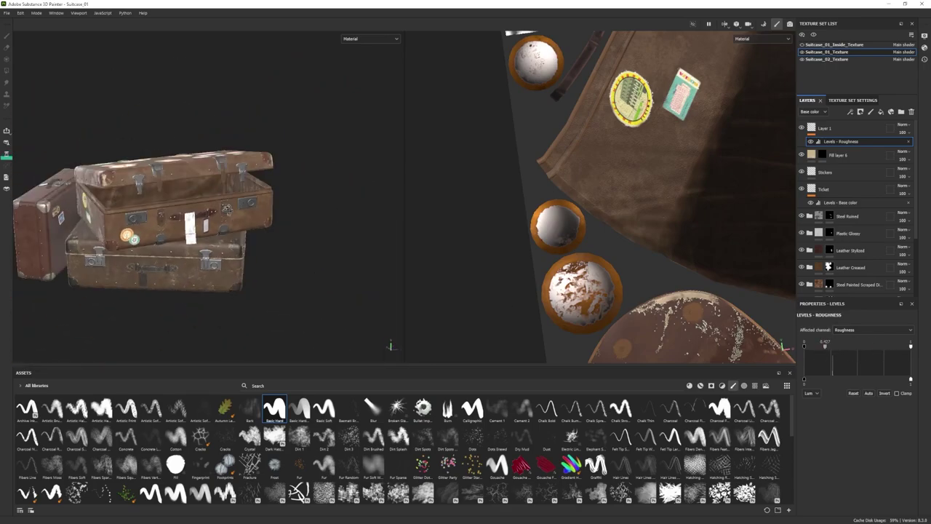
{"action": "right_click_drag", "start_coordinate": [145, 283], "coordinate": [174, 282], "text": "alt"}
{"action": "middle_click_drag", "start_coordinate": [139, 288], "coordinate": [200, 278], "text": "alt"}
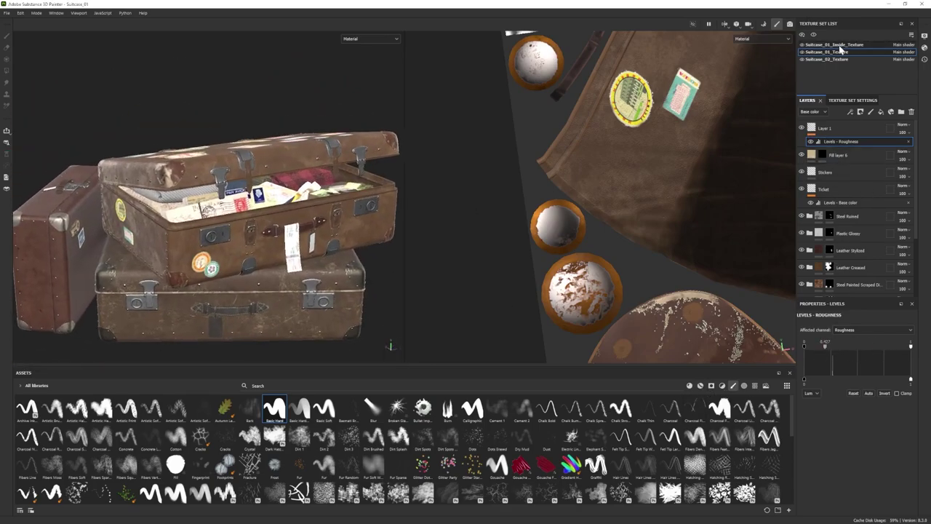
- In the Suitcase_02_Texture set, add a fill layer with the Oxidation smart mask and set Global Invert to True
{"action": "left_click", "coordinate": [839, 45]}
{"action": "middle_click_drag", "start_coordinate": [103, 252], "coordinate": [148, 245], "text": "alt"}
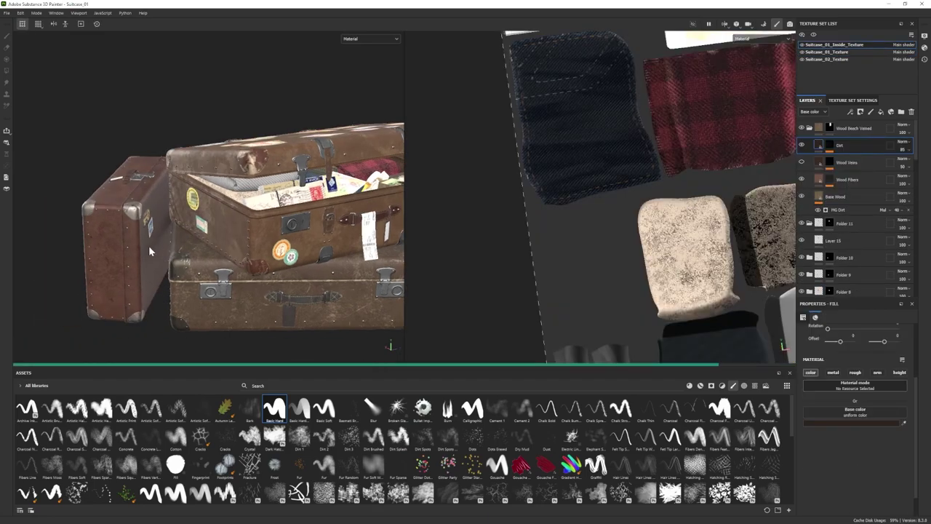
{"action": "left_click_drag", "start_coordinate": [148, 245], "coordinate": [113, 231], "text": "alt"}
{"action": "left_click_drag", "start_coordinate": [233, 217], "coordinate": [243, 175], "text": "alt"}
{"action": "middle_click_drag", "start_coordinate": [244, 174], "coordinate": [233, 162], "text": "alt"}
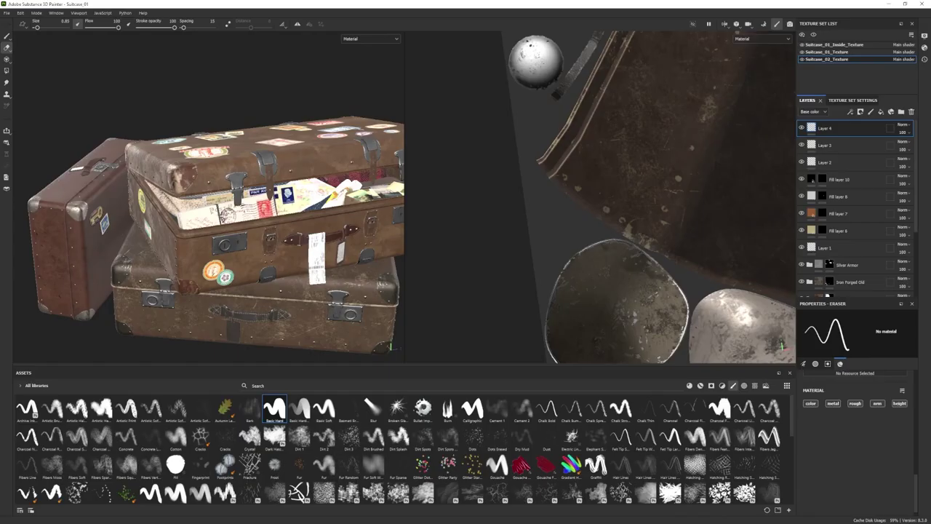
{"action": "left_click", "coordinate": [881, 112]}
{"action": "left_click", "coordinate": [711, 386]}
{"action": "left_click_drag", "start_coordinate": [348, 437], "coordinate": [836, 132]}
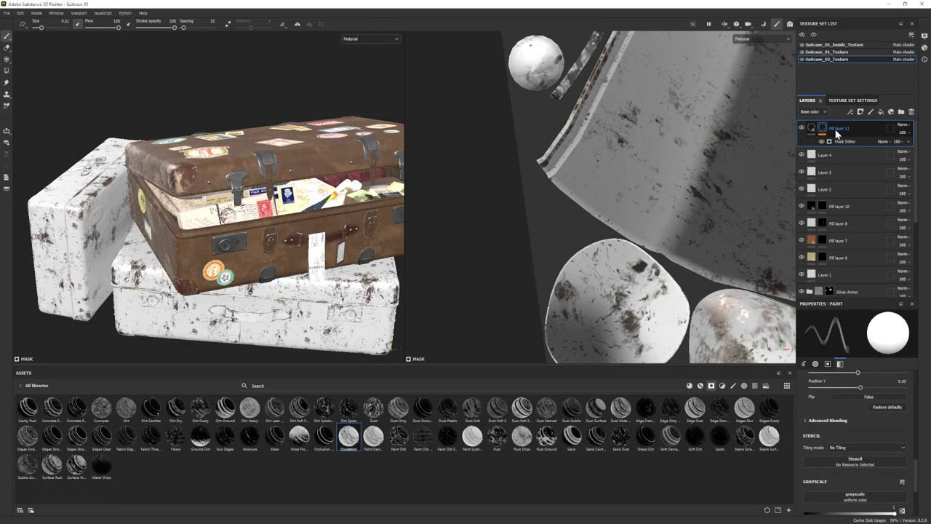
{"action": "left_click", "coordinate": [856, 367]}
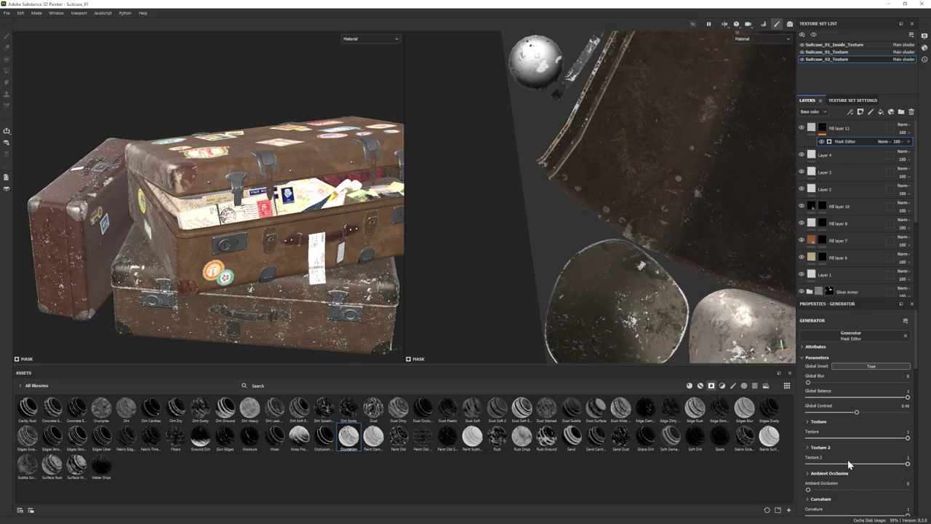
- Give the oxidation fill layer a muted tan base colour, #947B68, and a slightly negative height of -0.0866
{"action": "left_click", "coordinate": [812, 127]}
{"action": "left_click", "coordinate": [854, 379]}
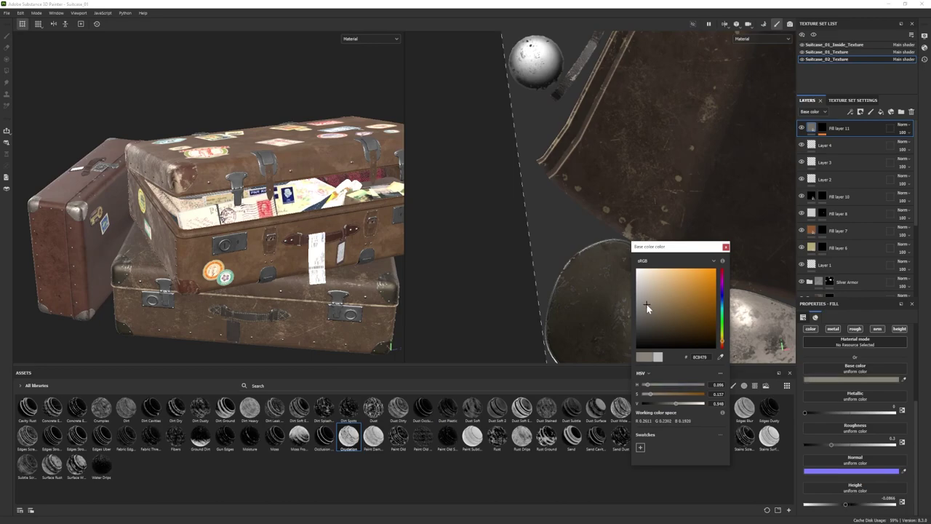
{"action": "left_click_drag", "start_coordinate": [655, 299], "coordinate": [659, 302]}
{"action": "left_click", "coordinate": [30, 178]}
{"action": "left_click", "coordinate": [833, 380]}
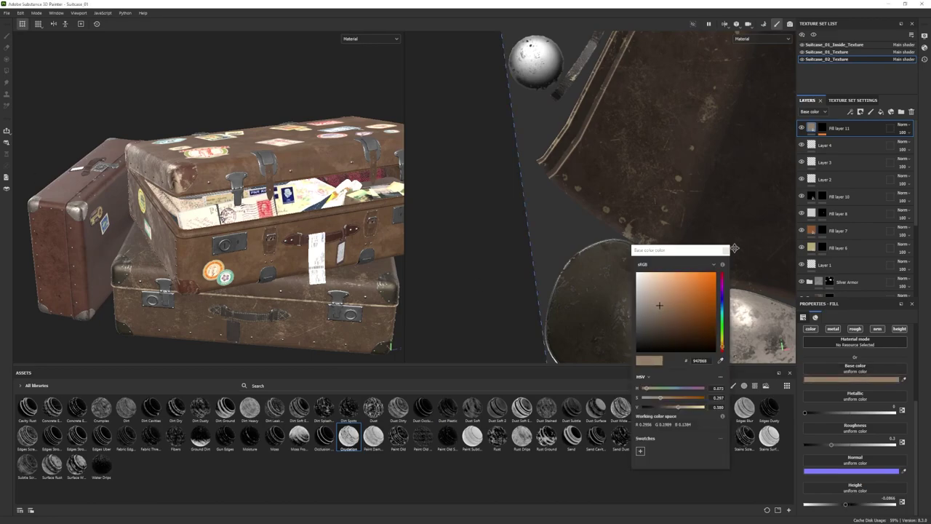
{"action": "mouse_move", "coordinate": [156, 200]}
{"action": "left_mouse_down", "text": "alt"}
{"action": "mouse_move", "coordinate": [225, 299]}
{"action": "mouse_move", "coordinate": [158, 186]}
{"action": "left_mouse_up", "text": "alt"}
{"action": "left_click", "coordinate": [880, 112]}
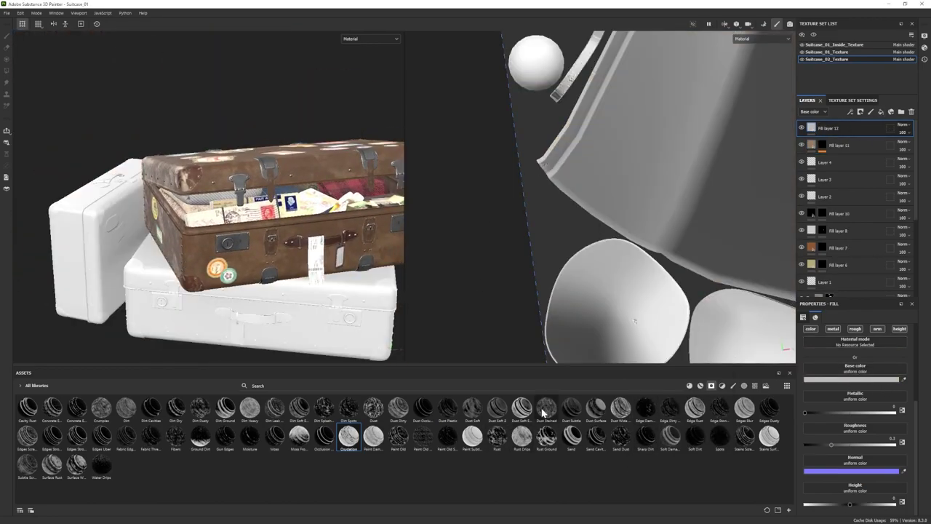
{"action": "left_click_drag", "start_coordinate": [240, 218], "coordinate": [237, 251], "text": "alt"}
{"action": "key", "text": "Delete"}
- Select the hotel sticker layer, Layer 4, for erasing and browse the alpha library for a rough brush shape
{"action": "left_click", "coordinate": [826, 146]}
{"action": "left_click_drag", "start_coordinate": [160, 240], "coordinate": [240, 236], "text": "alt"}
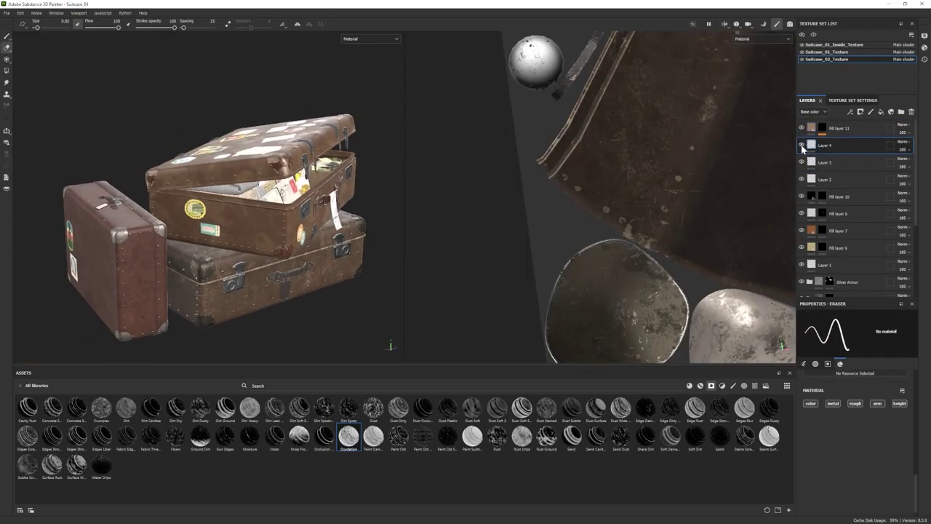
{"action": "left_click_drag", "start_coordinate": [145, 218], "coordinate": [240, 211], "text": "alt"}
{"action": "scroll", "coordinate": [145, 204], "scroll_direction": "up", "scroll_amount": 5}
{"action": "left_click", "coordinate": [733, 386]}
{"action": "left_click", "coordinate": [755, 385]}
{"action": "scroll", "coordinate": [461, 465], "scroll_direction": "down", "scroll_amount": 10}
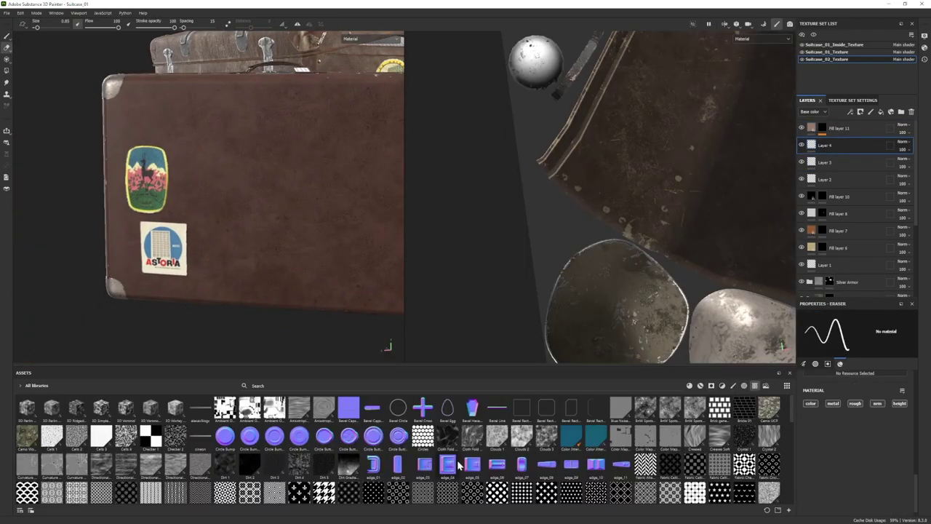
{"action": "left_click", "coordinate": [744, 386]}
{"action": "scroll", "coordinate": [703, 411], "scroll_direction": "down", "scroll_amount": 10}
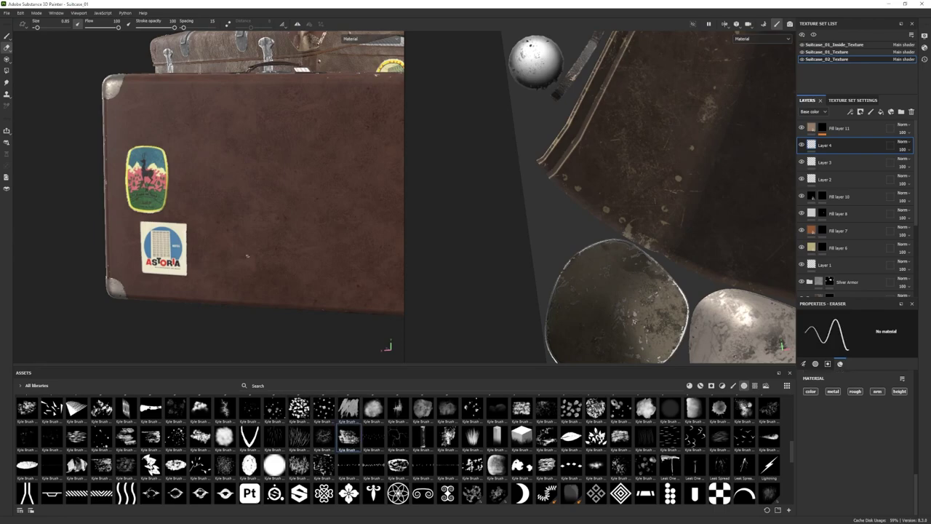
- Erase the Astoria sticker's upper-right corner with a rough Kyle Brush alpha at size 9.76 so its edge looks torn
{"action": "left_click_drag", "start_coordinate": [247, 256], "coordinate": [236, 229], "text": "alt"}
{"action": "scroll", "coordinate": [197, 222], "scroll_direction": "up", "scroll_amount": 2}
{"action": "right_click_drag", "start_coordinate": [184, 218], "coordinate": [206, 218], "text": "ctrl"}
{"action": "left_click_drag", "start_coordinate": [247, 266], "coordinate": [229, 270], "text": "alt"}
{"action": "scroll", "coordinate": [229, 267], "scroll_direction": "down", "scroll_amount": 3}
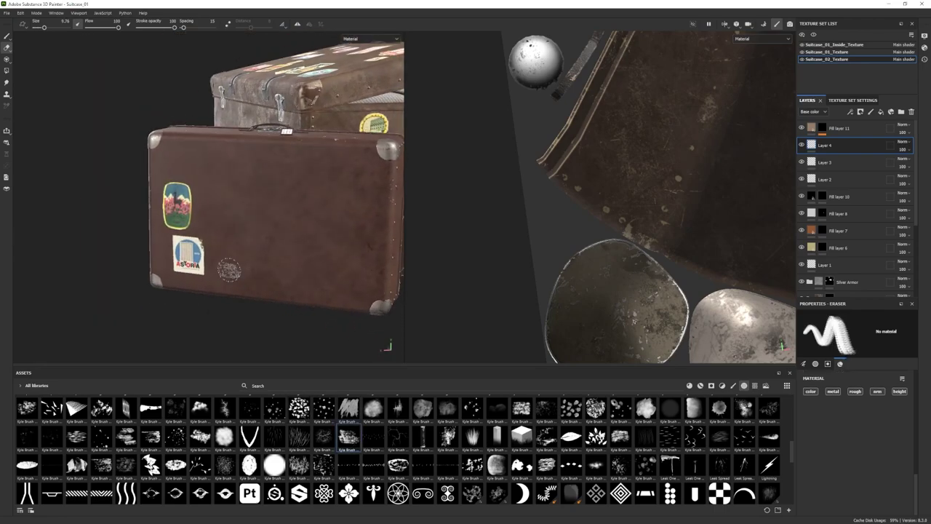
{"action": "scroll", "coordinate": [229, 269], "scroll_direction": "up", "scroll_amount": 5}
{"action": "scroll", "coordinate": [192, 218], "scroll_direction": "down", "scroll_amount": 3}
{"action": "left_click_drag", "start_coordinate": [184, 297], "coordinate": [204, 295], "text": "alt"}
{"action": "scroll", "coordinate": [200, 295], "scroll_direction": "up", "scroll_amount": 1}
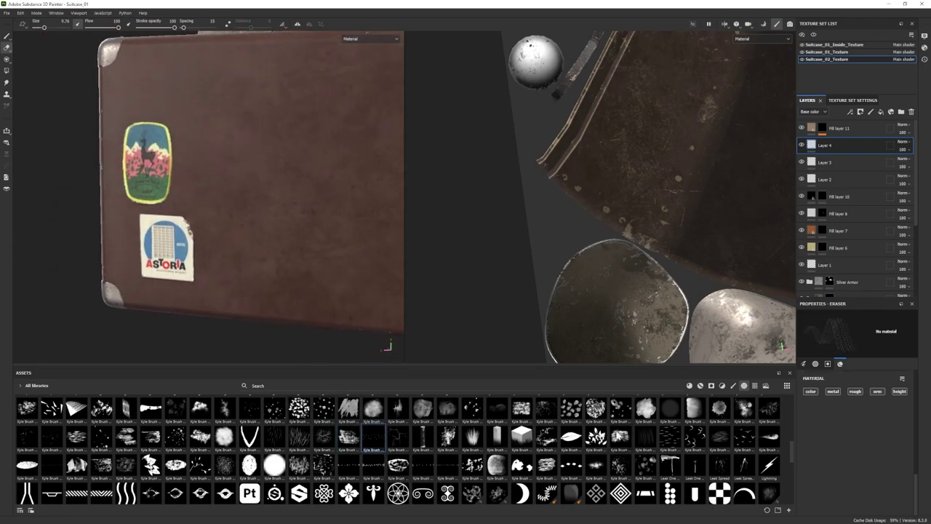
- Try eroding the Astoria sticker with the dirt spots and crack cells alphas
{"action": "scroll", "coordinate": [176, 443], "scroll_direction": "down", "scroll_amount": 3}
{"action": "scroll", "coordinate": [176, 444], "scroll_direction": "up", "scroll_amount": 7}
{"action": "left_click", "coordinate": [175, 437]}
{"action": "scroll", "coordinate": [182, 478], "scroll_direction": "up", "scroll_amount": 10}
{"action": "scroll", "coordinate": [182, 478], "scroll_direction": "down", "scroll_amount": 3}
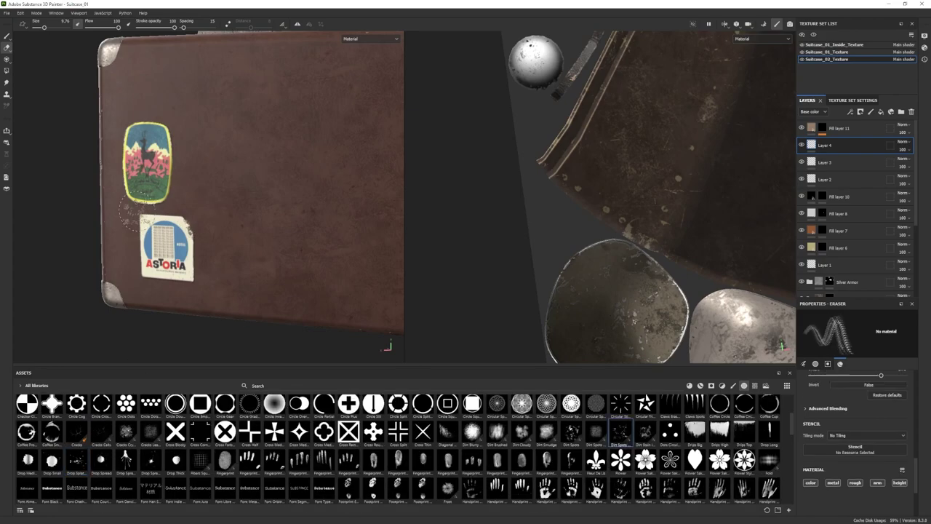
{"action": "left_click", "coordinate": [101, 431]}
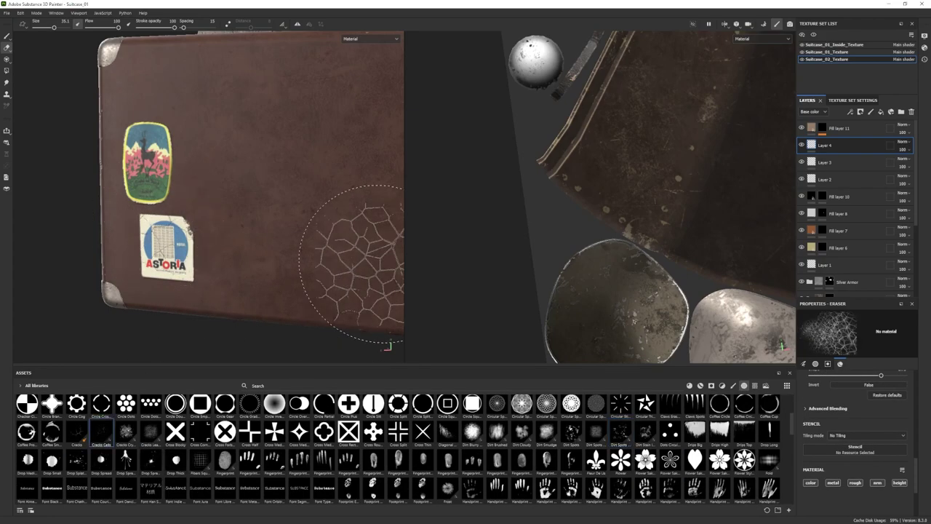
- Try several sparse Kyle Brush alphas at size 20.47 for wearing down the stag and Astoria stickers
{"action": "scroll", "coordinate": [677, 439], "scroll_direction": "up", "scroll_amount": 3}
{"action": "scroll", "coordinate": [677, 439], "scroll_direction": "down", "scroll_amount": 6}
{"action": "left_click", "coordinate": [674, 432]}
{"action": "mouse_move", "coordinate": [146, 226]}
{"action": "left_mouse_down", "text": "alt"}
{"action": "mouse_move", "coordinate": [270, 179]}
{"action": "mouse_move", "coordinate": [231, 221]}
{"action": "left_mouse_up", "text": "alt"}
{"action": "left_click_drag", "start_coordinate": [214, 287], "coordinate": [202, 295], "text": "alt"}
{"action": "right_click_drag", "start_coordinate": [201, 296], "coordinate": [260, 216], "text": "alt"}
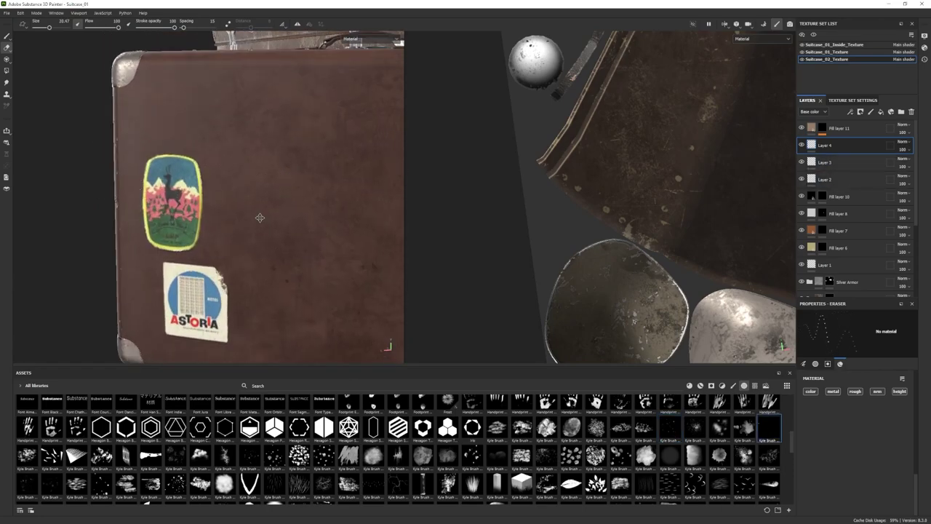
{"action": "middle_click_drag", "start_coordinate": [260, 216], "coordinate": [238, 197], "text": "alt"}
{"action": "scroll", "coordinate": [324, 429], "scroll_direction": "down", "scroll_amount": 2}
{"action": "left_click", "coordinate": [323, 403]}
{"action": "right_click_drag", "start_coordinate": [225, 328], "coordinate": [209, 442], "text": "alt"}
{"action": "left_click", "coordinate": [223, 439]}
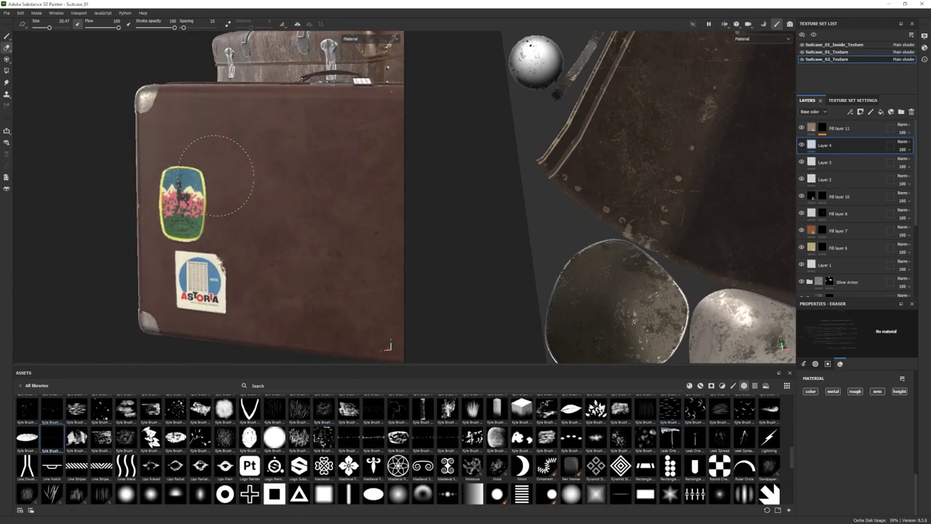
- Wear down the stag sticker's upper edge using the eraser with a noisy stone alpha at brush size 5.4
{"action": "scroll", "coordinate": [76, 443], "scroll_direction": "down", "scroll_amount": 3}
{"action": "left_click", "coordinate": [27, 406]}
{"action": "mouse_move", "coordinate": [269, 256]}
{"action": "left_mouse_down", "text": "alt"}
{"action": "mouse_move", "coordinate": [200, 254]}
{"action": "mouse_move", "coordinate": [233, 256]}
{"action": "left_mouse_up", "text": "alt"}
{"action": "scroll", "coordinate": [249, 489], "scroll_direction": "down", "scroll_amount": 3}
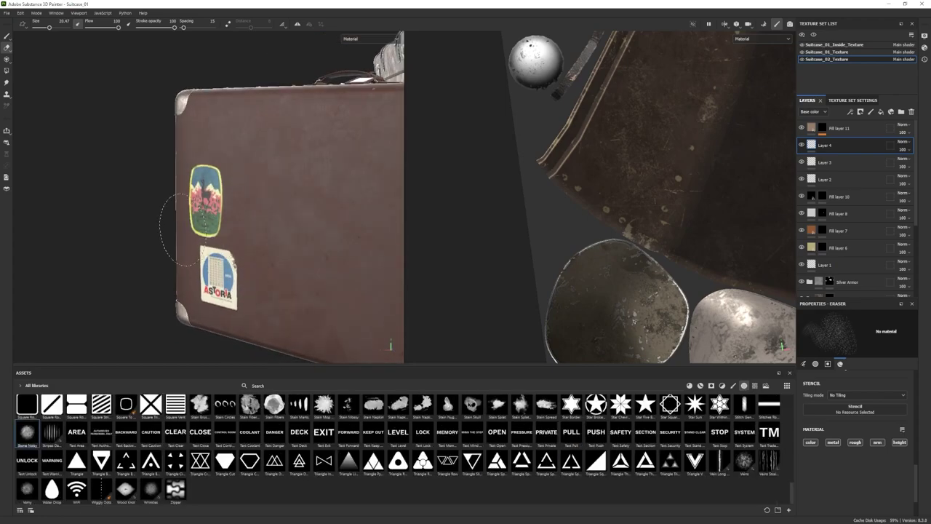
{"action": "left_click_drag", "start_coordinate": [183, 230], "coordinate": [223, 224], "text": "alt"}
{"action": "right_click_drag", "start_coordinate": [223, 224], "coordinate": [195, 224], "text": "ctrl"}
{"action": "left_click_drag", "start_coordinate": [232, 217], "coordinate": [219, 226], "text": "alt"}
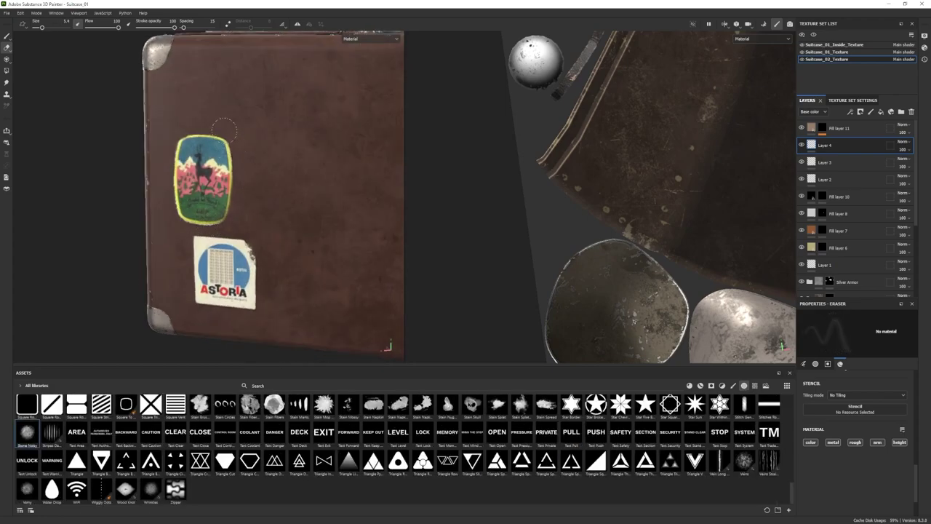
{"action": "left_click_drag", "start_coordinate": [225, 131], "coordinate": [238, 130], "text": "alt"}
{"action": "left_click_drag", "start_coordinate": [218, 130], "coordinate": [203, 128]}
{"action": "right_click_drag", "start_coordinate": [252, 167], "coordinate": [237, 251], "text": "alt"}
{"action": "right_click_drag", "start_coordinate": [238, 202], "coordinate": [211, 138], "text": "alt"}
{"action": "left_click_drag", "start_coordinate": [210, 168], "coordinate": [226, 168], "text": "alt"}
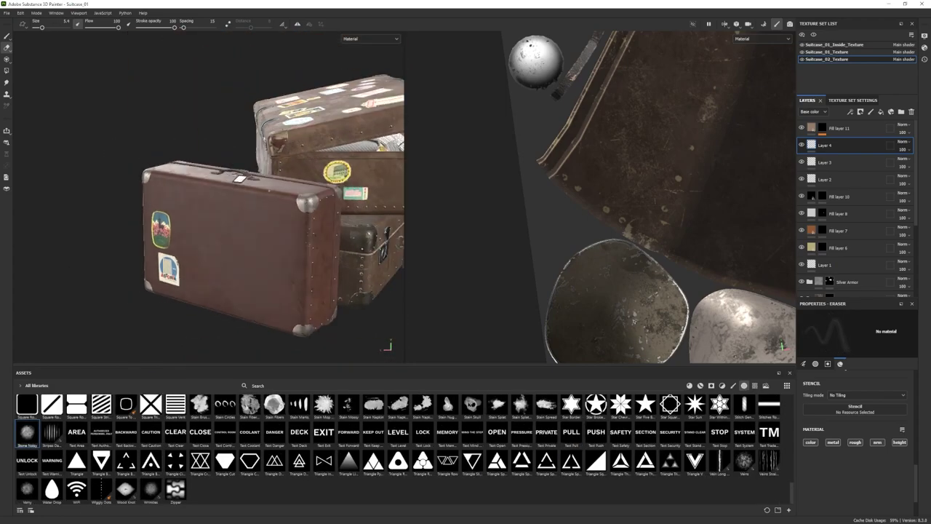
- Load a sparse Kyle Brush alpha into the eraser and target Layer 3 for wearing the blue sticker beside the Continental one
{"action": "right_click_drag", "start_coordinate": [196, 189], "coordinate": [204, 245], "text": "alt"}
{"action": "scroll", "coordinate": [220, 413], "scroll_direction": "up", "scroll_amount": 4}
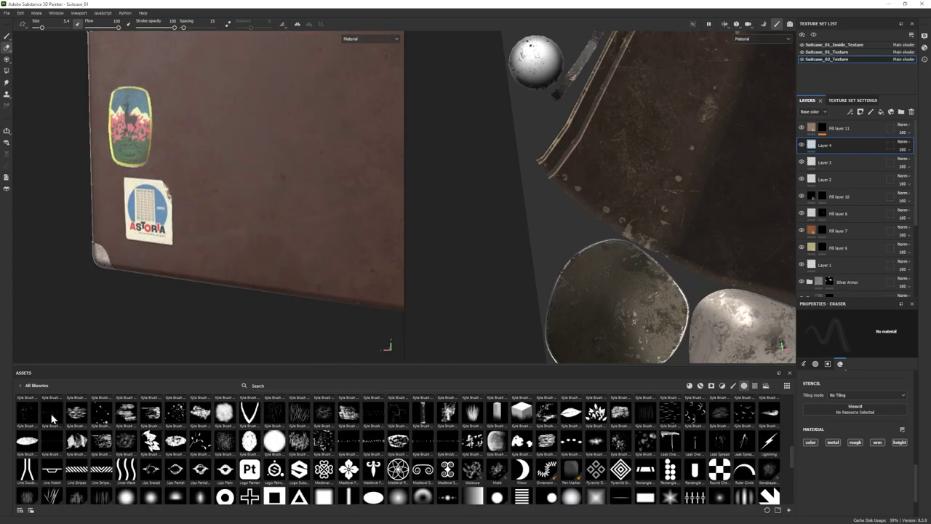
{"action": "right_click_drag", "start_coordinate": [234, 224], "coordinate": [210, 318], "text": "alt"}
{"action": "left_click_drag", "start_coordinate": [210, 318], "coordinate": [320, 312], "text": "alt"}
{"action": "right_click_drag", "start_coordinate": [255, 240], "coordinate": [273, 309], "text": "alt"}
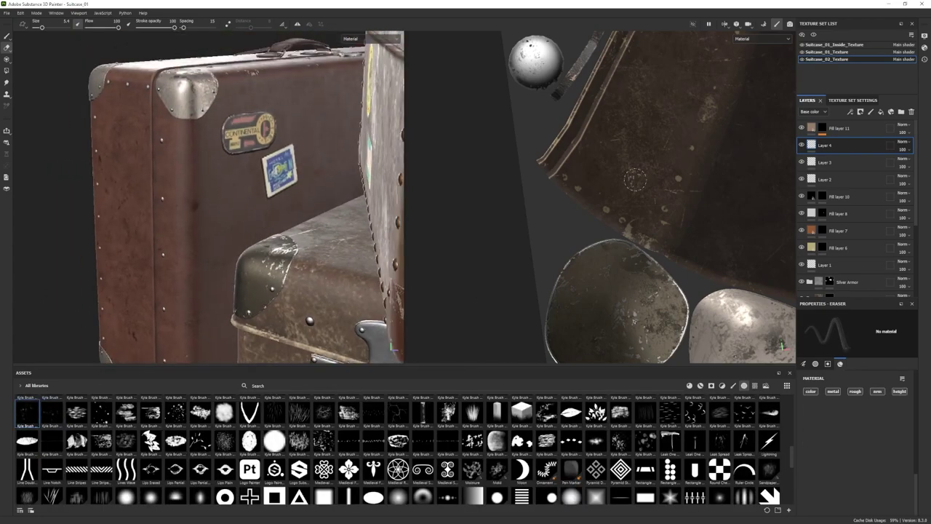
{"action": "left_click", "coordinate": [801, 162]}
{"action": "left_click", "coordinate": [801, 163]}
{"action": "left_click", "coordinate": [825, 162]}
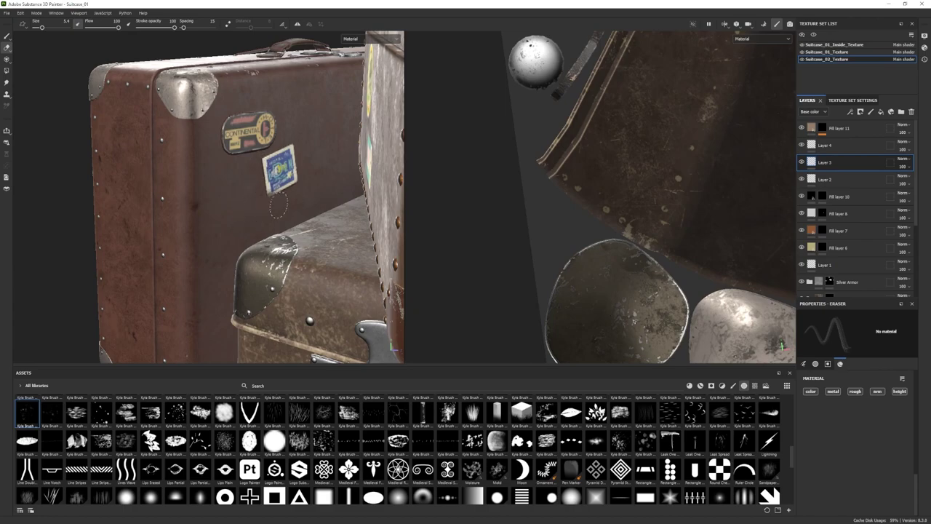
- Erode the Continental sticker on Layer 2 using the Dirt 1 brush as eraser at size 3.49 and flow 46
{"action": "scroll", "coordinate": [330, 440], "scroll_direction": "up", "scroll_amount": 5}
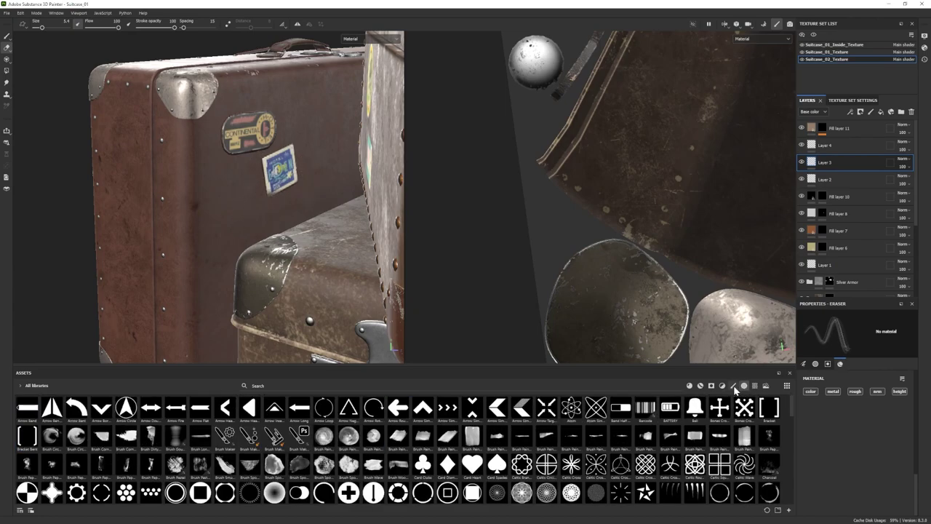
{"action": "left_click", "coordinate": [733, 386]}
{"action": "scroll", "coordinate": [202, 432], "scroll_direction": "down", "scroll_amount": 2}
{"action": "scroll", "coordinate": [202, 435], "scroll_direction": "up", "scroll_amount": 2}
{"action": "left_click", "coordinate": [299, 437]}
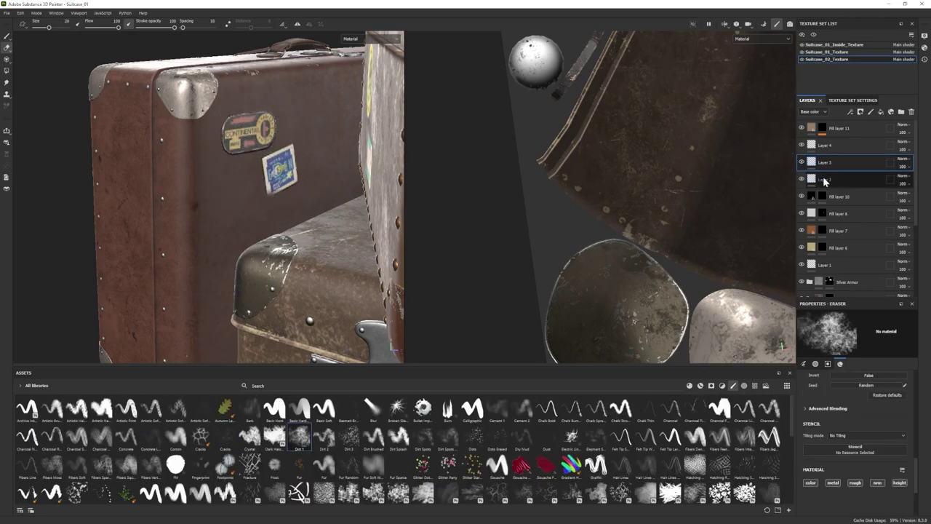
{"action": "left_click", "coordinate": [824, 179]}
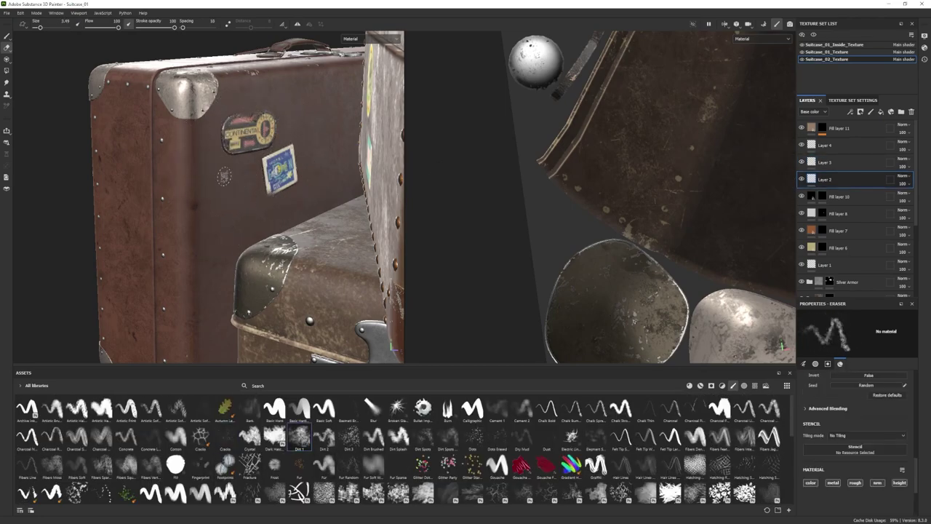
{"action": "scroll", "coordinate": [224, 176], "scroll_direction": "down", "scroll_amount": 3}
{"action": "left_click_drag", "start_coordinate": [306, 179], "coordinate": [262, 171], "text": "ctrl"}
{"action": "left_click_drag", "start_coordinate": [286, 238], "coordinate": [203, 219], "text": "alt"}
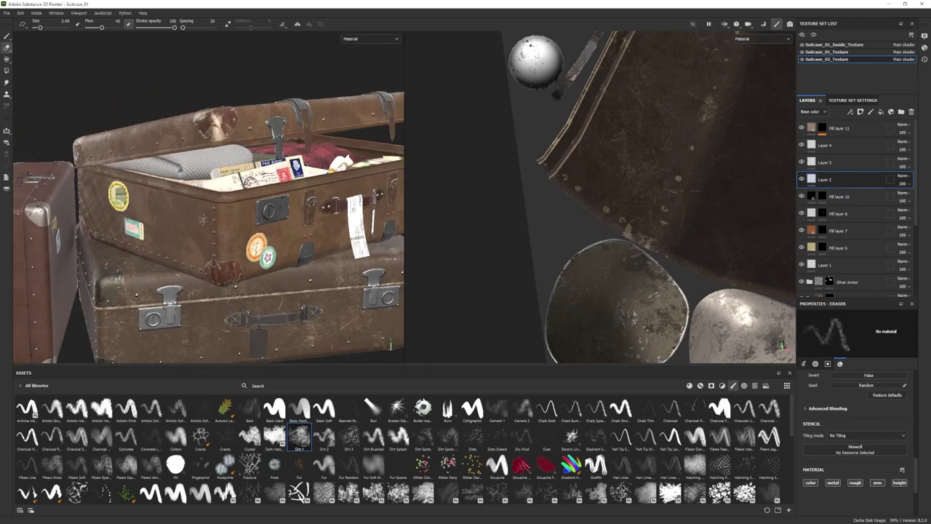
- Select the Suitcase_01_Texture set, render the suitcase stack in Iray and examine the stickers and wear from several angles
{"action": "left_click", "coordinate": [836, 46]}
{"action": "key", "text": "F10"}
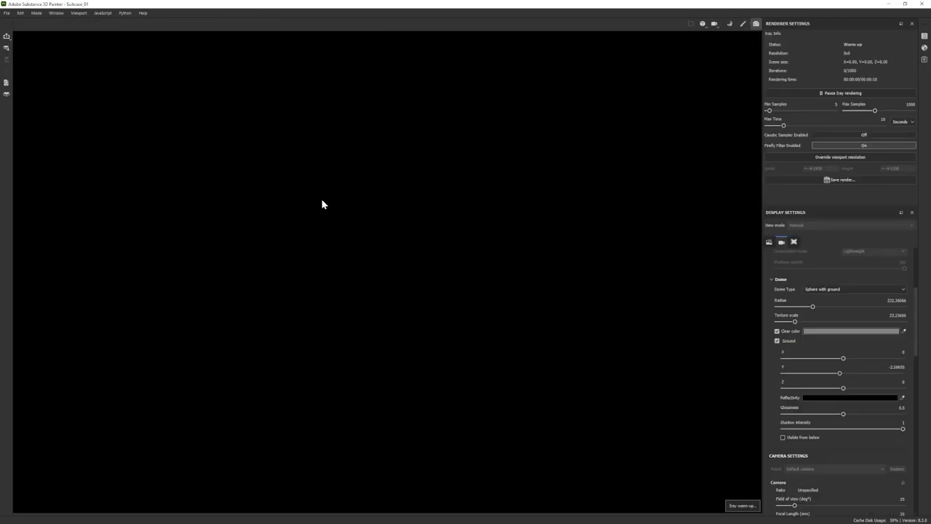
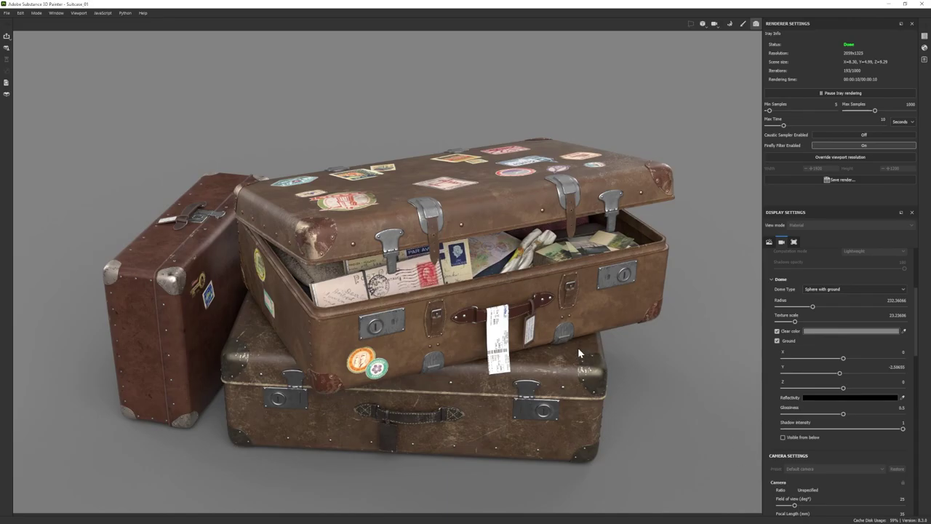
{"action": "left_click_drag", "start_coordinate": [657, 371], "coordinate": [575, 314], "text": "alt"}
{"action": "scroll", "coordinate": [527, 283], "scroll_direction": "up", "scroll_amount": 2}
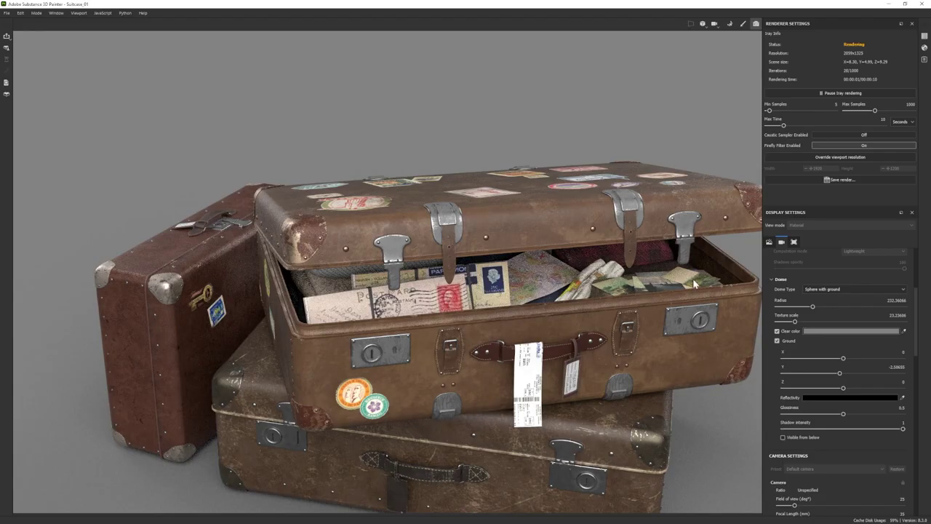
{"action": "left_click_drag", "start_coordinate": [616, 301], "coordinate": [484, 335], "text": "alt"}
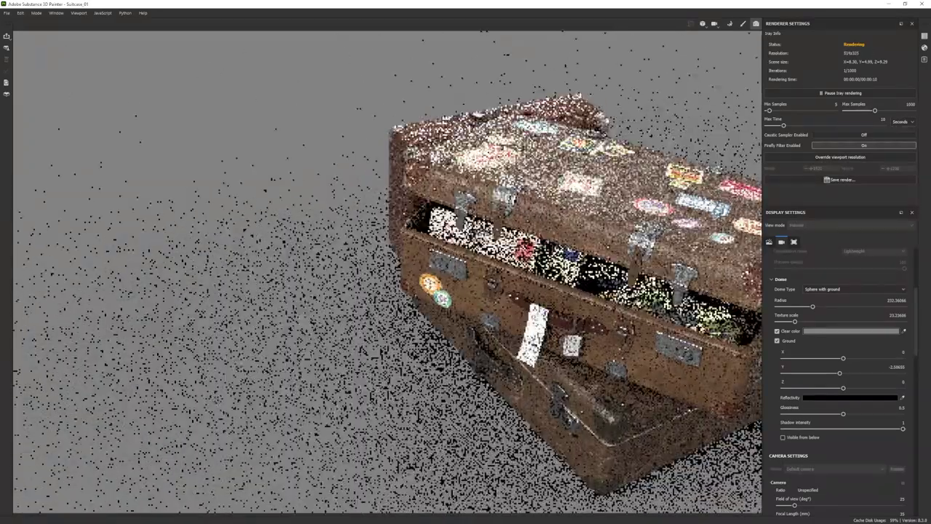
{"action": "middle_click_drag", "start_coordinate": [735, 378], "coordinate": [549, 362], "text": "alt"}
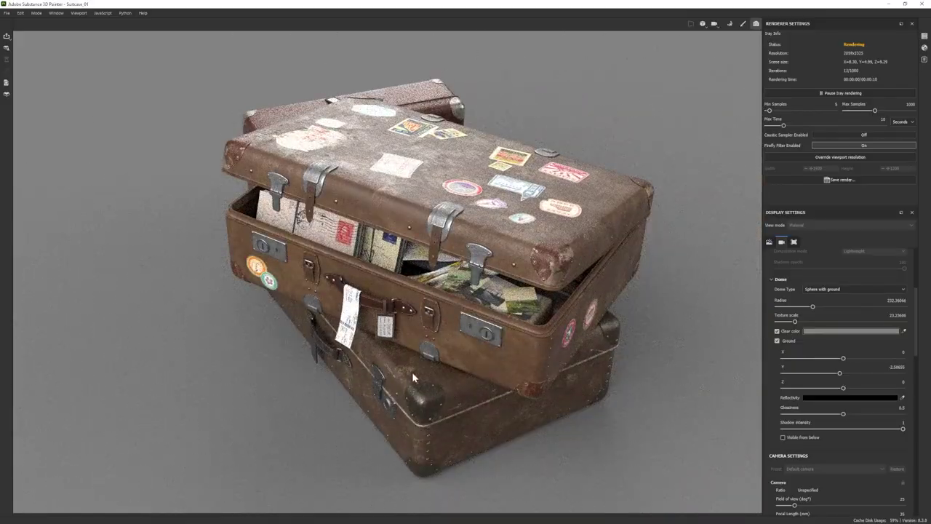
{"action": "left_click_drag", "start_coordinate": [396, 347], "coordinate": [633, 282], "text": "alt"}
{"action": "right_click_drag", "start_coordinate": [319, 374], "coordinate": [222, 372], "text": "alt"}
{"action": "left_click_drag", "start_coordinate": [306, 391], "coordinate": [426, 390], "text": "alt"}
{"action": "middle_click_drag", "start_coordinate": [425, 390], "coordinate": [669, 364], "text": "alt"}
{"action": "left_click_drag", "start_coordinate": [580, 394], "coordinate": [193, 378], "text": "alt"}
{"action": "middle_click_drag", "start_coordinate": [560, 393], "coordinate": [206, 370], "text": "alt"}
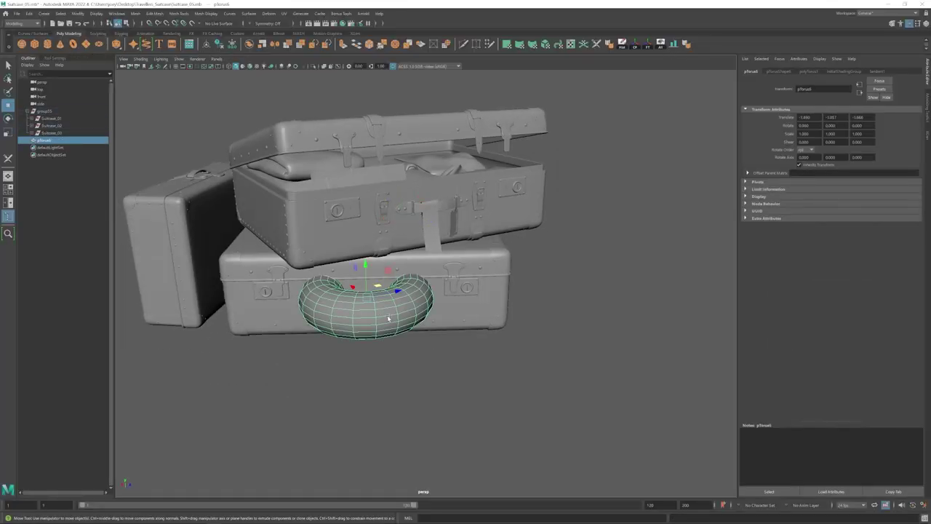
- Switch to Maya, shrink the torus under the lower suitcase's handle and reshape it into a small chain link
{"action": "key", "text": "f"}
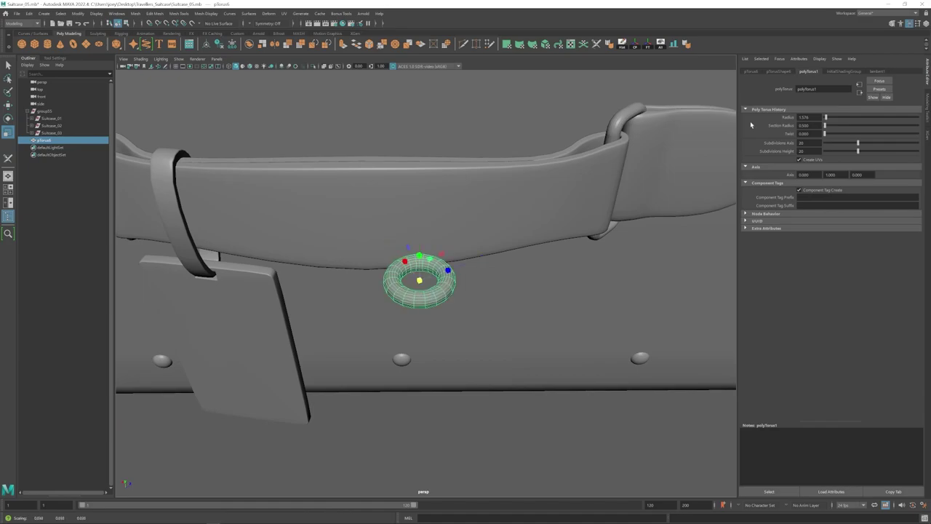
{"action": "key", "text": "F9"}
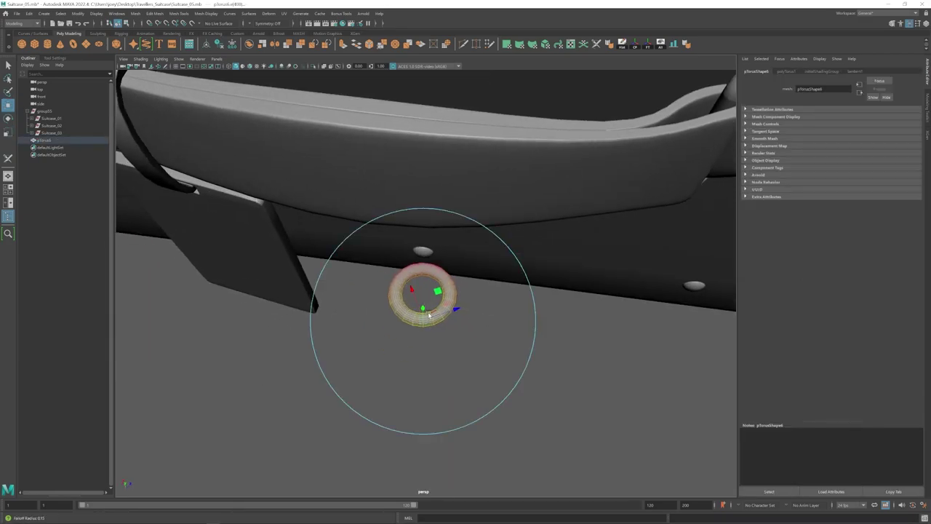
{"action": "right_click", "coordinate": [434, 282]}
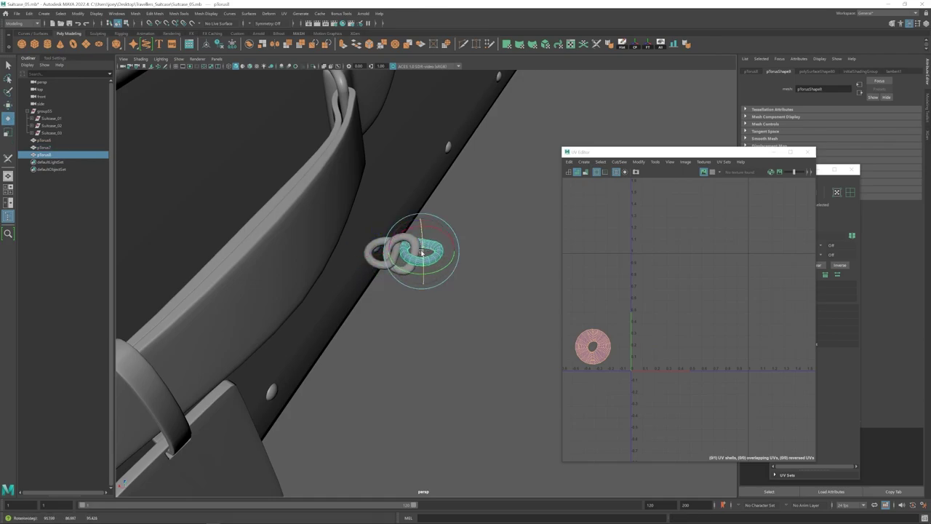
- Duplicate, move and rotate the links so that they interlock into a short chain below the lower suitcase's handle
{"action": "key", "text": "w"}
{"action": "left_click_drag", "start_coordinate": [422, 253], "coordinate": [402, 279], "text": "alt"}
{"action": "key", "text": "e"}
{"action": "key", "text": "w"}
{"action": "left_click_drag", "start_coordinate": [402, 279], "coordinate": [428, 270], "text": "alt"}
{"action": "left_click_drag", "start_coordinate": [429, 270], "coordinate": [428, 211], "text": "alt"}
{"action": "key", "text": "ctrl+d"}
{"action": "key", "text": "e"}
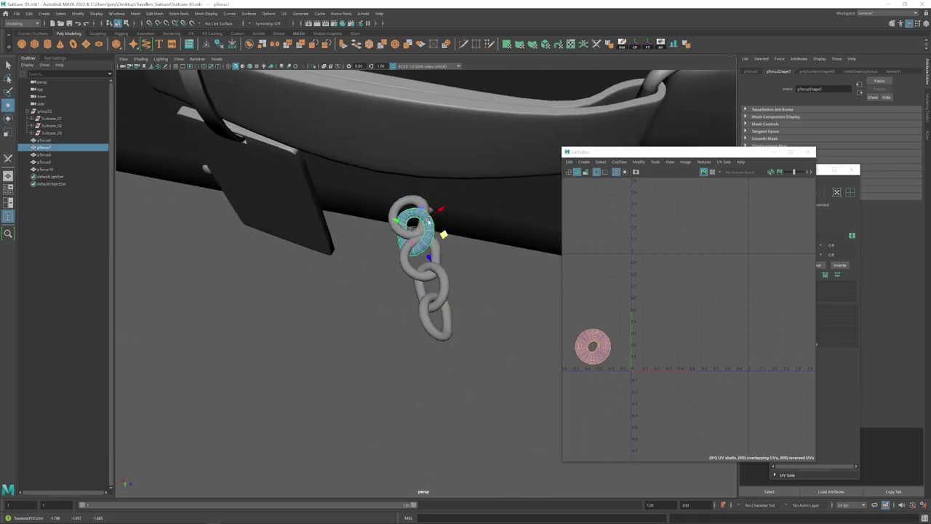
- Duplicate the five links to extend the chain downward and group the chain
{"action": "left_click", "coordinate": [438, 329]}
{"action": "right_click_drag", "start_coordinate": [439, 329], "coordinate": [400, 316], "text": "alt"}
{"action": "key", "text": "ctrl+d"}
{"action": "left_click_drag", "start_coordinate": [403, 190], "coordinate": [430, 286]}
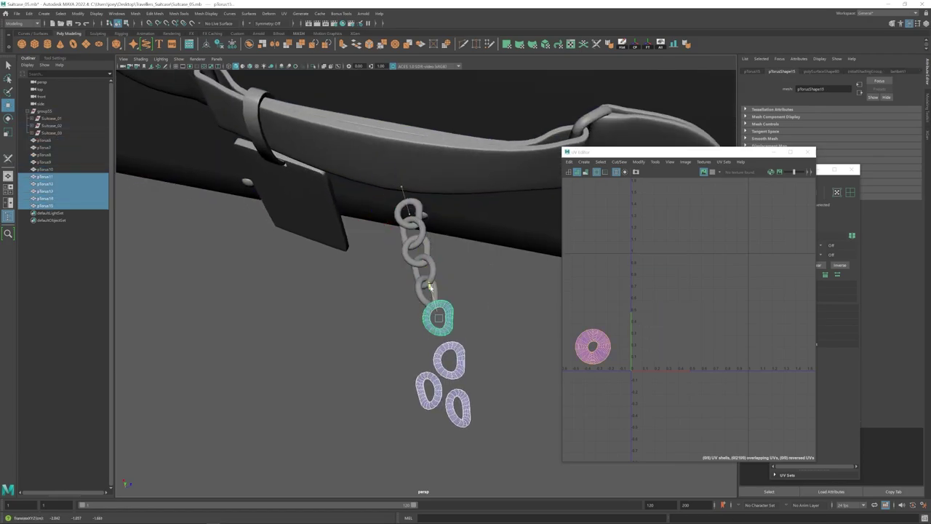
{"action": "key", "text": "ctrl+z"}
{"action": "key", "text": "ctrl+g"}
- Rotate and move the grouped chain so it hangs vertically in front of the lower suitcase beneath the handle
{"action": "key", "text": "e"}
{"action": "left_click_drag", "start_coordinate": [413, 224], "coordinate": [451, 277]}
{"action": "key", "text": "w"}
{"action": "left_click_drag", "start_coordinate": [453, 349], "coordinate": [466, 320], "text": "alt"}
{"action": "left_click", "coordinate": [471, 275]}
{"action": "right_click_drag", "start_coordinate": [466, 291], "coordinate": [246, 279], "text": "alt"}
{"action": "left_click_drag", "start_coordinate": [246, 278], "coordinate": [466, 244], "text": "alt"}
{"action": "left_click_drag", "start_coordinate": [445, 251], "coordinate": [389, 278]}
{"action": "left_click_drag", "start_coordinate": [452, 253], "coordinate": [403, 319], "text": "alt"}
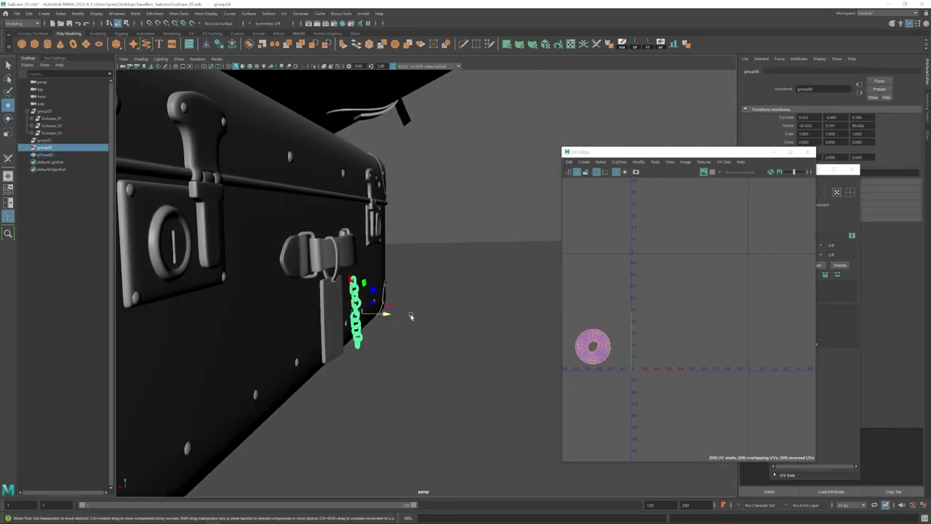
{"action": "left_click_drag", "start_coordinate": [455, 330], "coordinate": [408, 305], "text": "alt"}
- Create a new torus for the key ring, rotate it upright in front of the suitcases and adjust its radius
{"action": "left_click", "coordinate": [73, 44]}
{"action": "left_click", "coordinate": [409, 287], "text": "shift"}
{"action": "key", "text": "e"}
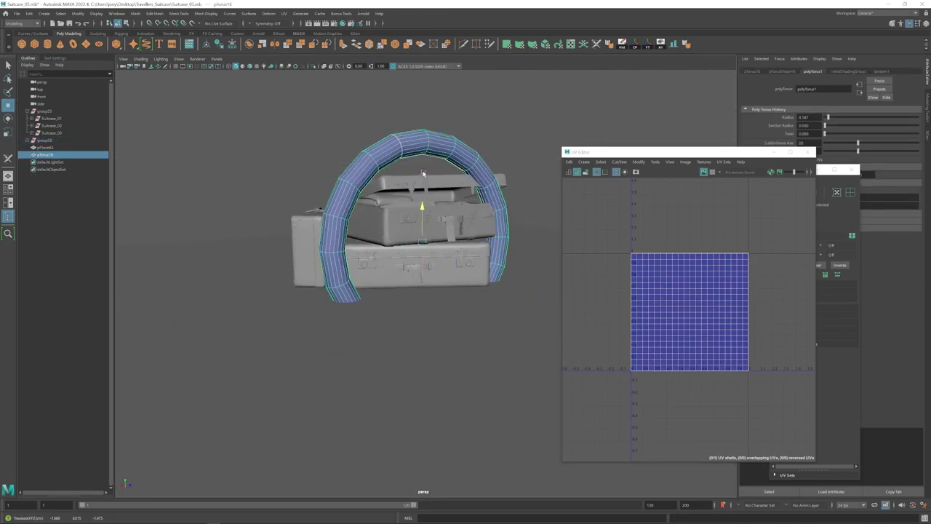
{"action": "key", "text": "r"}
{"action": "right_click_drag", "start_coordinate": [304, 248], "coordinate": [426, 206], "text": "alt"}
{"action": "left_click_drag", "start_coordinate": [827, 117], "coordinate": [829, 117]}
- Duplicate the torus beside the original and bridge the two coils into a split key ring
{"action": "key", "text": "w"}
{"action": "left_click_drag", "start_coordinate": [379, 291], "coordinate": [444, 290], "text": "alt"}
{"action": "key", "text": "ctrl+d"}
{"action": "right_click_drag", "start_coordinate": [444, 291], "coordinate": [488, 324], "text": "alt"}
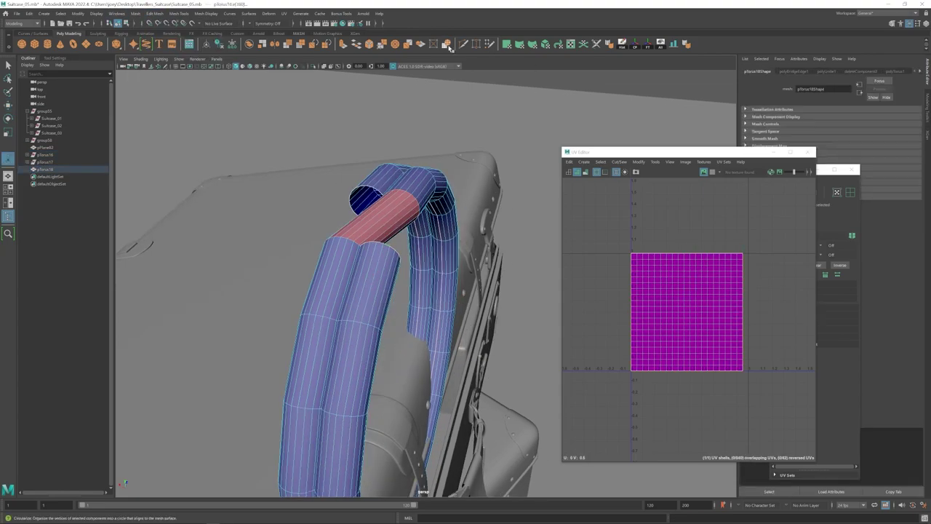
- Scale the split key ring down, hook it onto the chain's lowest link and rotate it to hang at an angle
{"action": "key", "text": "w"}
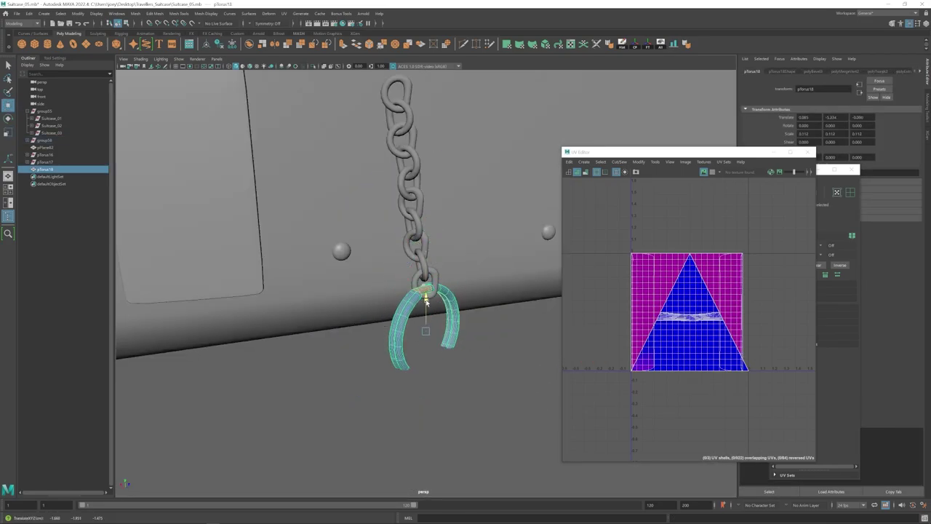
{"action": "left_click_drag", "start_coordinate": [427, 302], "coordinate": [427, 300]}
{"action": "left_click_drag", "start_coordinate": [427, 300], "coordinate": [440, 341], "text": "alt"}
{"action": "key", "text": "e"}
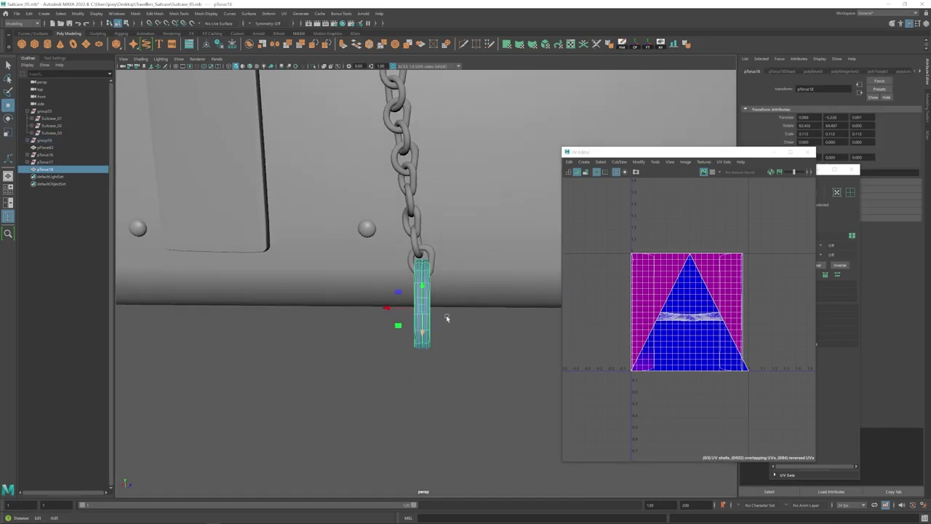
{"action": "left_click_drag", "start_coordinate": [449, 316], "coordinate": [444, 290]}
{"action": "scroll", "coordinate": [443, 290], "scroll_direction": "down", "scroll_amount": 5}
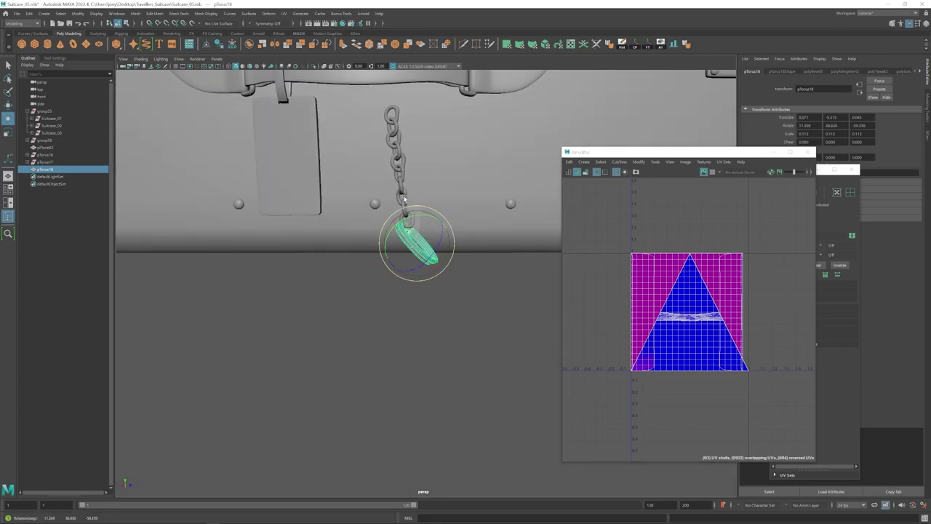
{"action": "left_click_drag", "start_coordinate": [425, 238], "coordinate": [424, 240]}
{"action": "left_click_drag", "start_coordinate": [423, 239], "coordinate": [426, 291], "text": "alt"}
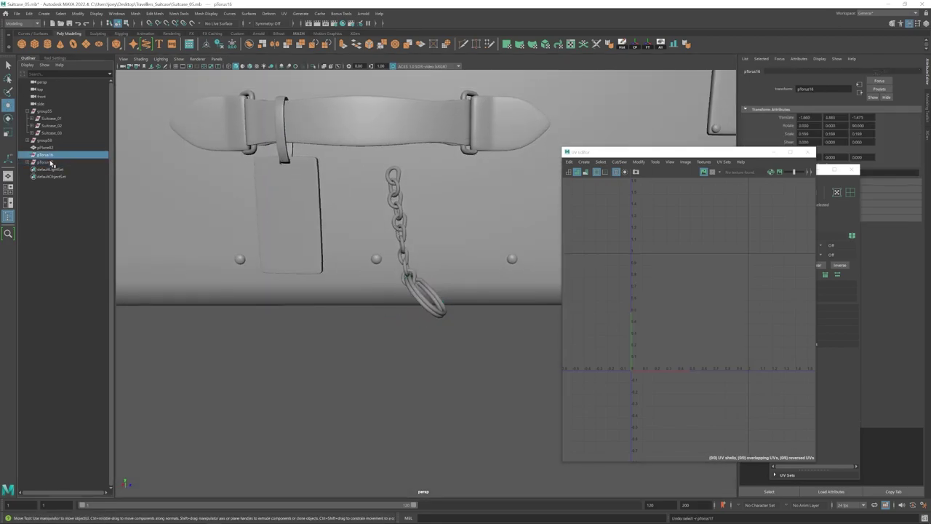
- Add the split key ring to the chain's group and reposition the whole chain below the handle
{"action": "left_click", "coordinate": [47, 162]}
{"action": "left_click_drag", "start_coordinate": [414, 195], "coordinate": [417, 196]}
{"action": "scroll", "coordinate": [408, 218], "scroll_direction": "down", "scroll_amount": 5}
{"action": "key", "text": "w"}
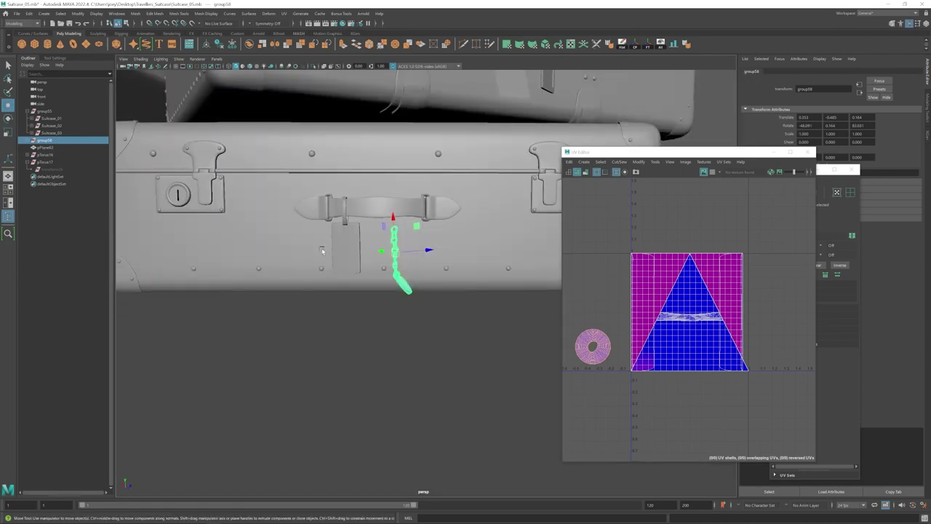
- Duplicate the chain's top link and scale the copy up into a larger ring for the handle
{"action": "left_click_drag", "start_coordinate": [323, 252], "coordinate": [383, 253], "text": "alt"}
{"action": "scroll", "coordinate": [382, 252], "scroll_direction": "up", "scroll_amount": 6}
{"action": "left_click", "coordinate": [331, 127]}
{"action": "key", "text": "r"}
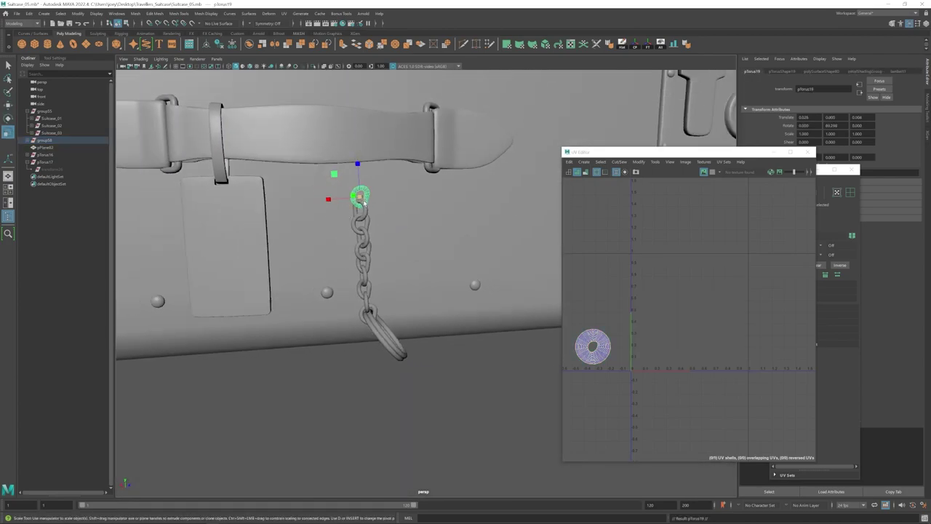
{"action": "left_click_drag", "start_coordinate": [361, 198], "coordinate": [407, 197]}
- Scale the edge loops on the enlarged link's upper right side with soft selection to even out its thickness
{"action": "scroll", "coordinate": [392, 198], "scroll_direction": "up", "scroll_amount": 2}
{"action": "right_click_drag", "start_coordinate": [392, 218], "coordinate": [392, 189]}
{"action": "left_click", "coordinate": [390, 190]}
{"action": "key", "text": "q"}
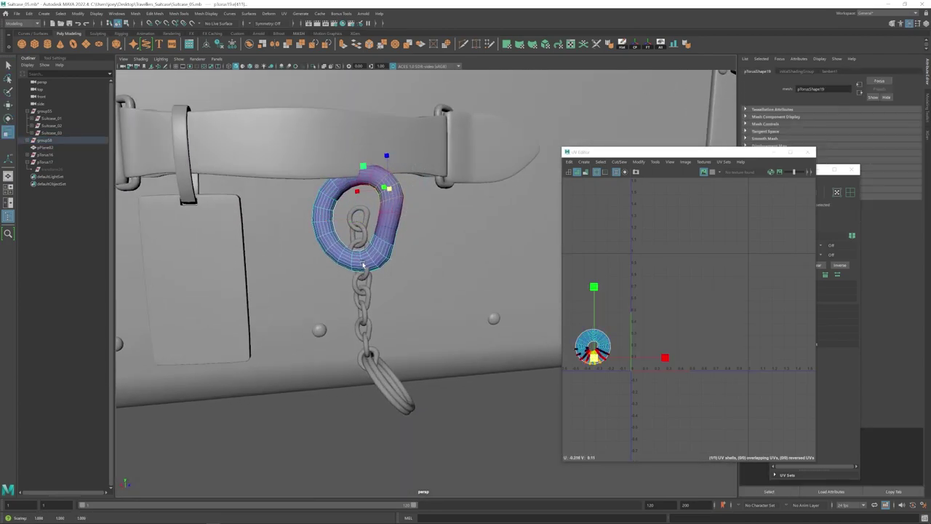
{"action": "right_click_drag", "start_coordinate": [395, 198], "coordinate": [422, 174]}
{"action": "left_click_drag", "start_coordinate": [421, 182], "coordinate": [395, 177], "text": "alt"}
{"action": "right_click_drag", "start_coordinate": [395, 193], "coordinate": [394, 164]}
{"action": "double_click", "coordinate": [395, 194]}
{"action": "scroll", "coordinate": [389, 200], "scroll_direction": "up", "scroll_amount": 3}
{"action": "key", "text": "r"}
{"action": "left_click_drag", "start_coordinate": [378, 205], "coordinate": [379, 207]}
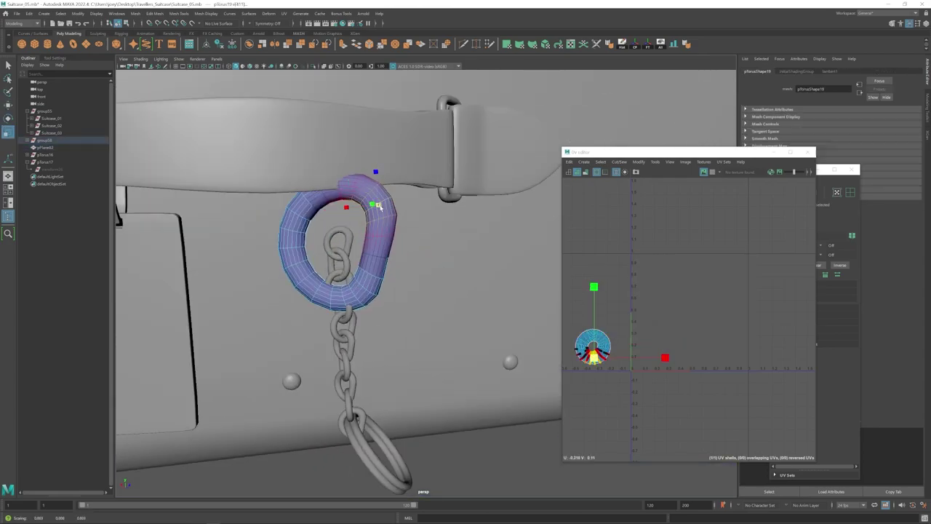
- Return to the enlarged link as a whole object and thin its tube with the Transform component operation
{"action": "right_click_drag", "start_coordinate": [378, 205], "coordinate": [405, 182]}
{"action": "key", "text": "w"}
{"action": "scroll", "coordinate": [392, 291], "scroll_direction": "down", "scroll_amount": 4}
{"action": "left_click", "coordinate": [412, 409]}
{"action": "scroll", "coordinate": [393, 290], "scroll_direction": "up", "scroll_amount": 4}
{"action": "left_click", "coordinate": [376, 226]}
{"action": "left_click", "coordinate": [136, 13]}
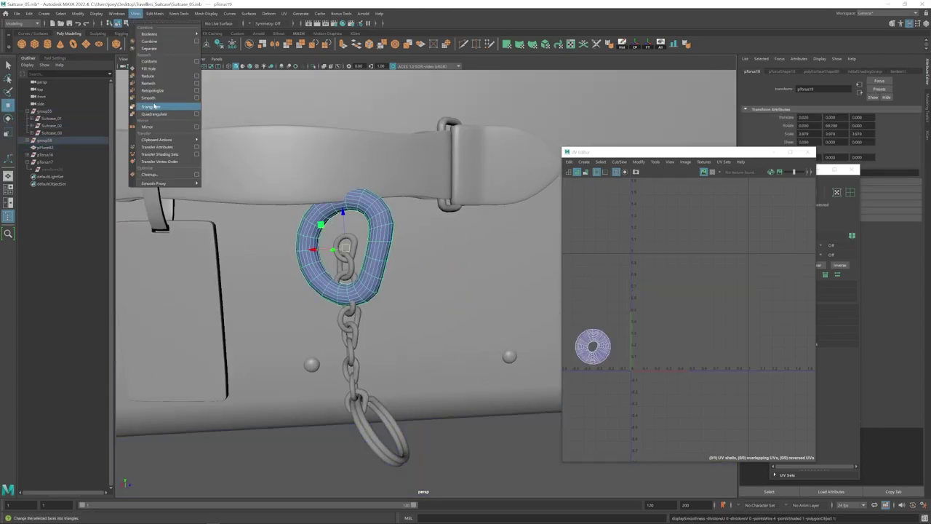
{"action": "mouse_move", "coordinate": [155, 13]}
{"action": "left_click", "coordinate": [193, 216]}
{"action": "scroll", "coordinate": [403, 277], "scroll_direction": "down", "scroll_amount": 6}
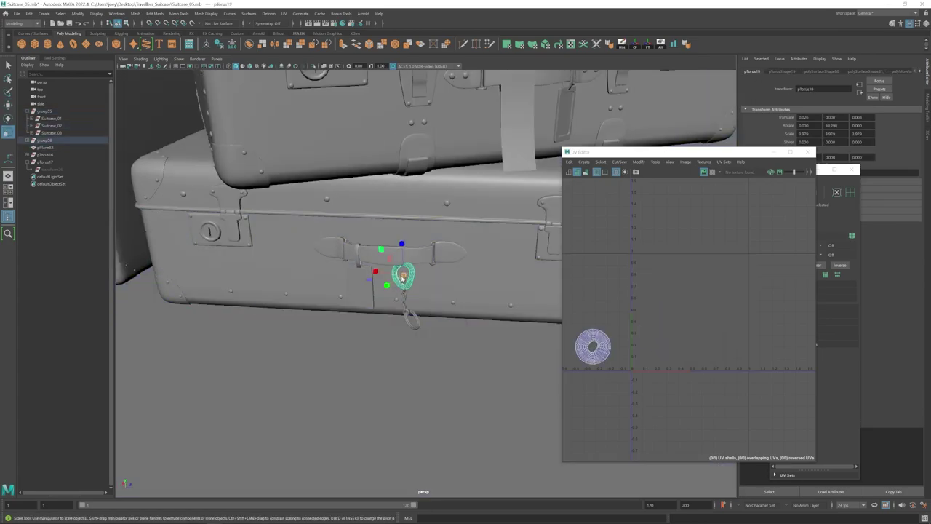
- Enlarge the handle link further, select all its vertices and apply the Transform component operation to them
{"action": "scroll", "coordinate": [402, 279], "scroll_direction": "up", "scroll_amount": 6}
{"action": "right_click_drag", "start_coordinate": [402, 279], "coordinate": [364, 279]}
{"action": "left_click_drag", "start_coordinate": [312, 196], "coordinate": [443, 331]}
{"action": "left_click", "coordinate": [155, 13]}
{"action": "left_click", "coordinate": [185, 101]}
{"action": "key", "text": "ctrl+z"}
{"action": "left_click", "coordinate": [155, 13]}
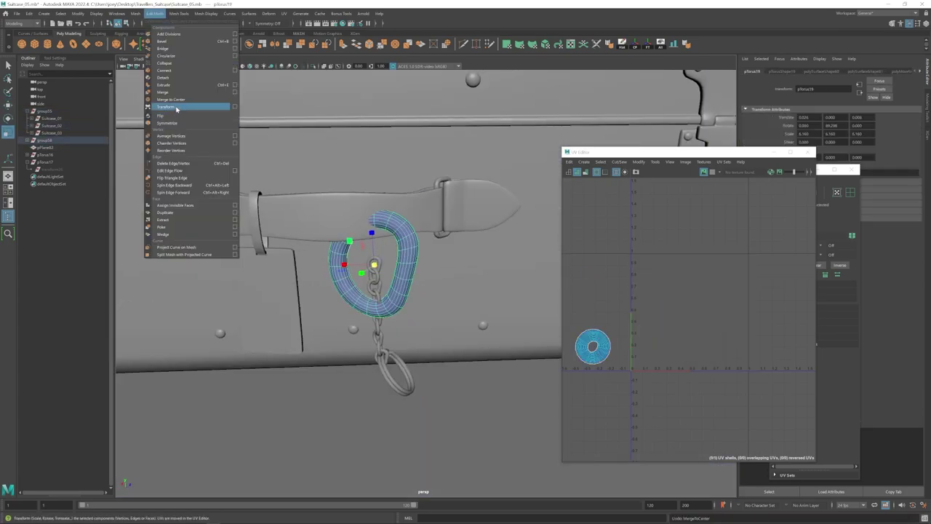
{"action": "left_click", "coordinate": [176, 107]}
- Move the edges on the handle link's right side to reshape it around the leather handle
{"action": "right_click_drag", "start_coordinate": [411, 253], "coordinate": [411, 224]}
{"action": "left_click", "coordinate": [414, 251]}
{"action": "key", "text": "w"}
{"action": "left_click_drag", "start_coordinate": [378, 266], "coordinate": [421, 252], "text": "alt"}
{"action": "left_click", "coordinate": [413, 408]}
- Scale up the edge loop midway along the handle link's right side with soft selection to thicken the narrow tube
{"action": "right_click_drag", "start_coordinate": [411, 262], "coordinate": [411, 233]}
{"action": "left_click", "coordinate": [409, 266]}
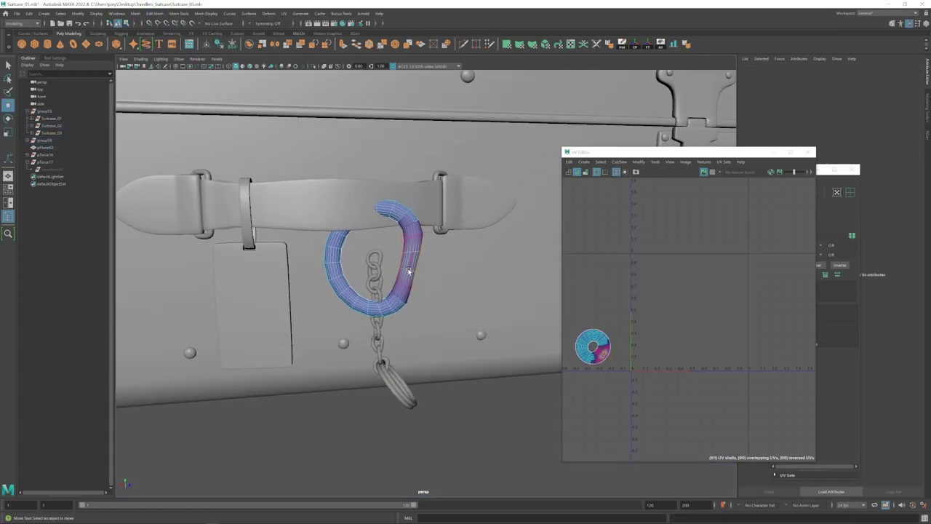
{"action": "key", "text": "r"}
{"action": "scroll", "coordinate": [410, 262], "scroll_direction": "up", "scroll_amount": 2}
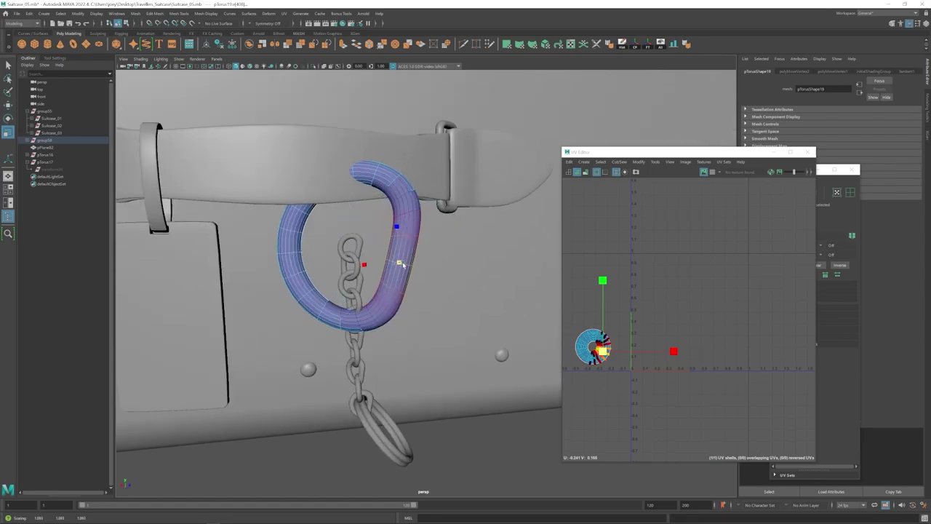
{"action": "key", "text": "w"}
{"action": "scroll", "coordinate": [404, 264], "scroll_direction": "down", "scroll_amount": 8}
{"action": "left_click", "coordinate": [436, 411]}
- Scale up the edge loops on the handle link's right side and bottom with soft selection to even out its thickness
{"action": "scroll", "coordinate": [408, 269], "scroll_direction": "up", "scroll_amount": 5}
{"action": "right_click_drag", "start_coordinate": [418, 266], "coordinate": [418, 236]}
{"action": "left_click", "coordinate": [419, 266]}
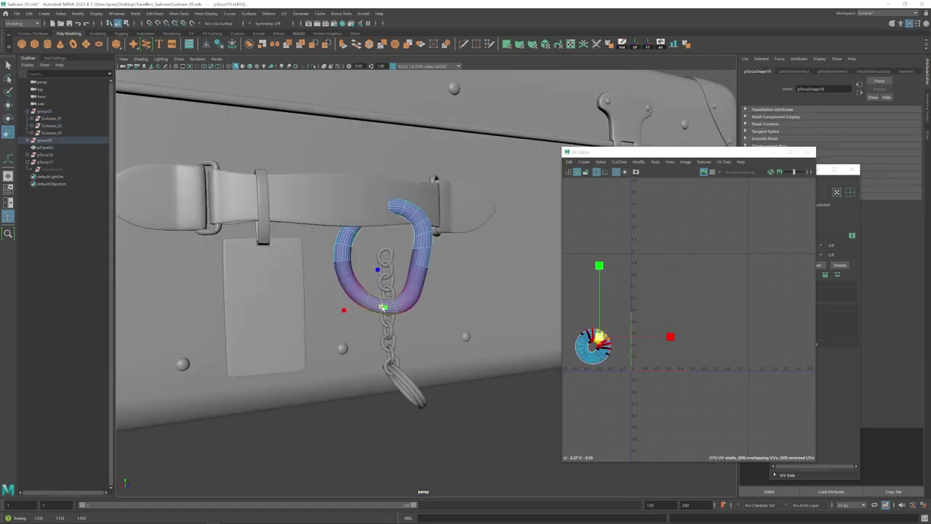
{"action": "left_click_drag", "start_coordinate": [438, 273], "coordinate": [408, 271], "text": "alt"}
{"action": "left_click", "coordinate": [429, 411]}
{"action": "left_click_drag", "start_coordinate": [429, 349], "coordinate": [400, 328], "text": "alt"}
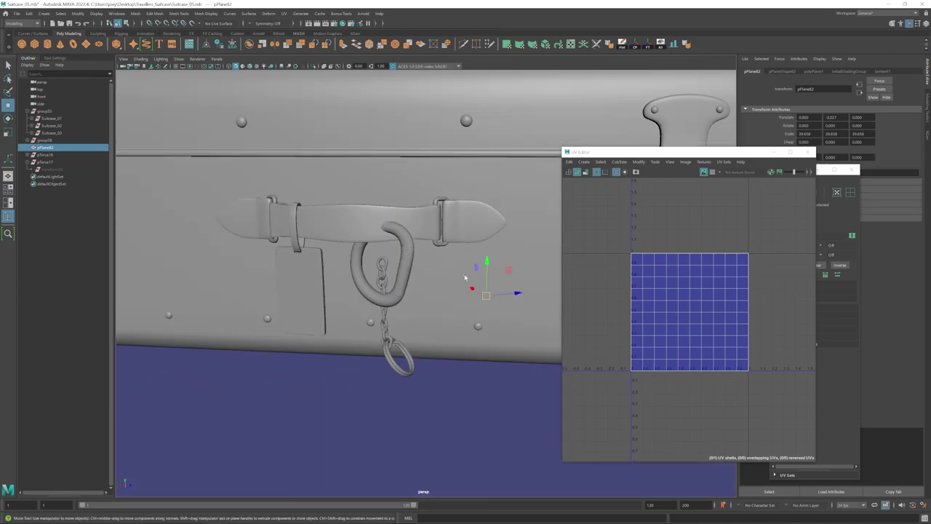
- Rotate and move the round ring so it encircles the right part of the suitcase's leather handle
{"action": "left_click", "coordinate": [416, 269]}
{"action": "key", "text": "e"}
{"action": "left_click_drag", "start_coordinate": [386, 285], "coordinate": [404, 350]}
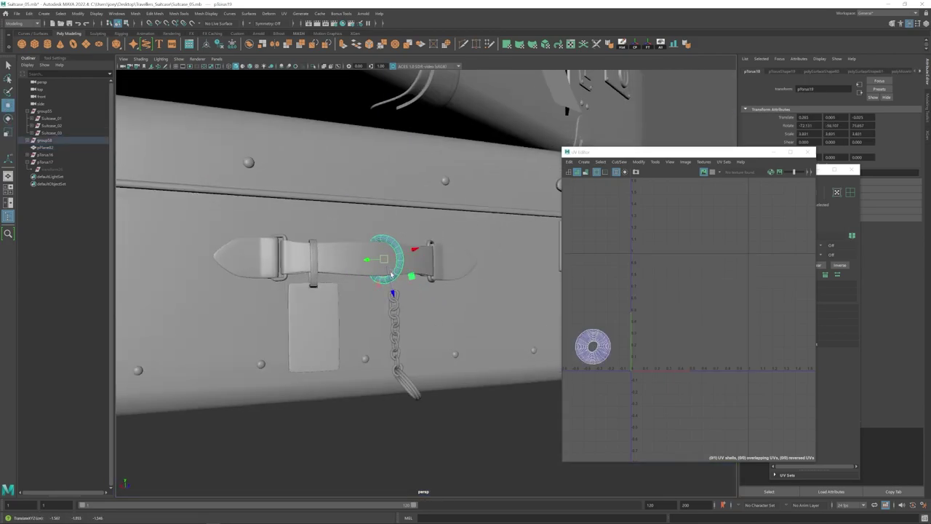
{"action": "key", "text": "e"}
{"action": "left_click_drag", "start_coordinate": [392, 275], "coordinate": [356, 276], "text": "alt"}
{"action": "key", "text": "w"}
{"action": "left_click_drag", "start_coordinate": [357, 276], "coordinate": [422, 250]}
{"action": "mouse_move", "coordinate": [422, 251]}
{"action": "left_mouse_down"}
{"action": "mouse_move", "coordinate": [432, 250]}
{"action": "mouse_move", "coordinate": [389, 264]}
{"action": "mouse_move", "coordinate": [381, 305]}
{"action": "mouse_move", "coordinate": [317, 285]}
{"action": "left_mouse_up"}
- Scale the edge loop on the handle ring's lower right side with soft selection to adjust its tube
{"action": "left_click", "coordinate": [155, 13]}
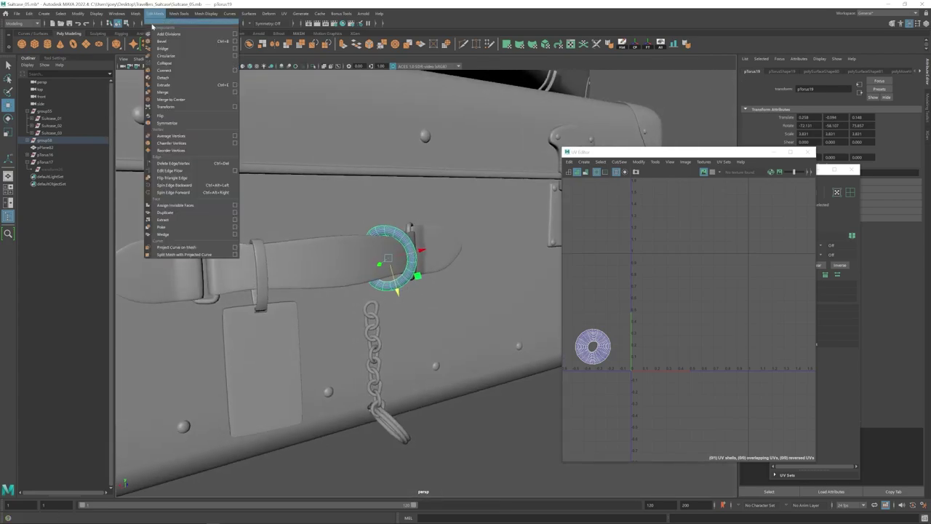
{"action": "left_click", "coordinate": [166, 92]}
{"action": "left_click", "coordinate": [378, 458]}
{"action": "left_click_drag", "start_coordinate": [313, 249], "coordinate": [383, 254], "text": "alt"}
{"action": "right_click_drag", "start_coordinate": [389, 260], "coordinate": [363, 262]}
{"action": "scroll", "coordinate": [391, 271], "scroll_direction": "up", "scroll_amount": 3}
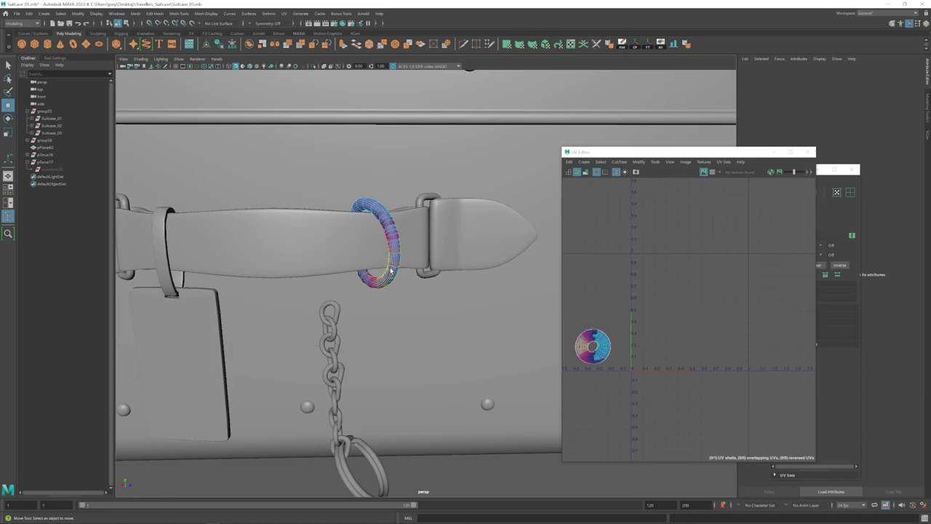
{"action": "double_click", "coordinate": [393, 268]}
{"action": "key", "text": "r"}
{"action": "key", "text": "w"}
- Select the handle ring and take it out of the chain group in the scene hierarchy
{"action": "left_click", "coordinate": [407, 451]}
{"action": "left_click_drag", "start_coordinate": [388, 266], "coordinate": [281, 264], "text": "alt"}
{"action": "left_click", "coordinate": [391, 279]}
{"action": "key", "text": "r"}
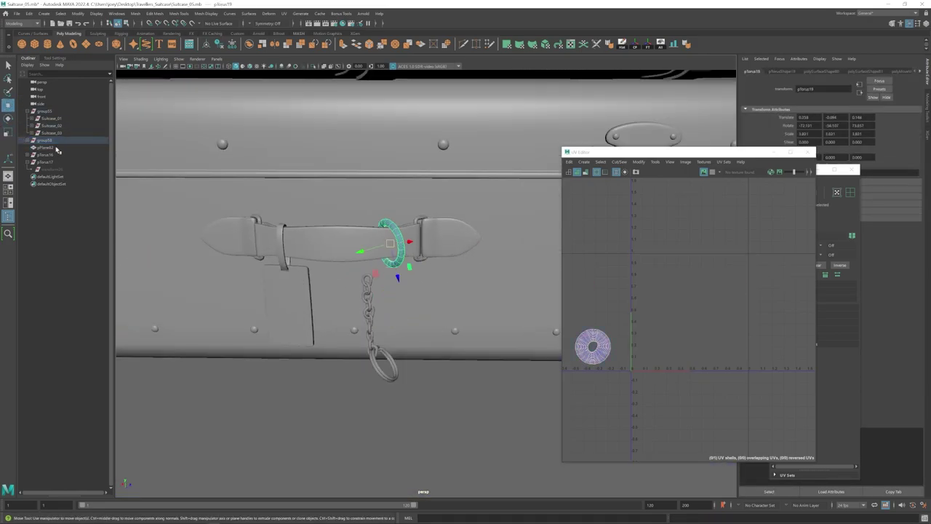
{"action": "middle_click_drag", "start_coordinate": [52, 243], "coordinate": [52, 239]}
{"action": "left_click", "coordinate": [45, 140]}
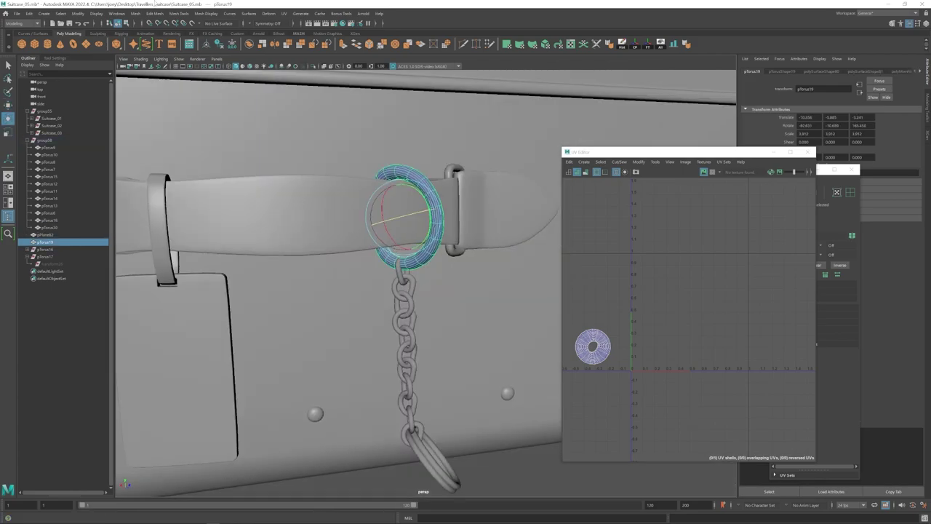
- Thin the handle ring's tube with the Transform component operation and set the Move tool's axis orientation to World
{"action": "left_click", "coordinate": [154, 13]}
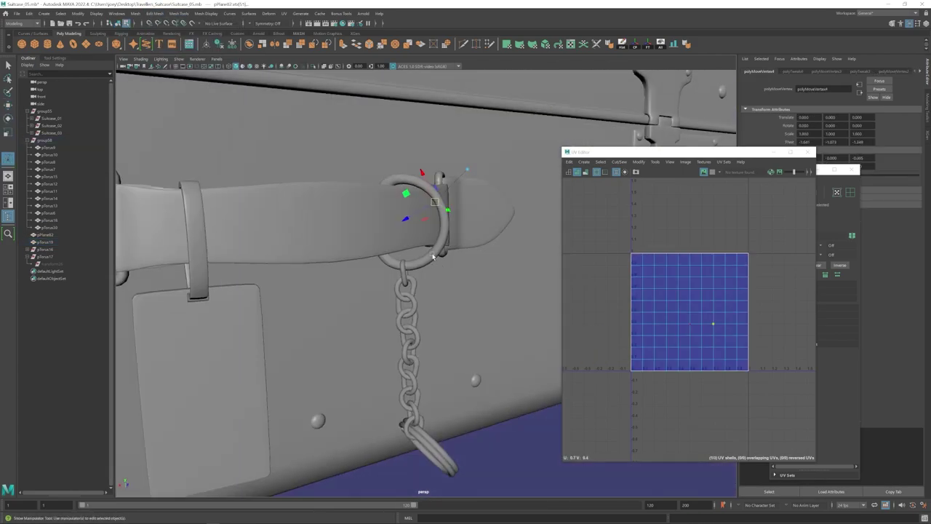
{"action": "left_click", "coordinate": [72, 87]}
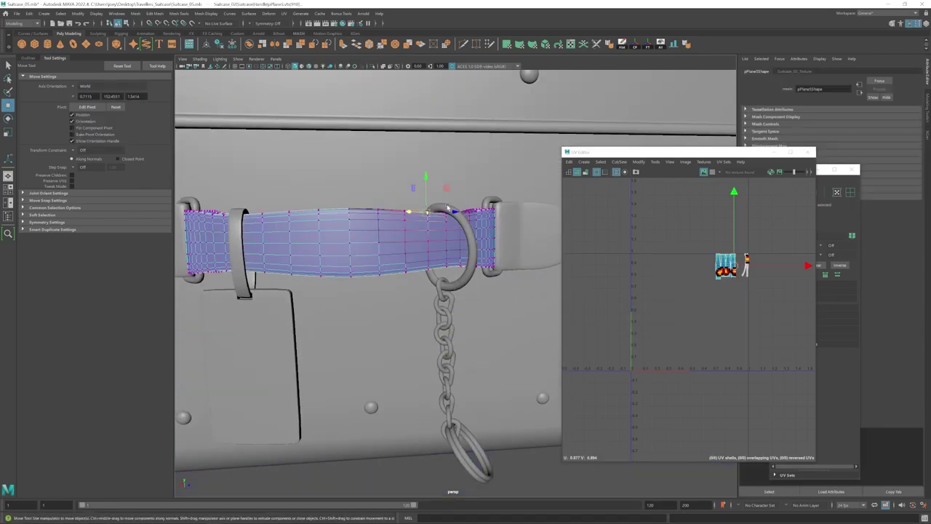
{"action": "left_click", "coordinate": [470, 233]}
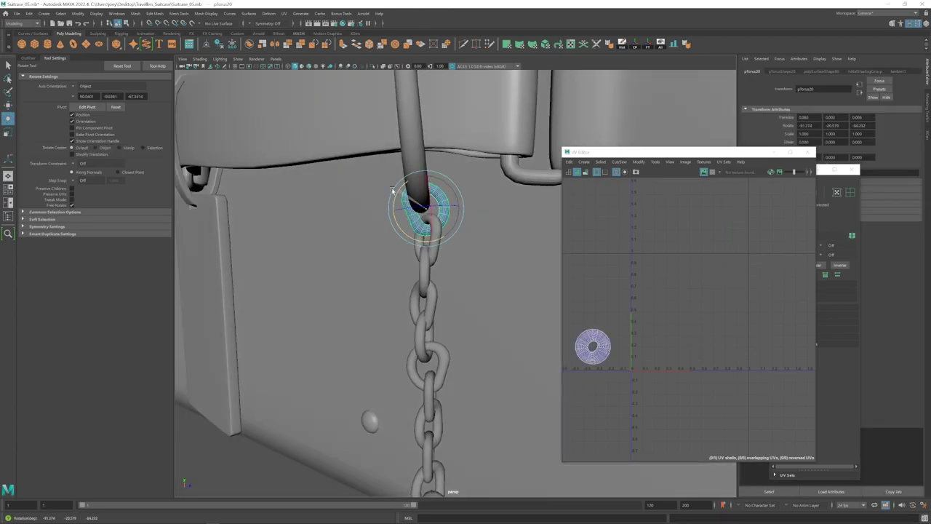
- Fit the top chain link around the handle ring and select the whole chain group to check its alignment
{"action": "key", "text": "w"}
{"action": "left_click_drag", "start_coordinate": [410, 219], "coordinate": [494, 214], "text": "alt"}
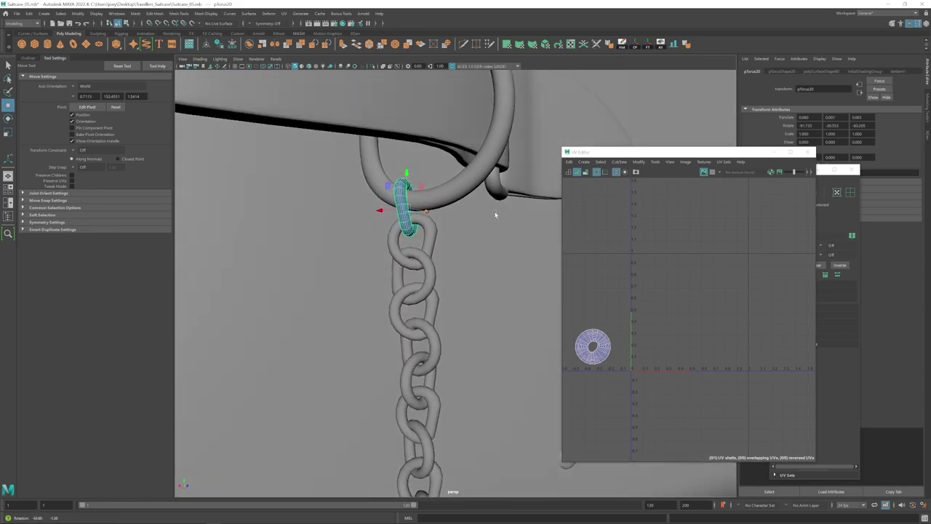
{"action": "right_click_drag", "start_coordinate": [494, 214], "coordinate": [293, 276], "text": "alt"}
{"action": "key", "text": "Up"}
{"action": "key", "text": "f"}
{"action": "left_click_drag", "start_coordinate": [442, 258], "coordinate": [385, 270], "text": "alt"}
{"action": "right_click_drag", "start_coordinate": [386, 271], "coordinate": [465, 282], "text": "alt"}
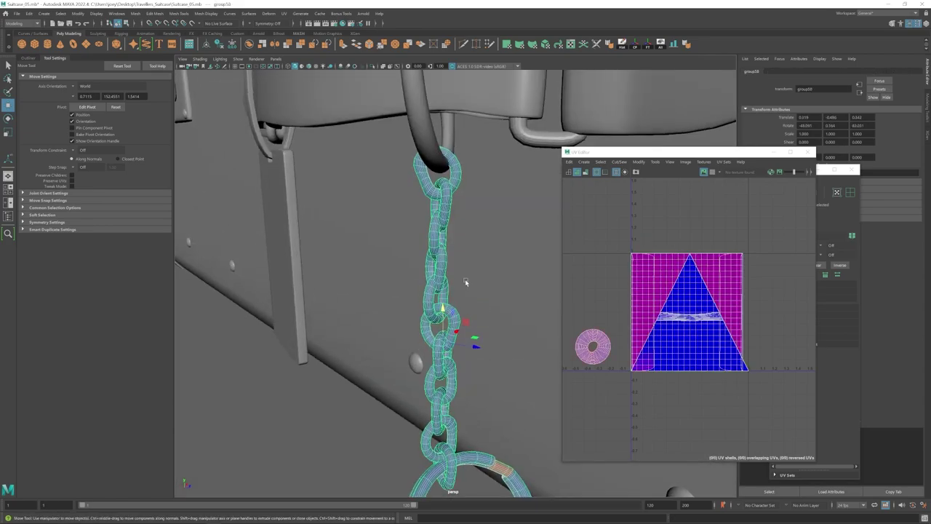
{"action": "left_click_drag", "start_coordinate": [466, 282], "coordinate": [534, 345], "text": "alt"}
{"action": "right_click_drag", "start_coordinate": [534, 345], "coordinate": [538, 320], "text": "alt"}
- Reshape two upper chain links by rotating and scaling their side edges with soft selection
{"action": "left_click", "coordinate": [420, 194]}
{"action": "key", "text": "e"}
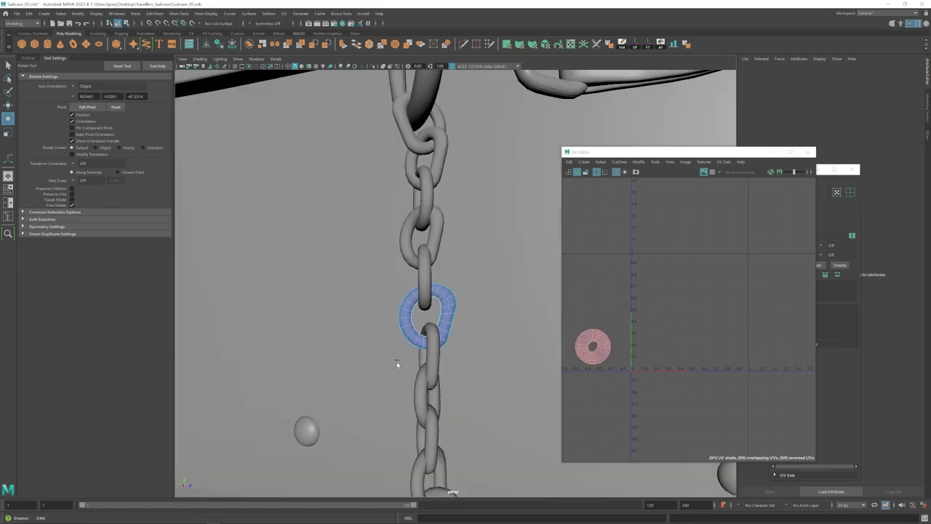
{"action": "left_click", "coordinate": [450, 298]}
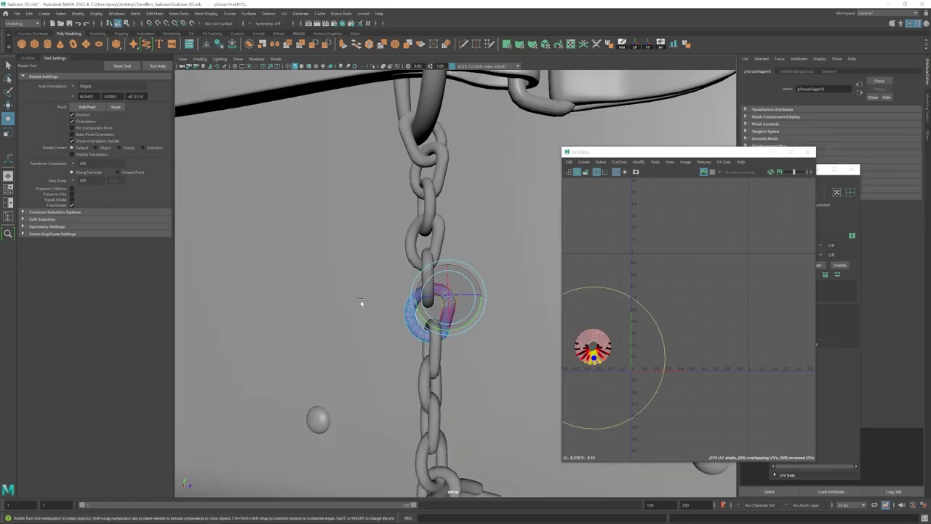
{"action": "left_click_drag", "start_coordinate": [448, 281], "coordinate": [528, 291], "text": "alt"}
{"action": "left_click", "coordinate": [442, 236]}
{"action": "right_click_drag", "start_coordinate": [447, 233], "coordinate": [447, 207]}
{"action": "double_click", "coordinate": [446, 225]}
{"action": "middle_click_drag", "start_coordinate": [487, 436], "coordinate": [468, 306], "text": "alt"}
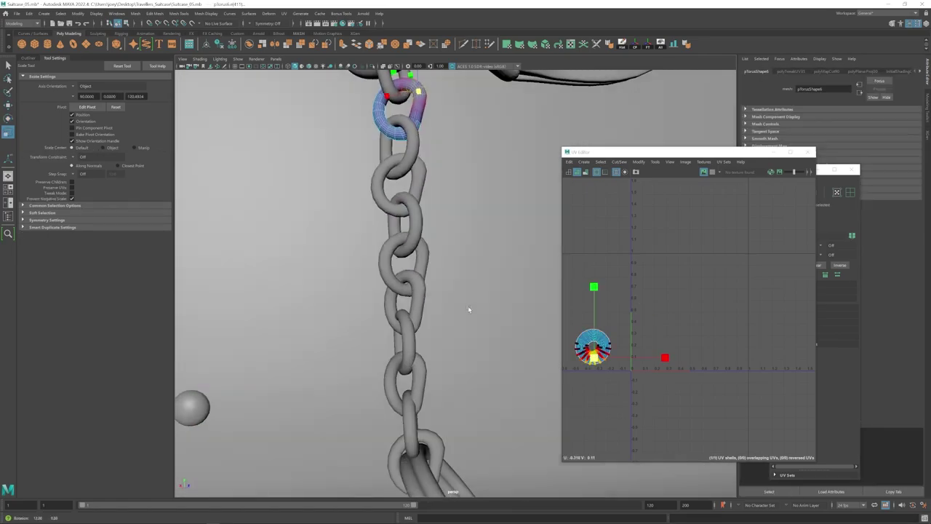
- Rotate a link in the lower part of the chain to vary its angle
{"action": "left_click_drag", "start_coordinate": [468, 305], "coordinate": [429, 320], "text": "alt"}
{"action": "left_click", "coordinate": [359, 375]}
{"action": "key", "text": "e"}
{"action": "left_click_drag", "start_coordinate": [370, 302], "coordinate": [389, 305]}
{"action": "left_click_drag", "start_coordinate": [390, 306], "coordinate": [393, 337], "text": "alt"}
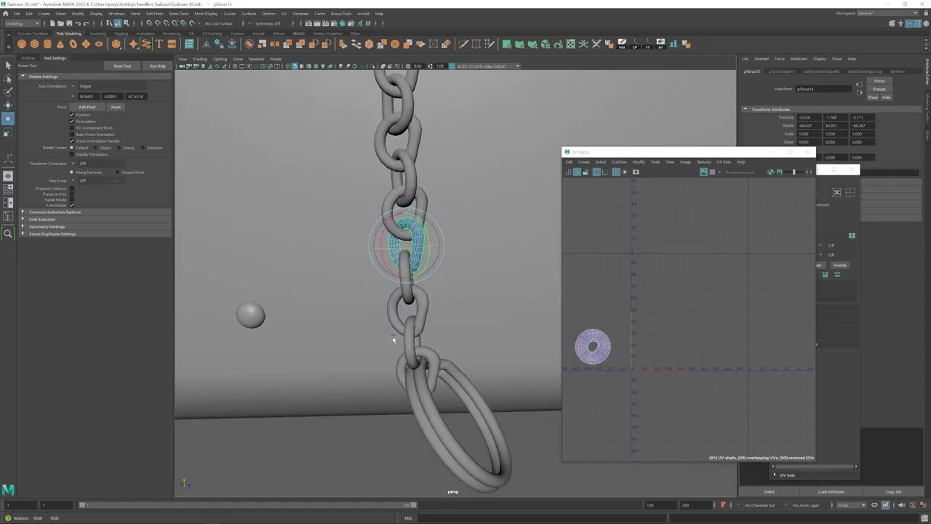
{"action": "right_click_drag", "start_coordinate": [392, 338], "coordinate": [403, 353], "text": "alt"}
{"action": "left_click", "coordinate": [403, 354]}
- Examine the chain and key ring hanging from the leather handle from several angles and distances
{"action": "left_click_drag", "start_coordinate": [403, 354], "coordinate": [427, 278], "text": "alt"}
{"action": "right_click_drag", "start_coordinate": [428, 278], "coordinate": [364, 354], "text": "alt"}
{"action": "middle_click_drag", "start_coordinate": [364, 353], "coordinate": [395, 322], "text": "alt"}
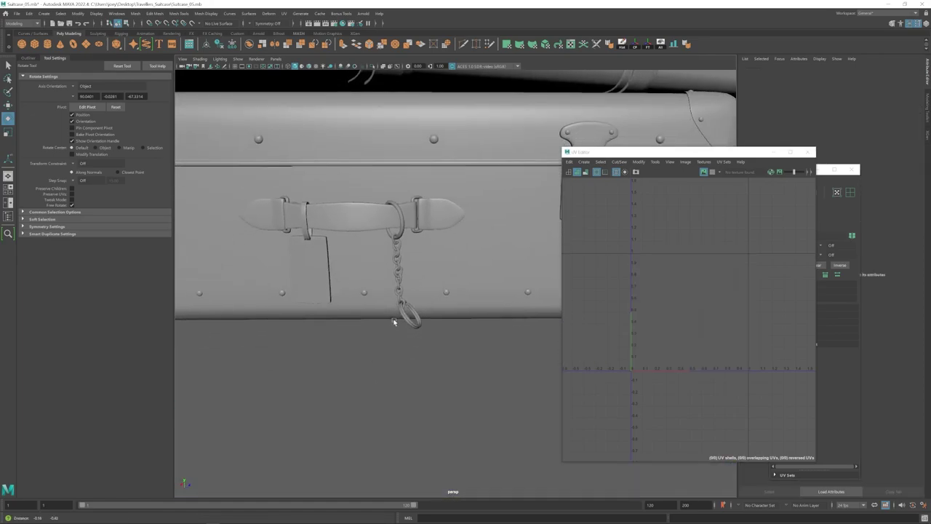
{"action": "right_click_drag", "start_coordinate": [395, 322], "coordinate": [361, 285], "text": "alt"}
{"action": "left_click", "coordinate": [361, 284]}
{"action": "key", "text": "r"}
{"action": "mouse_move", "coordinate": [360, 285]}
{"action": "left_mouse_down", "text": "alt"}
{"action": "mouse_move", "coordinate": [296, 282]}
{"action": "mouse_move", "coordinate": [357, 284]}
{"action": "left_mouse_up", "text": "alt"}
{"action": "right_click_drag", "start_coordinate": [358, 284], "coordinate": [440, 384], "text": "alt"}
{"action": "left_click", "coordinate": [441, 384]}
{"action": "left_click_drag", "start_coordinate": [441, 384], "coordinate": [458, 327], "text": "alt"}
{"action": "right_click_drag", "start_coordinate": [458, 327], "coordinate": [402, 233], "text": "alt"}
{"action": "left_click_drag", "start_coordinate": [403, 232], "coordinate": [436, 276], "text": "alt"}
{"action": "right_click_drag", "start_coordinate": [436, 276], "coordinate": [429, 355], "text": "alt"}
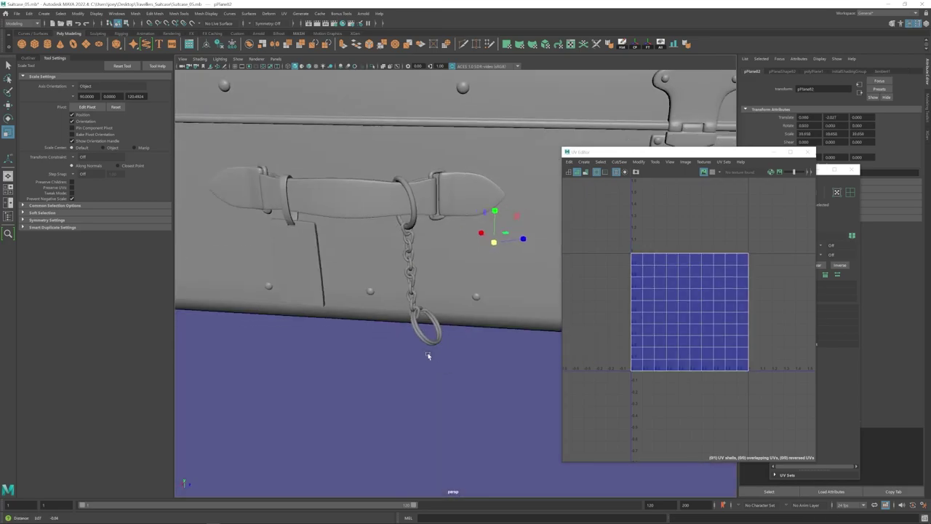
{"action": "left_click_drag", "start_coordinate": [428, 355], "coordinate": [407, 338], "text": "alt"}
- Create a polygon cube, place it under the key ring and rotate it to follow the lower suitcase's front
{"action": "left_click", "coordinate": [35, 43]}
{"action": "left_click_drag", "start_coordinate": [339, 360], "coordinate": [488, 334]}
{"action": "left_click_drag", "start_coordinate": [488, 335], "coordinate": [488, 313]}
{"action": "right_click_drag", "start_coordinate": [488, 313], "coordinate": [364, 291], "text": "alt"}
{"action": "mouse_move", "coordinate": [364, 291]}
{"action": "left_mouse_down", "text": "alt"}
{"action": "mouse_move", "coordinate": [351, 316]}
{"action": "mouse_move", "coordinate": [320, 295]}
{"action": "left_mouse_up", "text": "alt"}
{"action": "right_click_drag", "start_coordinate": [320, 294], "coordinate": [392, 305], "text": "alt"}
{"action": "key", "text": "e"}
{"action": "left_click_drag", "start_coordinate": [448, 308], "coordinate": [433, 313]}
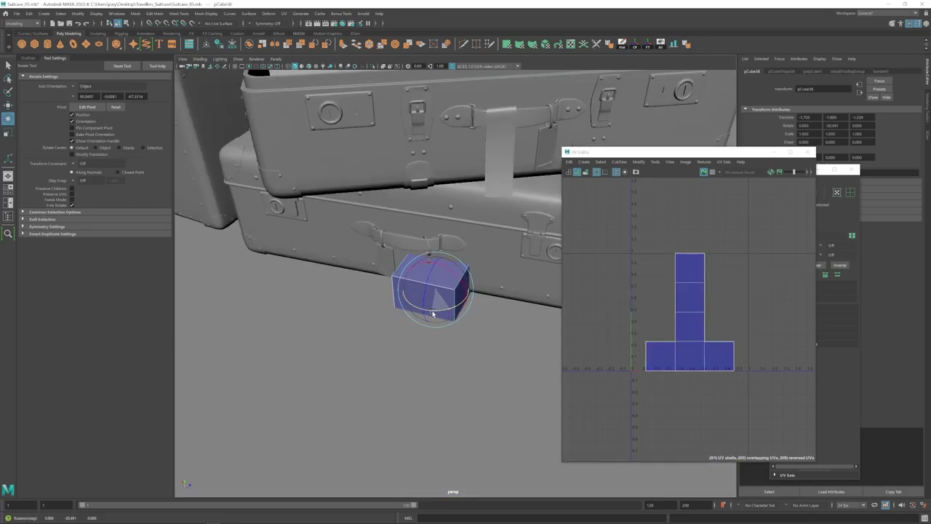
{"action": "key", "text": "w"}
- Delete the cube's faces except one flat horizontal face and select that face's end edge
{"action": "mouse_move", "coordinate": [434, 298]}
{"action": "right_mouse_down", "text": "alt"}
{"action": "mouse_move", "coordinate": [501, 299]}
{"action": "mouse_move", "coordinate": [490, 281]}
{"action": "mouse_move", "coordinate": [437, 283]}
{"action": "right_mouse_up", "text": "alt"}
{"action": "key", "text": "Delete"}
{"action": "left_click", "coordinate": [430, 281]}
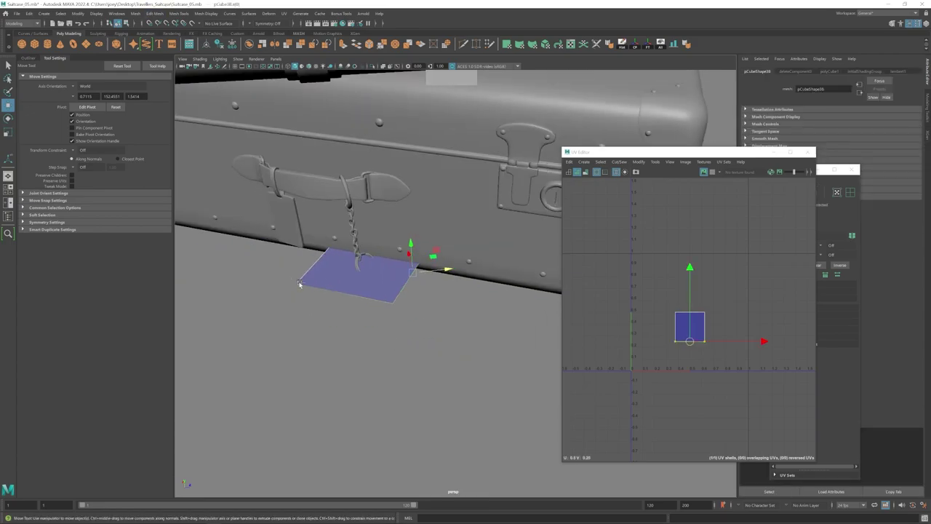
{"action": "left_click_drag", "start_coordinate": [447, 255], "coordinate": [455, 254], "text": "shift"}
{"action": "right_click_drag", "start_coordinate": [407, 283], "coordinate": [443, 284], "text": "alt"}
{"action": "left_click_drag", "start_coordinate": [540, 313], "coordinate": [537, 313]}
{"action": "key", "text": "ctrl+z"}
{"action": "left_click_drag", "start_coordinate": [480, 314], "coordinate": [425, 300], "text": "alt"}
{"action": "key", "text": "ctrl+e"}
{"action": "key", "text": "w"}
{"action": "left_click_drag", "start_coordinate": [392, 270], "coordinate": [505, 281]}
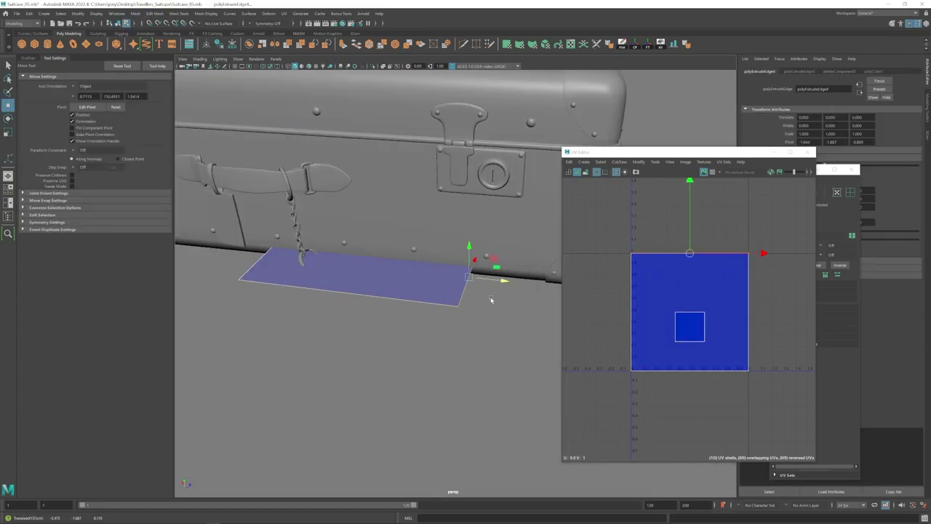
{"action": "left_click", "coordinate": [486, 295]}
{"action": "key", "text": "ctrl+z"}
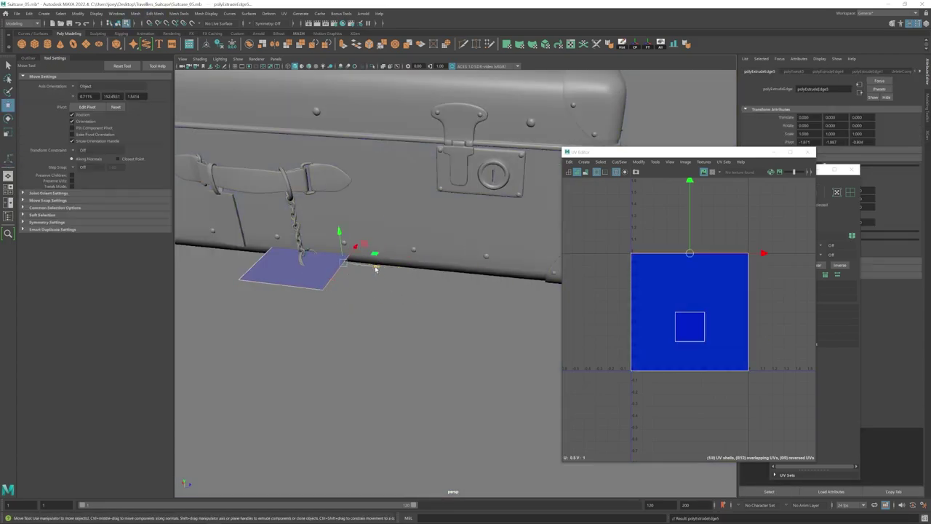
- Extrude the flat face's end edge repeatedly along the suitcase to make a strip of four segments
{"action": "left_click_drag", "start_coordinate": [441, 276], "coordinate": [504, 282], "text": "shift"}
{"action": "left_click_drag", "start_coordinate": [505, 281], "coordinate": [575, 288], "text": "shift"}
{"action": "middle_click_drag", "start_coordinate": [523, 299], "coordinate": [503, 286], "text": "alt"}
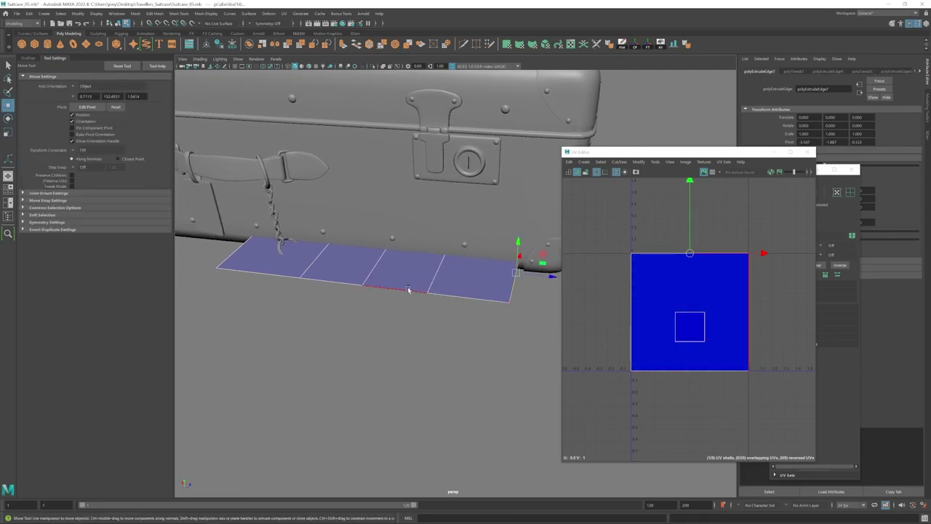
- Move the strip's front edges to form uneven key teeth and extrude a short tapered segment at its end
{"action": "left_click", "coordinate": [409, 291]}
{"action": "left_click_drag", "start_coordinate": [422, 272], "coordinate": [431, 258]}
{"action": "middle_click_drag", "start_coordinate": [501, 280], "coordinate": [408, 275], "text": "alt"}
{"action": "left_click", "coordinate": [434, 272]}
{"action": "left_click_drag", "start_coordinate": [469, 271], "coordinate": [449, 268], "text": "shift"}
{"action": "right_click_drag", "start_coordinate": [445, 288], "coordinate": [445, 269]}
{"action": "left_click", "coordinate": [447, 269]}
{"action": "middle_click_drag", "start_coordinate": [382, 297], "coordinate": [472, 305], "text": "alt"}
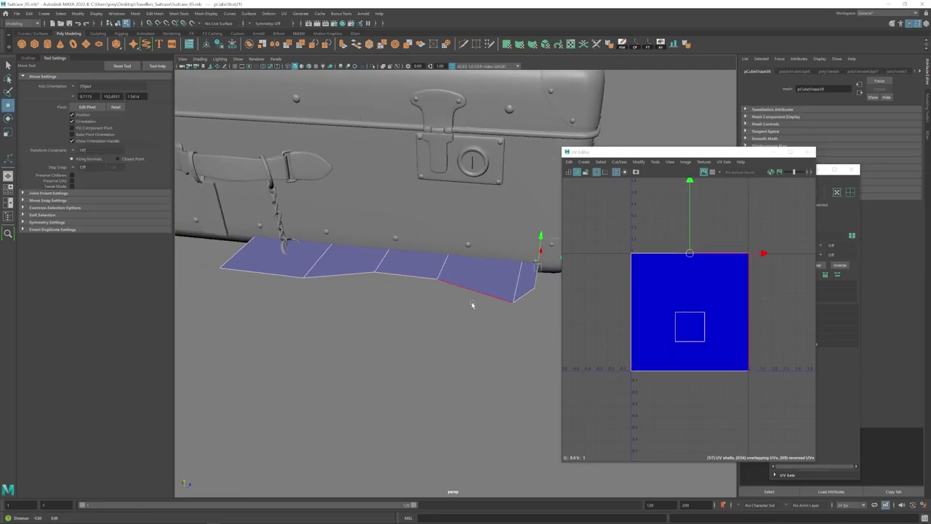
- Extrude further segments from the end of the key strip to add another tooth and a tip
{"action": "right_click_drag", "start_coordinate": [540, 275], "coordinate": [472, 280], "text": "alt"}
{"action": "left_click_drag", "start_coordinate": [472, 281], "coordinate": [331, 295], "text": "alt"}
{"action": "left_click", "coordinate": [450, 296]}
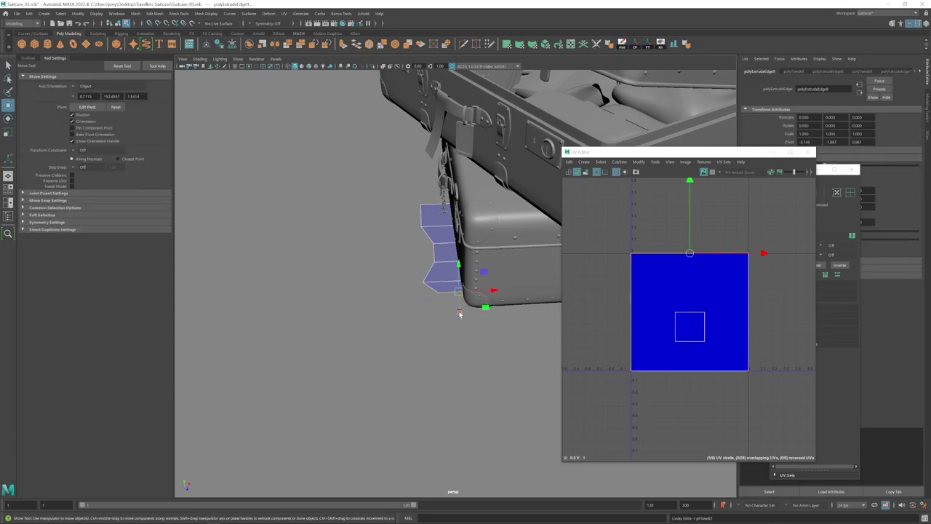
{"action": "left_click", "coordinate": [441, 333]}
{"action": "left_click_drag", "start_coordinate": [364, 328], "coordinate": [389, 306], "text": "alt"}
{"action": "left_click", "coordinate": [487, 301]}
- Return to the key strip as a whole object and scale it down to a narrow shaft
{"action": "left_click_drag", "start_coordinate": [487, 301], "coordinate": [371, 270], "text": "alt"}
{"action": "key", "text": "r"}
{"action": "right_click_drag", "start_coordinate": [360, 250], "coordinate": [380, 231]}
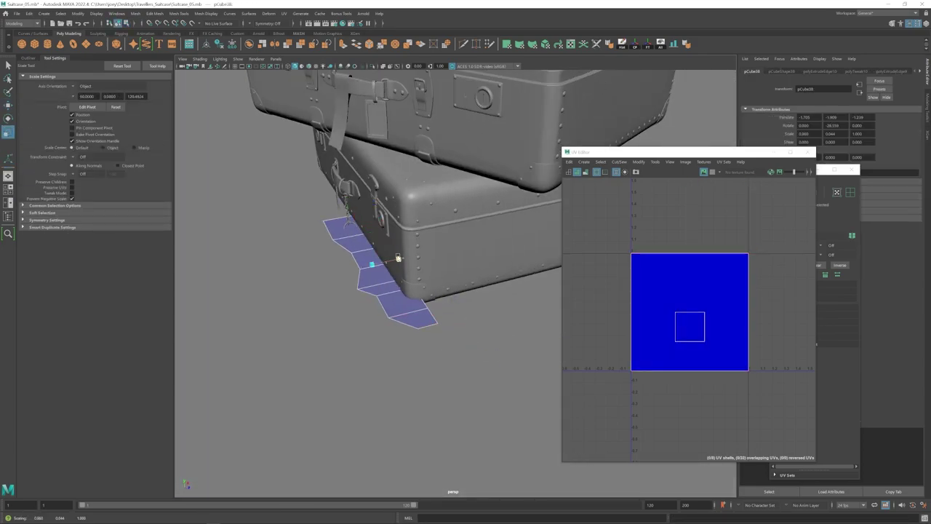
{"action": "left_click_drag", "start_coordinate": [398, 258], "coordinate": [393, 259]}
{"action": "left_click_drag", "start_coordinate": [372, 264], "coordinate": [362, 265]}
{"action": "left_click_drag", "start_coordinate": [312, 314], "coordinate": [402, 304], "text": "alt"}
- Extrude the edge at the shaft's plain end and extend it into a wider flat key head
{"action": "right_click_drag", "start_coordinate": [437, 278], "coordinate": [502, 290], "text": "alt"}
{"action": "right_click_drag", "start_coordinate": [501, 312], "coordinate": [502, 288]}
{"action": "left_click", "coordinate": [527, 314]}
{"action": "key", "text": "w"}
{"action": "left_click_drag", "start_coordinate": [419, 314], "coordinate": [442, 314], "text": "shift"}
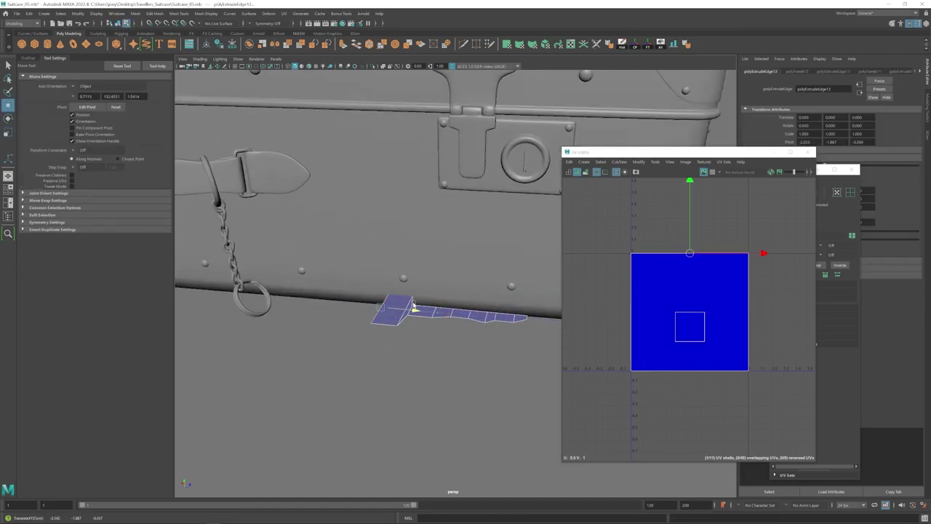
{"action": "left_click_drag", "start_coordinate": [416, 310], "coordinate": [403, 309]}
{"action": "left_click_drag", "start_coordinate": [404, 309], "coordinate": [371, 309], "text": "alt"}
- Select all the key's faces and extrude them upward to give the key thickness
{"action": "right_click_drag", "start_coordinate": [533, 314], "coordinate": [533, 344]}
{"action": "left_click_drag", "start_coordinate": [533, 344], "coordinate": [313, 247]}
{"action": "left_click_drag", "start_coordinate": [401, 255], "coordinate": [400, 250], "text": "shift"}
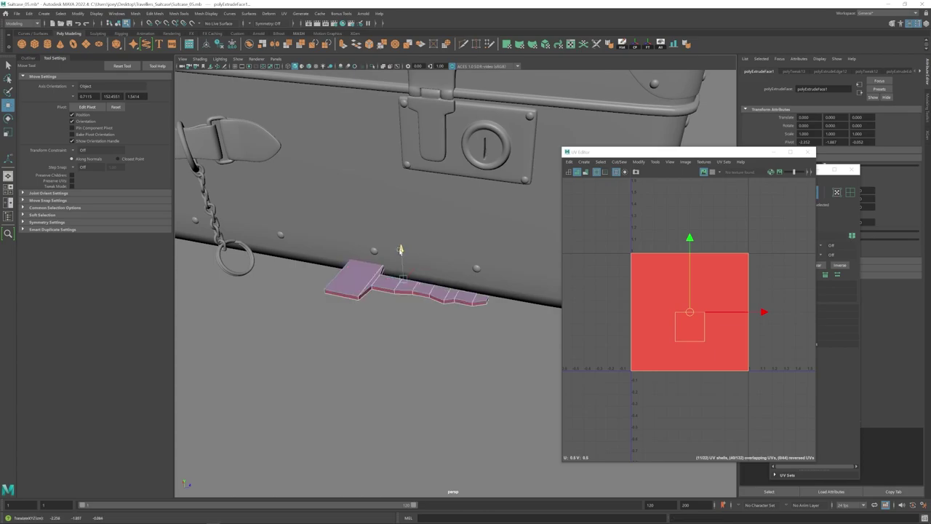
- Select the faces running along the key's shaft and scale them
{"action": "left_click_drag", "start_coordinate": [398, 291], "coordinate": [393, 262], "text": "alt"}
{"action": "right_click_drag", "start_coordinate": [393, 262], "coordinate": [451, 272], "text": "alt"}
{"action": "left_click", "coordinate": [295, 267]}
{"action": "double_click", "coordinate": [474, 288], "text": "shift"}
{"action": "key", "text": "r"}
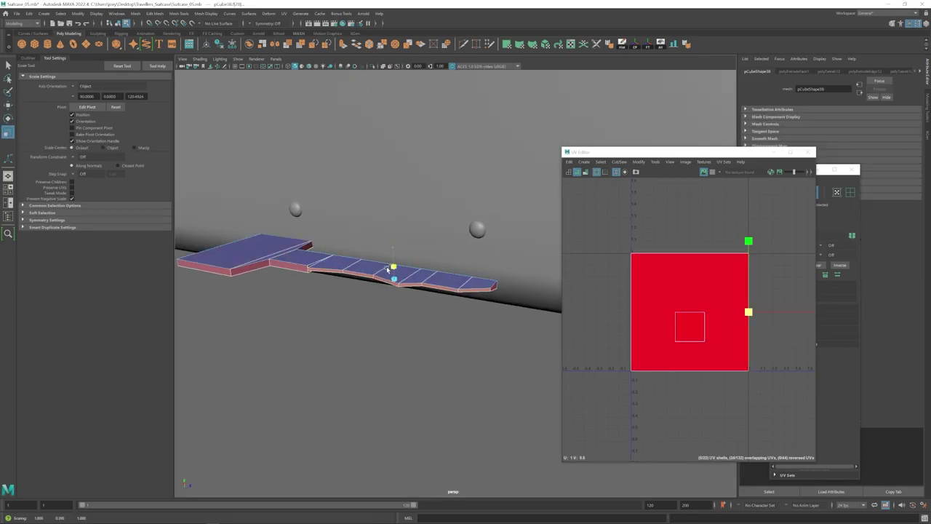
- Weld the key's vertices with the Target Weld tool where the shaft meets the head
{"action": "right_click_drag", "start_coordinate": [478, 305], "coordinate": [534, 306], "text": "alt"}
{"action": "left_click", "coordinate": [476, 44]}
{"action": "key", "text": "w"}
{"action": "right_click_drag", "start_coordinate": [465, 313], "coordinate": [408, 308], "text": "alt"}
{"action": "left_click", "coordinate": [435, 307]}
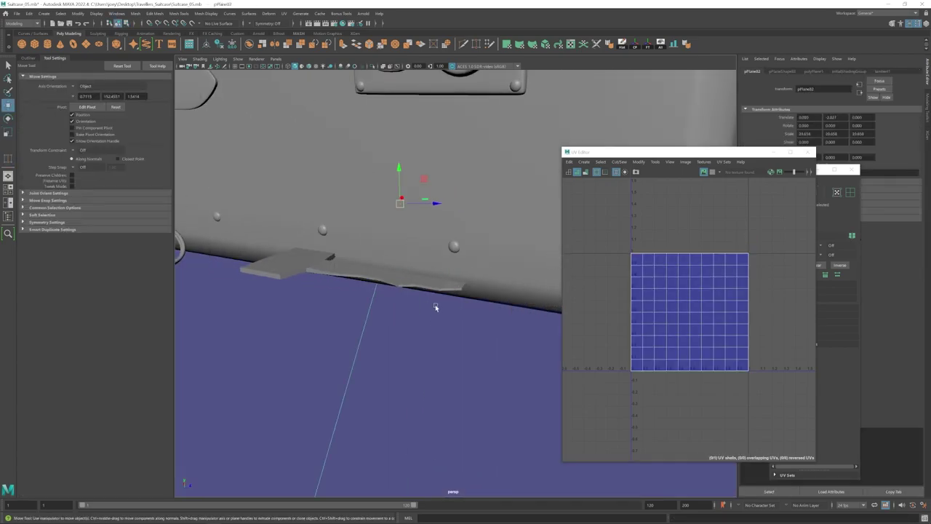
- Select the key as a whole object and scale it vertically to make it slightly thicker
{"action": "left_click", "coordinate": [429, 280]}
{"action": "left_click_drag", "start_coordinate": [431, 291], "coordinate": [466, 331], "text": "alt"}
{"action": "key", "text": "r"}
{"action": "left_click_drag", "start_coordinate": [441, 249], "coordinate": [440, 241]}
{"action": "key", "text": "w"}
{"action": "right_click_drag", "start_coordinate": [433, 303], "coordinate": [494, 307], "text": "alt"}
- Insert supporting edge loops on the key's head and where the shaft begins
{"action": "left_click", "coordinate": [179, 14]}
{"action": "left_click", "coordinate": [191, 67]}
{"action": "left_click", "coordinate": [330, 260]}
{"action": "middle_click_drag", "start_coordinate": [342, 273], "coordinate": [375, 279], "text": "alt"}
{"action": "right_click_drag", "start_coordinate": [390, 285], "coordinate": [436, 285], "text": "alt"}
{"action": "left_click", "coordinate": [282, 269]}
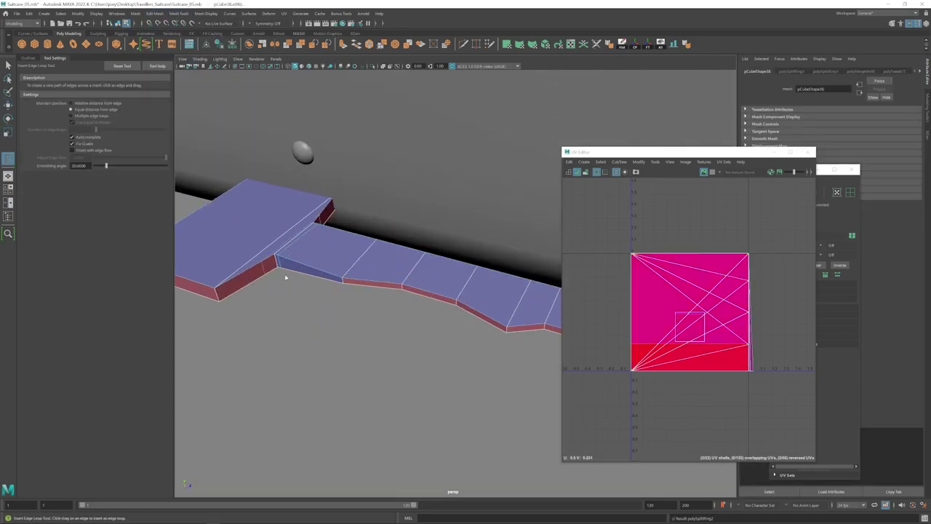
{"action": "right_click_drag", "start_coordinate": [285, 274], "coordinate": [254, 271], "text": "alt"}
{"action": "left_click", "coordinate": [281, 269]}
{"action": "key", "text": "w"}
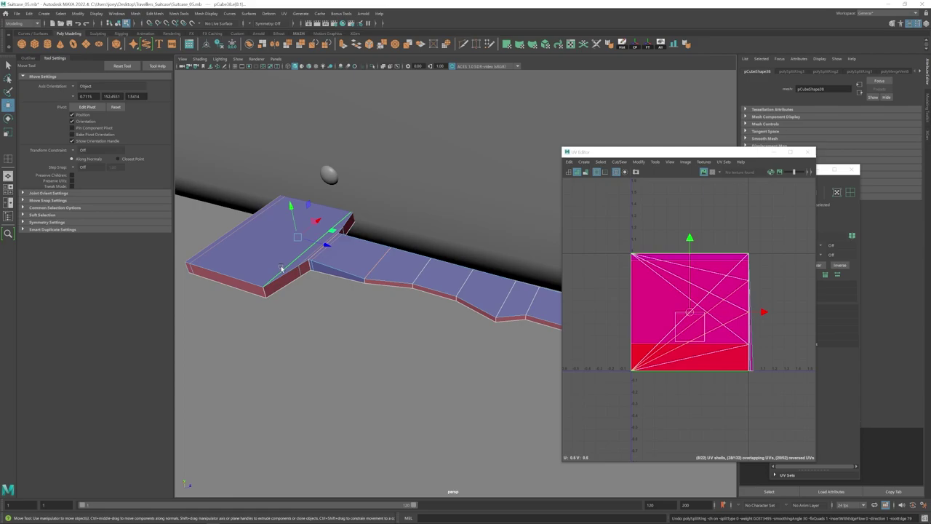
{"action": "key", "text": "g"}
{"action": "left_click", "coordinate": [268, 283]}
{"action": "key", "text": "ctrl+z"}
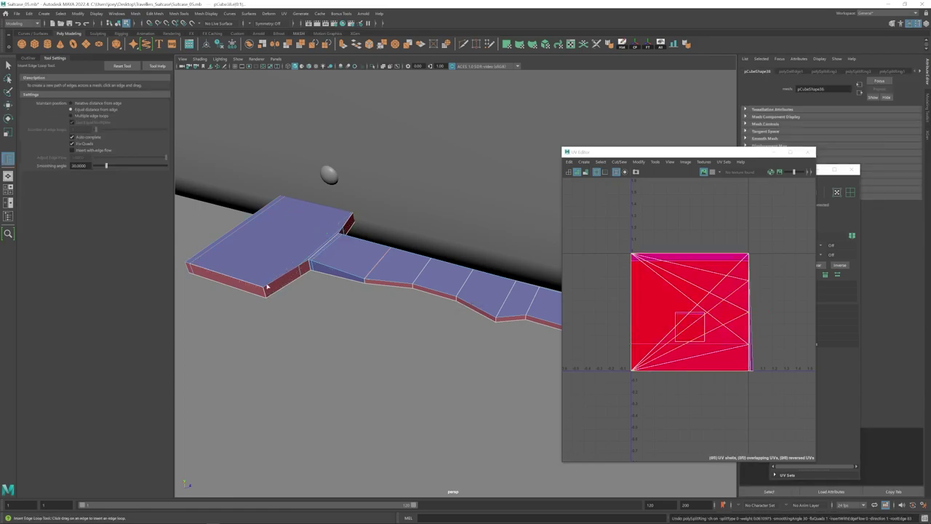
- Insert edge loops with Multi-Cut across the top of the key's head, in line with both sides of the shaft
{"action": "left_click_drag", "start_coordinate": [267, 286], "coordinate": [334, 227], "text": "alt"}
{"action": "left_click", "coordinate": [310, 197], "text": "ctrl"}
{"action": "mouse_move", "coordinate": [451, 276]}
{"action": "left_mouse_down", "text": "alt"}
{"action": "mouse_move", "coordinate": [413, 254]}
{"action": "mouse_move", "coordinate": [435, 291]}
{"action": "left_mouse_up", "text": "alt"}
{"action": "key", "text": "w"}
{"action": "right_click_drag", "start_coordinate": [368, 213], "coordinate": [368, 267]}
{"action": "key", "text": "ctrl+shift+x"}
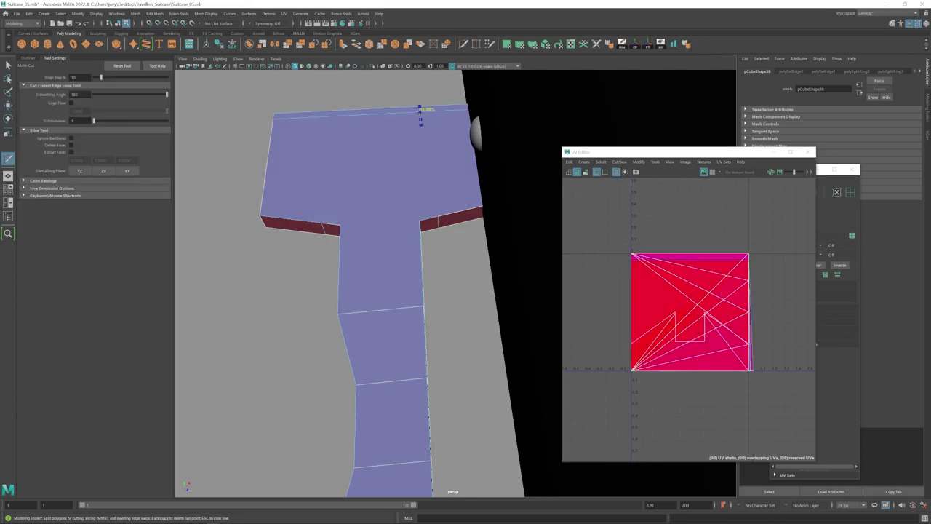
{"action": "left_click", "coordinate": [416, 110], "text": "ctrl"}
{"action": "left_click", "coordinate": [343, 113], "text": "ctrl"}
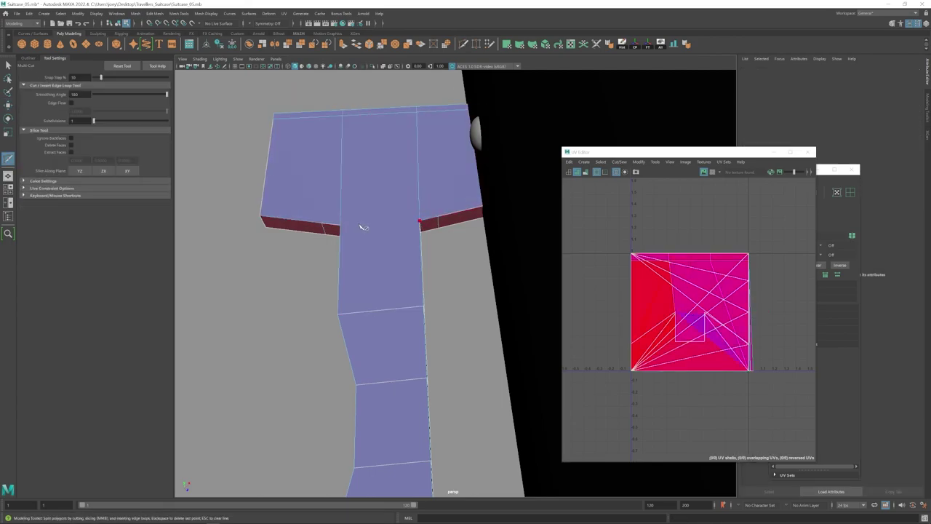
- Delete the surplus edges around the junction of the key's head and shaft, and weld the loose vertices with Target Weld
{"action": "key", "text": "w"}
{"action": "left_click_drag", "start_coordinate": [362, 227], "coordinate": [324, 254], "text": "alt"}
{"action": "left_click", "coordinate": [325, 254]}
{"action": "key", "text": "ctrl+Delete"}
{"action": "left_click_drag", "start_coordinate": [417, 214], "coordinate": [340, 254], "text": "alt"}
{"action": "left_click", "coordinate": [409, 274]}
{"action": "key", "text": "f"}
{"action": "key", "text": "ctrl+Delete"}
{"action": "scroll", "coordinate": [476, 239], "scroll_direction": "down", "scroll_amount": 8}
{"action": "key", "text": "F8"}
{"action": "middle_click_drag", "start_coordinate": [240, 242], "coordinate": [309, 225], "text": "alt"}
{"action": "scroll", "coordinate": [309, 226], "scroll_direction": "up", "scroll_amount": 4}
{"action": "key", "text": "ctrl+shift+x"}
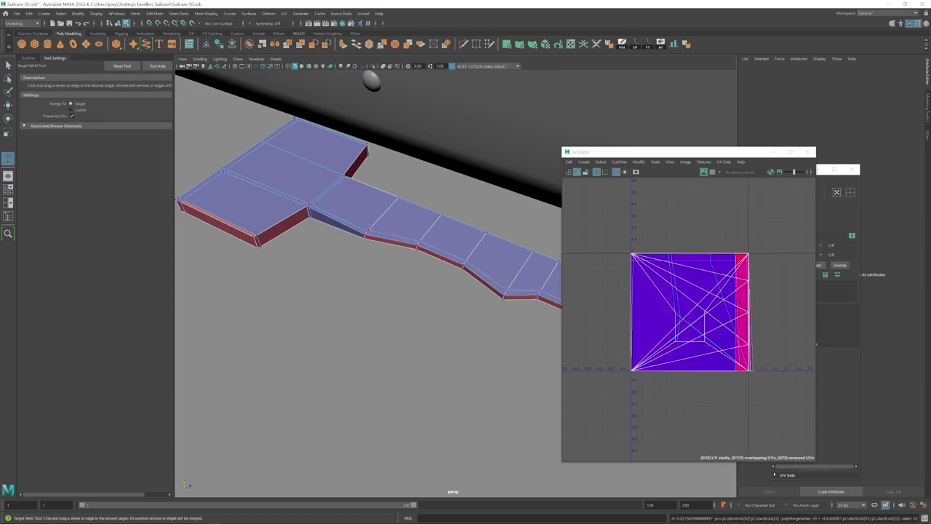
- Isolate the key in the viewport
{"action": "scroll", "coordinate": [368, 228], "scroll_direction": "down", "scroll_amount": 6}
{"action": "left_click_drag", "start_coordinate": [353, 371], "coordinate": [336, 339], "text": "alt"}
{"action": "middle_click_drag", "start_coordinate": [337, 339], "coordinate": [399, 336], "text": "alt"}
{"action": "scroll", "coordinate": [399, 335], "scroll_direction": "up", "scroll_amount": 4}
{"action": "mouse_move", "coordinate": [326, 357]}
{"action": "left_mouse_down", "text": "alt"}
{"action": "mouse_move", "coordinate": [326, 368]}
{"action": "mouse_move", "coordinate": [338, 349]}
{"action": "left_mouse_up", "text": "alt"}
{"action": "key", "text": "ctrl+shift+x"}
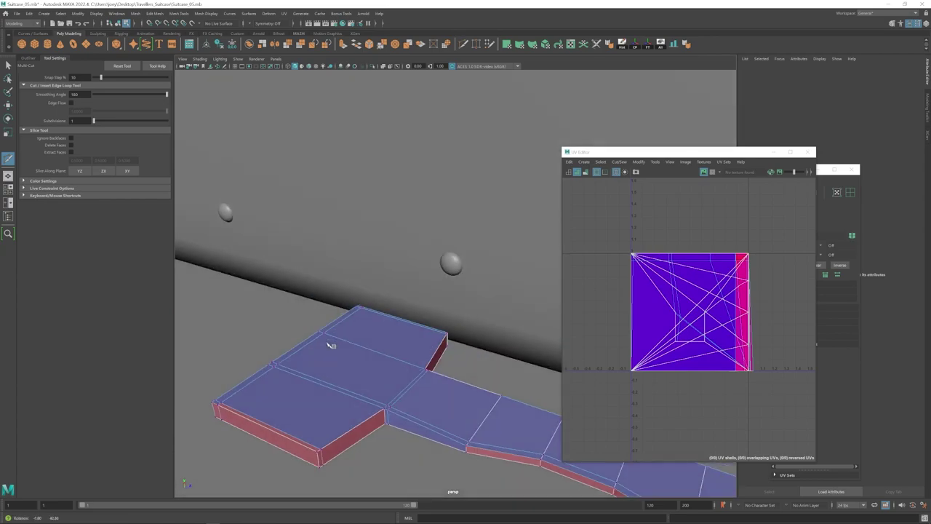
{"action": "key", "text": "w"}
{"action": "key", "text": "ctrl+1"}
- Cut an edge across the underside of the key's head, connecting one shaft corner to the loop at the head's far end
{"action": "key", "text": "ctrl+shift+x"}
{"action": "left_click", "coordinate": [442, 160]}
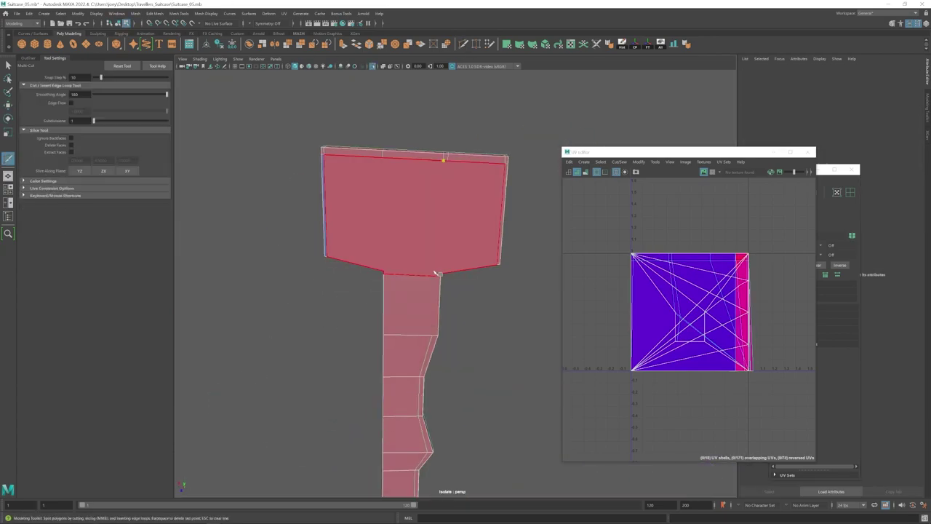
{"action": "left_click_drag", "start_coordinate": [439, 272], "coordinate": [407, 335], "text": "alt"}
{"action": "key", "text": "w"}
{"action": "key", "text": "ctrl+shift+x"}
{"action": "left_click", "coordinate": [424, 382]}
{"action": "key", "text": "w"}
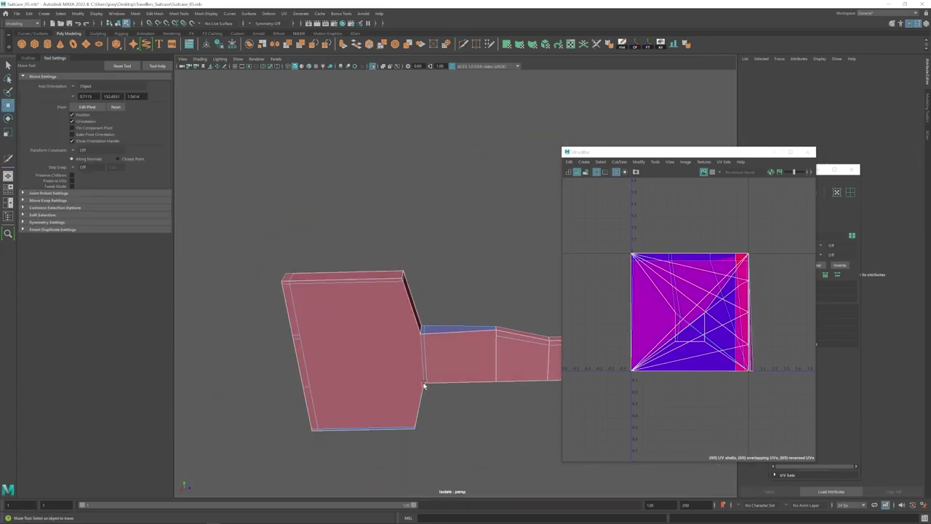
{"action": "key", "text": "ctrl+shift+x"}
{"action": "left_click", "coordinate": [308, 385]}
{"action": "key", "text": "w"}
- Cut a second edge across the head's underside with Multi-Cut, connecting the far end loop to the other shaft corner
{"action": "key", "text": "ctrl+shift+x"}
{"action": "left_click", "coordinate": [298, 337]}
{"action": "left_click_drag", "start_coordinate": [329, 323], "coordinate": [473, 317], "text": "alt"}
{"action": "left_click_drag", "start_coordinate": [435, 262], "coordinate": [471, 151], "text": "alt"}
{"action": "key", "text": "w"}
{"action": "key", "text": "ctrl+shift+x"}
{"action": "left_click", "coordinate": [435, 285]}
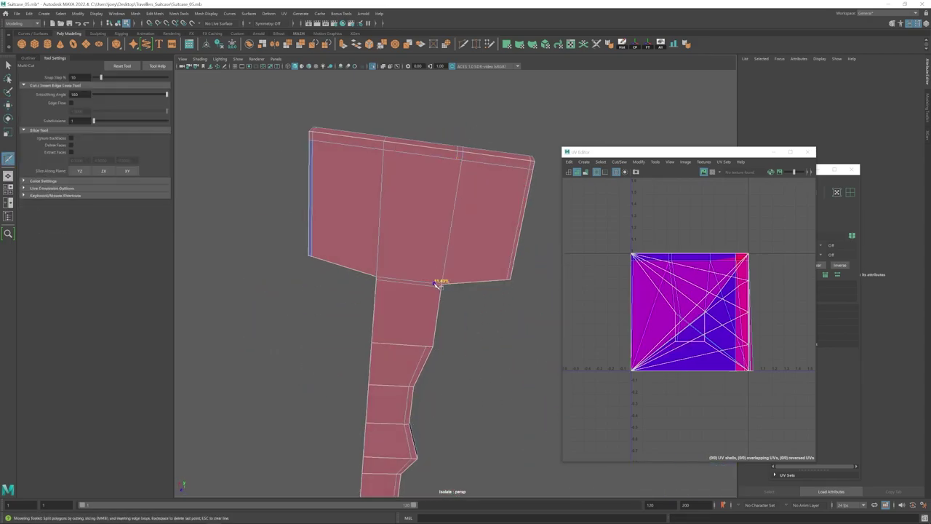
{"action": "key", "text": "q"}
{"action": "right_click_drag", "start_coordinate": [438, 296], "coordinate": [648, 401], "text": "alt"}
{"action": "key", "text": "w"}
{"action": "key", "text": "ctrl+shift+x"}
{"action": "key", "text": "w"}
{"action": "right_click_drag", "start_coordinate": [450, 347], "coordinate": [427, 226], "text": "alt"}
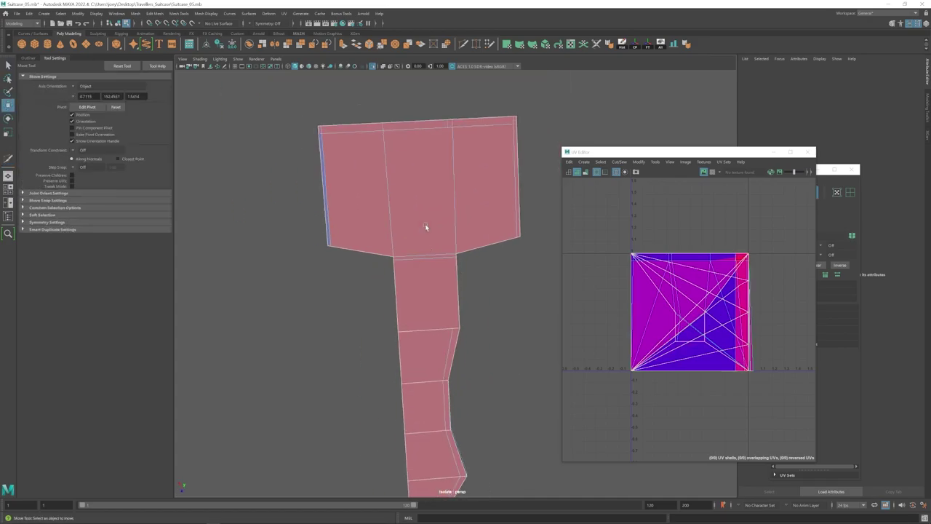
- Delete the underside faces at the head's middle and first shaft segment, and extrude the open edge toward the shaft
{"action": "left_click", "coordinate": [426, 226]}
{"action": "left_click", "coordinate": [437, 282], "text": "shift"}
{"action": "left_click", "coordinate": [449, 127]}
{"action": "key", "text": "ctrl+e"}
{"action": "key", "text": "w"}
{"action": "left_click_drag", "start_coordinate": [421, 151], "coordinate": [428, 265]}
{"action": "right_click_drag", "start_coordinate": [428, 265], "coordinate": [494, 271], "text": "alt"}
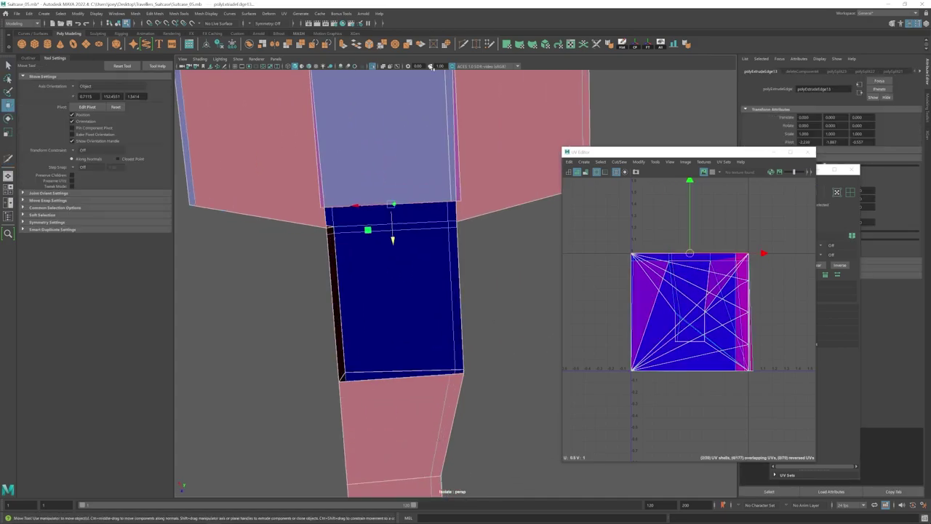
- Weld the extruded strip's end vertices to the head-shaft corners, and extrude its edge into a short strip toward the shaft
{"action": "right_click_drag", "start_coordinate": [378, 218], "coordinate": [349, 211], "text": "shift"}
{"action": "left_click_drag", "start_coordinate": [325, 204], "coordinate": [328, 227]}
{"action": "key", "text": "w"}
{"action": "left_click_drag", "start_coordinate": [456, 200], "coordinate": [405, 224]}
{"action": "left_click", "coordinate": [408, 203]}
{"action": "key", "text": "ctrl+e"}
{"action": "key", "text": "w"}
{"action": "right_click_drag", "start_coordinate": [405, 216], "coordinate": [403, 166], "text": "shift"}
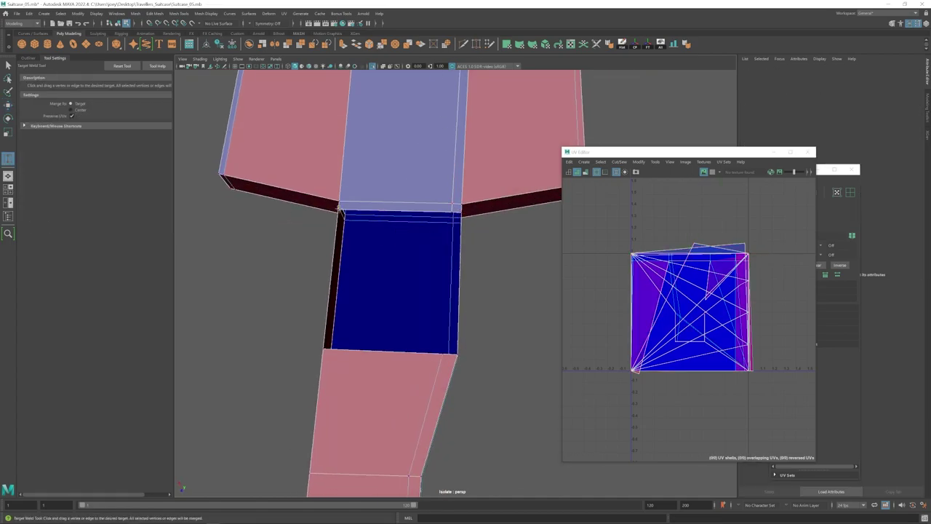
- Undo the last edits on the strip and try to bridge its edge to the shaft's open edge
{"action": "key", "text": "ctrl+z"}
{"action": "key", "text": "ctrl+z"}
{"action": "key", "text": "ctrl+z"}
{"action": "left_click", "coordinate": [359, 350], "text": "shift"}
{"action": "left_click_drag", "start_coordinate": [371, 363], "coordinate": [408, 408], "text": "alt"}
{"action": "key", "text": "ctrl+slash"}
{"action": "key", "text": "ctrl+z"}
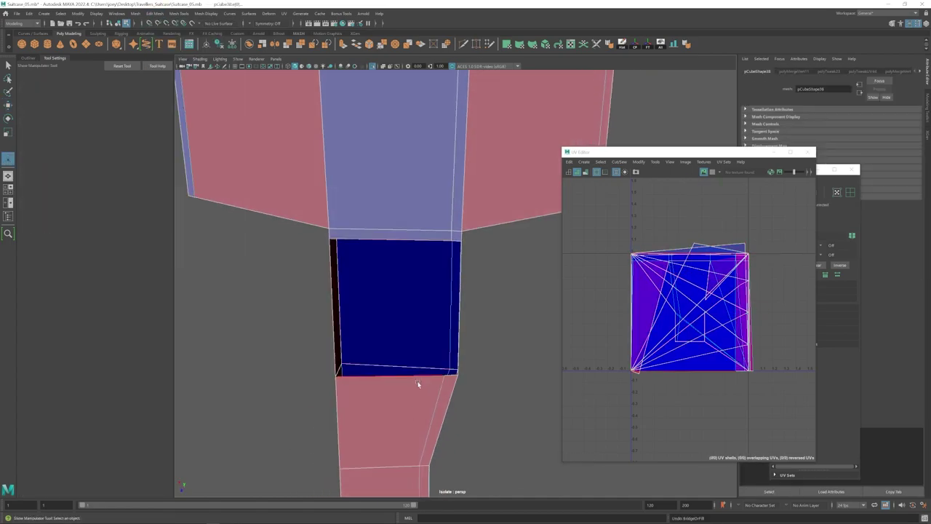
- Delete the thin leftover face below the first shaft segment and bridge the open edges across the gap
{"action": "right_click_drag", "start_coordinate": [414, 340], "coordinate": [413, 342]}
{"action": "left_click", "coordinate": [409, 394]}
{"action": "key", "text": "Delete"}
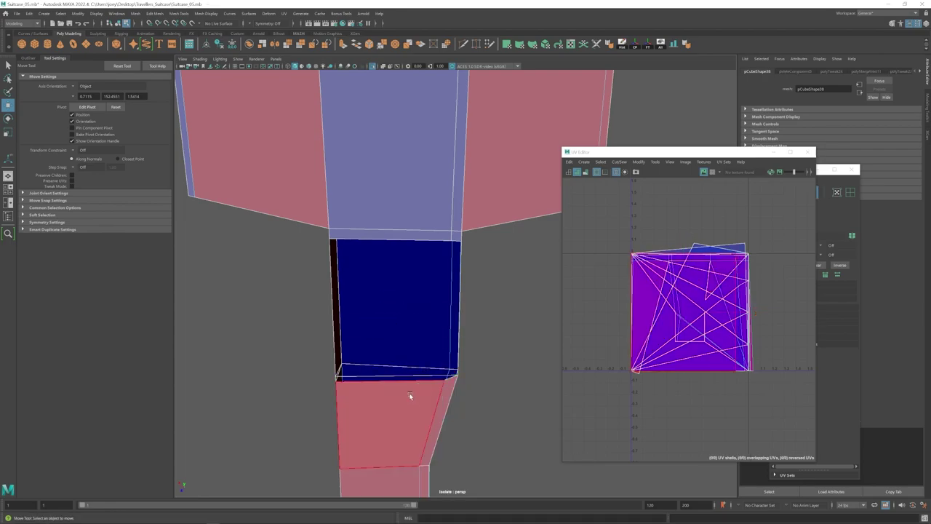
{"action": "left_click_drag", "start_coordinate": [409, 394], "coordinate": [416, 357], "text": "alt"}
{"action": "left_click", "coordinate": [154, 13]}
{"action": "left_click", "coordinate": [161, 86]}
{"action": "right_click_drag", "start_coordinate": [416, 358], "coordinate": [417, 338]}
{"action": "left_click_drag", "start_coordinate": [417, 357], "coordinate": [465, 321], "text": "alt"}
{"action": "left_click", "coordinate": [386, 316]}
{"action": "left_click", "coordinate": [398, 190]}
{"action": "key", "text": "ctrl+slash"}
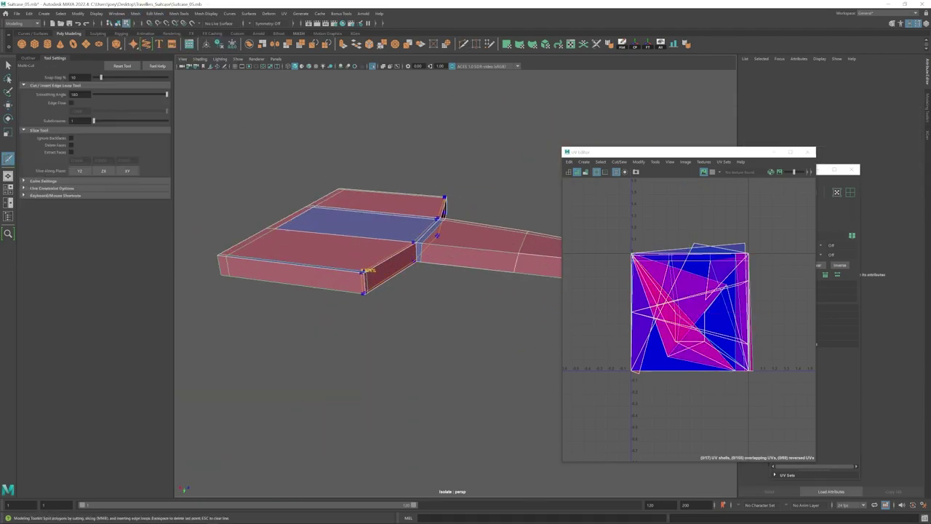
- Insert an edge loop near the shaft end of the key's head and adjust the shaft's side vertices with the Move tool
{"action": "left_click_drag", "start_coordinate": [529, 342], "coordinate": [387, 262], "text": "alt"}
{"action": "left_click", "coordinate": [449, 263]}
{"action": "left_click", "coordinate": [443, 253]}
{"action": "key", "text": "1"}
{"action": "scroll", "coordinate": [387, 262], "scroll_direction": "up", "scroll_amount": 5}
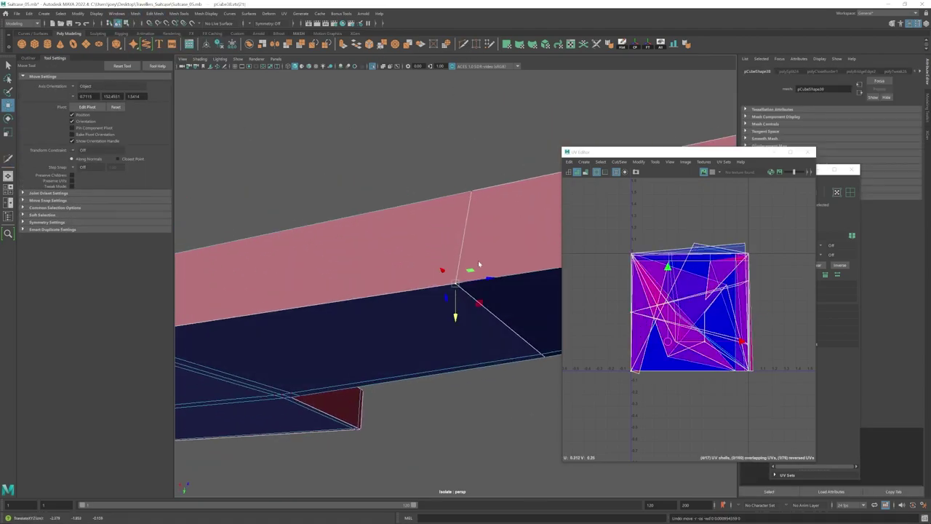
{"action": "left_click", "coordinate": [470, 267]}
{"action": "left_click_drag", "start_coordinate": [478, 264], "coordinate": [349, 251], "text": "alt"}
{"action": "left_click_drag", "start_coordinate": [499, 233], "coordinate": [493, 234]}
{"action": "left_click_drag", "start_coordinate": [407, 320], "coordinate": [448, 276], "text": "alt"}
{"action": "left_click", "coordinate": [208, 204]}
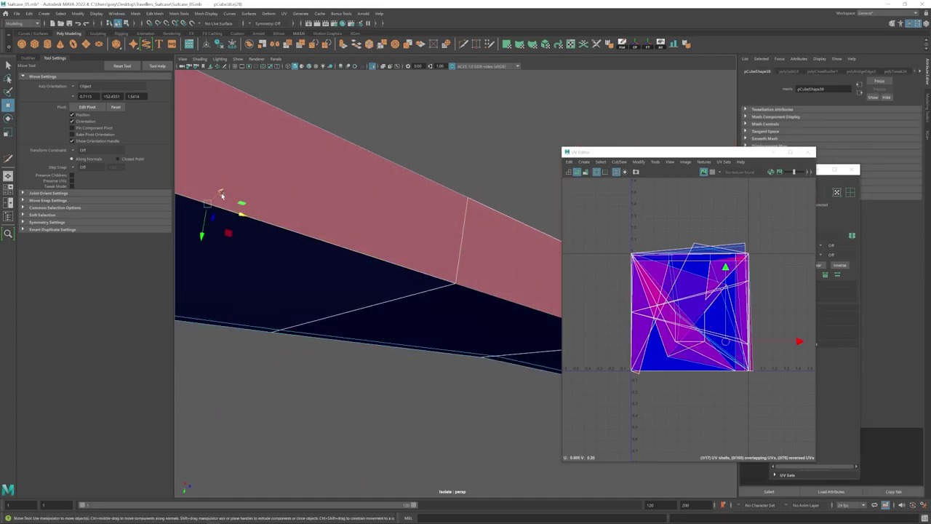
{"action": "left_click", "coordinate": [202, 235]}
- Try deleting the side and underside faces of the shaft segment next to the head
{"action": "right_click_drag", "start_coordinate": [424, 239], "coordinate": [424, 258]}
{"action": "left_click", "coordinate": [429, 251]}
{"action": "key", "text": "Delete"}
{"action": "left_click", "coordinate": [433, 293]}
{"action": "key", "text": "Delete"}
{"action": "key", "text": "ctrl+z"}
{"action": "left_click_drag", "start_coordinate": [433, 292], "coordinate": [534, 325], "text": "alt"}
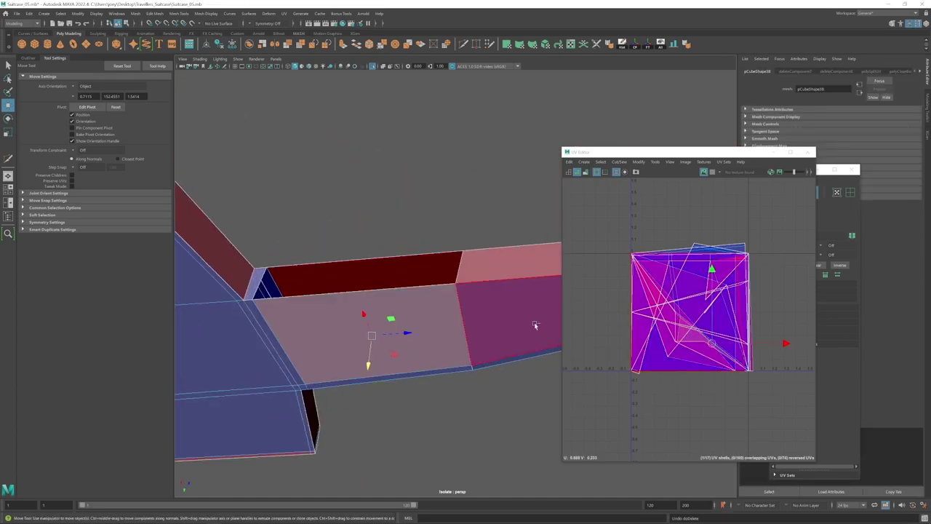
{"action": "key", "text": "ctrl+z"}
{"action": "key", "text": "ctrl+z"}
- Delete the side and underside faces of the second shaft segment and preview the key smoothed
{"action": "key", "text": "3"}
{"action": "key", "text": "1"}
{"action": "left_click", "coordinate": [500, 312]}
{"action": "key", "text": "Delete"}
{"action": "left_click", "coordinate": [500, 265]}
{"action": "key", "text": "Delete"}
{"action": "key", "text": "3"}
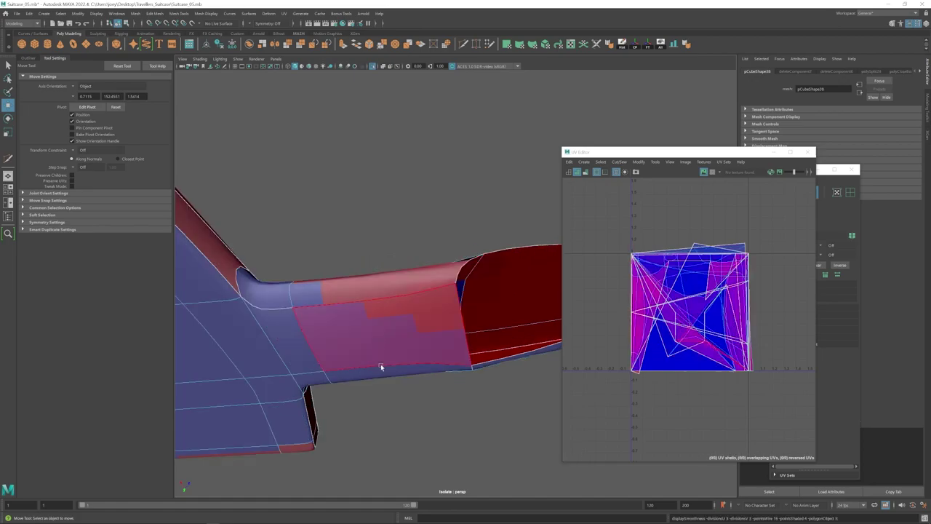
- Return to the unsmoothed display and bridge the open edges along the side of the second shaft segment
{"action": "key", "text": "1"}
{"action": "left_click", "coordinate": [327, 254]}
{"action": "left_click", "coordinate": [478, 240], "text": "shift"}
{"action": "left_click", "coordinate": [155, 13]}
{"action": "left_click", "coordinate": [164, 44]}
{"action": "left_click_drag", "start_coordinate": [484, 285], "coordinate": [494, 275], "text": "alt"}
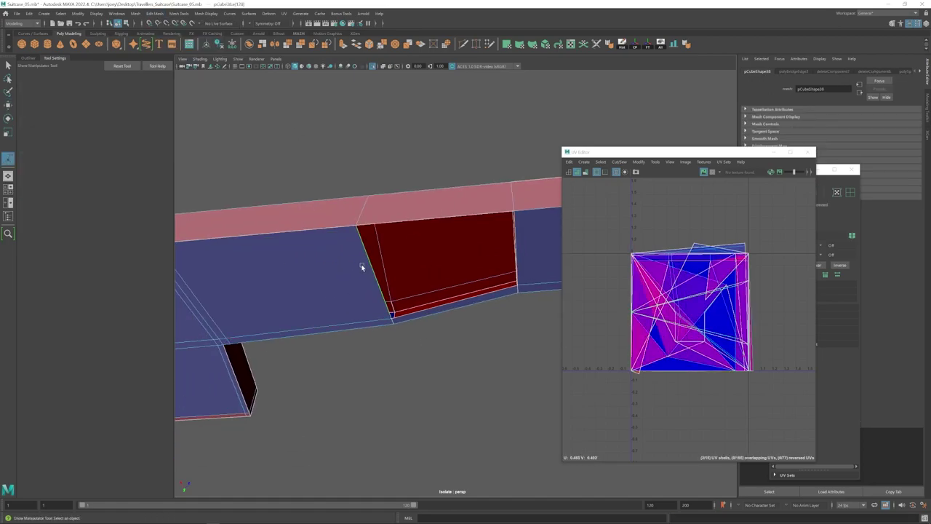
- Try to extrude the edge of the underside opening and weld its vertices to the neighbouring corners
{"action": "left_click", "coordinate": [369, 266]}
{"action": "key", "text": "w"}
{"action": "left_click_drag", "start_coordinate": [412, 275], "coordinate": [401, 276]}
{"action": "left_click", "coordinate": [390, 316]}
{"action": "key", "text": "g"}
{"action": "left_click_drag", "start_coordinate": [401, 333], "coordinate": [461, 287], "text": "alt"}
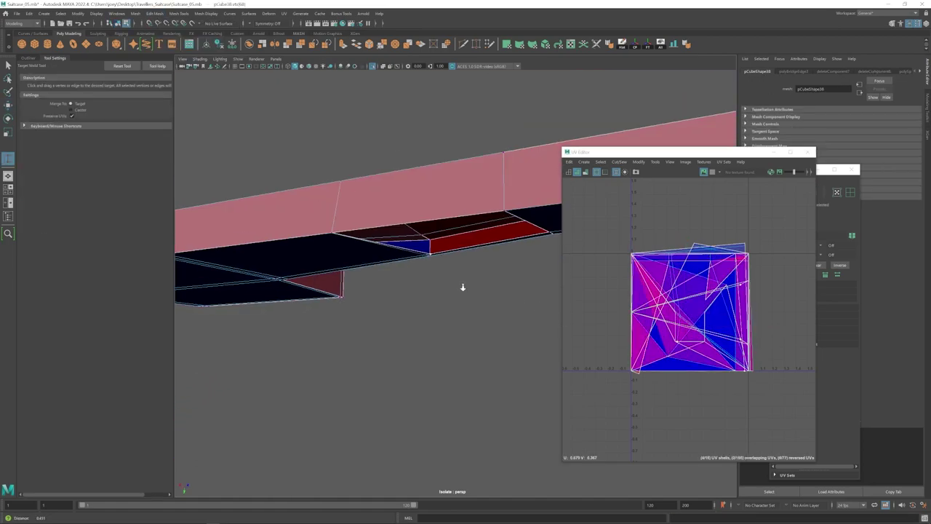
{"action": "right_click_drag", "start_coordinate": [461, 286], "coordinate": [802, 381], "text": "alt"}
{"action": "left_click_drag", "start_coordinate": [803, 380], "coordinate": [428, 304], "text": "alt"}
{"action": "key", "text": "ctrl+z"}
{"action": "key", "text": "ctrl+z"}
{"action": "key", "text": "ctrl+z"}
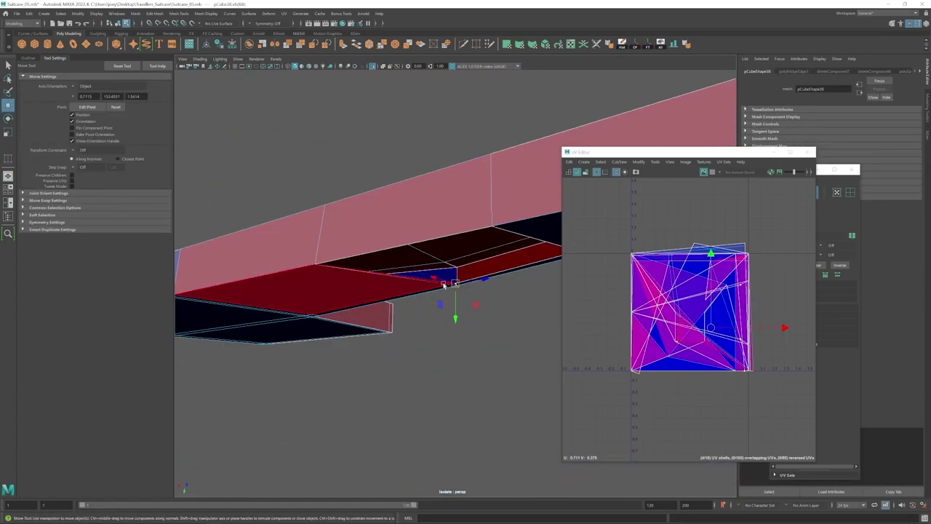
- Open the underside of the first two shaft segments and bridge the opposite edges to close the surface
{"action": "left_click_drag", "start_coordinate": [435, 266], "coordinate": [415, 293], "text": "alt"}
{"action": "left_click", "coordinate": [293, 369]}
{"action": "left_click", "coordinate": [452, 370], "text": "shift"}
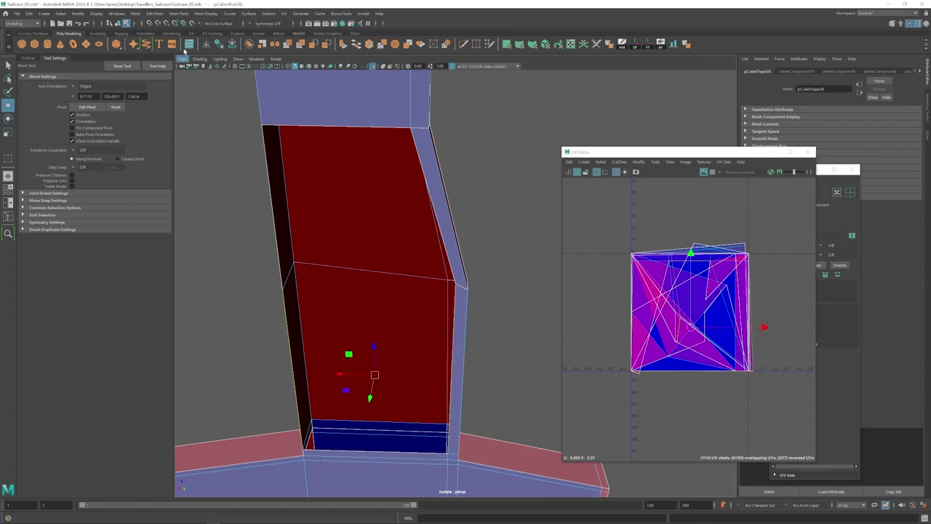
{"action": "left_click", "coordinate": [154, 13]}
{"action": "left_click", "coordinate": [162, 47]}
{"action": "key", "text": "g"}
{"action": "left_click_drag", "start_coordinate": [342, 197], "coordinate": [398, 244], "text": "alt"}
{"action": "key", "text": "ctrl+z"}
{"action": "key", "text": "ctrl+z"}
{"action": "key", "text": "ctrl+z"}
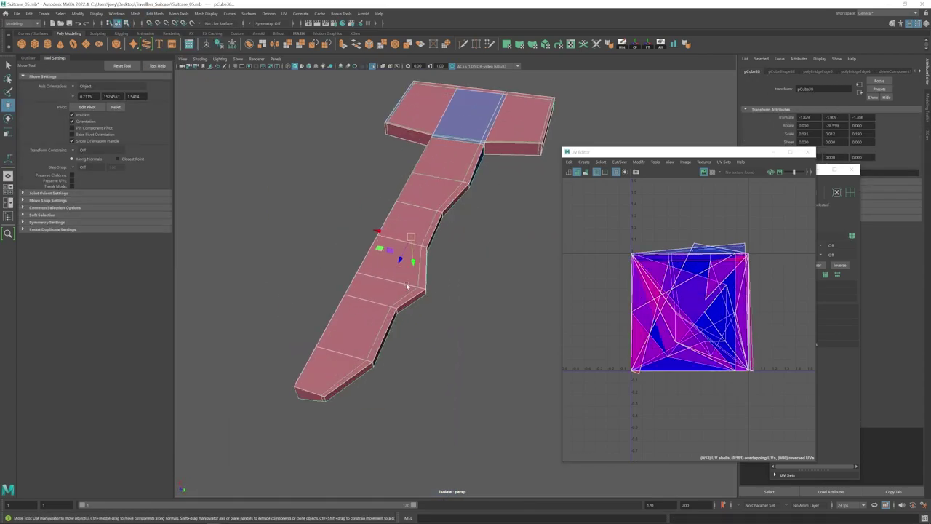
- Bevel the key's edges, preview it smoothed and adjust the number of bevel segments
{"action": "left_click", "coordinate": [160, 45]}
{"action": "key", "text": "3"}
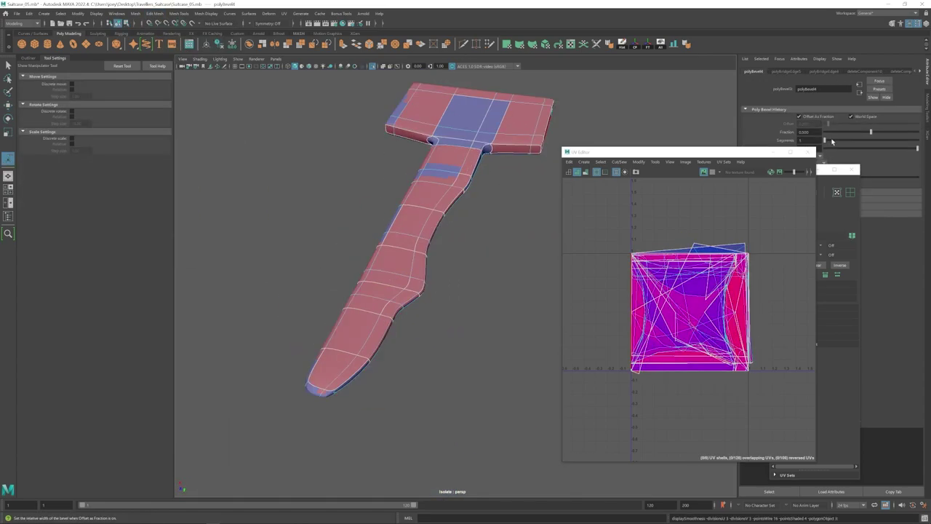
{"action": "left_click_drag", "start_coordinate": [826, 141], "coordinate": [833, 142]}
- Insert supporting edge loops on the key with the Multi-Cut tool and undo the unwanted cuts
{"action": "key", "text": "1"}
{"action": "left_click", "coordinate": [465, 45]}
{"action": "key", "text": "ctrl+z"}
{"action": "key", "text": "ctrl+z"}
{"action": "key", "text": "ctrl+z"}
{"action": "key", "text": "ctrl+z"}
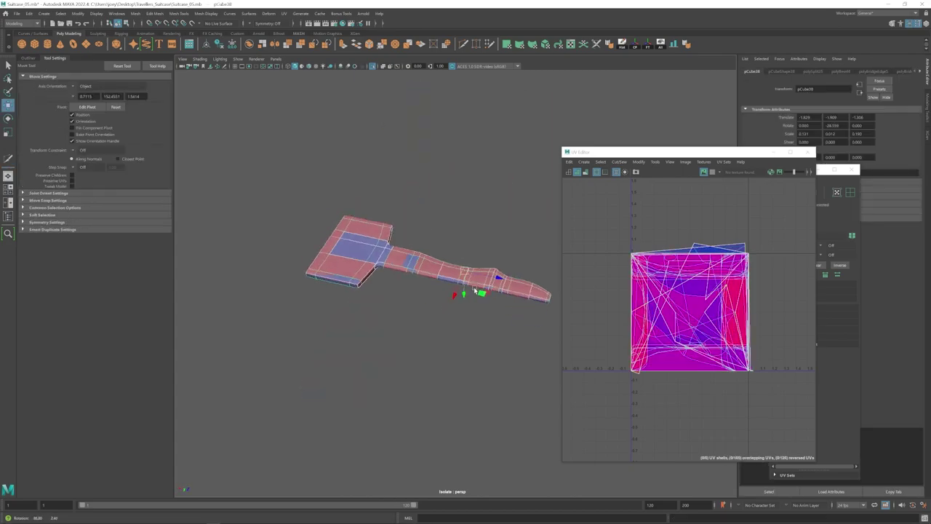
{"action": "key", "text": "ctrl+z"}
{"action": "key", "text": "ctrl+z"}
{"action": "key", "text": "ctrl+z"}
{"action": "key", "text": "ctrl+z"}
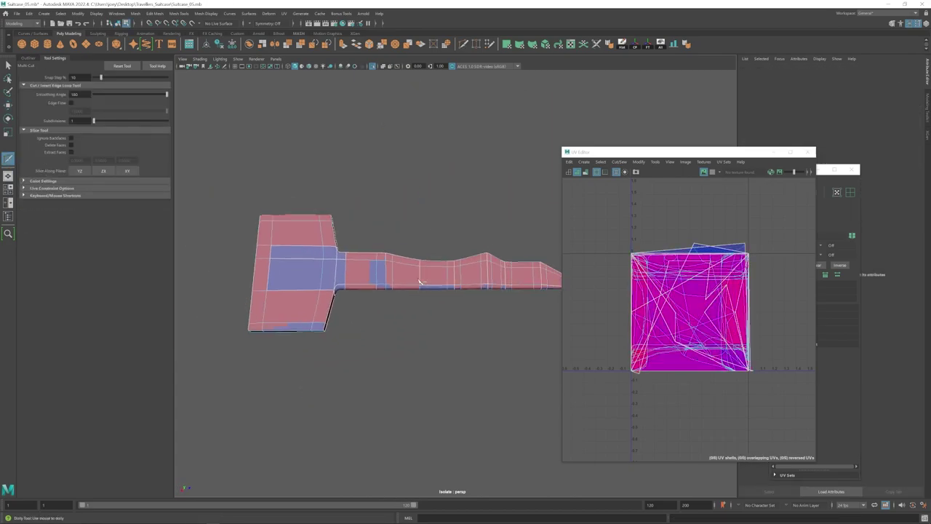
- Create a polygon cube, align it with the key and scale it into a narrow bar across the key's head
{"action": "left_click", "coordinate": [35, 45]}
{"action": "key", "text": "e"}
{"action": "left_click_drag", "start_coordinate": [462, 300], "coordinate": [339, 266]}
{"action": "key", "text": "r"}
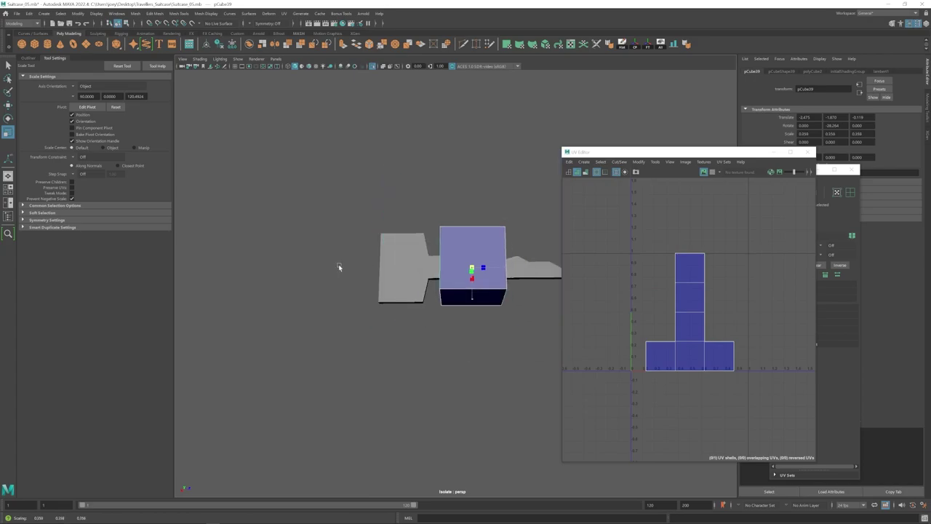
{"action": "key", "text": "w"}
{"action": "key", "text": "r"}
{"action": "left_click_drag", "start_coordinate": [471, 268], "coordinate": [431, 268]}
- Subtract the narrow bar from the key with a Boolean difference to cut a rectangular slot through the head
{"action": "left_click", "coordinate": [411, 260]}
{"action": "left_click", "coordinate": [393, 267], "text": "shift"}
{"action": "left_click", "coordinate": [136, 14]}
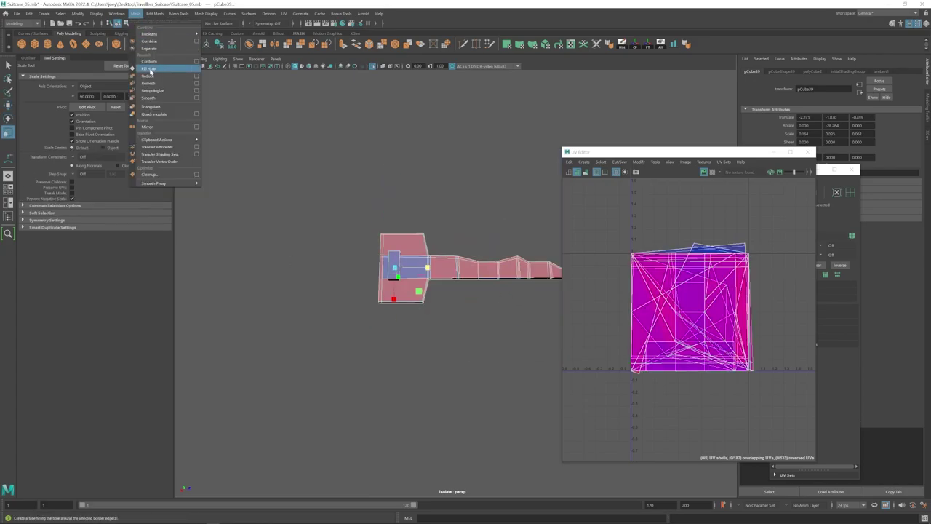
{"action": "left_click", "coordinate": [218, 42]}
{"action": "right_click_drag", "start_coordinate": [407, 291], "coordinate": [590, 333], "text": "alt"}
{"action": "middle_click_drag", "start_coordinate": [291, 247], "coordinate": [462, 305], "text": "alt"}
{"action": "key", "text": "w"}
{"action": "key", "text": "ctrl+z"}
{"action": "key", "text": "ctrl+z"}
{"action": "key", "text": "ctrl+z"}
{"action": "key", "text": "ctrl+z"}
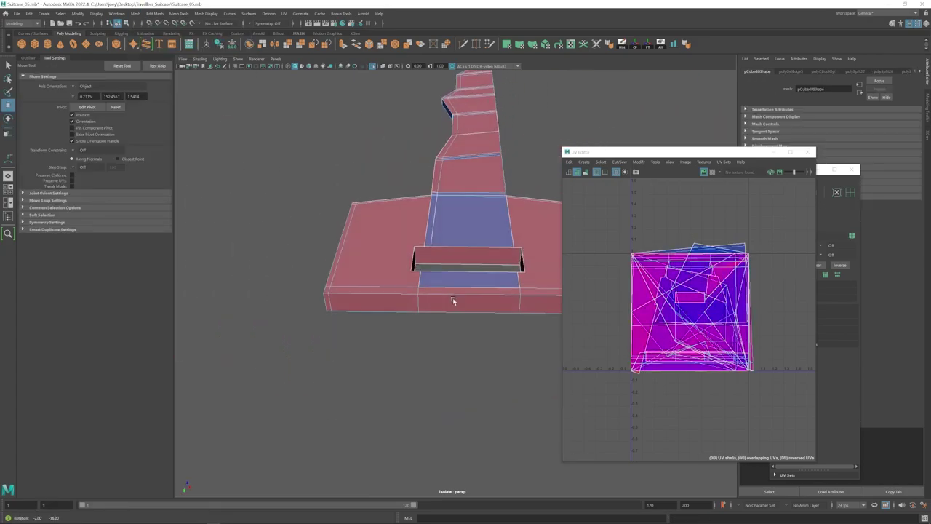
- Close the UV windows and slide the vertices beside the slot with the transform constraint set to Edge
{"action": "left_click", "coordinate": [928, 110]}
{"action": "left_click", "coordinate": [807, 152]}
{"action": "left_click", "coordinate": [809, 179]}
{"action": "left_click", "coordinate": [819, 189]}
{"action": "left_click_drag", "start_coordinate": [480, 278], "coordinate": [515, 279]}
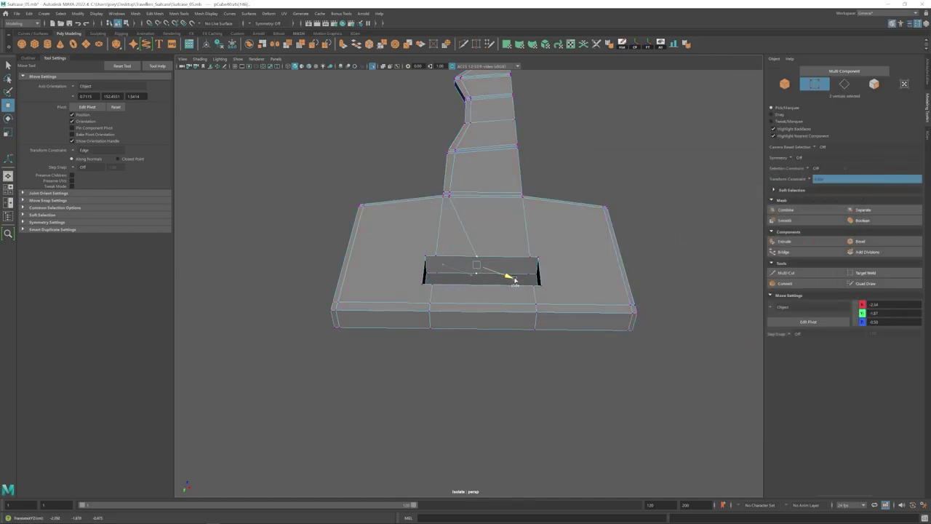
- Weld the stray vertices beside the slot to the slot's corners with the Target Weld tool
{"action": "left_click", "coordinate": [477, 45]}
{"action": "left_click_drag", "start_coordinate": [436, 255], "coordinate": [426, 256]}
{"action": "left_click_drag", "start_coordinate": [431, 285], "coordinate": [424, 284]}
{"action": "left_click_drag", "start_coordinate": [442, 275], "coordinate": [489, 231], "text": "alt"}
{"action": "key", "text": "w"}
{"action": "right_click_drag", "start_coordinate": [436, 320], "coordinate": [437, 287]}
{"action": "double_click", "coordinate": [418, 318]}
{"action": "left_click", "coordinate": [476, 44]}
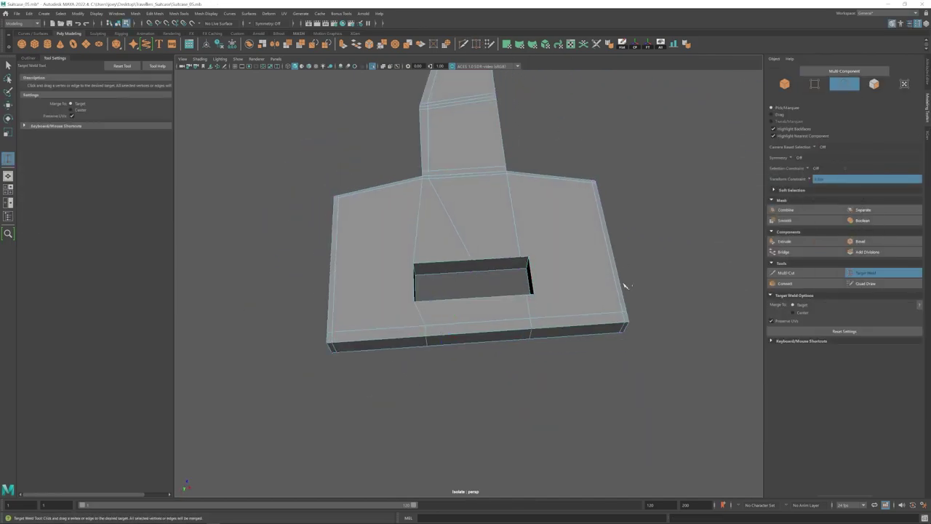
- Cut edges from the slot's corners to the outer border of the key's head with the Multi-Cut tool
{"action": "left_click", "coordinate": [463, 45]}
{"action": "left_click", "coordinate": [533, 294]}
{"action": "left_click", "coordinate": [624, 314]}
{"action": "left_click_drag", "start_coordinate": [557, 292], "coordinate": [434, 258], "text": "alt"}
{"action": "left_click", "coordinate": [431, 256]}
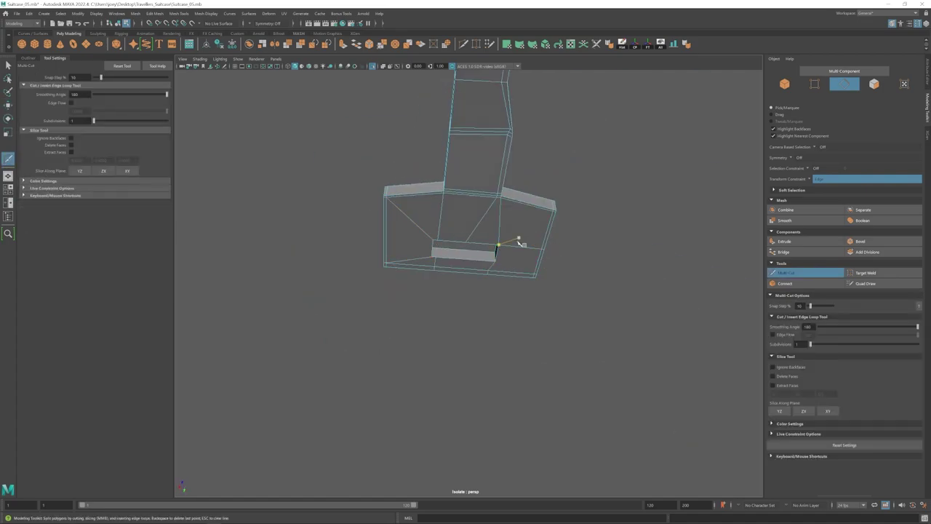
- Undo the last cuts and delete the unneeded edges beside the slot
{"action": "key", "text": "ctrl+z"}
{"action": "key", "text": "ctrl+z"}
{"action": "key", "text": "ctrl+z"}
{"action": "key", "text": "ctrl+z"}
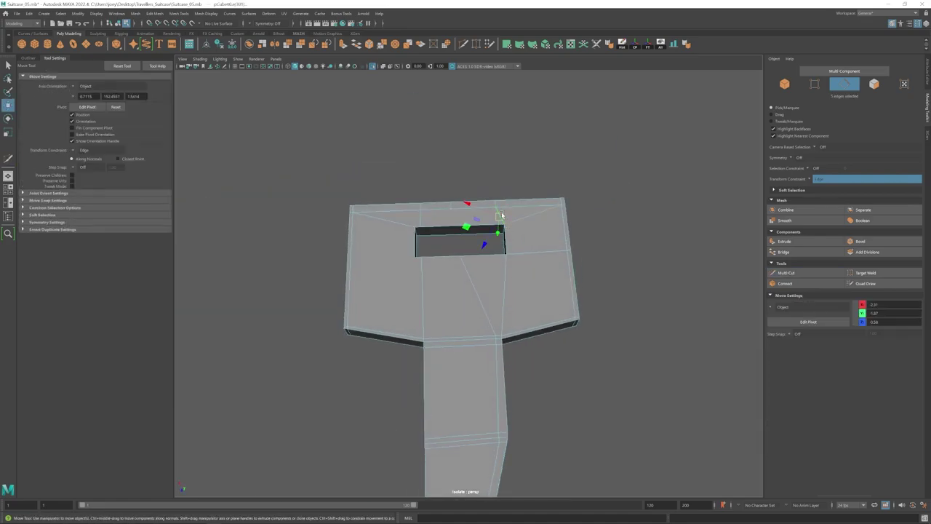
{"action": "key", "text": "ctrl+Delete"}
{"action": "left_click_drag", "start_coordinate": [429, 233], "coordinate": [438, 312], "text": "alt"}
- Clean up the remaining topology around the slot opening with Target Weld and Multi-Cut
{"action": "left_click", "coordinate": [476, 44]}
{"action": "left_click_drag", "start_coordinate": [443, 309], "coordinate": [421, 283], "text": "alt"}
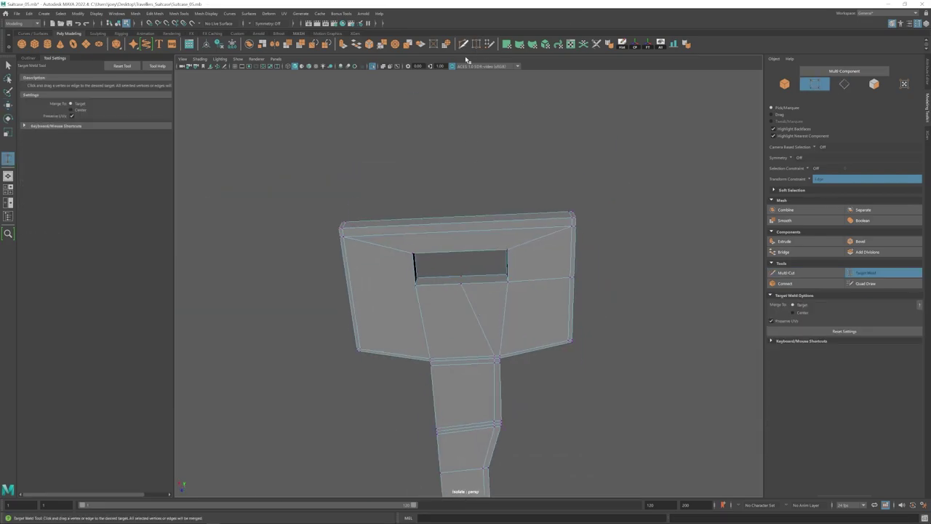
{"action": "left_click", "coordinate": [463, 44]}
{"action": "key", "text": "w"}
{"action": "left_click_drag", "start_coordinate": [488, 340], "coordinate": [499, 241], "text": "alt"}
{"action": "left_click", "coordinate": [464, 44]}
{"action": "left_click", "coordinate": [485, 192]}
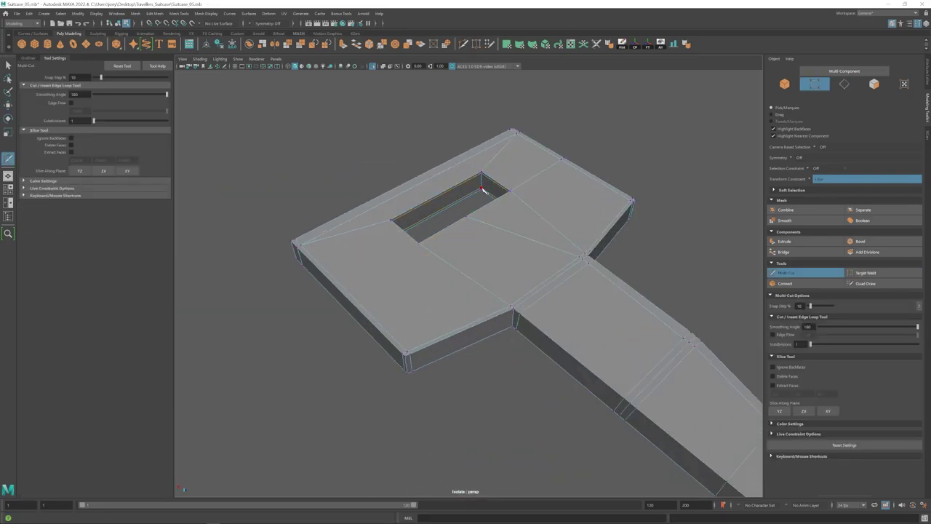
- Preview the key smoothed, then leave isolation to view it beside the suitcase and its chain
{"action": "key", "text": "w"}
{"action": "left_click_drag", "start_coordinate": [484, 191], "coordinate": [519, 118], "text": "alt"}
{"action": "key", "text": "F8"}
{"action": "key", "text": "3"}
{"action": "left_click", "coordinate": [520, 118]}
{"action": "right_click_drag", "start_coordinate": [519, 117], "coordinate": [461, 304], "text": "alt"}
{"action": "key", "text": "ctrl+1"}
{"action": "left_click_drag", "start_coordinate": [461, 304], "coordinate": [686, 380], "text": "alt"}
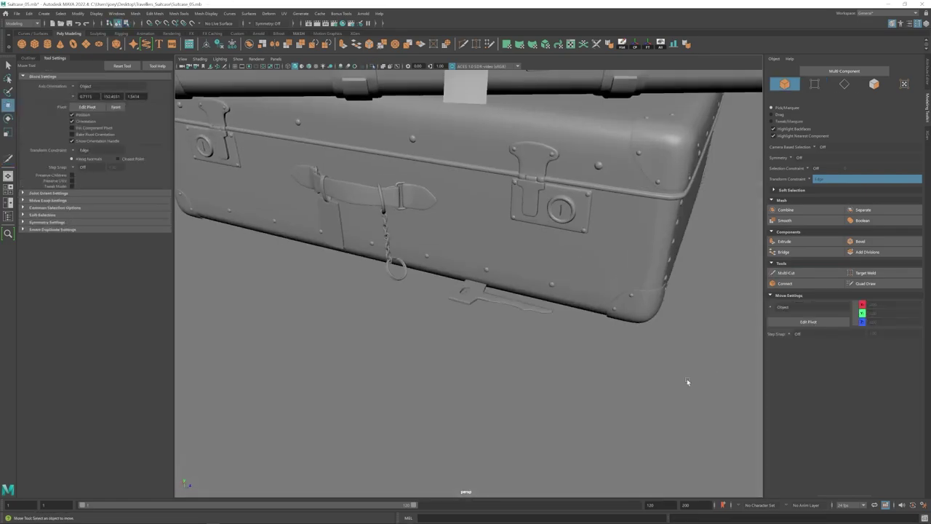
- Switch the key back to its unsmoothed display and select it below the suitcase
{"action": "left_click", "coordinate": [473, 293]}
{"action": "key", "text": "1"}
{"action": "right_click_drag", "start_coordinate": [472, 292], "coordinate": [423, 269], "text": "alt"}
{"action": "key", "text": "ctrl+z"}
{"action": "key", "text": "ctrl+z"}
{"action": "key", "text": "ctrl+z"}
{"action": "key", "text": "ctrl+z"}
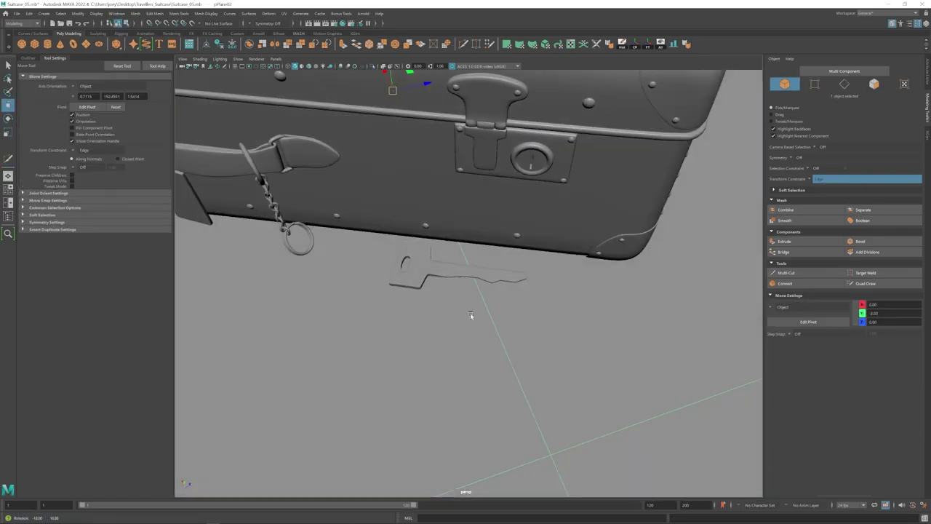
{"action": "left_click_drag", "start_coordinate": [470, 316], "coordinate": [465, 275], "text": "alt"}
{"action": "left_click", "coordinate": [466, 275]}
{"action": "mouse_move", "coordinate": [466, 275]}
{"action": "right_mouse_down", "text": "alt"}
{"action": "mouse_move", "coordinate": [574, 345]}
{"action": "mouse_move", "coordinate": [450, 293]}
{"action": "mouse_move", "coordinate": [473, 287]}
{"action": "right_mouse_up", "text": "alt"}
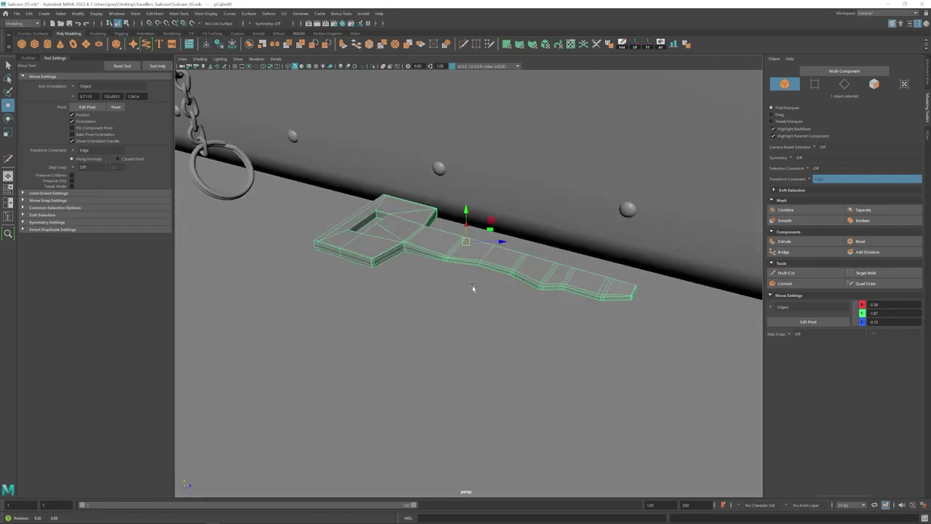
- Remove the band of faces around the key's side and separate the key into upper and lower shells
{"action": "left_click_drag", "start_coordinate": [472, 288], "coordinate": [368, 222], "text": "alt"}
{"action": "right_click_drag", "start_coordinate": [368, 221], "coordinate": [407, 240]}
{"action": "right_click_drag", "start_coordinate": [393, 226], "coordinate": [391, 219], "text": "shift"}
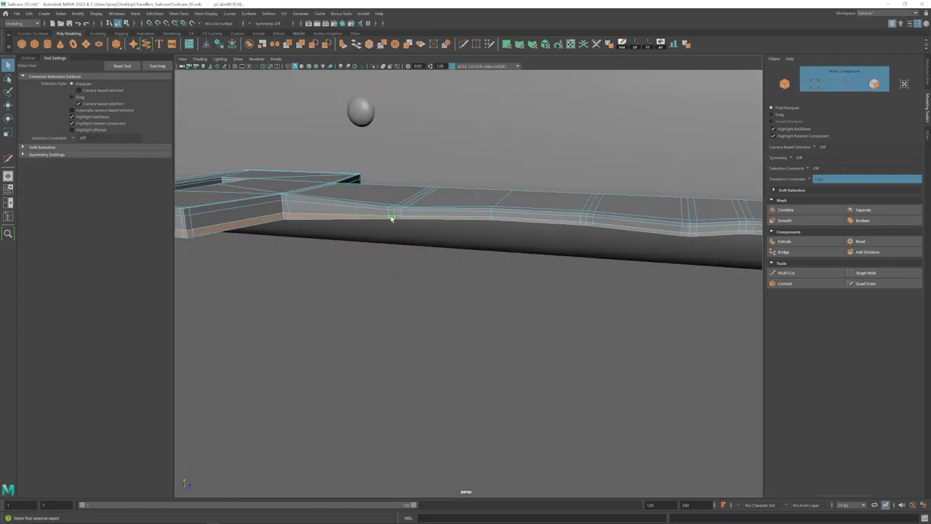
{"action": "left_click", "coordinate": [391, 219]}
{"action": "key", "text": "w"}
{"action": "key", "text": "F8"}
{"action": "left_click_drag", "start_coordinate": [264, 196], "coordinate": [378, 218], "text": "alt"}
{"action": "right_click_drag", "start_coordinate": [399, 200], "coordinate": [398, 227]}
{"action": "left_click", "coordinate": [401, 200]}
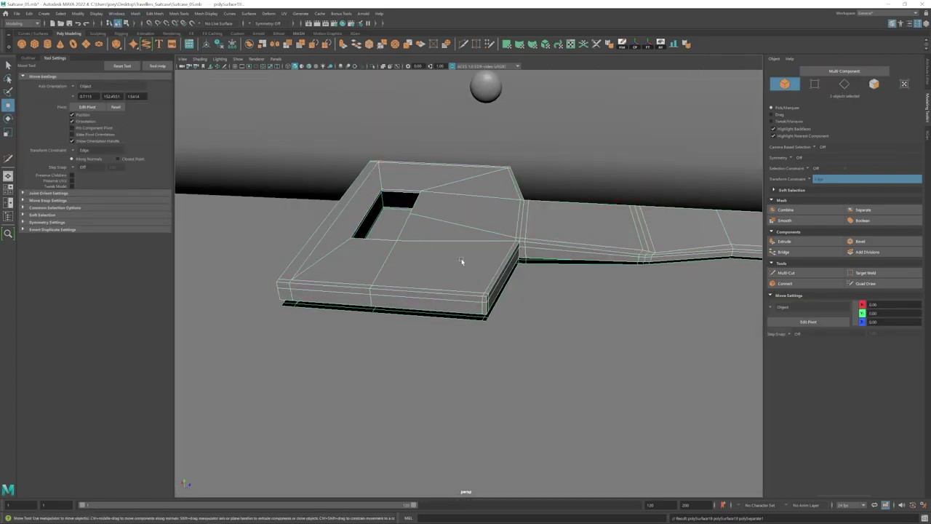
- Remove the lower shell of the key and undo the unwanted edits on the remaining upper shell
{"action": "right_click_drag", "start_coordinate": [461, 261], "coordinate": [524, 306], "text": "alt"}
{"action": "key", "text": "r"}
{"action": "left_click", "coordinate": [637, 44]}
{"action": "left_click_drag", "start_coordinate": [404, 166], "coordinate": [386, 196]}
{"action": "key", "text": "w"}
{"action": "right_click_drag", "start_coordinate": [319, 210], "coordinate": [345, 237]}
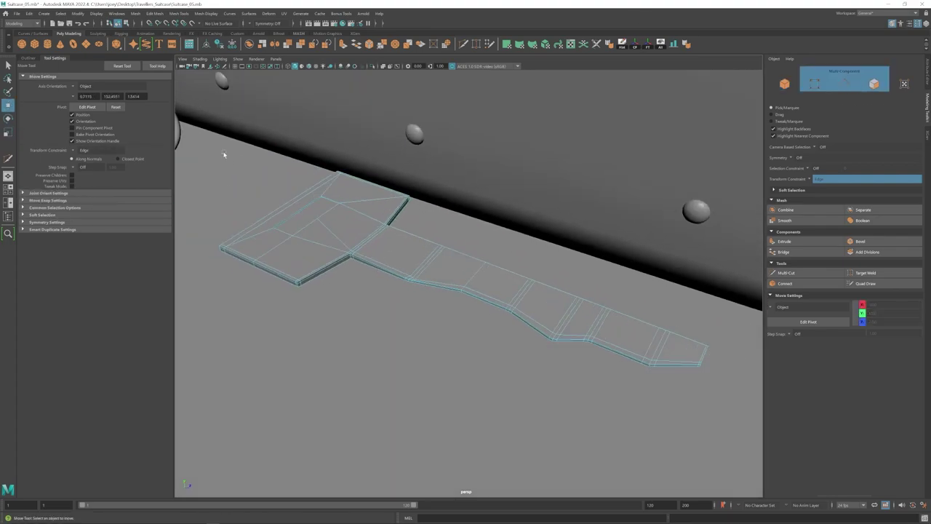
{"action": "key", "text": "ctrl+z"}
{"action": "key", "text": "ctrl+z"}
{"action": "key", "text": "ctrl+z"}
- Reposition the edges and vertices along the shaft's toothed side to shape the inner notch outline
{"action": "left_click_drag", "start_coordinate": [365, 277], "coordinate": [317, 355], "text": "alt"}
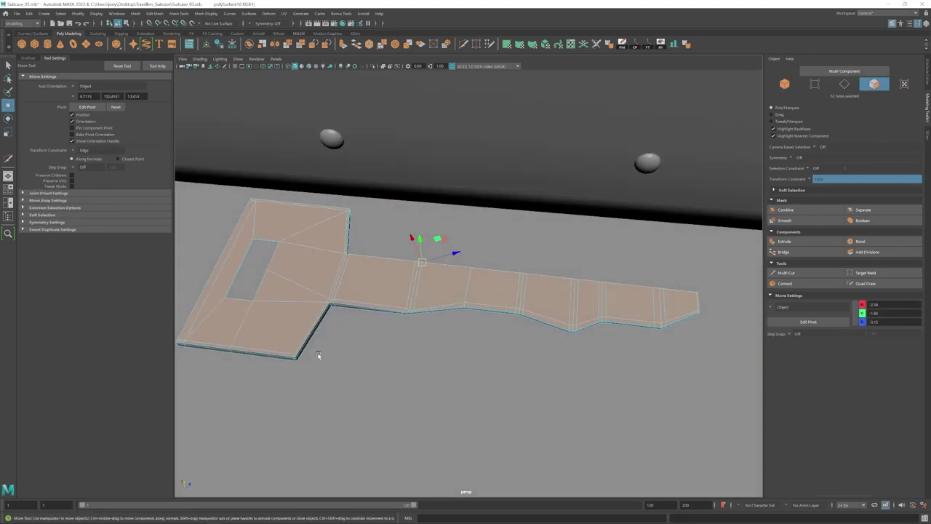
{"action": "right_click_drag", "start_coordinate": [318, 356], "coordinate": [403, 311], "text": "alt"}
{"action": "right_click_drag", "start_coordinate": [440, 285], "coordinate": [437, 254]}
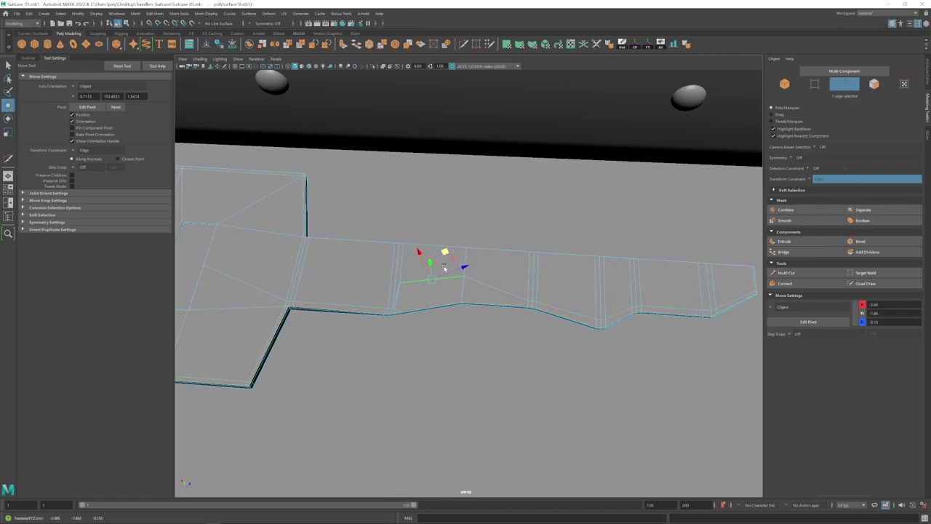
{"action": "middle_click_drag", "start_coordinate": [460, 276], "coordinate": [361, 243], "text": "alt"}
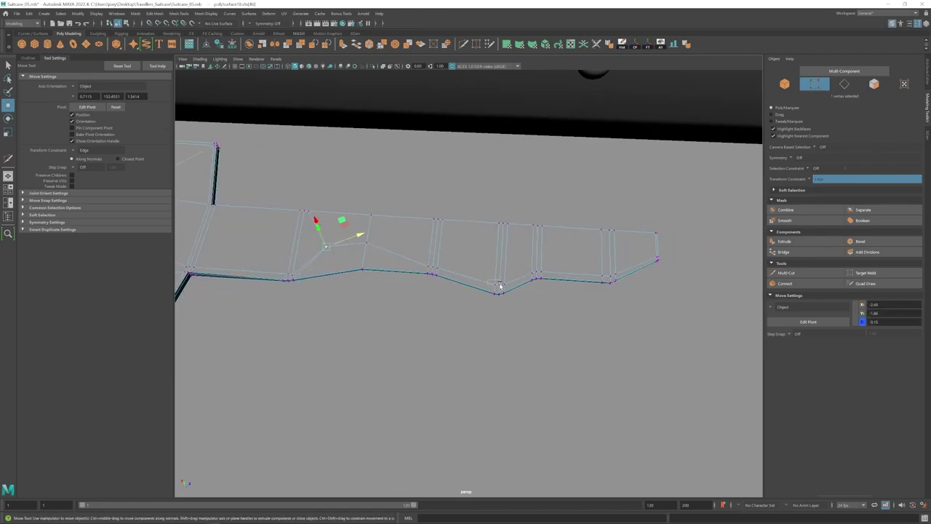
{"action": "left_click_drag", "start_coordinate": [499, 285], "coordinate": [503, 286]}
{"action": "key", "text": "q"}
{"action": "key", "text": "r"}
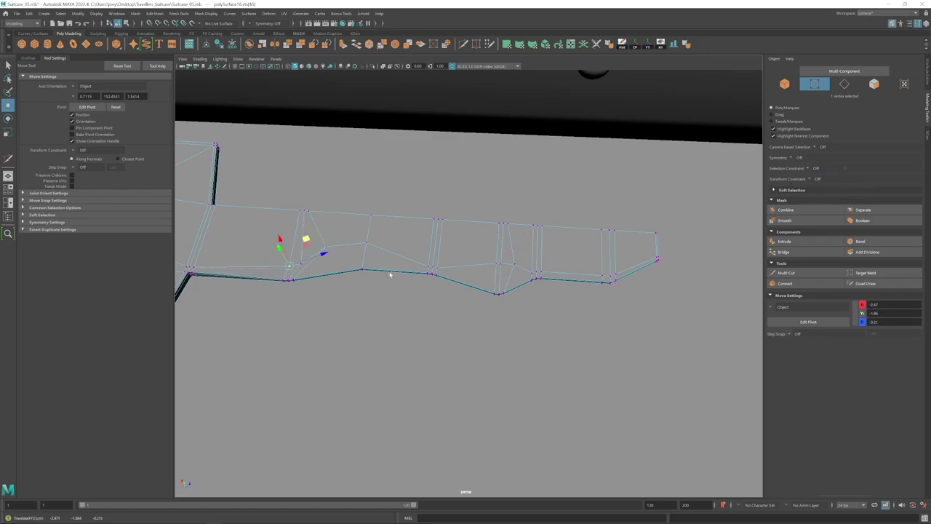
- Shift the vertex rows near the key's tip inward along a custom axis aligned with the shaft
{"action": "key", "text": "1"}
{"action": "scroll", "coordinate": [407, 275], "scroll_direction": "down", "scroll_amount": 3}
{"action": "middle_click_drag", "start_coordinate": [428, 265], "coordinate": [487, 260], "text": "alt"}
{"action": "key", "text": "w"}
{"action": "scroll", "coordinate": [592, 273], "scroll_direction": "up", "scroll_amount": 2}
{"action": "middle_click_drag", "start_coordinate": [599, 275], "coordinate": [519, 288], "text": "alt"}
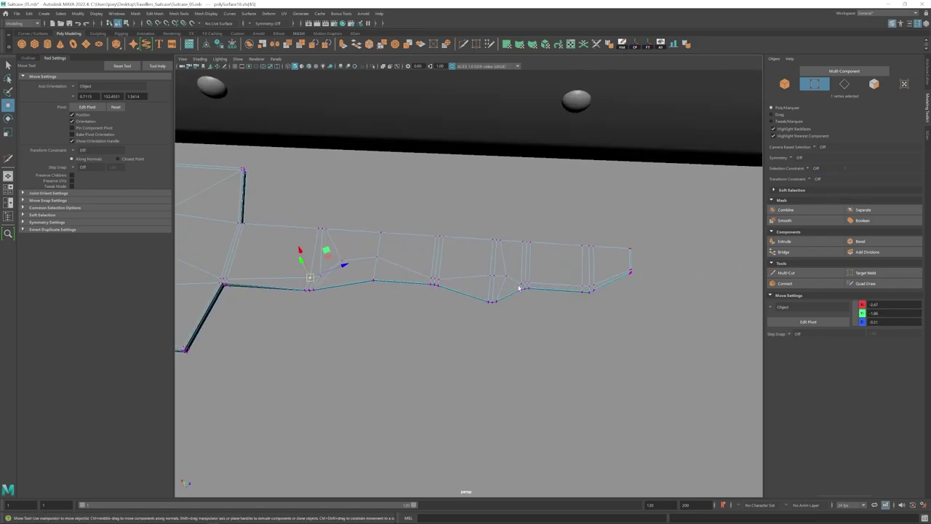
{"action": "key", "text": "w"}
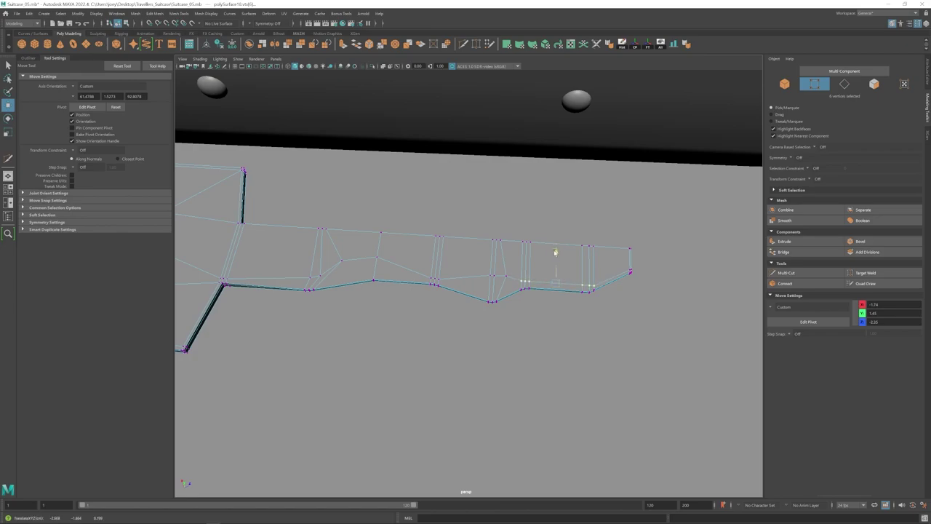
- Select the top faces across the key's head and shaft
{"action": "key", "text": "F8"}
{"action": "scroll", "coordinate": [455, 266], "scroll_direction": "down", "scroll_amount": 3}
{"action": "middle_click_drag", "start_coordinate": [455, 266], "coordinate": [501, 259], "text": "alt"}
{"action": "key", "text": "F11"}
{"action": "double_click", "coordinate": [517, 258]}
{"action": "left_click_drag", "start_coordinate": [294, 393], "coordinate": [293, 322], "text": "alt"}
{"action": "scroll", "coordinate": [286, 323], "scroll_direction": "up", "scroll_amount": 3}
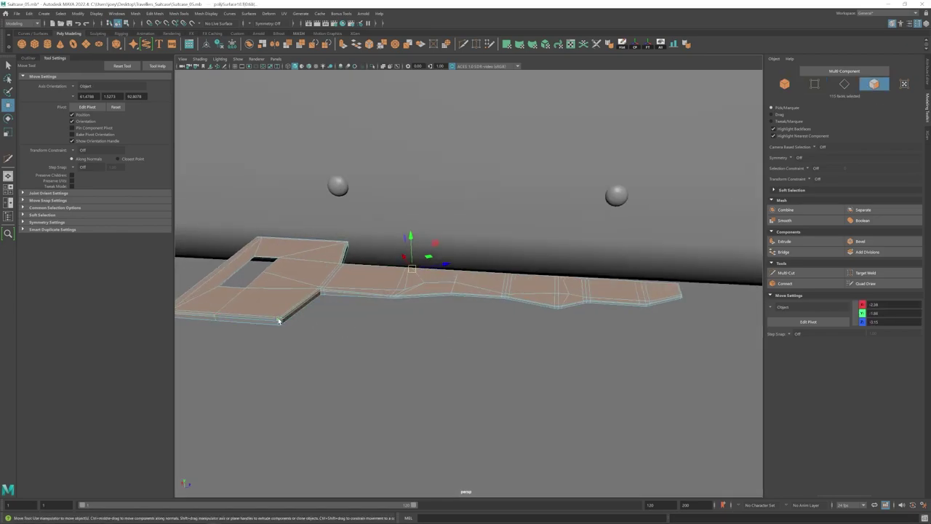
{"action": "left_click", "coordinate": [280, 321]}
{"action": "key", "text": "ctrl+z"}
- Exclude the notch faces on the shaft's toothed side and extrude the remaining top faces of the key
{"action": "left_click_drag", "start_coordinate": [378, 236], "coordinate": [382, 308], "text": "alt"}
{"action": "left_click", "coordinate": [434, 277], "text": "ctrl"}
{"action": "left_click", "coordinate": [476, 280], "text": "ctrl"}
{"action": "middle_click_drag", "start_coordinate": [504, 284], "coordinate": [471, 282], "text": "alt"}
{"action": "scroll", "coordinate": [471, 281], "scroll_direction": "up", "scroll_amount": 3}
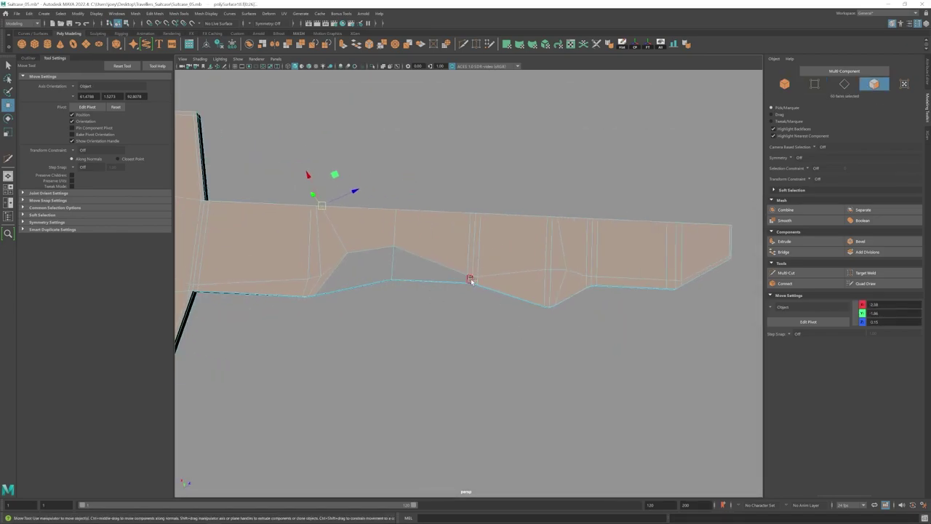
{"action": "left_click", "coordinate": [589, 282], "text": "ctrl"}
{"action": "scroll", "coordinate": [482, 282], "scroll_direction": "down", "scroll_amount": 5}
{"action": "left_click_drag", "start_coordinate": [481, 283], "coordinate": [466, 278], "text": "alt"}
{"action": "scroll", "coordinate": [466, 277], "scroll_direction": "up", "scroll_amount": 1}
{"action": "left_click_drag", "start_coordinate": [423, 234], "coordinate": [364, 218], "text": "shift"}
{"action": "scroll", "coordinate": [353, 284], "scroll_direction": "up", "scroll_amount": 3}
- Adjust the height of the key's lower border edges and check its side wall in isolation
{"action": "key", "text": "F10"}
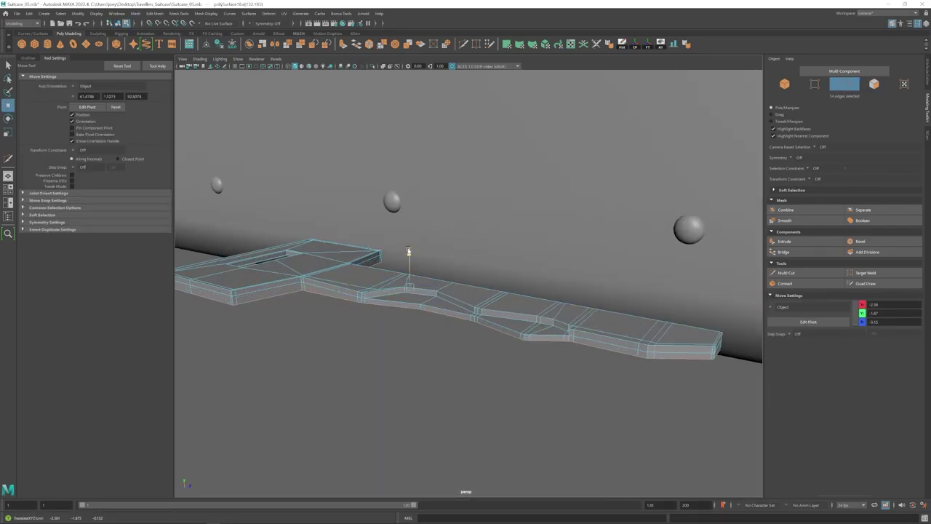
{"action": "left_click_drag", "start_coordinate": [409, 251], "coordinate": [418, 283], "text": "alt"}
{"action": "scroll", "coordinate": [418, 284], "scroll_direction": "down", "scroll_amount": 4}
{"action": "left_click_drag", "start_coordinate": [455, 236], "coordinate": [455, 240]}
{"action": "scroll", "coordinate": [409, 284], "scroll_direction": "up", "scroll_amount": 2}
{"action": "left_click_drag", "start_coordinate": [409, 285], "coordinate": [484, 156], "text": "alt"}
{"action": "key", "text": "ctrl+1"}
{"action": "key", "text": "F8"}
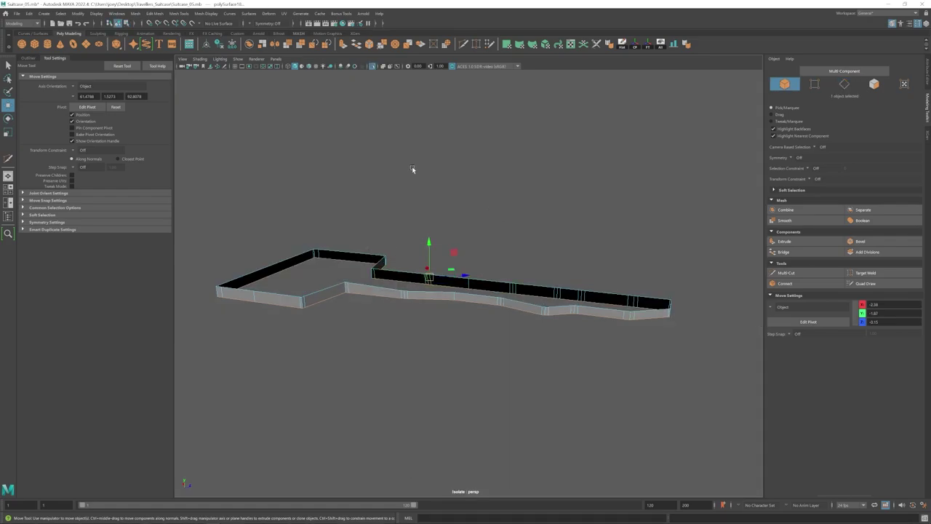
- Duplicate the key half as a mirrored copy beneath the original and isolate both halves
{"action": "key", "text": "ctrl+1"}
{"action": "left_click", "coordinate": [430, 328]}
{"action": "left_click", "coordinate": [28, 14]}
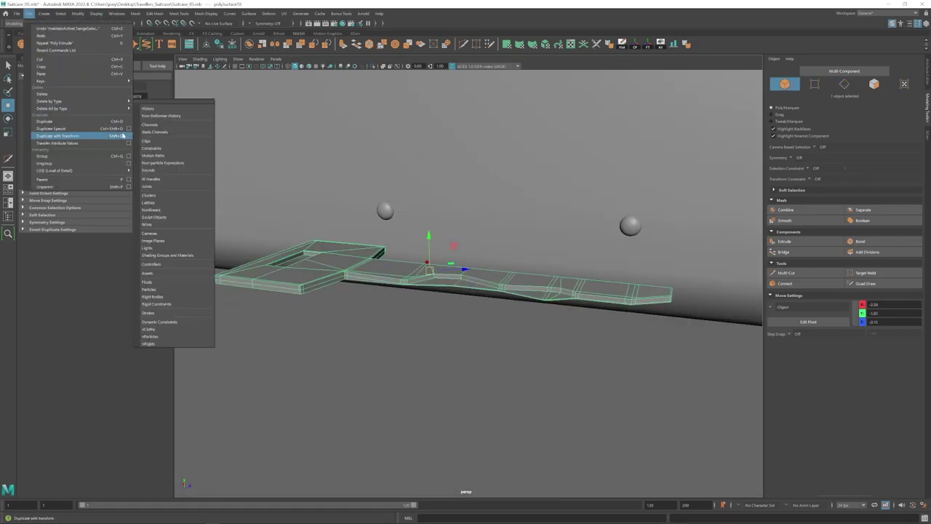
{"action": "left_click", "coordinate": [122, 136]}
{"action": "left_click", "coordinate": [640, 321]}
{"action": "left_click", "coordinate": [691, 321]}
{"action": "left_click", "coordinate": [346, 262], "text": "shift"}
{"action": "left_click", "coordinate": [372, 66]}
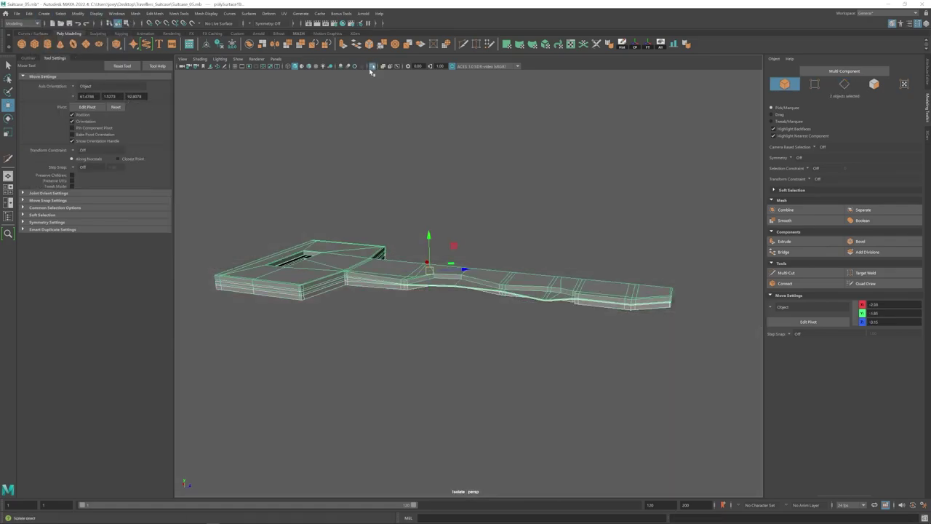
- Delete the overlapping side-wall faces between the two key halves and move the lower half's border edges
{"action": "scroll", "coordinate": [407, 240], "scroll_direction": "up", "scroll_amount": 3}
{"action": "right_click_drag", "start_coordinate": [442, 170], "coordinate": [444, 192]}
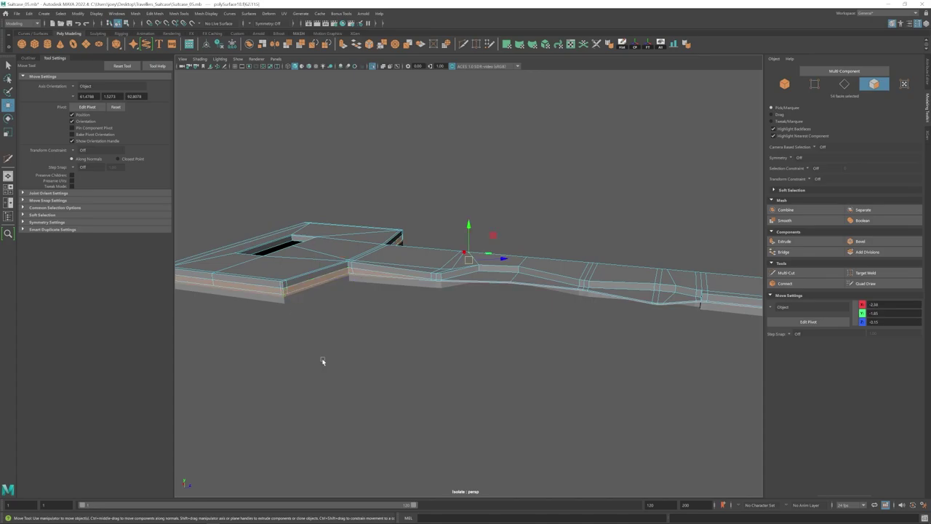
{"action": "key", "text": "Delete"}
{"action": "right_click_drag", "start_coordinate": [324, 294], "coordinate": [325, 284]}
{"action": "left_click_drag", "start_coordinate": [469, 299], "coordinate": [468, 301]}
{"action": "left_click_drag", "start_coordinate": [468, 301], "coordinate": [312, 284], "text": "alt"}
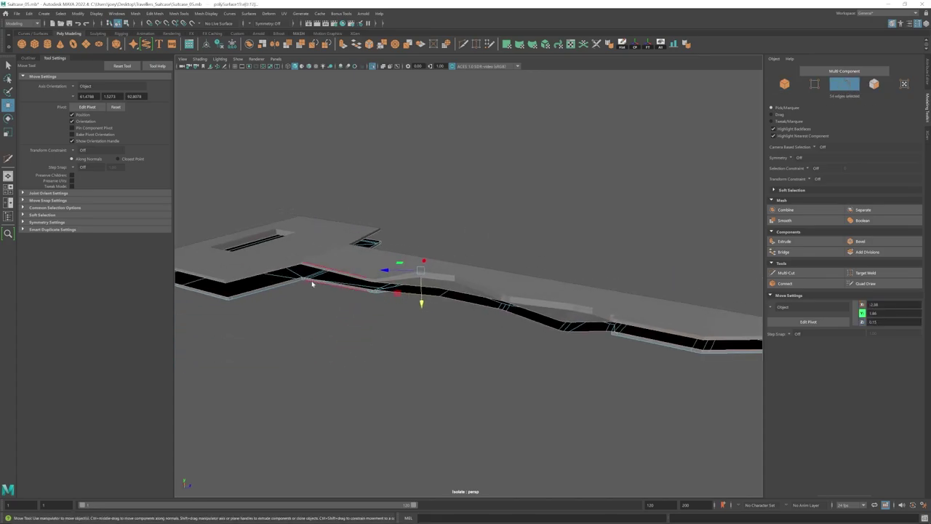
- Combine the two key halves and bridge their open border edges to close the side wall
{"action": "left_click", "coordinate": [313, 282]}
{"action": "right_click_drag", "start_coordinate": [312, 284], "coordinate": [337, 243]}
{"action": "left_click", "coordinate": [136, 13]}
{"action": "left_click", "coordinate": [136, 13]}
{"action": "mouse_move", "coordinate": [154, 13]}
{"action": "left_click", "coordinate": [161, 44]}
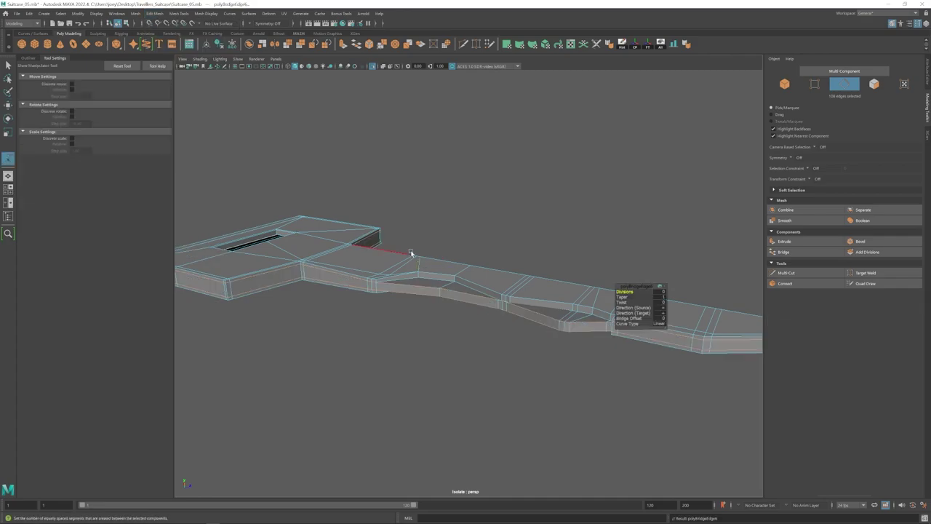
- Insert a supporting edge loop along the key's side wall near the first notch with the Multi-Cut tool
{"action": "left_click_drag", "start_coordinate": [412, 254], "coordinate": [282, 256], "text": "alt"}
{"action": "scroll", "coordinate": [283, 256], "scroll_direction": "up", "scroll_amount": 3}
{"action": "key", "text": "w"}
{"action": "left_click_drag", "start_coordinate": [451, 289], "coordinate": [352, 268], "text": "alt"}
{"action": "key", "text": "ctrl+shift+x"}
{"action": "scroll", "coordinate": [352, 268], "scroll_direction": "up", "scroll_amount": 3}
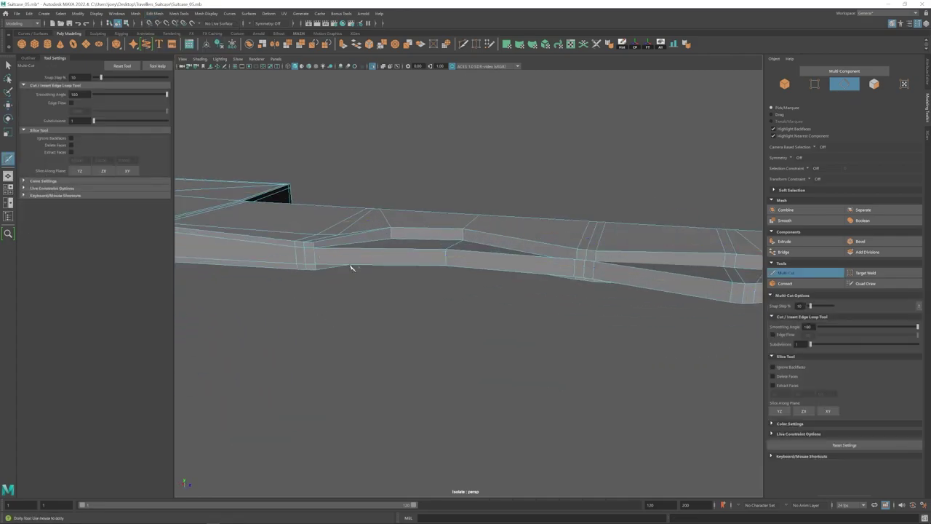
{"action": "left_click", "coordinate": [315, 260], "text": "ctrl"}
- Add another supporting edge loop along the key's side and preview the key smoothed
{"action": "left_click_drag", "start_coordinate": [466, 291], "coordinate": [553, 283], "text": "alt"}
{"action": "left_click_drag", "start_coordinate": [345, 266], "coordinate": [482, 321], "text": "alt"}
{"action": "left_click", "coordinate": [409, 257], "text": "ctrl"}
{"action": "key", "text": "3"}
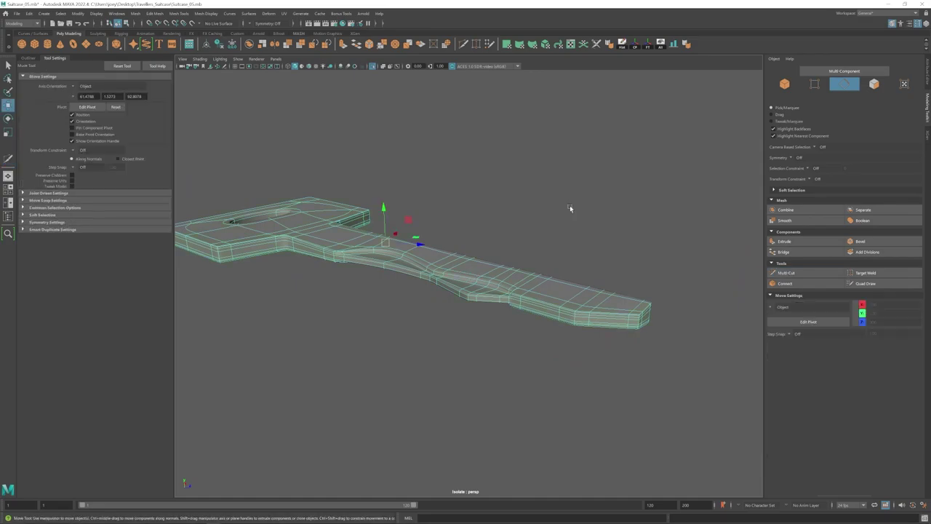
- Select the vertices around the slot in the key's head and scale the slot
{"action": "left_click_drag", "start_coordinate": [569, 205], "coordinate": [330, 293], "text": "alt"}
{"action": "left_click", "coordinate": [329, 293]}
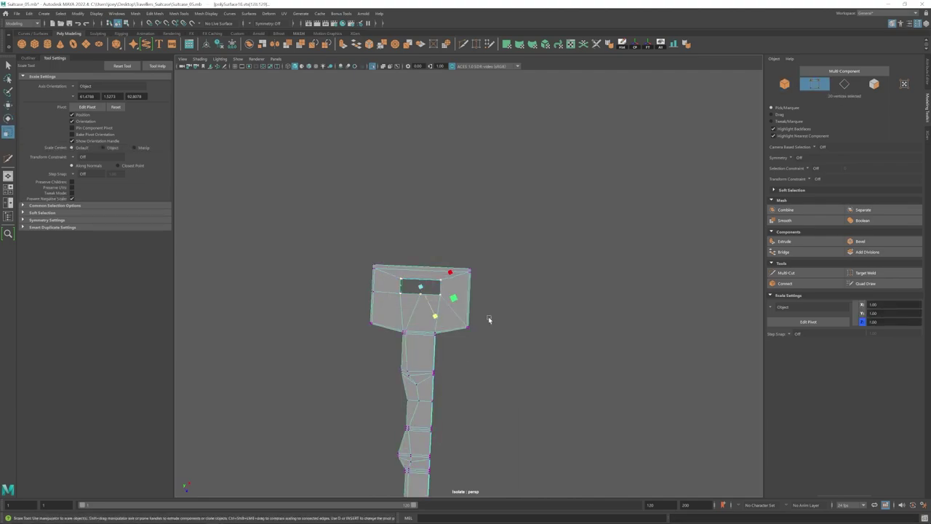
{"action": "key", "text": "r"}
{"action": "scroll", "coordinate": [501, 335], "scroll_direction": "up", "scroll_amount": 2}
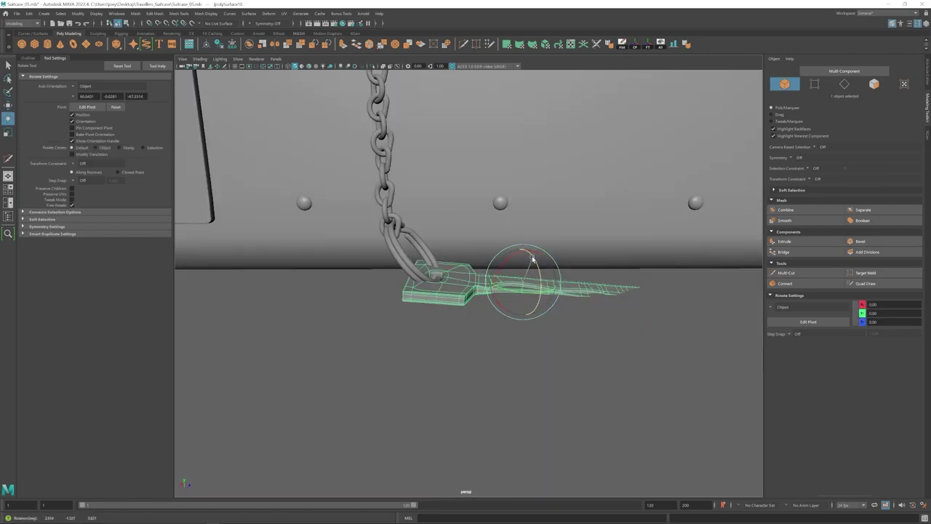
- Rotate the key about its own axes so it lies nearly flat in front of the lower suitcase
{"action": "left_click_drag", "start_coordinate": [505, 282], "coordinate": [489, 285], "text": "alt"}
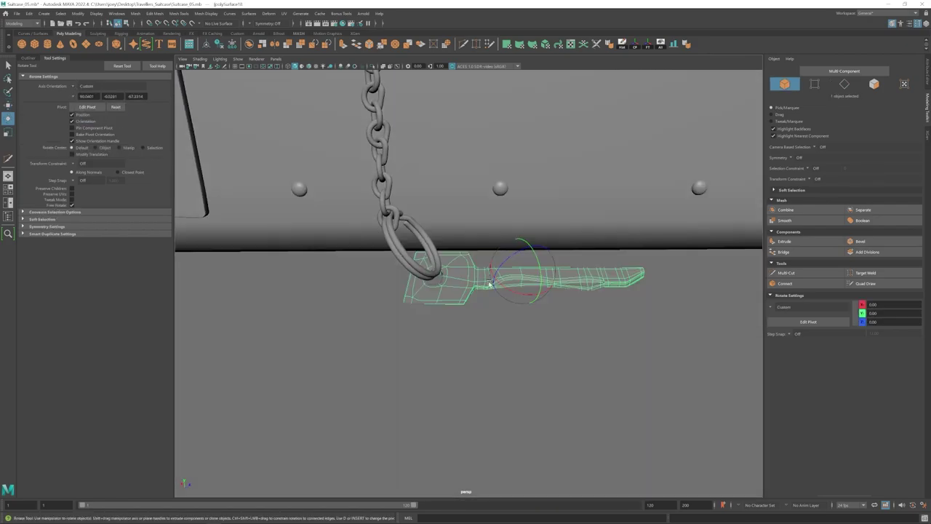
{"action": "left_click_drag", "start_coordinate": [565, 271], "coordinate": [555, 268], "text": "alt"}
{"action": "key", "text": "w"}
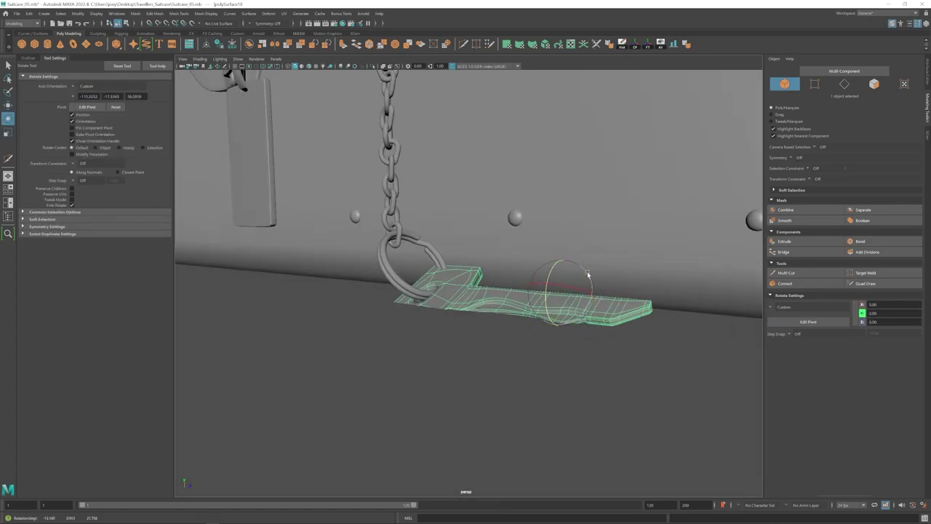
{"action": "key", "text": "w"}
{"action": "left_click_drag", "start_coordinate": [585, 280], "coordinate": [541, 275], "text": "alt"}
{"action": "key", "text": "e"}
{"action": "key", "text": "w"}
{"action": "left_click_drag", "start_coordinate": [541, 275], "coordinate": [533, 287], "text": "alt"}
- Move and rotate the key until the key ring passes through the slot in its head
{"action": "left_click_drag", "start_coordinate": [533, 282], "coordinate": [502, 320]}
{"action": "key", "text": "e"}
{"action": "key", "text": "w"}
{"action": "left_click_drag", "start_coordinate": [506, 299], "coordinate": [610, 294]}
{"action": "key", "text": "e"}
{"action": "left_click_drag", "start_coordinate": [521, 276], "coordinate": [518, 288]}
{"action": "left_click_drag", "start_coordinate": [582, 288], "coordinate": [541, 284], "text": "alt"}
{"action": "left_click_drag", "start_coordinate": [520, 245], "coordinate": [518, 244]}
{"action": "key", "text": "w"}
{"action": "left_click_drag", "start_coordinate": [506, 247], "coordinate": [567, 265]}
{"action": "key", "text": "e"}
- Select the edge loop running along the outer side of the key's head
{"action": "left_click", "coordinate": [512, 342]}
{"action": "left_click", "coordinate": [509, 300]}
{"action": "scroll", "coordinate": [495, 275], "scroll_direction": "up", "scroll_amount": 6}
{"action": "scroll", "coordinate": [625, 265], "scroll_direction": "up", "scroll_amount": 5}
{"action": "right_click_drag", "start_coordinate": [639, 282], "coordinate": [637, 257]}
{"action": "left_click_drag", "start_coordinate": [594, 275], "coordinate": [535, 285], "text": "alt"}
{"action": "left_click_drag", "start_coordinate": [535, 285], "coordinate": [408, 240], "text": "alt"}
{"action": "double_click", "coordinate": [346, 192]}
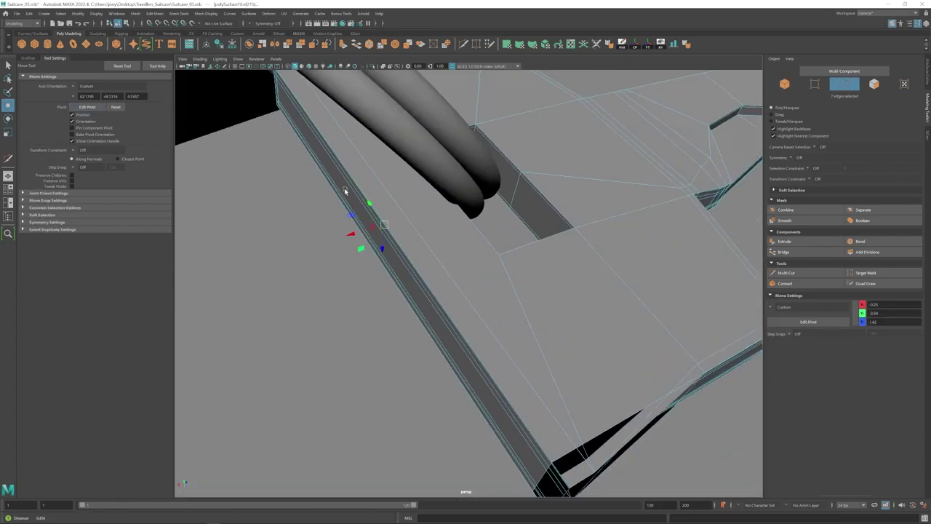
{"action": "left_click_drag", "start_coordinate": [509, 292], "coordinate": [433, 242], "text": "alt"}
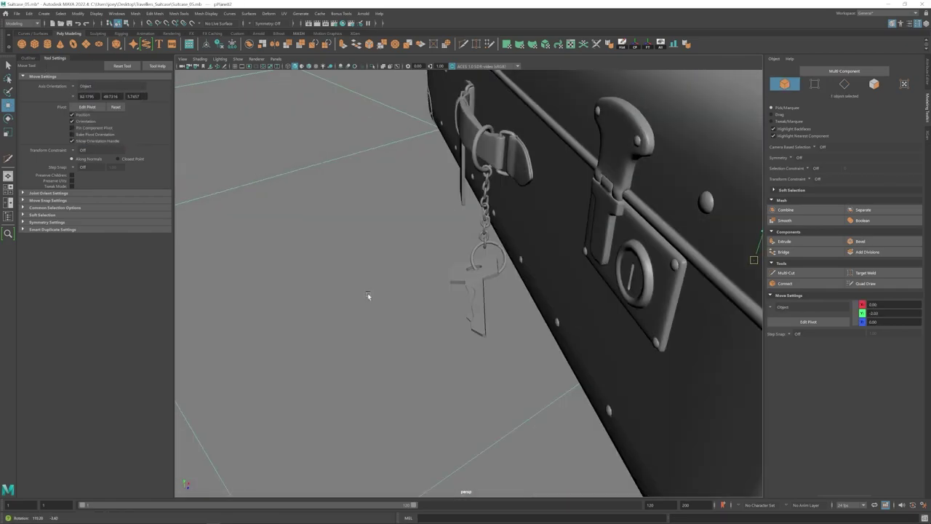
- Adjust the floor plane's height so it sits just beneath the lower suitcase and the key
{"action": "left_click_drag", "start_coordinate": [369, 296], "coordinate": [466, 231], "text": "alt"}
{"action": "double_click", "coordinate": [507, 236]}
{"action": "left_click", "coordinate": [474, 198]}
{"action": "key", "text": "F8"}
{"action": "key", "text": "w"}
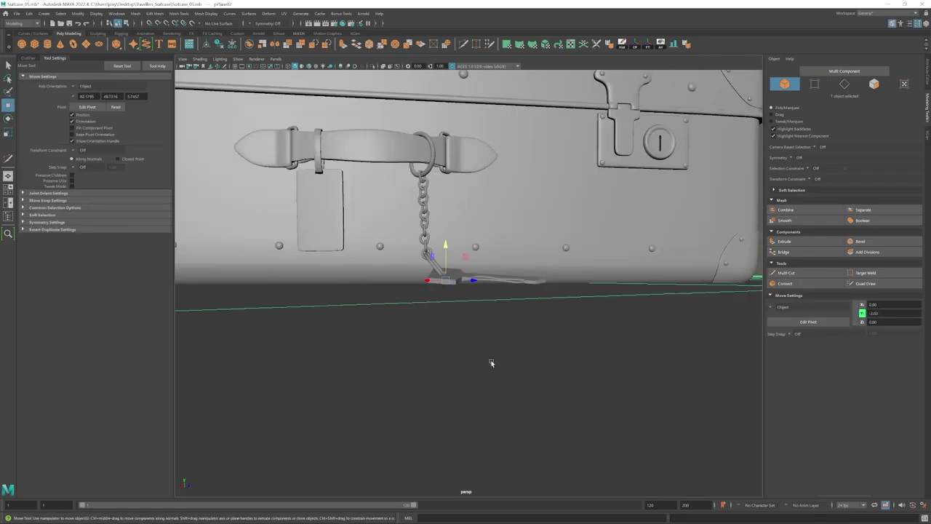
{"action": "left_click_drag", "start_coordinate": [490, 364], "coordinate": [536, 354], "text": "alt"}
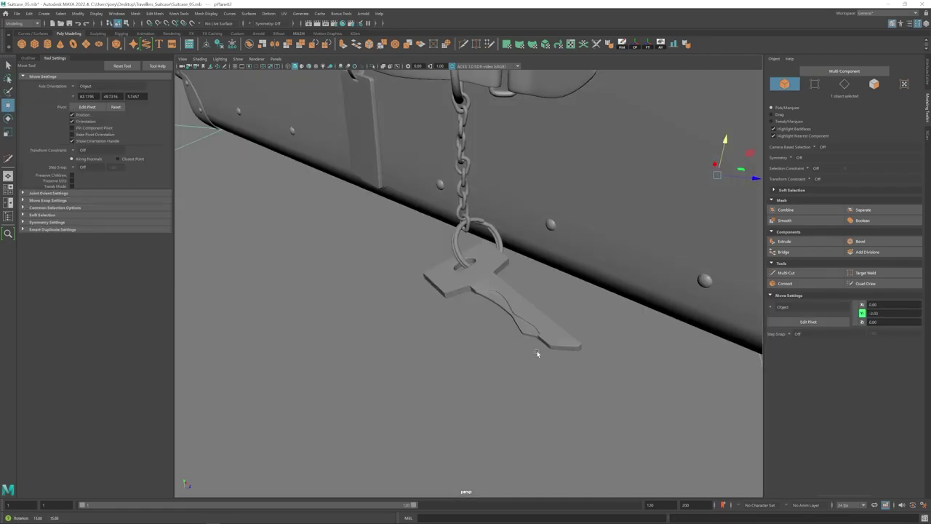
{"action": "right_click_drag", "start_coordinate": [535, 353], "coordinate": [590, 243], "text": "alt"}
{"action": "key", "text": "w"}
{"action": "mouse_move", "coordinate": [591, 243]}
{"action": "left_mouse_down"}
{"action": "mouse_move", "coordinate": [592, 233]}
{"action": "mouse_move", "coordinate": [582, 245]}
{"action": "mouse_move", "coordinate": [586, 225]}
{"action": "left_mouse_up"}
{"action": "left_click_drag", "start_coordinate": [586, 225], "coordinate": [587, 232]}
{"action": "right_click_drag", "start_coordinate": [587, 232], "coordinate": [298, 248], "text": "alt"}
{"action": "scroll", "coordinate": [461, 311], "scroll_direction": "down", "scroll_amount": 8}
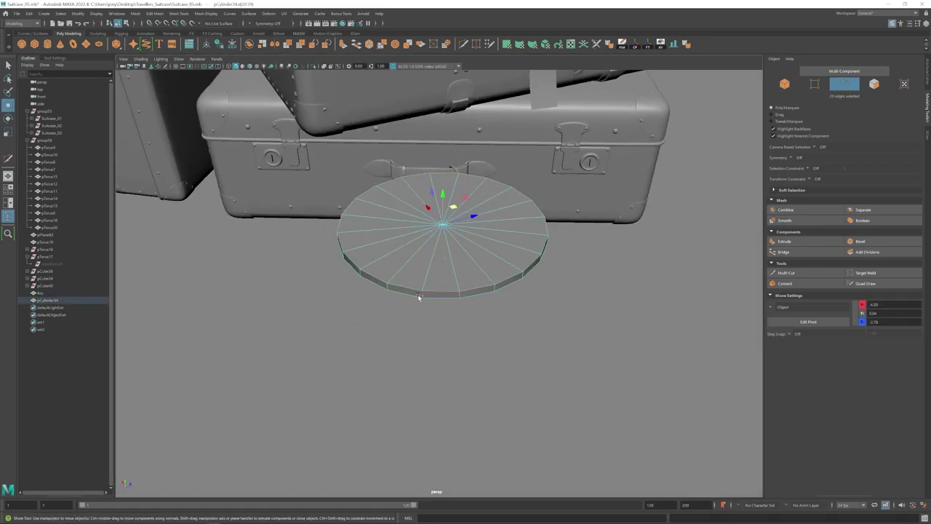
- Bevel the selected rim edges of the flat disc cylinder
{"action": "left_click", "coordinate": [155, 13]}
{"action": "left_click", "coordinate": [170, 42]}
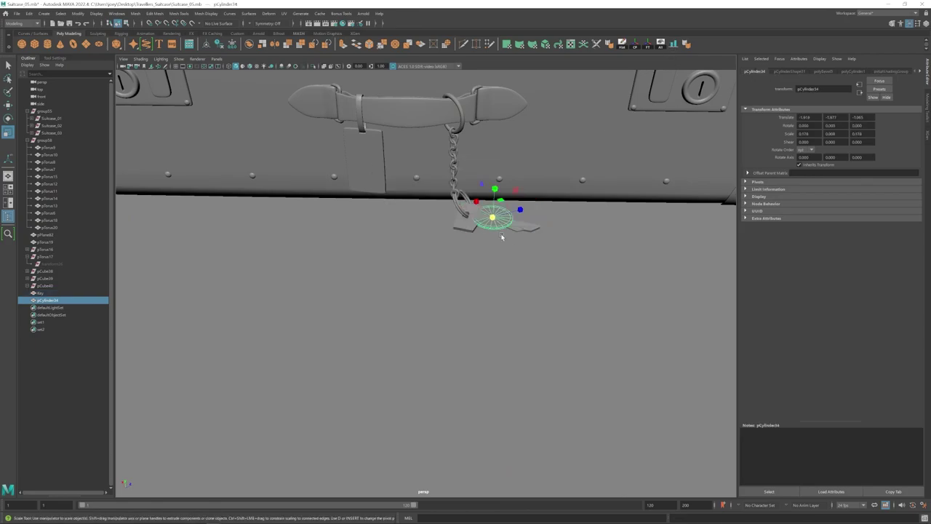
{"action": "scroll", "coordinate": [444, 236], "scroll_direction": "up", "scroll_amount": 2}
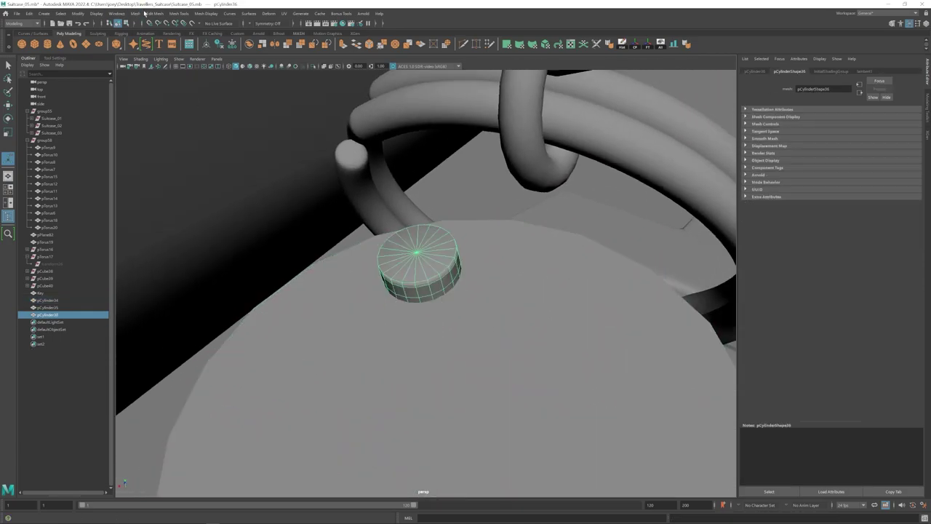
- Replace the small cutter cylinder on the disc with one that has 8 axis subdivisions
{"action": "left_click", "coordinate": [147, 13]}
{"action": "left_click", "coordinate": [78, 13]}
{"action": "mouse_move", "coordinate": [124, 56]}
{"action": "left_click", "coordinate": [182, 56]}
{"action": "left_click", "coordinate": [423, 266]}
{"action": "key", "text": "Delete"}
{"action": "left_click", "coordinate": [423, 267]}
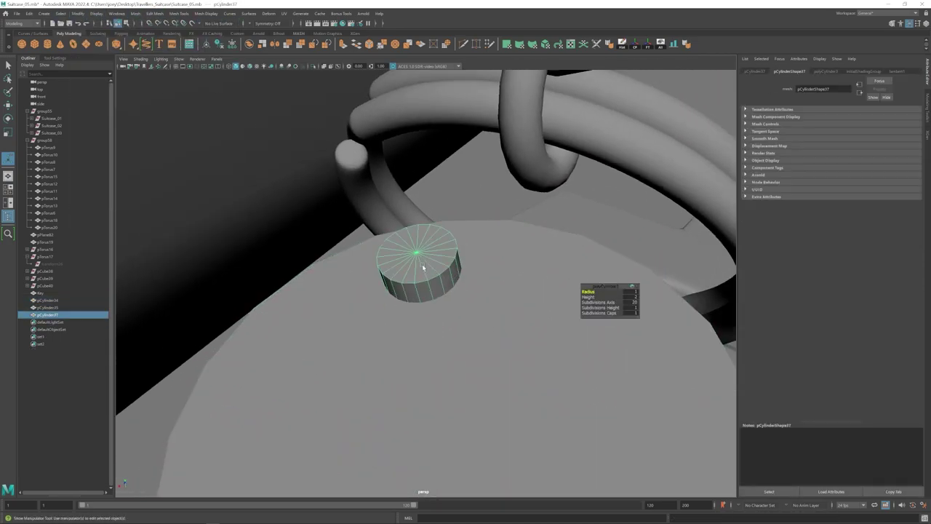
{"action": "left_click", "coordinate": [826, 71]}
{"action": "left_click", "coordinate": [786, 136]}
- Cut a hole near the disc's rim with a Boolean difference using the small eight-sided cylinder
{"action": "left_click", "coordinate": [461, 326]}
{"action": "left_click", "coordinate": [430, 271], "text": "shift"}
{"action": "left_click", "coordinate": [135, 13]}
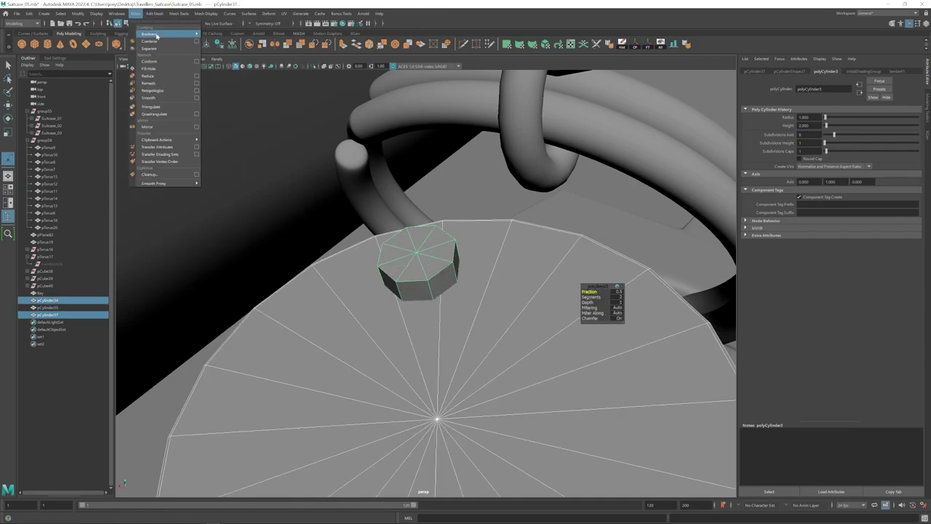
{"action": "mouse_move", "coordinate": [168, 34]}
{"action": "left_click", "coordinate": [218, 42]}
{"action": "scroll", "coordinate": [451, 330], "scroll_direction": "up", "scroll_amount": 3}
{"action": "middle_click_drag", "start_coordinate": [451, 330], "coordinate": [473, 283], "text": "alt"}
{"action": "right_click_drag", "start_coordinate": [471, 284], "coordinate": [441, 285]}
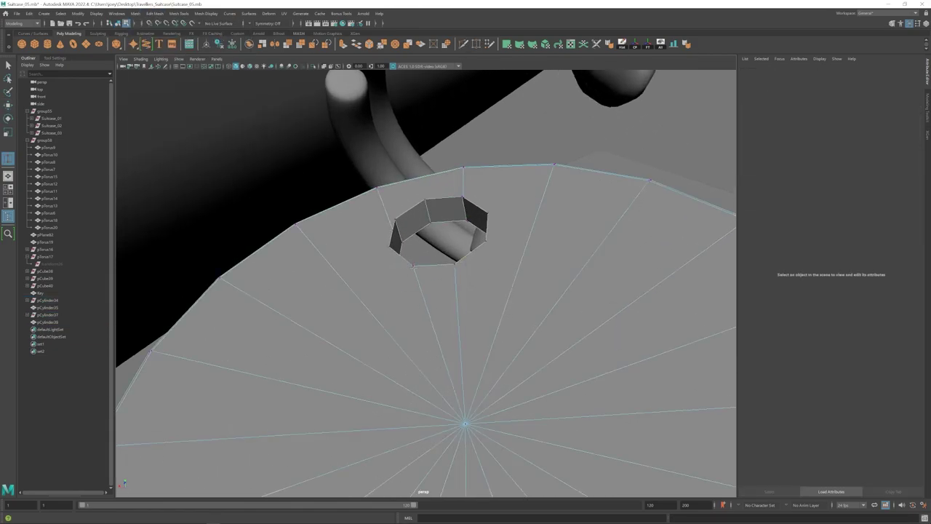
- Cut a ring of edges across the disc's upper face from one side of the hole to the other with Multi-Cut
{"action": "left_click_drag", "start_coordinate": [525, 255], "coordinate": [534, 289], "text": "alt"}
{"action": "middle_click_drag", "start_coordinate": [534, 290], "coordinate": [498, 255], "text": "alt"}
{"action": "right_click_drag", "start_coordinate": [498, 255], "coordinate": [581, 307], "text": "shift"}
{"action": "scroll", "coordinate": [580, 307], "scroll_direction": "down", "scroll_amount": 6}
{"action": "left_click_drag", "start_coordinate": [470, 279], "coordinate": [437, 291], "text": "alt"}
{"action": "scroll", "coordinate": [436, 291], "scroll_direction": "up", "scroll_amount": 3}
{"action": "middle_click_drag", "start_coordinate": [436, 290], "coordinate": [433, 262], "text": "alt"}
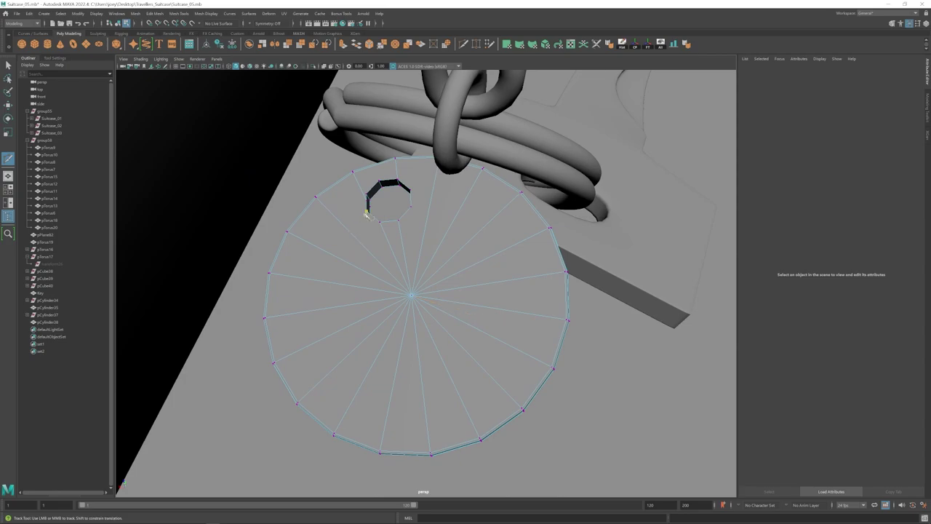
{"action": "left_click", "coordinate": [332, 282]}
{"action": "left_click", "coordinate": [338, 306]}
{"action": "left_click", "coordinate": [343, 329]}
{"action": "left_click", "coordinate": [354, 348]}
{"action": "left_click", "coordinate": [413, 207]}
{"action": "key", "text": "Return"}
- Merge vertices beside the hole on the disc
{"action": "middle_click_drag", "start_coordinate": [413, 211], "coordinate": [393, 278], "text": "alt"}
{"action": "scroll", "coordinate": [393, 278], "scroll_direction": "up", "scroll_amount": 4}
{"action": "left_click_drag", "start_coordinate": [392, 279], "coordinate": [327, 257], "text": "alt"}
{"action": "key", "text": "w"}
{"action": "right_click_drag", "start_coordinate": [326, 257], "coordinate": [327, 219], "text": "shift"}
{"action": "mouse_move", "coordinate": [350, 231]}
{"action": "left_mouse_down", "text": "alt"}
{"action": "mouse_move", "coordinate": [382, 254]}
{"action": "mouse_move", "coordinate": [352, 232]}
{"action": "left_mouse_up", "text": "alt"}
- Connect the hole's corners to the rim on the disc's underside with the Multi-Cut tool
{"action": "right_click_drag", "start_coordinate": [352, 231], "coordinate": [393, 254], "text": "shift"}
{"action": "left_click_drag", "start_coordinate": [391, 251], "coordinate": [429, 261], "text": "alt"}
{"action": "left_click_drag", "start_coordinate": [503, 296], "coordinate": [469, 218], "text": "alt"}
{"action": "scroll", "coordinate": [464, 287], "scroll_direction": "up", "scroll_amount": 3}
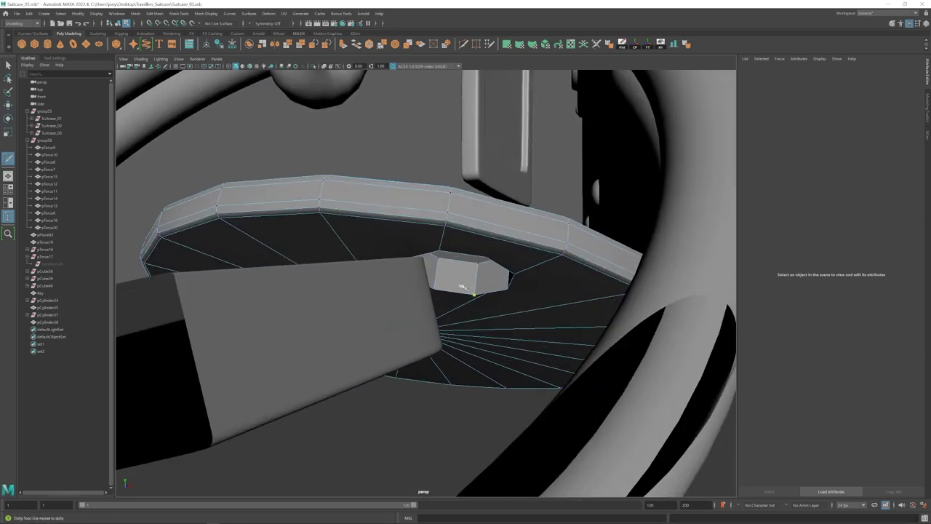
{"action": "left_click_drag", "start_coordinate": [486, 293], "coordinate": [374, 255], "text": "alt"}
{"action": "right_click_drag", "start_coordinate": [374, 255], "coordinate": [394, 263], "text": "shift"}
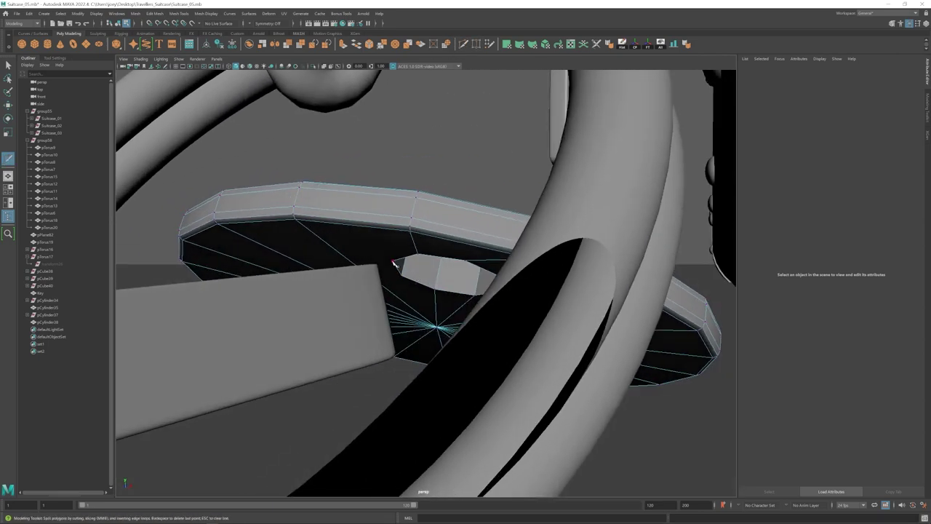
{"action": "key", "text": "w"}
{"action": "left_click_drag", "start_coordinate": [436, 328], "coordinate": [407, 278], "text": "alt"}
{"action": "right_click_drag", "start_coordinate": [407, 279], "coordinate": [429, 261]}
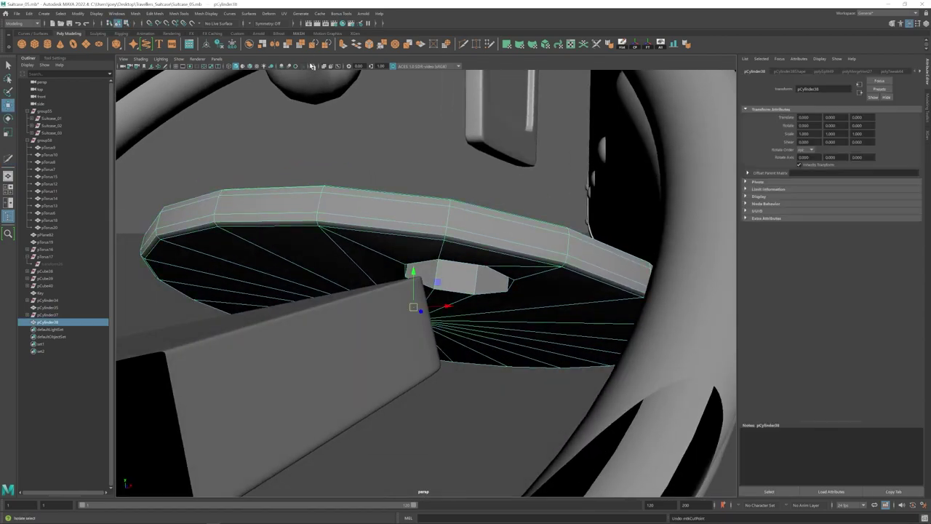
- Isolate the disc and cut a matching ring of edges around its underside from the hole with Multi-Cut
{"action": "left_click", "coordinate": [313, 66]}
{"action": "right_click_drag", "start_coordinate": [374, 240], "coordinate": [396, 254], "text": "shift"}
{"action": "left_click", "coordinate": [387, 216]}
{"action": "left_click_drag", "start_coordinate": [383, 251], "coordinate": [398, 251], "text": "alt"}
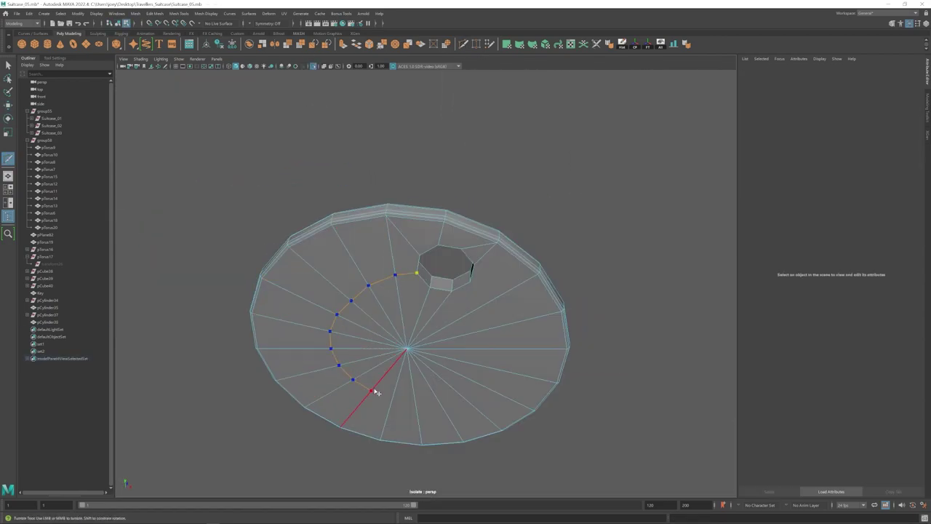
{"action": "left_click", "coordinate": [477, 310]}
{"action": "key", "text": "w"}
- Bevel the edge loop around the disc's hole and adjust the bevel settings
{"action": "left_click_drag", "start_coordinate": [483, 311], "coordinate": [458, 298], "text": "alt"}
{"action": "double_click", "coordinate": [429, 283]}
{"action": "left_click", "coordinate": [154, 13]}
{"action": "left_click", "coordinate": [170, 43]}
{"action": "left_click_drag", "start_coordinate": [828, 140], "coordinate": [835, 142]}
{"action": "key", "text": "w"}
- Apply Smooth to the whole disc mesh
{"action": "right_click_drag", "start_coordinate": [534, 258], "coordinate": [555, 241]}
{"action": "left_click_drag", "start_coordinate": [542, 247], "coordinate": [465, 291], "text": "alt"}
{"action": "left_click", "coordinate": [408, 298]}
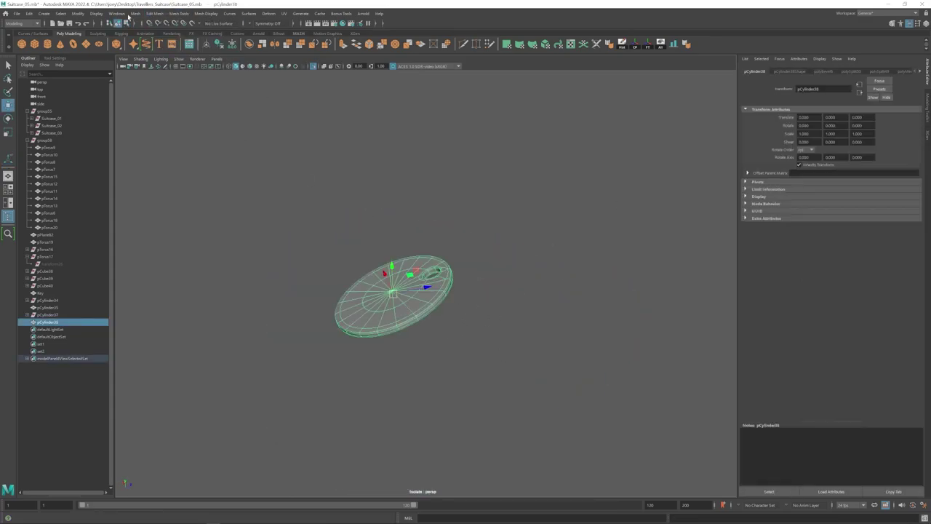
{"action": "left_click", "coordinate": [136, 13]}
{"action": "left_click", "coordinate": [147, 105]}
- Delete the faces at the disc's center and close the resulting openings on both sides
{"action": "right_click_drag", "start_coordinate": [437, 322], "coordinate": [436, 350]}
{"action": "double_click", "coordinate": [436, 336]}
{"action": "key", "text": "Delete"}
{"action": "scroll", "coordinate": [426, 291], "scroll_direction": "up", "scroll_amount": 8}
{"action": "double_click", "coordinate": [397, 341]}
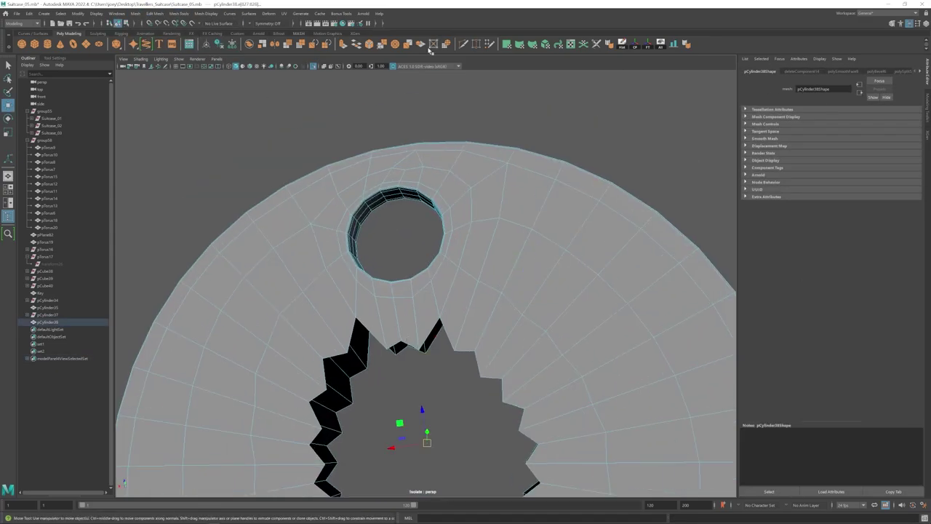
{"action": "left_click", "coordinate": [433, 45]}
{"action": "double_click", "coordinate": [429, 333]}
{"action": "left_click", "coordinate": [432, 45]}
{"action": "scroll", "coordinate": [436, 328], "scroll_direction": "down", "scroll_amount": 10}
{"action": "left_click_drag", "start_coordinate": [451, 371], "coordinate": [409, 313], "text": "alt"}
- Leave isolation, duplicate a chain link and rotate the copy toward the disc's hole
{"action": "key", "text": "ctrl+1"}
{"action": "left_click_drag", "start_coordinate": [464, 347], "coordinate": [426, 304], "text": "alt"}
{"action": "left_click", "coordinate": [415, 214]}
{"action": "key", "text": "ctrl+d"}
{"action": "key", "text": "e"}
{"action": "left_click_drag", "start_coordinate": [411, 213], "coordinate": [434, 266]}
{"action": "left_click_drag", "start_coordinate": [434, 267], "coordinate": [493, 274], "text": "alt"}
{"action": "scroll", "coordinate": [483, 275], "scroll_direction": "up", "scroll_amount": 4}
{"action": "key", "text": "e"}
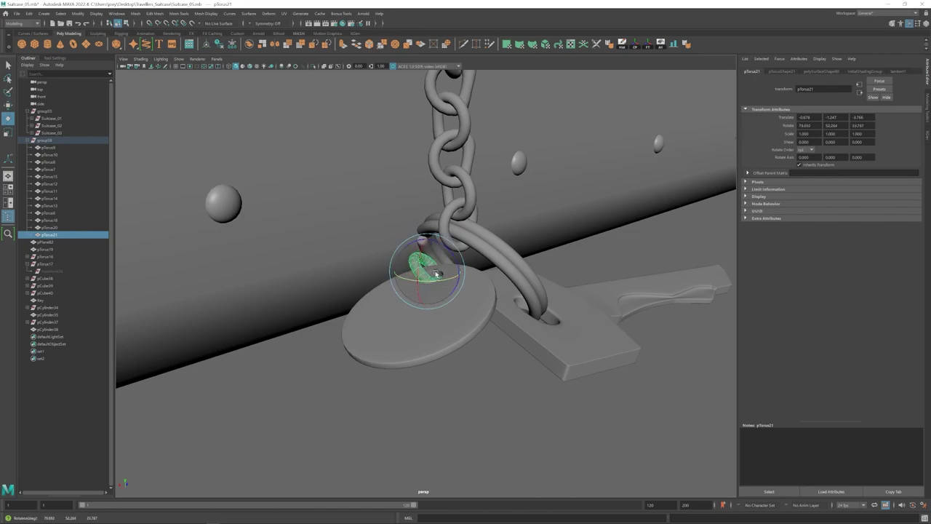
{"action": "left_click_drag", "start_coordinate": [436, 273], "coordinate": [438, 272]}
- Position the duplicated link and the disc so the link joins the disc's hole to the key ring
{"action": "key", "text": "w"}
{"action": "left_click_drag", "start_coordinate": [438, 272], "coordinate": [460, 256], "text": "alt"}
{"action": "mouse_move", "coordinate": [460, 256]}
{"action": "left_mouse_down", "text": "alt"}
{"action": "mouse_move", "coordinate": [419, 255]}
{"action": "mouse_move", "coordinate": [493, 258]}
{"action": "mouse_move", "coordinate": [412, 254]}
{"action": "mouse_move", "coordinate": [444, 256]}
{"action": "mouse_move", "coordinate": [462, 272]}
{"action": "left_mouse_up", "text": "alt"}
{"action": "scroll", "coordinate": [411, 255], "scroll_direction": "down", "scroll_amount": 3}
{"action": "scroll", "coordinate": [408, 258], "scroll_direction": "up", "scroll_amount": 2}
{"action": "left_click", "coordinate": [402, 267], "text": "shift"}
{"action": "left_click", "coordinate": [444, 255]}
{"action": "key", "text": "w"}
{"action": "left_click_drag", "start_coordinate": [444, 256], "coordinate": [495, 261], "text": "alt"}
{"action": "left_click_drag", "start_coordinate": [394, 251], "coordinate": [398, 247]}
{"action": "left_click_drag", "start_coordinate": [466, 263], "coordinate": [416, 255], "text": "alt"}
{"action": "left_click_drag", "start_coordinate": [413, 253], "coordinate": [465, 249]}
{"action": "left_click", "coordinate": [454, 253]}
{"action": "key", "text": "r"}
{"action": "left_click", "coordinate": [424, 318]}
- Select the parent group of the disc and link and move it into place beside the key
{"action": "left_click_drag", "start_coordinate": [465, 285], "coordinate": [414, 259], "text": "alt"}
{"action": "left_click", "coordinate": [430, 301]}
{"action": "key", "text": "Up"}
{"action": "left_click_drag", "start_coordinate": [413, 259], "coordinate": [502, 254], "text": "alt"}
{"action": "left_click_drag", "start_coordinate": [420, 245], "coordinate": [530, 292]}
{"action": "left_click_drag", "start_coordinate": [429, 284], "coordinate": [435, 293]}
{"action": "left_click_drag", "start_coordinate": [435, 293], "coordinate": [484, 331], "text": "alt"}
- Fine-tune the rotation of the pieces hanging from the key ring and deselect everything
{"action": "left_click", "coordinate": [537, 361]}
{"action": "key", "text": "e"}
{"action": "left_click_drag", "start_coordinate": [560, 328], "coordinate": [555, 328]}
{"action": "left_click_drag", "start_coordinate": [555, 329], "coordinate": [560, 272], "text": "alt"}
{"action": "left_click_drag", "start_coordinate": [558, 269], "coordinate": [557, 262]}
{"action": "left_click_drag", "start_coordinate": [557, 262], "coordinate": [604, 305], "text": "alt"}
{"action": "left_click_drag", "start_coordinate": [604, 305], "coordinate": [655, 284], "text": "alt"}
{"action": "right_click_drag", "start_coordinate": [654, 284], "coordinate": [603, 201], "text": "alt"}
{"action": "left_click", "coordinate": [603, 202]}
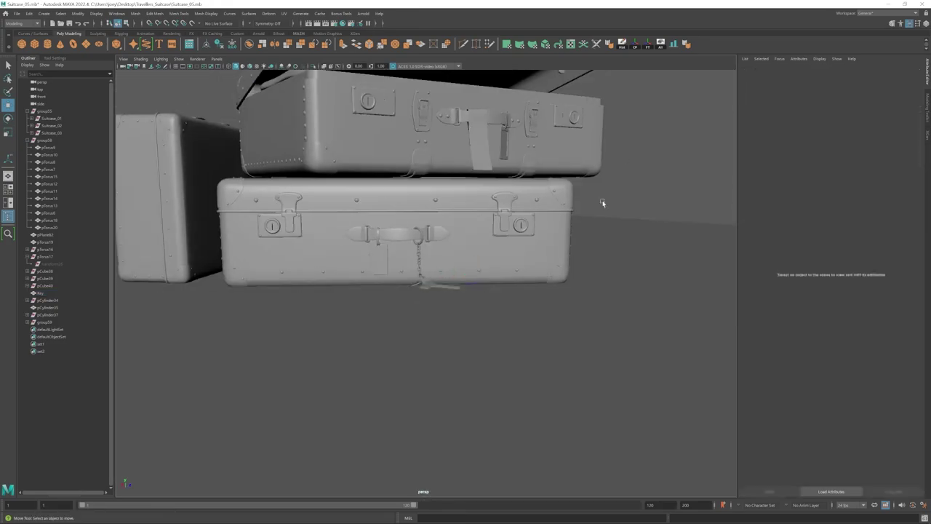
- Try to adjust the vertices along the key's blade, and undo the change
{"action": "left_click_drag", "start_coordinate": [603, 202], "coordinate": [585, 227], "text": "alt"}
{"action": "left_click", "coordinate": [438, 303]}
{"action": "right_click_drag", "start_coordinate": [439, 306], "coordinate": [483, 317], "text": "alt"}
{"action": "middle_click_drag", "start_coordinate": [483, 317], "coordinate": [582, 371], "text": "alt"}
{"action": "key", "text": "r"}
{"action": "right_click_drag", "start_coordinate": [491, 309], "coordinate": [451, 311]}
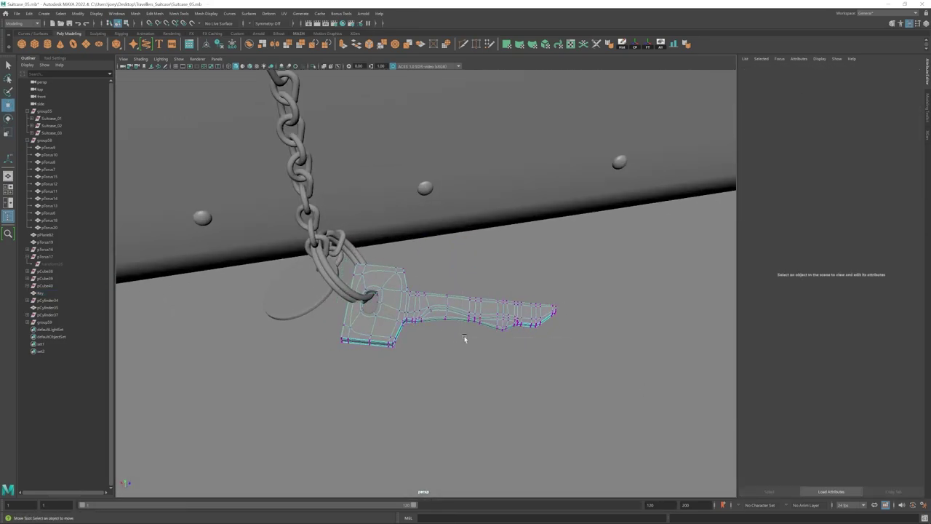
{"action": "left_click_drag", "start_coordinate": [465, 339], "coordinate": [581, 276]}
{"action": "key", "text": "w"}
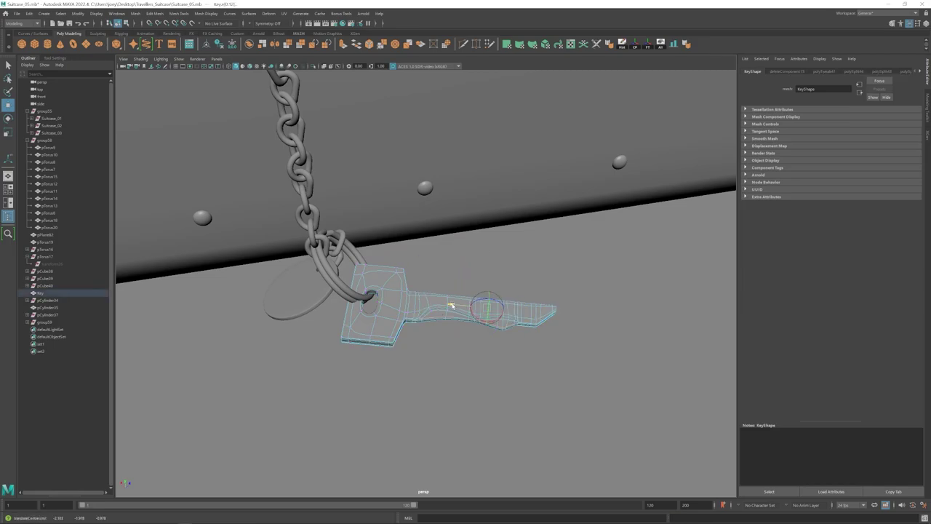
{"action": "key", "text": "ctrl+z"}
- Show the tool settings, return the key to object mode and scale the whole key down slightly
{"action": "left_click", "coordinate": [55, 58]}
{"action": "left_click_drag", "start_coordinate": [501, 308], "coordinate": [494, 307]}
{"action": "right_click_drag", "start_coordinate": [494, 306], "coordinate": [513, 299]}
{"action": "key", "text": "r"}
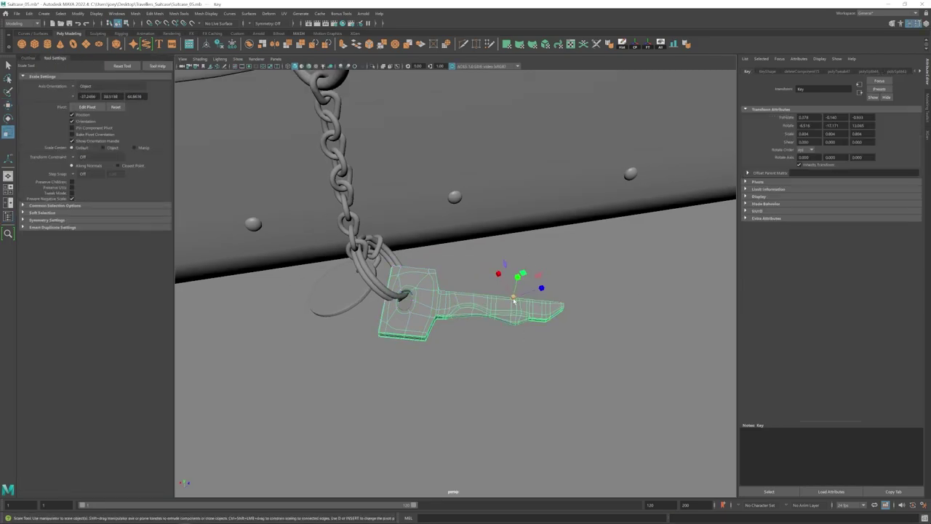
{"action": "left_click_drag", "start_coordinate": [464, 298], "coordinate": [453, 297]}
{"action": "key", "text": "w"}
- Rotate the key and move it toward the key ring so the ring can pass through its hole
{"action": "left_click_drag", "start_coordinate": [453, 298], "coordinate": [457, 277], "text": "alt"}
{"action": "key", "text": "e"}
{"action": "left_click_drag", "start_coordinate": [457, 277], "coordinate": [459, 308], "text": "alt"}
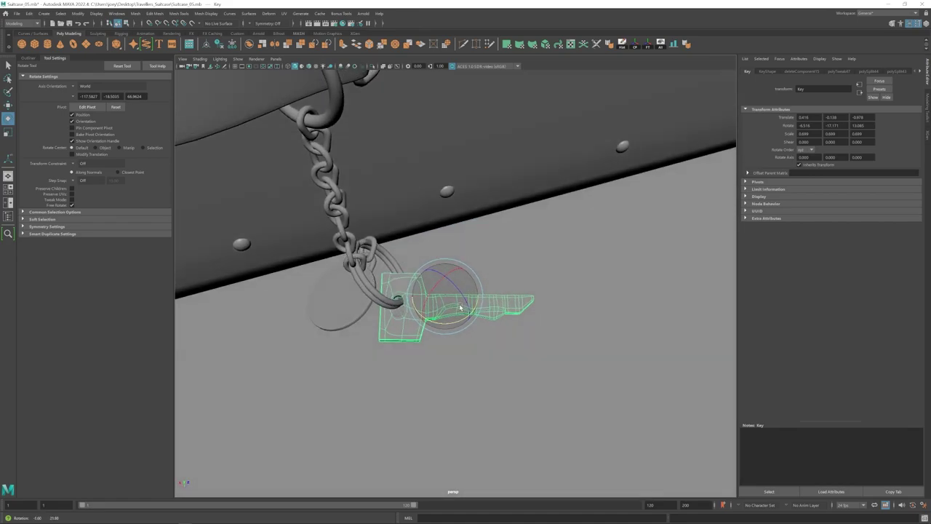
{"action": "left_click_drag", "start_coordinate": [435, 258], "coordinate": [473, 291], "text": "alt"}
{"action": "key", "text": "e"}
{"action": "left_click_drag", "start_coordinate": [473, 291], "coordinate": [491, 273], "text": "alt"}
{"action": "key", "text": "w"}
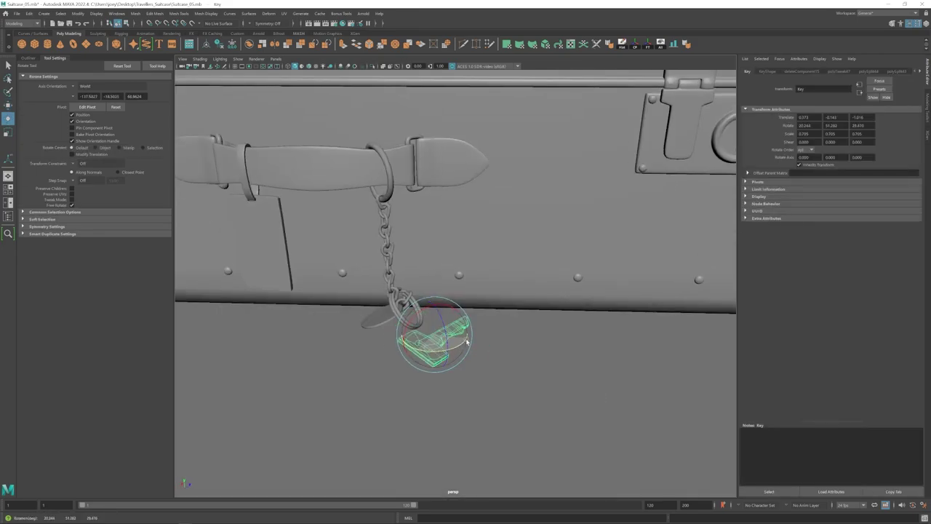
{"action": "key", "text": "w"}
{"action": "scroll", "coordinate": [439, 334], "scroll_direction": "up", "scroll_amount": 5}
{"action": "left_click_drag", "start_coordinate": [467, 342], "coordinate": [452, 297]}
- Select the key ring at the chain's end and adjust its rotation and position to meet the key
{"action": "left_click_drag", "start_coordinate": [452, 296], "coordinate": [447, 245], "text": "alt"}
{"action": "left_click", "coordinate": [434, 281]}
{"action": "key", "text": "e"}
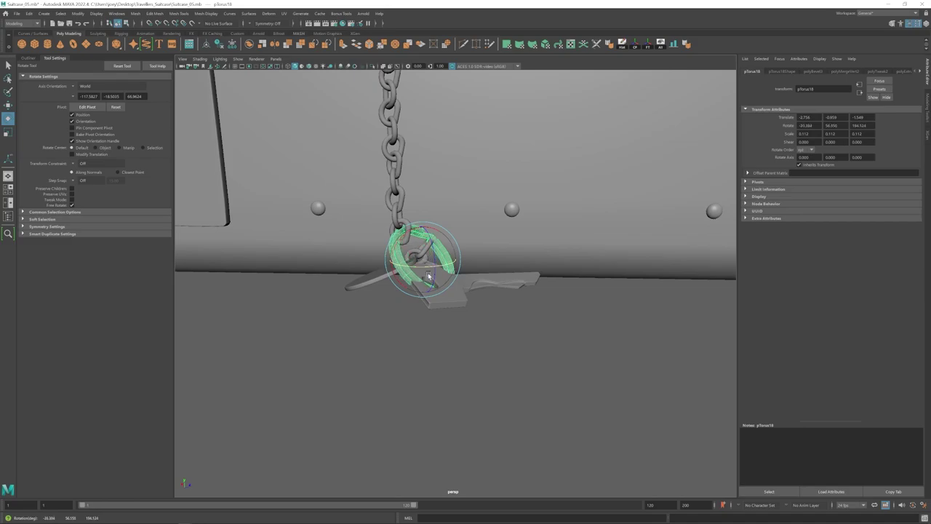
{"action": "key", "text": "w"}
{"action": "left_click_drag", "start_coordinate": [428, 277], "coordinate": [446, 282], "text": "alt"}
- Delete the unneeded edge loop around the side of the key's head
{"action": "left_click", "coordinate": [452, 297]}
{"action": "left_click_drag", "start_coordinate": [466, 321], "coordinate": [422, 291], "text": "alt"}
{"action": "scroll", "coordinate": [480, 294], "scroll_direction": "up", "scroll_amount": 8}
{"action": "right_click_drag", "start_coordinate": [421, 291], "coordinate": [420, 262]}
{"action": "left_click_drag", "start_coordinate": [414, 280], "coordinate": [386, 281], "text": "alt"}
{"action": "double_click", "coordinate": [426, 309], "text": "shift"}
{"action": "key", "text": "ctrl+Delete"}
- Insert a supporting edge loop close to the key's upper rim and return to object mode
{"action": "scroll", "coordinate": [473, 280], "scroll_direction": "up", "scroll_amount": 4}
{"action": "key", "text": "ctrl+shift+x"}
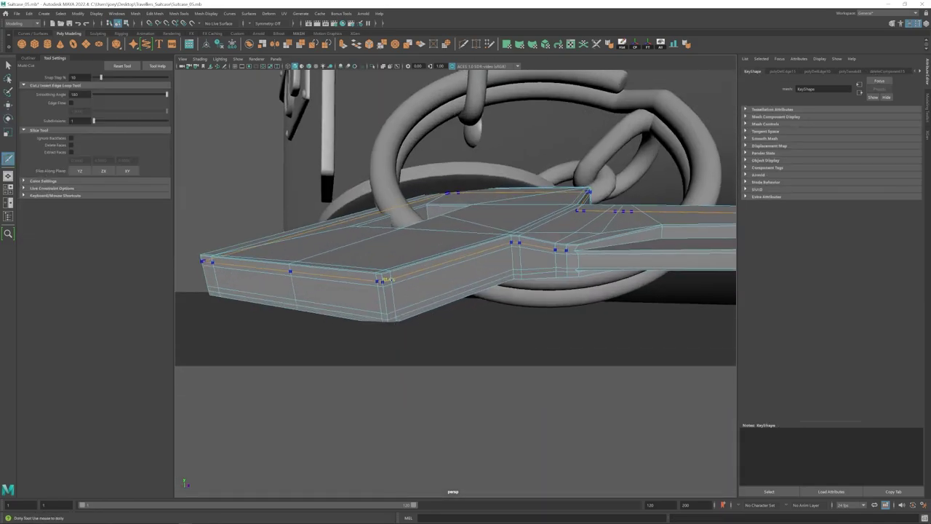
{"action": "left_click", "coordinate": [565, 250], "text": "ctrl"}
{"action": "key", "text": "w"}
{"action": "left_click_drag", "start_coordinate": [567, 251], "coordinate": [588, 327], "text": "alt"}
{"action": "key", "text": "3"}
{"action": "key", "text": "F8"}
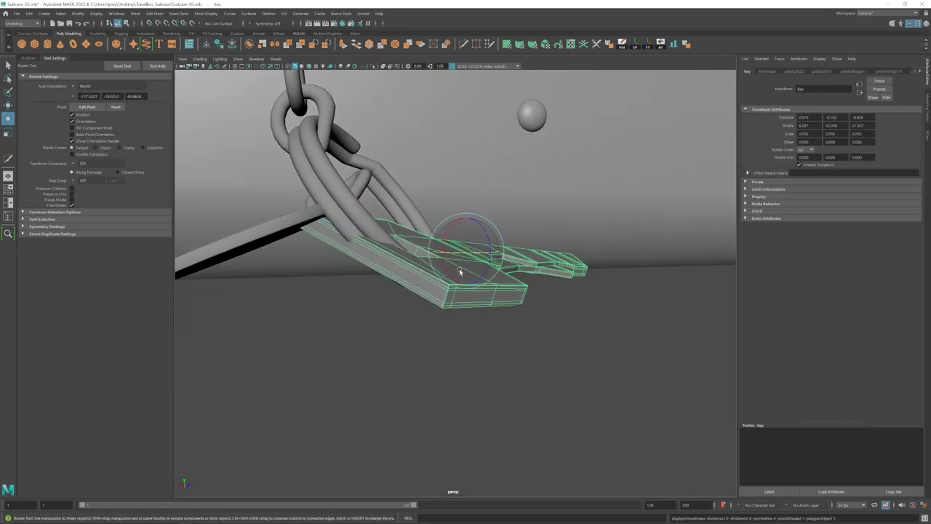
- Rotate the key and shift it so that its hole lines up with the key ring
{"action": "left_click_drag", "start_coordinate": [460, 271], "coordinate": [468, 294], "text": "alt"}
{"action": "left_click_drag", "start_coordinate": [473, 247], "coordinate": [490, 227]}
{"action": "key", "text": "w"}
{"action": "left_click_drag", "start_coordinate": [491, 226], "coordinate": [441, 233], "text": "alt"}
{"action": "left_click_drag", "start_coordinate": [441, 233], "coordinate": [495, 211], "text": "alt"}
{"action": "key", "text": "w"}
{"action": "key", "text": "e"}
{"action": "left_click_drag", "start_coordinate": [494, 211], "coordinate": [518, 234], "text": "alt"}
- Refine the key's tilt and position so it hangs from the ring below the suitcase
{"action": "left_click_drag", "start_coordinate": [518, 234], "coordinate": [480, 247]}
{"action": "left_click_drag", "start_coordinate": [480, 247], "coordinate": [502, 215]}
{"action": "key", "text": "w"}
{"action": "left_click_drag", "start_coordinate": [502, 215], "coordinate": [533, 254], "text": "alt"}
{"action": "left_click_drag", "start_coordinate": [533, 255], "coordinate": [538, 254]}
{"action": "mouse_move", "coordinate": [539, 254]}
{"action": "left_mouse_down", "text": "alt"}
{"action": "mouse_move", "coordinate": [516, 206]}
{"action": "mouse_move", "coordinate": [475, 234]}
{"action": "mouse_move", "coordinate": [535, 249]}
{"action": "left_mouse_up", "text": "alt"}
{"action": "key", "text": "e"}
{"action": "left_click_drag", "start_coordinate": [534, 248], "coordinate": [497, 248], "text": "alt"}
{"action": "scroll", "coordinate": [545, 249], "scroll_direction": "down", "scroll_amount": 5}
{"action": "left_click_drag", "start_coordinate": [498, 248], "coordinate": [465, 285]}
- Fine-tune the key's rotation and placement around the ring, checking the fit up close
{"action": "scroll", "coordinate": [500, 252], "scroll_direction": "up", "scroll_amount": 4}
{"action": "key", "text": "e"}
{"action": "mouse_move", "coordinate": [484, 240]}
{"action": "left_mouse_down", "text": "alt"}
{"action": "mouse_move", "coordinate": [495, 237]}
{"action": "mouse_move", "coordinate": [488, 245]}
{"action": "left_mouse_up", "text": "alt"}
{"action": "key", "text": "w"}
{"action": "left_click_drag", "start_coordinate": [488, 245], "coordinate": [515, 307], "text": "alt"}
{"action": "scroll", "coordinate": [480, 254], "scroll_direction": "up", "scroll_amount": 5}
{"action": "key", "text": "r"}
{"action": "key", "text": "w"}
- Scale the key to 0.724 and turn off its smooth mesh preview
{"action": "left_click_drag", "start_coordinate": [466, 264], "coordinate": [509, 333], "text": "alt"}
{"action": "key", "text": "F8"}
{"action": "key", "text": "r"}
{"action": "key", "text": "1"}
{"action": "key", "text": "F8"}
{"action": "left_click", "coordinate": [509, 333]}
- Try a different tilt and position for the key on the key ring
{"action": "left_click", "coordinate": [486, 302]}
{"action": "key", "text": "e"}
{"action": "mouse_move", "coordinate": [486, 302]}
{"action": "left_mouse_down", "text": "alt"}
{"action": "mouse_move", "coordinate": [488, 310]}
{"action": "mouse_move", "coordinate": [501, 296]}
{"action": "left_mouse_up", "text": "alt"}
{"action": "left_click_drag", "start_coordinate": [551, 280], "coordinate": [553, 305]}
{"action": "key", "text": "w"}
{"action": "key", "text": "e"}
{"action": "left_click_drag", "start_coordinate": [513, 270], "coordinate": [512, 282]}
{"action": "key", "text": "w"}
{"action": "left_click_drag", "start_coordinate": [562, 261], "coordinate": [551, 313]}
{"action": "left_click_drag", "start_coordinate": [550, 253], "coordinate": [538, 229]}
- Try further rotations and small shifts of the key to thread its hole onto the ring
{"action": "left_click_drag", "start_coordinate": [525, 247], "coordinate": [539, 275]}
{"action": "key", "text": "e"}
{"action": "mouse_move", "coordinate": [532, 264]}
{"action": "left_mouse_down"}
{"action": "mouse_move", "coordinate": [569, 294]}
{"action": "mouse_move", "coordinate": [538, 247]}
{"action": "left_mouse_up"}
{"action": "key", "text": "w"}
{"action": "key", "text": "e"}
{"action": "left_click_drag", "start_coordinate": [477, 294], "coordinate": [465, 292]}
{"action": "key", "text": "w"}
{"action": "left_click_drag", "start_coordinate": [478, 252], "coordinate": [477, 247]}
{"action": "left_click_drag", "start_coordinate": [477, 276], "coordinate": [474, 300], "text": "alt"}
{"action": "left_click_drag", "start_coordinate": [474, 300], "coordinate": [511, 266], "text": "alt"}
{"action": "left_click_drag", "start_coordinate": [511, 266], "coordinate": [500, 305], "text": "alt"}
{"action": "key", "text": "w"}
{"action": "left_click_drag", "start_coordinate": [497, 240], "coordinate": [498, 234]}
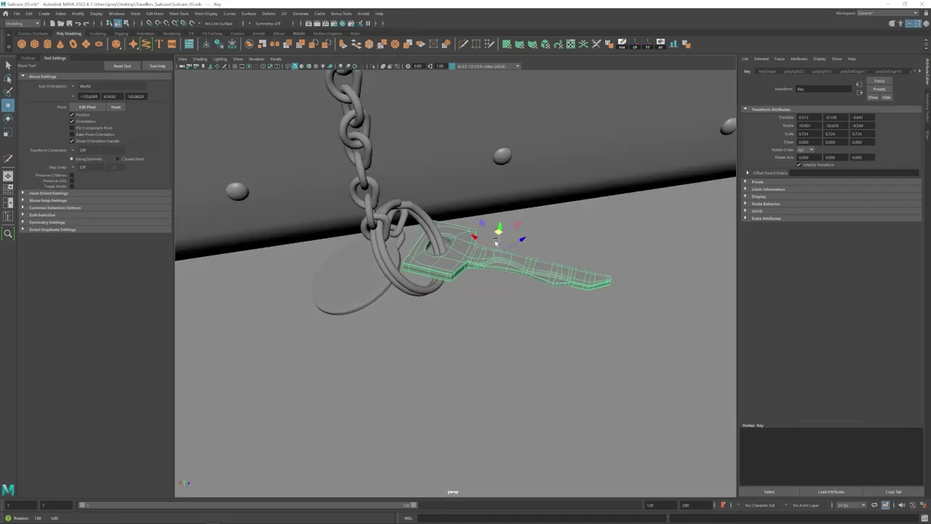
- Undo the last rotations and moves of the key
{"action": "left_click_drag", "start_coordinate": [502, 320], "coordinate": [501, 260], "text": "alt"}
{"action": "key", "text": "ctrl+z"}
{"action": "key", "text": "ctrl+z"}
{"action": "key", "text": "ctrl+z"}
{"action": "key", "text": "ctrl+z"}
{"action": "key", "text": "ctrl+z"}
- Rotate the key to a new angle beside the ring and move it closer
{"action": "key", "text": "e"}
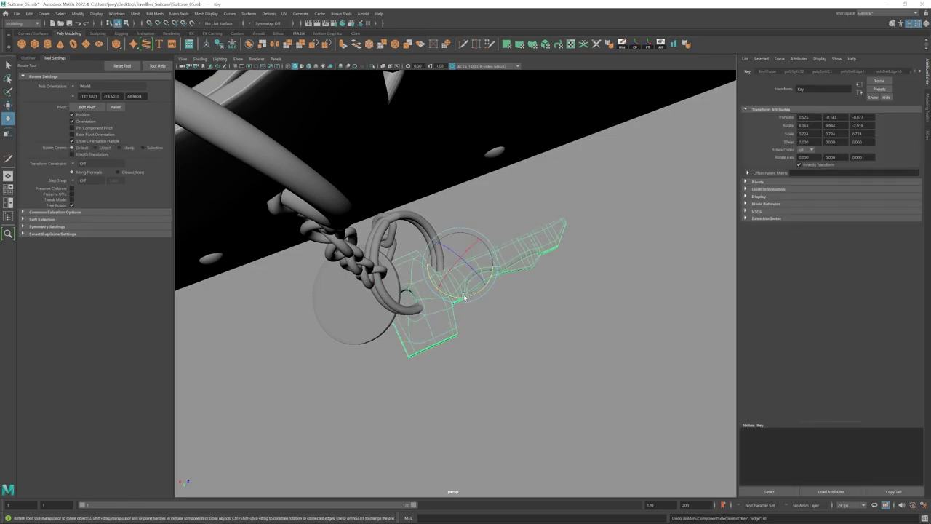
{"action": "left_click_drag", "start_coordinate": [482, 204], "coordinate": [502, 283], "text": "alt"}
{"action": "left_click_drag", "start_coordinate": [531, 288], "coordinate": [502, 273]}
{"action": "key", "text": "e"}
{"action": "left_click_drag", "start_coordinate": [503, 266], "coordinate": [482, 271]}
{"action": "key", "text": "w"}
{"action": "left_click_drag", "start_coordinate": [481, 271], "coordinate": [502, 313], "text": "alt"}
{"action": "left_click_drag", "start_coordinate": [480, 253], "coordinate": [478, 251]}
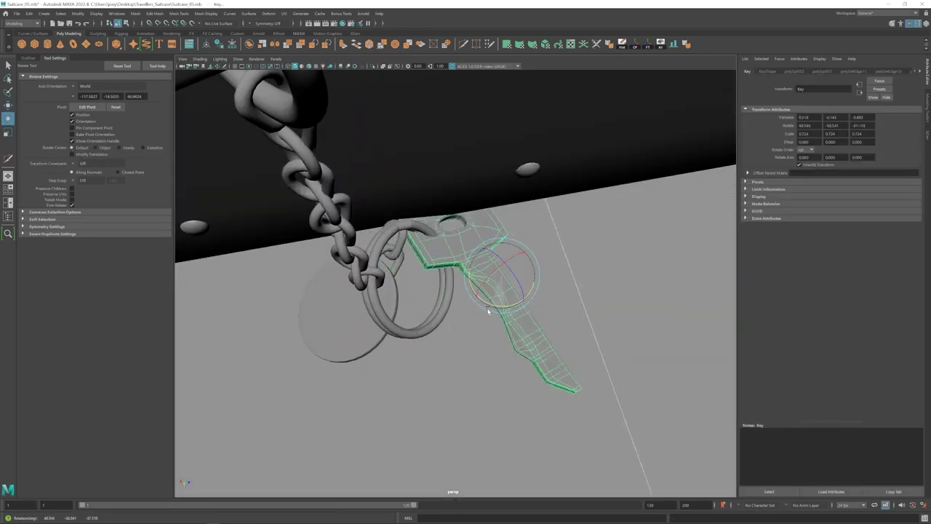
- Turn the key's blade away from the ring and move the key so the ring passes through its hole
{"action": "left_click_drag", "start_coordinate": [528, 283], "coordinate": [528, 283]}
{"action": "key", "text": "w"}
{"action": "left_click_drag", "start_coordinate": [527, 284], "coordinate": [522, 244], "text": "alt"}
{"action": "left_click_drag", "start_coordinate": [518, 225], "coordinate": [521, 193]}
{"action": "left_click_drag", "start_coordinate": [518, 341], "coordinate": [502, 292], "text": "alt"}
{"action": "key", "text": "w"}
{"action": "left_click_drag", "start_coordinate": [516, 287], "coordinate": [516, 277]}
- Make final small rotation and position corrections to the key on the ring
{"action": "left_click_drag", "start_coordinate": [515, 277], "coordinate": [523, 309], "text": "alt"}
{"action": "right_click_drag", "start_coordinate": [524, 309], "coordinate": [472, 298], "text": "alt"}
{"action": "left_click_drag", "start_coordinate": [473, 298], "coordinate": [495, 291], "text": "alt"}
{"action": "key", "text": "e"}
{"action": "left_click_drag", "start_coordinate": [495, 286], "coordinate": [497, 284]}
{"action": "key", "text": "w"}
{"action": "right_click_drag", "start_coordinate": [497, 285], "coordinate": [527, 284], "text": "alt"}
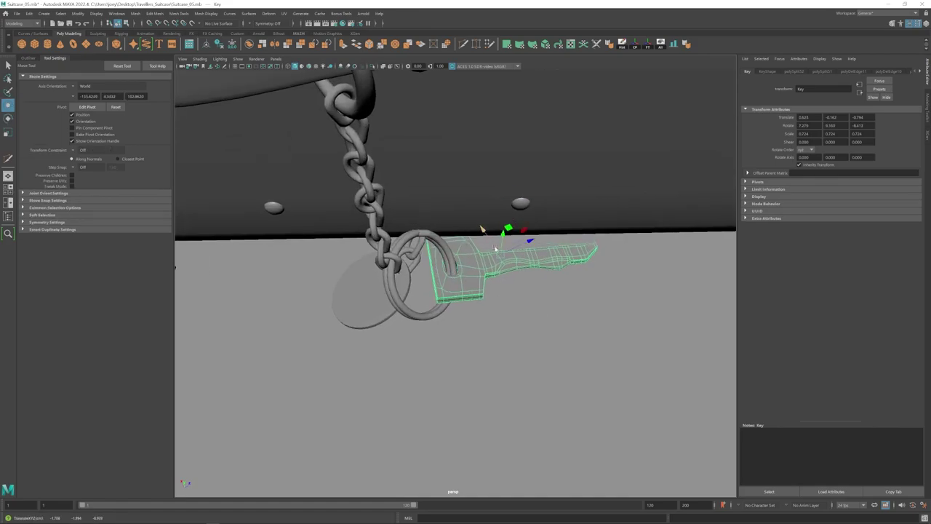
- Select the parent group of the disc and its link, then move and rotate it below the chain
{"action": "right_click_drag", "start_coordinate": [495, 250], "coordinate": [430, 301], "text": "alt"}
{"action": "left_click", "coordinate": [344, 305]}
{"action": "key", "text": "Up"}
{"action": "left_click_drag", "start_coordinate": [344, 305], "coordinate": [340, 297], "text": "alt"}
{"action": "left_click_drag", "start_coordinate": [361, 281], "coordinate": [373, 314]}
{"action": "left_click_drag", "start_coordinate": [357, 294], "coordinate": [397, 320]}
{"action": "key", "text": "e"}
{"action": "key", "text": "e"}
{"action": "left_click_drag", "start_coordinate": [397, 320], "coordinate": [384, 324]}
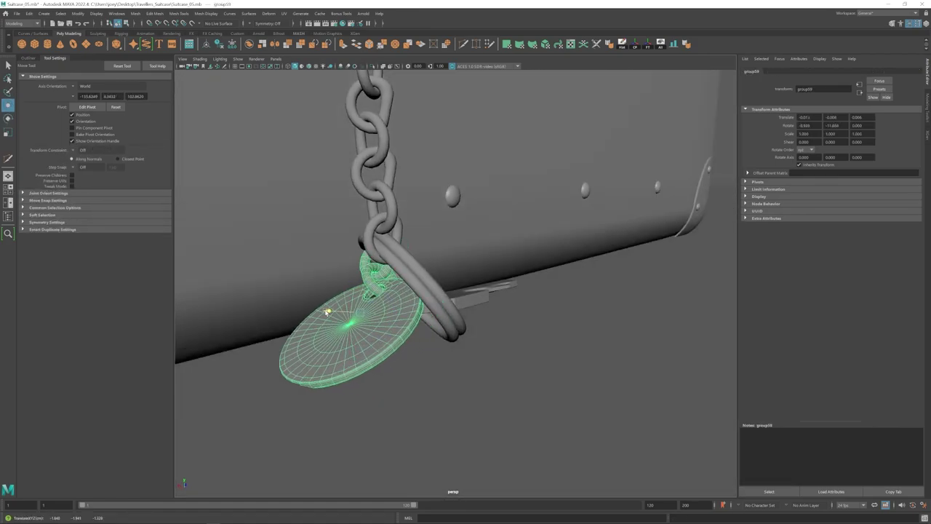
- Move the disc and link group so that its link hooks onto the key ring
{"action": "left_click_drag", "start_coordinate": [327, 311], "coordinate": [329, 267], "text": "alt"}
{"action": "left_click_drag", "start_coordinate": [353, 268], "coordinate": [365, 325]}
{"action": "left_click_drag", "start_coordinate": [365, 324], "coordinate": [343, 270], "text": "alt"}
{"action": "scroll", "coordinate": [345, 272], "scroll_direction": "down", "scroll_amount": 5}
{"action": "left_click_drag", "start_coordinate": [345, 272], "coordinate": [387, 277], "text": "alt"}
- Select the key again and adjust its rotation where it hangs from the ring
{"action": "left_click", "coordinate": [501, 304]}
{"action": "key", "text": "e"}
{"action": "left_click_drag", "start_coordinate": [501, 304], "coordinate": [495, 272], "text": "alt"}
{"action": "left_click_drag", "start_coordinate": [492, 268], "coordinate": [439, 291]}
{"action": "key", "text": "w"}
- Deselect everything and examine the finished keychain hanging from the suitcase handle
{"action": "scroll", "coordinate": [469, 266], "scroll_direction": "down", "scroll_amount": 10}
{"action": "key", "text": "Up"}
{"action": "left_click", "coordinate": [469, 332]}
{"action": "scroll", "coordinate": [469, 333], "scroll_direction": "up", "scroll_amount": 8}
{"action": "left_click_drag", "start_coordinate": [469, 332], "coordinate": [292, 244], "text": "alt"}
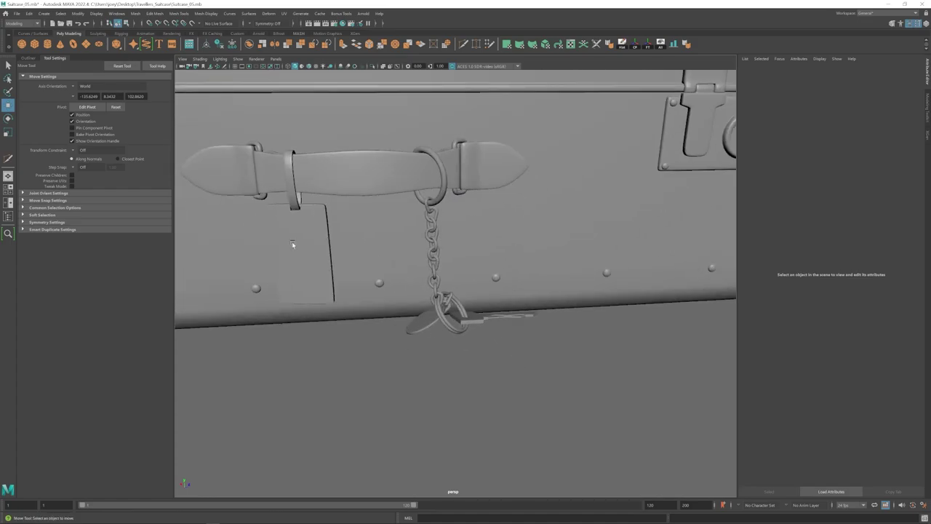
- Select the parent group of the three suitcases in the Outliner and hide it
{"action": "left_click", "coordinate": [29, 58]}
{"action": "left_click", "coordinate": [42, 112]}
{"action": "key", "text": "ctrl+h"}
{"action": "scroll", "coordinate": [406, 234], "scroll_direction": "down", "scroll_amount": 6}
{"action": "left_click", "coordinate": [392, 163]}
- Delete the leftover groups in the Outliner and select all the keychain pieces
{"action": "left_click_drag", "start_coordinate": [371, 193], "coordinate": [509, 331], "text": "alt"}
{"action": "key", "text": "Delete"}
{"action": "left_click", "coordinate": [46, 204]}
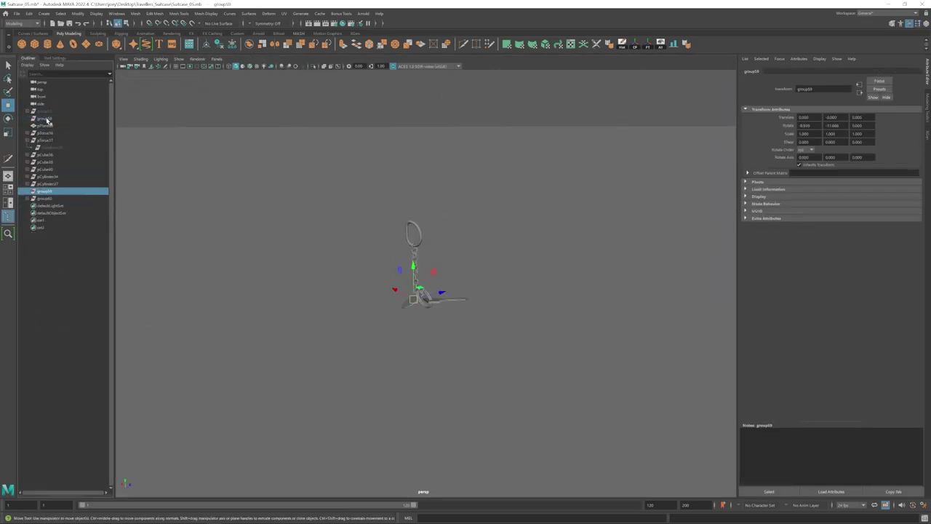
{"action": "key", "text": "Delete"}
{"action": "left_click_drag", "start_coordinate": [356, 190], "coordinate": [528, 320]}
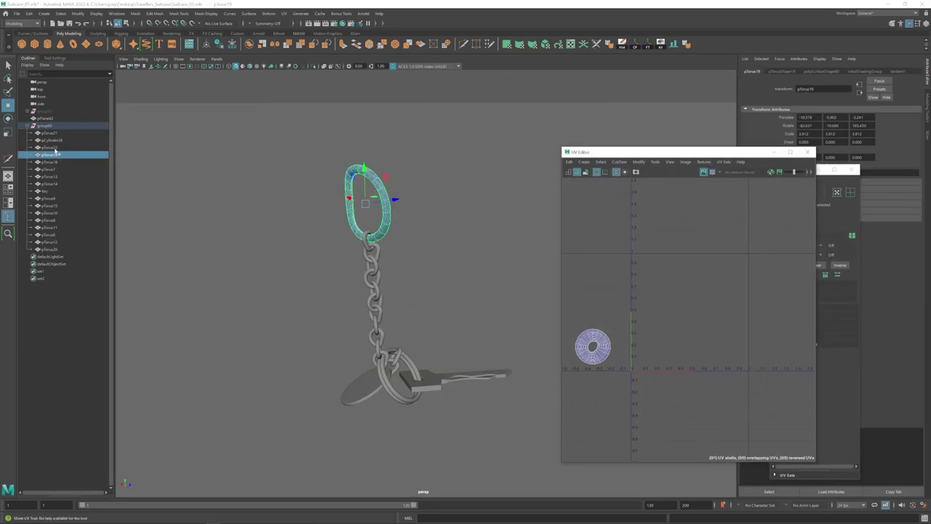
- Project new UVs onto the disc tag and separate its two faces into individual round shells
{"action": "left_click", "coordinate": [57, 141]}
{"action": "key", "text": "f"}
{"action": "scroll", "coordinate": [430, 376], "scroll_direction": "down", "scroll_amount": 5}
{"action": "left_click", "coordinate": [285, 13]}
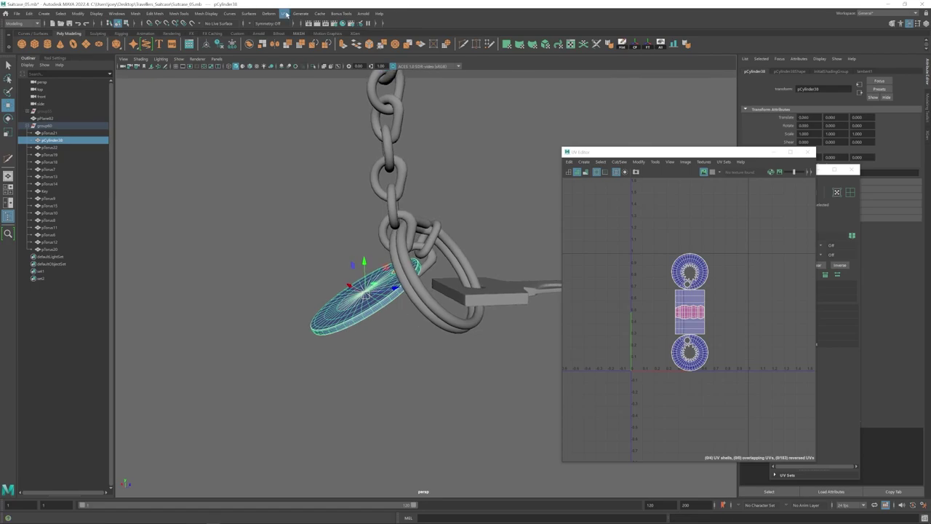
{"action": "left_click", "coordinate": [299, 59]}
{"action": "key", "text": "q"}
{"action": "left_click_drag", "start_coordinate": [355, 314], "coordinate": [383, 299], "text": "alt"}
{"action": "scroll", "coordinate": [434, 312], "scroll_direction": "up", "scroll_amount": 2}
{"action": "key", "text": "w"}
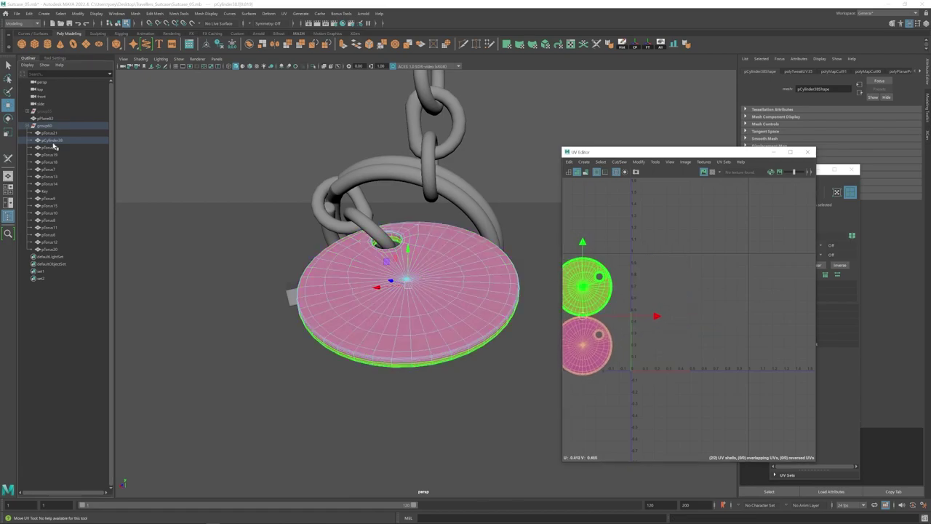
- Bevel the edges around the key's ring hole with 2 segments and a fraction of 0.585
{"action": "left_click", "coordinate": [59, 169]}
{"action": "left_click", "coordinate": [54, 190]}
{"action": "key", "text": "f"}
{"action": "left_click_drag", "start_coordinate": [379, 327], "coordinate": [465, 356], "text": "alt"}
{"action": "left_click", "coordinate": [428, 323]}
{"action": "left_click", "coordinate": [393, 290]}
{"action": "key", "text": "w"}
{"action": "scroll", "coordinate": [316, 284], "scroll_direction": "up", "scroll_amount": 4}
{"action": "left_click_drag", "start_coordinate": [316, 284], "coordinate": [349, 306], "text": "alt"}
{"action": "scroll", "coordinate": [327, 295], "scroll_direction": "up", "scroll_amount": 3}
{"action": "right_click_drag", "start_coordinate": [313, 310], "coordinate": [311, 284]}
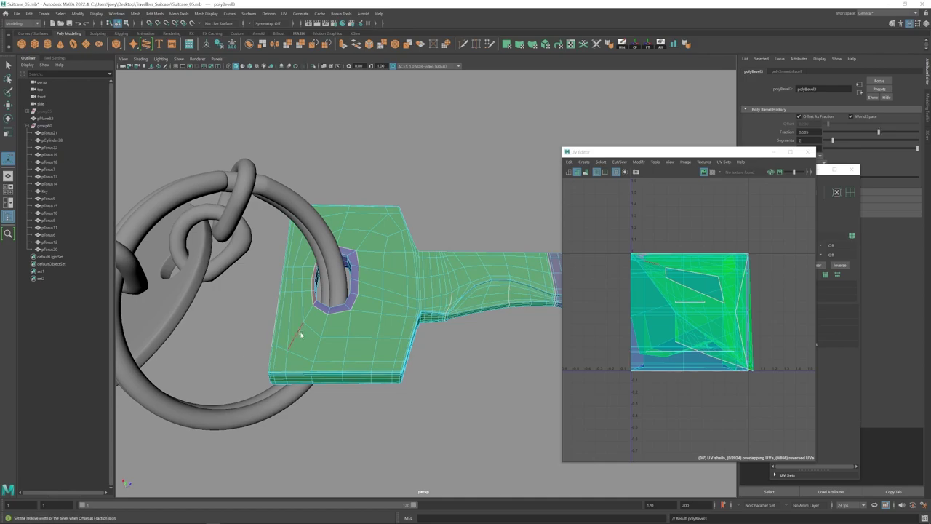
- Tidy the key's mesh topology around the beveled ring hole
{"action": "scroll", "coordinate": [440, 316], "scroll_direction": "down", "scroll_amount": 5}
{"action": "scroll", "coordinate": [408, 291], "scroll_direction": "up", "scroll_amount": 6}
{"action": "left_click_drag", "start_coordinate": [407, 291], "coordinate": [363, 313], "text": "alt"}
{"action": "right_click_drag", "start_coordinate": [335, 294], "coordinate": [334, 270]}
{"action": "left_click", "coordinate": [333, 269]}
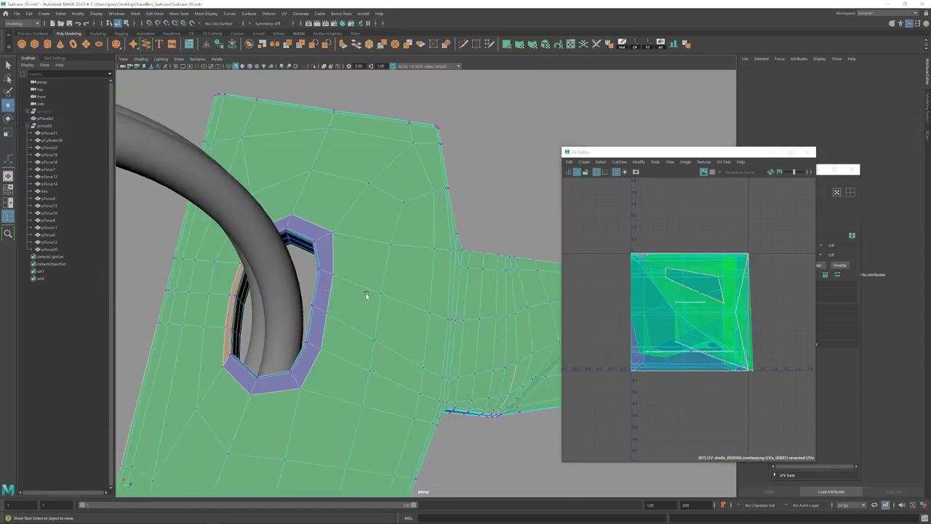
{"action": "left_click_drag", "start_coordinate": [391, 276], "coordinate": [394, 280]}
- Apply a camera-based UV projection to the key and start the 3D Cut and Sew UV tool for the keychain seams
{"action": "scroll", "coordinate": [394, 284], "scroll_direction": "down", "scroll_amount": 4}
{"action": "left_click_drag", "start_coordinate": [394, 280], "coordinate": [388, 248], "text": "alt"}
{"action": "scroll", "coordinate": [388, 248], "scroll_direction": "up", "scroll_amount": 2}
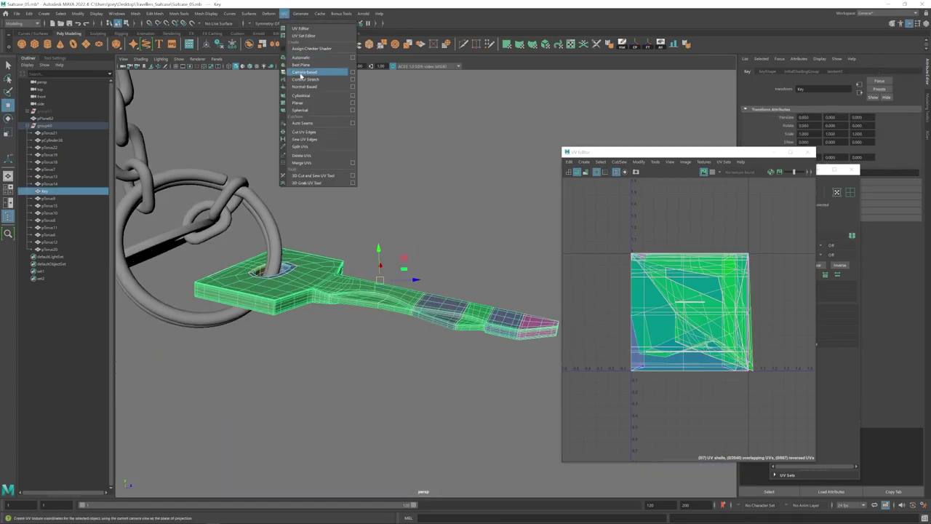
{"action": "left_click", "coordinate": [301, 74]}
{"action": "left_click", "coordinate": [284, 14]}
{"action": "left_click", "coordinate": [312, 175]}
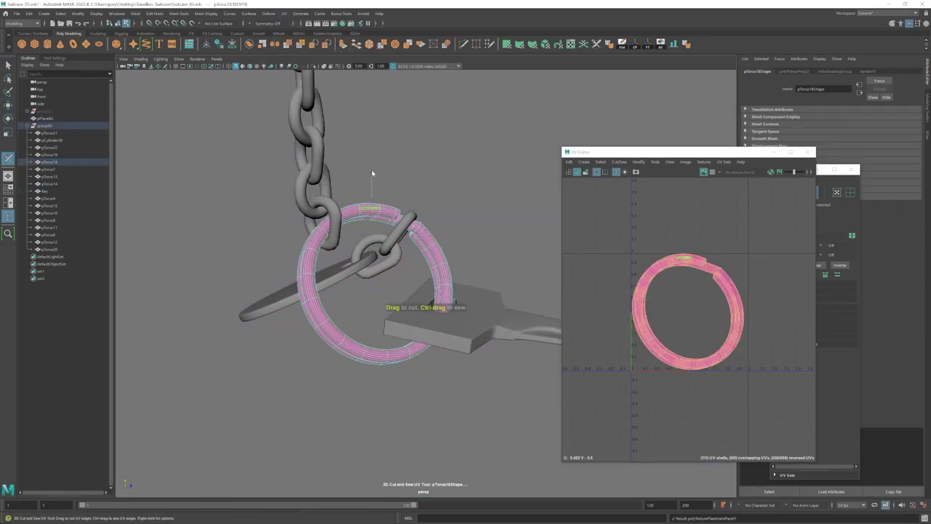
- Smooth the split key ring's mesh and place the keychain group, named Keys, under the suitcases' parent group
{"action": "left_click", "coordinate": [135, 13]}
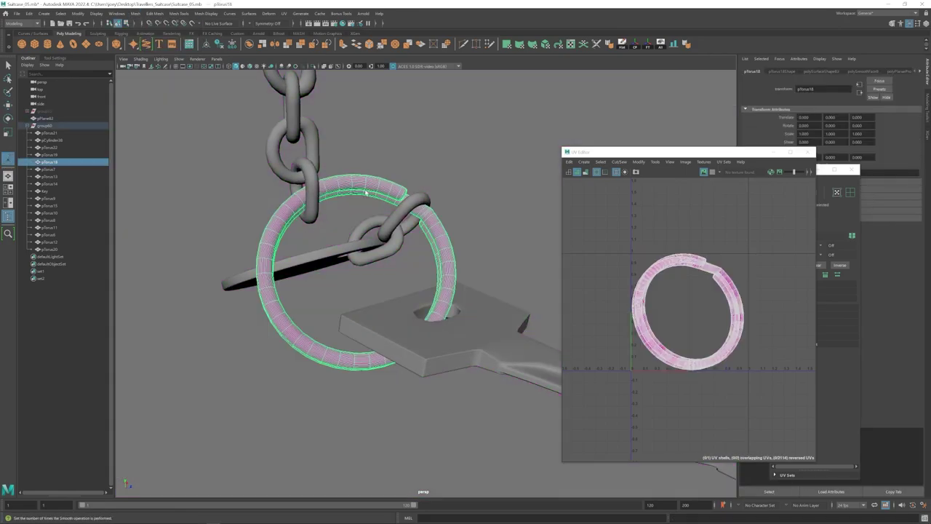
{"action": "left_click", "coordinate": [645, 45]}
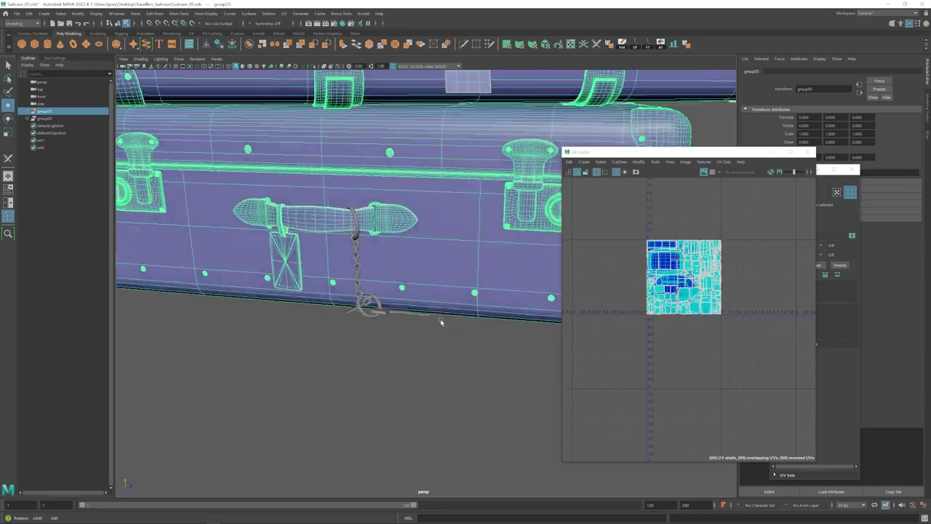
{"action": "left_click", "coordinate": [47, 119]}
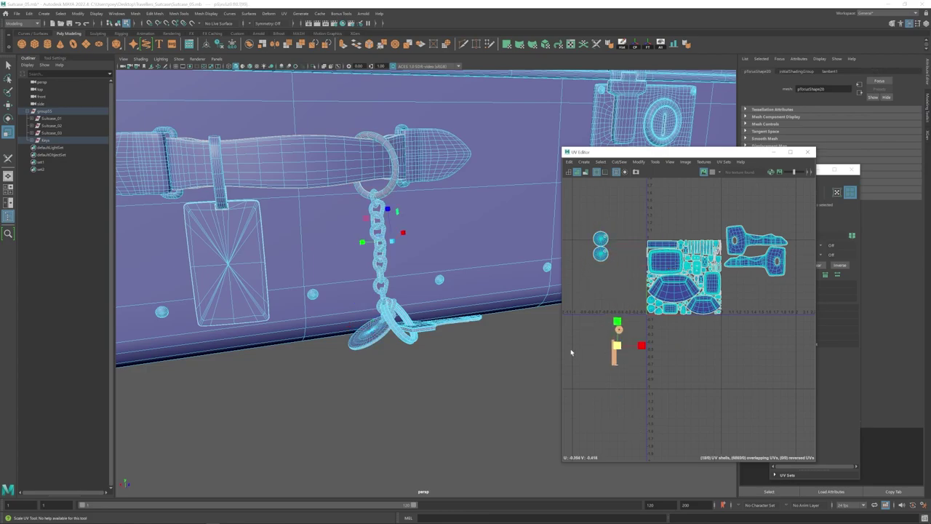
- Shrink the key's UV shells and shift small suitcase shells within the texture layout to free space
{"action": "left_click_drag", "start_coordinate": [756, 252], "coordinate": [732, 252]}
{"action": "scroll", "coordinate": [664, 240], "scroll_direction": "up", "scroll_amount": 5}
{"action": "scroll", "coordinate": [650, 332], "scroll_direction": "up", "scroll_amount": 4}
{"action": "left_click", "coordinate": [651, 332]}
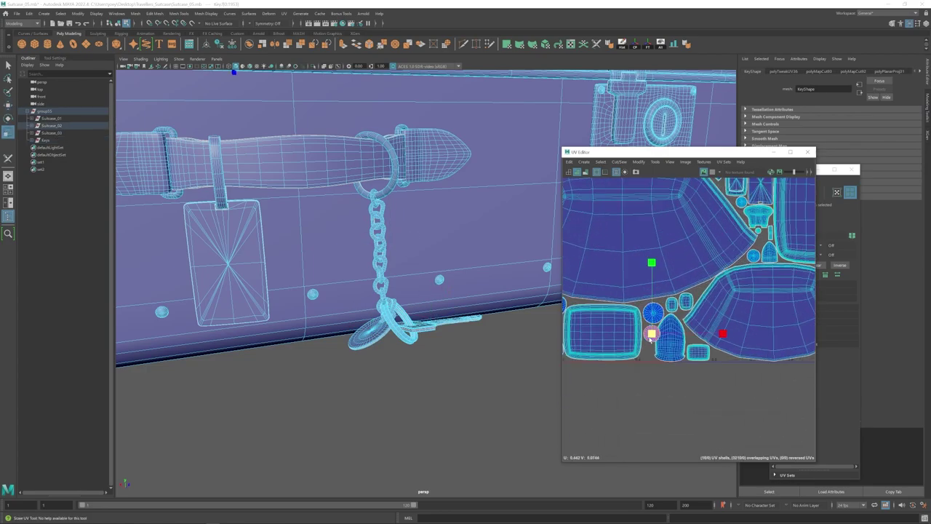
{"action": "scroll", "coordinate": [655, 328], "scroll_direction": "up", "scroll_amount": 4}
{"action": "key", "text": "w"}
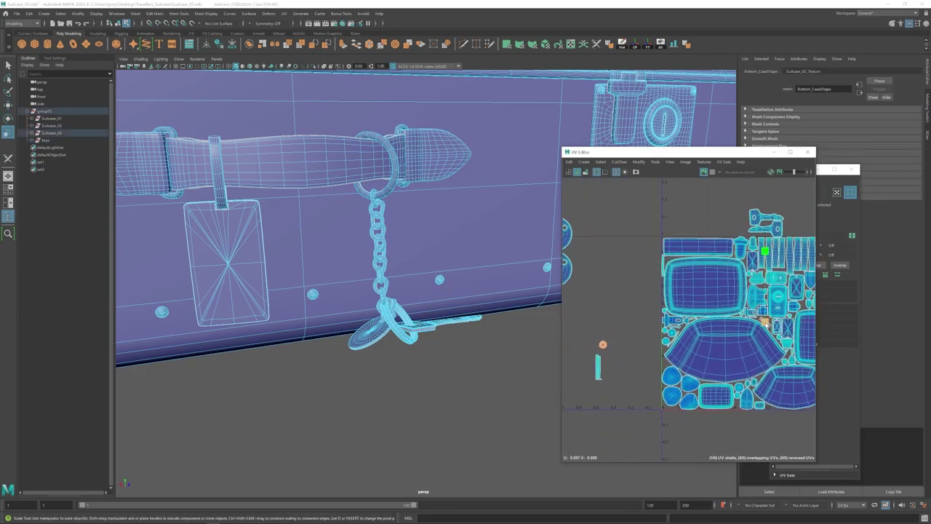
{"action": "key", "text": "e"}
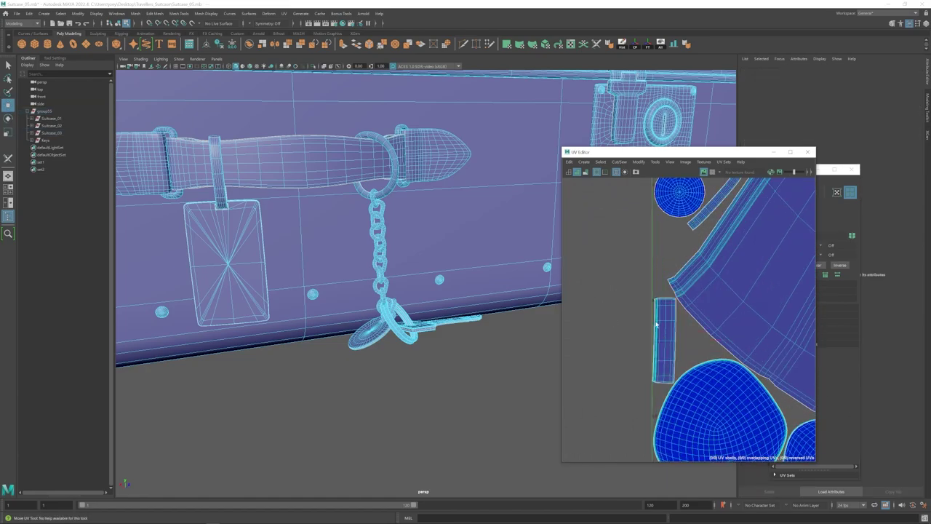
- Scale down the disc tag's UV shells and fit them into a gap along the layout's left edge
{"action": "scroll", "coordinate": [676, 341], "scroll_direction": "down", "scroll_amount": 8}
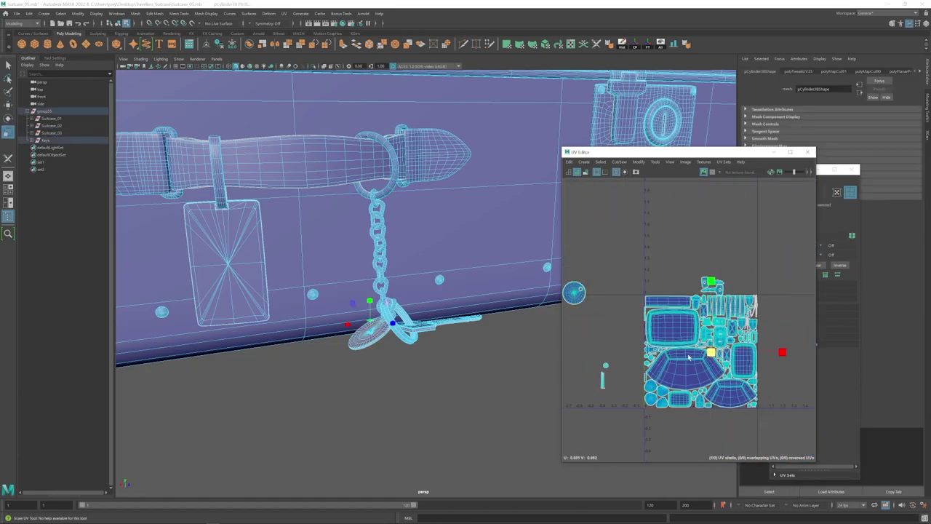
{"action": "scroll", "coordinate": [711, 356], "scroll_direction": "up", "scroll_amount": 8}
{"action": "key", "text": "w"}
{"action": "left_click_drag", "start_coordinate": [687, 314], "coordinate": [706, 294]}
{"action": "scroll", "coordinate": [700, 289], "scroll_direction": "up", "scroll_amount": 4}
{"action": "key", "text": "r"}
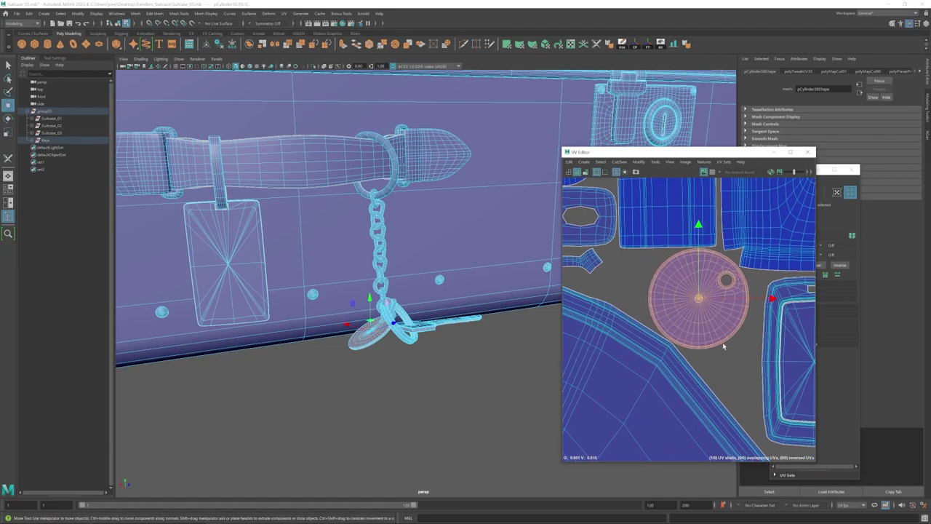
{"action": "key", "text": "w"}
{"action": "scroll", "coordinate": [722, 342], "scroll_direction": "down", "scroll_amount": 8}
{"action": "key", "text": "r"}
{"action": "scroll", "coordinate": [689, 371], "scroll_direction": "up", "scroll_amount": 10}
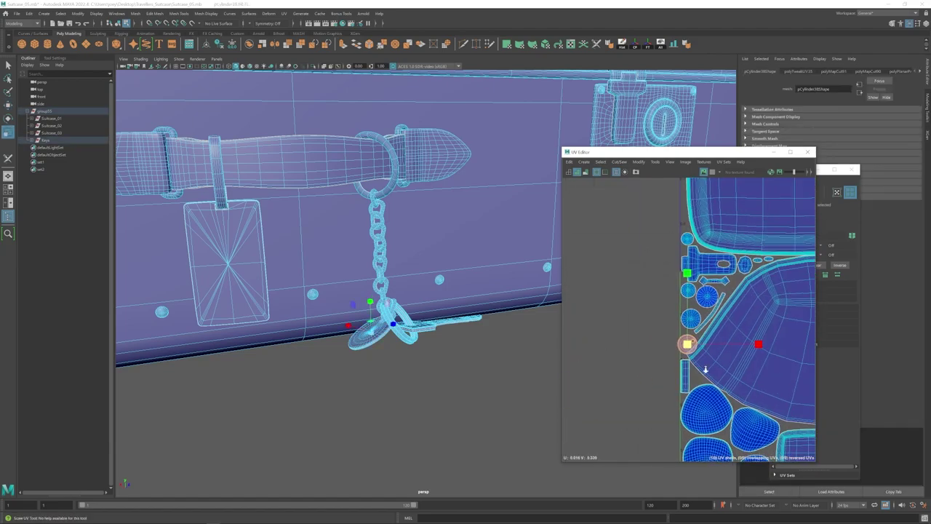
{"action": "scroll", "coordinate": [691, 317], "scroll_direction": "down", "scroll_amount": 8}
{"action": "left_click", "coordinate": [661, 356]}
- Scale the round chain and ring UV shells and fit them into the gap beside the tall narrow strip
{"action": "left_click_drag", "start_coordinate": [578, 328], "coordinate": [622, 398]}
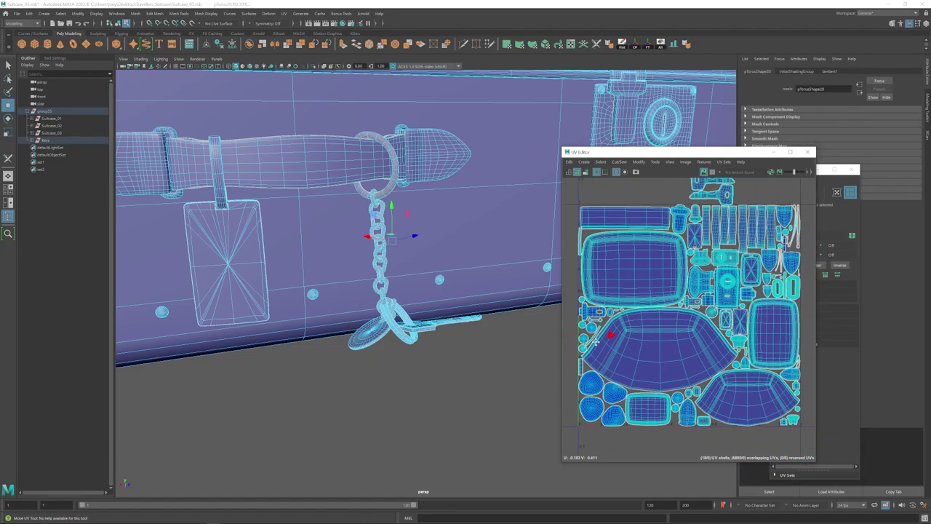
{"action": "scroll", "coordinate": [604, 291], "scroll_direction": "down", "scroll_amount": 3}
{"action": "left_click", "coordinate": [598, 262]}
{"action": "left_click_drag", "start_coordinate": [582, 253], "coordinate": [602, 272]}
{"action": "key", "text": "r"}
{"action": "scroll", "coordinate": [593, 268], "scroll_direction": "up", "scroll_amount": 5}
{"action": "scroll", "coordinate": [652, 257], "scroll_direction": "up", "scroll_amount": 6}
{"action": "key", "text": "r"}
{"action": "key", "text": "w"}
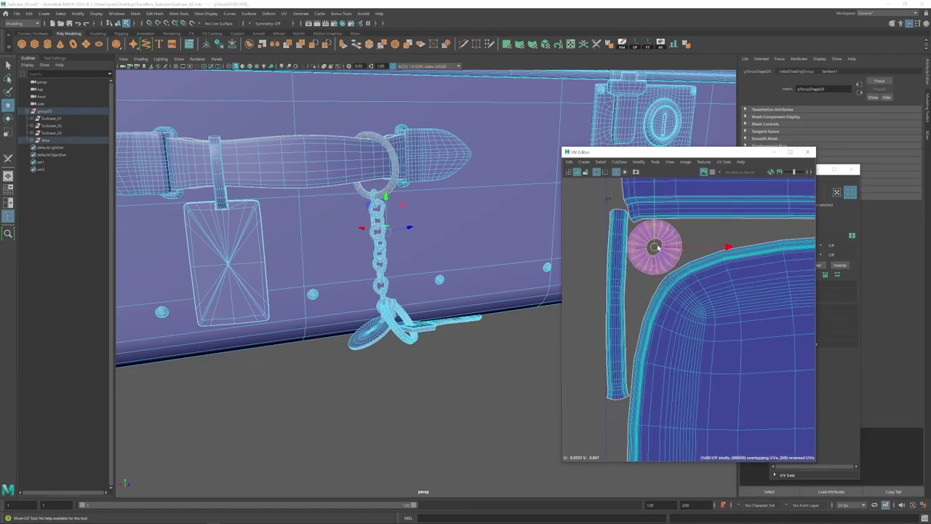
- Select the key's two UV shells, scale them down, and stand them upright just below the layout
{"action": "scroll", "coordinate": [655, 247], "scroll_direction": "down", "scroll_amount": 9}
{"action": "middle_click_drag", "start_coordinate": [638, 333], "coordinate": [560, 332], "text": "alt"}
{"action": "left_click_drag", "start_coordinate": [647, 199], "coordinate": [780, 322]}
{"action": "middle_click_drag", "start_coordinate": [747, 368], "coordinate": [773, 250], "text": "alt"}
{"action": "scroll", "coordinate": [774, 244], "scroll_direction": "down", "scroll_amount": 1}
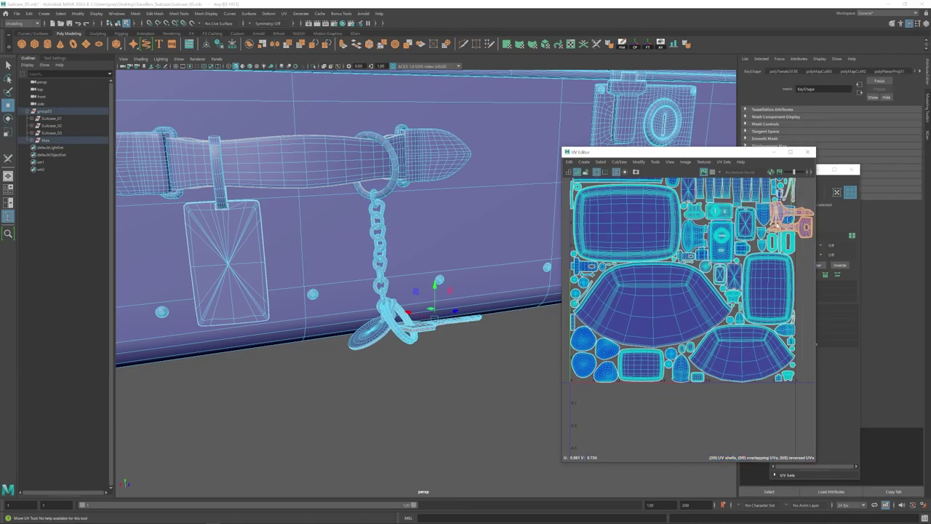
{"action": "key", "text": "r"}
{"action": "left_click_drag", "start_coordinate": [673, 404], "coordinate": [633, 403]}
{"action": "key", "text": "w"}
{"action": "scroll", "coordinate": [676, 393], "scroll_direction": "up", "scroll_amount": 5}
{"action": "left_click_drag", "start_coordinate": [681, 374], "coordinate": [736, 375]}
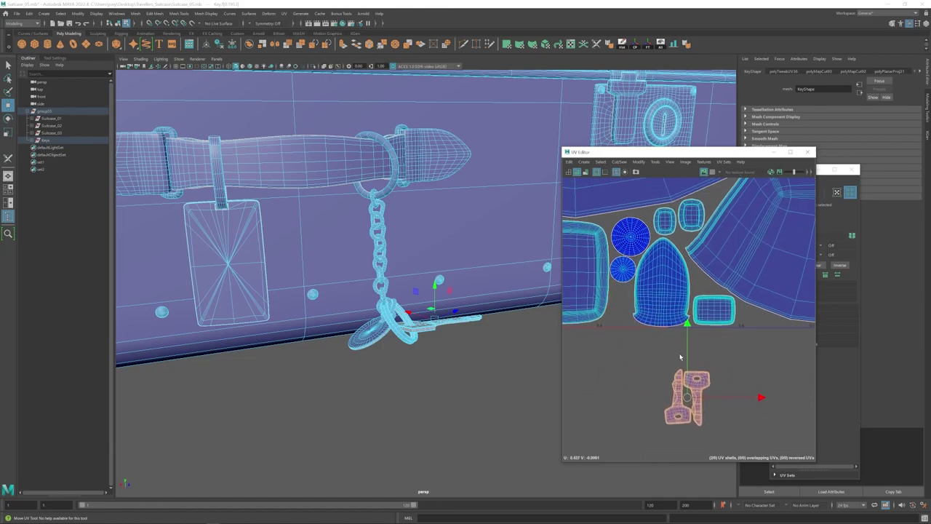
- Move the small rounded shell below the layout and put the key shells in its place beside the pointed tab
{"action": "scroll", "coordinate": [679, 357], "scroll_direction": "down", "scroll_amount": 3}
{"action": "left_click", "coordinate": [771, 333]}
{"action": "key", "text": "f"}
{"action": "scroll", "coordinate": [354, 348], "scroll_direction": "down", "scroll_amount": 2}
{"action": "left_click_drag", "start_coordinate": [771, 333], "coordinate": [626, 352]}
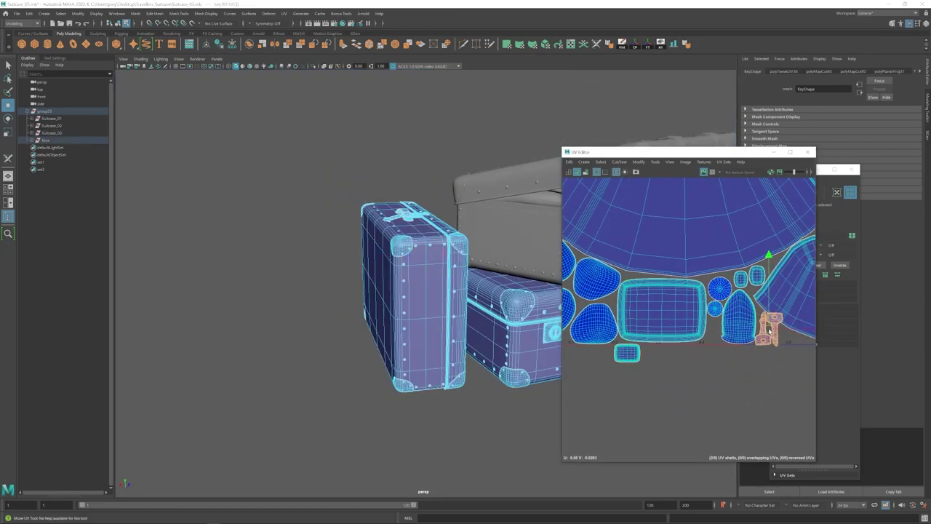
- Rotate the key's UV shells horizontal and position them separately in the gaps around the pointed tab
{"action": "scroll", "coordinate": [769, 331], "scroll_direction": "up", "scroll_amount": 4}
{"action": "middle_click_drag", "start_coordinate": [769, 331], "coordinate": [719, 327], "text": "alt"}
{"action": "key", "text": "e"}
{"action": "left_click_drag", "start_coordinate": [678, 269], "coordinate": [632, 315]}
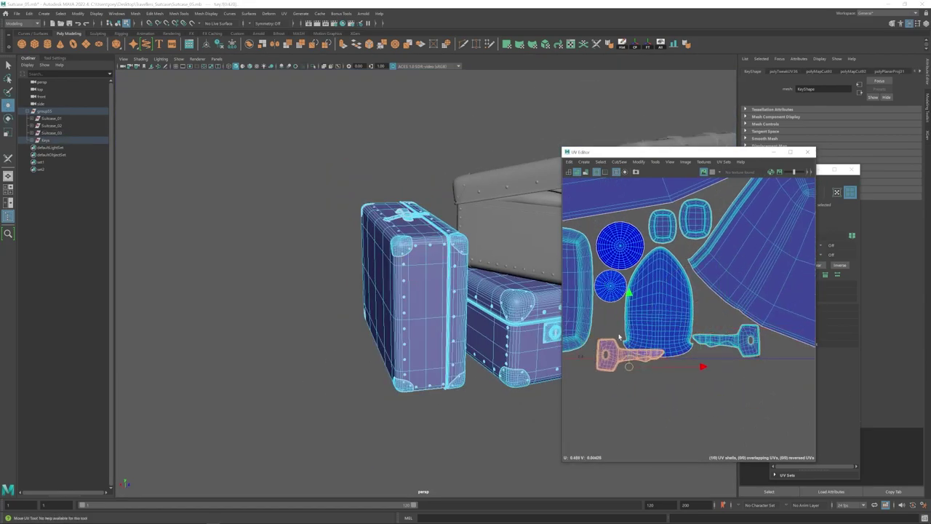
{"action": "left_click_drag", "start_coordinate": [611, 286], "coordinate": [710, 313]}
- Move the displaced rounded case shell into the gap under the large curved panel and adjust its scale
{"action": "scroll", "coordinate": [711, 313], "scroll_direction": "down", "scroll_amount": 4}
{"action": "middle_click_drag", "start_coordinate": [691, 320], "coordinate": [770, 345], "text": "alt"}
{"action": "left_click", "coordinate": [662, 368]}
{"action": "left_click_drag", "start_coordinate": [662, 368], "coordinate": [663, 295]}
{"action": "scroll", "coordinate": [672, 298], "scroll_direction": "down", "scroll_amount": 3}
{"action": "middle_click_drag", "start_coordinate": [702, 294], "coordinate": [630, 352], "text": "alt"}
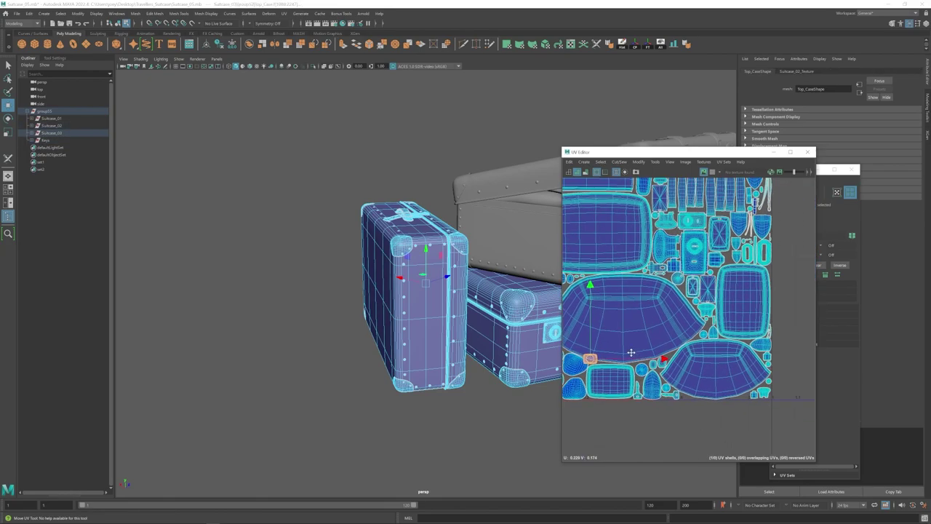
{"action": "key", "text": "r"}
{"action": "scroll", "coordinate": [673, 247], "scroll_direction": "up", "scroll_amount": 5}
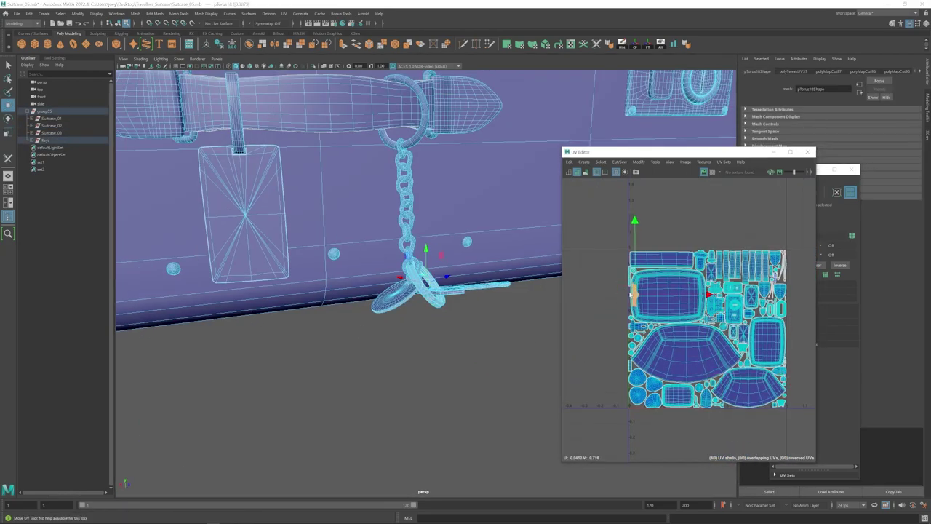
- Check the split ring's UV shell along the layout's left edge, deselect it, and select the Keys group
{"action": "scroll", "coordinate": [633, 297], "scroll_direction": "up", "scroll_amount": 5}
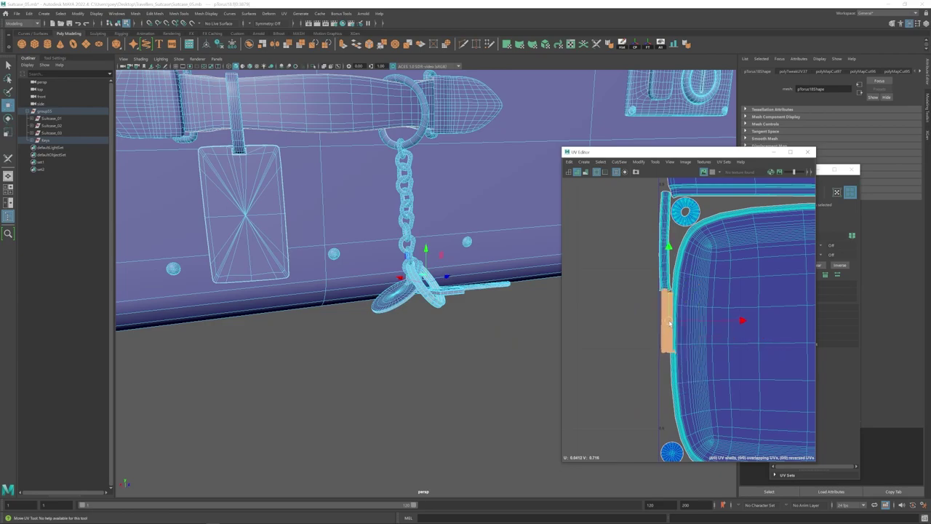
{"action": "left_click", "coordinate": [661, 420]}
{"action": "scroll", "coordinate": [661, 419], "scroll_direction": "down", "scroll_amount": 8}
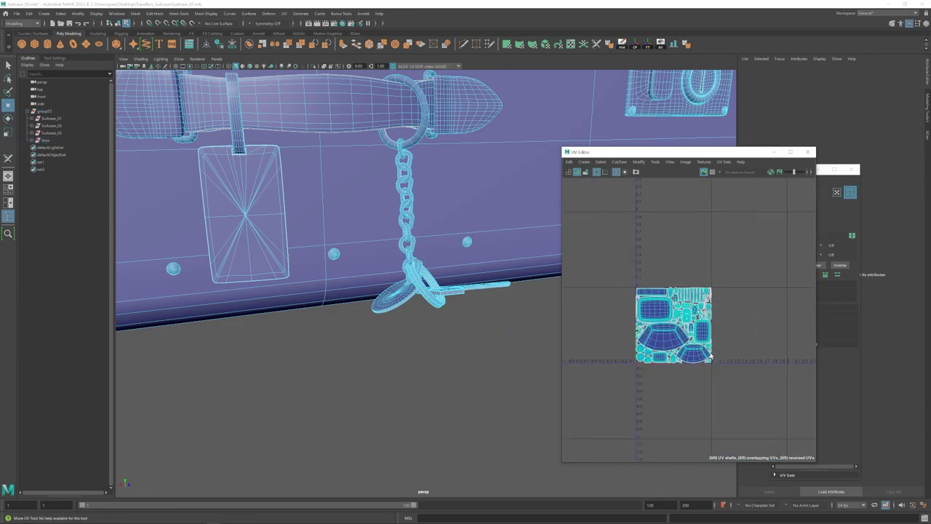
{"action": "left_click", "coordinate": [45, 141]}
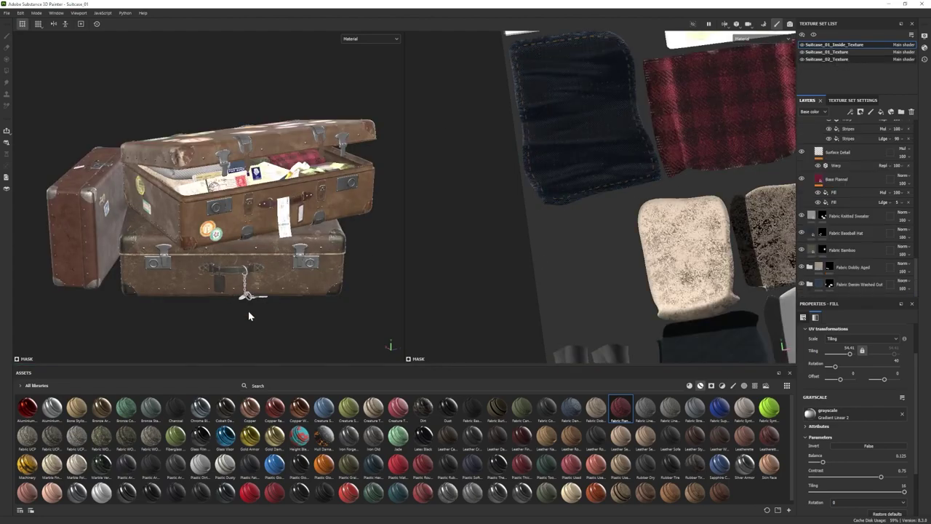
- Switch to Substance 3D Painter, activate the Suitcase_02_Texture set, and check Fill layer 11 and its mask on the keychain
{"action": "right_click", "coordinate": [290, 291], "text": "ctrl+alt"}
{"action": "middle_click_drag", "start_coordinate": [224, 279], "coordinate": [191, 200], "text": "alt"}
{"action": "right_click_drag", "start_coordinate": [162, 262], "coordinate": [378, 291], "text": "alt"}
{"action": "middle_click_drag", "start_coordinate": [378, 290], "coordinate": [291, 242], "text": "alt"}
{"action": "scroll", "coordinate": [877, 193], "scroll_direction": "up", "scroll_amount": 15}
{"action": "left_click", "coordinate": [802, 129]}
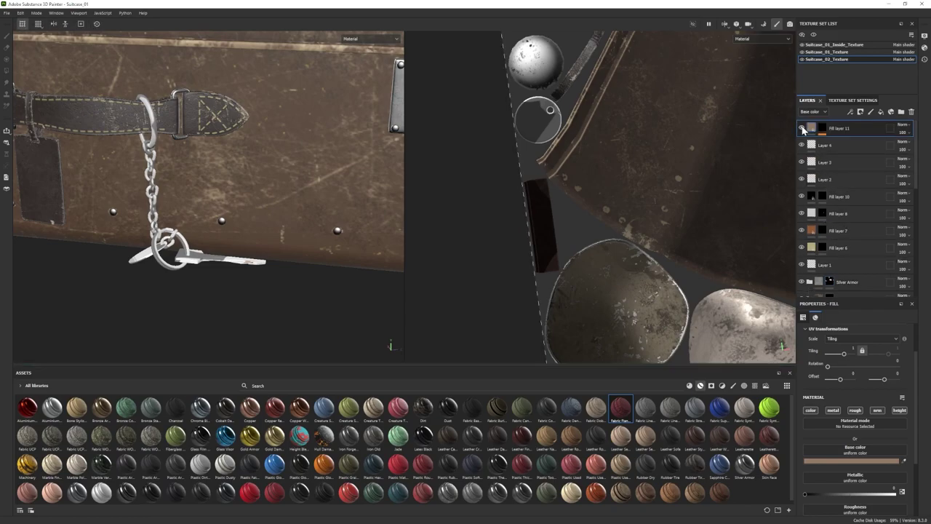
{"action": "left_click", "coordinate": [822, 128]}
- Put Fill layer 11 in a new folder with a white mask and mask the keychain pieces out of it
{"action": "key", "text": "4"}
{"action": "right_click_drag", "start_coordinate": [52, 218], "coordinate": [133, 267], "text": "alt"}
{"action": "middle_click_drag", "start_coordinate": [133, 267], "coordinate": [189, 276], "text": "alt"}
{"action": "left_click", "coordinate": [901, 112]}
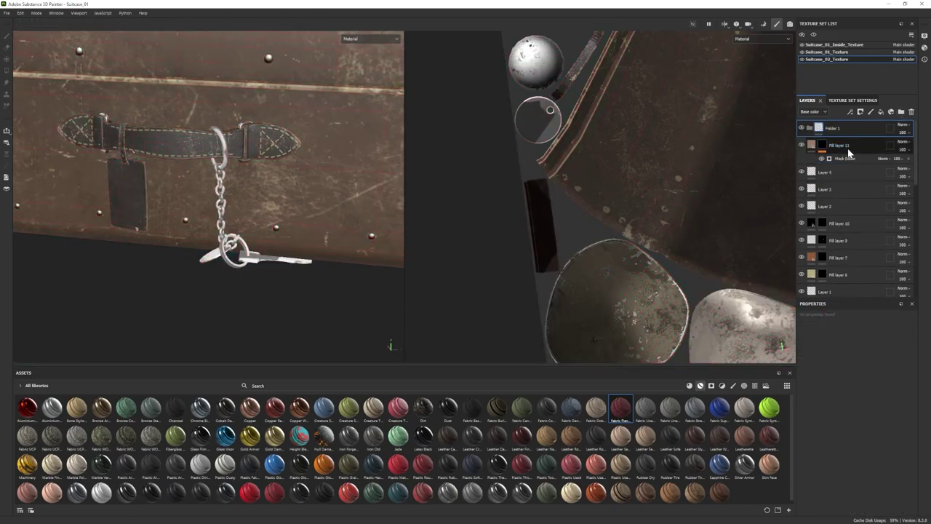
{"action": "left_click_drag", "start_coordinate": [847, 148], "coordinate": [836, 129]}
{"action": "right_click", "coordinate": [827, 130]}
{"action": "left_click", "coordinate": [858, 133]}
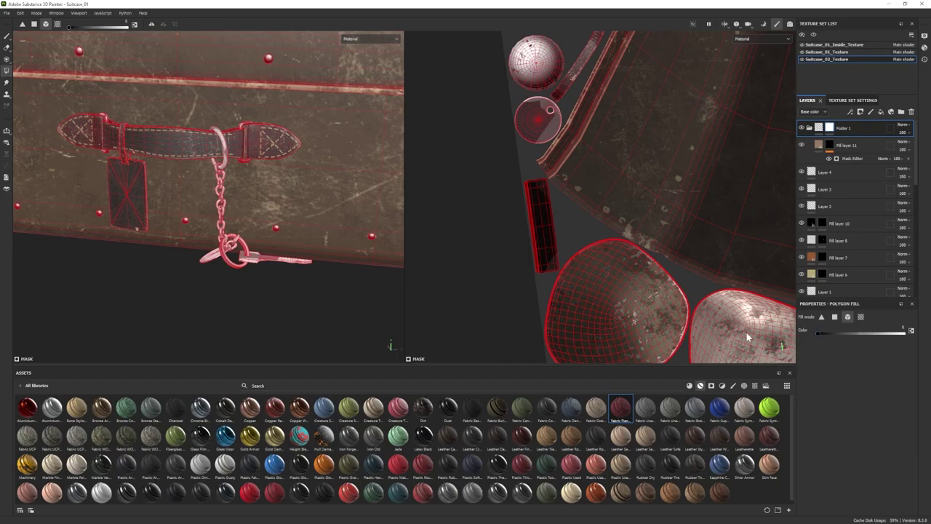
{"action": "key", "text": "1"}
- Bake the mesh maps for only the Suitcase_02_Texture set at 4096 output size and return to painting mode
{"action": "left_click_drag", "start_coordinate": [232, 225], "coordinate": [145, 207], "text": "alt"}
{"action": "right_click_drag", "start_coordinate": [145, 207], "coordinate": [269, 294], "text": "alt"}
{"action": "left_click", "coordinate": [834, 101]}
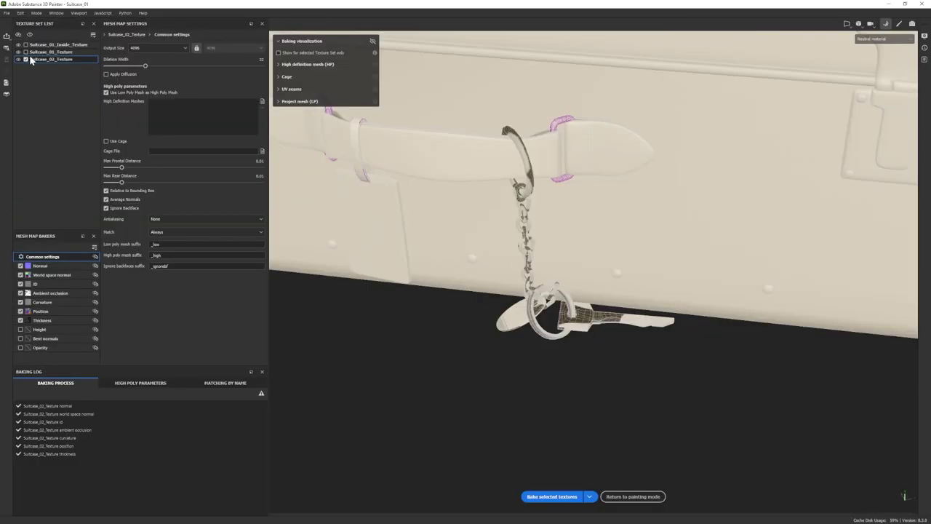
{"action": "left_click", "coordinate": [558, 497]}
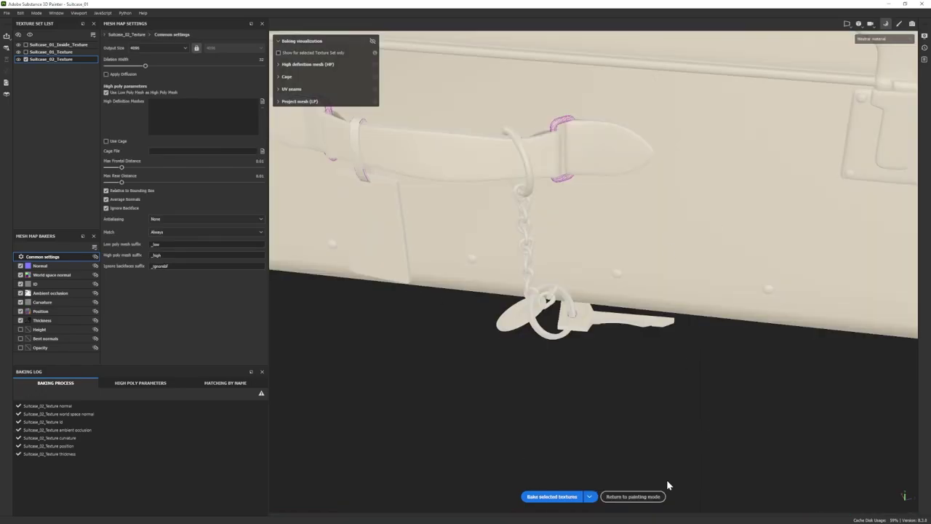
{"action": "left_click", "coordinate": [652, 497]}
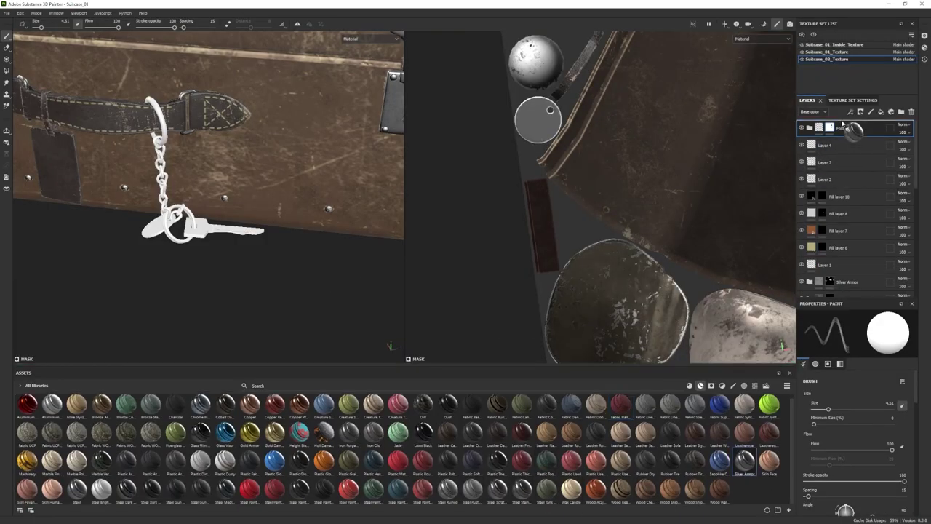
- Add the Silver Armor smart material on top with a black mask and reveal it on the chain and both rings
{"action": "left_click_drag", "start_coordinate": [842, 124], "coordinate": [842, 123]}
{"action": "right_click", "coordinate": [836, 127]}
{"action": "left_click", "coordinate": [855, 144]}
{"action": "key", "text": "4"}
{"action": "left_click", "coordinate": [165, 127]}
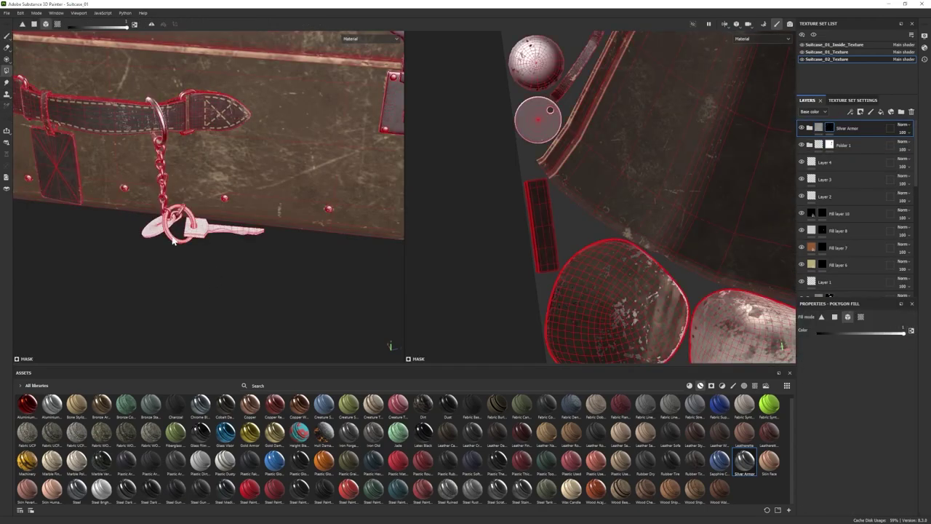
{"action": "left_click", "coordinate": [7, 36]}
{"action": "left_click_drag", "start_coordinate": [277, 163], "coordinate": [305, 162], "text": "alt"}
{"action": "left_click", "coordinate": [7, 70]}
{"action": "left_click", "coordinate": [182, 237]}
{"action": "left_click", "coordinate": [7, 37]}
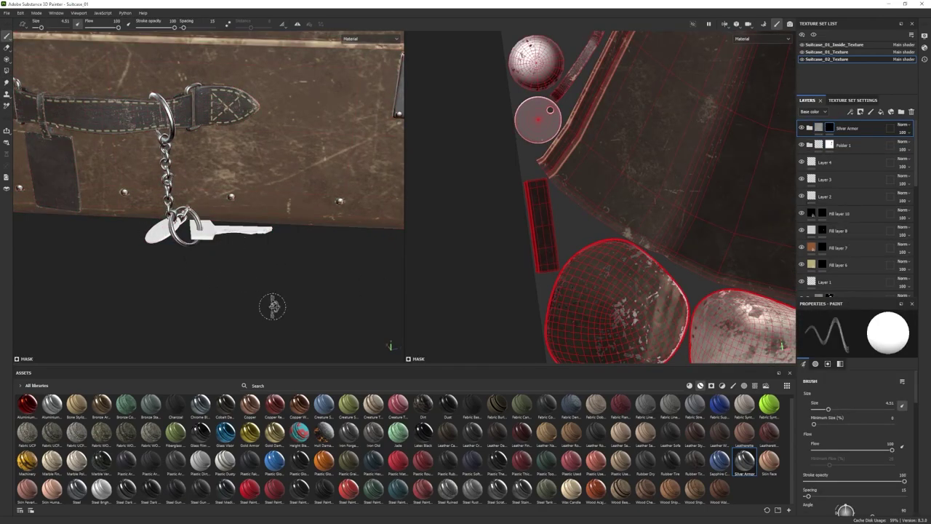
- Add the Steel Stained smart material on top with a black mask and reveal it on the round tag
{"action": "mouse_move", "coordinate": [522, 490]}
{"action": "left_mouse_down"}
{"action": "mouse_move", "coordinate": [847, 141]}
{"action": "mouse_move", "coordinate": [847, 122]}
{"action": "left_mouse_up"}
{"action": "mouse_move", "coordinate": [211, 244]}
{"action": "left_mouse_down", "text": "alt"}
{"action": "mouse_move", "coordinate": [269, 260]}
{"action": "mouse_move", "coordinate": [229, 254]}
{"action": "left_mouse_up", "text": "alt"}
{"action": "right_click", "coordinate": [836, 127]}
{"action": "left_click", "coordinate": [858, 145]}
{"action": "key", "text": "4"}
{"action": "left_click", "coordinate": [168, 242]}
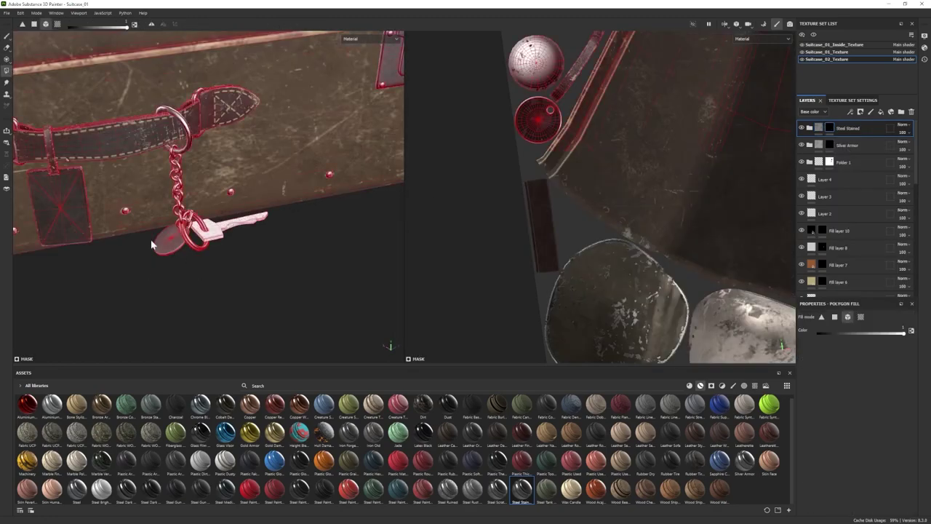
{"action": "key", "text": "1"}
- Add the Bronze Armor smart material on top and delete the layer directly below its Sharpen layer
{"action": "left_click_drag", "start_coordinate": [101, 405], "coordinate": [851, 122]}
{"action": "left_click_drag", "start_coordinate": [269, 248], "coordinate": [196, 250], "text": "alt"}
{"action": "left_click", "coordinate": [809, 128]}
{"action": "left_click", "coordinate": [868, 175]}
{"action": "key", "text": "Delete"}
- Brighten the base color of Bronze Armor's Base Metal layer to a lighter tan
{"action": "left_click", "coordinate": [859, 206]}
{"action": "left_click", "coordinate": [850, 461]}
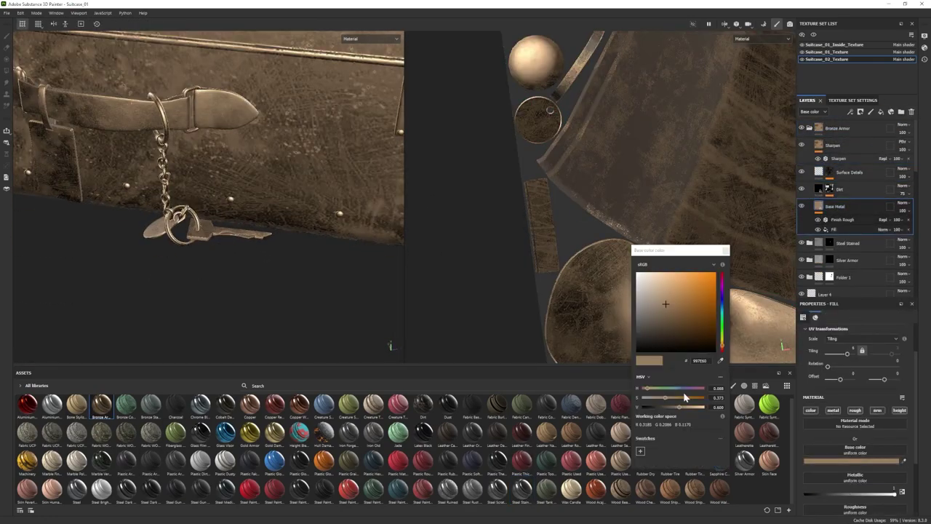
{"action": "left_click", "coordinate": [667, 291]}
{"action": "left_click", "coordinate": [725, 250]}
{"action": "left_click", "coordinate": [809, 128]}
- Give the Bronze Armor folder a black mask and reveal the material on the key only
{"action": "right_click", "coordinate": [832, 126]}
{"action": "mouse_move", "coordinate": [322, 251]}
{"action": "left_mouse_down", "text": "alt"}
{"action": "mouse_move", "coordinate": [208, 251]}
{"action": "mouse_move", "coordinate": [218, 284]}
{"action": "left_mouse_up", "text": "alt"}
{"action": "left_click", "coordinate": [854, 144]}
{"action": "key", "text": "4"}
{"action": "left_click", "coordinate": [213, 233]}
{"action": "key", "text": "1"}
{"action": "scroll", "coordinate": [218, 284], "scroll_direction": "up", "scroll_amount": 5}
- Check the Dirt layer's effect on the key and adjust the Global Balance of the Surface Details mask generator
{"action": "left_click", "coordinate": [809, 128]}
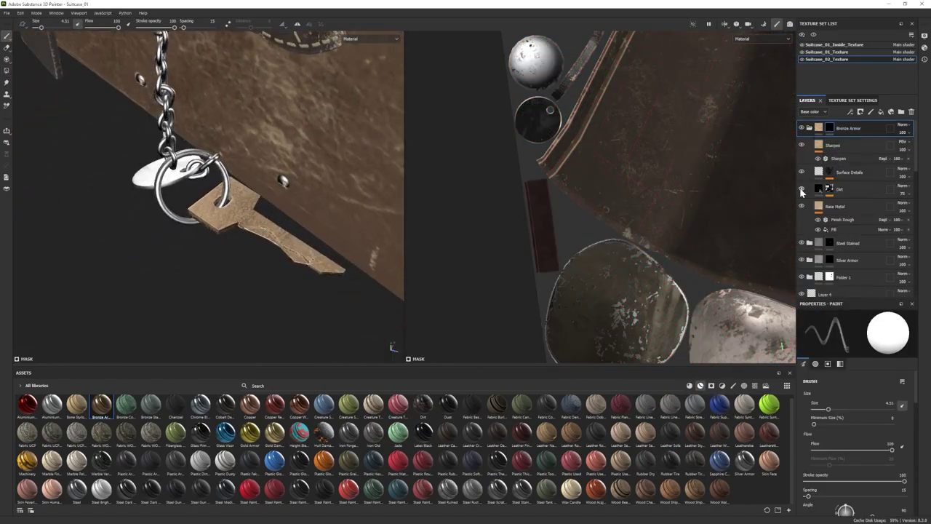
{"action": "left_click", "coordinate": [802, 190]}
{"action": "scroll", "coordinate": [276, 240], "scroll_direction": "down", "scroll_amount": 3}
{"action": "left_click_drag", "start_coordinate": [276, 240], "coordinate": [294, 208], "text": "alt"}
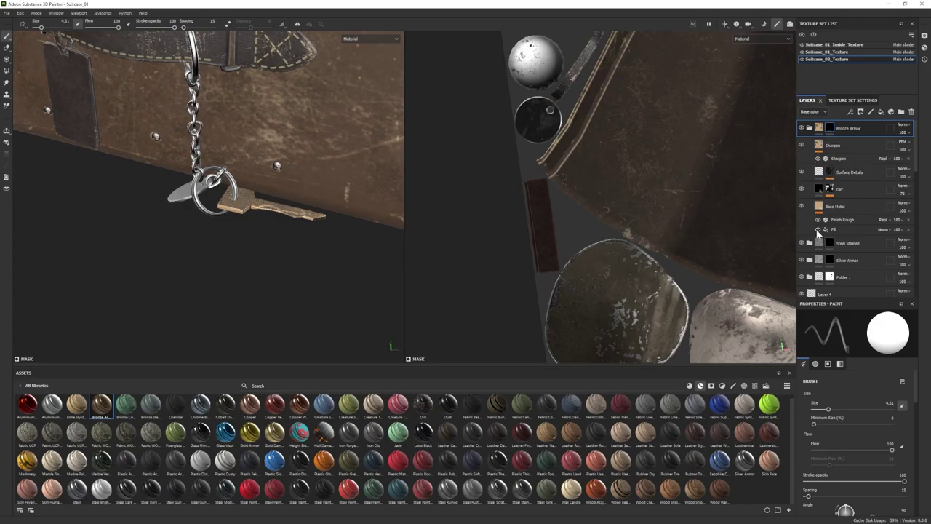
{"action": "left_click", "coordinate": [829, 172]}
{"action": "scroll", "coordinate": [848, 452], "scroll_direction": "down", "scroll_amount": 1}
{"action": "scroll", "coordinate": [847, 451], "scroll_direction": "up", "scroll_amount": 1}
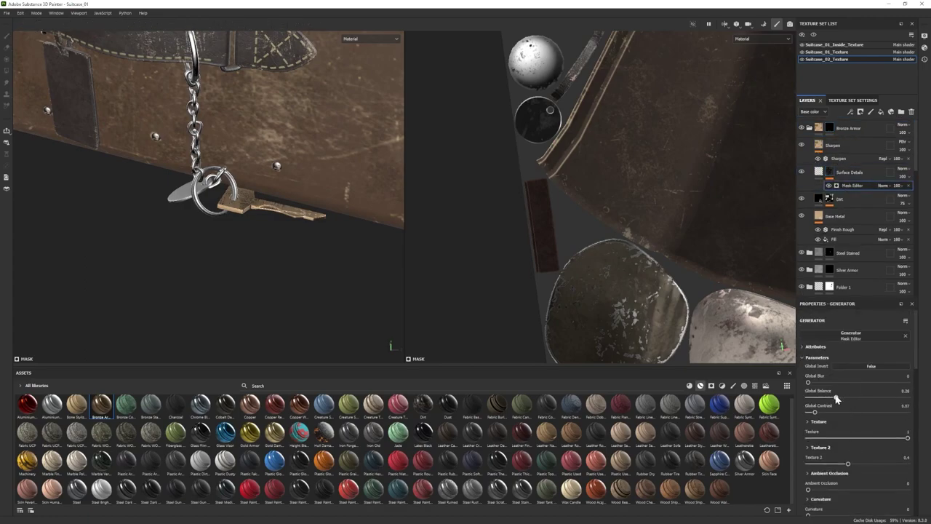
- Compare the key with and without Base Metal's roughness Fill effect and delete that effect
{"action": "left_click", "coordinate": [837, 240]}
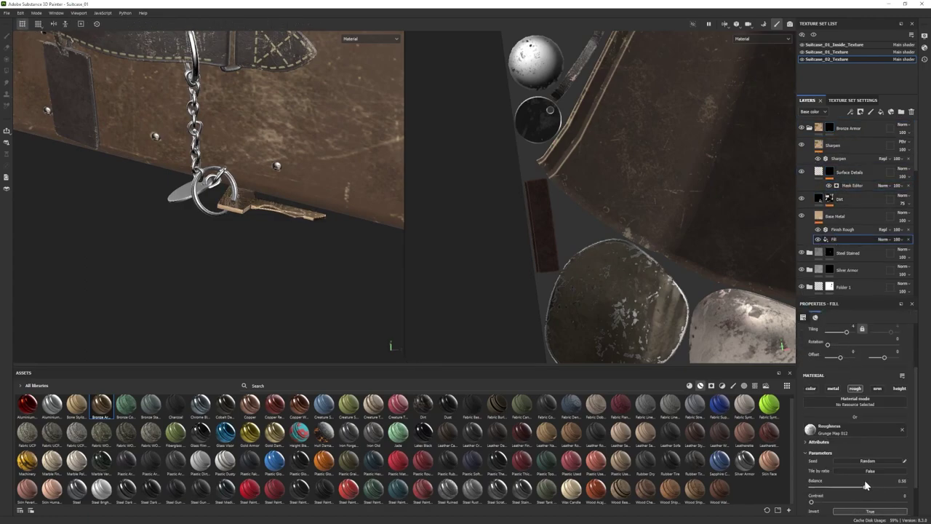
{"action": "mouse_move", "coordinate": [305, 254]}
{"action": "right_mouse_down", "text": "alt"}
{"action": "mouse_move", "coordinate": [194, 210]}
{"action": "mouse_move", "coordinate": [313, 261]}
{"action": "right_mouse_up", "text": "alt"}
{"action": "left_click", "coordinate": [817, 239]}
{"action": "left_click_drag", "start_coordinate": [291, 247], "coordinate": [327, 244], "text": "alt"}
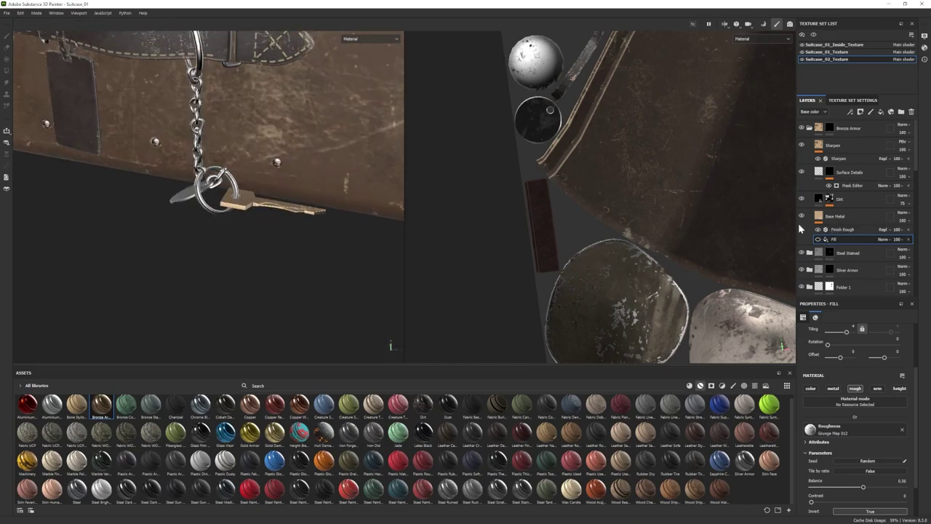
{"action": "left_click", "coordinate": [908, 239]}
- Give Base Metal's roughness a grunge texture, replacing Grunge Wipe Leaky with another grunge map and adjusting its parameters
{"action": "left_click", "coordinate": [852, 221]}
{"action": "left_click", "coordinate": [754, 386]}
{"action": "left_click_drag", "start_coordinate": [694, 453], "coordinate": [862, 489]}
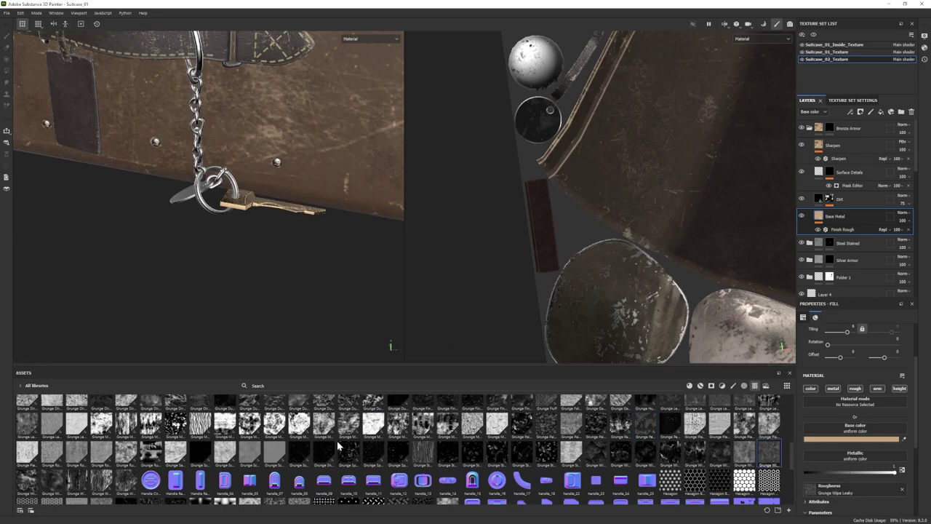
{"action": "mouse_move", "coordinate": [27, 480]}
{"action": "left_mouse_down"}
{"action": "mouse_move", "coordinate": [868, 490]}
{"action": "mouse_move", "coordinate": [854, 488]}
{"action": "left_mouse_up"}
{"action": "left_click_drag", "start_coordinate": [239, 236], "coordinate": [322, 221], "text": "alt"}
{"action": "right_click_drag", "start_coordinate": [322, 221], "coordinate": [218, 218], "text": "alt"}
{"action": "mouse_move", "coordinate": [218, 218]}
{"action": "left_mouse_down", "text": "alt"}
{"action": "mouse_move", "coordinate": [137, 228]}
{"action": "mouse_move", "coordinate": [174, 222]}
{"action": "left_mouse_up", "text": "alt"}
{"action": "right_click_drag", "start_coordinate": [174, 222], "coordinate": [277, 222], "text": "alt"}
{"action": "scroll", "coordinate": [873, 441], "scroll_direction": "down", "scroll_amount": 2}
{"action": "left_click_drag", "start_coordinate": [858, 494], "coordinate": [879, 492]}
{"action": "left_click_drag", "start_coordinate": [320, 240], "coordinate": [290, 251], "text": "alt"}
{"action": "right_click_drag", "start_coordinate": [291, 251], "coordinate": [313, 269], "text": "alt"}
- Add a black-masked fill layer above Bronze Armor's Sharpen layer with color, metal and rough off and a slightly negative height
{"action": "left_click", "coordinate": [862, 146]}
{"action": "left_click", "coordinate": [881, 113]}
{"action": "left_click", "coordinate": [810, 345]}
{"action": "left_click", "coordinate": [833, 345]}
{"action": "left_click", "coordinate": [855, 344]}
{"action": "left_click_drag", "start_coordinate": [849, 429], "coordinate": [845, 429]}
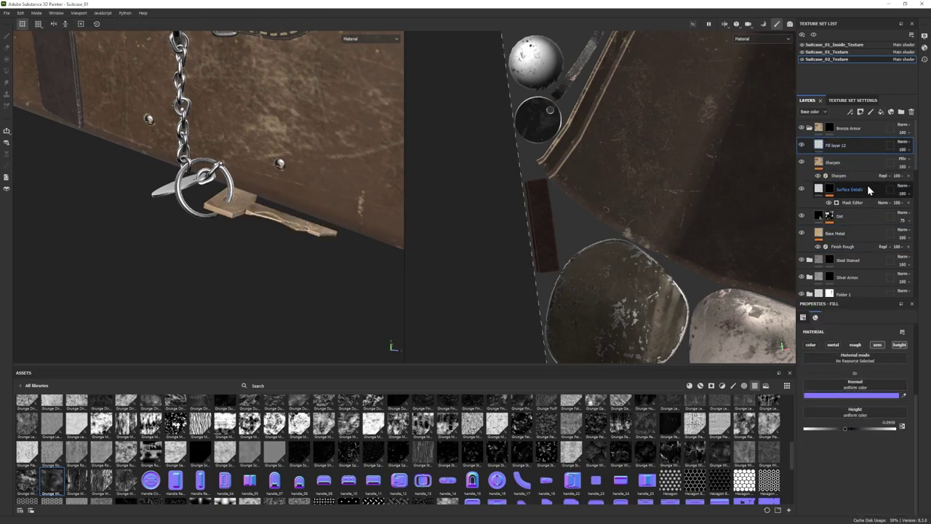
{"action": "right_click", "coordinate": [863, 145]}
{"action": "left_click", "coordinate": [865, 160]}
- Load the Font Jura alpha into the mask brush and set its text to ACC
{"action": "left_click", "coordinate": [722, 386]}
{"action": "left_click", "coordinate": [744, 386]}
{"action": "scroll", "coordinate": [202, 459], "scroll_direction": "down", "scroll_amount": 3}
{"action": "left_click", "coordinate": [203, 494]}
{"action": "scroll", "coordinate": [837, 454], "scroll_direction": "down", "scroll_amount": 5}
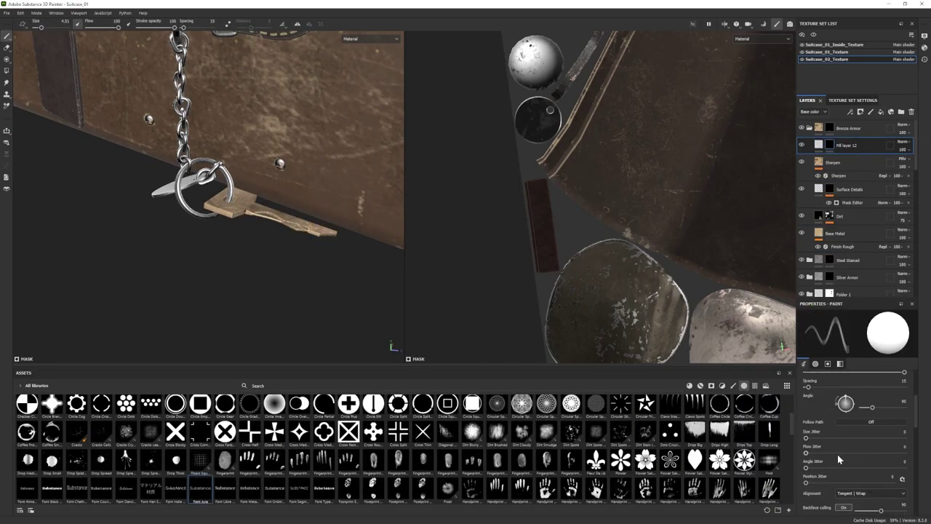
{"action": "left_click_drag", "start_coordinate": [858, 499], "coordinate": [814, 502]}
- Stamp the text alpha onto the key's head in the UV layout with the brush angle at 180
{"action": "left_click_drag", "start_coordinate": [287, 204], "coordinate": [299, 210], "text": "alt"}
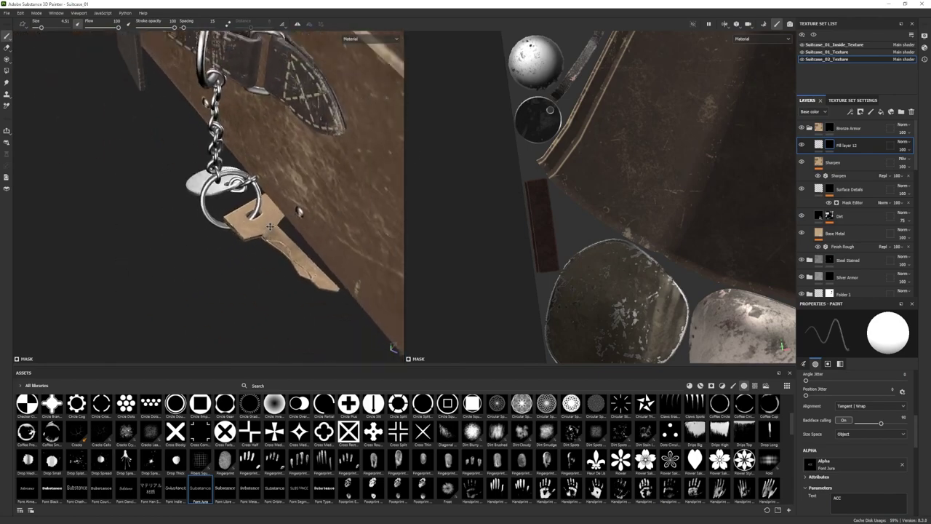
{"action": "scroll", "coordinate": [604, 211], "scroll_direction": "down", "scroll_amount": 5}
{"action": "middle_click_drag", "start_coordinate": [749, 309], "coordinate": [582, 236], "text": "alt"}
{"action": "scroll", "coordinate": [624, 246], "scroll_direction": "up", "scroll_amount": 6}
{"action": "middle_click_drag", "start_coordinate": [579, 270], "coordinate": [787, 259], "text": "alt"}
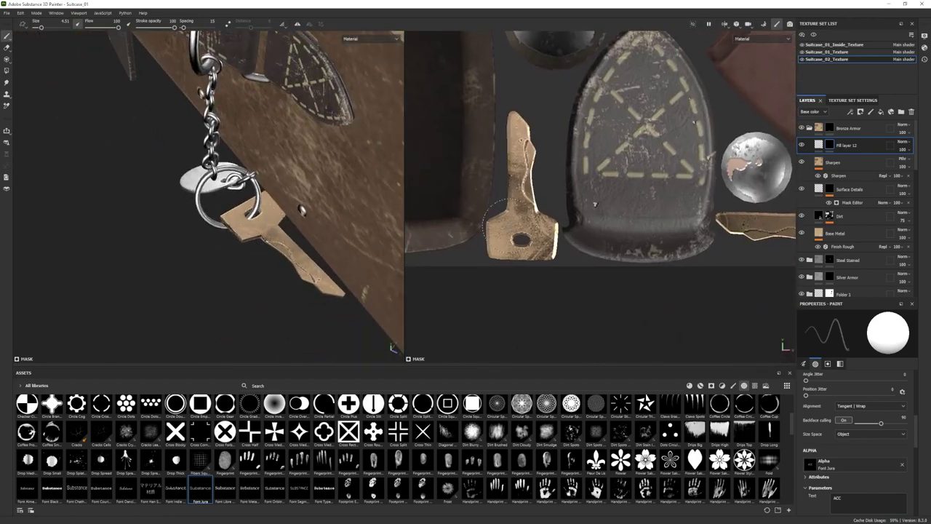
{"action": "scroll", "coordinate": [848, 428], "scroll_direction": "up", "scroll_amount": 5}
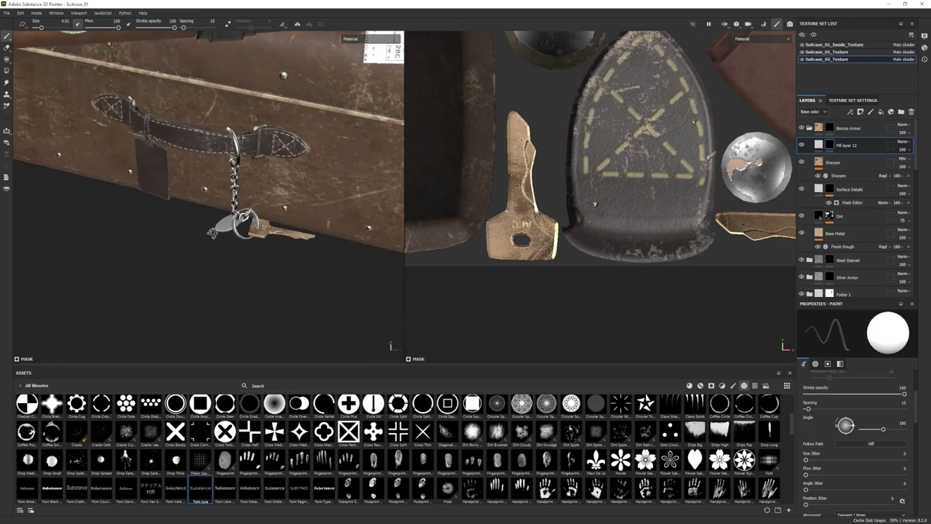
- Add a black-masked fill layer at the top of the Steel Stained folder with only height active, set slightly negative
{"action": "scroll", "coordinate": [187, 249], "scroll_direction": "up", "scroll_amount": 5}
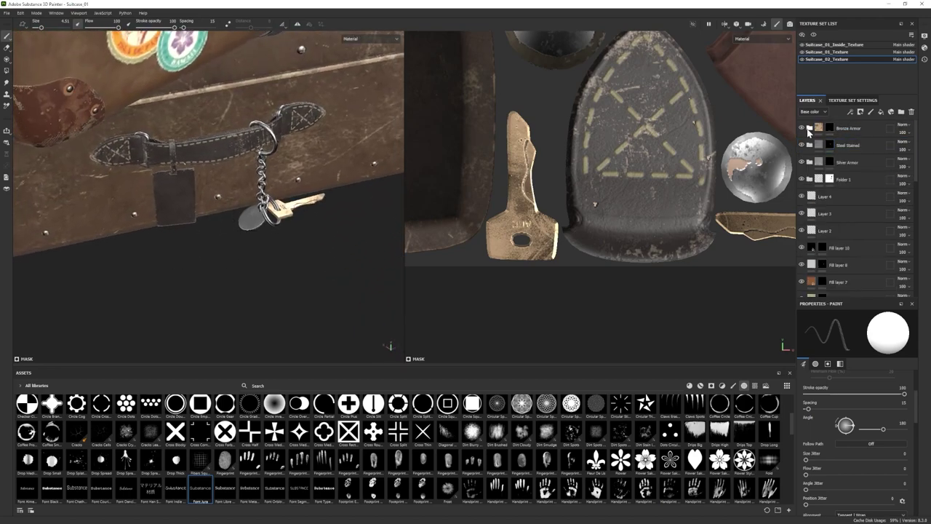
{"action": "key", "text": "e"}
{"action": "left_click", "coordinate": [881, 112]}
{"action": "left_click_drag", "start_coordinate": [812, 347], "coordinate": [877, 348]}
{"action": "left_click_drag", "start_coordinate": [855, 401], "coordinate": [847, 402]}
{"action": "right_click", "coordinate": [827, 162]}
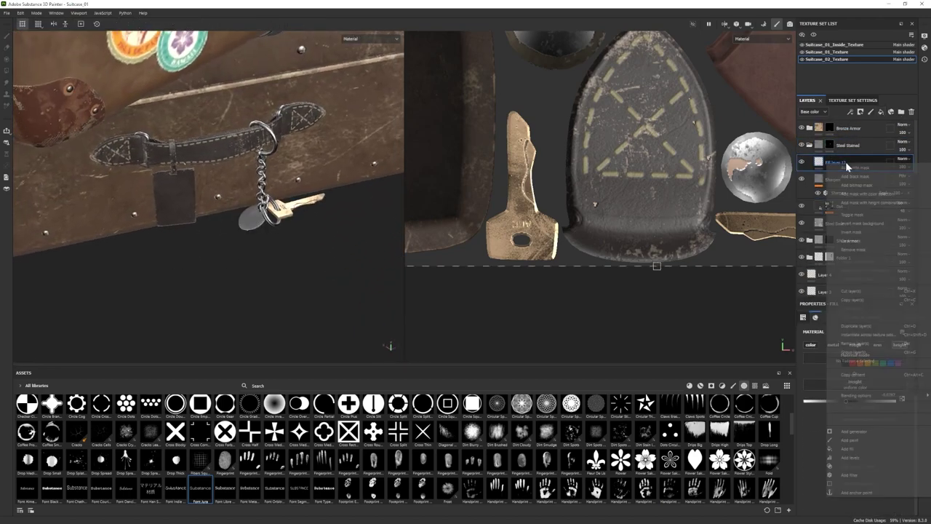
{"action": "left_click", "coordinate": [843, 177]}
- Load the Font Indie Flower alpha with the text P.R. and stamp it onto the round tag
{"action": "scroll", "coordinate": [849, 474], "scroll_direction": "down", "scroll_amount": 5}
{"action": "left_click_drag", "start_coordinate": [854, 476], "coordinate": [824, 478]}
{"action": "type", "text": "P.R."}
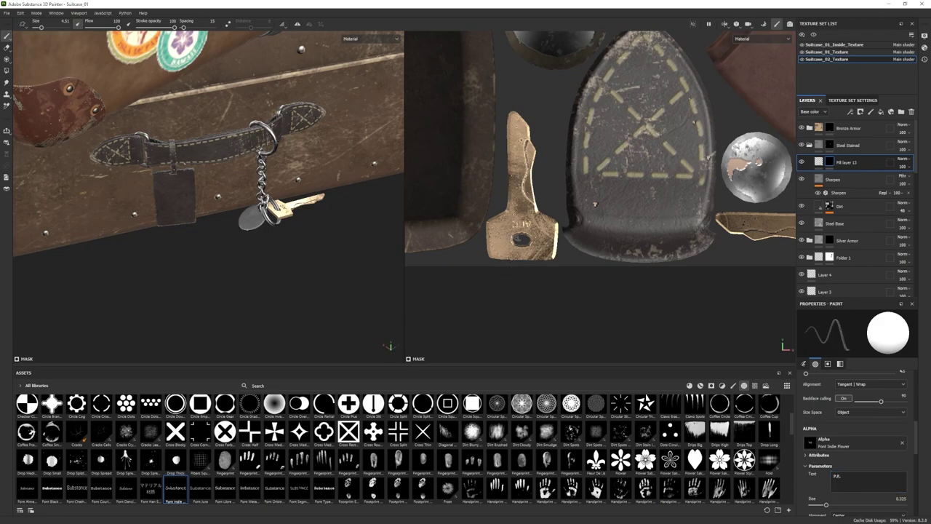
{"action": "left_click_drag", "start_coordinate": [210, 218], "coordinate": [291, 200], "text": "alt"}
{"action": "scroll", "coordinate": [219, 211], "scroll_direction": "up", "scroll_amount": 4}
{"action": "scroll", "coordinate": [836, 451], "scroll_direction": "up", "scroll_amount": 5}
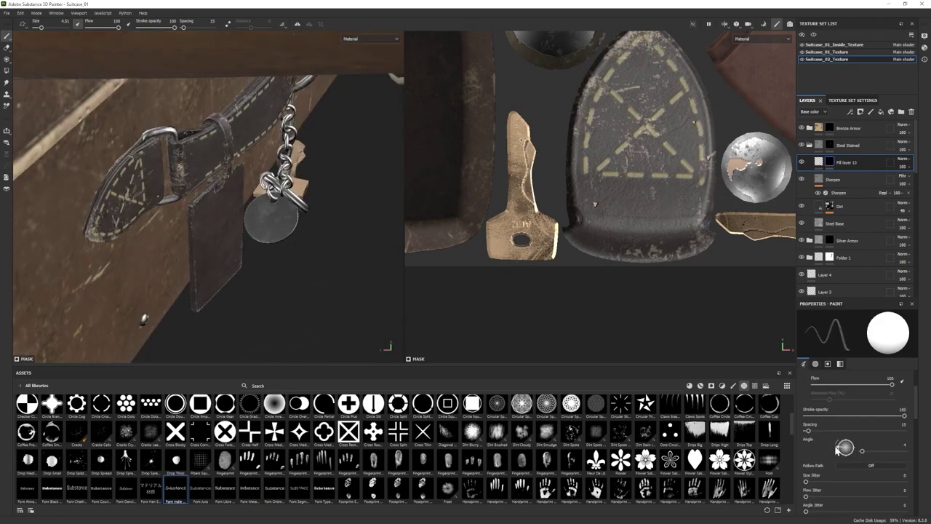
{"action": "right_click_drag", "start_coordinate": [271, 219], "coordinate": [298, 221], "text": "ctrl"}
{"action": "mouse_move", "coordinate": [273, 224]}
{"action": "left_mouse_down", "text": "alt"}
{"action": "mouse_move", "coordinate": [253, 272]}
{"action": "mouse_move", "coordinate": [176, 235]}
{"action": "mouse_move", "coordinate": [267, 255]}
{"action": "left_mouse_up", "text": "alt"}
- Start the Iray rendering and frame the suitcases from the front at ground level
{"action": "scroll", "coordinate": [216, 250], "scroll_direction": "down", "scroll_amount": 4}
{"action": "scroll", "coordinate": [268, 254], "scroll_direction": "down", "scroll_amount": 2}
{"action": "key", "text": "F10"}
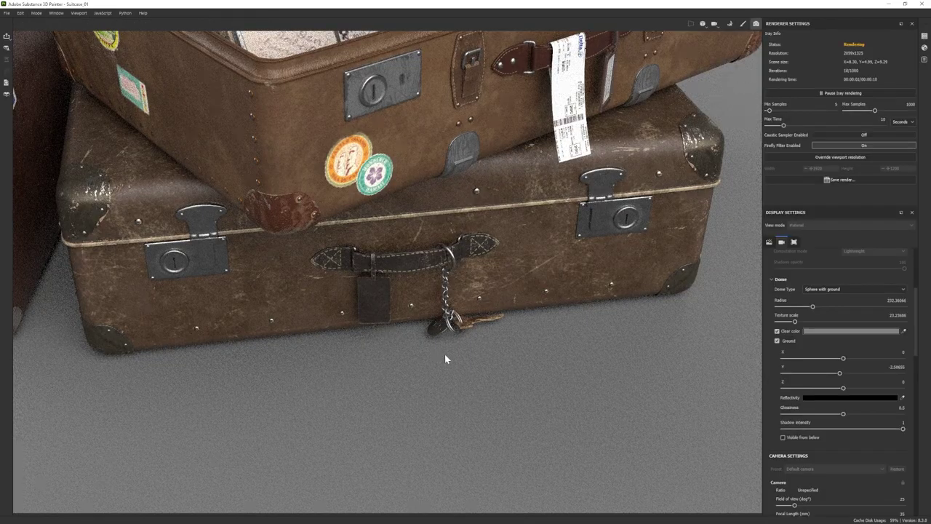
{"action": "left_click_drag", "start_coordinate": [444, 355], "coordinate": [437, 293], "text": "alt"}
{"action": "scroll", "coordinate": [437, 292], "scroll_direction": "down", "scroll_amount": 2}
{"action": "scroll", "coordinate": [801, 450], "scroll_direction": "down", "scroll_amount": 2}
{"action": "scroll", "coordinate": [836, 349], "scroll_direction": "up", "scroll_amount": 1}
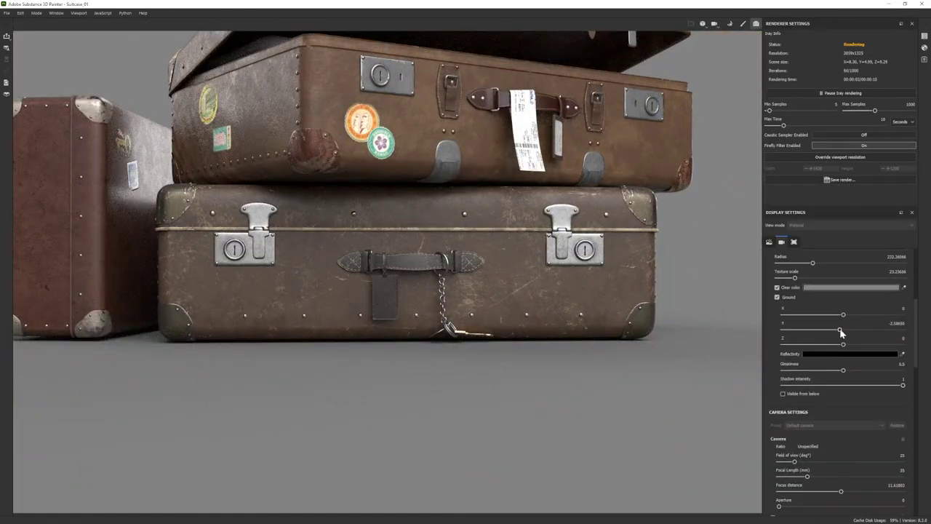
- Adjust the dome ground's Y position to about -2.49 so the floor meets the bottom suitcase and keychain
{"action": "type", "text": "4"}
{"action": "key", "text": "Return"}
{"action": "left_click", "coordinate": [899, 324]}
{"action": "left_click", "coordinate": [899, 324]}
{"action": "key", "text": "Return"}
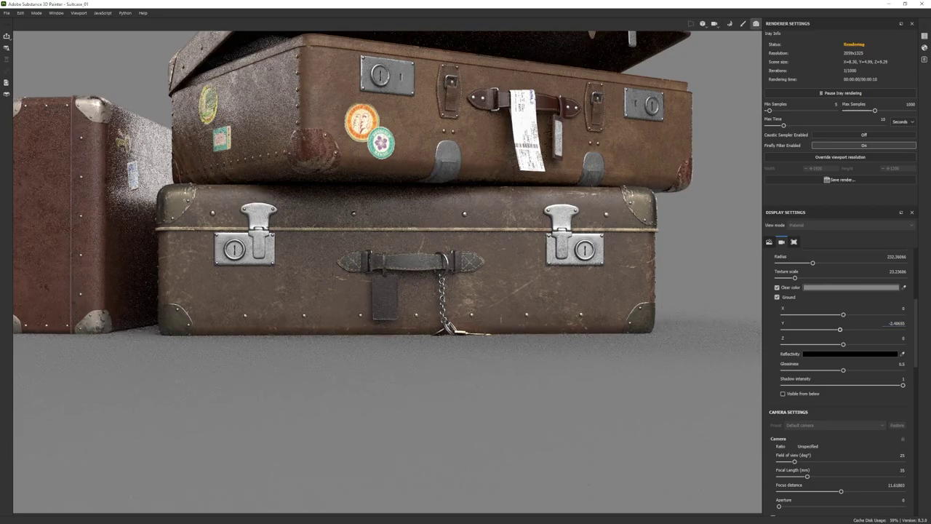
{"action": "left_click", "coordinate": [898, 324]}
{"action": "type", "text": "7"}
{"action": "key", "text": "Return"}
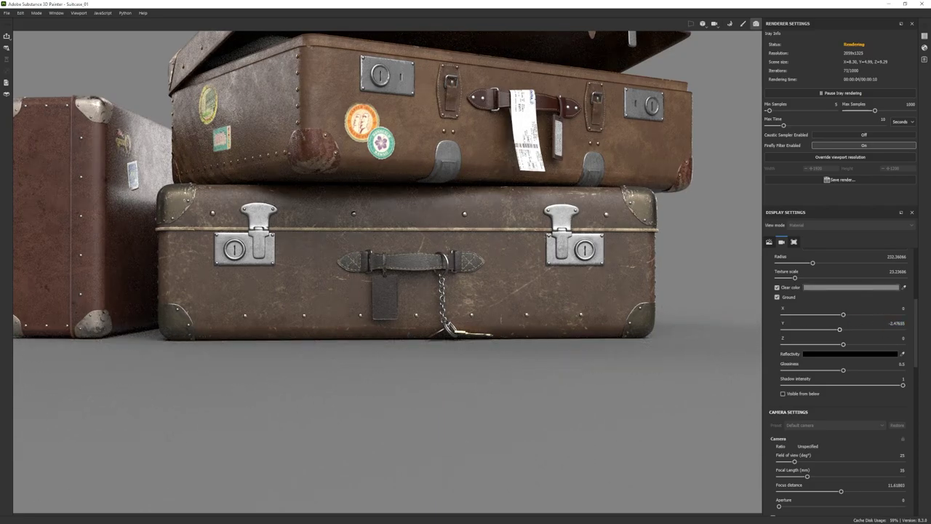
{"action": "key", "text": "BackSpace"}
{"action": "type", "text": "6"}
{"action": "key", "text": "Return"}
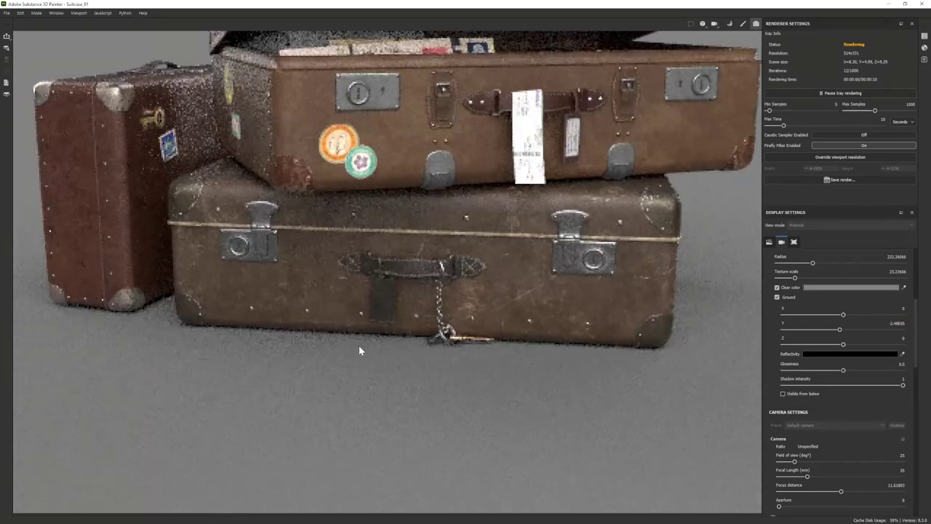
- Return to painting mode and reload the Suitcase_01.fbx mesh through the project configuration
{"action": "key", "text": "F10"}
{"action": "left_click", "coordinate": [21, 13]}
{"action": "left_click", "coordinate": [44, 45]}
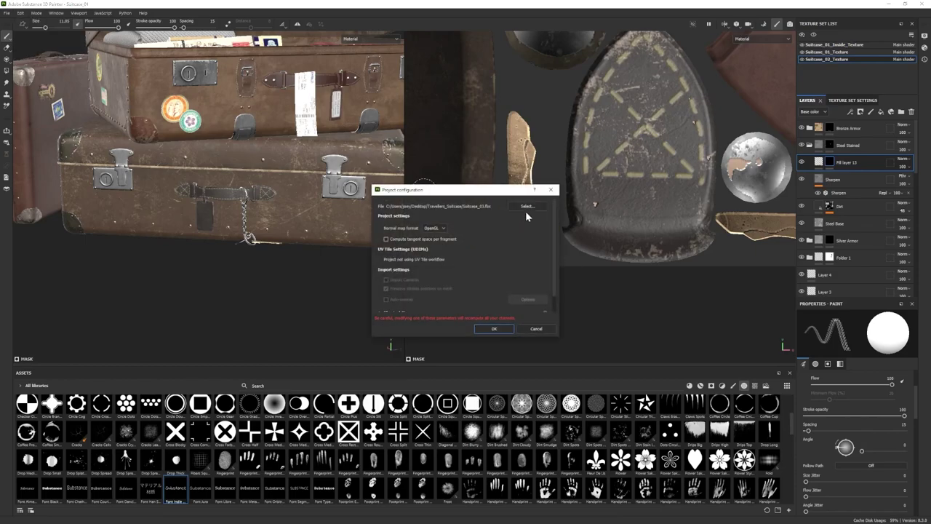
{"action": "left_click", "coordinate": [525, 208]}
{"action": "left_click", "coordinate": [493, 328]}
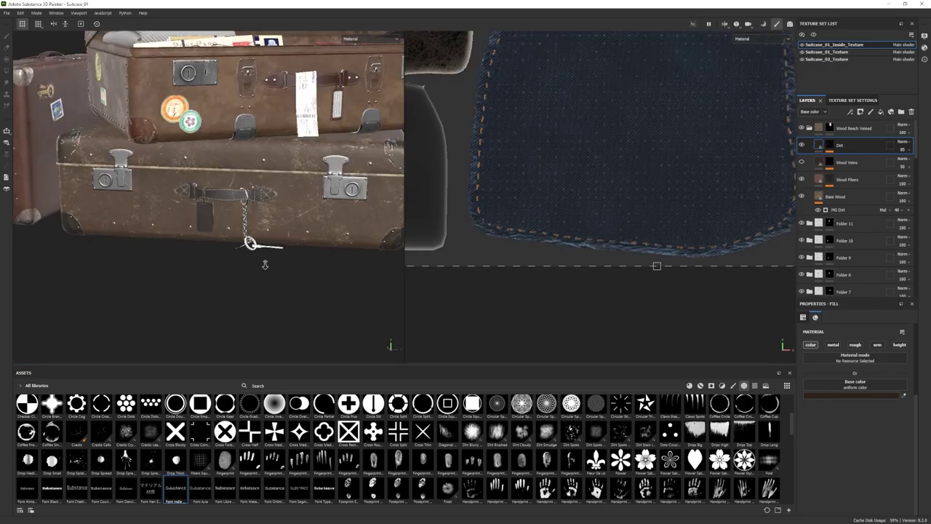
- Render the reloaded keychain in Iray to examine how it rests on the ground, and return to painting mode
{"action": "right_click_drag", "start_coordinate": [264, 262], "coordinate": [293, 265], "text": "alt"}
{"action": "left_click_drag", "start_coordinate": [293, 265], "coordinate": [294, 239], "text": "alt"}
{"action": "left_click", "coordinate": [36, 13]}
{"action": "left_click", "coordinate": [54, 31]}
{"action": "right_click_drag", "start_coordinate": [372, 259], "coordinate": [327, 260], "text": "alt"}
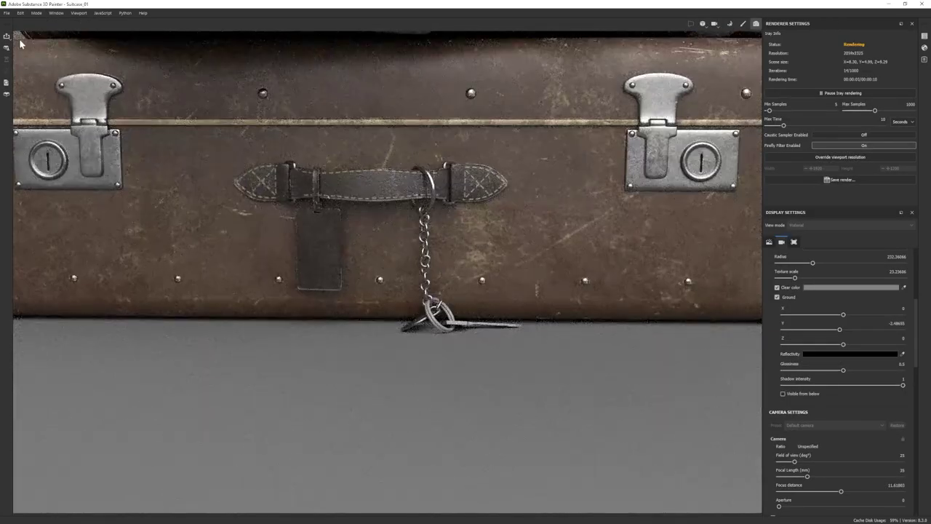
{"action": "left_click_drag", "start_coordinate": [327, 259], "coordinate": [302, 280], "text": "alt"}
{"action": "left_click", "coordinate": [36, 13]}
{"action": "left_click", "coordinate": [49, 23]}
- Activate the Suitcase_02_Texture set and fill the key into the Bronze Armor mask again
{"action": "right_click_drag", "start_coordinate": [281, 240], "coordinate": [324, 241], "text": "alt"}
{"action": "left_click_drag", "start_coordinate": [324, 240], "coordinate": [338, 227], "text": "alt"}
{"action": "left_click", "coordinate": [809, 128]}
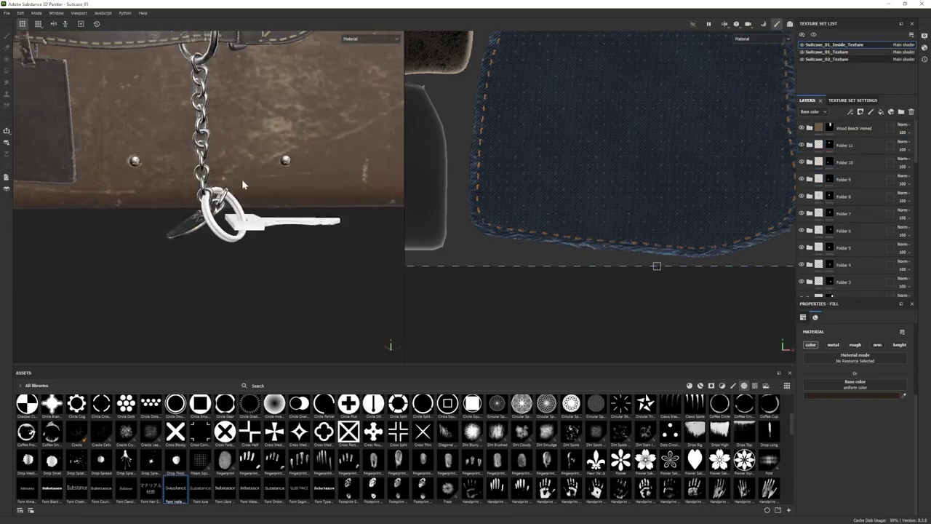
{"action": "left_click", "coordinate": [826, 59]}
{"action": "left_click", "coordinate": [809, 128]}
{"action": "left_click", "coordinate": [829, 128]}
{"action": "key", "text": "4"}
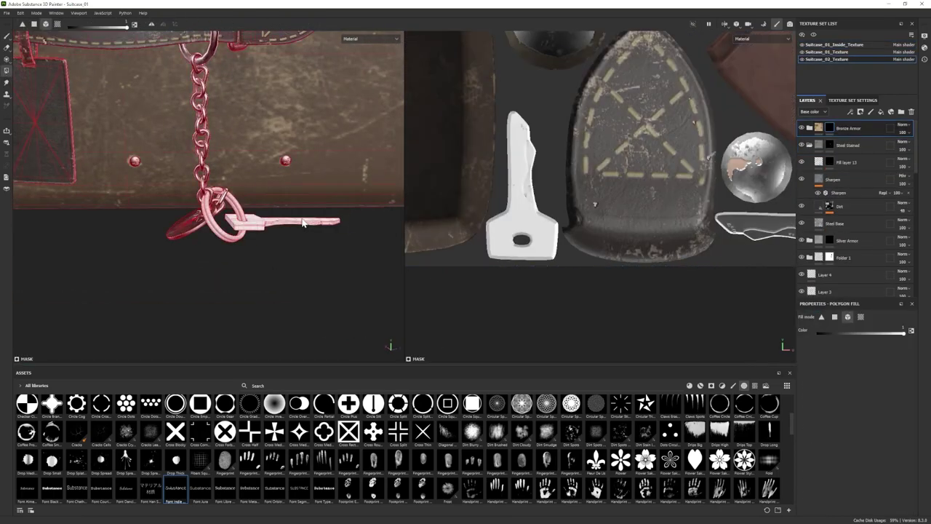
{"action": "left_click", "coordinate": [309, 222]}
- Stamp the P.R. lettering onto the round tag again in Fill layer 13's mask and collapse the Steel Stained folder
{"action": "left_click", "coordinate": [844, 162]}
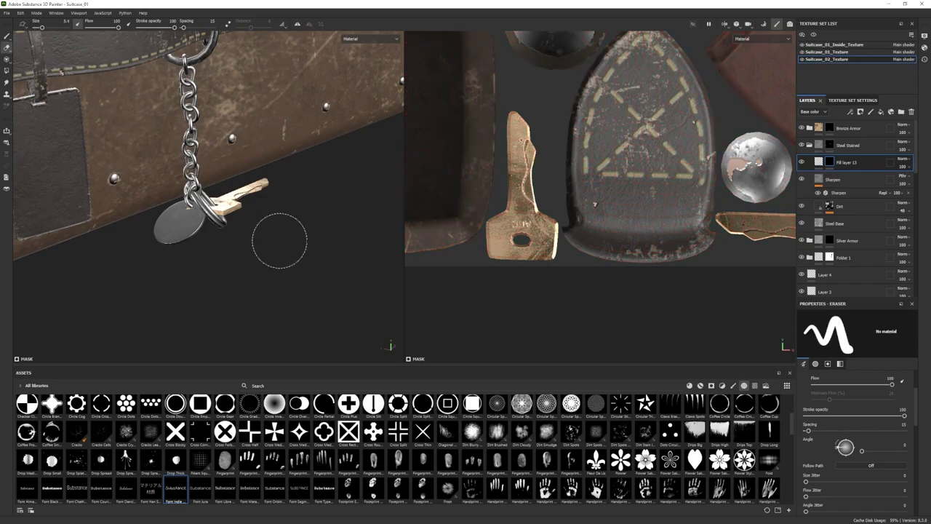
{"action": "right_click_drag", "start_coordinate": [280, 241], "coordinate": [309, 241], "text": "alt"}
{"action": "left_click_drag", "start_coordinate": [309, 241], "coordinate": [298, 234], "text": "alt"}
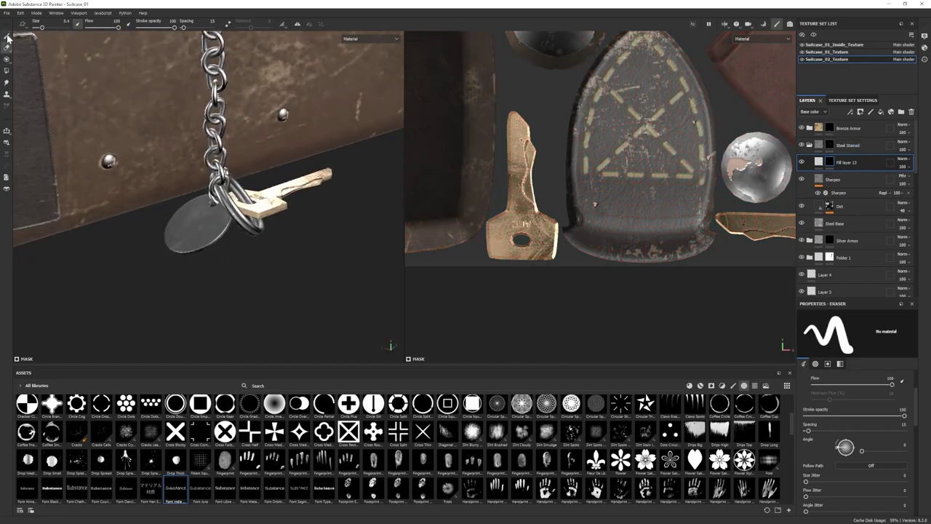
{"action": "left_click", "coordinate": [7, 37]}
{"action": "left_click_drag", "start_coordinate": [240, 236], "coordinate": [312, 236], "text": "alt"}
{"action": "left_click", "coordinate": [186, 234]}
{"action": "left_click_drag", "start_coordinate": [202, 244], "coordinate": [182, 264], "text": "alt"}
{"action": "right_click_drag", "start_coordinate": [181, 264], "coordinate": [177, 247], "text": "alt"}
{"action": "left_click_drag", "start_coordinate": [177, 247], "coordinate": [235, 245], "text": "alt"}
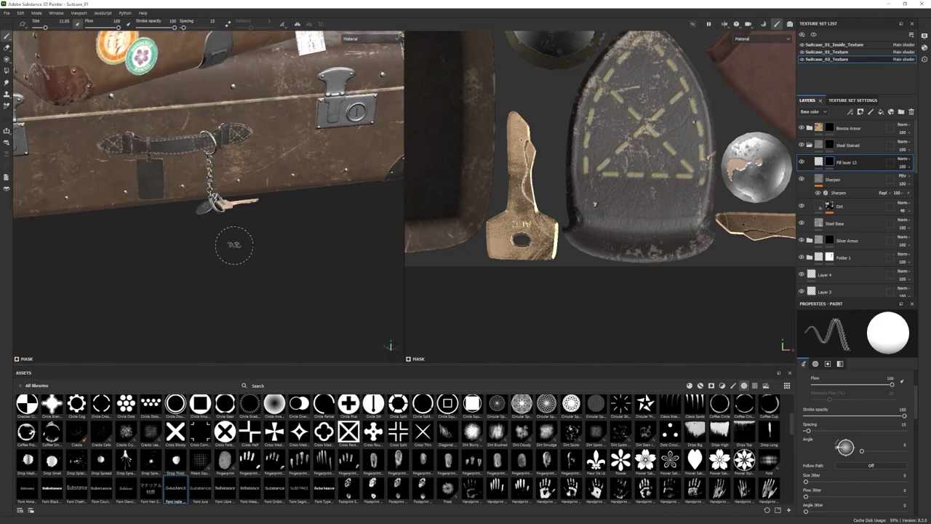
{"action": "right_click_drag", "start_coordinate": [235, 245], "coordinate": [168, 316], "text": "alt"}
{"action": "left_click_drag", "start_coordinate": [168, 316], "coordinate": [211, 254], "text": "alt"}
{"action": "left_click", "coordinate": [810, 144]}
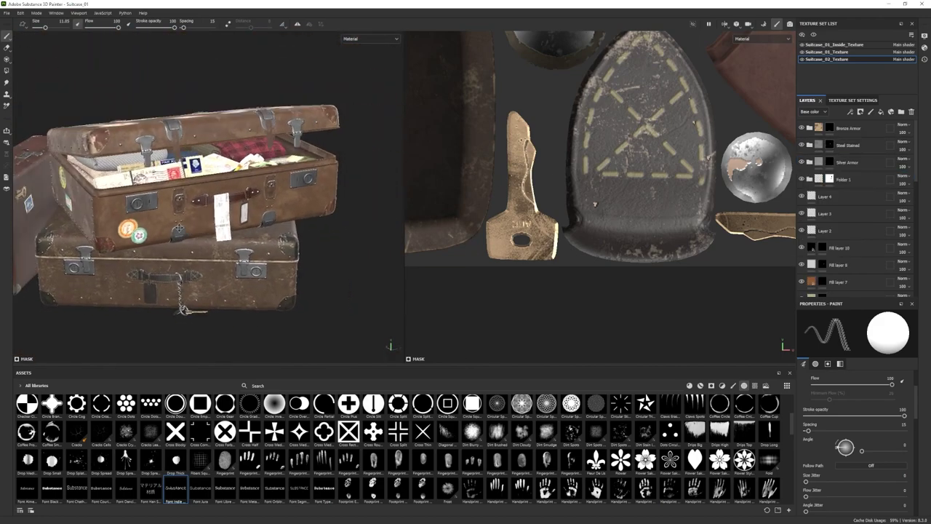
- Activate the Suitcase_01_Texture set and open the Base color levels of its Ticket layer
{"action": "right_click_drag", "start_coordinate": [211, 255], "coordinate": [269, 269], "text": "alt"}
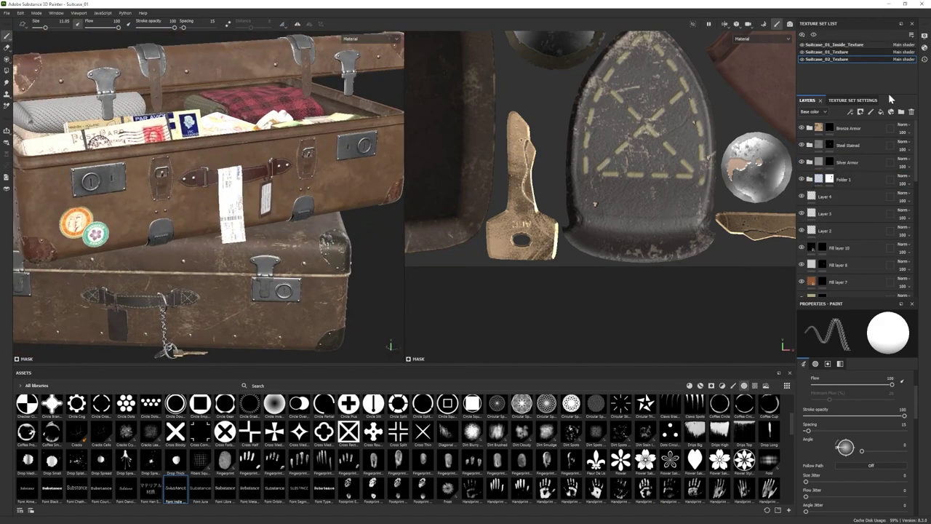
{"action": "left_click", "coordinate": [837, 52]}
{"action": "left_click", "coordinate": [810, 128]}
{"action": "left_click", "coordinate": [836, 220]}
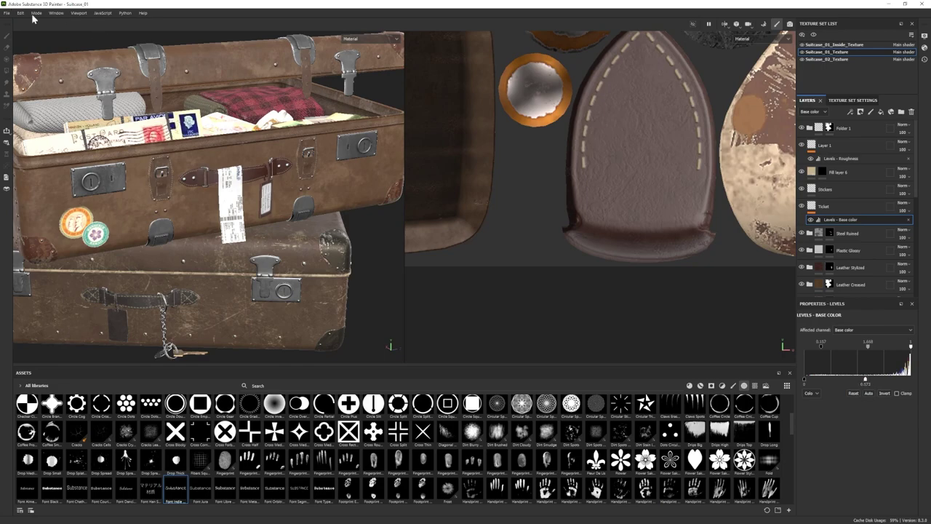
- Render all three suitcases in Iray and examine the whole composition from the front and slightly above
{"action": "right_click_drag", "start_coordinate": [191, 151], "coordinate": [109, 154], "text": "alt"}
{"action": "middle_click_drag", "start_coordinate": [109, 155], "coordinate": [164, 159], "text": "alt"}
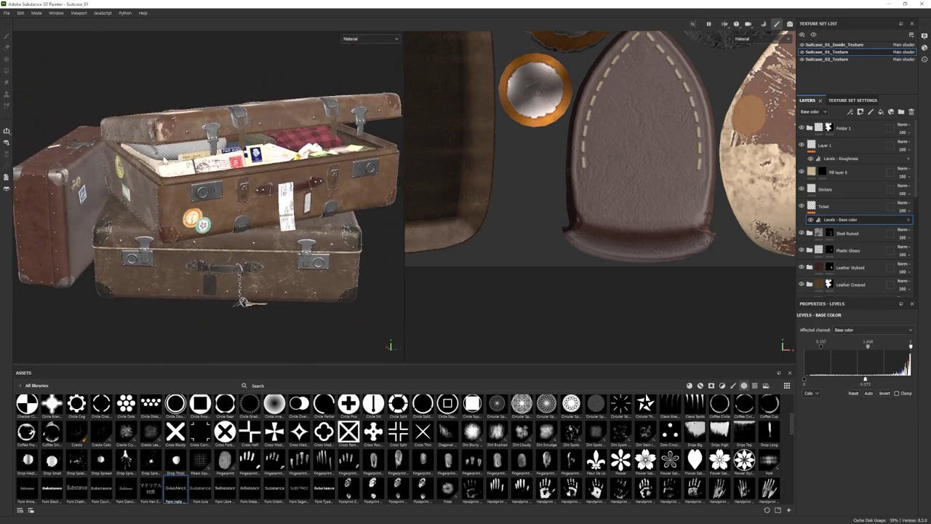
{"action": "left_click", "coordinate": [38, 11]}
{"action": "left_click", "coordinate": [48, 41]}
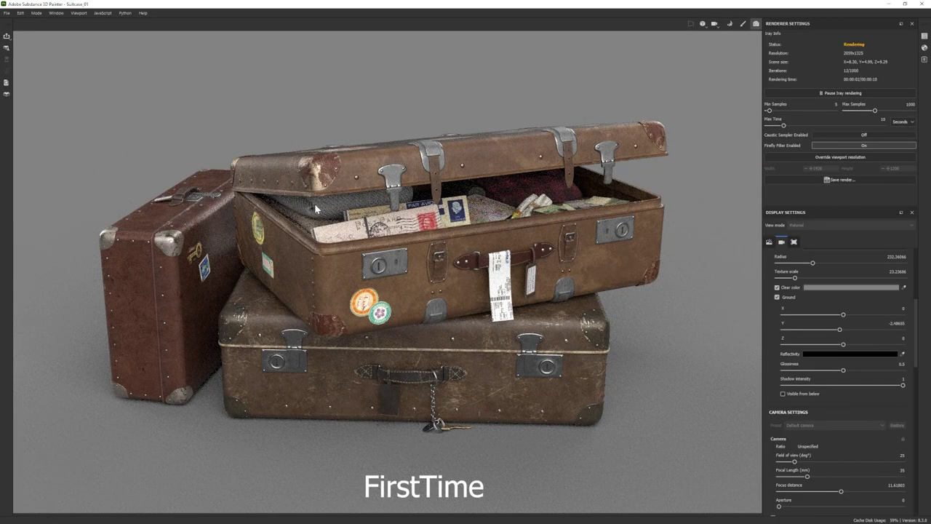
{"action": "scroll", "coordinate": [304, 124], "scroll_direction": "down", "scroll_amount": 1}
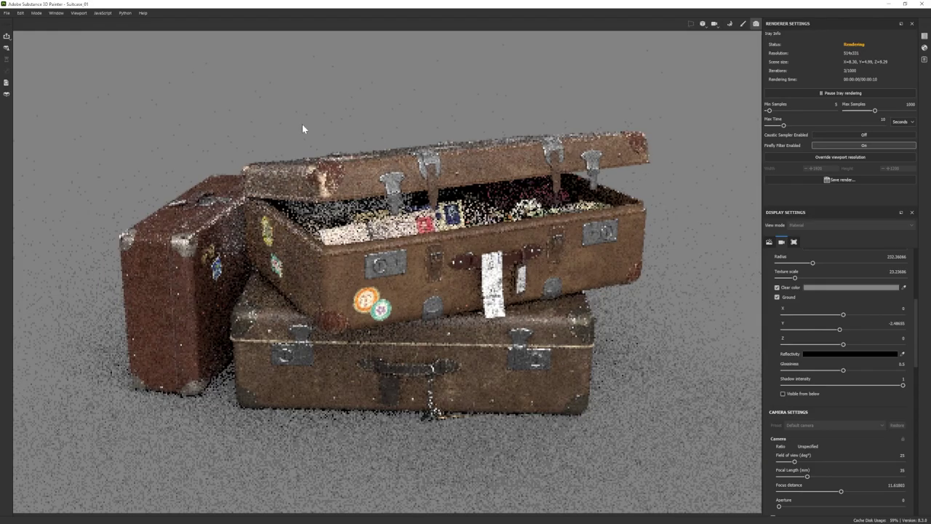
{"action": "left_click_drag", "start_coordinate": [302, 124], "coordinate": [304, 131], "text": "alt"}
{"action": "middle_click_drag", "start_coordinate": [302, 126], "coordinate": [318, 141], "text": "alt"}
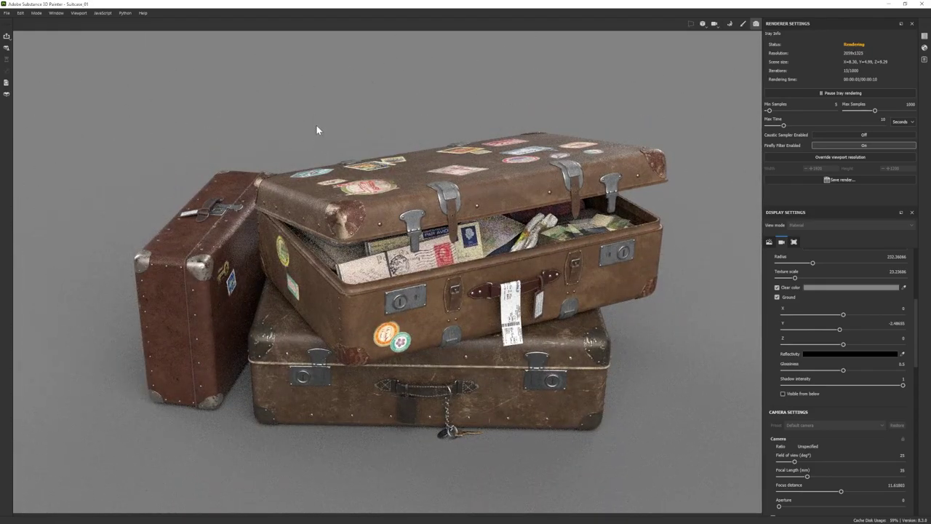